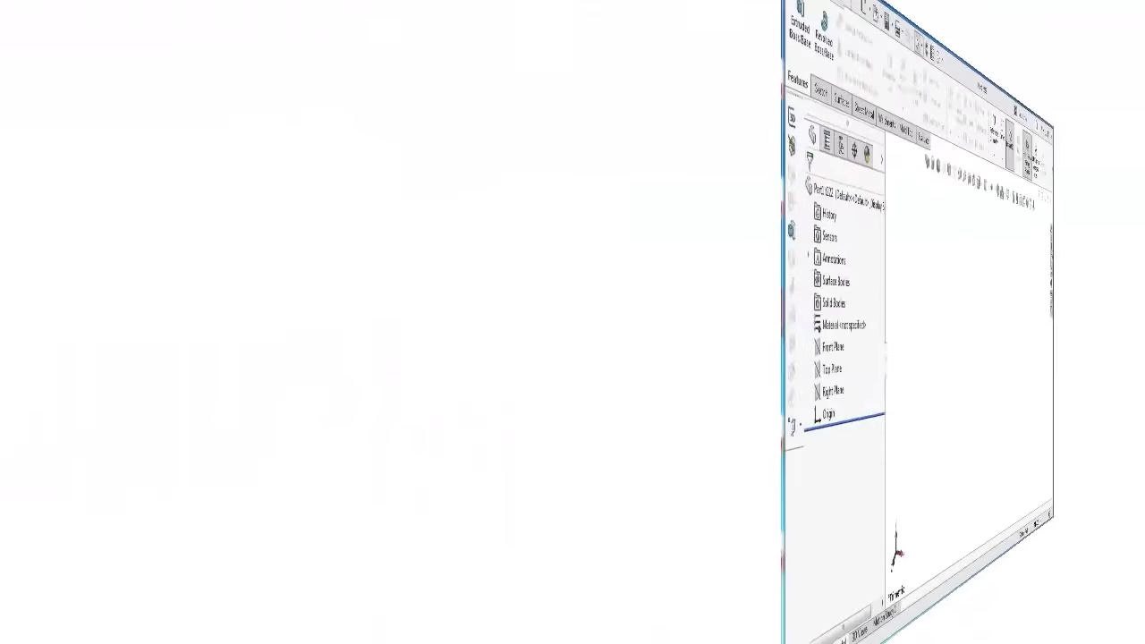
- Begin Sketch1 on the Top Plane of the new part
left_click(107, 367)
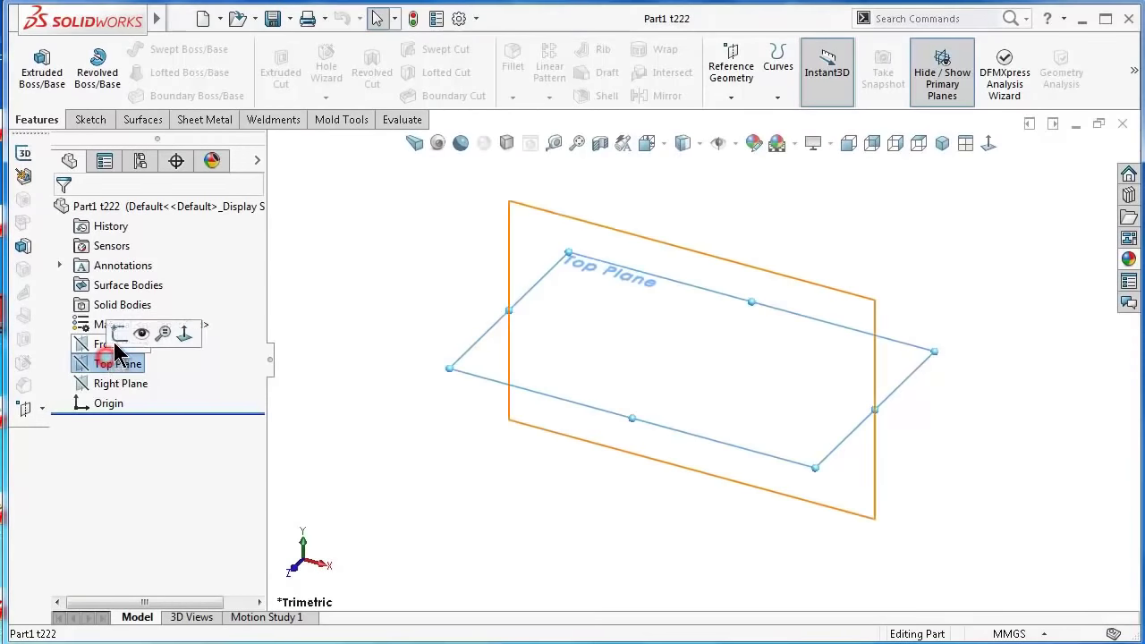
left_click(100, 331)
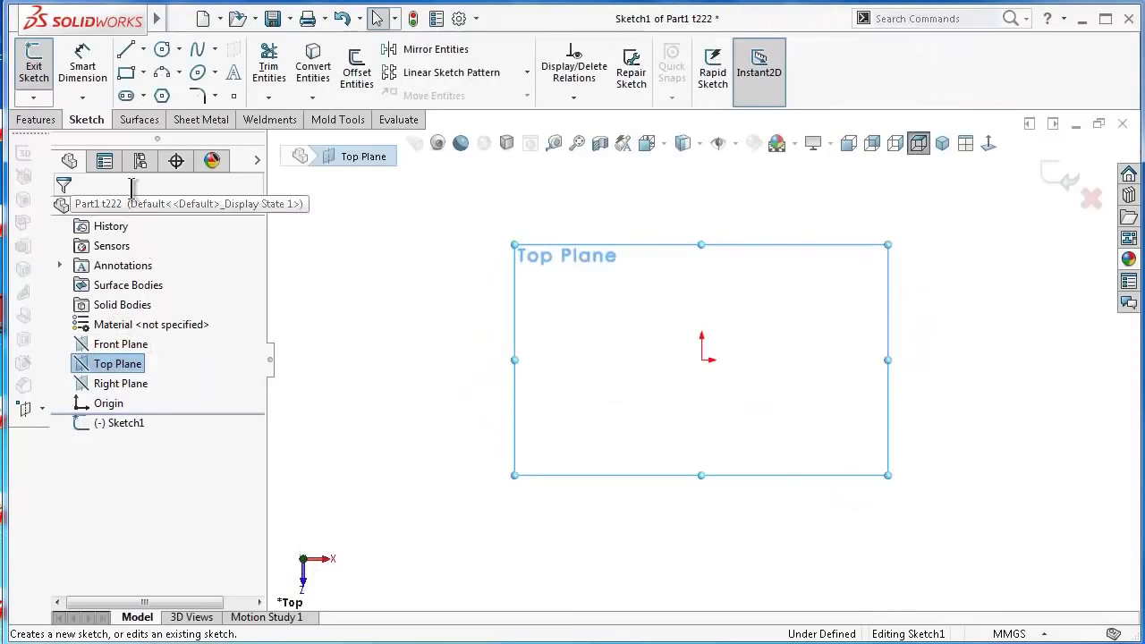
- Draw a vertical straight slot above the origin
left_click(126, 96)
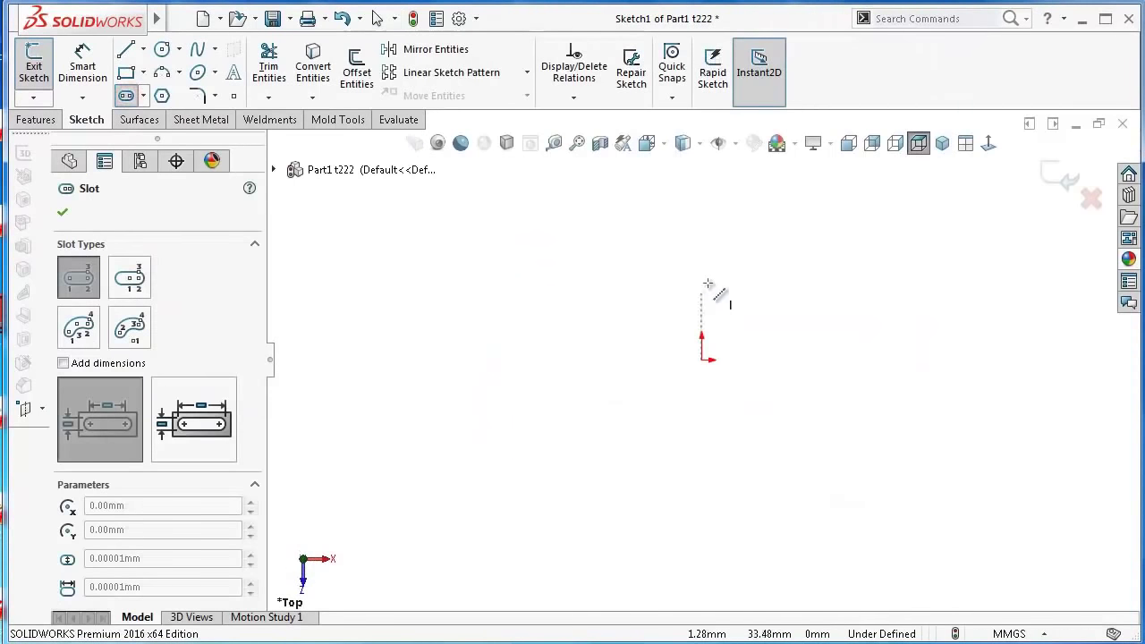
left_click(700, 282)
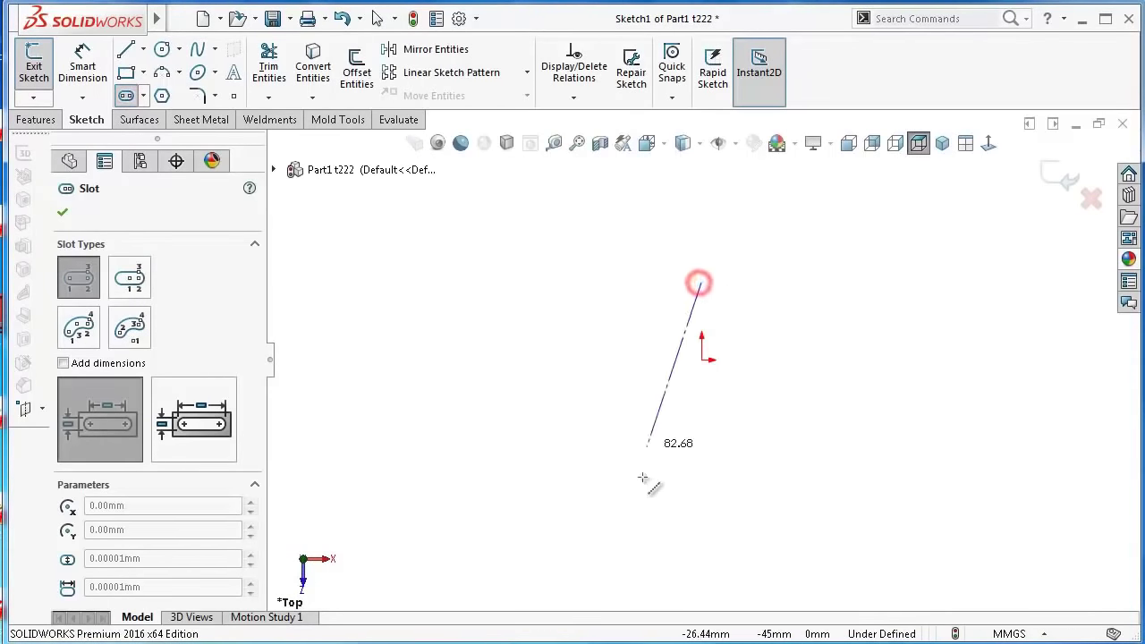
left_click(703, 519)
left_click(775, 517)
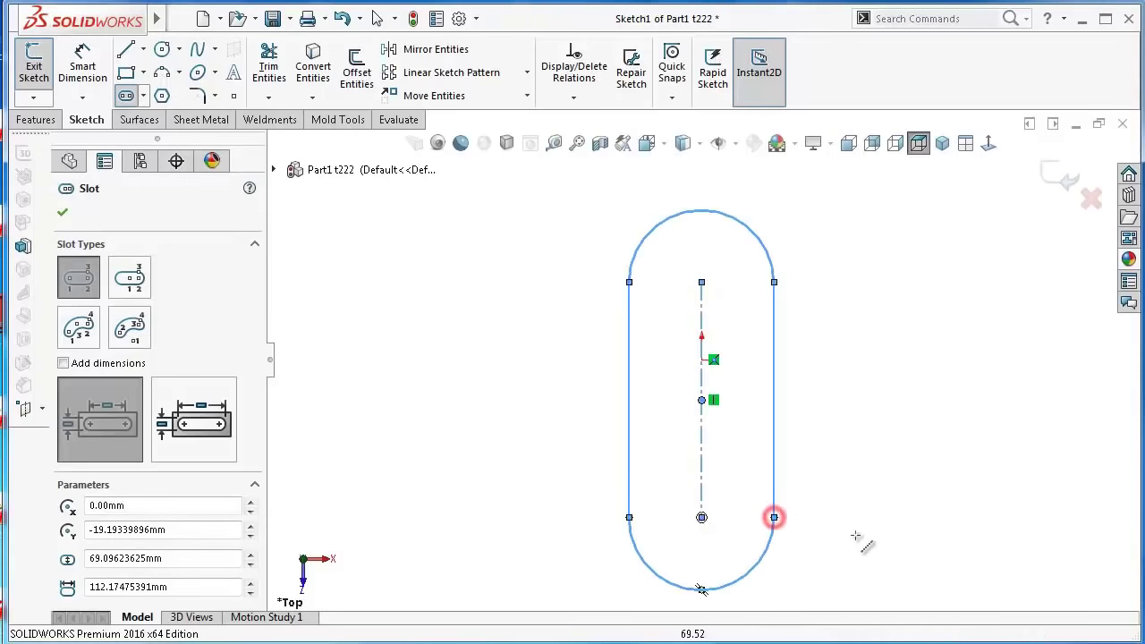
right_click_drag(880, 534, 895, 495)
- Dimension the slot 30 mm wide with a 90 mm centre length
left_click(775, 341)
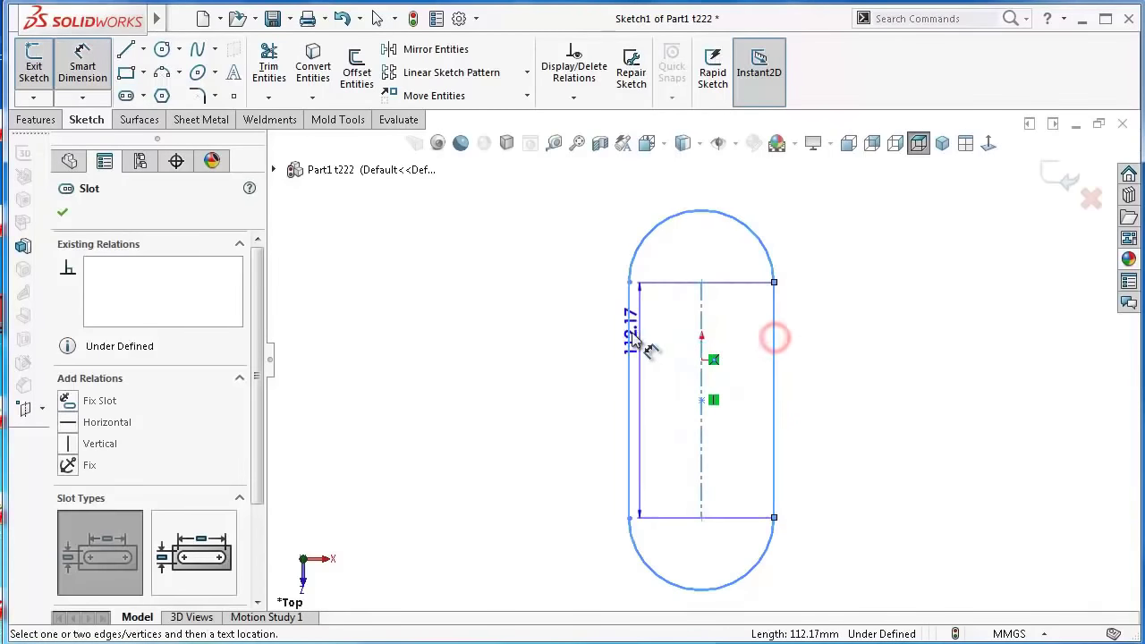
left_click(629, 333)
left_click(930, 409)
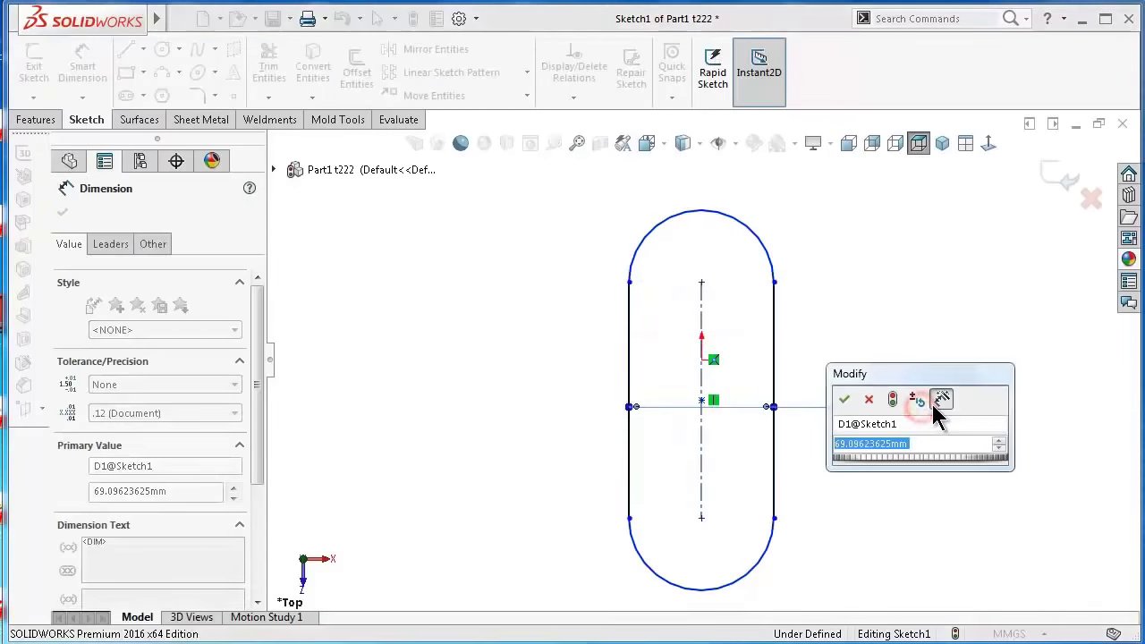
type("30")
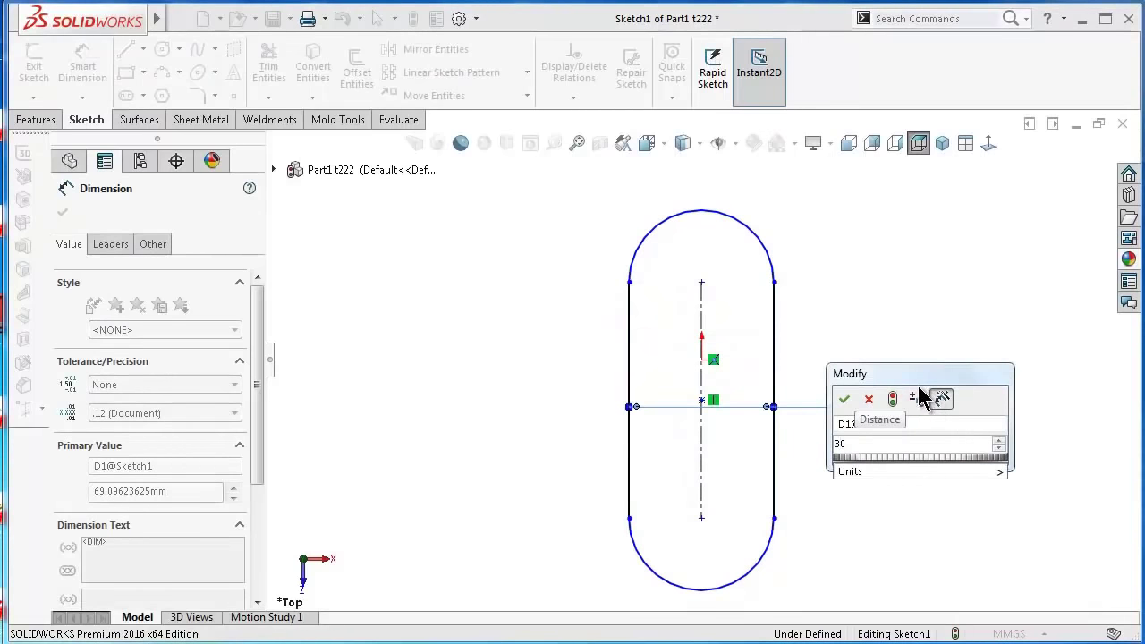
key("Return")
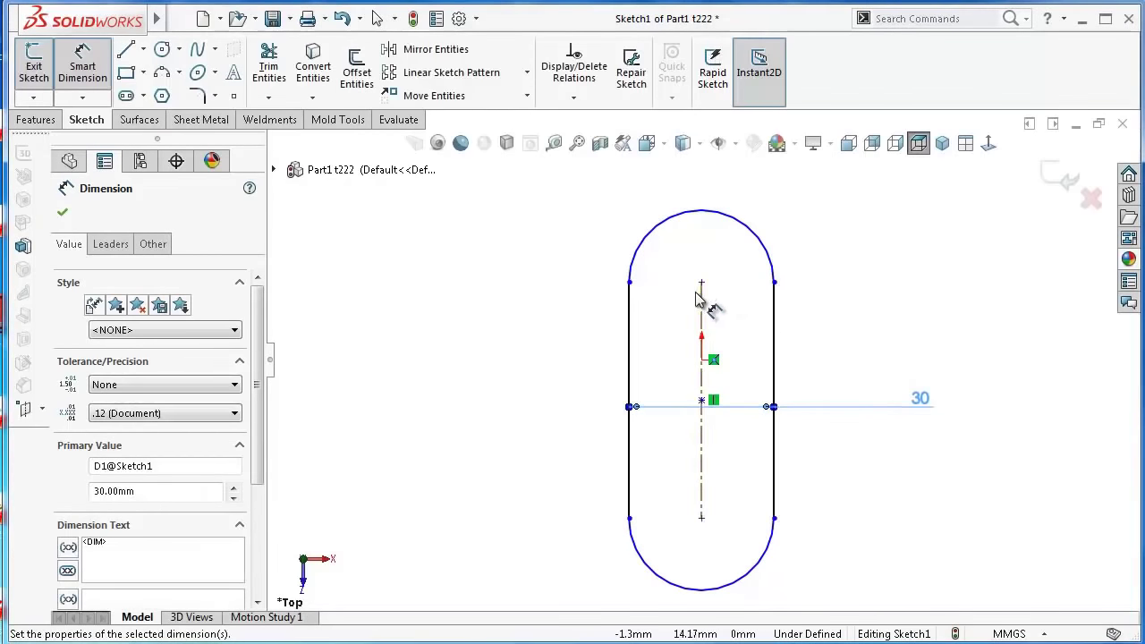
left_click(702, 303)
left_click(962, 394)
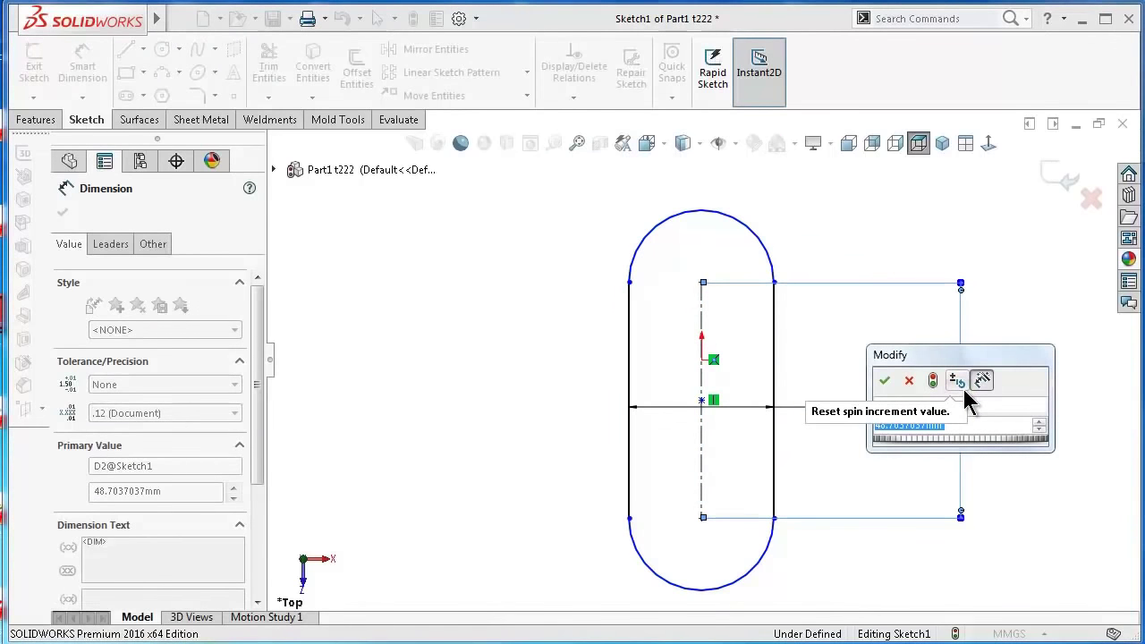
type("90")
key("Return")
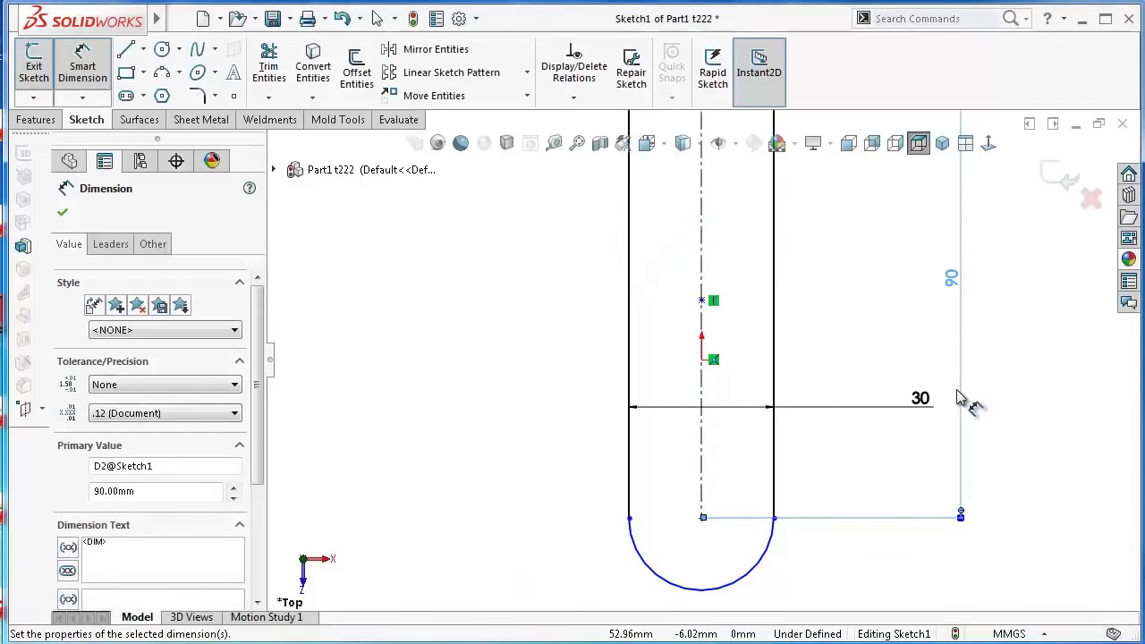
key("Escape")
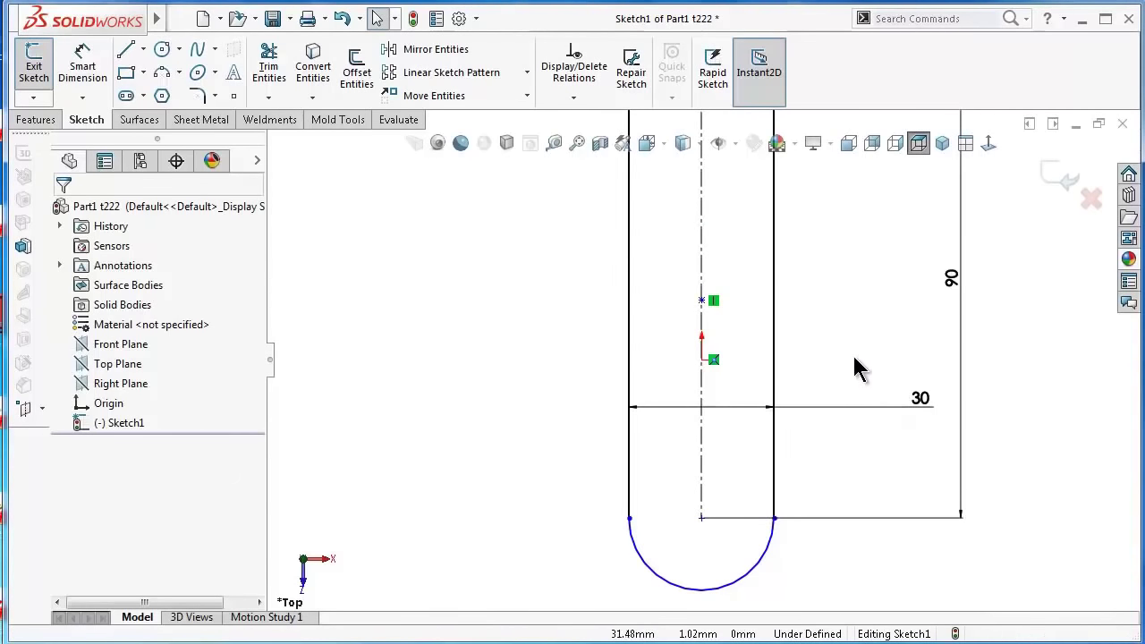
- Set the slot's lower end centre 40 mm from the origin and fit the view
left_click(702, 358)
right_click_drag(509, 506, 472, 281)
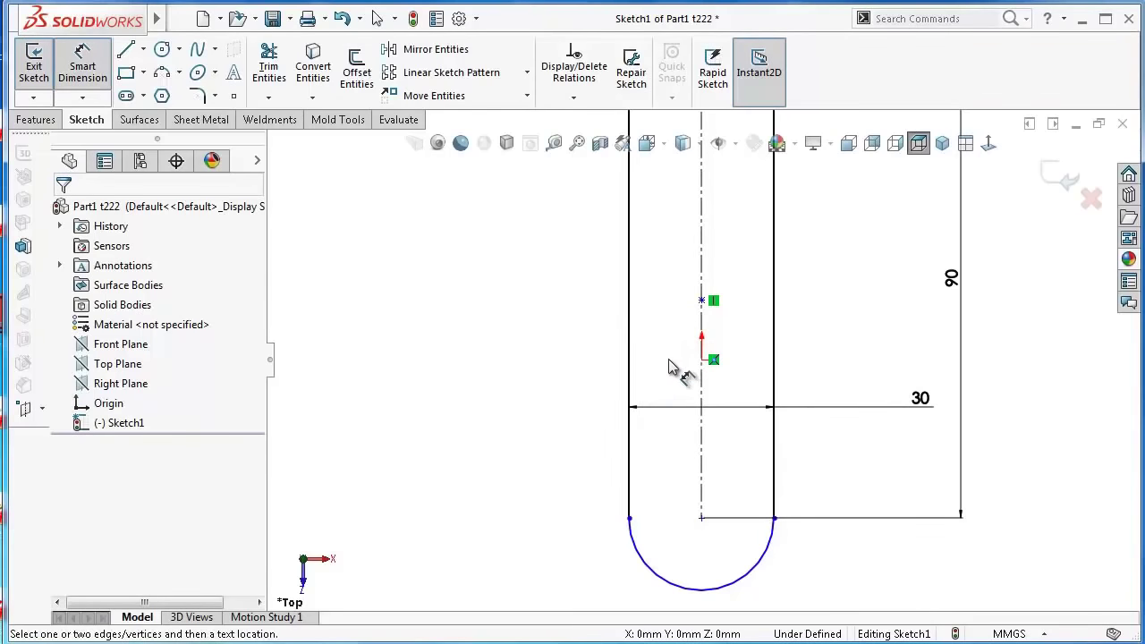
left_click(702, 360)
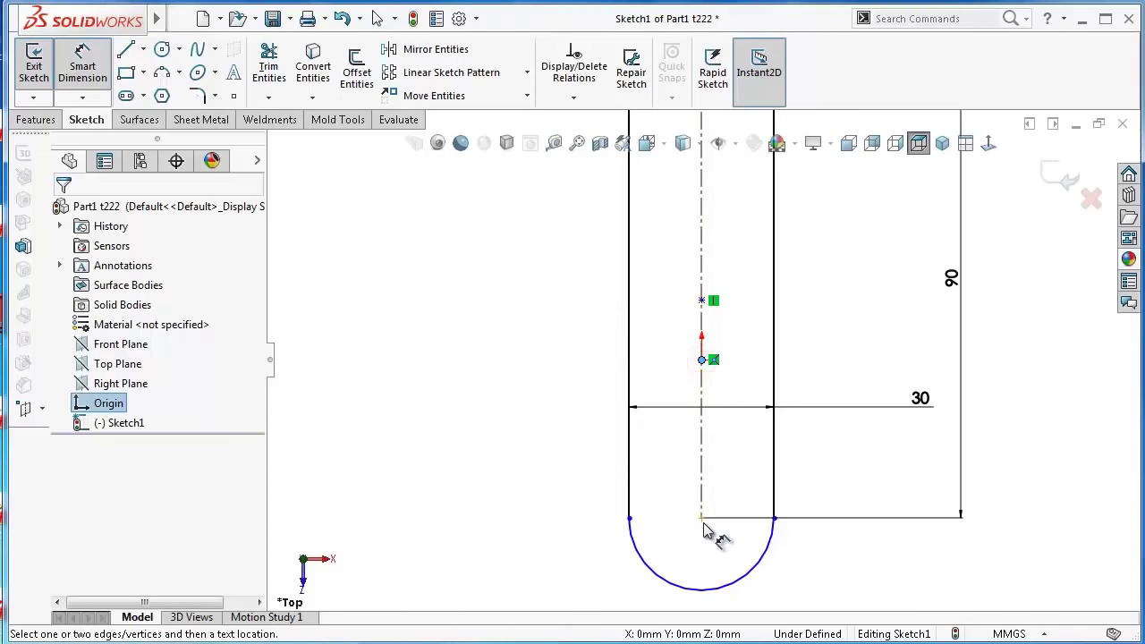
left_click(702, 517)
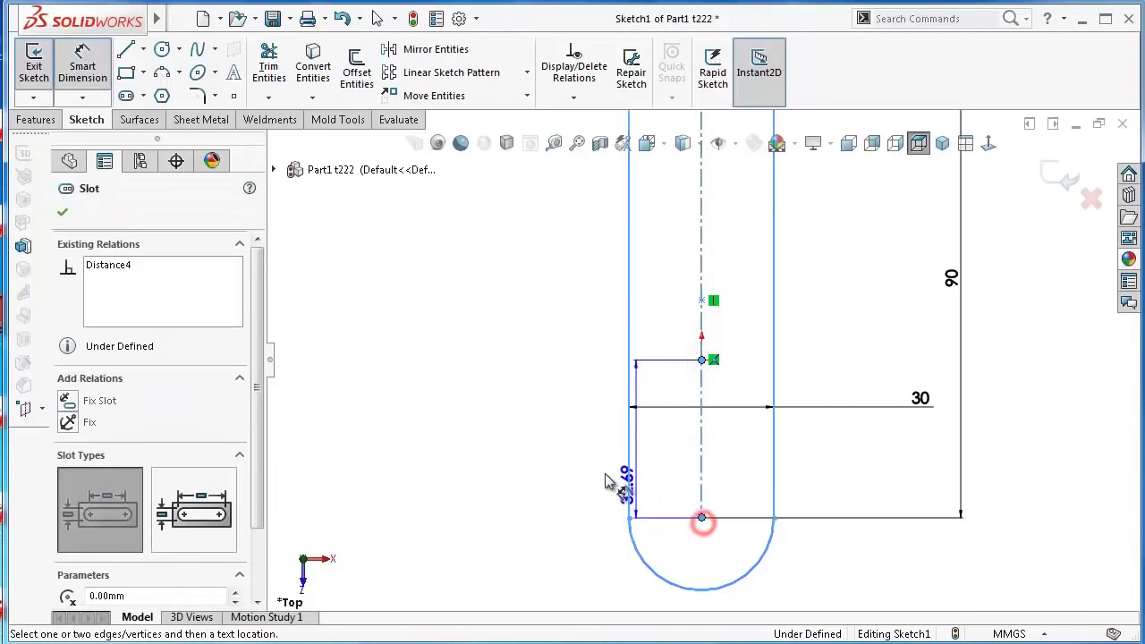
left_click(519, 453)
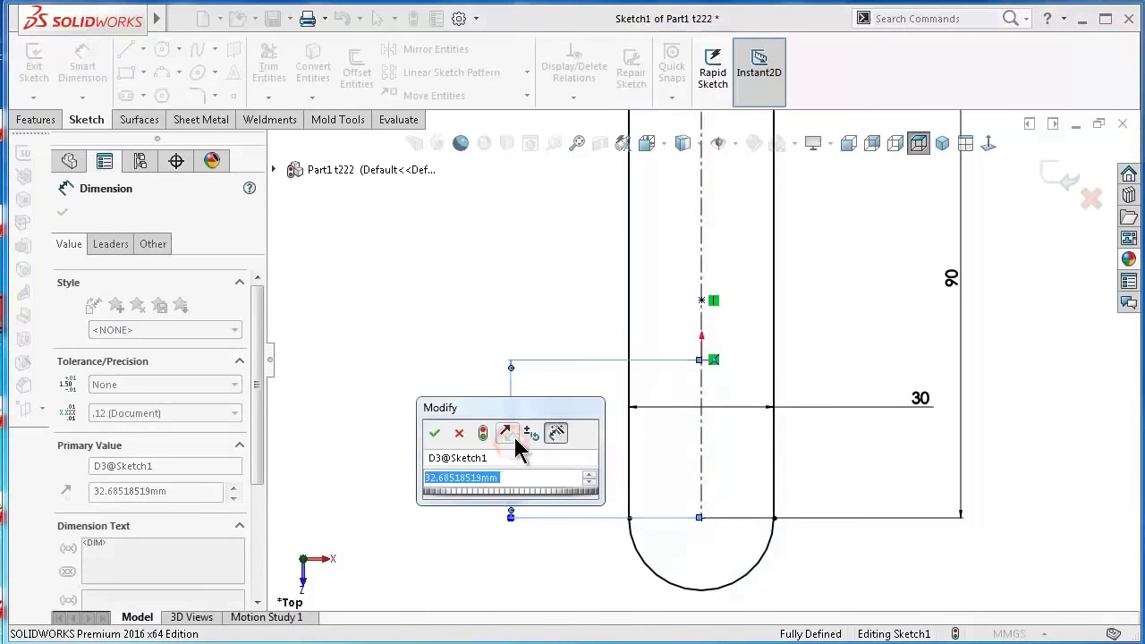
type("40")
key("Return")
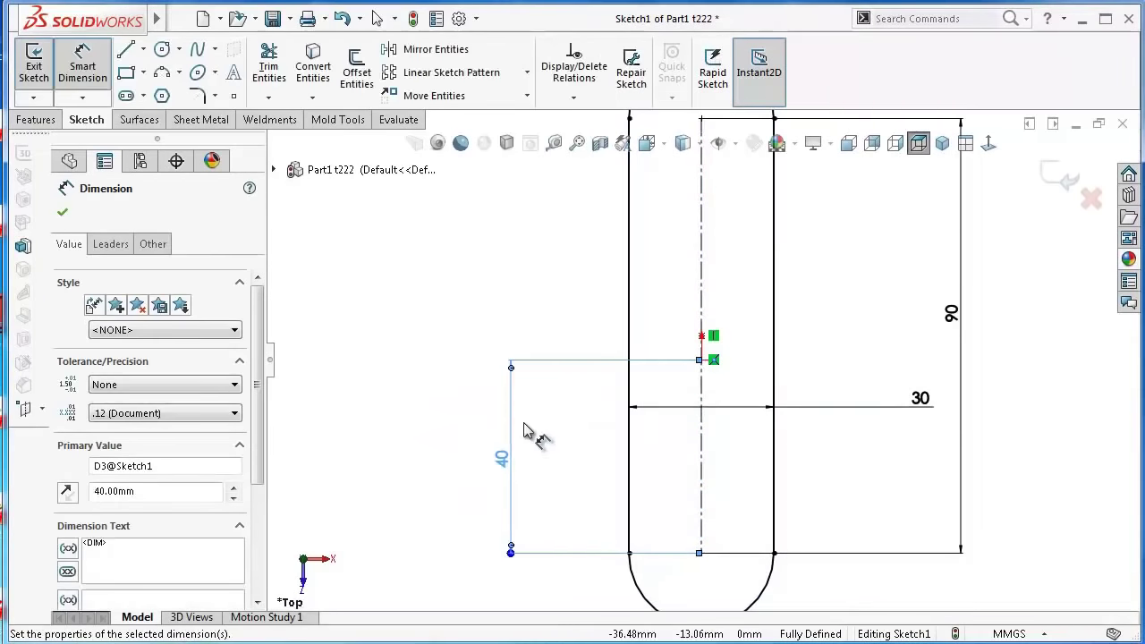
left_click(443, 395)
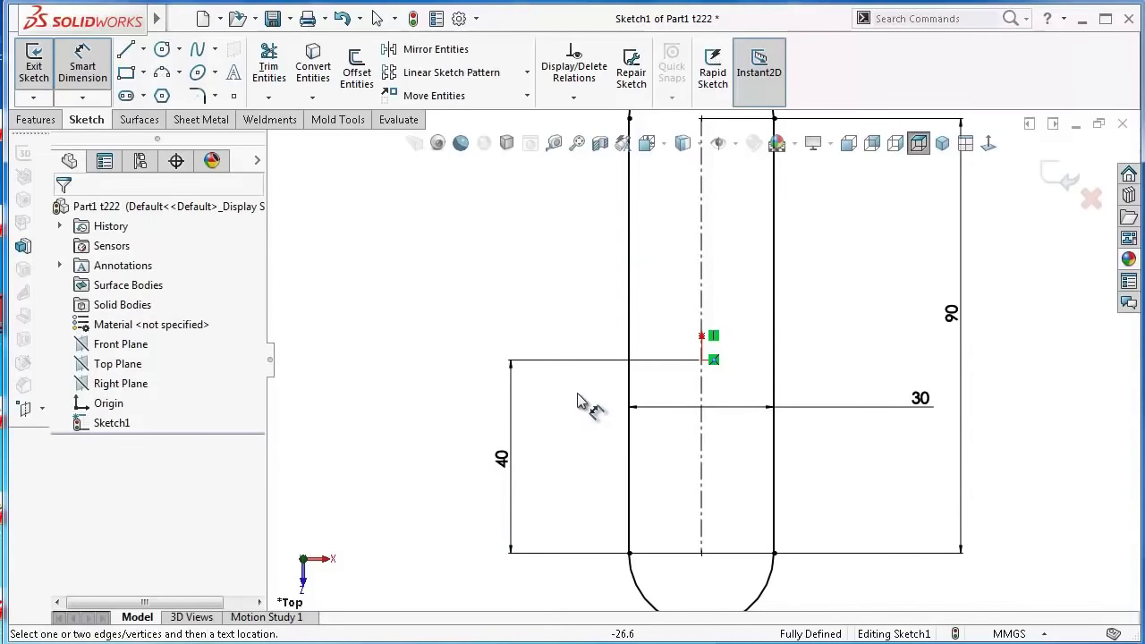
key("f")
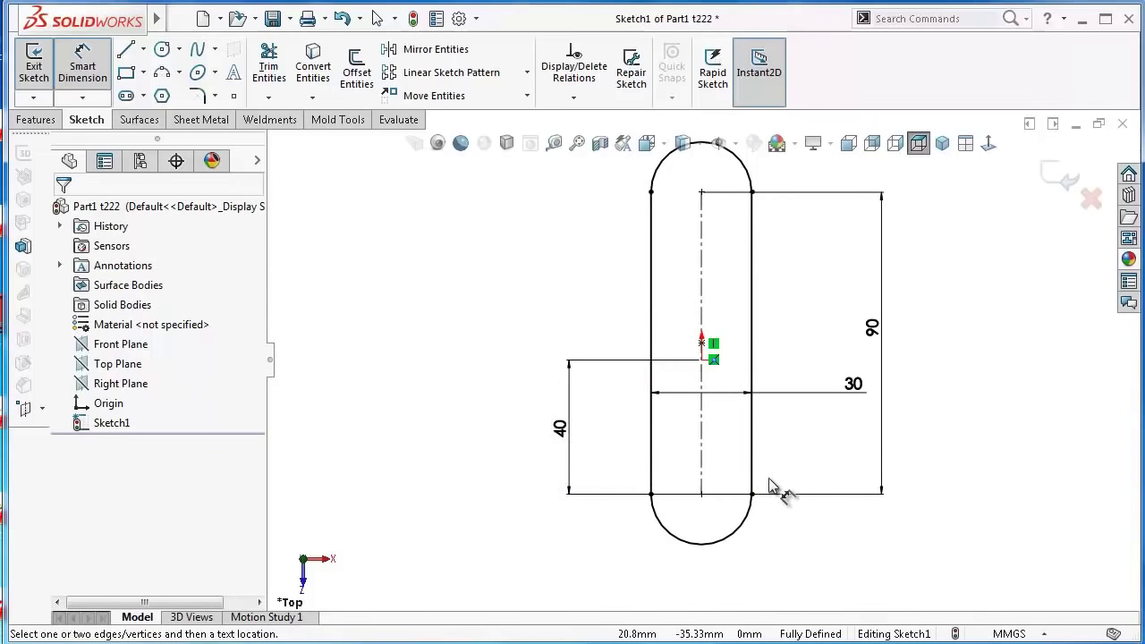
- Extrude the slot sketch Blind to 6 mm depth as Boss-Extrude1
left_click(40, 119)
mouse_move(85, 19)
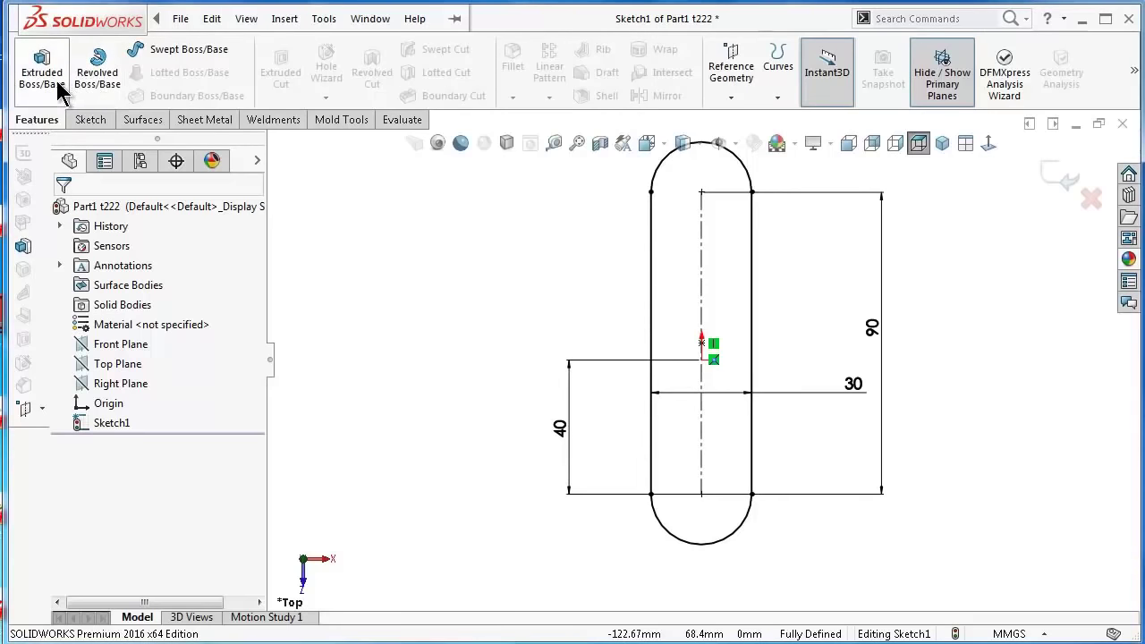
left_click(56, 79)
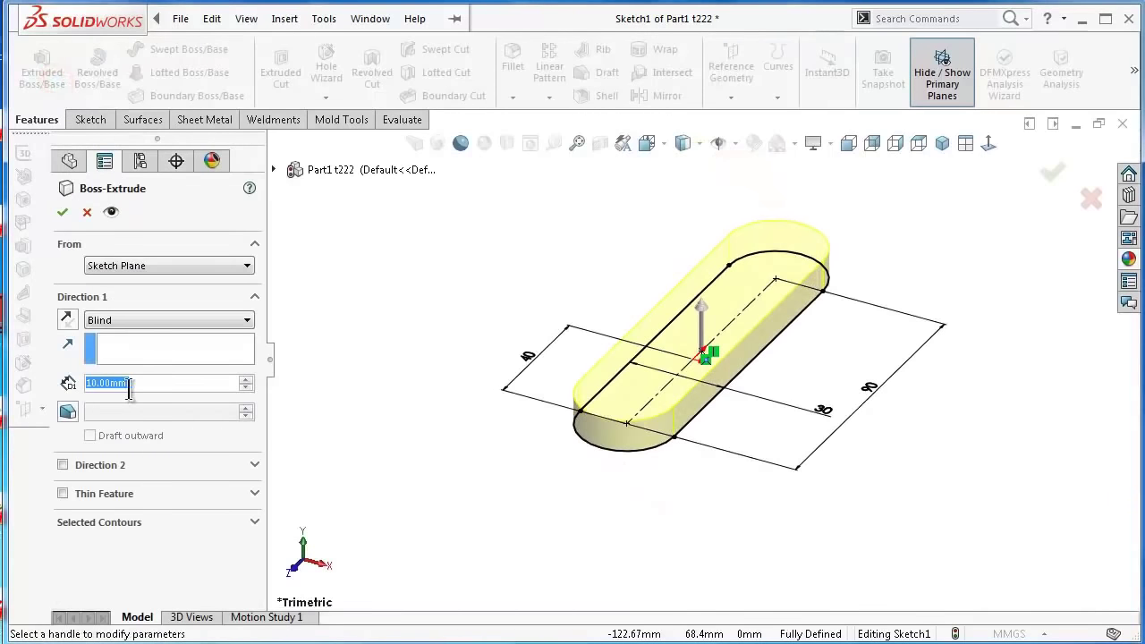
left_click_drag(113, 380, 64, 376)
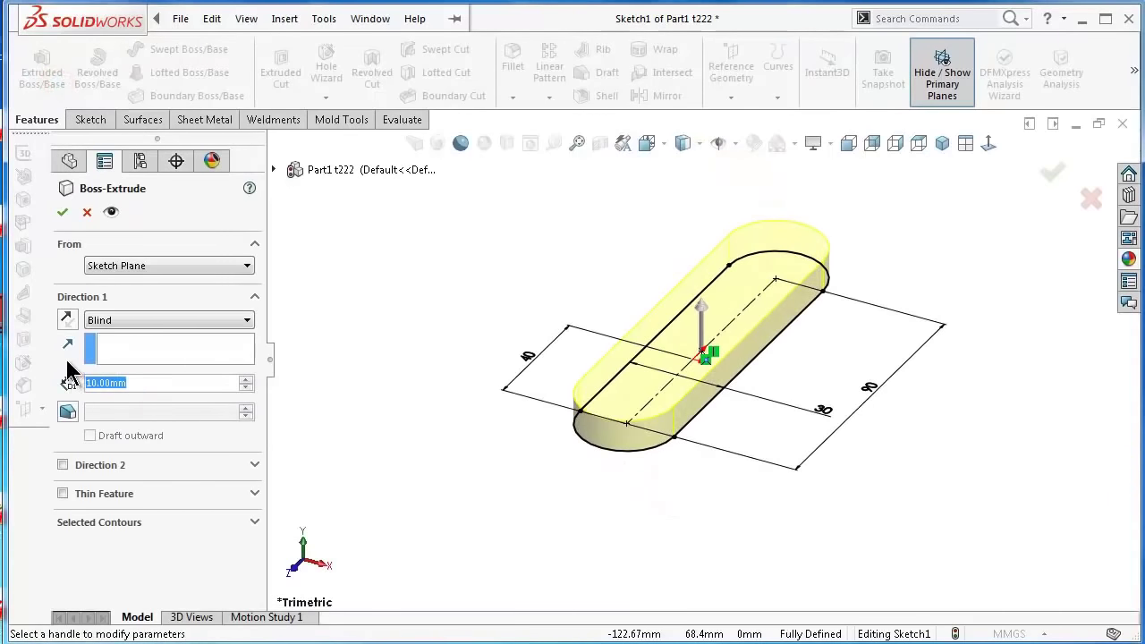
type("6")
left_click(348, 305)
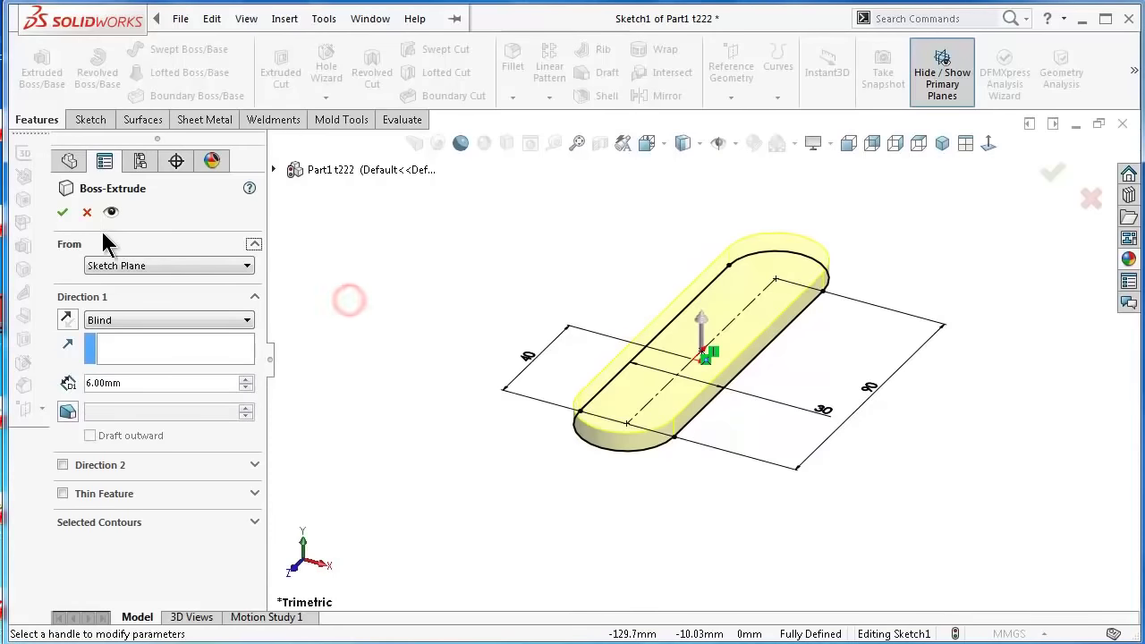
left_click(63, 213)
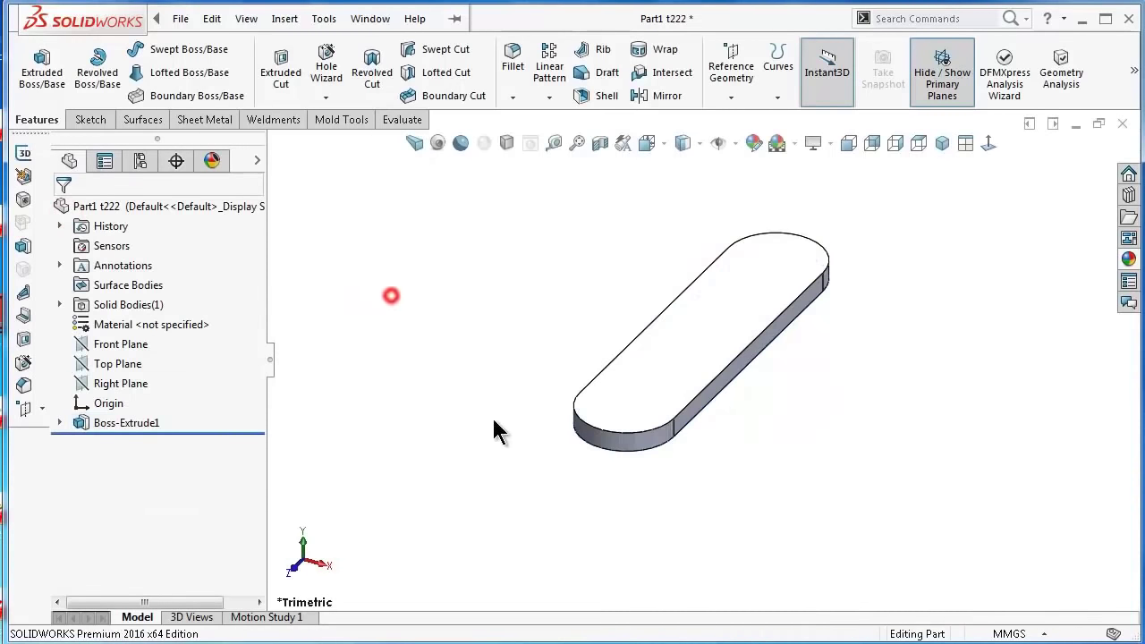
- Apply the green medium gloss plastic appearance to the part
left_click(1129, 260)
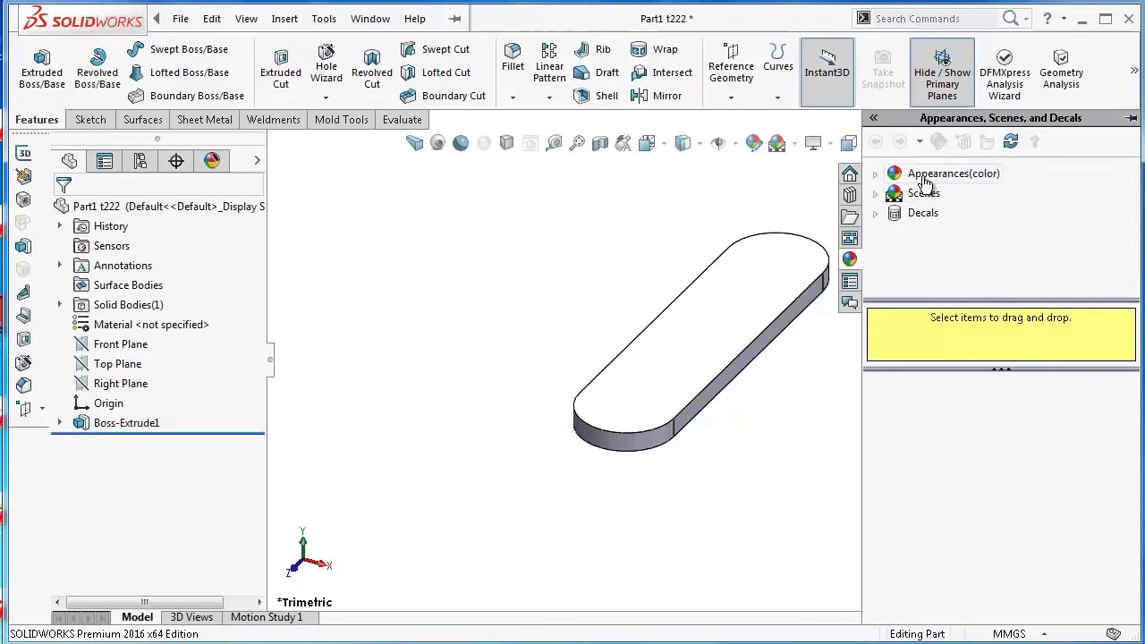
left_click(875, 175)
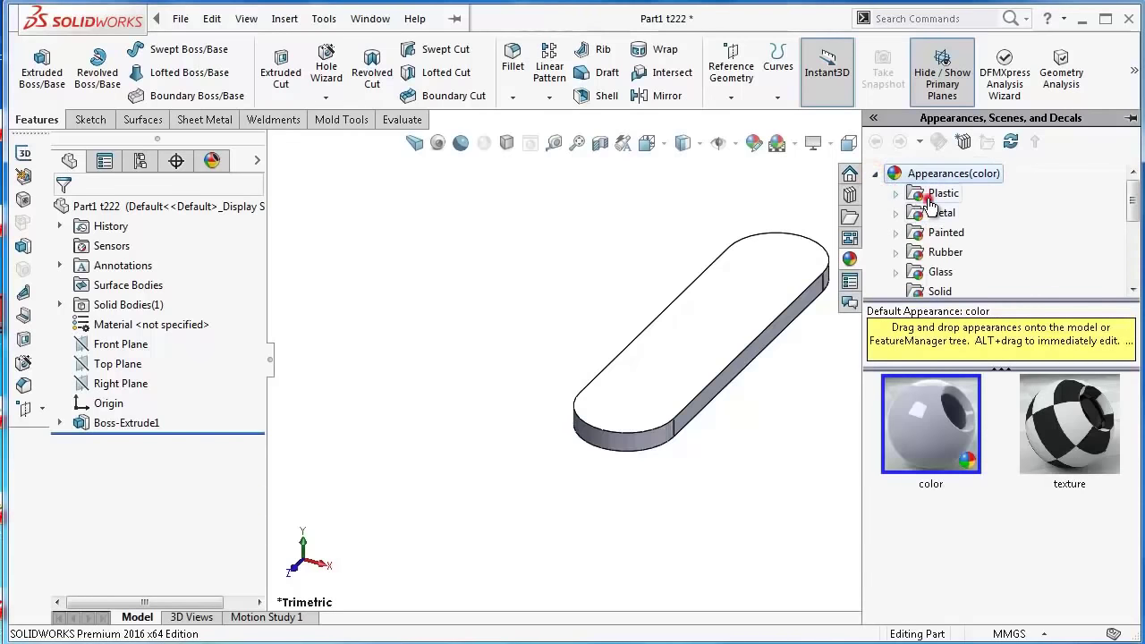
left_click(935, 195)
left_click(896, 193)
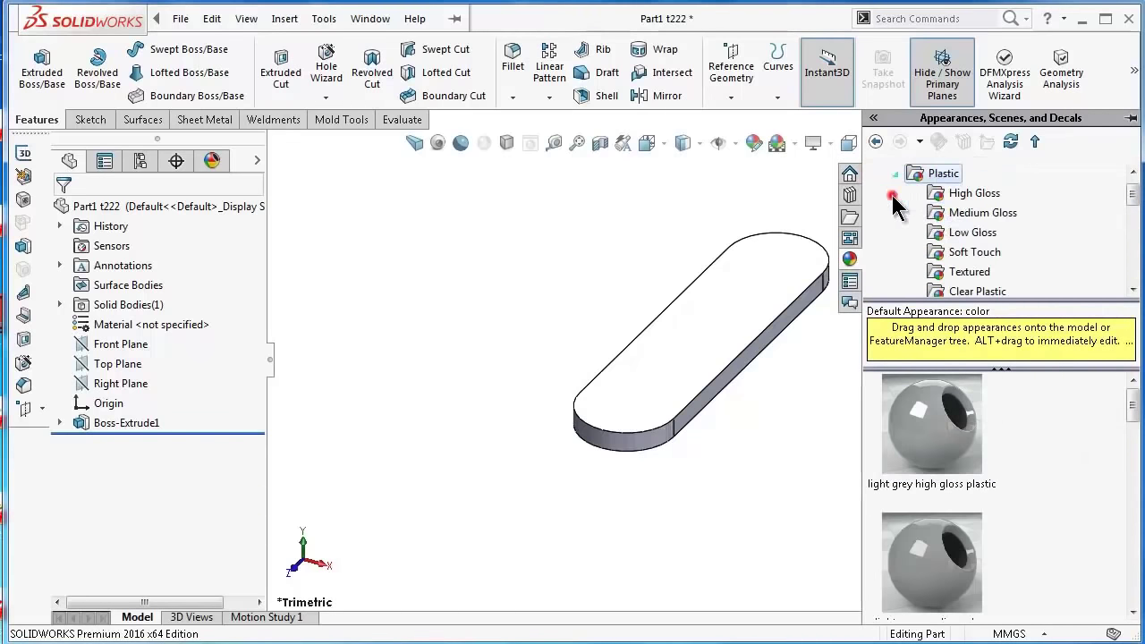
left_click(971, 213)
scroll(997, 492, "down", 5)
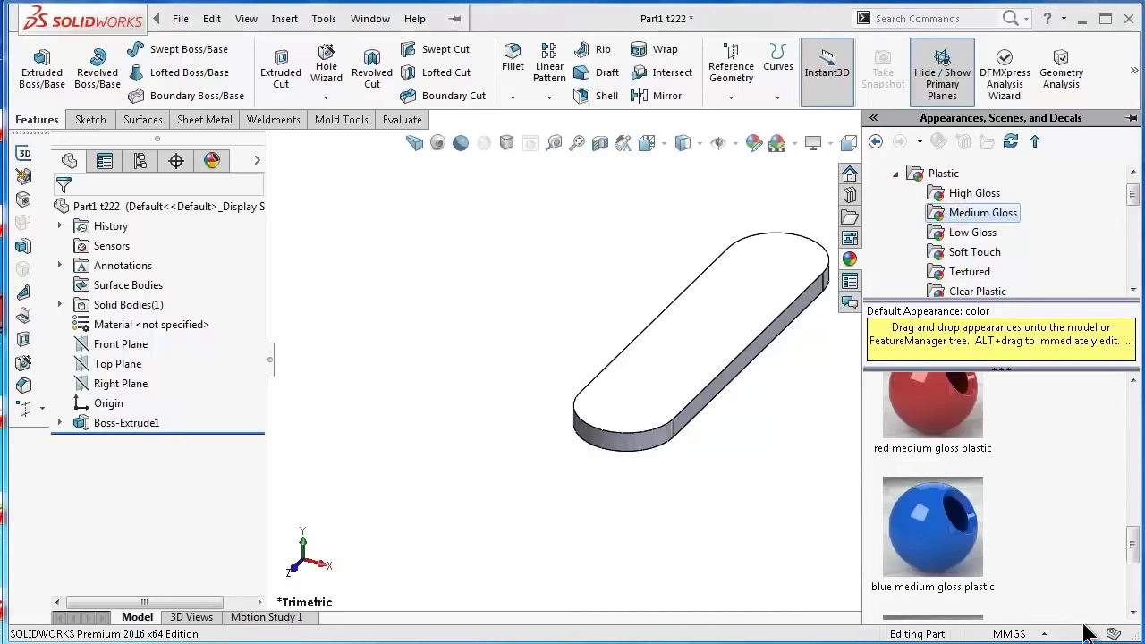
left_click_drag(1135, 562, 1131, 581)
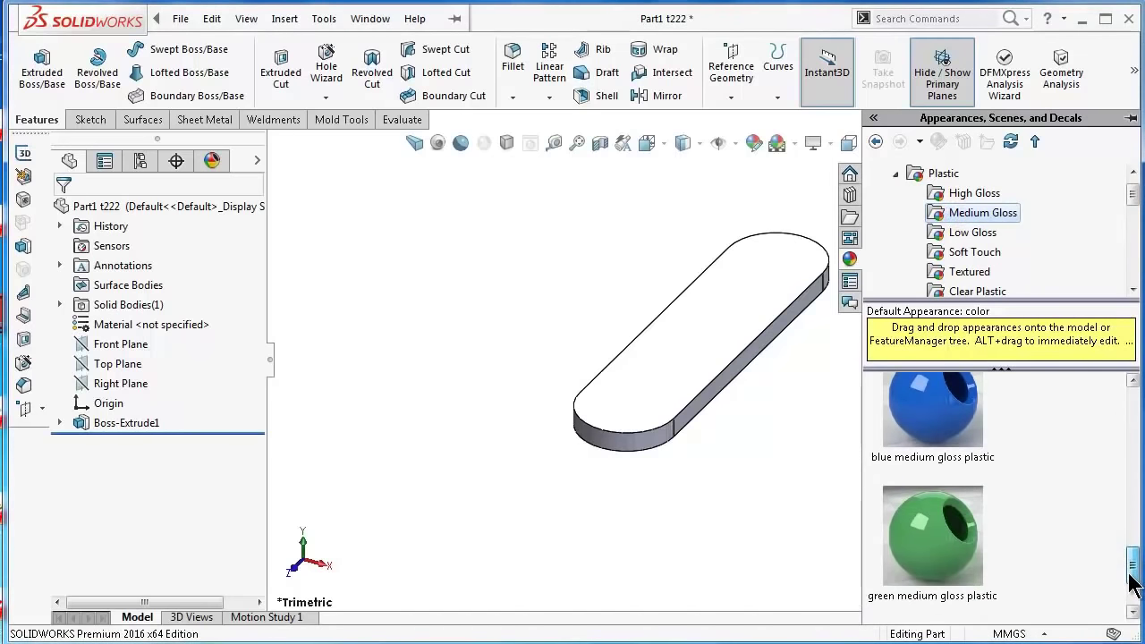
double_click(931, 524)
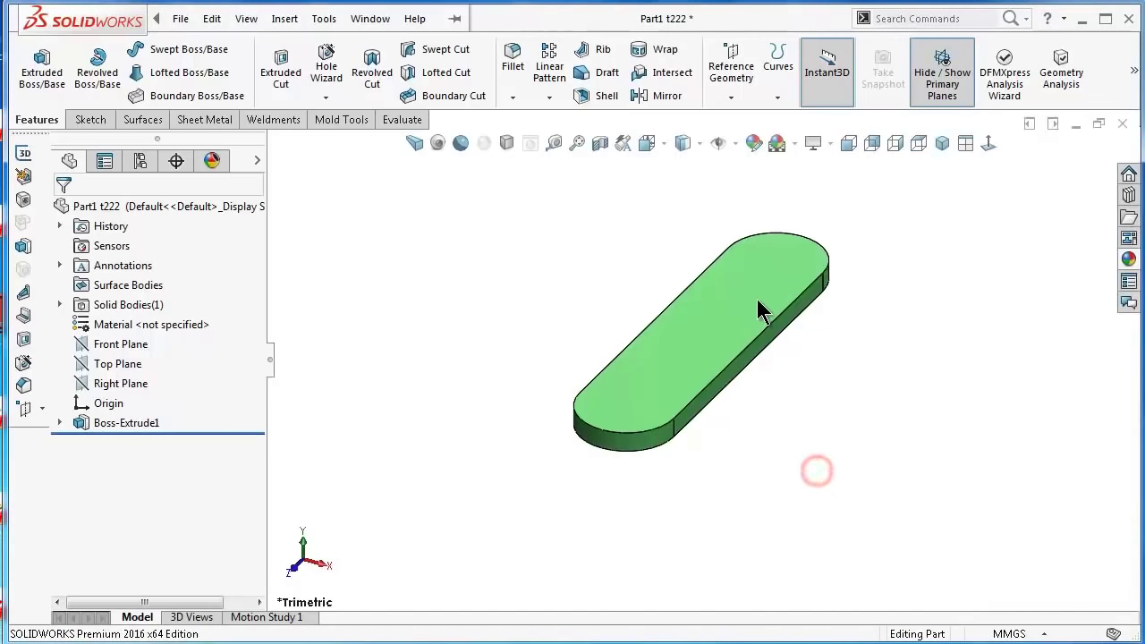
- Orbit the part to another angle and save it
scroll(755, 300, "down", 2)
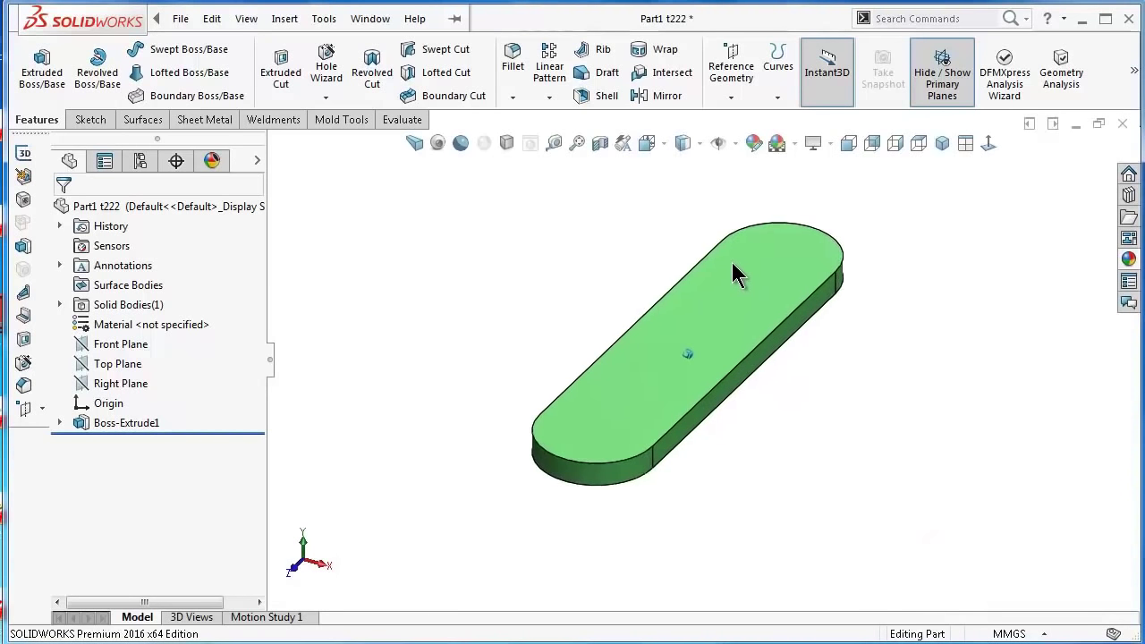
middle_click_drag(738, 259, 773, 501)
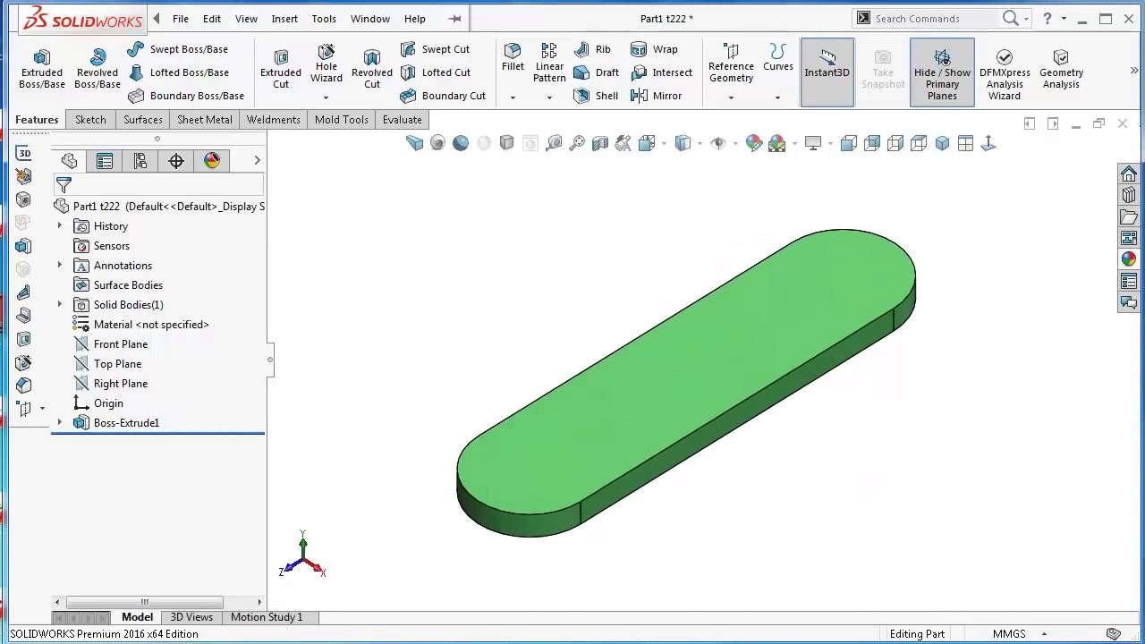
key("ctrl+s")
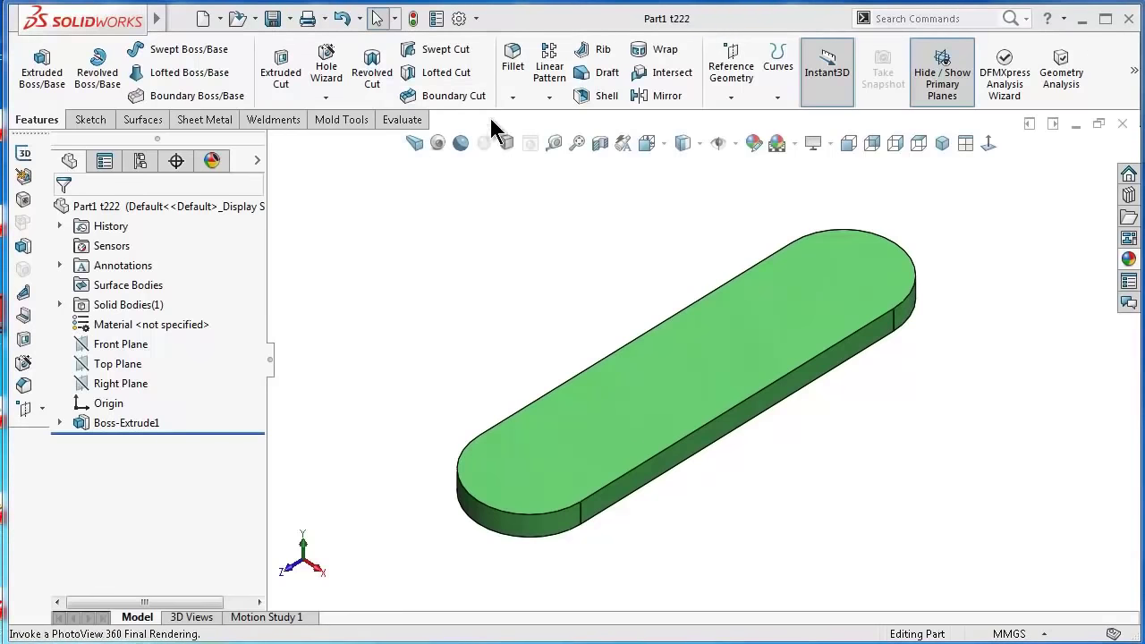
- Shell the body with 2 mm walls, removing the top face to form Shell1
left_click(598, 96)
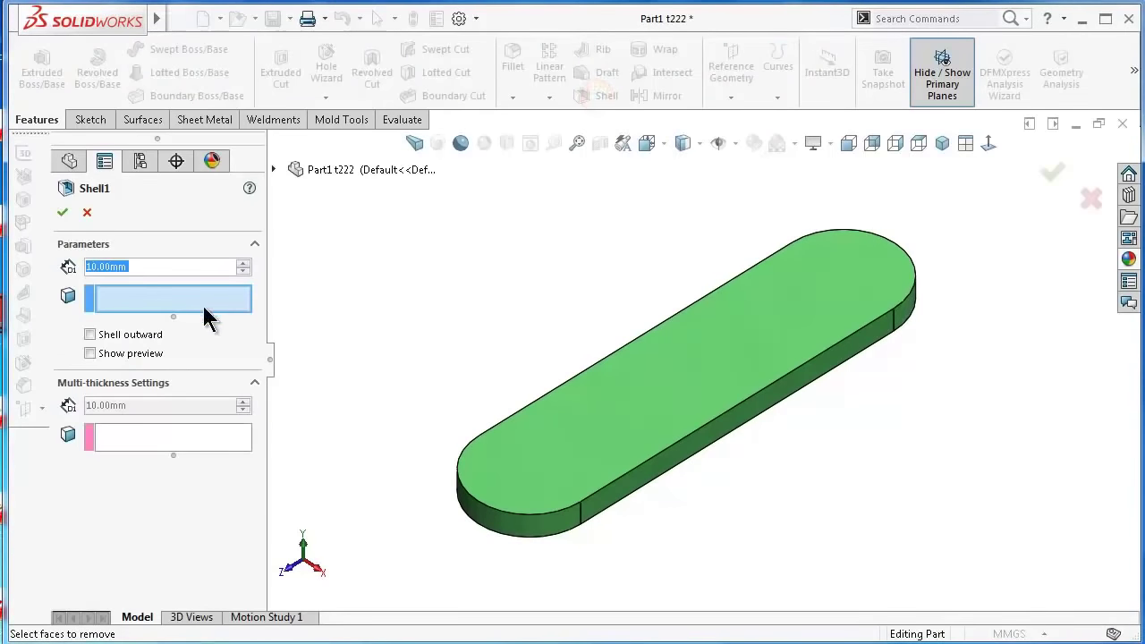
type("2")
left_click(452, 270)
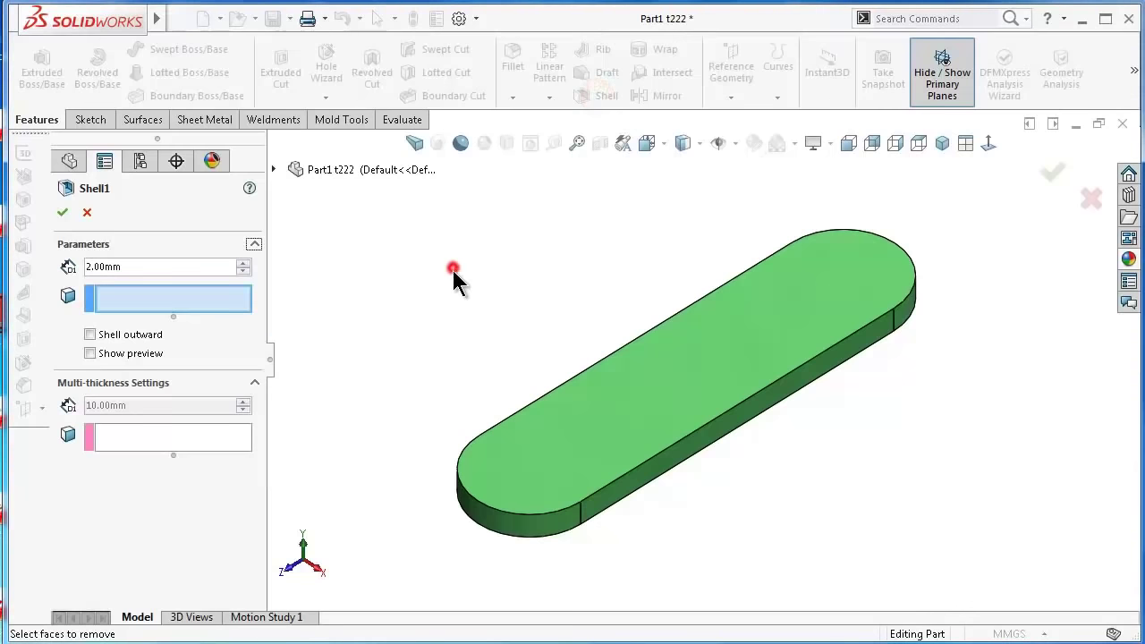
left_click(672, 385)
right_click(672, 385)
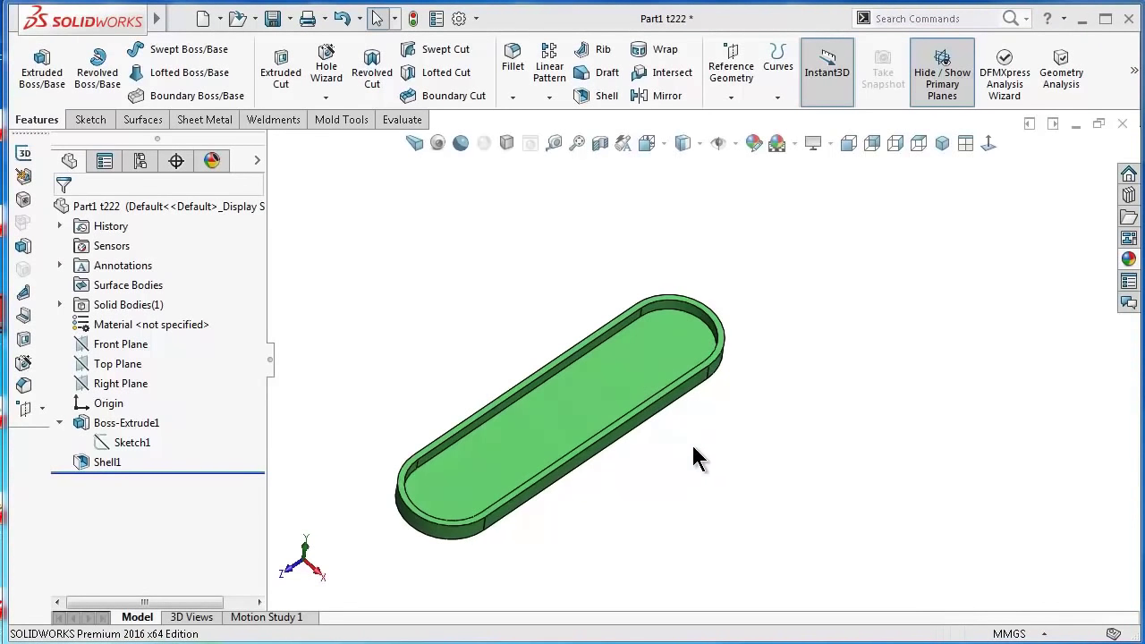
mouse_move(692, 442)
middle_mouse_down()
mouse_move(695, 453)
mouse_move(673, 426)
middle_mouse_up()
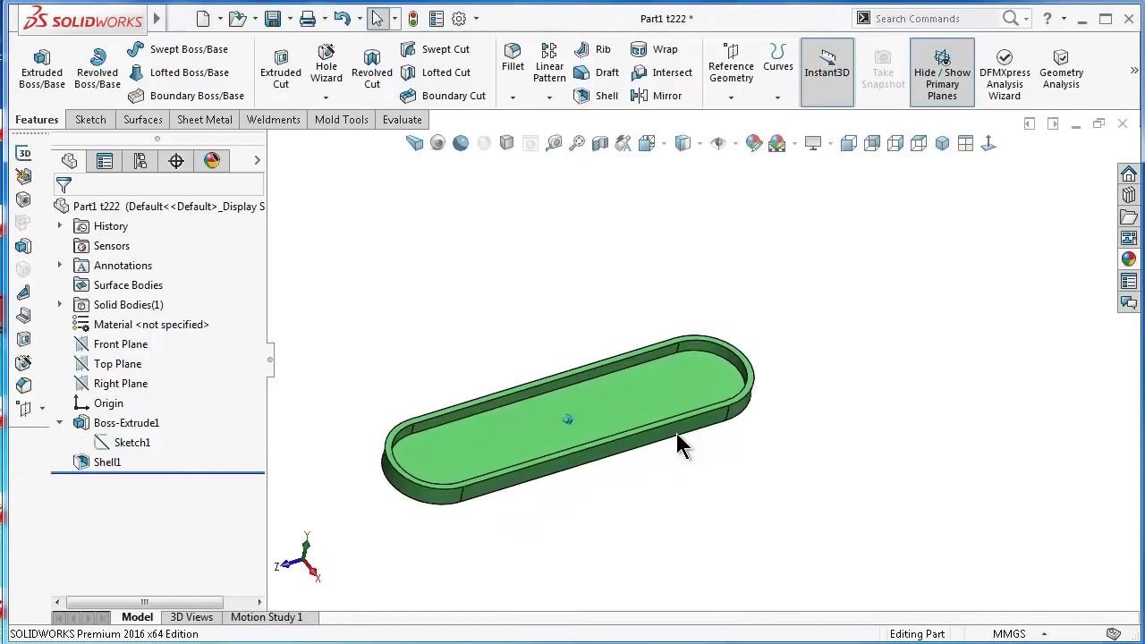
left_click(678, 435)
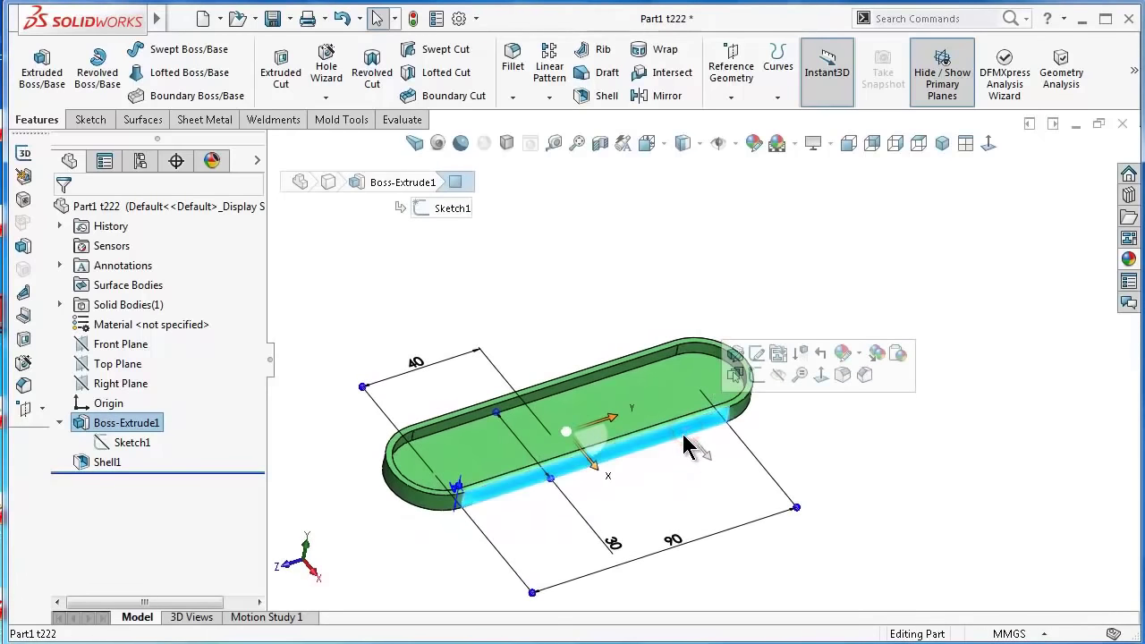
- Start Sketch2 on the long outer side face, view it normal, and draw two concentric circles
left_click(757, 376)
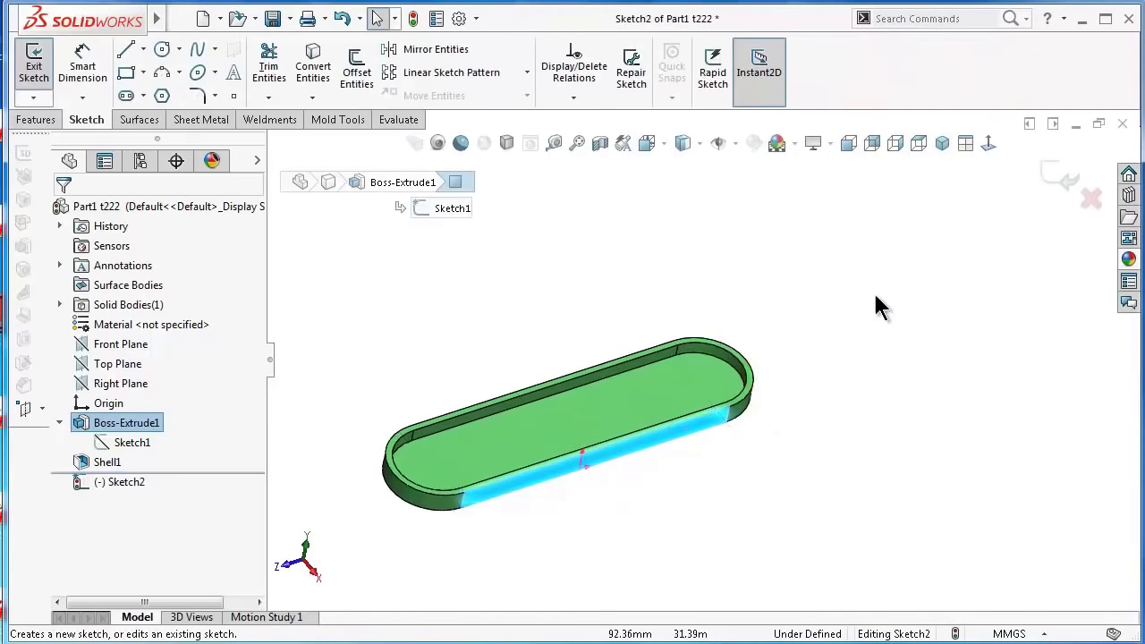
left_click(989, 143)
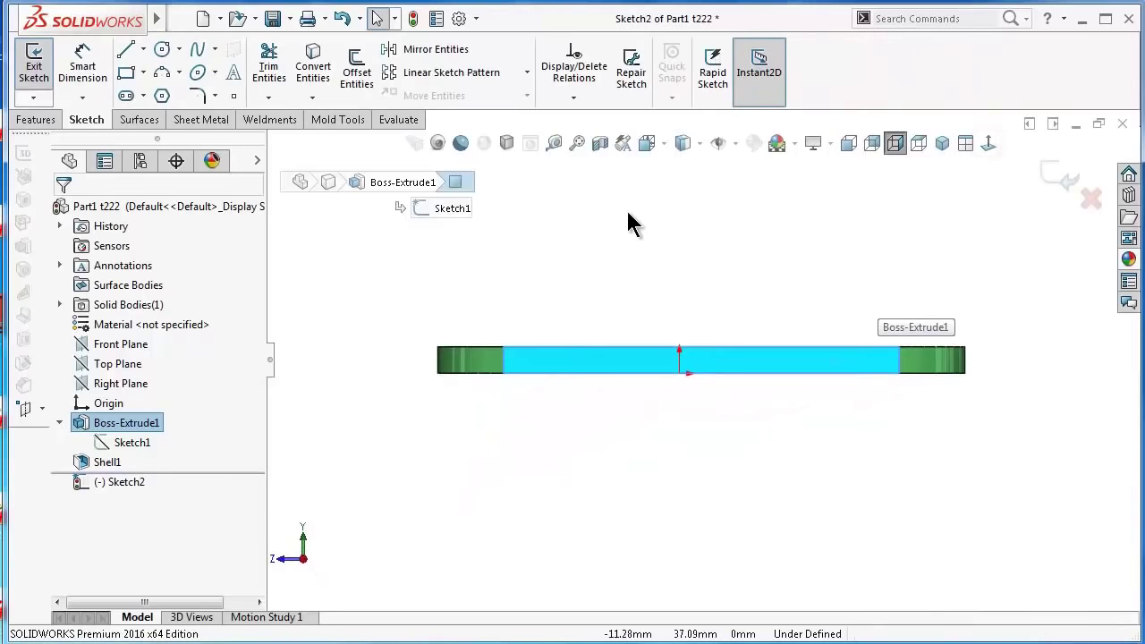
left_click(616, 285)
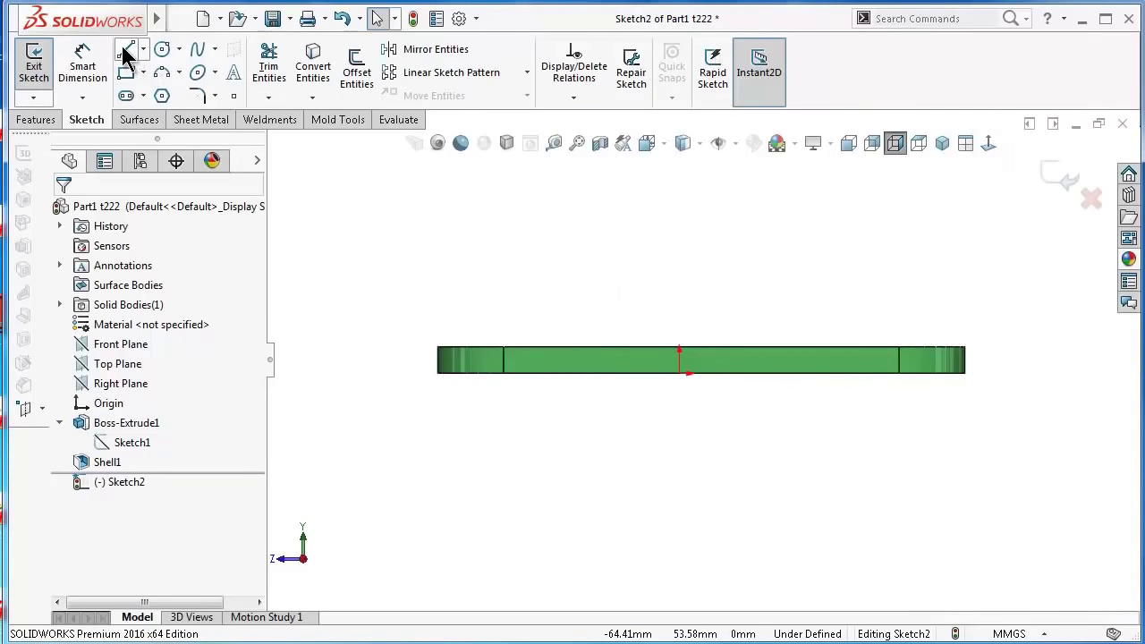
left_click(162, 49)
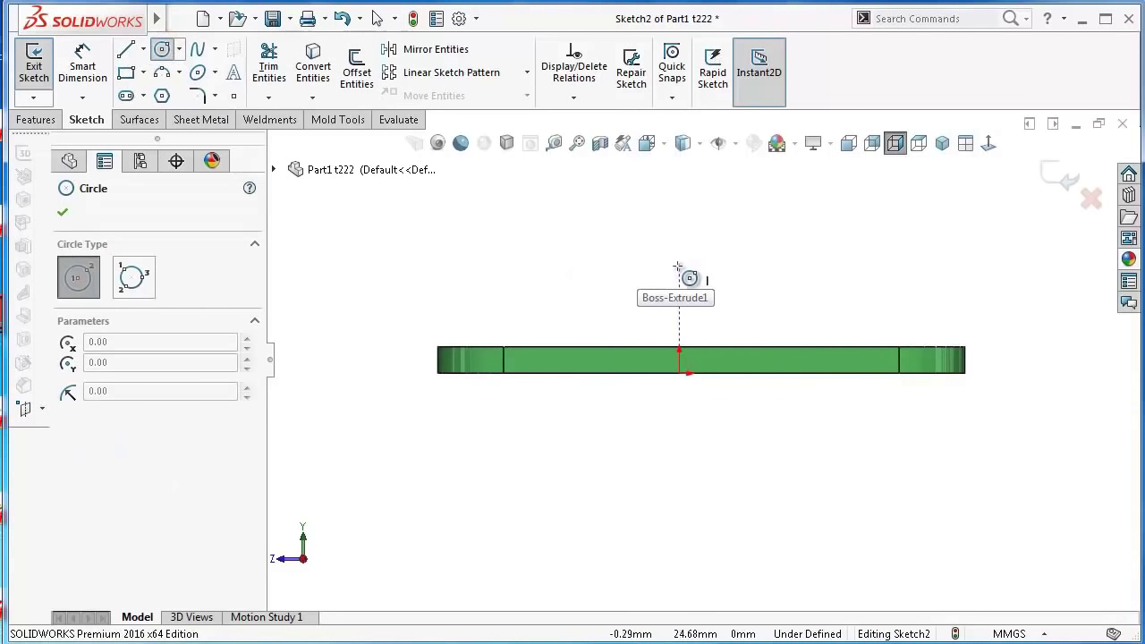
left_click_drag(678, 266, 695, 269)
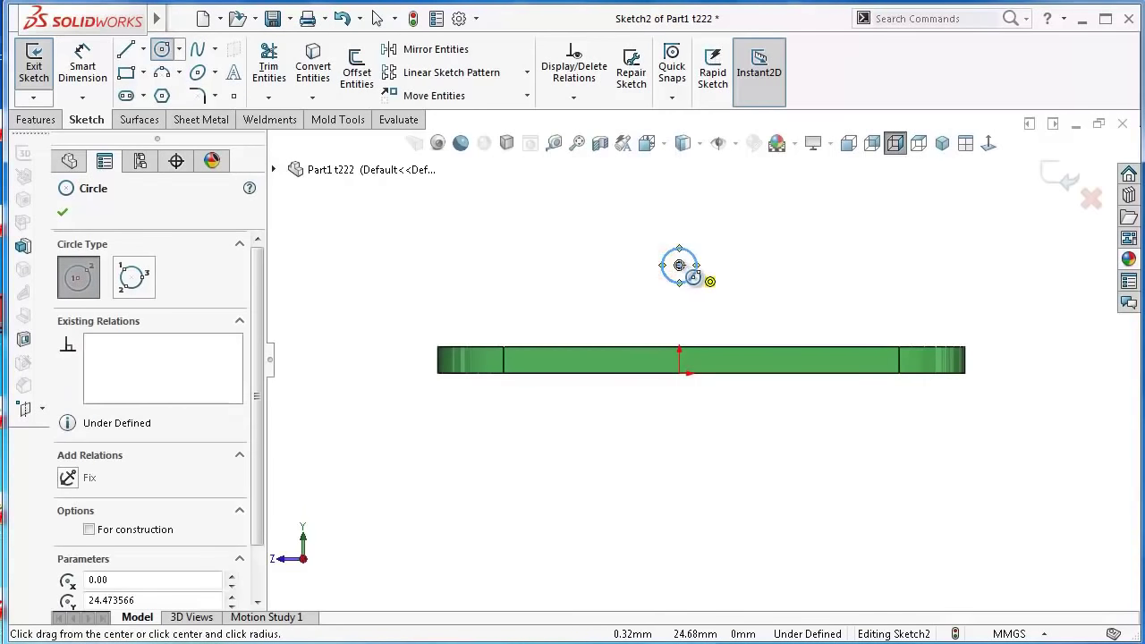
left_click(680, 265)
left_click(635, 234)
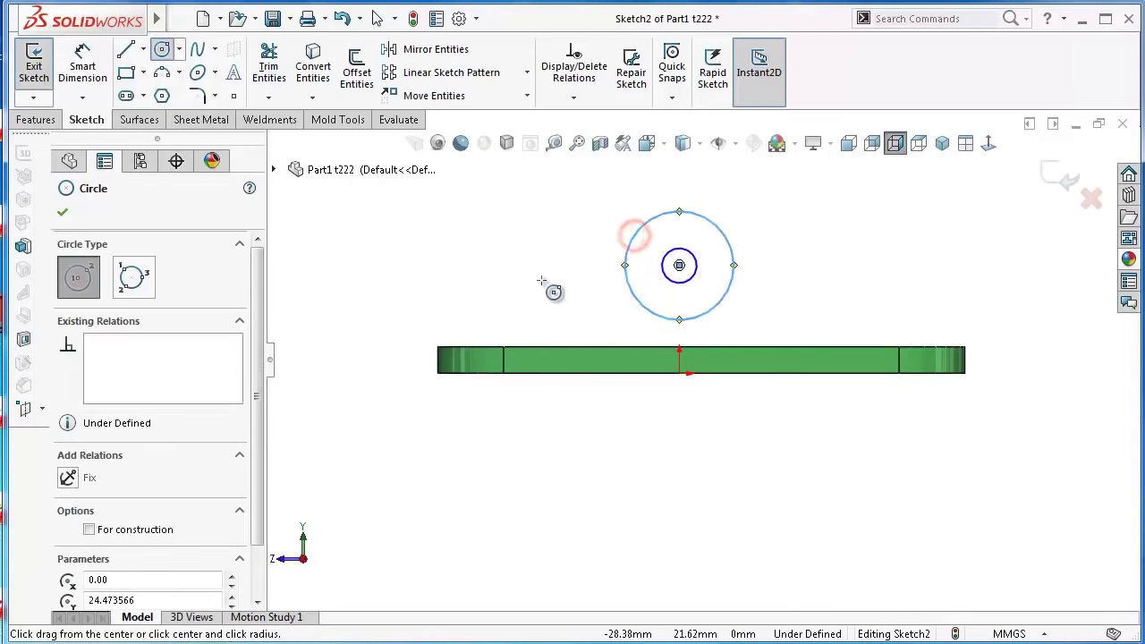
- Dimension the inner circle Ø5 and the outer circle Ø20
right_click_drag(542, 282, 542, 237)
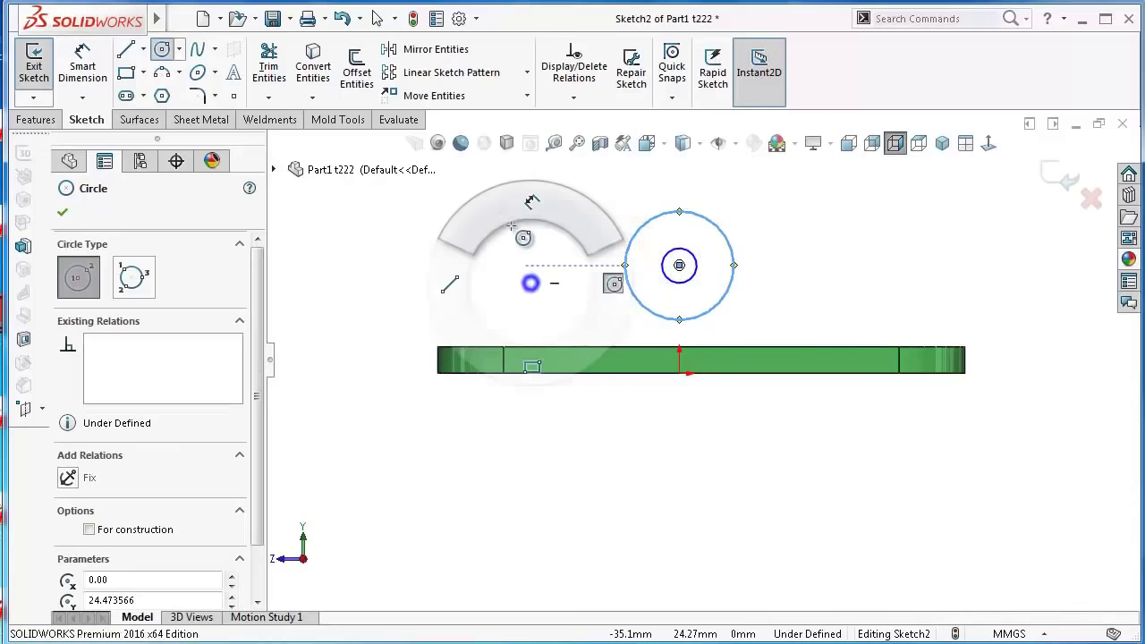
left_click(695, 278)
left_click(816, 272)
key("Return")
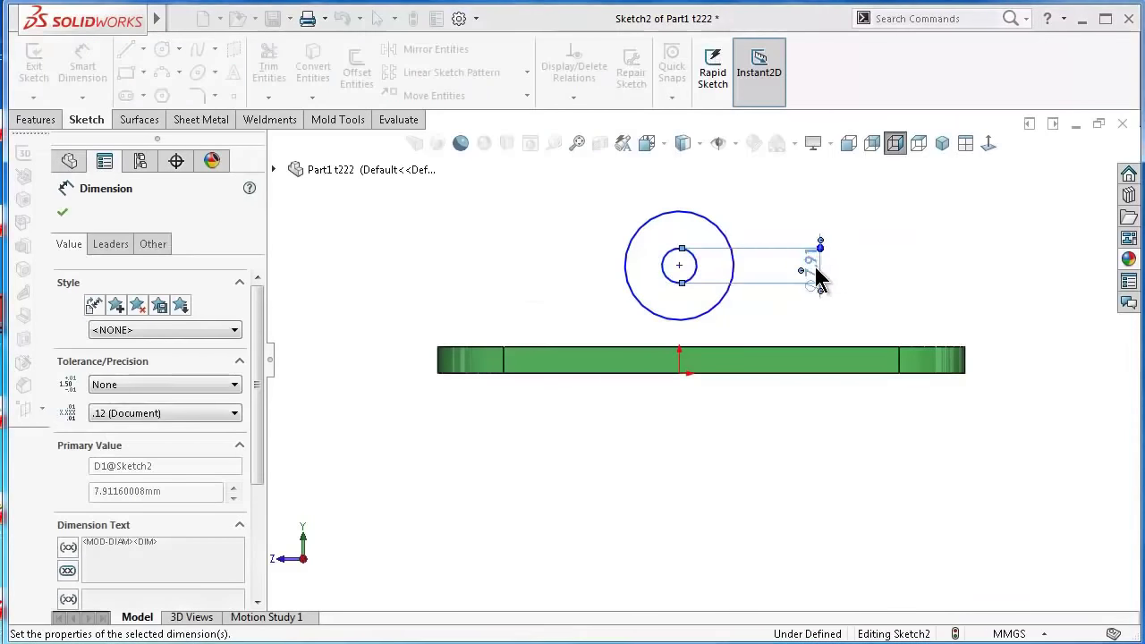
left_click(889, 264)
left_click(731, 240)
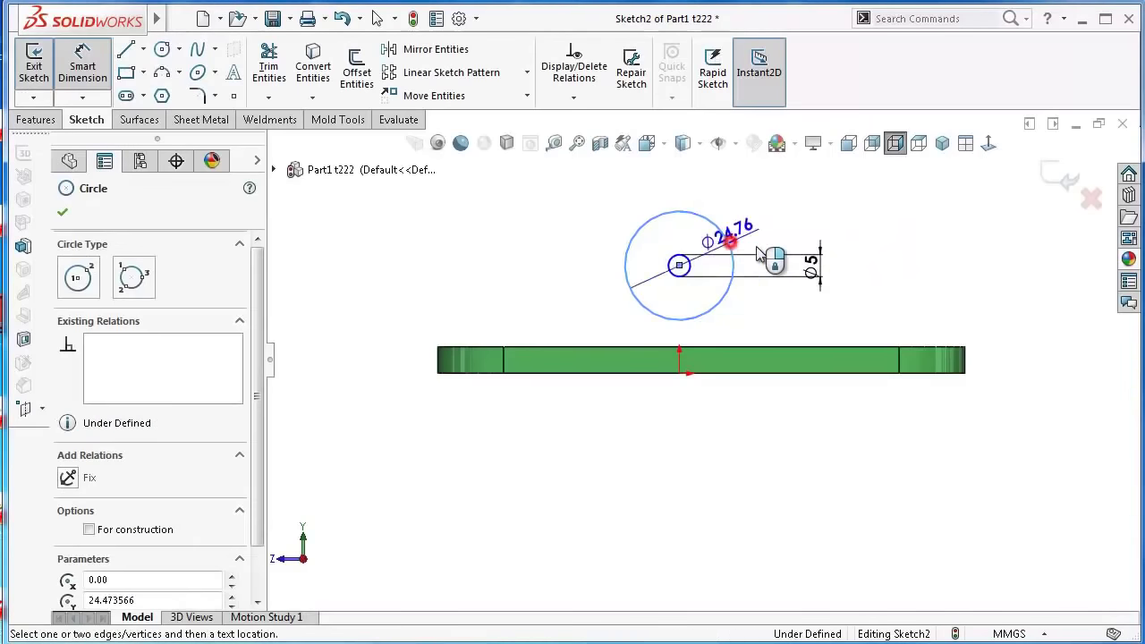
left_click(832, 258)
type("4")
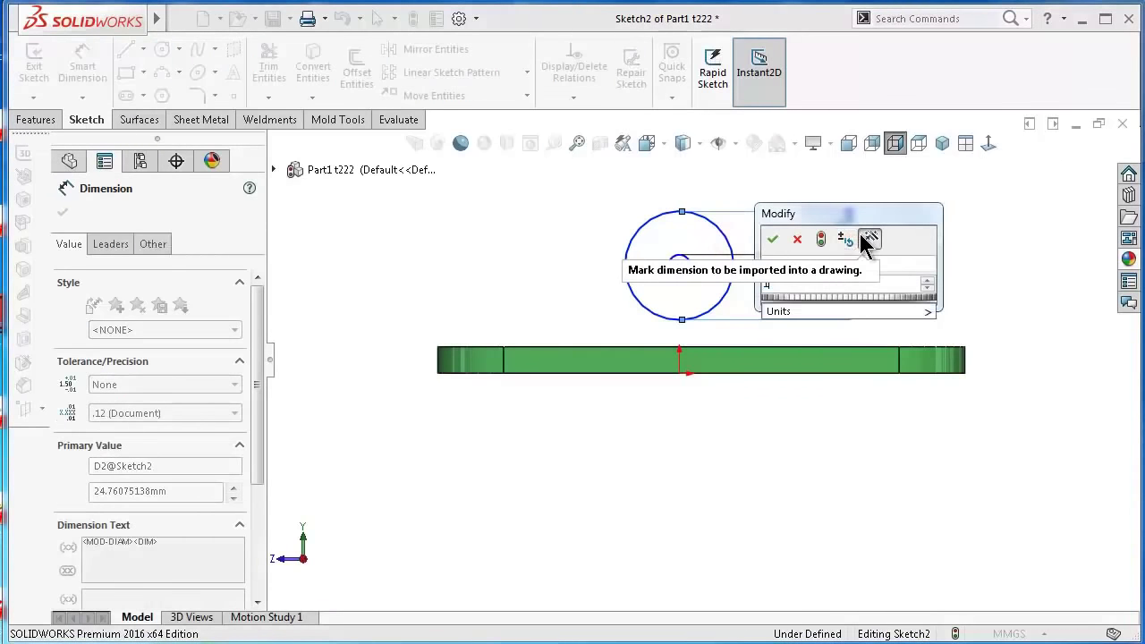
type("0")
key("Return")
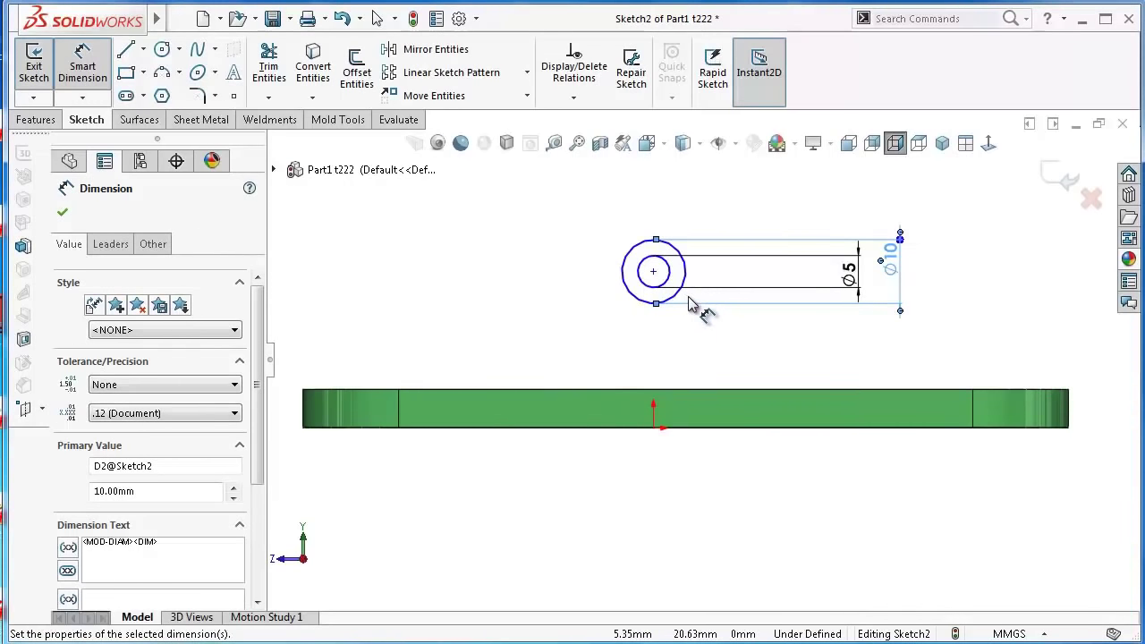
double_click(890, 262)
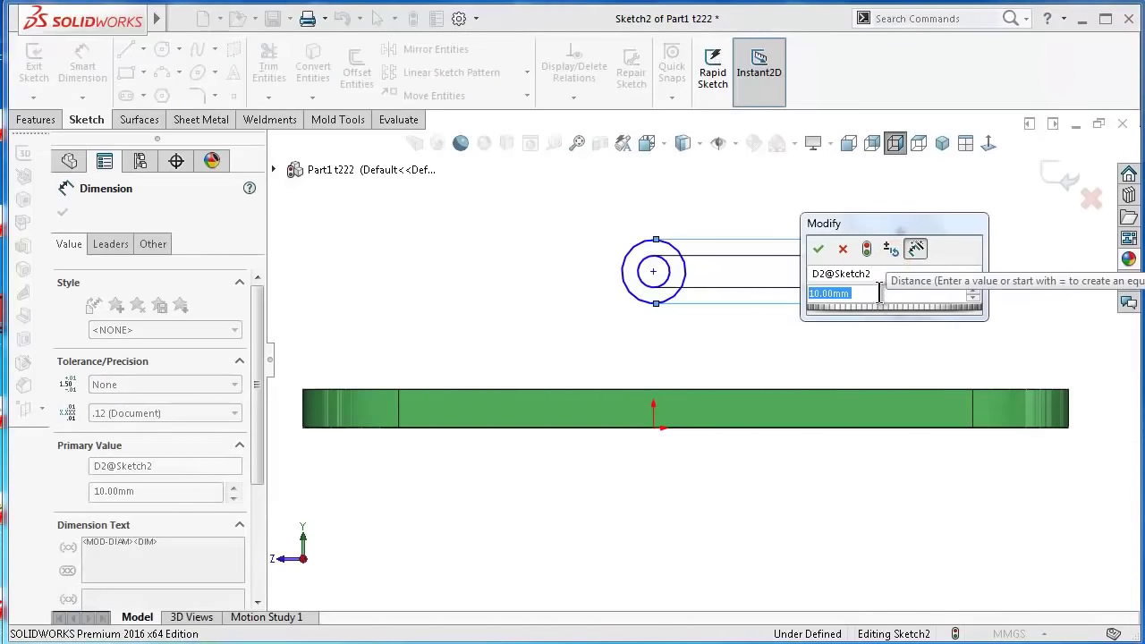
type("20")
key("Return")
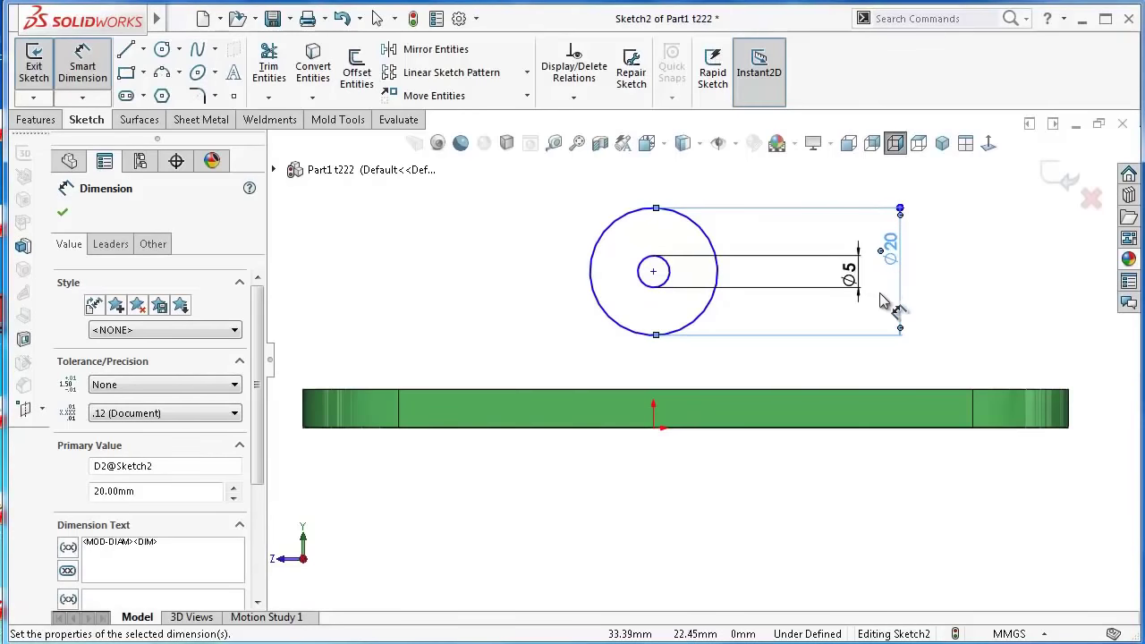
- Add a Vertical relation between the circles' centre and the origin
left_click(653, 272)
left_click(655, 424, "ctrl")
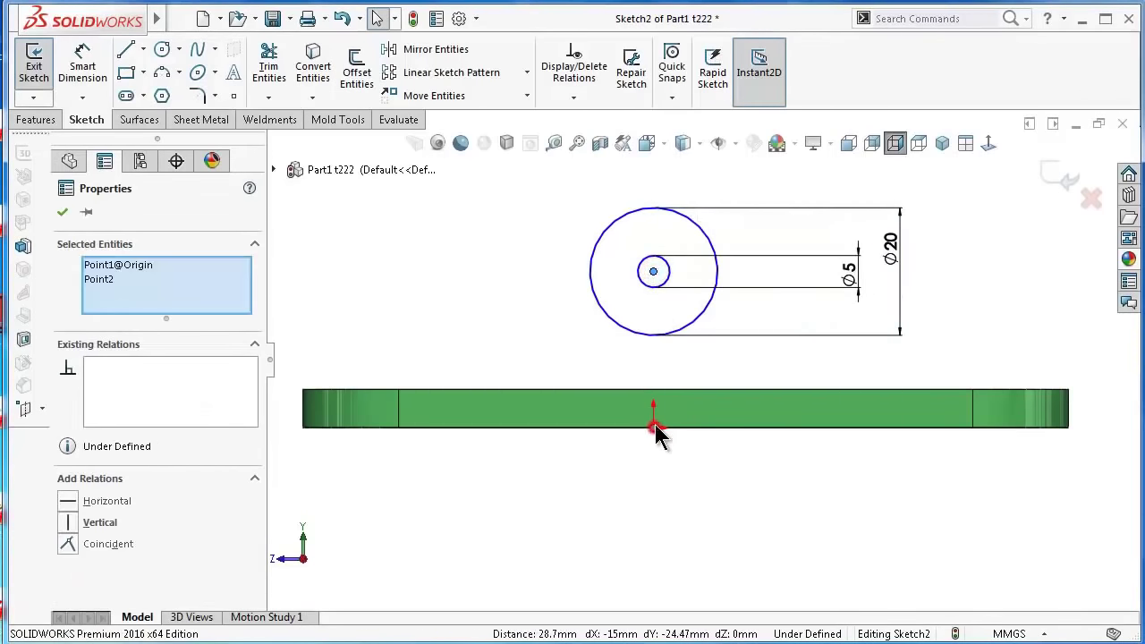
left_click(725, 351)
left_click(526, 283)
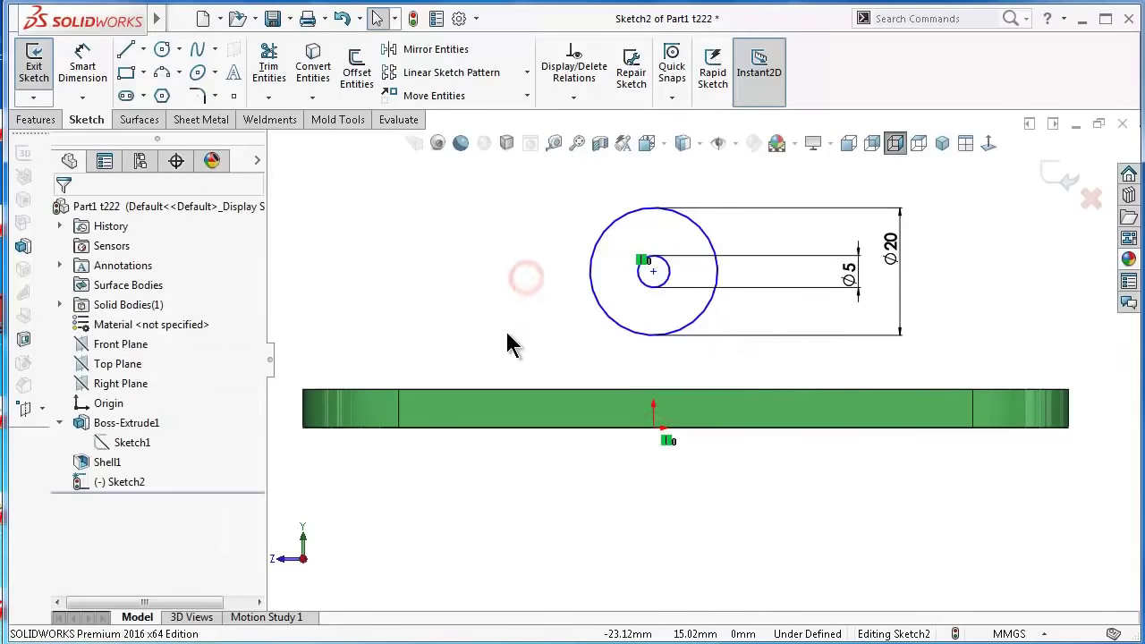
- Dimension the circles' centre 23.85 mm above the origin
right_click_drag(457, 555, 460, 312)
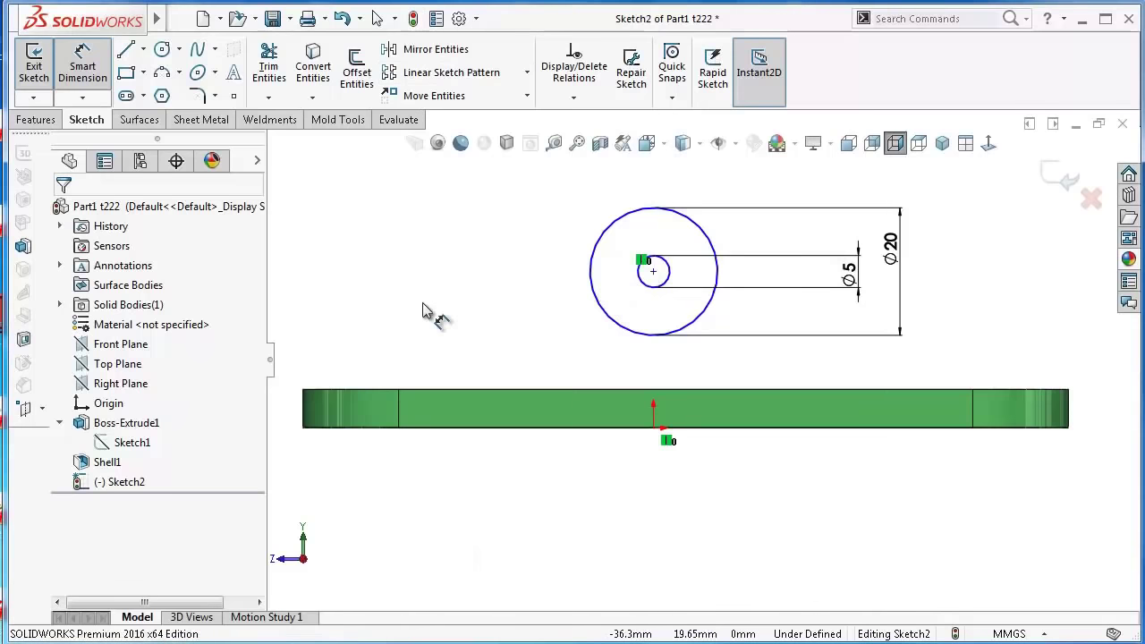
left_click(654, 273)
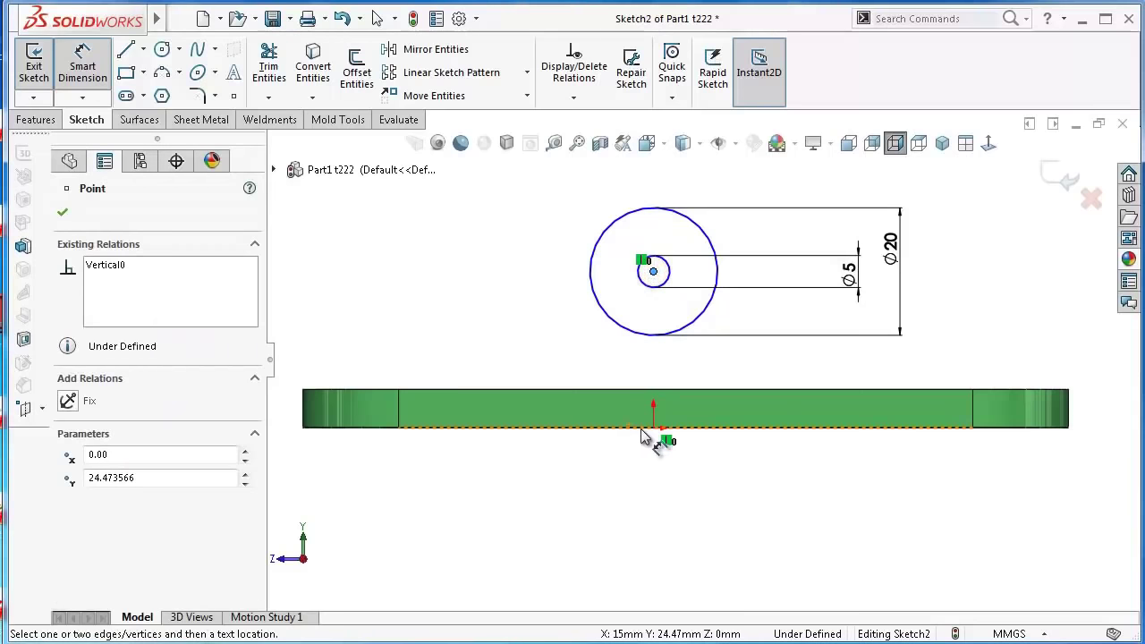
left_click(654, 430)
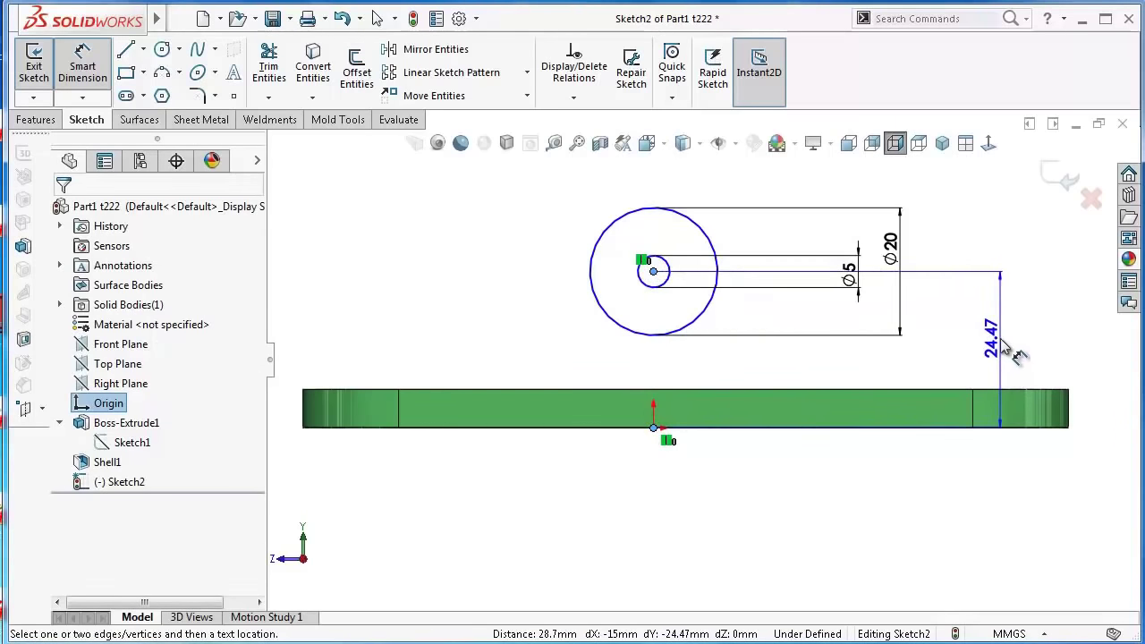
left_click(1003, 356)
type("23")
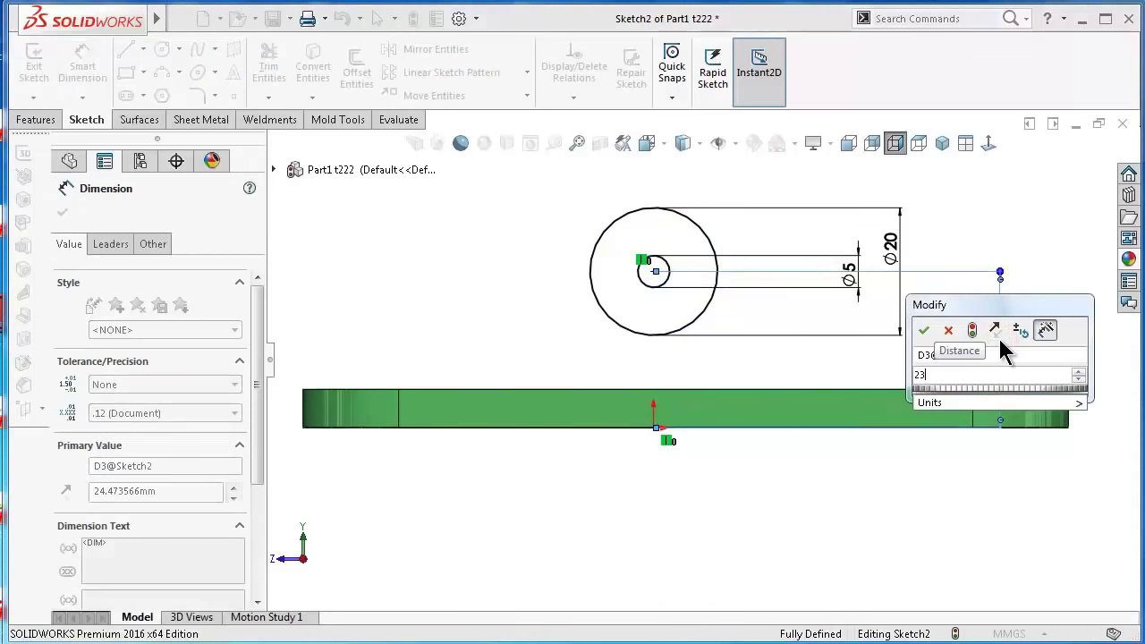
type(".85")
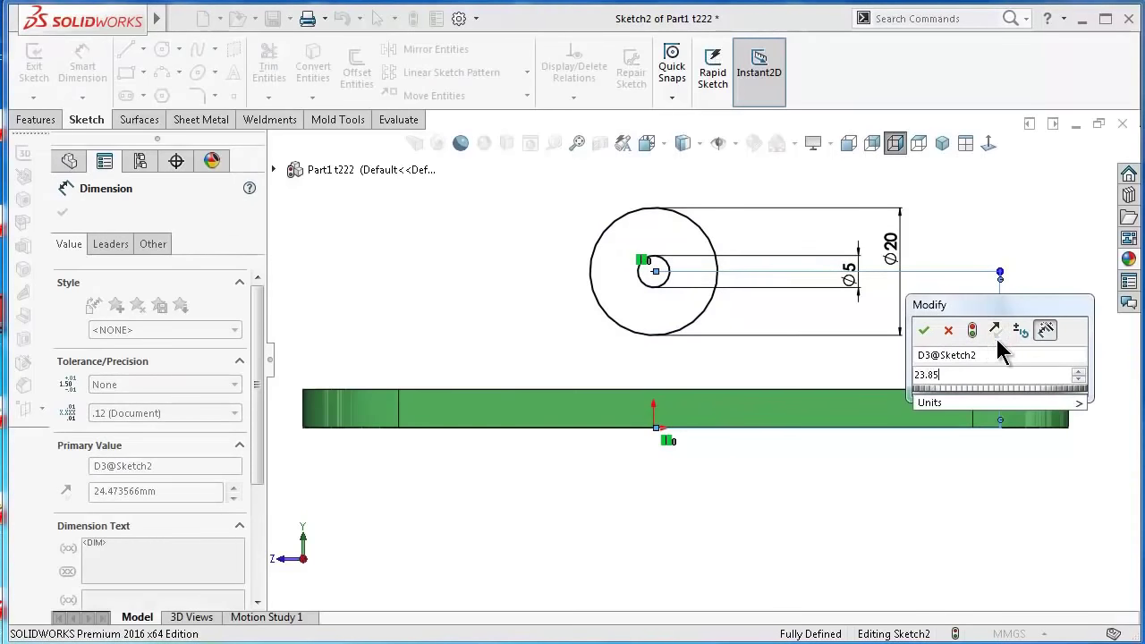
left_click(925, 336)
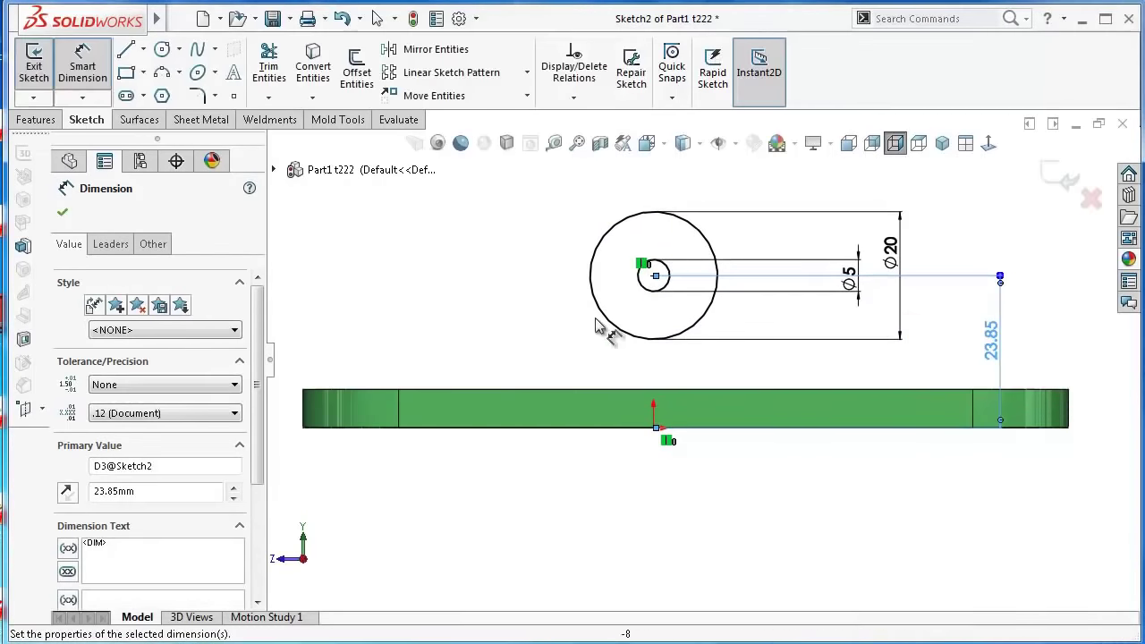
left_click(470, 243)
key("Escape")
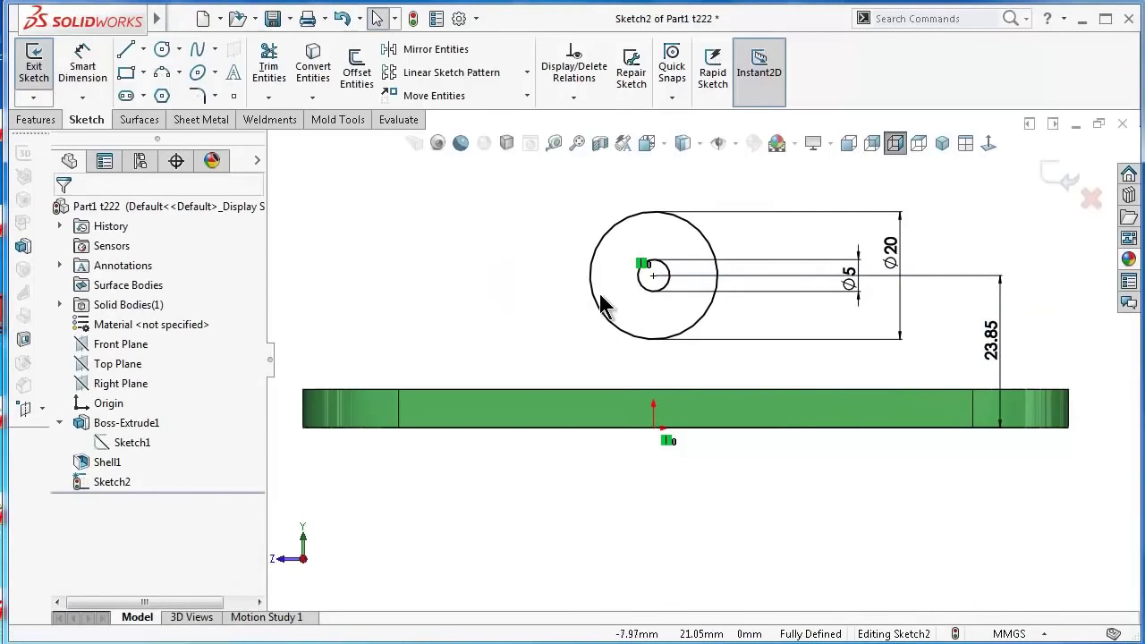
- Convert the Ø20 outer circle to construction geometry
left_click(593, 301)
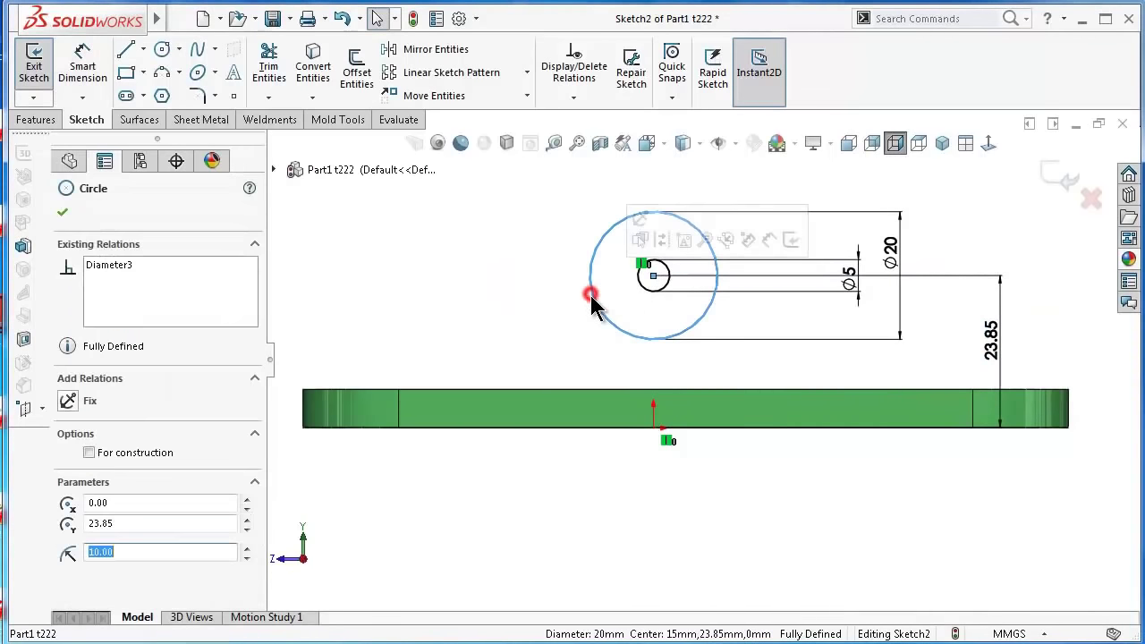
left_click(651, 260)
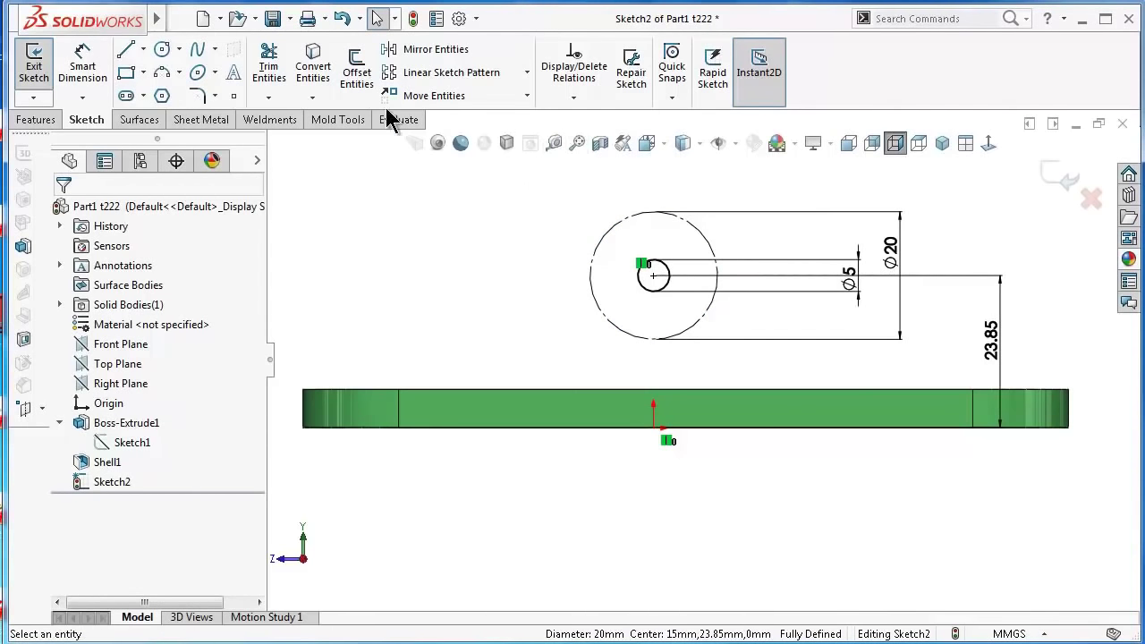
left_click(126, 51)
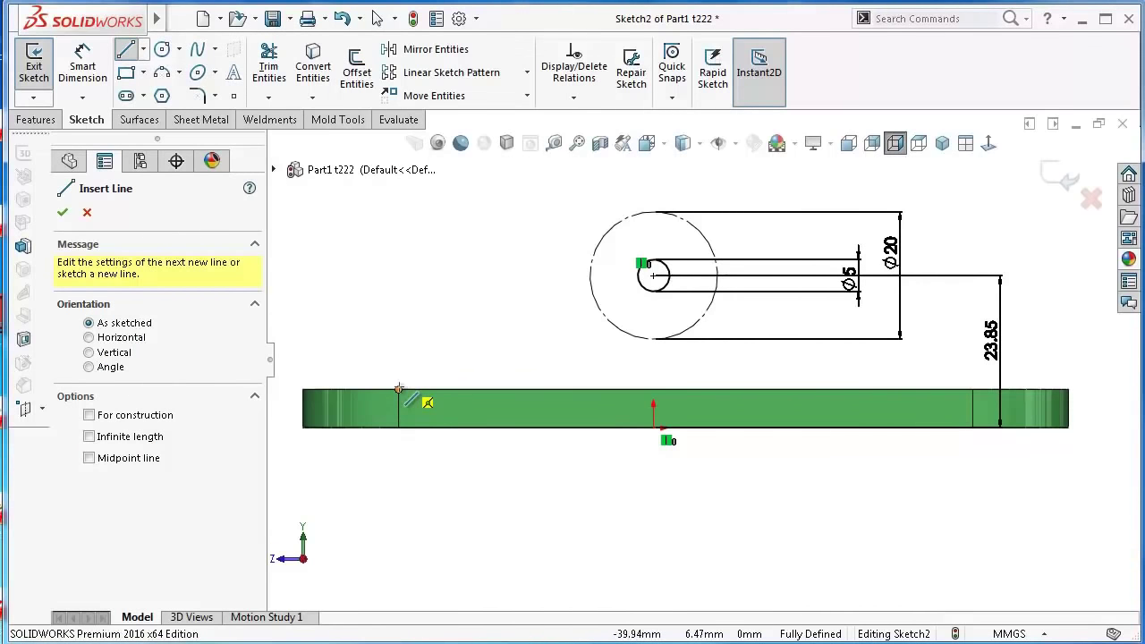
- Draw a line chain from the plate up to the circle, across it, and back down
left_click(399, 390)
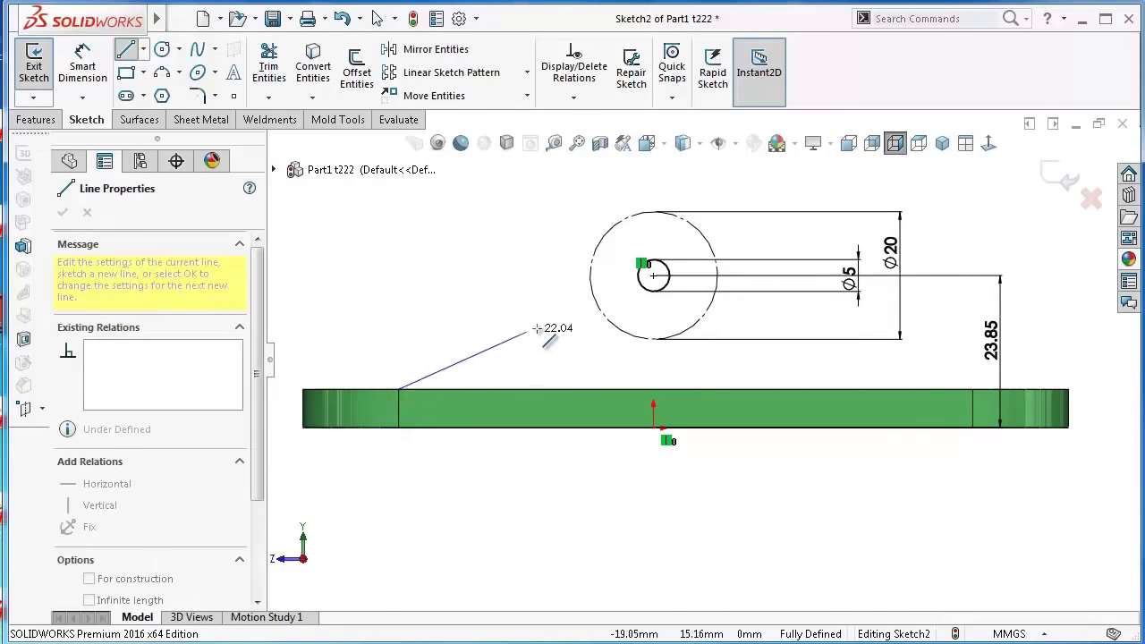
left_click(583, 302)
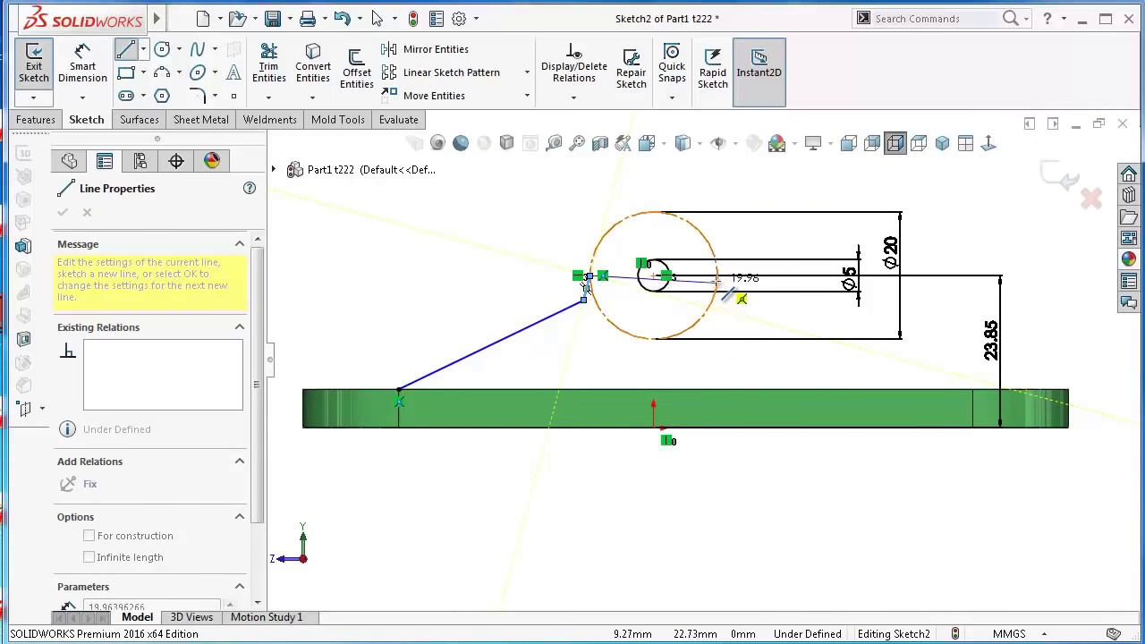
scroll(716, 277, "down", 2)
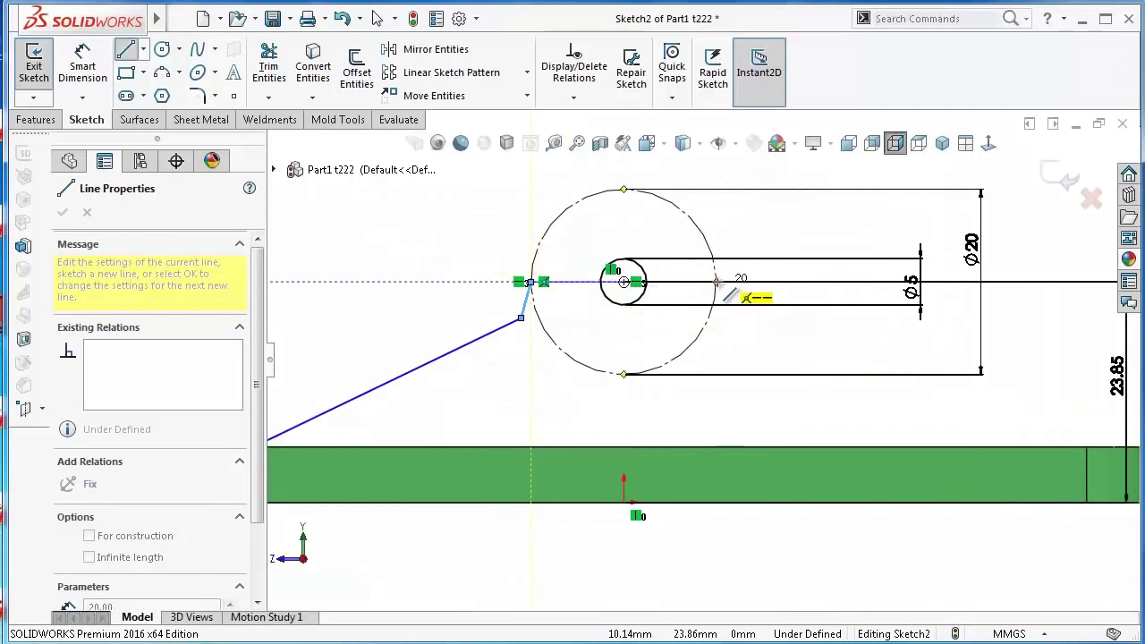
left_click(716, 282)
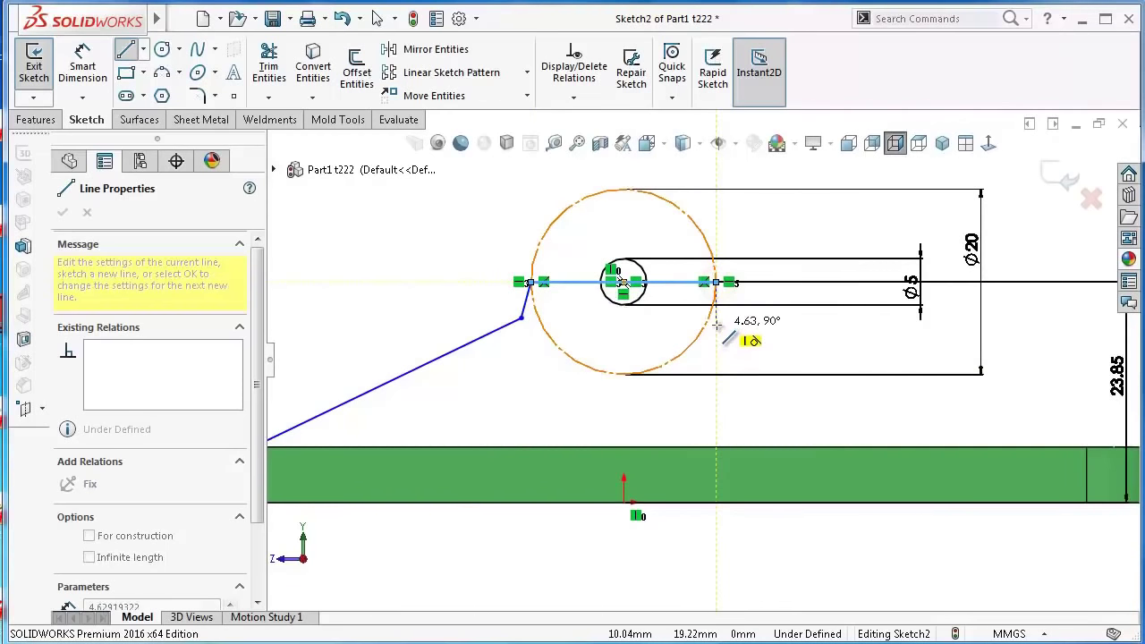
left_click(716, 324)
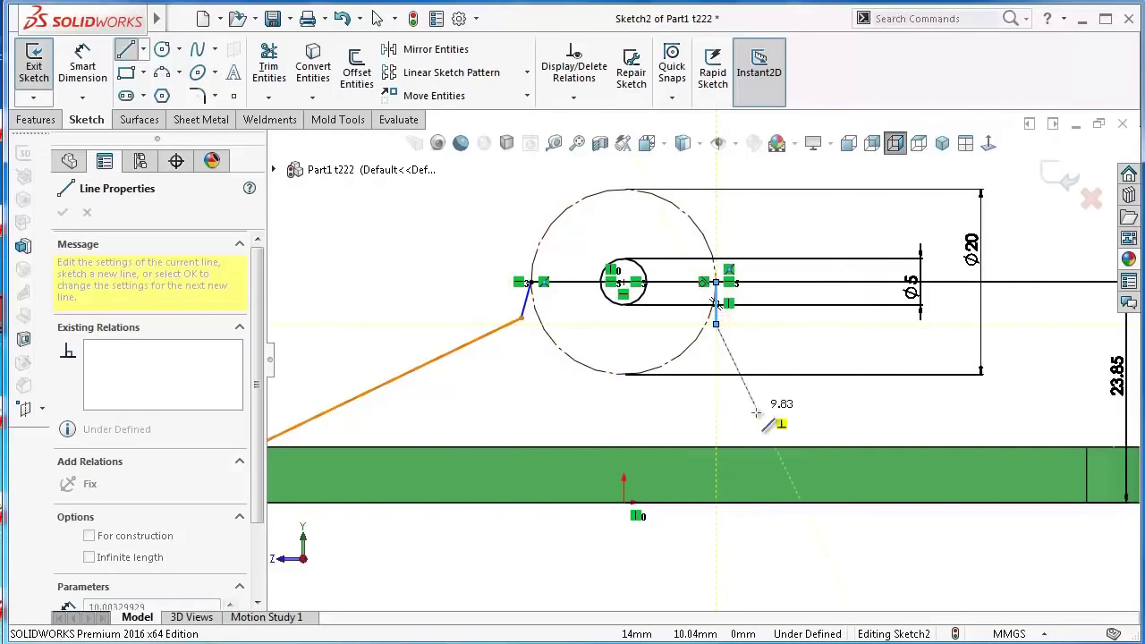
double_click(884, 445)
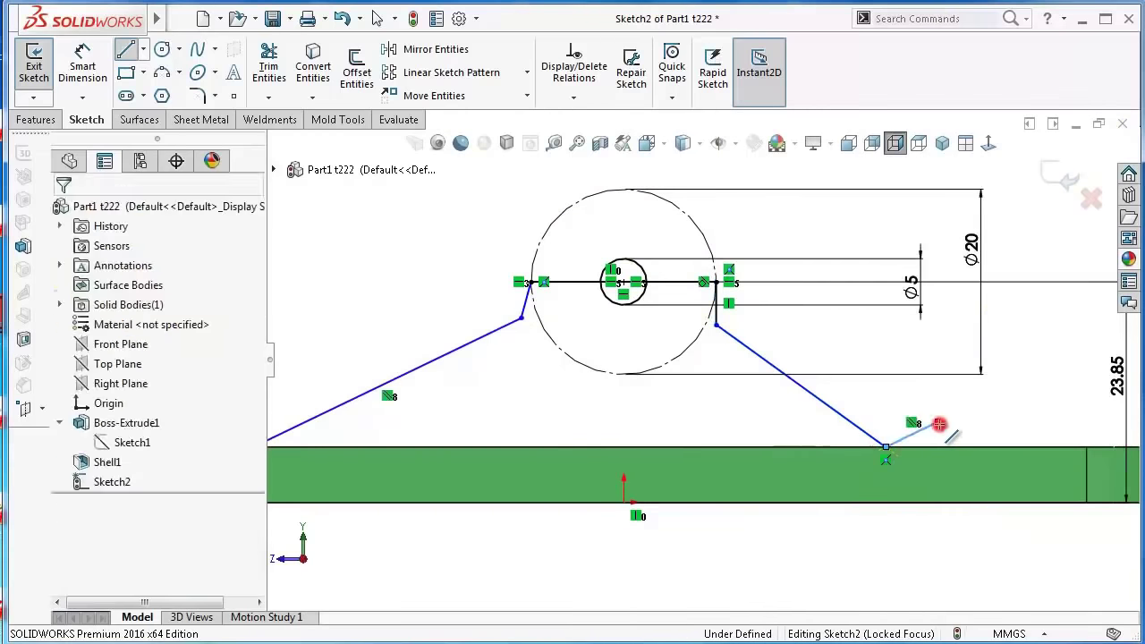
scroll(895, 421, "up", 1)
scroll(572, 324, "down", 2)
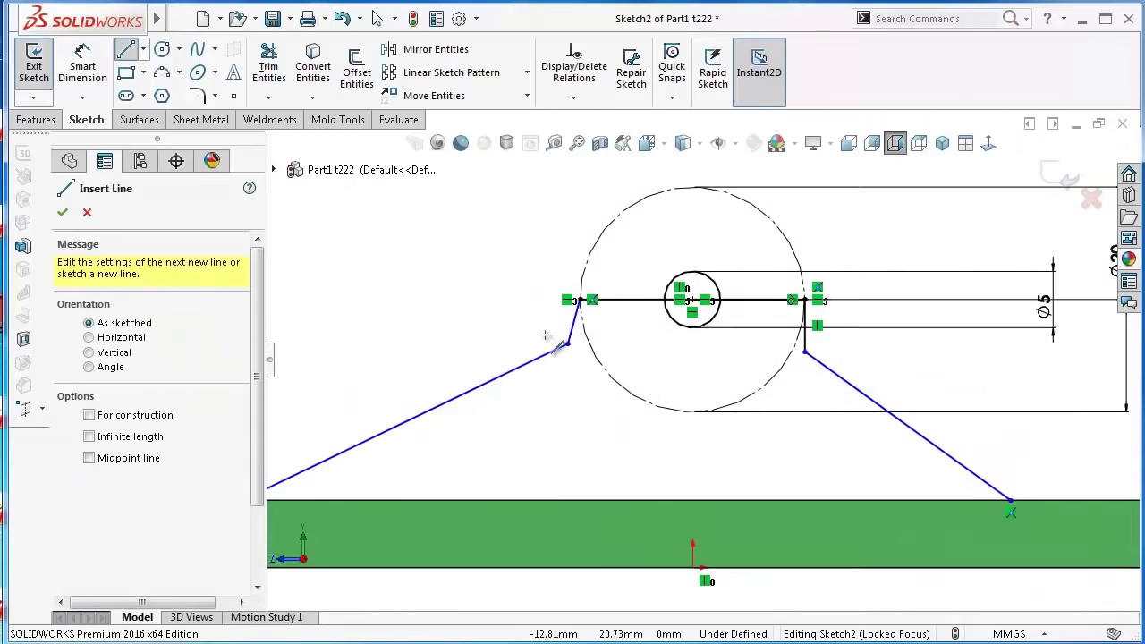
key("Escape")
- Make the short left leg of the line chain vertical
left_click(576, 329)
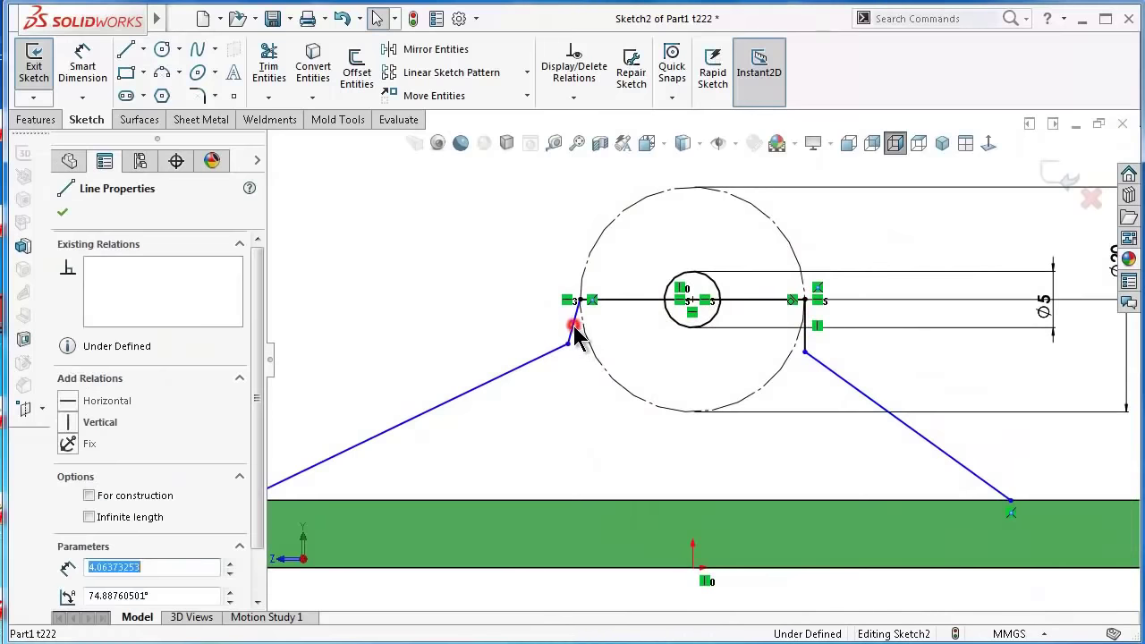
left_click(644, 251)
left_click(462, 252)
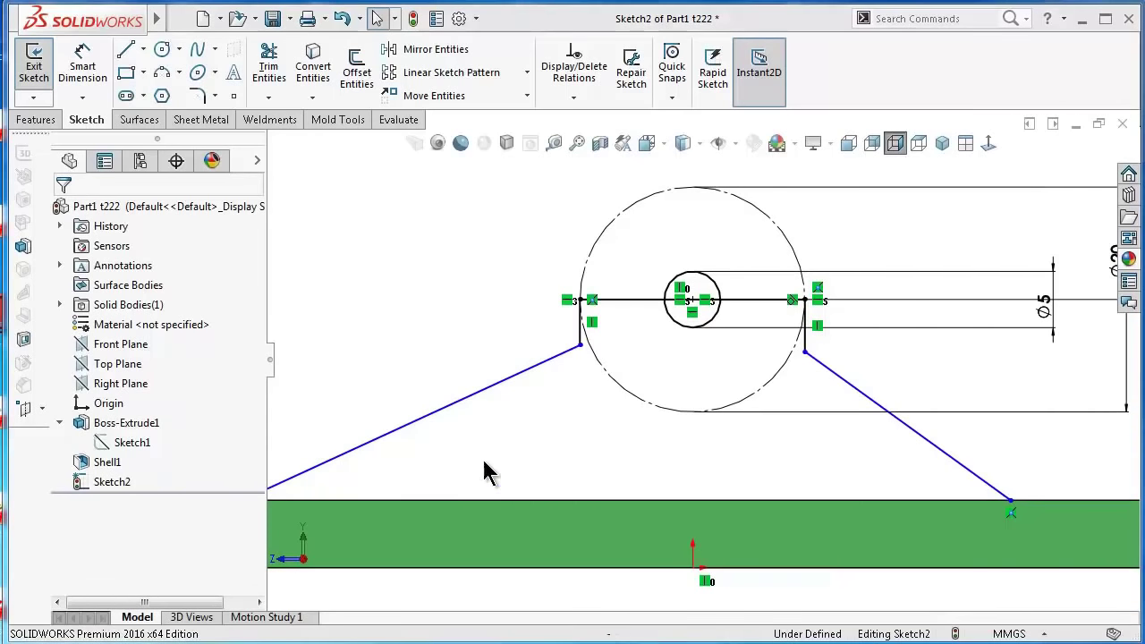
- Dimension the left vertical leg 3.5 mm and the right vertical leg 4.5 mm
right_click_drag(451, 354, 422, 248)
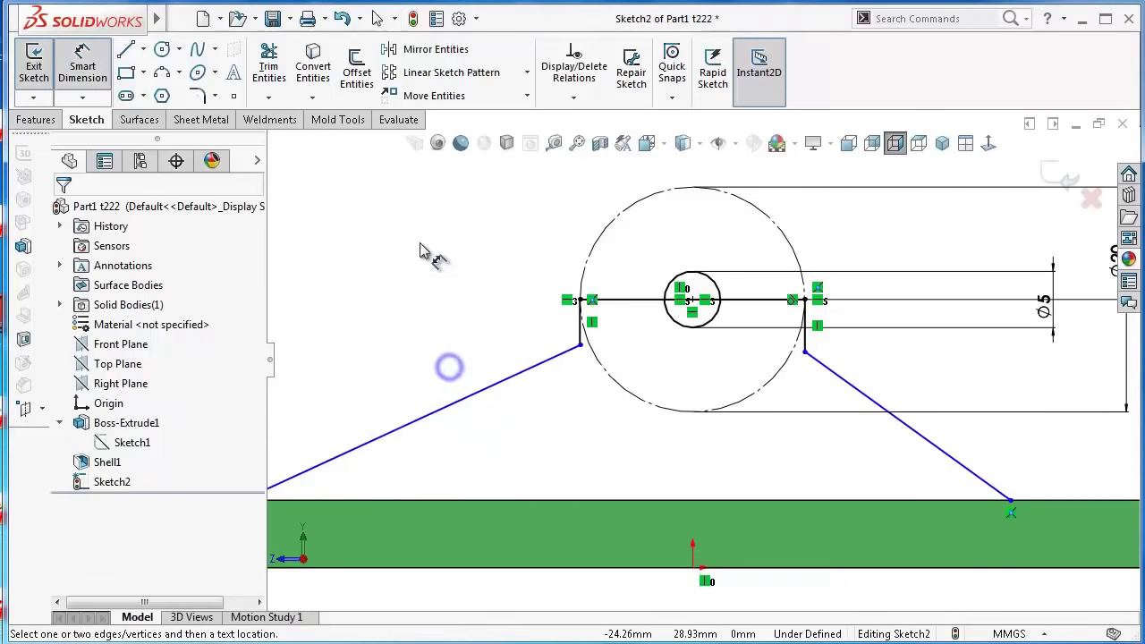
left_click(580, 338)
left_click(521, 327)
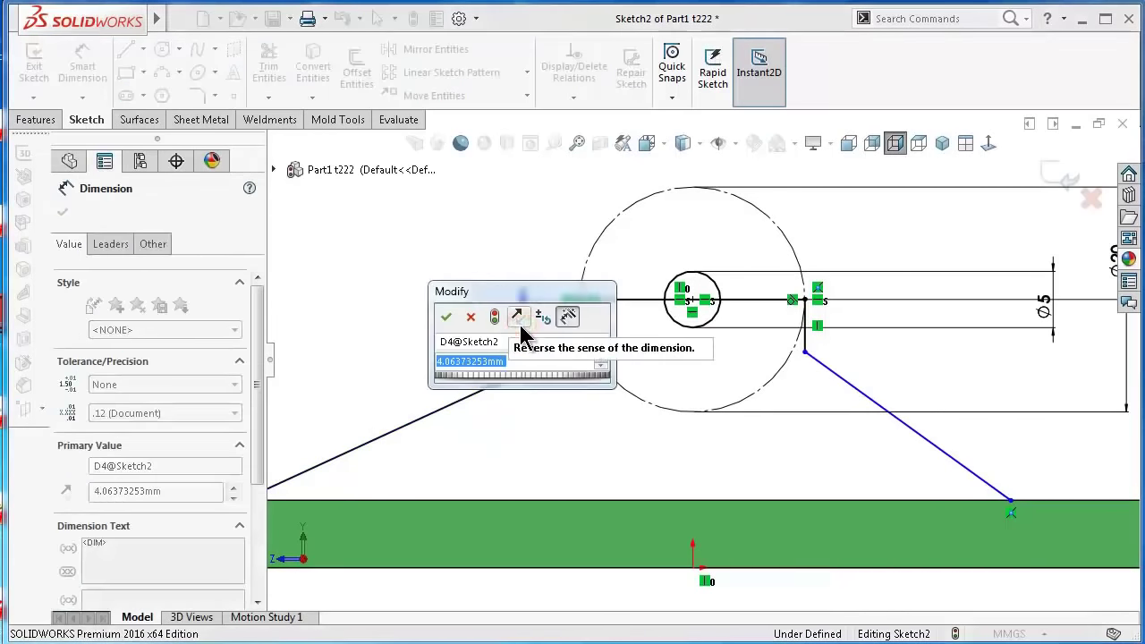
type("3.5")
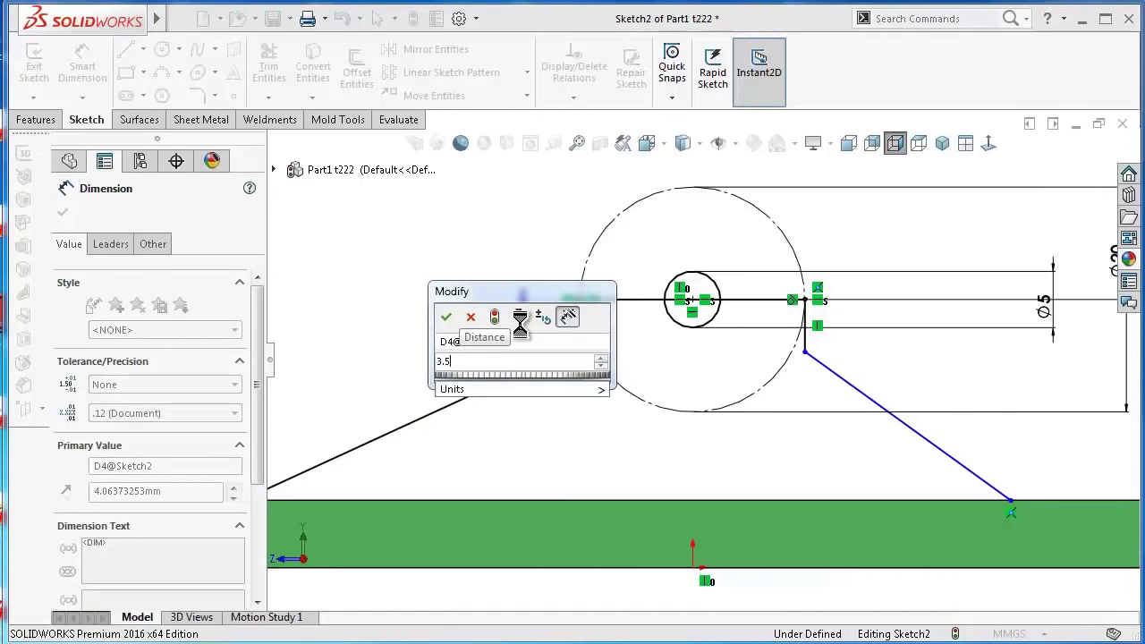
key("Return")
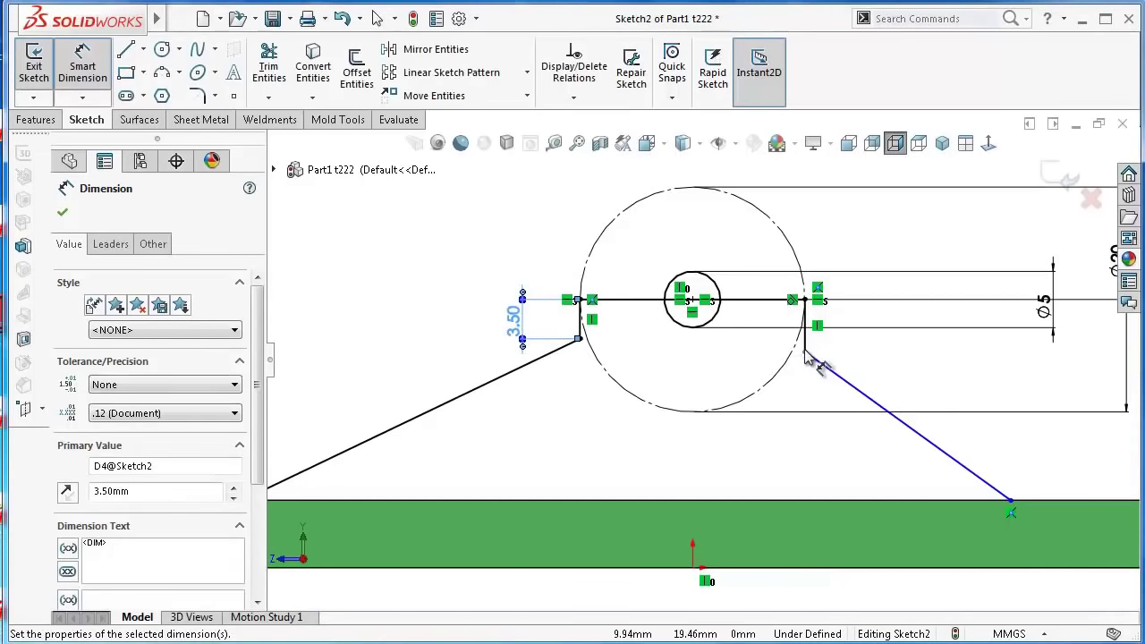
left_click(804, 344)
left_click(759, 350)
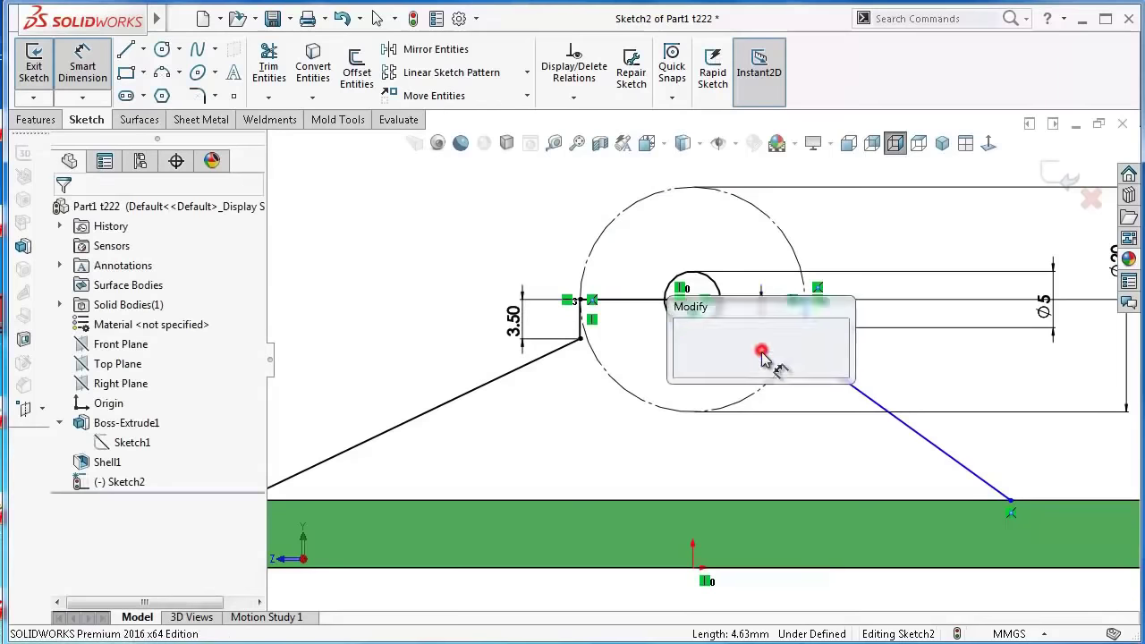
type("4.5")
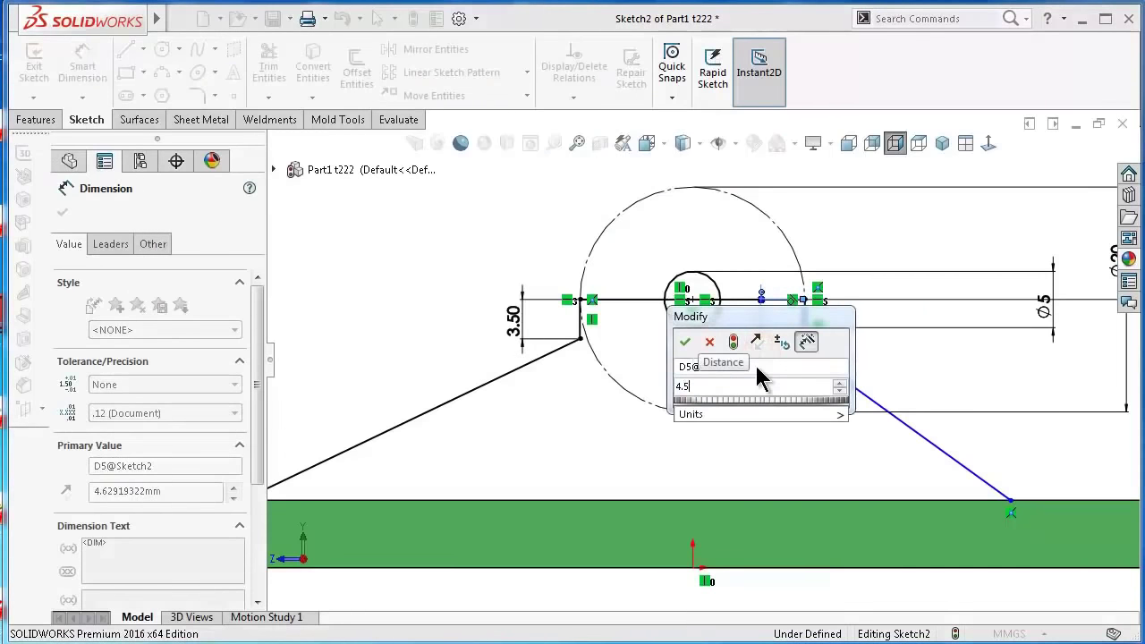
key("Return")
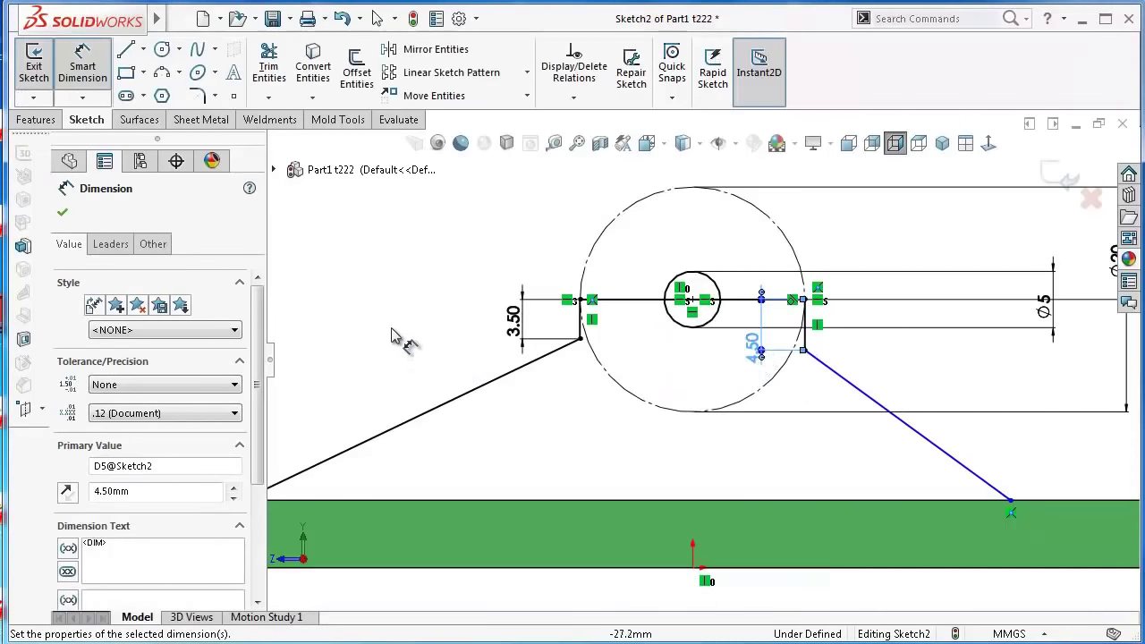
left_click(394, 333)
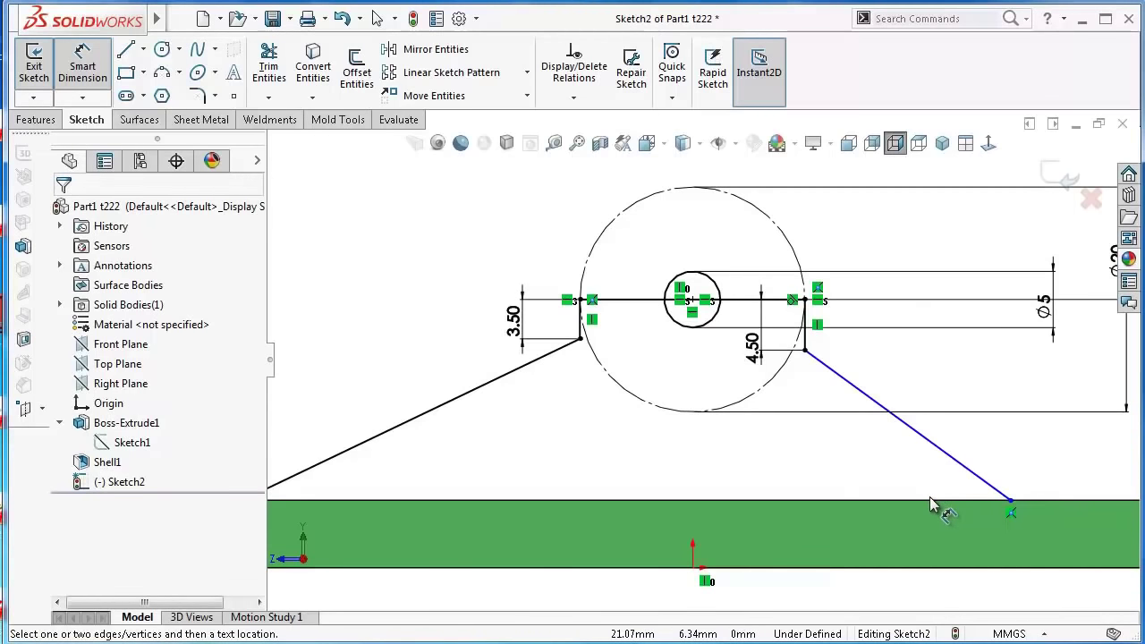
- Set the right leg's foot 25.5 mm horizontally from the circle centre
left_click(693, 300)
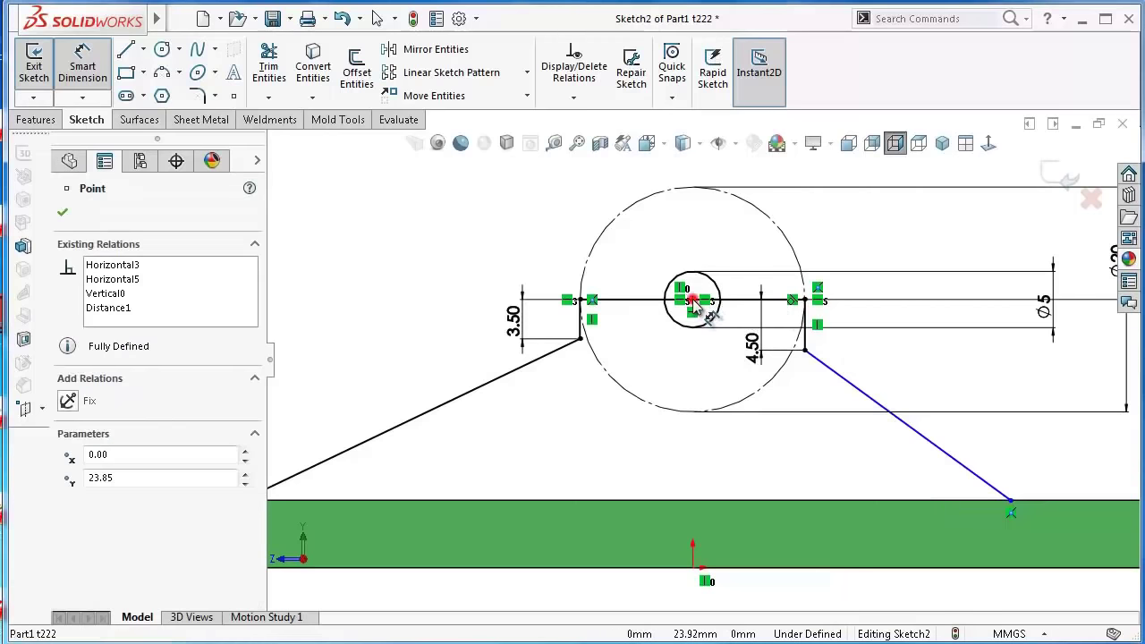
left_click(1011, 508)
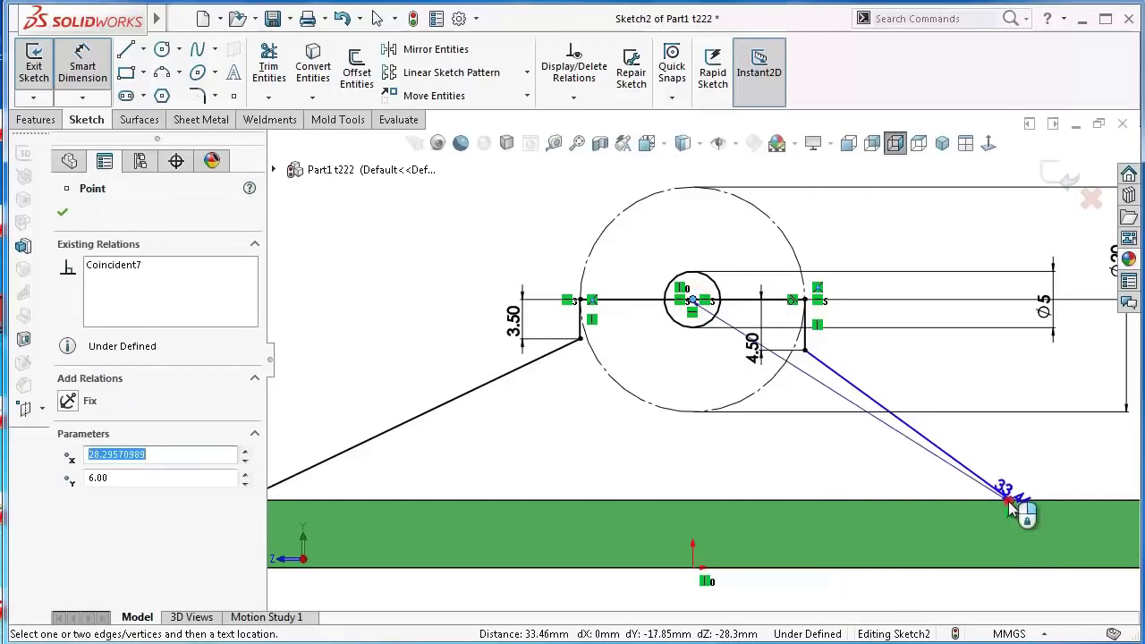
left_click(891, 578)
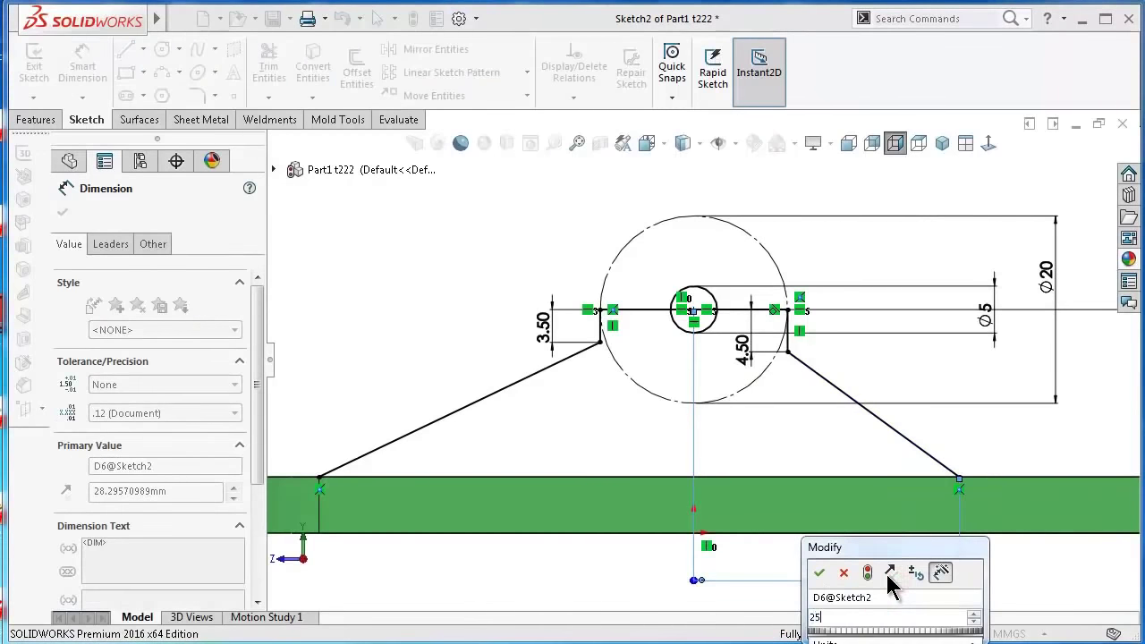
type("25.5")
key("Return")
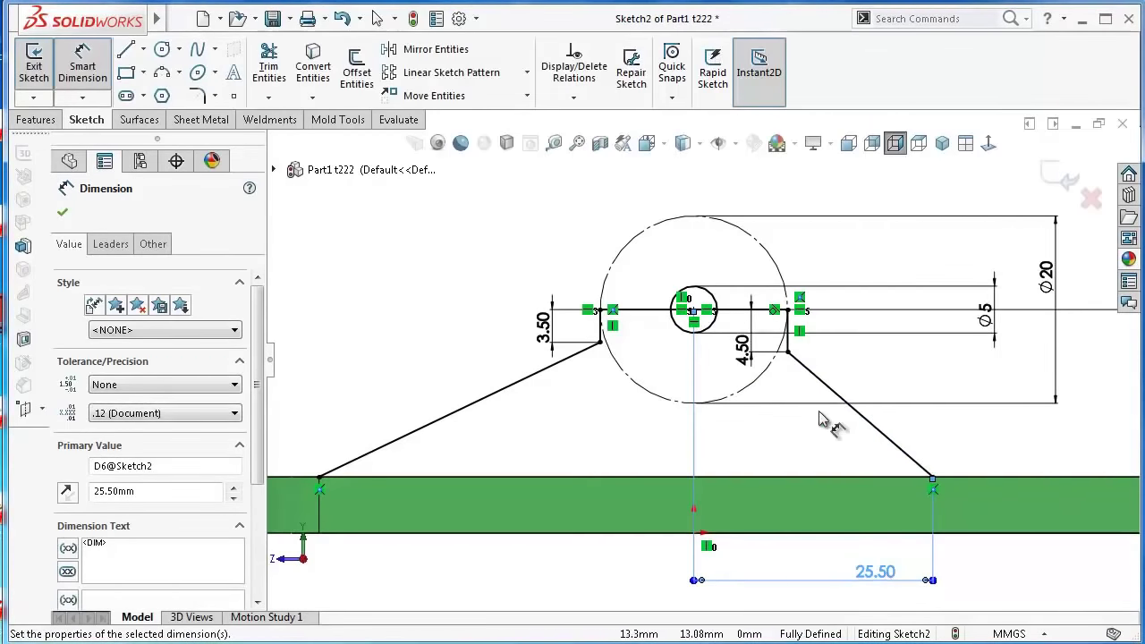
key("Escape")
- Convert the horizontal line through the circle into construction geometry
scroll(605, 325, "down", 2)
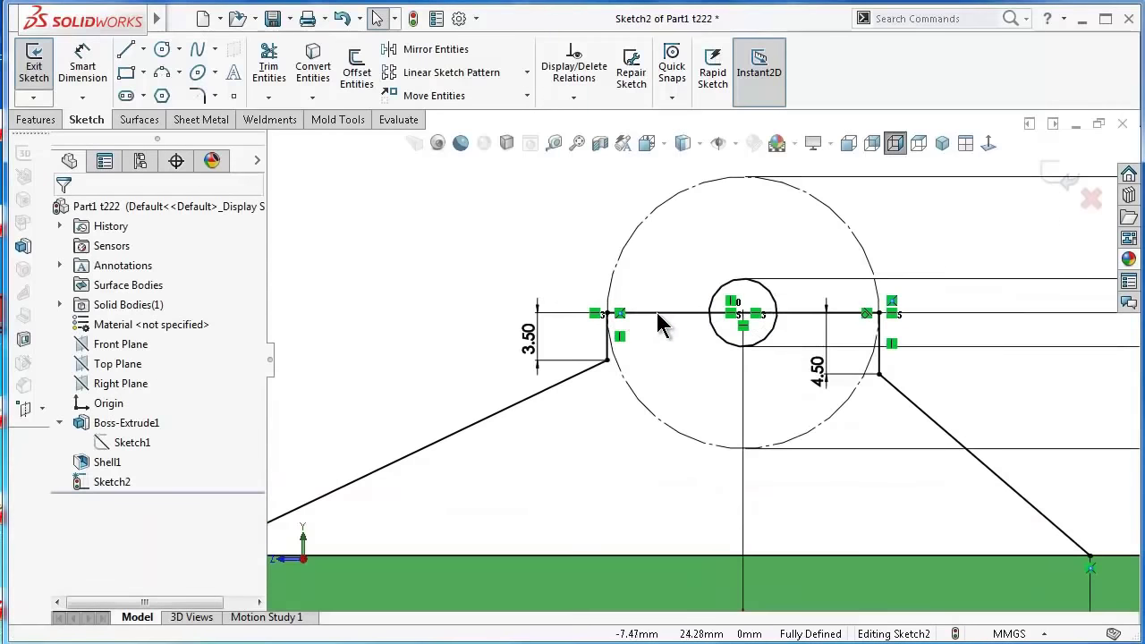
left_click(667, 314)
left_click(734, 259)
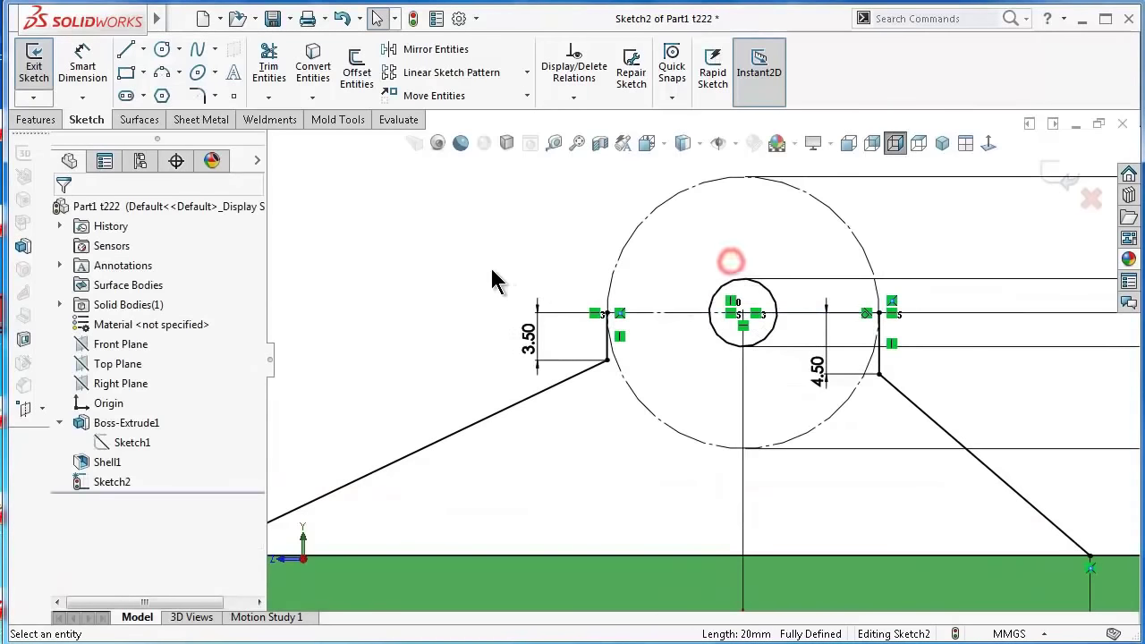
- Draw a three-point arc over the top of the Ø20 circle between the line endpoints, then view isometrically
left_click(162, 73)
left_click(616, 314)
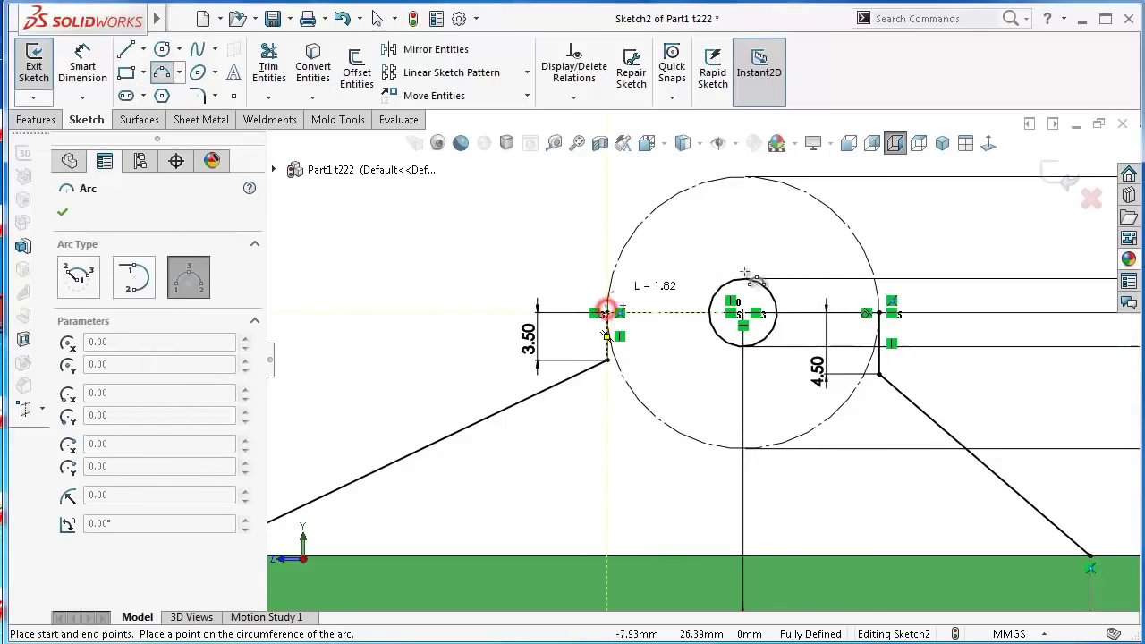
left_click(881, 314)
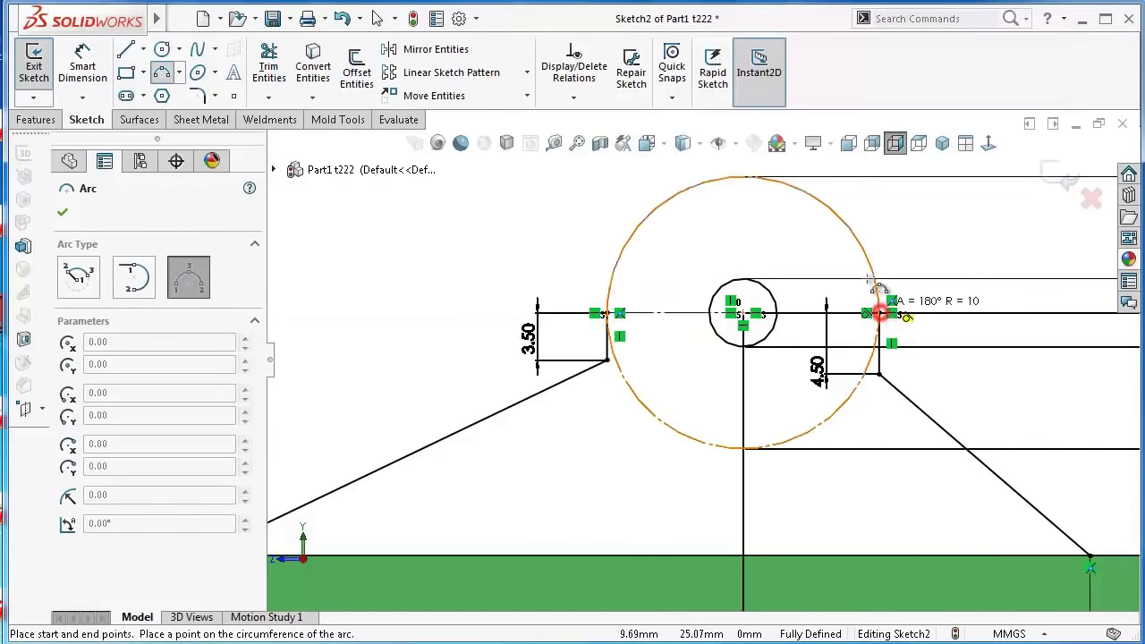
left_click(839, 219)
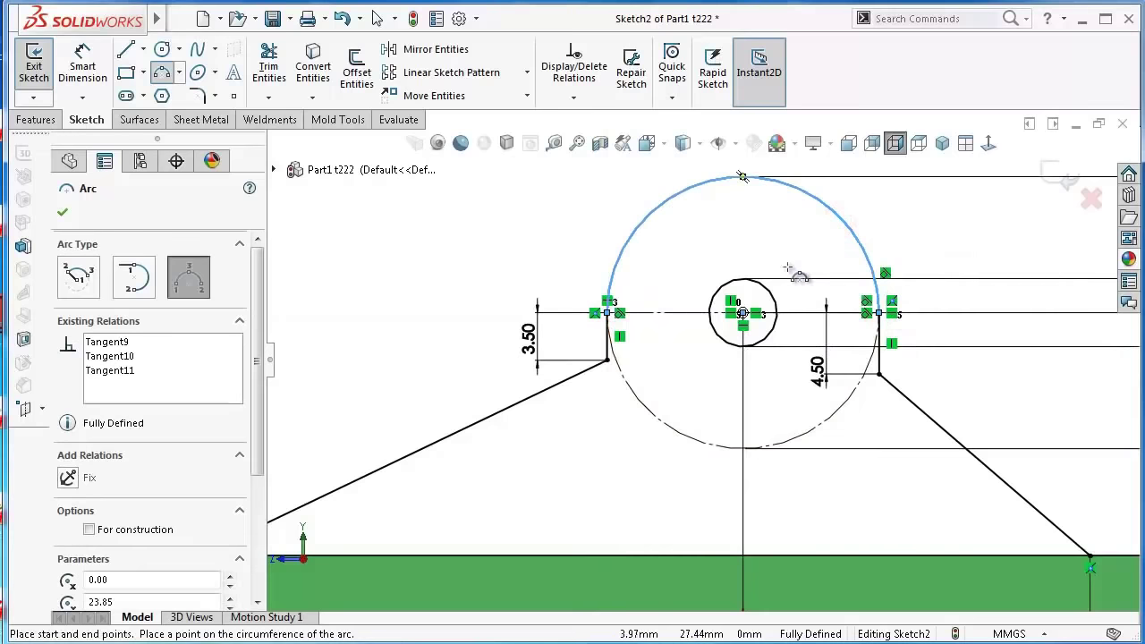
key("Escape")
left_click(544, 240)
key("f")
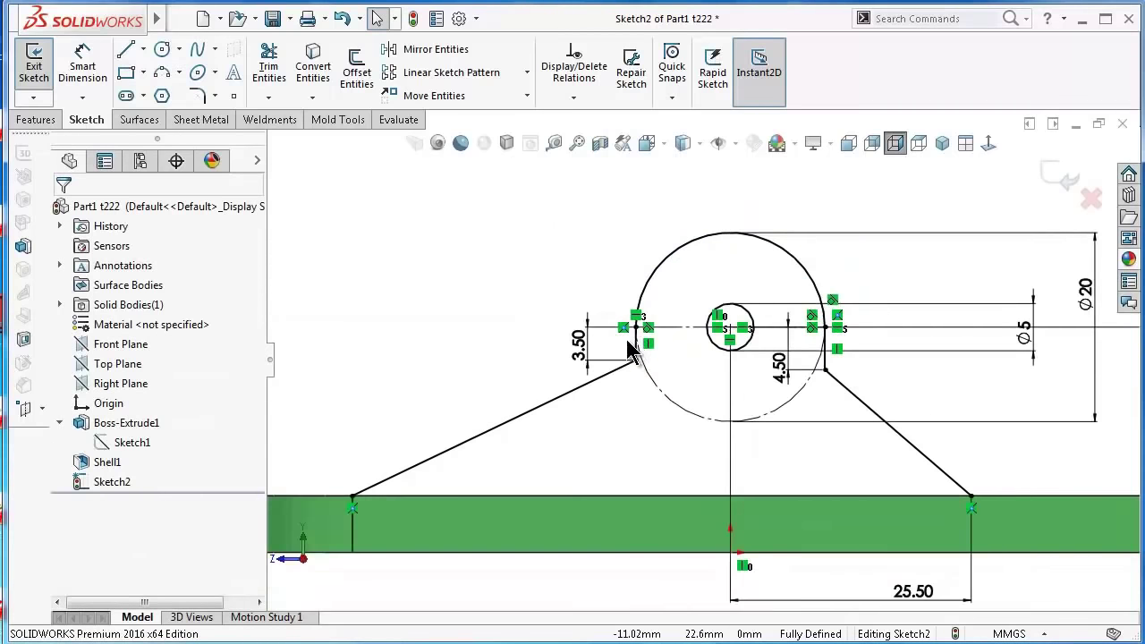
key("z")
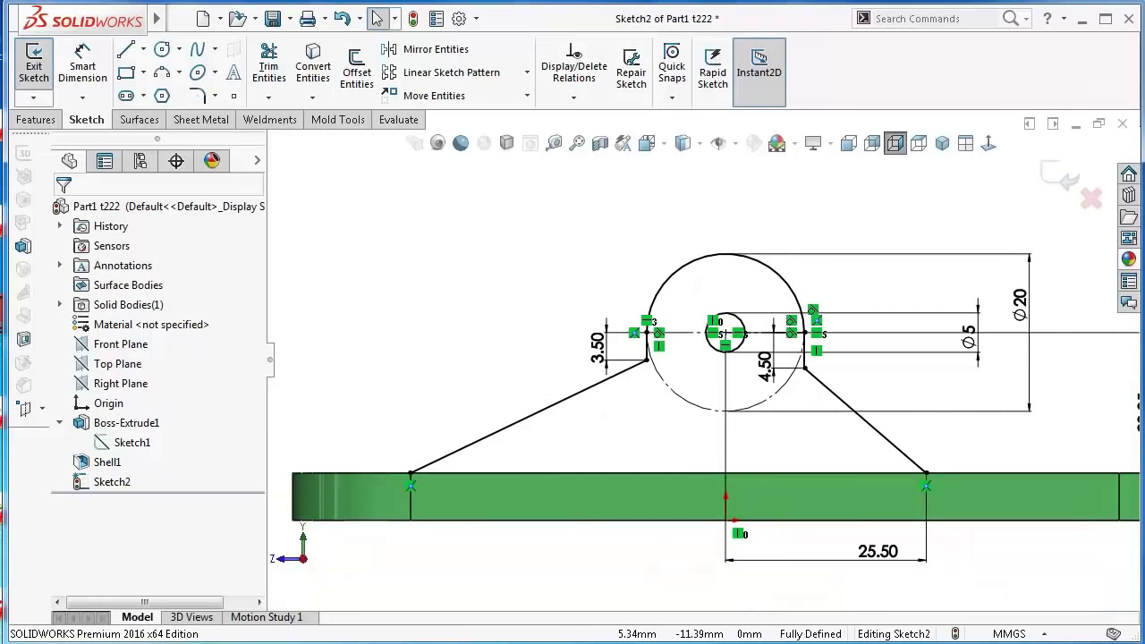
key("ctrl+7")
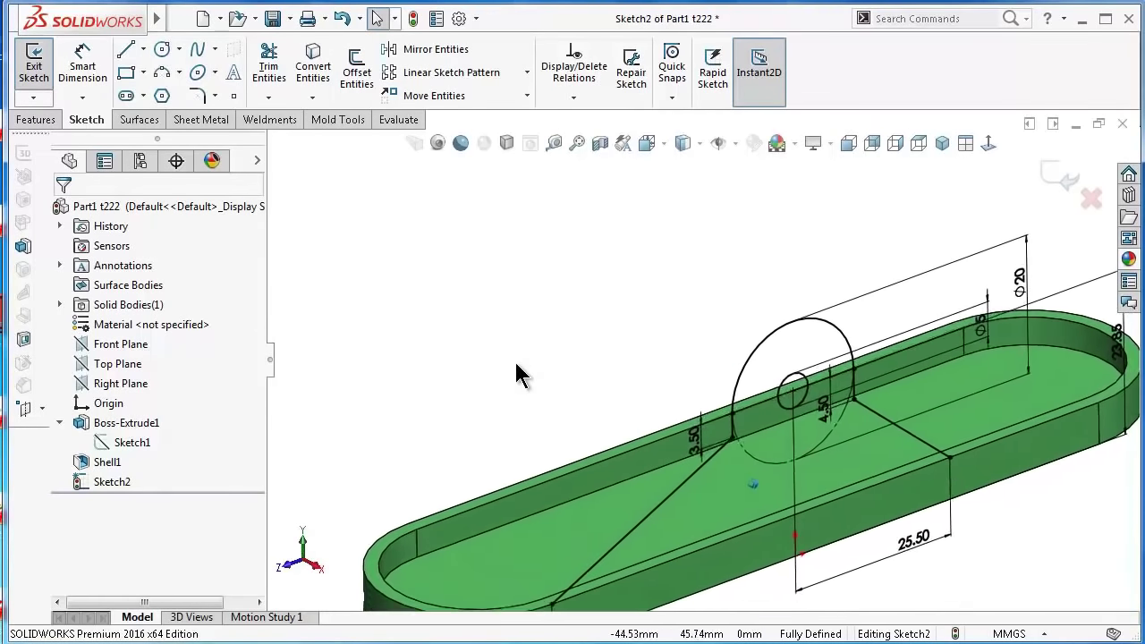
- Draw a horizontal base line from the left endpoint to the right endpoint, closing the Sketch2 profile
left_click(126, 54)
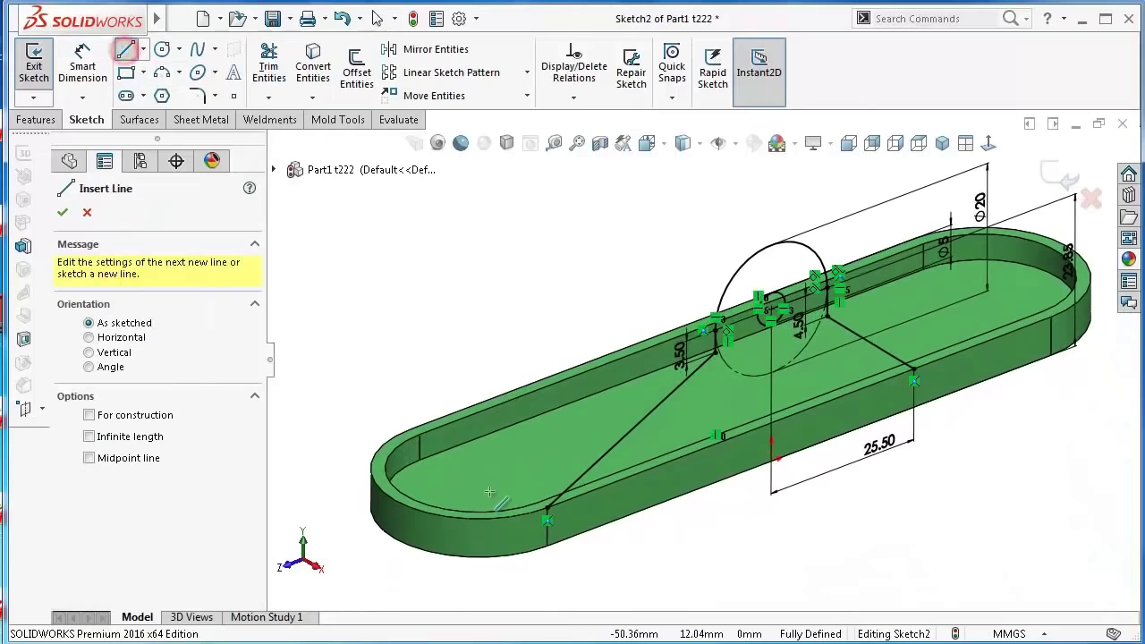
left_click(549, 509)
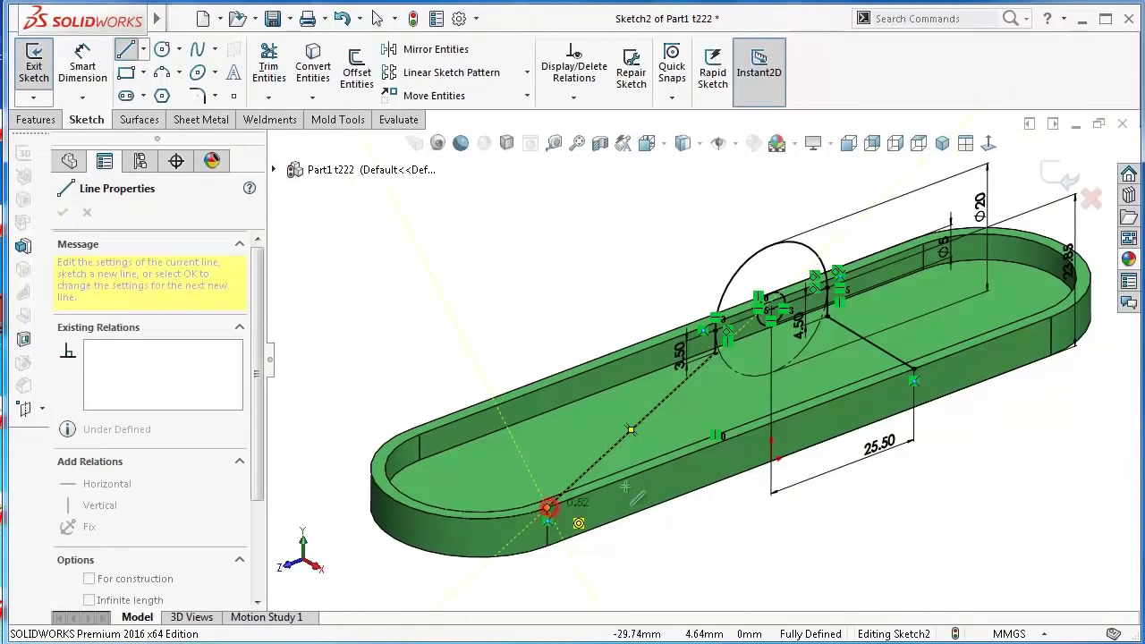
left_click(915, 370)
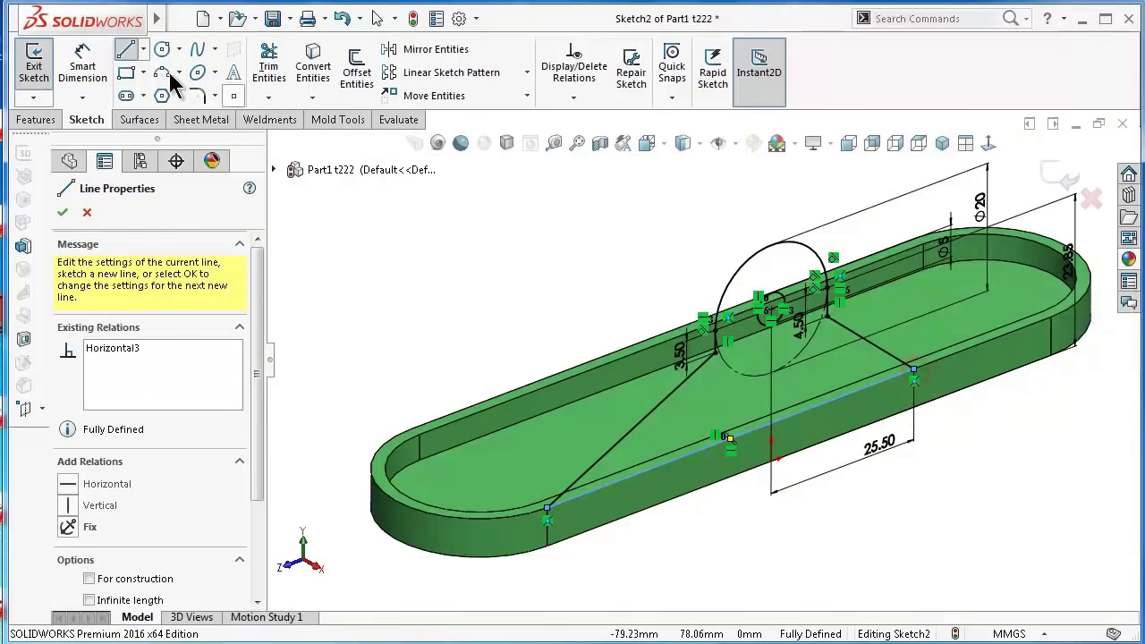
left_click(34, 119)
- Extrude Sketch2 as a boss Up To Surface at the tray's inner wall, then save the part
left_click(36, 85)
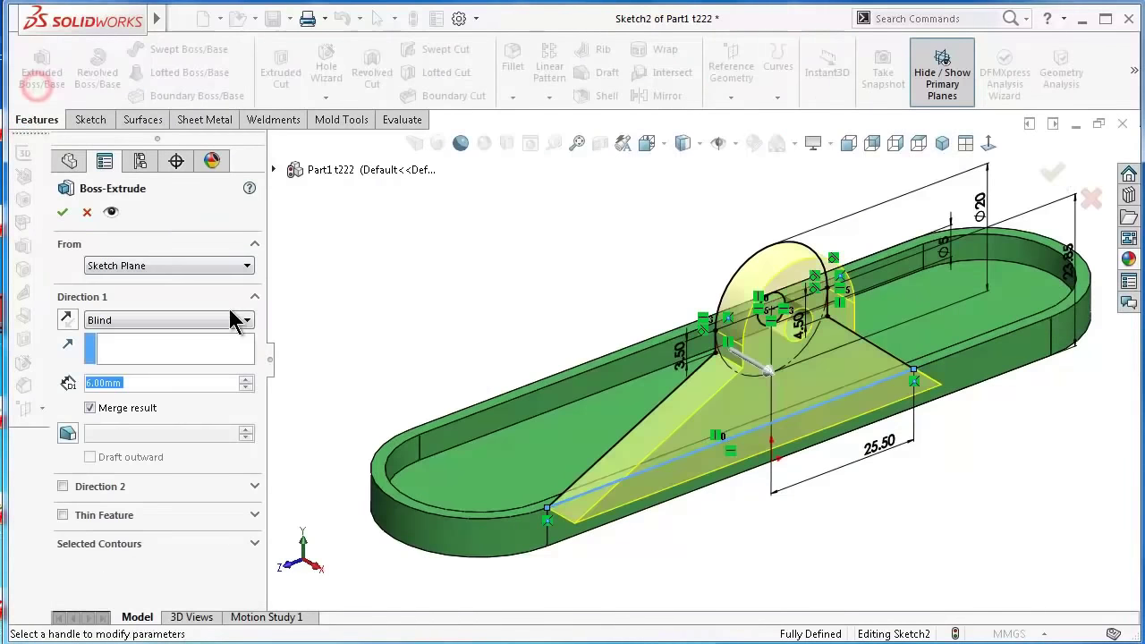
left_click(134, 320)
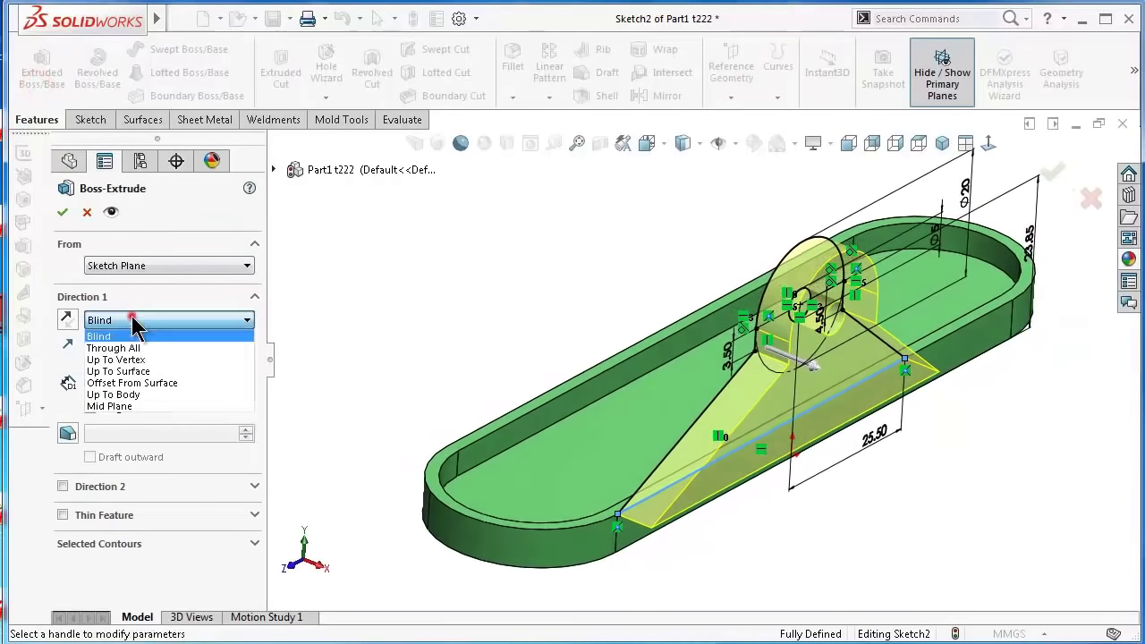
left_click(169, 372)
mouse_move(309, 431)
middle_mouse_down()
mouse_move(546, 498)
mouse_move(854, 547)
middle_mouse_up()
left_click(856, 542)
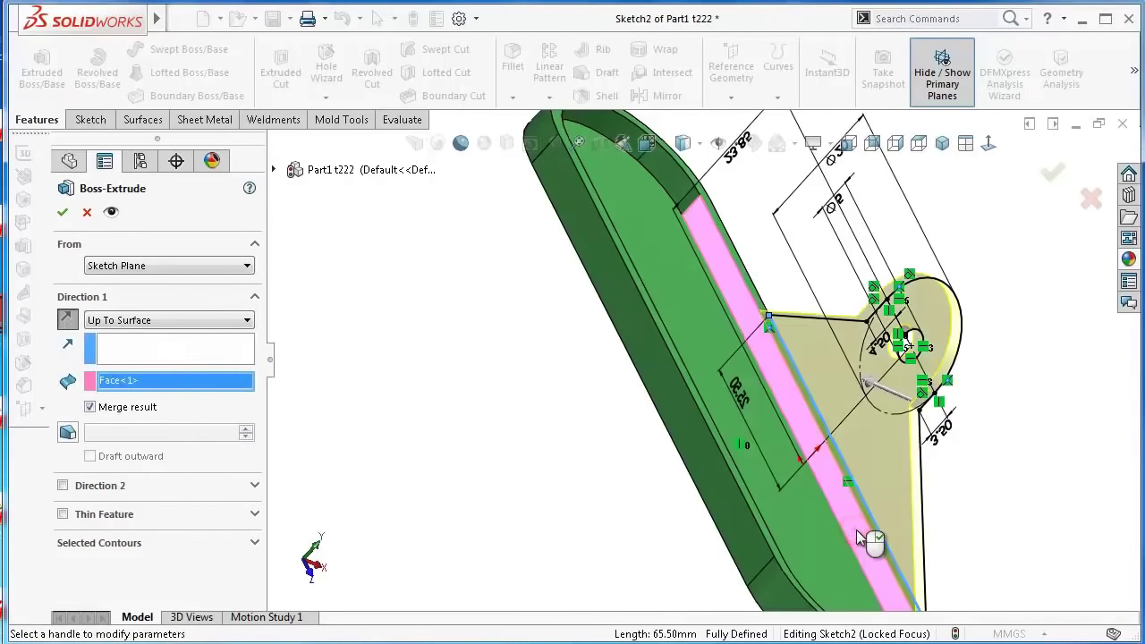
key("Return")
key("ctrl+7")
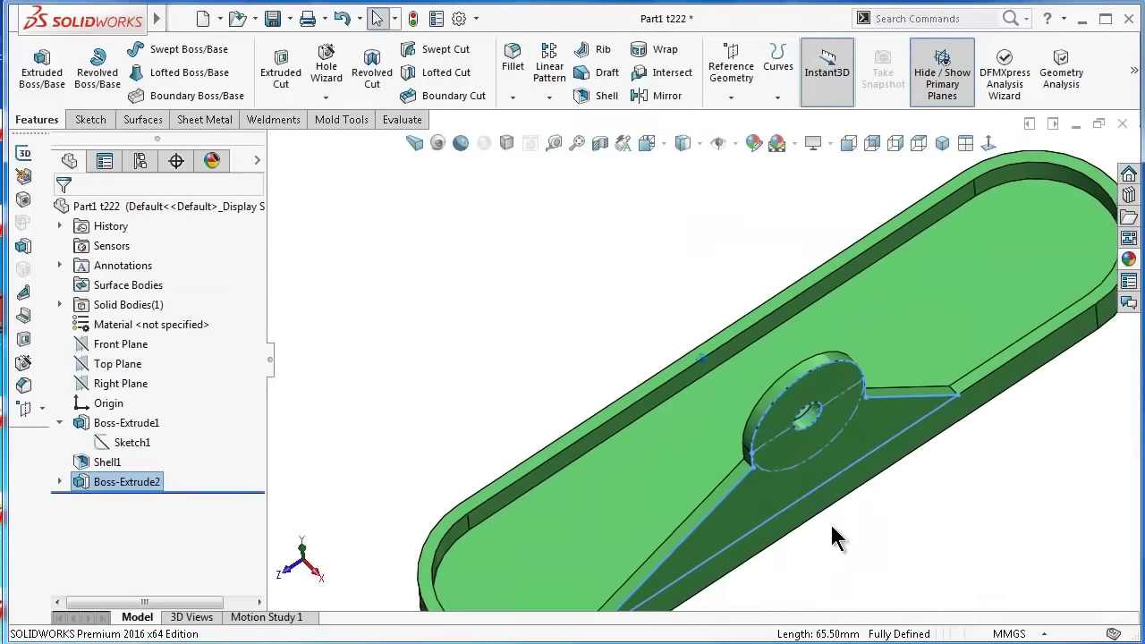
left_click(833, 551)
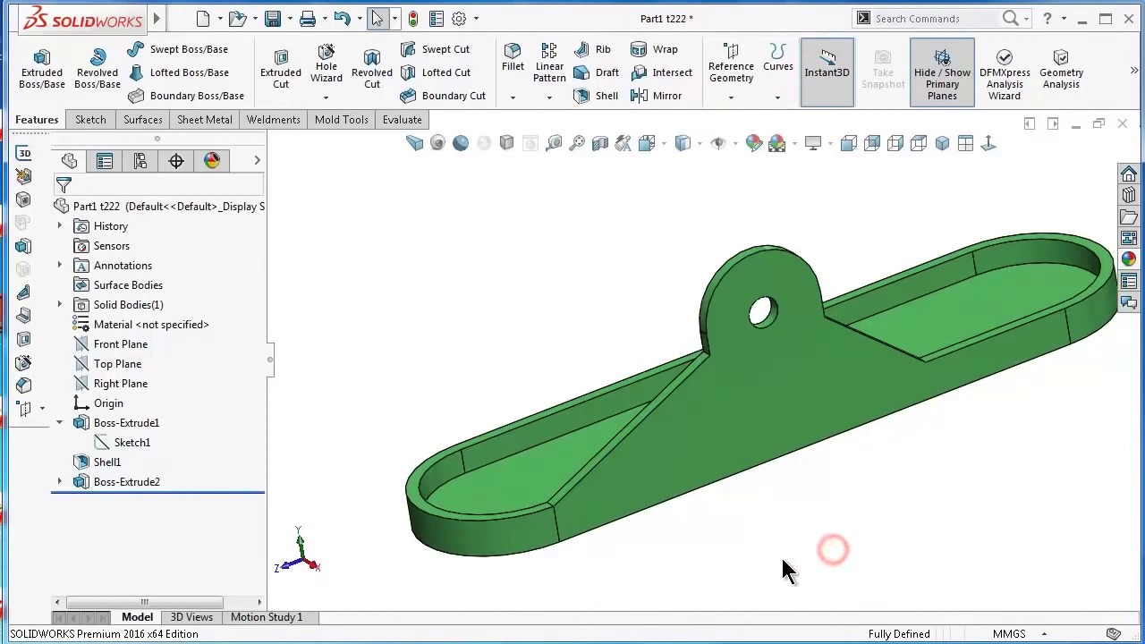
key("ctrl+s")
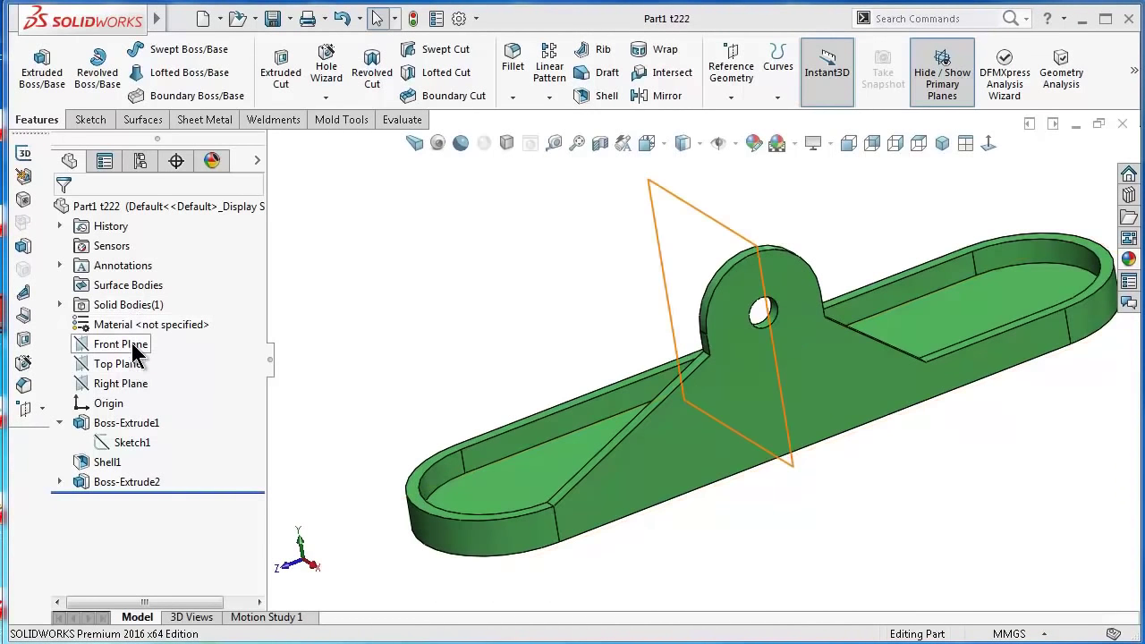
- Mirror Boss-Extrude2 about the Right Plane to create Mirror1
left_click(125, 385)
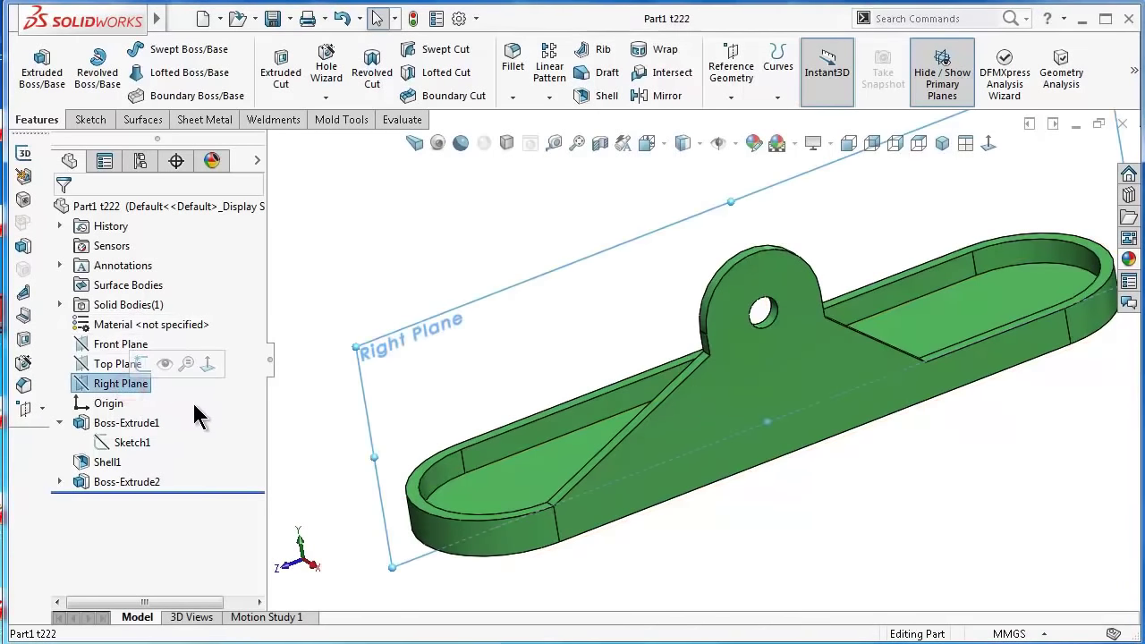
middle_click_drag(408, 371, 605, 223)
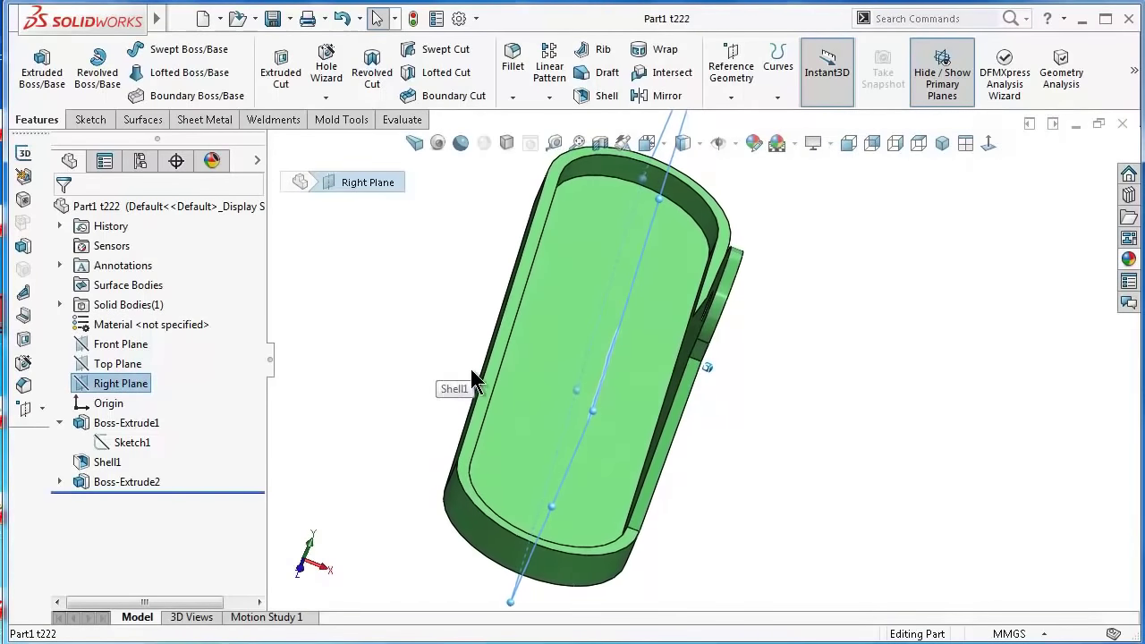
left_click(665, 95)
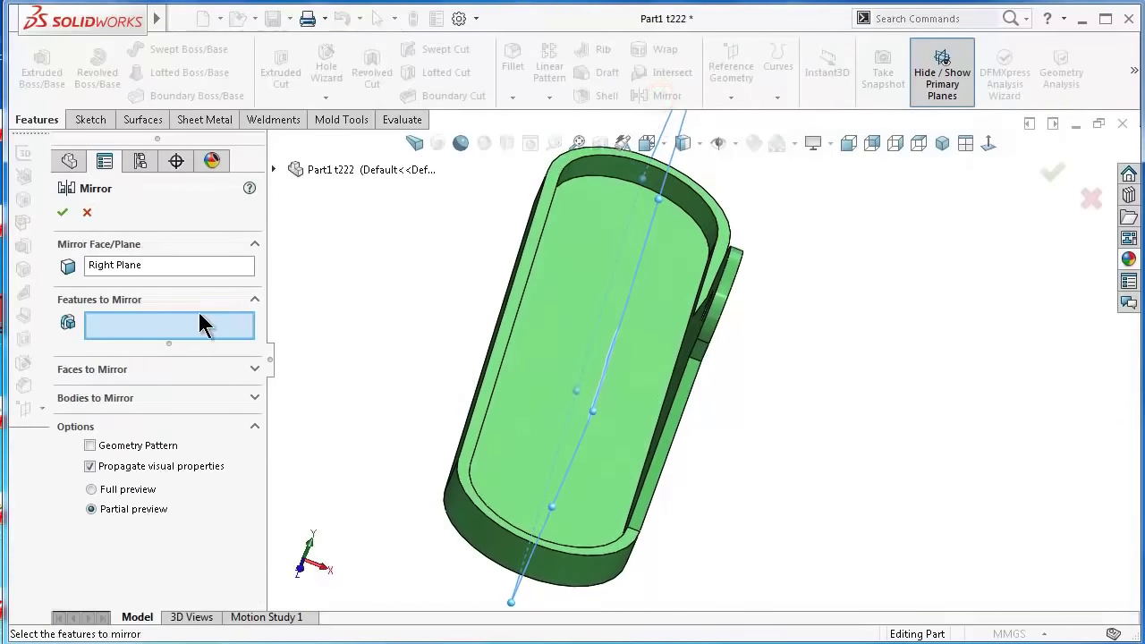
left_click(183, 330)
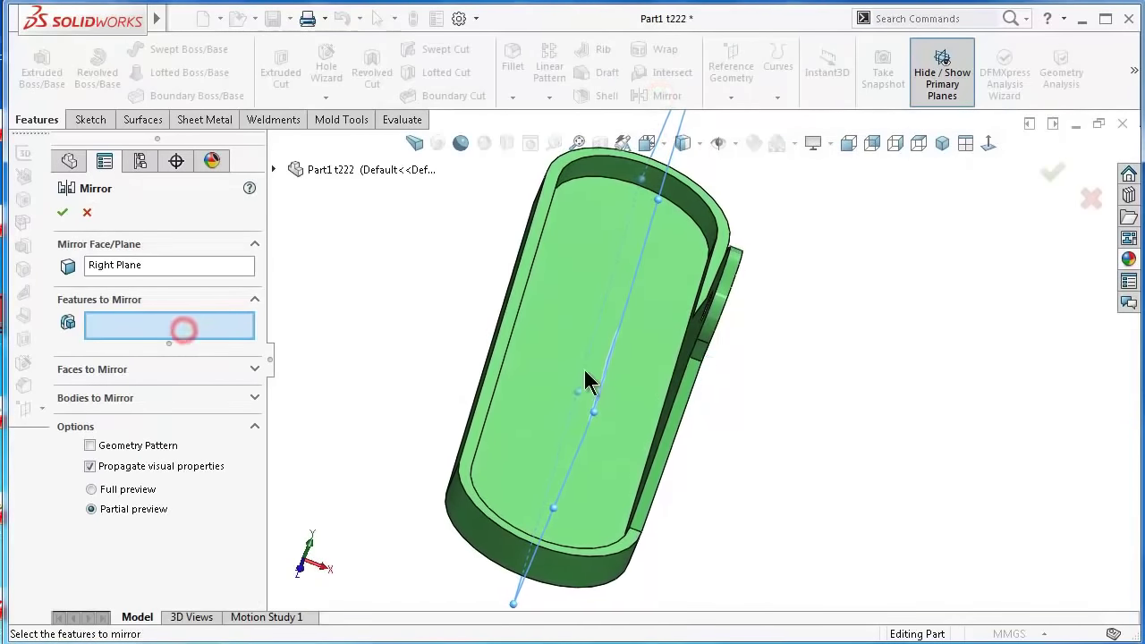
left_click(727, 319)
right_click(714, 313)
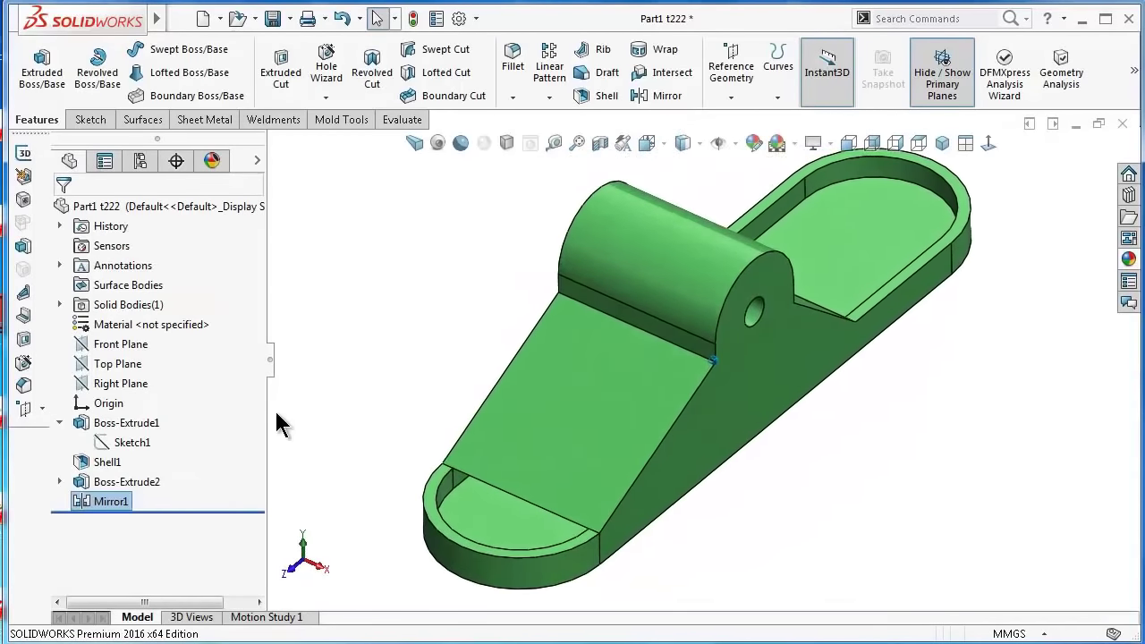
left_click(823, 498)
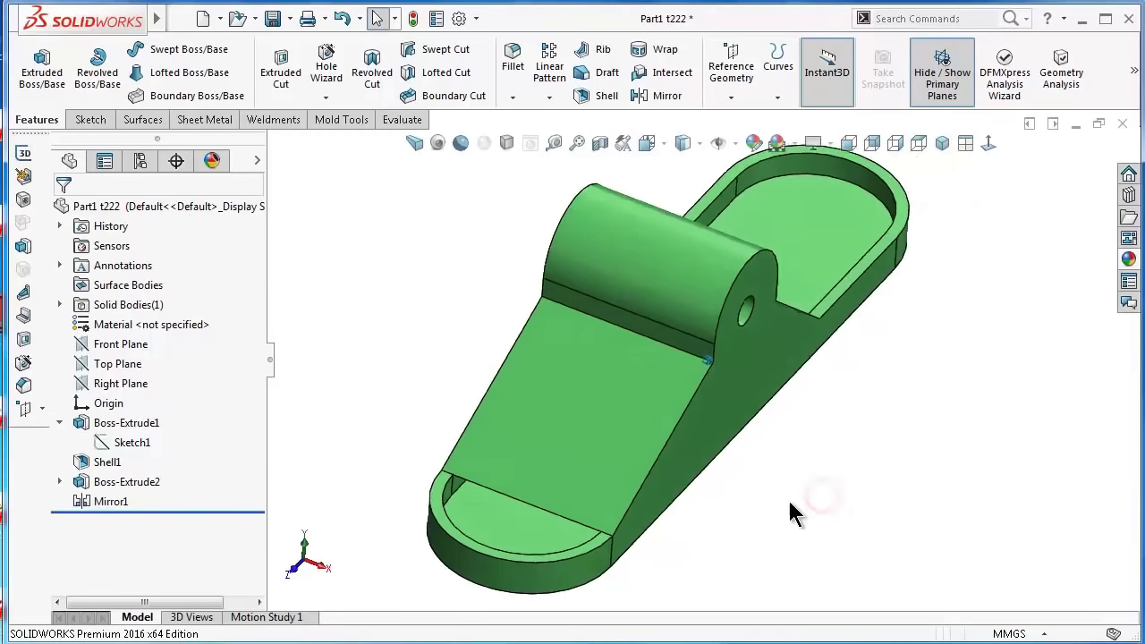
- Edit Mirror1, toggling Geometry Pattern on and back off after the error
left_click(75, 503)
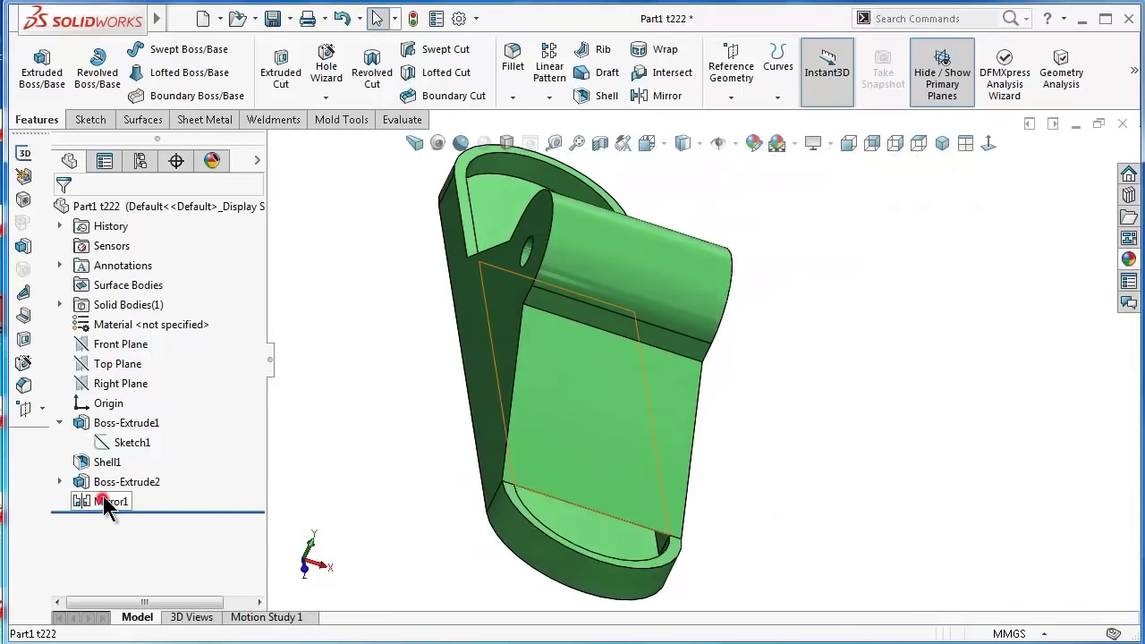
left_click(119, 455)
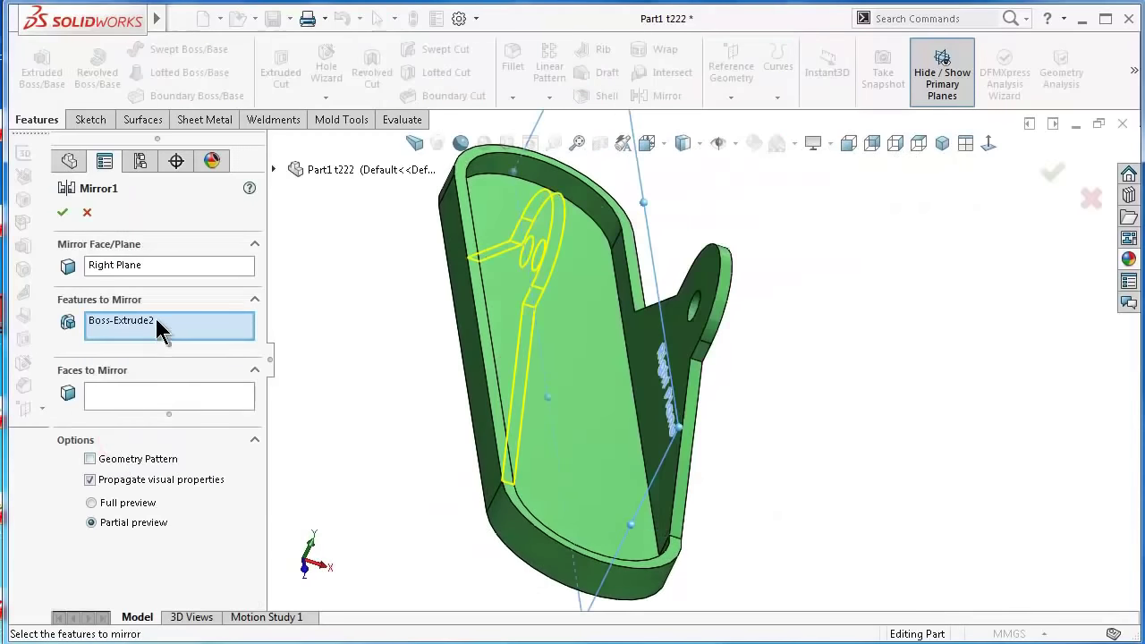
left_click(160, 331)
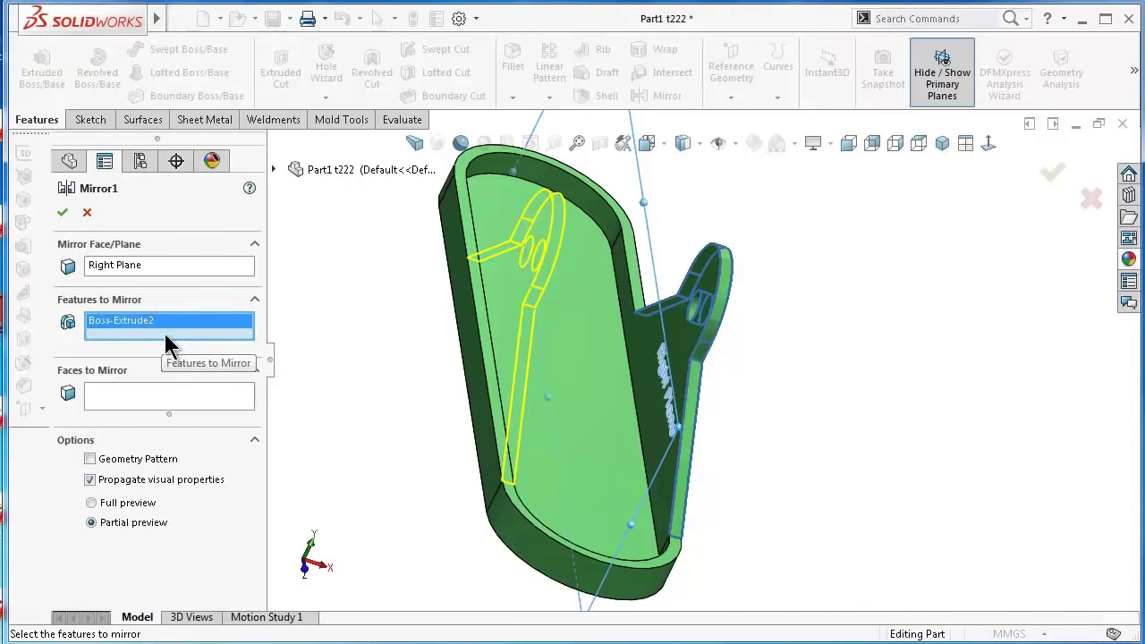
left_click(167, 457)
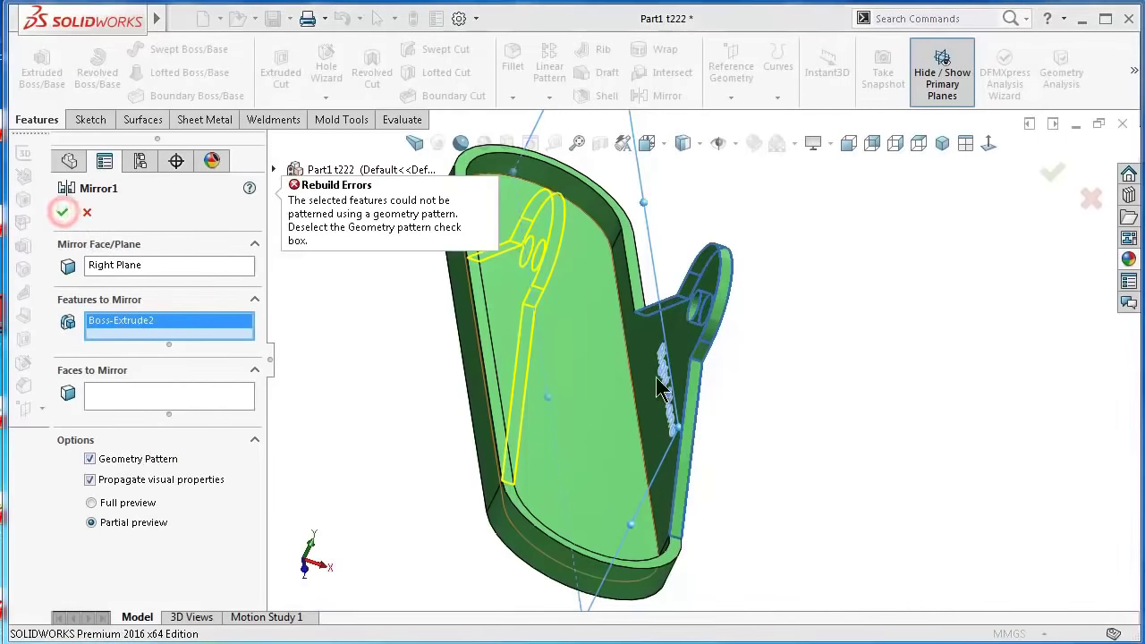
left_click(157, 457)
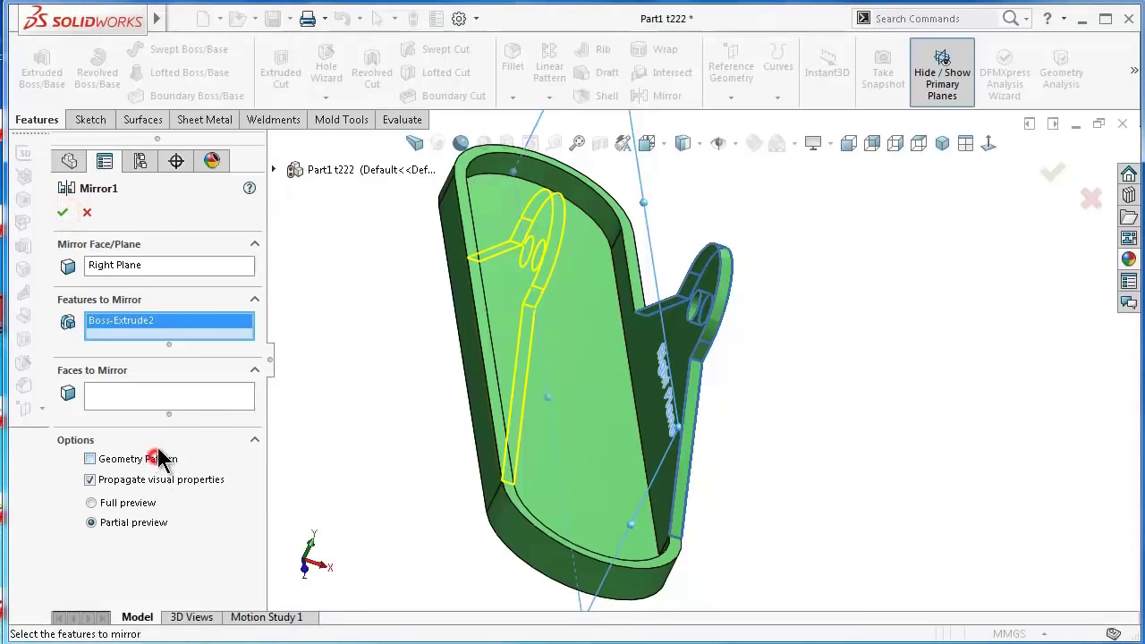
left_click(62, 213)
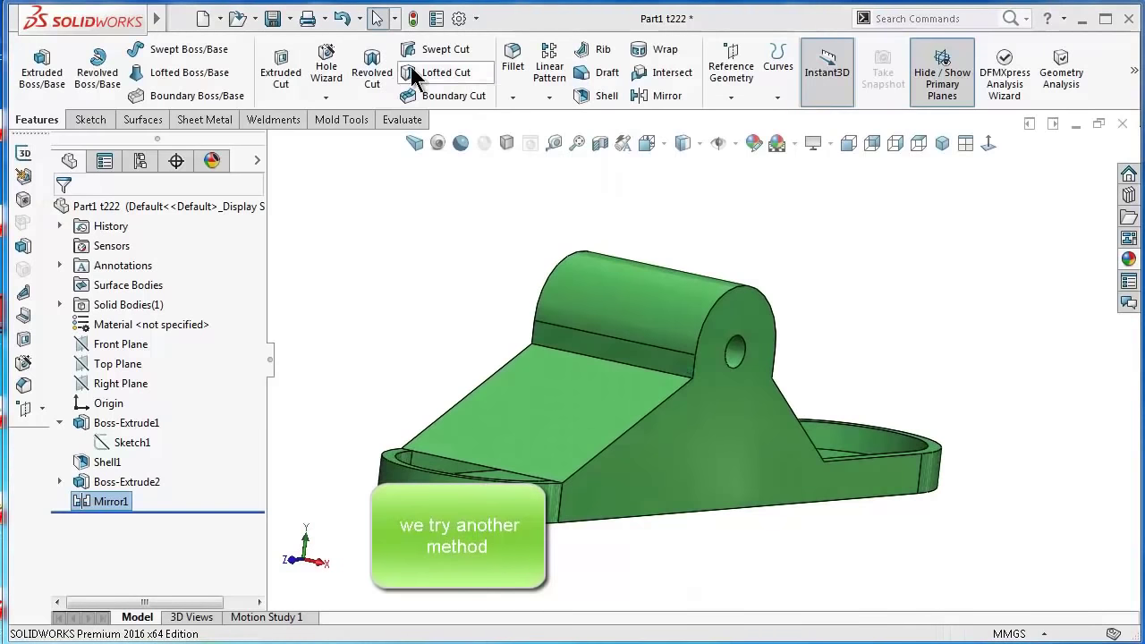
- Undo Mirror1 and create Mirror2 of Boss-Extrude2 about the Right Plane
left_click(414, 25)
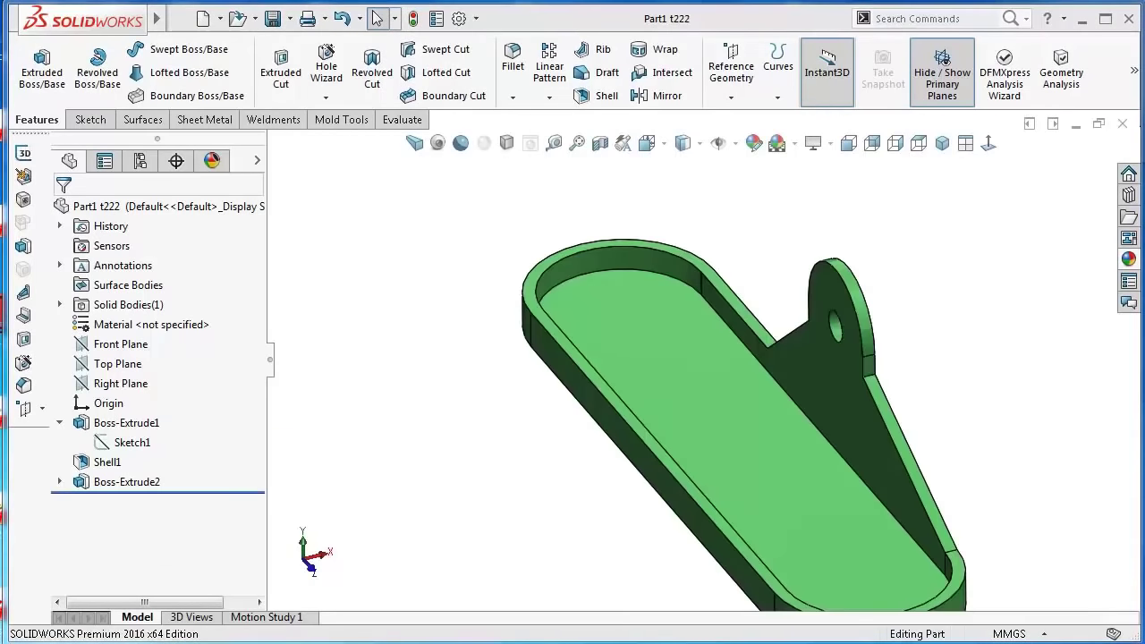
left_click(662, 96)
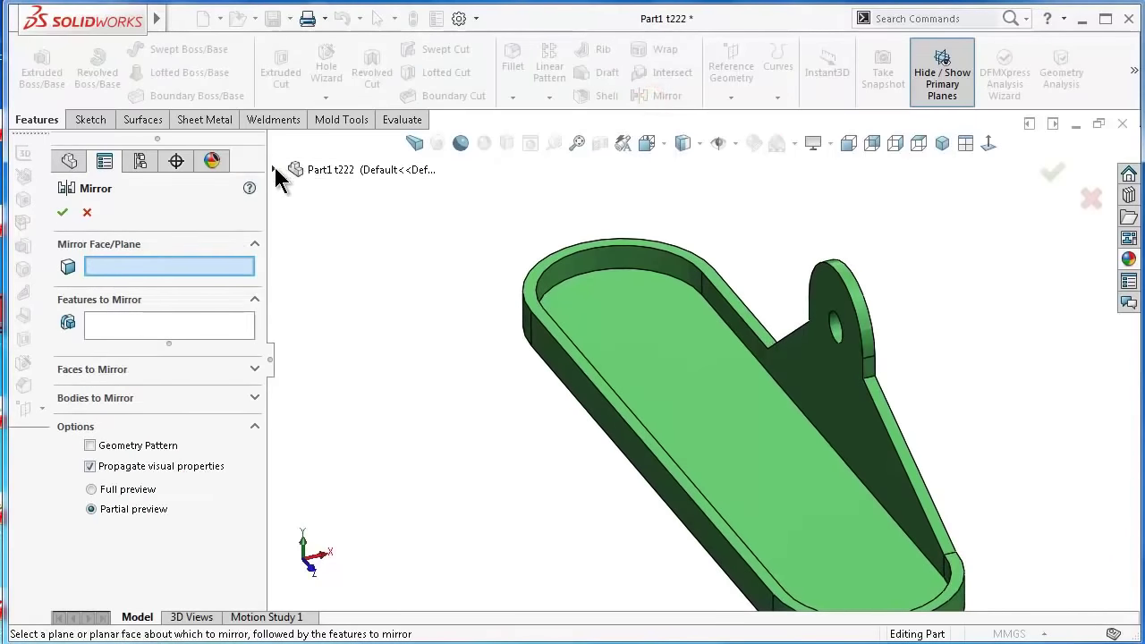
left_click(274, 169)
left_click(365, 347)
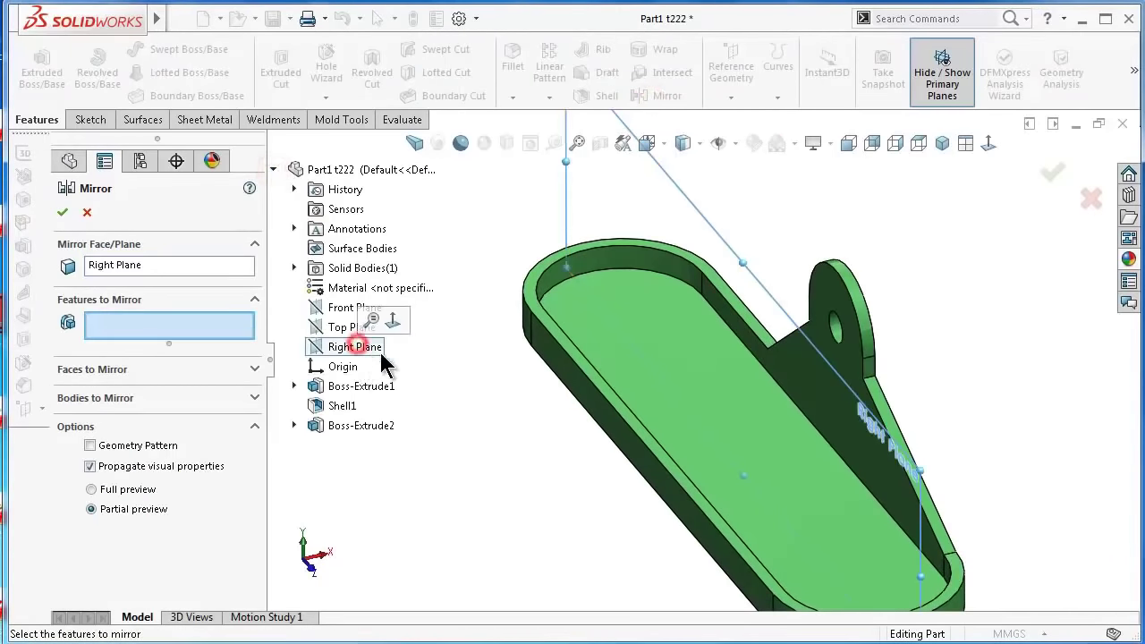
mouse_move(410, 390)
middle_mouse_down()
mouse_move(836, 362)
mouse_move(606, 401)
mouse_move(617, 411)
mouse_move(483, 417)
mouse_move(473, 407)
middle_mouse_up()
left_click(150, 327)
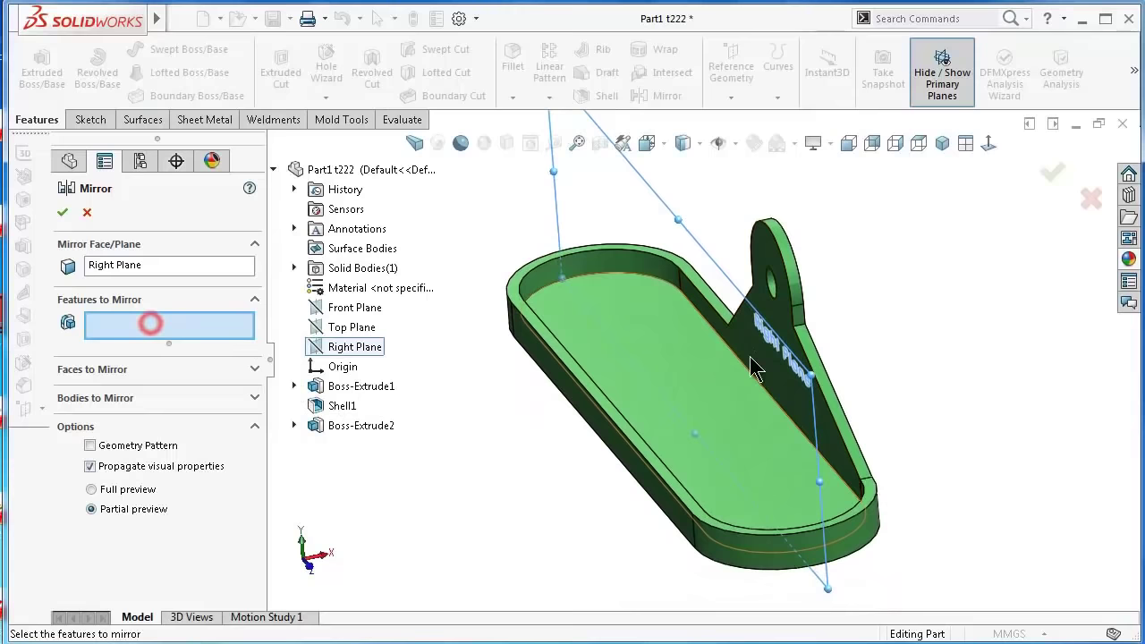
left_click(804, 291)
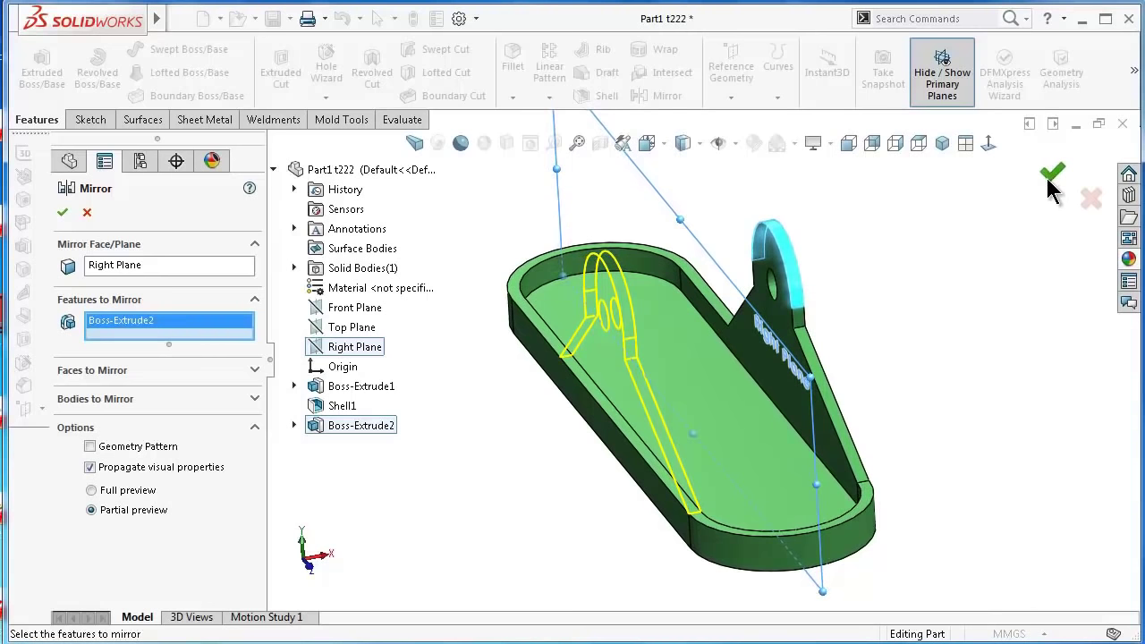
left_click(1046, 181)
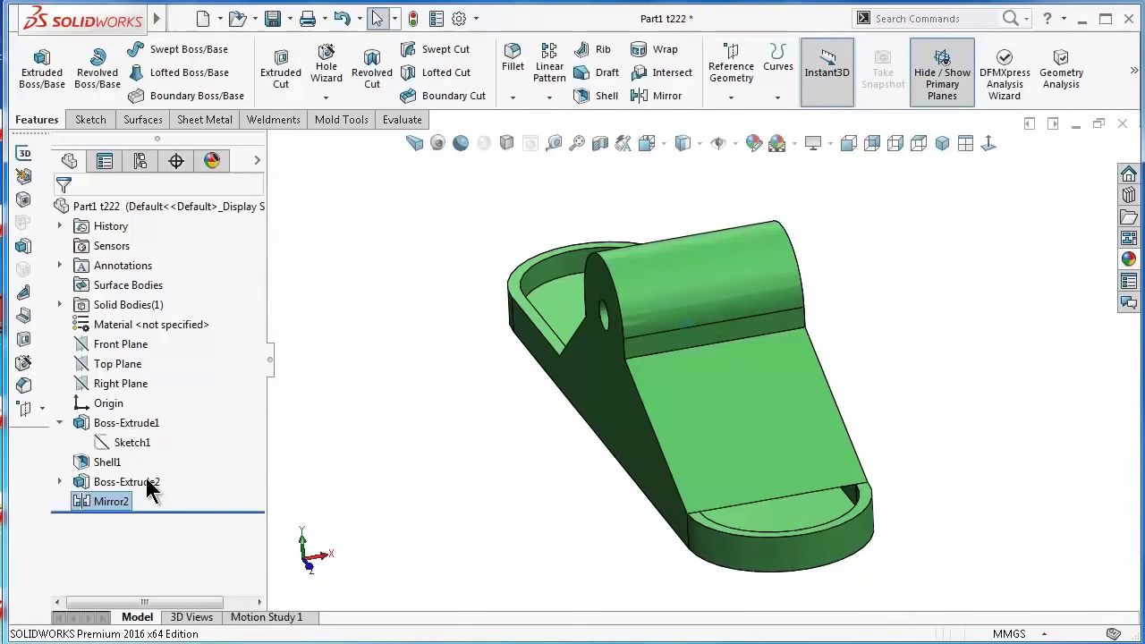
- Delete the Mirror2 feature
right_click(113, 503)
left_click(158, 529)
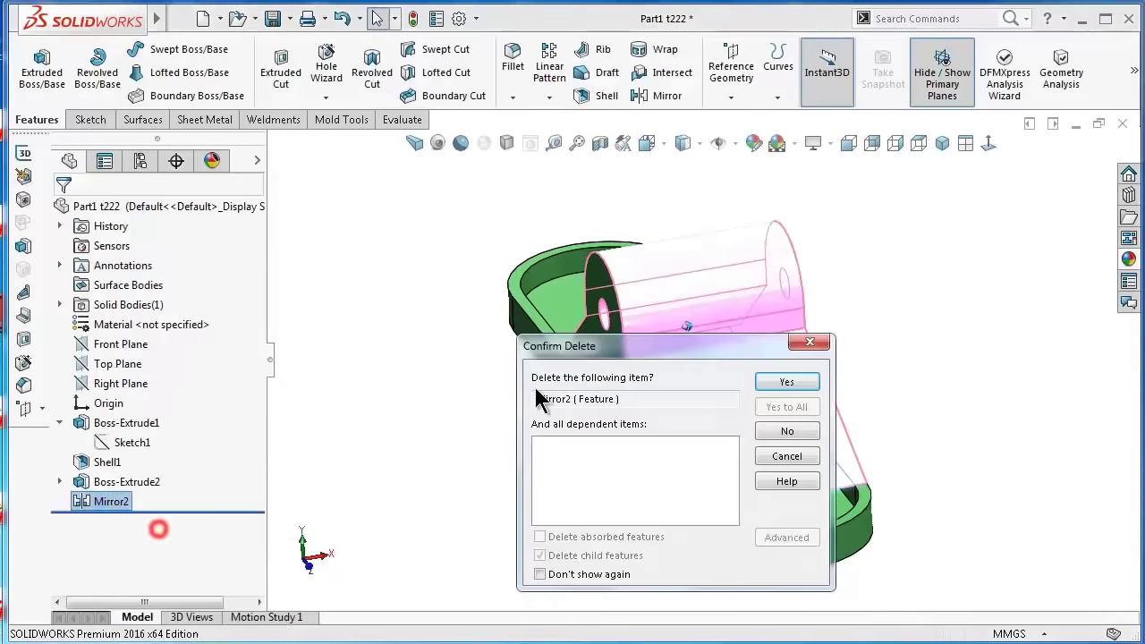
left_click(786, 382)
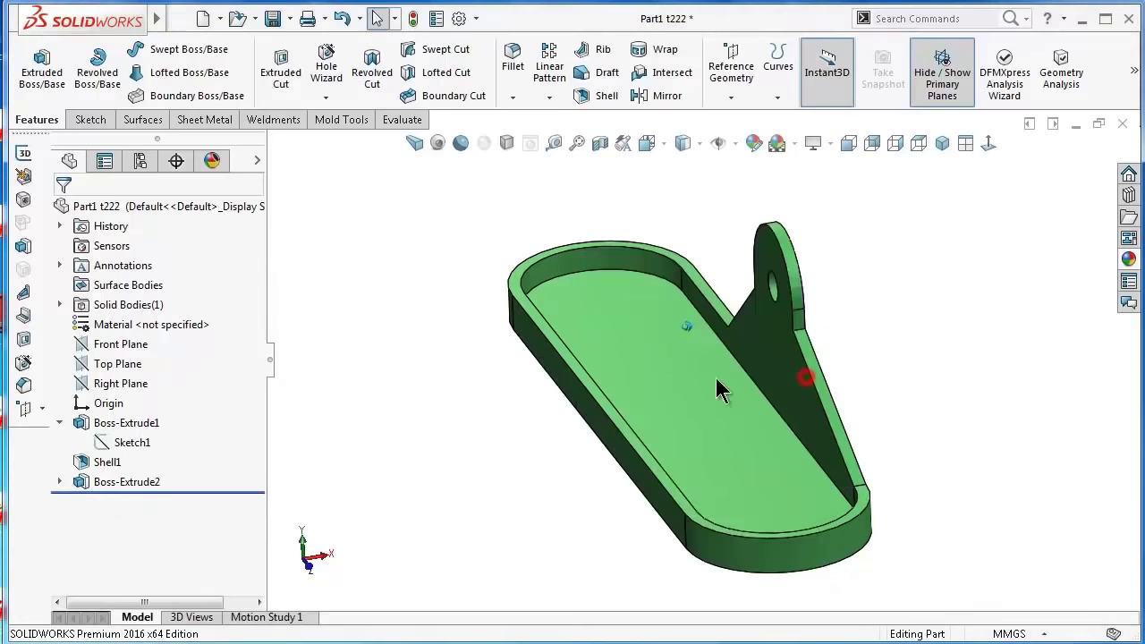
- Surface-cut the tray along the Right Plane, keeping the lug half, then reselect the Right Plane
left_click(127, 383)
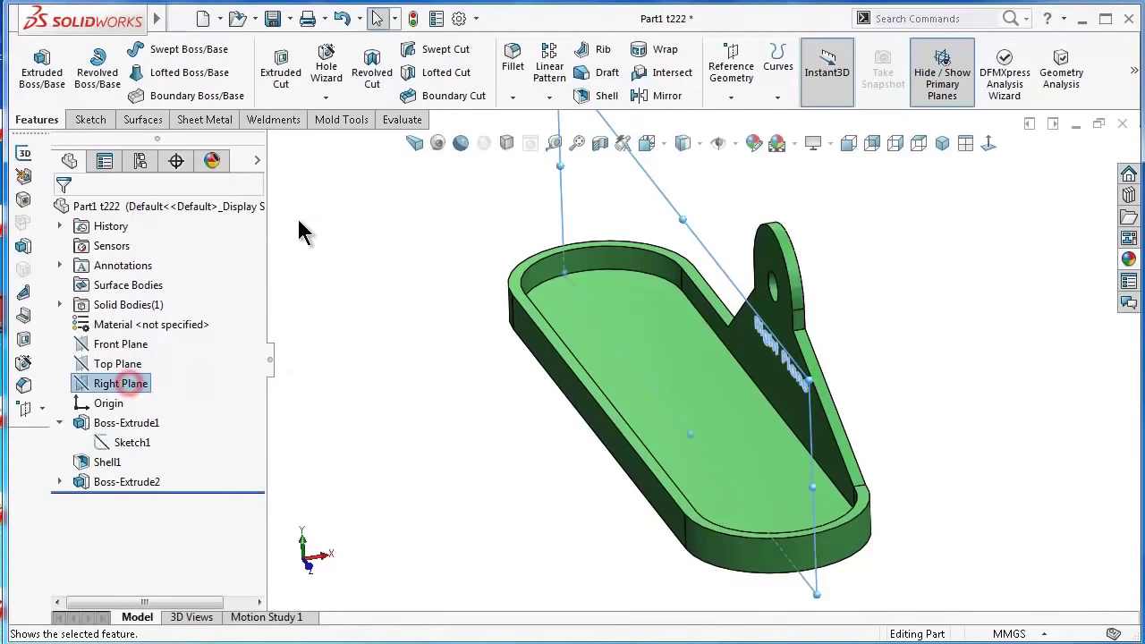
left_click(143, 119)
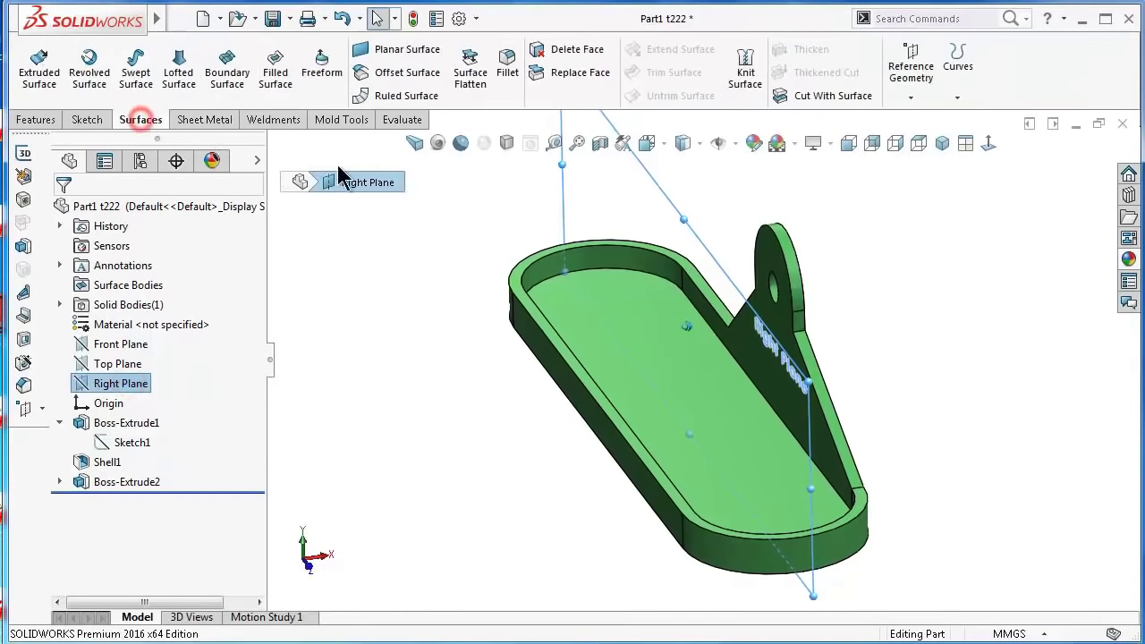
left_click(833, 98)
left_click(64, 214)
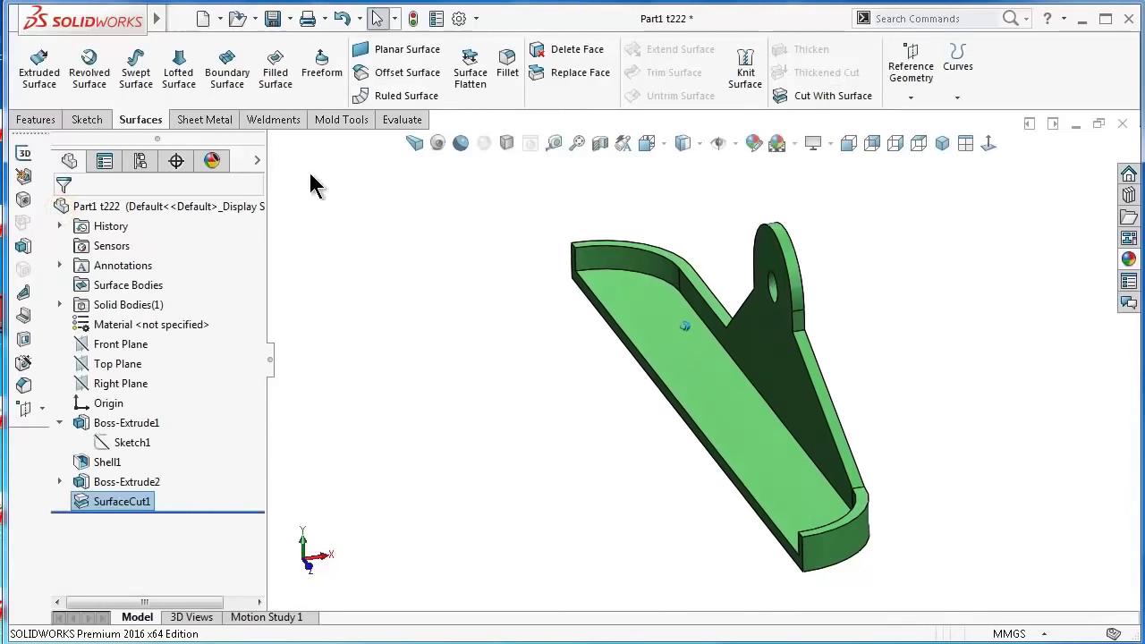
left_click(124, 384)
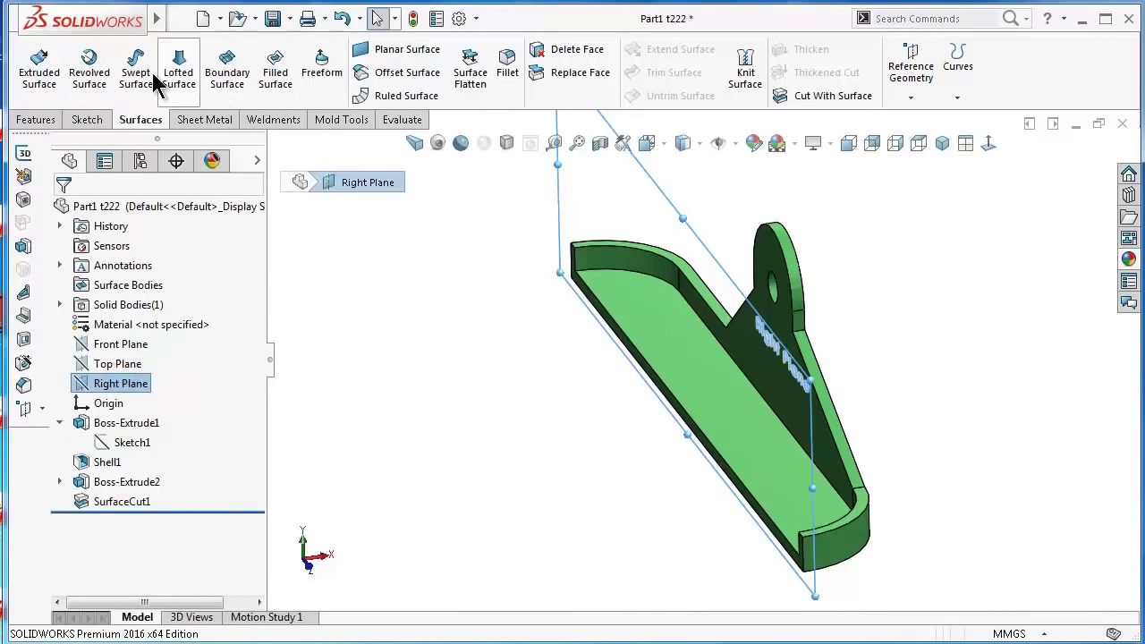
left_click(36, 120)
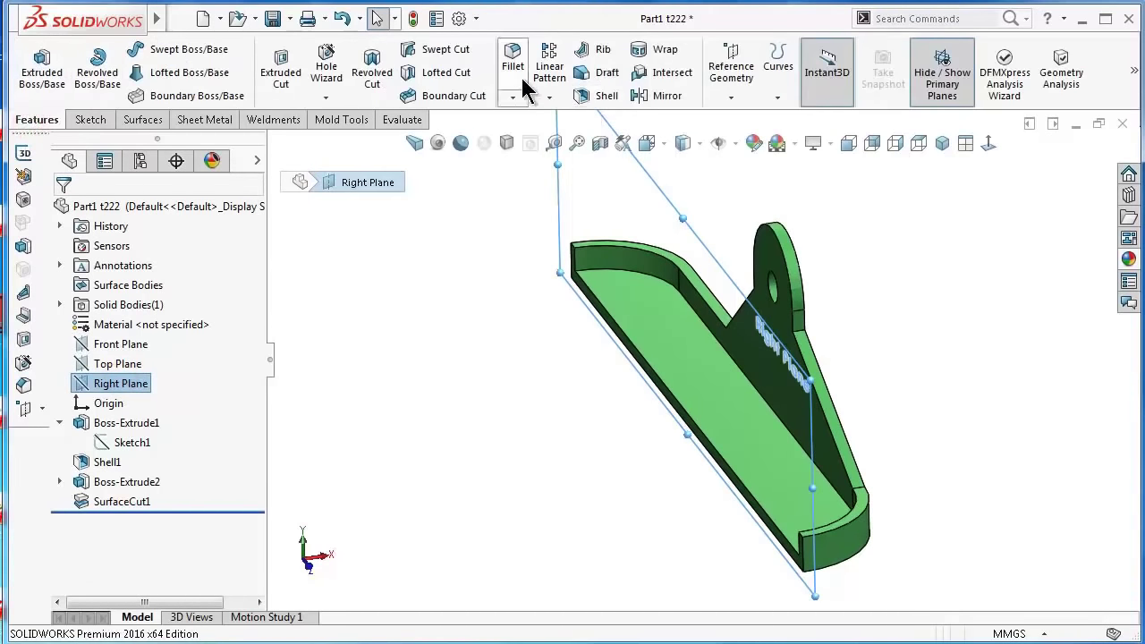
- Mirror the half-tray body about the Right Plane as Mirror3, then select the tray base's curved end
left_click(666, 96)
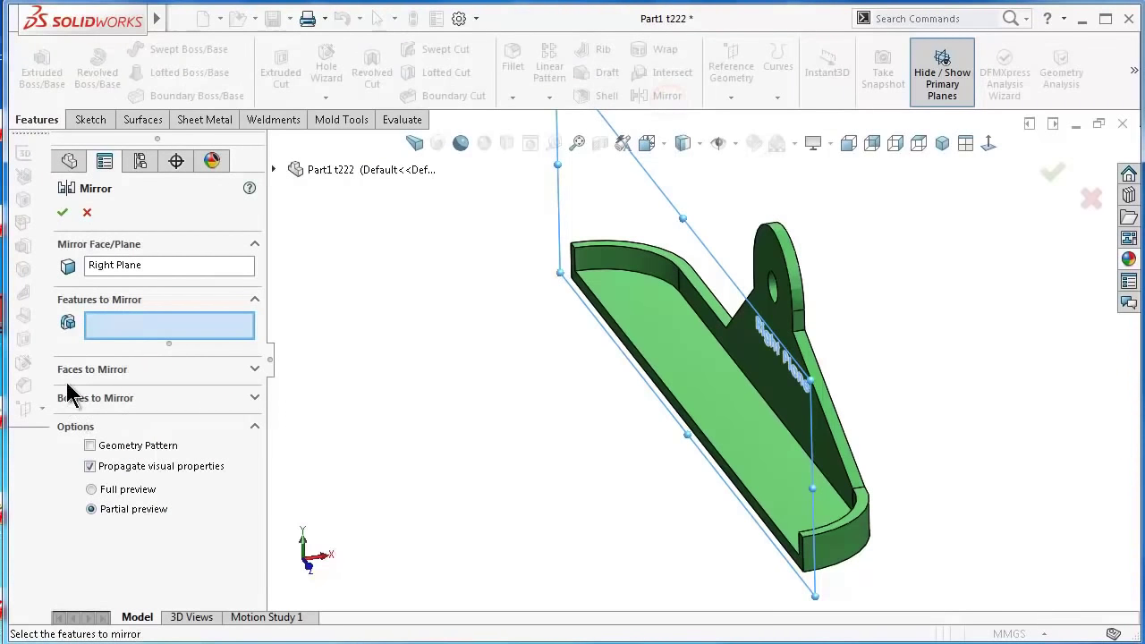
left_click(256, 398)
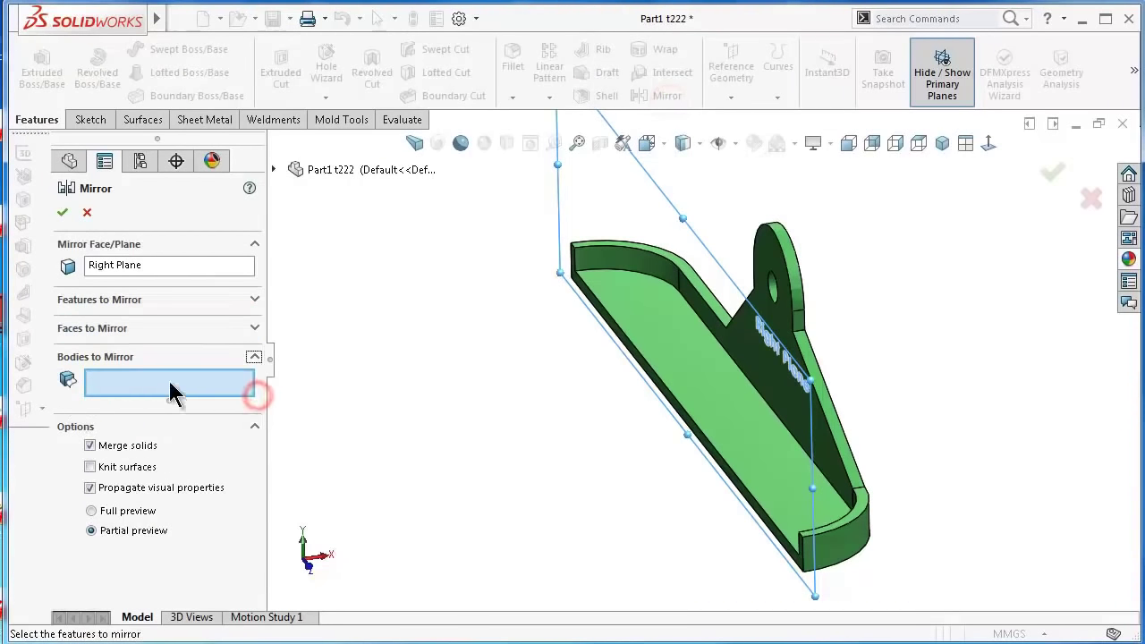
left_click(729, 406)
key("Return")
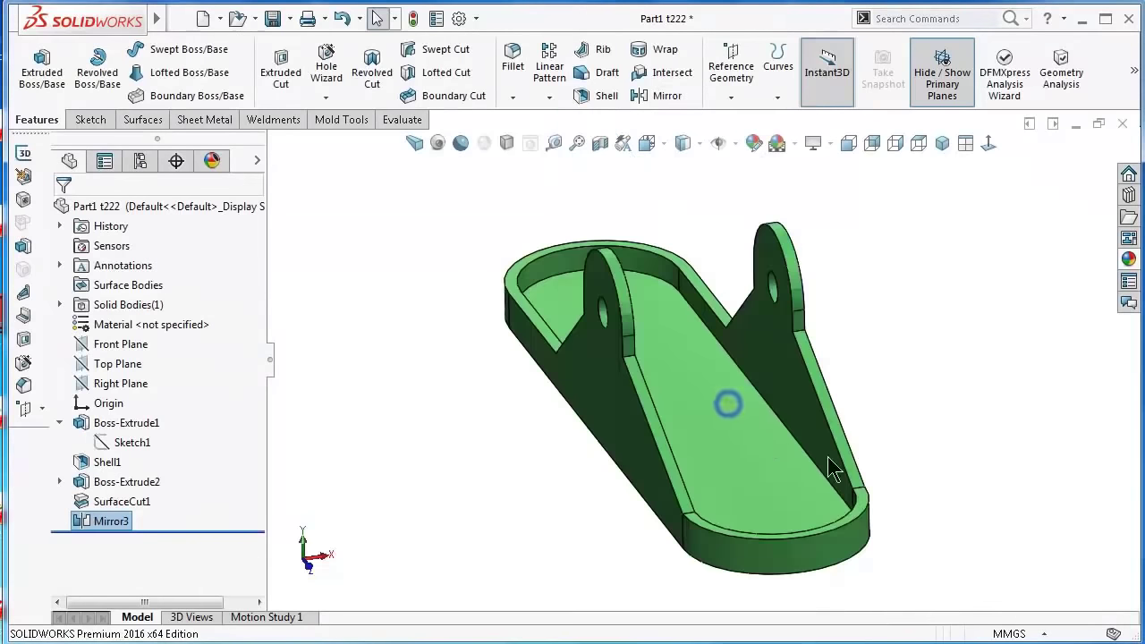
key("ctrl+7")
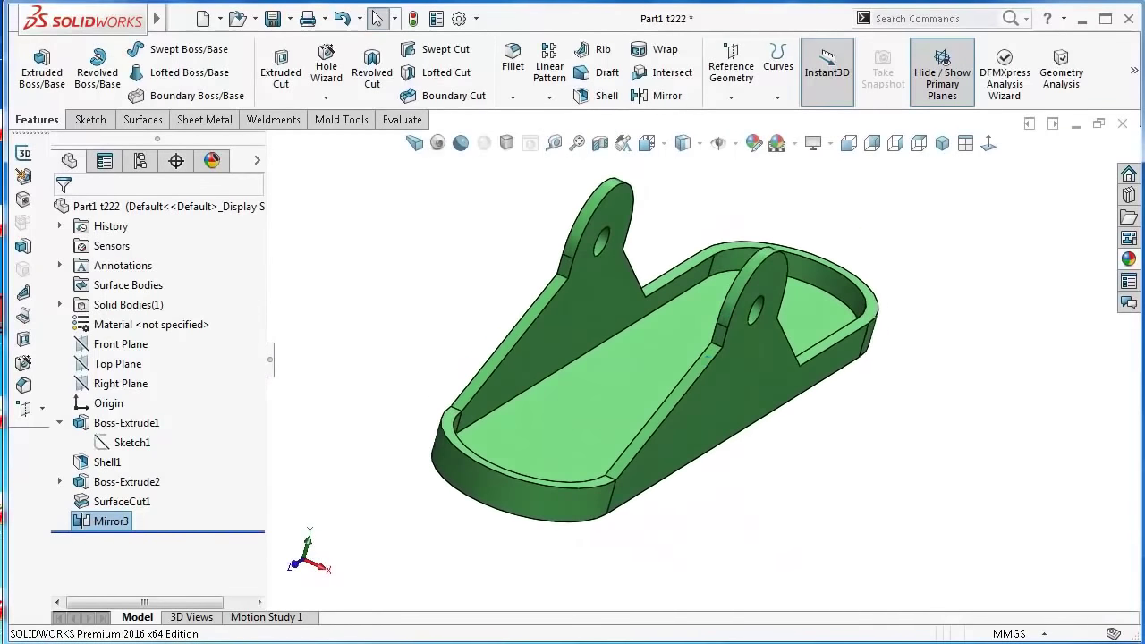
left_click(923, 462)
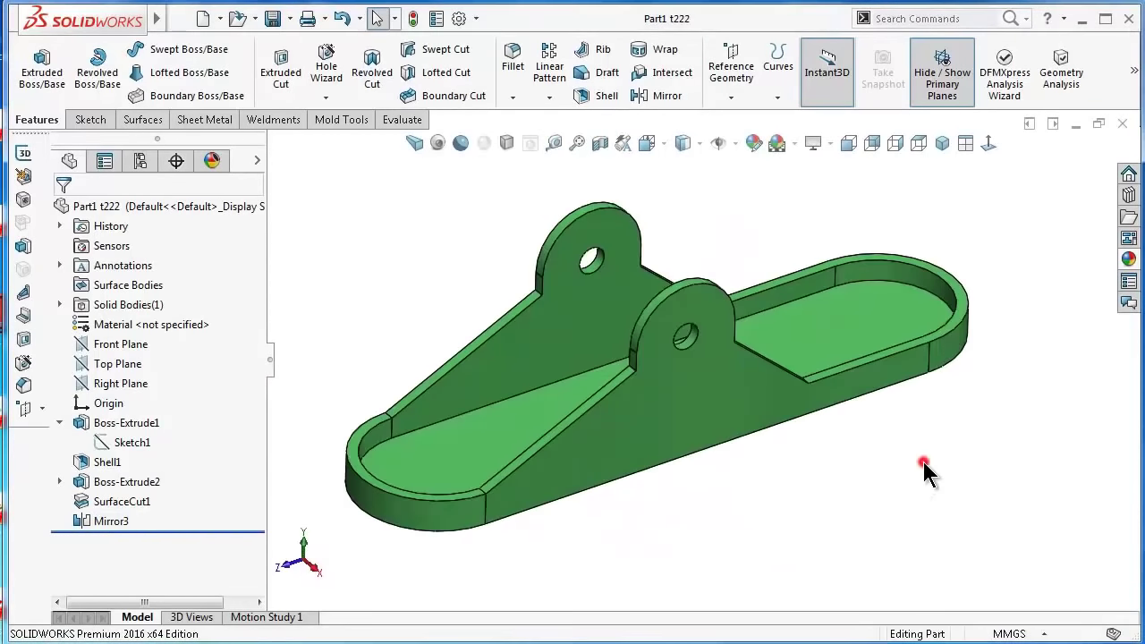
mouse_move(814, 465)
middle_mouse_down()
mouse_move(475, 522)
mouse_move(383, 461)
middle_mouse_up()
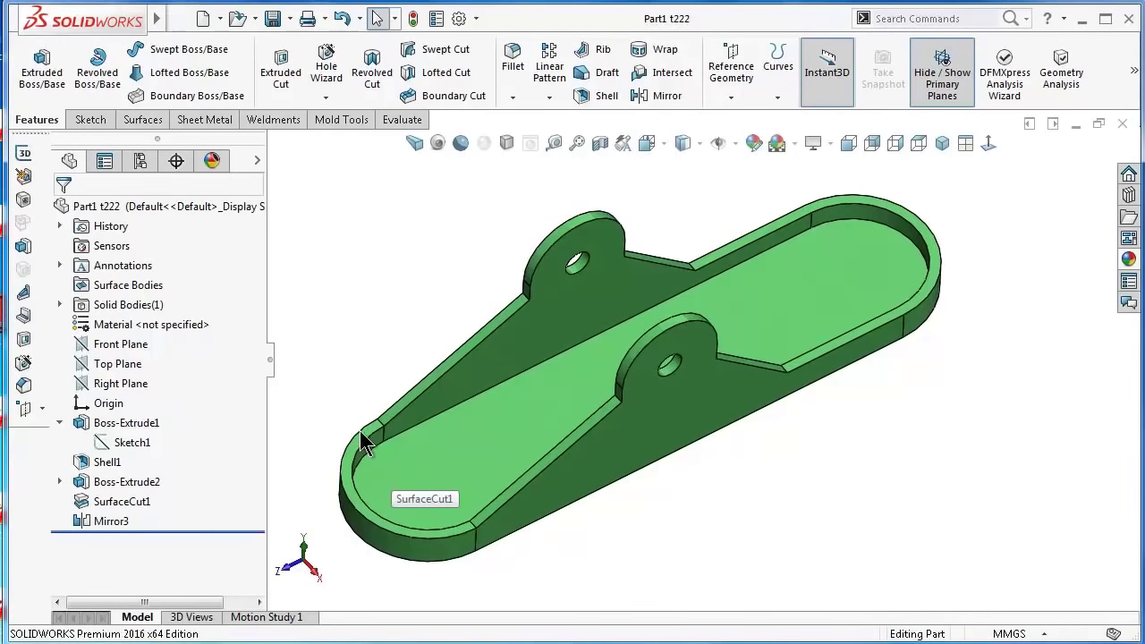
left_click(360, 435)
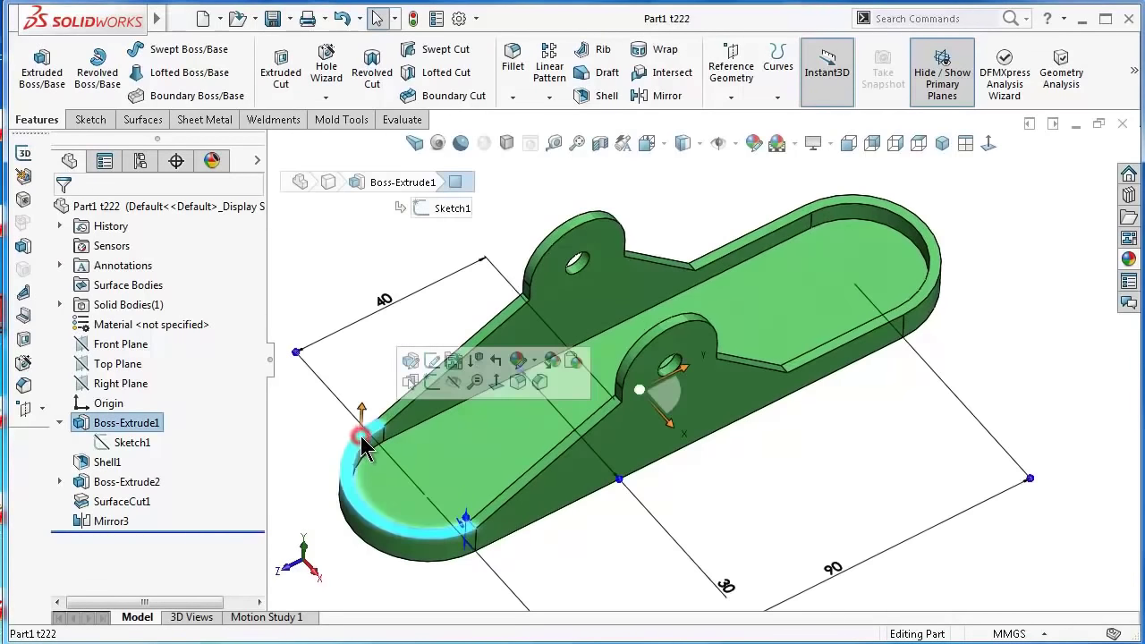
- Start Sketch3 on the tray base and draw a line across its near end, deleting a stray segment
left_click(438, 394)
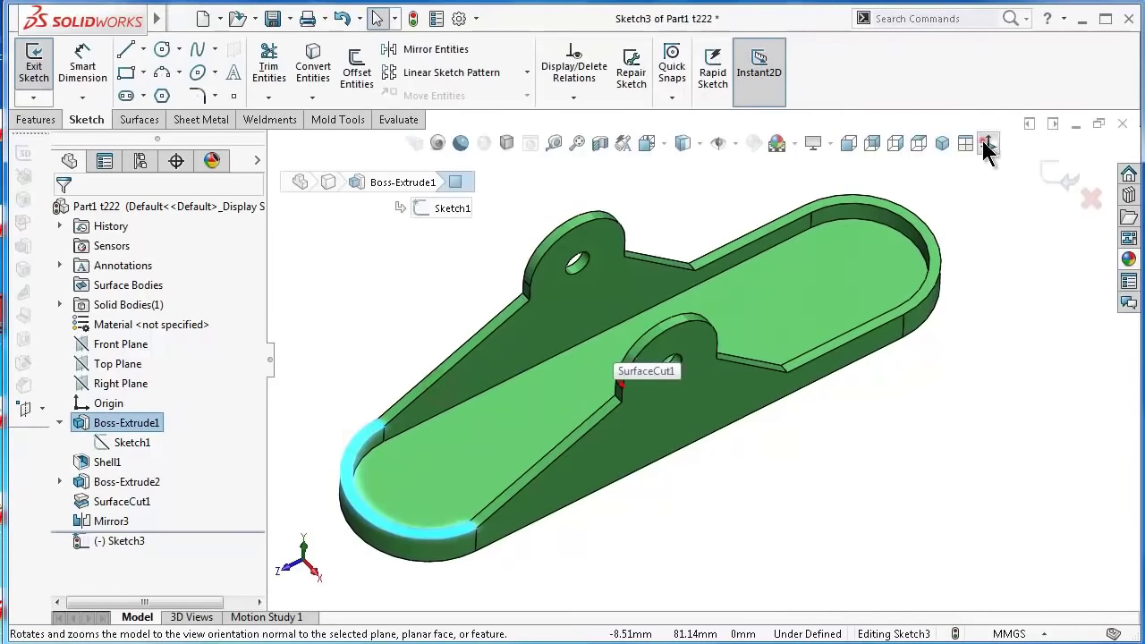
left_click(988, 144)
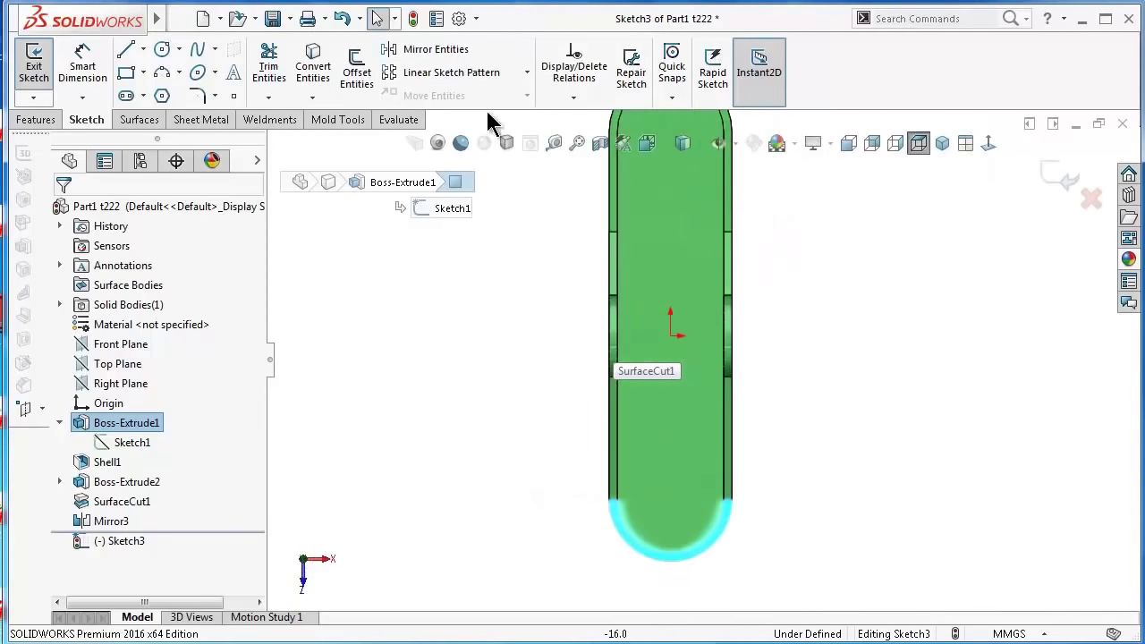
left_click(125, 49)
scroll(644, 536, "down", 2)
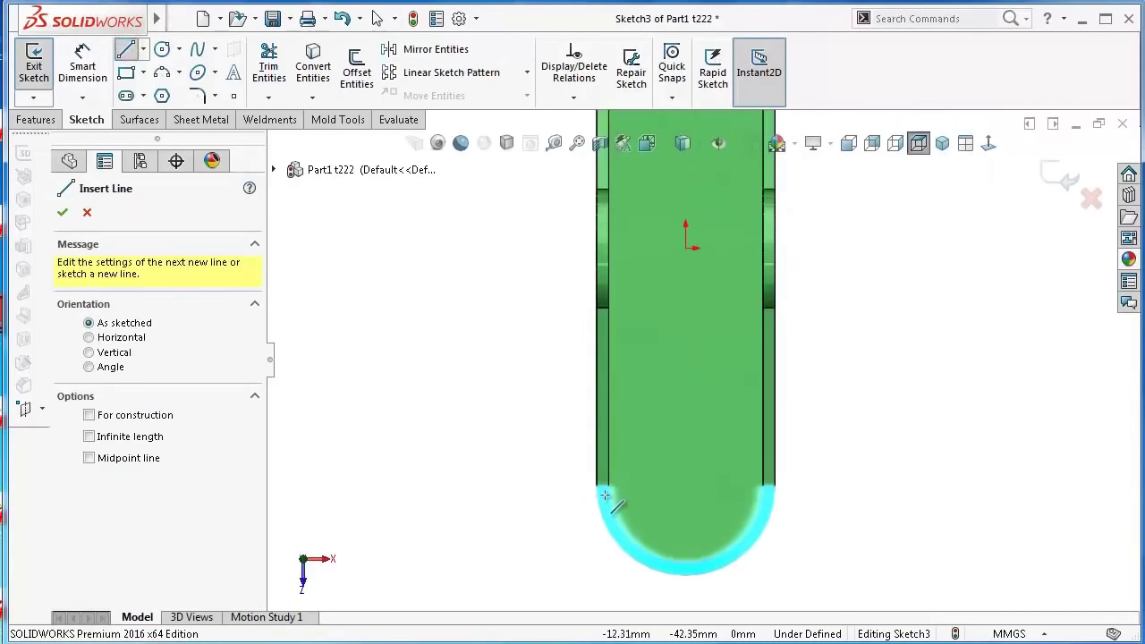
left_click(610, 488)
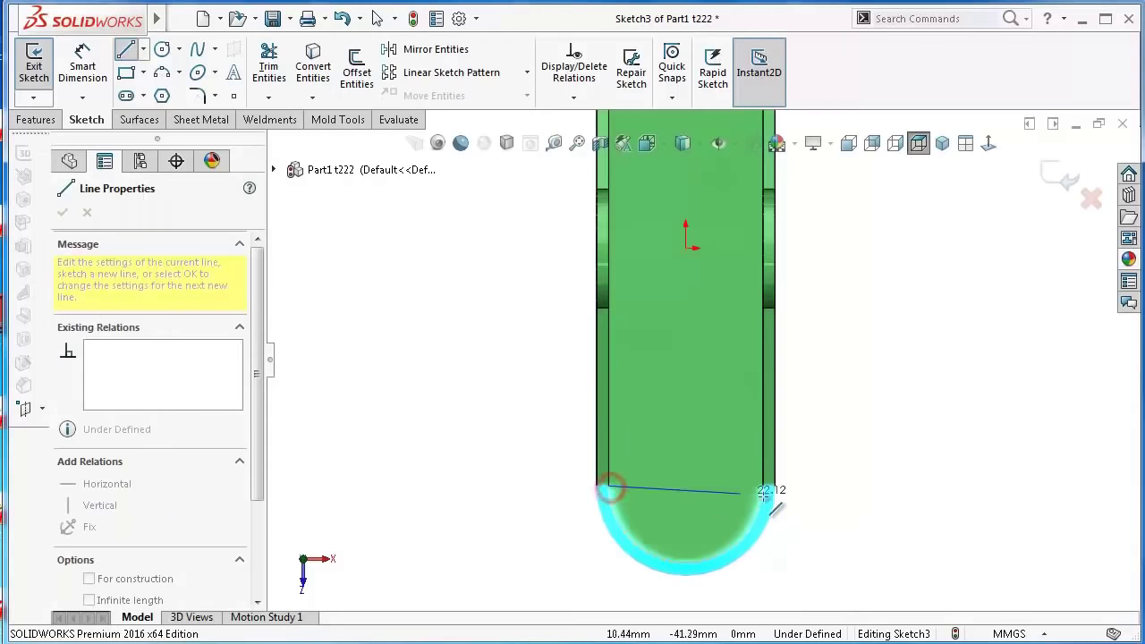
scroll(768, 488, "down", 2)
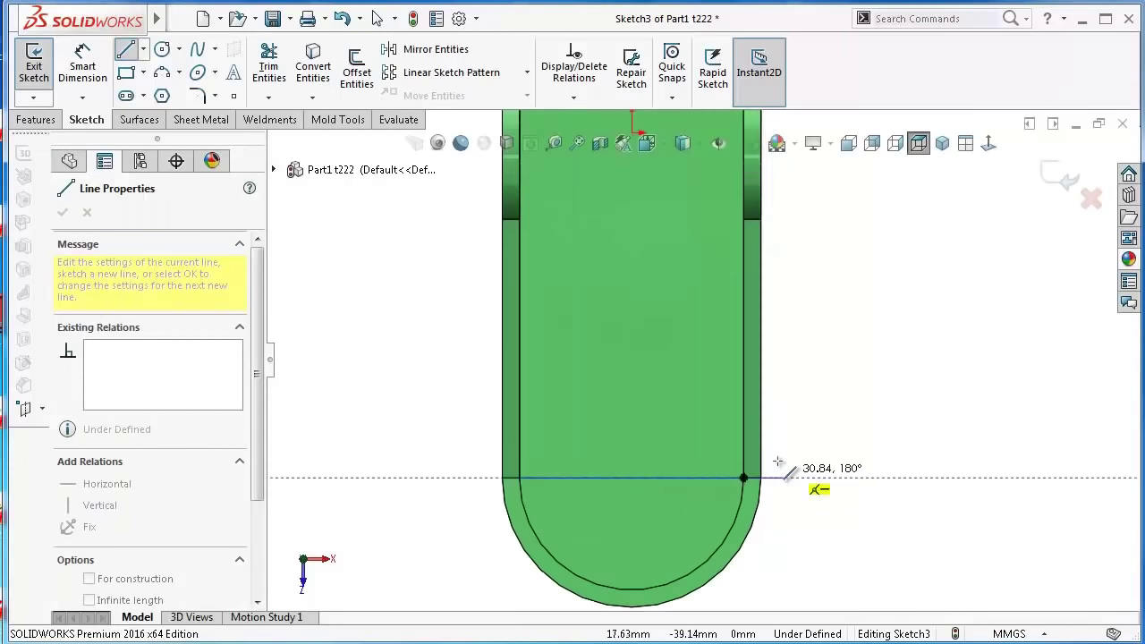
scroll(747, 476, "down", 3)
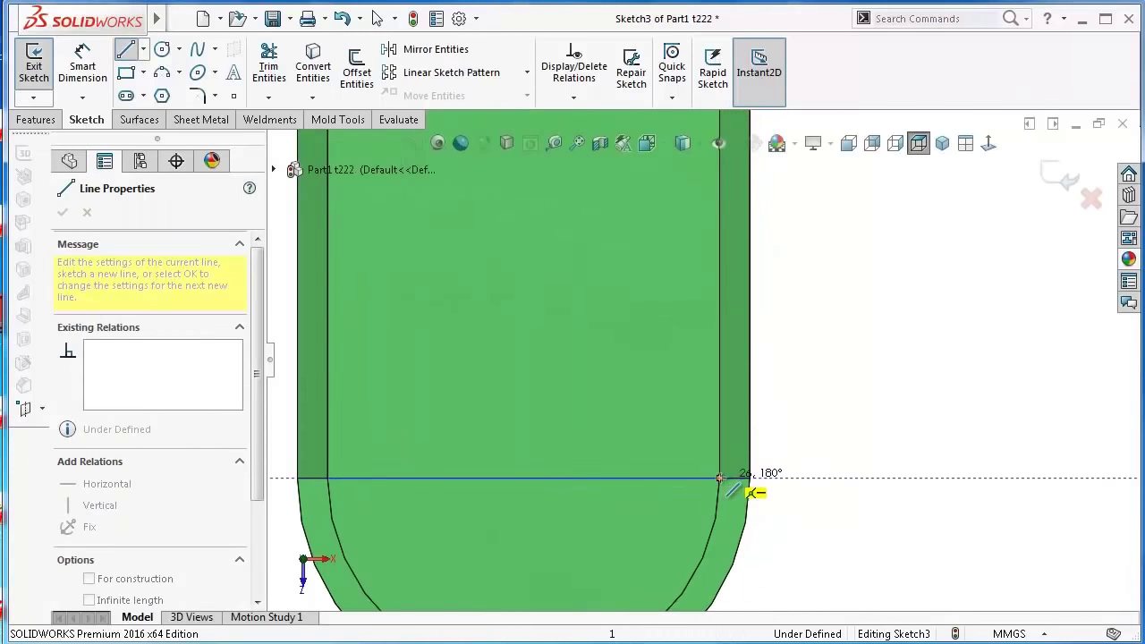
left_click(720, 478)
left_click(857, 514)
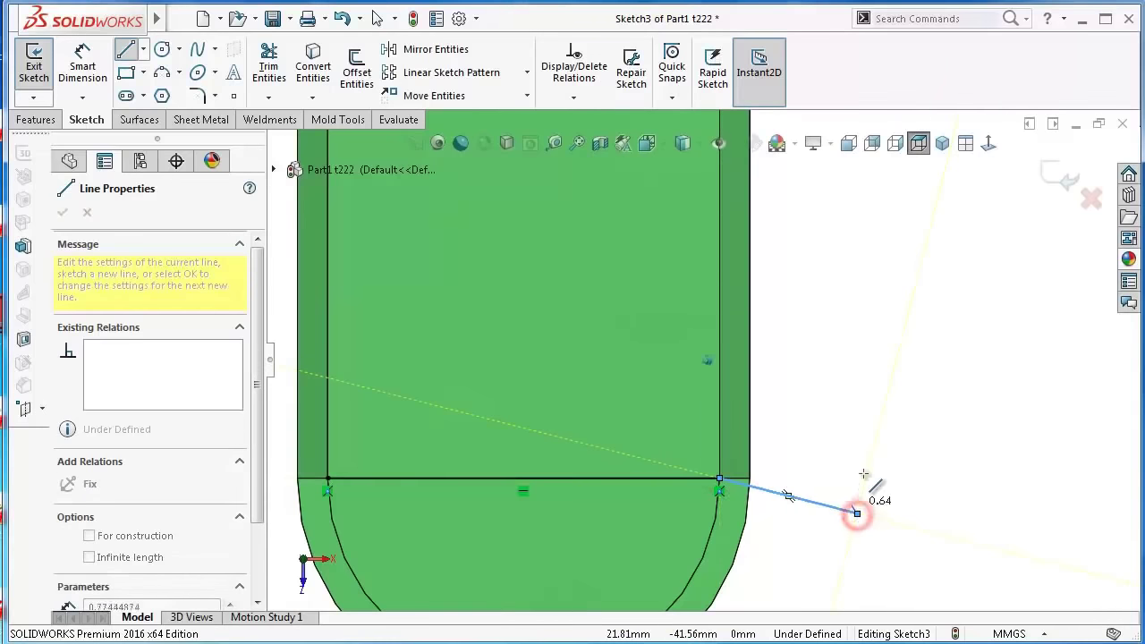
key("Escape")
left_click(841, 504)
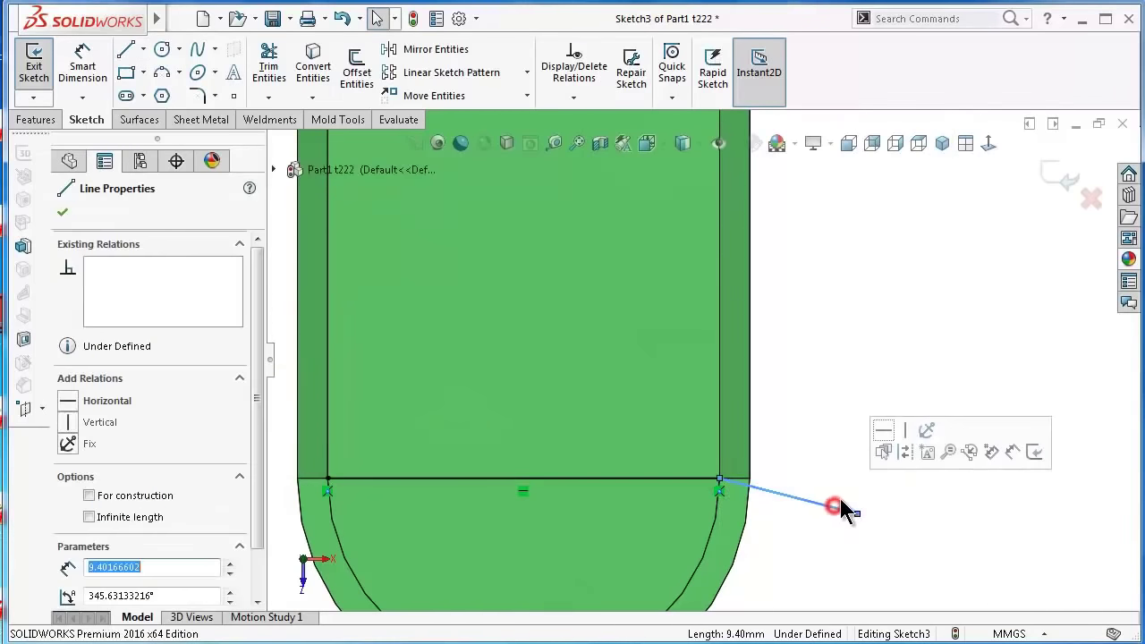
key("Delete")
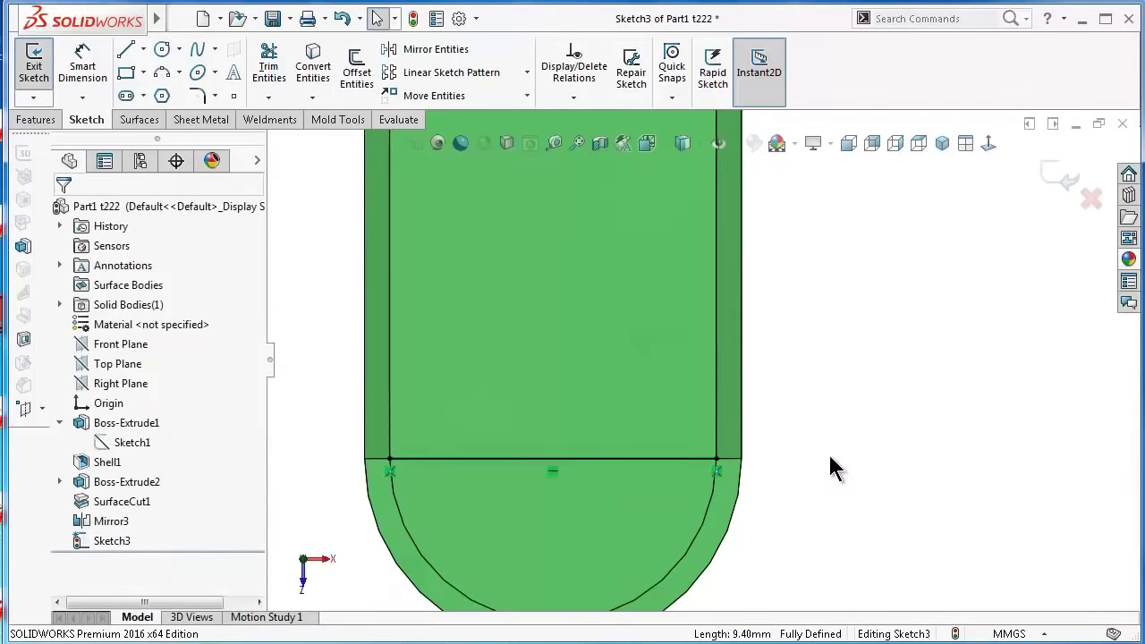
middle_click_drag(829, 453, 825, 442)
key("Down")
key("Down")
key("Down")
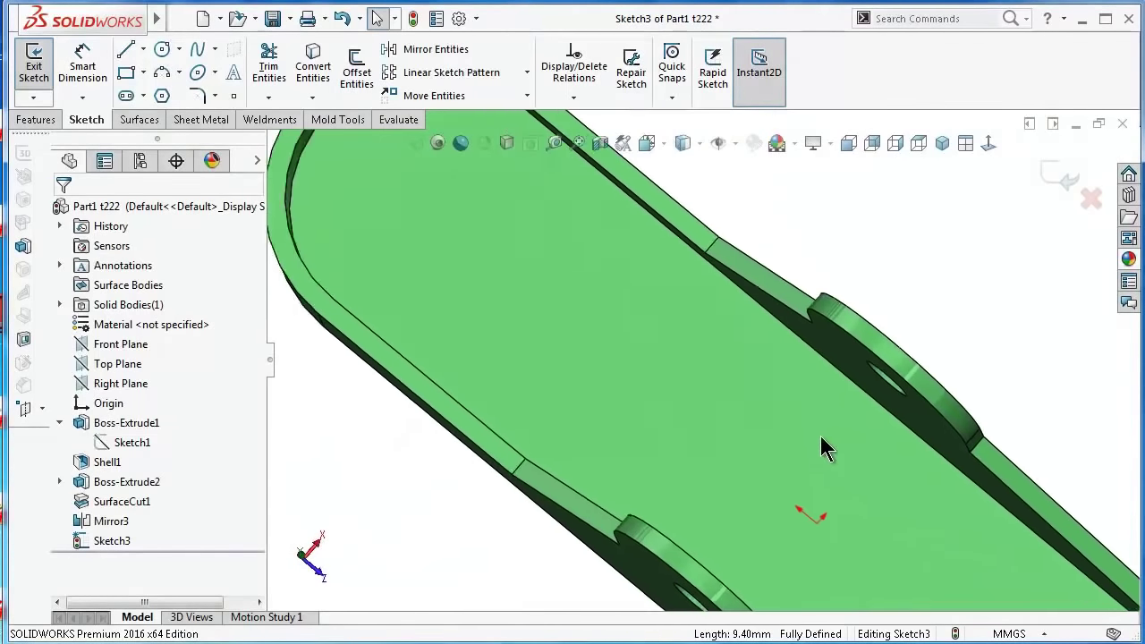
key("Down")
left_click(989, 143)
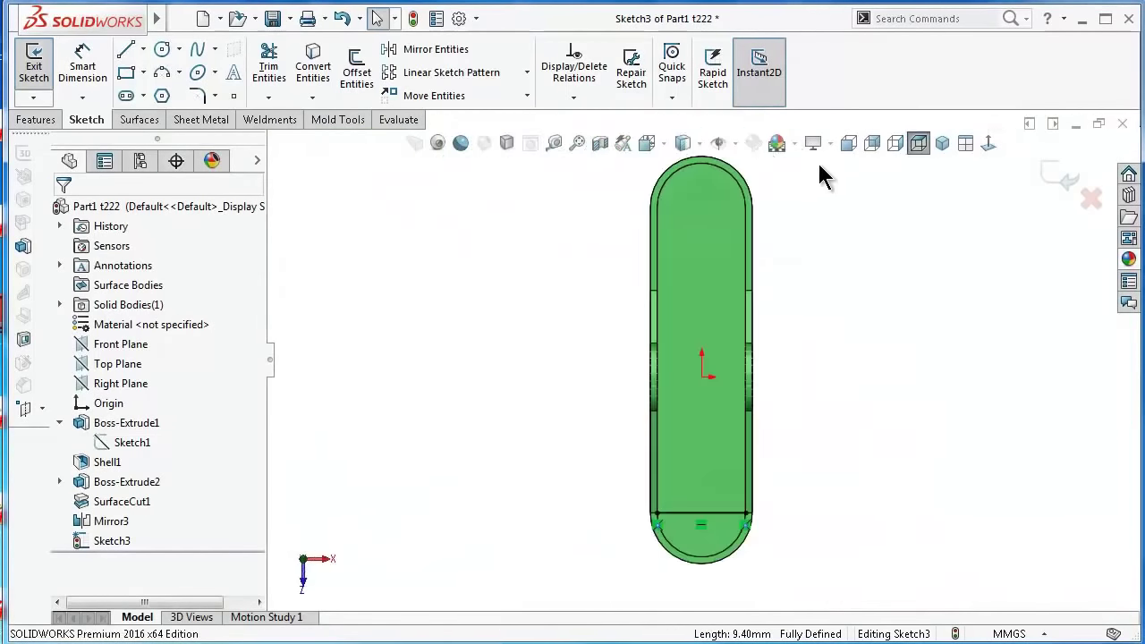
- Draw a horizontal line across the far end of the tray floor
left_click(127, 51)
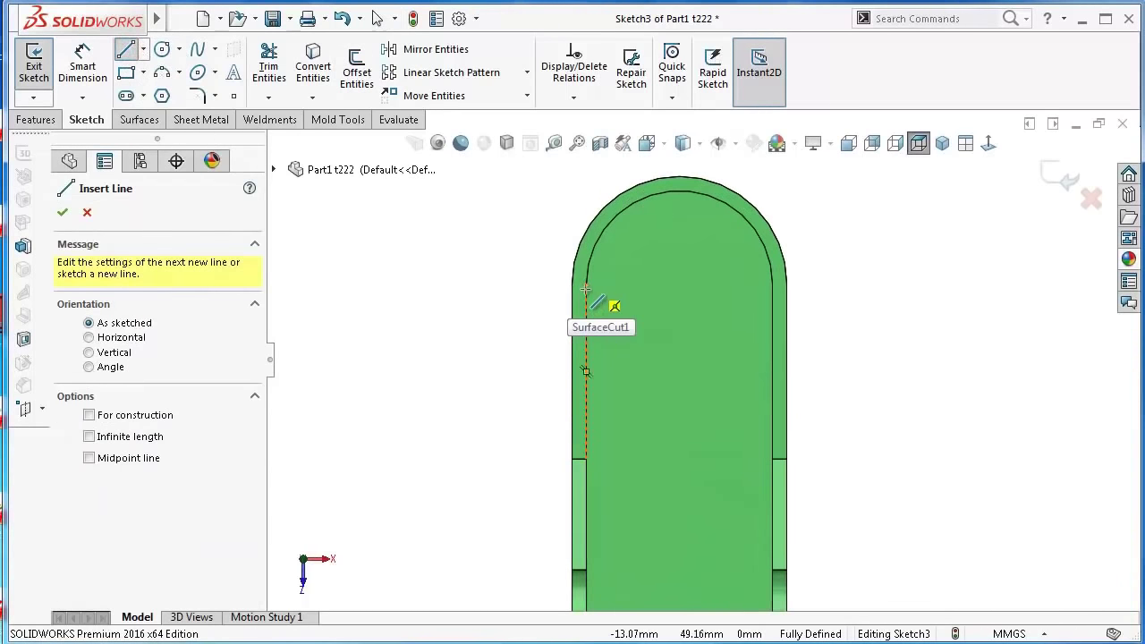
left_click(585, 285)
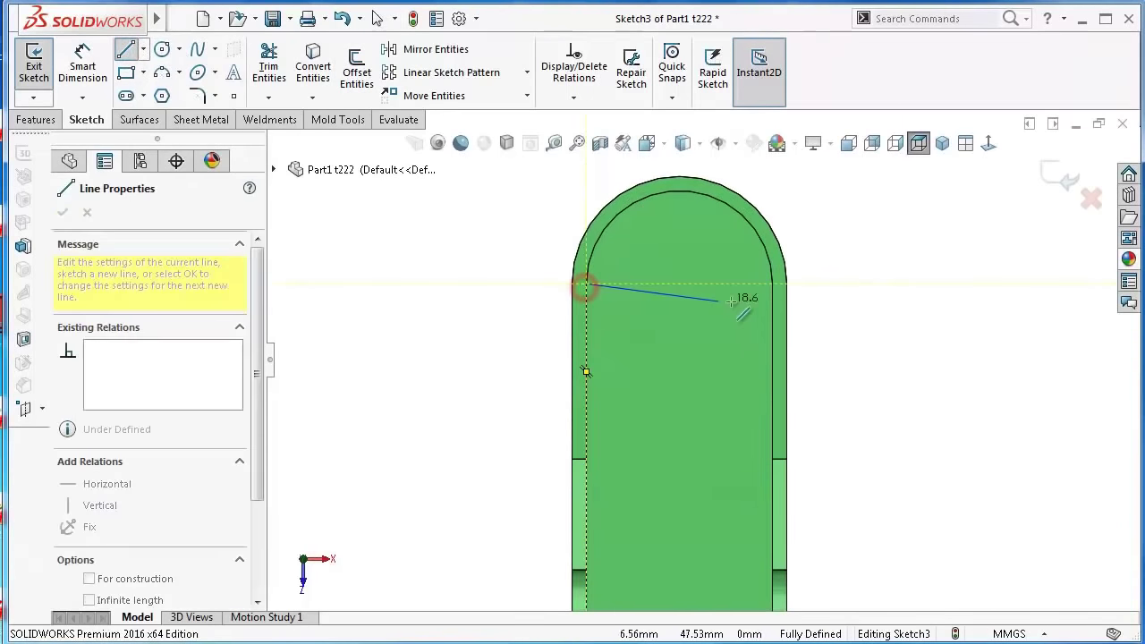
left_click(773, 284)
key("Escape")
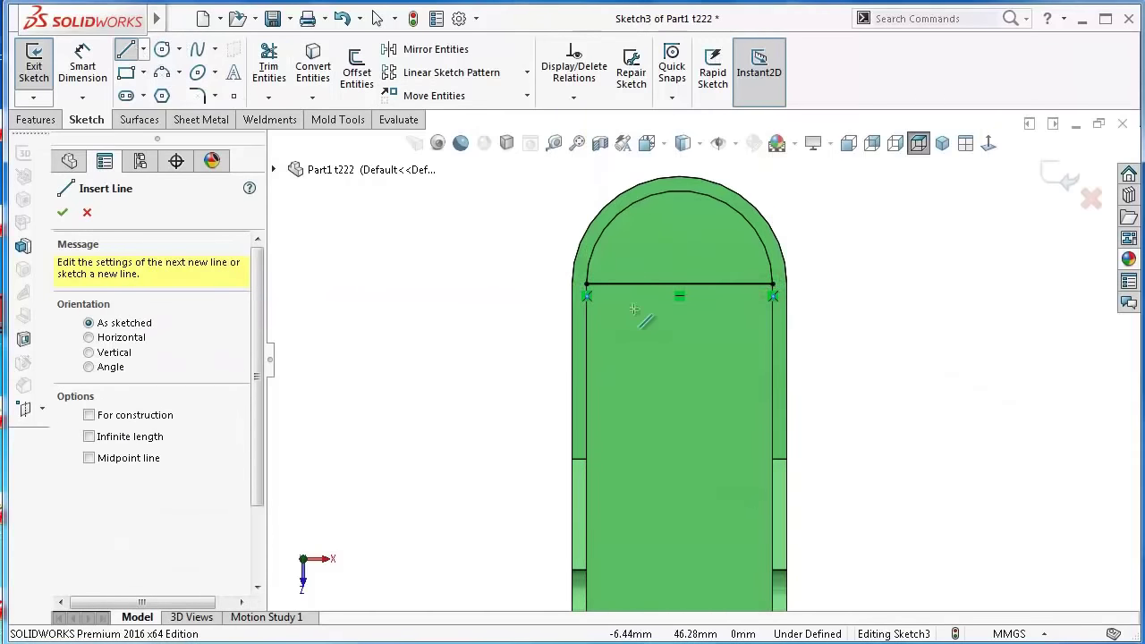
- Draw two vertical lines spanning between the far and near horizontal lines
left_click(633, 285)
scroll(685, 394, "up", 2)
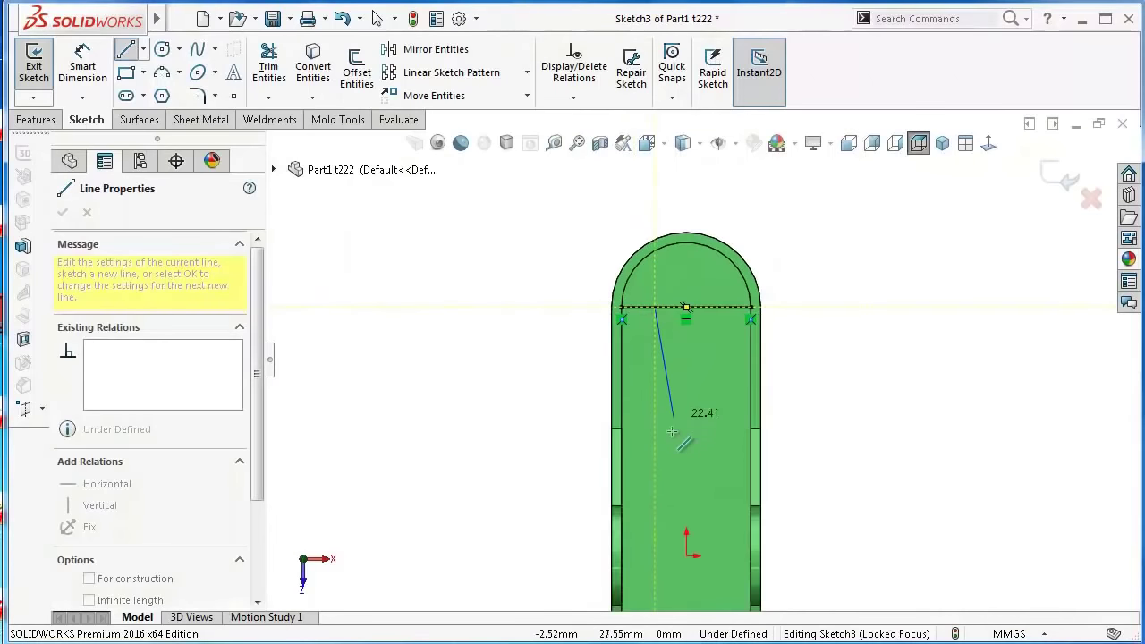
scroll(689, 460, "up", 2)
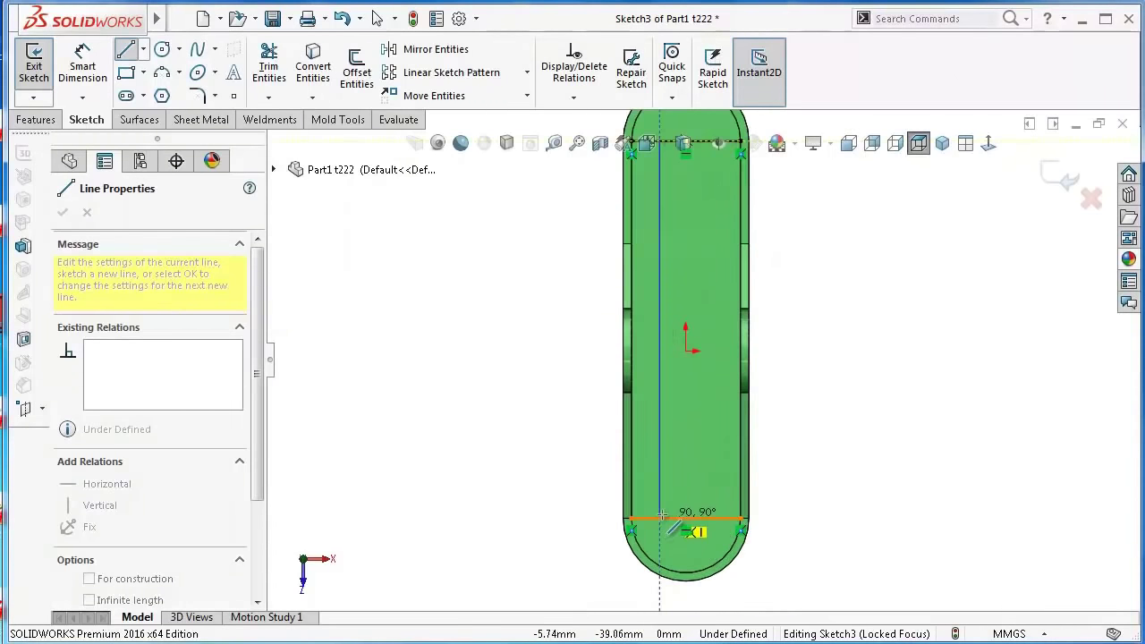
left_click(660, 519)
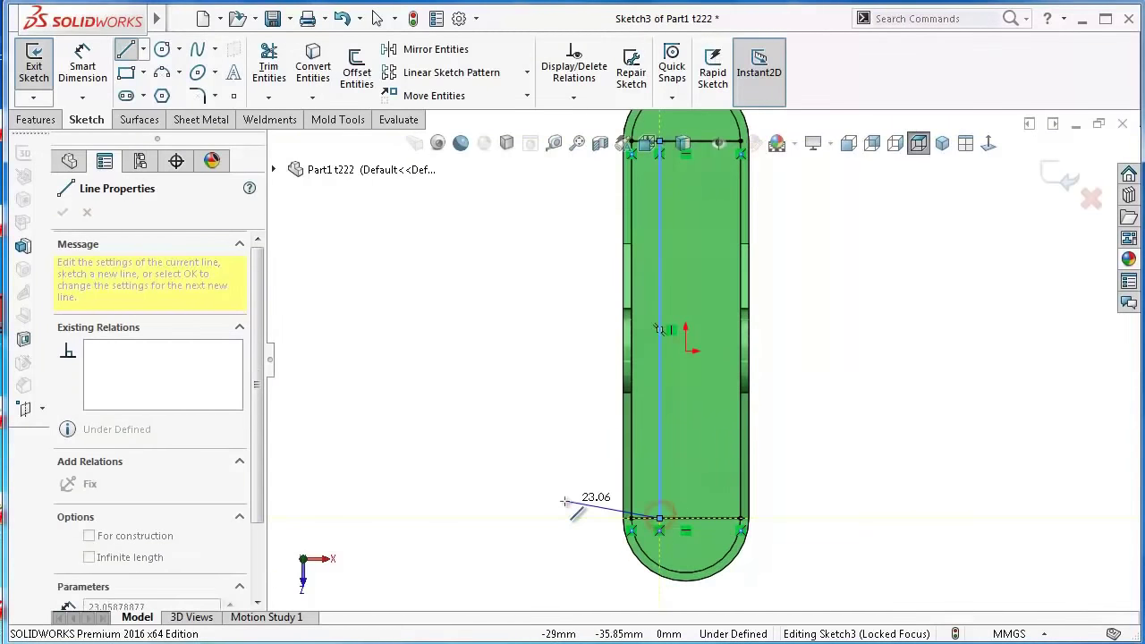
key("Escape")
scroll(692, 338, "up", 2)
scroll(702, 282, "down", 2)
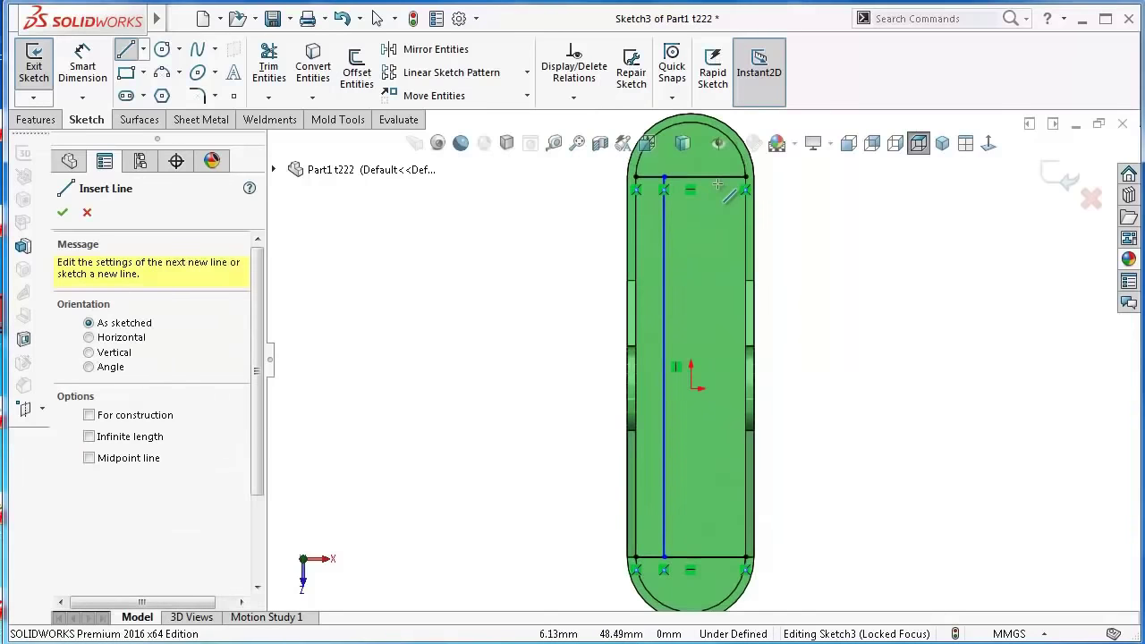
left_click(715, 179)
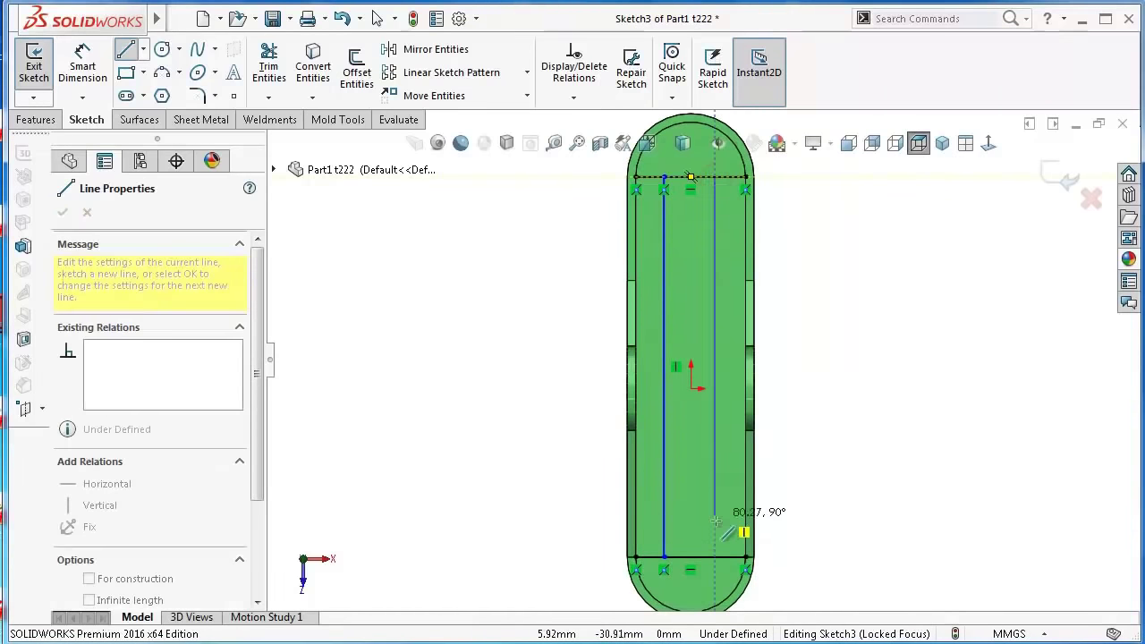
left_click(713, 556)
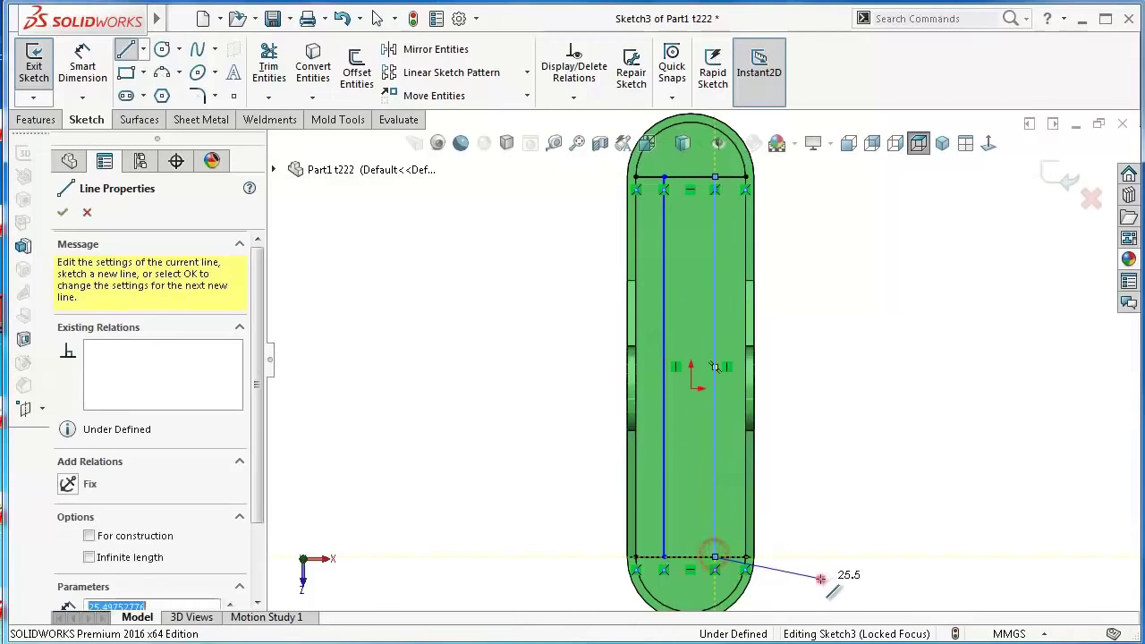
key("Escape")
scroll(738, 329, "up", 2)
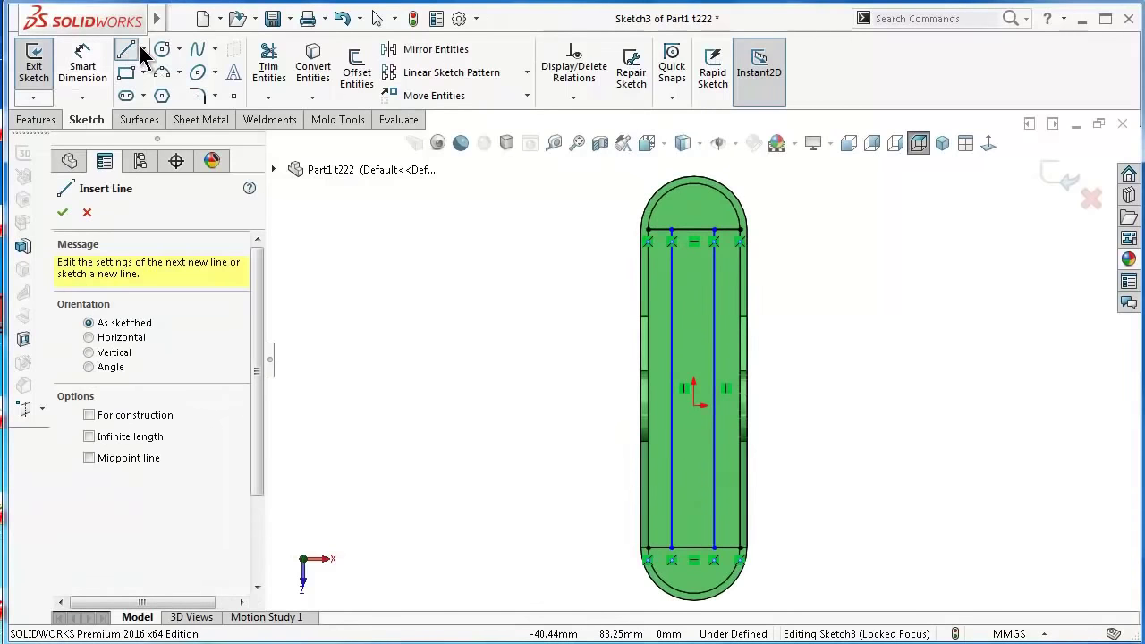
- Draw a vertical centerline from the origin up to the top edge
left_click(143, 49)
left_click(161, 93)
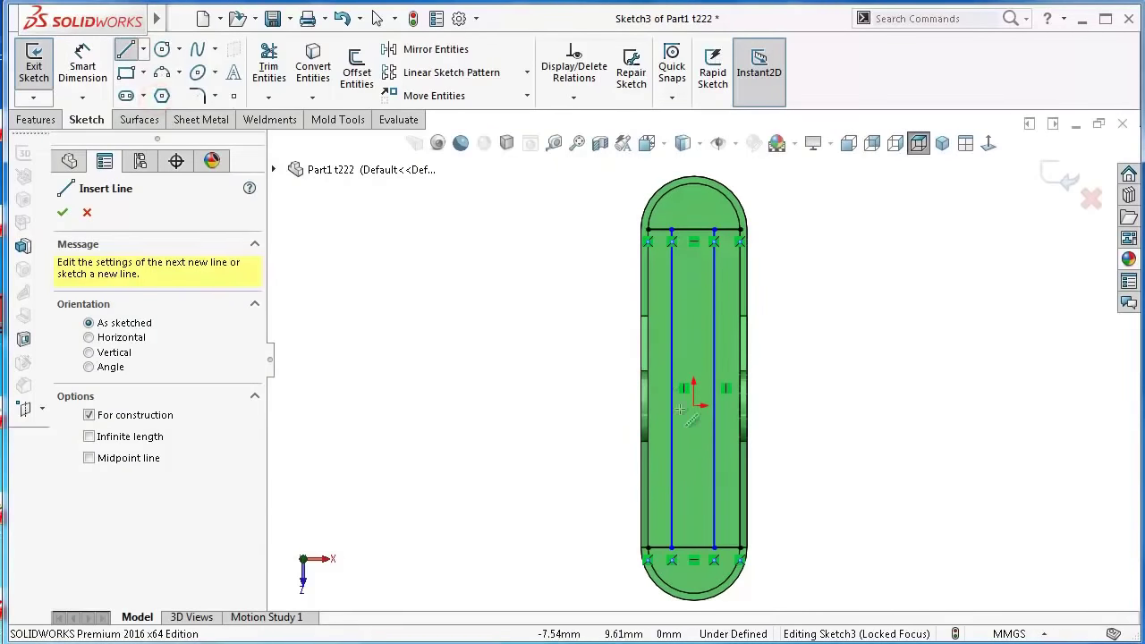
left_click_drag(692, 410, 693, 233)
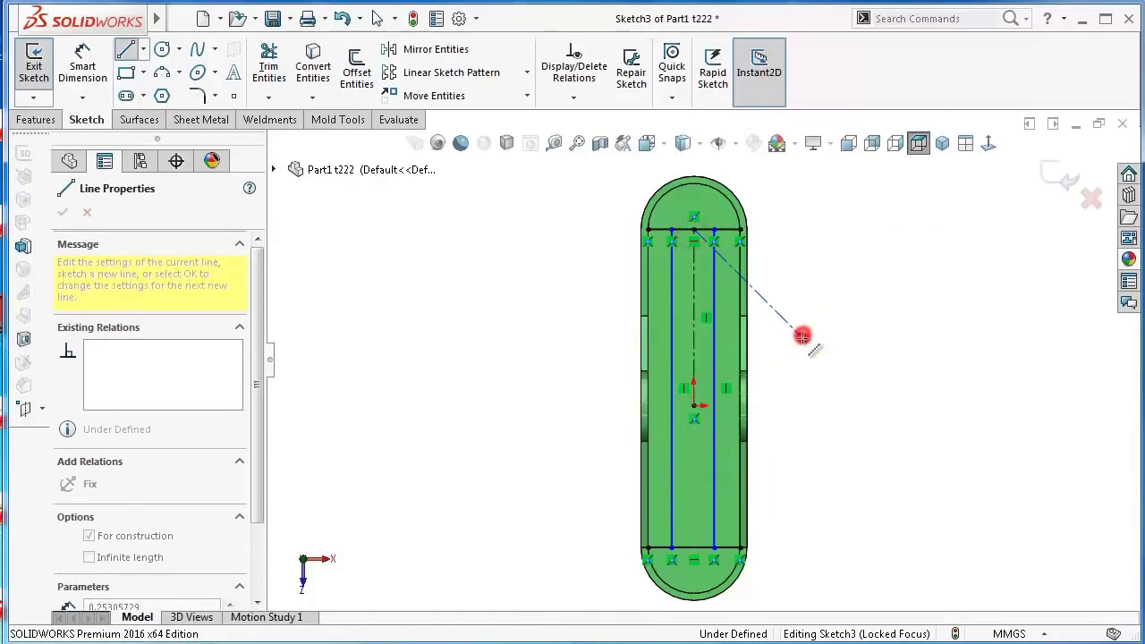
scroll(794, 308, "down", 3)
- Delete the stray diagonal line from Sketch3
key("Escape")
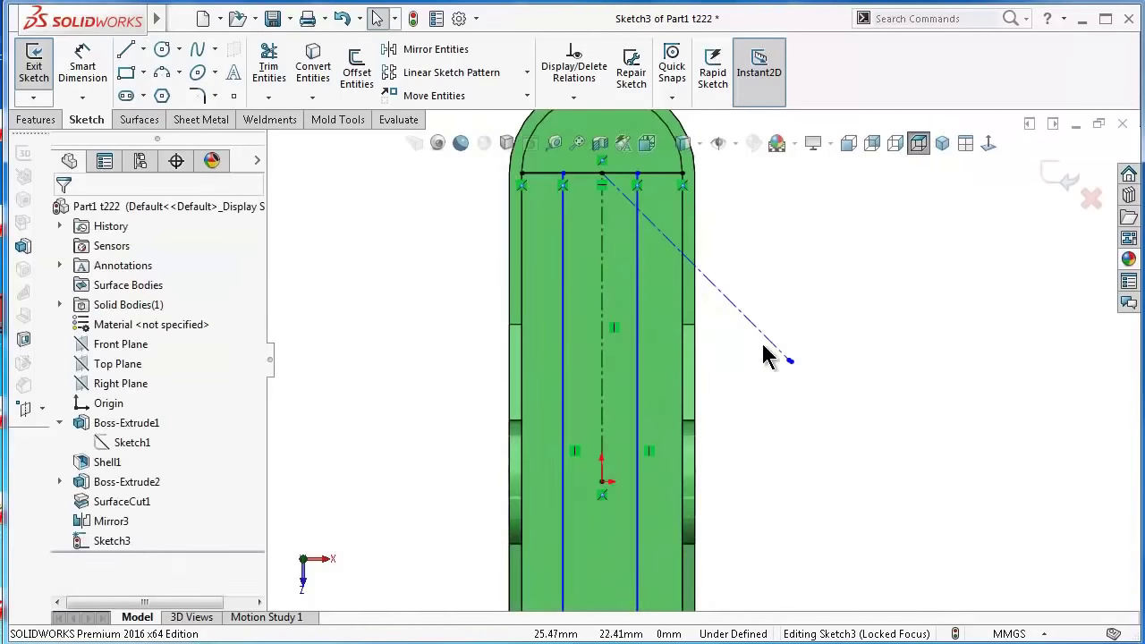
left_click_drag(825, 289, 757, 385)
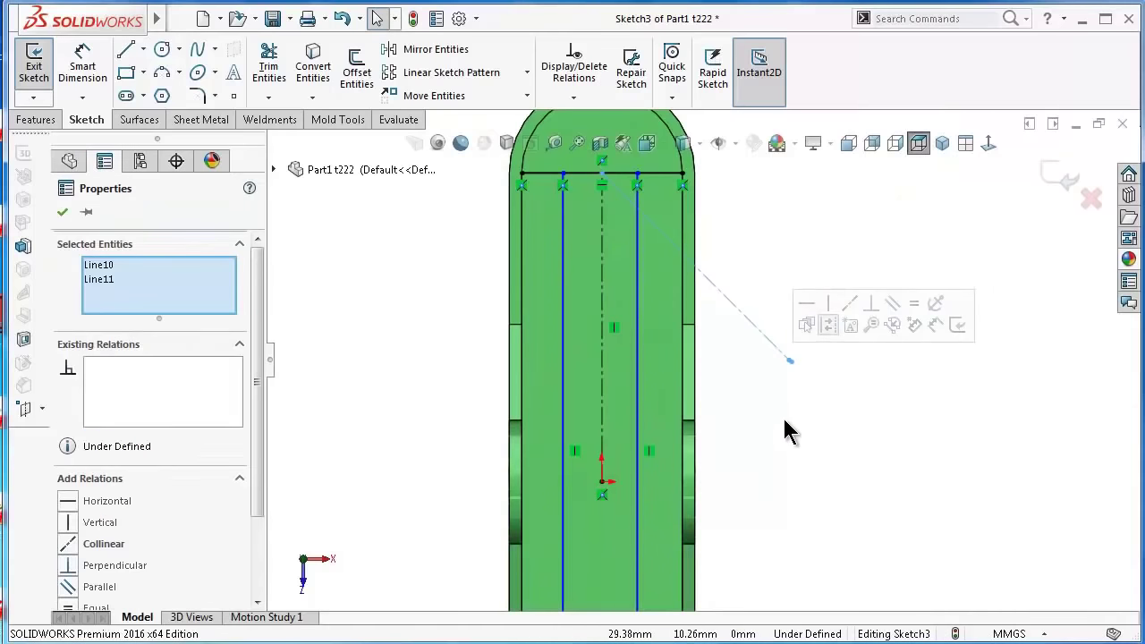
key("Delete")
scroll(742, 286, "down", 2)
- Dimension the right rib line 6 mm from the centerline
key("d")
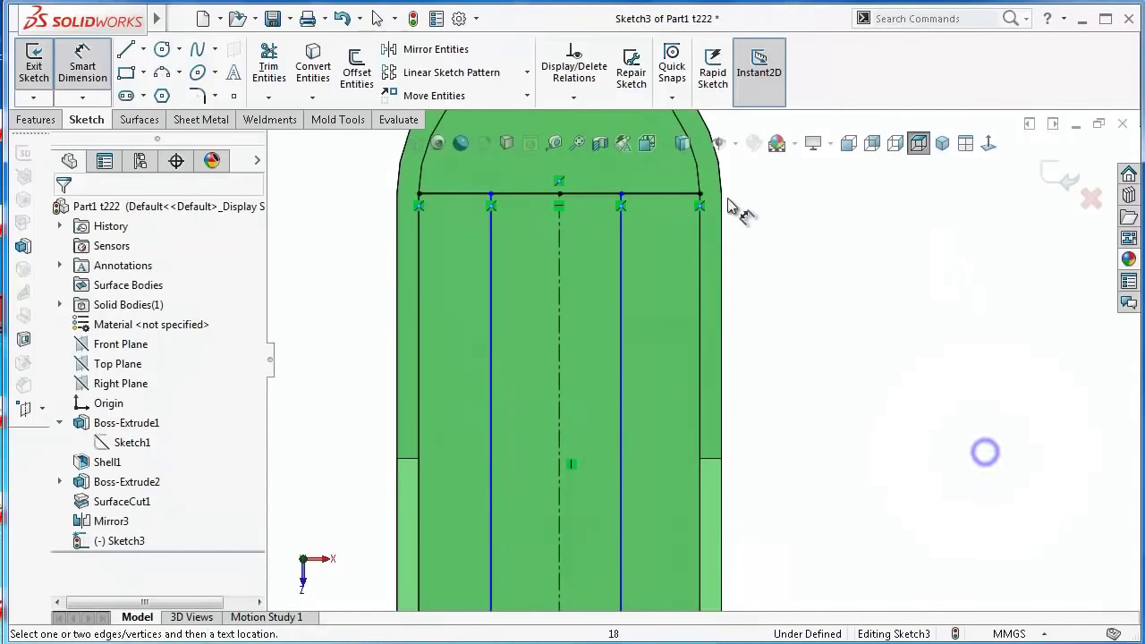
left_click(621, 241)
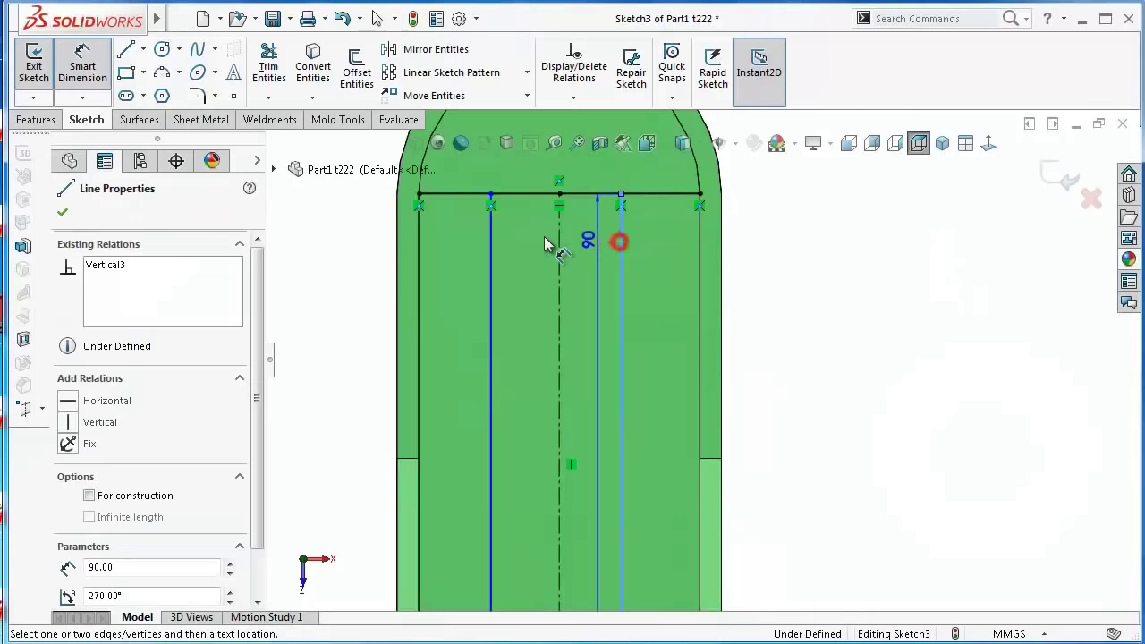
left_click(560, 239)
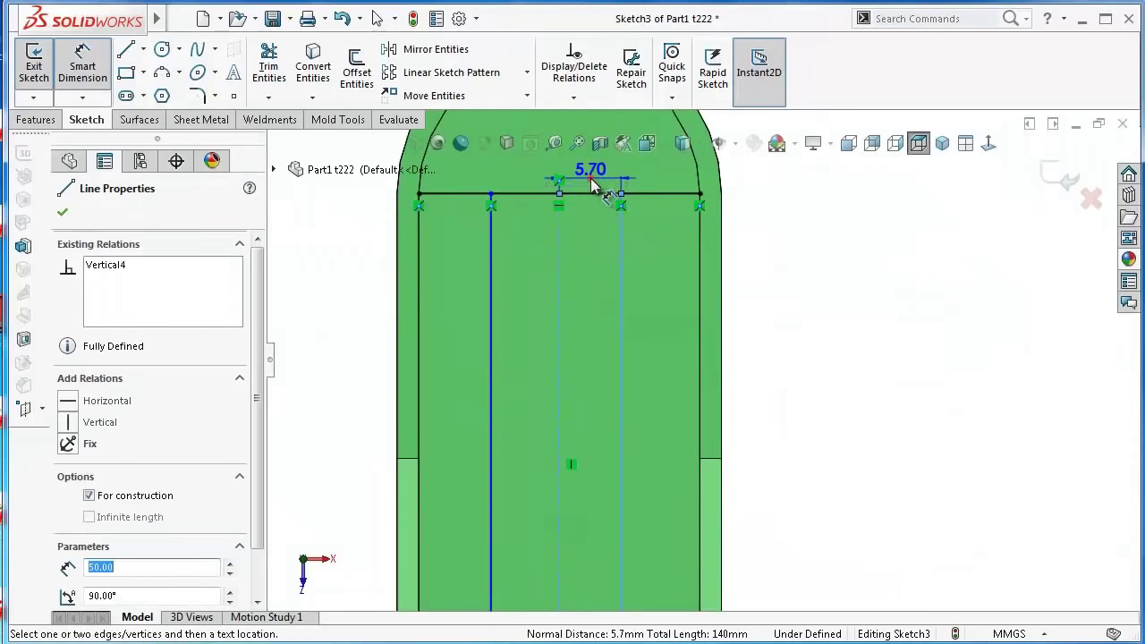
left_click(591, 184)
type("6")
key("Return")
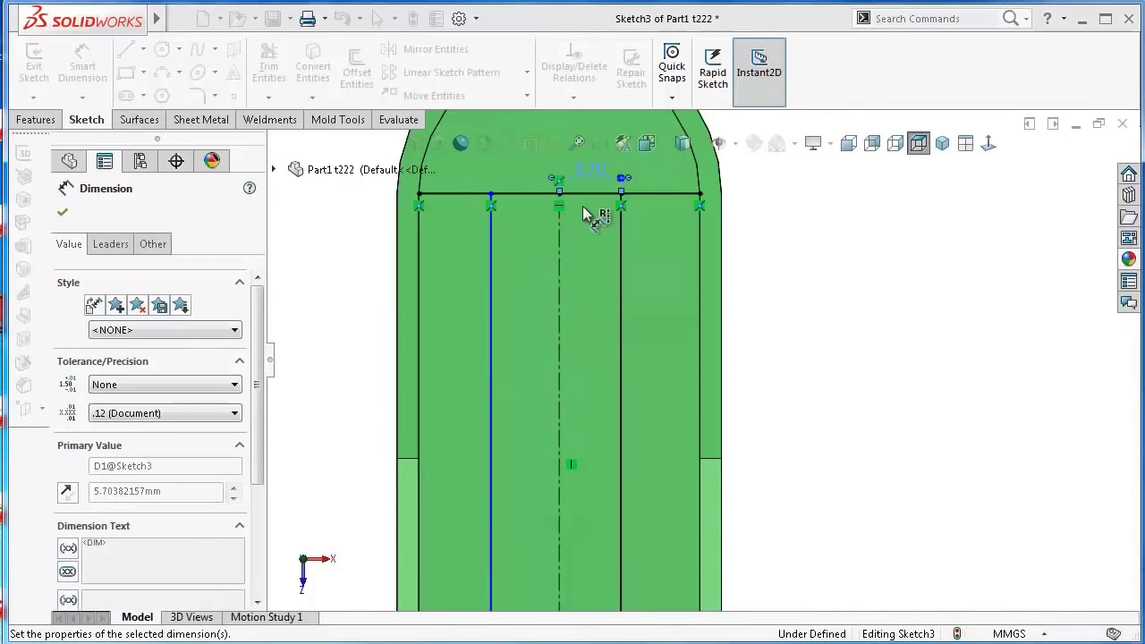
key("Escape")
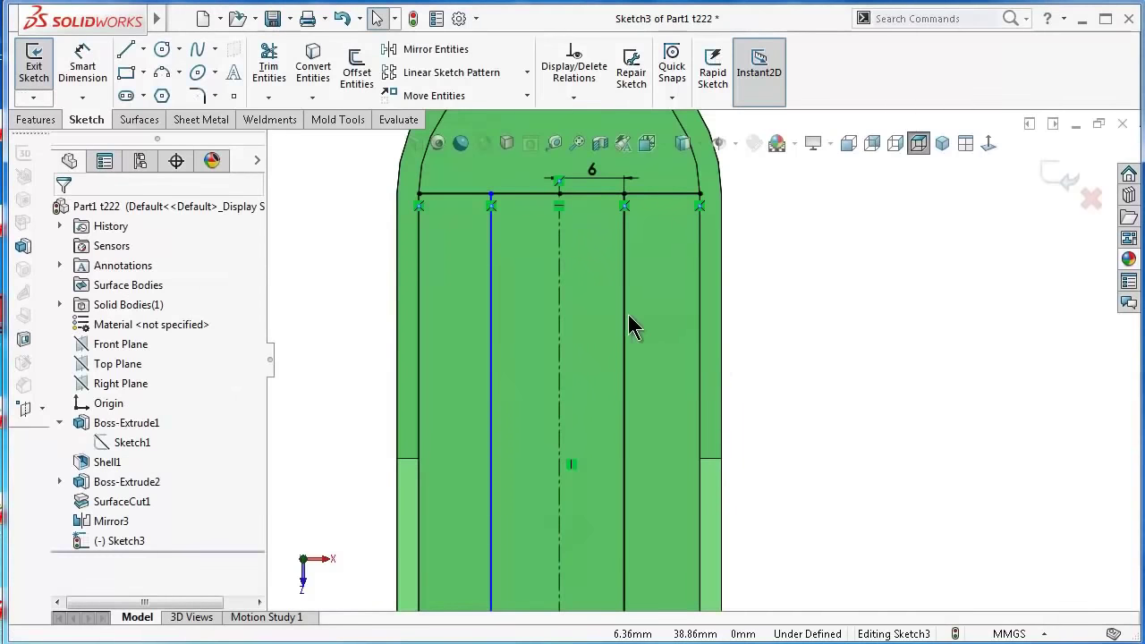
- Make the left and right rib lines symmetric about the centerline
left_click(626, 320)
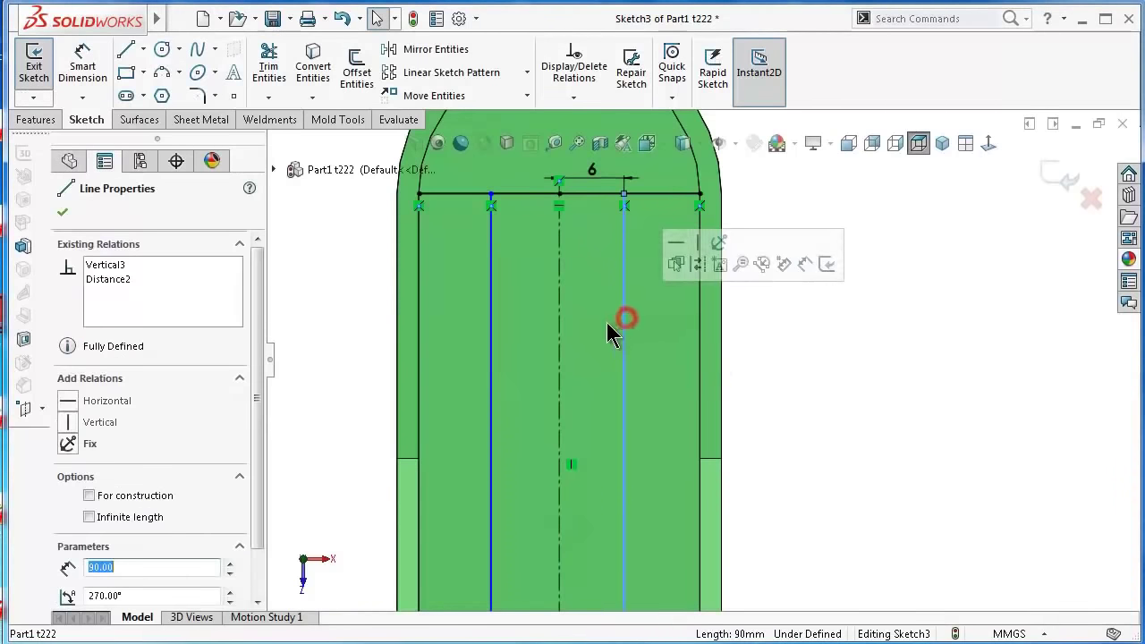
left_click(559, 301, "ctrl")
left_click(494, 296, "ctrl")
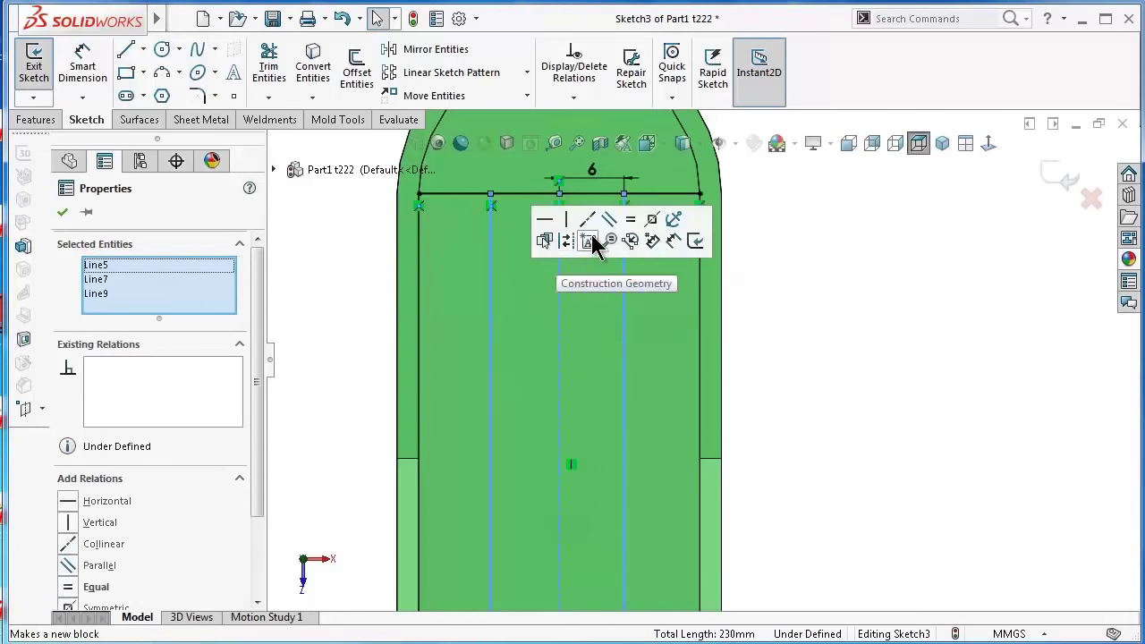
left_click(650, 219)
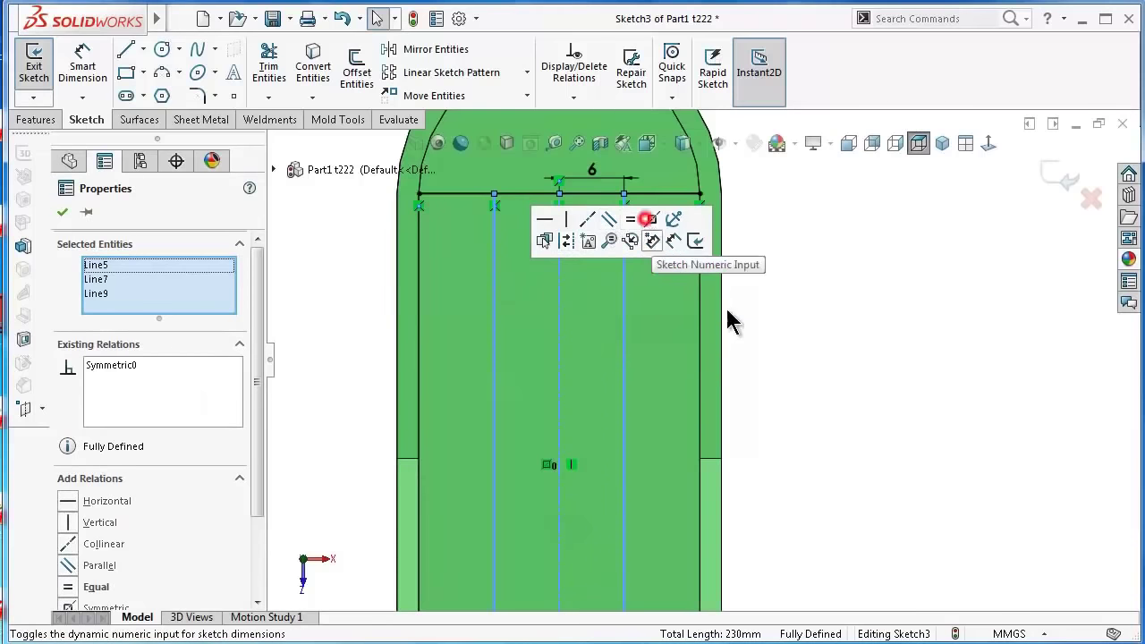
left_click(841, 359)
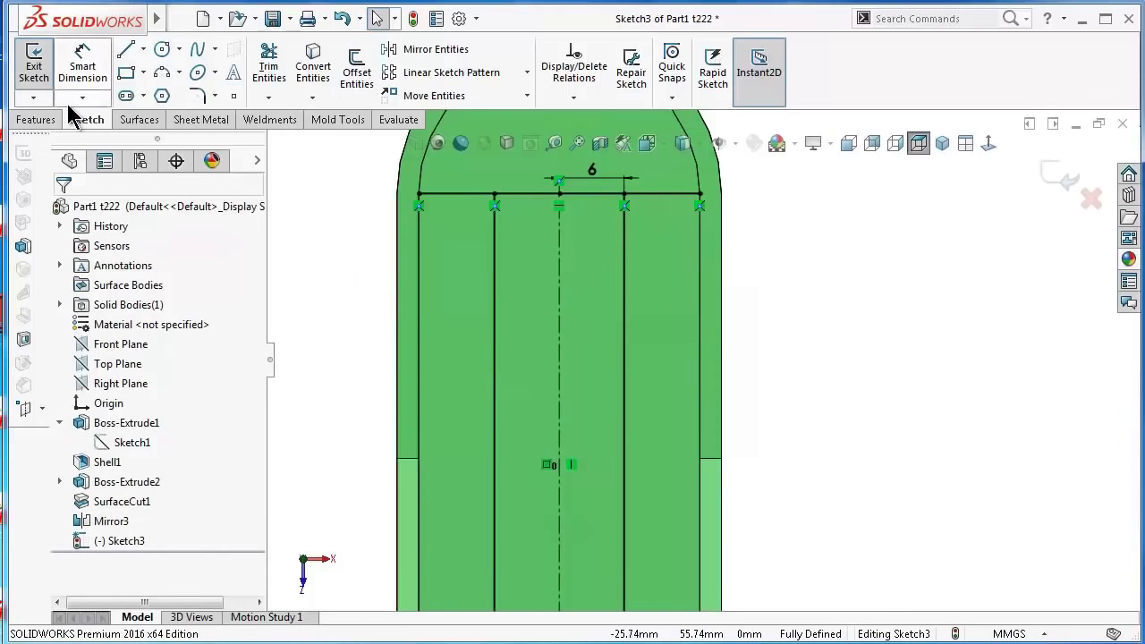
left_click(36, 122)
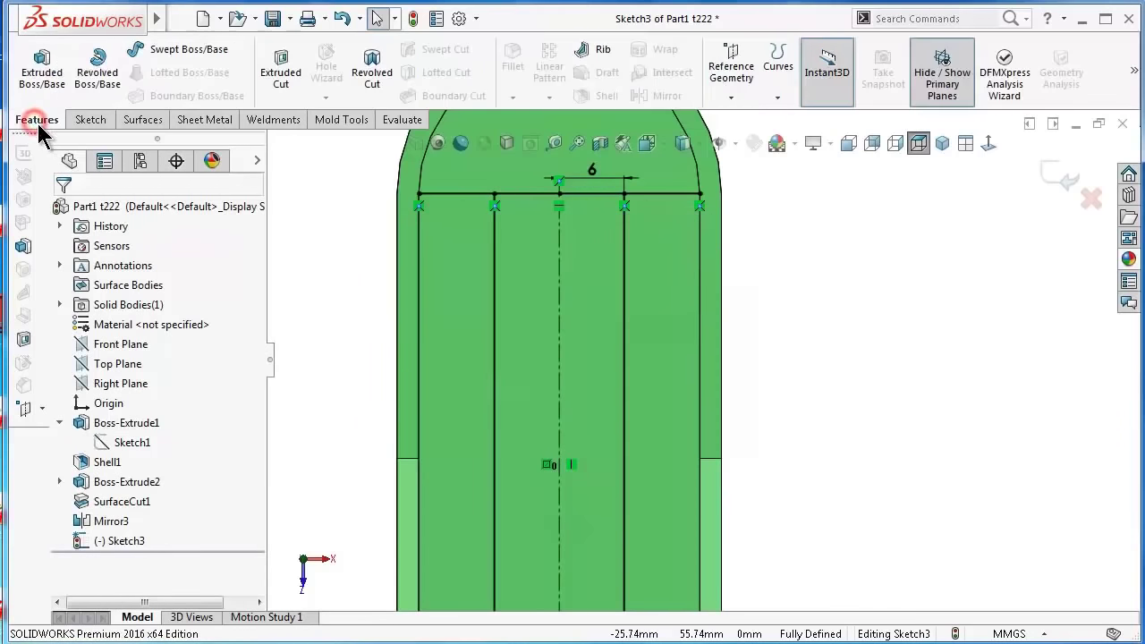
- Create Rib1 from Sketch3, normal to the sketch, with 0.75 mm thickness
left_click(592, 55)
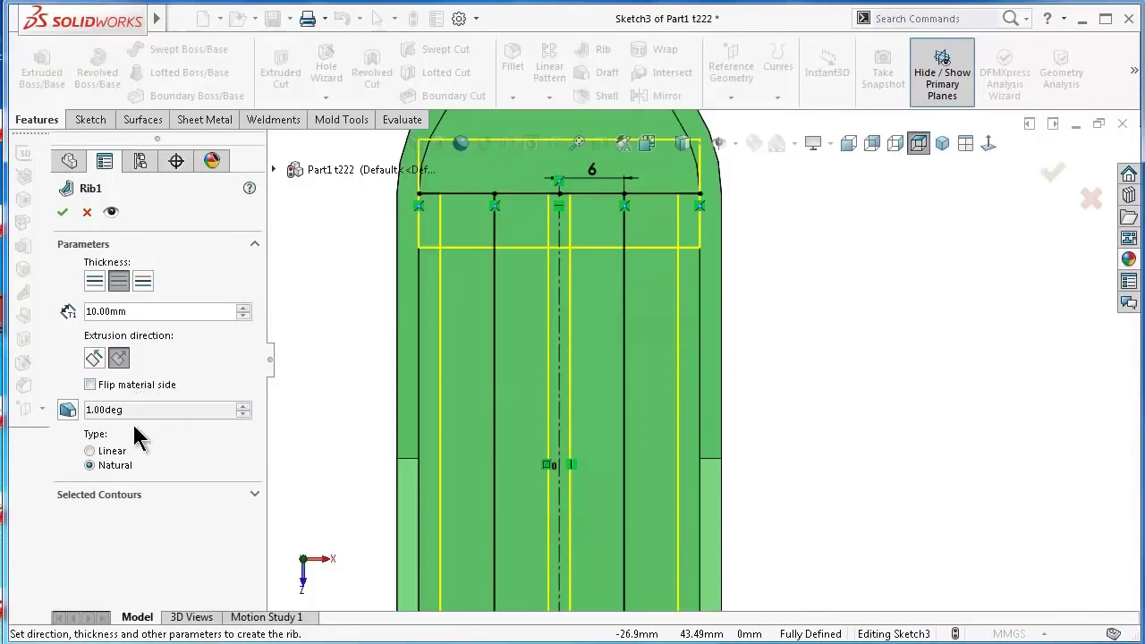
left_click(110, 466)
left_click(94, 359)
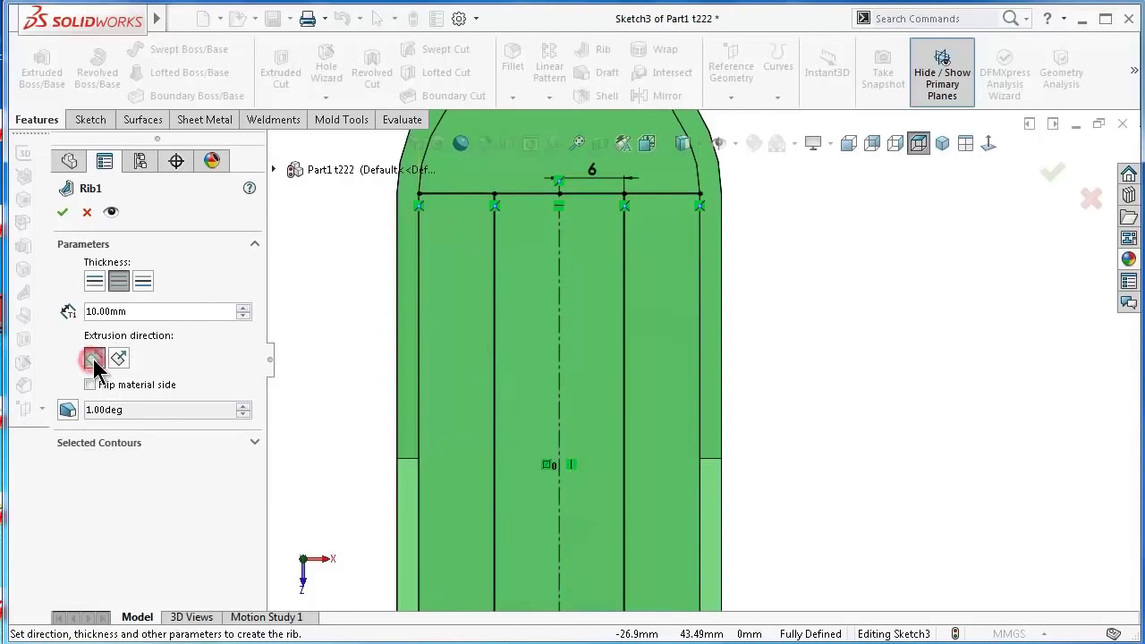
left_click(122, 358)
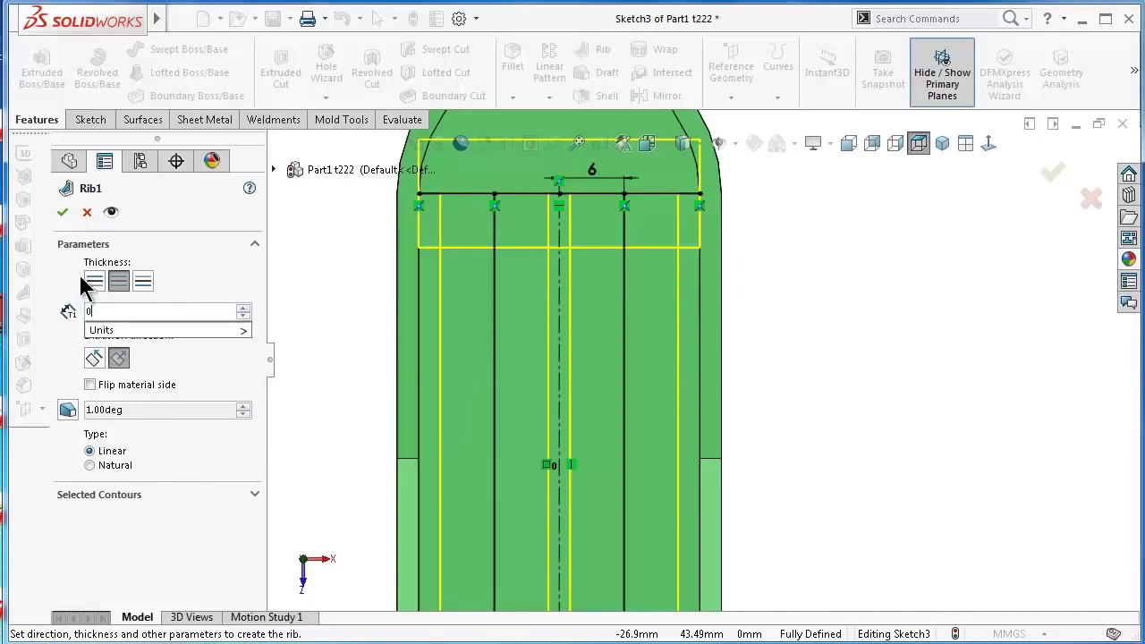
type("0.75")
key("Return")
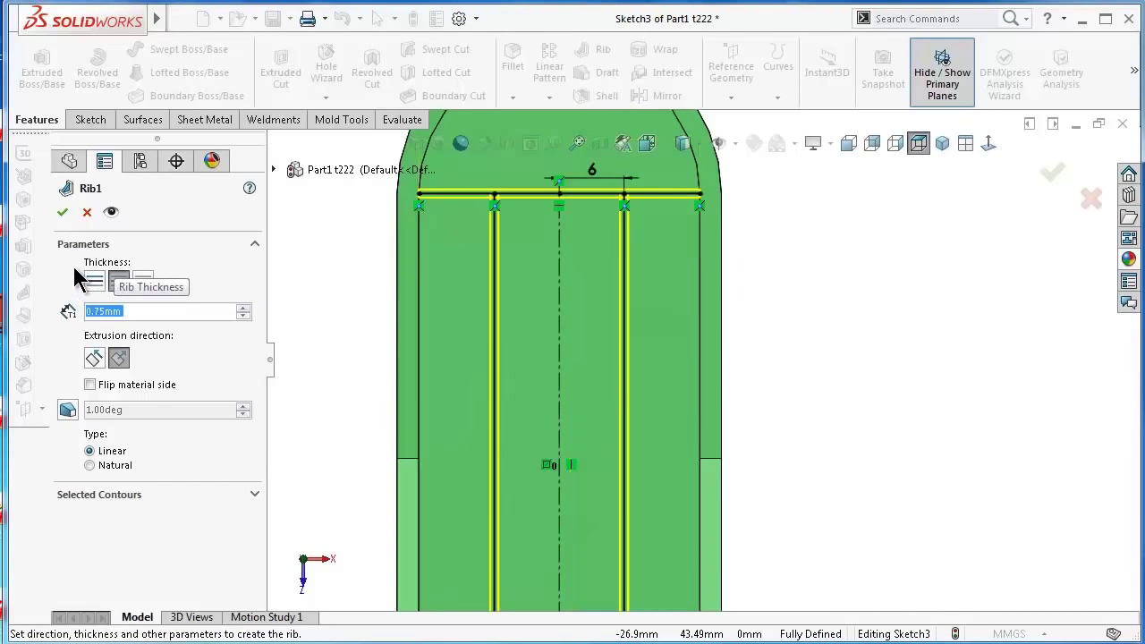
left_click(62, 213)
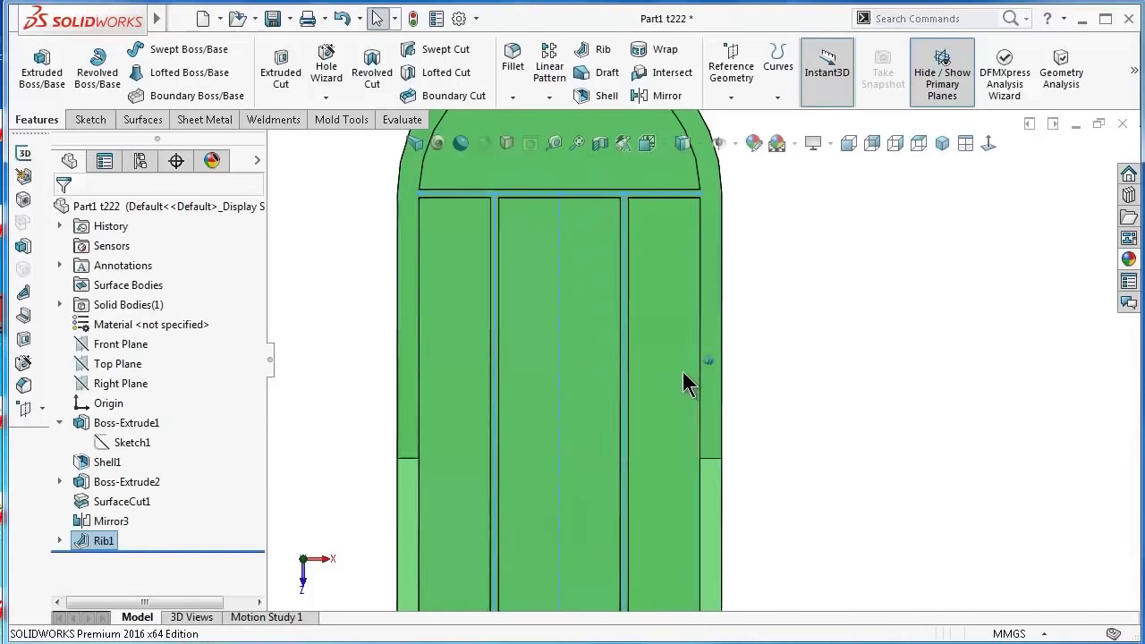
- Rotate the view to inspect the ribs and side lugs, and save the part
key("Left")
key("Down")
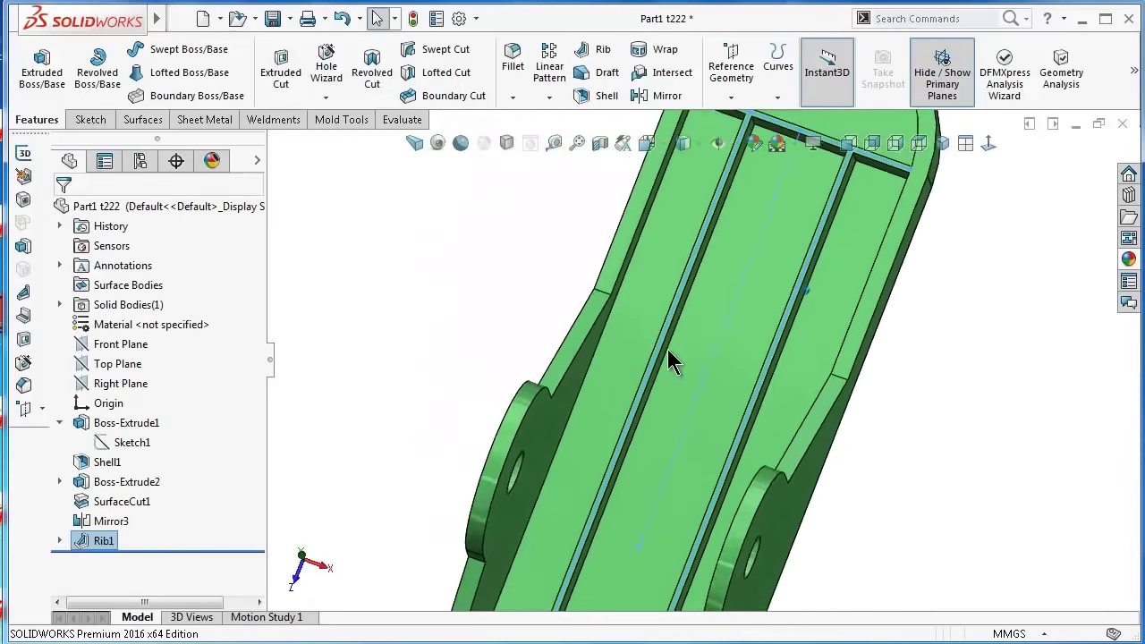
key("Down")
key("f")
key("Up")
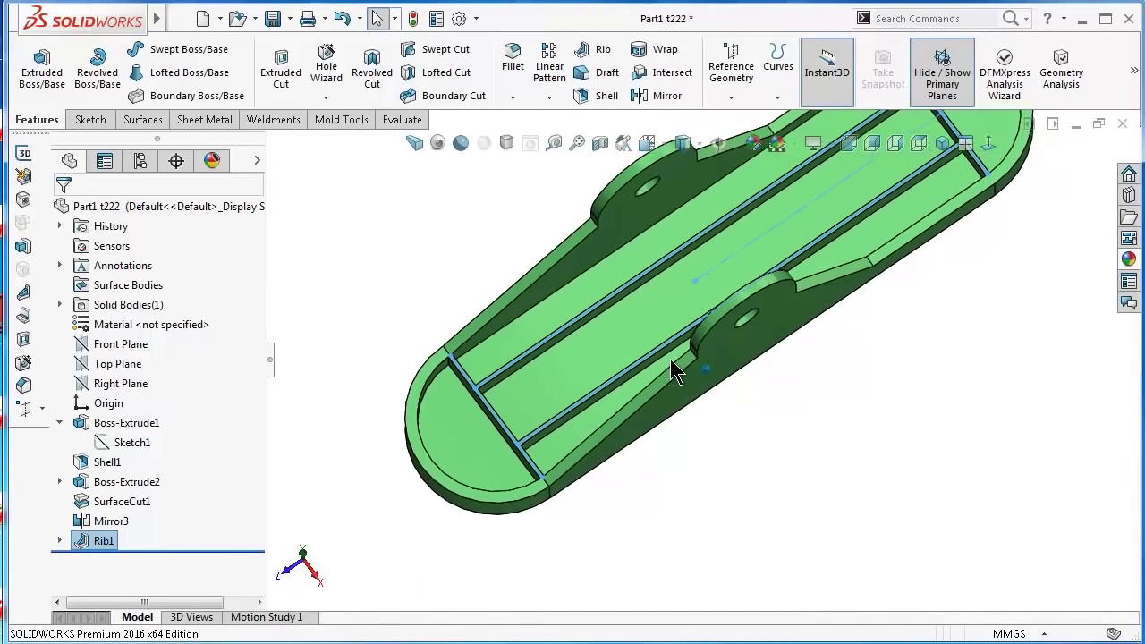
key("ctrl+s")
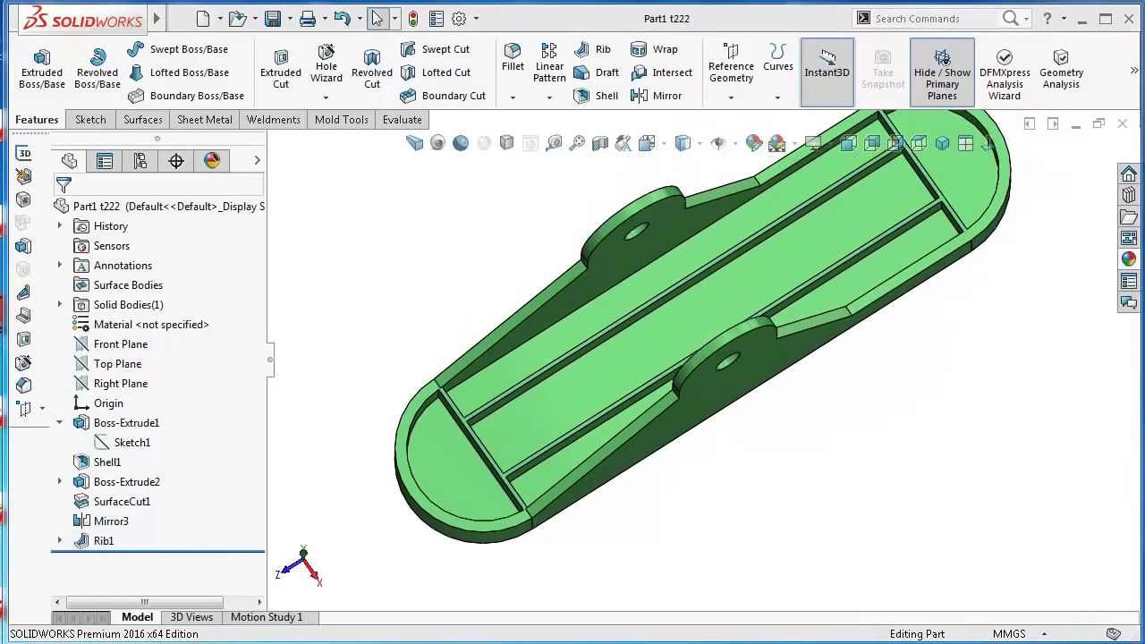
key("Down")
key("Down")
key("Down")
key("Down")
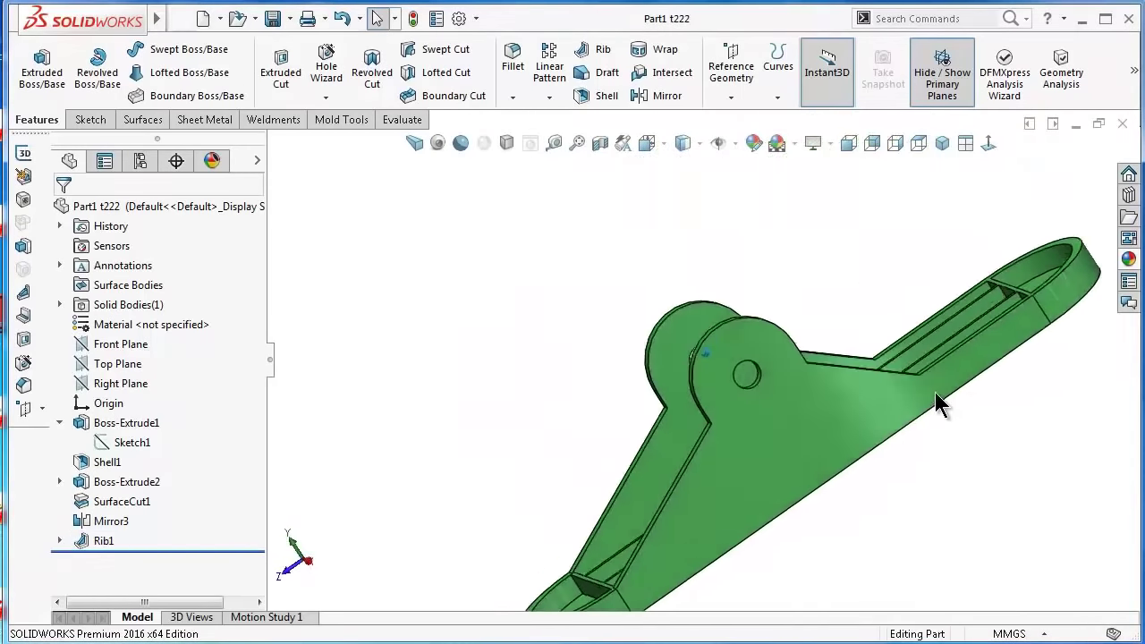
key("Down")
key("Down")
key("Down")
key("Down")
key("Down")
key("Down")
key("Down")
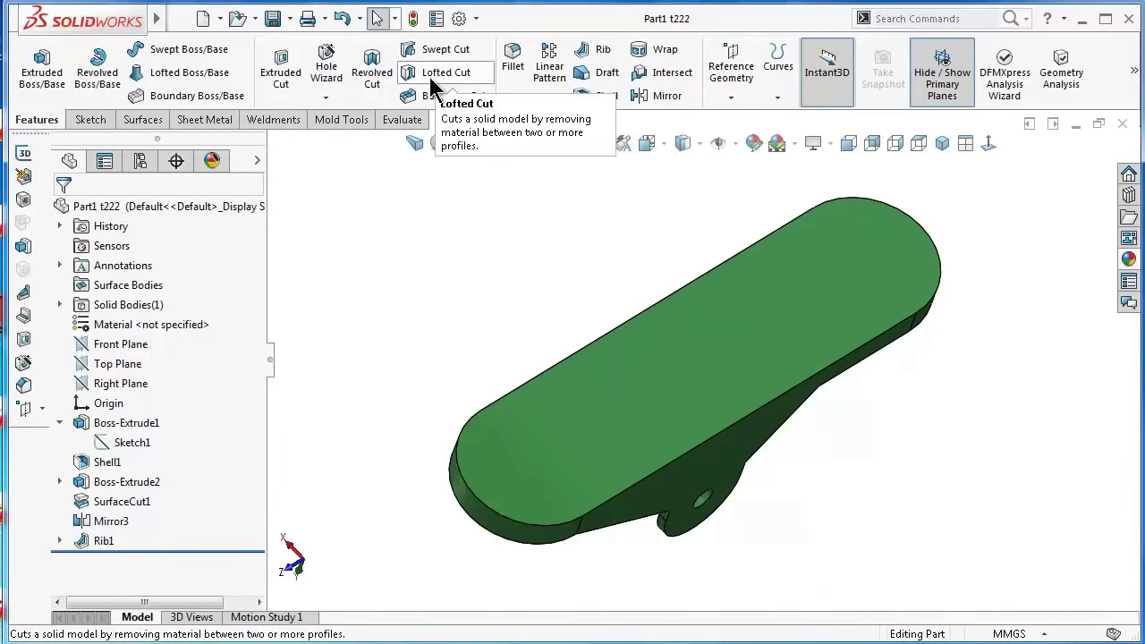
- Add a constant-size 1.5 mm fillet to the pad's top face edges, then view the underside
left_click(511, 55)
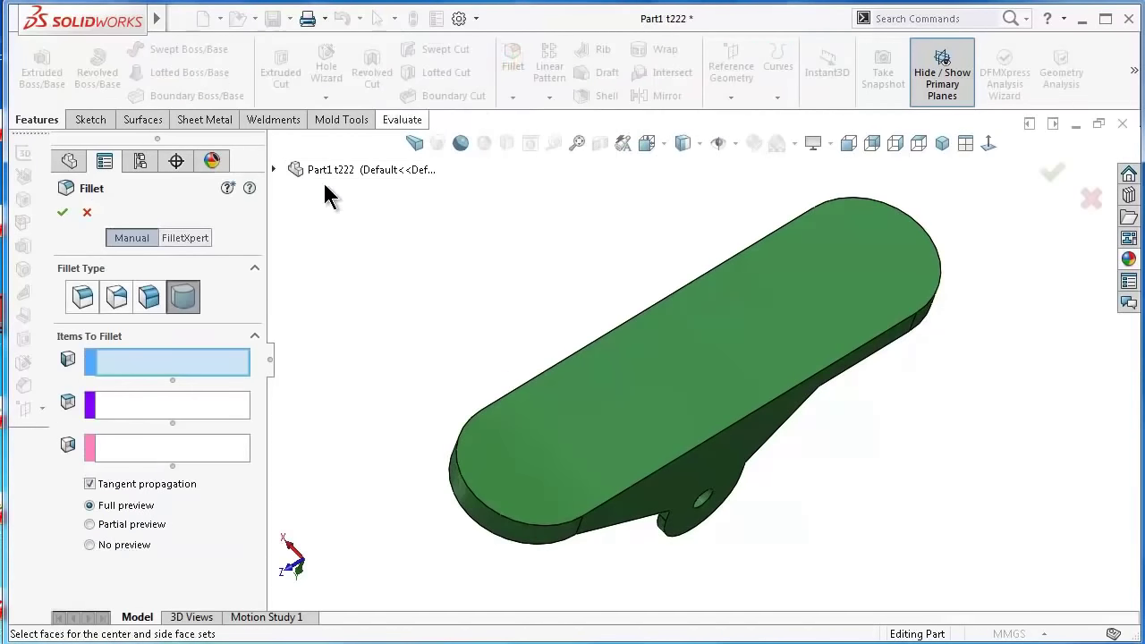
left_click(76, 301)
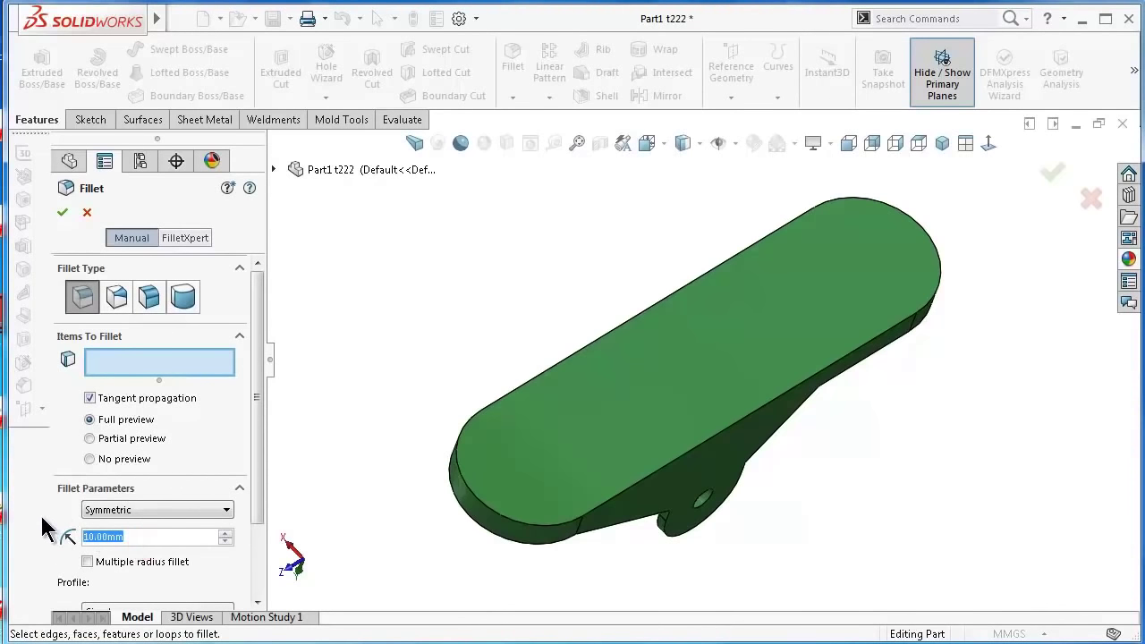
type("1.5")
left_click(542, 484)
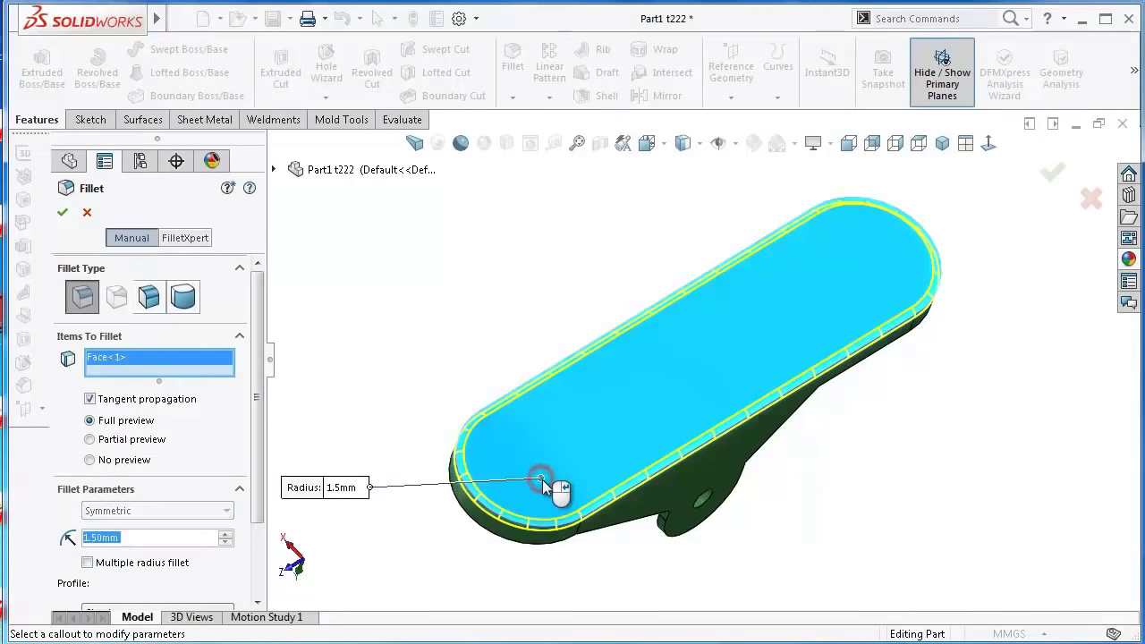
right_click(542, 484)
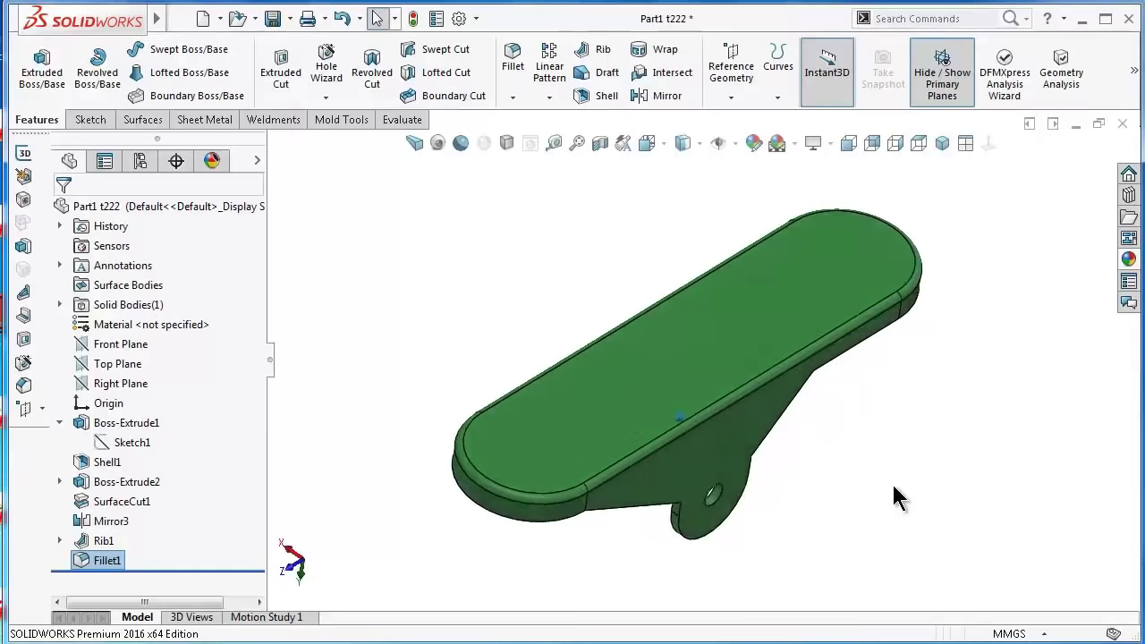
middle_click_drag(892, 482, 815, 242)
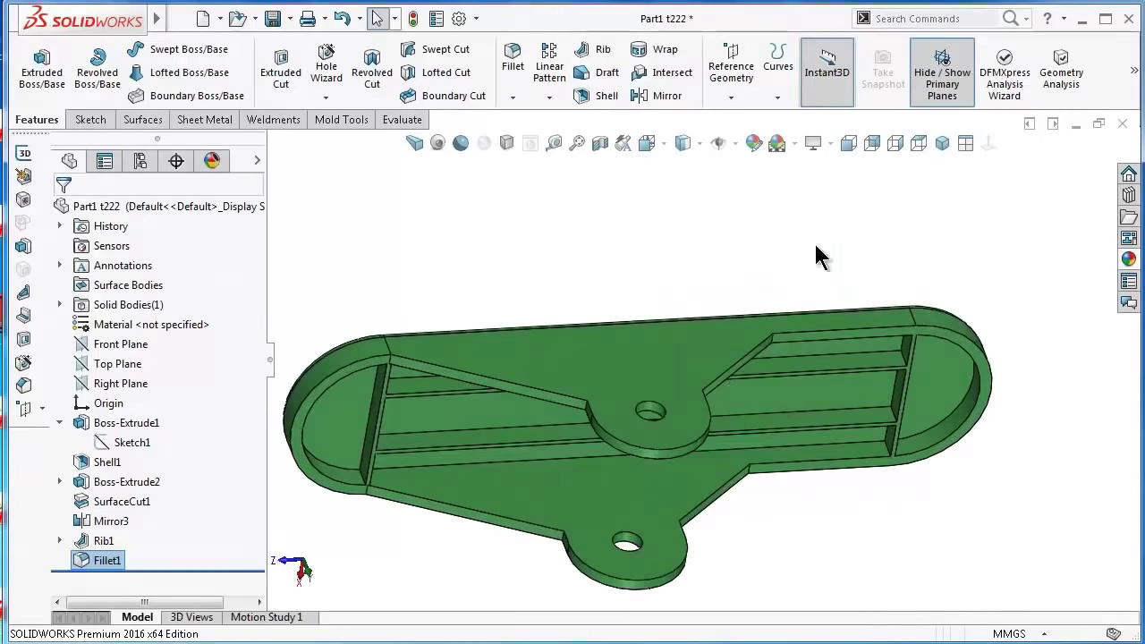
- Create Fillet2 at 0.1 mm on the tray's top wall edge and all wall and rib edges
left_click(508, 64)
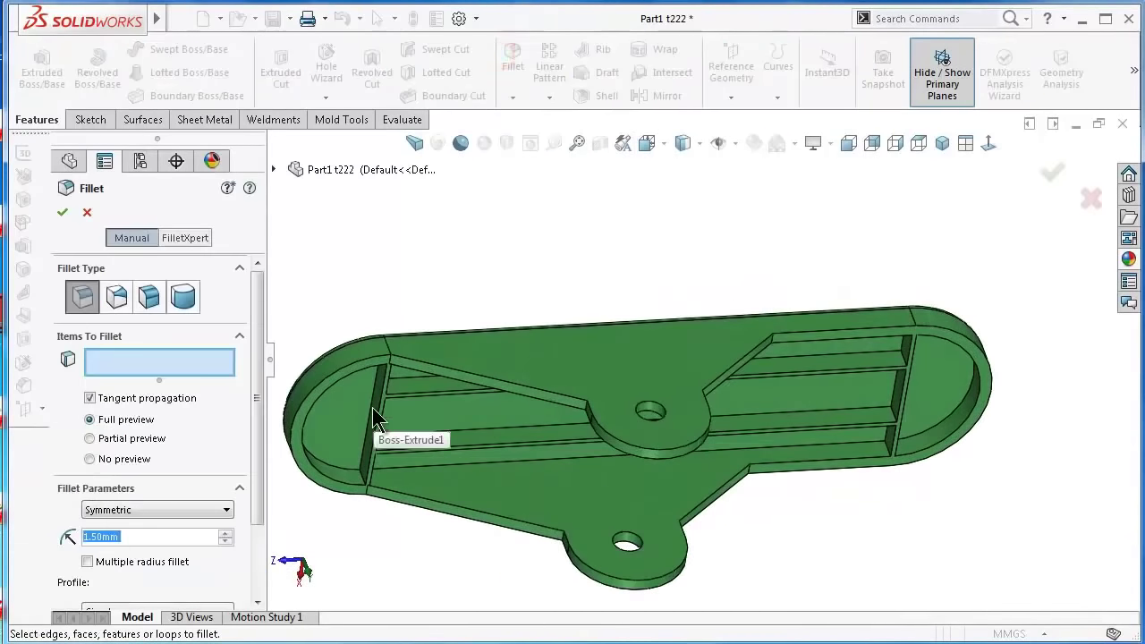
type("0.1")
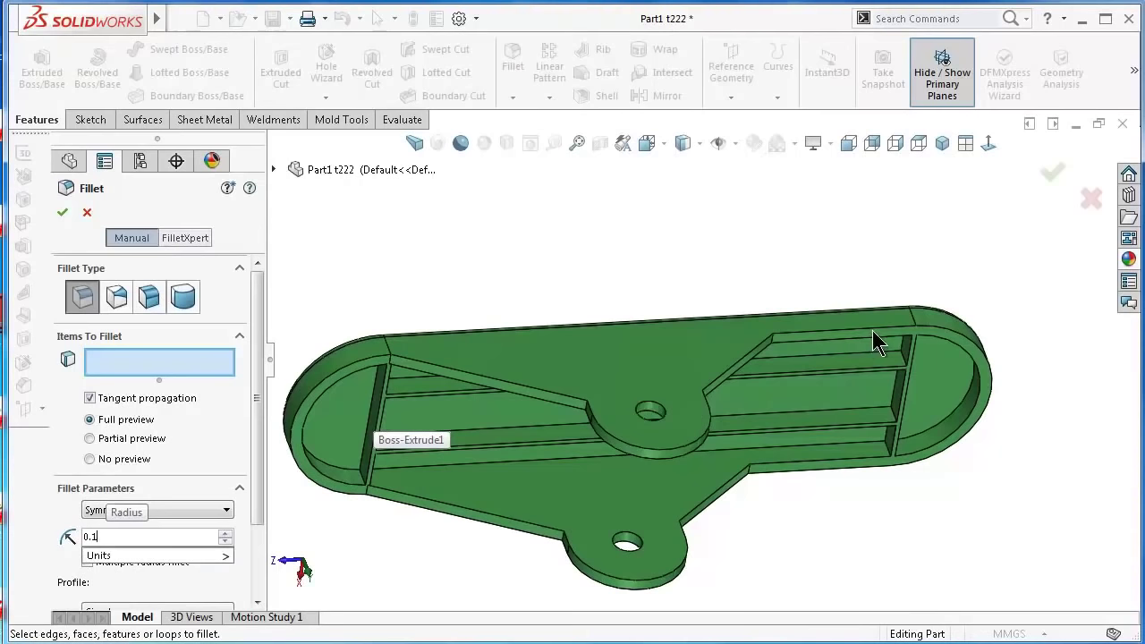
left_click(872, 330)
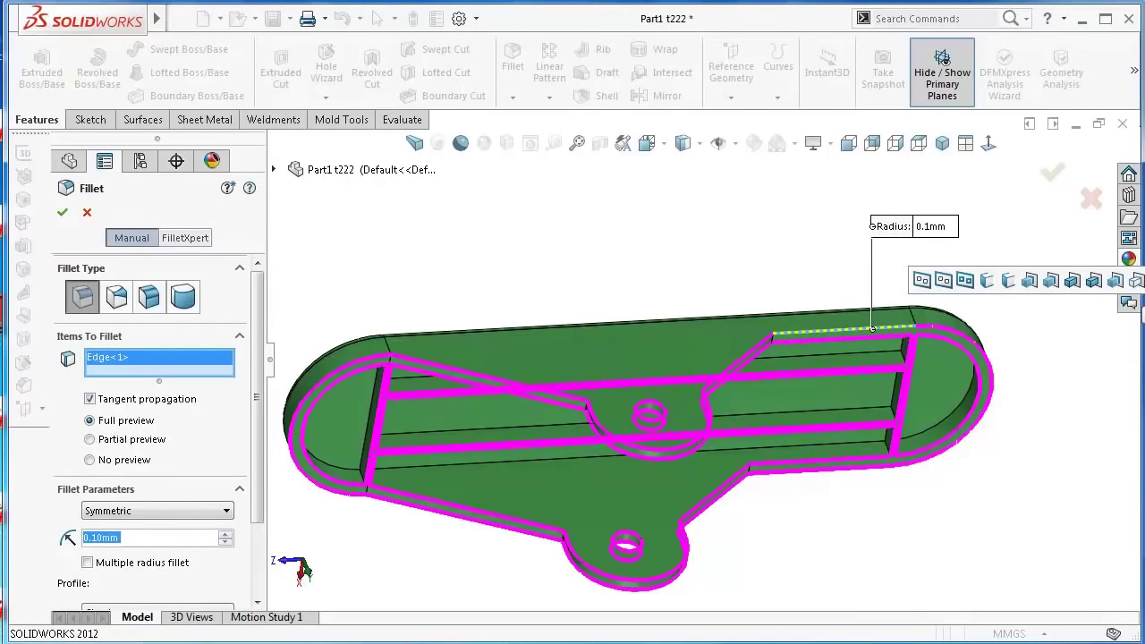
left_click(1094, 281)
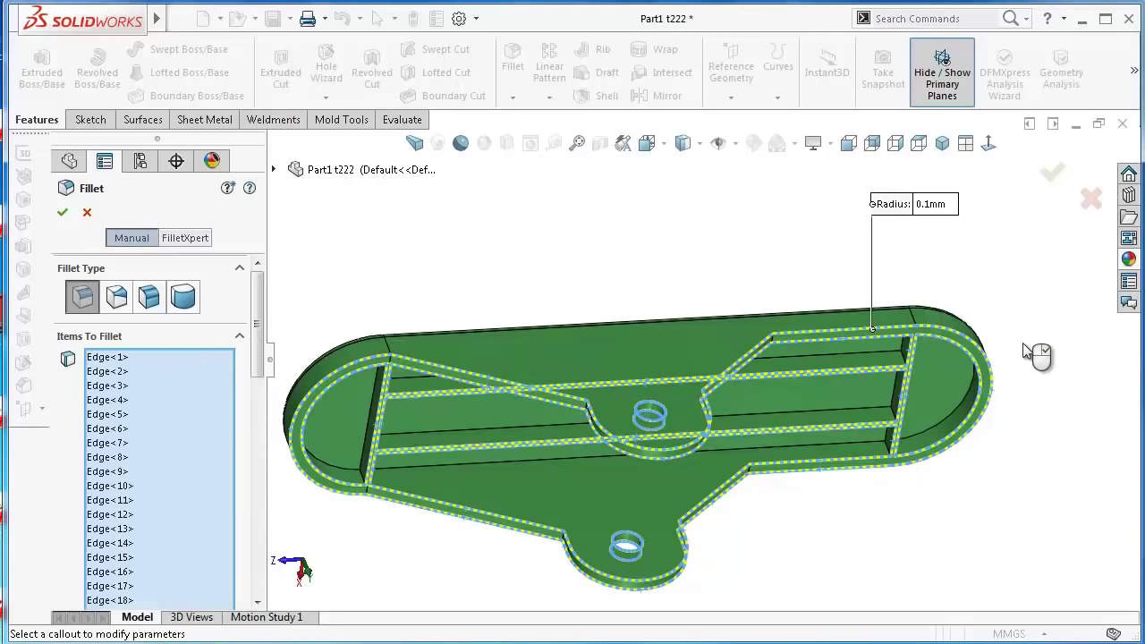
left_click(1051, 174)
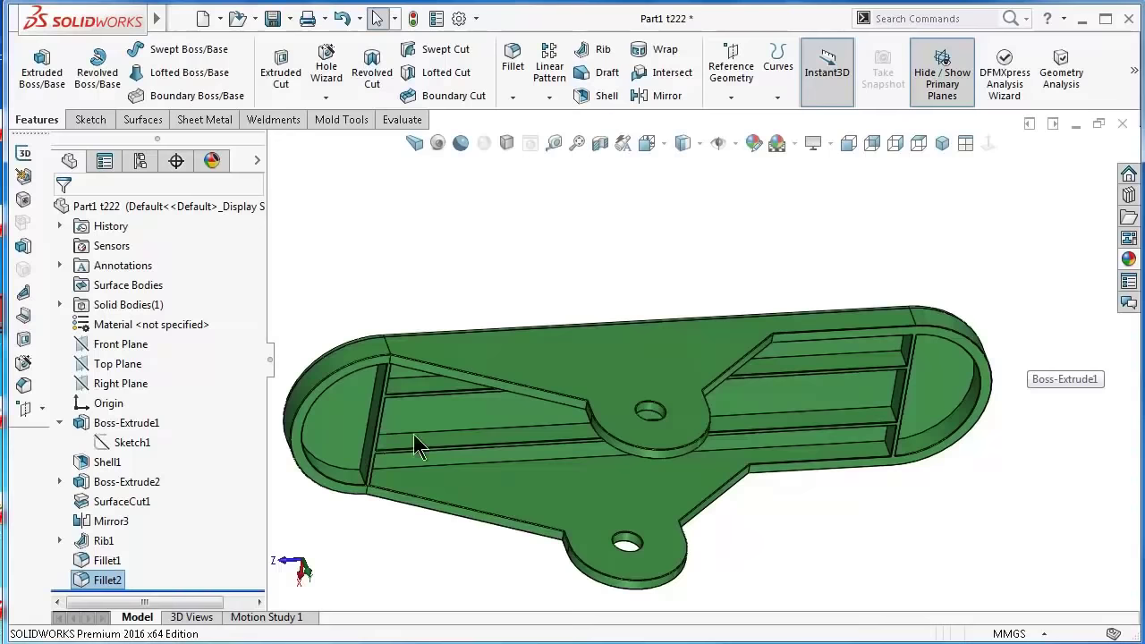
scroll(748, 501, "down", 2)
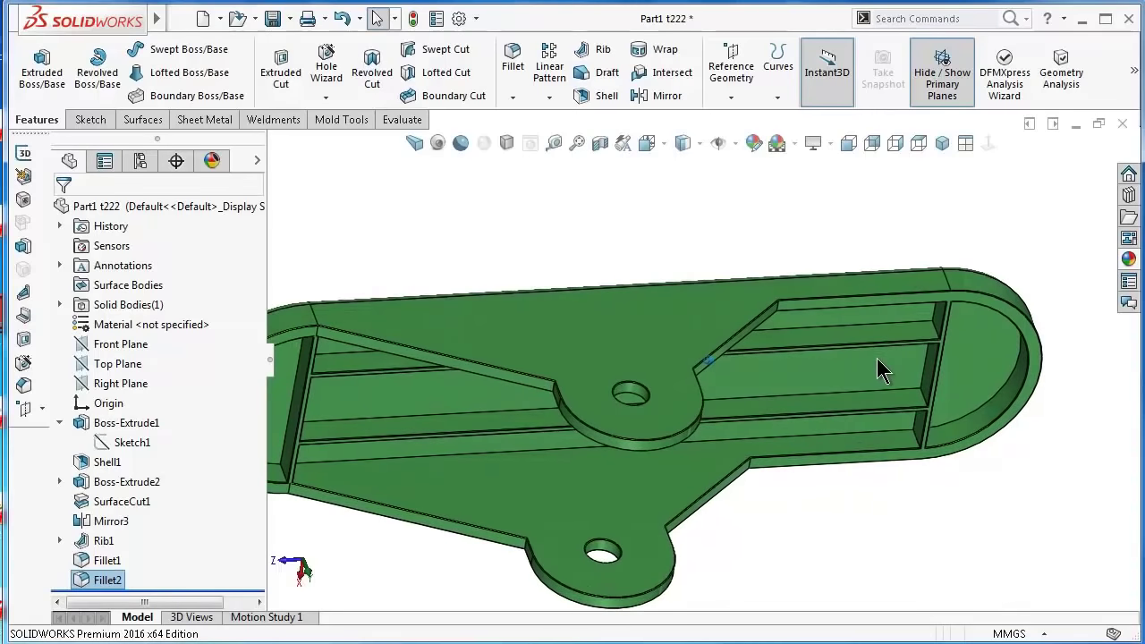
mouse_move(1010, 450)
middle_mouse_down()
mouse_move(999, 491)
mouse_move(926, 504)
mouse_move(734, 399)
middle_mouse_up()
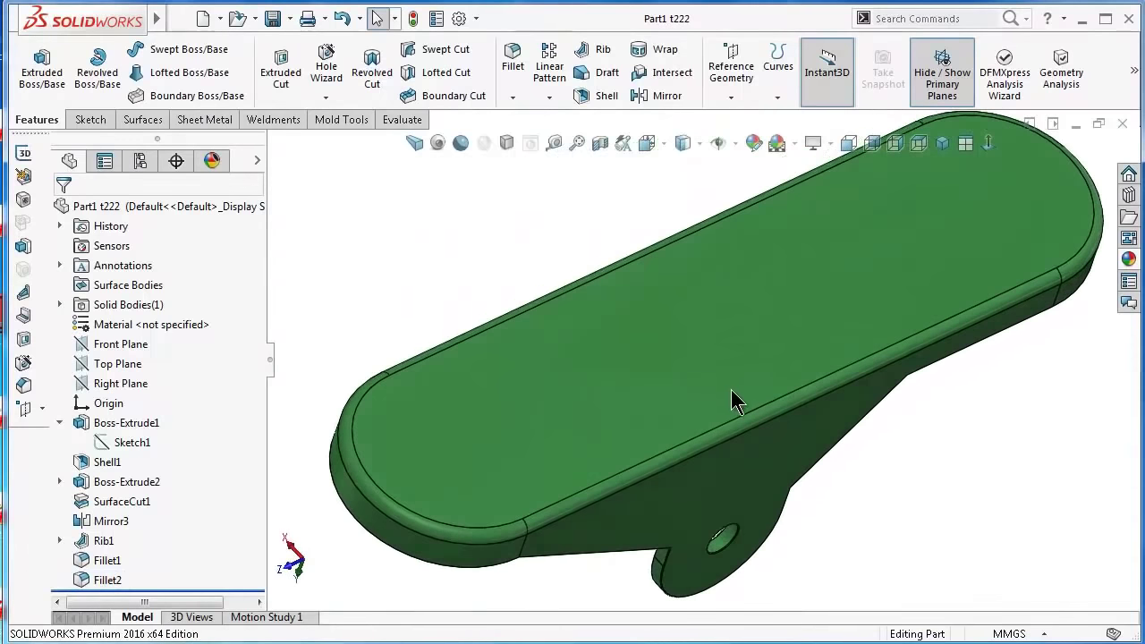
left_click(725, 358)
- Sketch a circle near the rounded end of the flat face, viewed head-on, and dimension it Ø20 mm
left_click(760, 309)
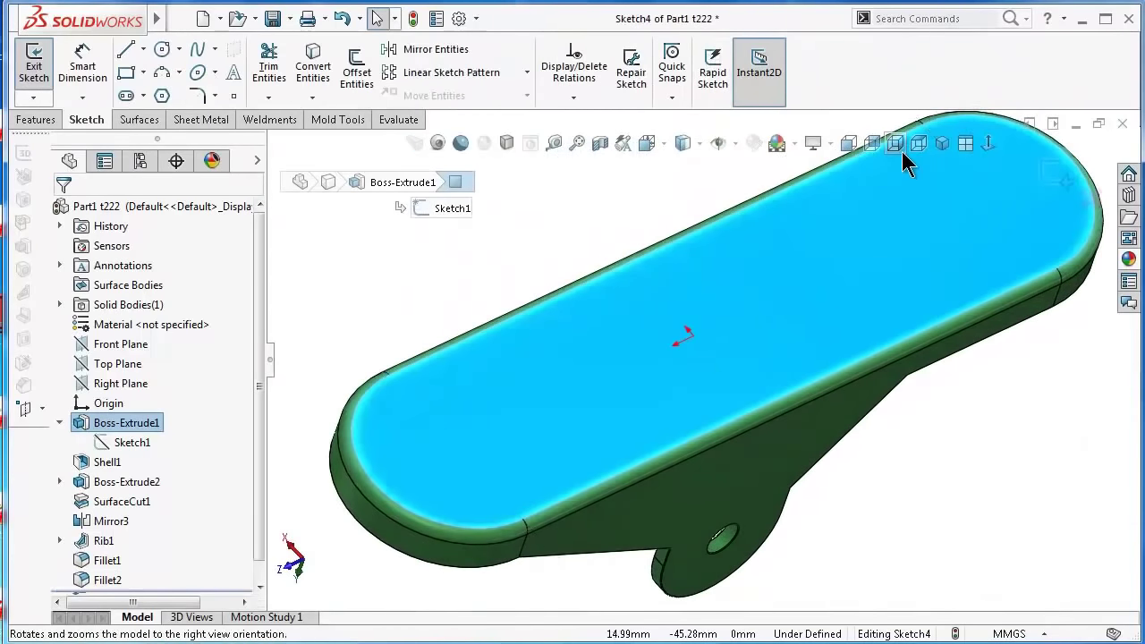
left_click(990, 144)
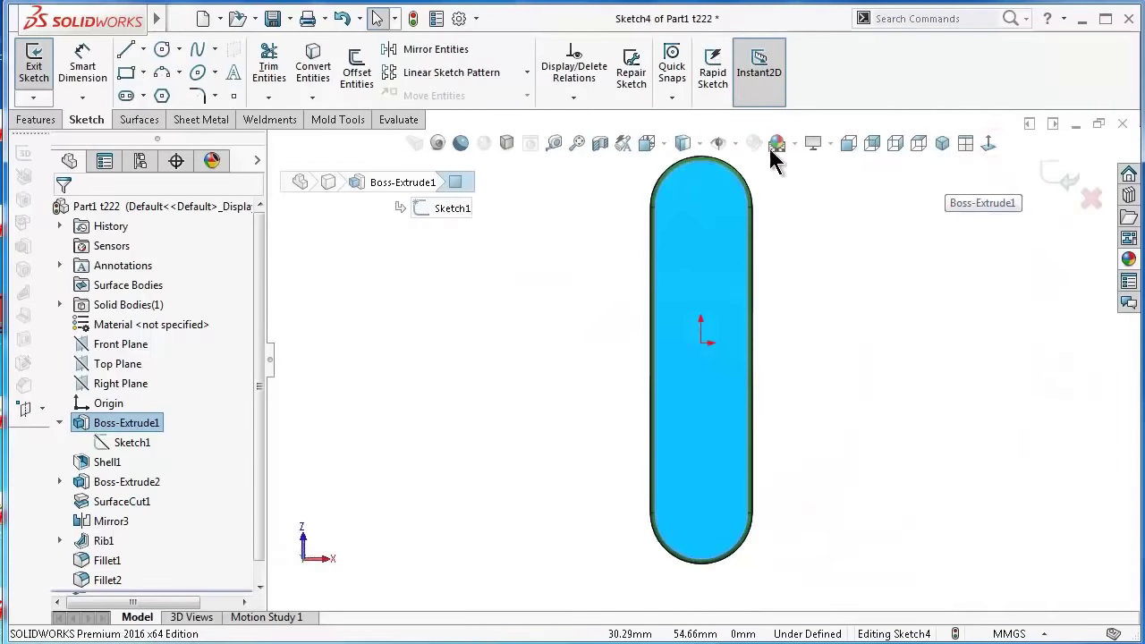
left_click(159, 48)
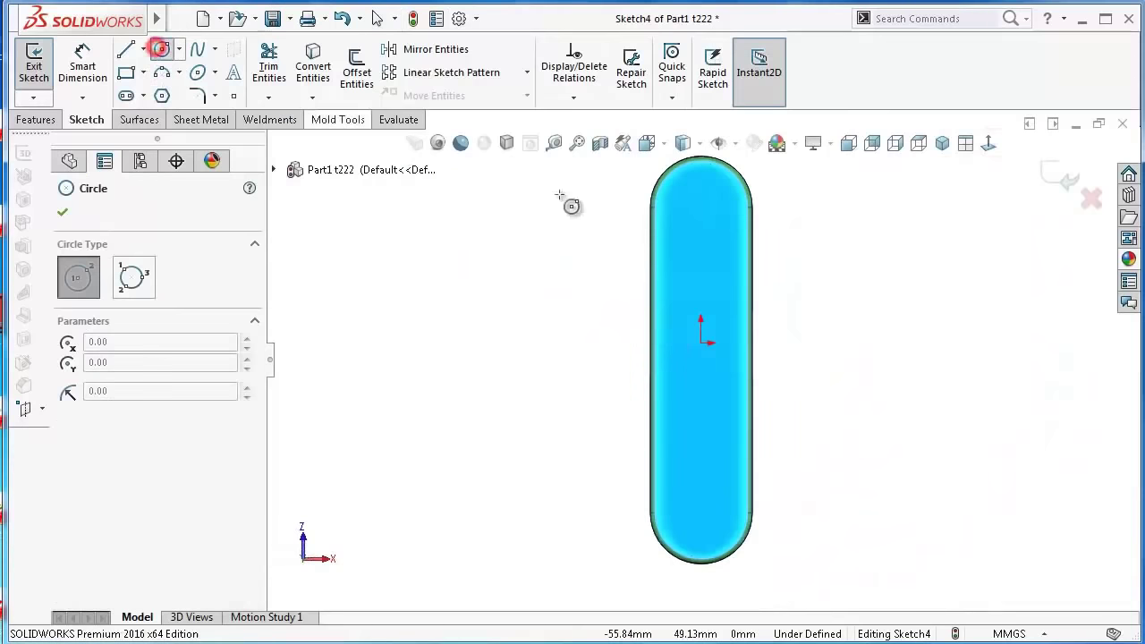
left_click(700, 201)
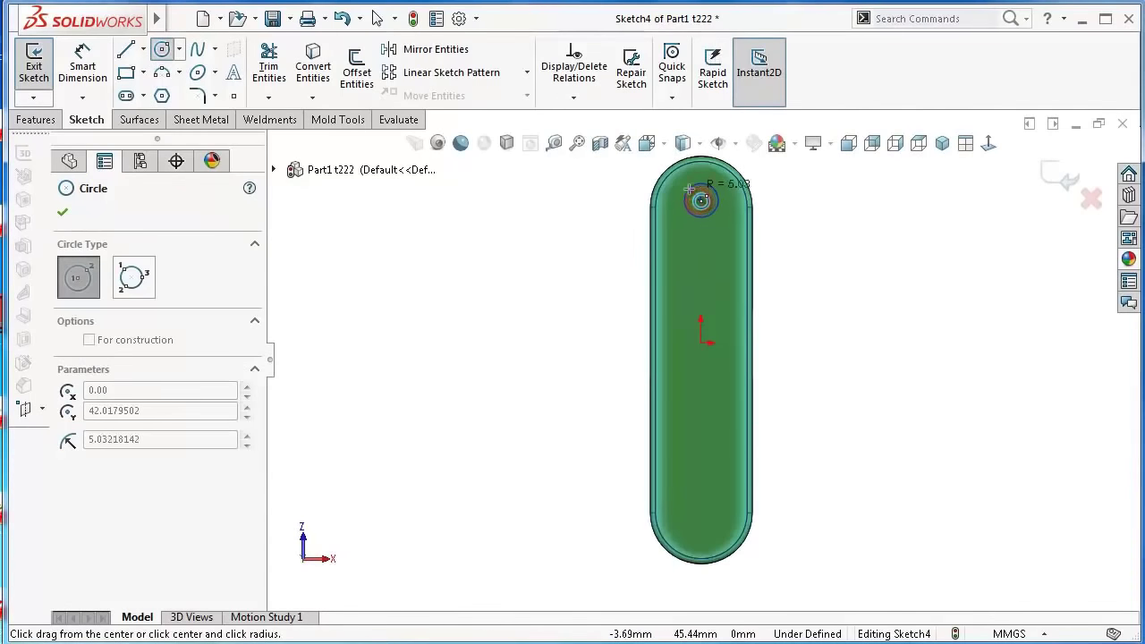
left_click(682, 181)
right_click_drag(823, 309, 825, 254)
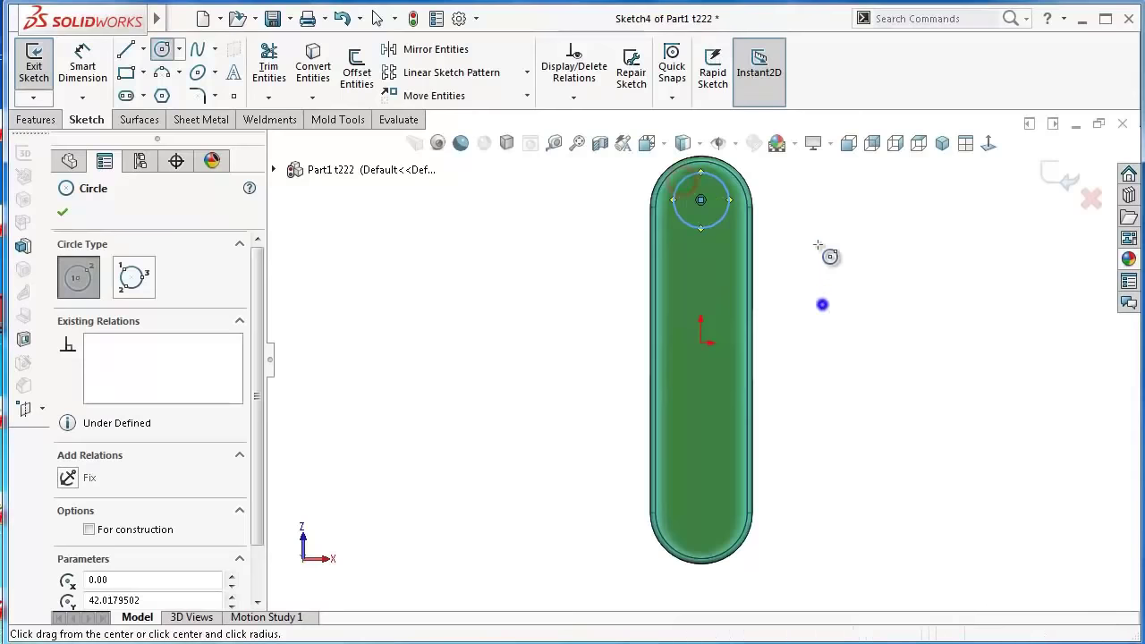
left_click(720, 219)
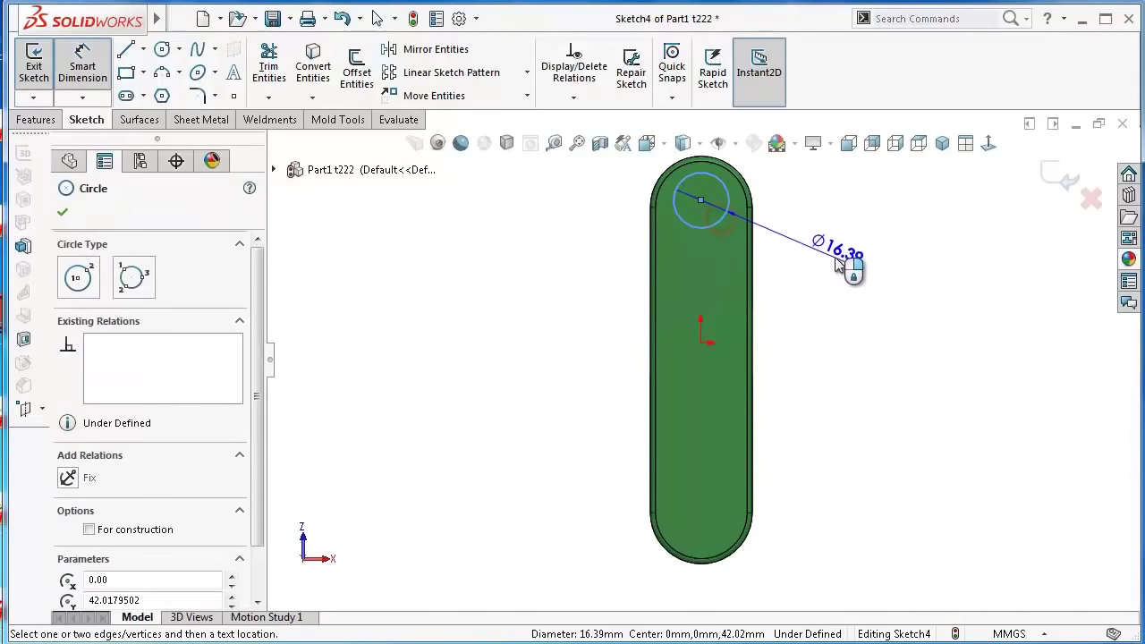
left_click(837, 259)
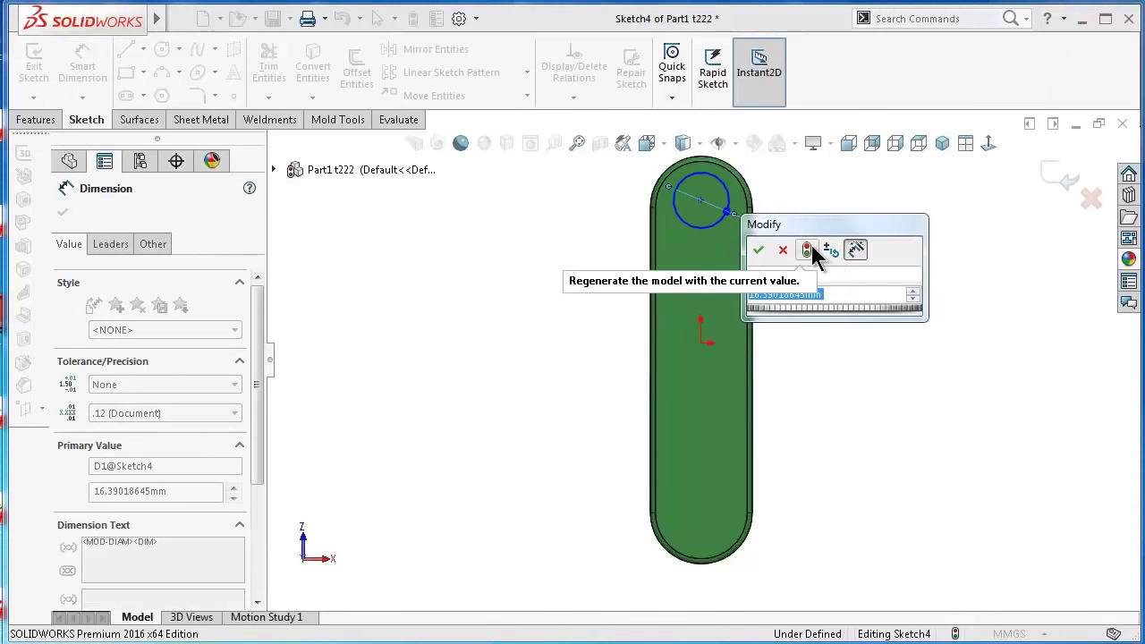
type("20")
key("Return")
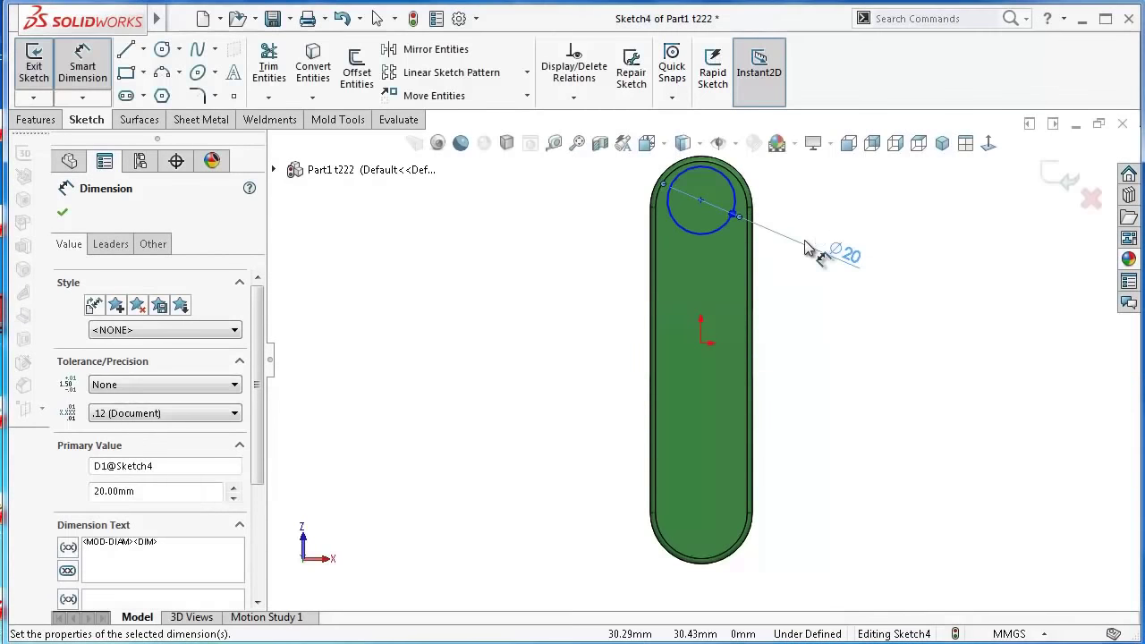
- Fully define the circle: centre vertical with the origin, and concentric with the rounded end's arc
scroll(766, 212, "down", 2)
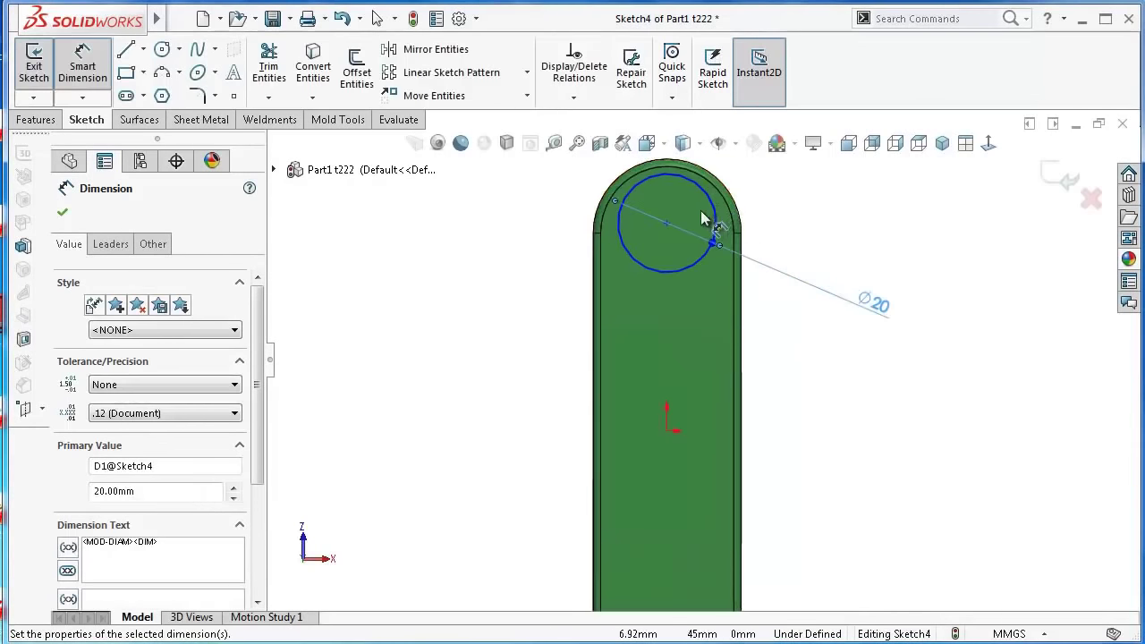
key("Escape")
key("Escape")
left_click(667, 223)
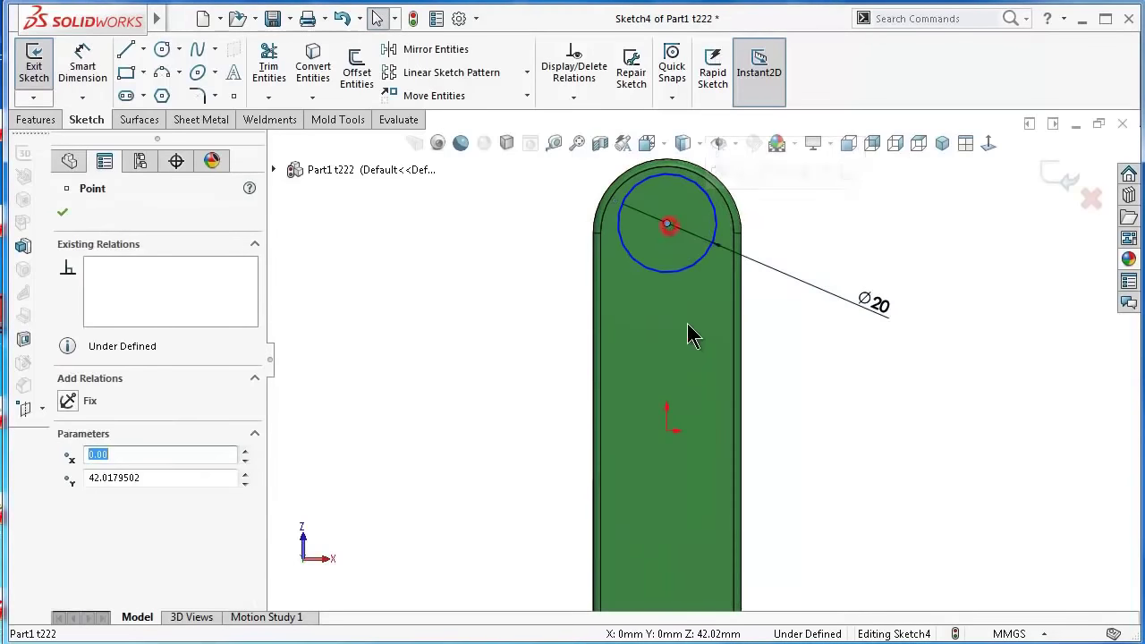
left_click(667, 433, "ctrl")
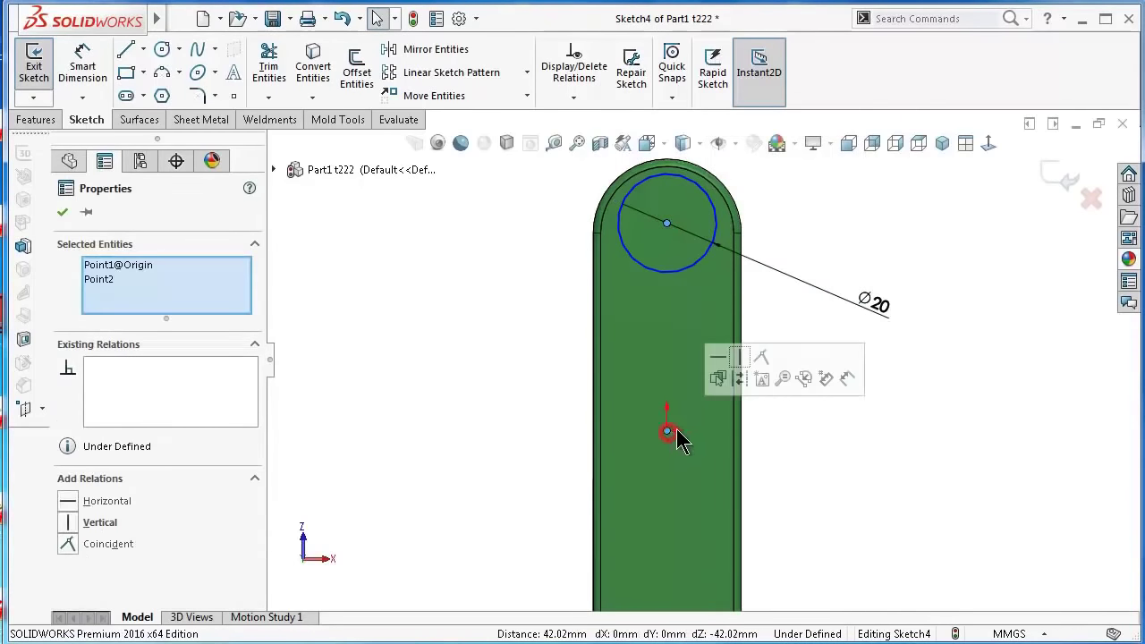
left_click(742, 356)
left_click(865, 463)
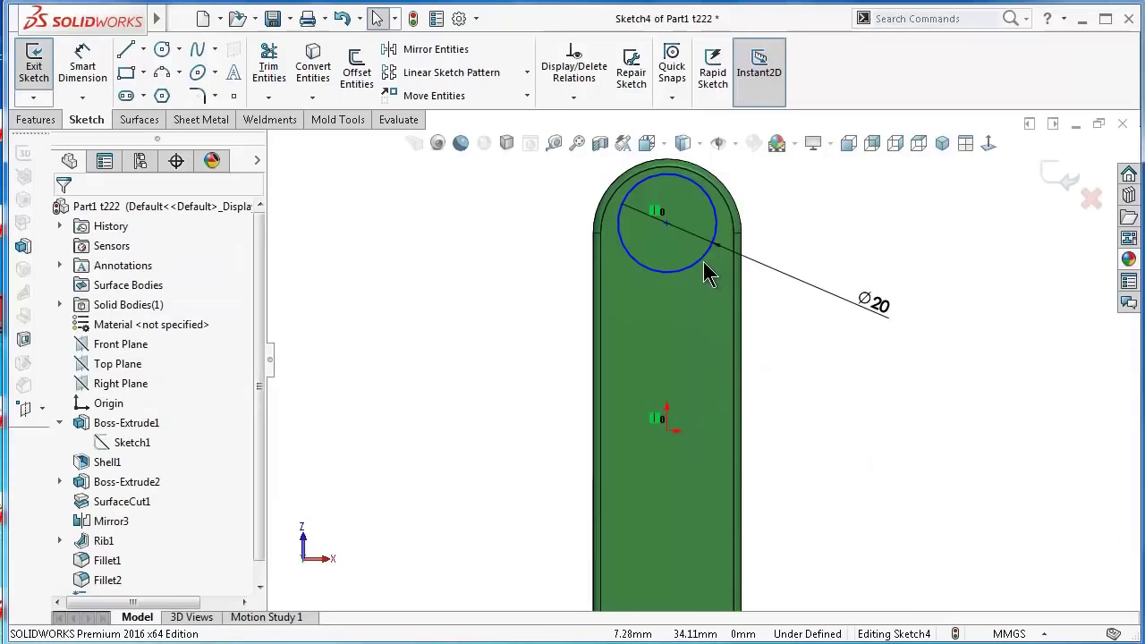
left_click(707, 273)
scroll(732, 223, "down", 1)
left_click(732, 235, "ctrl")
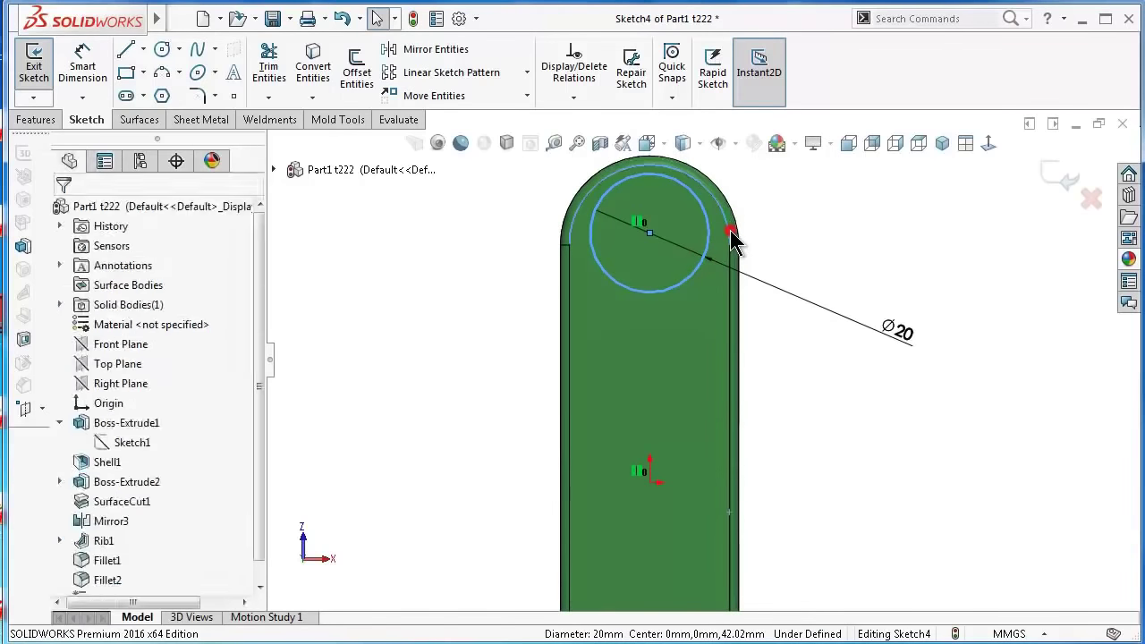
left_click(827, 155)
left_click(908, 286)
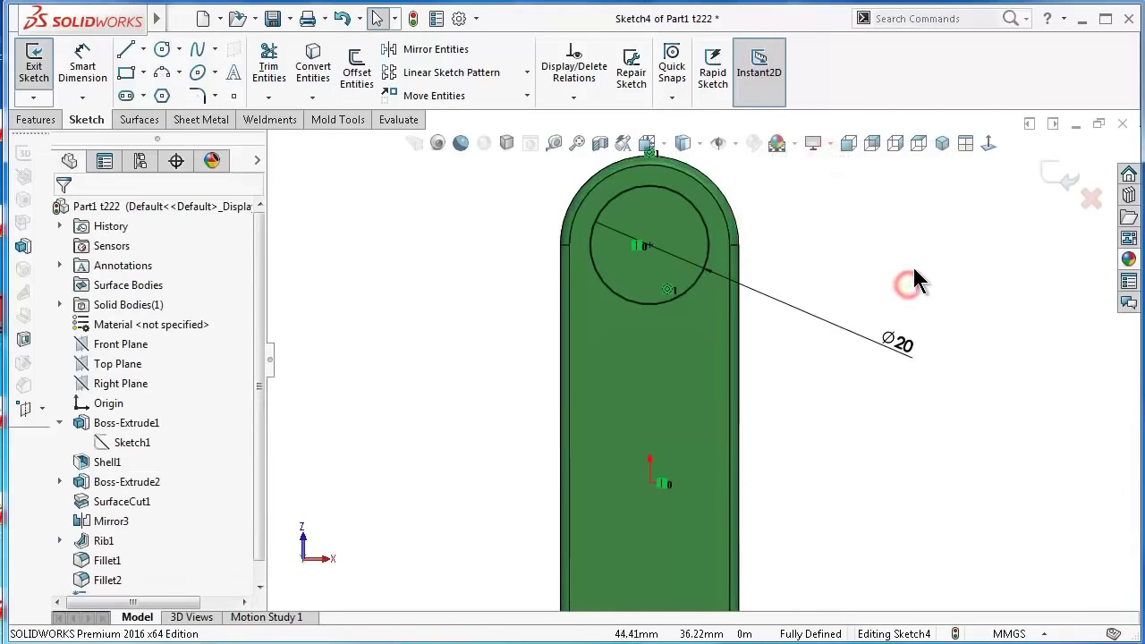
left_click(36, 119)
- Project the Ø20 circle onto the tray's flat face as a Split Line
left_click(731, 96)
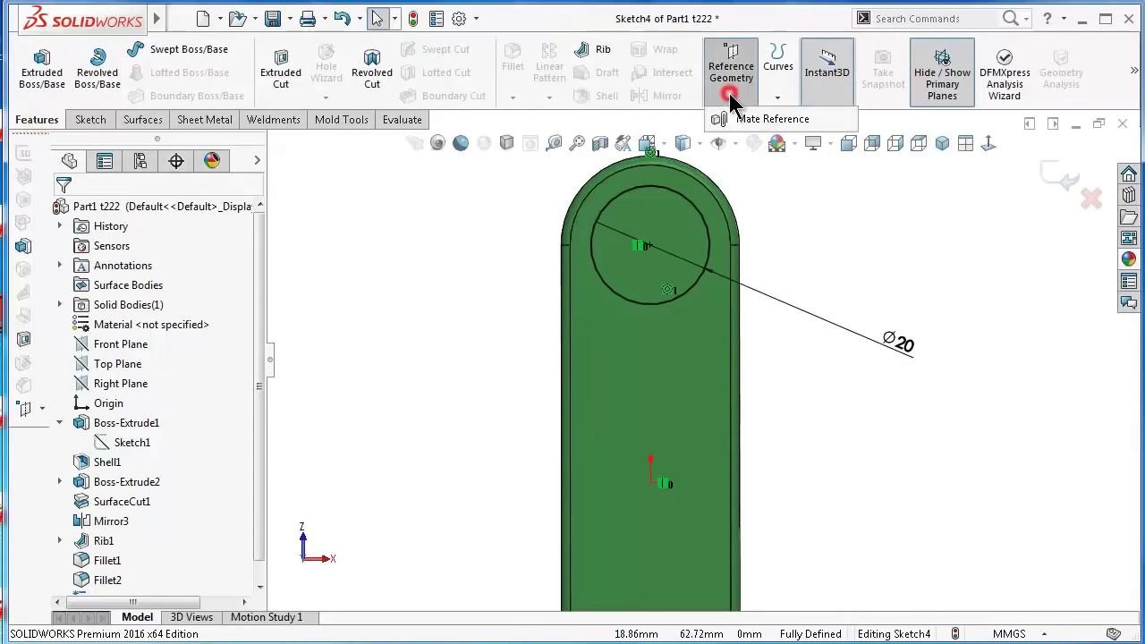
left_click(874, 243)
left_click(731, 97)
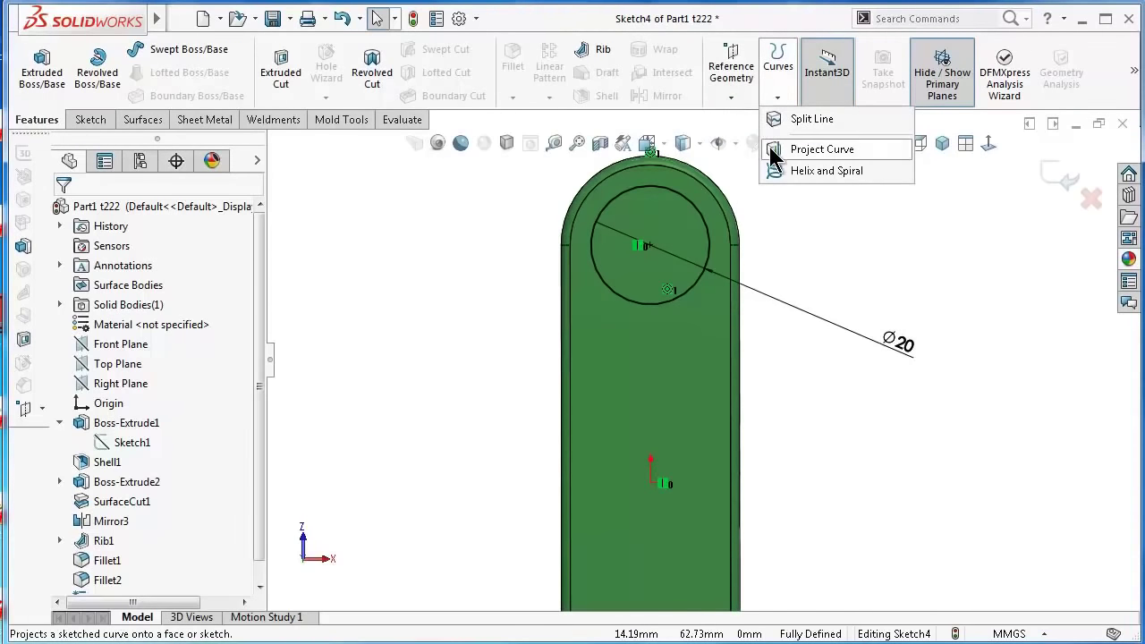
left_click(788, 118)
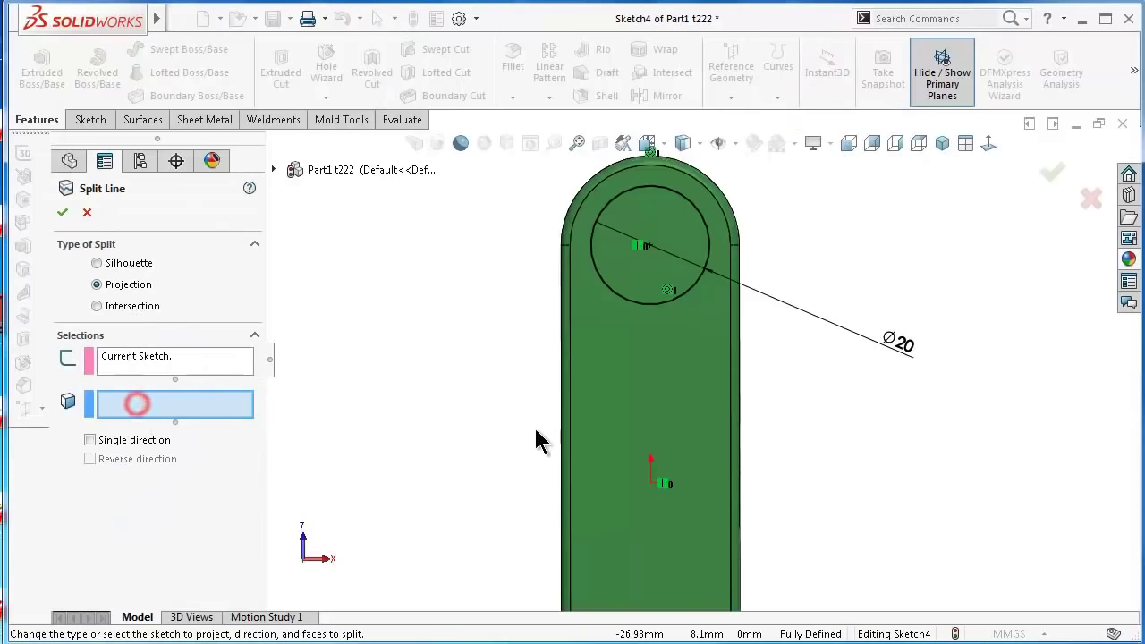
left_click(654, 417)
left_click(1055, 175)
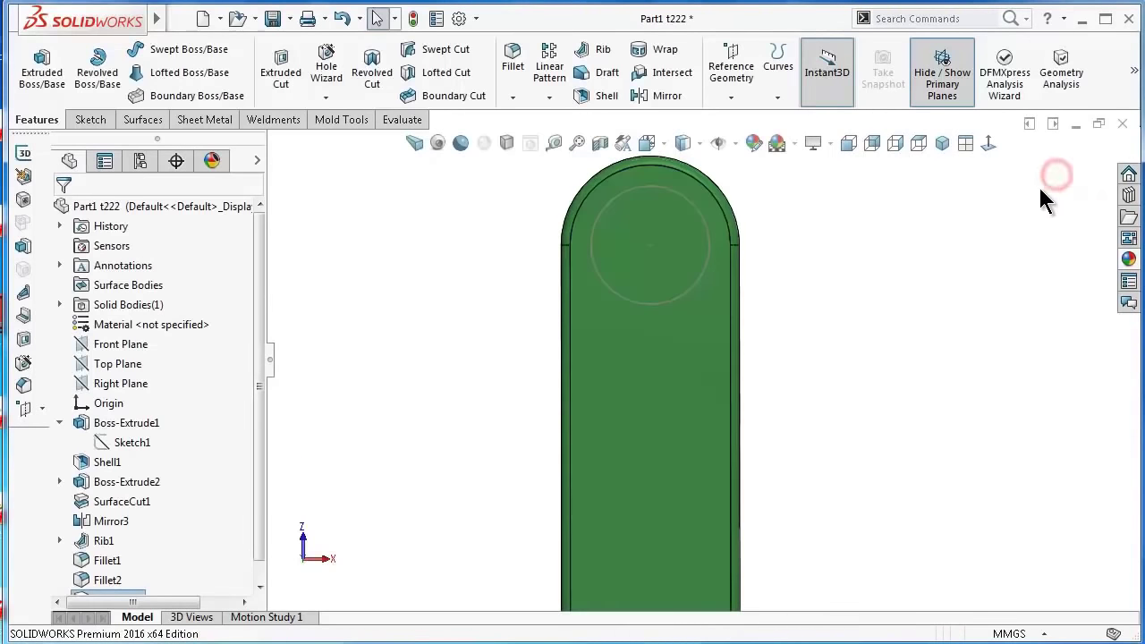
middle_click_drag(1012, 189, 983, 253)
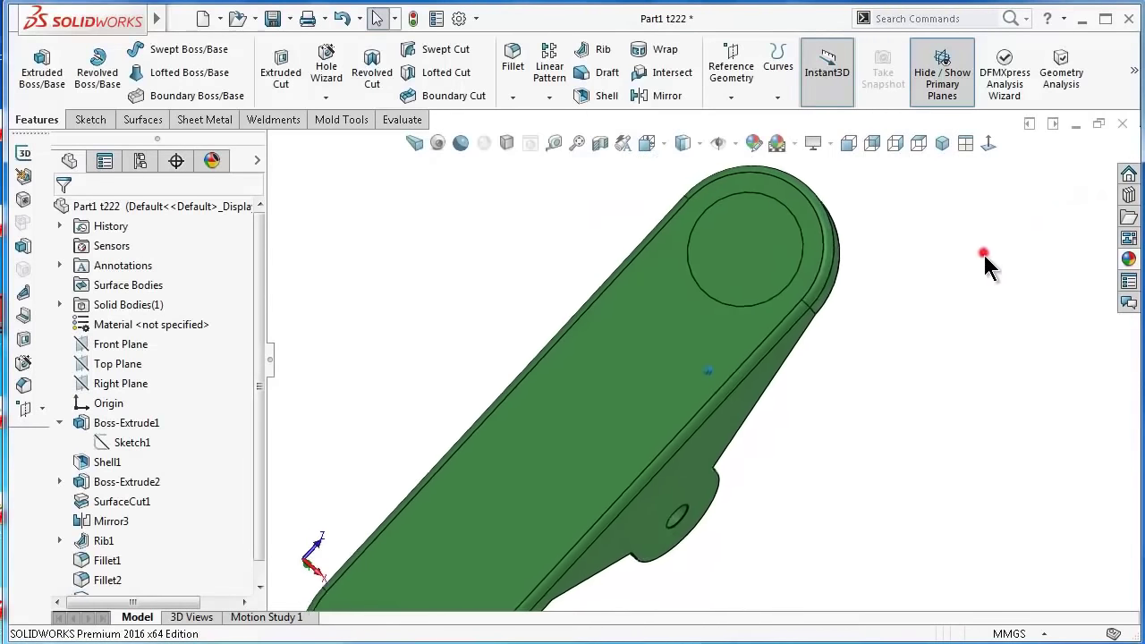
- Dome the circular split face 1.5 mm in reversed direction, forming a shallow inward dish
left_click(906, 18)
type("d")
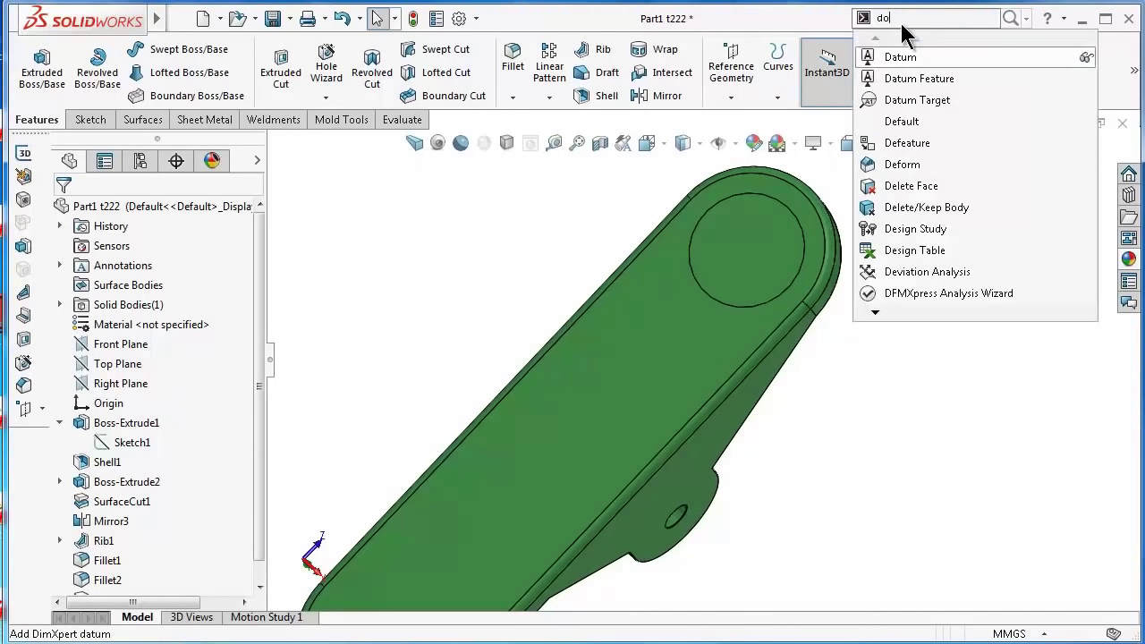
type("om")
left_click(888, 45)
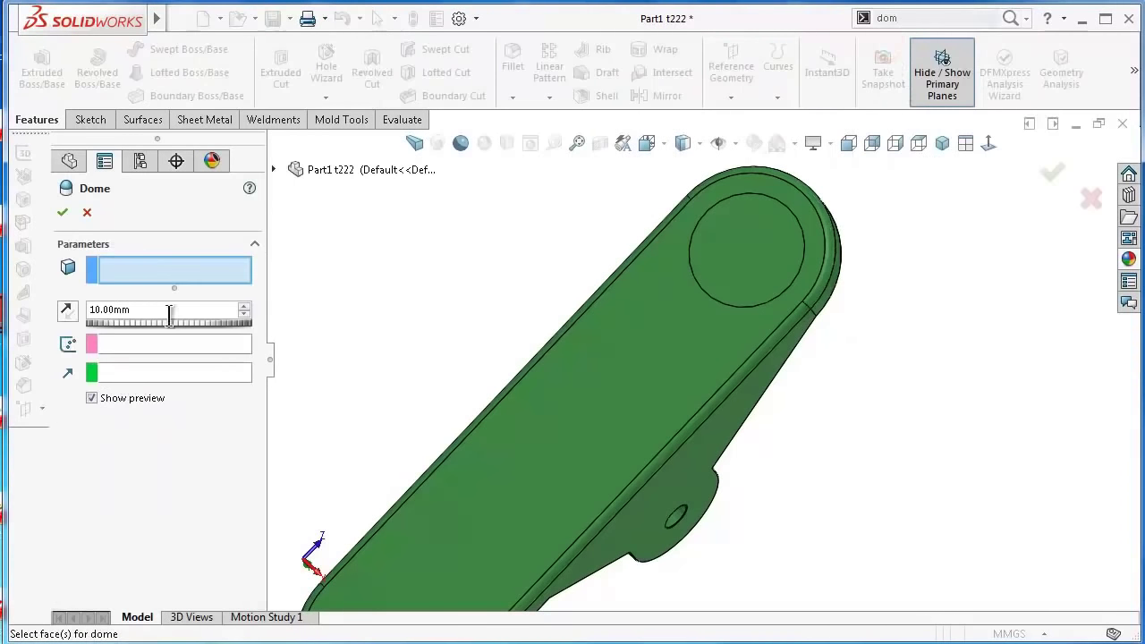
type("1")
left_click(752, 254)
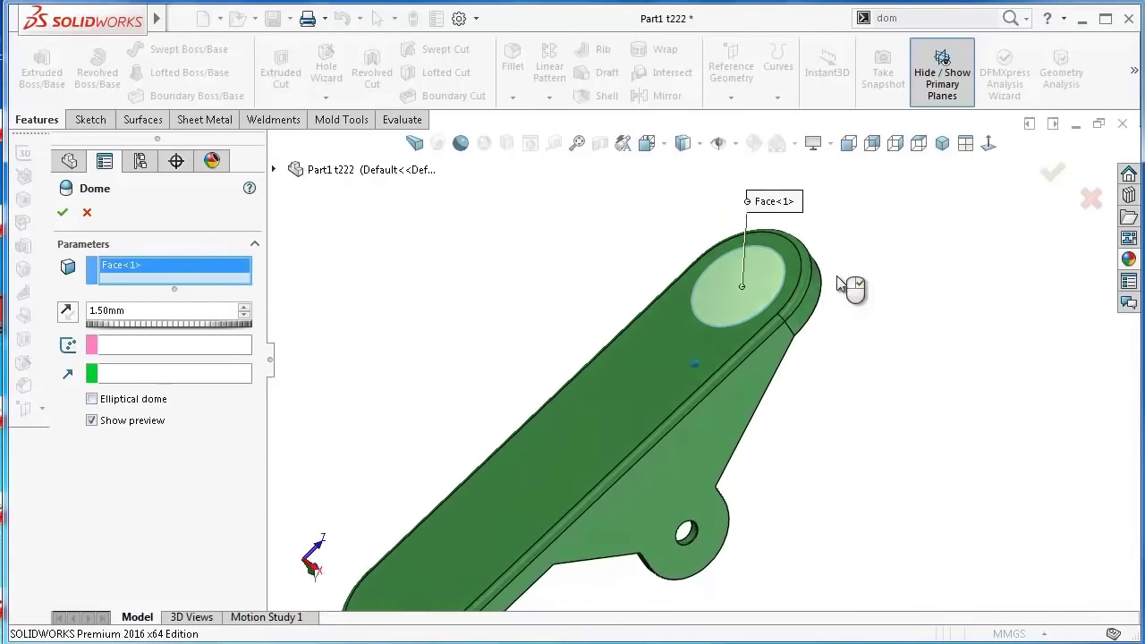
middle_click_drag(846, 288, 844, 296)
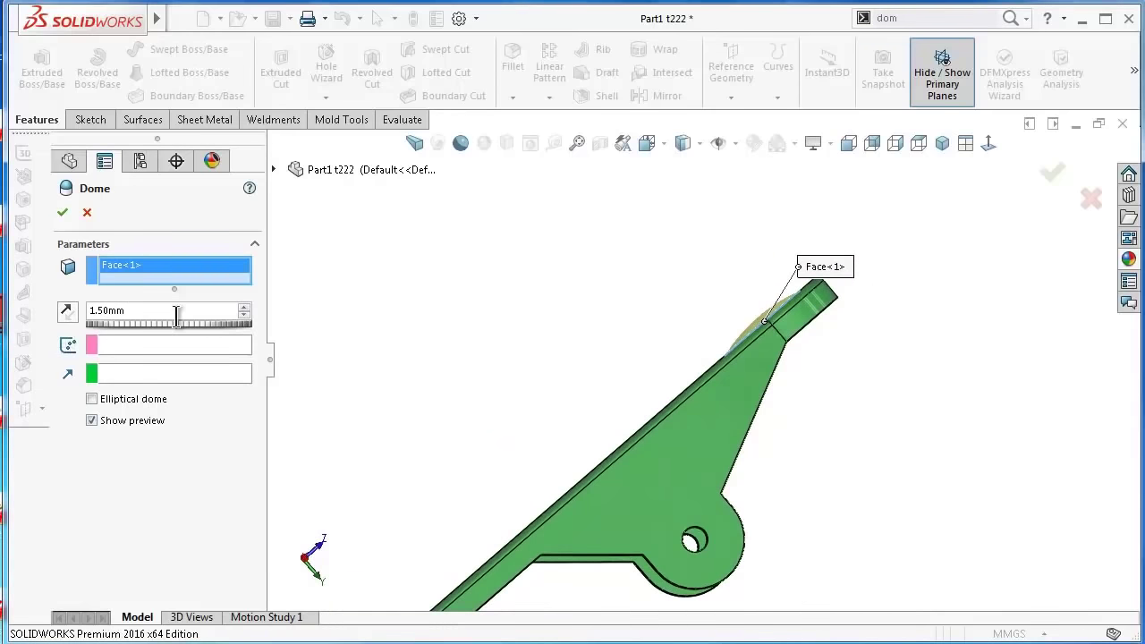
left_click(66, 310)
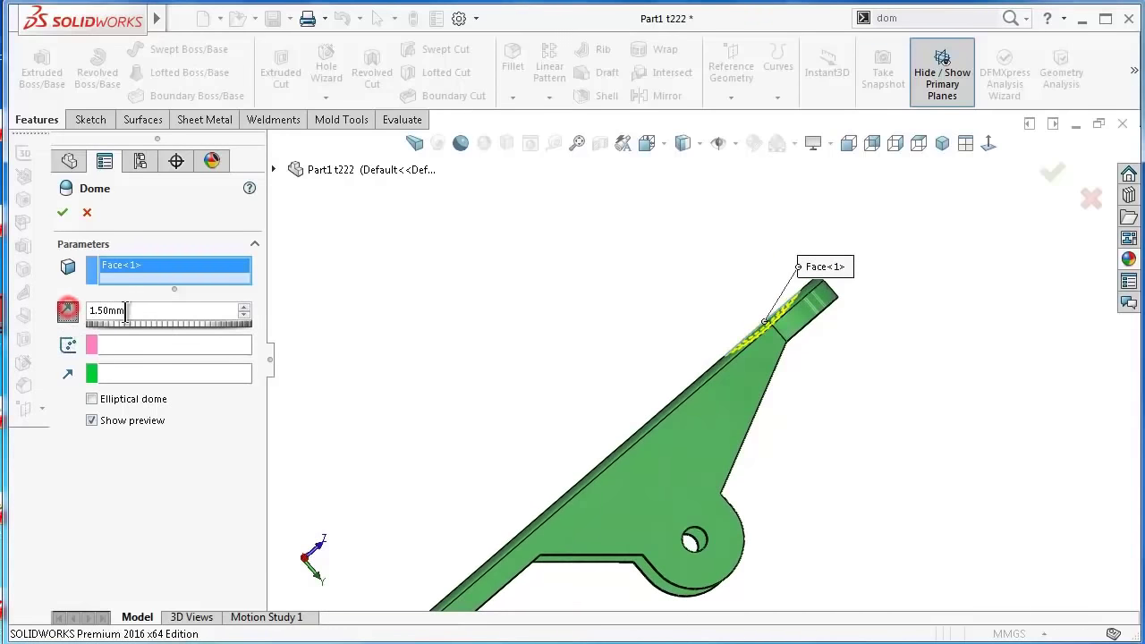
left_click(1054, 172)
mouse_move(905, 307)
middle_mouse_down()
mouse_move(786, 222)
mouse_move(746, 307)
mouse_move(772, 328)
mouse_move(781, 307)
mouse_move(629, 140)
middle_mouse_up()
- Add a 1 mm fillet to the circular edge around the dome, then switch to Isometric view
left_click(513, 55)
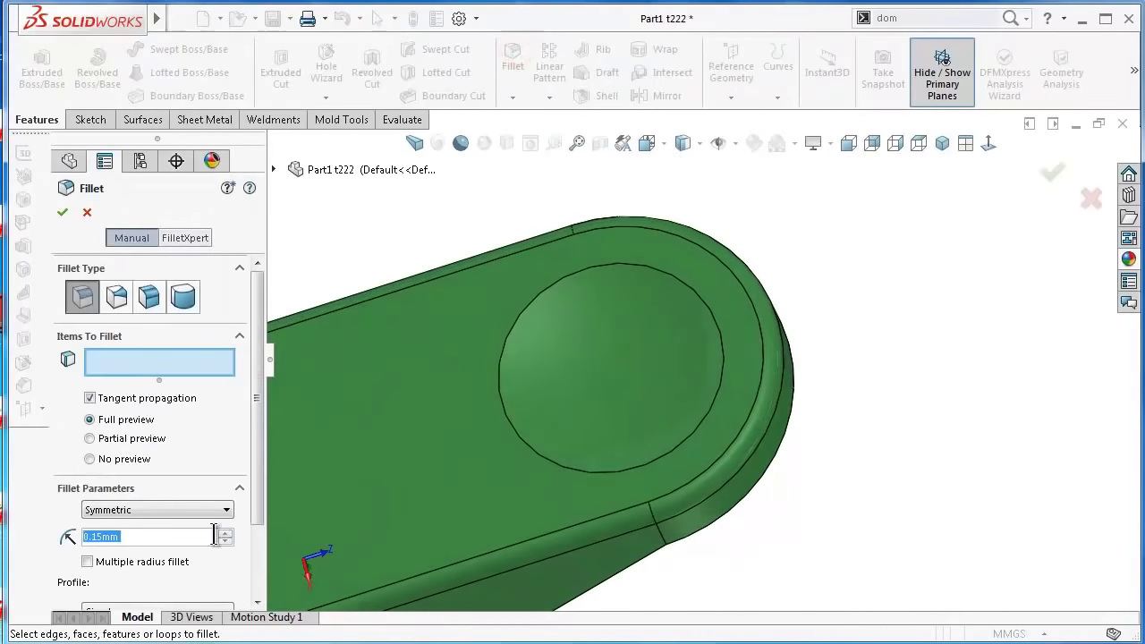
type("1")
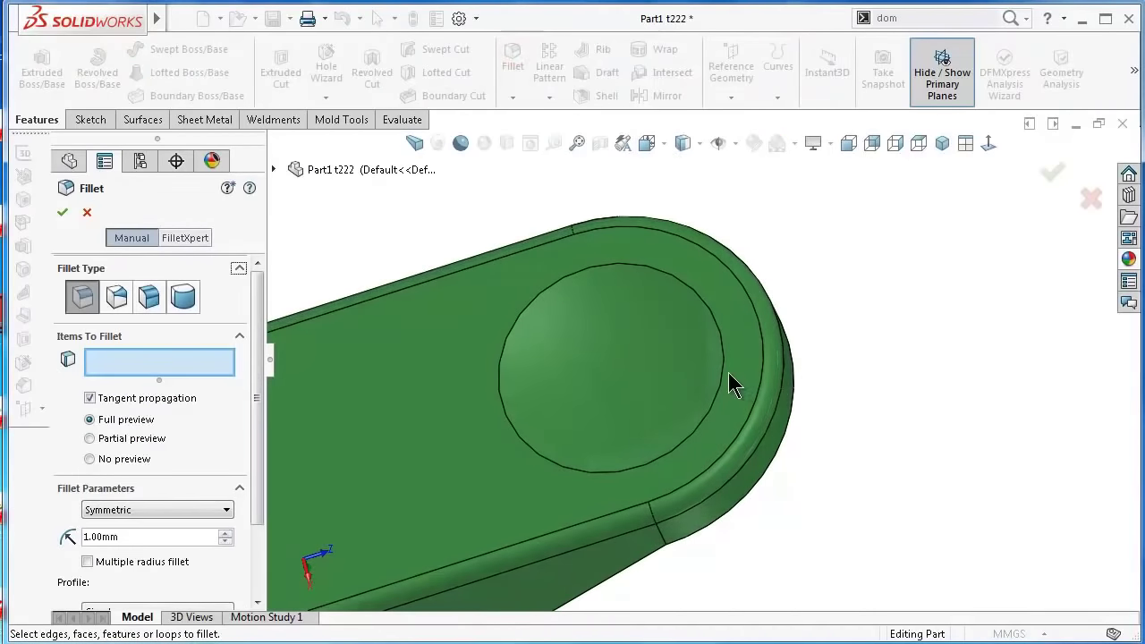
left_click(724, 372)
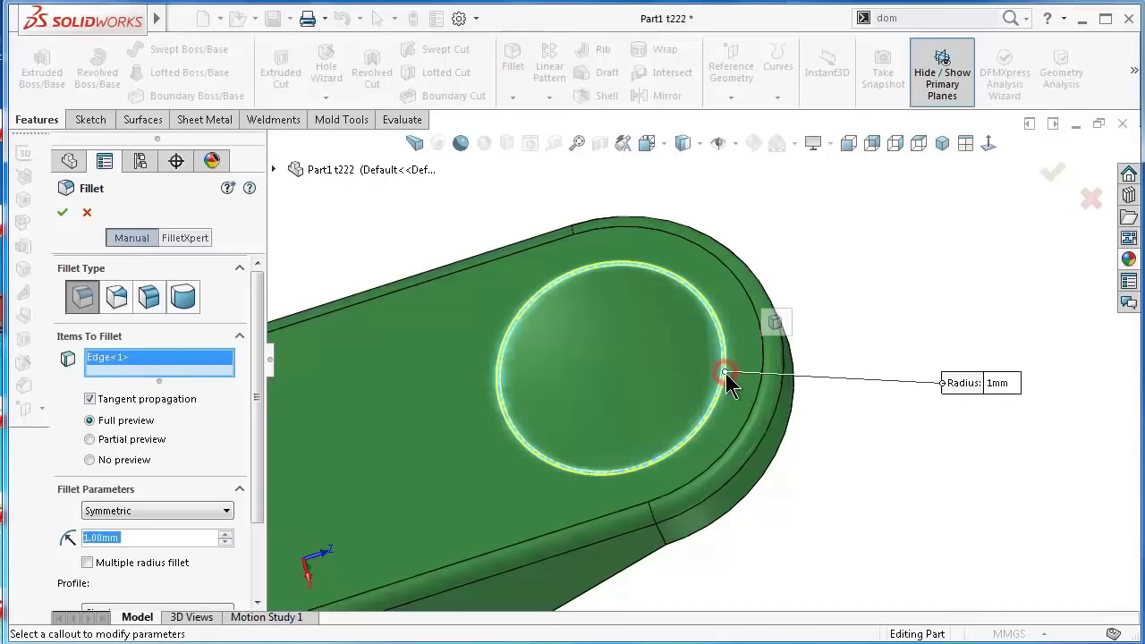
left_click(1053, 173)
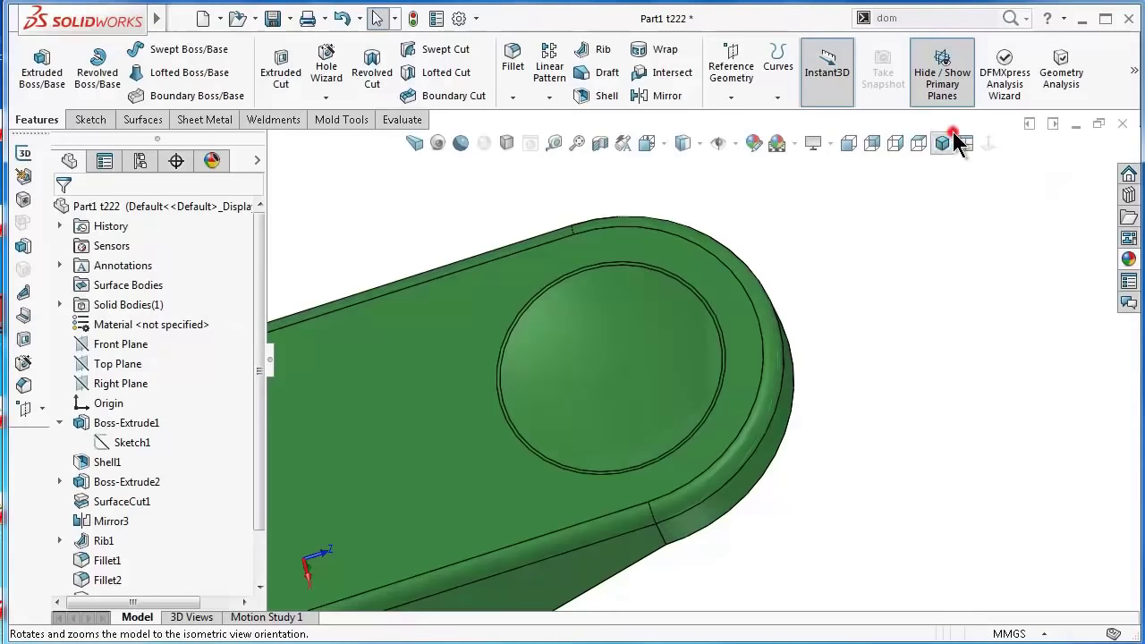
left_click(943, 143)
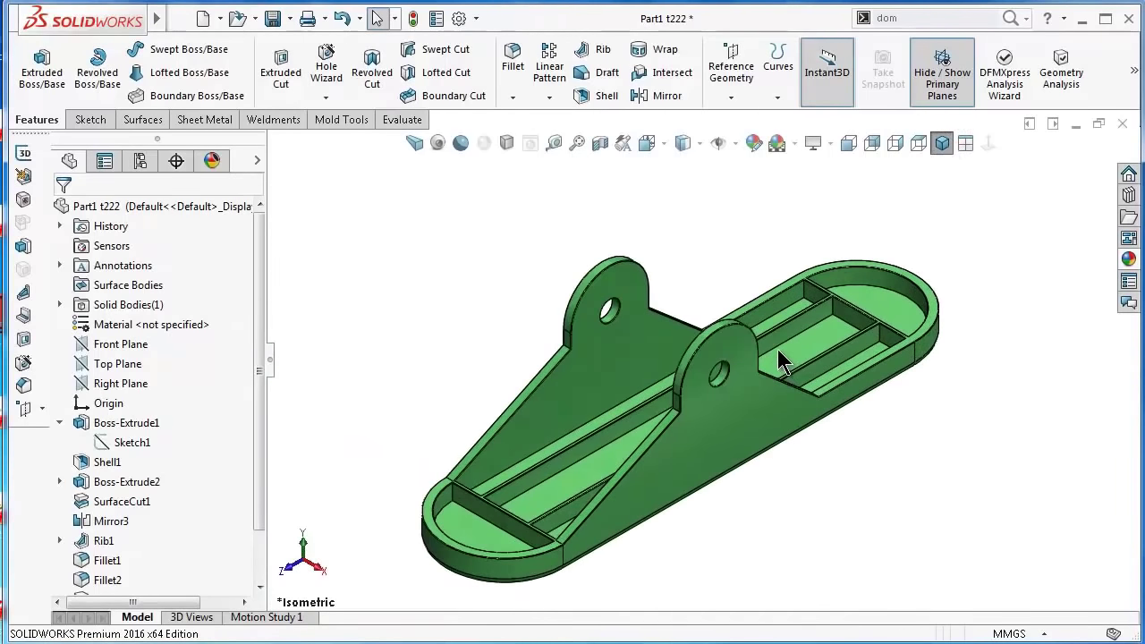
- Turn on Perspective and hide the FeatureManager tree with F9 for a full-screen shaded view
left_click(414, 141)
key("F9")
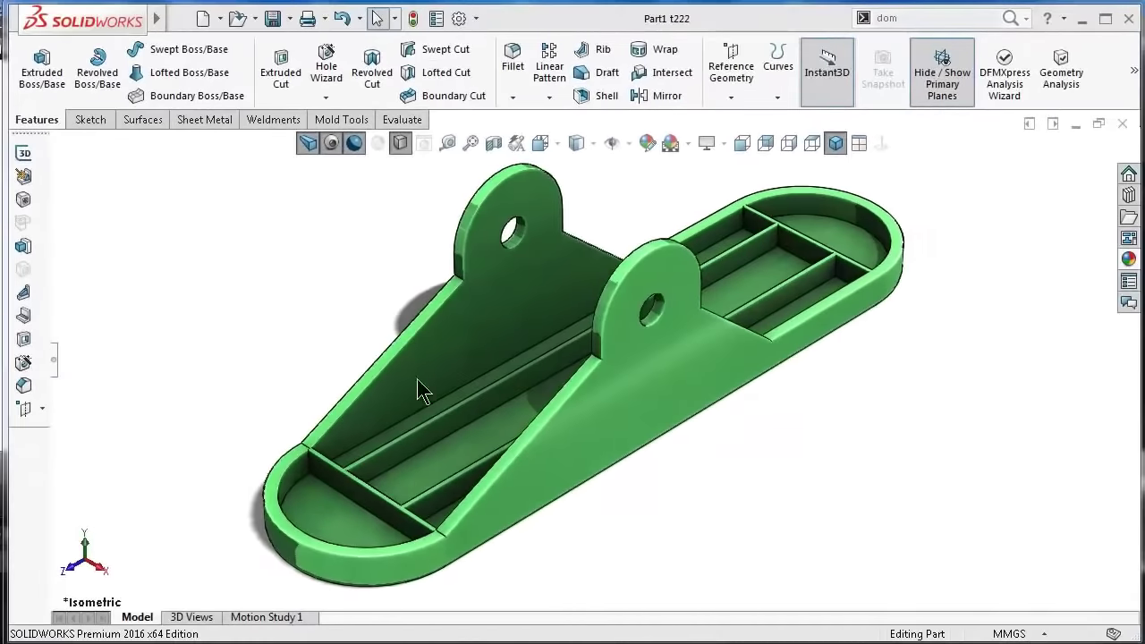
left_click(289, 18)
- Save the part as a copy named 'Part2 t222'
left_click(298, 69)
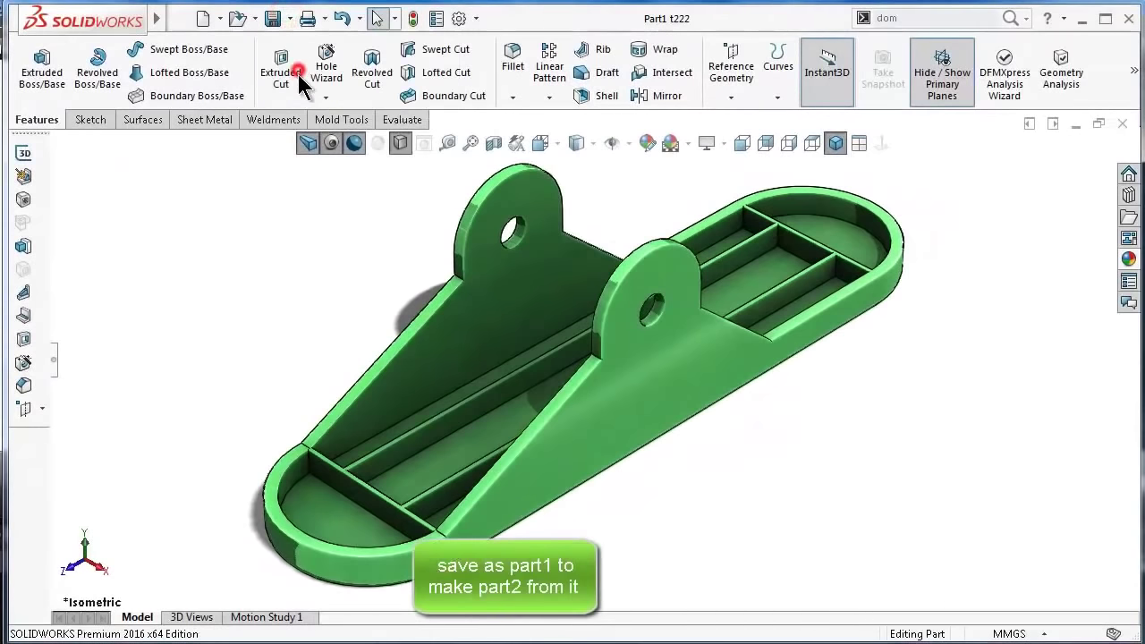
left_click(426, 404)
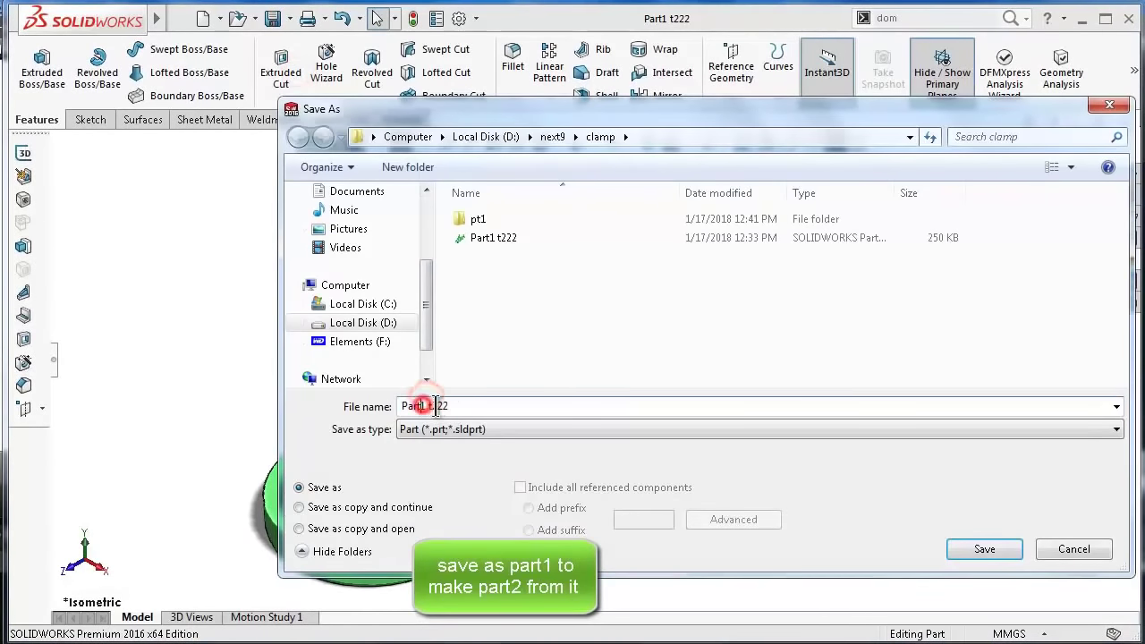
left_click(432, 400)
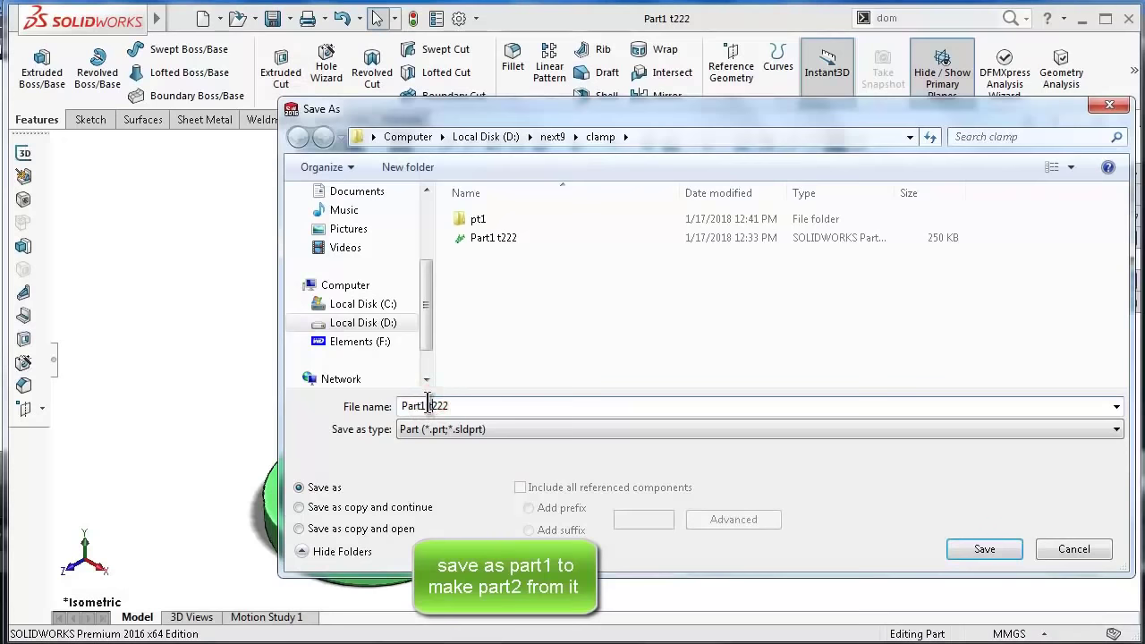
key("BackSpace")
type("2")
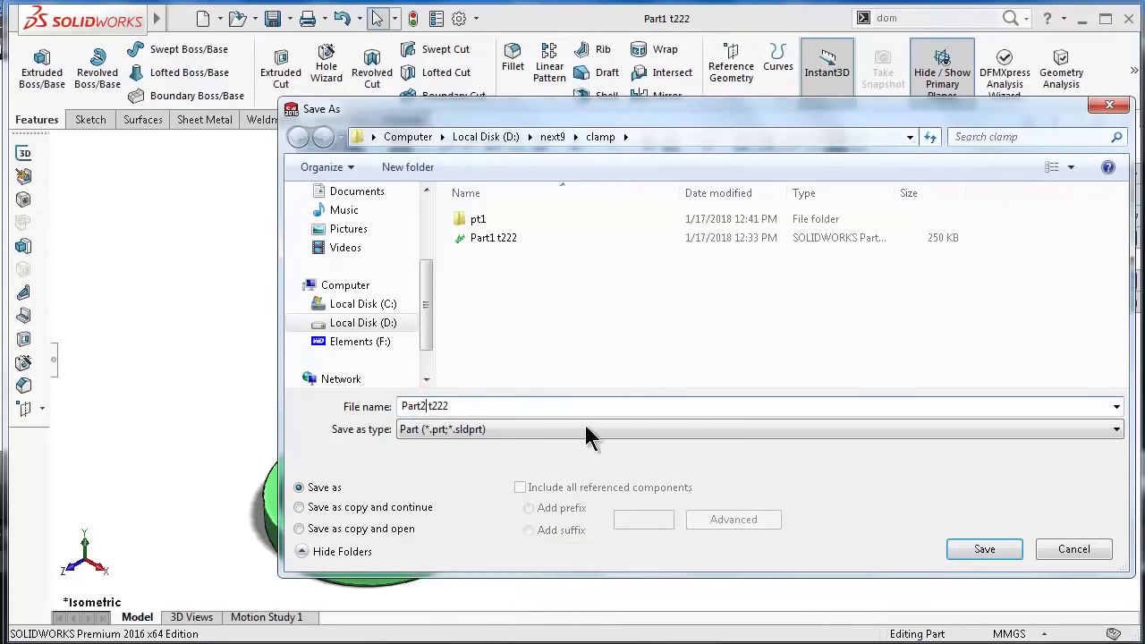
left_click(987, 552)
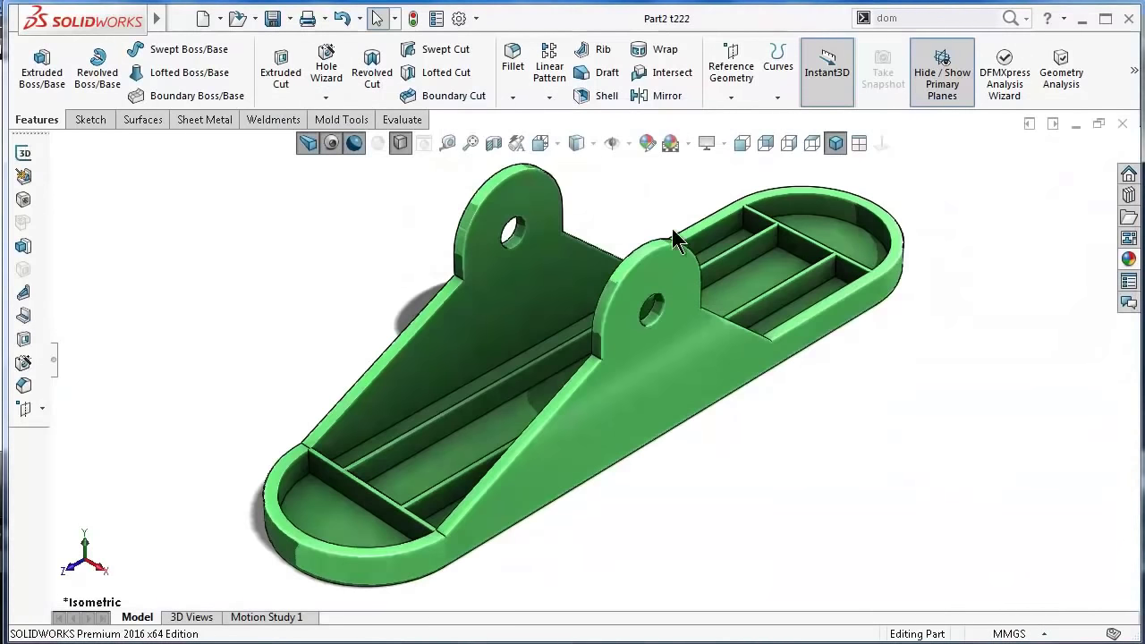
- Restore the feature tree and return the tray to the standard isometric view
left_click(53, 363)
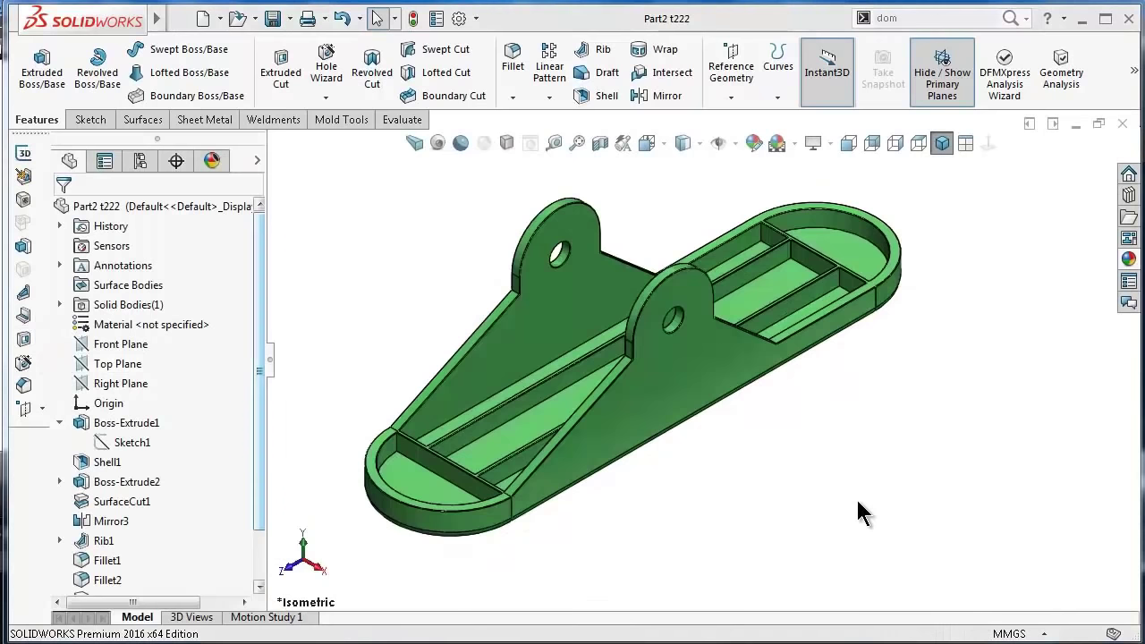
middle_click_drag(826, 427, 782, 424)
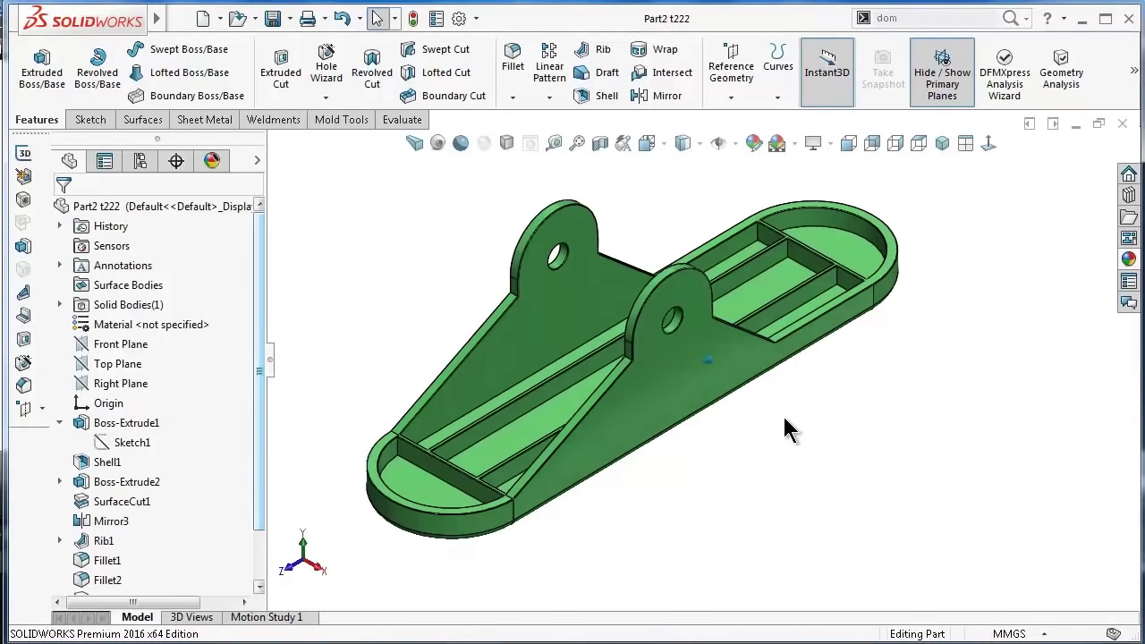
key("ctrl+7")
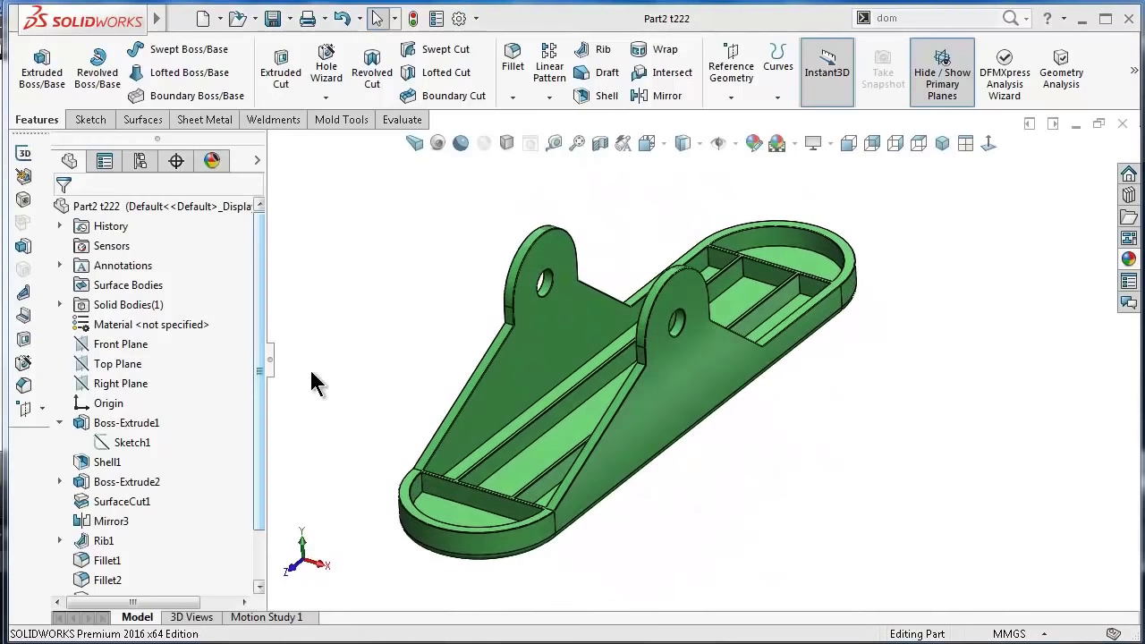
left_click_drag(266, 403, 255, 473)
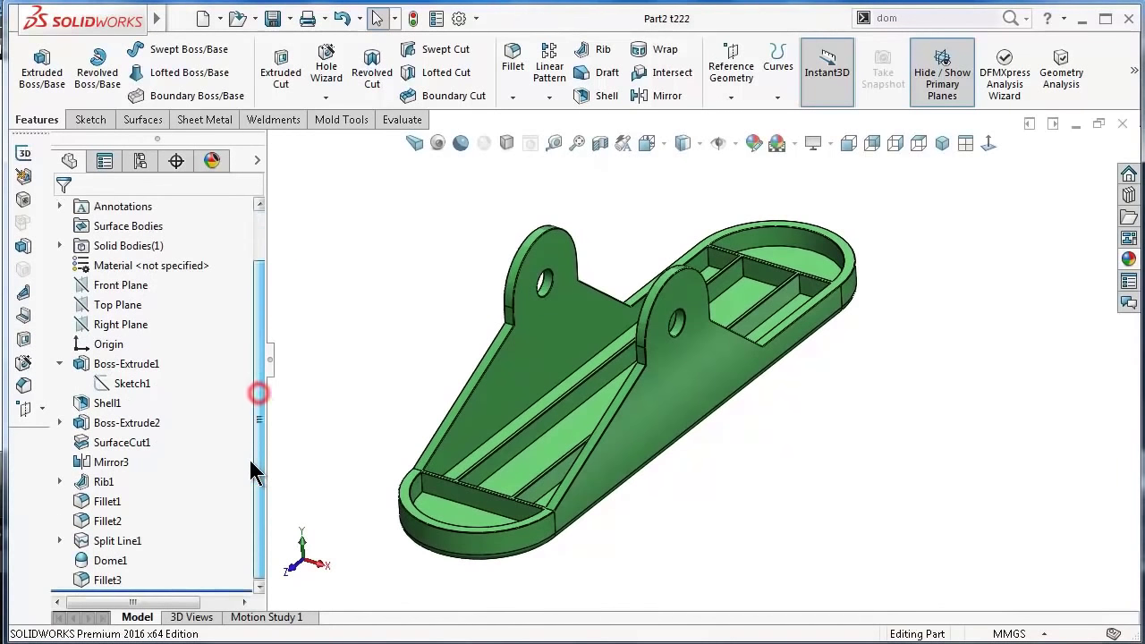
- Review Fillet3, Dome1, Split Line1 and Fillet1, then suppress Fillet2
left_click(106, 579)
left_click(94, 561)
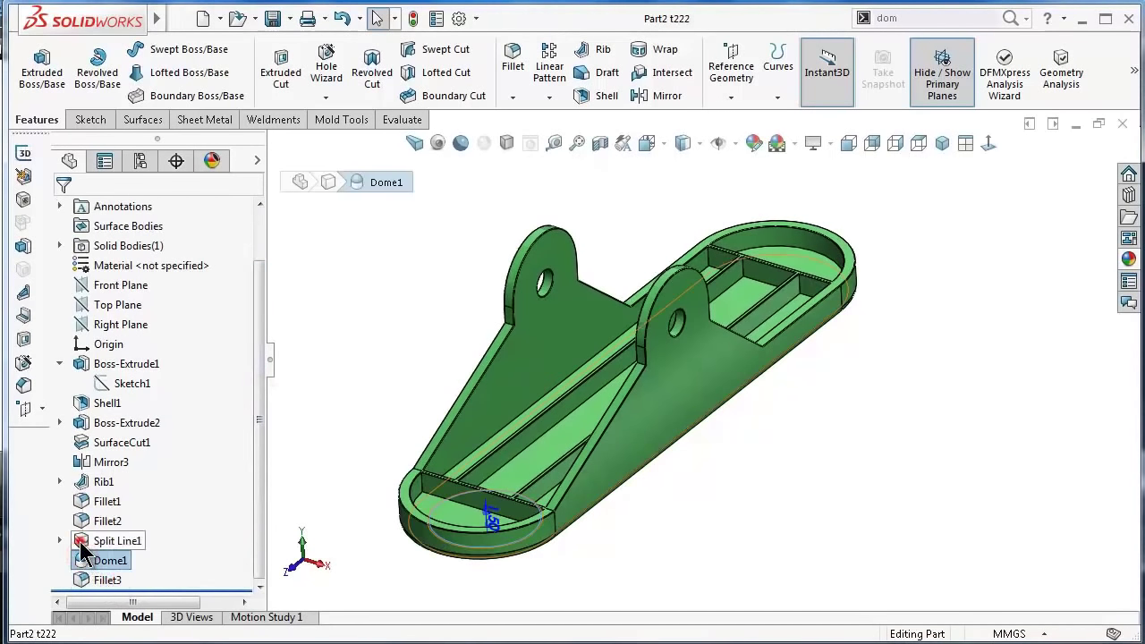
left_click(81, 543)
left_click(108, 502)
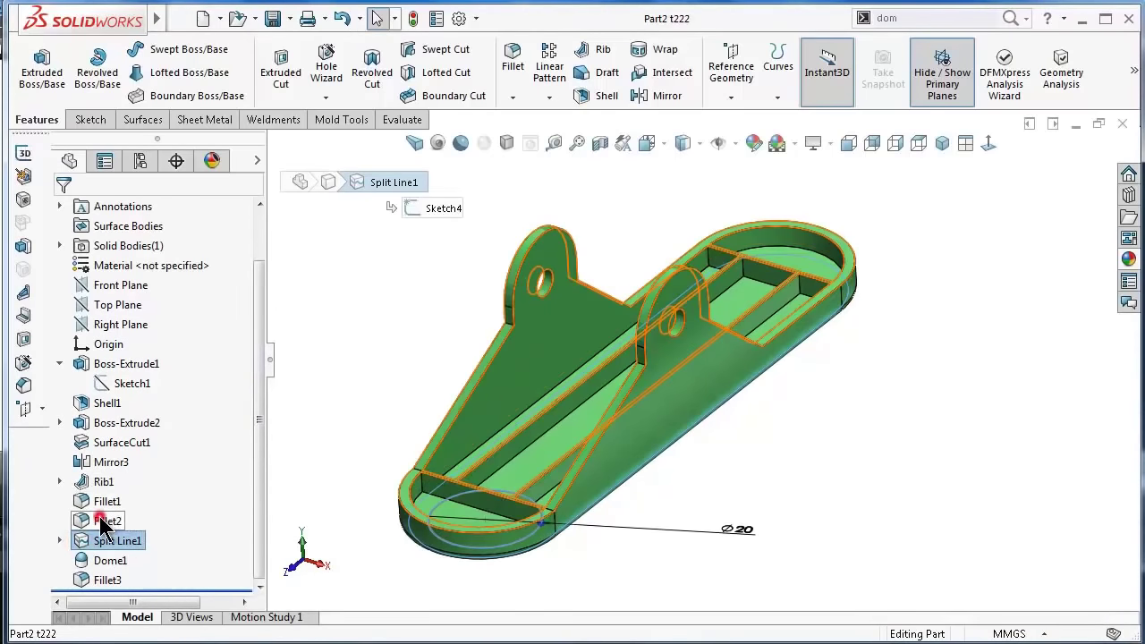
left_click(105, 522)
left_click(136, 469)
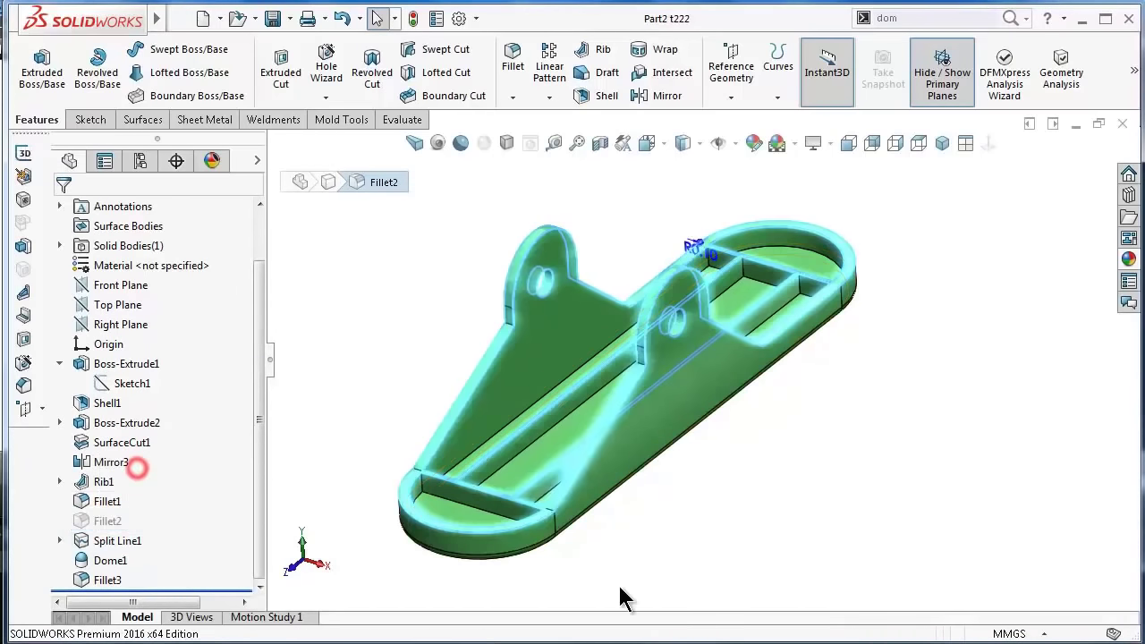
mouse_move(828, 391)
middle_mouse_down()
mouse_move(900, 328)
mouse_move(1000, 414)
mouse_move(919, 449)
middle_mouse_up()
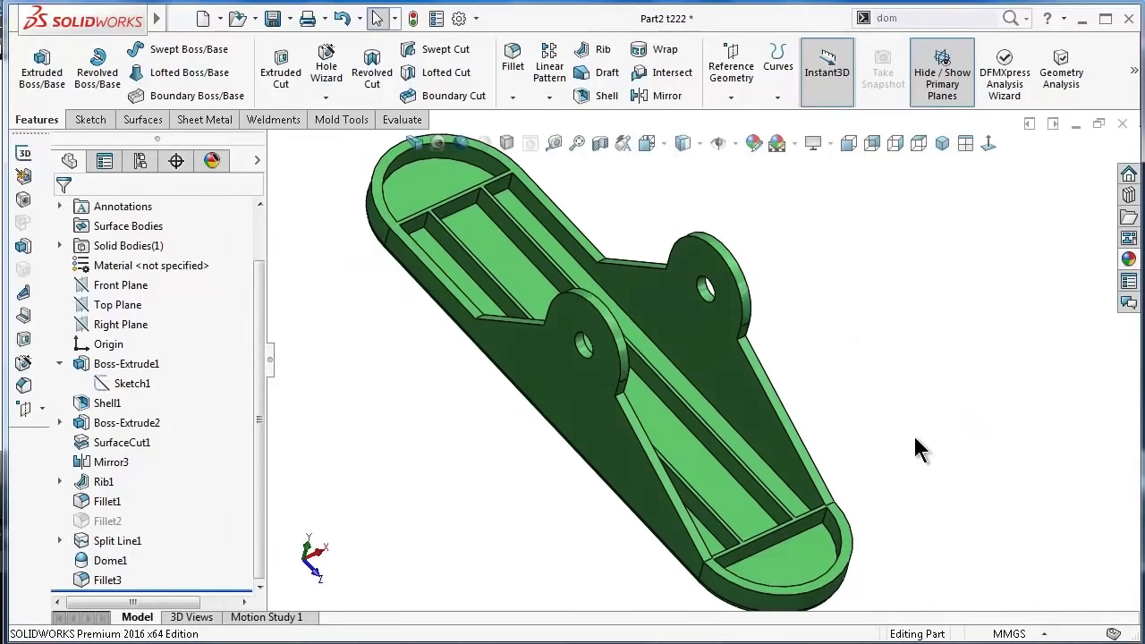
left_click(712, 352)
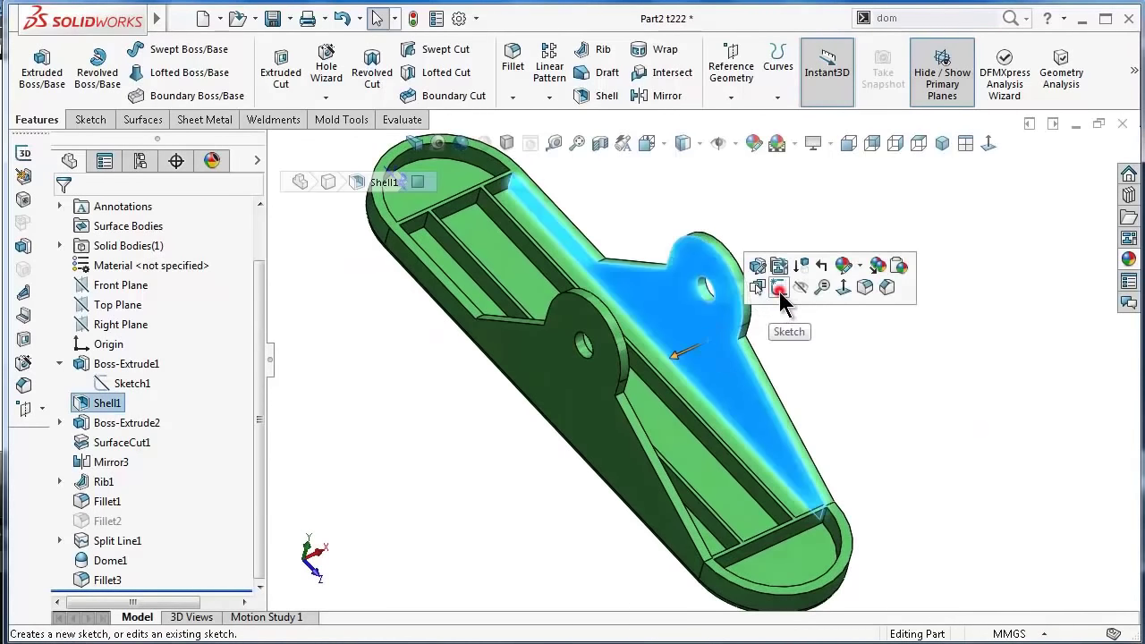
- Open Sketch5 on the inner side wall, viewed head-on with a section cut, zoomed on the lug
left_click(778, 288)
left_click(988, 144)
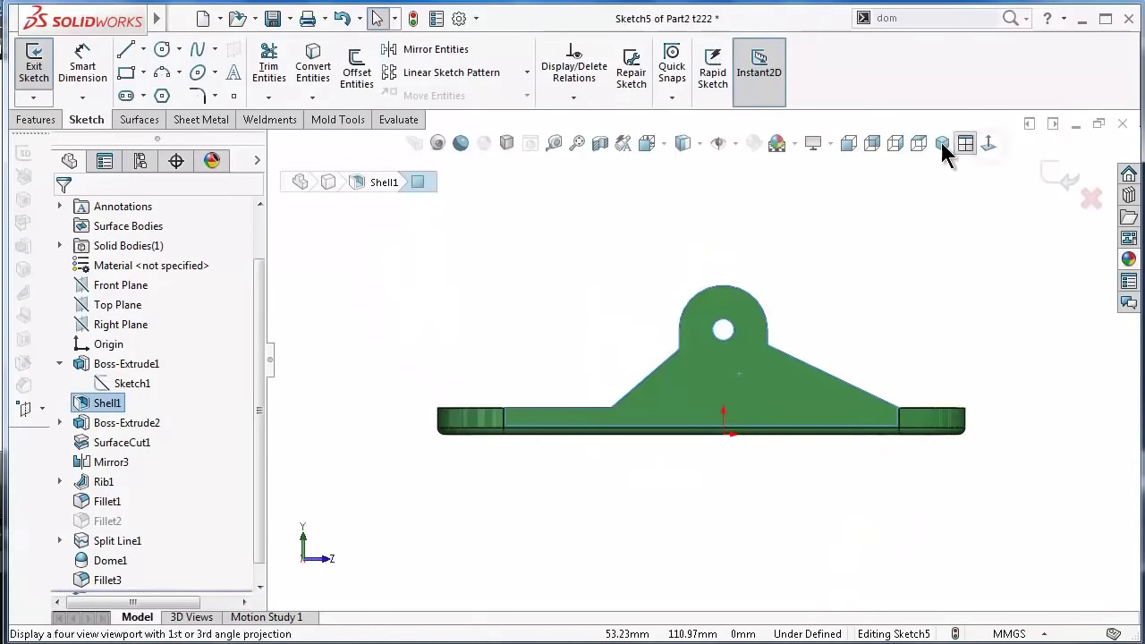
left_click(598, 144)
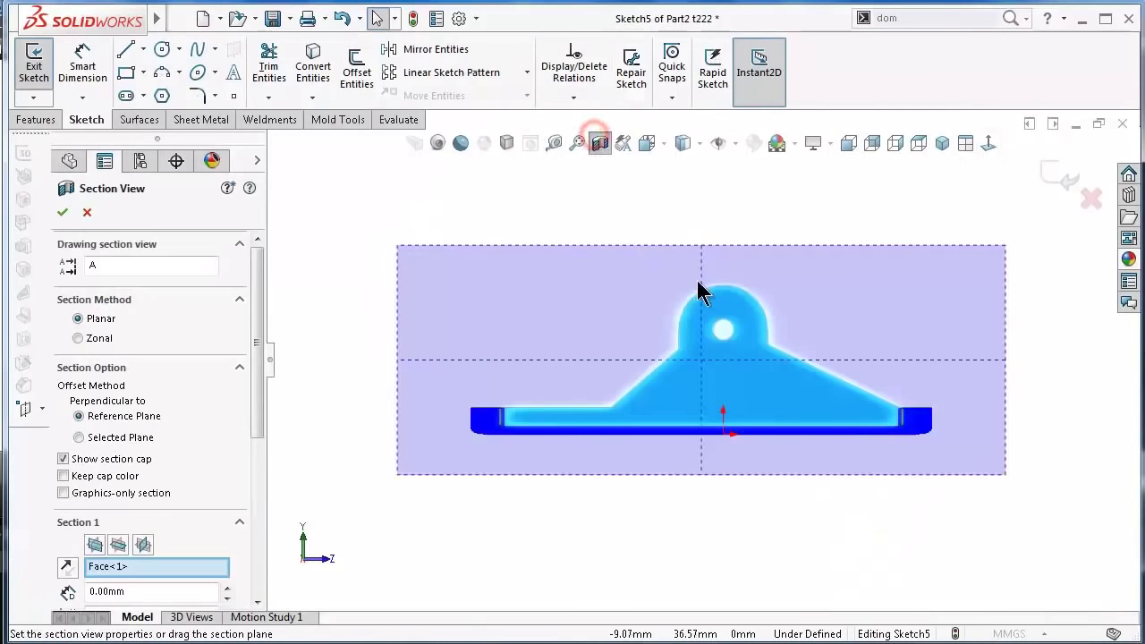
left_click(1056, 168)
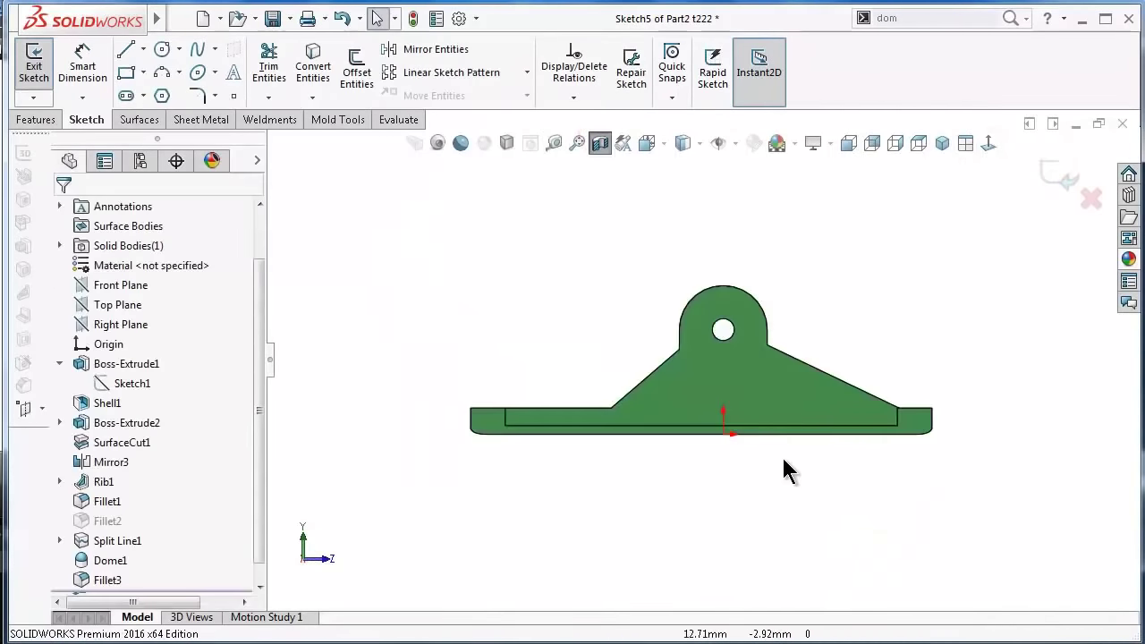
scroll(752, 401, "down", 1)
scroll(831, 428, "down", 1)
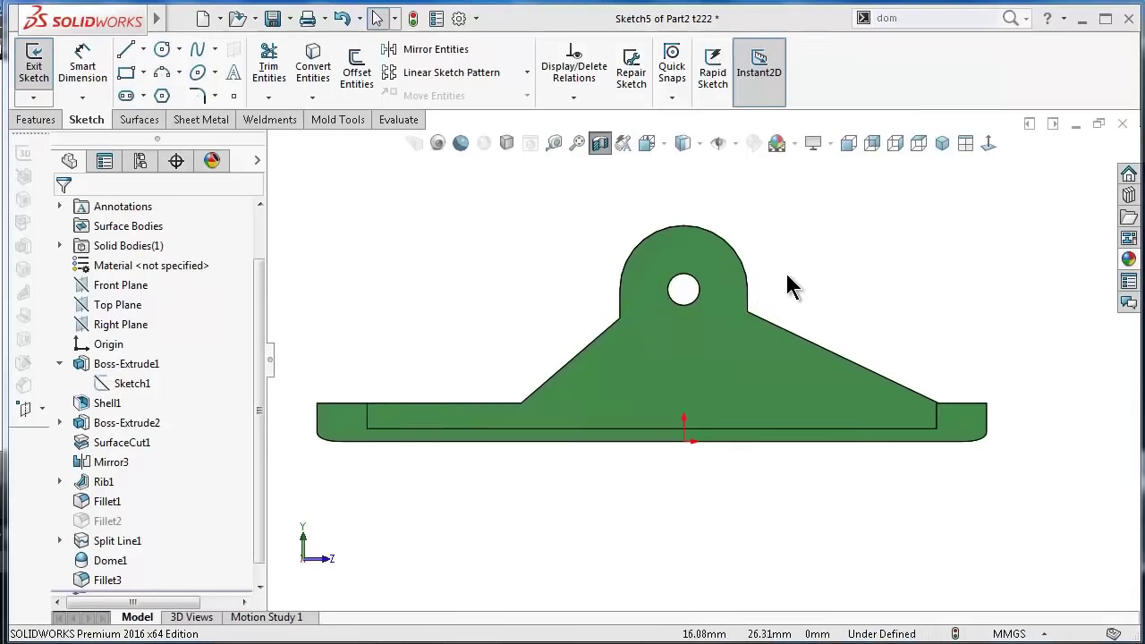
scroll(761, 276, "down", 2)
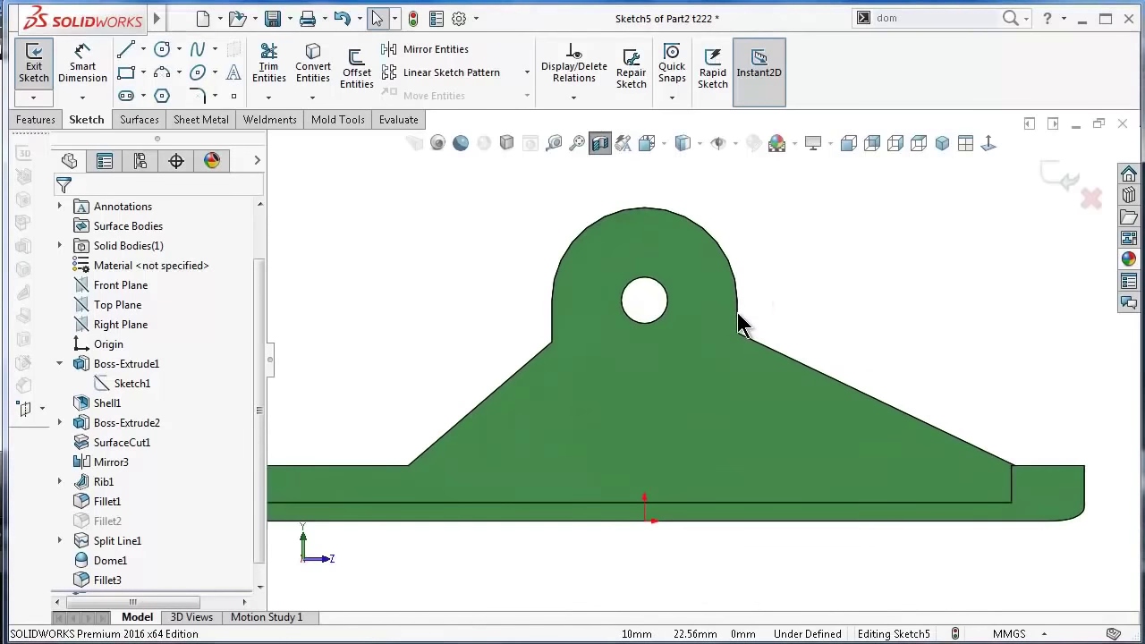
scroll(739, 292, "down", 1)
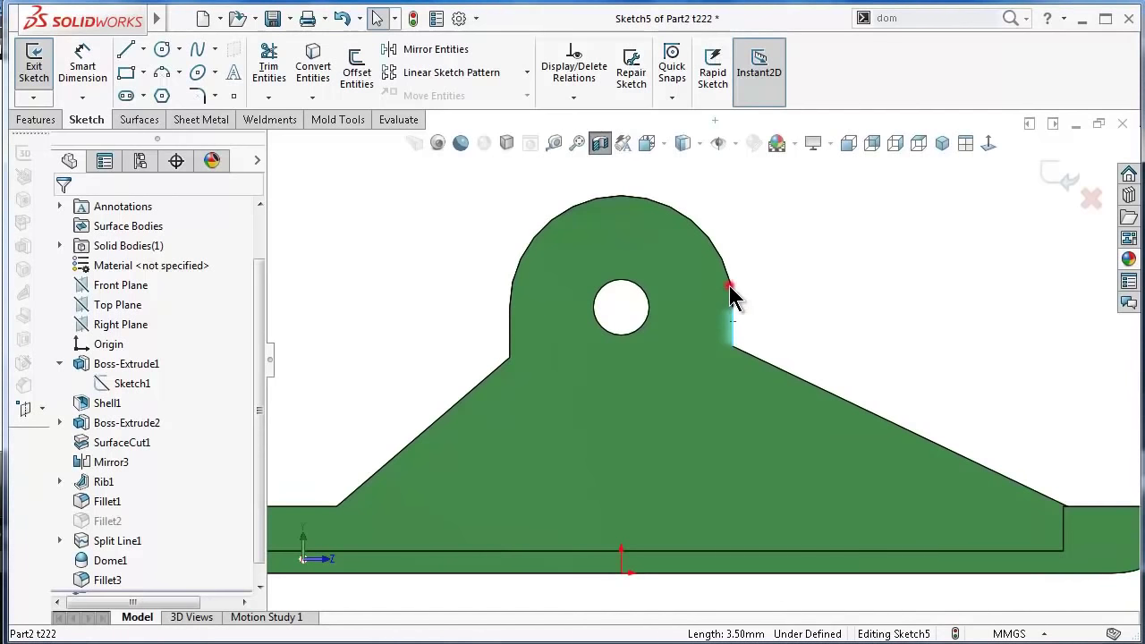
- Convert the lug's rounded top edge and left vertical edge into the sketch
left_click(729, 288)
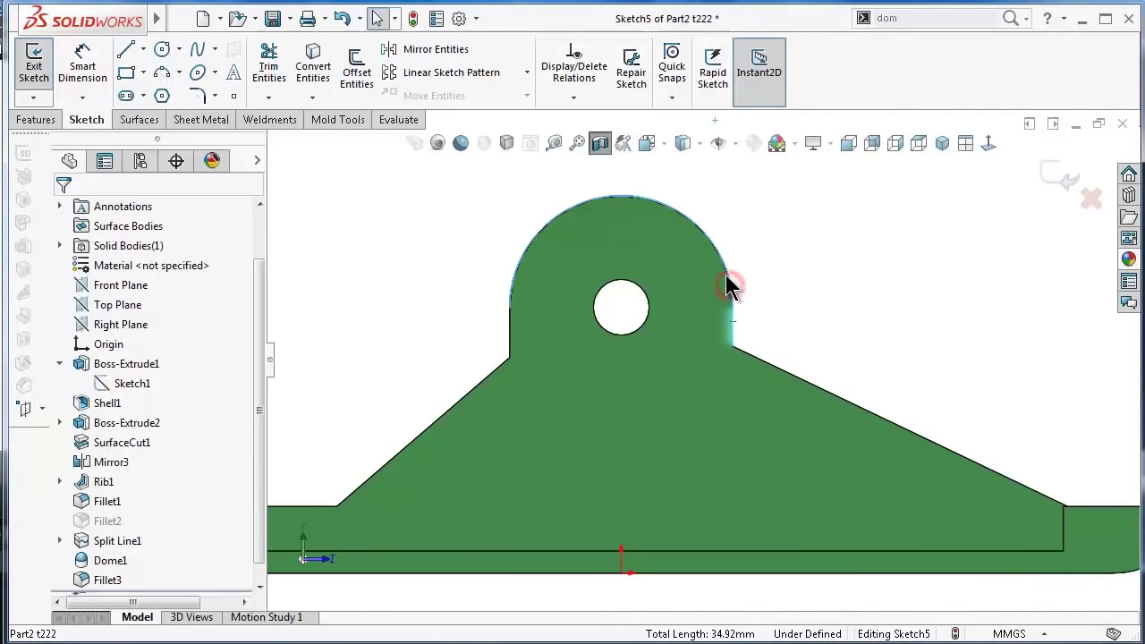
left_click(510, 326, "ctrl")
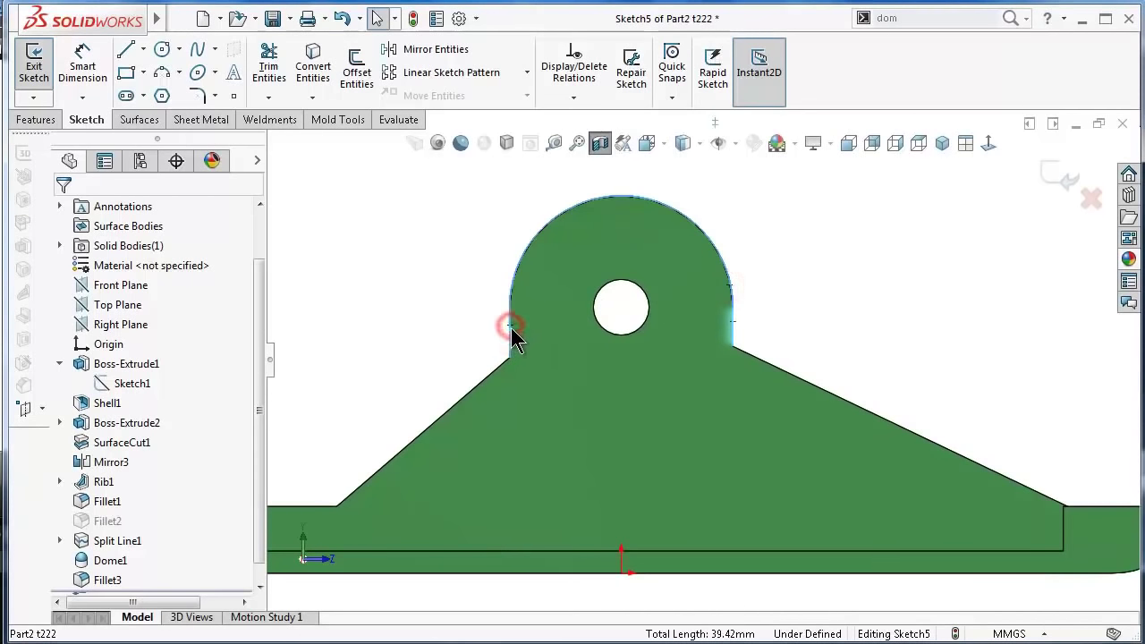
left_click(313, 64)
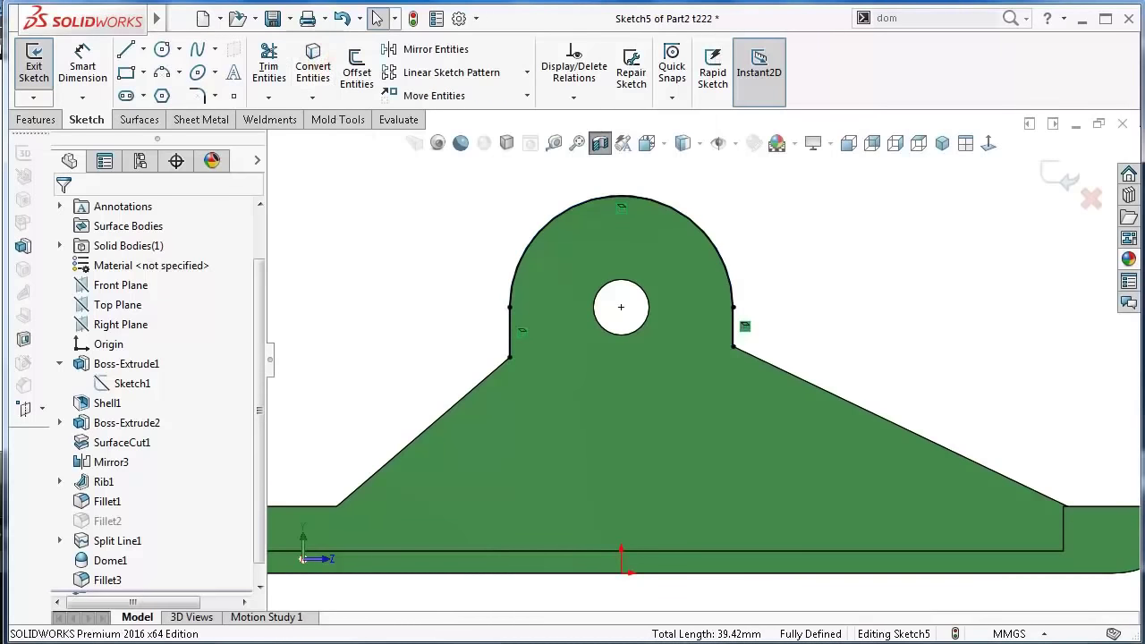
- Draw a line down from the lug's left corner, a bottom line along the base, and a side line to the top corner
left_click(126, 51)
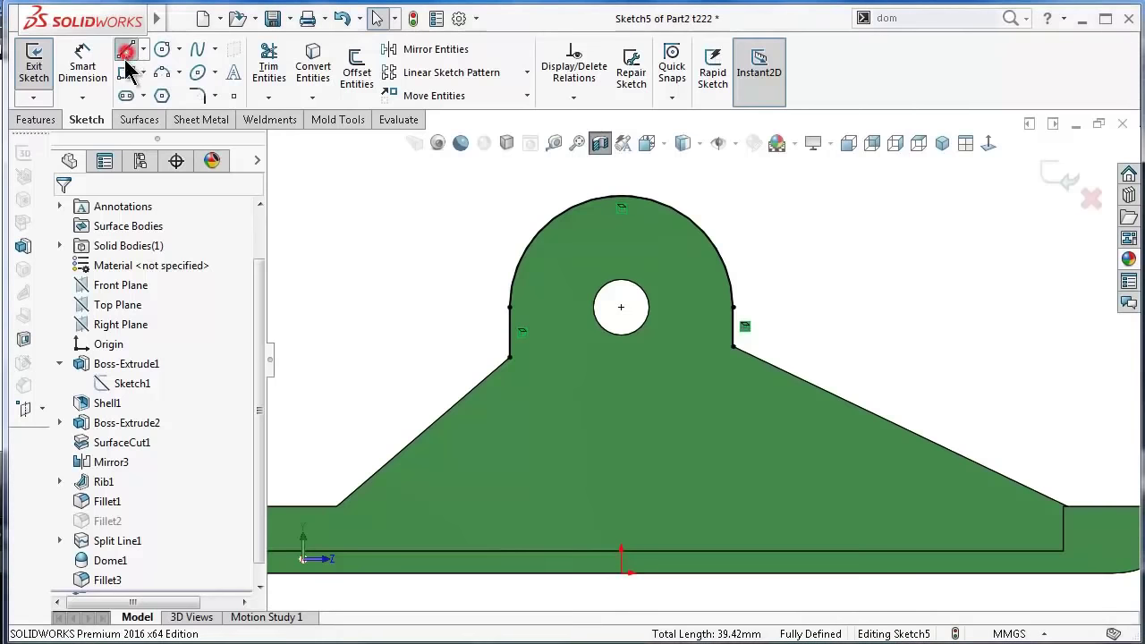
left_click(508, 359)
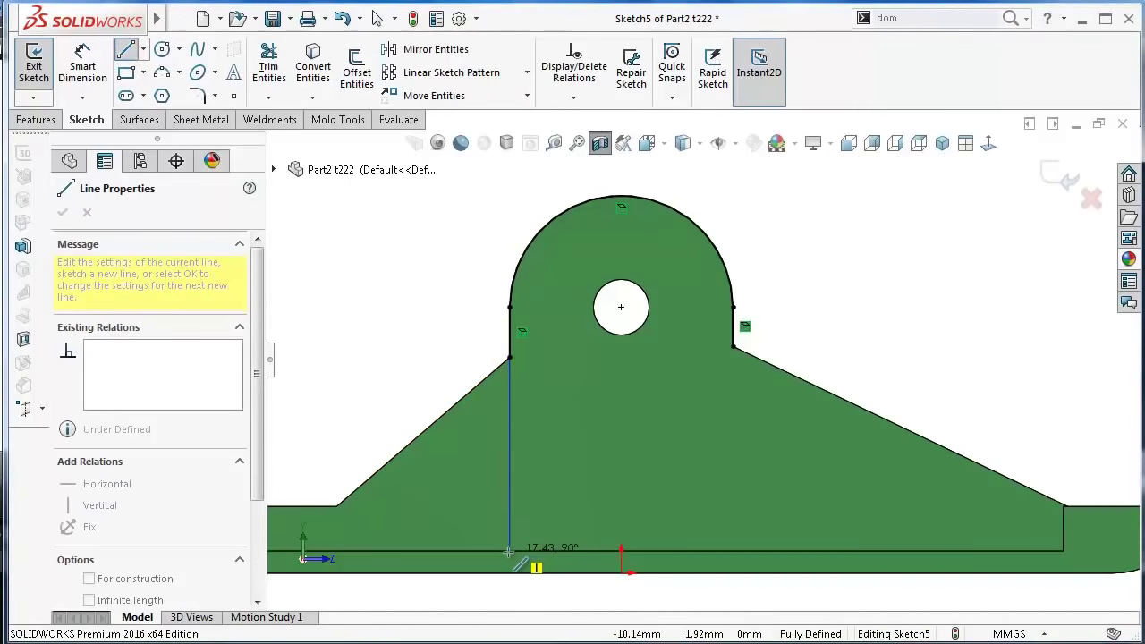
scroll(508, 555, "down", 2)
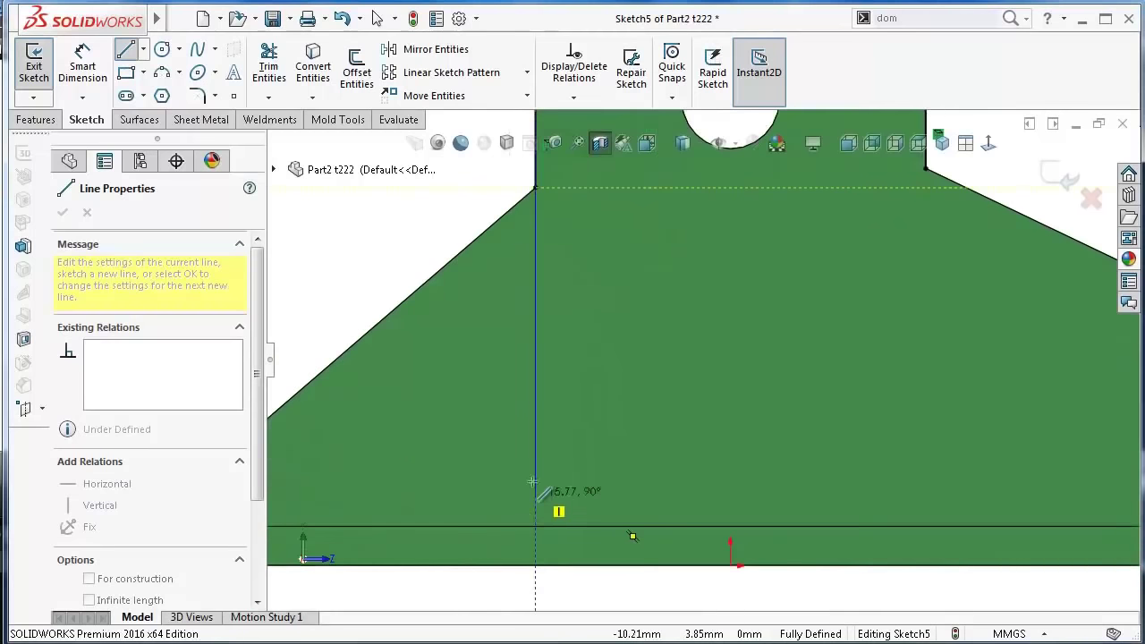
left_click(536, 528)
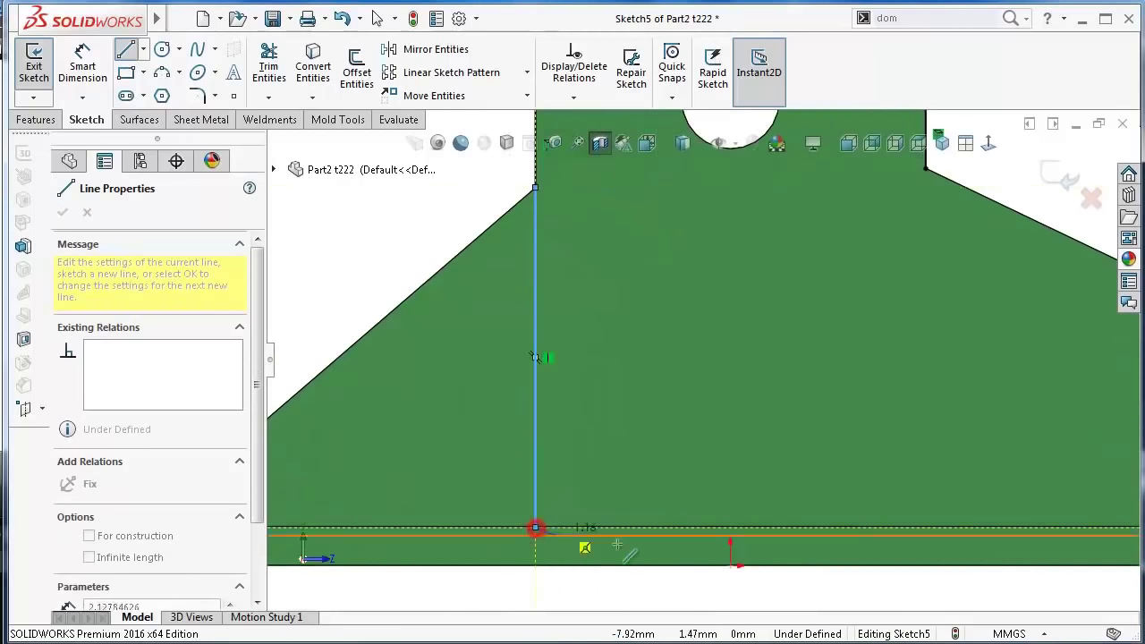
left_click(964, 527)
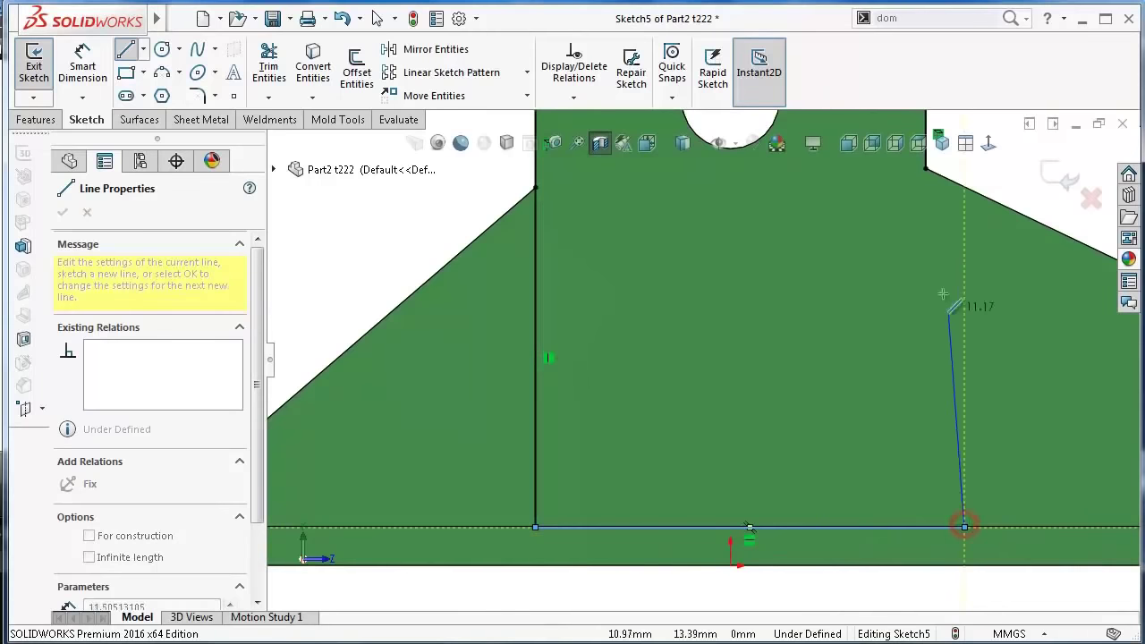
left_click(927, 170)
key("Escape")
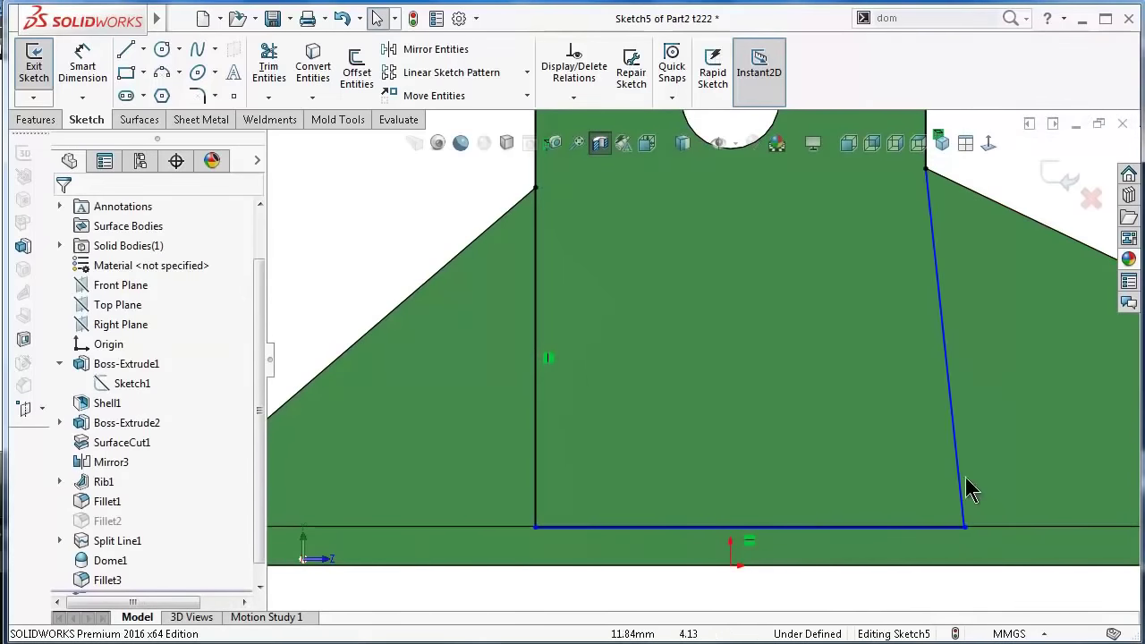
- Make the sloped right side line vertical
left_click(956, 453)
left_click(1025, 368)
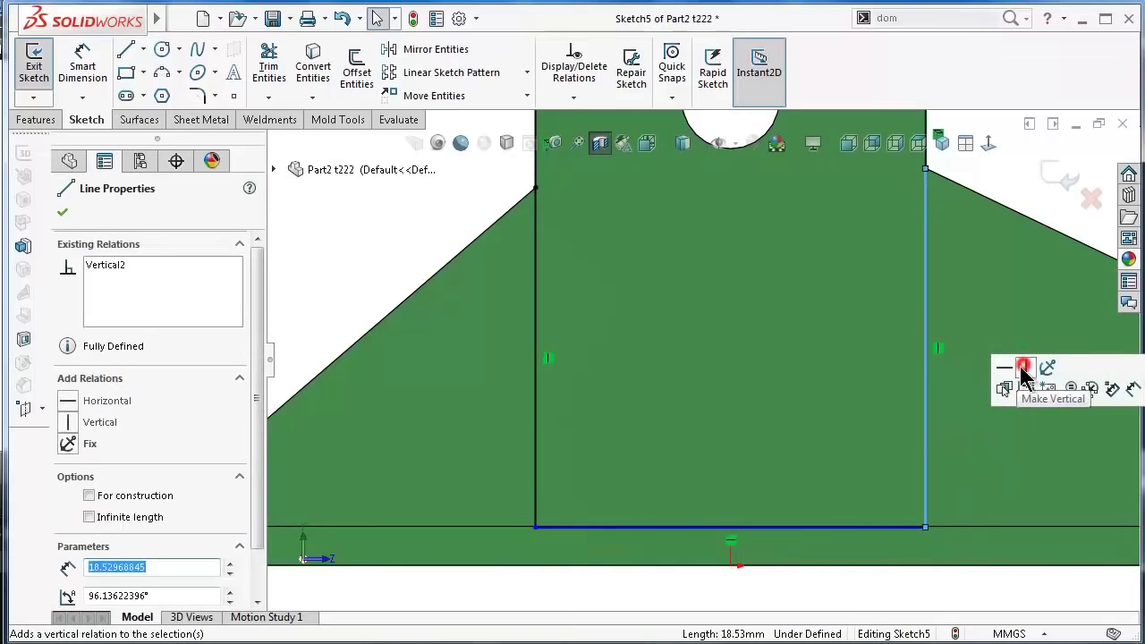
left_click(409, 198)
scroll(691, 440, "up", 2)
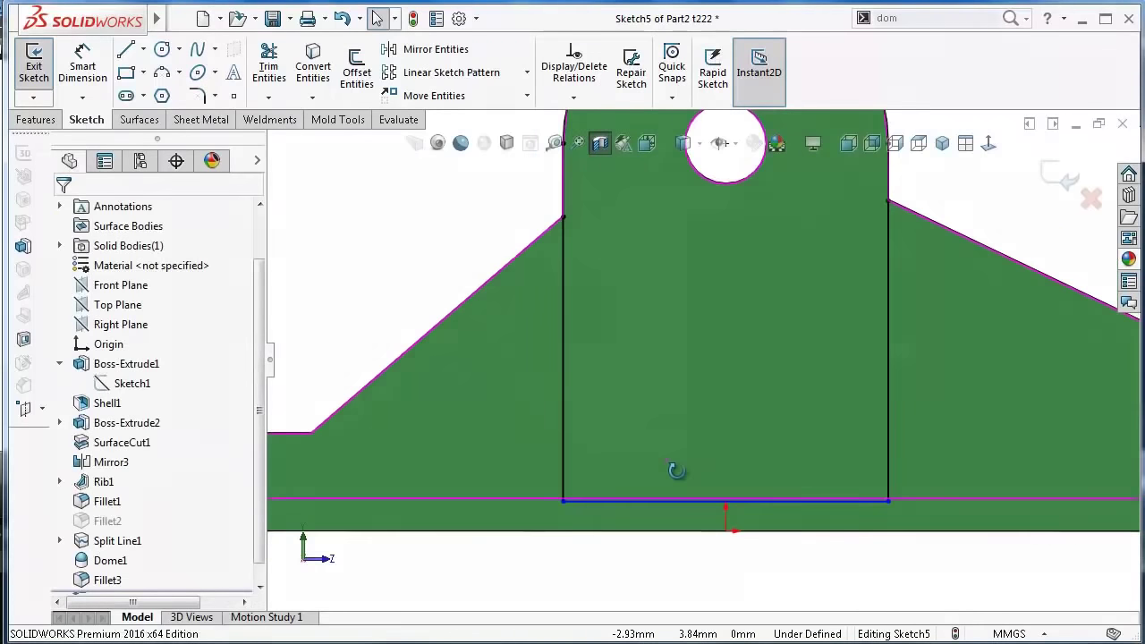
middle_click_drag(676, 471, 960, 528)
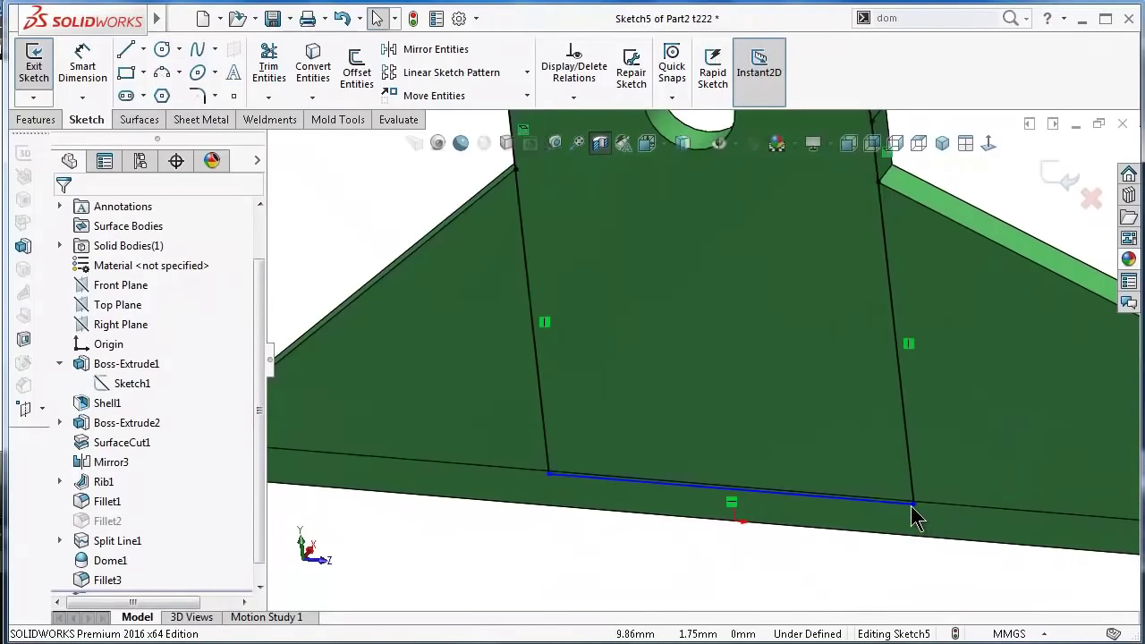
- Select the bottom line's endpoint with an edge, then clear it and orbit to reveal the inner wall edge
left_click(913, 503)
scroll(992, 536, "up", 2)
scroll(1104, 493, "up", 2)
scroll(1103, 450, "down", 1)
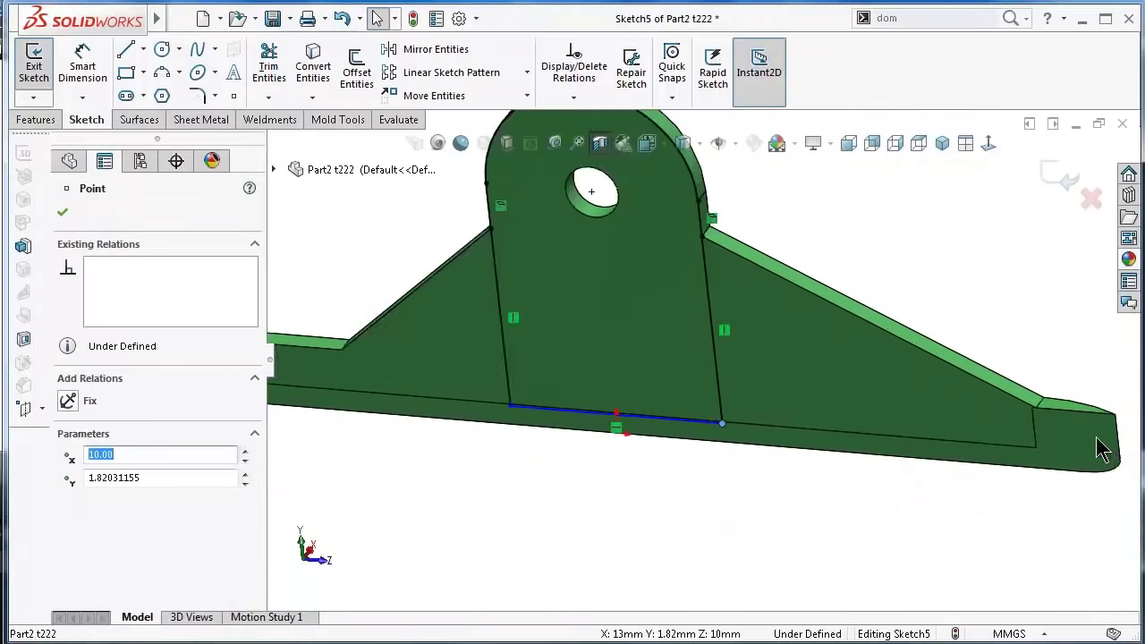
scroll(1102, 450, "down", 1)
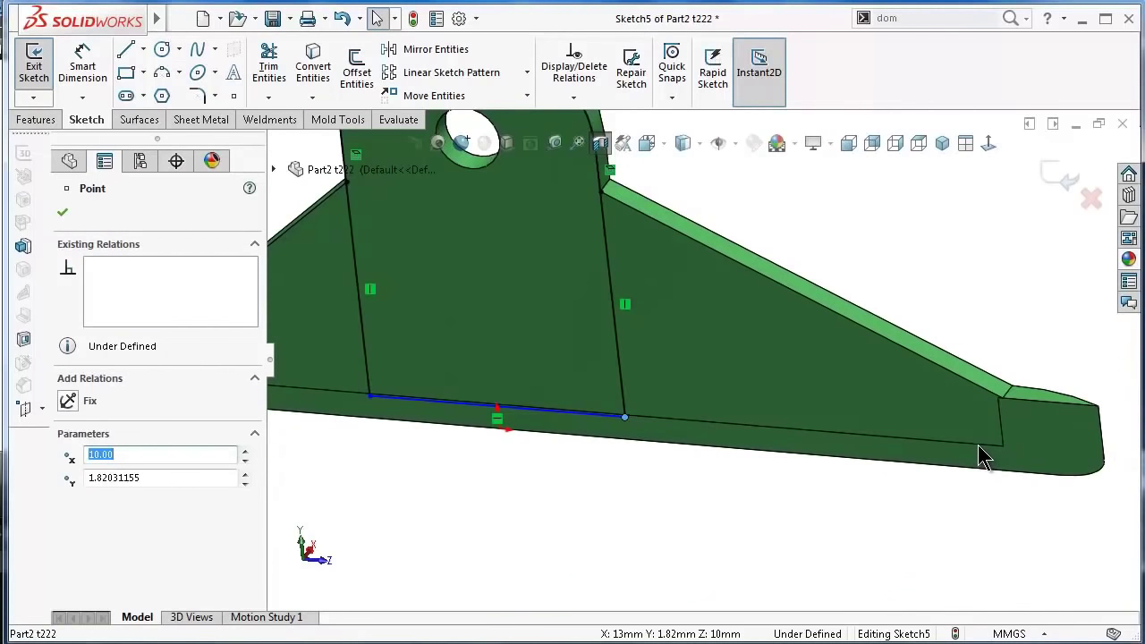
left_click(980, 451, "ctrl")
left_click(950, 253)
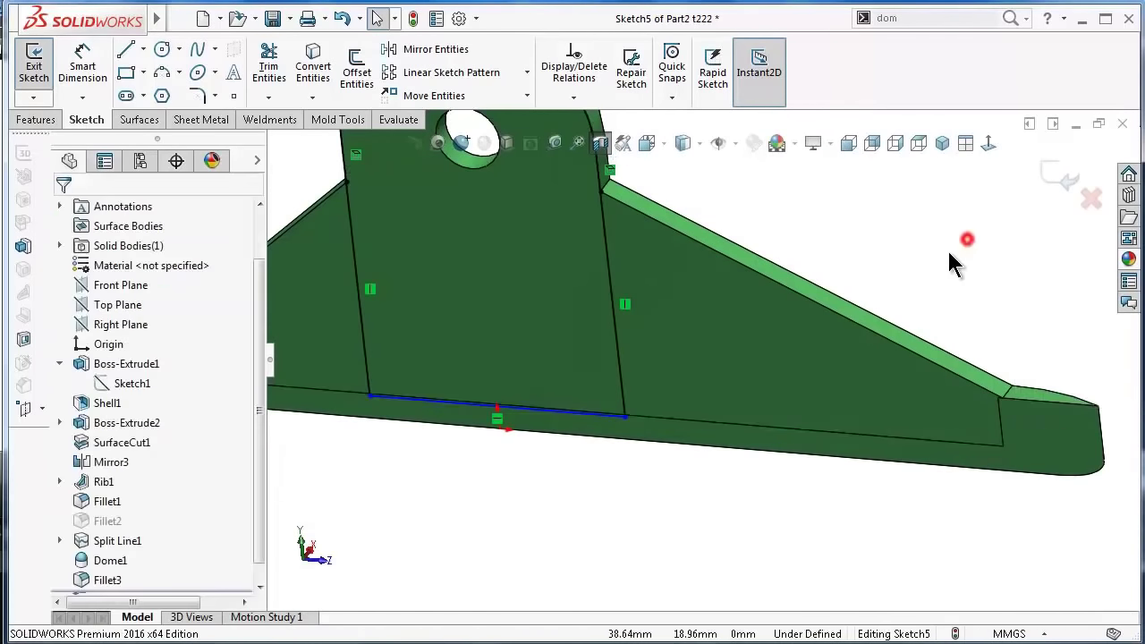
scroll(677, 358, "down", 3)
scroll(647, 396, "up", 2)
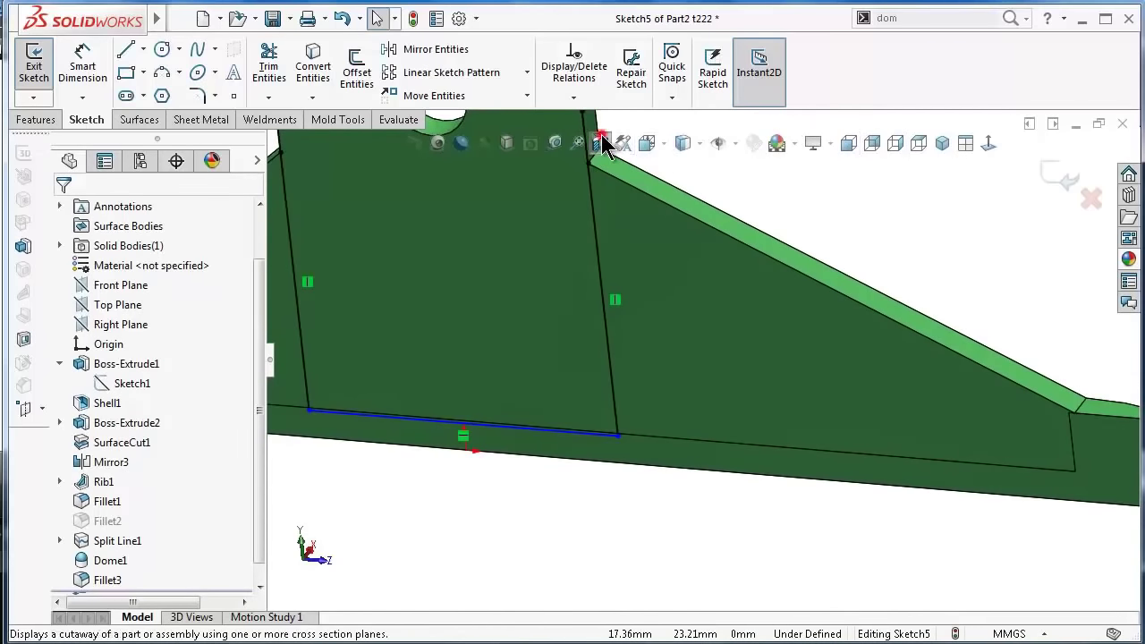
scroll(617, 438, "up", 2)
scroll(725, 483, "up", 1)
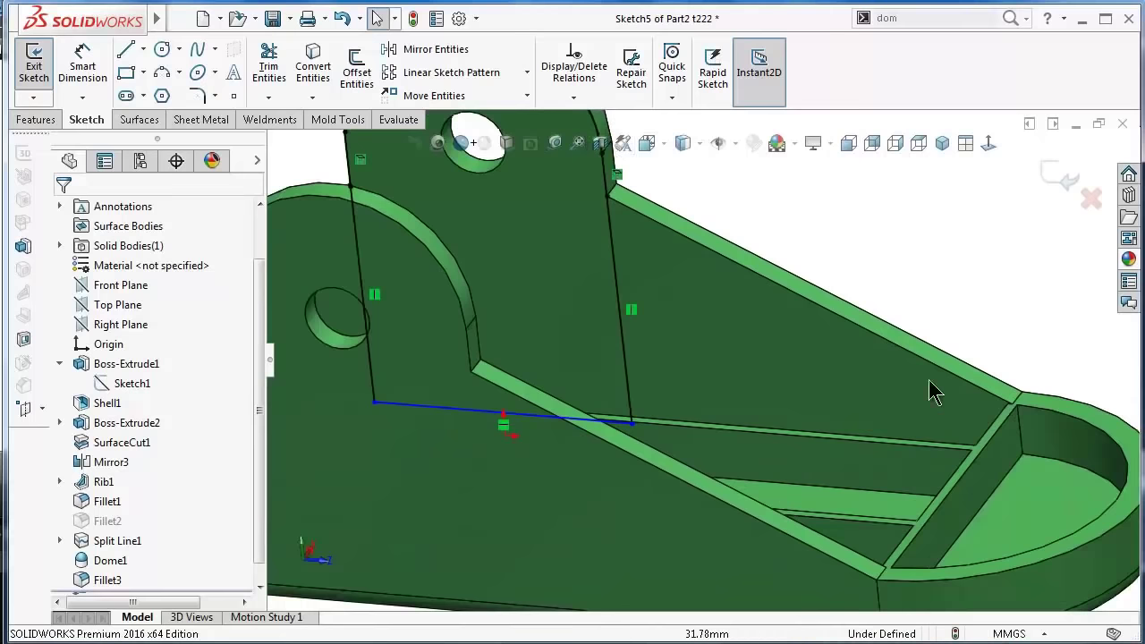
scroll(922, 358, "up", 1)
mouse_move(910, 325)
middle_mouse_down()
mouse_move(739, 364)
mouse_move(694, 412)
middle_mouse_up()
scroll(707, 414, "down", 2)
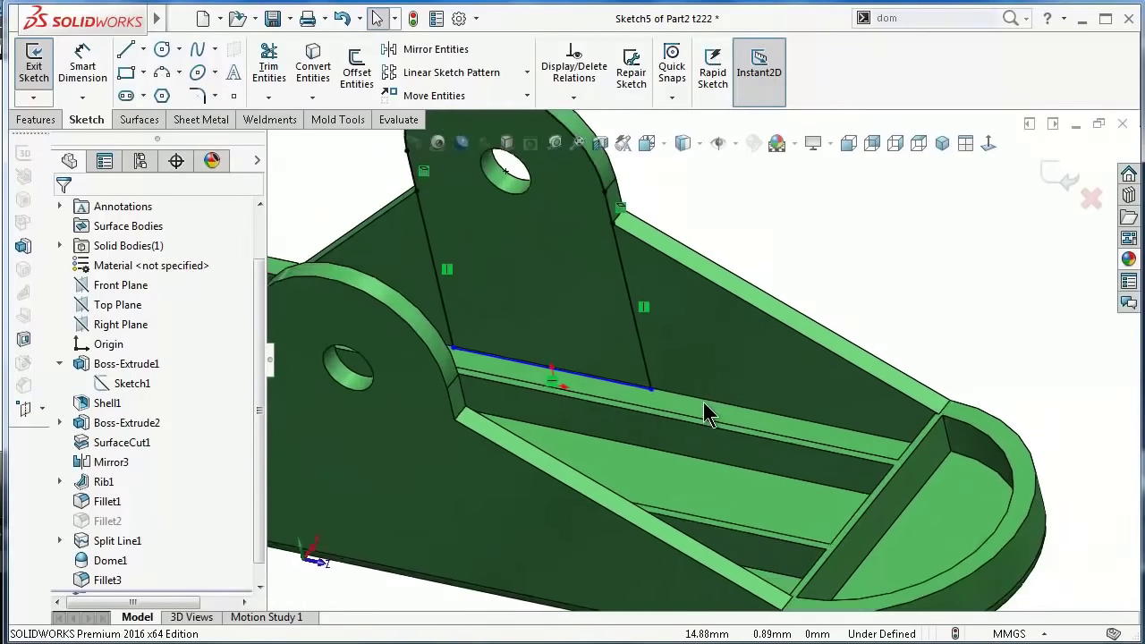
scroll(701, 391, "down", 1)
scroll(662, 384, "down", 2)
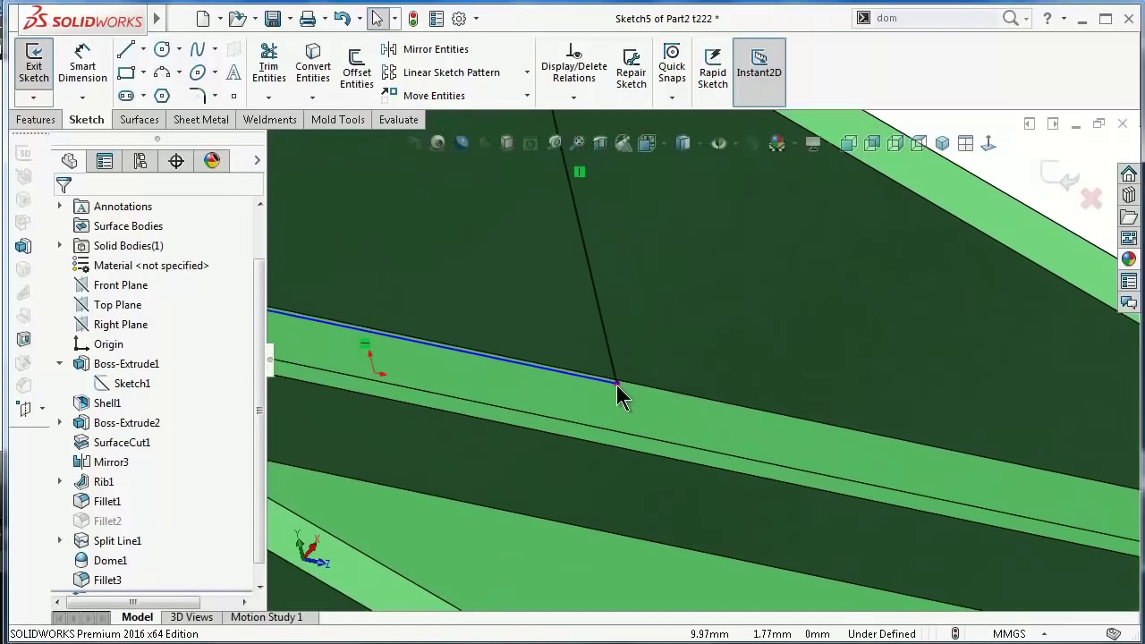
- Make the bottom line's right endpoint coincident with the inner wall edge
left_click(616, 384)
scroll(646, 403, "down", 1)
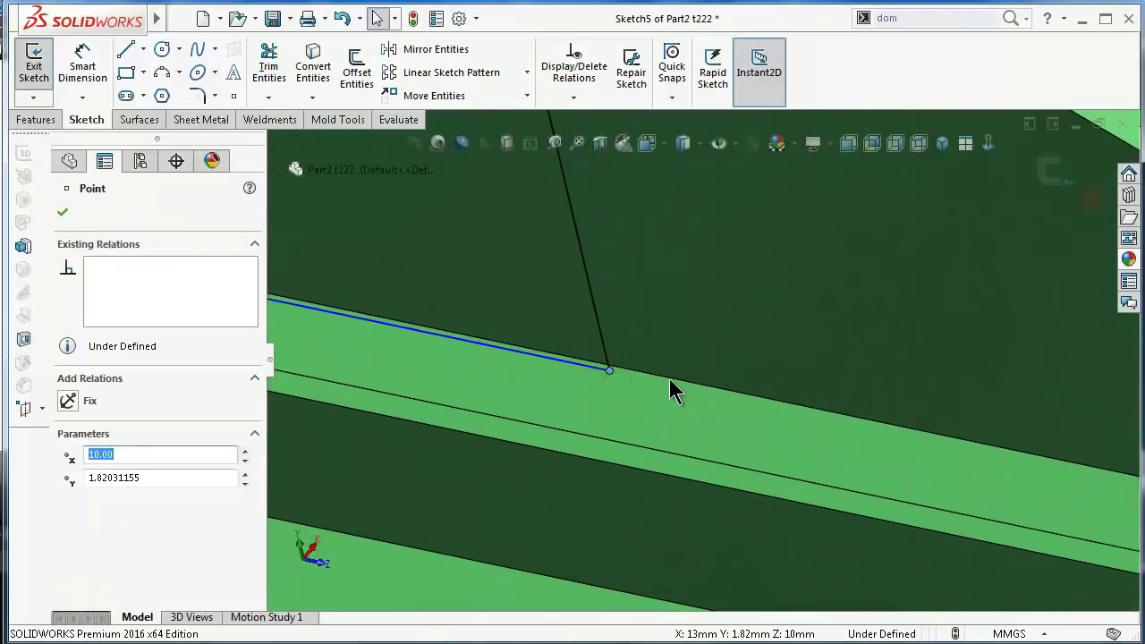
left_click(670, 379, "ctrl")
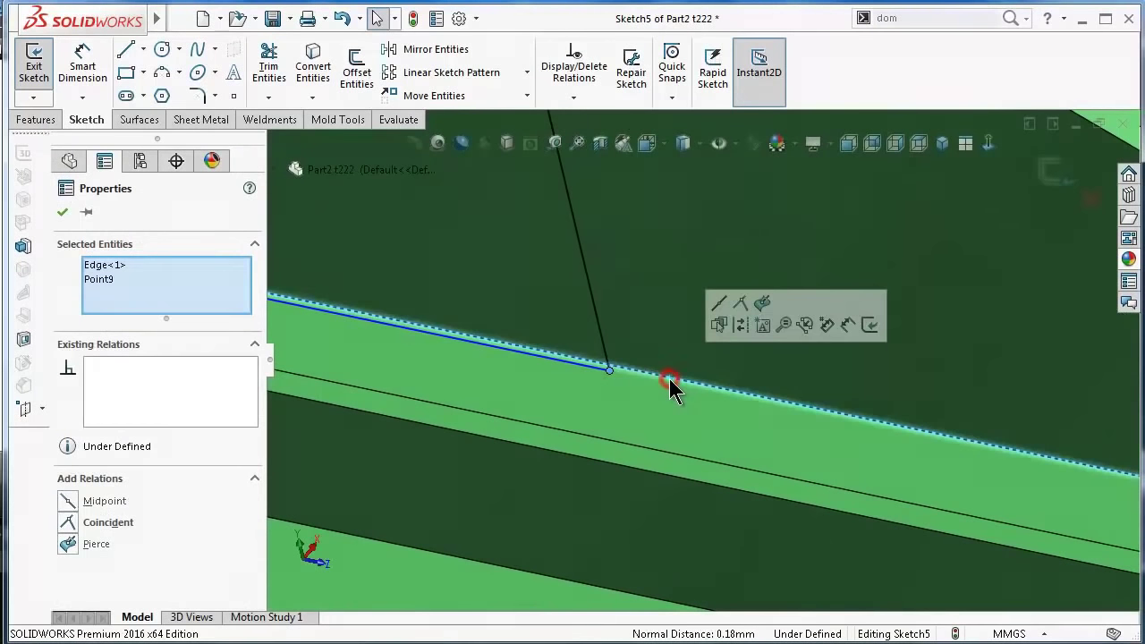
left_click(743, 304)
scroll(921, 301, "up", 1)
scroll(929, 319, "up", 1)
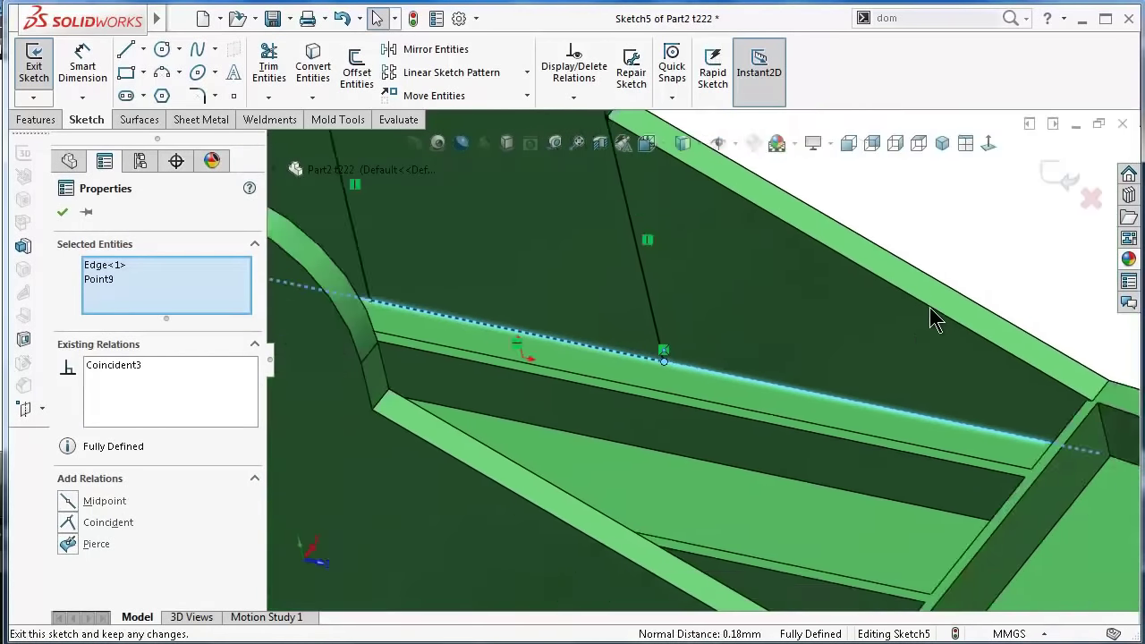
scroll(935, 310, "up", 2)
left_click(967, 248)
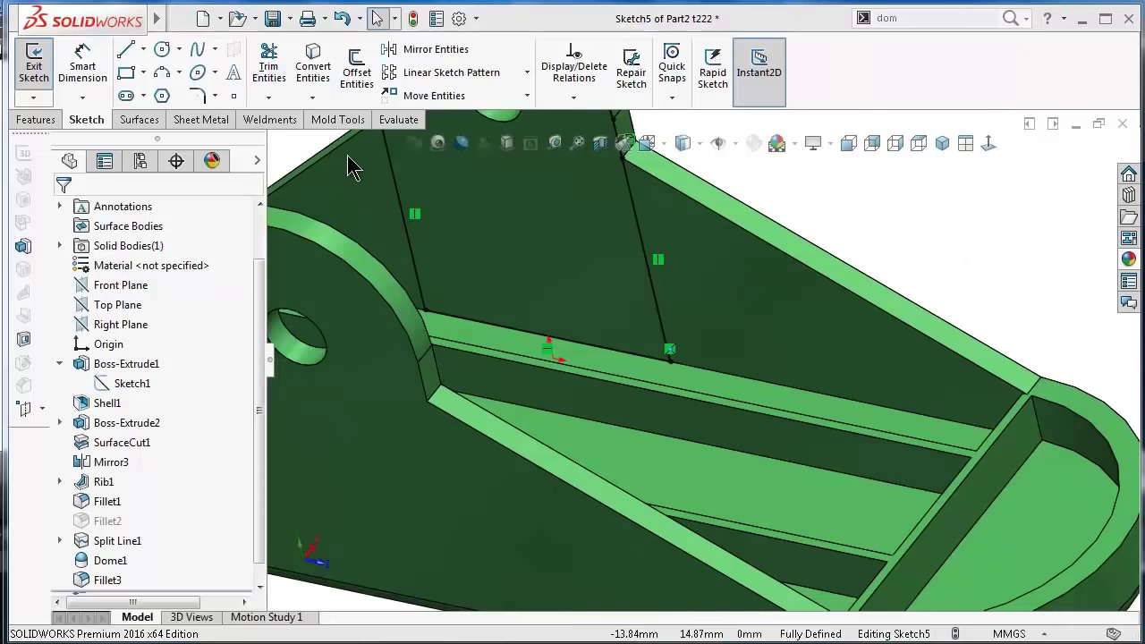
- Start a 2 mm Extruded Boss/Base from the sketch, then cancel it
left_click(29, 119)
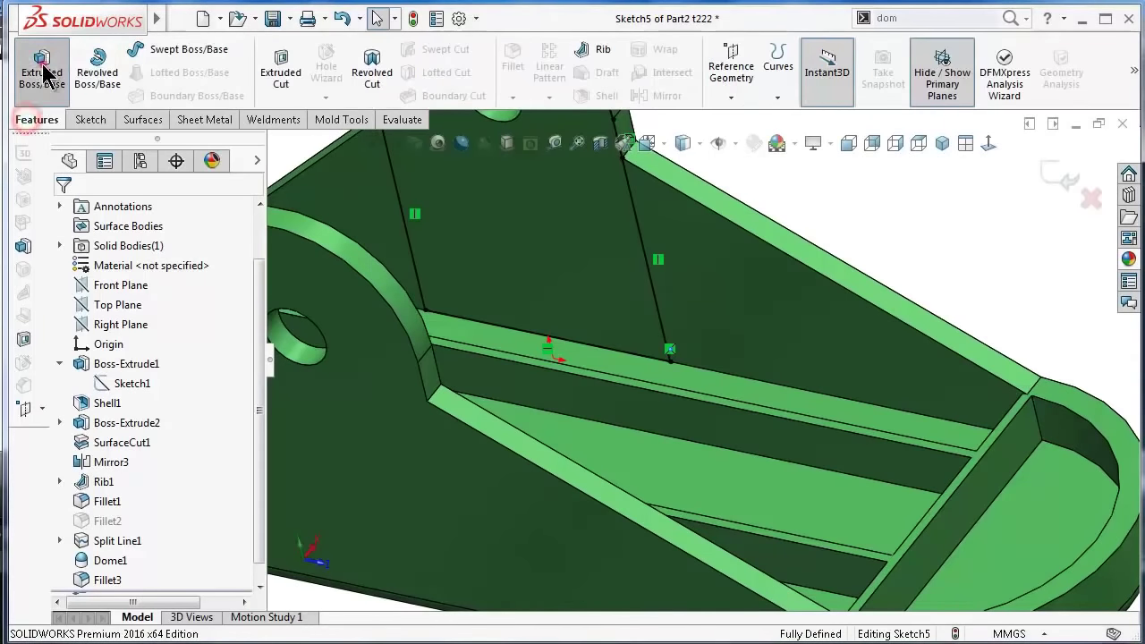
left_click(42, 70)
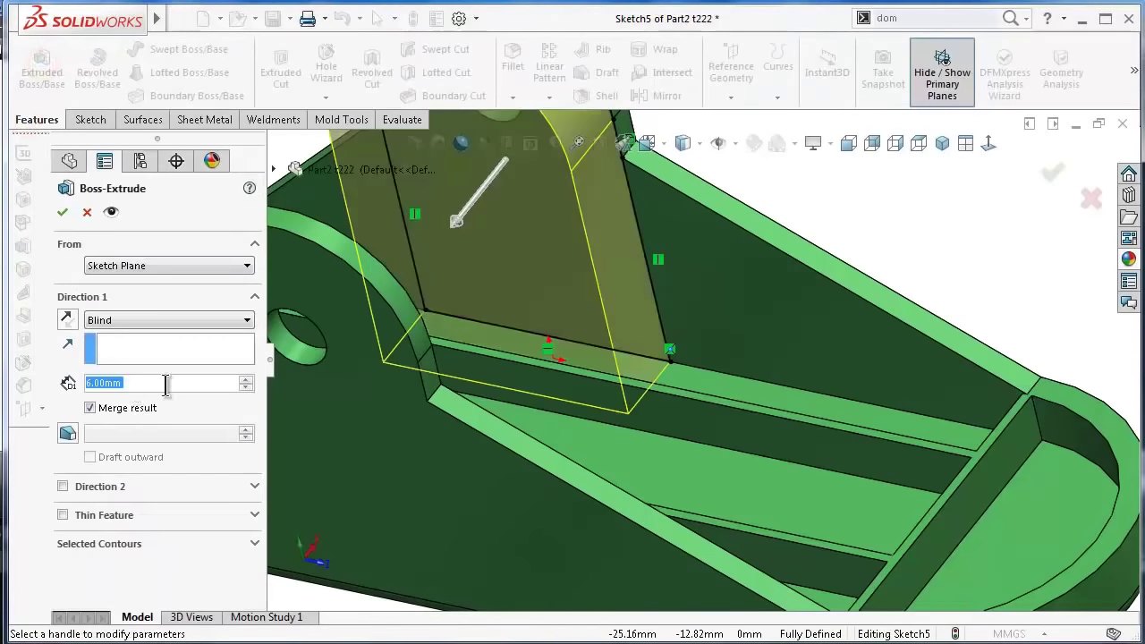
type("2")
key("Return")
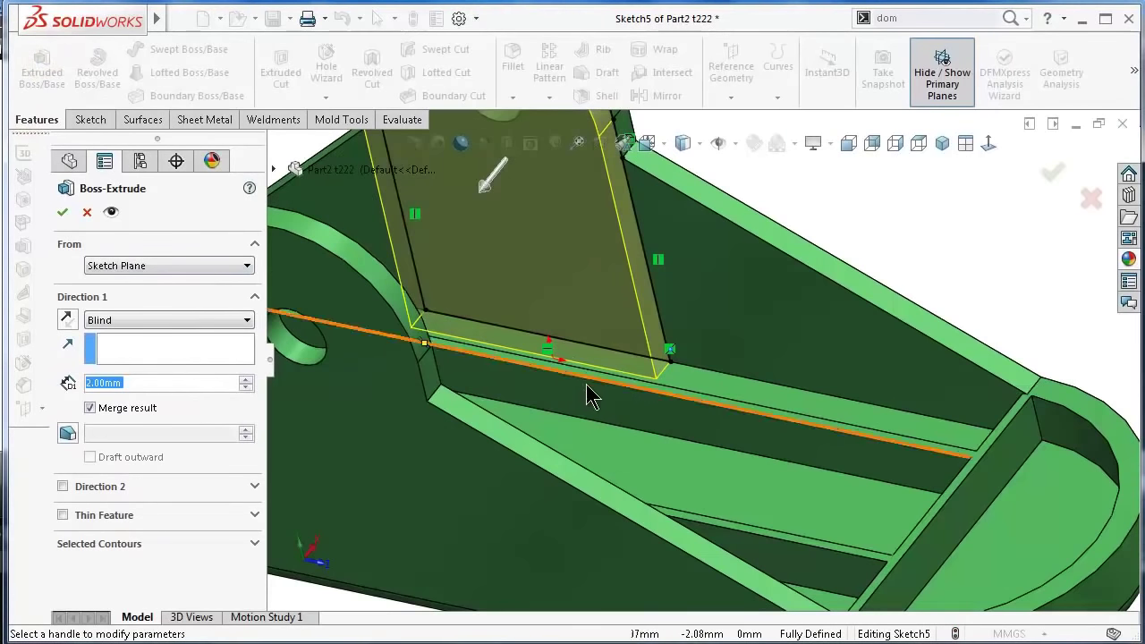
scroll(587, 397, "up", 3)
scroll(573, 304, "up", 1)
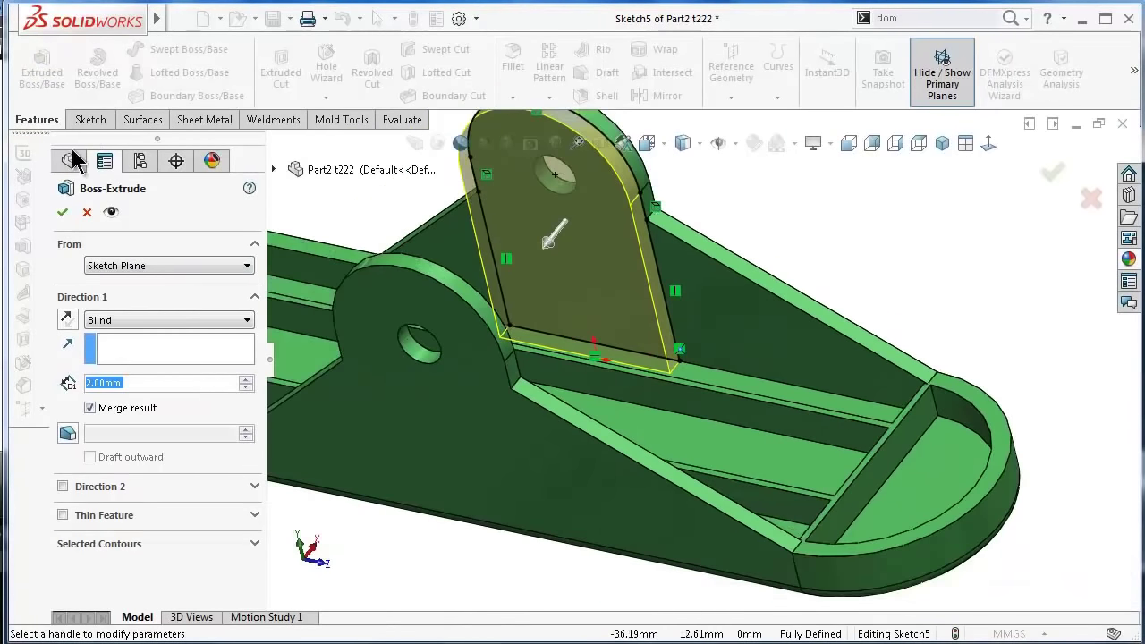
left_click(86, 213)
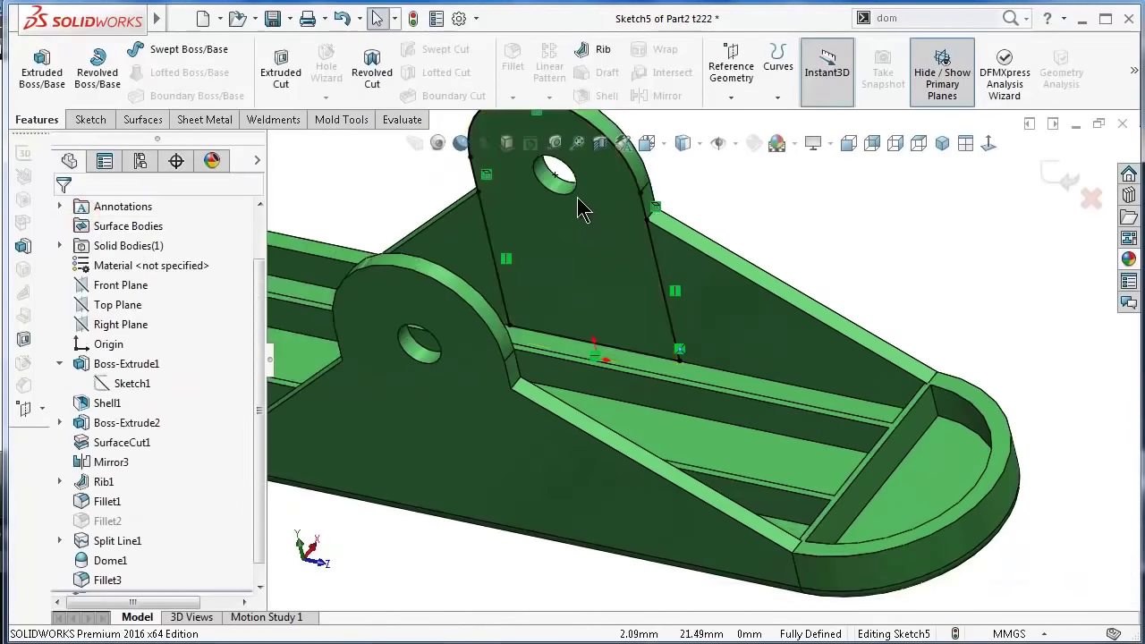
- Convert the lug hole's circular edge into the sketch
left_click(564, 200)
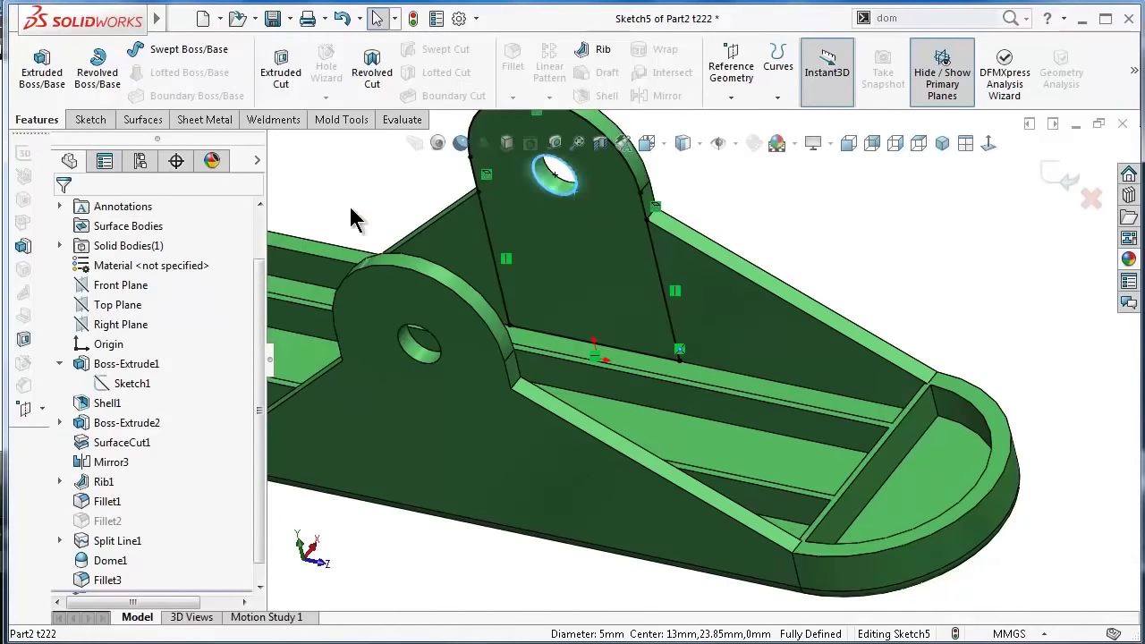
left_click(94, 122)
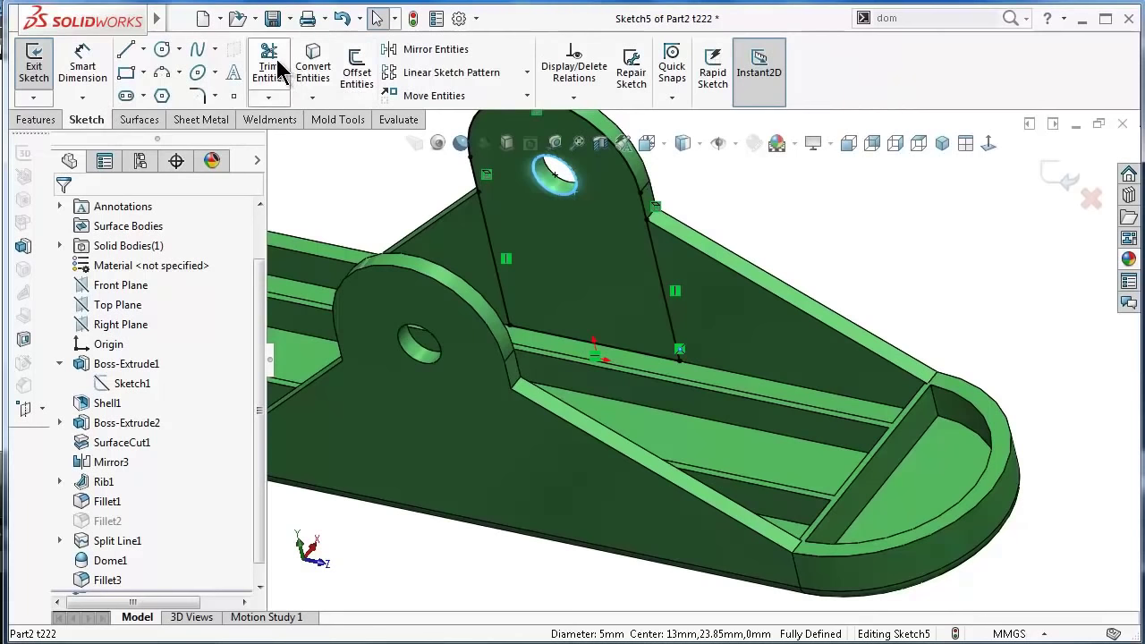
left_click(314, 67)
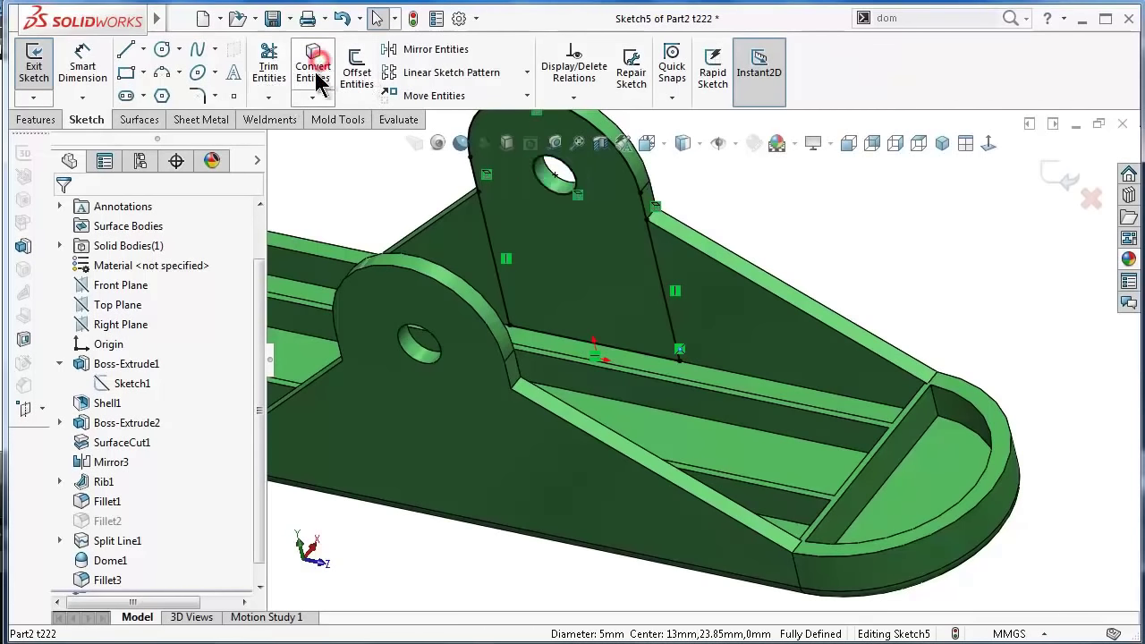
- Extrude the sketch 2 mm as the new boss Boss-Extrude3
left_click(40, 121)
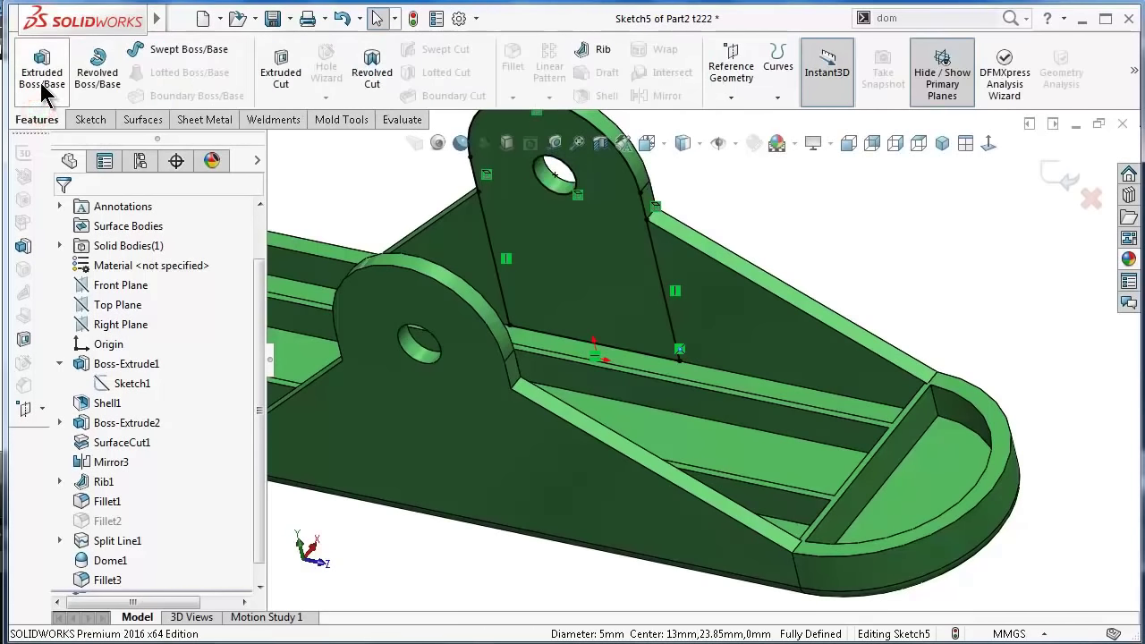
left_click(42, 89)
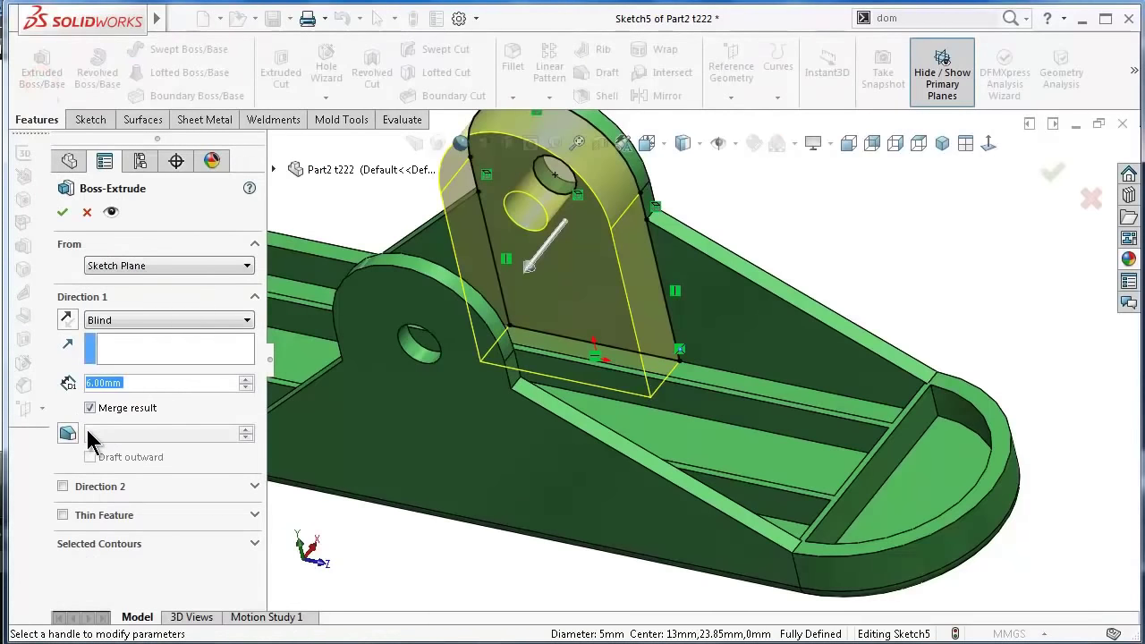
type("2")
key("Return")
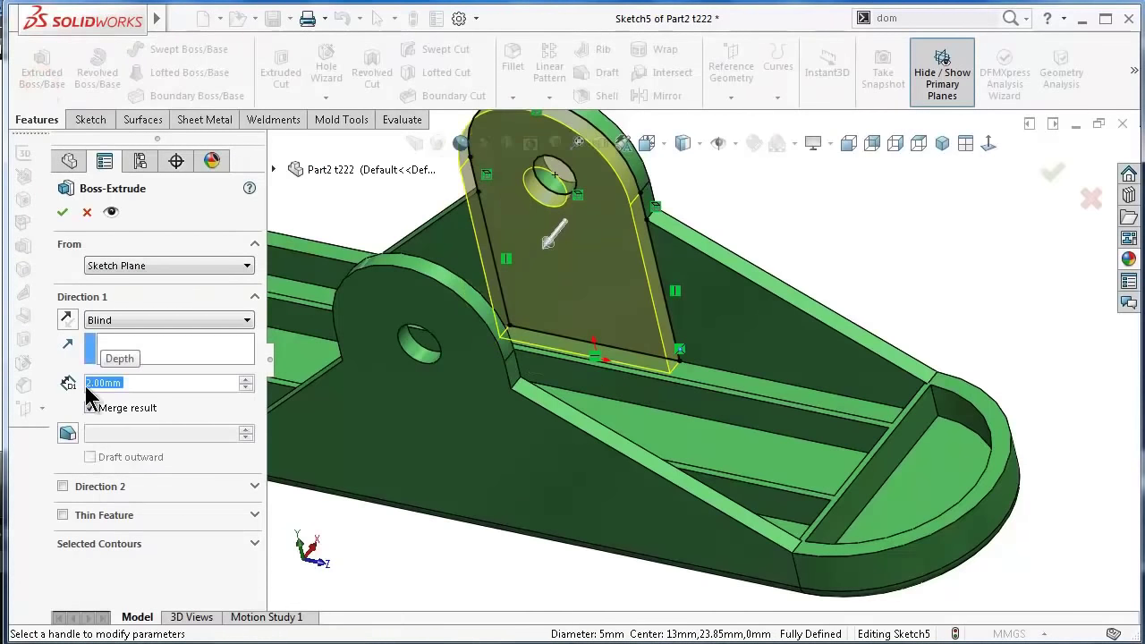
left_click(62, 212)
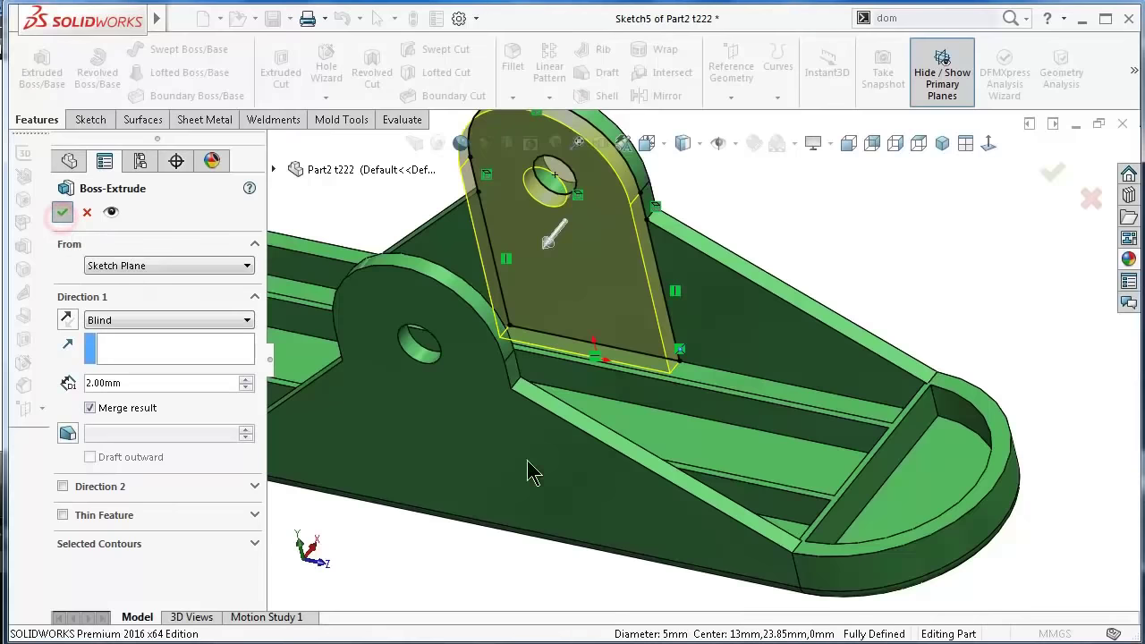
mouse_move(851, 245)
middle_mouse_down()
mouse_move(727, 385)
mouse_move(762, 352)
middle_mouse_up()
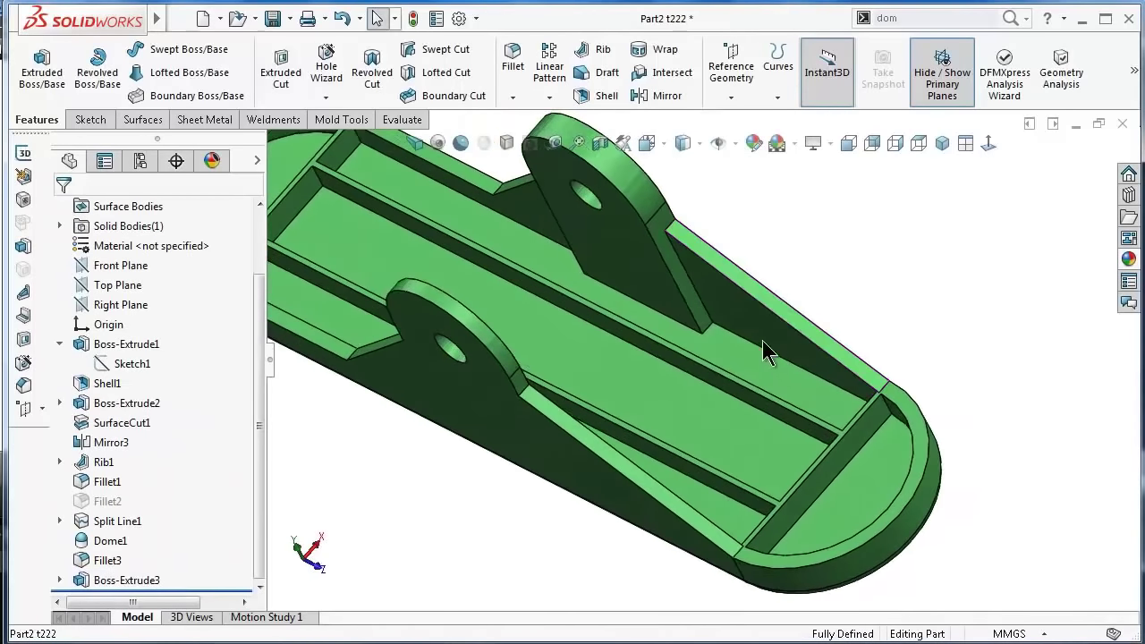
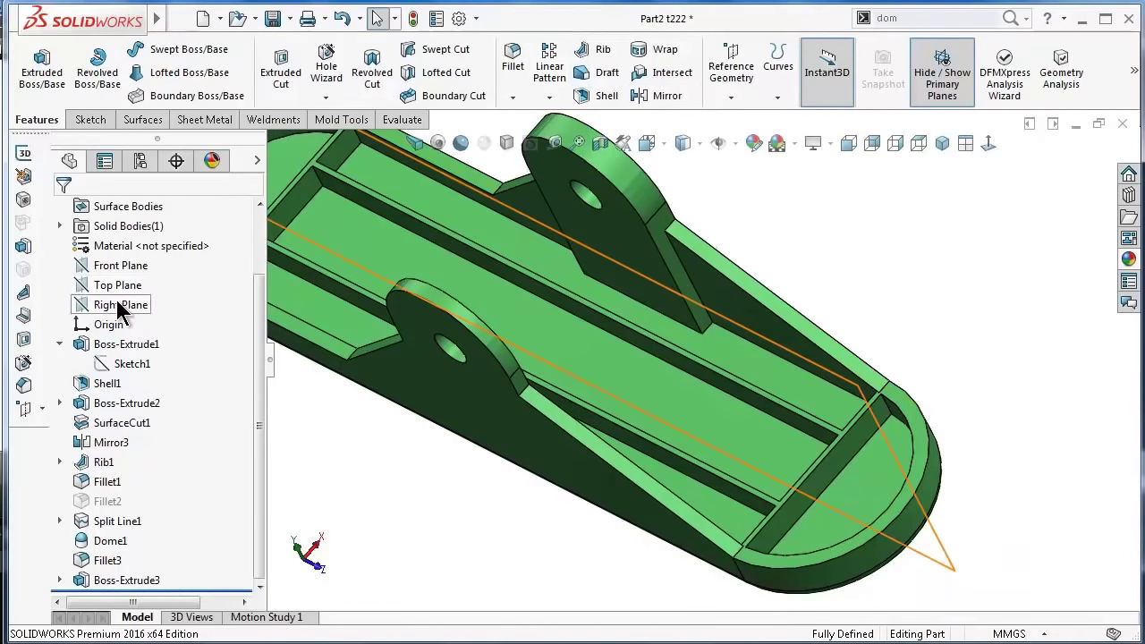
- Orbit the bracket until its underside and both pivot lugs are visible
middle_click_drag(894, 313, 1013, 402)
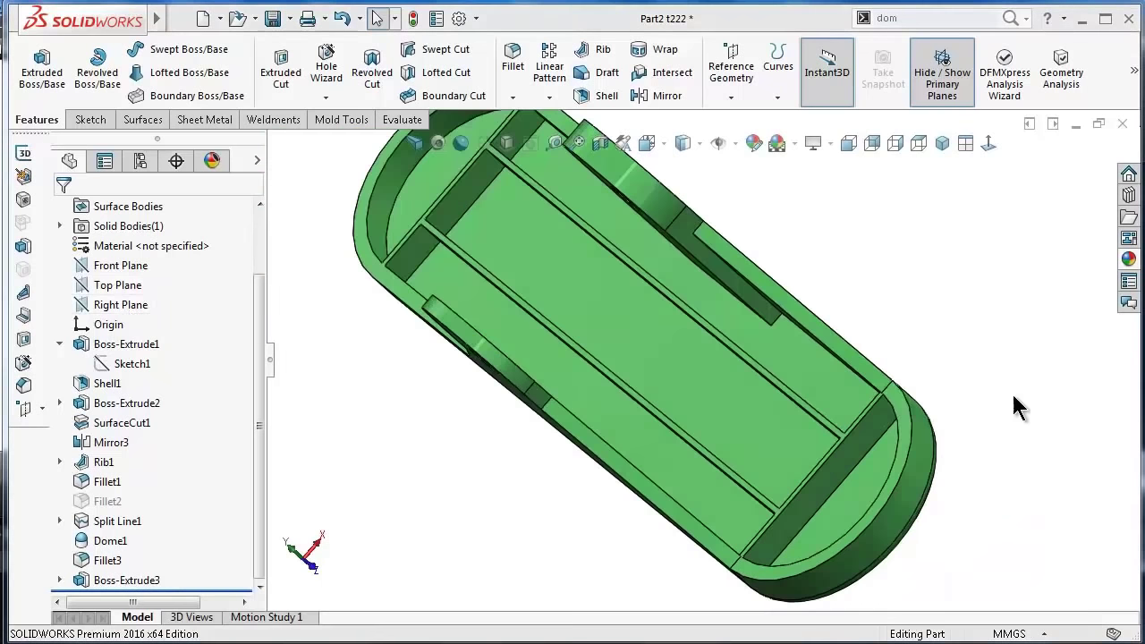
mouse_move(939, 325)
middle_mouse_down()
mouse_move(876, 309)
mouse_move(857, 320)
mouse_move(847, 309)
middle_mouse_up()
- Sketch on the lug face, viewed normal, a circle centred on the pin hole
left_click(811, 176)
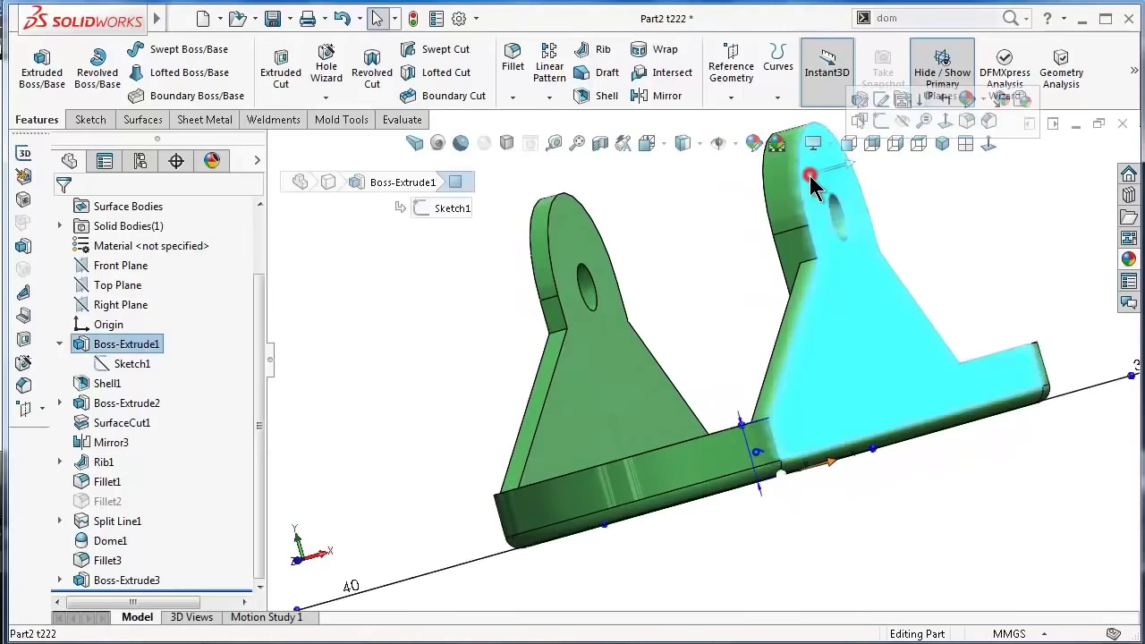
left_click(882, 120)
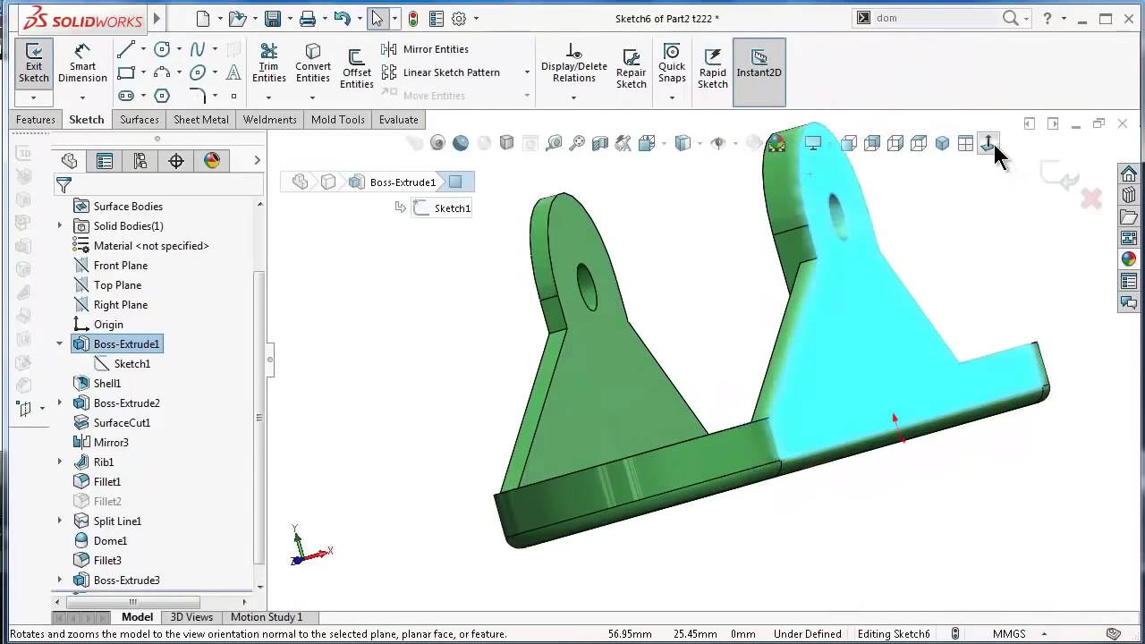
left_click(990, 144)
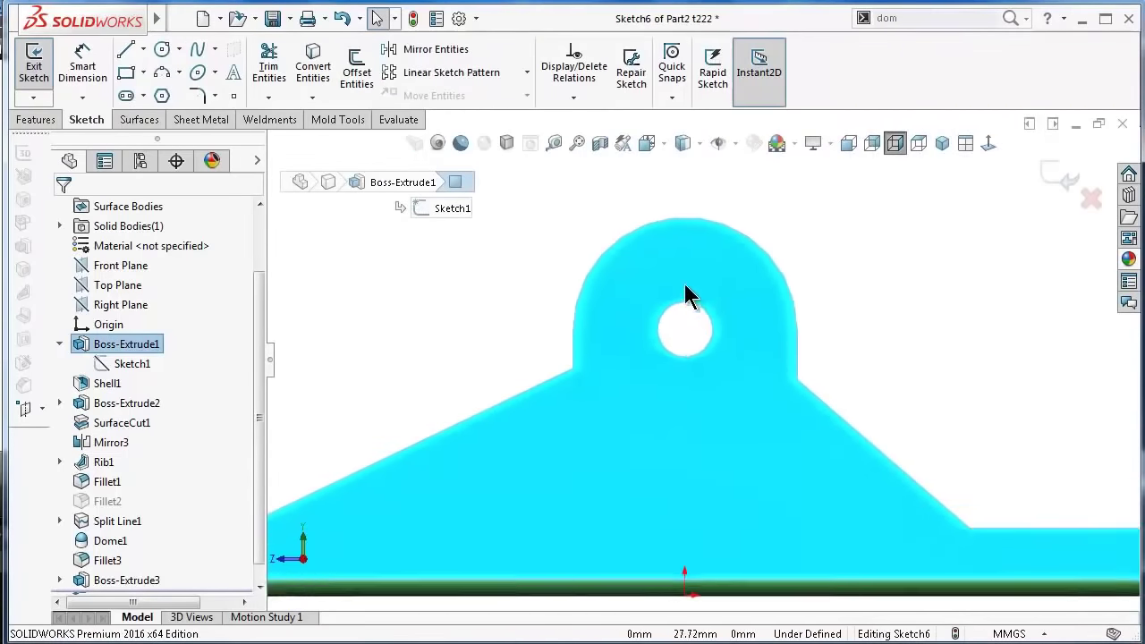
scroll(685, 282, "down", 3)
left_click(162, 47)
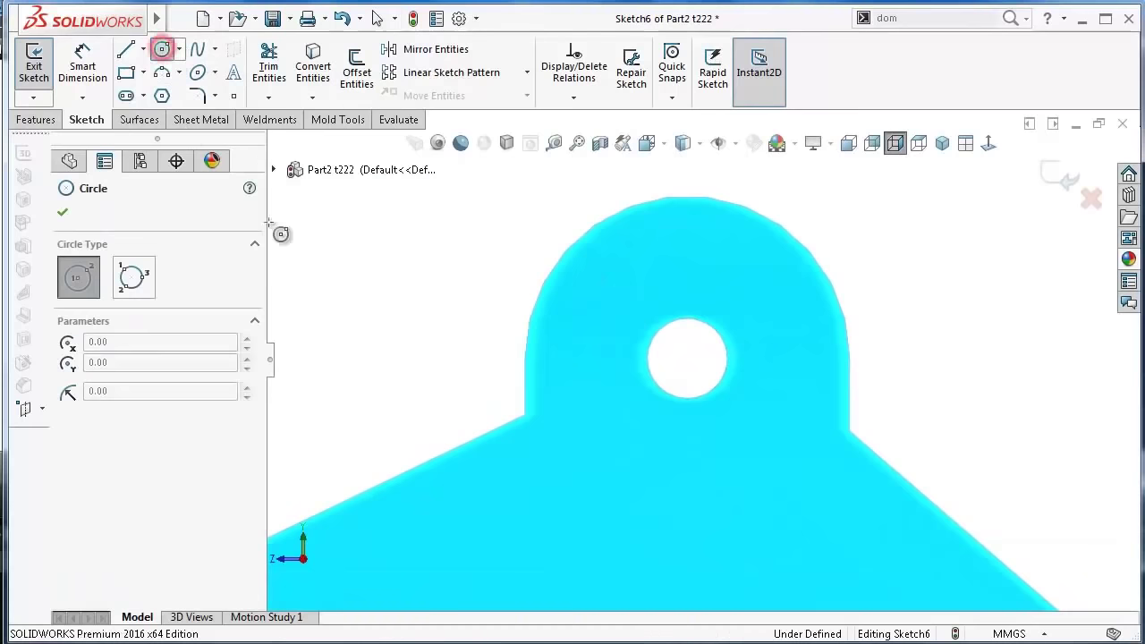
left_click(686, 358)
left_click(515, 274)
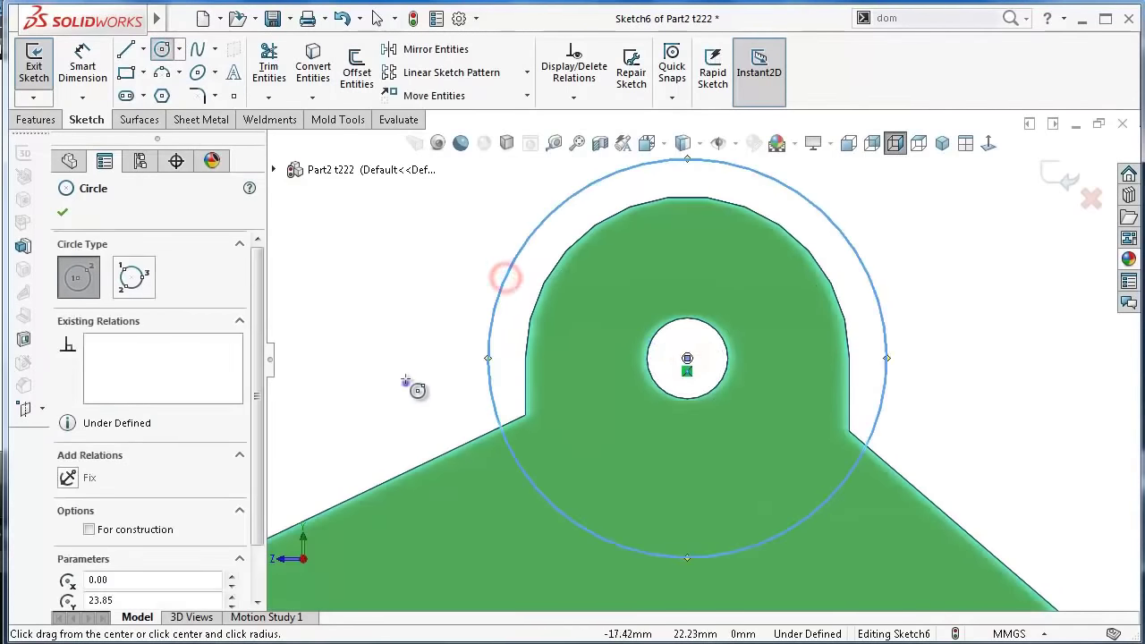
scroll(492, 363, "down", 3)
middle_click_drag(493, 366, 611, 353, "ctrl")
- Make the circle coincident with the lug's corner point and close the sketch
key("Escape")
left_click(614, 351)
left_click(611, 343, "ctrl")
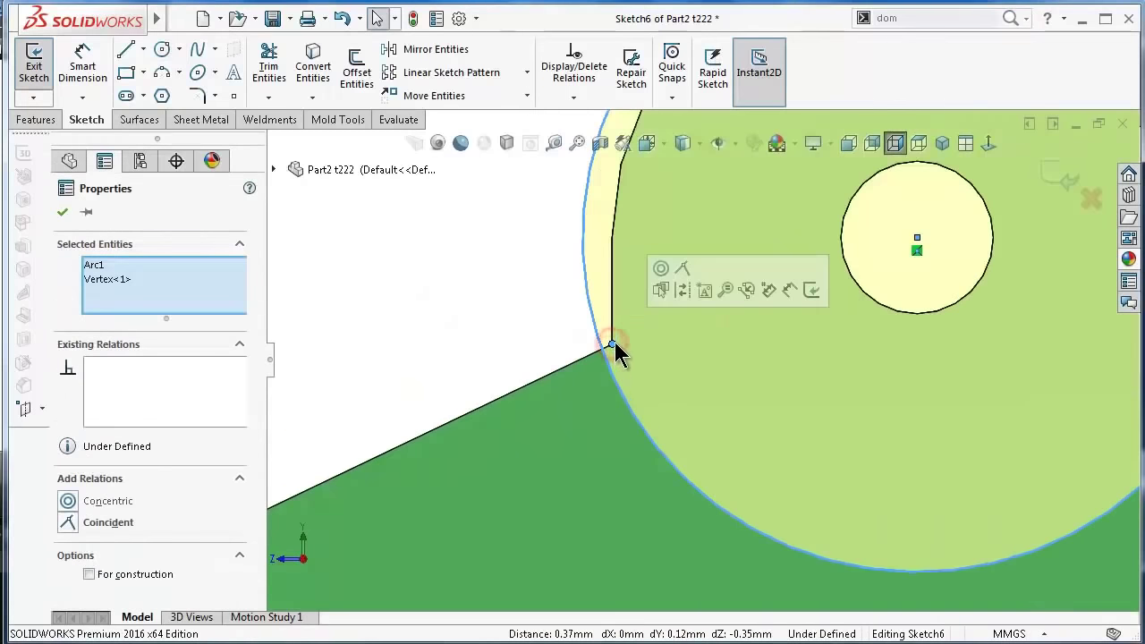
left_click(682, 270)
scroll(718, 358, "up", 1)
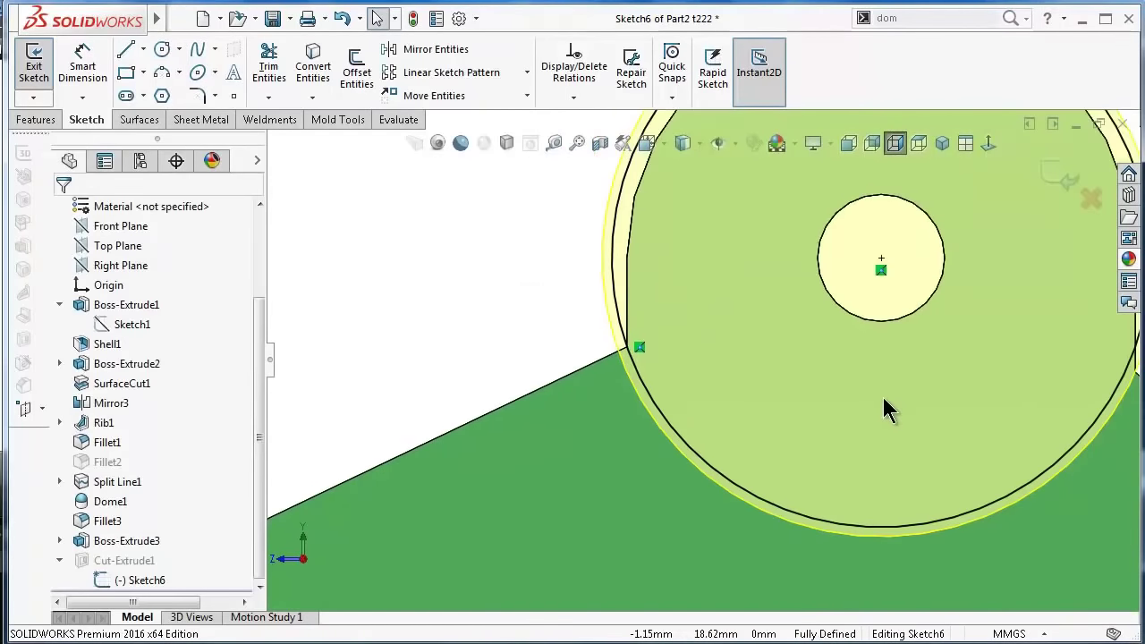
left_click(1056, 177)
mouse_move(955, 335)
middle_mouse_down()
mouse_move(906, 407)
mouse_move(915, 415)
mouse_move(907, 378)
middle_mouse_up()
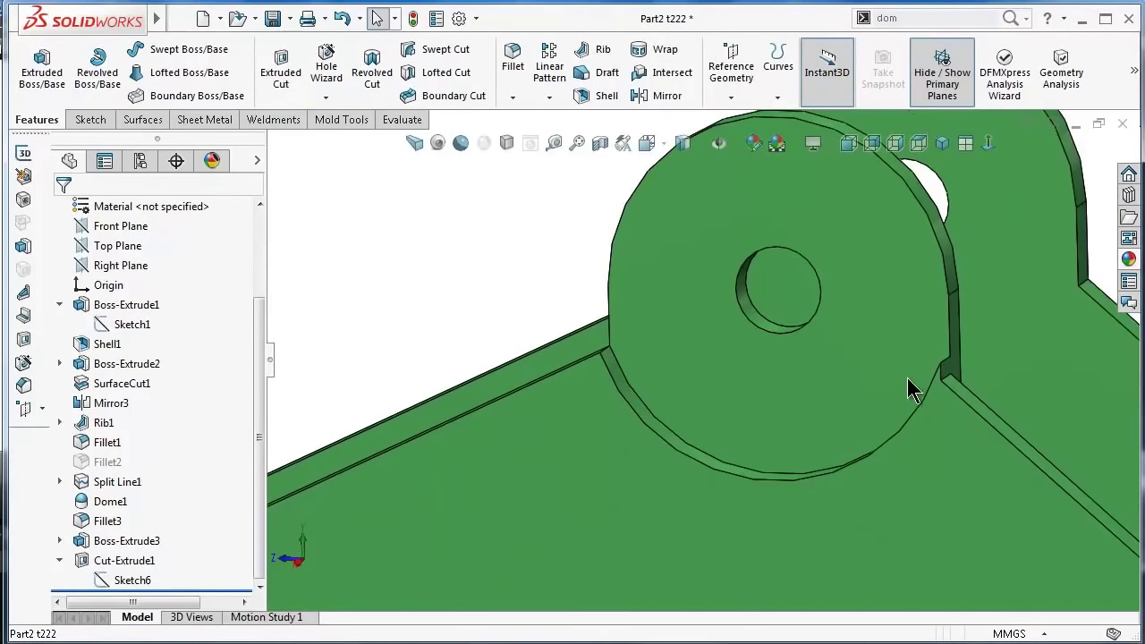
- Open the base plate's Sketch1 for a look, then exit it unchanged
left_click(926, 326)
left_click(926, 452)
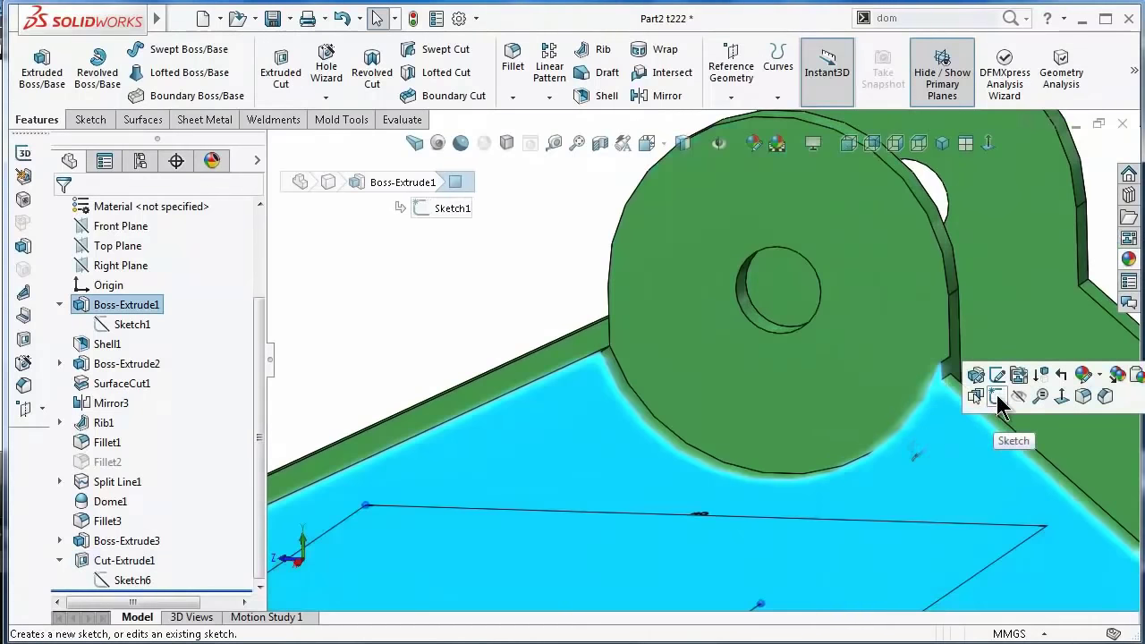
left_click(999, 375)
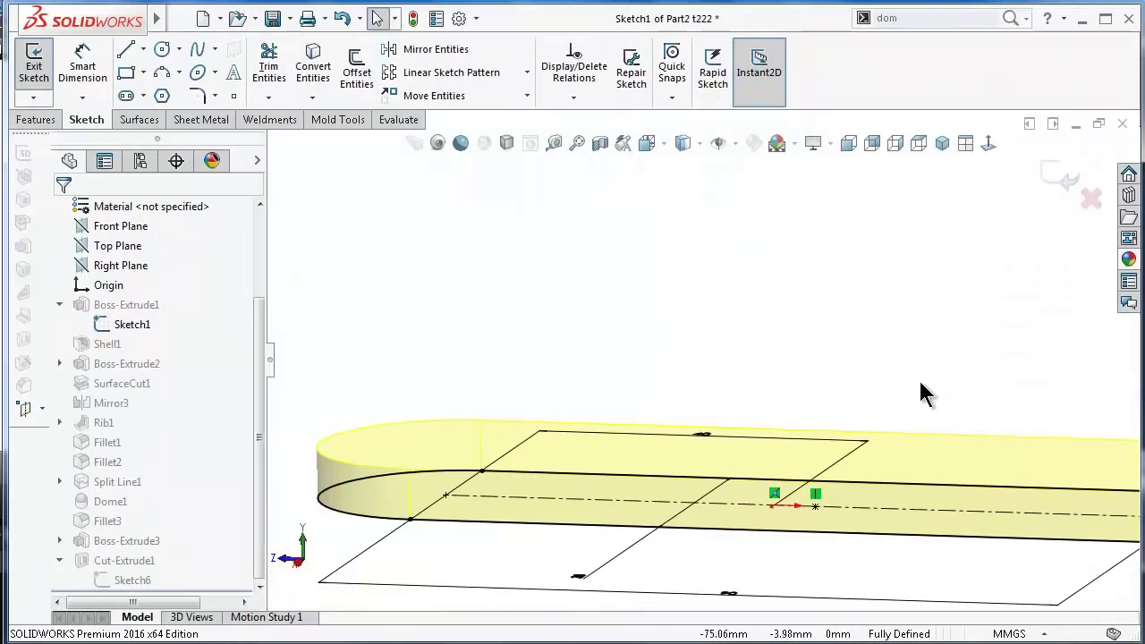
left_click(1061, 179)
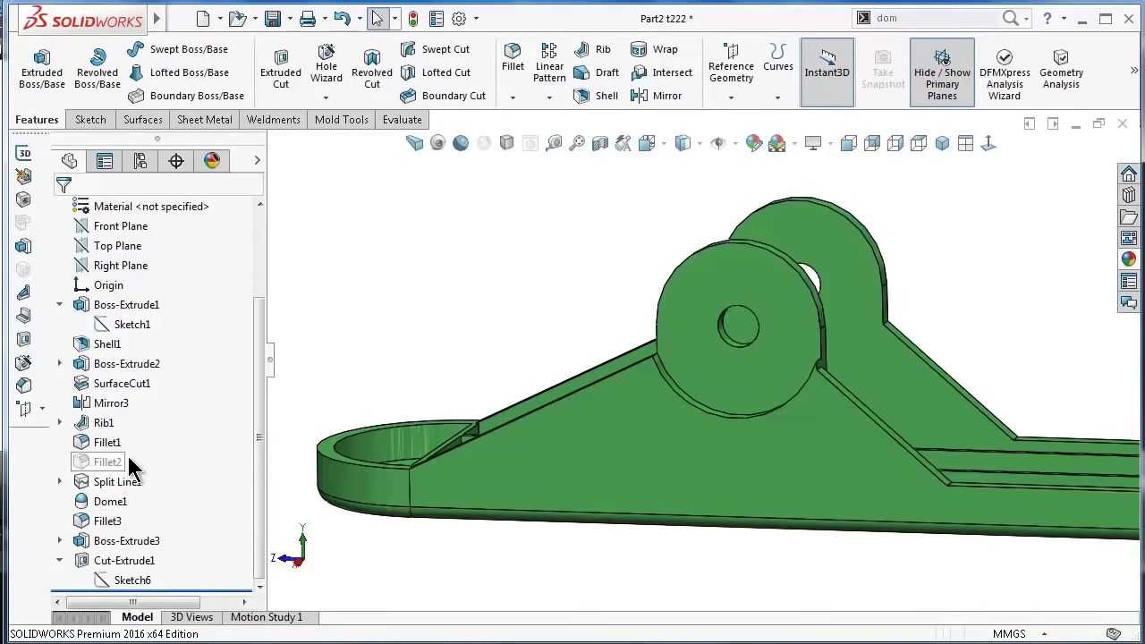
- Expand Boss-Extrude2 in the FeatureManager and select its Sketch2
left_click(121, 364)
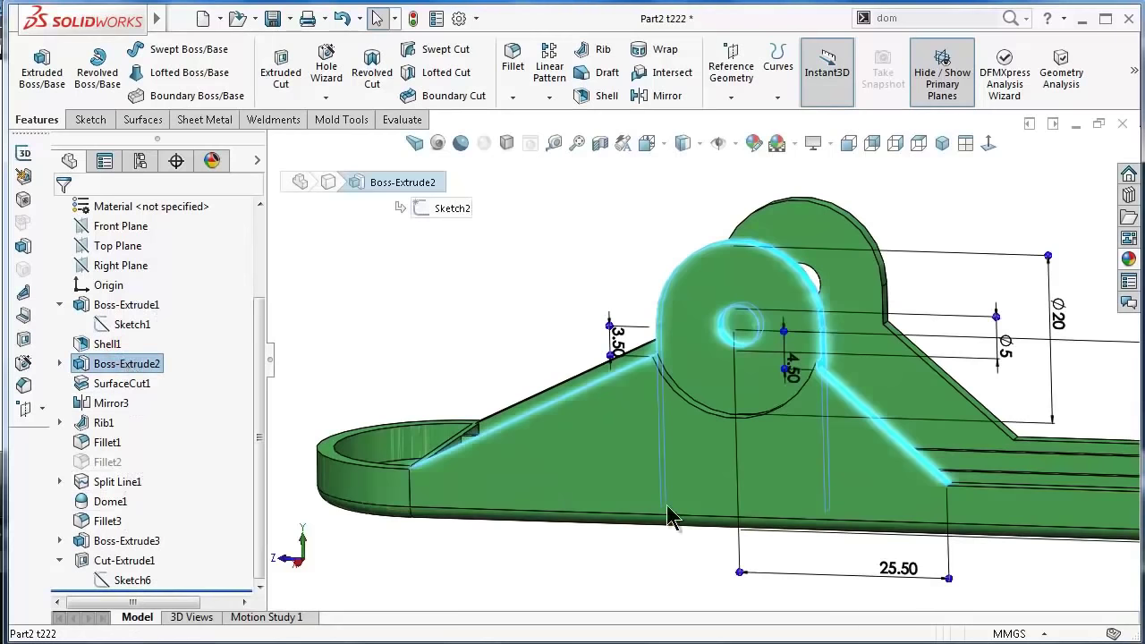
left_click(1002, 152)
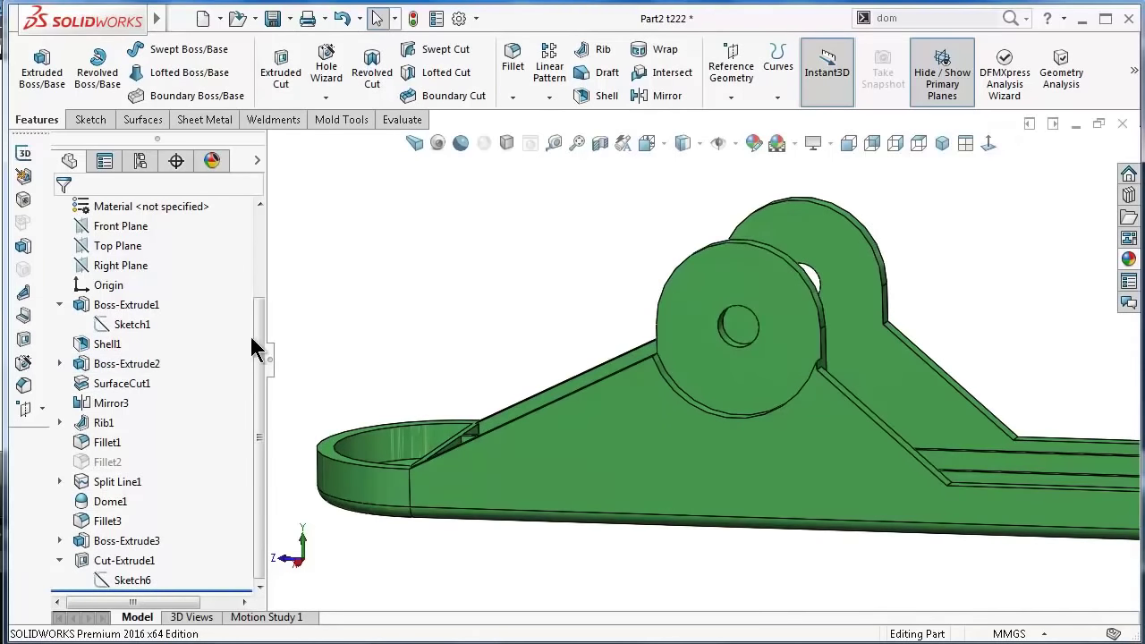
left_click(126, 366)
left_click(59, 364)
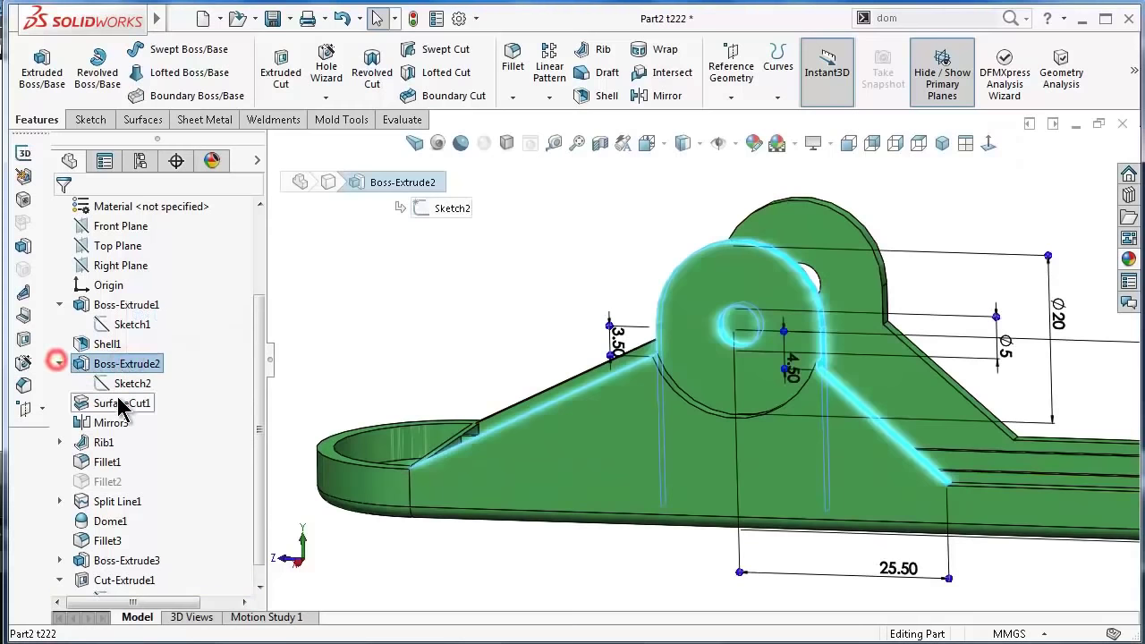
left_click(128, 383)
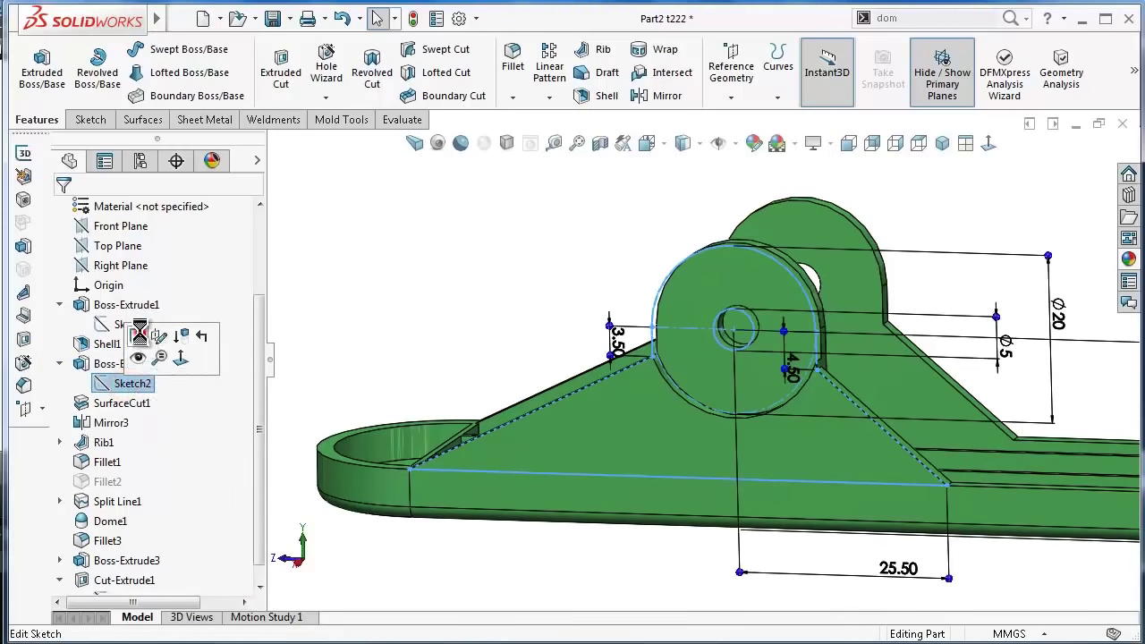
- Edit Sketch2 face-on and change the 4.50 dimension to 4 mm
left_click(138, 336)
left_click(990, 144)
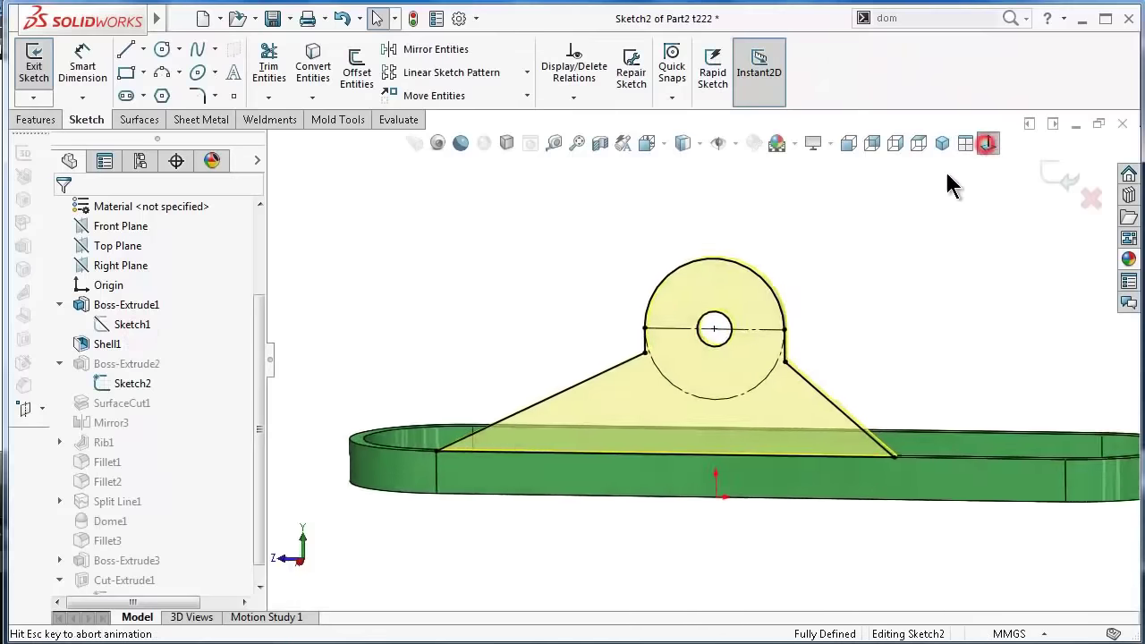
scroll(726, 347, "down", 3)
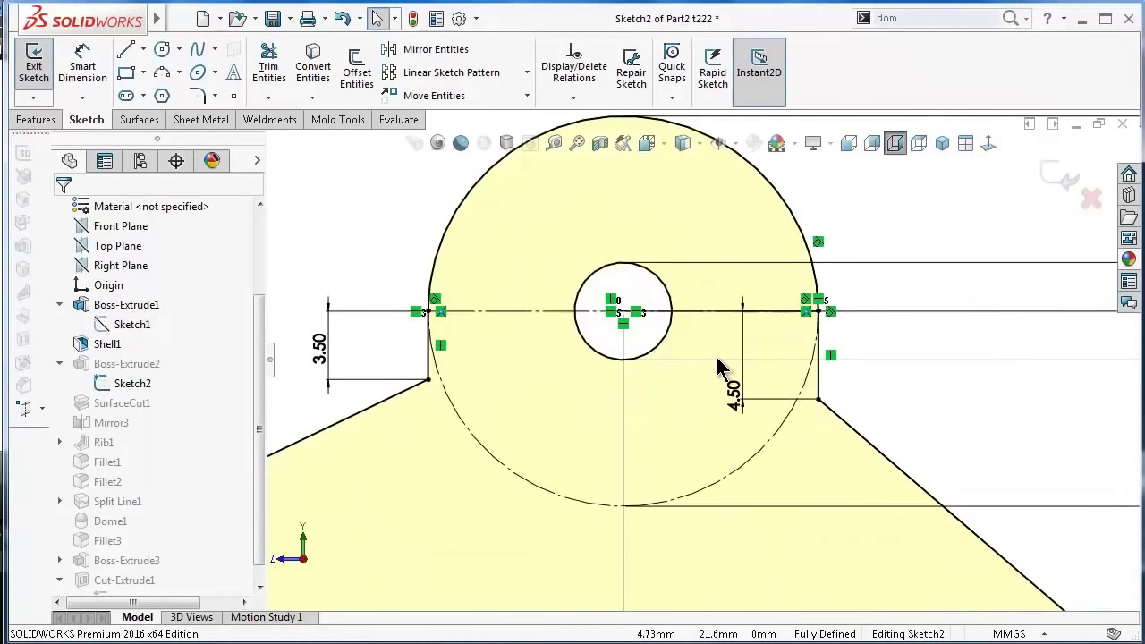
scroll(719, 370, "down", 1)
scroll(698, 365, "up", 1)
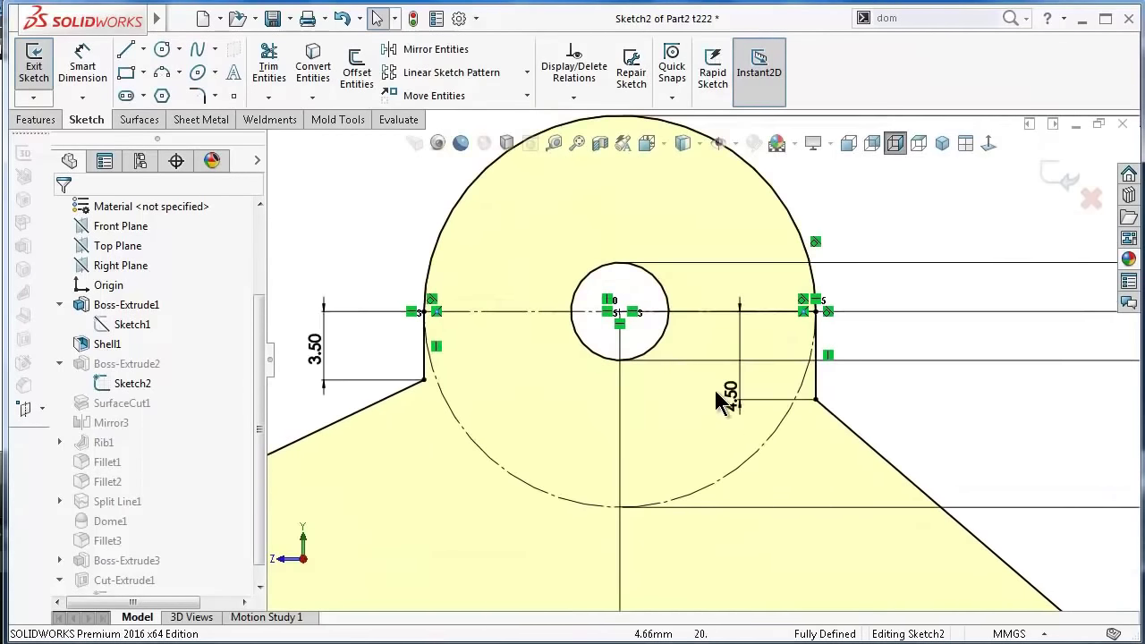
left_click(770, 404)
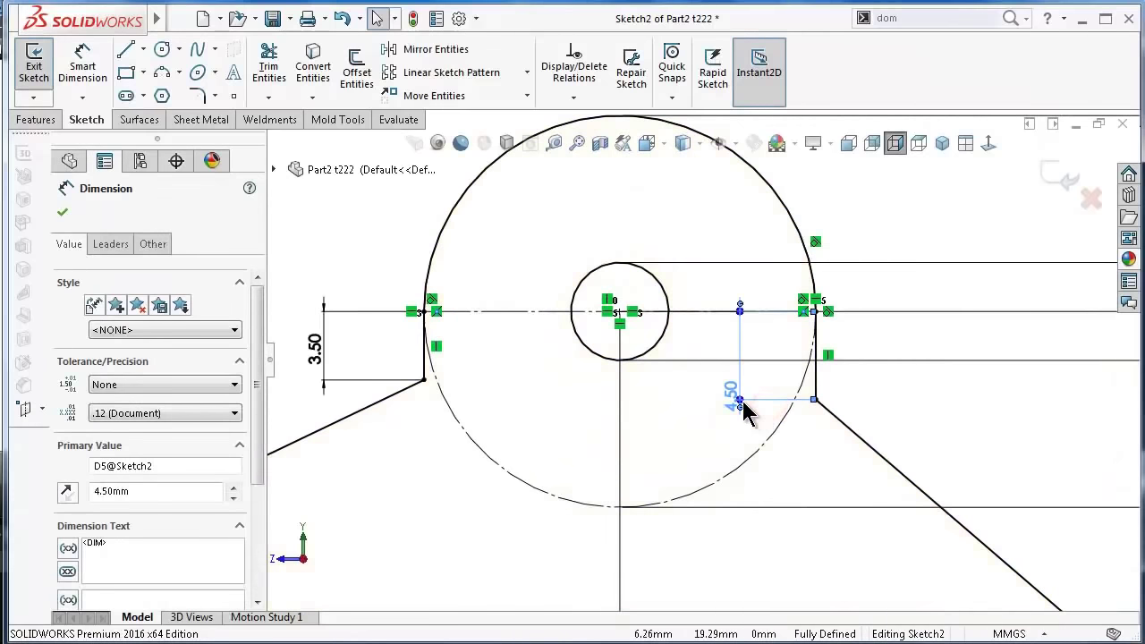
double_click(735, 399)
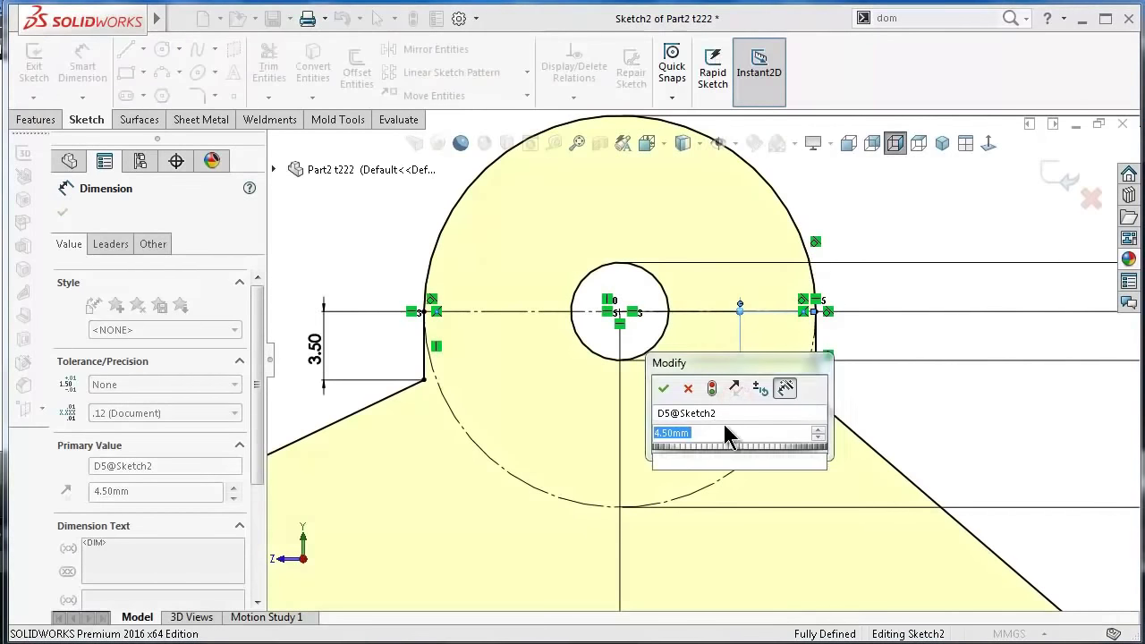
type("4")
key("Return")
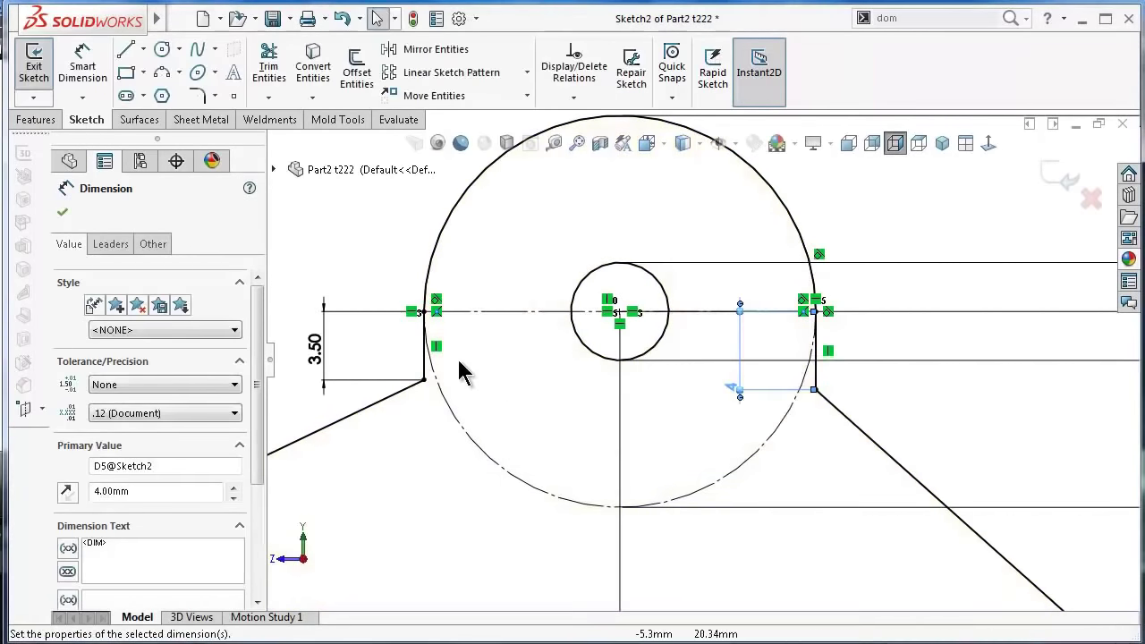
- Change the 3.50 dimension to 4 mm and exit Sketch2 to rebuild
left_click(342, 376)
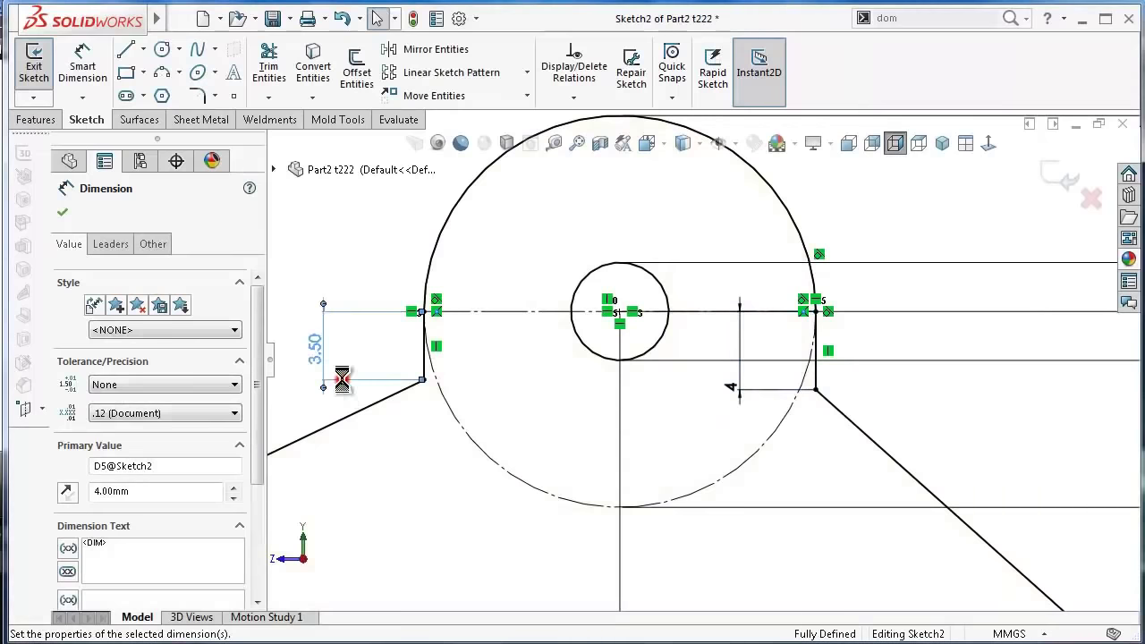
left_click(350, 311)
left_click(314, 348)
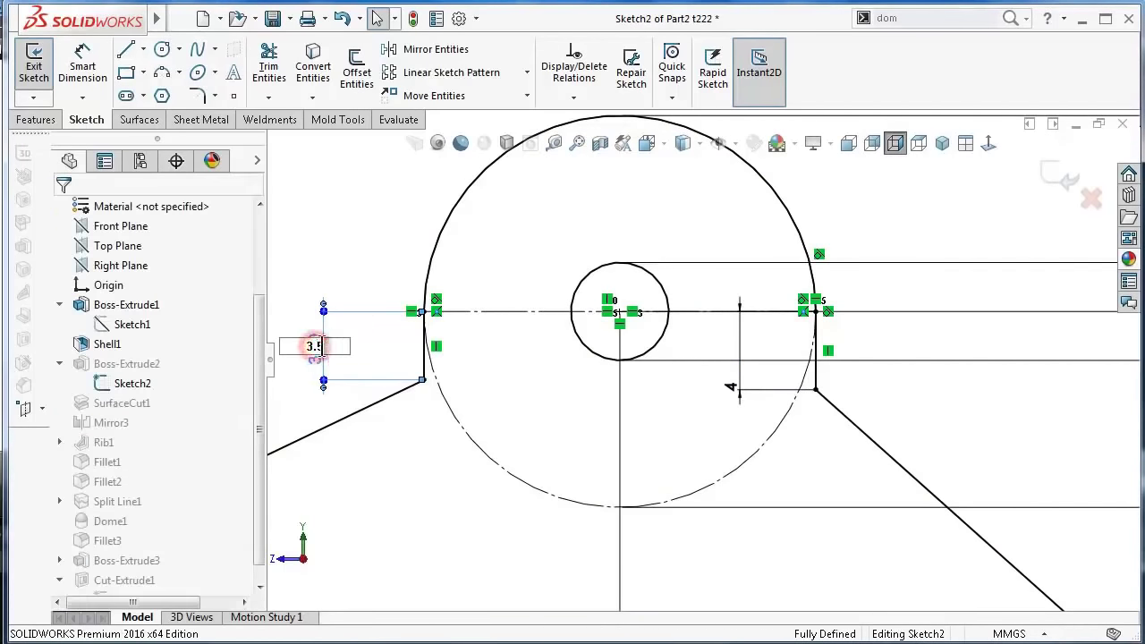
left_click_drag(332, 348, 274, 335)
type("4")
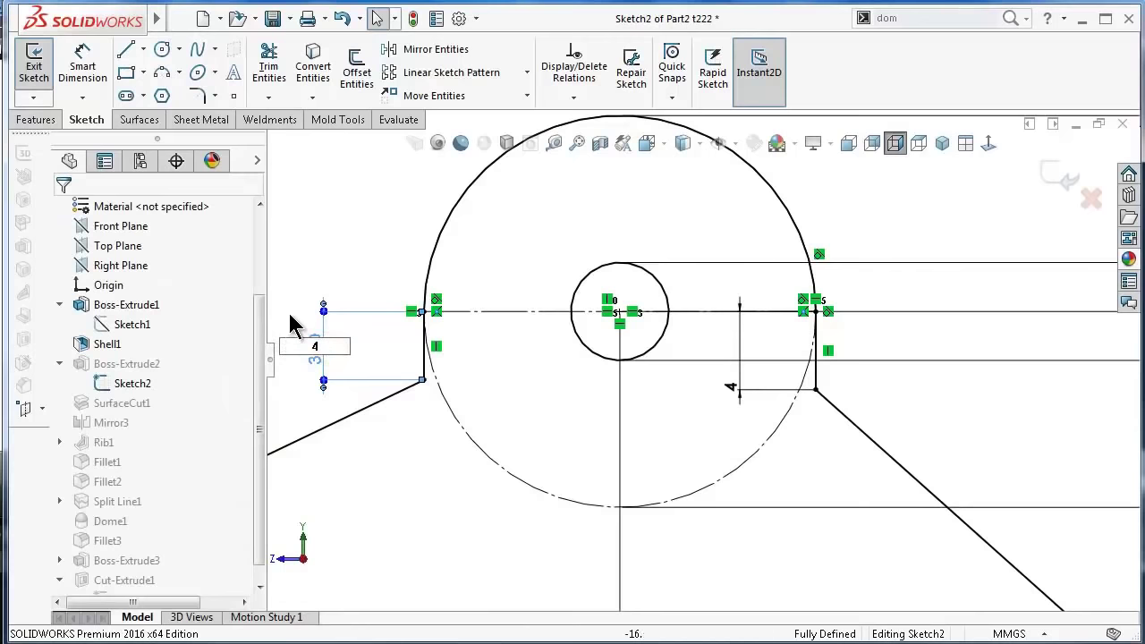
key("Return")
left_click(369, 262)
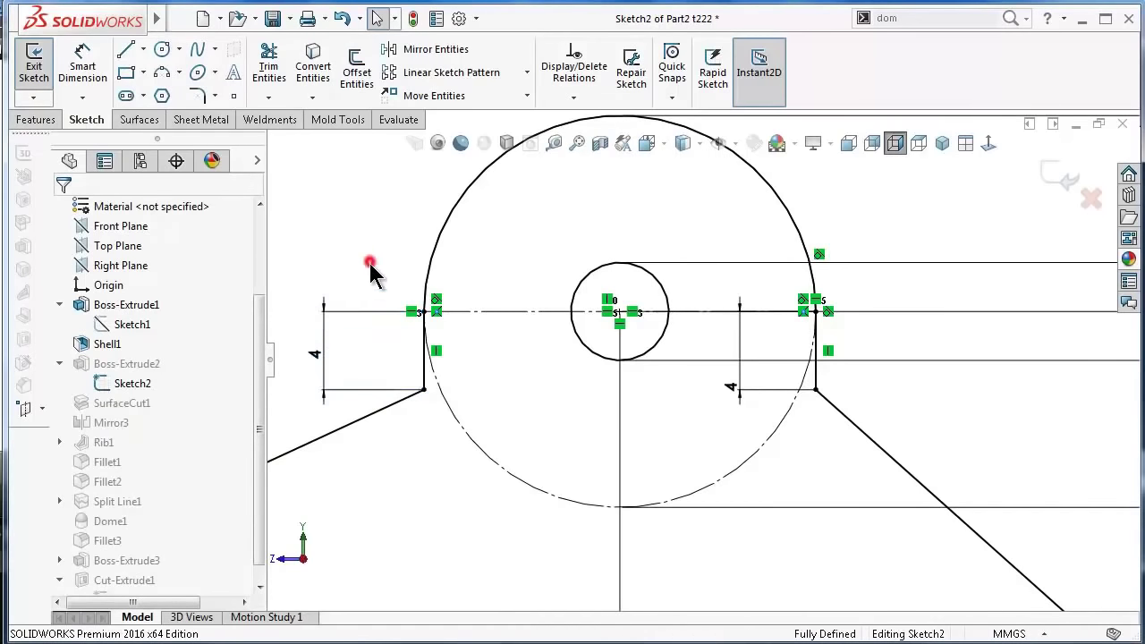
left_click(1065, 176)
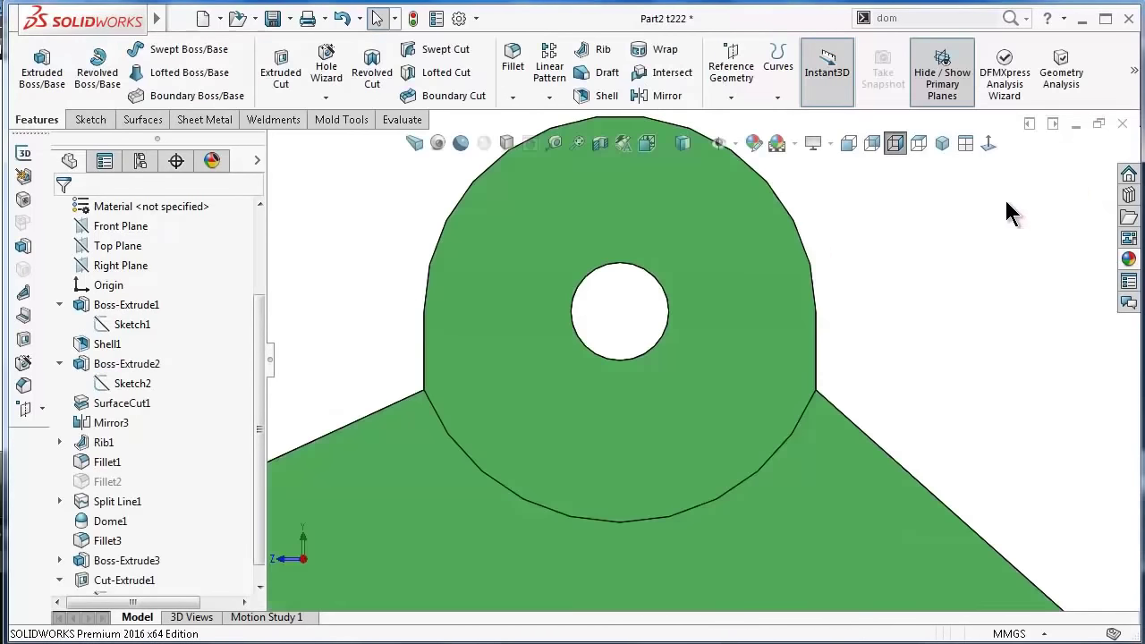
- Fillet the two edges where the ribs meet the lug boss with a 0.5 mm radius
key("ctrl+shift+z")
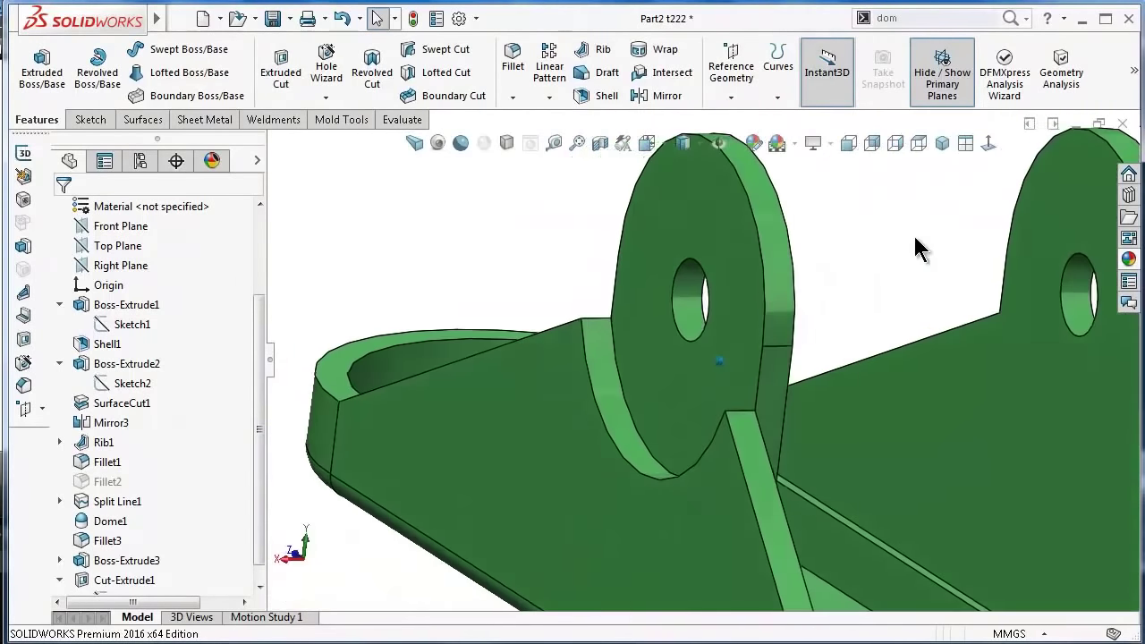
key("ctrl+shift+z")
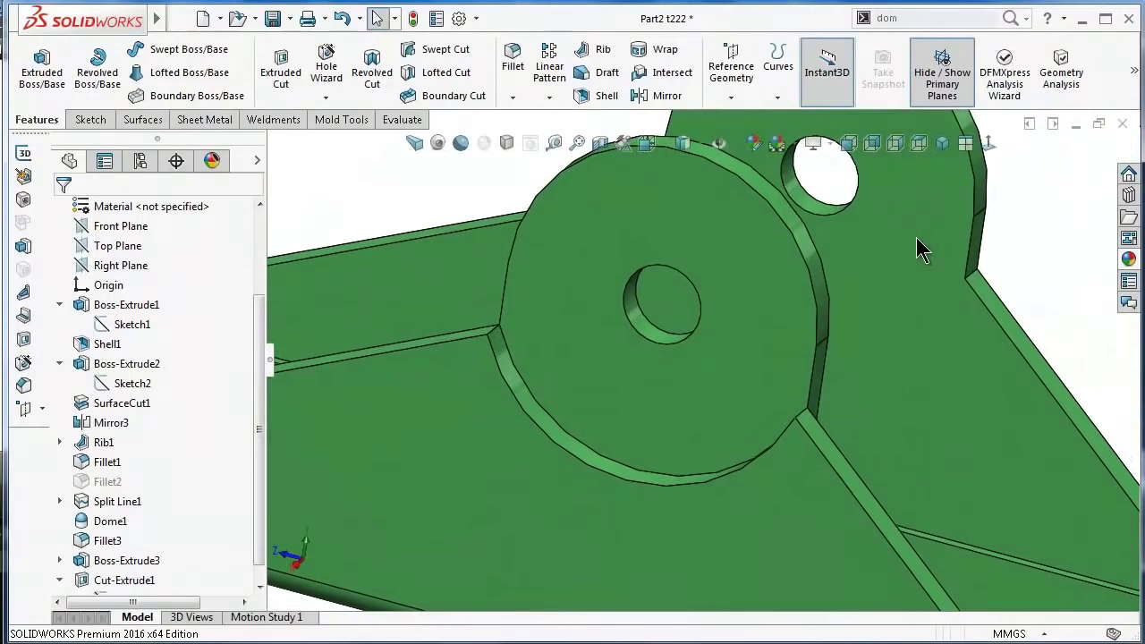
key("ctrl+shift+z")
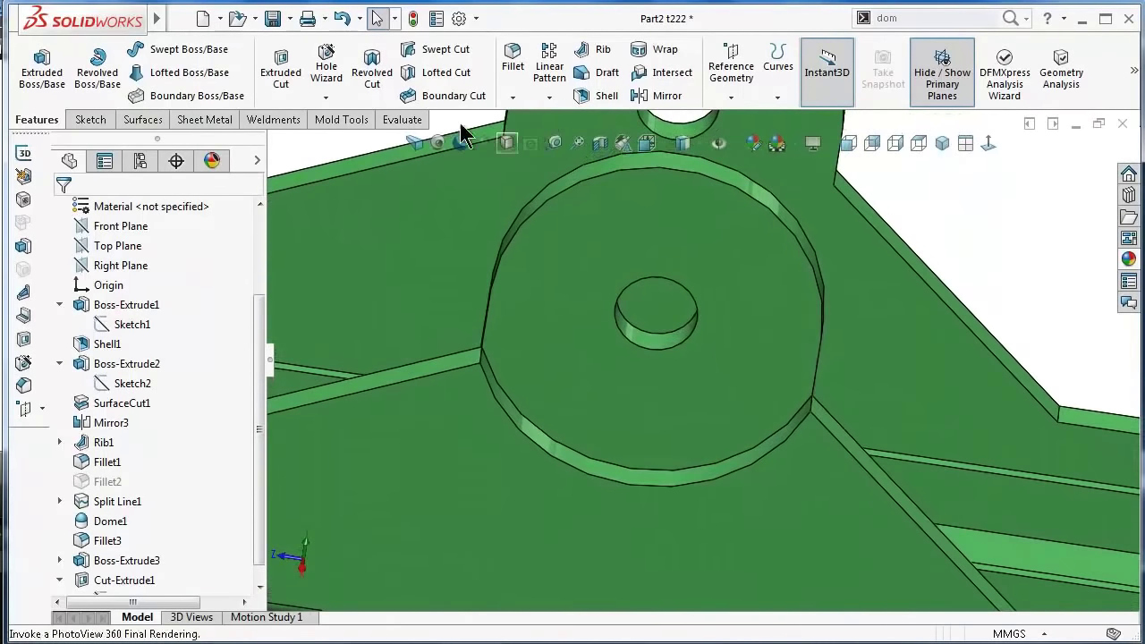
left_click(519, 63)
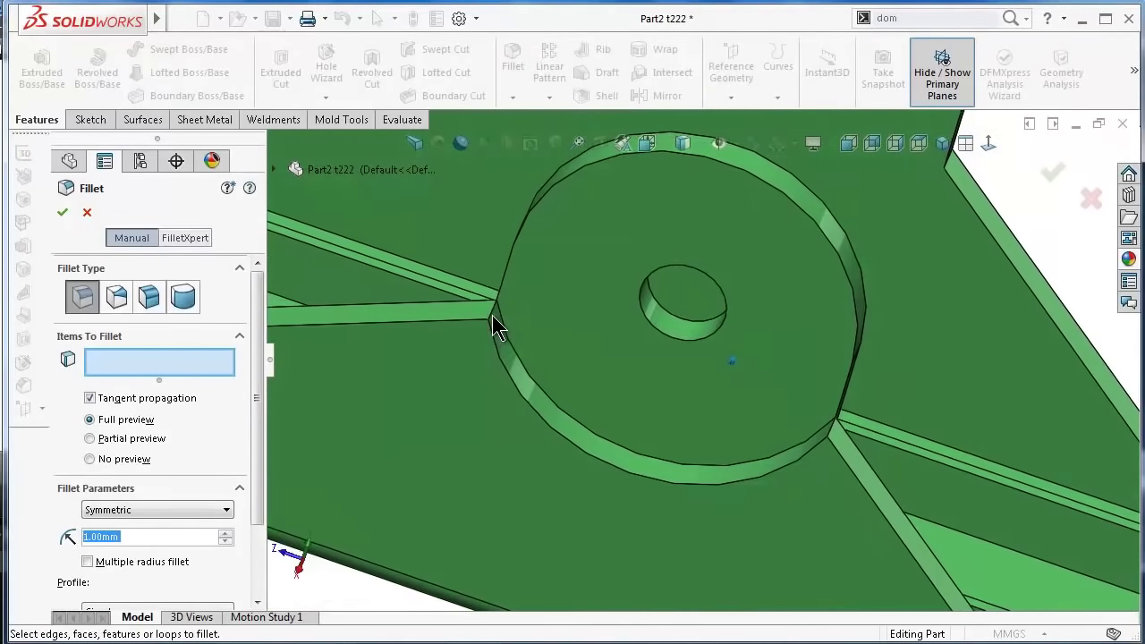
left_click(491, 317)
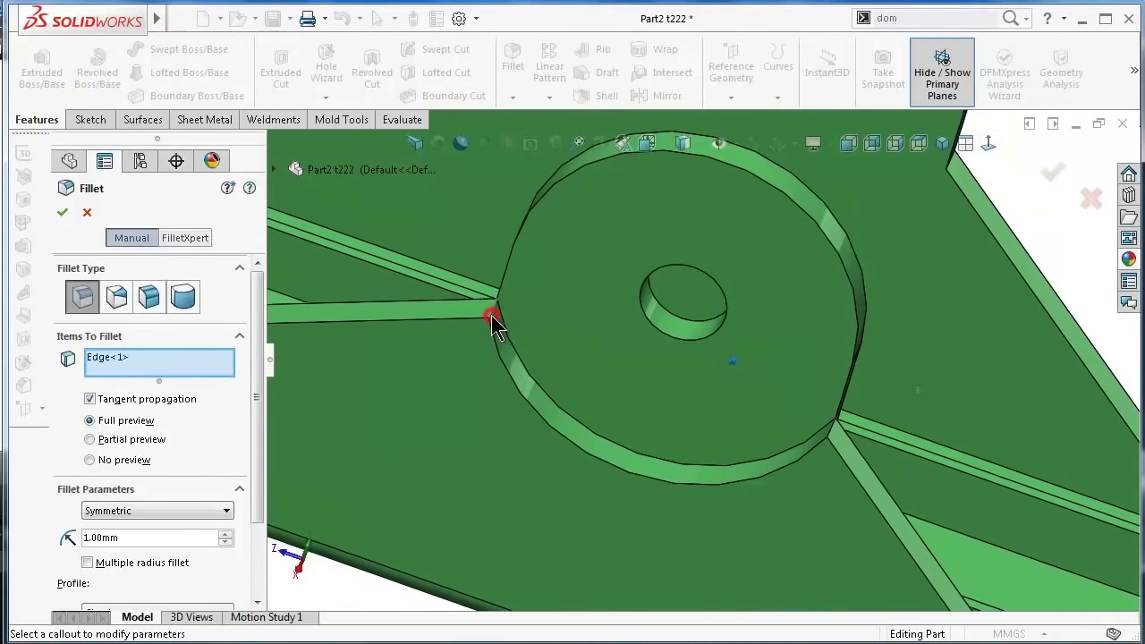
left_click(831, 429)
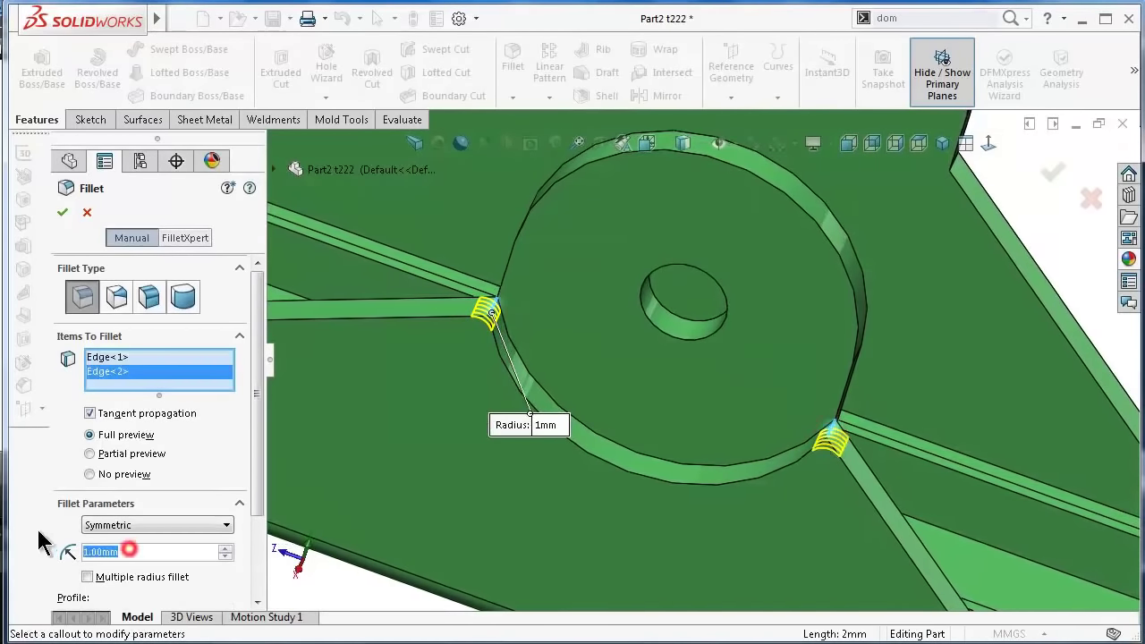
type("0.5")
key("Return")
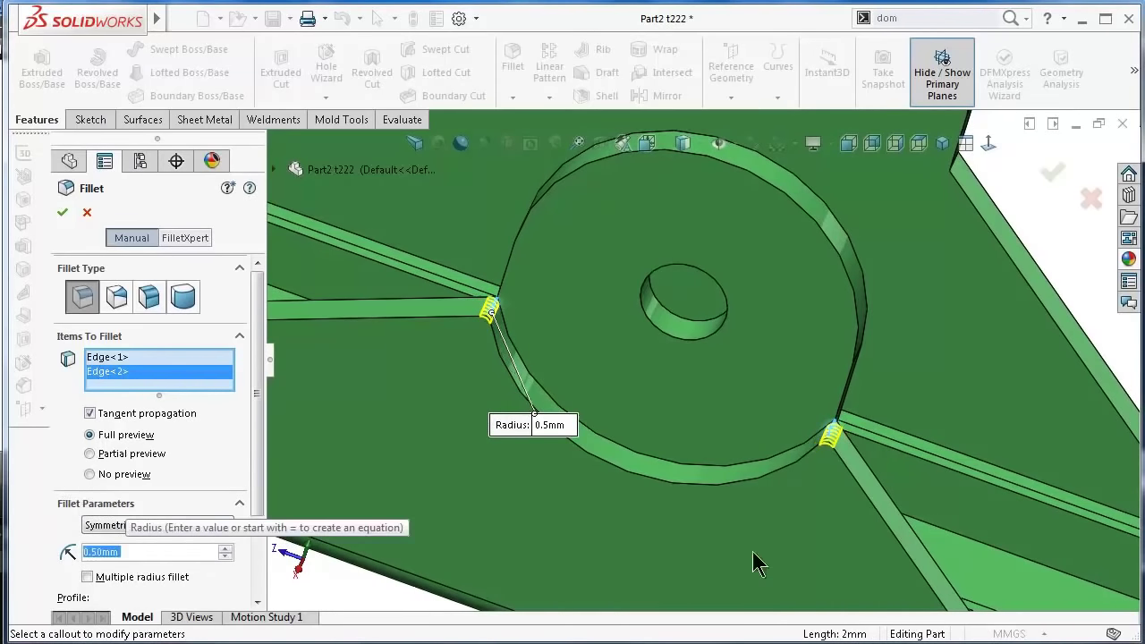
left_click(61, 219)
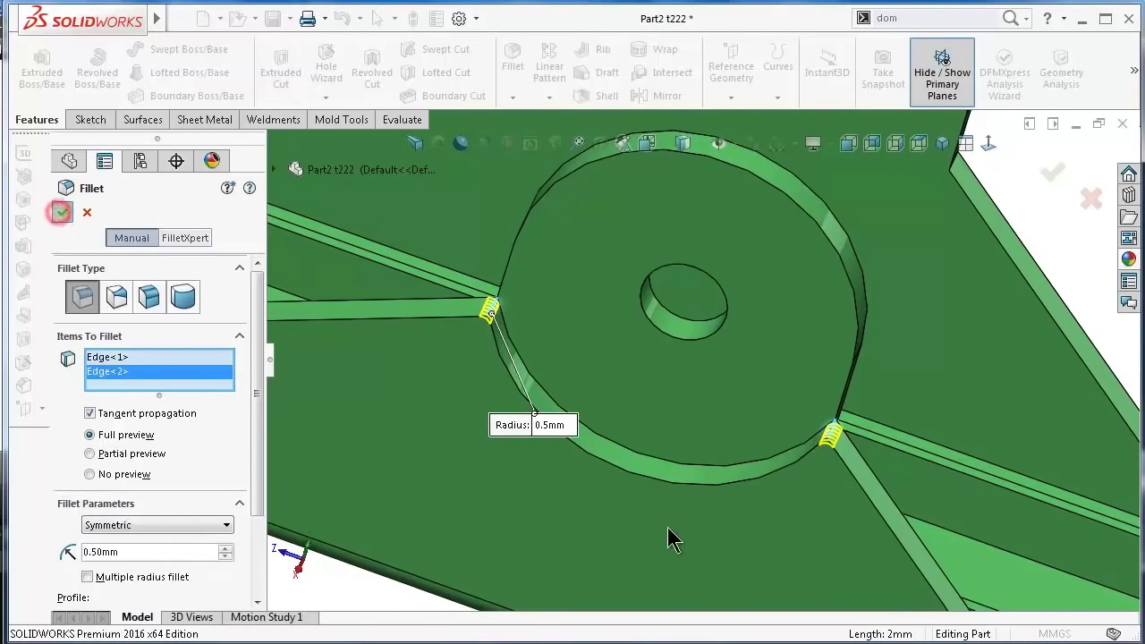
middle_click_drag(676, 535, 656, 528)
- Mirror Cut-Extrude1, Boss-Extrude2 and Fillet4 about the Right Plane
key("Left")
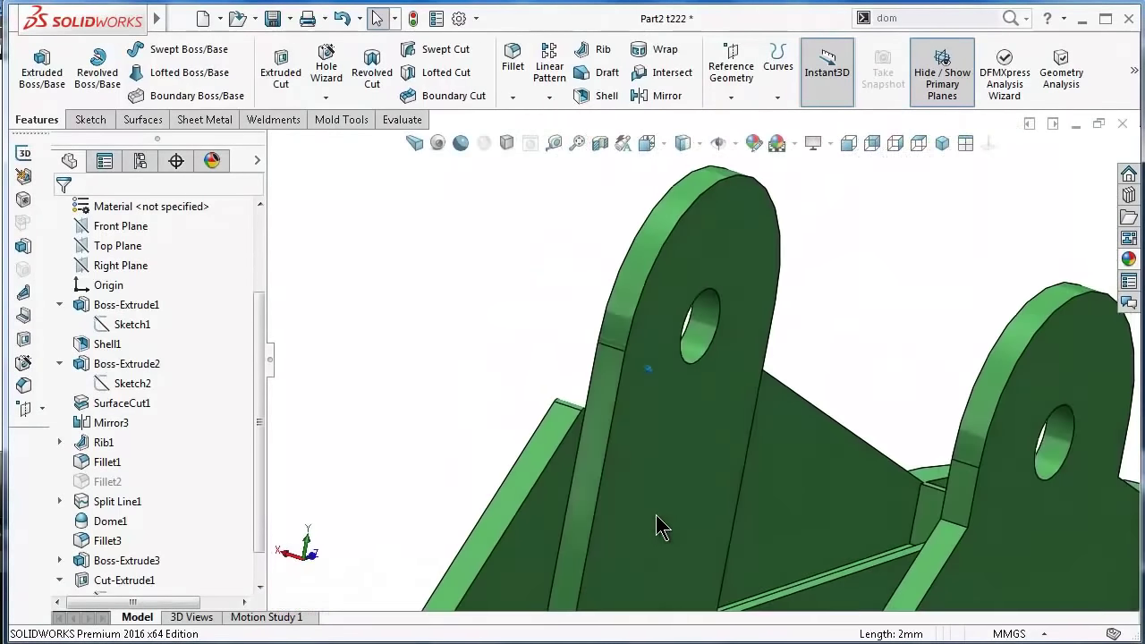
key("Left")
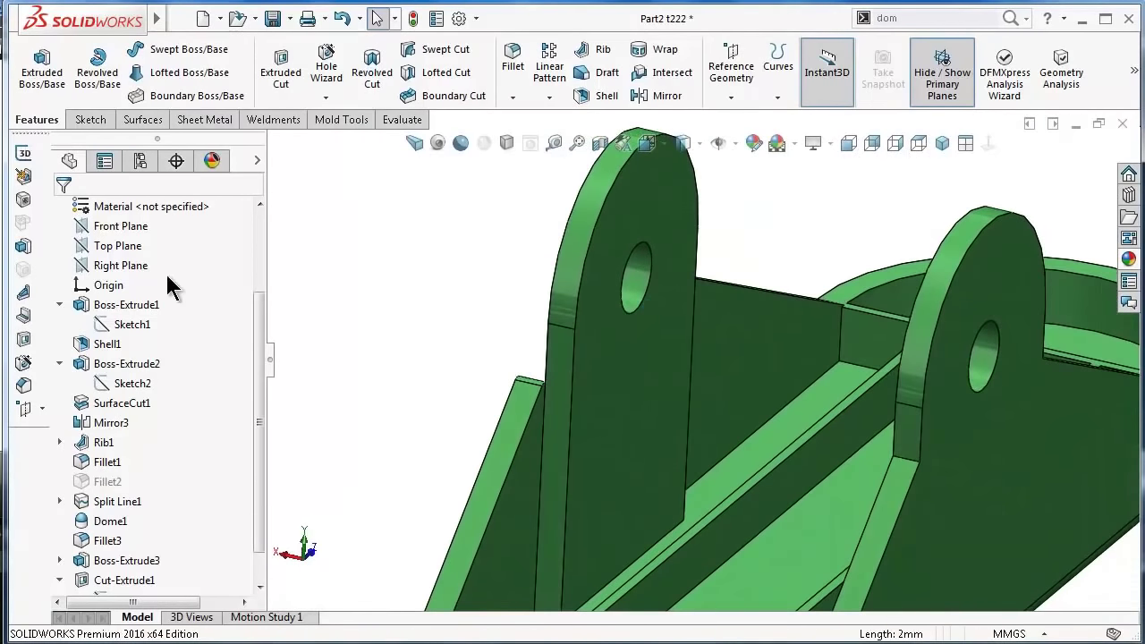
left_click_drag(261, 312, 254, 268)
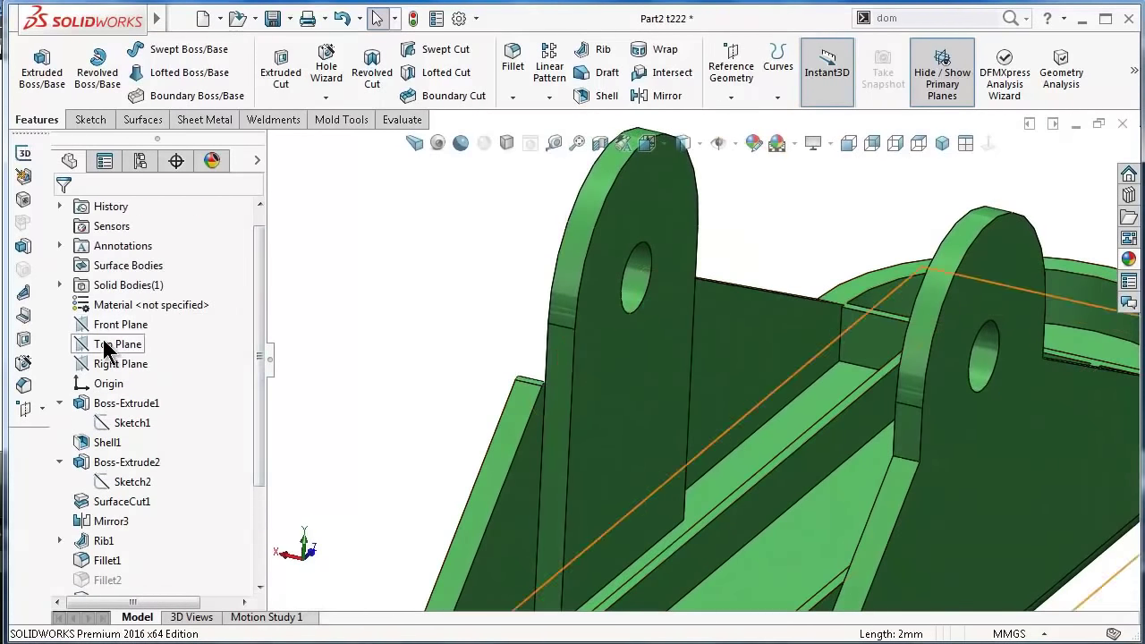
left_click(90, 366)
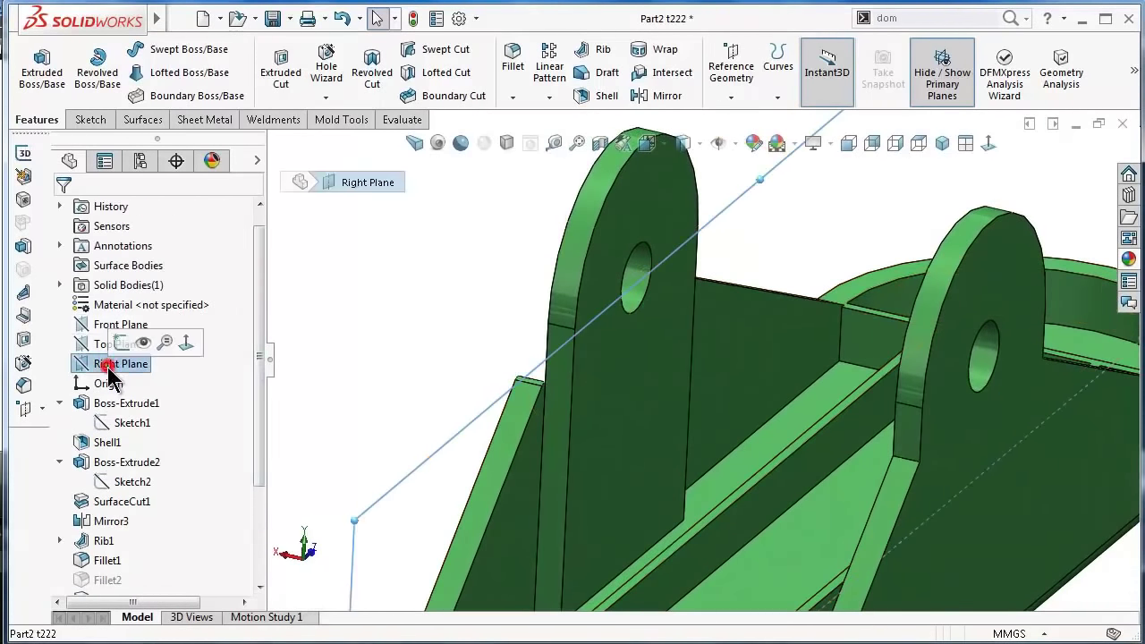
left_click(666, 95)
key("Left")
key("Left")
key("Down")
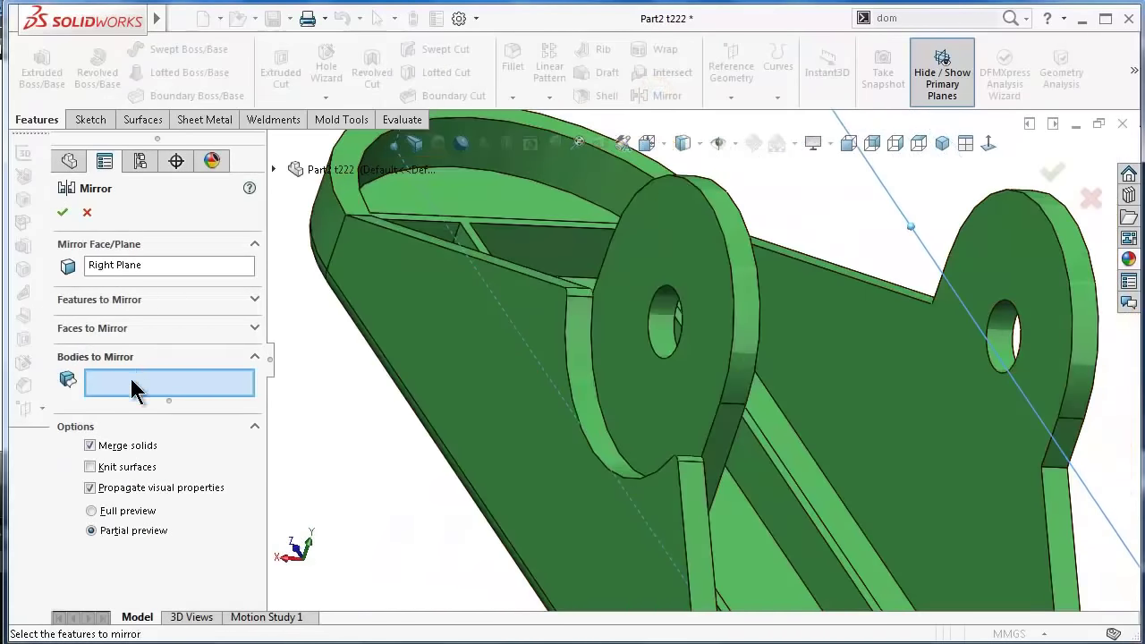
left_click(255, 301)
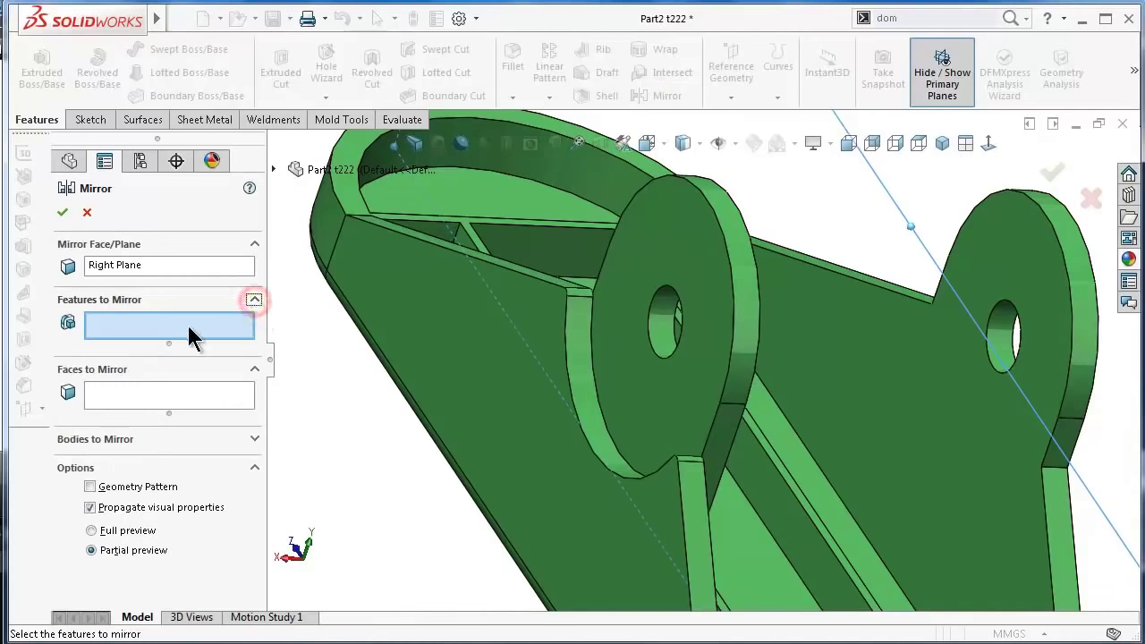
left_click(186, 324)
left_click(644, 395)
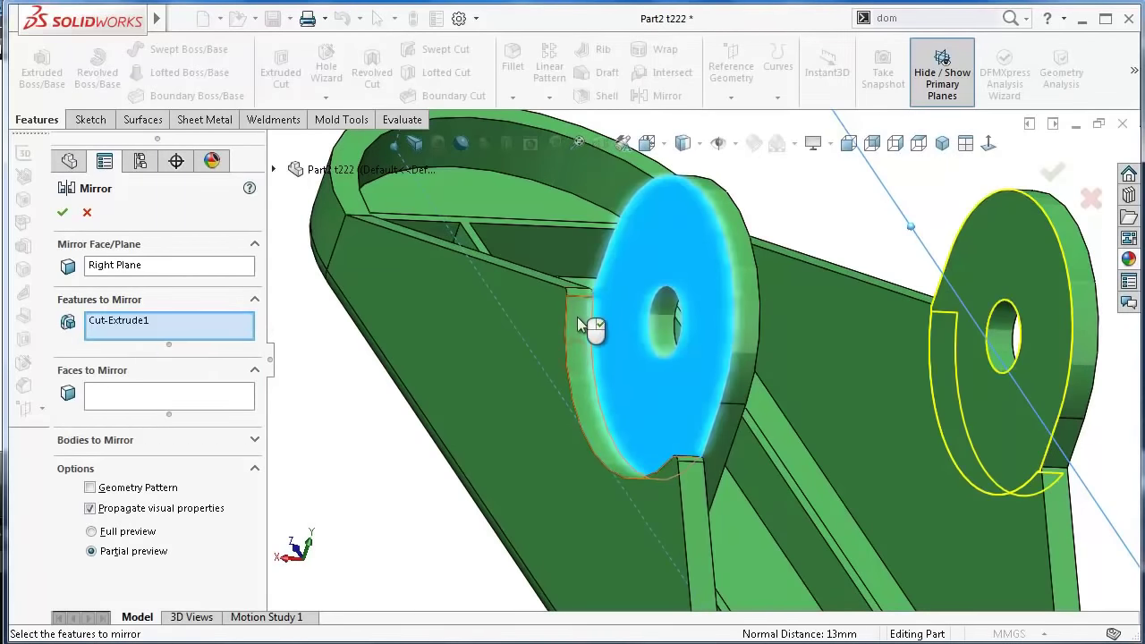
left_click(746, 291)
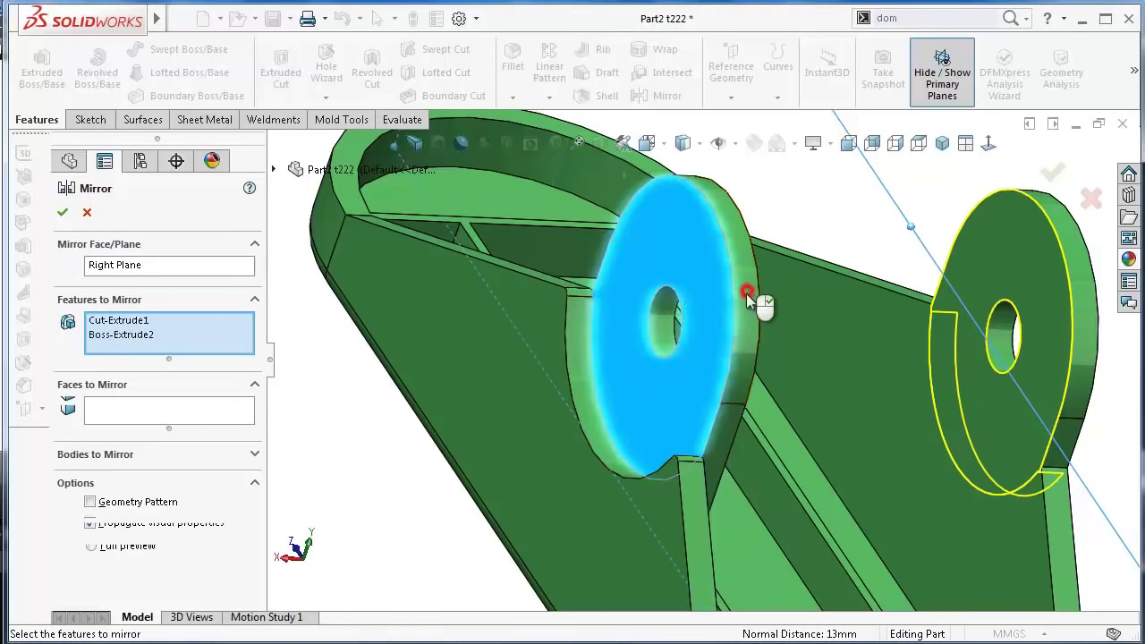
left_click(579, 291)
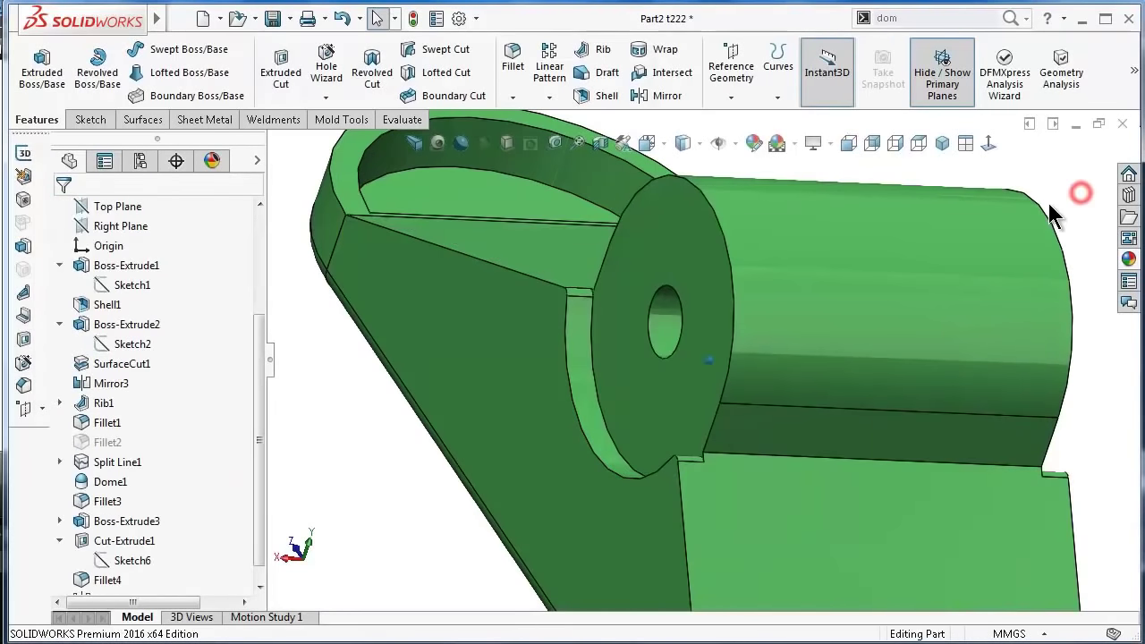
middle_click_drag(1082, 195, 962, 239)
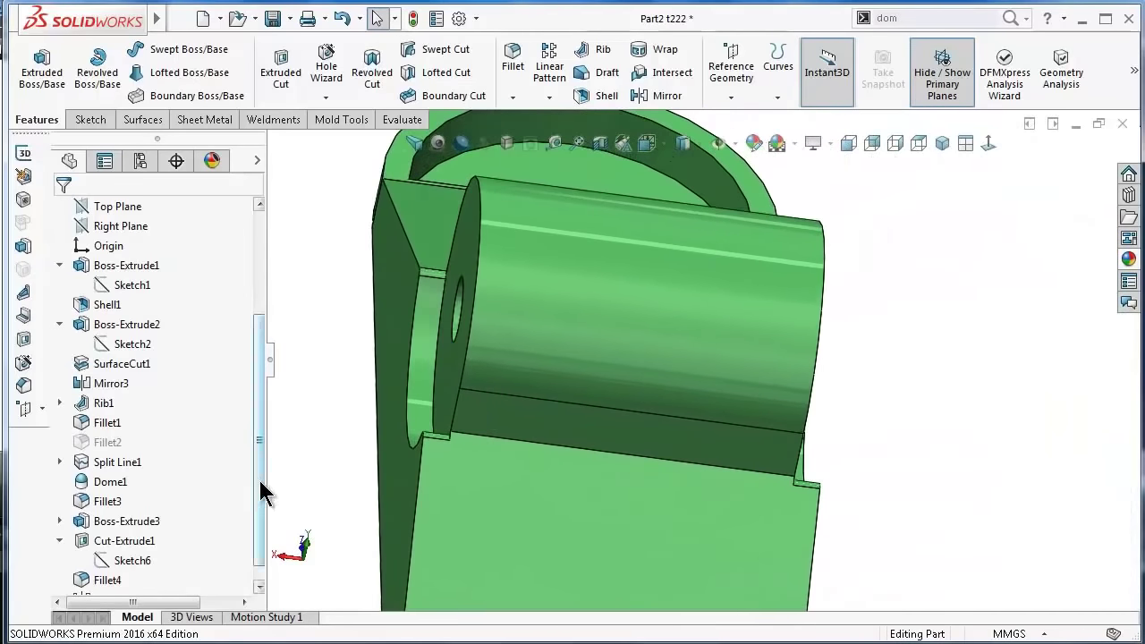
- Delete the resulting Mirror4 feature from the feature tree
scroll(260, 492, "down", 1)
left_click(112, 580)
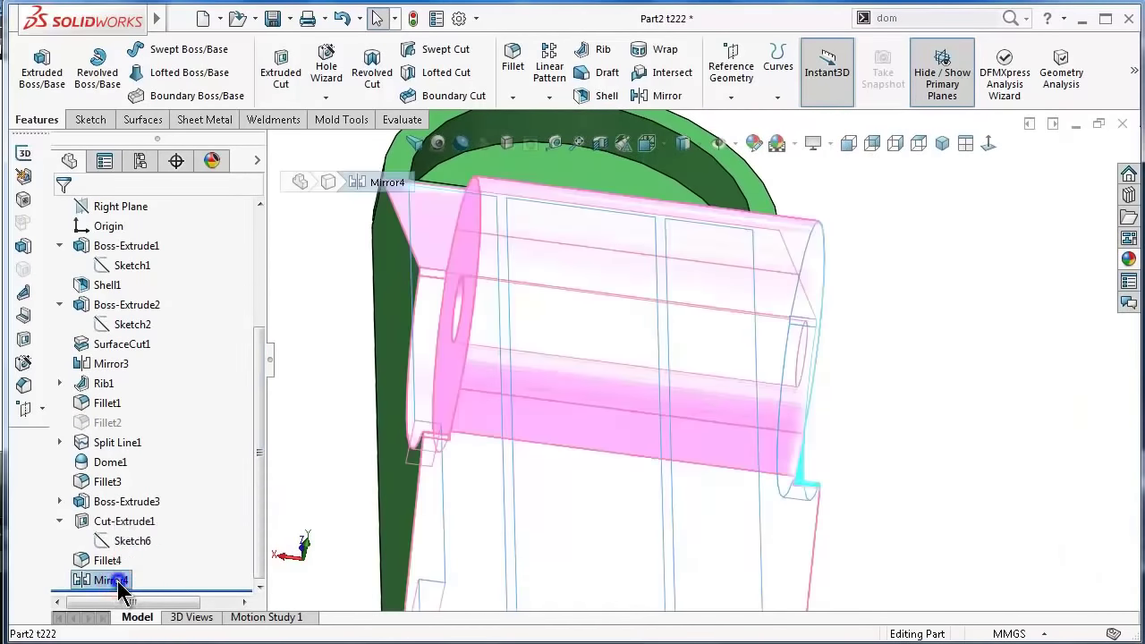
right_click(120, 587)
left_click(170, 528)
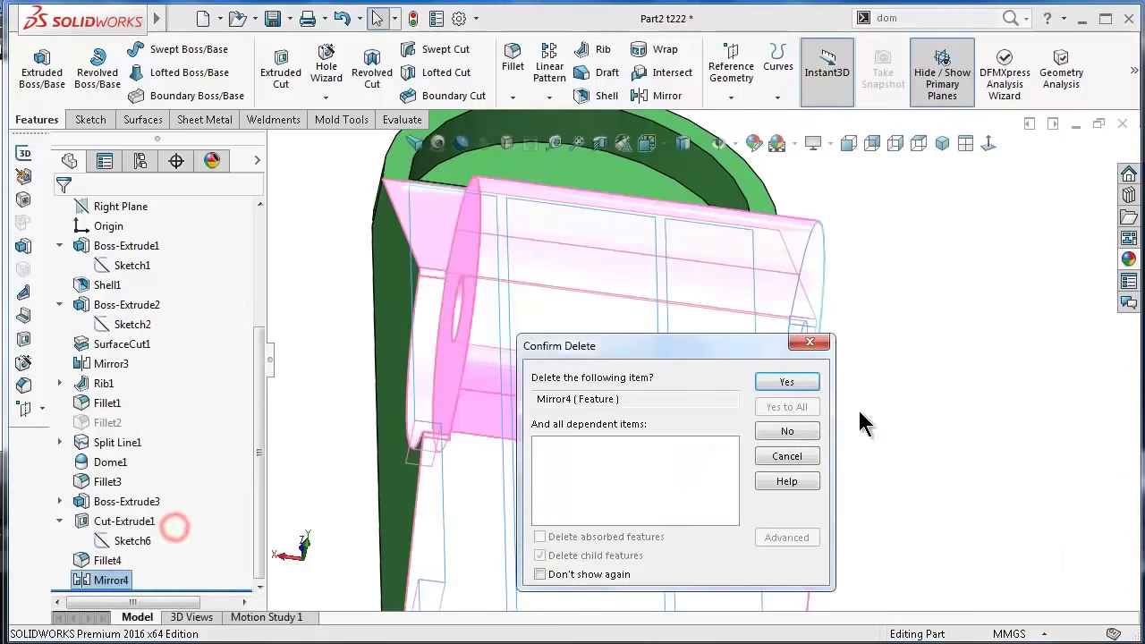
left_click(779, 388)
- Cut the bracket with the Right Plane using Cut With Surface, keeping one lug half
left_click_drag(260, 365, 262, 255)
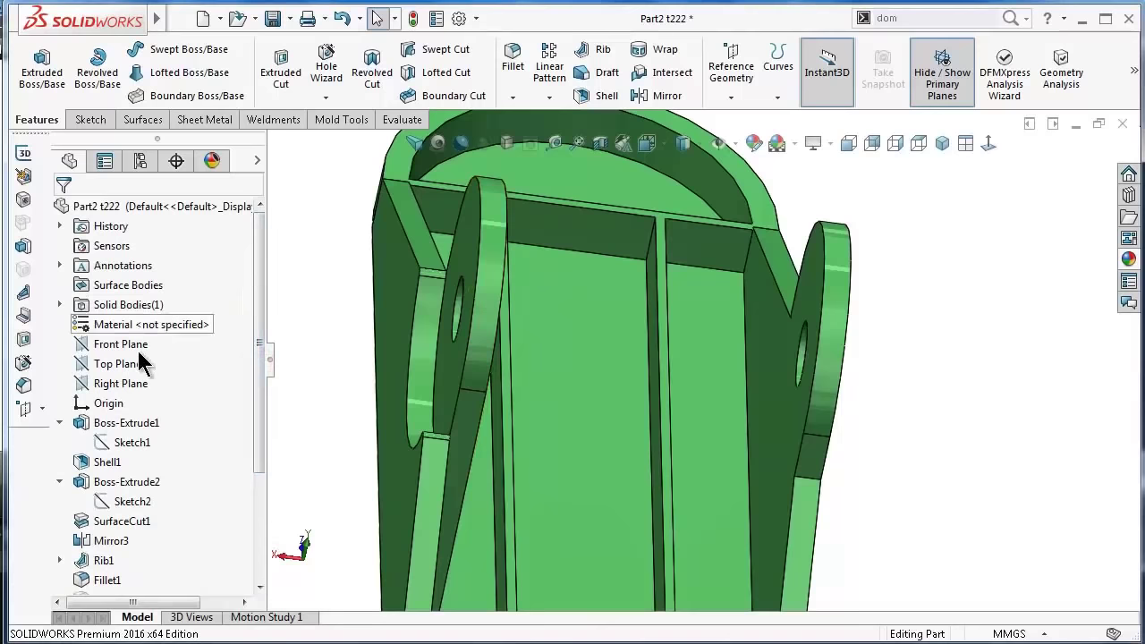
left_click(122, 384)
middle_click_drag(838, 409, 435, 147)
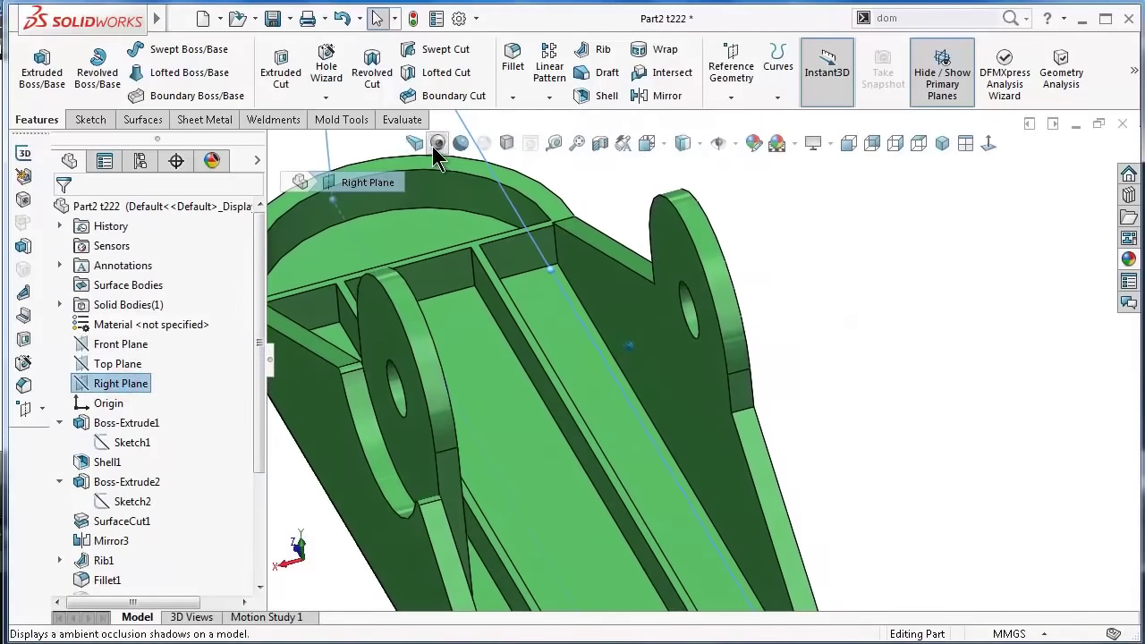
left_click(142, 119)
left_click(831, 94)
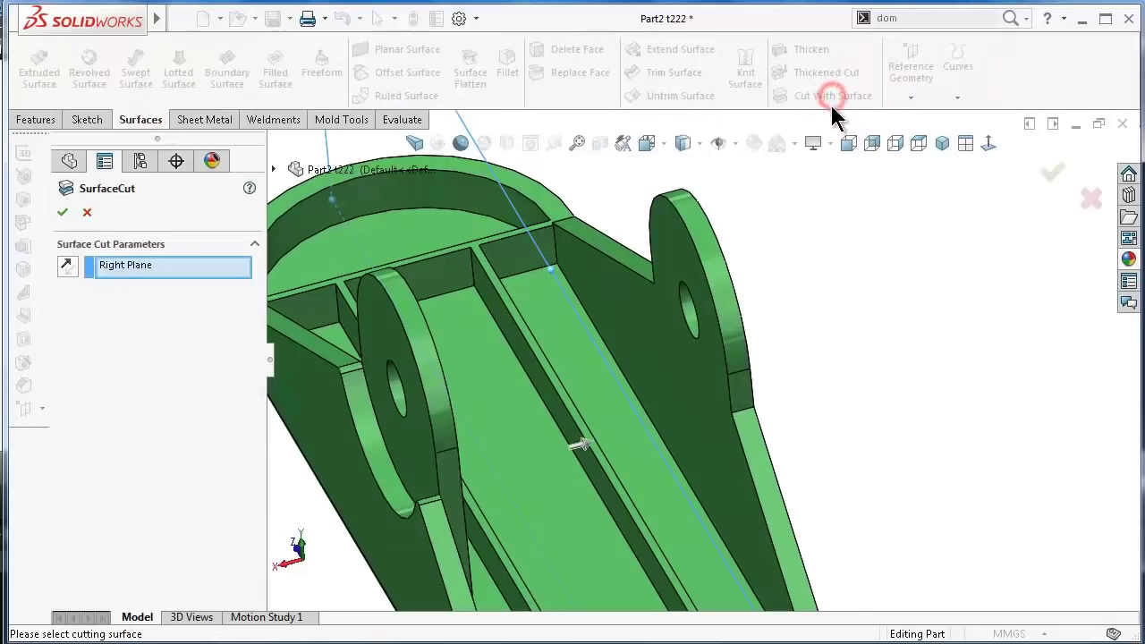
middle_click_drag(777, 225, 1109, 227)
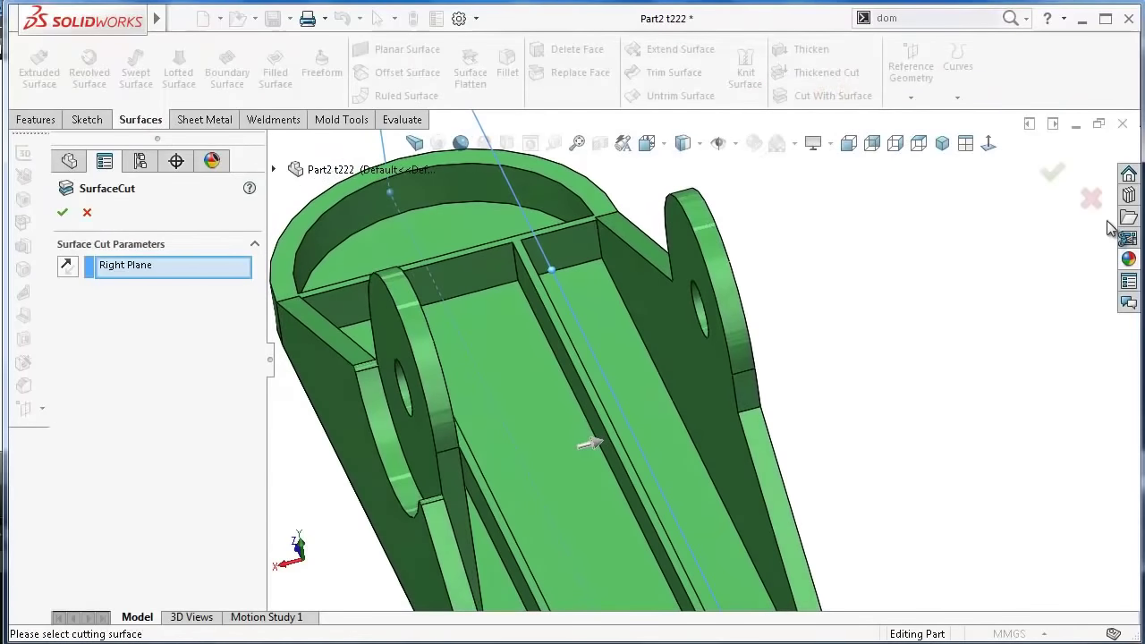
left_click(1056, 175)
middle_click_drag(707, 355, 788, 340)
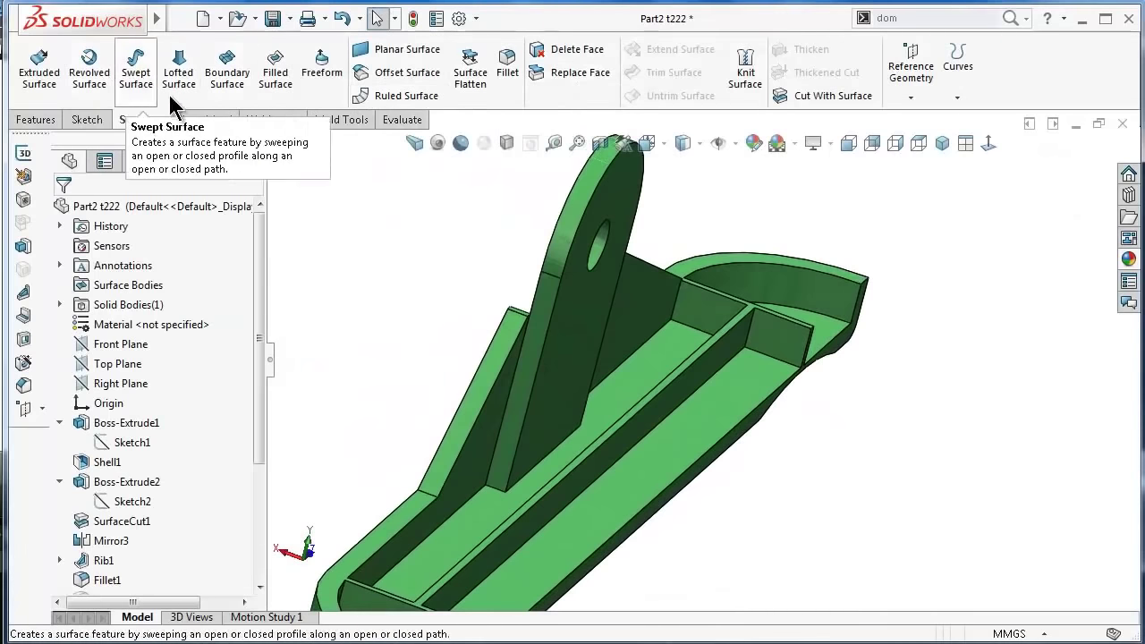
- Mirror the half body about its cut face, merging both lugs into one solid
left_click(36, 119)
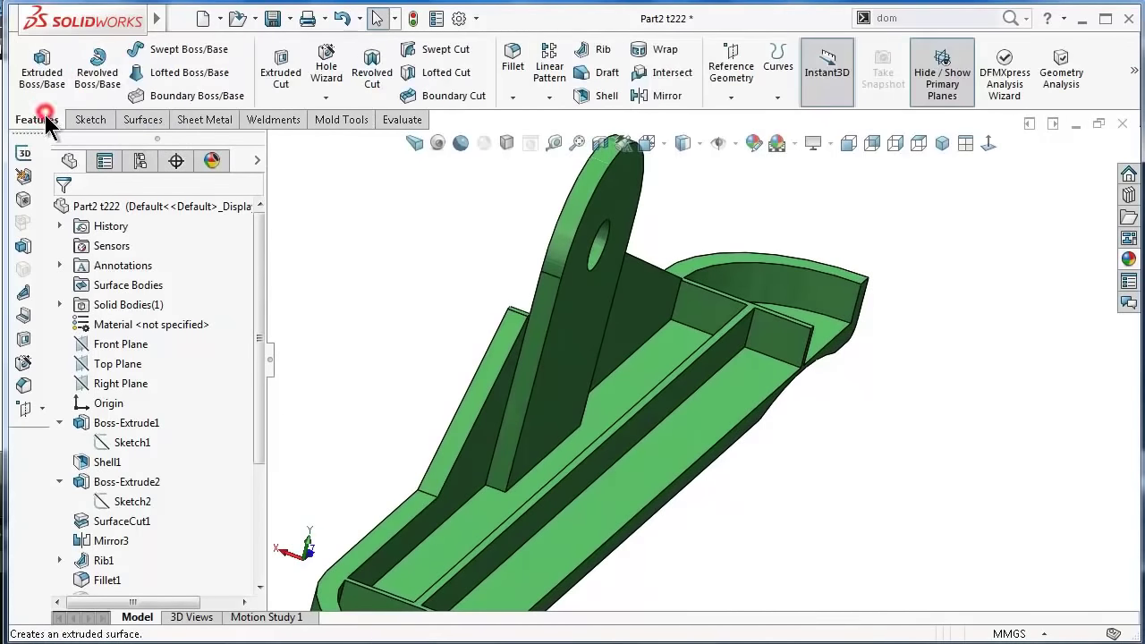
left_click(667, 96)
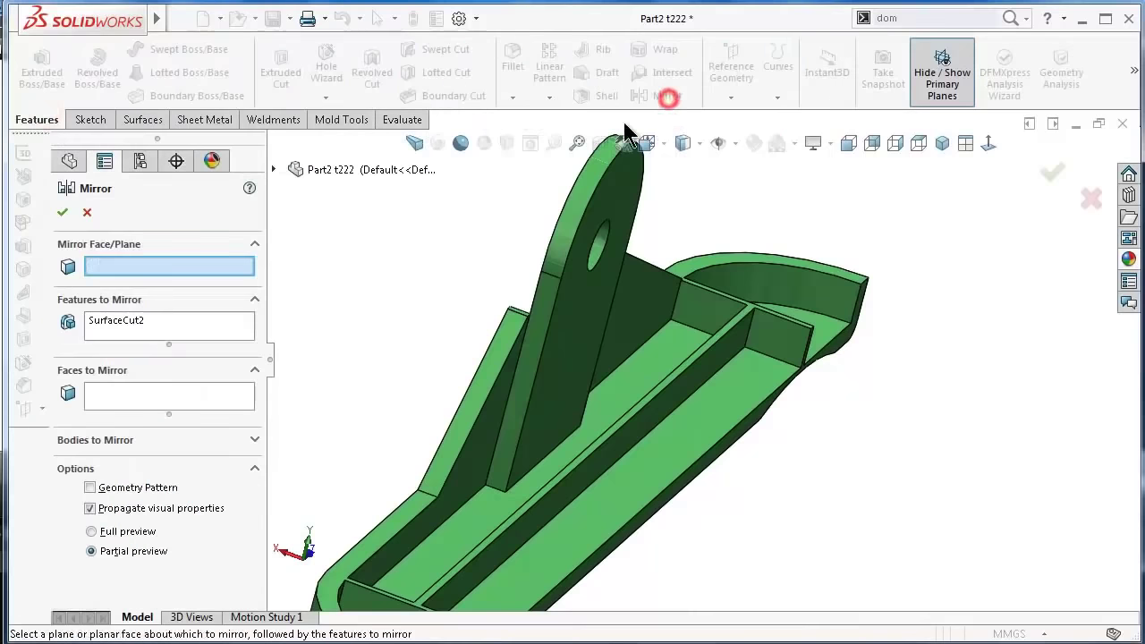
left_click(108, 445)
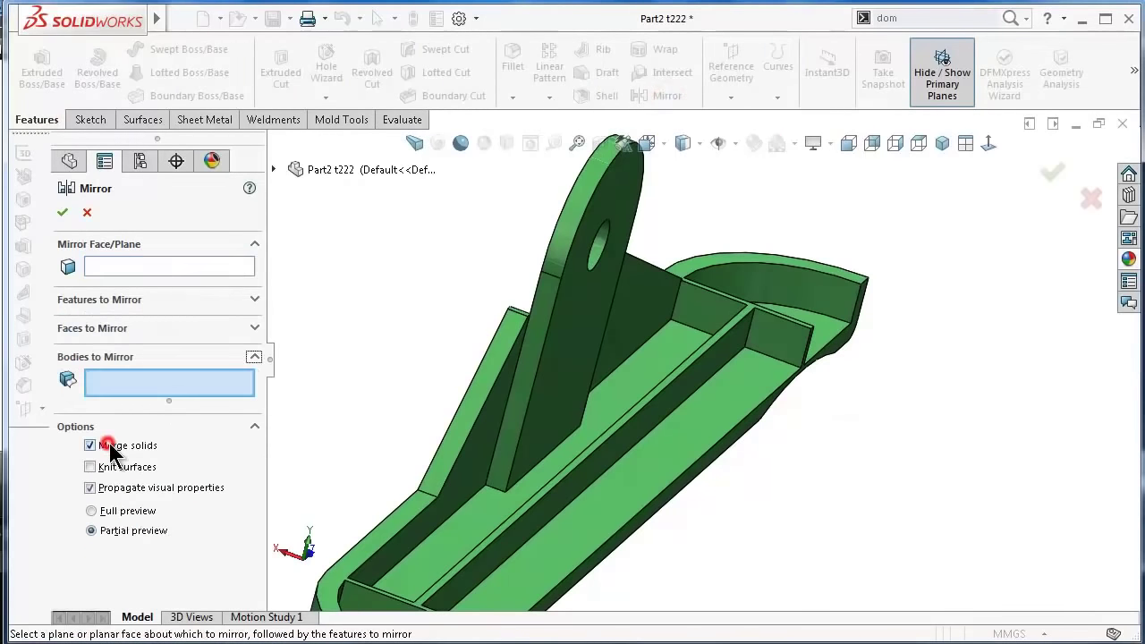
left_click(555, 367)
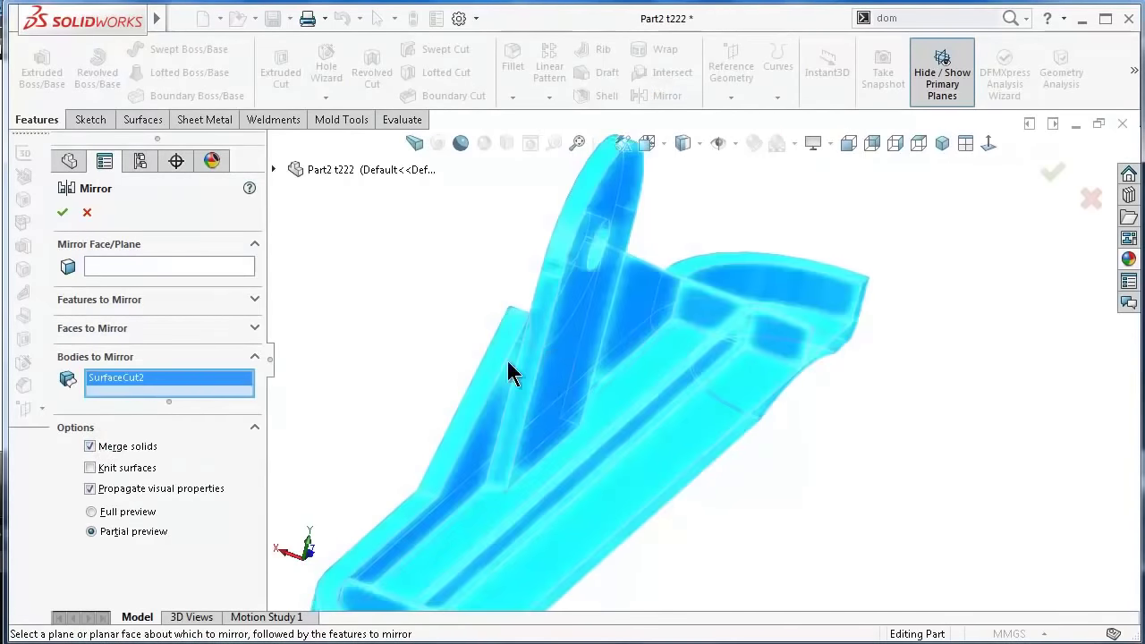
left_click(180, 266)
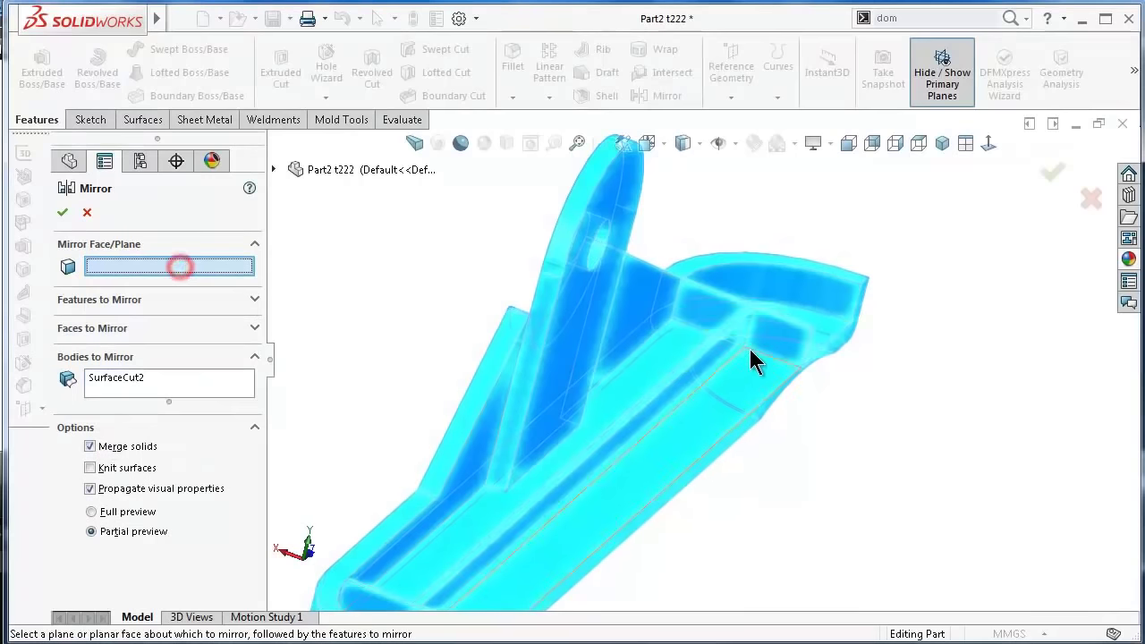
left_click(861, 297)
right_click(862, 299)
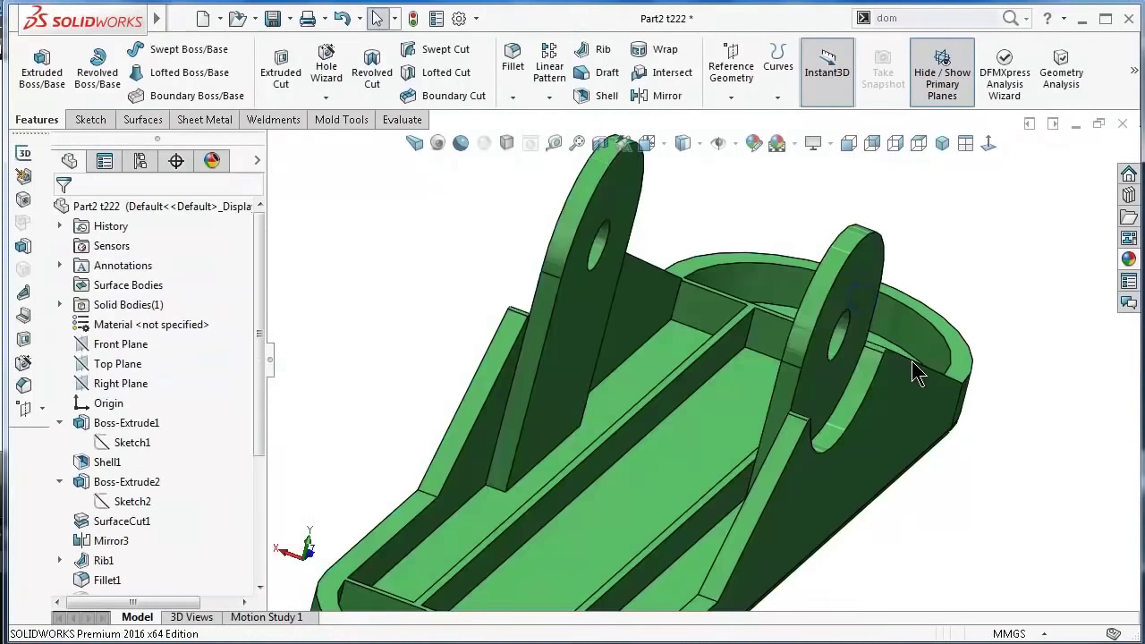
mouse_move(912, 361)
middle_mouse_down()
mouse_move(905, 375)
mouse_move(856, 363)
mouse_move(845, 380)
middle_mouse_up()
key("ctrl+s")
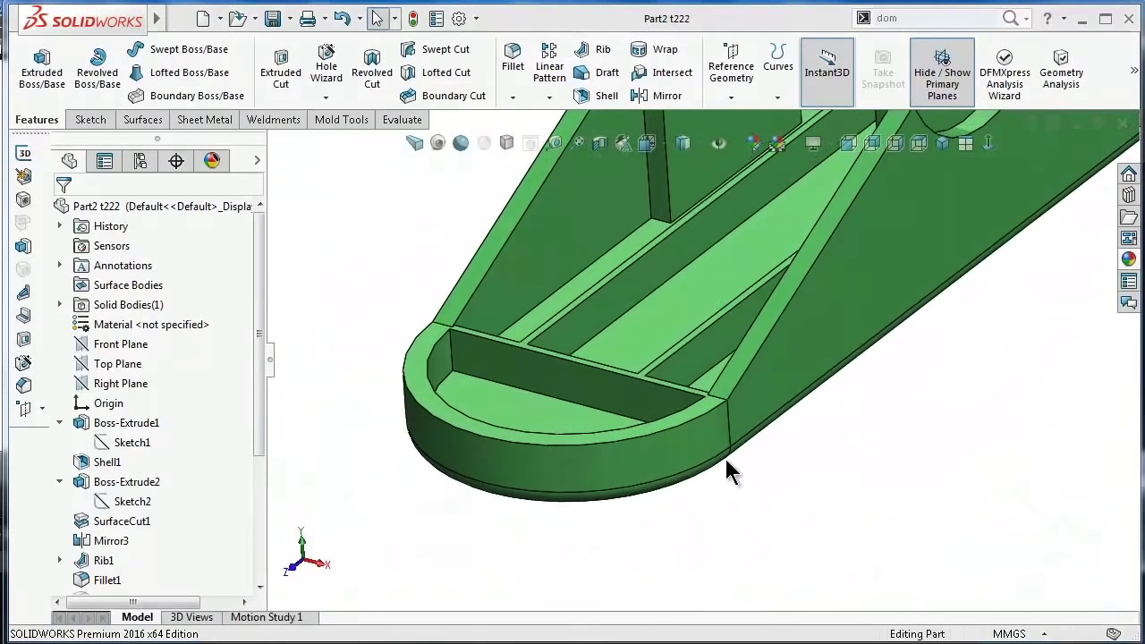
left_click(517, 72)
left_click(473, 371)
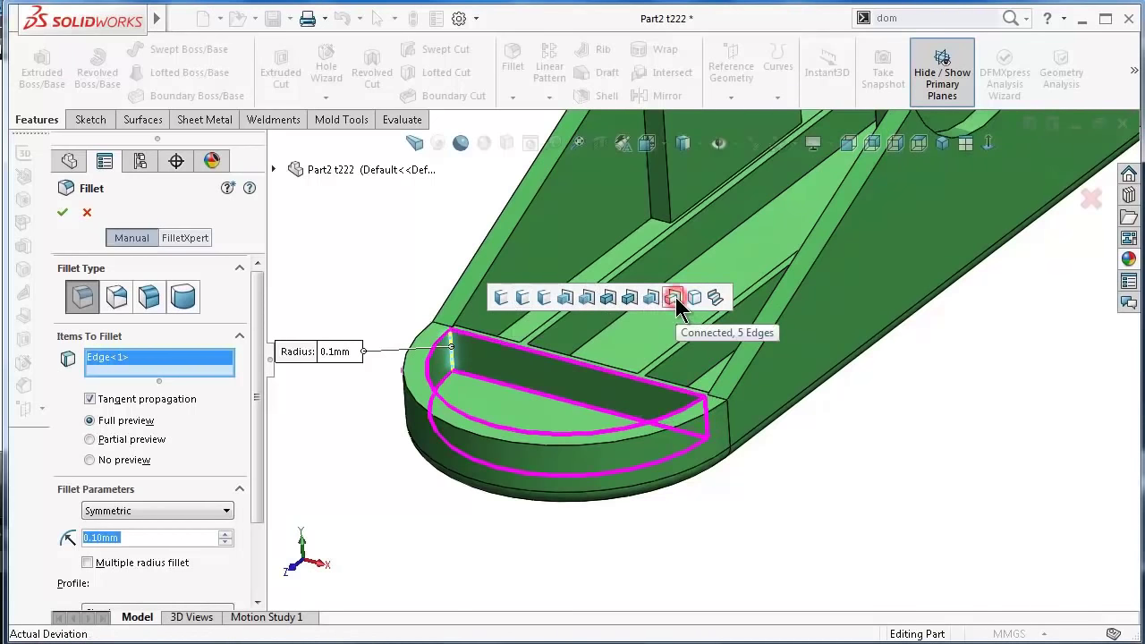
left_click(629, 297)
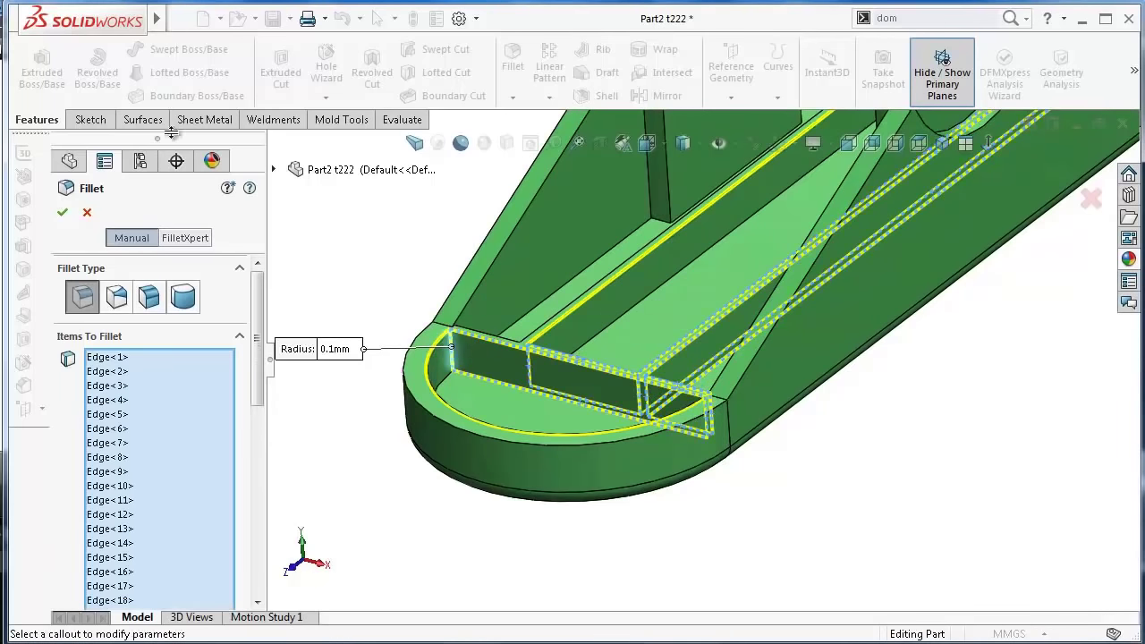
left_click(61, 213)
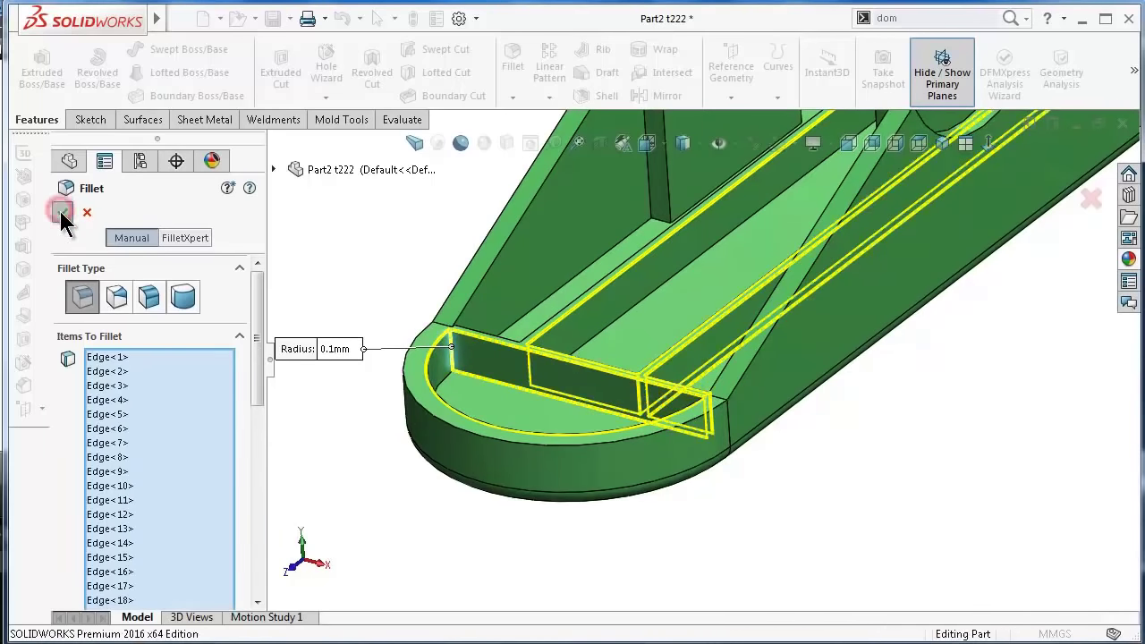
scroll(886, 388, "up", 3)
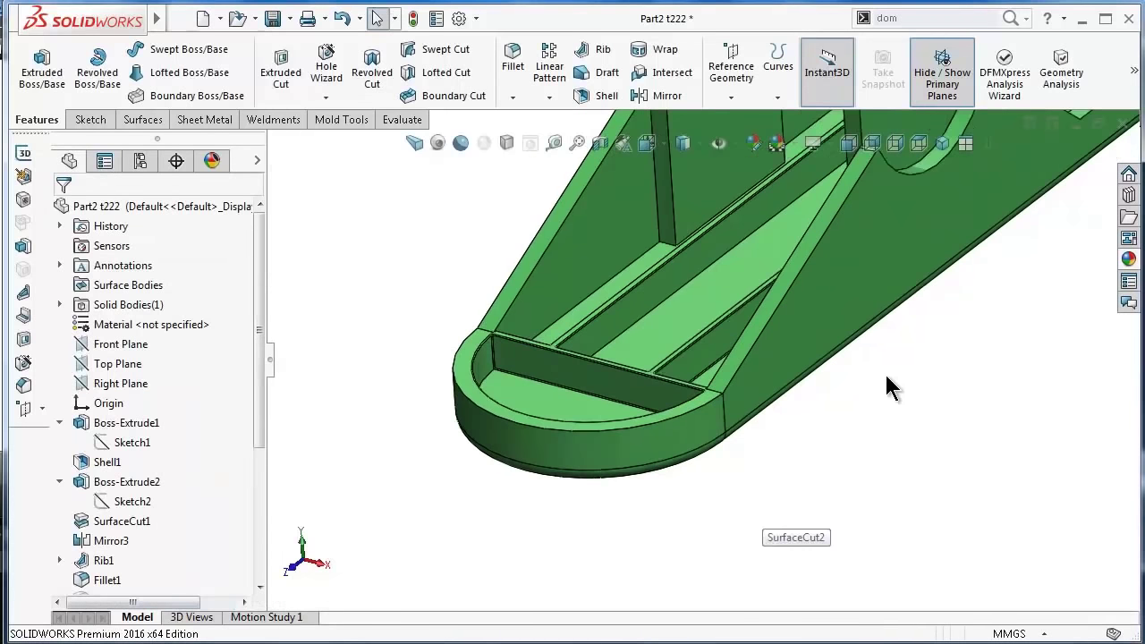
scroll(915, 274, "up", 3)
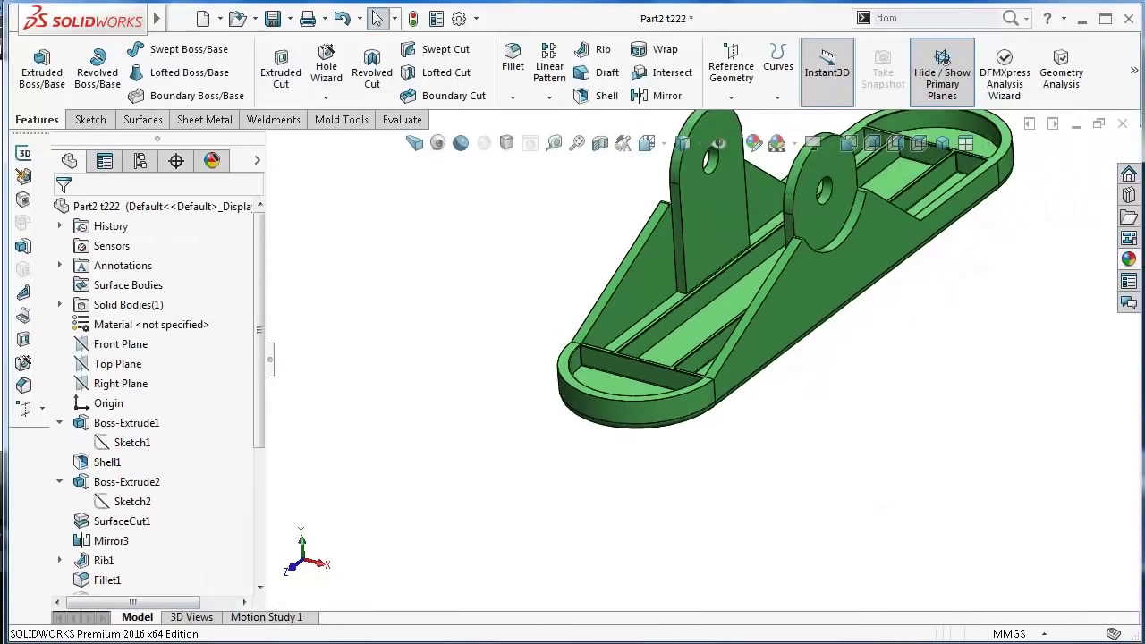
- Apply a 0.05 mm fillet to the clamp half's 71 connected edges, then save
key("Return")
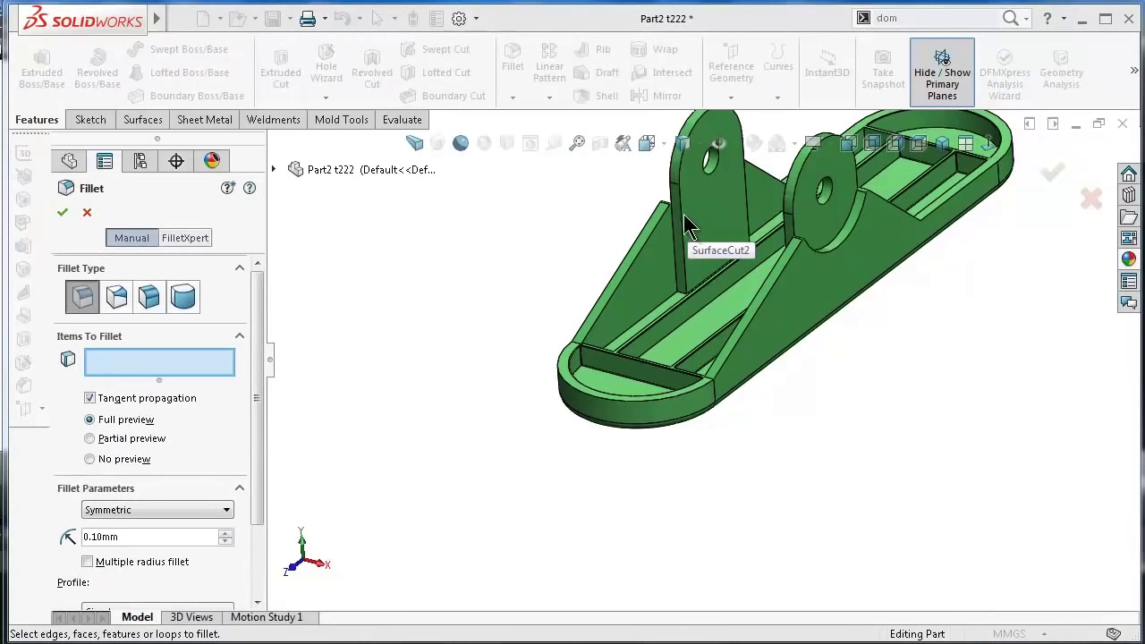
left_click(684, 224)
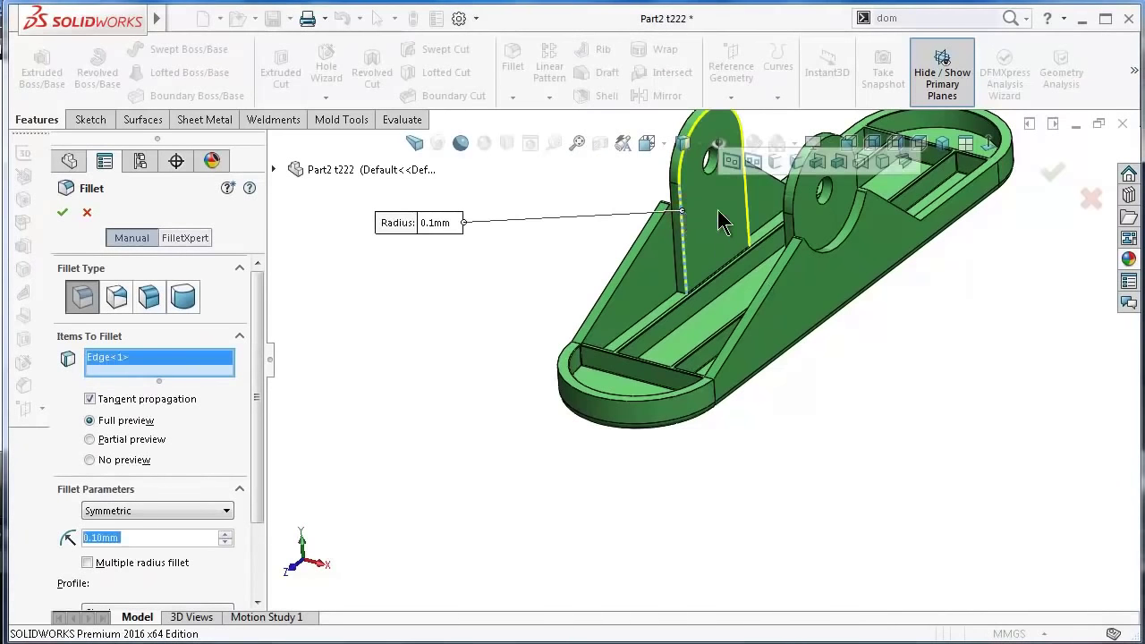
left_click(861, 162)
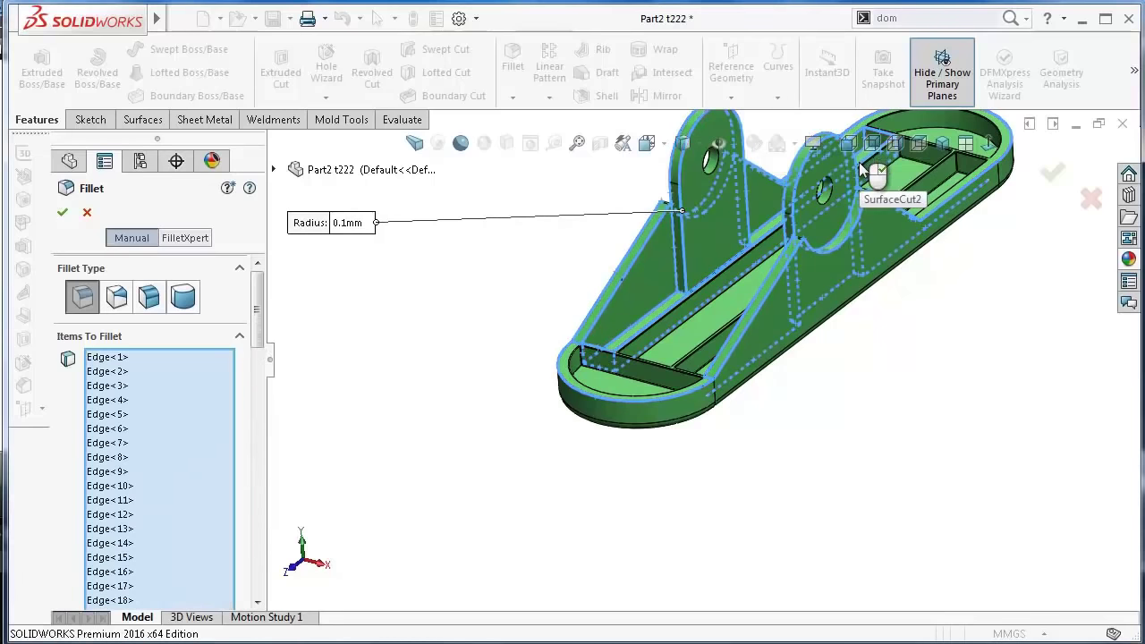
mouse_move(257, 309)
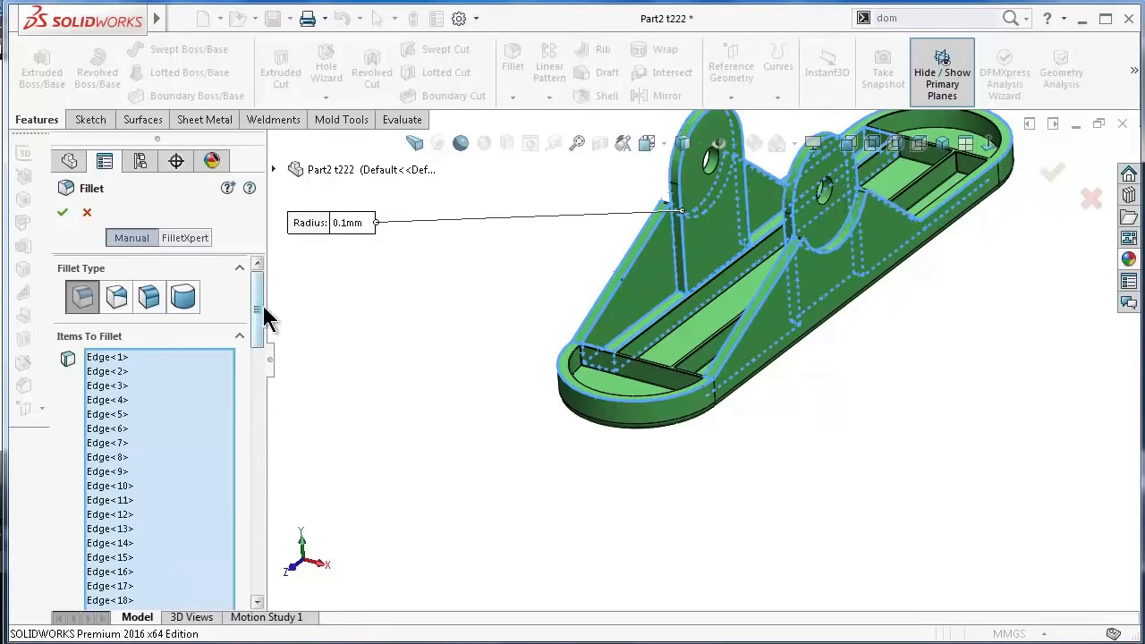
left_click_drag(258, 300, 251, 528)
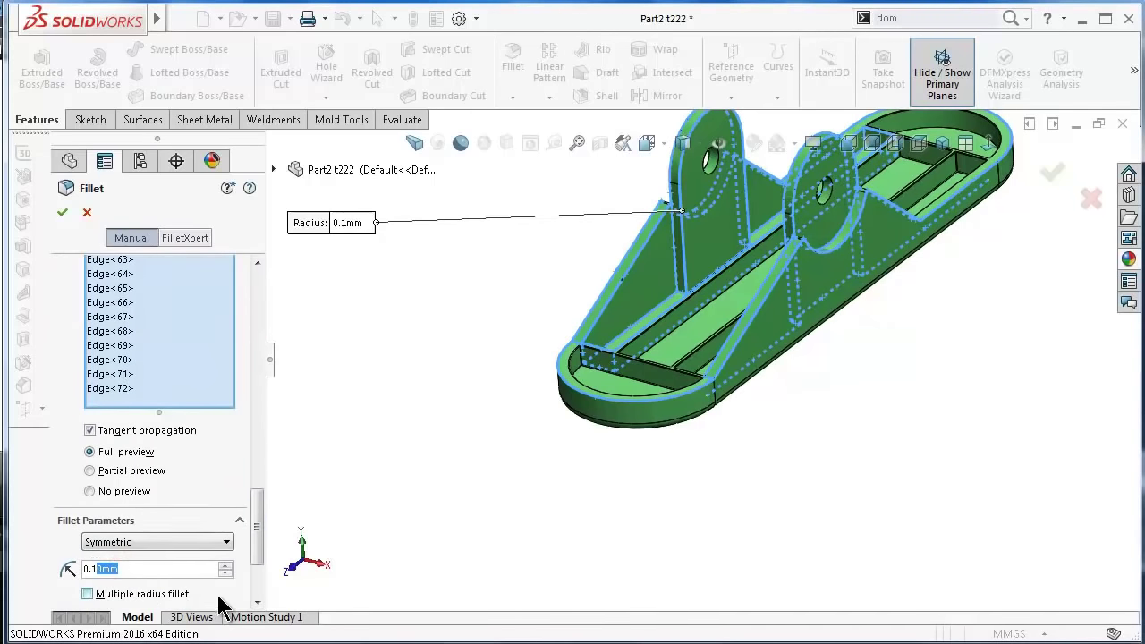
type("0.0")
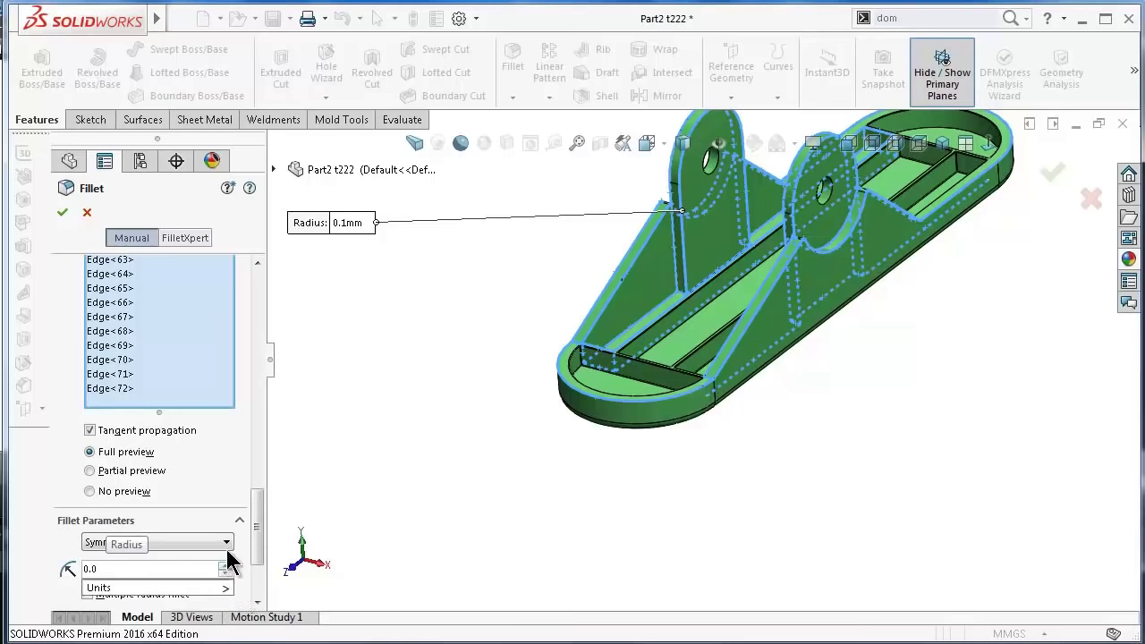
key("Return")
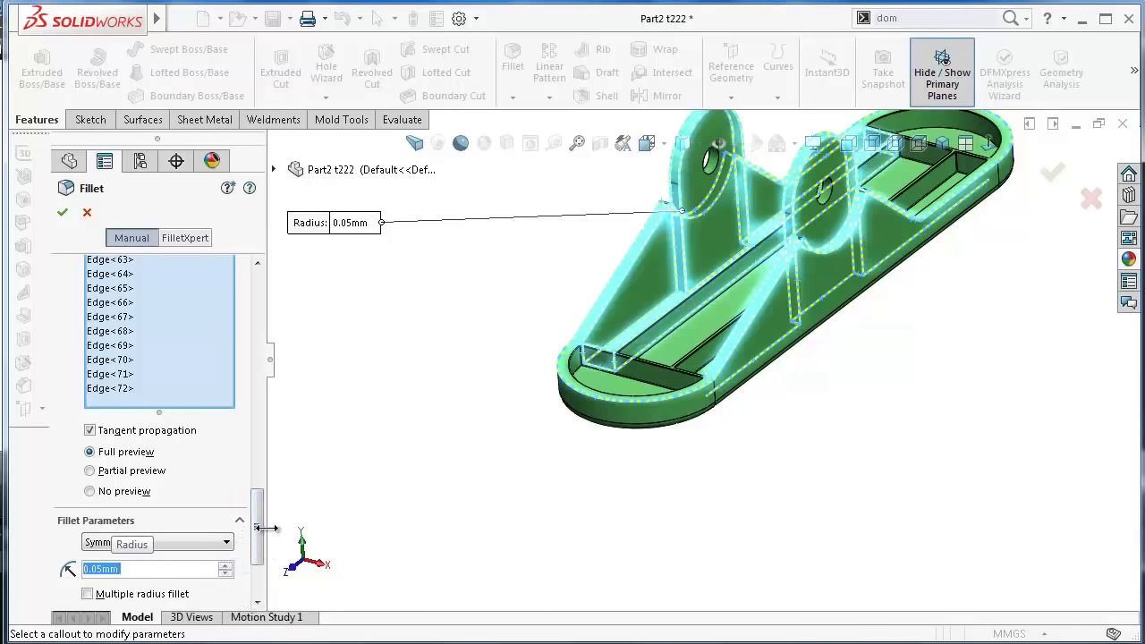
left_click(67, 213)
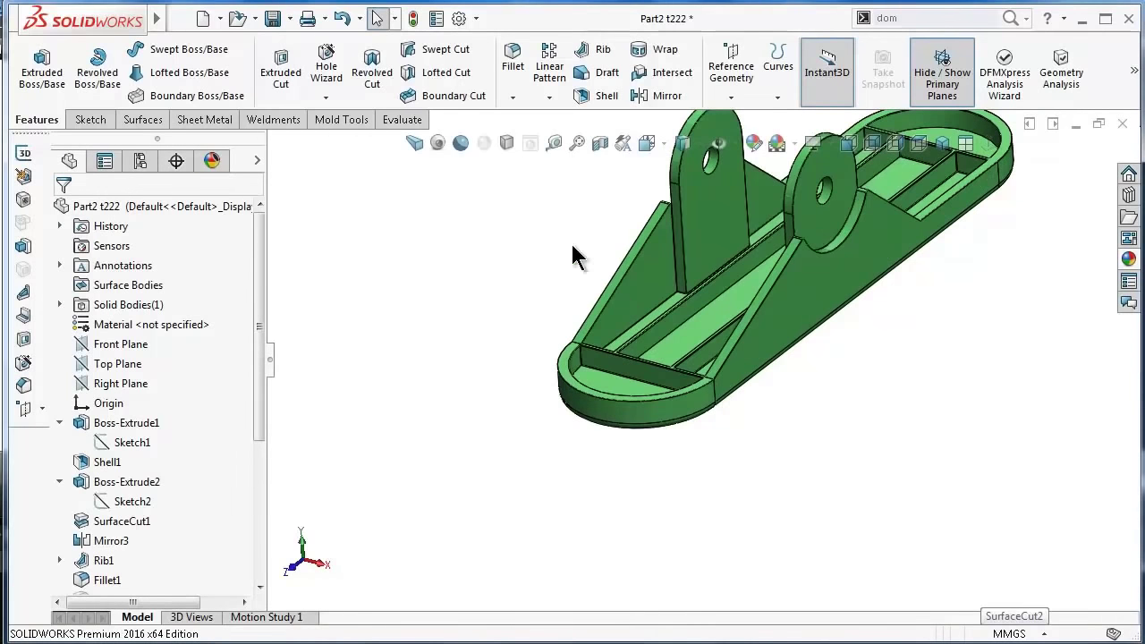
left_click(273, 18)
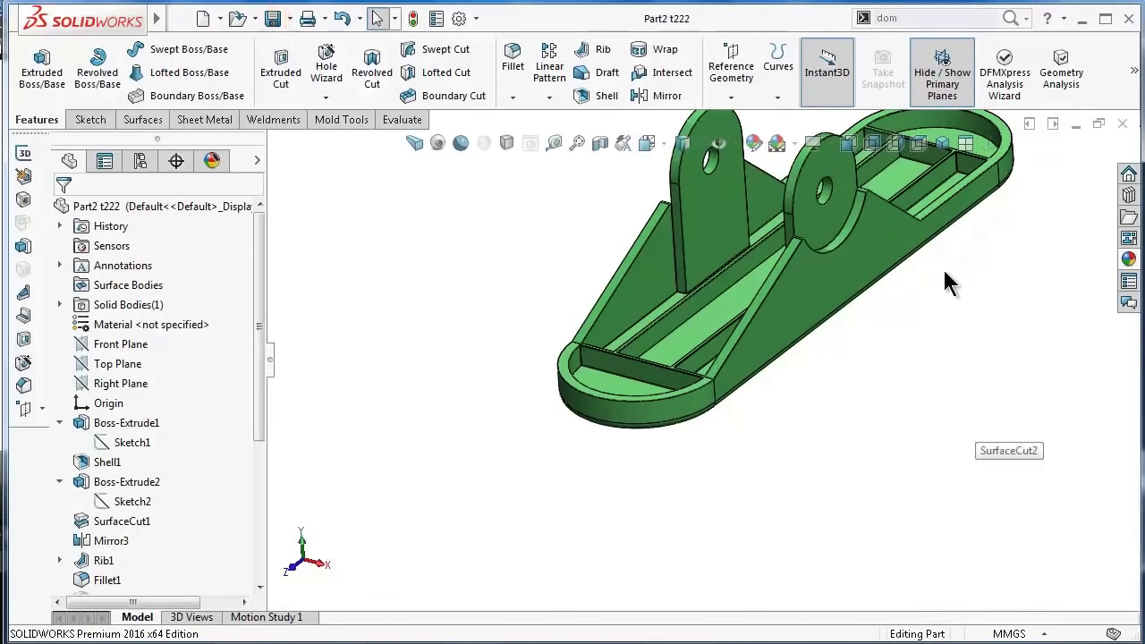
left_click(943, 143)
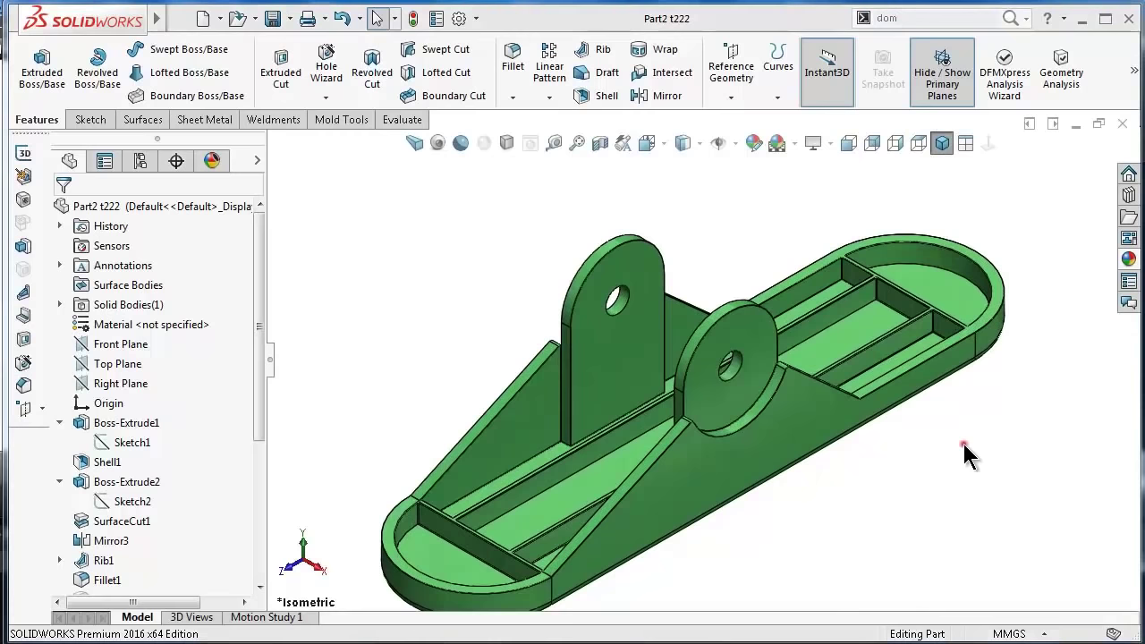
mouse_move(967, 454)
middle_mouse_down()
mouse_move(927, 443)
mouse_move(942, 402)
mouse_move(918, 438)
middle_mouse_up()
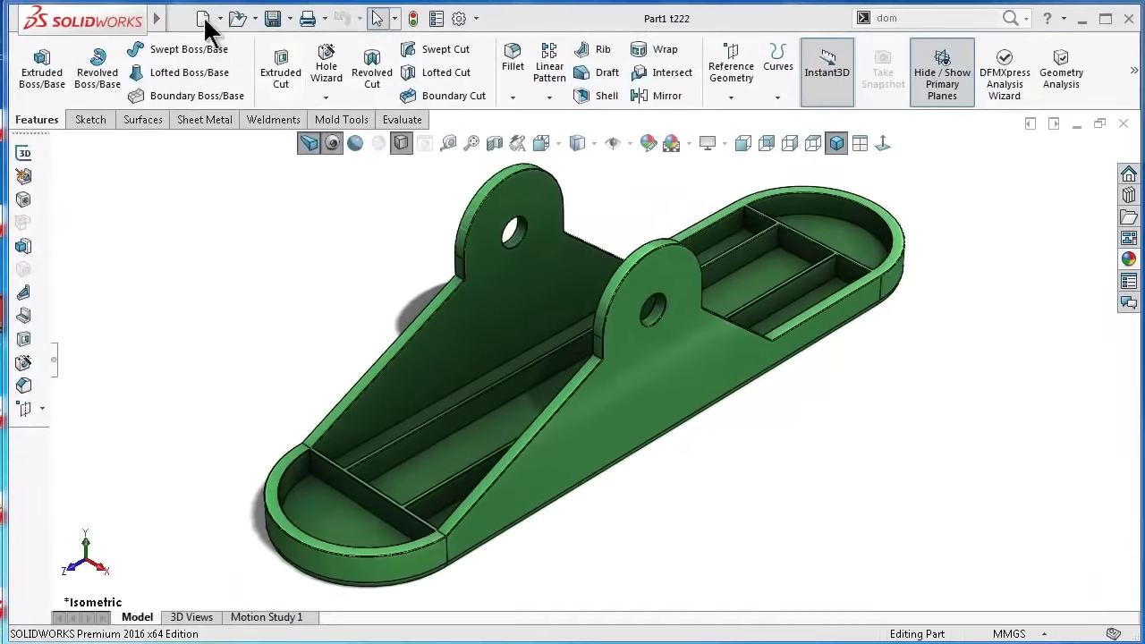
- Create a new assembly, show origins, and place Part1 t222 at the assembly origin
left_click(204, 19)
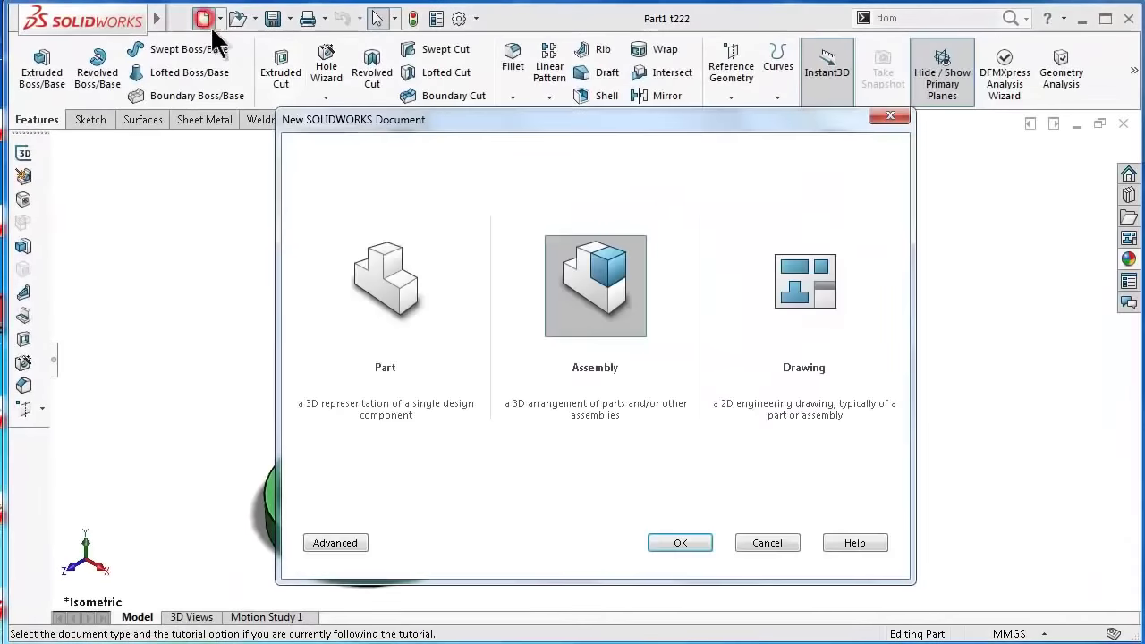
left_click(598, 294)
left_click(682, 543)
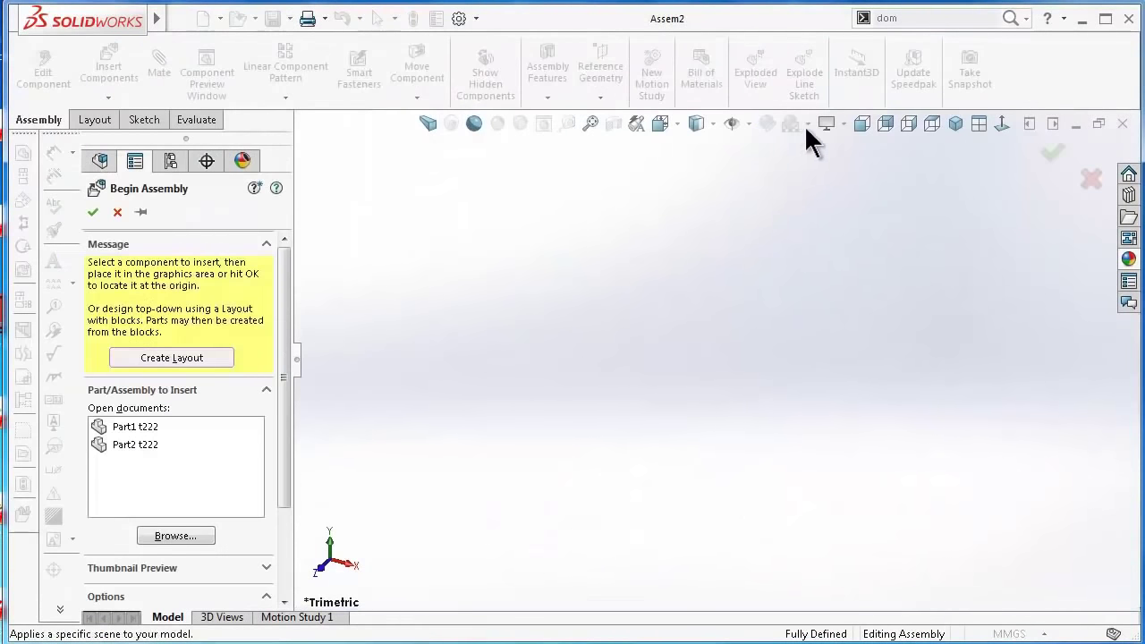
left_click(750, 123)
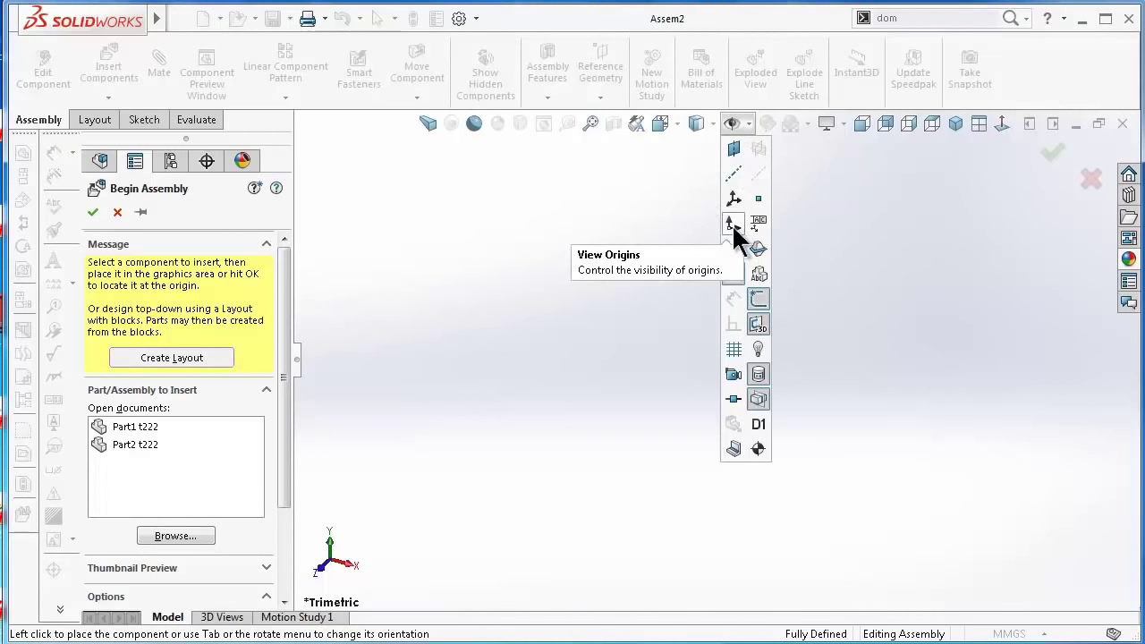
left_click(734, 225)
left_click(626, 272)
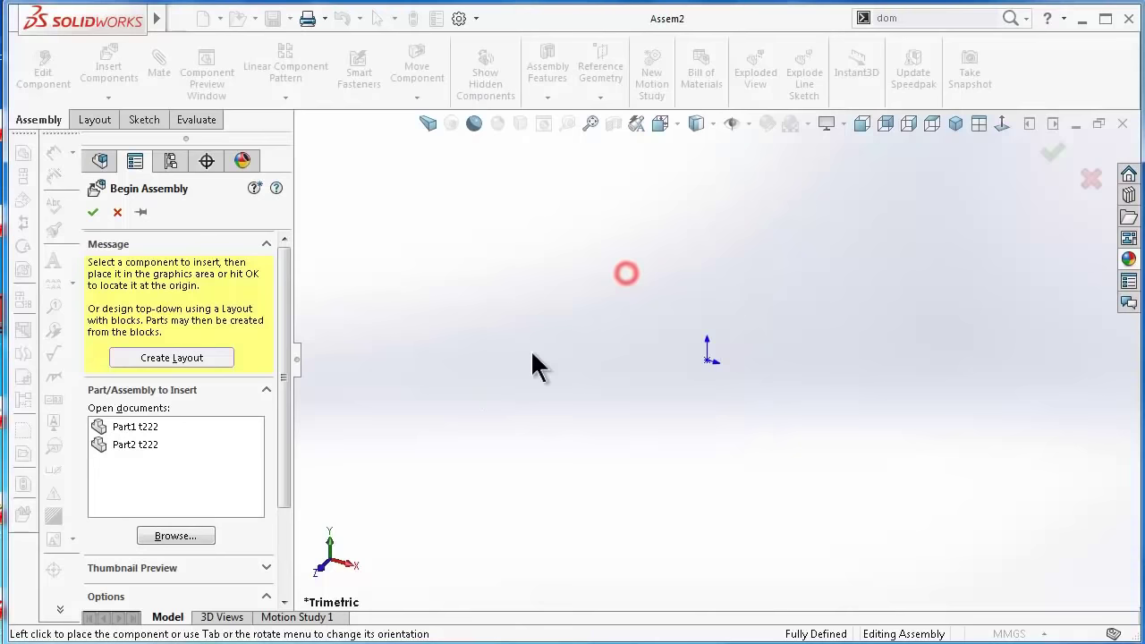
left_click(134, 427)
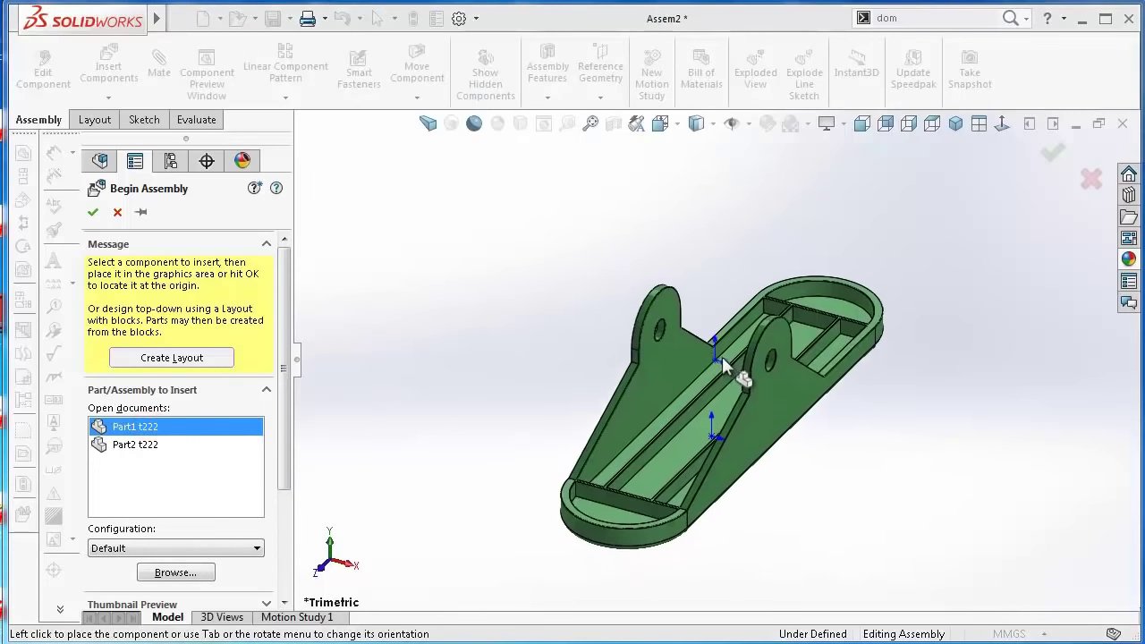
left_click(723, 354)
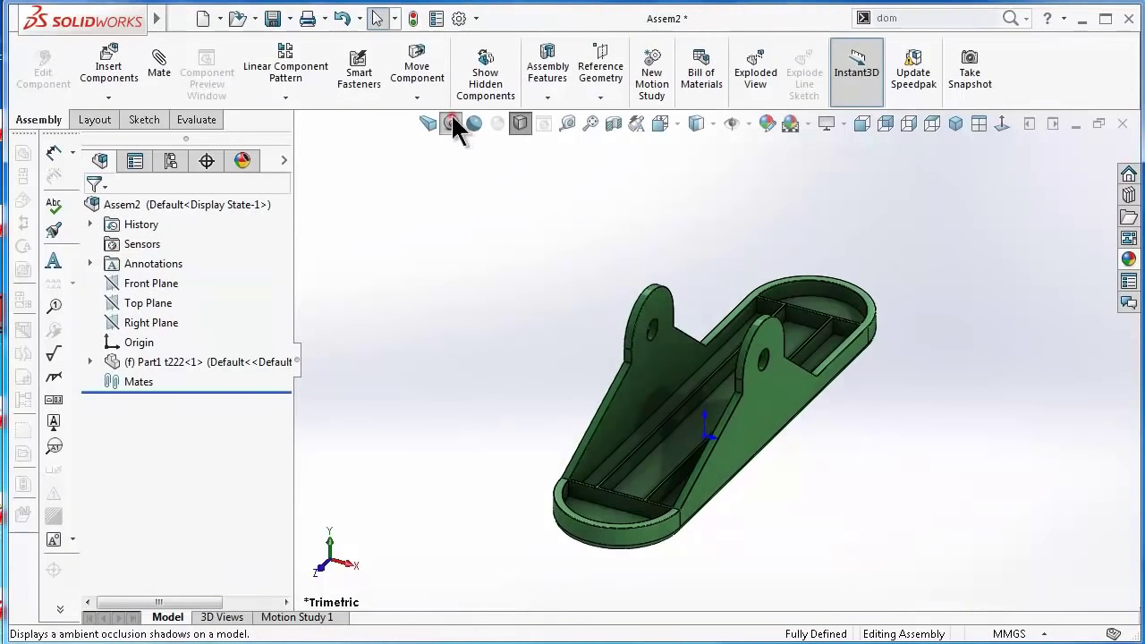
- Turn on shadows, check the Top and Right Plane positions, and hide the origins
left_click(451, 123)
left_click(143, 302)
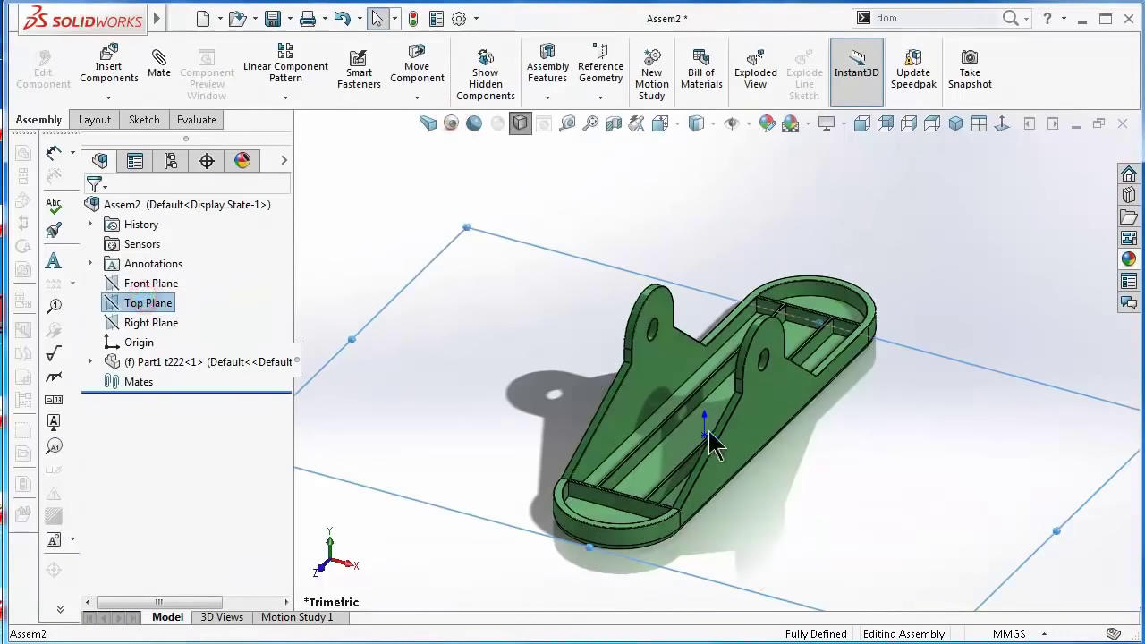
mouse_move(710, 435)
middle_mouse_down()
mouse_move(743, 265)
mouse_move(680, 340)
middle_mouse_up()
left_click(150, 322)
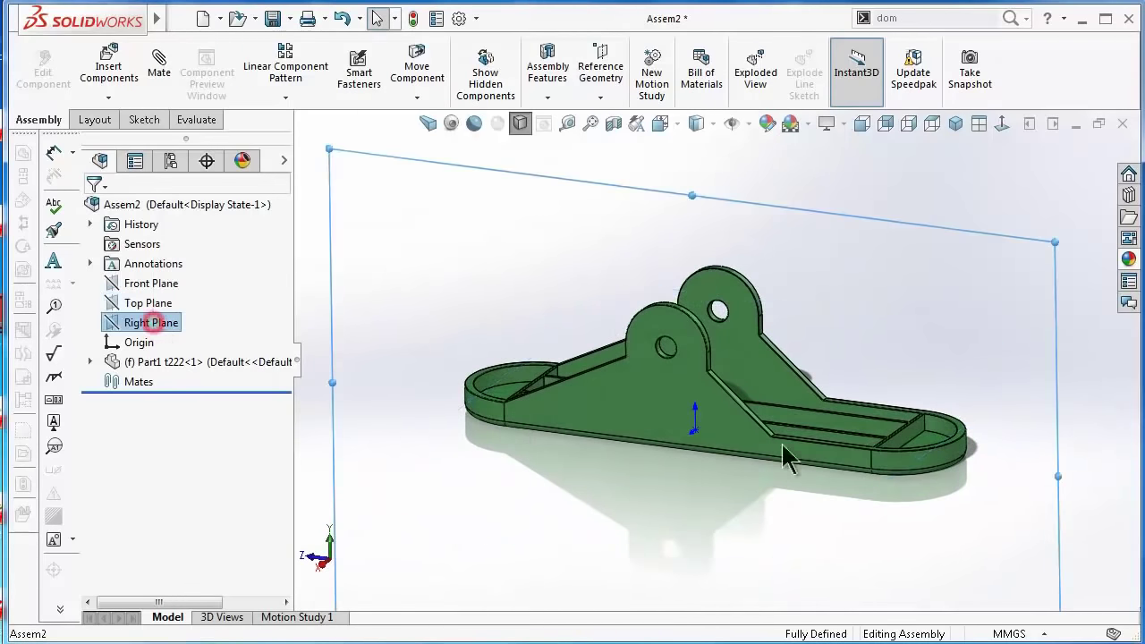
mouse_move(868, 457)
middle_mouse_down()
mouse_move(767, 564)
mouse_move(829, 456)
middle_mouse_up()
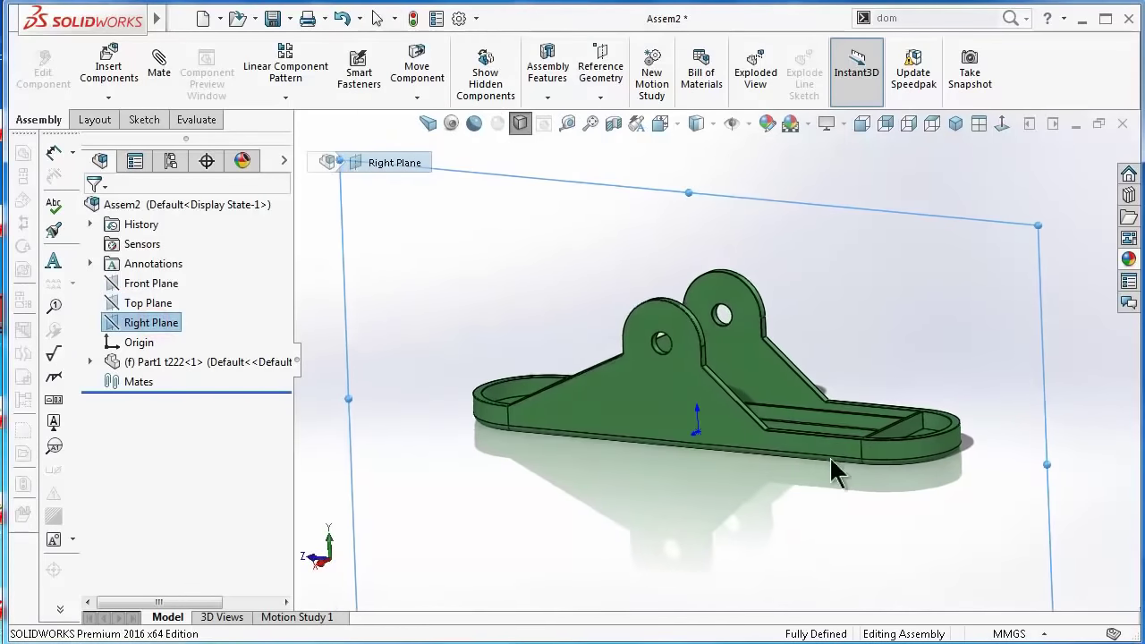
left_click(744, 124)
left_click(734, 225)
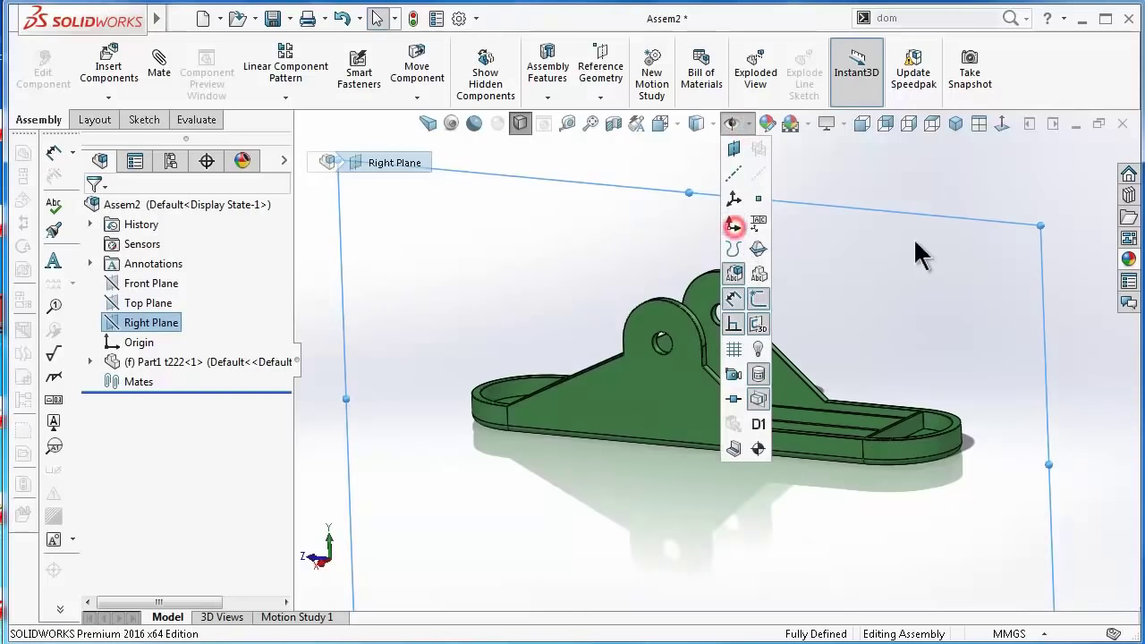
left_click(962, 191)
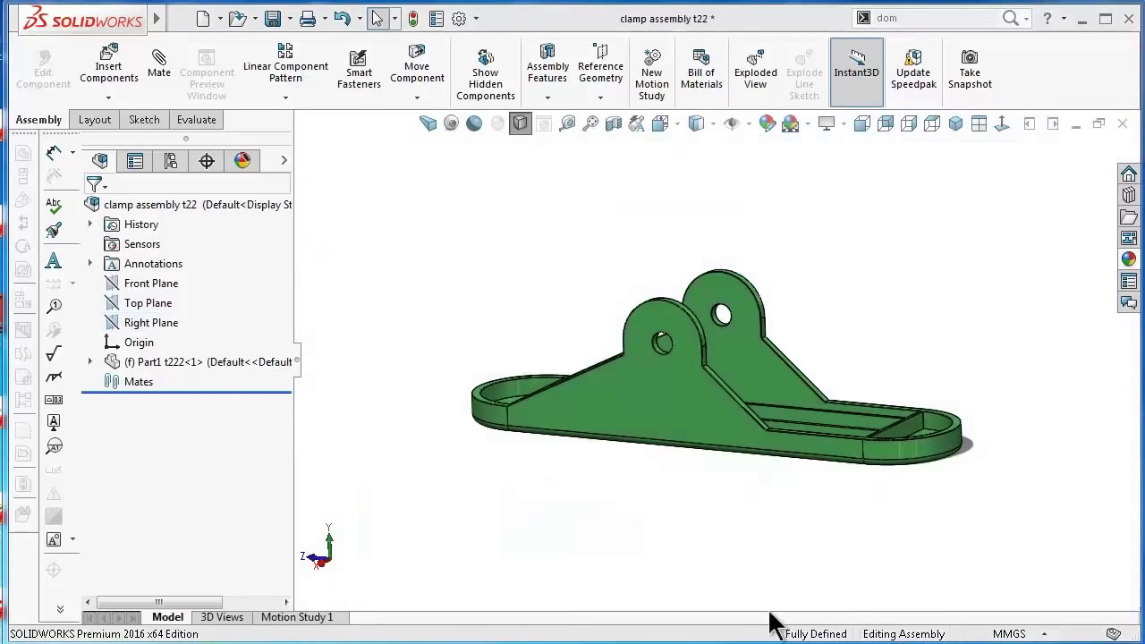
- Insert Part2 t222 above the base part and rotate it to tilt over Part1
left_click(114, 68)
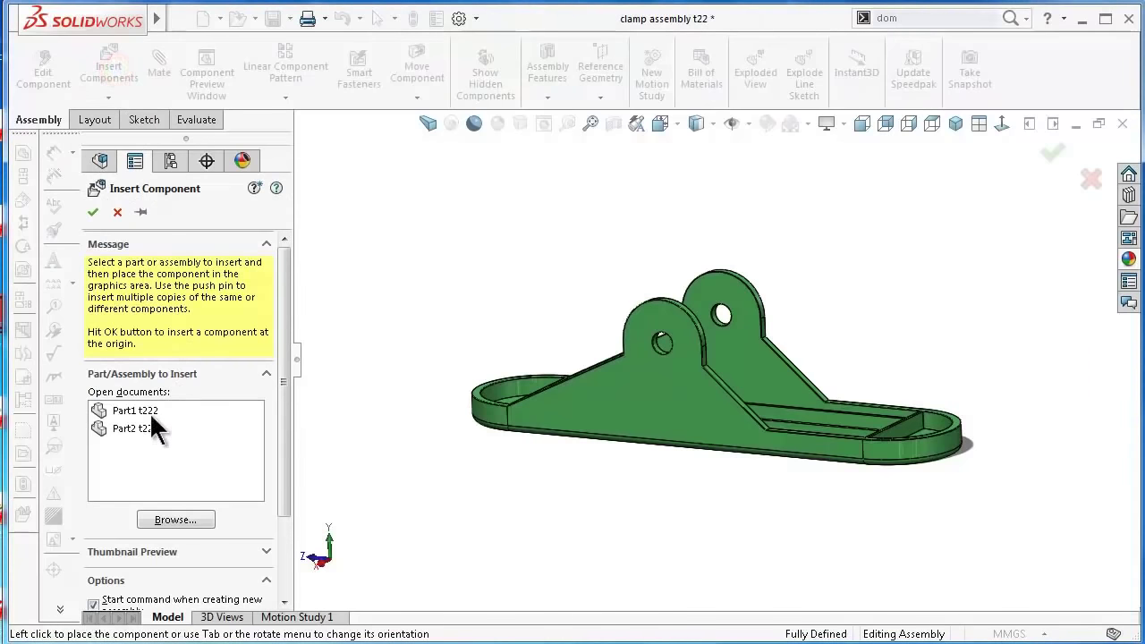
left_click(148, 428)
left_click(599, 269)
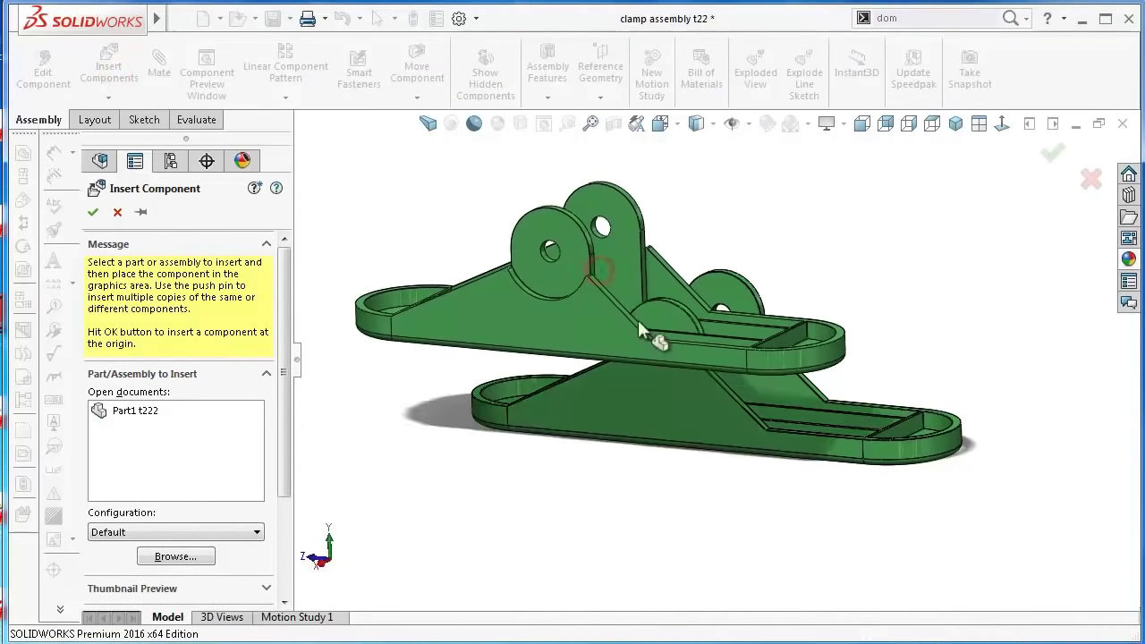
left_click(422, 101)
left_click(430, 138)
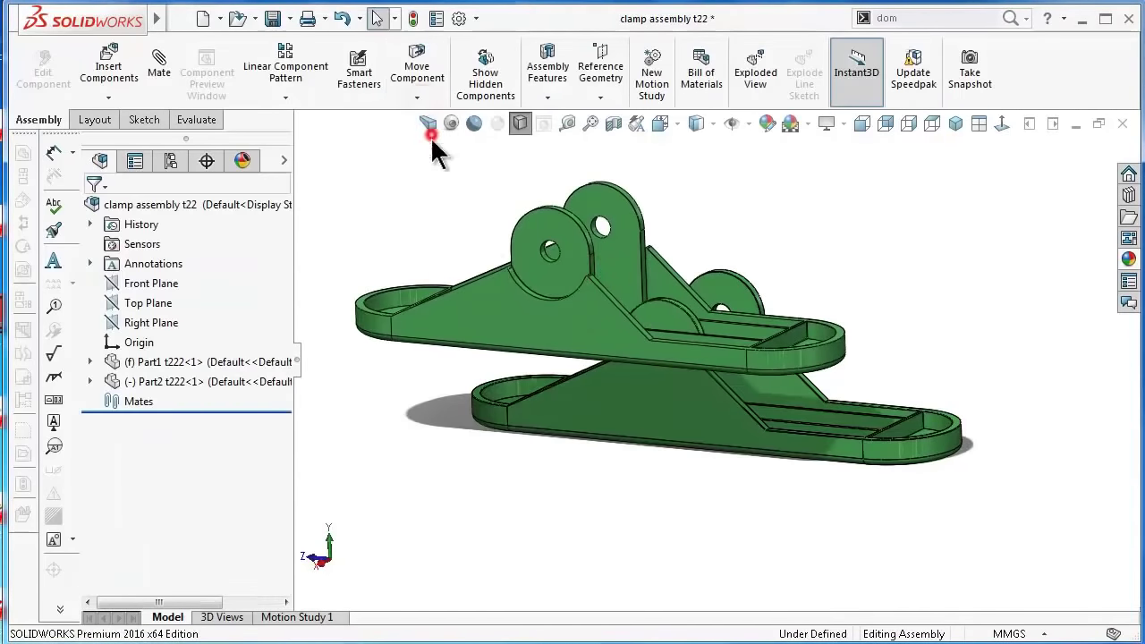
left_click_drag(562, 306, 574, 314)
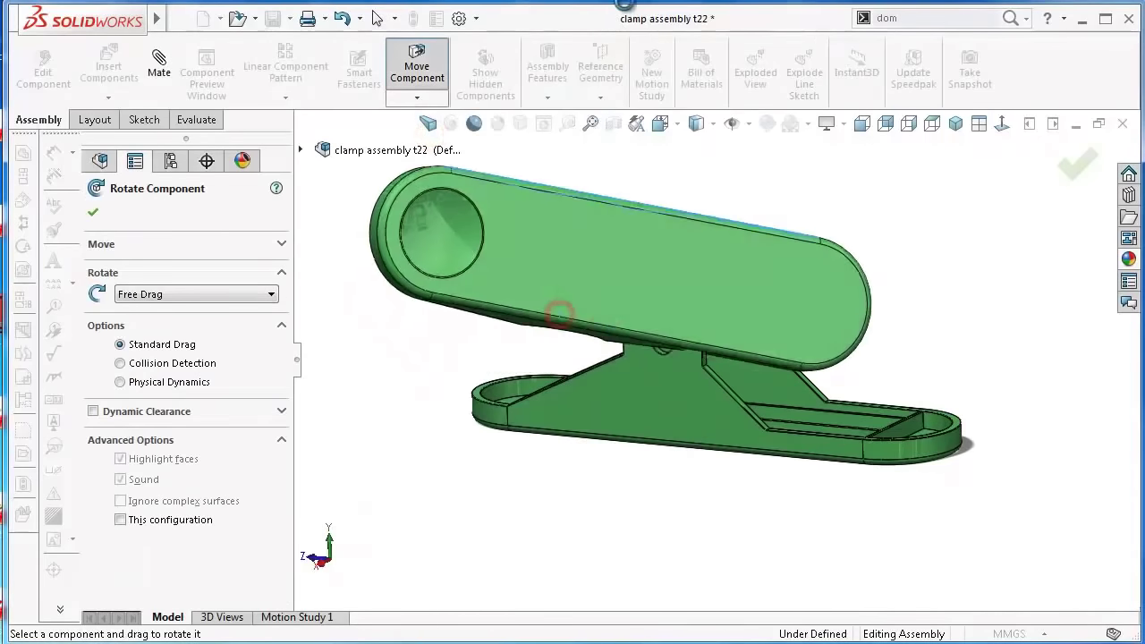
scroll(575, 313, "up", 2)
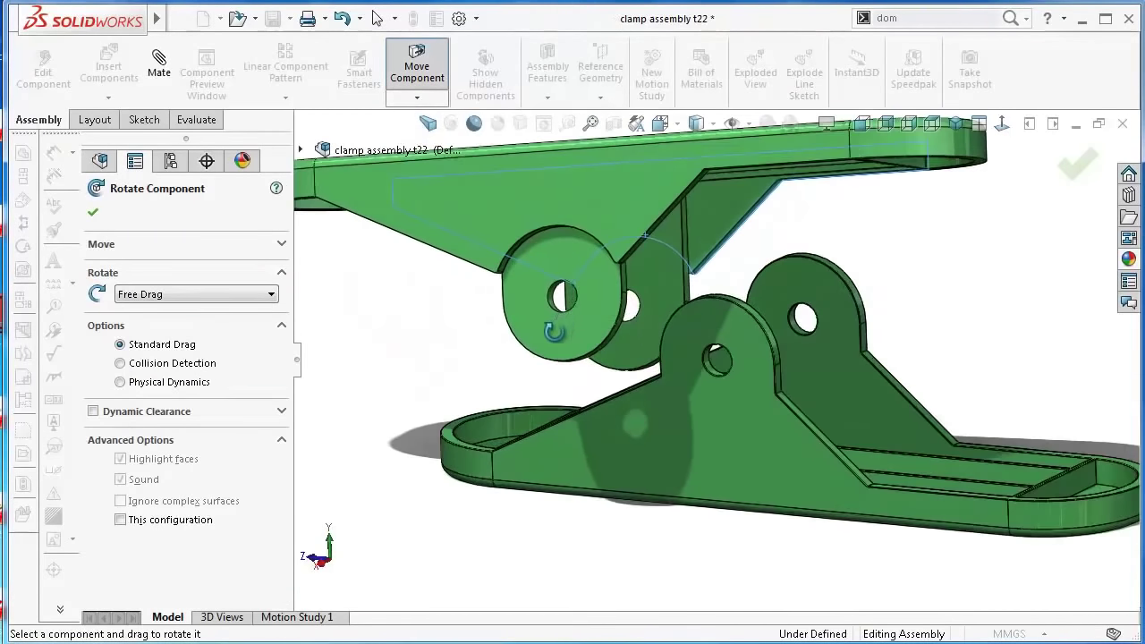
left_click(1085, 169)
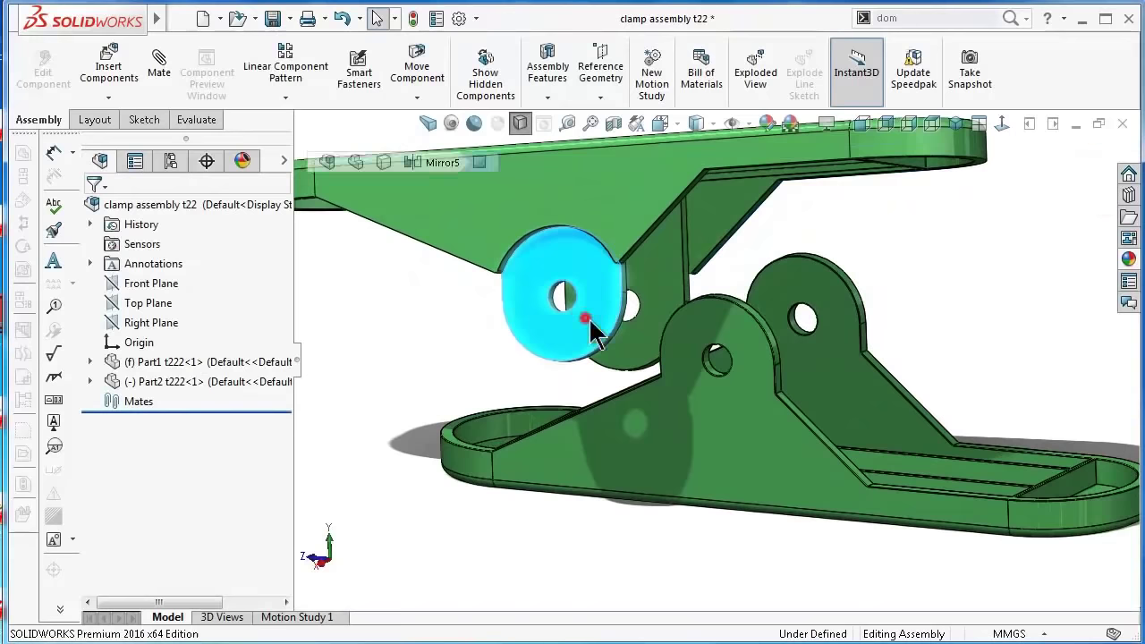
- Mate a Part2 lug face coincident with a face of the base part
left_click(587, 317)
middle_click_drag(583, 315, 677, 441)
left_click(678, 441)
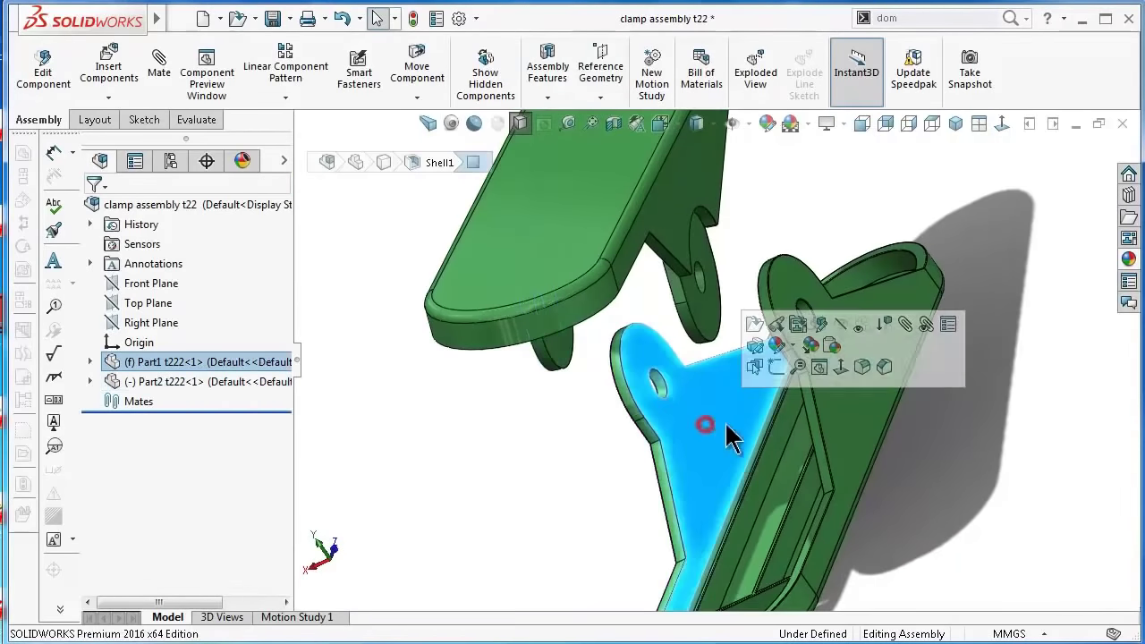
left_click(905, 326)
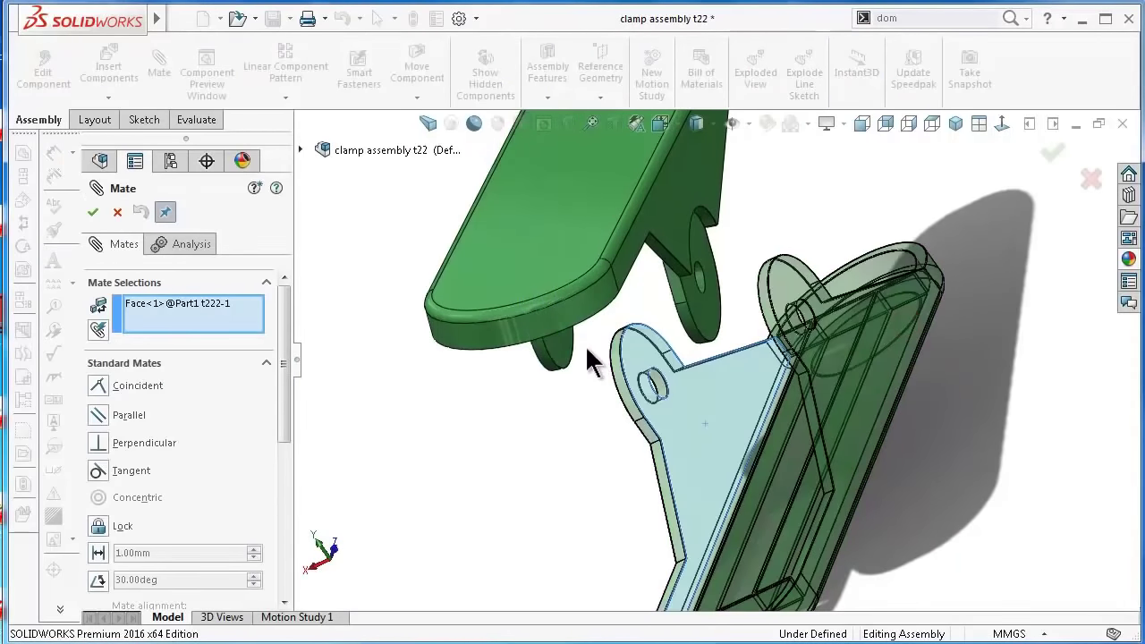
mouse_move(585, 346)
middle_mouse_down()
mouse_move(491, 415)
mouse_move(394, 428)
middle_mouse_up()
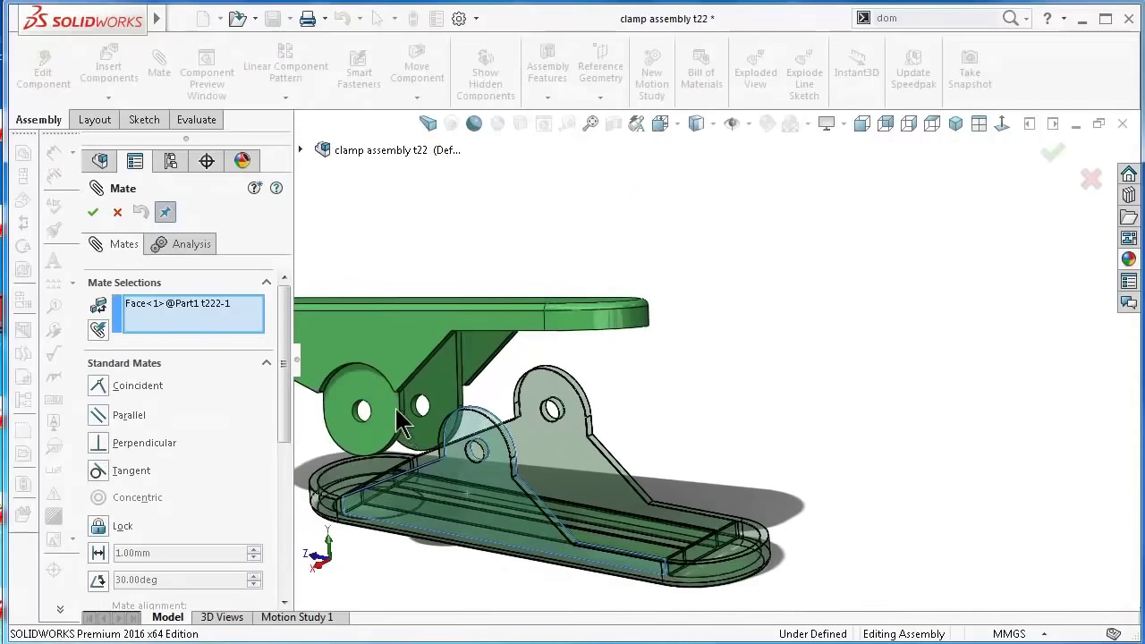
left_click(387, 430)
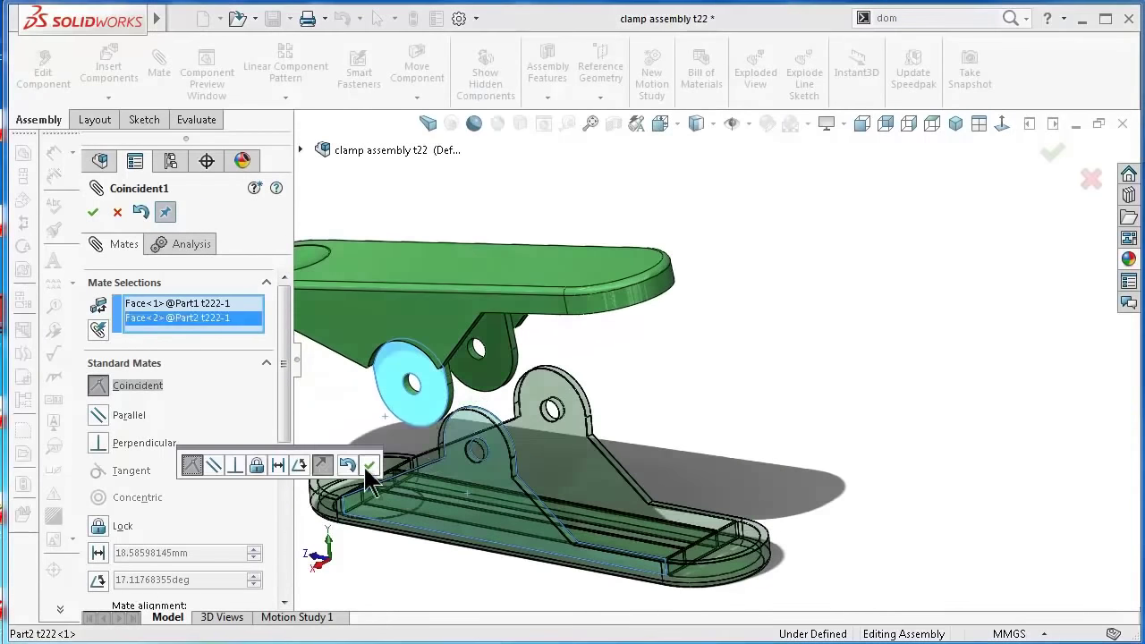
left_click(369, 464)
- Make the Part2 and Part1 pivot hole faces concentric and close the Mate PropertyManager
scroll(408, 408, "down", 4)
left_click(452, 382)
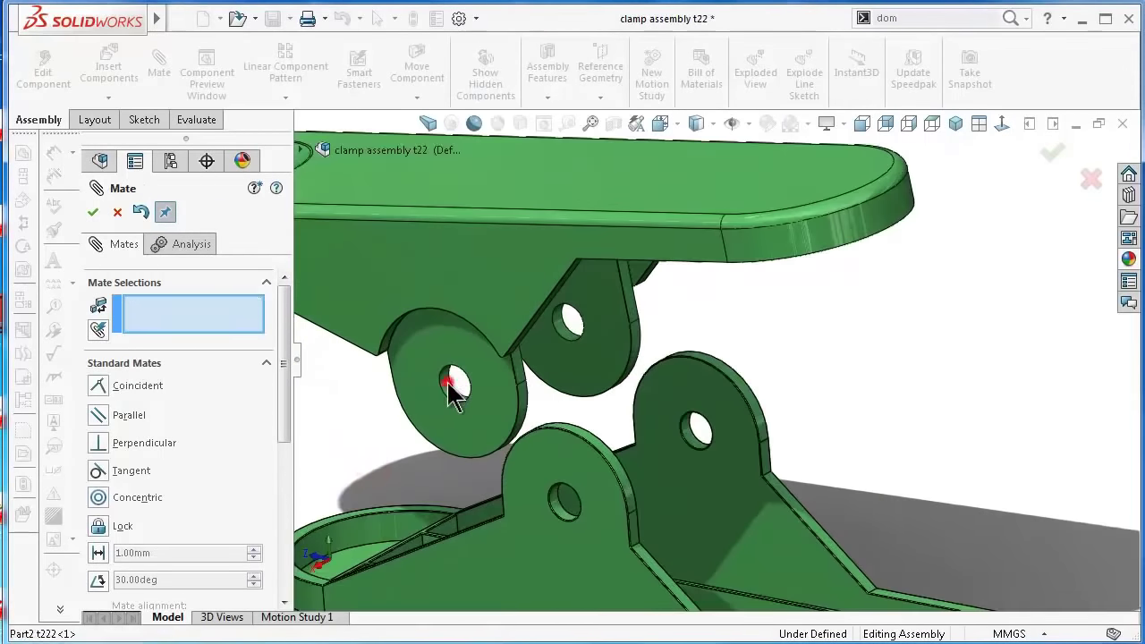
left_click(551, 499)
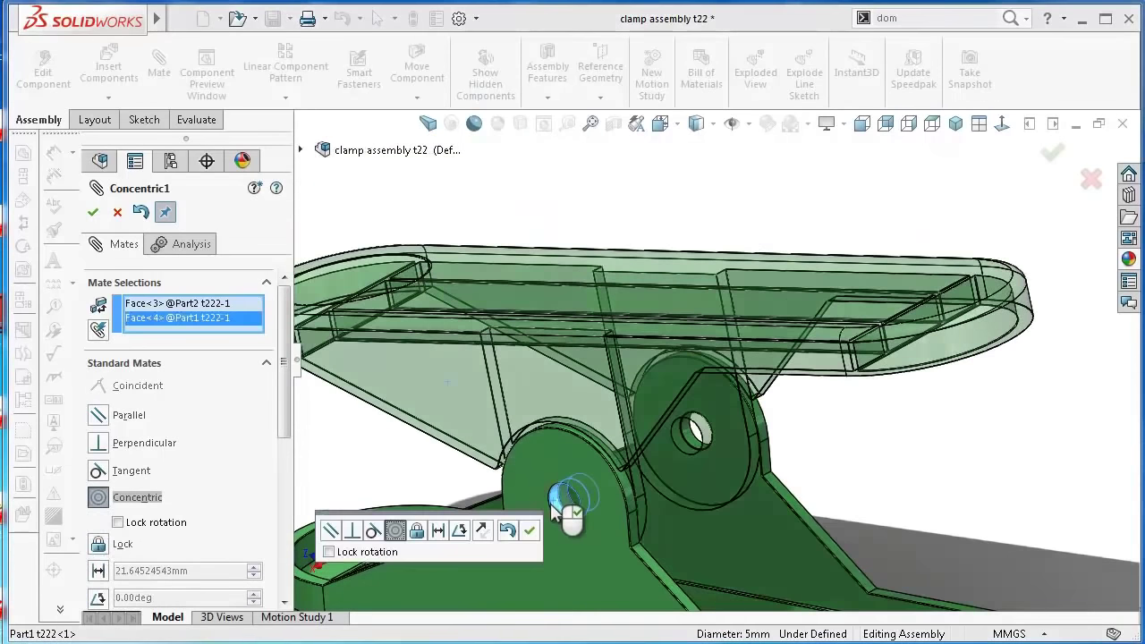
left_click(521, 530)
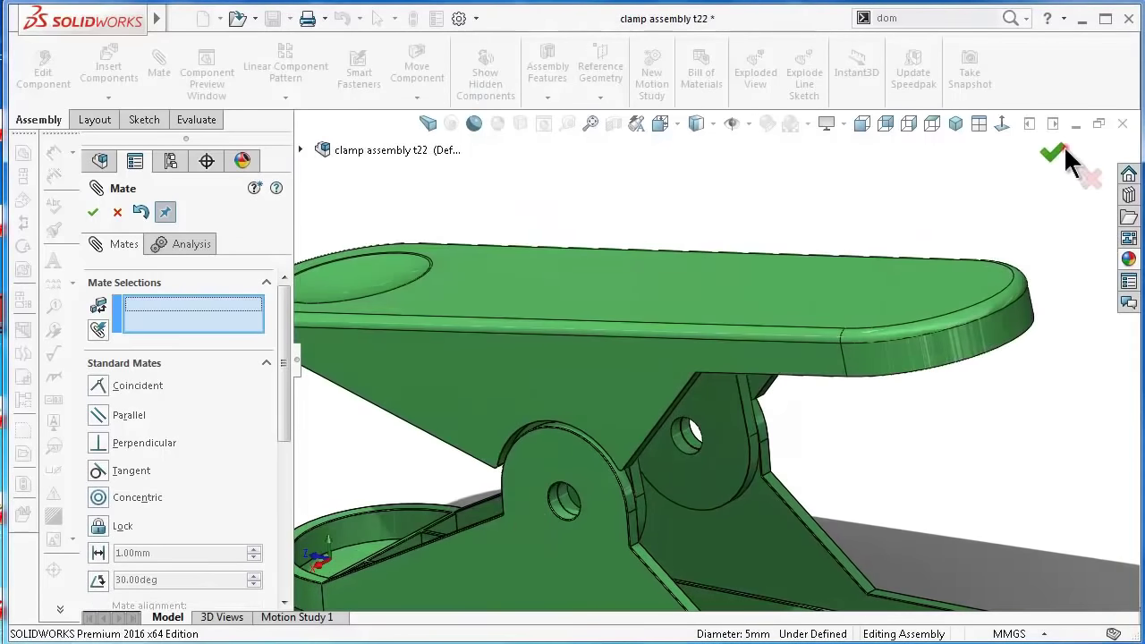
left_click(1065, 152)
middle_click_drag(1043, 184, 882, 240)
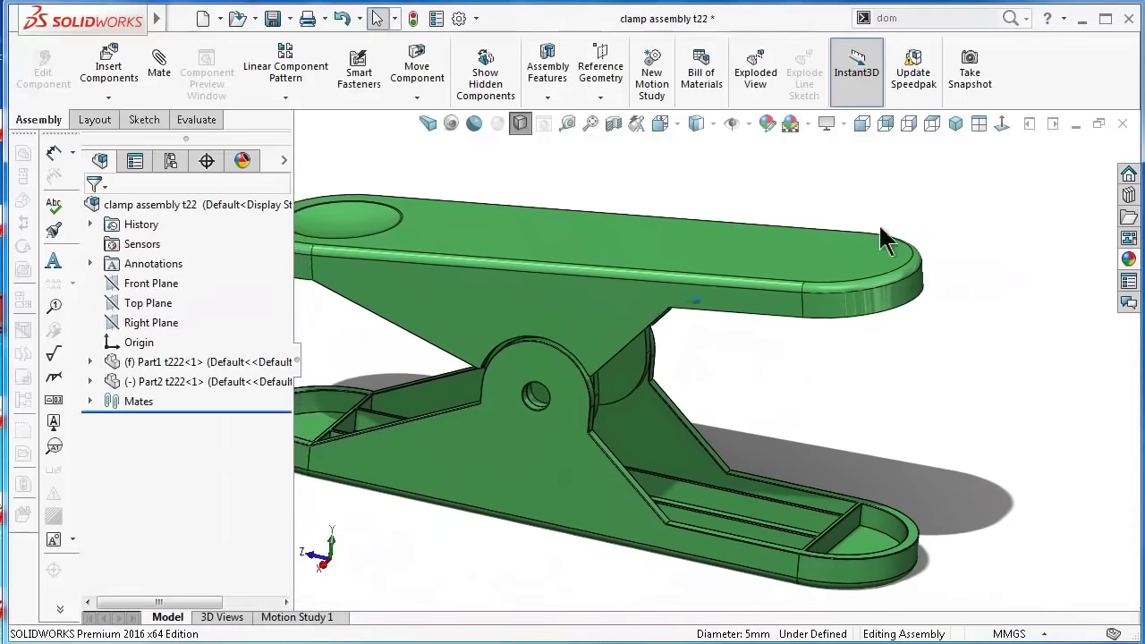
- Hide the floor shadow and swing the upper arm freely about the pivot
left_click(519, 123)
mouse_move(744, 294)
left_mouse_down()
mouse_move(774, 448)
mouse_move(779, 407)
mouse_move(734, 274)
mouse_move(706, 276)
left_mouse_up()
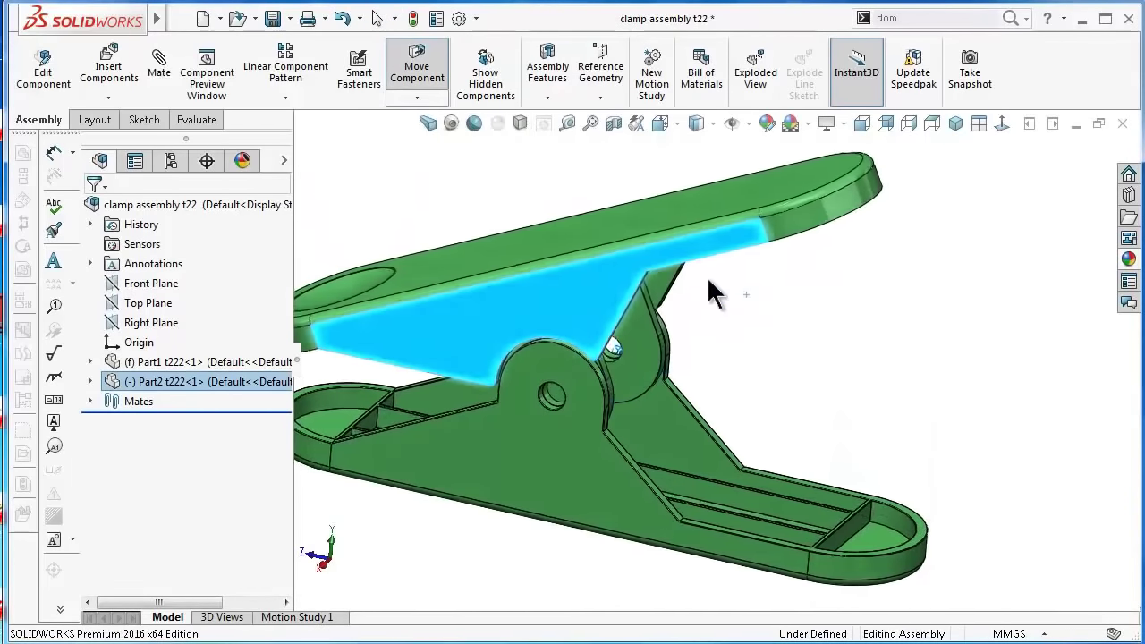
key("Escape")
mouse_move(715, 363)
middle_mouse_down()
mouse_move(1025, 397)
mouse_move(967, 289)
mouse_move(795, 232)
middle_mouse_up()
left_click(951, 298)
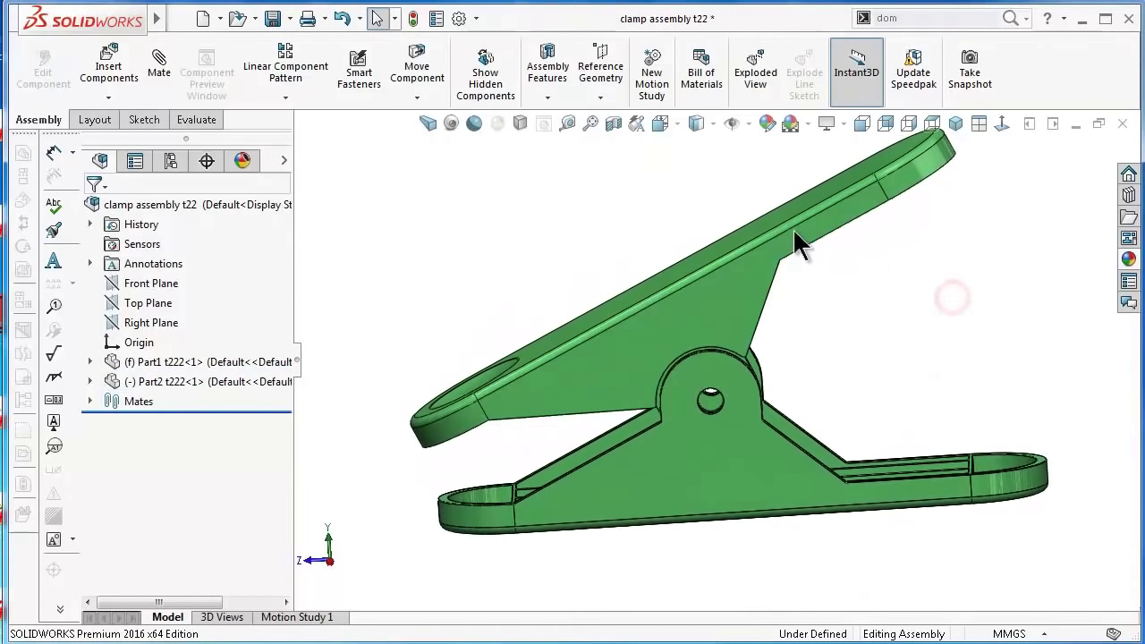
mouse_move(799, 244)
left_mouse_down()
mouse_move(845, 274)
mouse_move(879, 394)
mouse_move(882, 333)
mouse_move(805, 255)
left_mouse_up()
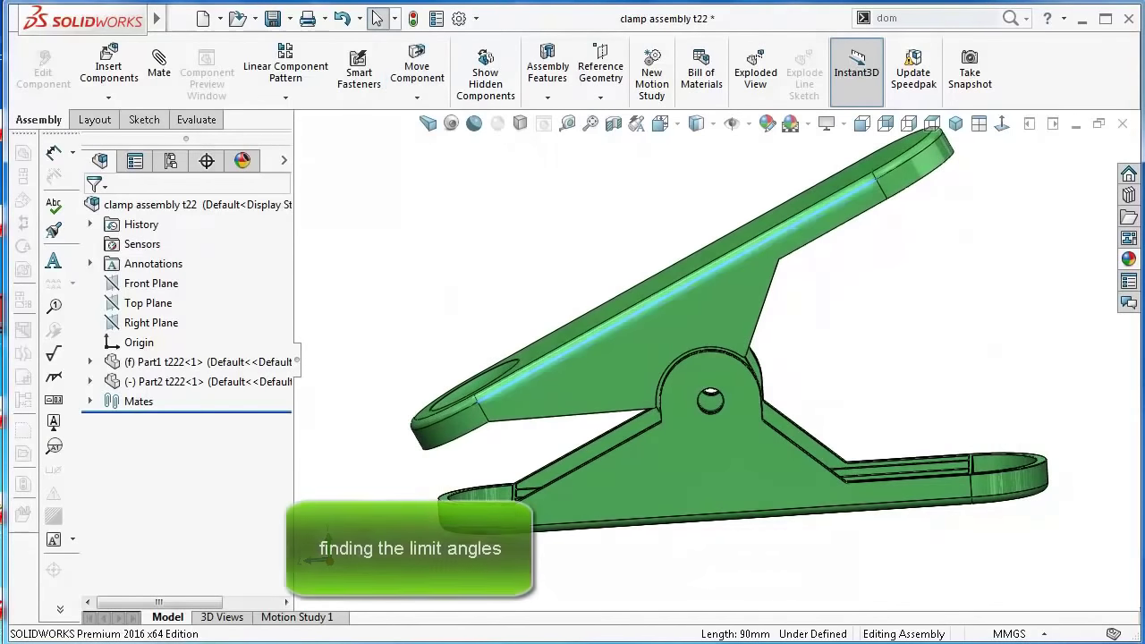
middle_click_drag(806, 501, 816, 512)
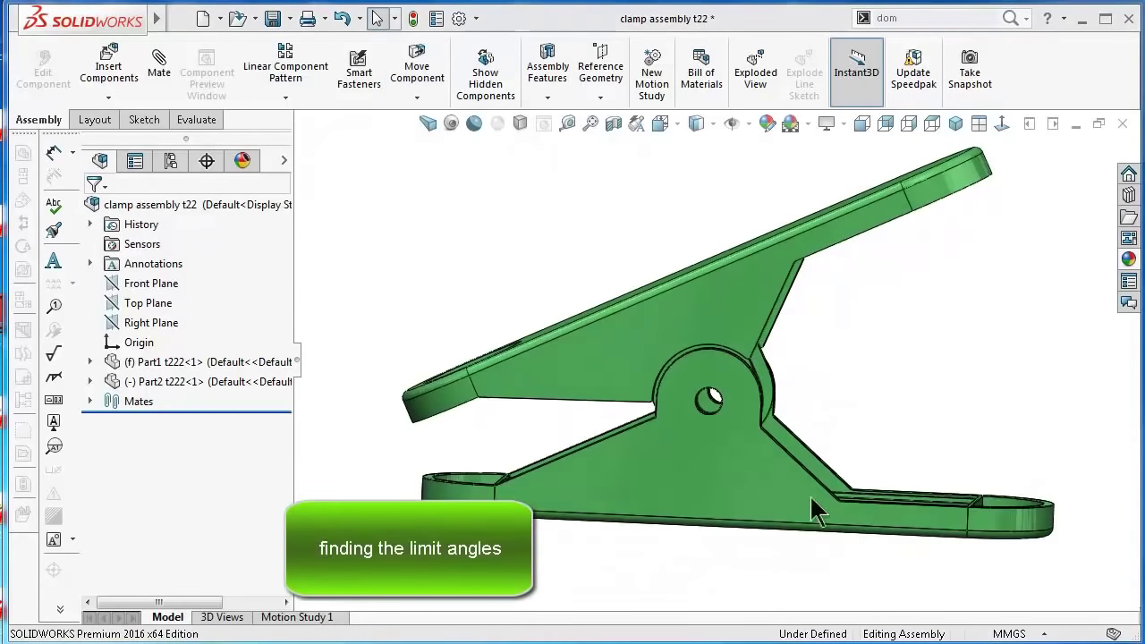
- With Collision Detection on, swing the upper arm down until it stops against Part1
left_click(417, 72)
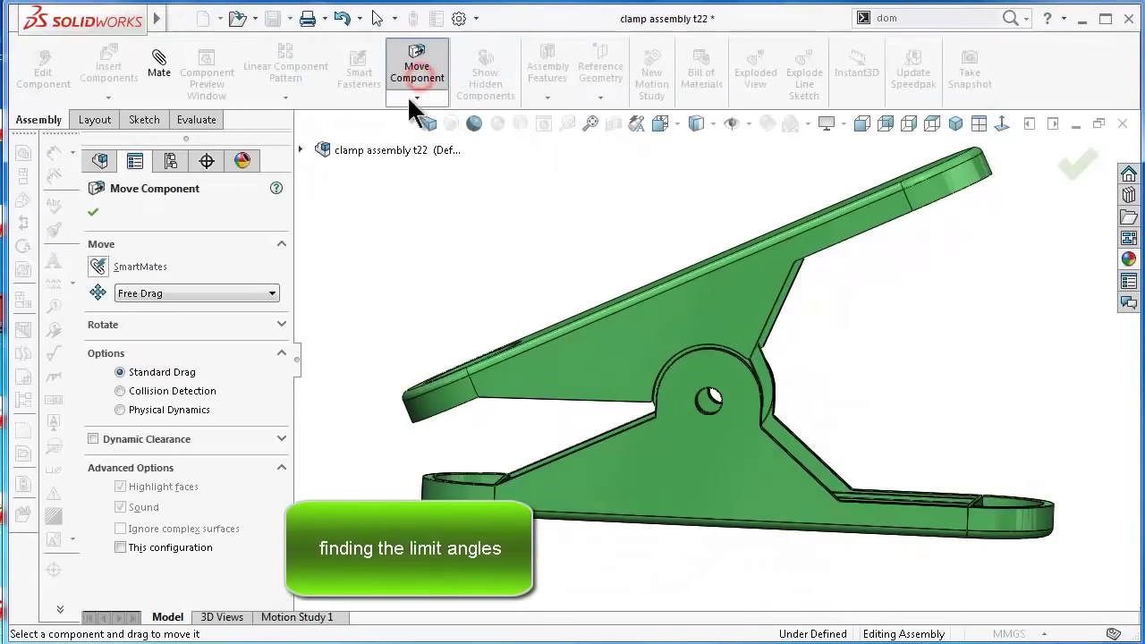
left_click(145, 395)
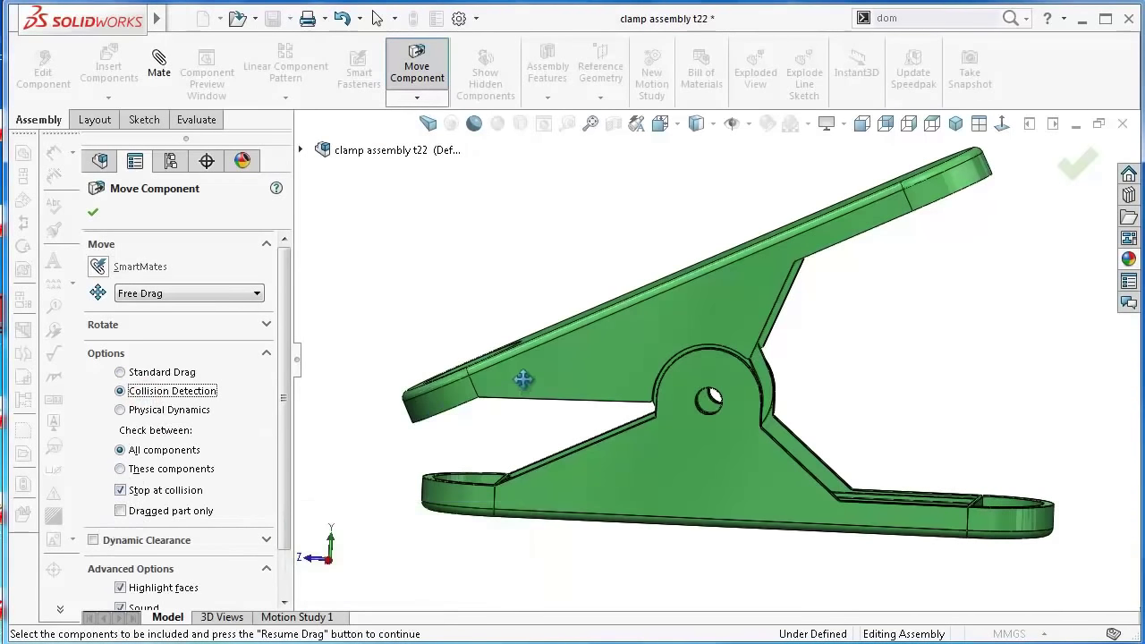
left_click_drag(524, 381, 514, 432)
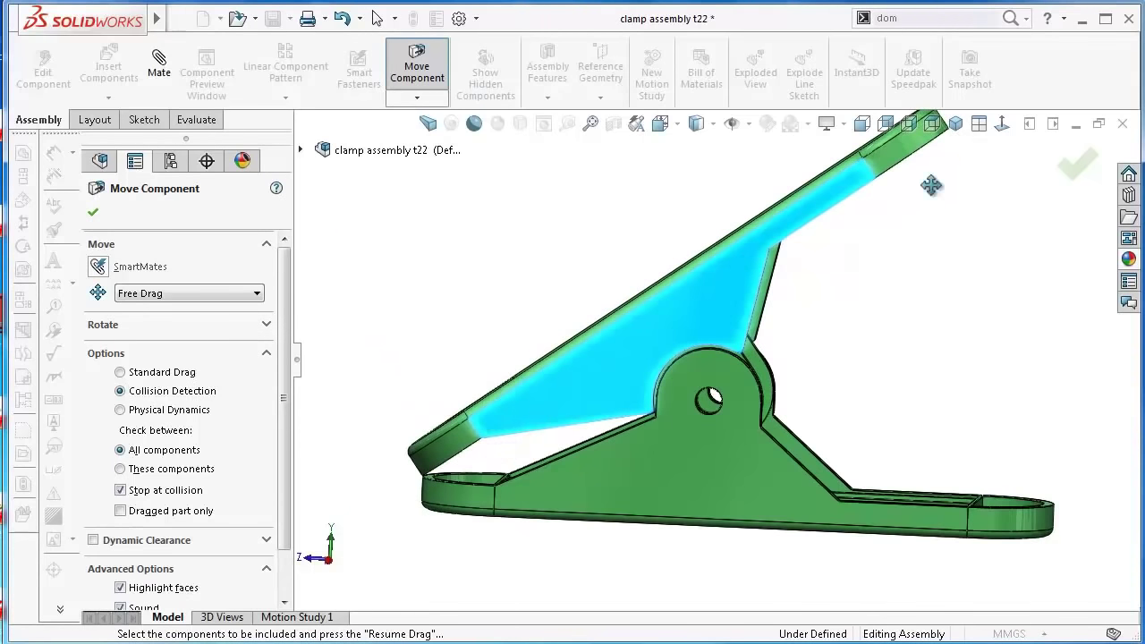
left_click(1076, 172)
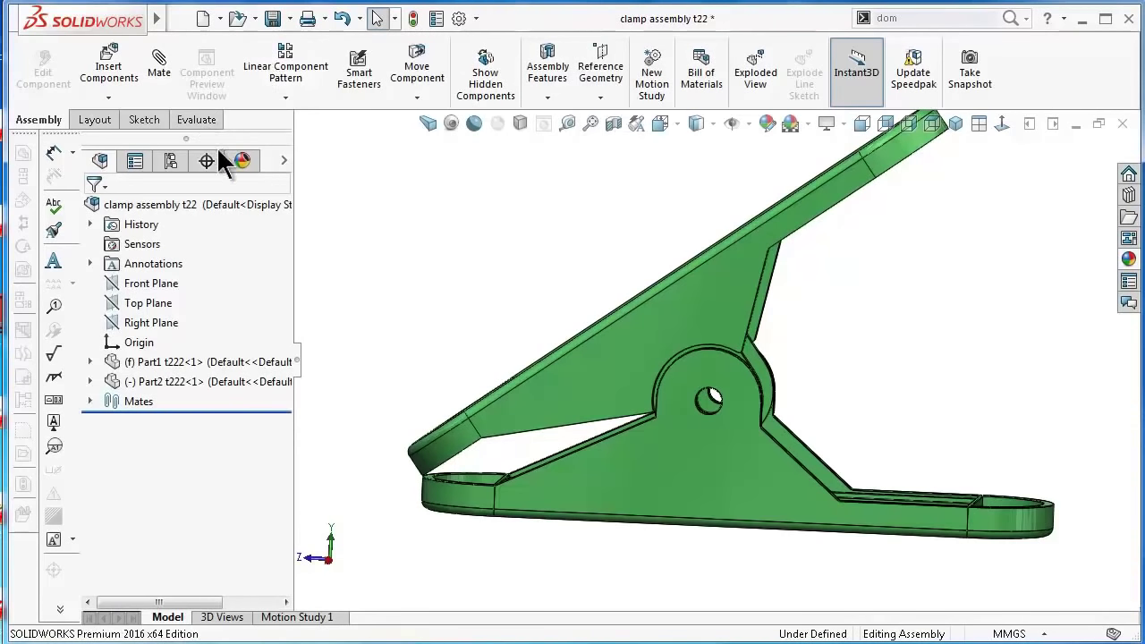
- Measure the two arms' inner faces, reading a 35.88° angle and 57.71 mm distance
left_click(568, 123)
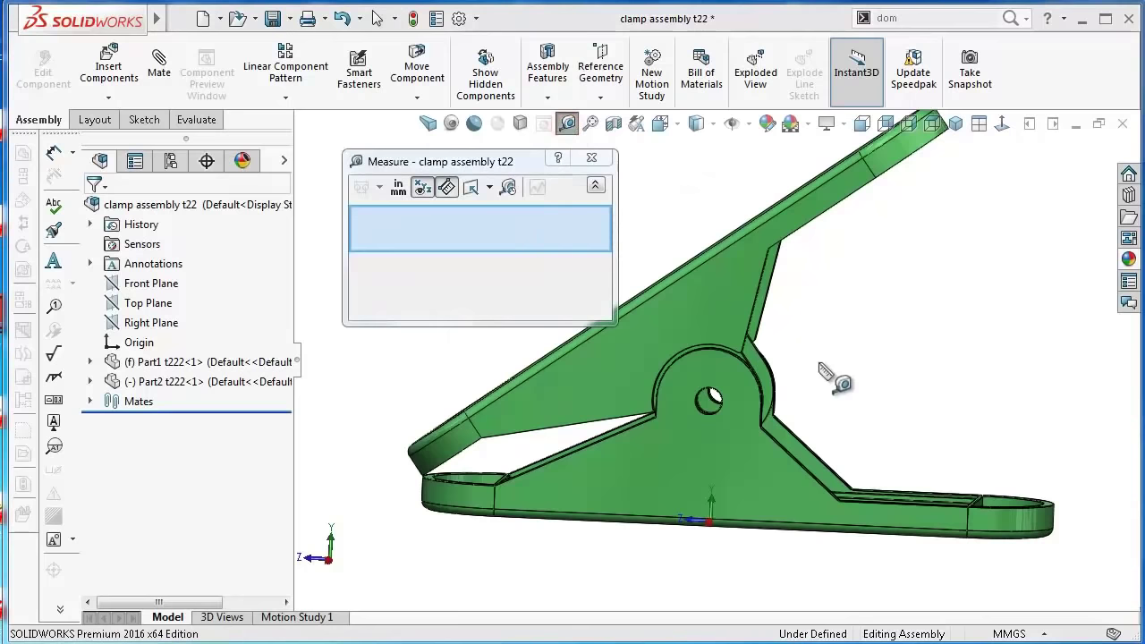
middle_click_drag(818, 364, 749, 251)
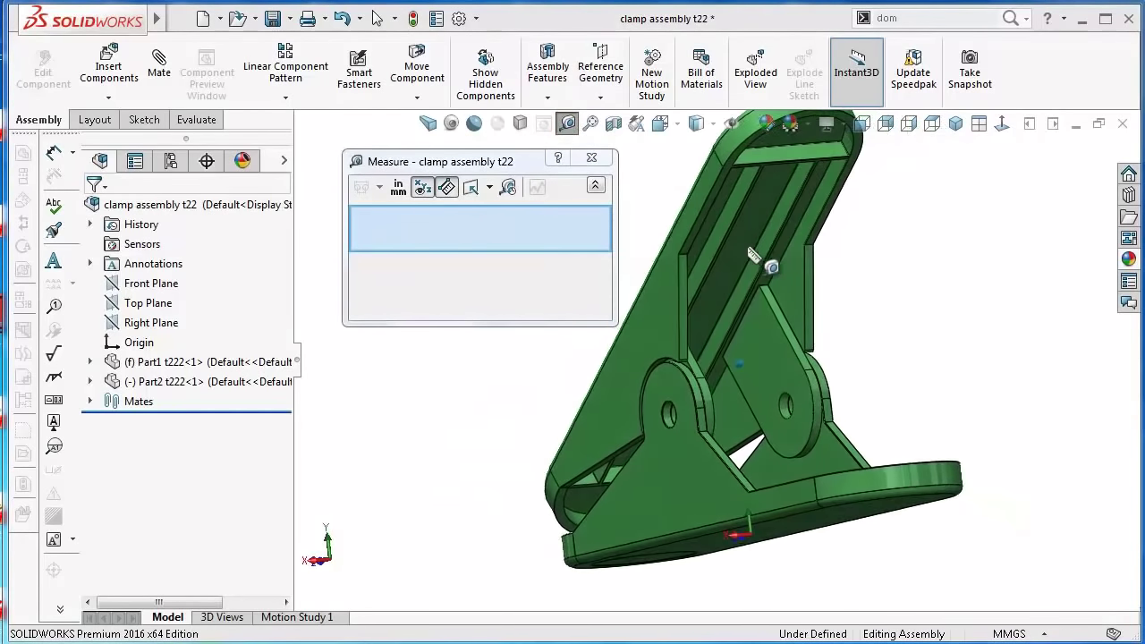
left_click(757, 249)
mouse_move(757, 249)
middle_mouse_down()
mouse_move(863, 573)
mouse_move(881, 538)
middle_mouse_up()
left_click(883, 534)
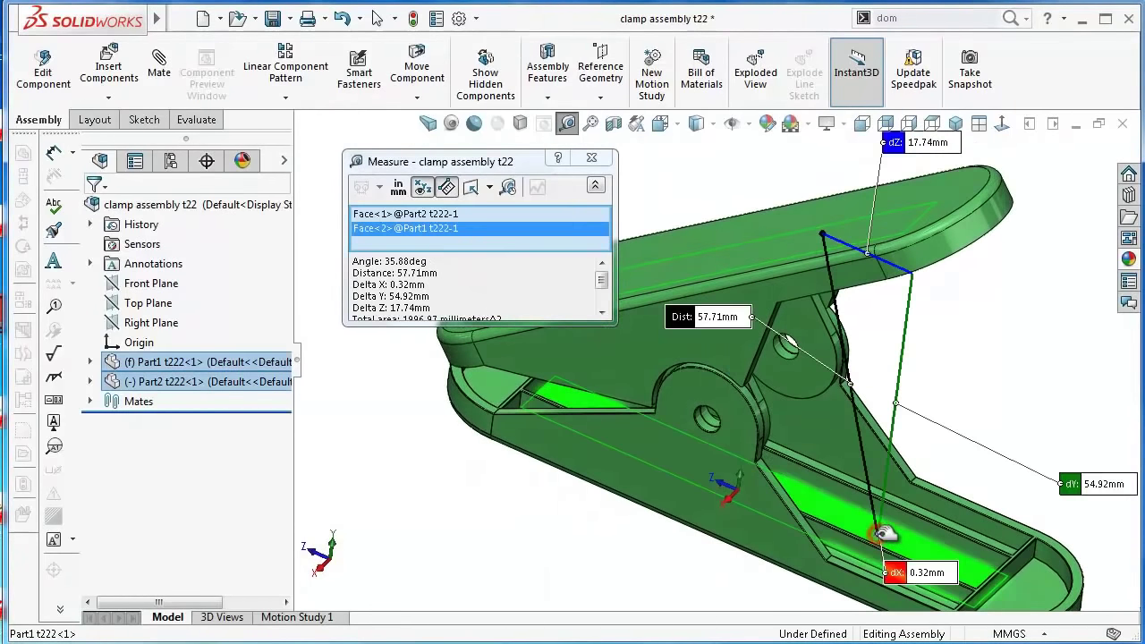
left_click(376, 259)
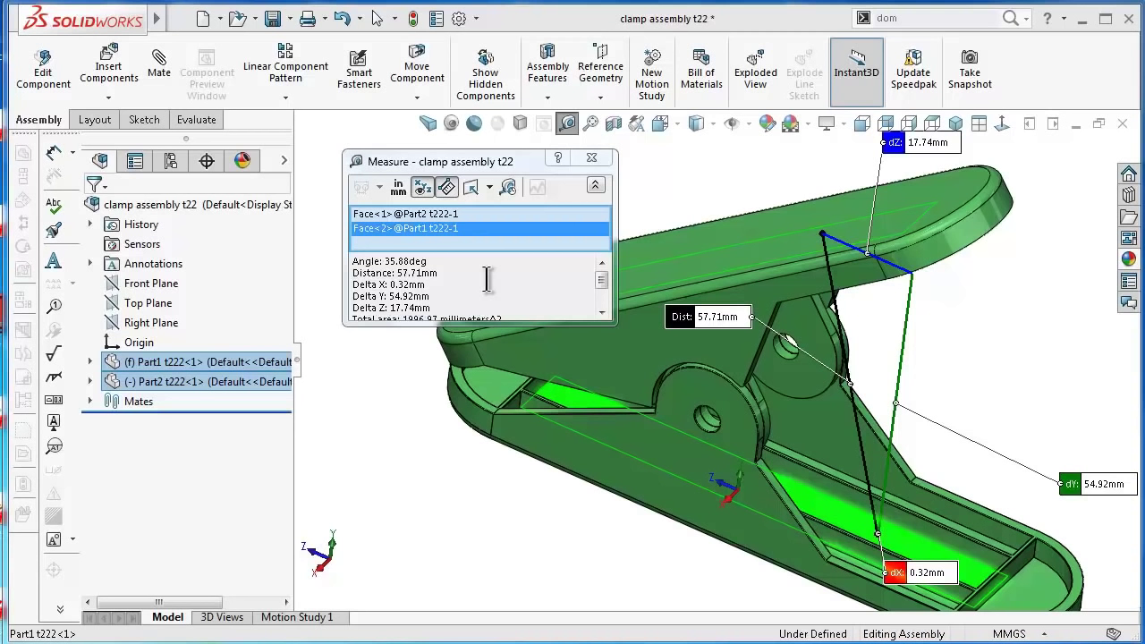
- Close the measurement and, with Collision Detection, swing the upper arm open until it collides
left_click(590, 157)
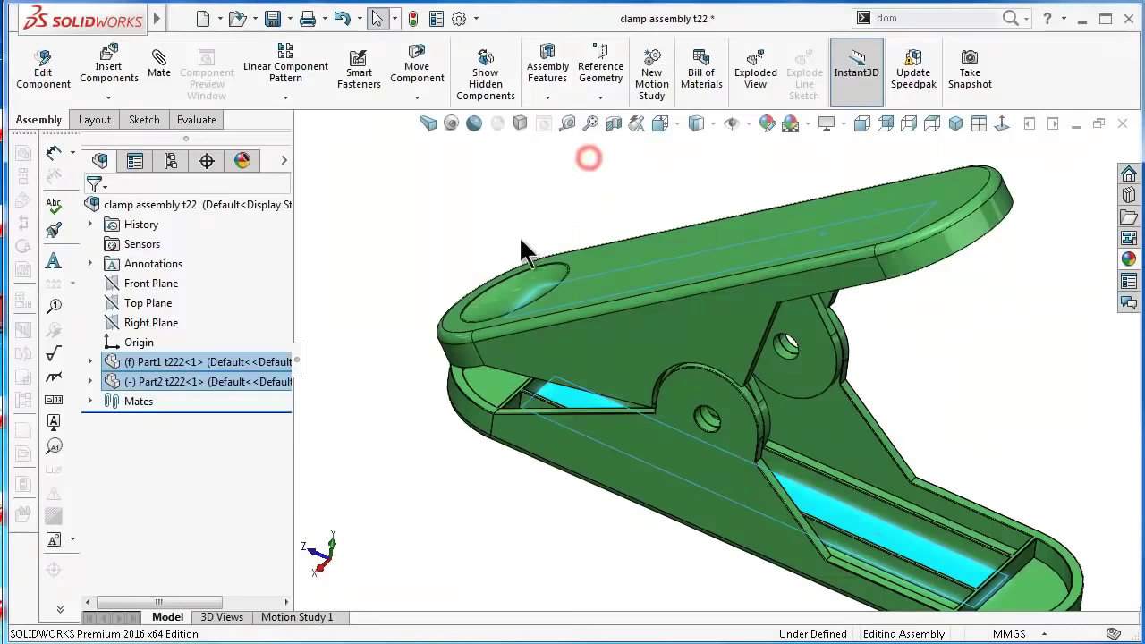
scroll(526, 255, "up", 3)
middle_click_drag(526, 255, 608, 259)
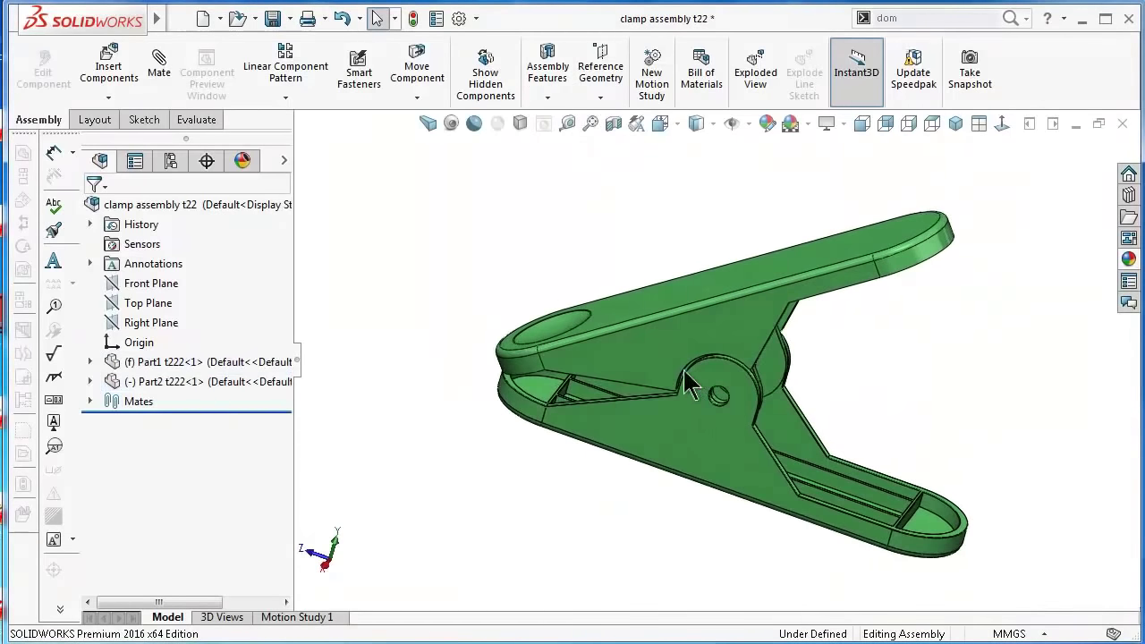
left_click(417, 70)
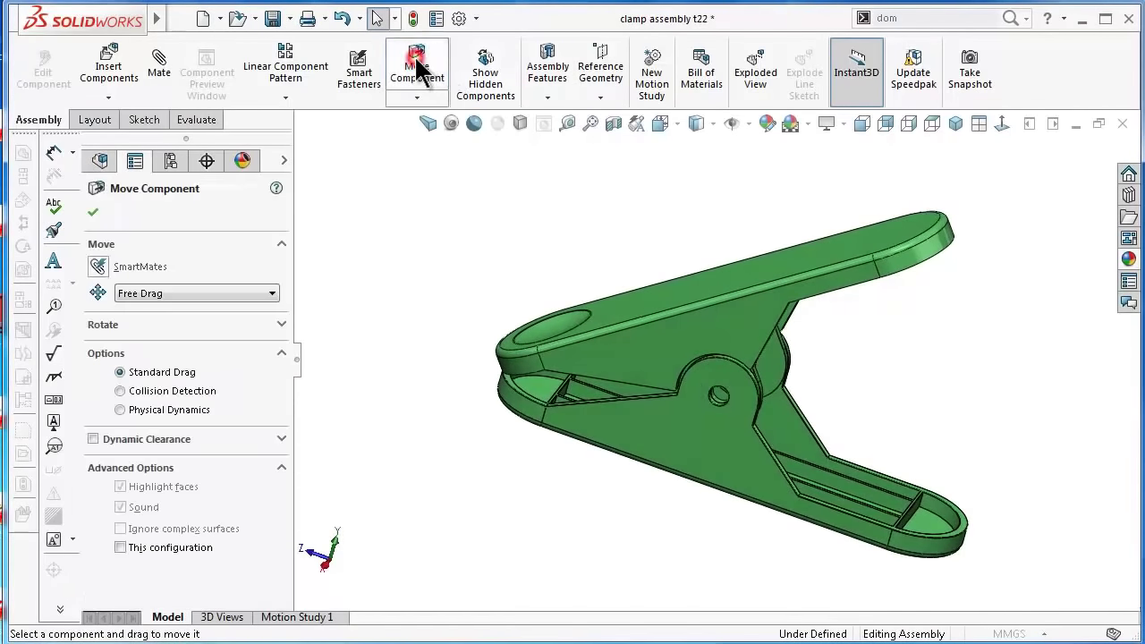
left_click(165, 392)
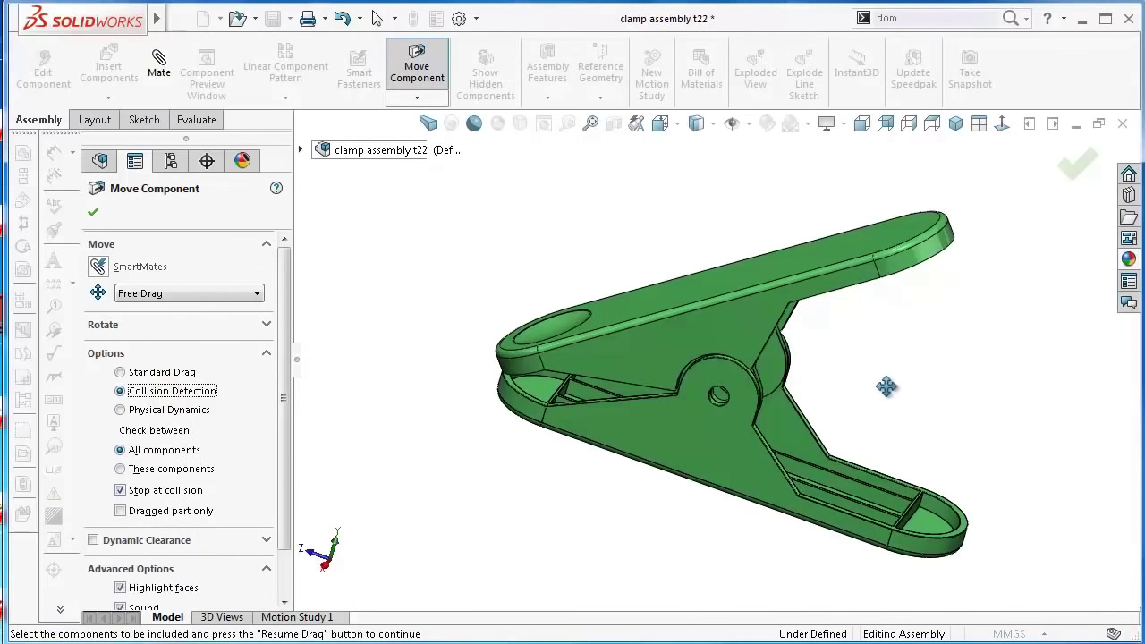
mouse_move(887, 385)
middle_mouse_down()
mouse_move(906, 332)
mouse_move(880, 335)
middle_mouse_up()
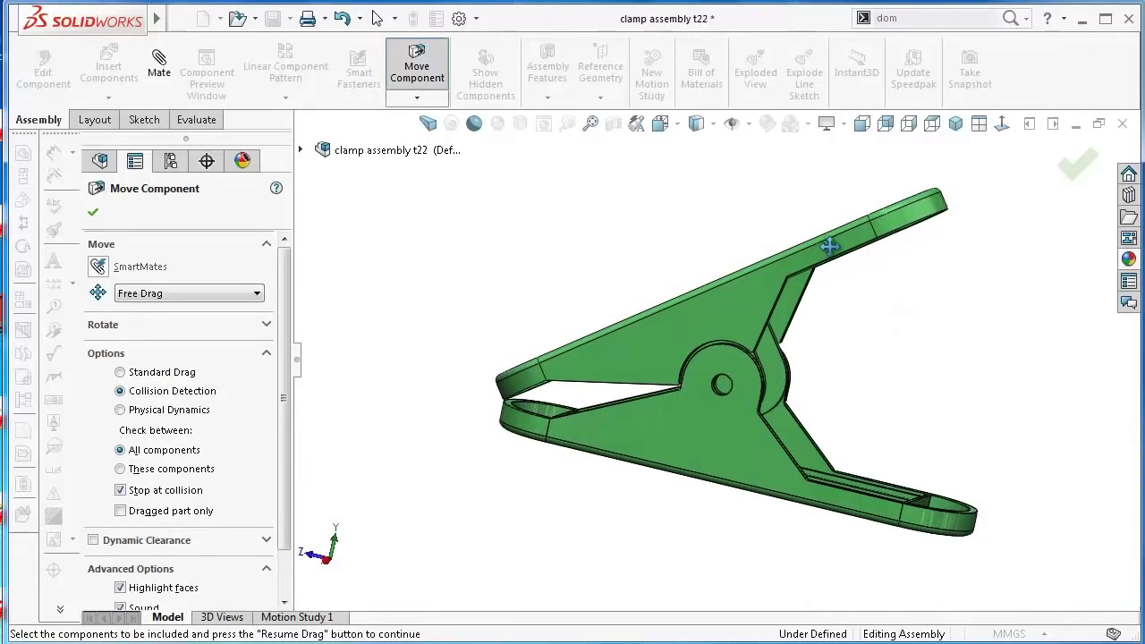
left_click_drag(831, 246, 786, 566)
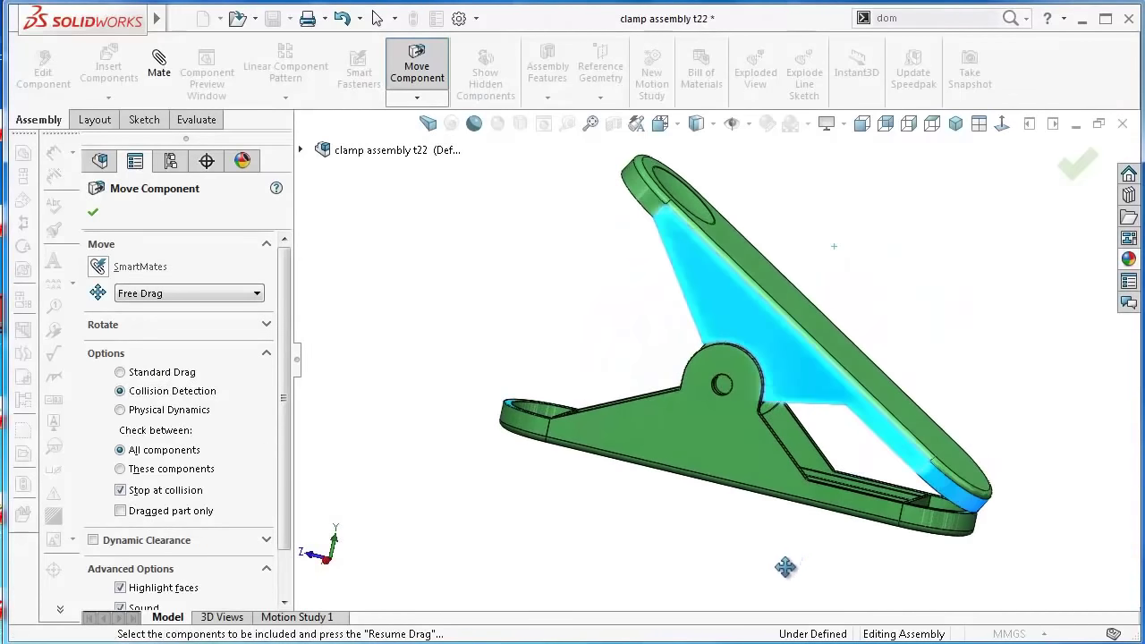
middle_click_drag(785, 567, 961, 483)
scroll(923, 508, "down", 3)
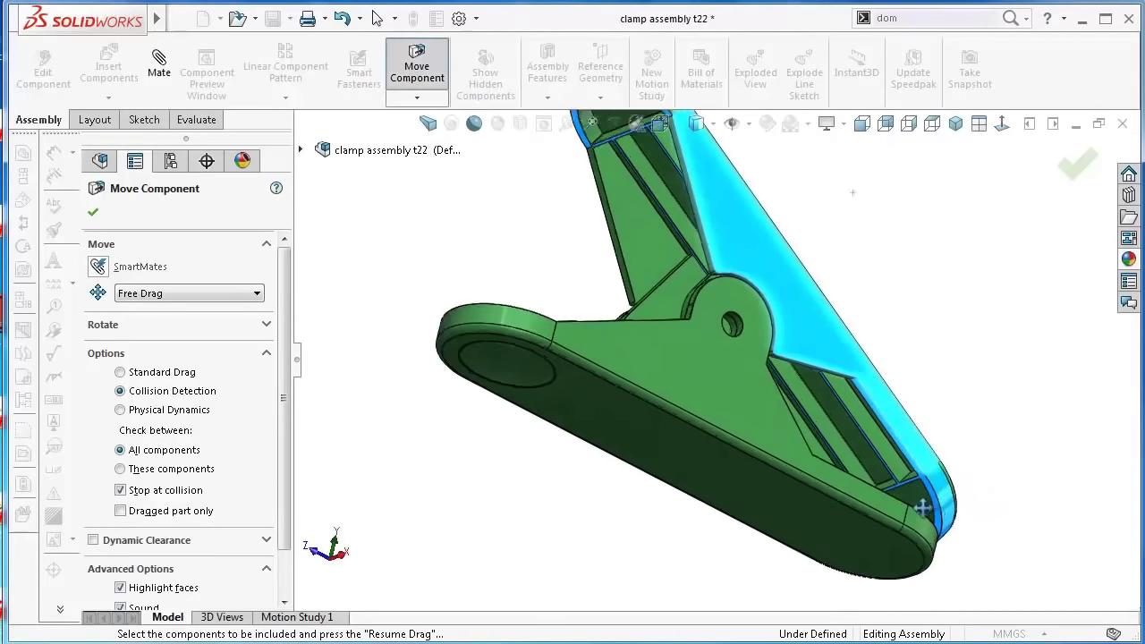
scroll(922, 508, "down", 2)
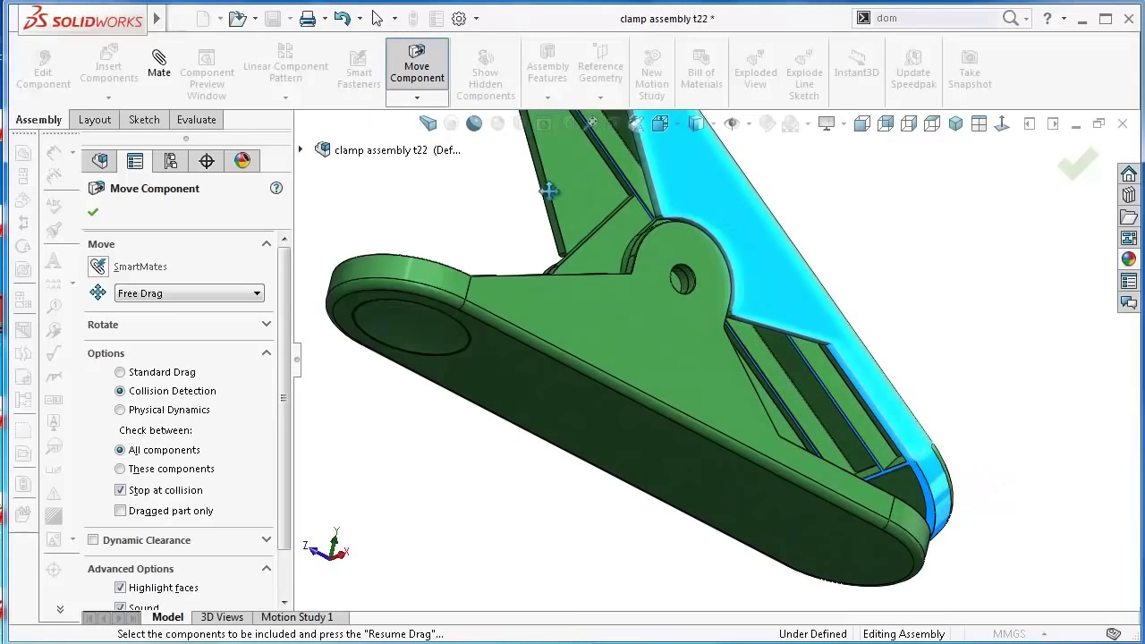
left_click(1076, 167)
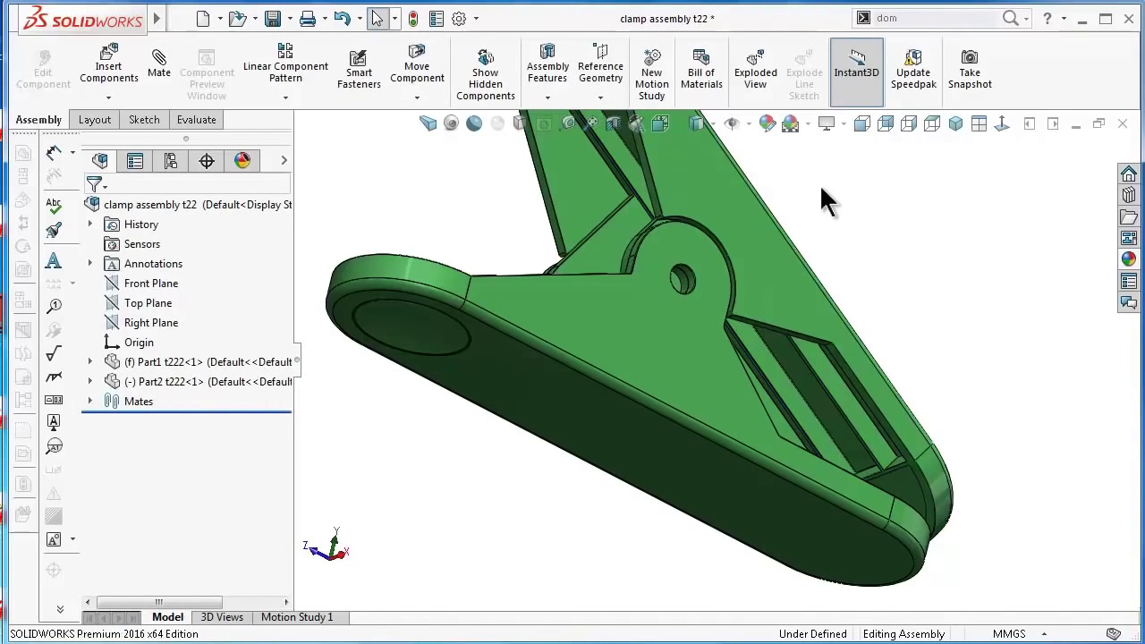
- Orbit to a more side-on view of the clamp and start a new measurement
middle_click_drag(821, 187, 770, 237)
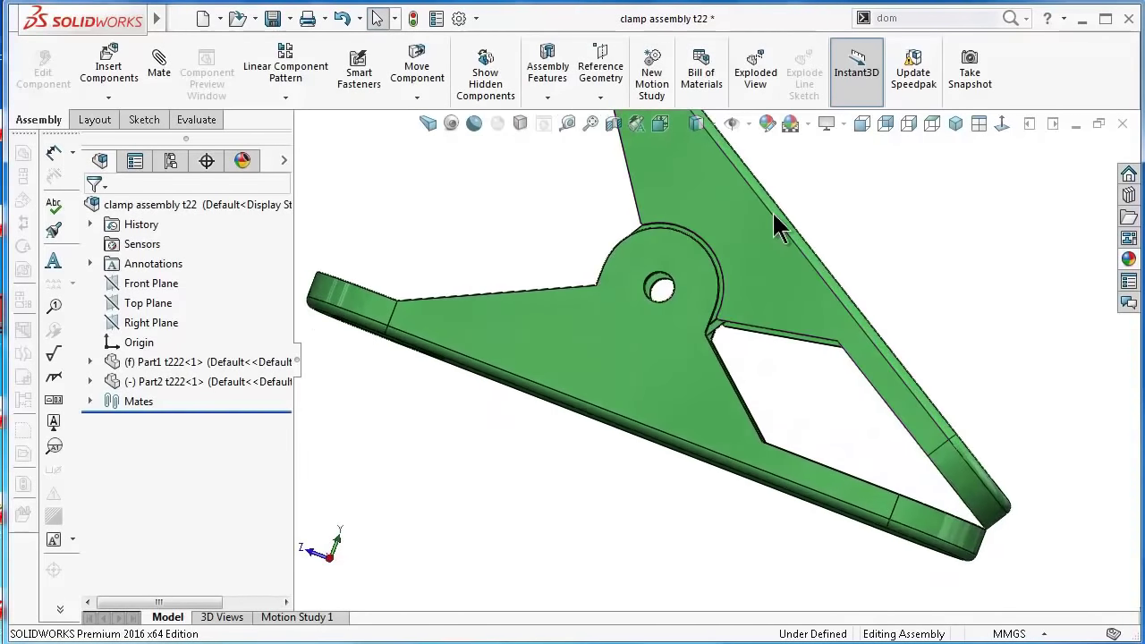
scroll(772, 210, "up", 1)
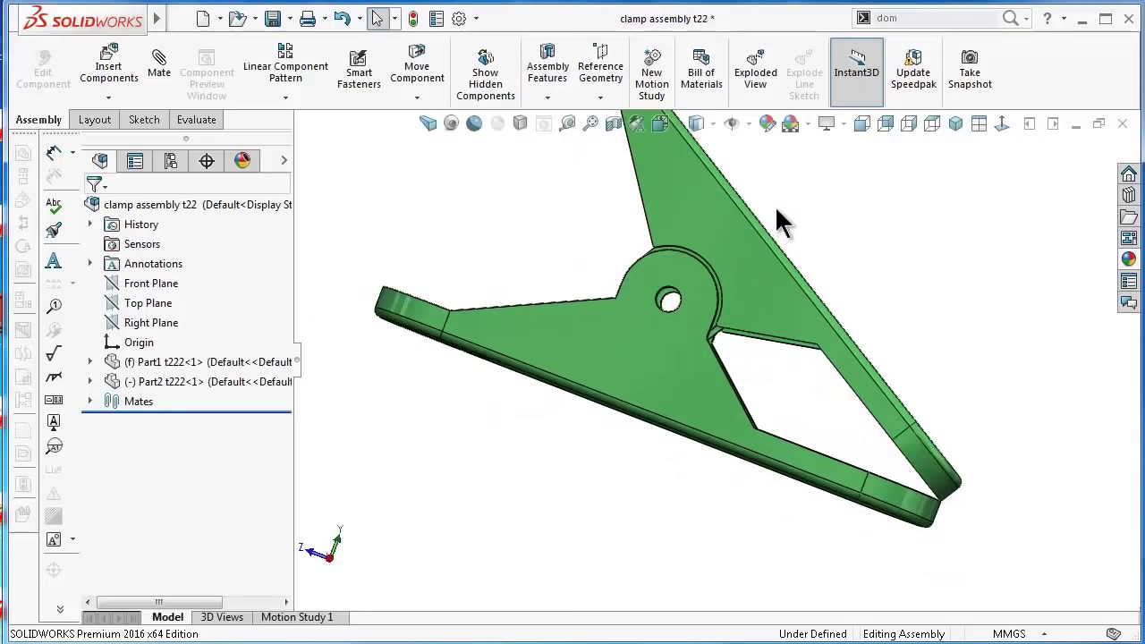
left_click(569, 118)
- Measure a Part2 face against a Part1 face: 30.74° apart at 26.09 mm, then close Measure
middle_click_drag(800, 312, 863, 366)
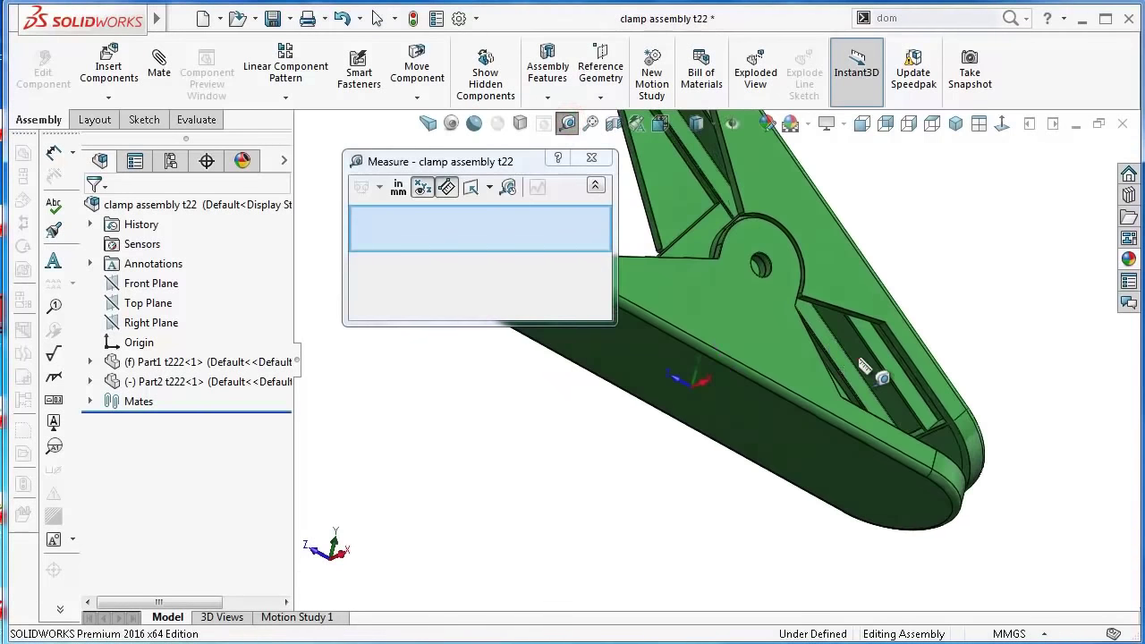
left_click(861, 362)
mouse_move(961, 306)
middle_mouse_down()
mouse_move(863, 400)
mouse_move(897, 367)
middle_mouse_up()
left_click(898, 367)
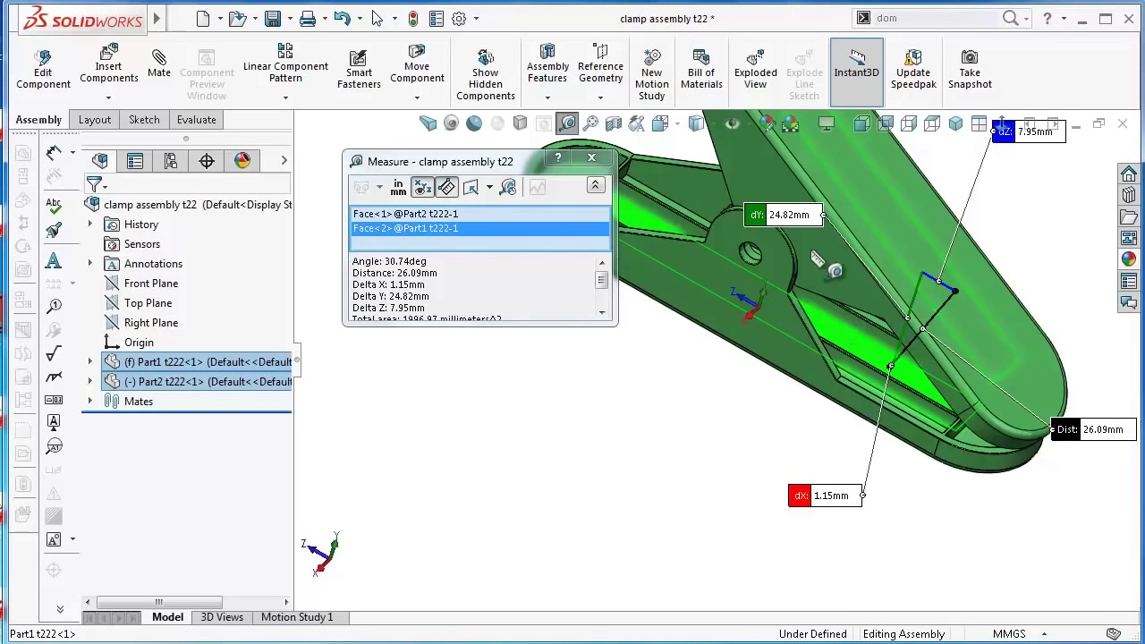
left_click(561, 388)
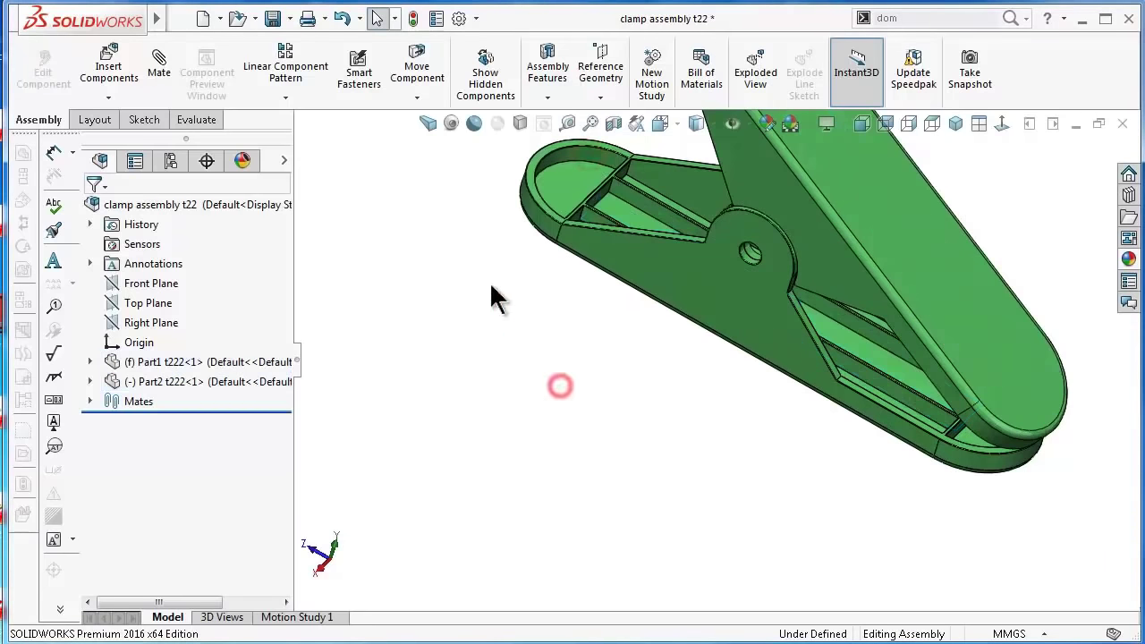
- Start an advanced Angle limit mate with a 30.74° maximum
left_click(159, 59)
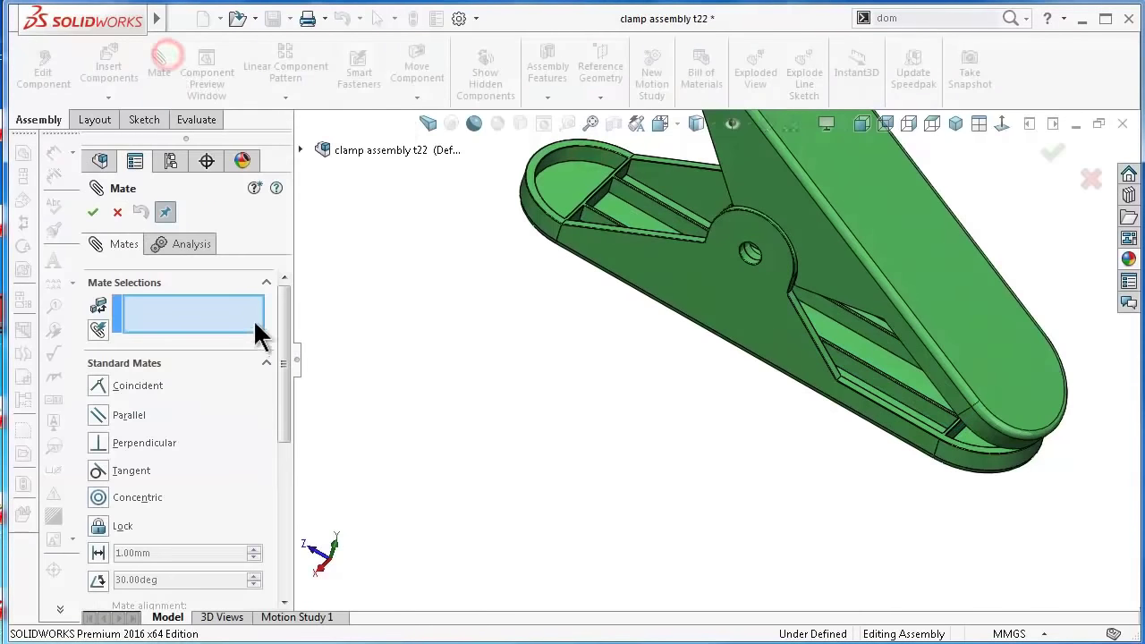
mouse_move(283, 331)
left_mouse_down()
mouse_move(291, 438)
mouse_move(277, 465)
left_mouse_up()
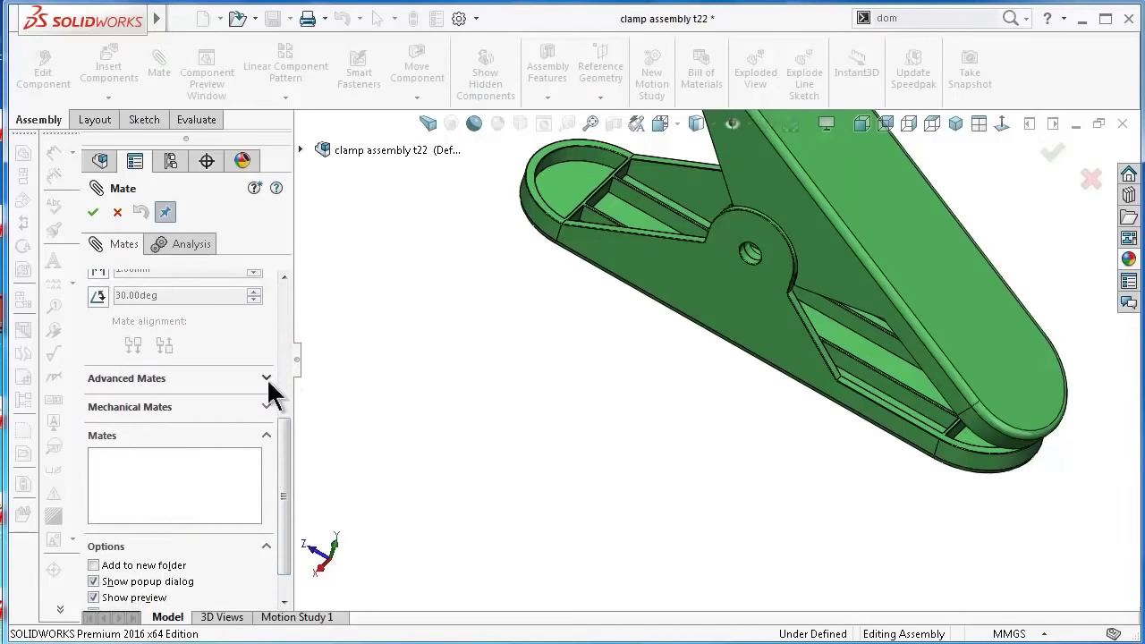
left_click(266, 378)
left_click_drag(287, 460, 289, 383)
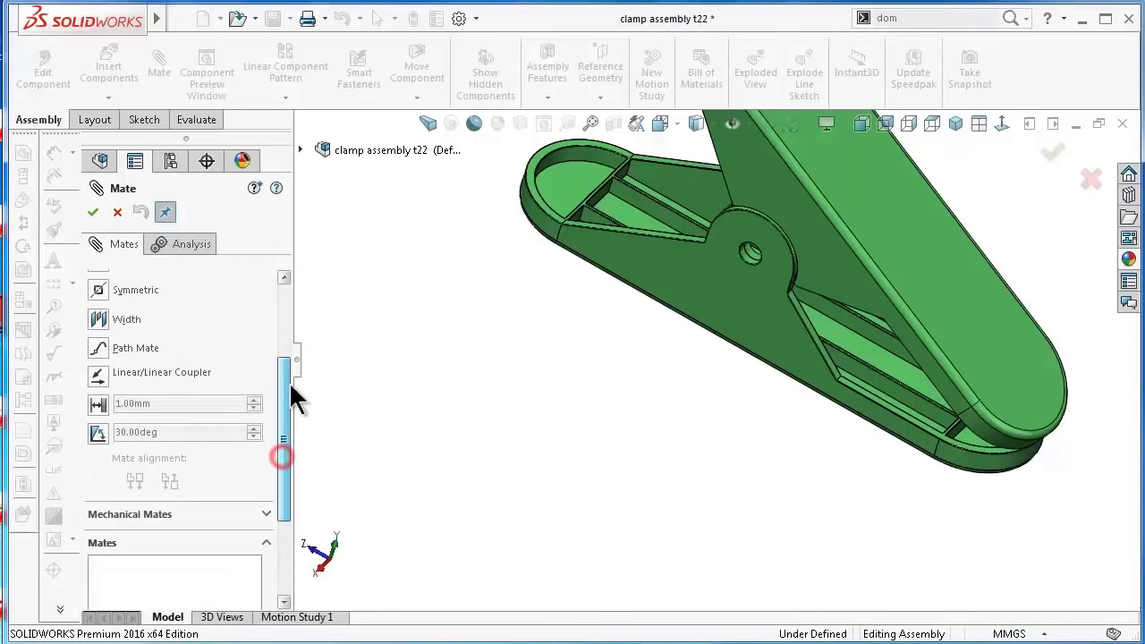
left_click(106, 434)
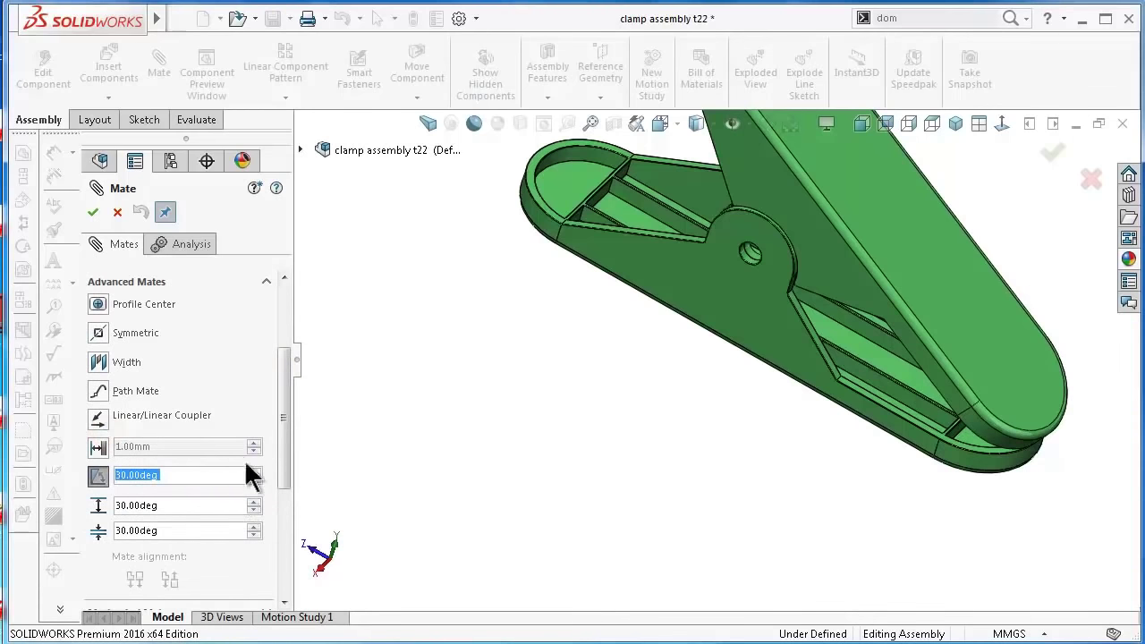
type("30")
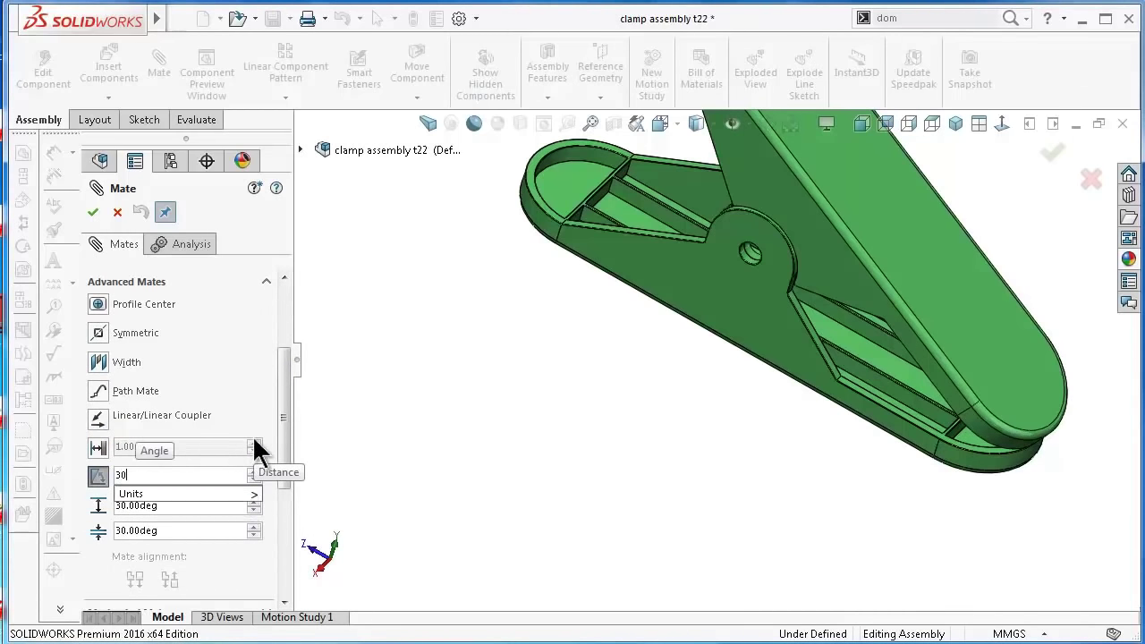
type(".74")
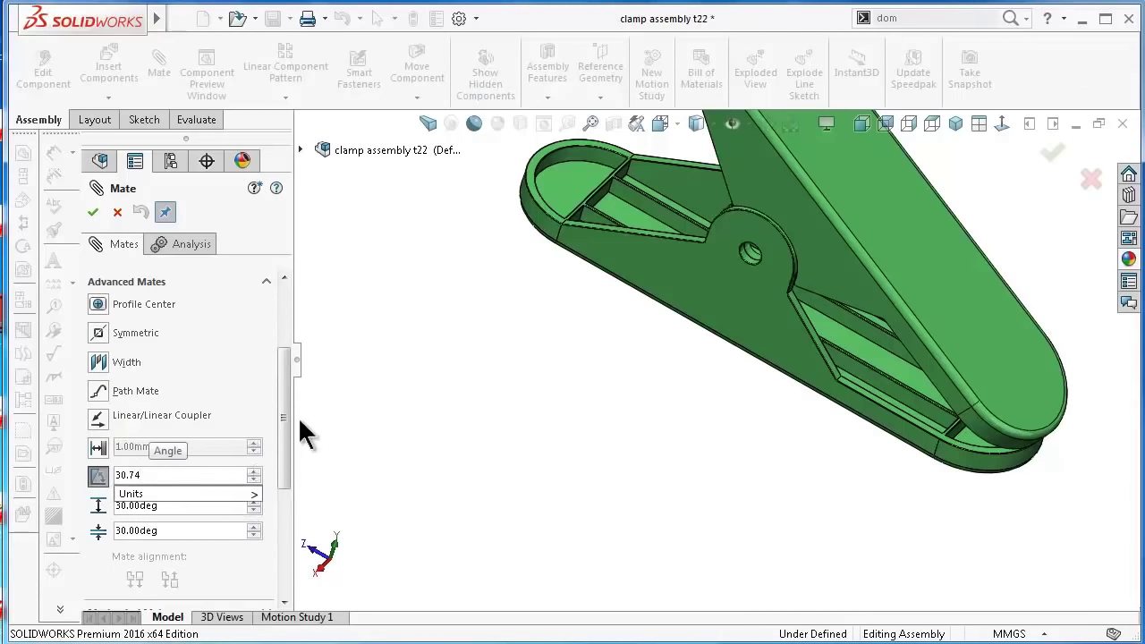
left_click(290, 404)
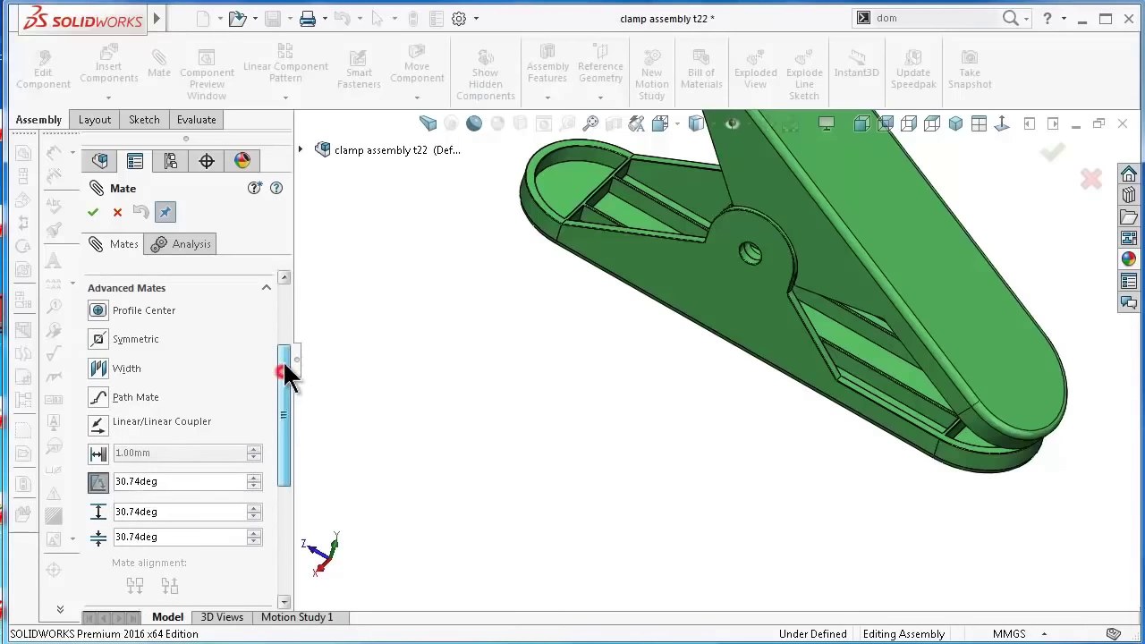
scroll(281, 385, "down", 1)
scroll(281, 385, "up", 5)
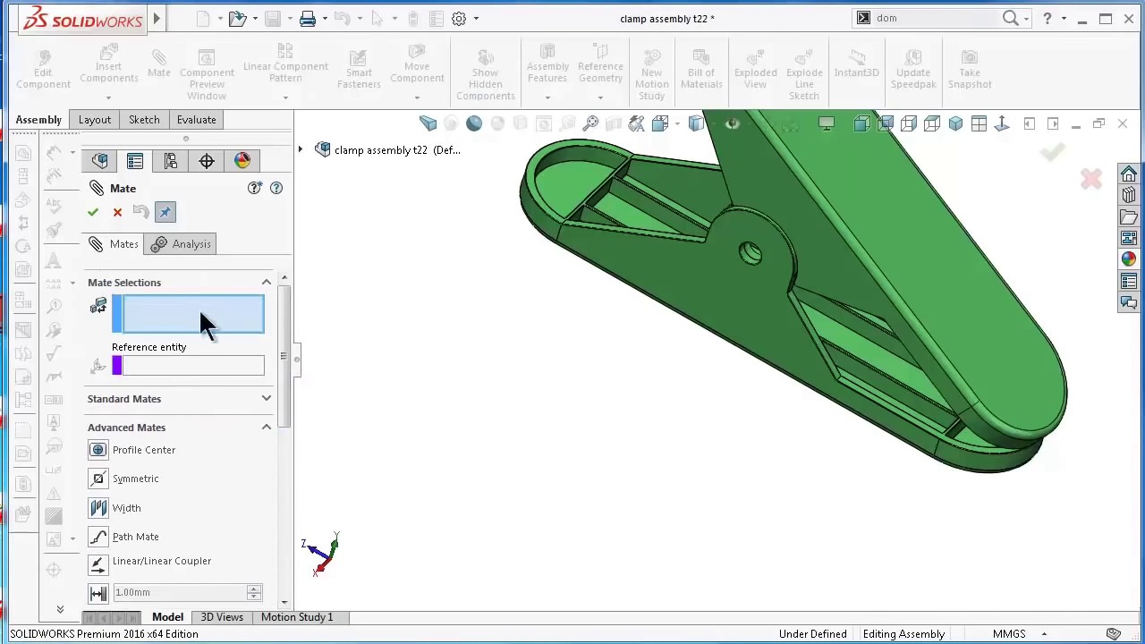
- Pick a face on each jaw, set the minimum to -35.88°, and accept the limit mate
mouse_move(498, 475)
middle_mouse_down()
mouse_move(564, 381)
mouse_move(539, 376)
middle_mouse_up()
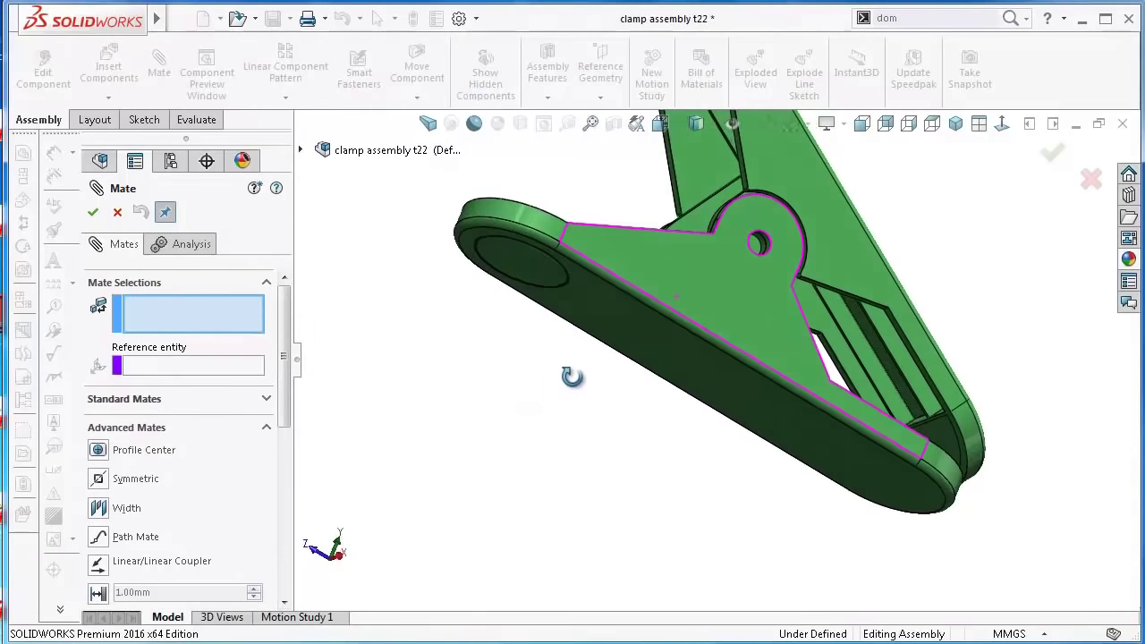
left_click(882, 362)
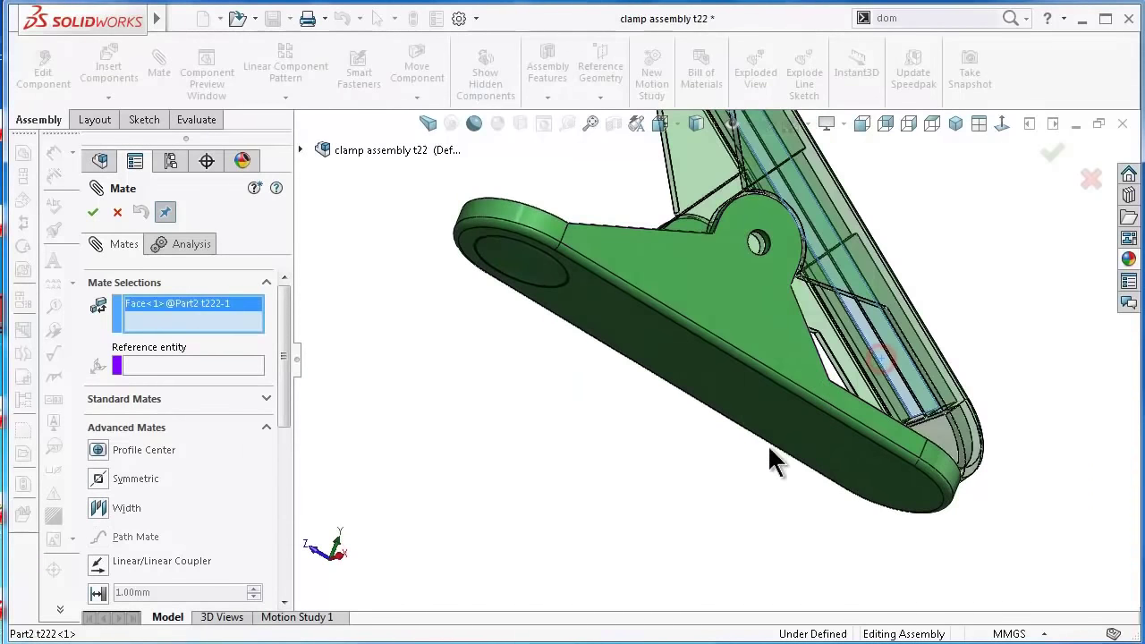
mouse_move(593, 435)
middle_mouse_down()
mouse_move(608, 499)
mouse_move(593, 537)
middle_mouse_up()
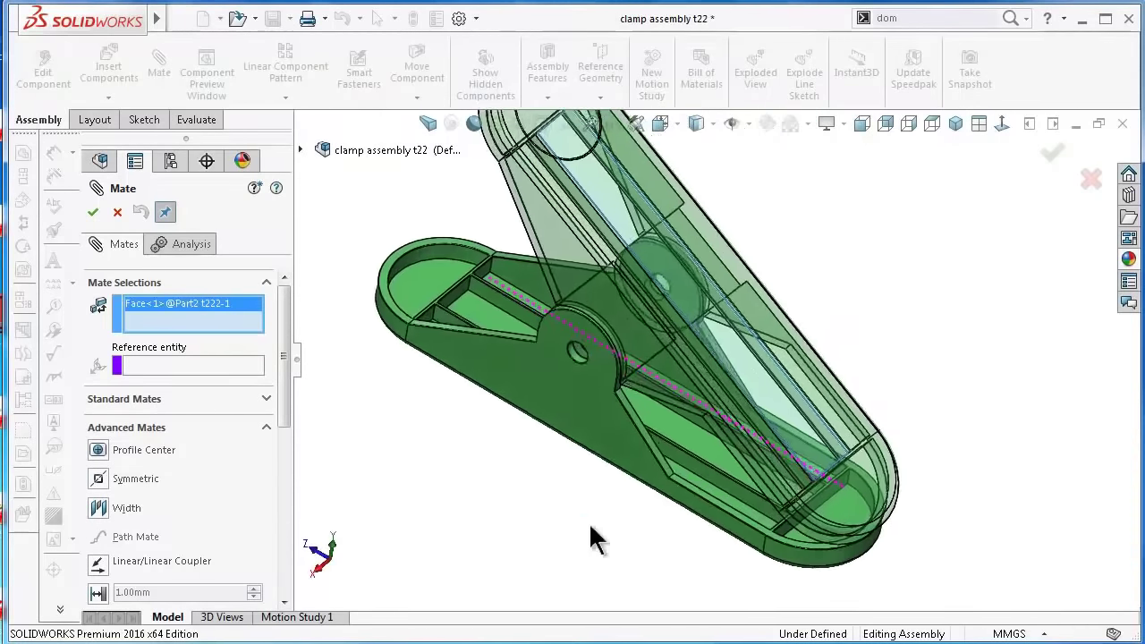
left_click(700, 441)
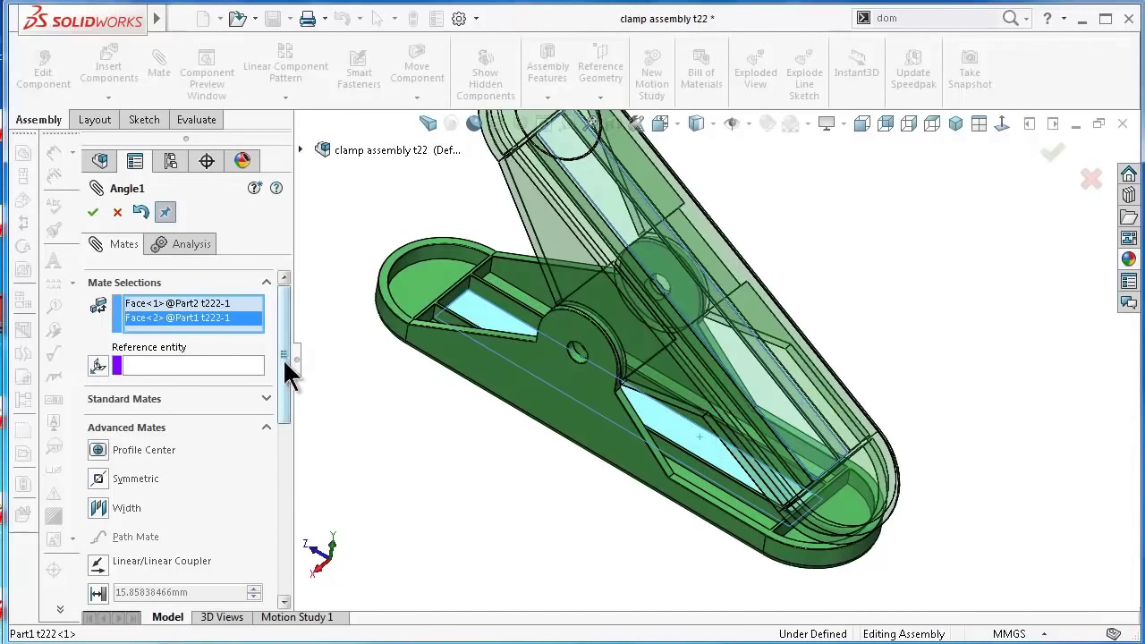
left_click_drag(283, 367, 277, 479)
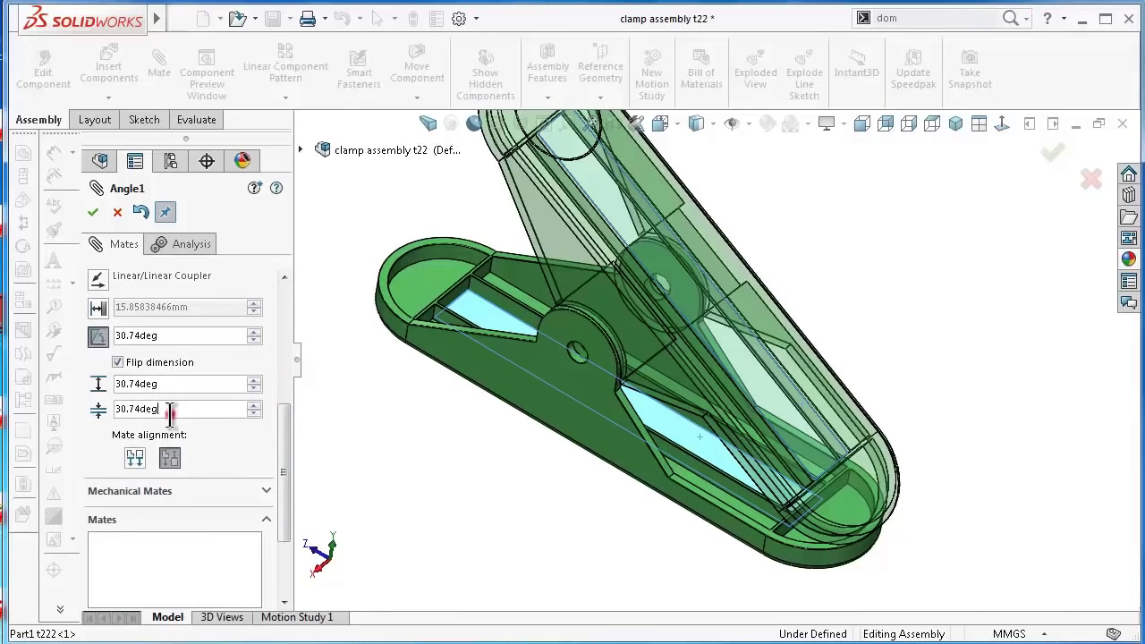
left_click_drag(170, 410, 100, 393)
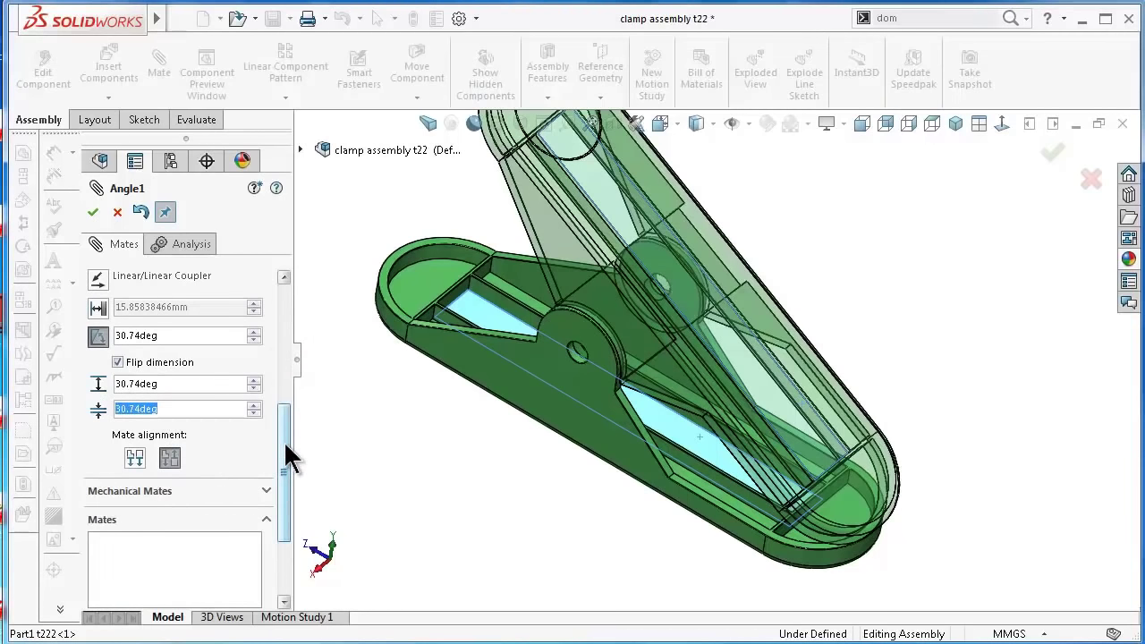
type("-")
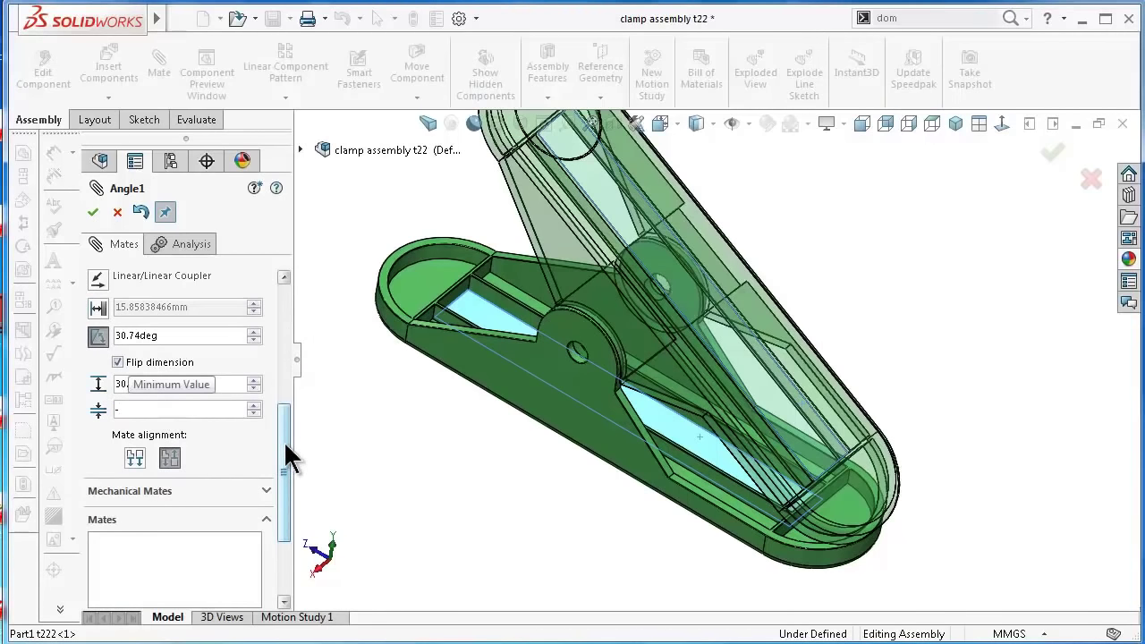
type("35")
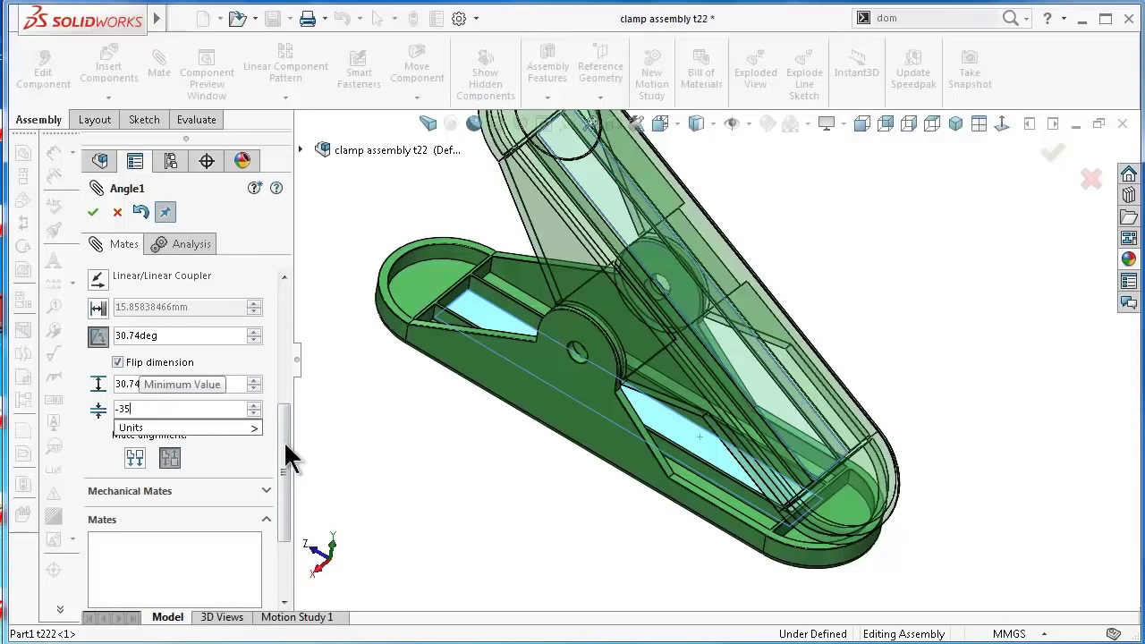
type(".88")
left_click(417, 475)
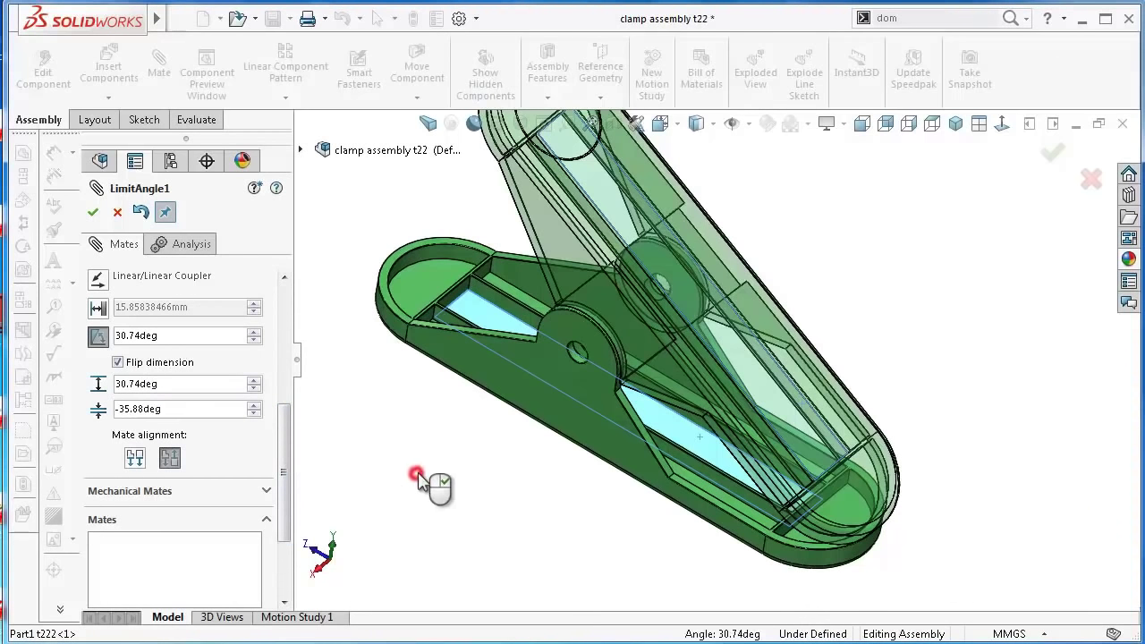
left_click(93, 212)
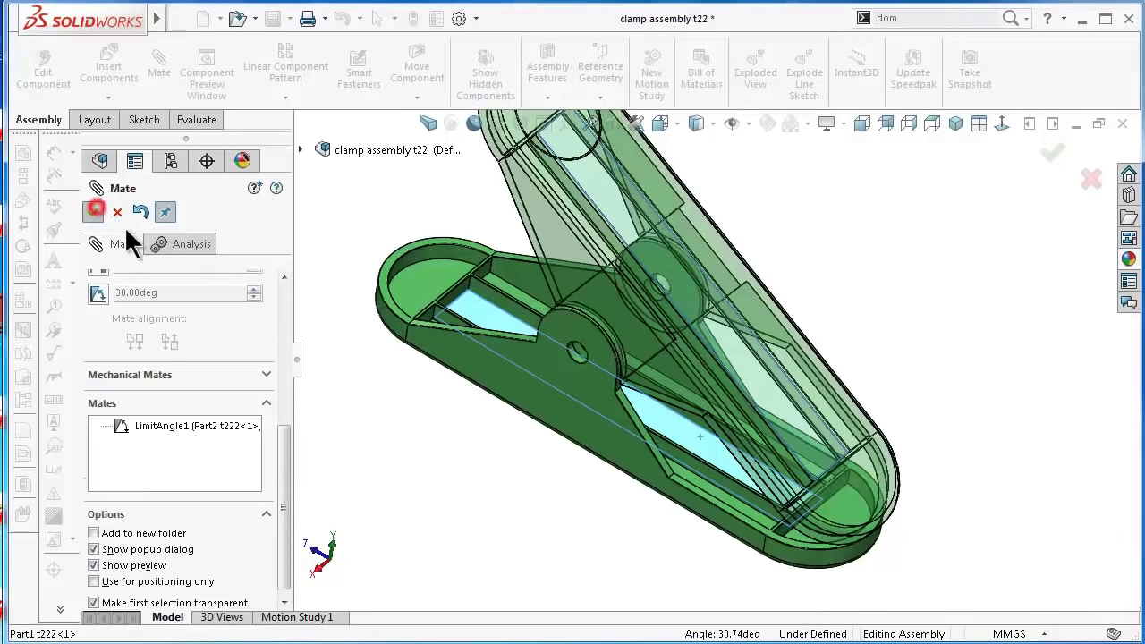
- Drag the upper jaw through its allowed range to test the angle limits
mouse_move(551, 286)
left_mouse_down()
mouse_move(461, 367)
mouse_move(615, 303)
left_mouse_up()
mouse_move(590, 237)
left_mouse_down()
mouse_move(435, 301)
mouse_move(430, 319)
mouse_move(614, 341)
mouse_move(453, 416)
left_mouse_up()
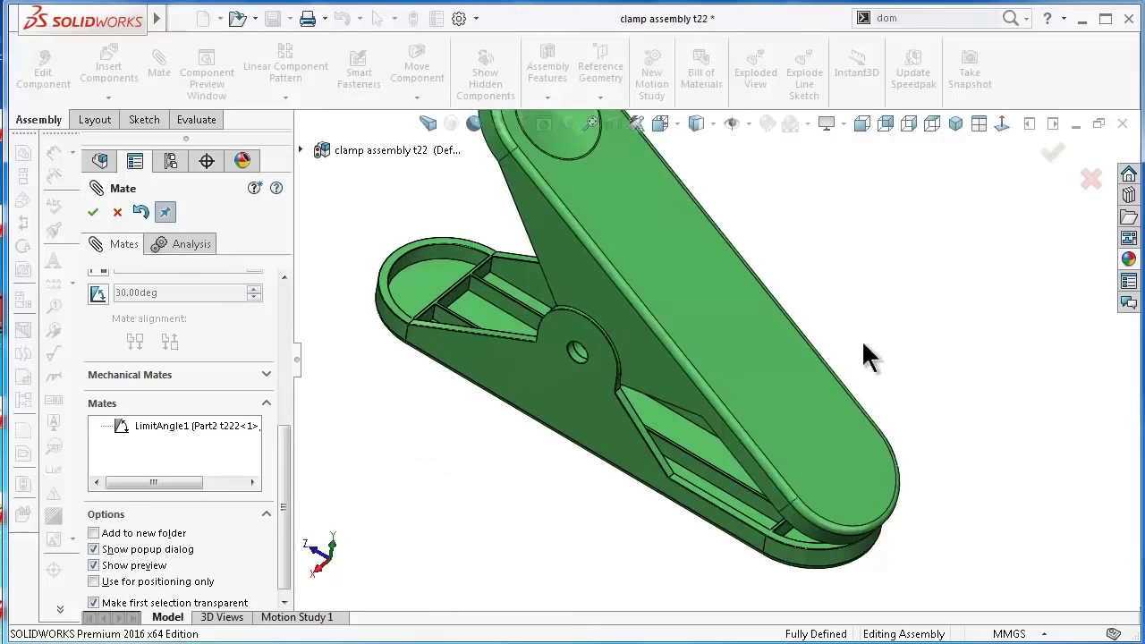
left_click(93, 212)
left_click_drag(421, 493, 572, 517)
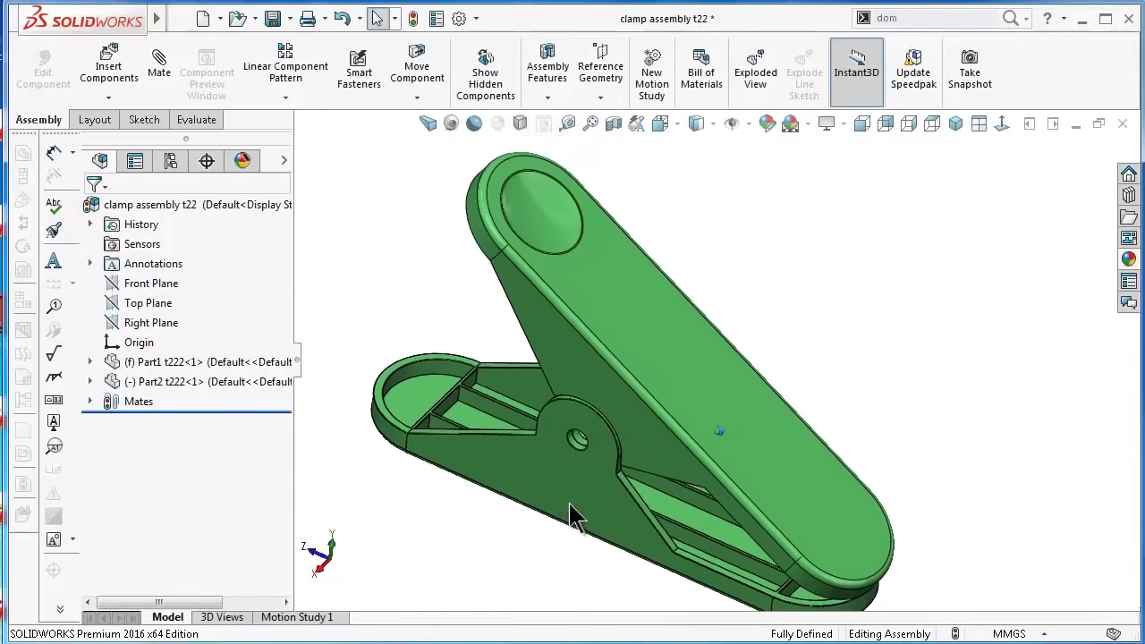
key("ctrl+4")
mouse_move(629, 316)
left_mouse_down()
mouse_move(537, 431)
mouse_move(549, 402)
mouse_move(706, 332)
mouse_move(567, 332)
mouse_move(478, 522)
left_mouse_up()
mouse_move(478, 522)
middle_mouse_down()
mouse_move(487, 495)
mouse_move(518, 483)
middle_mouse_up()
- Create a new empty part through the 'new' search and place it in the assembly
left_click(933, 20)
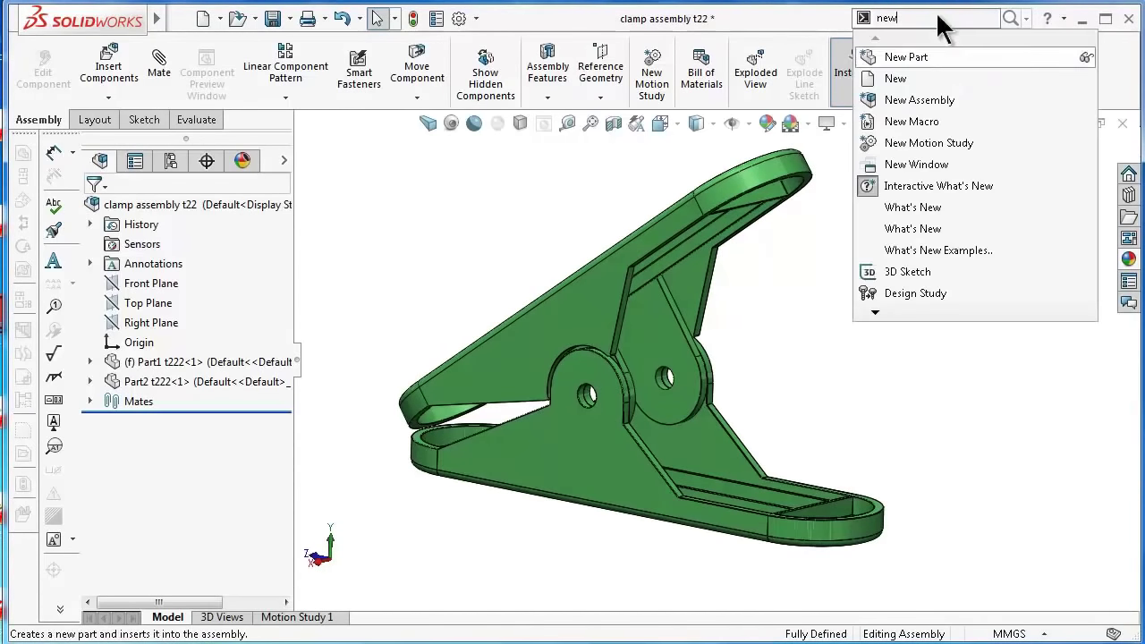
left_click(926, 60)
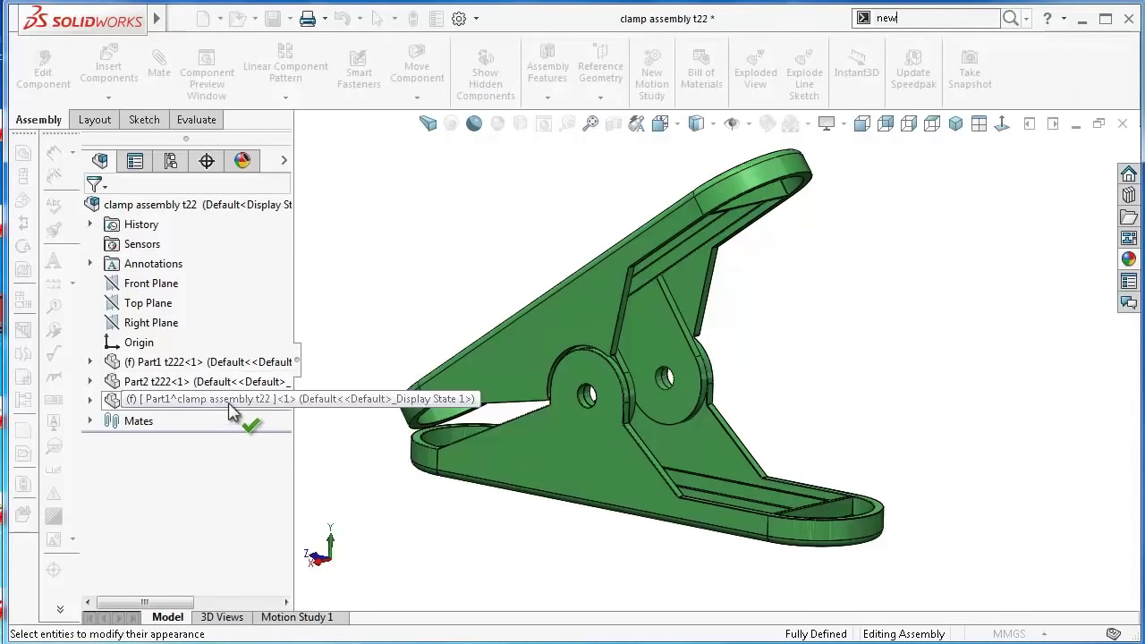
left_click(482, 245)
left_click(143, 400)
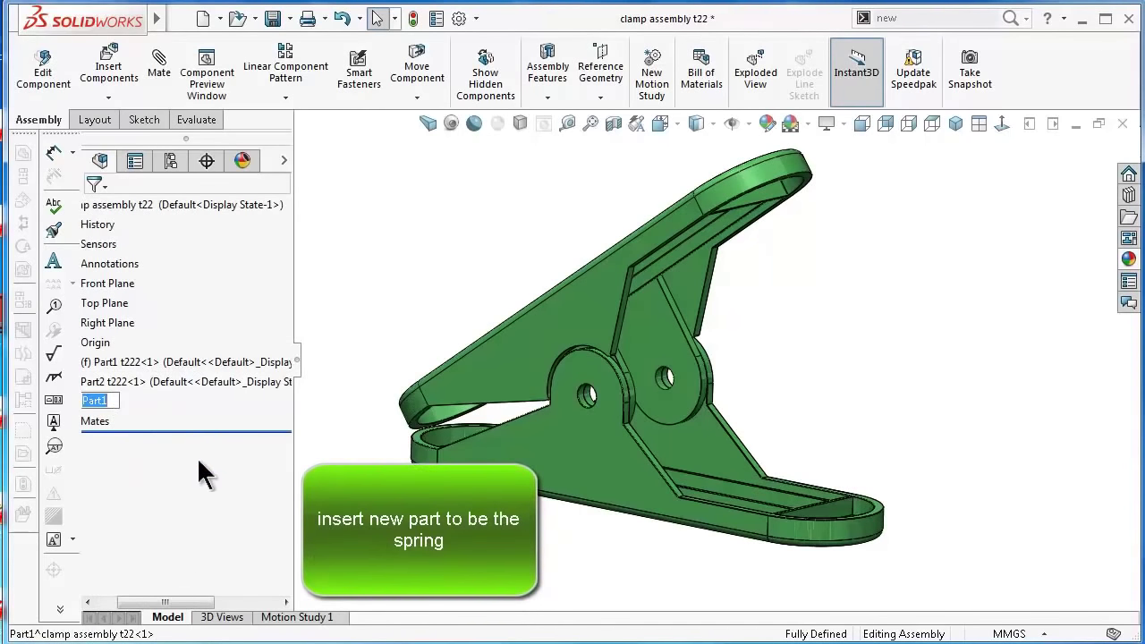
left_click_drag(177, 604, 158, 604)
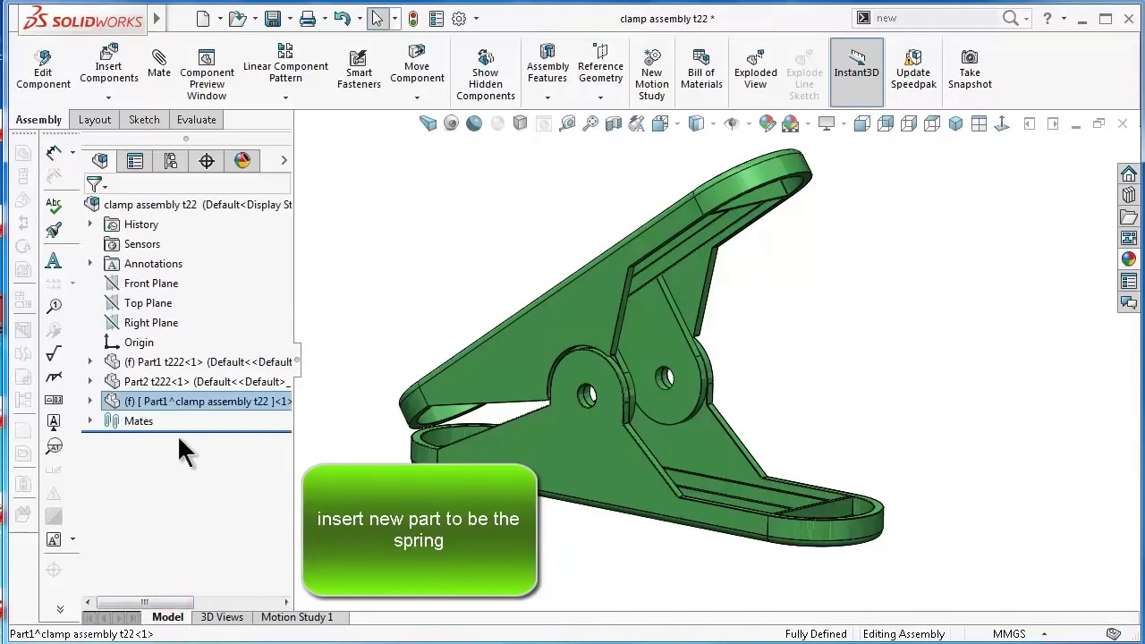
- Rename the new part springt22, save the assembly, and close the upper jaw nearly shut
left_click(190, 401)
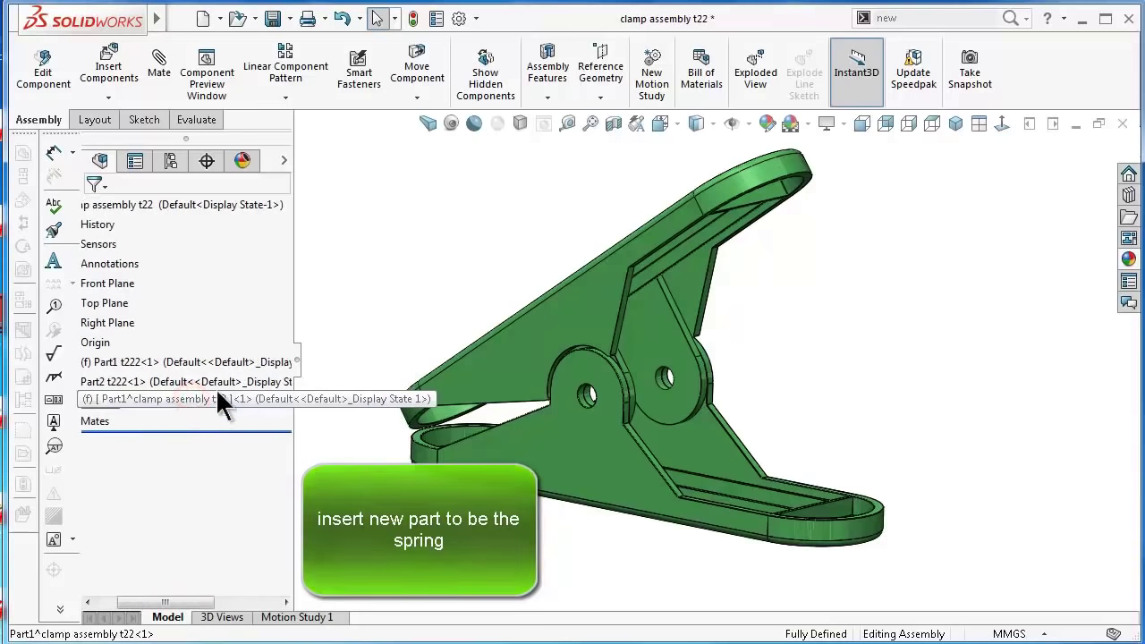
left_click(217, 396)
type("springt22")
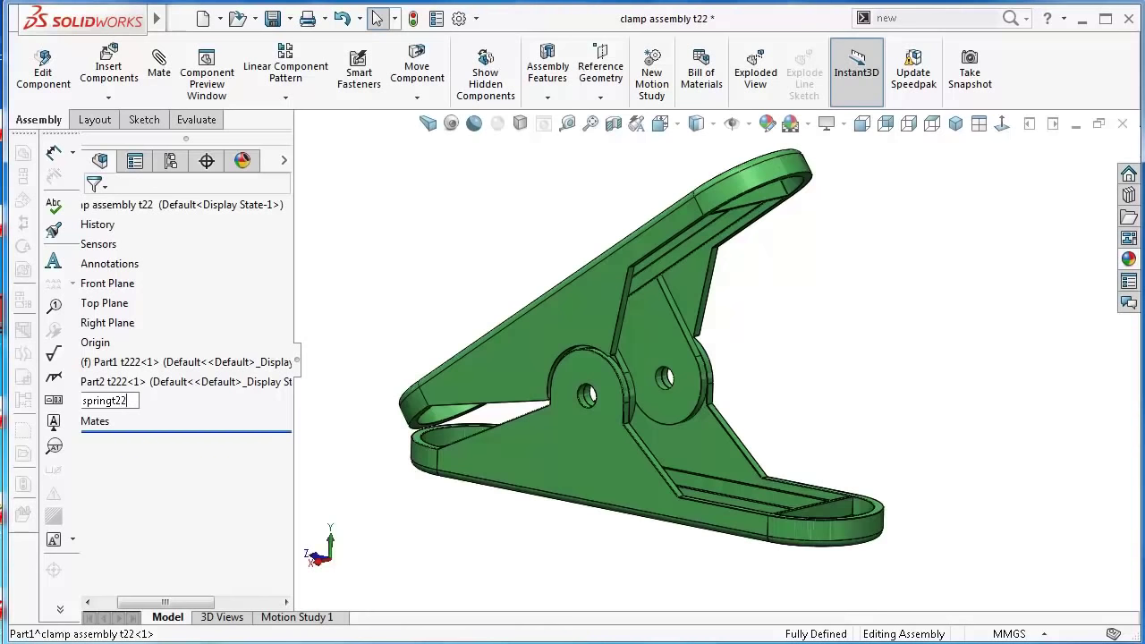
key("Return")
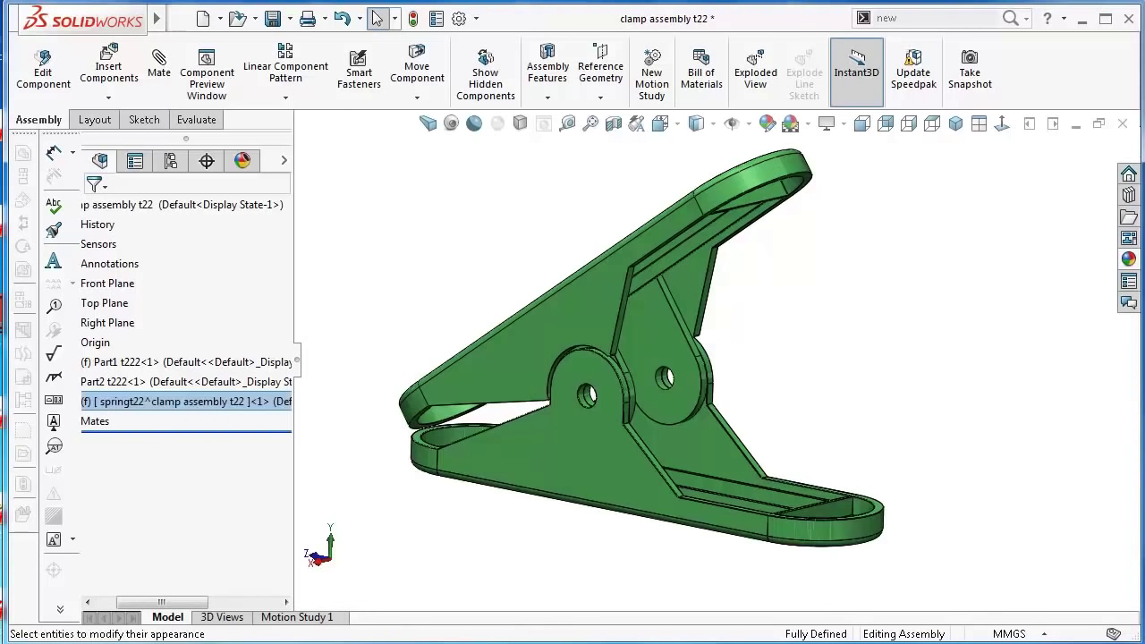
left_click(869, 327)
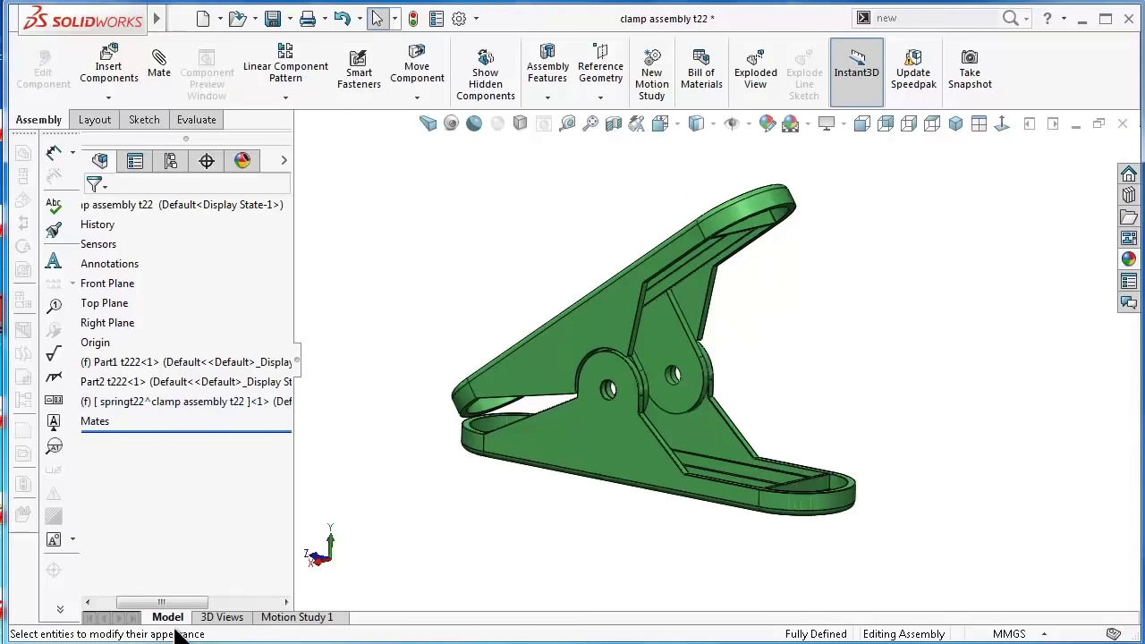
left_click_drag(161, 602, 141, 602)
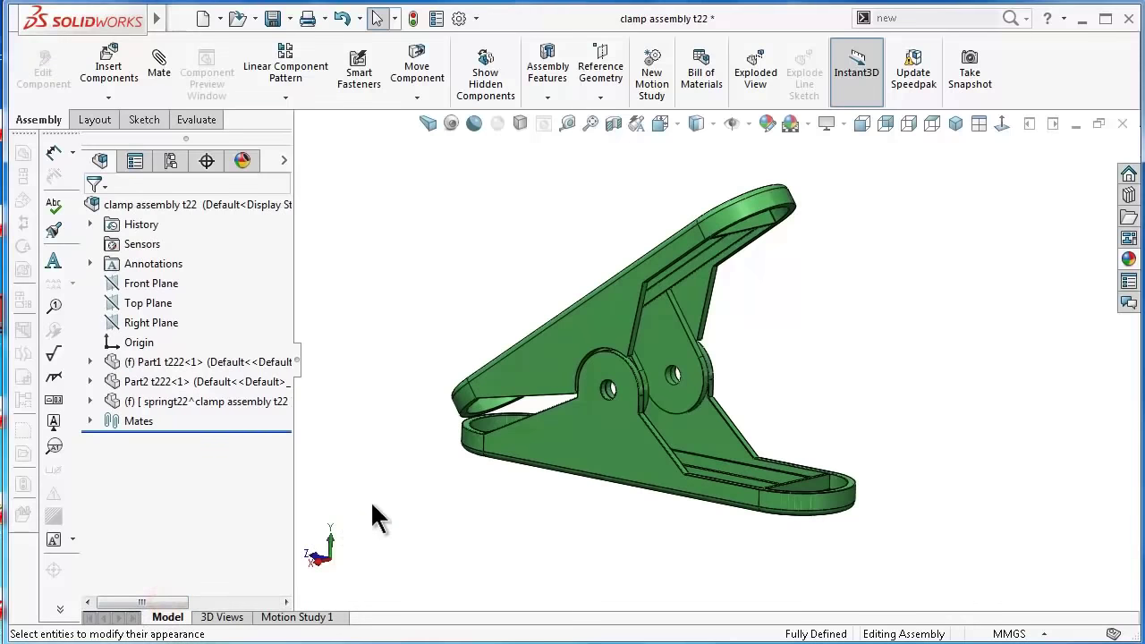
key("ctrl+s")
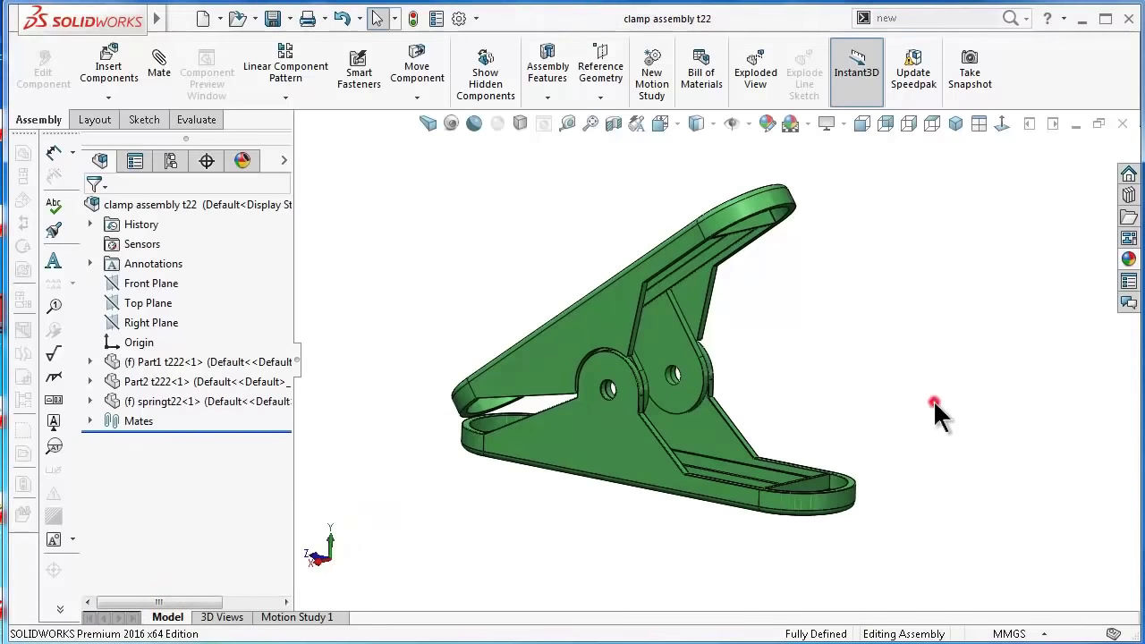
key("ctrl+3")
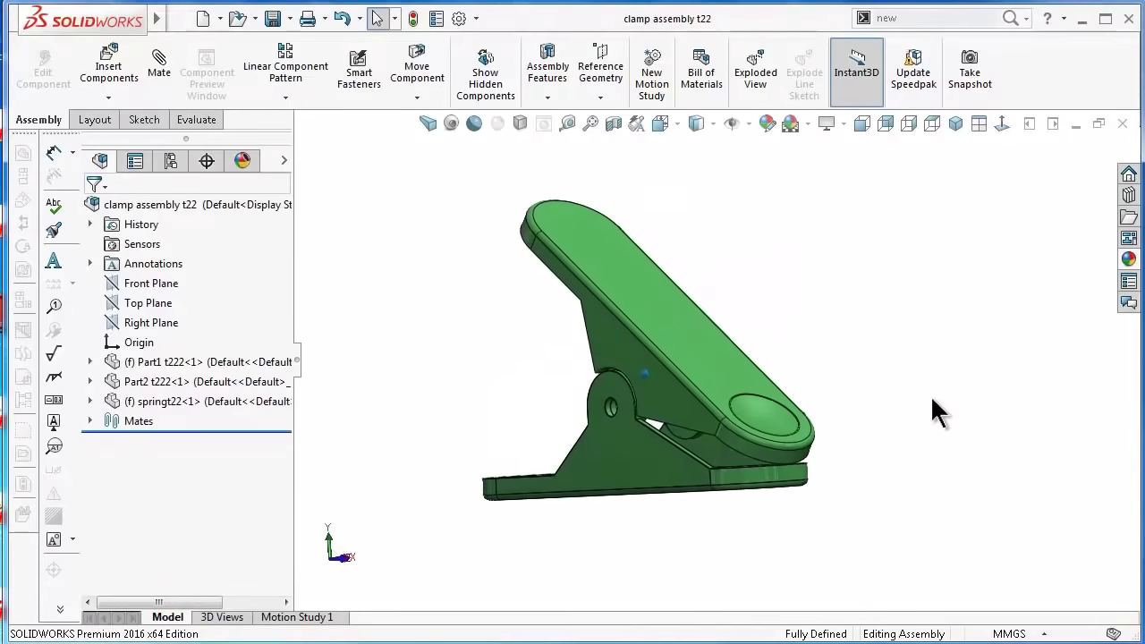
left_click_drag(881, 387, 888, 367)
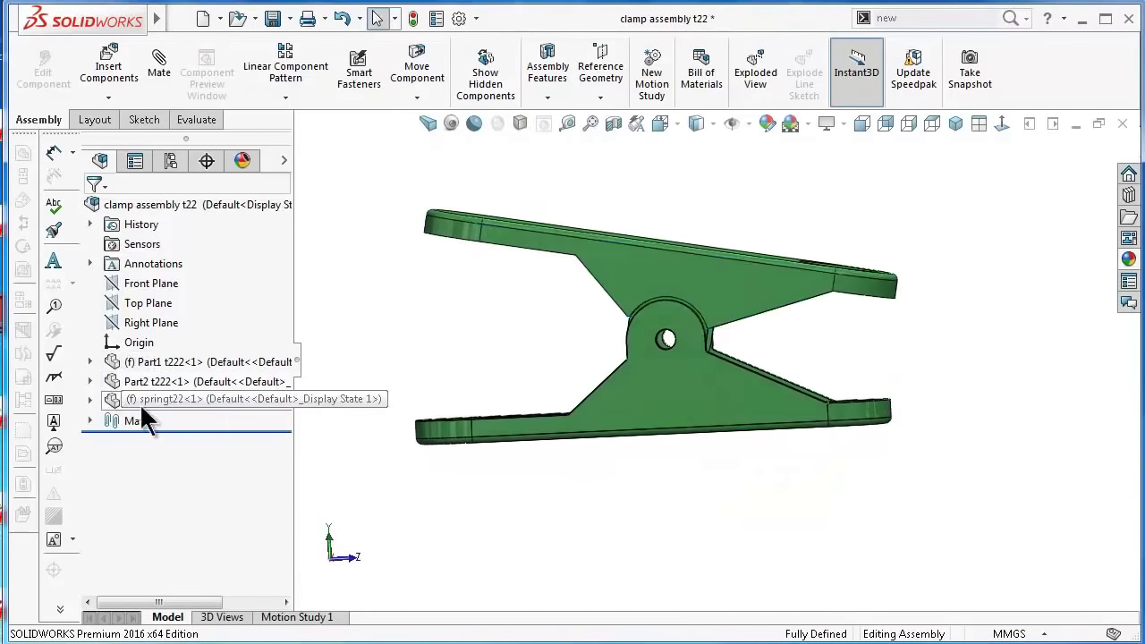
- Edit springt22 in context and start Sketch1 on its Right Plane, viewed Normal To
left_click(89, 401)
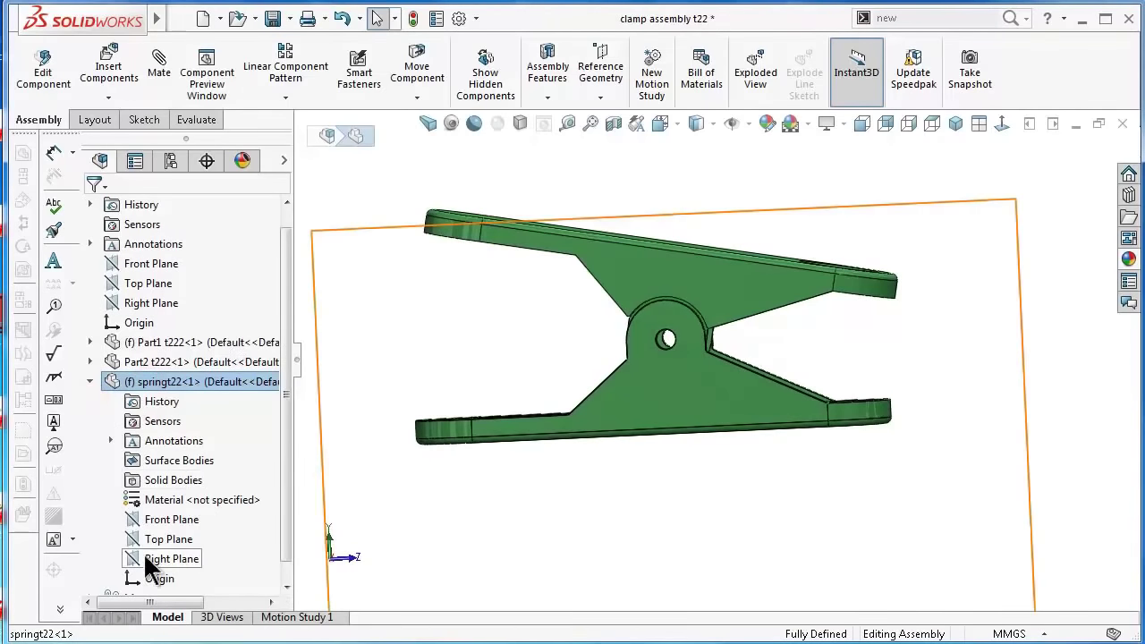
left_click(161, 559)
key("ctrl+8")
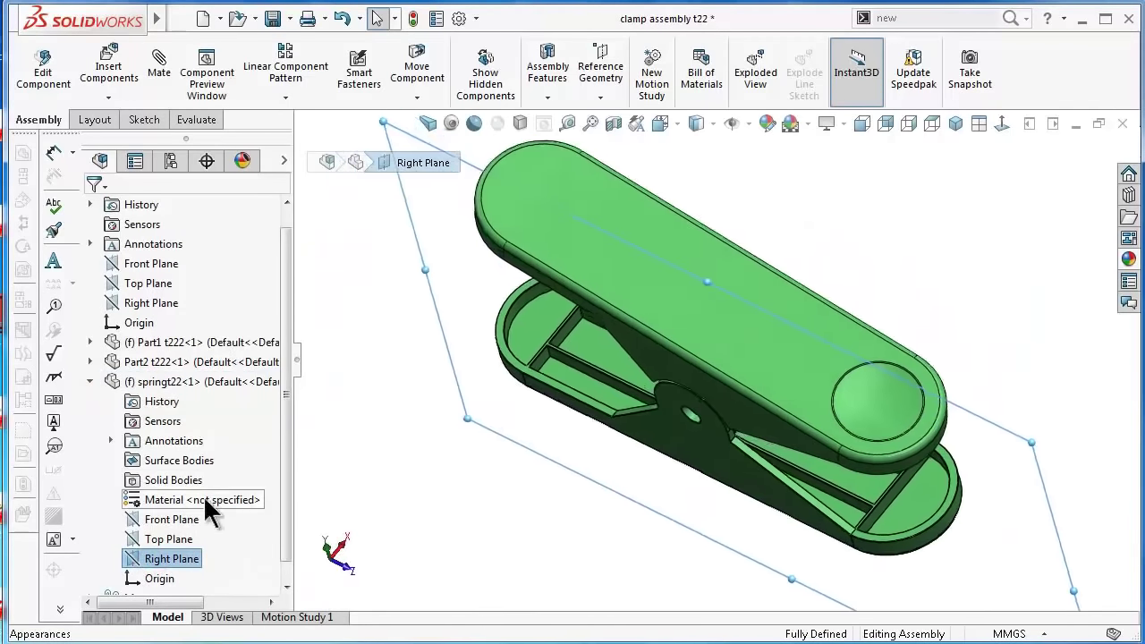
left_click(138, 383)
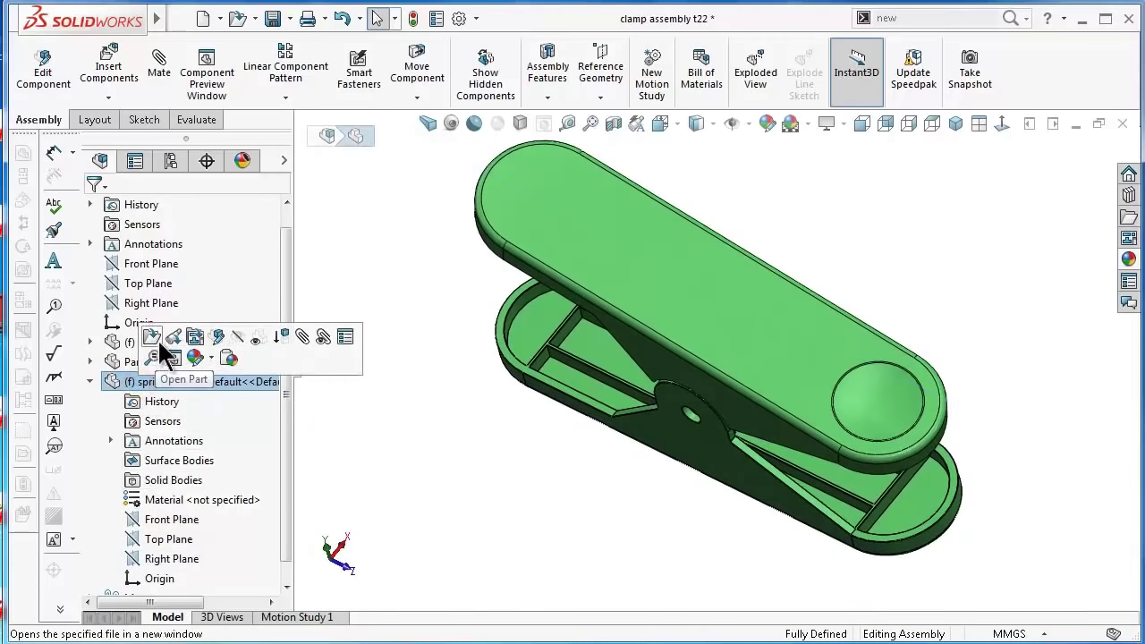
left_click(218, 338)
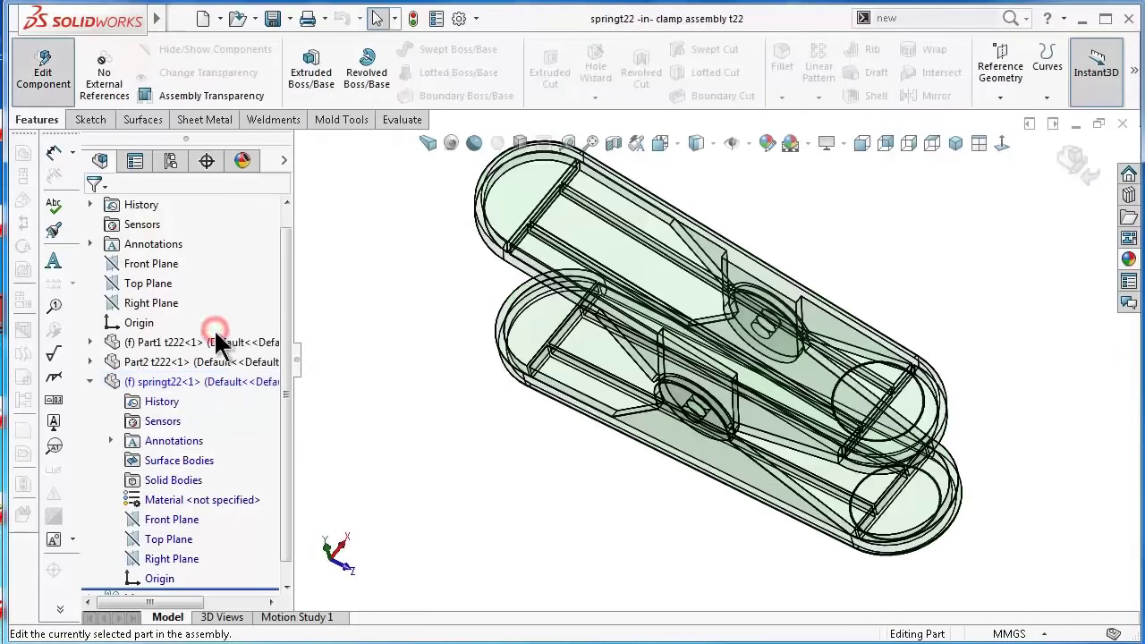
left_click(175, 560)
left_click(193, 530)
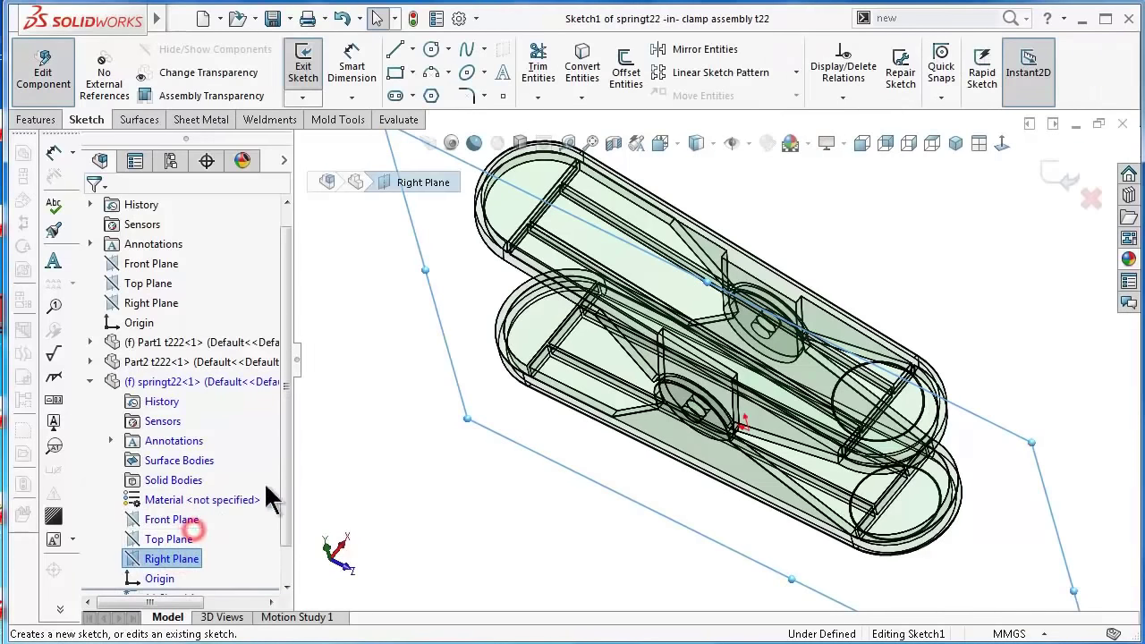
left_click(1001, 138)
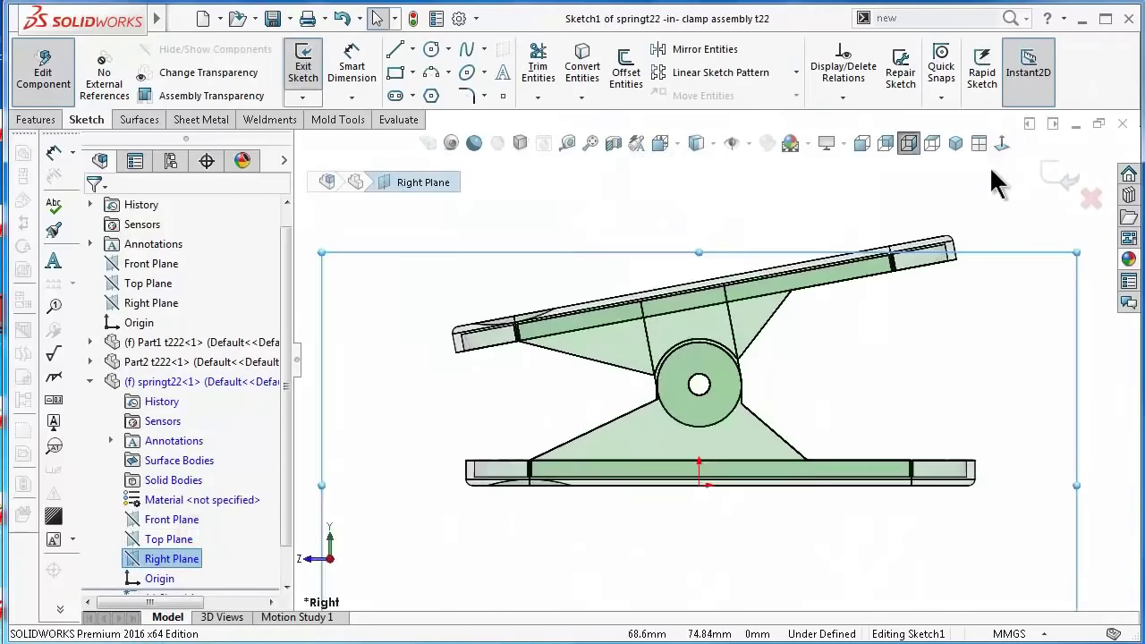
scroll(700, 404, "down", 1)
scroll(703, 402, "down", 1)
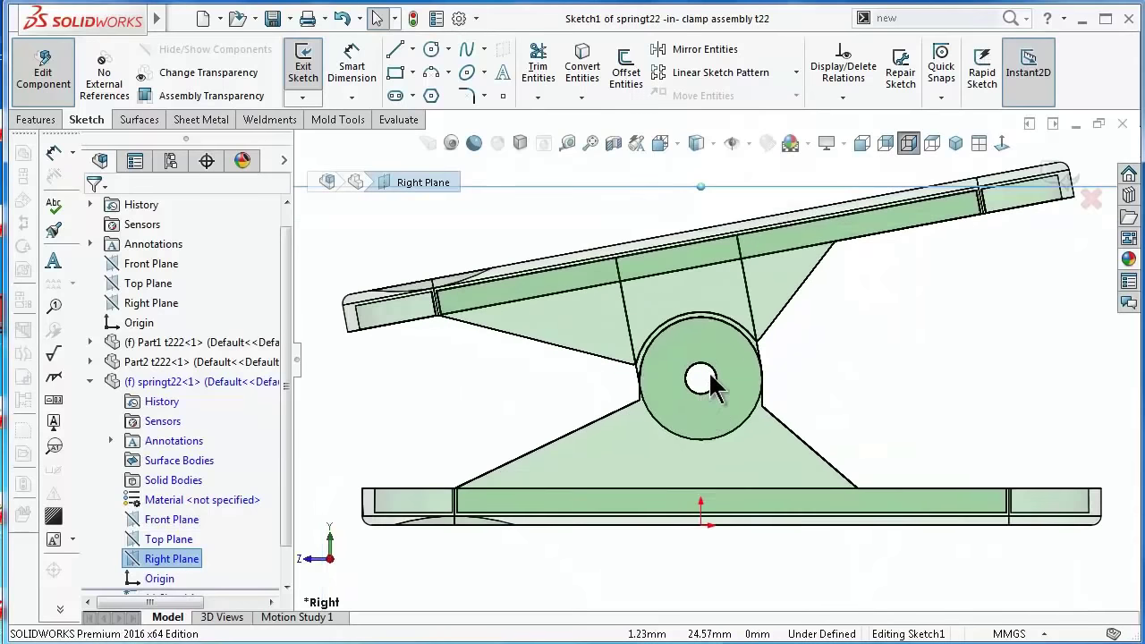
scroll(706, 398, "down", 1)
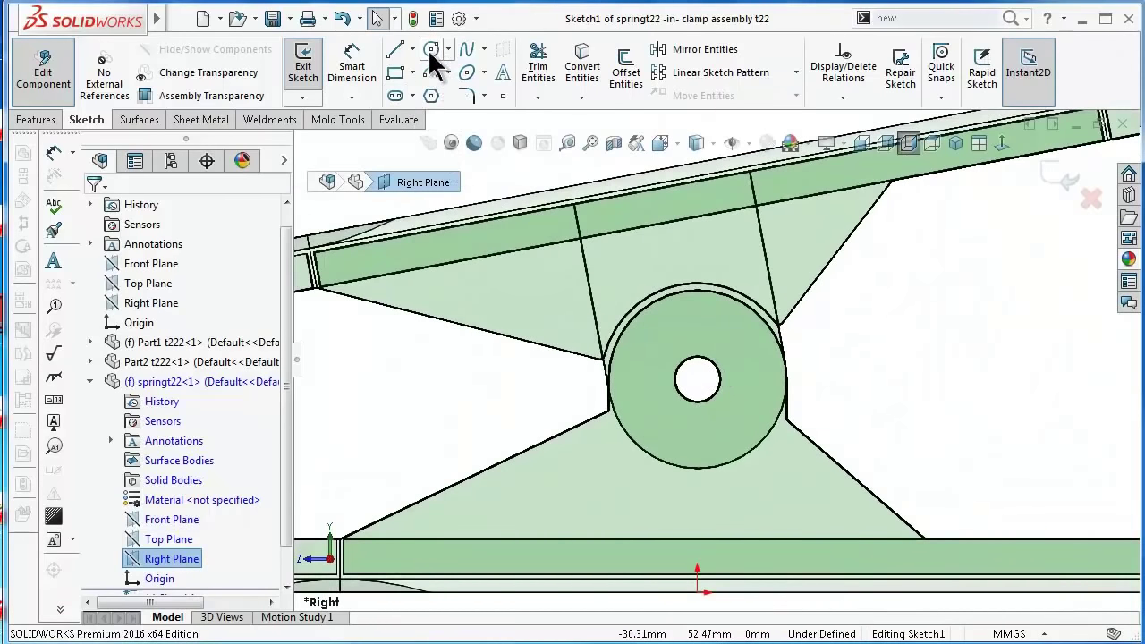
- Sketch a circle centred on the pivot hole and dimension its diameter to 10 mm
left_click(431, 49)
left_click(697, 380)
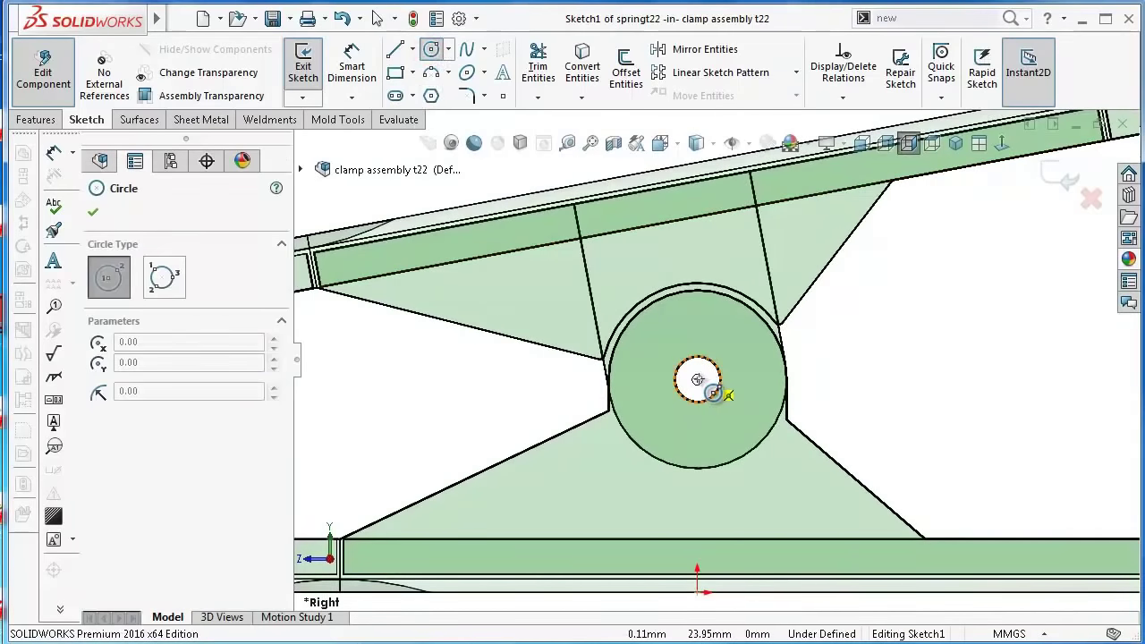
left_click(673, 324)
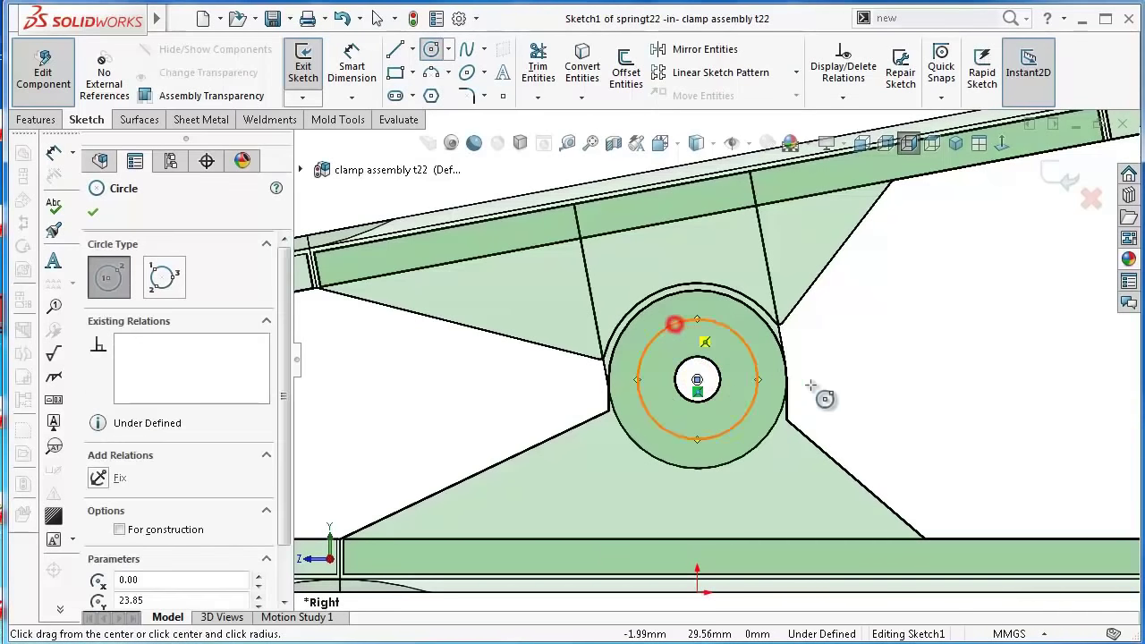
right_click_drag(926, 358, 927, 340)
left_click(757, 371)
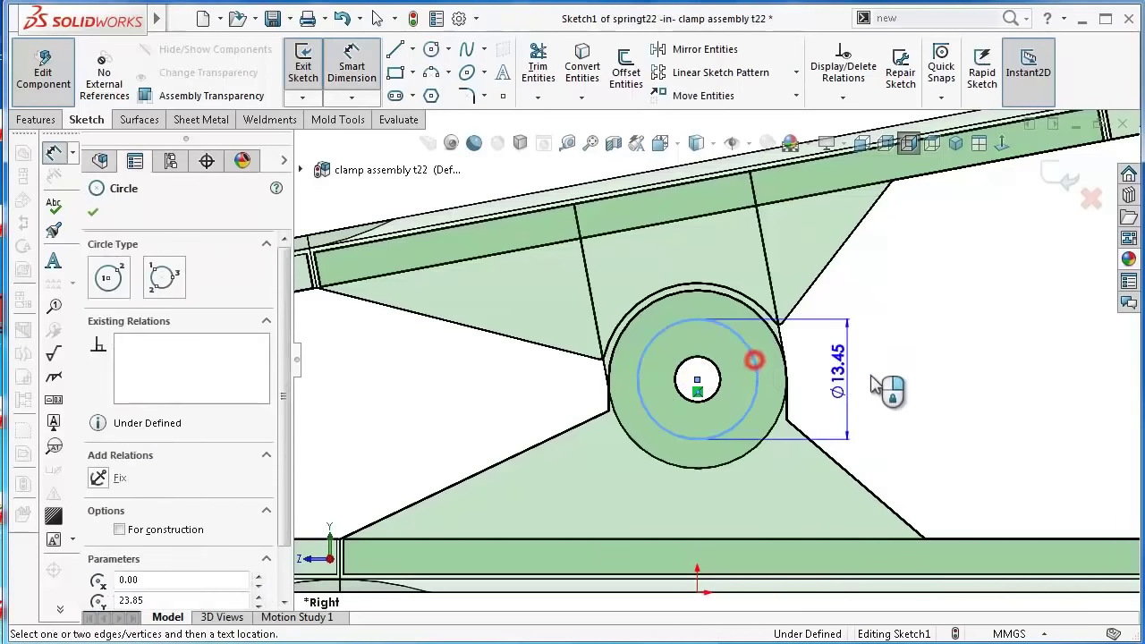
left_click(881, 380)
type("10")
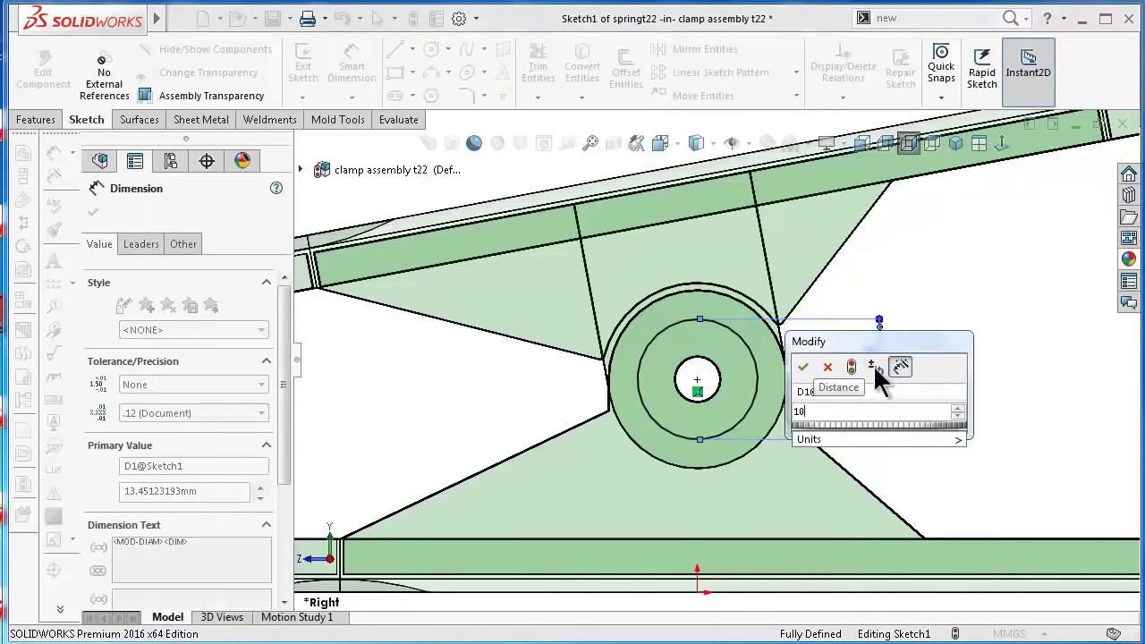
key("Return")
key("Escape")
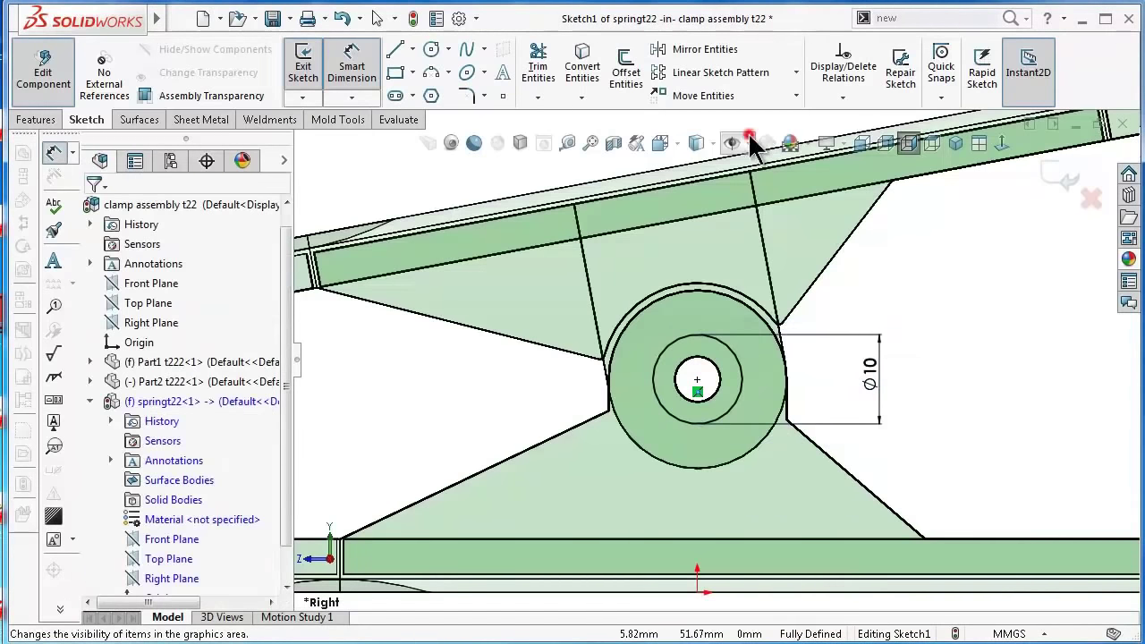
- Turn on View Temporary Axes and fit the part in the view
left_click(750, 143)
left_click(1024, 376)
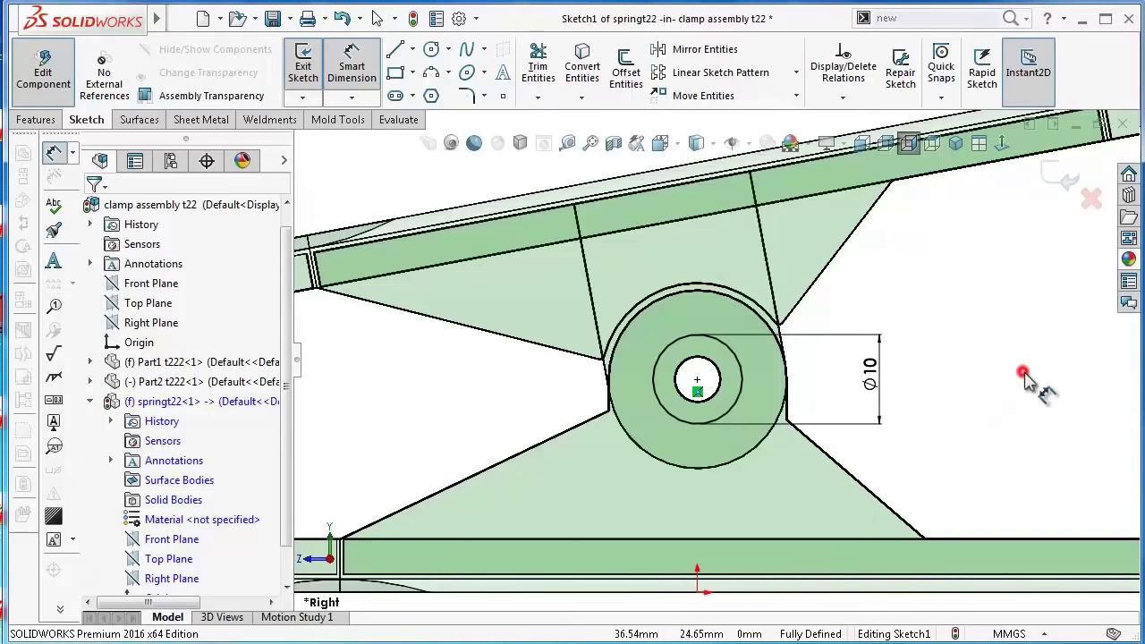
left_click(731, 143)
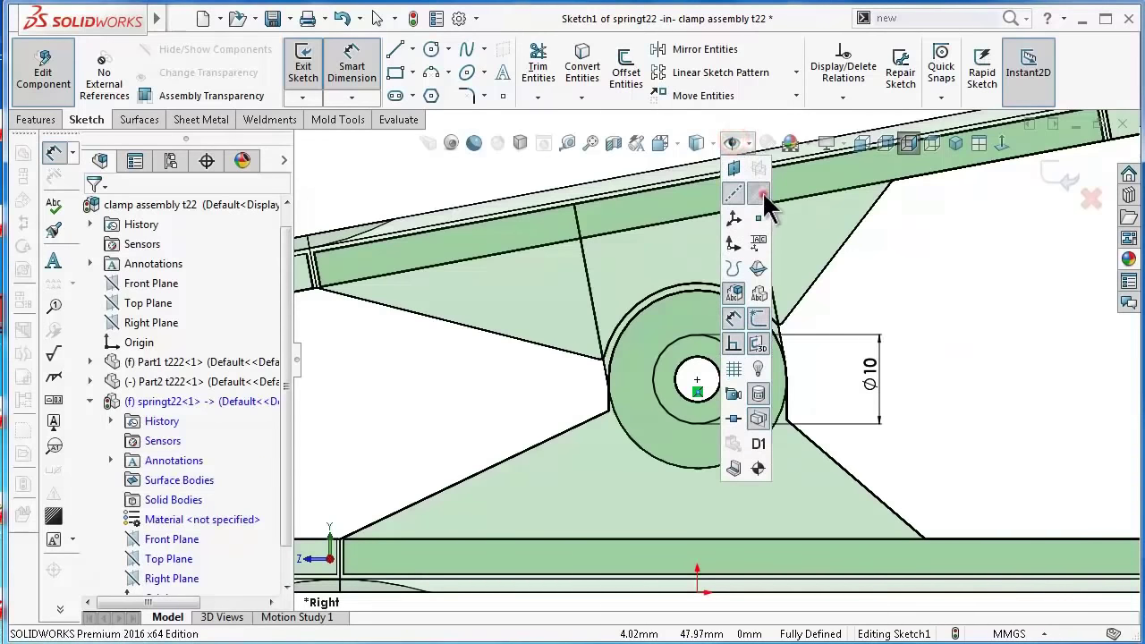
left_click(759, 194)
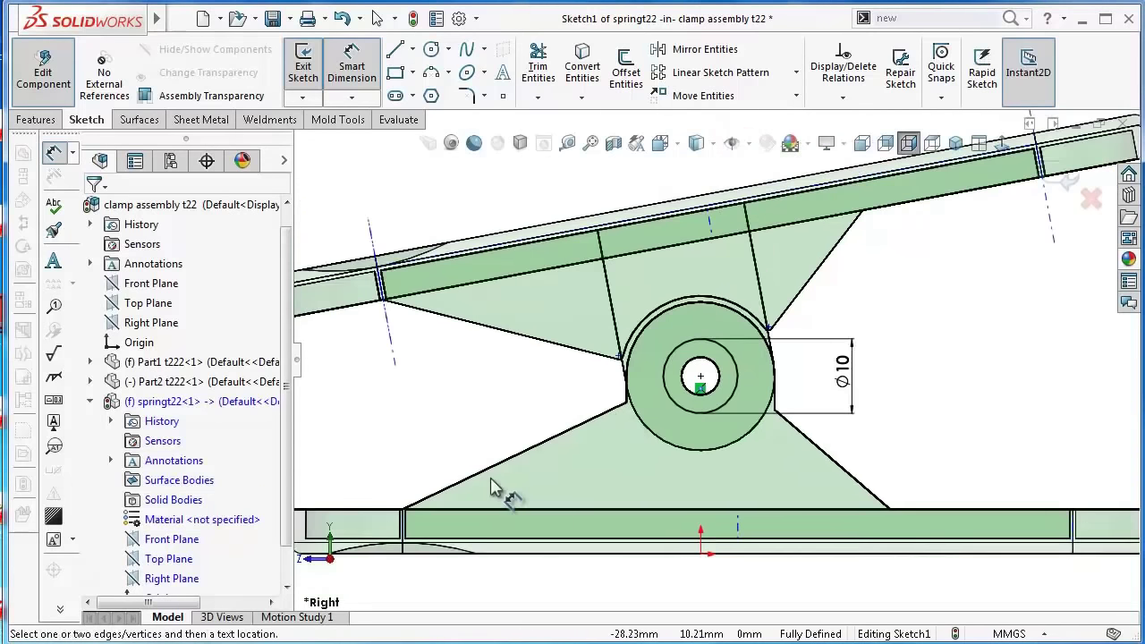
key("f")
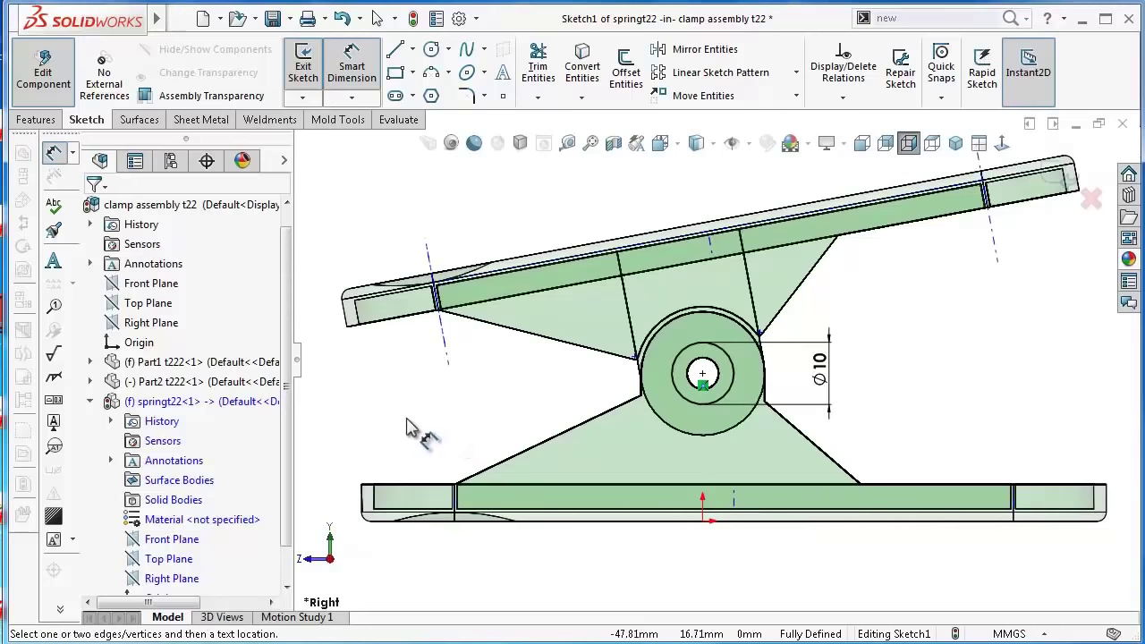
- Orbit to a tilted 3D view, then return to the Right view and zoom
scroll(456, 483, "down", 2)
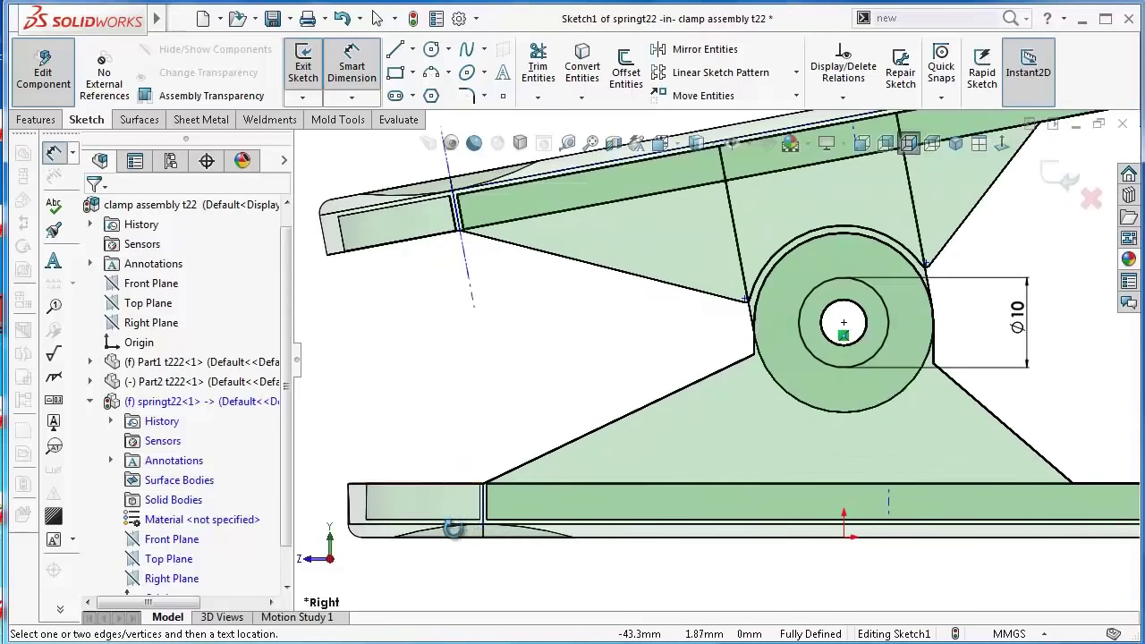
middle_click_drag(454, 528, 490, 582)
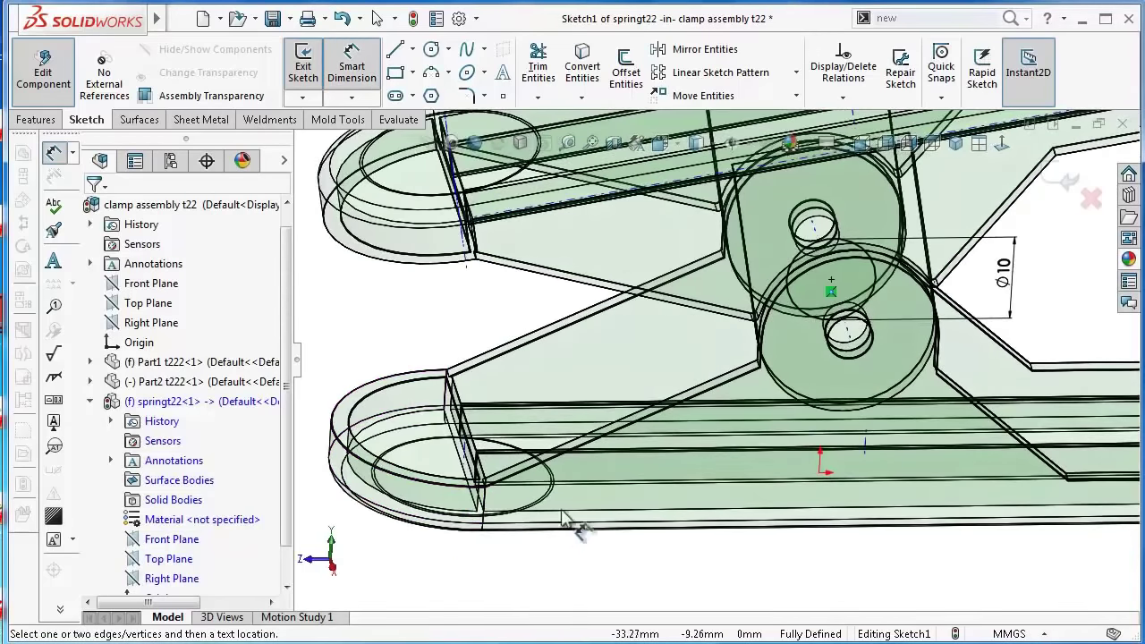
left_click(1000, 147)
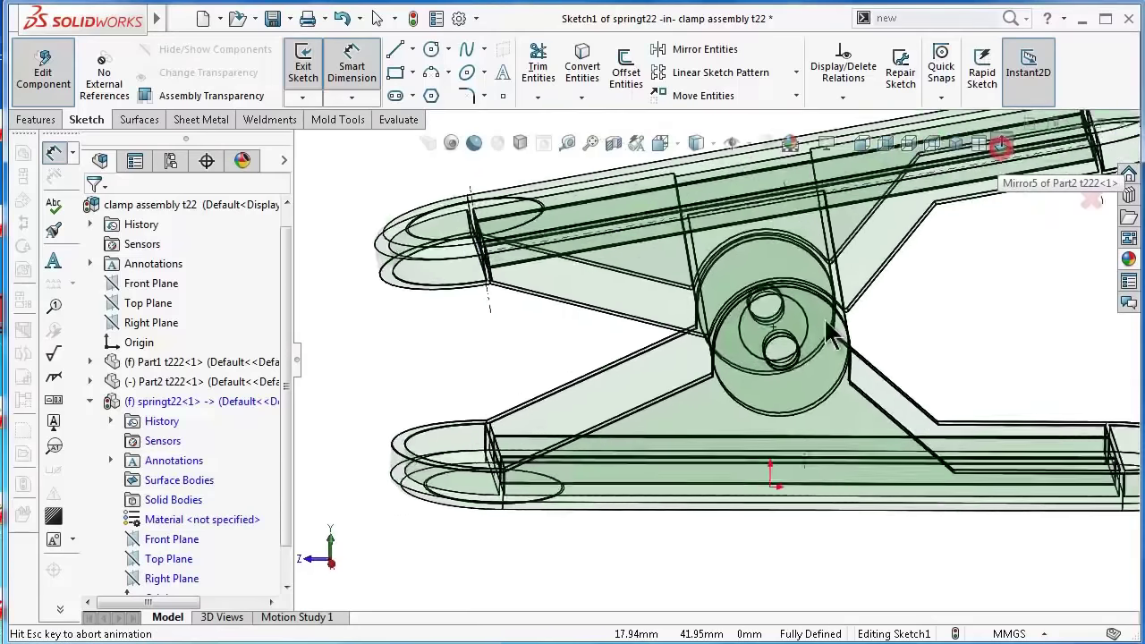
scroll(557, 502, "down", 2)
scroll(549, 435, "down", 2)
scroll(548, 407, "down", 2)
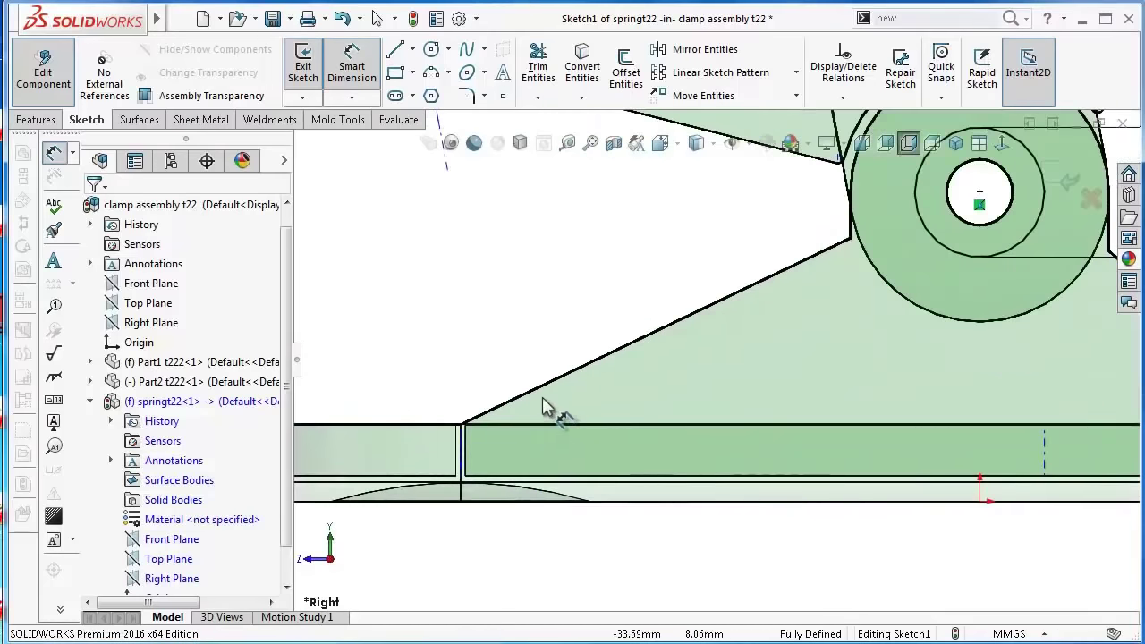
scroll(511, 420, "down", 1)
scroll(514, 422, "down", 1)
scroll(518, 419, "down", 1)
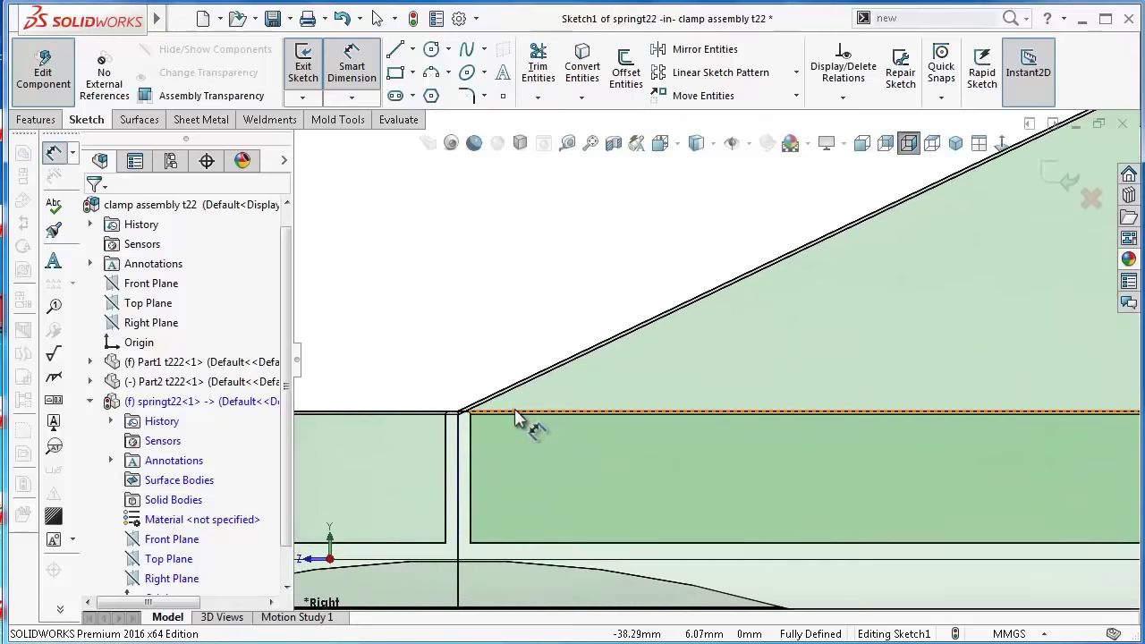
scroll(518, 418, "up", 1)
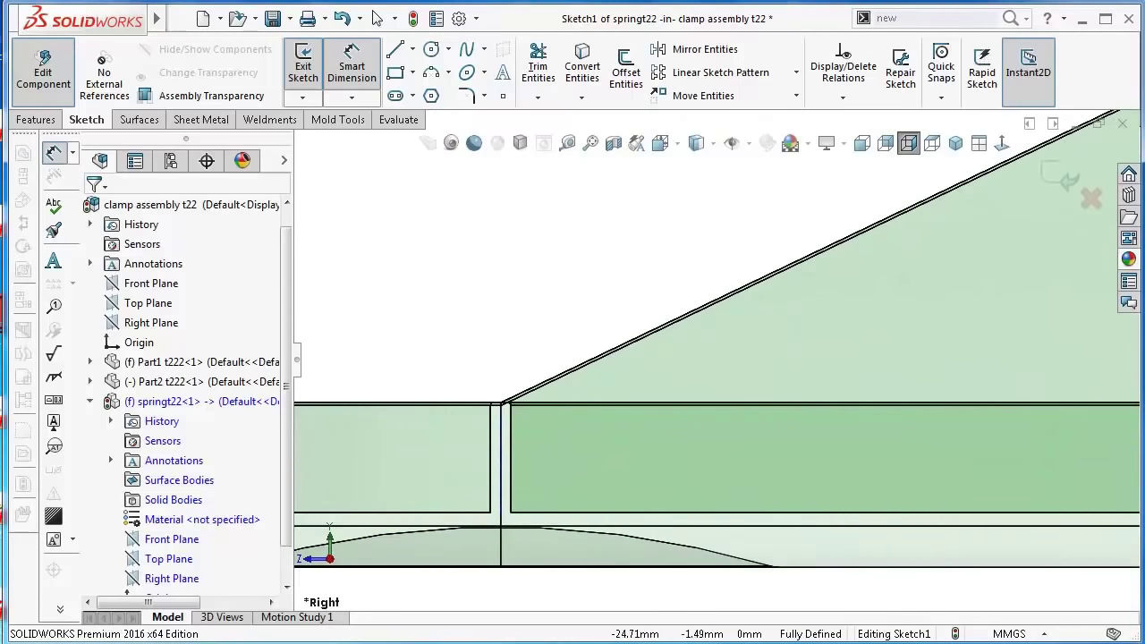
scroll(635, 346, "up", 3)
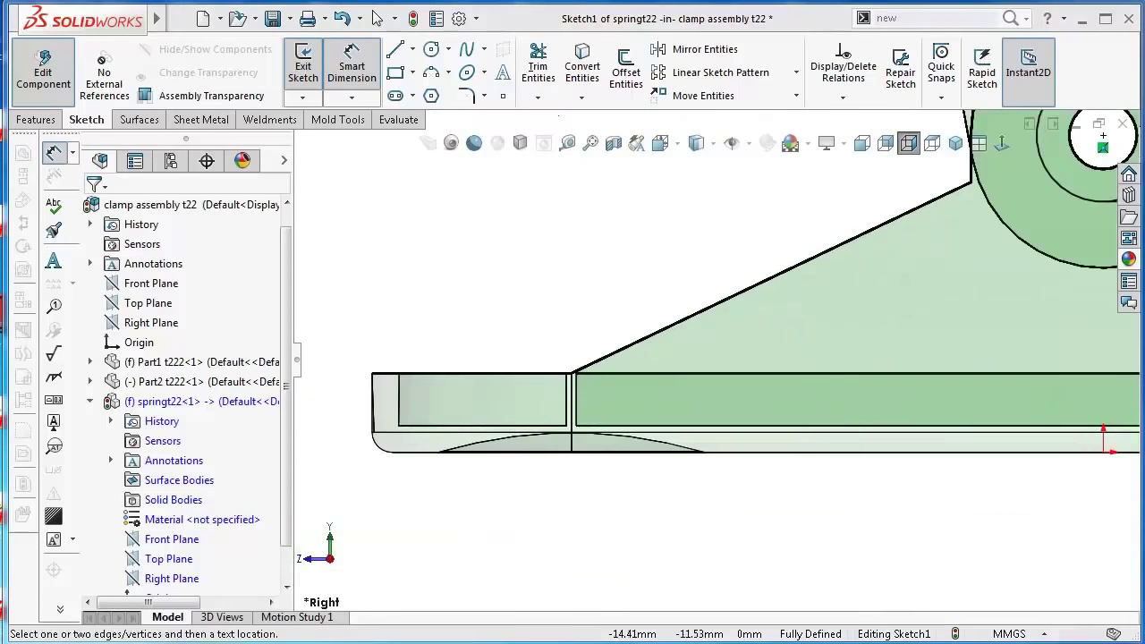
- Sketch a small circle in the lower jaw and dimension its diameter to 2.5 mm
left_click(432, 49)
scroll(588, 410, "down", 2)
scroll(595, 407, "down", 1)
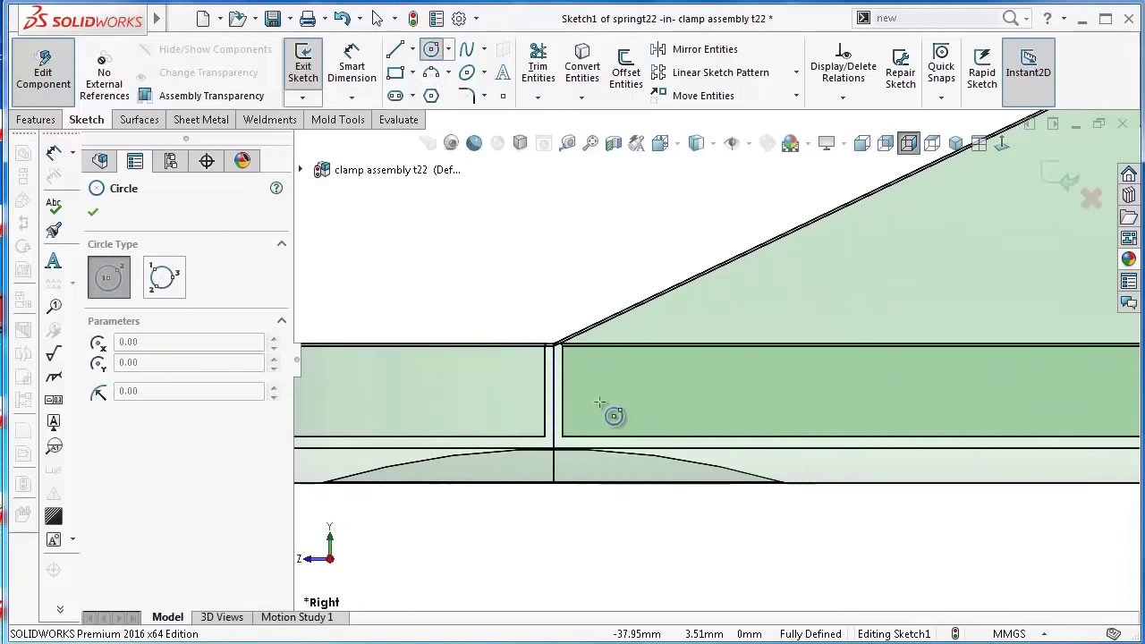
left_click(594, 400)
left_click(583, 379)
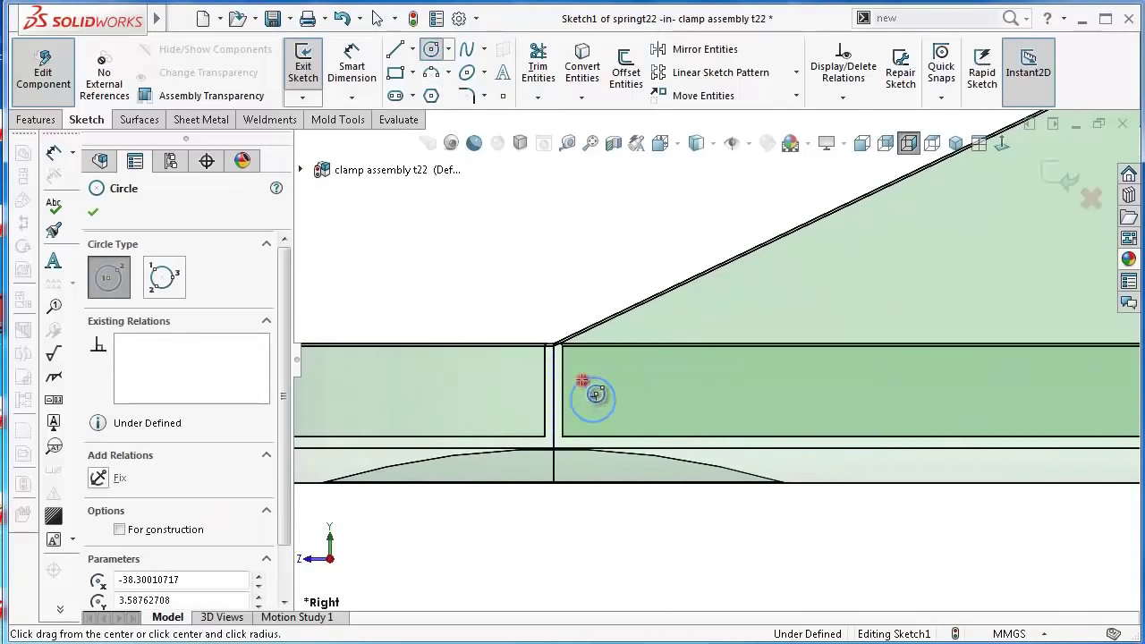
right_click_drag(494, 297, 483, 243)
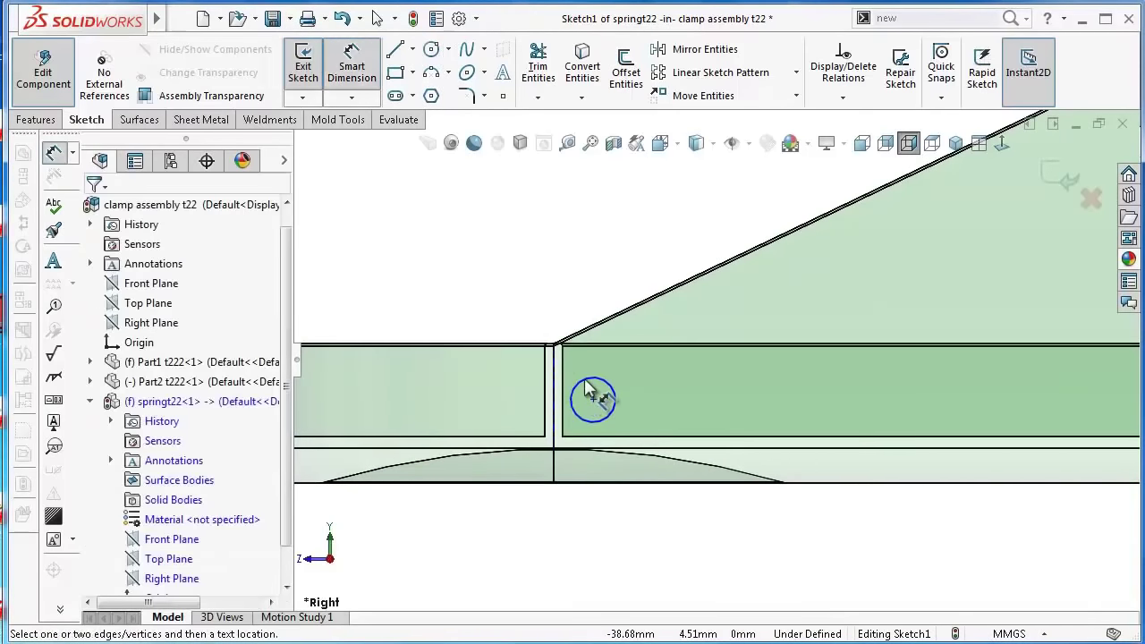
left_click(589, 386)
left_click(544, 279)
type("2")
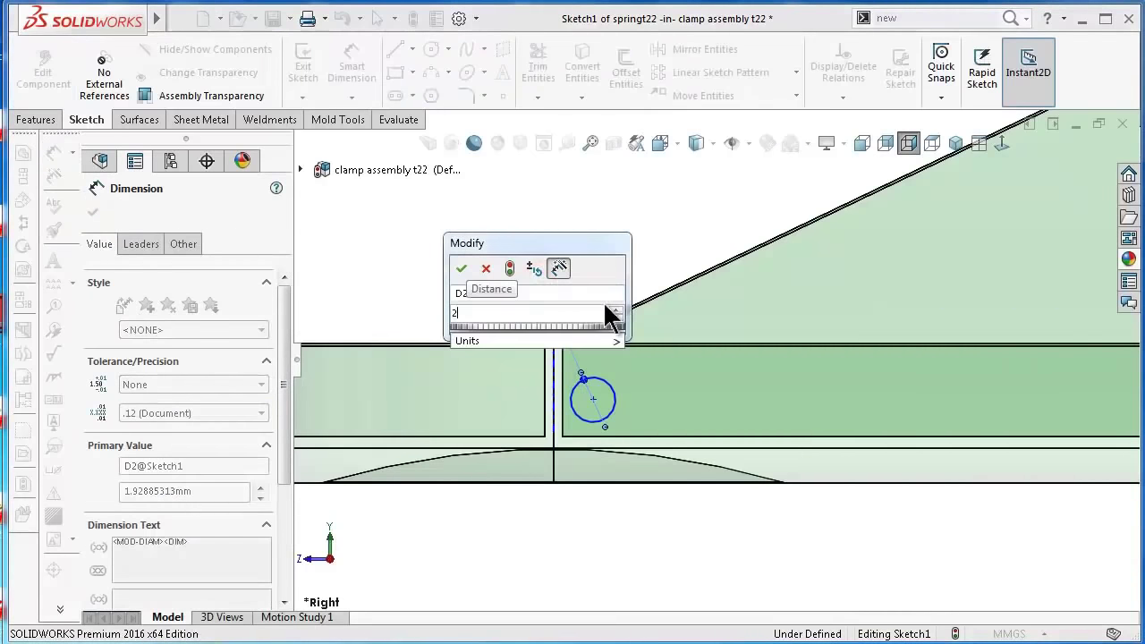
type(".5")
key("Return")
scroll(563, 428, "down", 1)
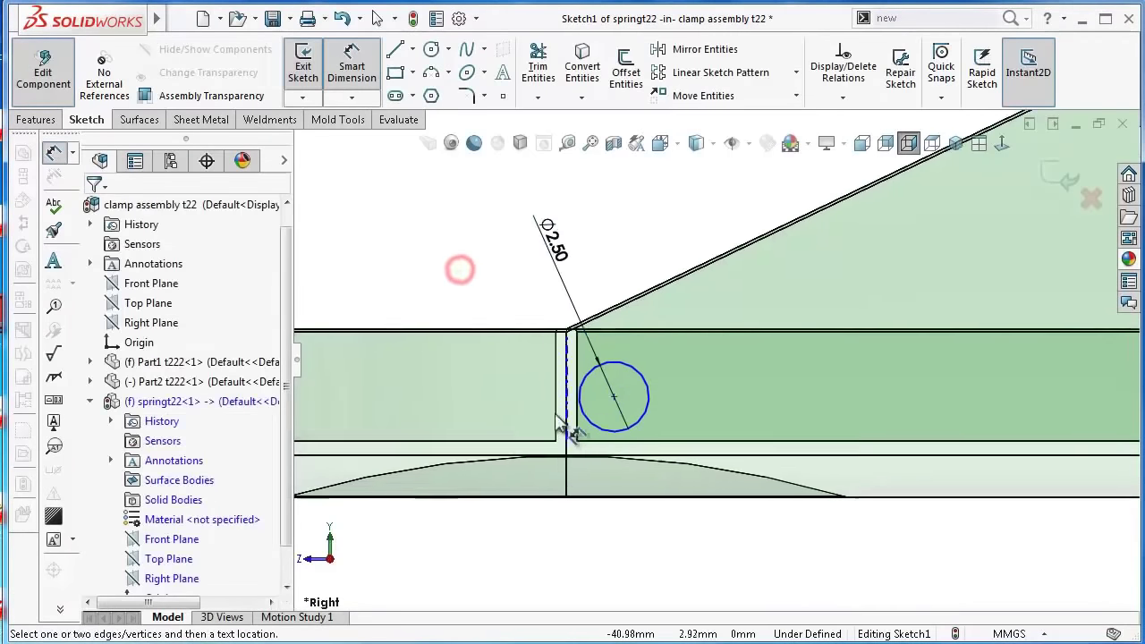
scroll(563, 428, "down", 1)
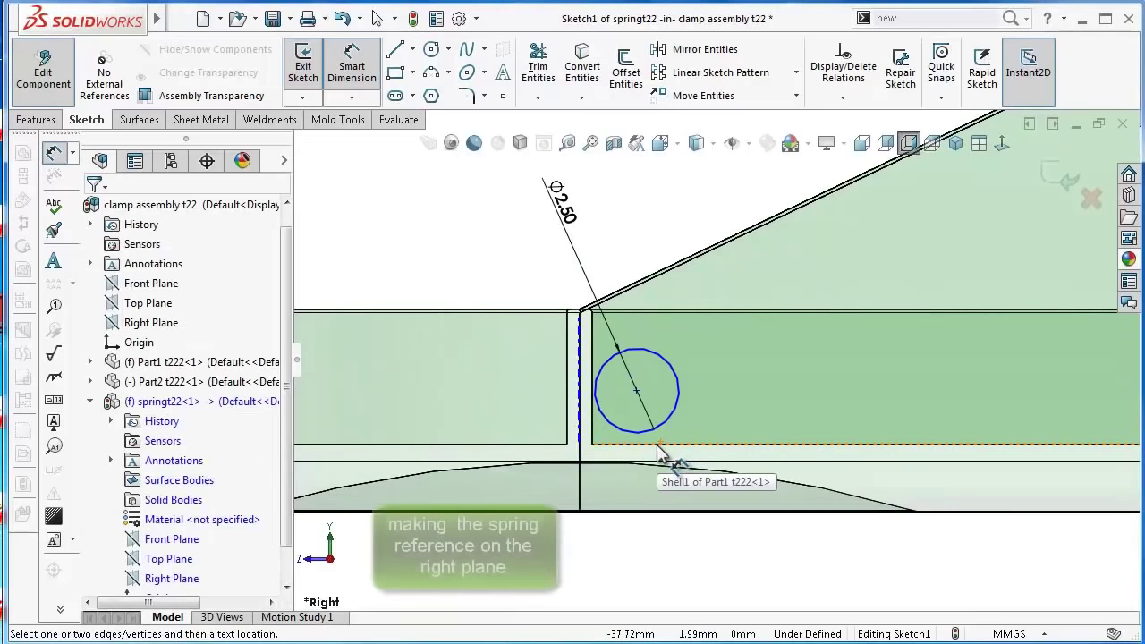
key("Escape")
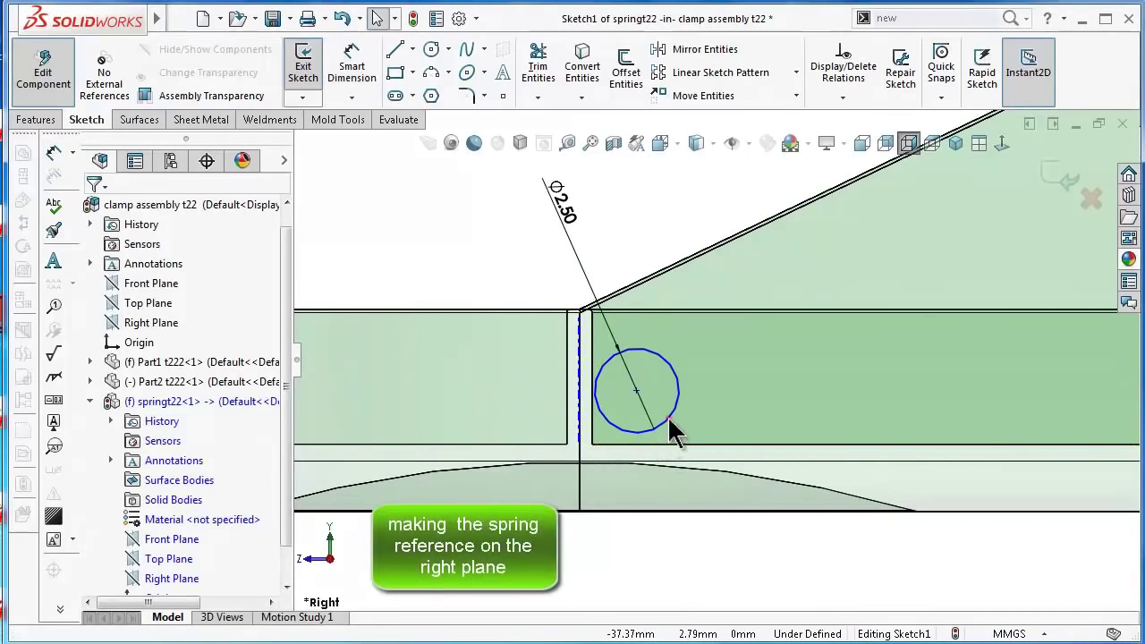
- Make the Ø2.50 circle tangent to the jaw's bottom edge and vertical edge
left_click(668, 418)
left_click(671, 443, "ctrl")
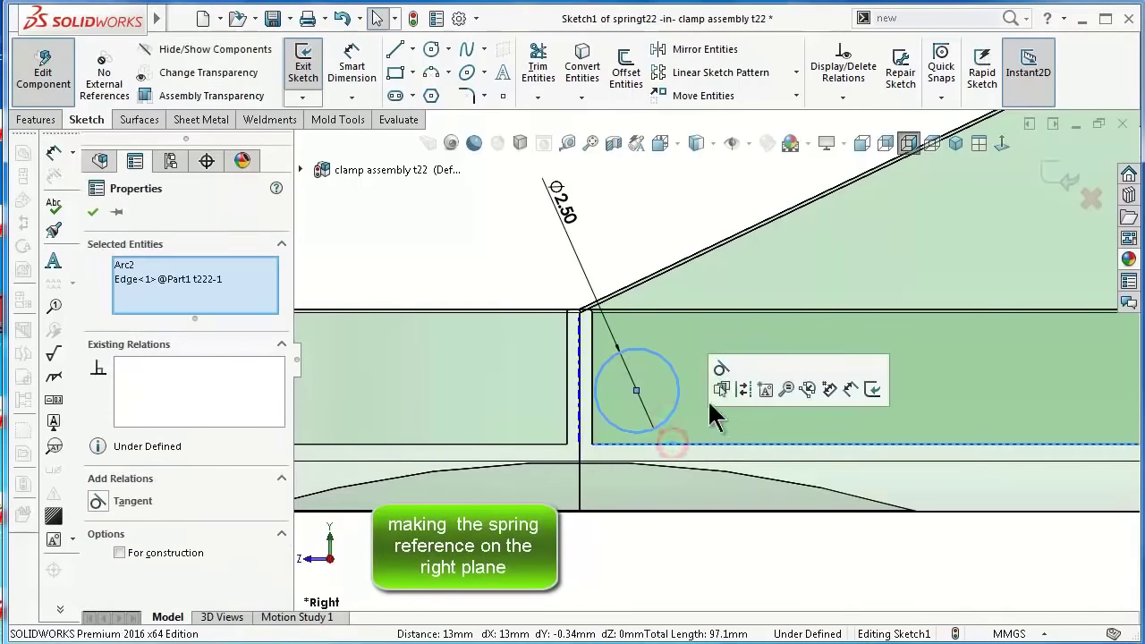
left_click(710, 376)
left_click(500, 257)
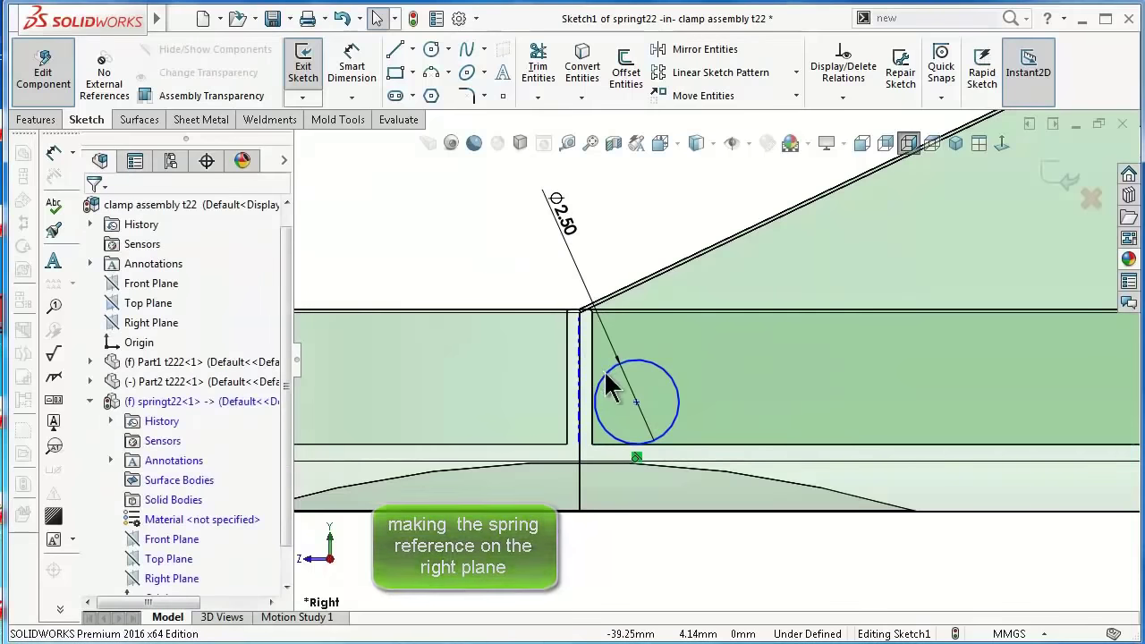
left_click(600, 370)
left_click(592, 376, "ctrl")
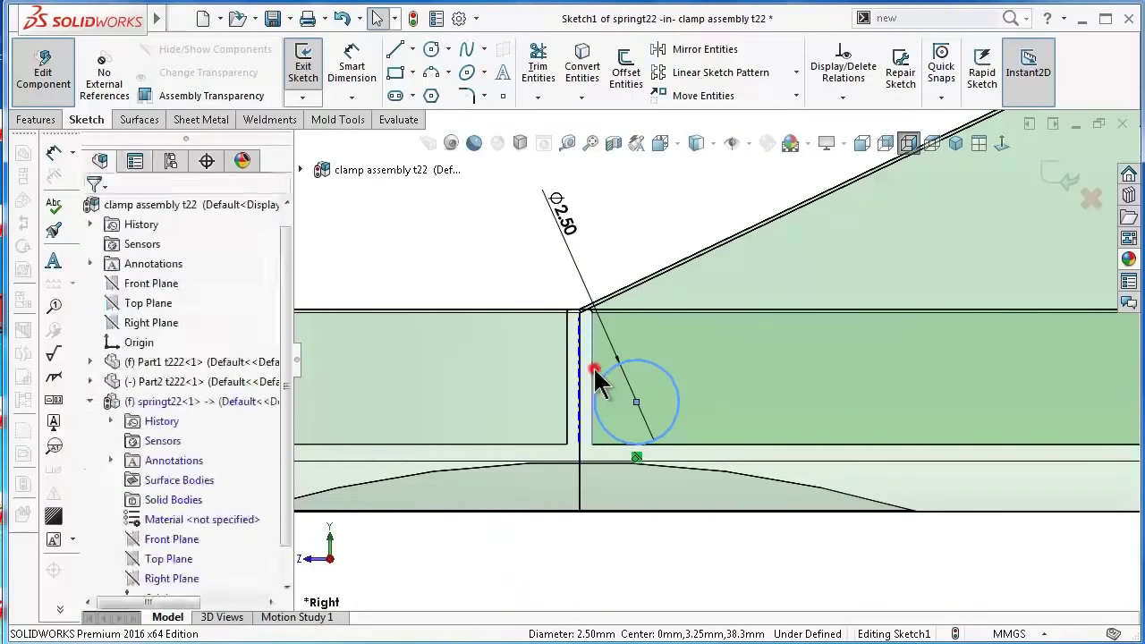
left_click(641, 302)
left_click(511, 262)
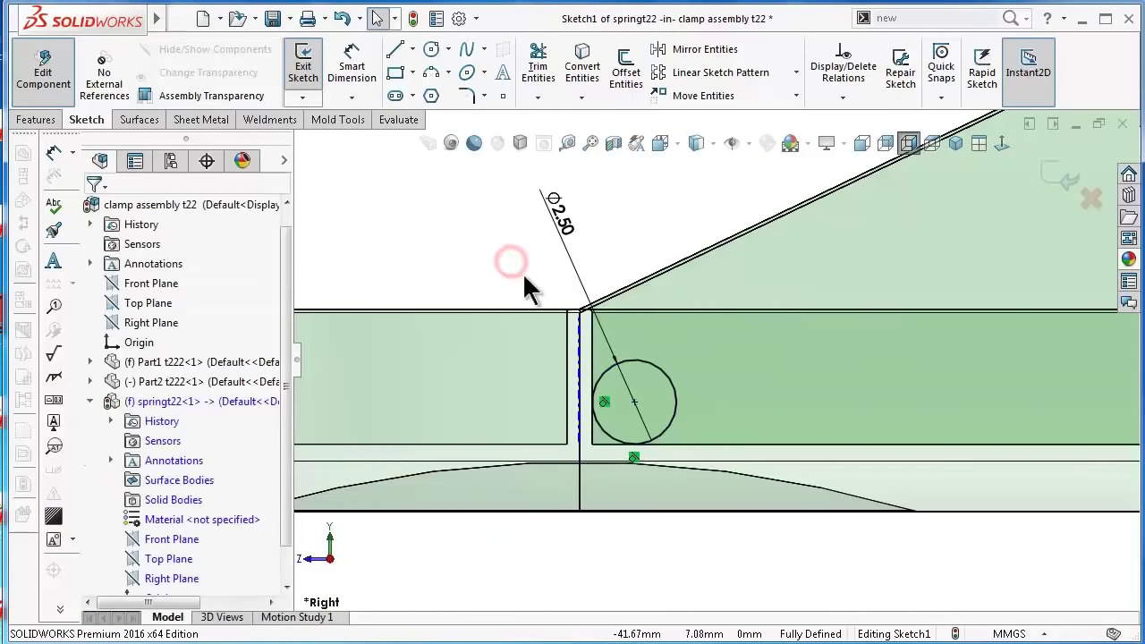
scroll(830, 340, "up", 2)
scroll(829, 340, "up", 2)
scroll(861, 325, "up", 2)
scroll(954, 319, "up", 2)
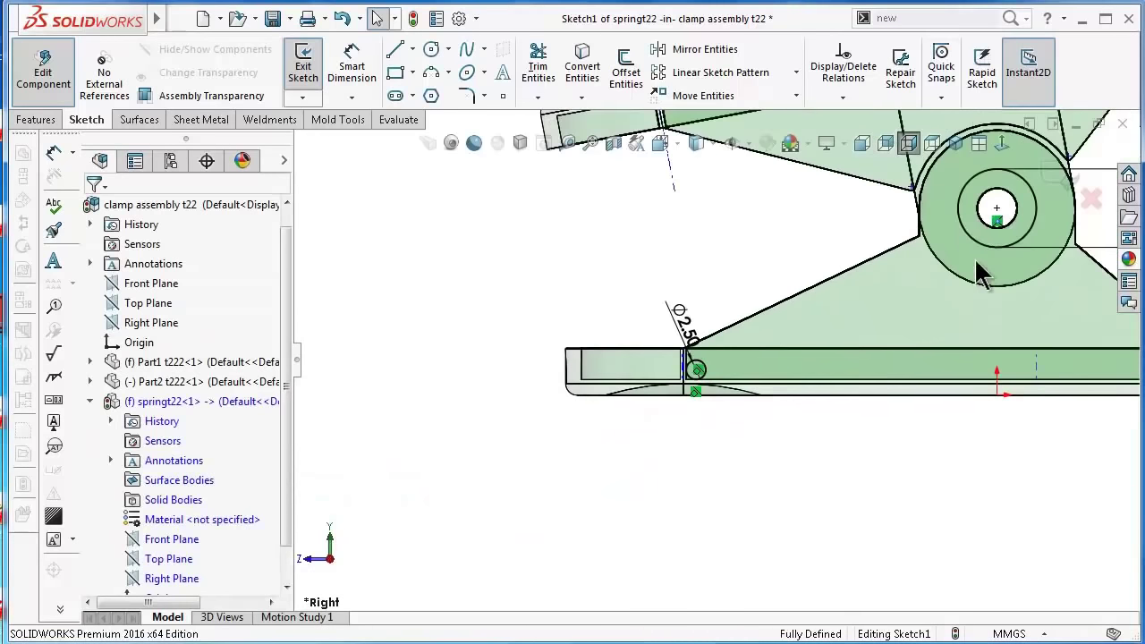
scroll(982, 274, "down", 1)
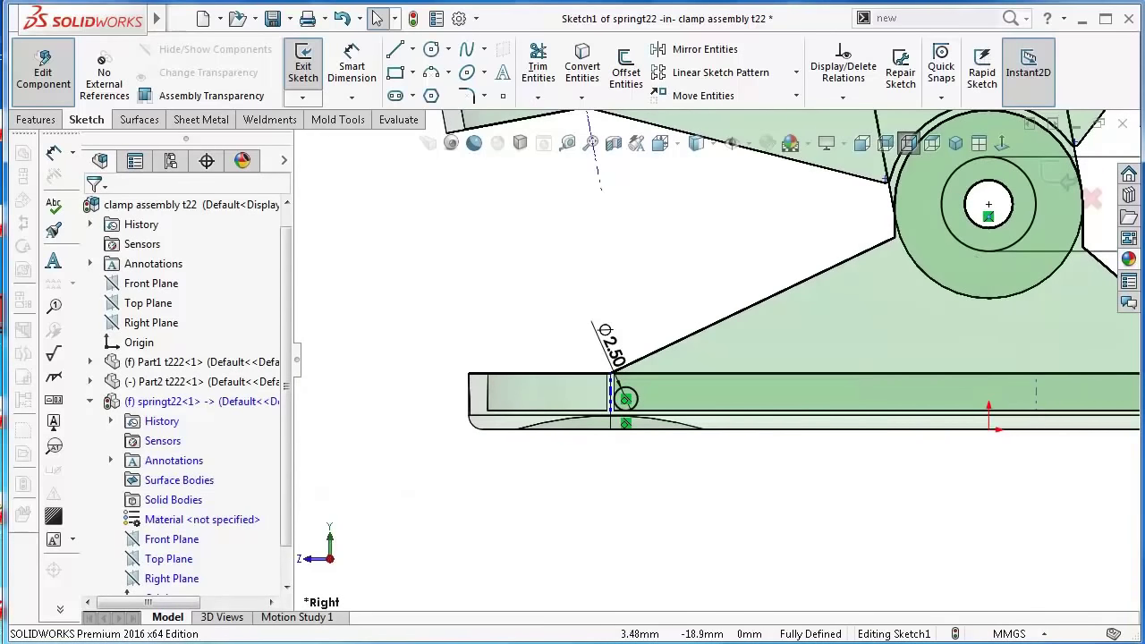
- Start a construction centerline at the small circle's centre
left_click(412, 50)
left_click(425, 95)
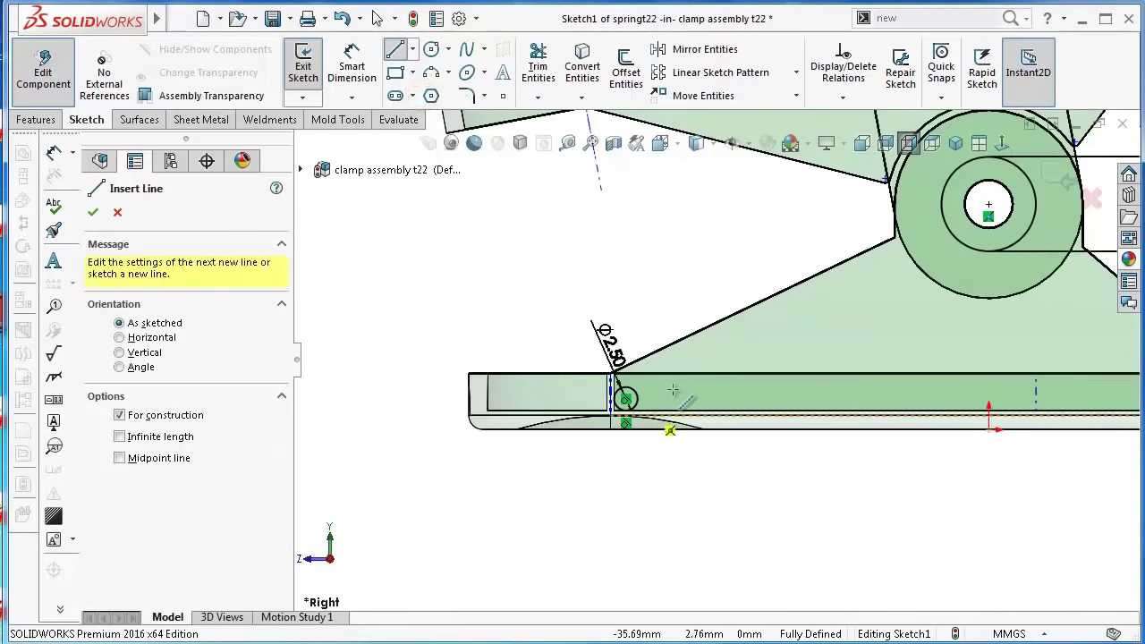
scroll(640, 425, "down", 2)
scroll(590, 420, "down", 2)
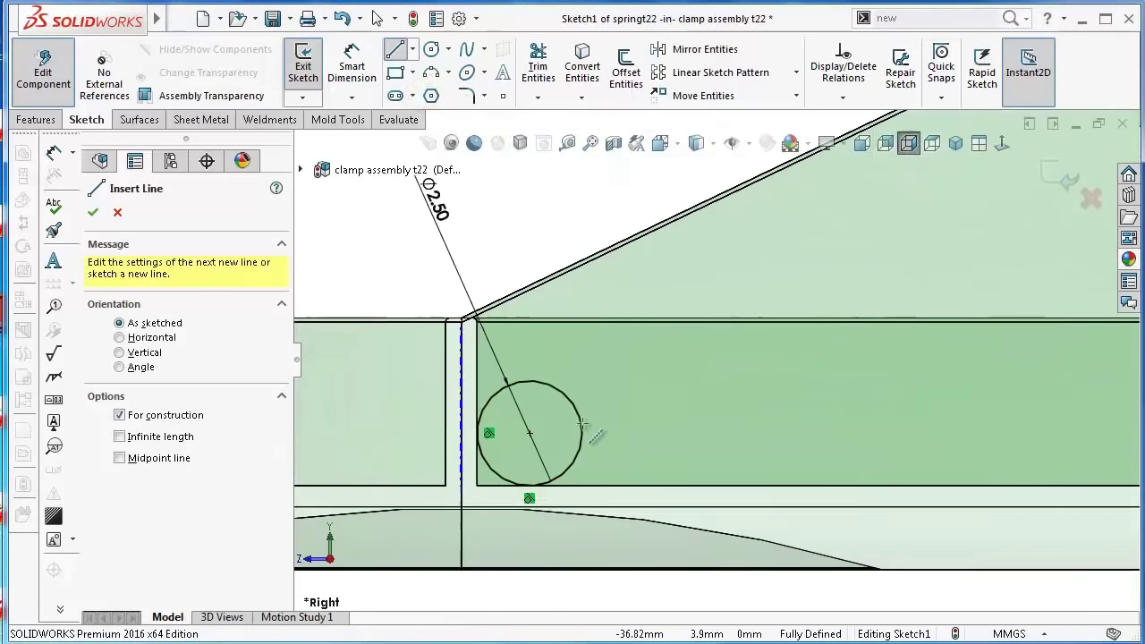
left_click(529, 434)
scroll(1083, 376, "up", 2)
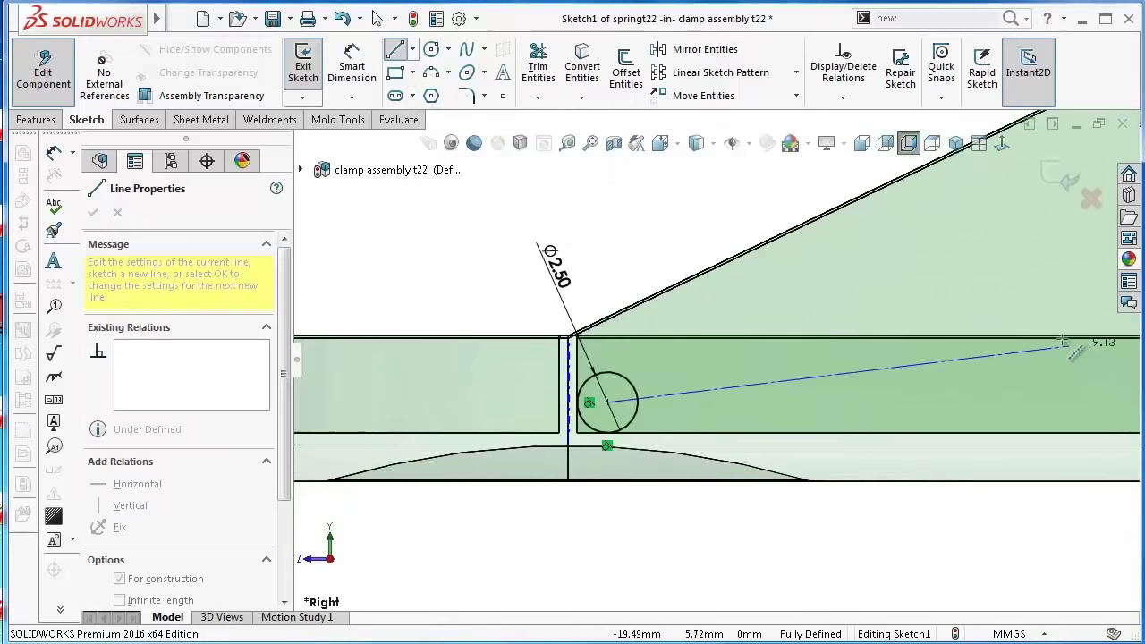
scroll(1029, 324, "up", 2)
scroll(1002, 314, "up", 3)
scroll(993, 251, "down", 2)
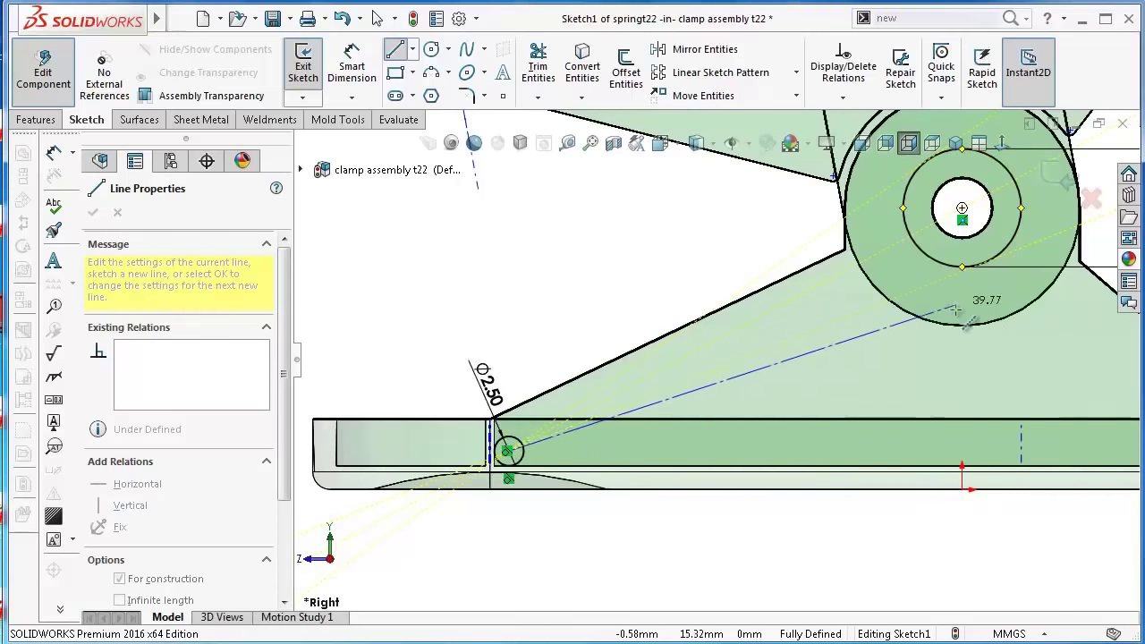
key("Escape")
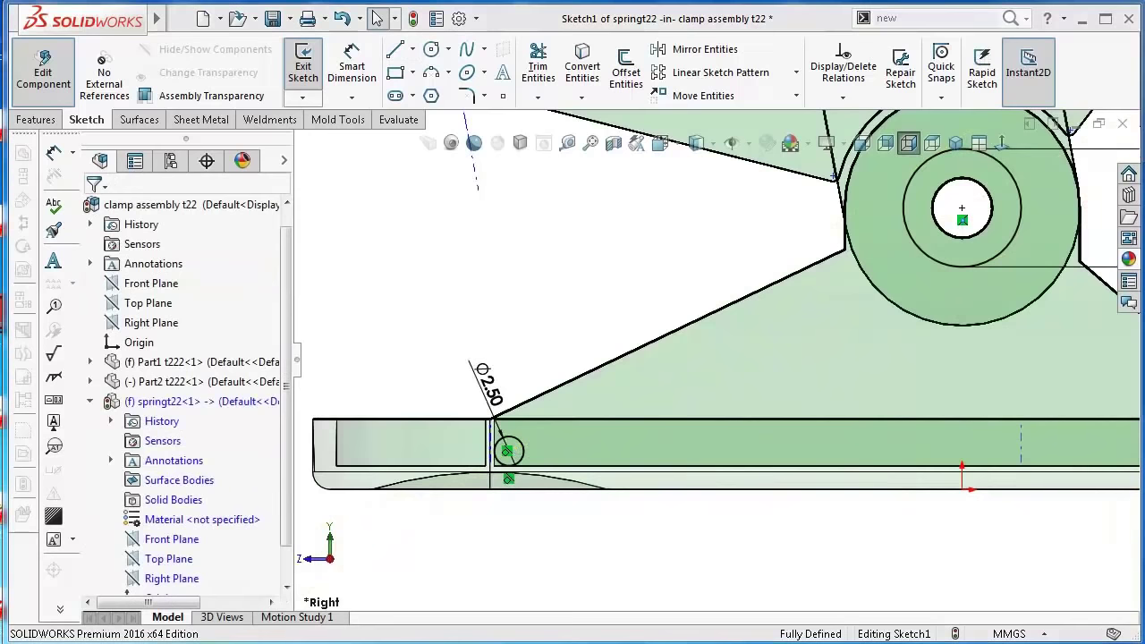
- Run the construction centerline to the pivot's inner circle
left_click(412, 49)
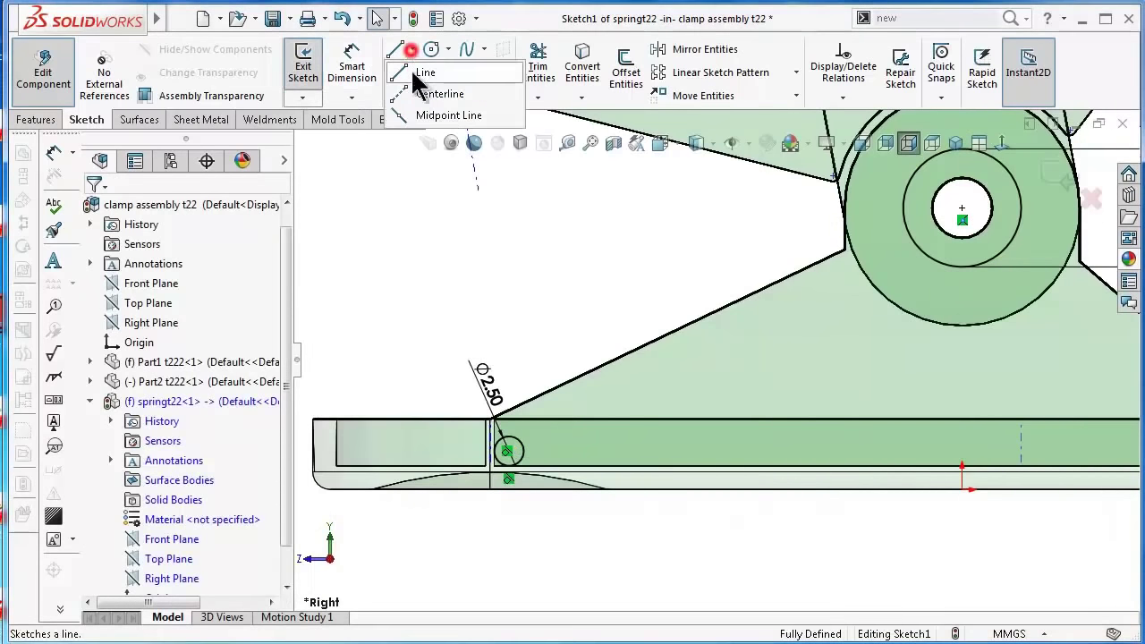
left_click(417, 95)
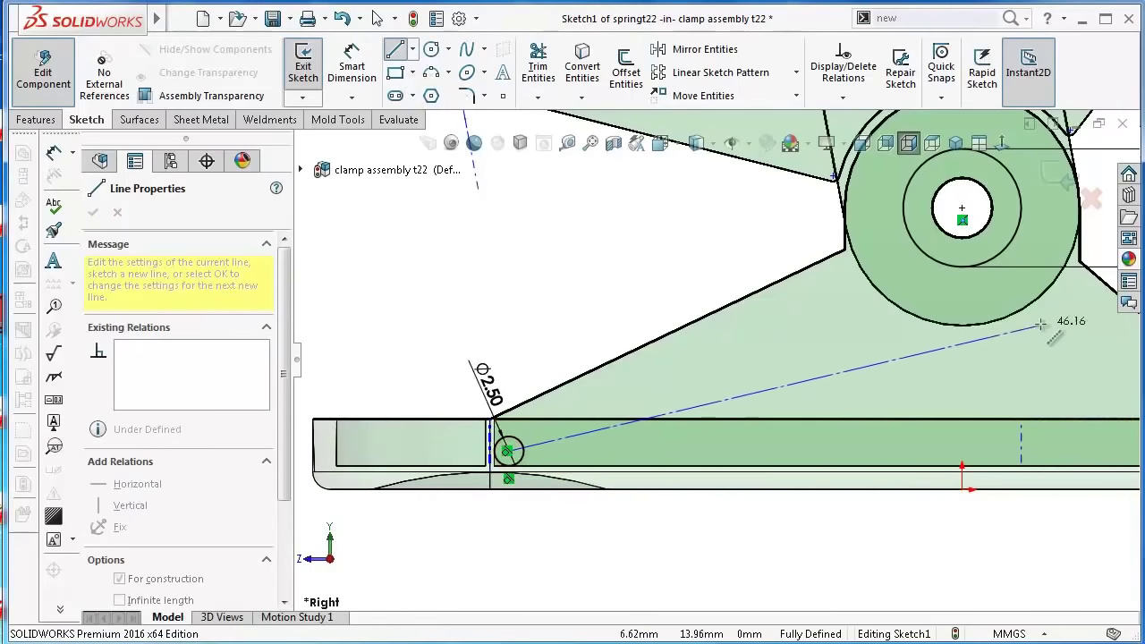
left_click(996, 258)
key("Escape")
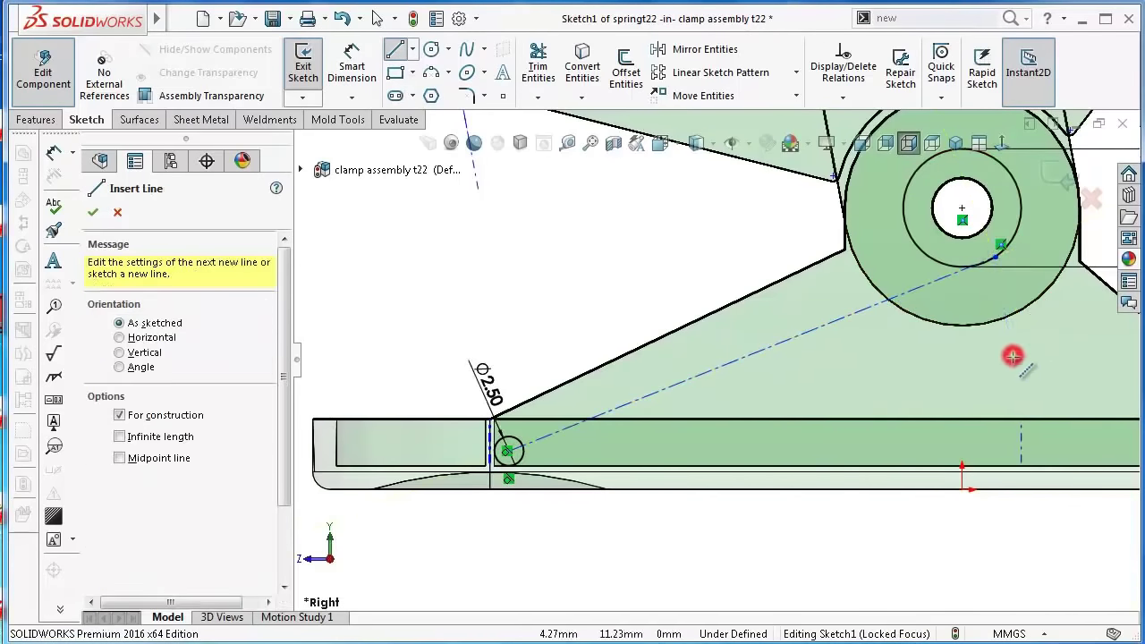
scroll(1014, 358, "down", 2)
scroll(1038, 313, "down", 2)
scroll(981, 250, "down", 2)
key("Escape")
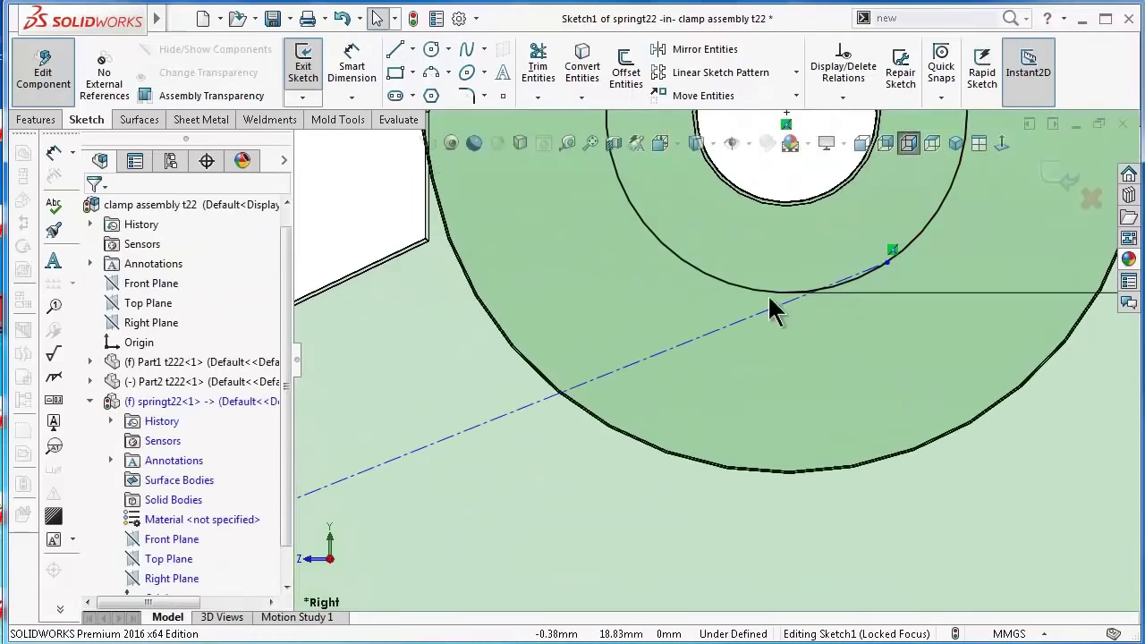
- Make the construction line tangent to the pivot's Ø10 inner circle
left_click(759, 315)
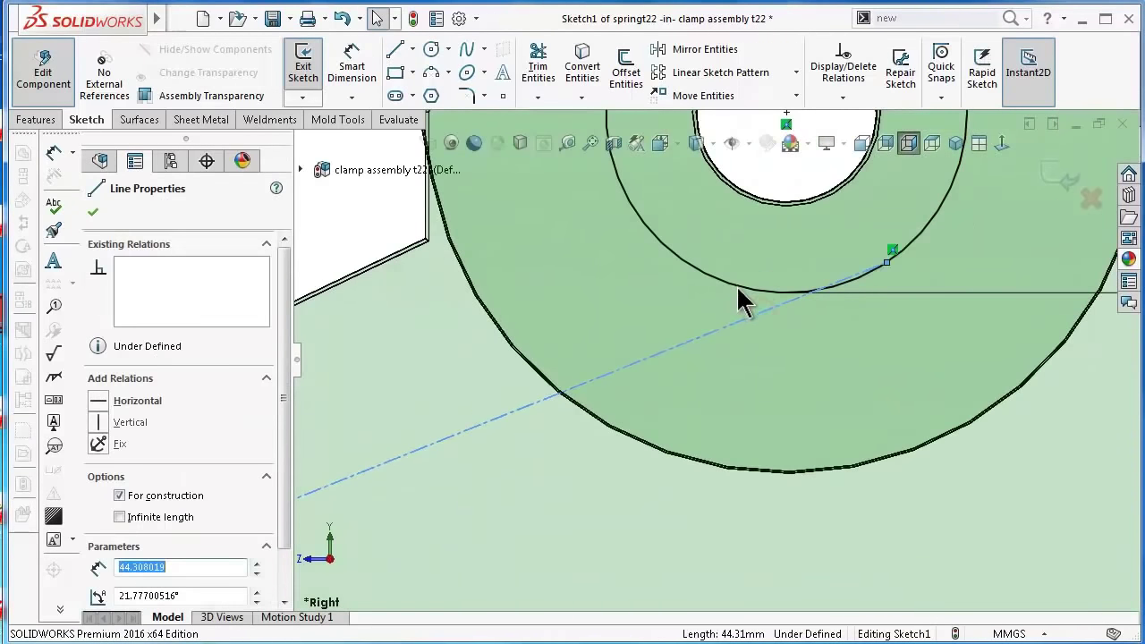
left_click(739, 287, "ctrl")
left_click(791, 215)
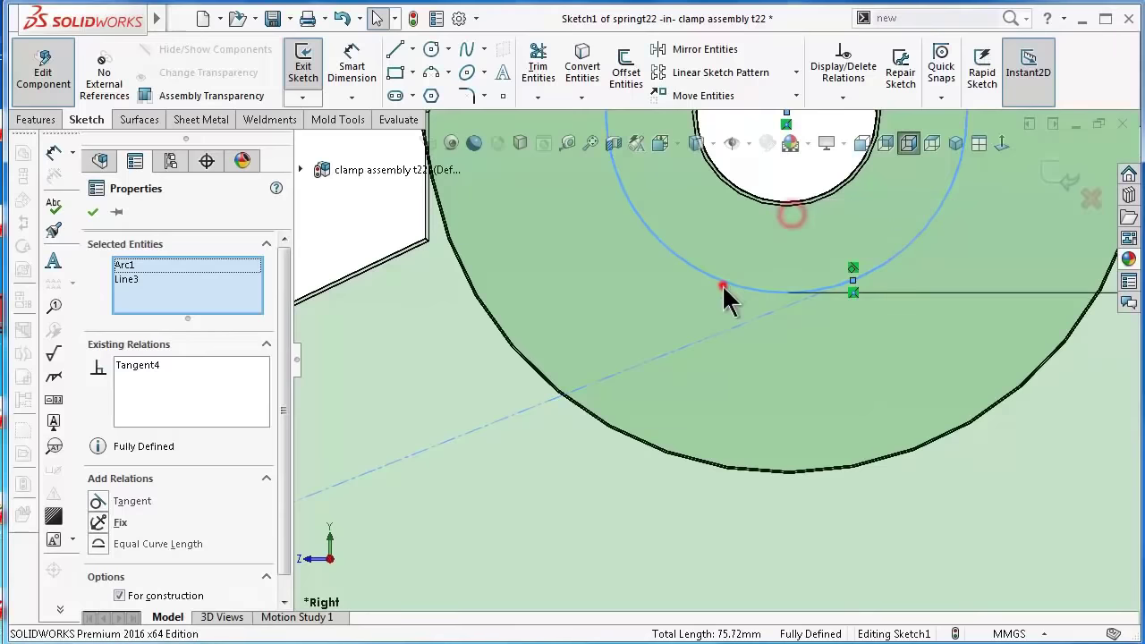
left_click(793, 371)
scroll(854, 344, "up", 1)
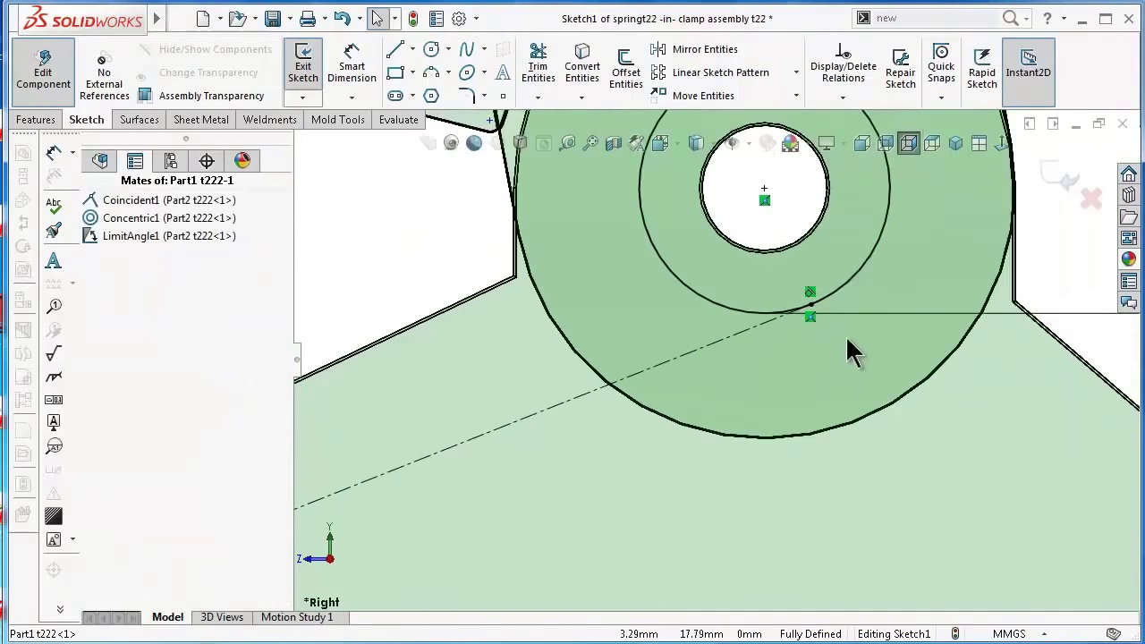
scroll(832, 340, "up", 2)
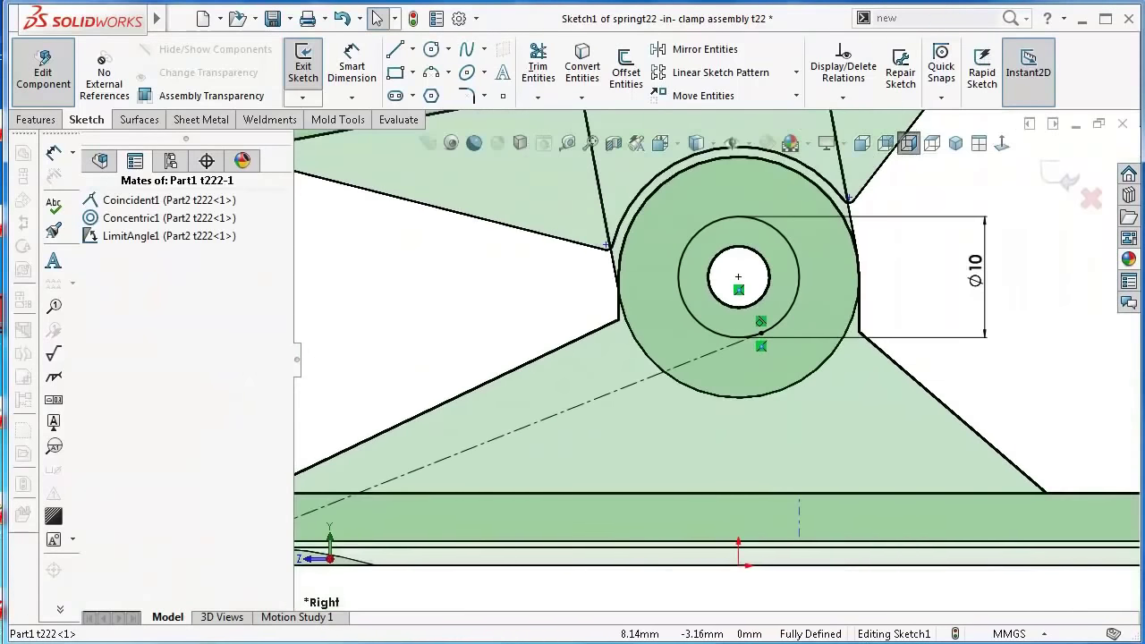
- Draw a construction line from the tangent point to the pivot centre
left_click(413, 50)
left_click(420, 93)
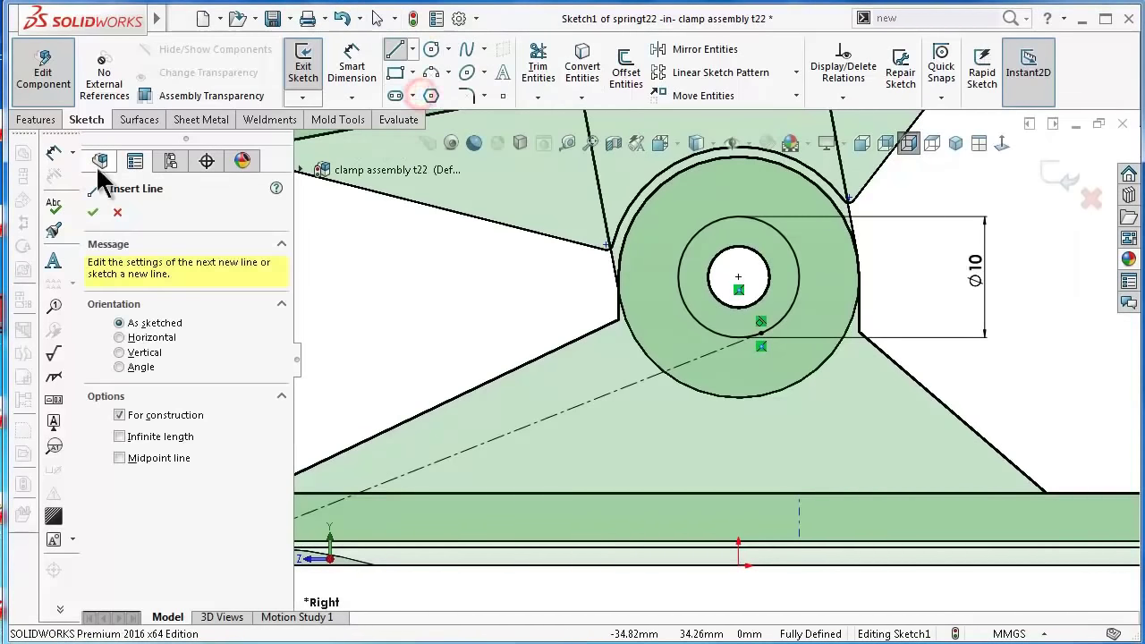
left_click(760, 333)
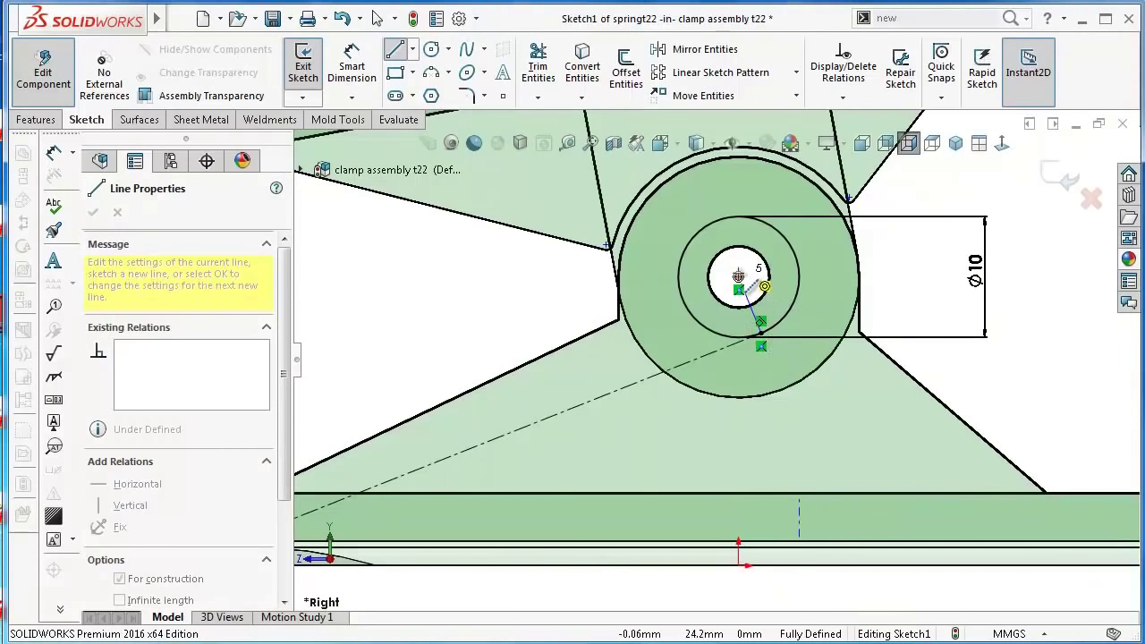
left_click(738, 277)
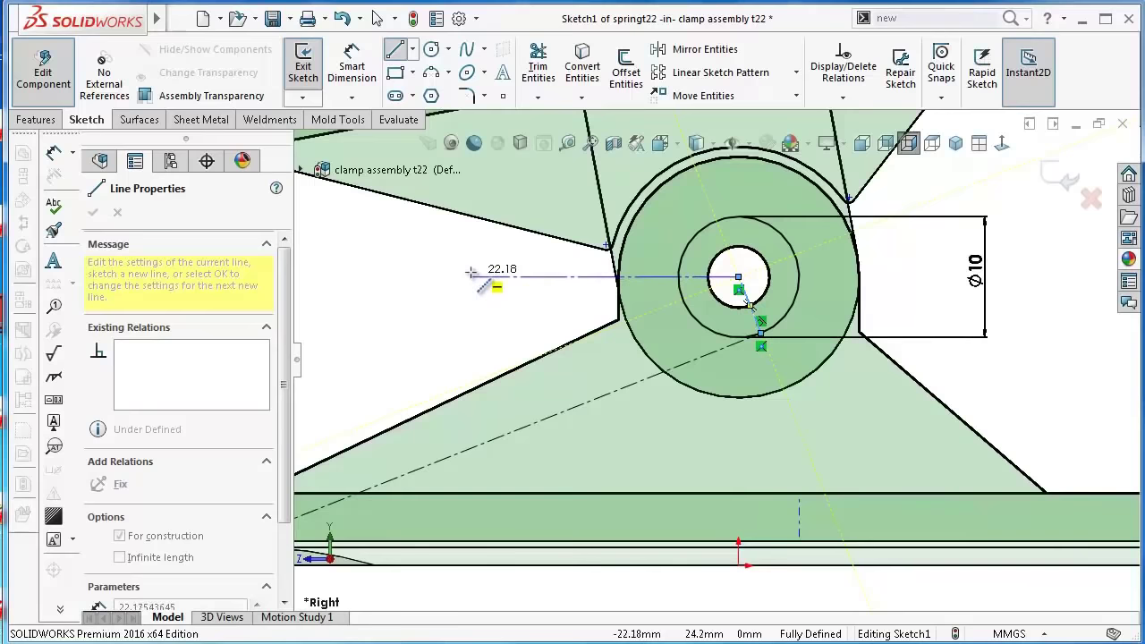
- Add a horizontal construction line left of the pivot, then save the assembly
scroll(483, 282, "up", 1)
scroll(519, 300, "up", 1)
scroll(551, 318, "up", 1)
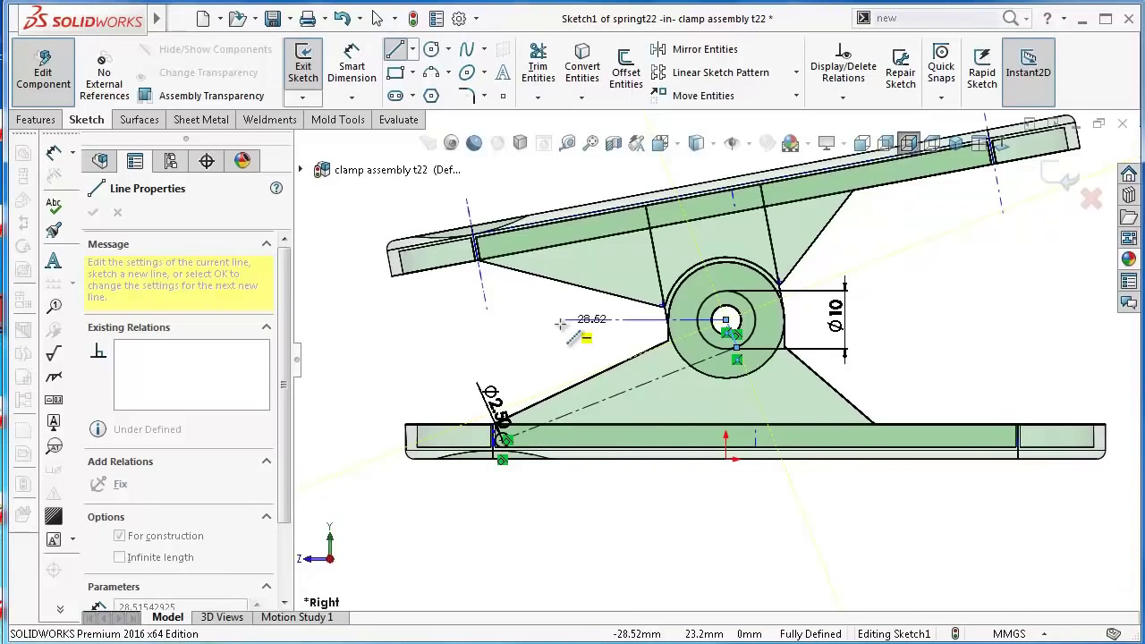
double_click(561, 320)
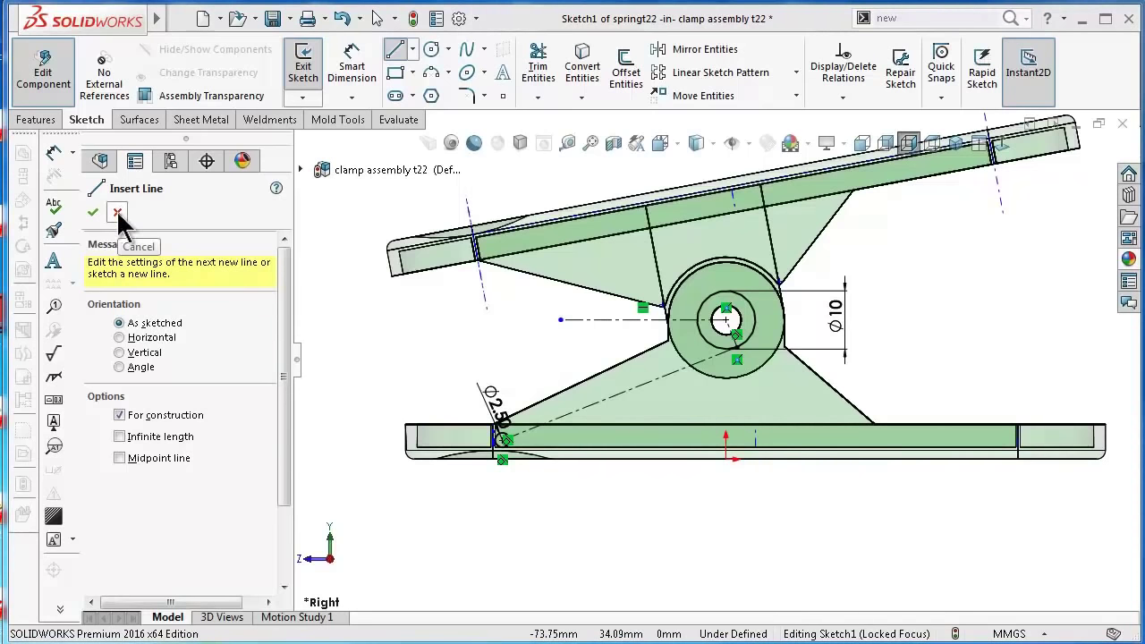
left_click(94, 213)
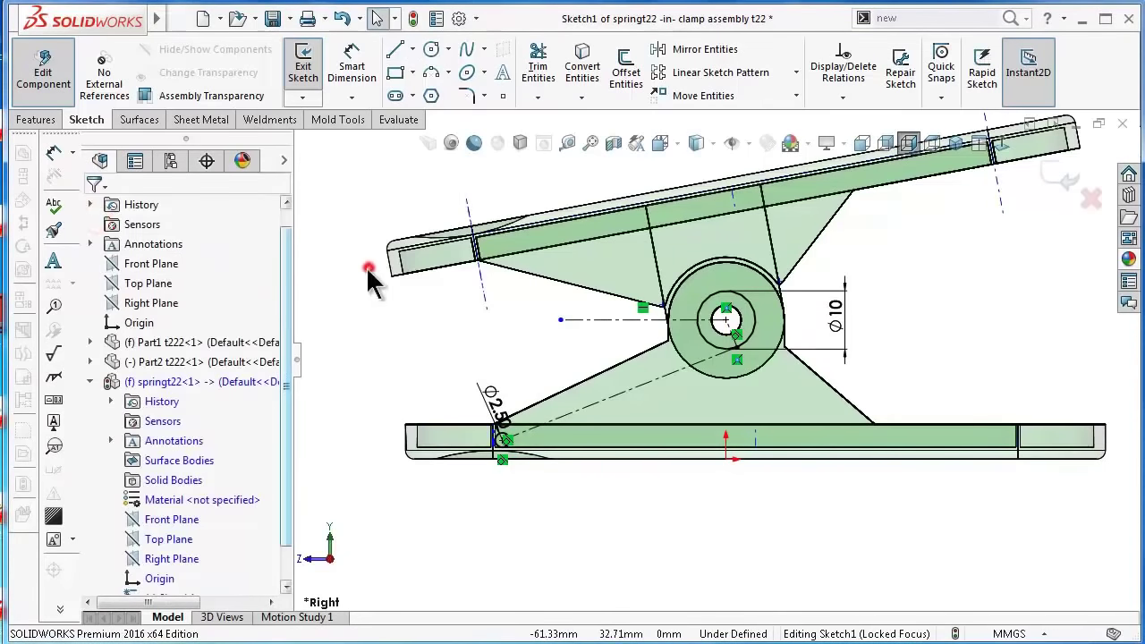
key("ctrl+s")
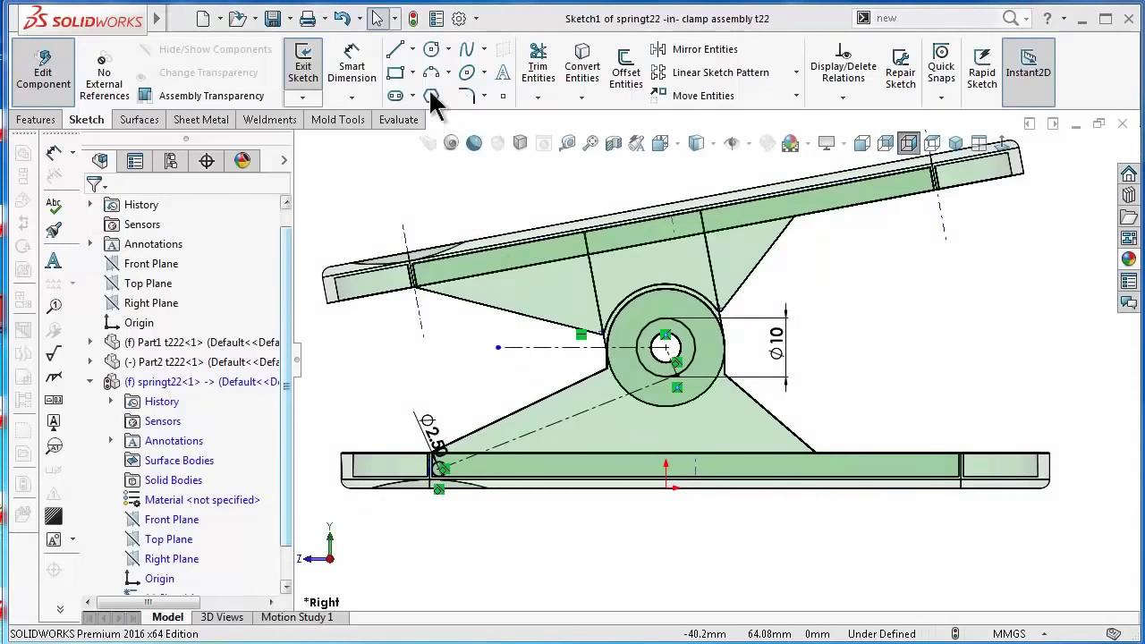
- Sketch a second small spring circle on the upper jaw
left_click(430, 49)
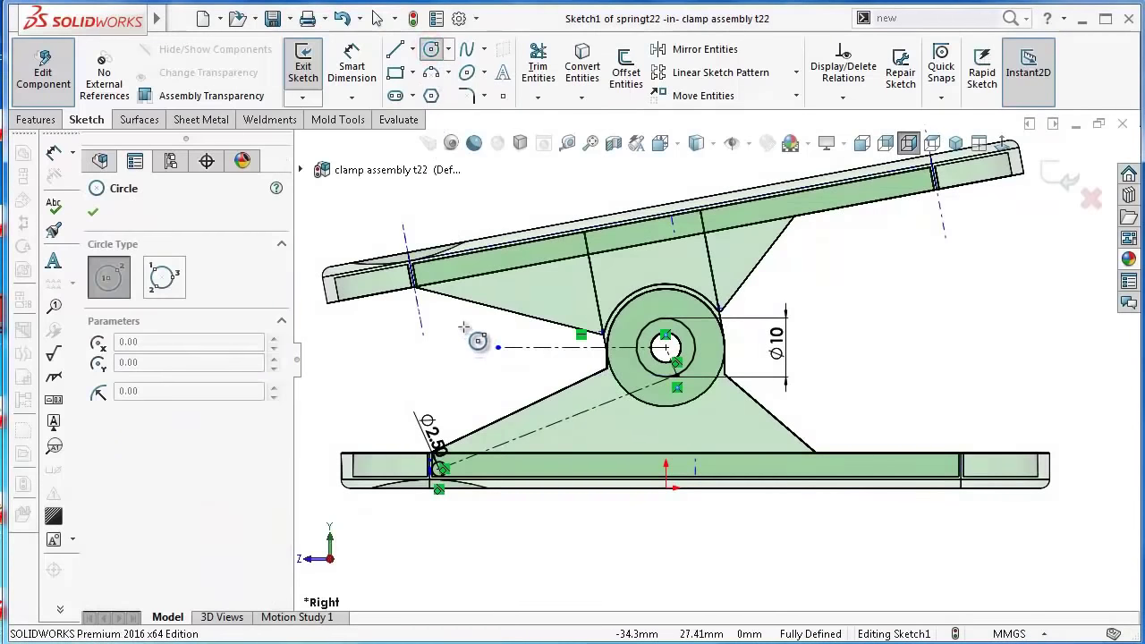
scroll(465, 324, "down", 3)
scroll(479, 286, "down", 3)
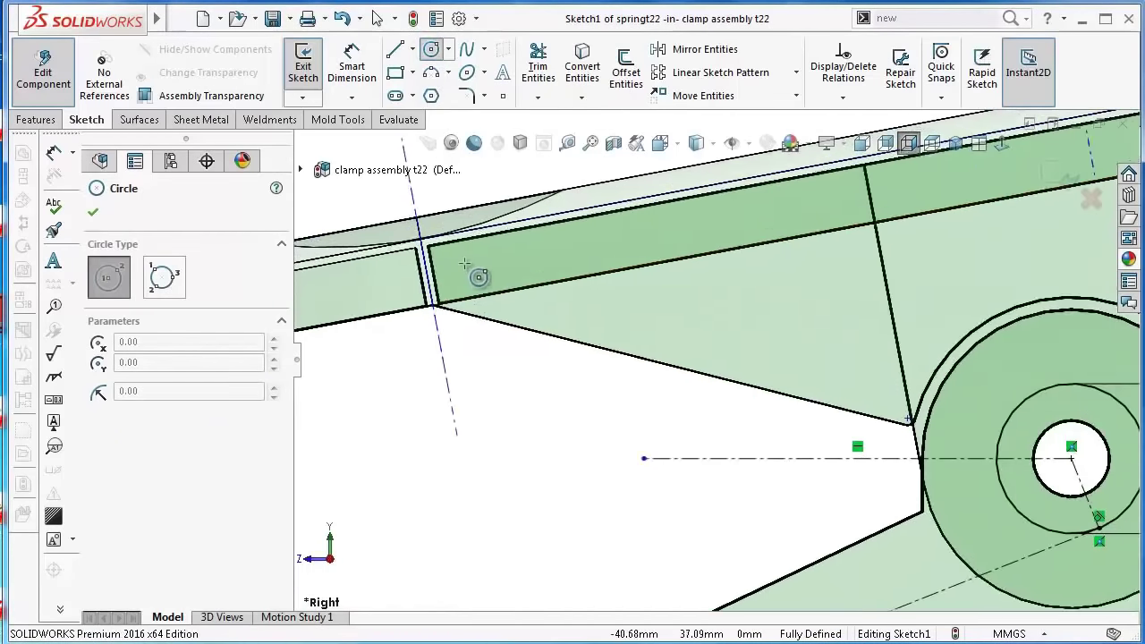
scroll(475, 274, "down", 3)
left_click(436, 262)
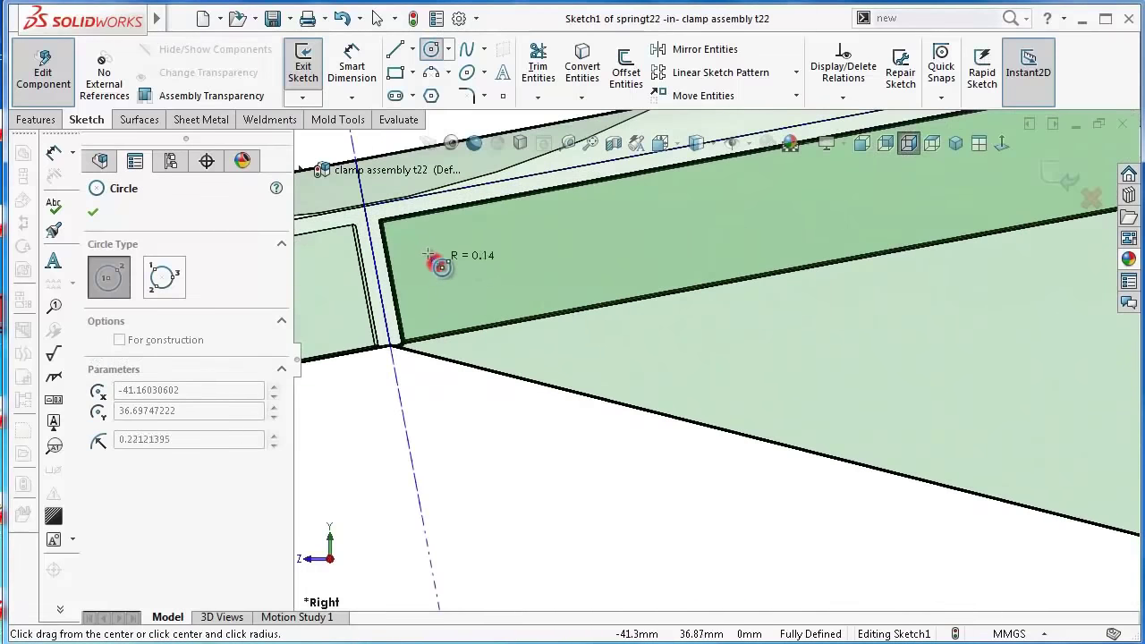
left_click(424, 244)
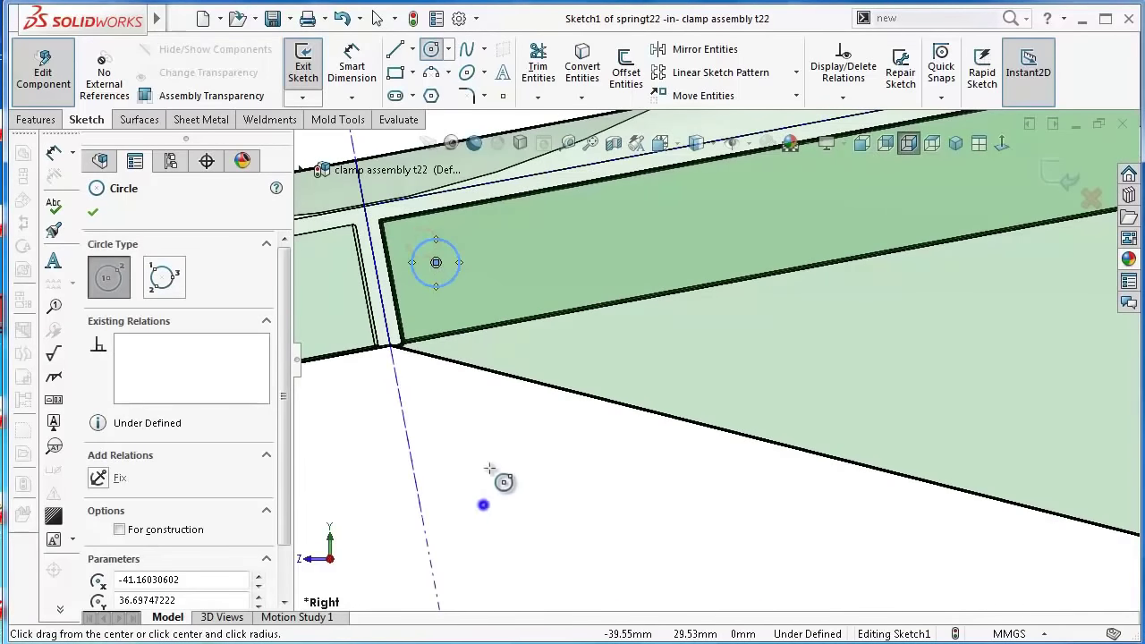
right_click_drag(485, 465, 479, 413)
key("Escape")
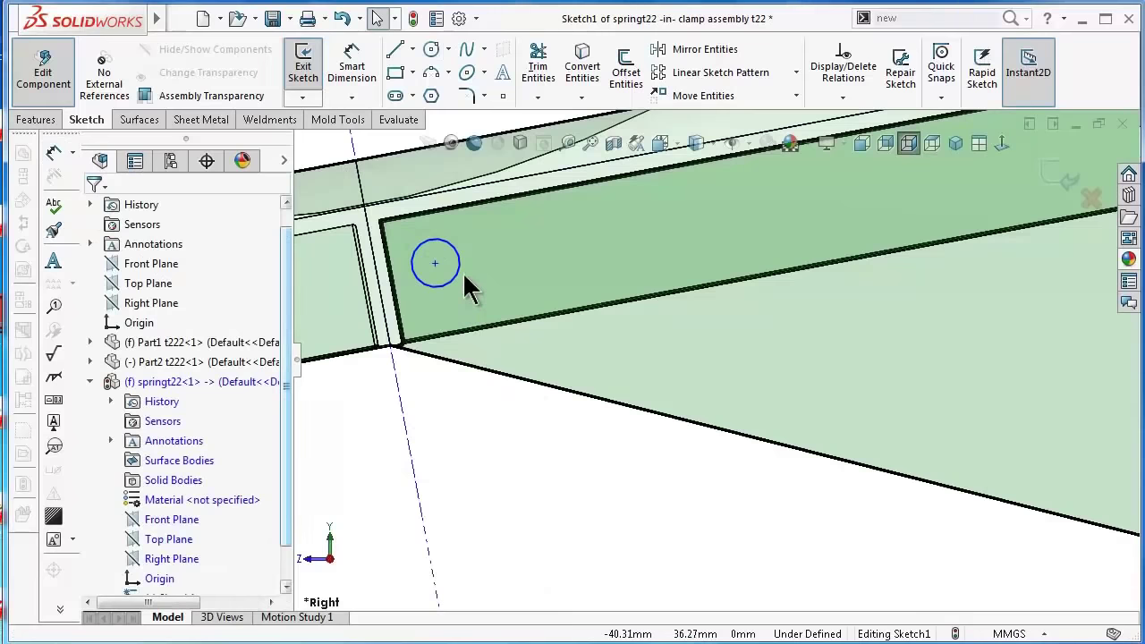
- Make the upper-jaw circle equal in size to the lower Ø2.50 circle
left_click(455, 278)
scroll(486, 340, "up", 3)
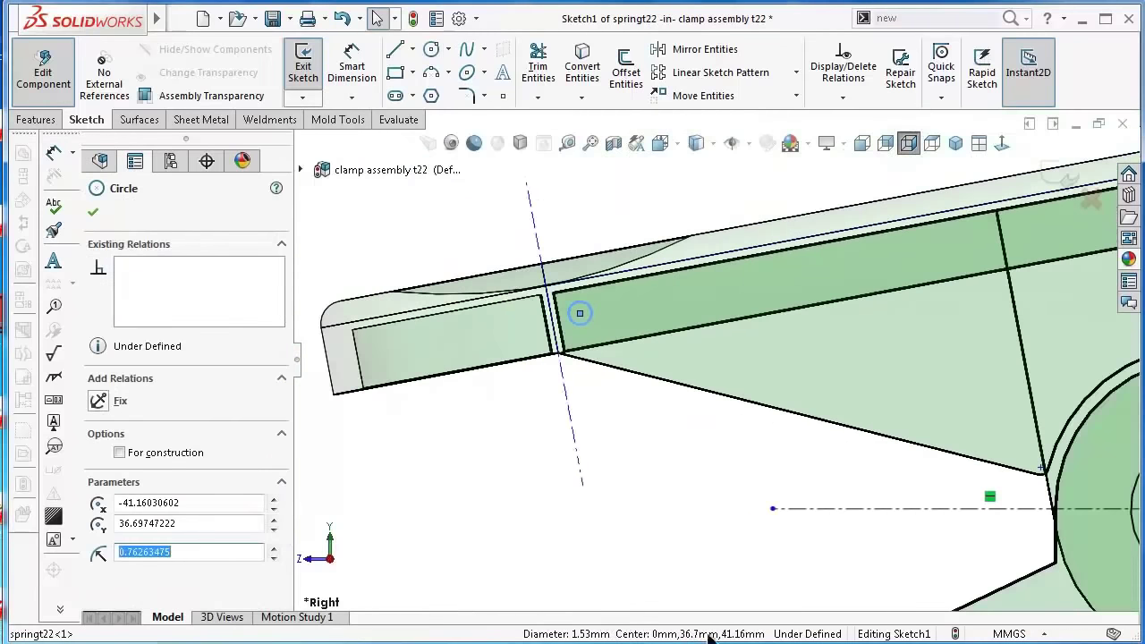
scroll(673, 540, "up", 3)
scroll(667, 568, "down", 2)
scroll(667, 569, "down", 2)
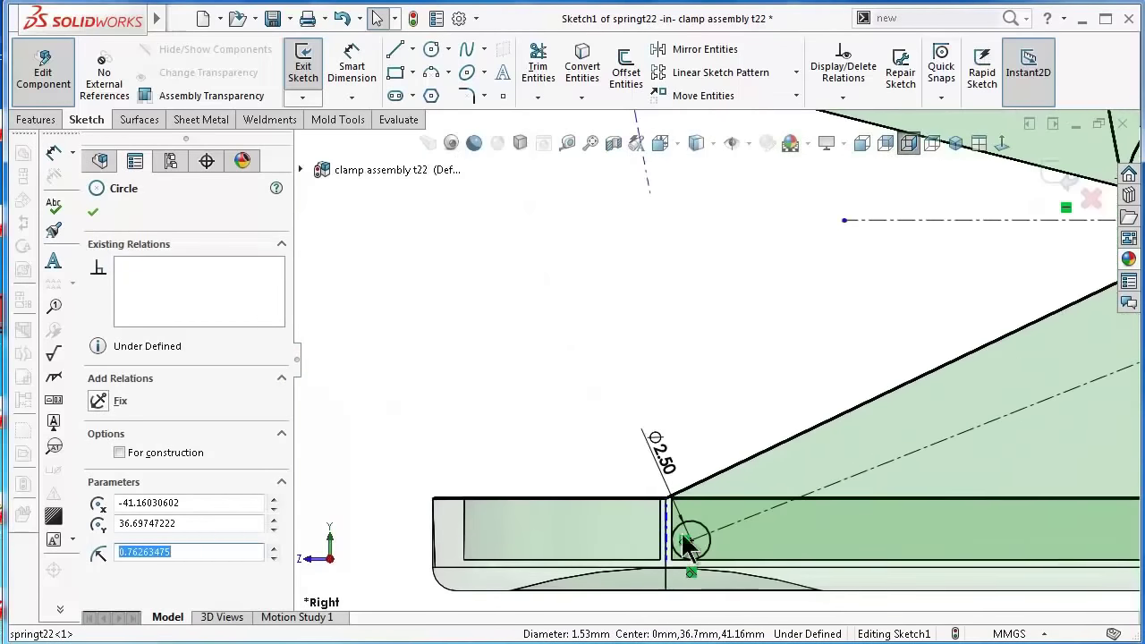
left_click(704, 530, "ctrl")
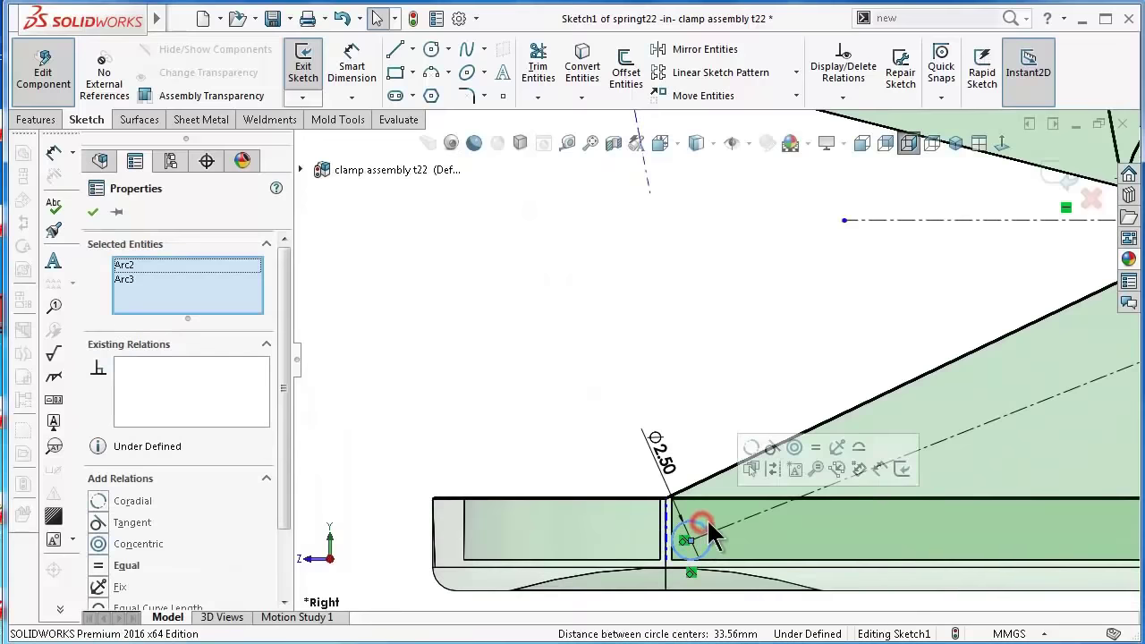
left_click(814, 445)
scroll(700, 149, "up", 3)
scroll(689, 214, "down", 2)
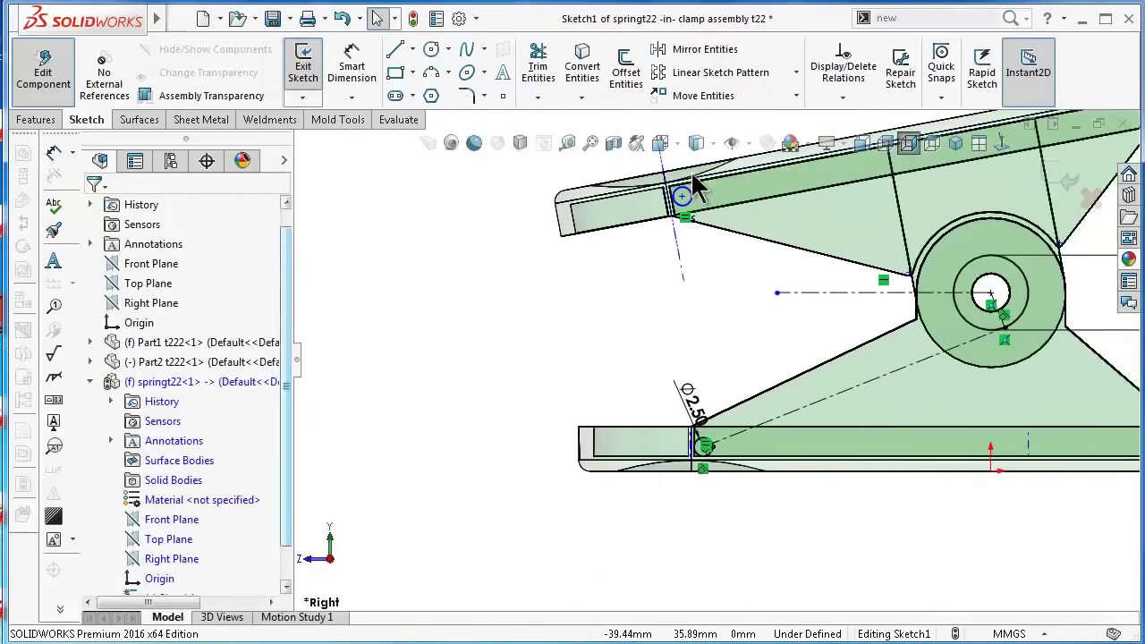
scroll(680, 278, "down", 2)
scroll(682, 260, "down", 2)
scroll(685, 243, "down", 2)
scroll(677, 242, "down", 2)
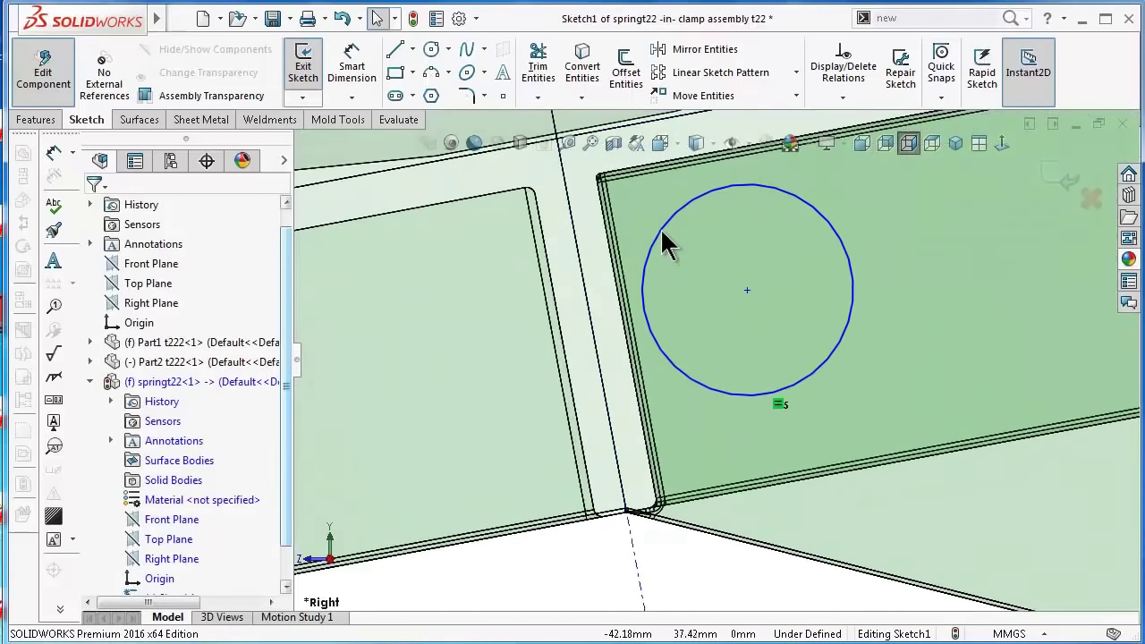
- Make the upper spring circle tangent to the jaw edge beside it
left_click(664, 234)
scroll(659, 239, "down", 1)
scroll(631, 248, "down", 2)
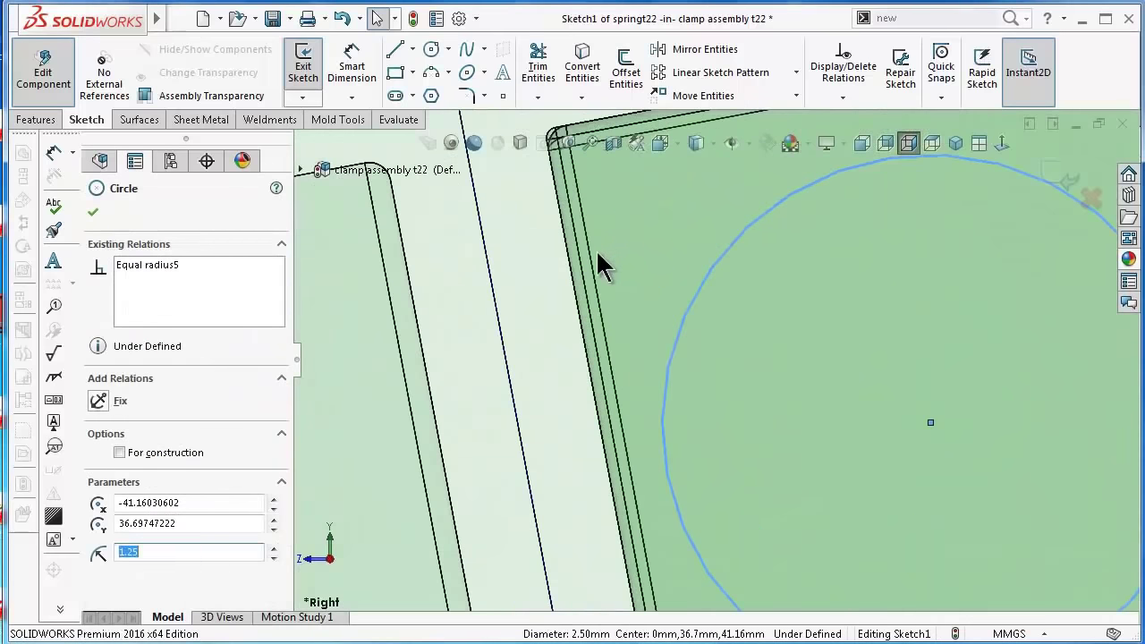
left_click(591, 256, "ctrl")
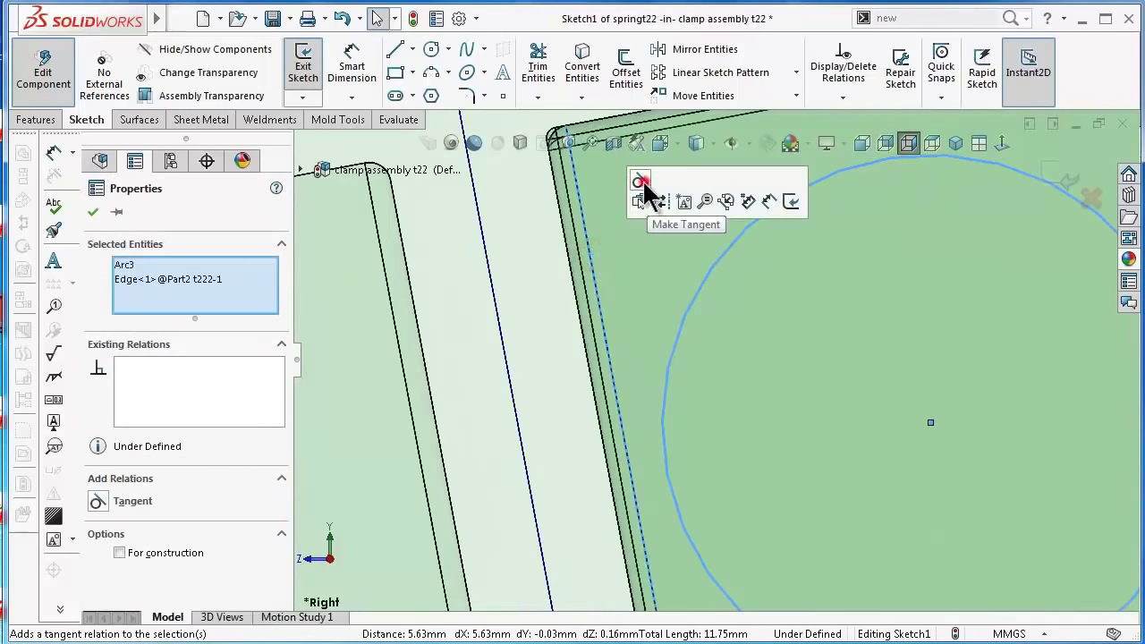
left_click(640, 183)
left_click(727, 331)
- Make the upper spring circle also tangent to the jaw's top edge
scroll(747, 314, "up", 1)
scroll(754, 255, "up", 1)
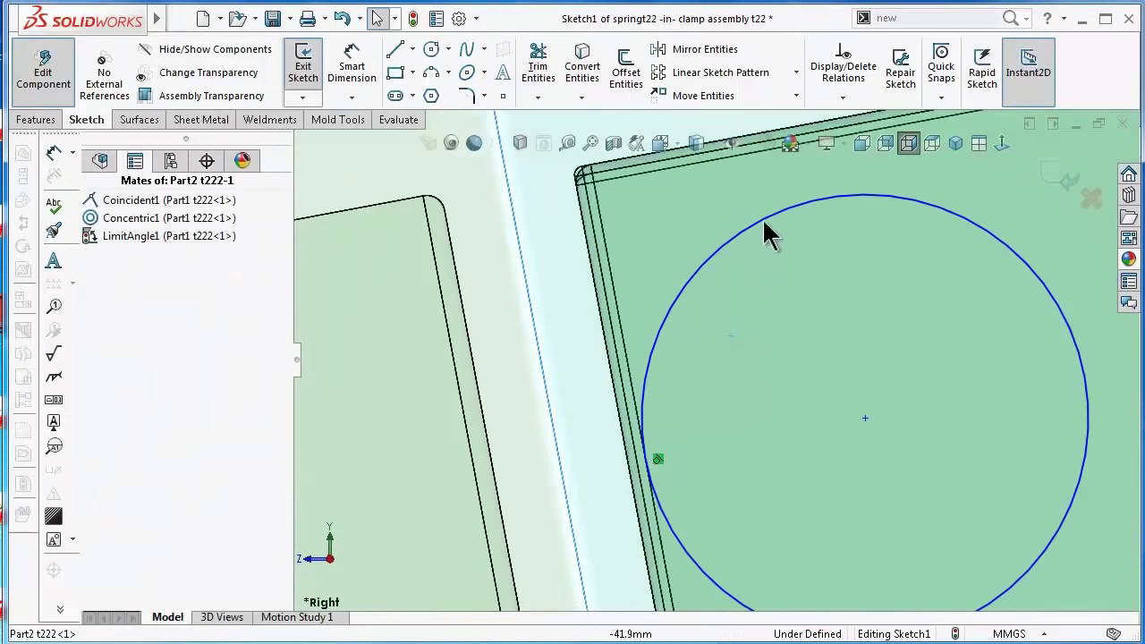
left_click(769, 234)
scroll(723, 222, "up", 2)
scroll(721, 266, "down", 2)
scroll(662, 273, "down", 1)
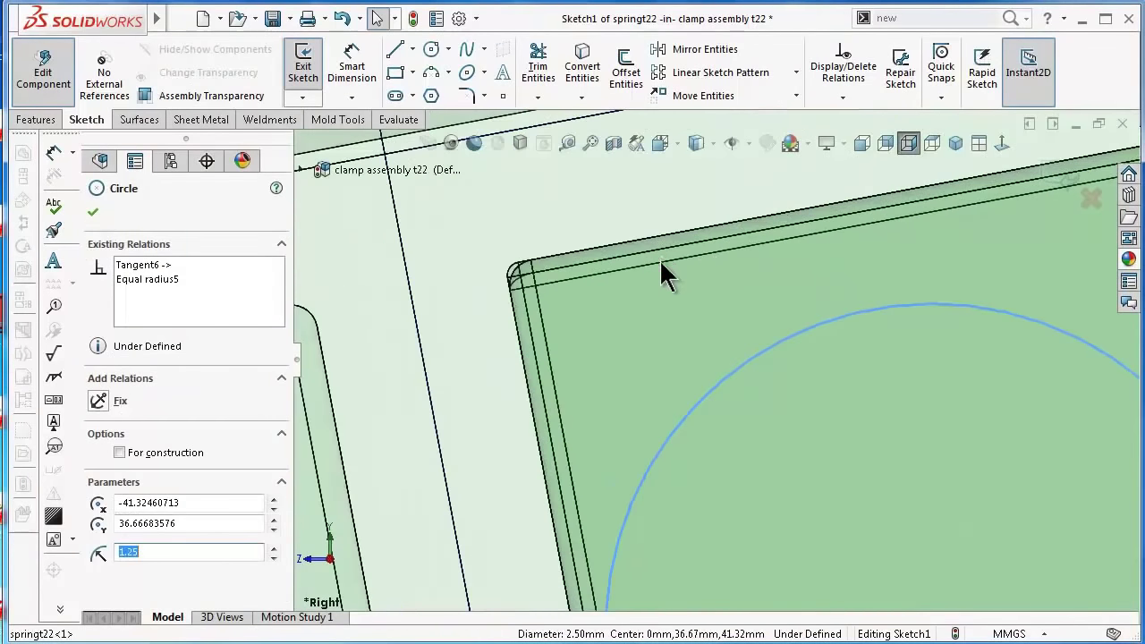
left_click(659, 260, "ctrl")
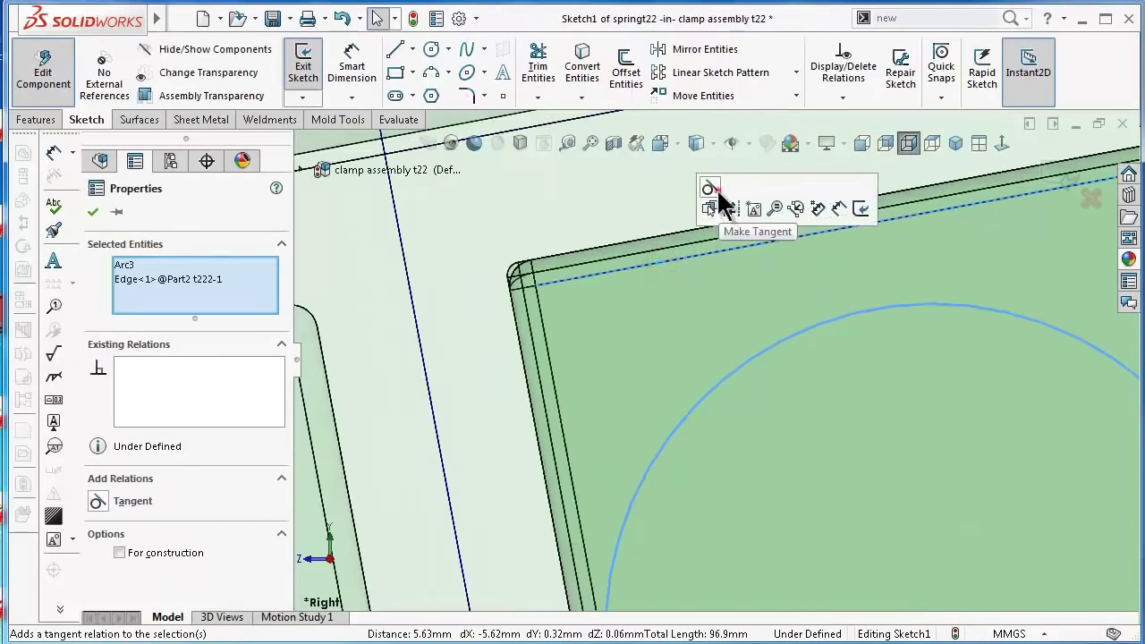
left_click(712, 191)
left_click(609, 298)
scroll(769, 394, "up", 2)
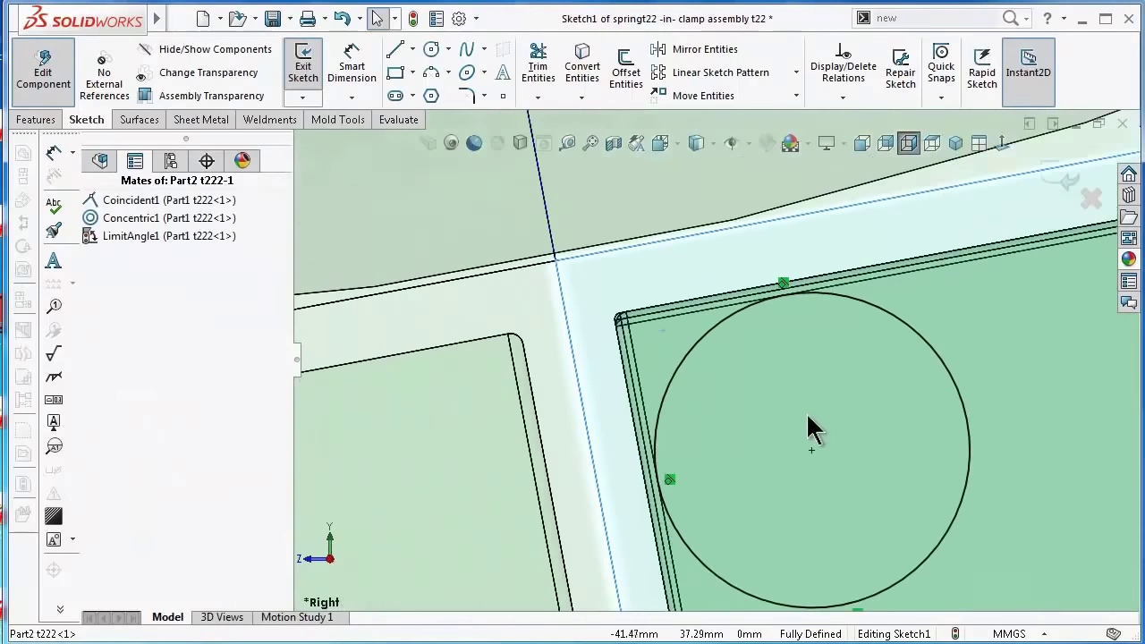
scroll(815, 430, "up", 1)
scroll(823, 458, "up", 2)
scroll(864, 504, "up", 2)
scroll(859, 514, "up", 1)
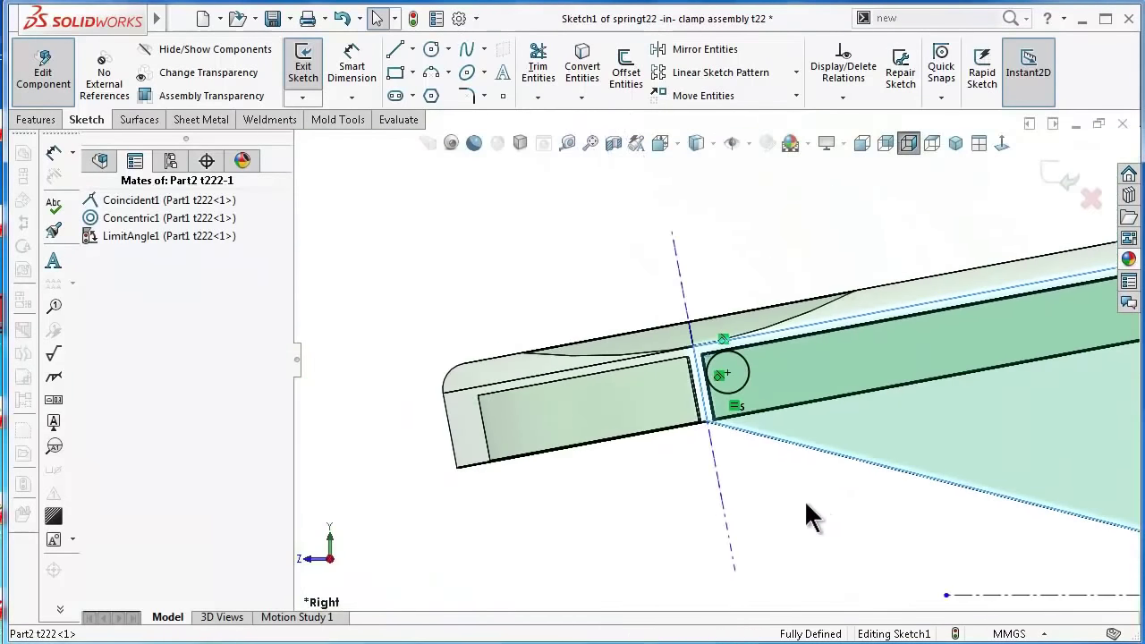
scroll(751, 534, "down", 1)
scroll(757, 519, "up", 1)
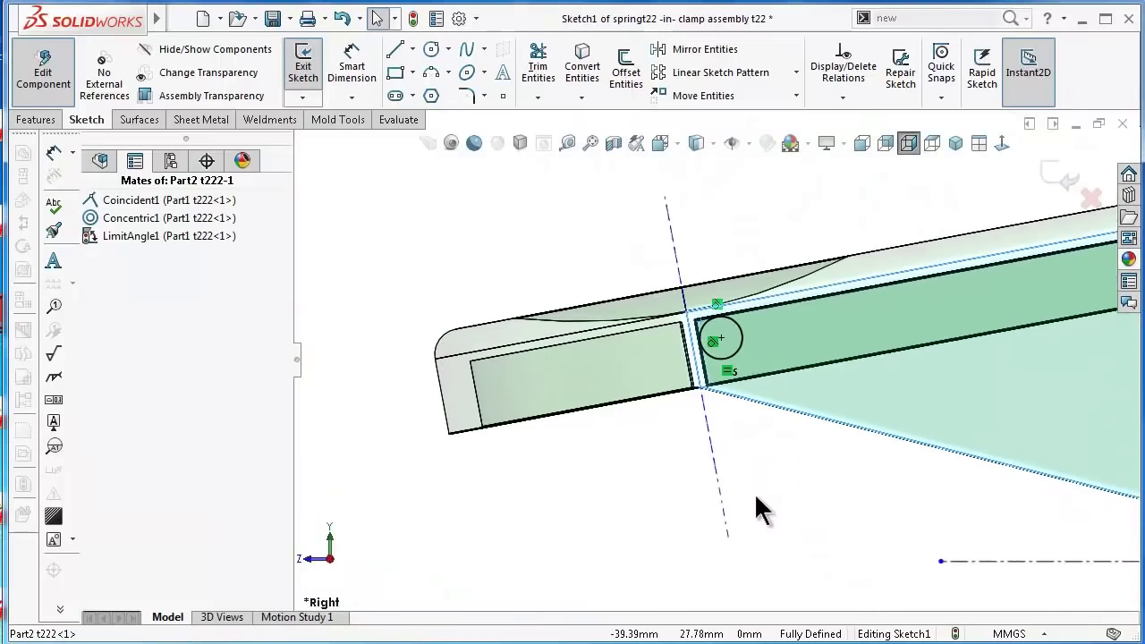
scroll(756, 506, "down", 1)
scroll(734, 564, "up", 1)
scroll(724, 604, "up", 2)
scroll(743, 573, "up", 1)
scroll(734, 528, "down", 2)
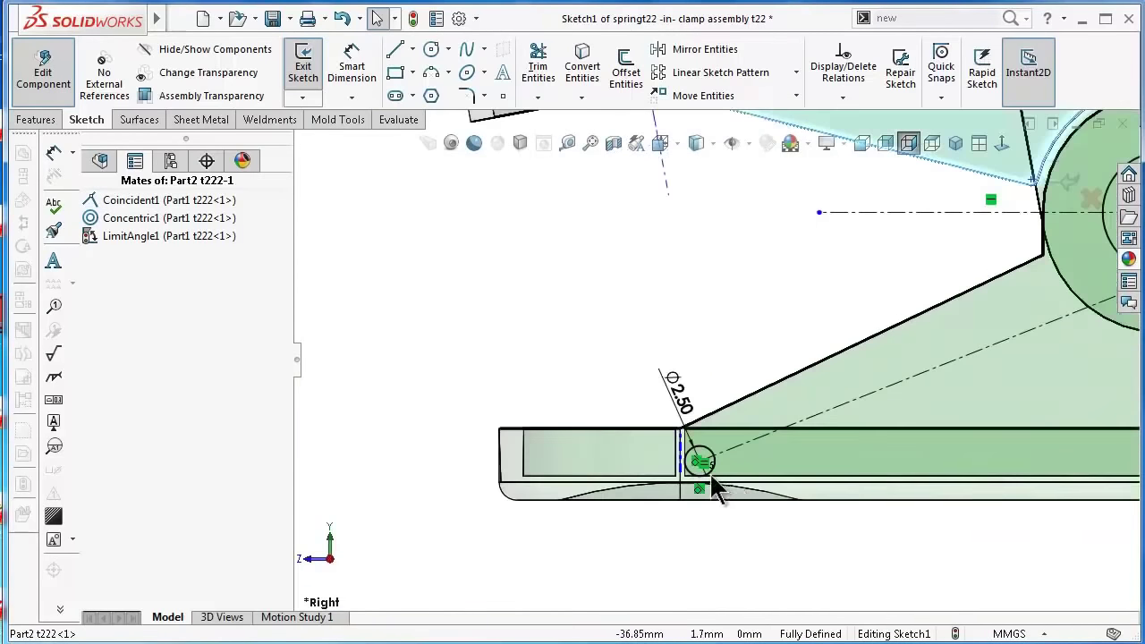
scroll(703, 457, "down", 2)
scroll(696, 448, "down", 2)
scroll(689, 437, "down", 1)
scroll(671, 425, "down", 2)
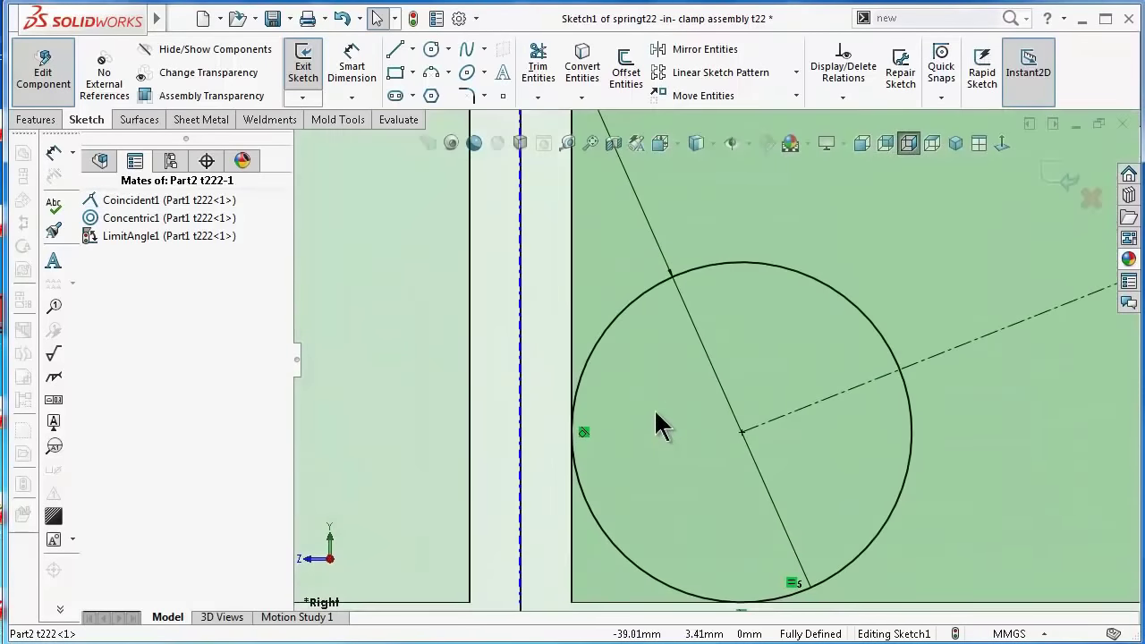
scroll(881, 540, "up", 3)
scroll(868, 537, "up", 1)
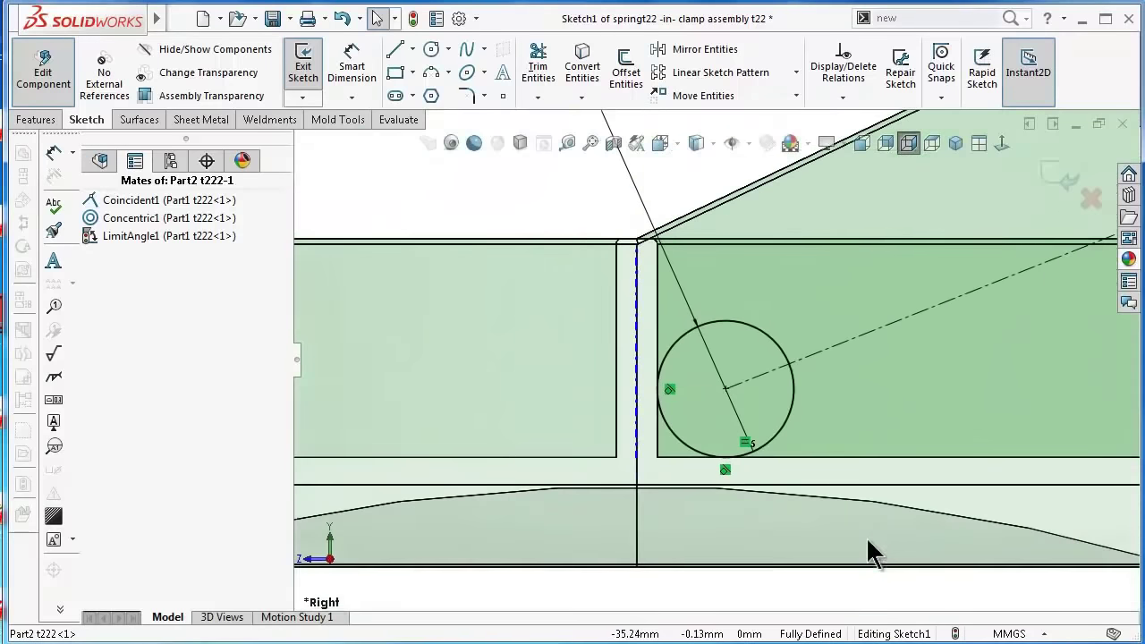
scroll(870, 536, "up", 1)
scroll(890, 530, "up", 2)
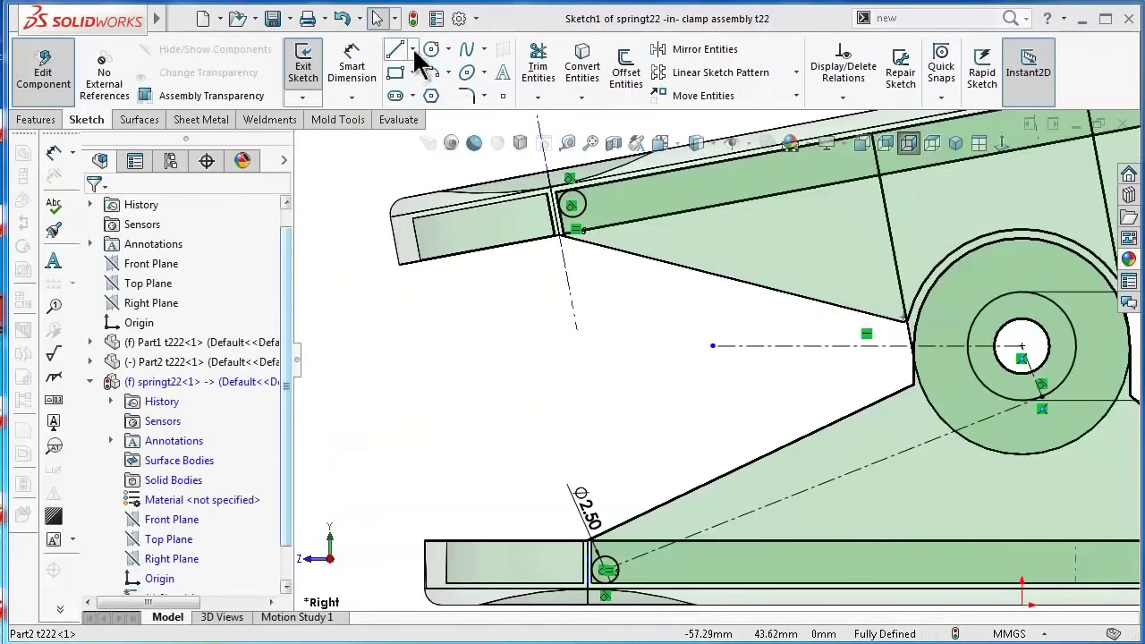
- Draw a centerline from the upper jaw circle's centre to the Ø10 pivot circle
left_click(412, 49)
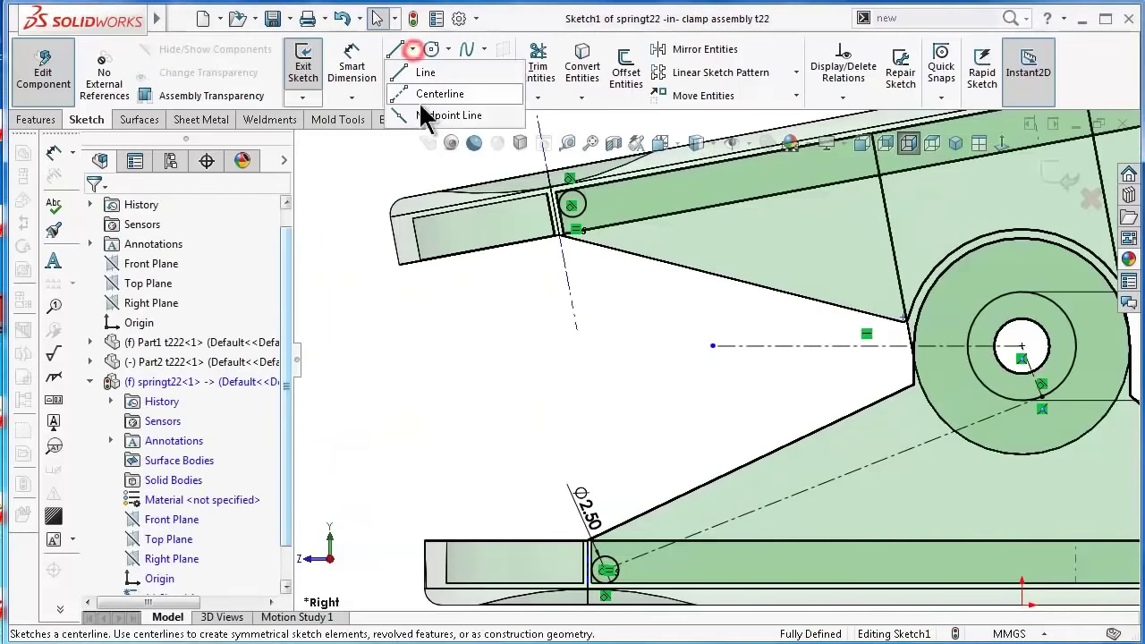
left_click(431, 95)
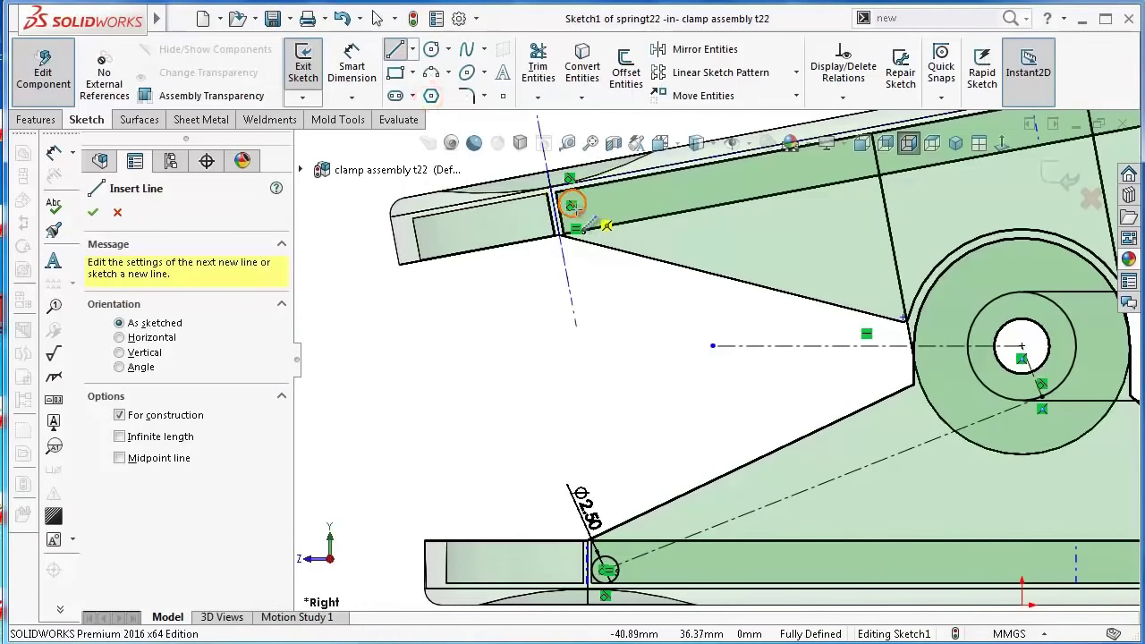
left_click(573, 204)
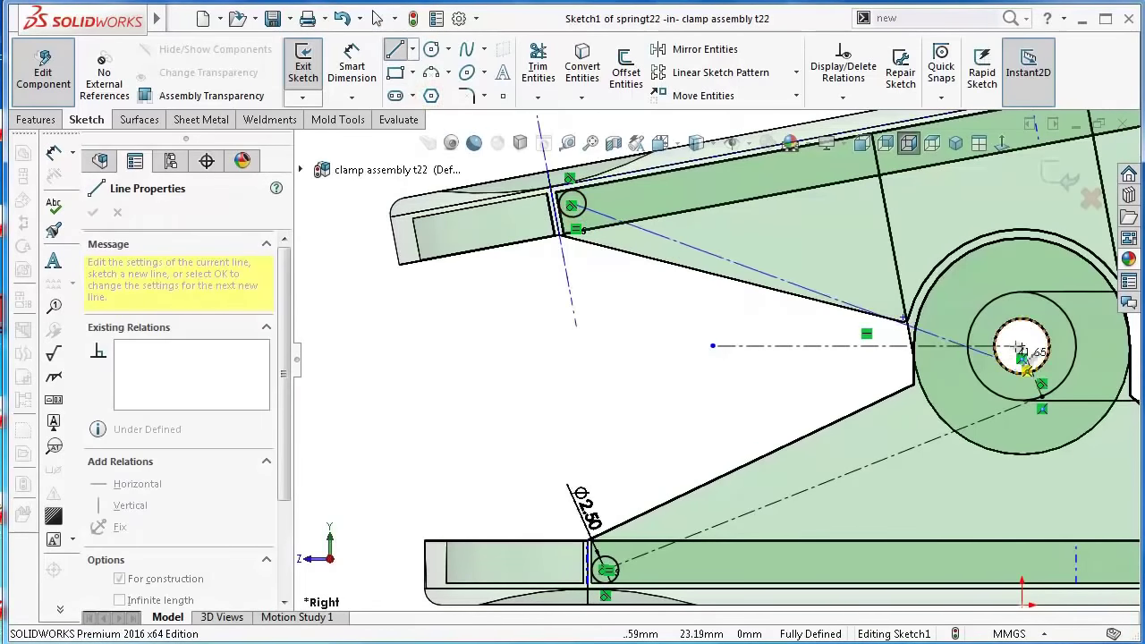
scroll(1074, 329, "down", 2)
scroll(973, 306, "down", 2)
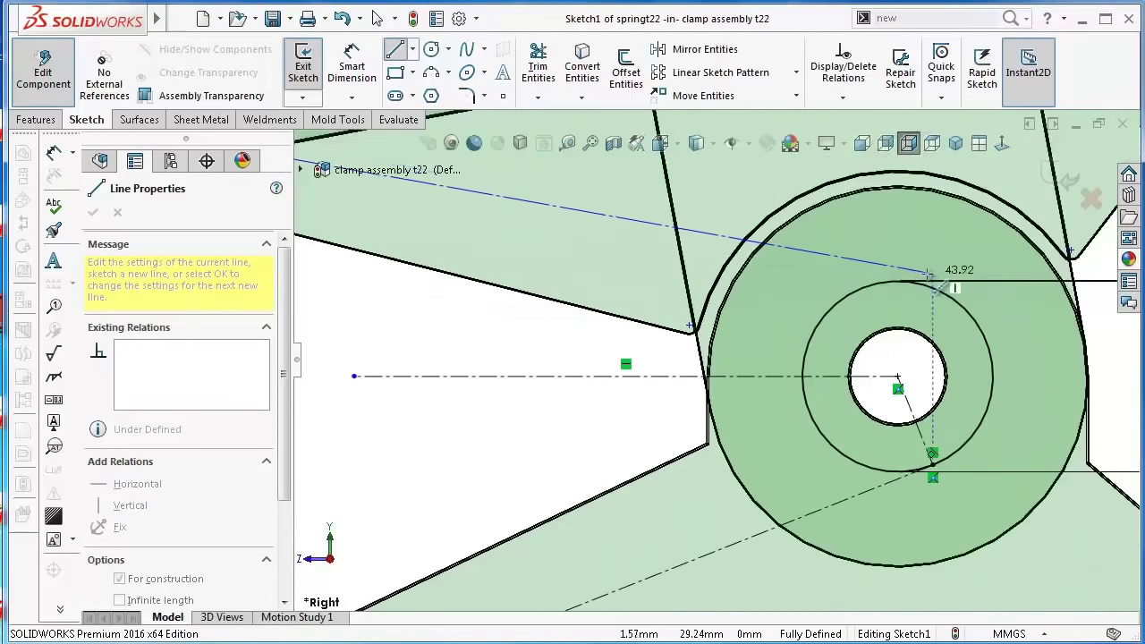
scroll(948, 286, "up", 2)
scroll(895, 300, "down", 1)
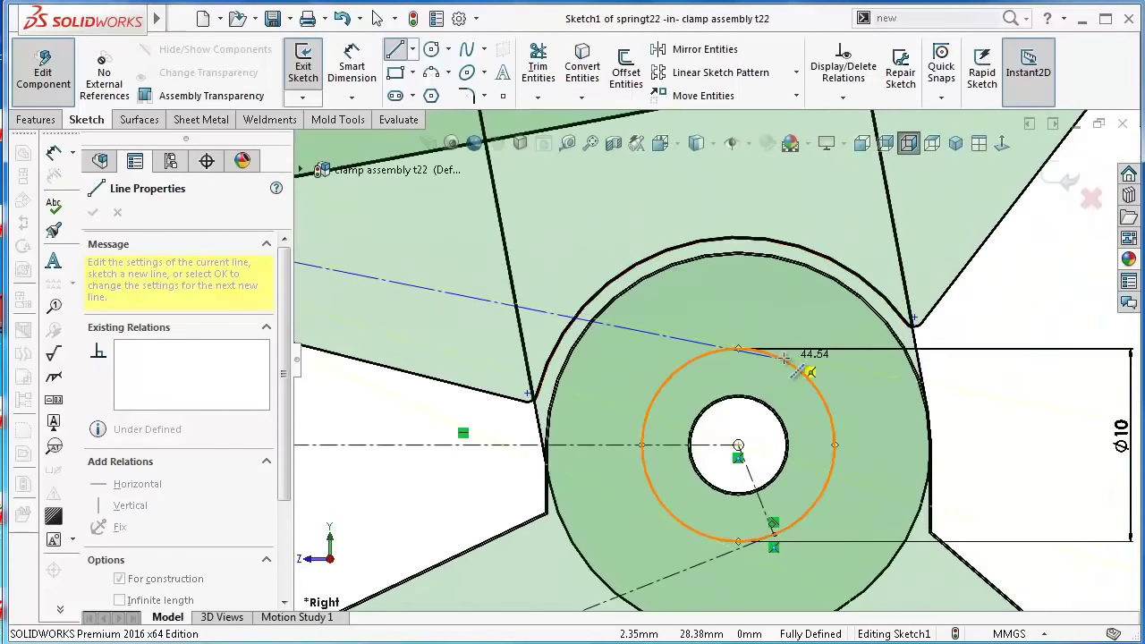
double_click(786, 360)
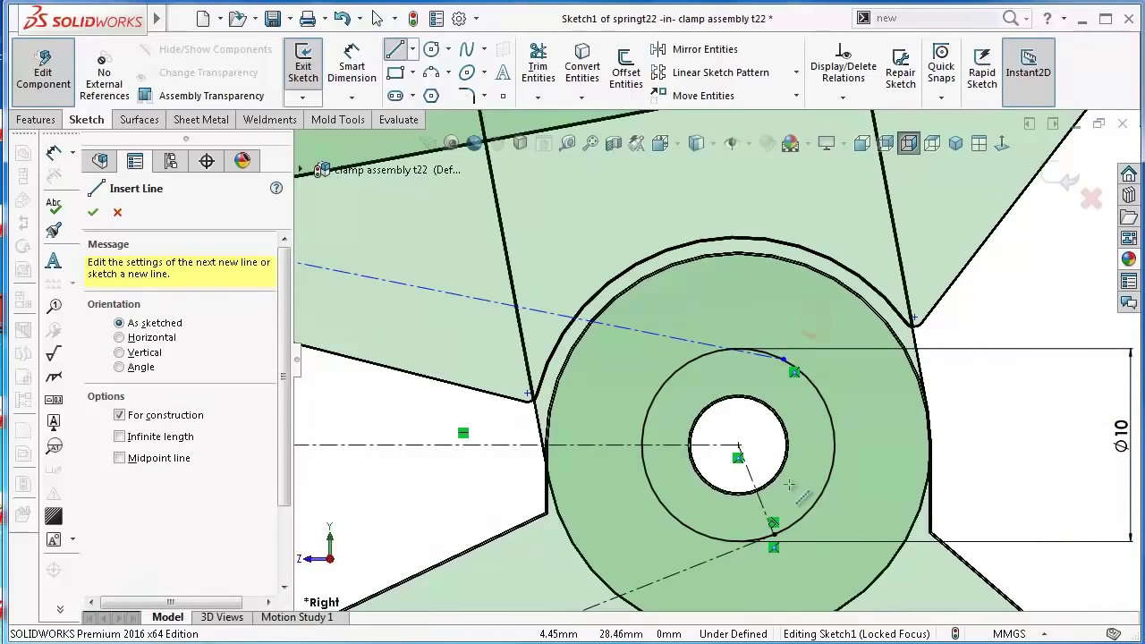
scroll(789, 484, "down", 1)
scroll(761, 381, "down", 1)
key("Escape")
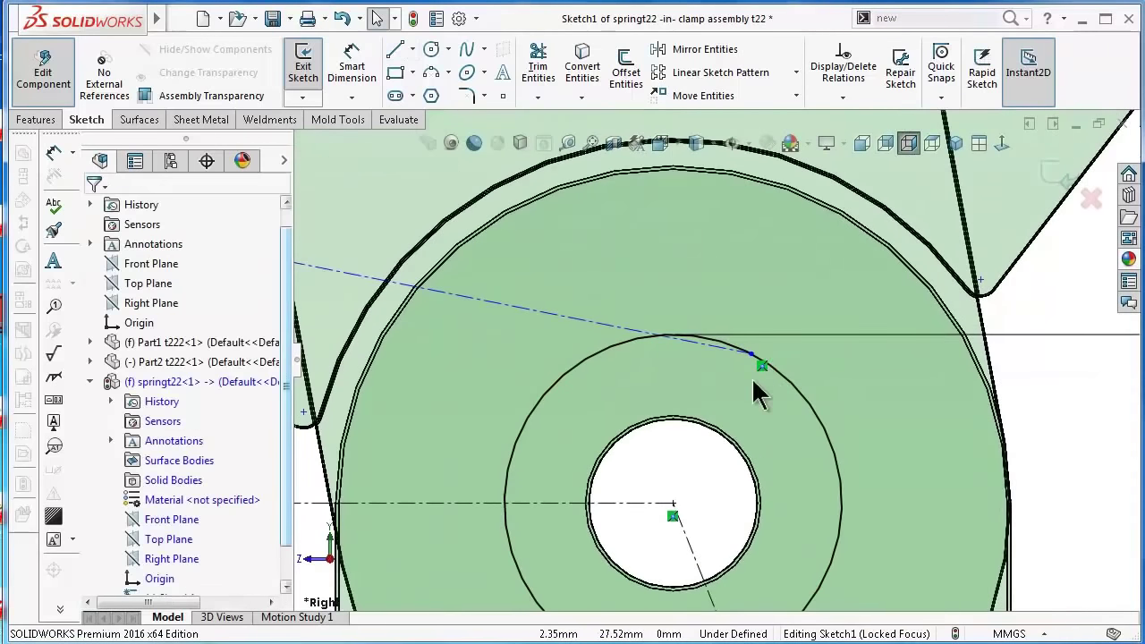
- Make the new centerline tangent to the Ø10 pivot circle
left_click(752, 356)
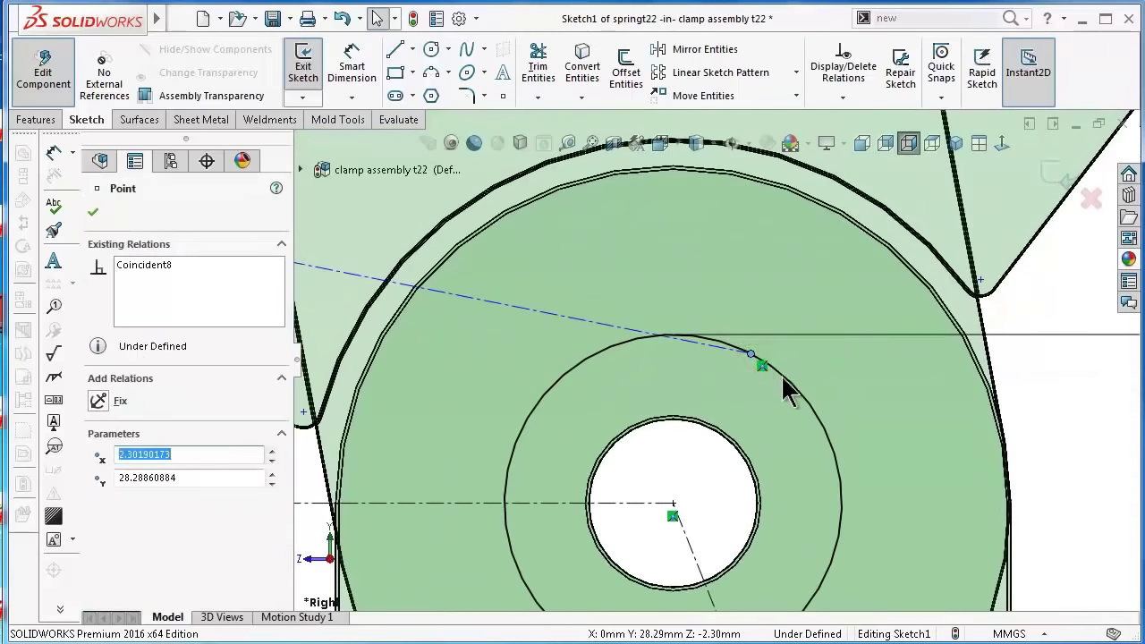
left_click(788, 383, "ctrl")
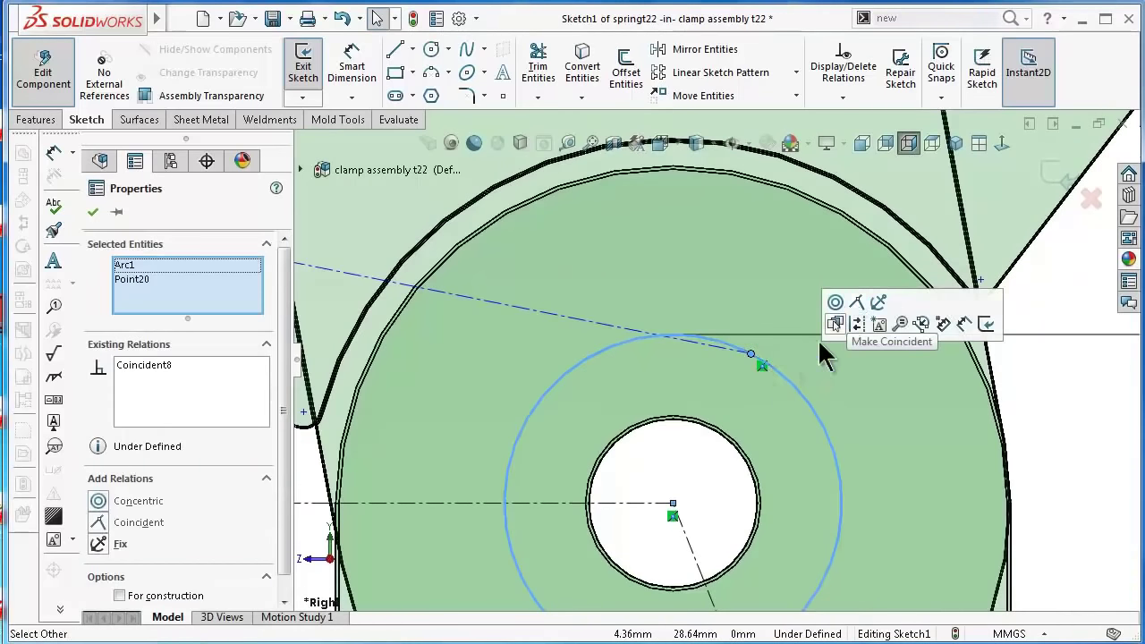
left_click(722, 400)
left_click(710, 343)
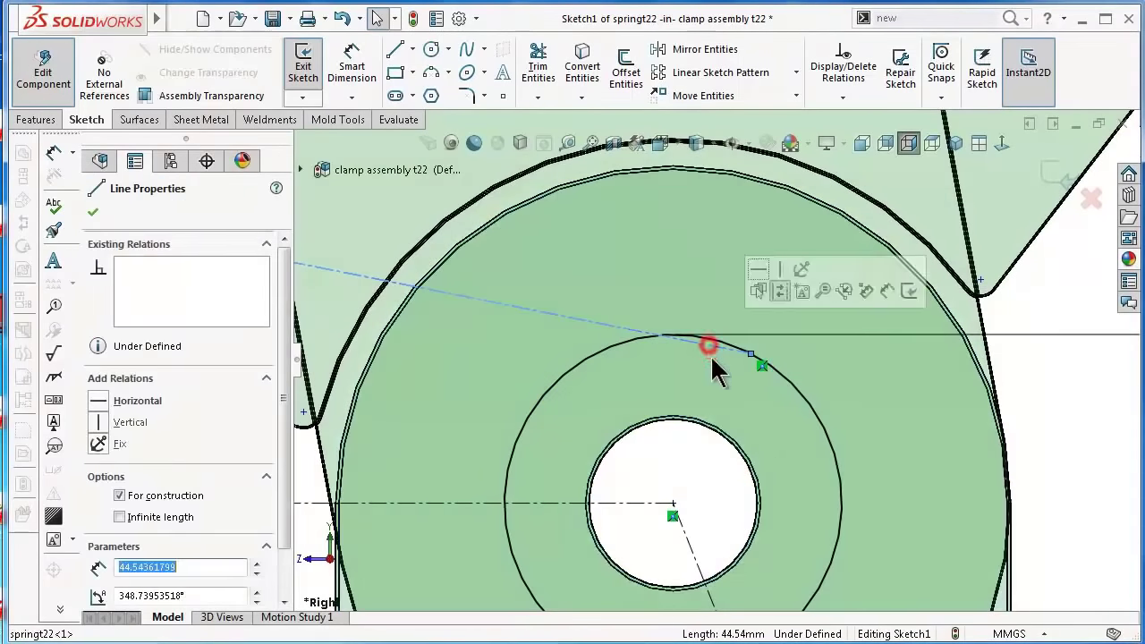
left_click(790, 389, "ctrl")
left_click(842, 306)
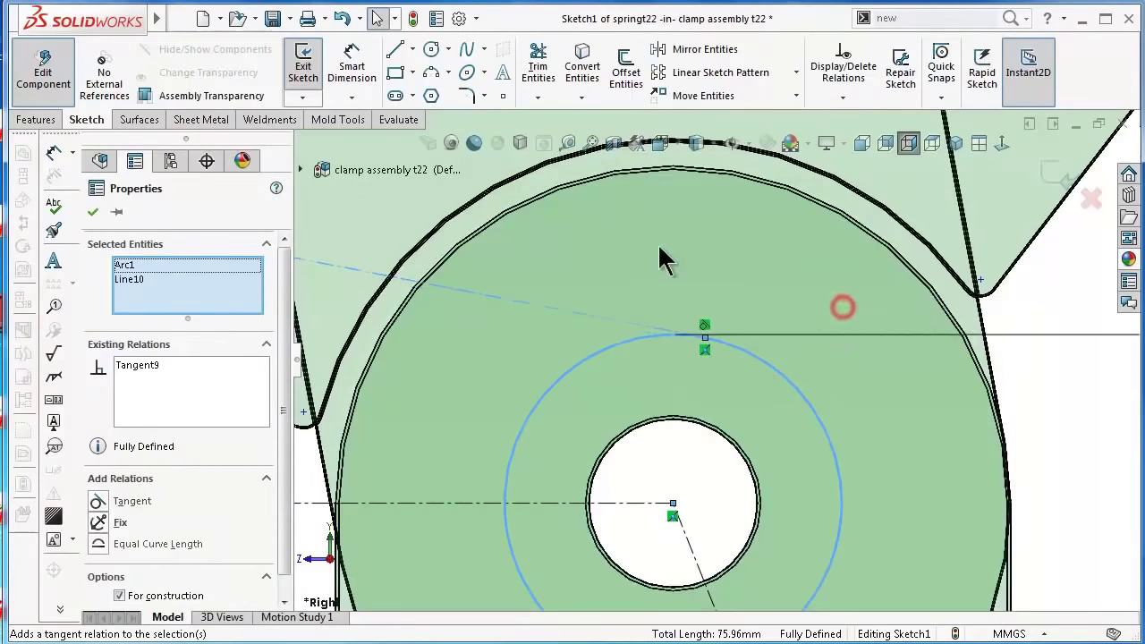
left_click(658, 243)
scroll(581, 268, "up", 3)
scroll(504, 316, "up", 3)
scroll(526, 329, "up", 2)
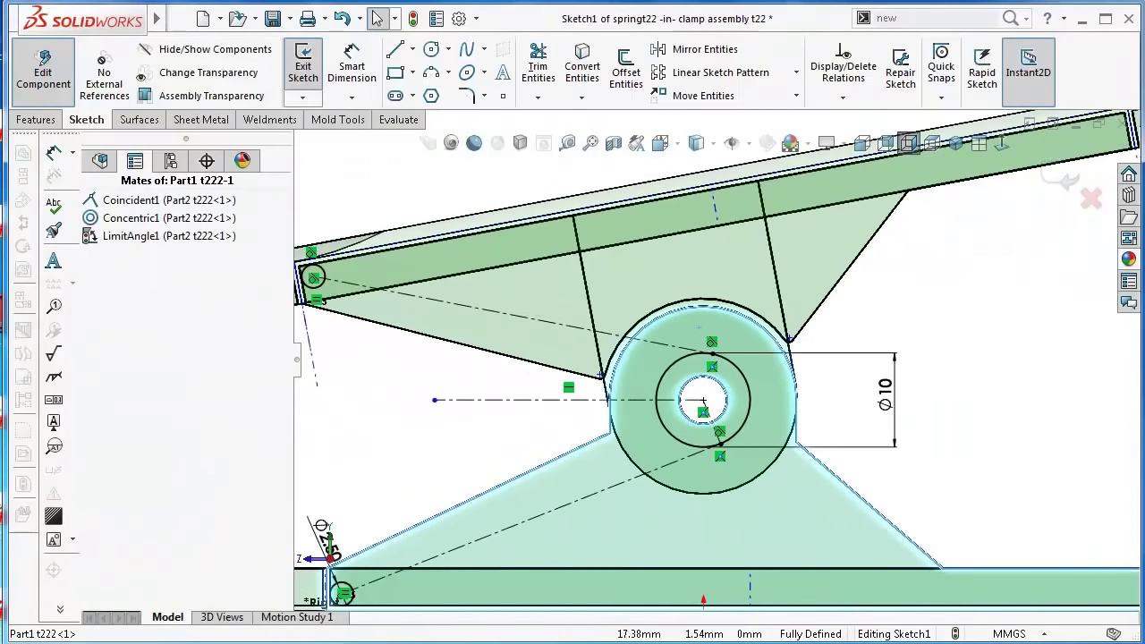
- In the Right view, convert the upper and lower slanted centerlines into solid spring lines
key("Escape")
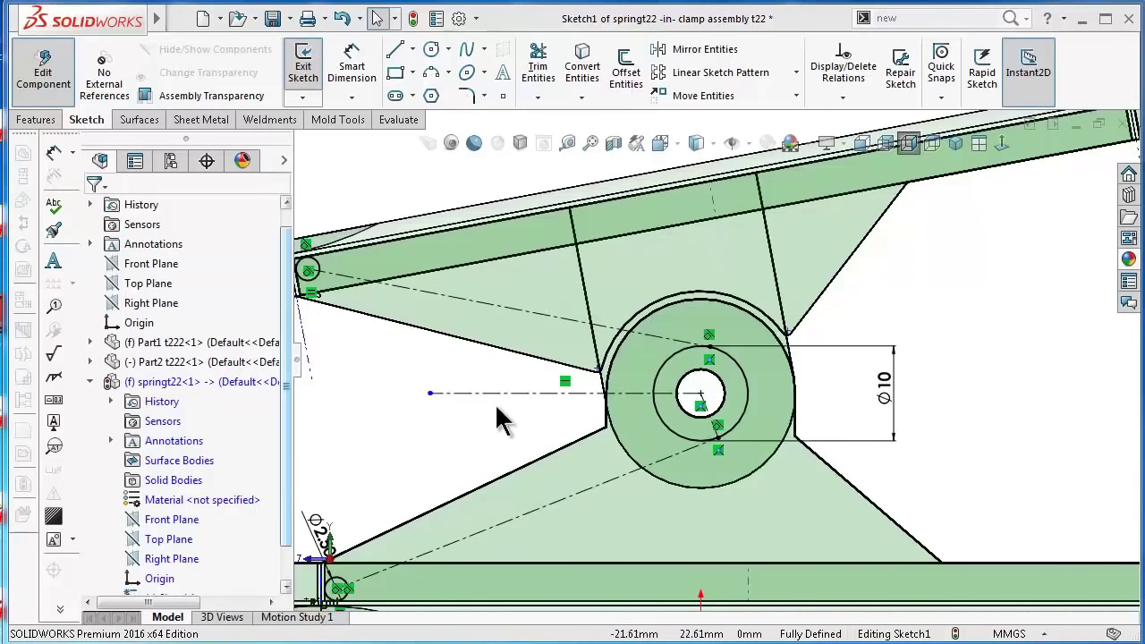
left_click(448, 428)
key("ctrl+4")
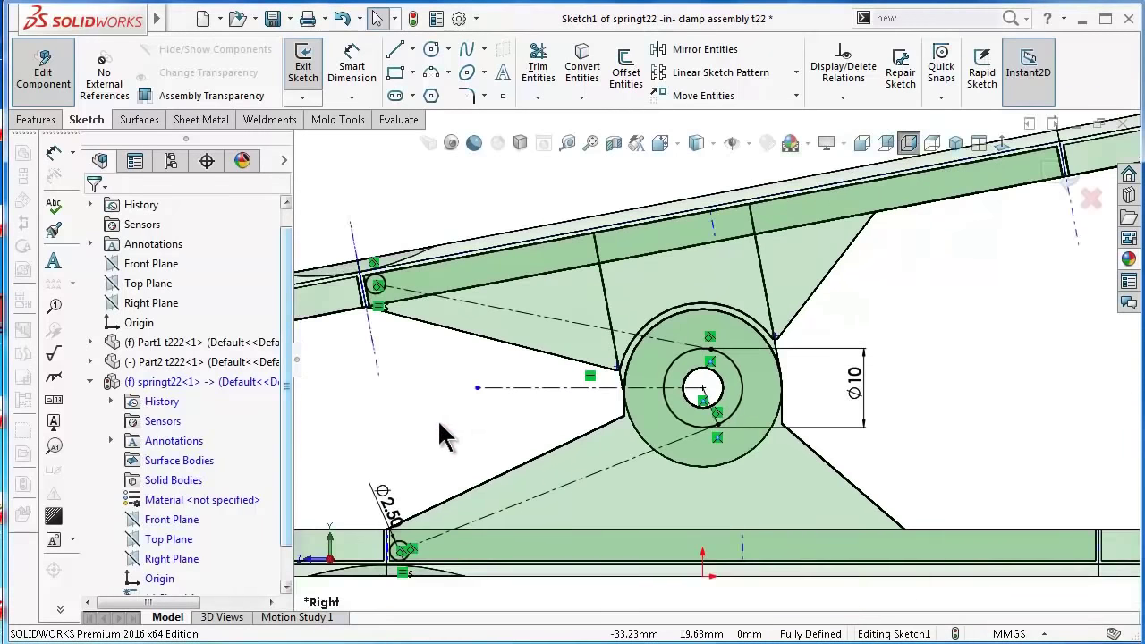
left_click(494, 306)
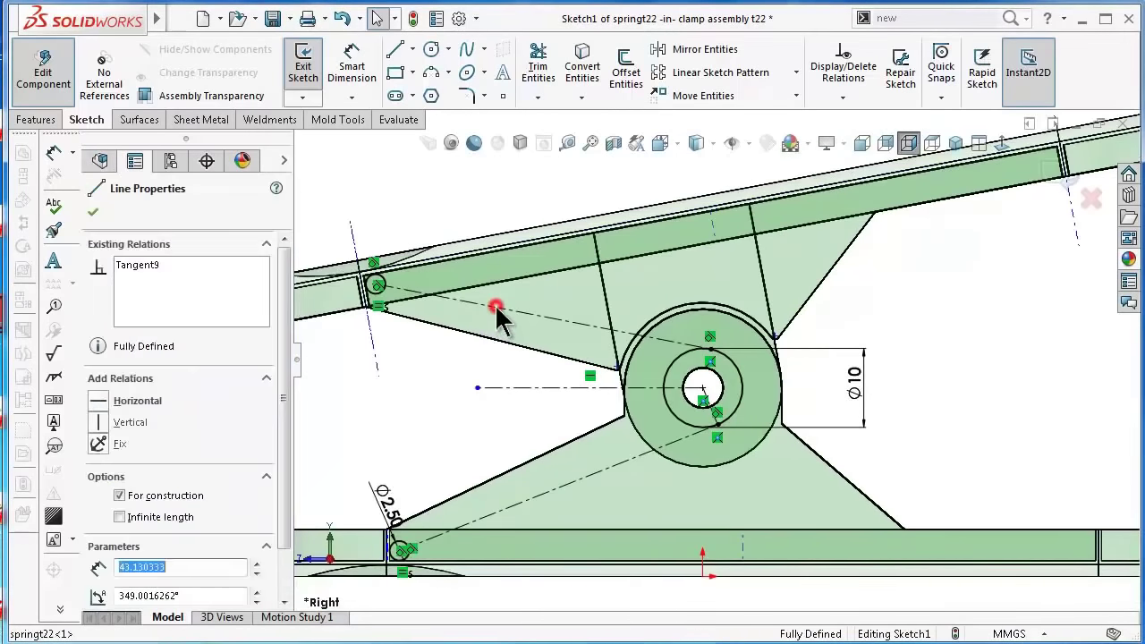
left_click(519, 387, "ctrl")
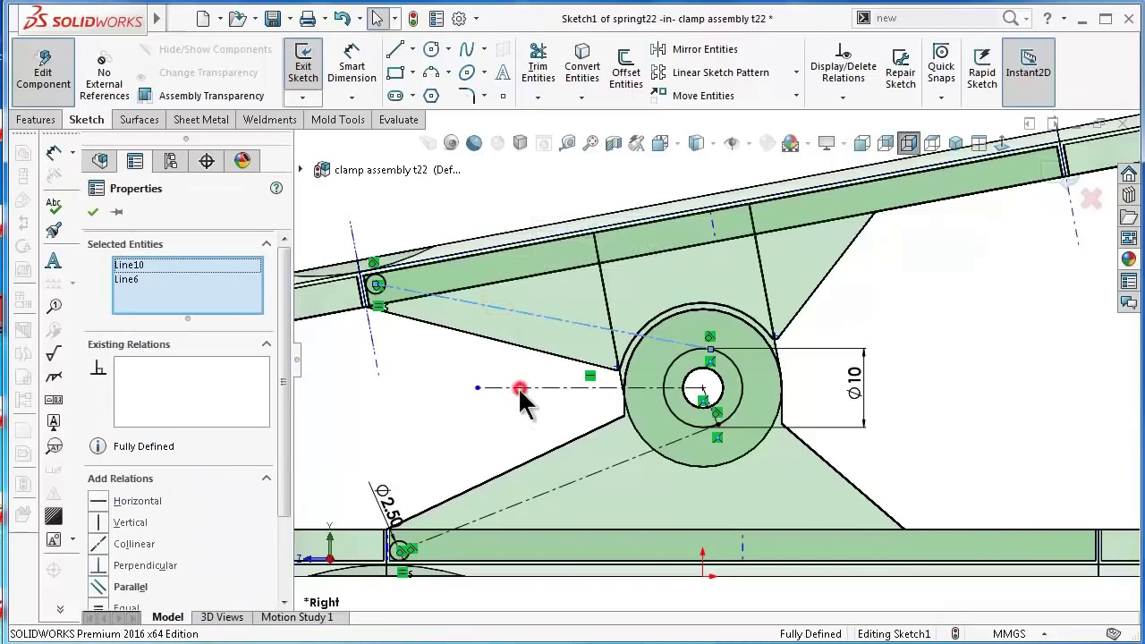
left_click(591, 477, "ctrl")
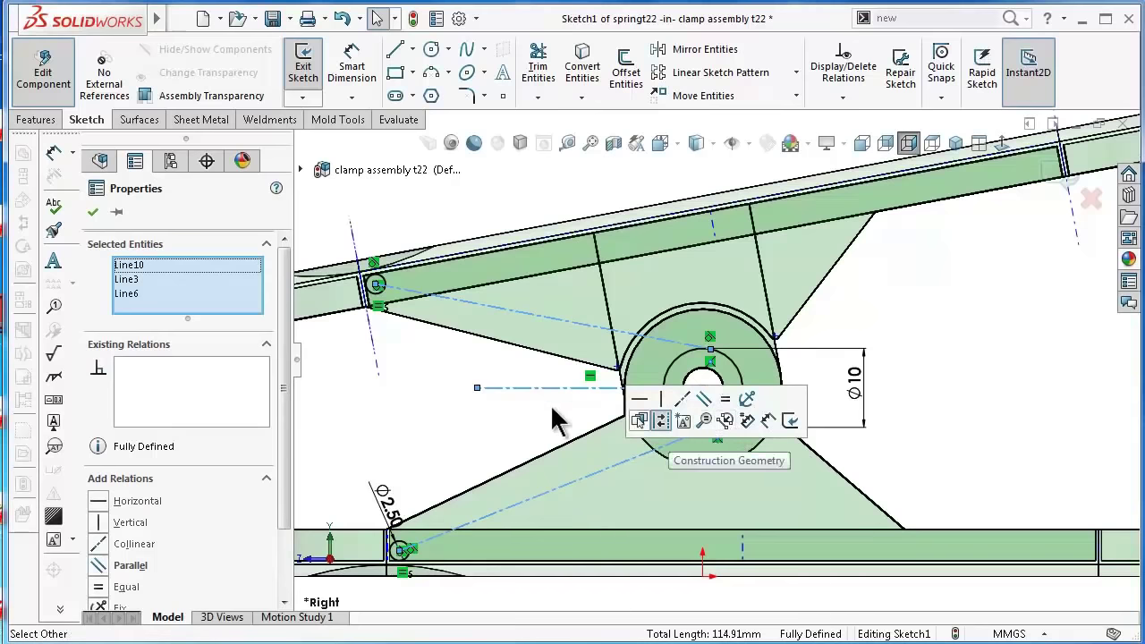
left_click(503, 414)
left_click(593, 473)
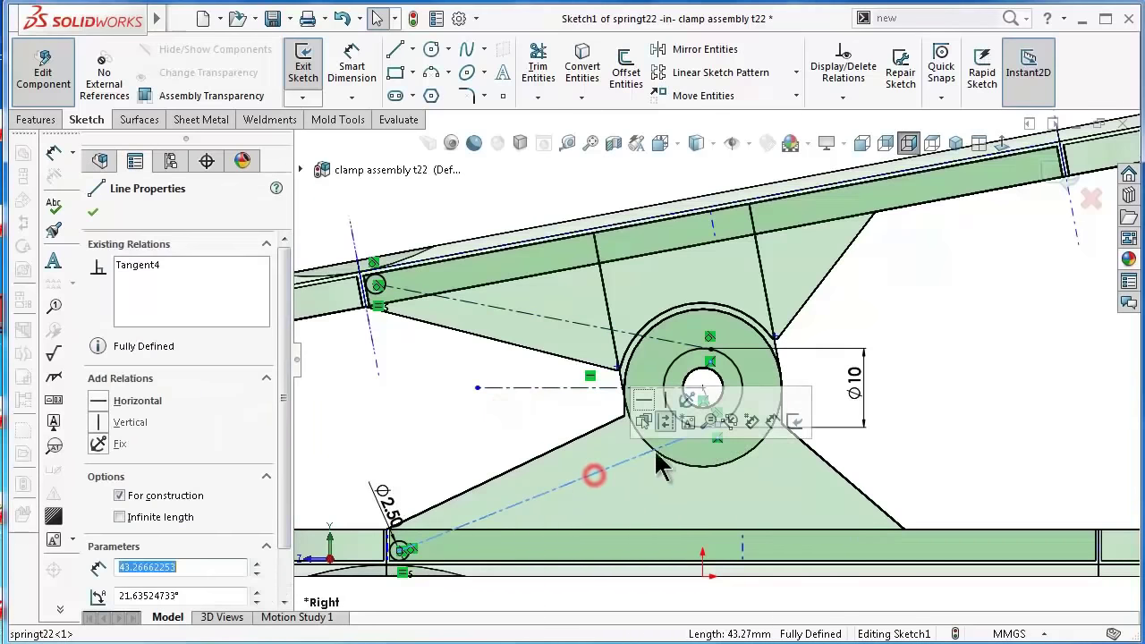
left_click(665, 422)
left_click(578, 323)
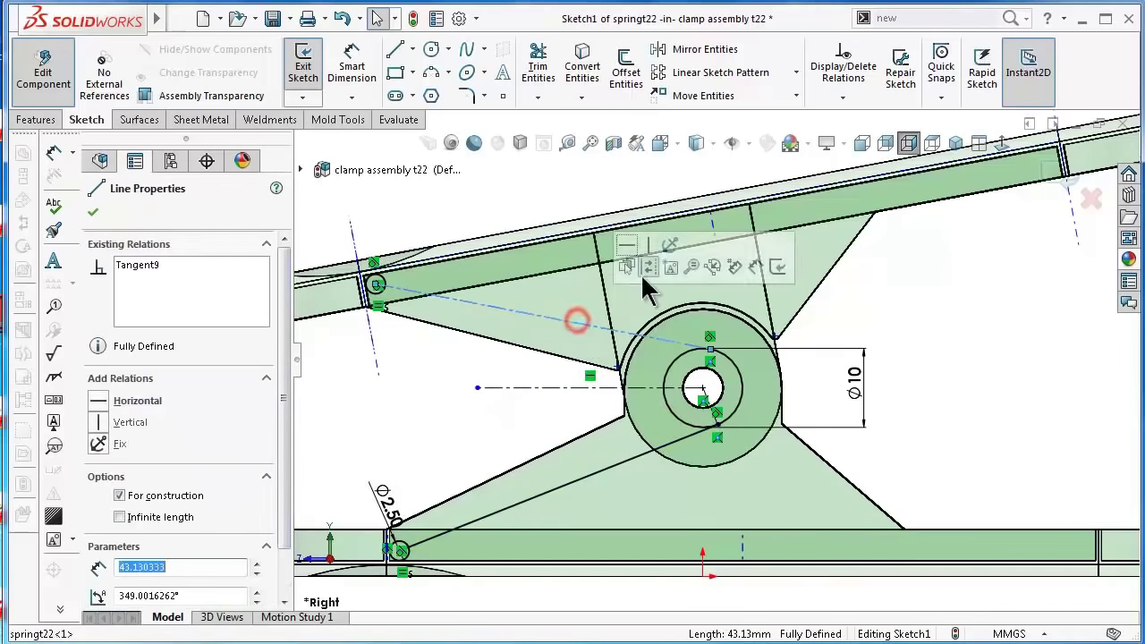
left_click(644, 272)
- Try making the spring lines symmetric about the horizontal centerline, then undo the conflicting relation
left_click(501, 308)
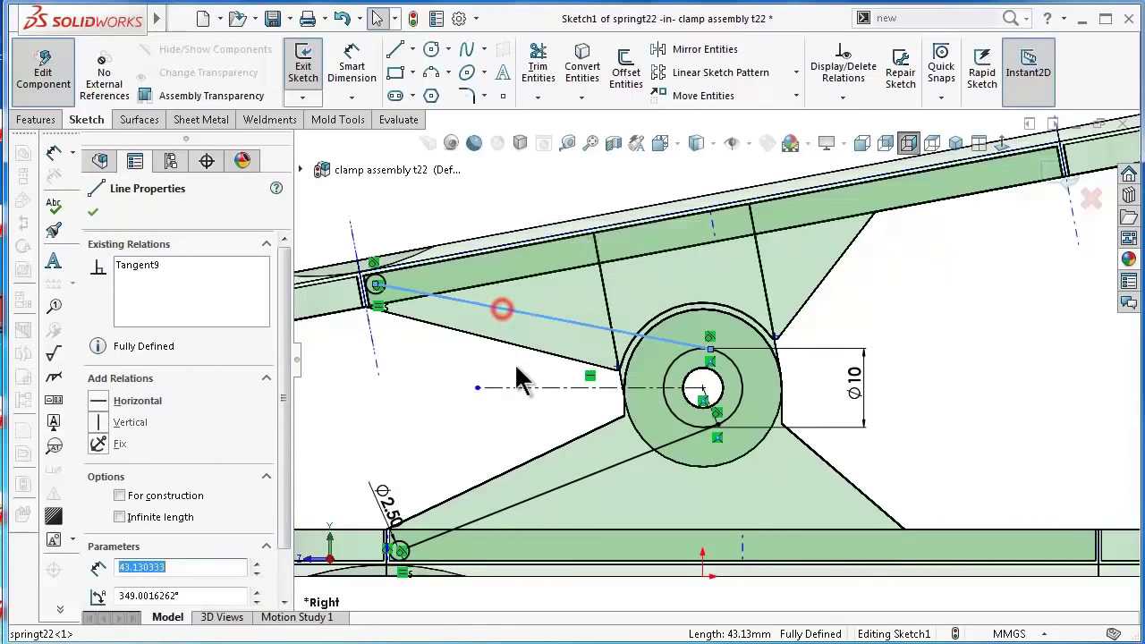
left_click(522, 387, "ctrl")
left_click(590, 475, "ctrl")
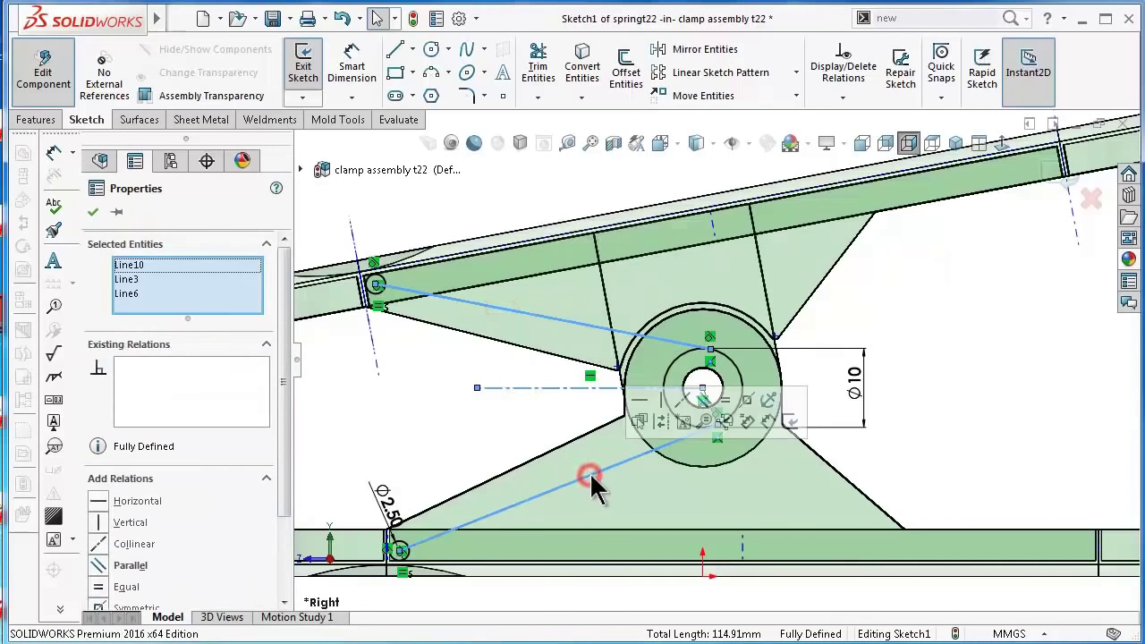
left_click(746, 399)
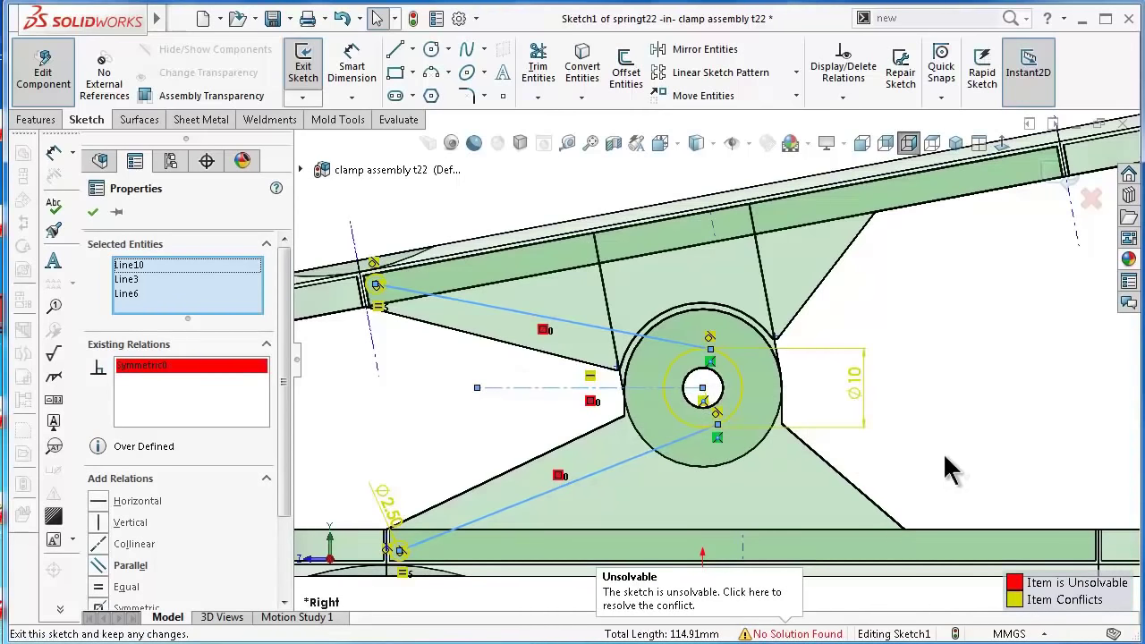
key("ctrl+z")
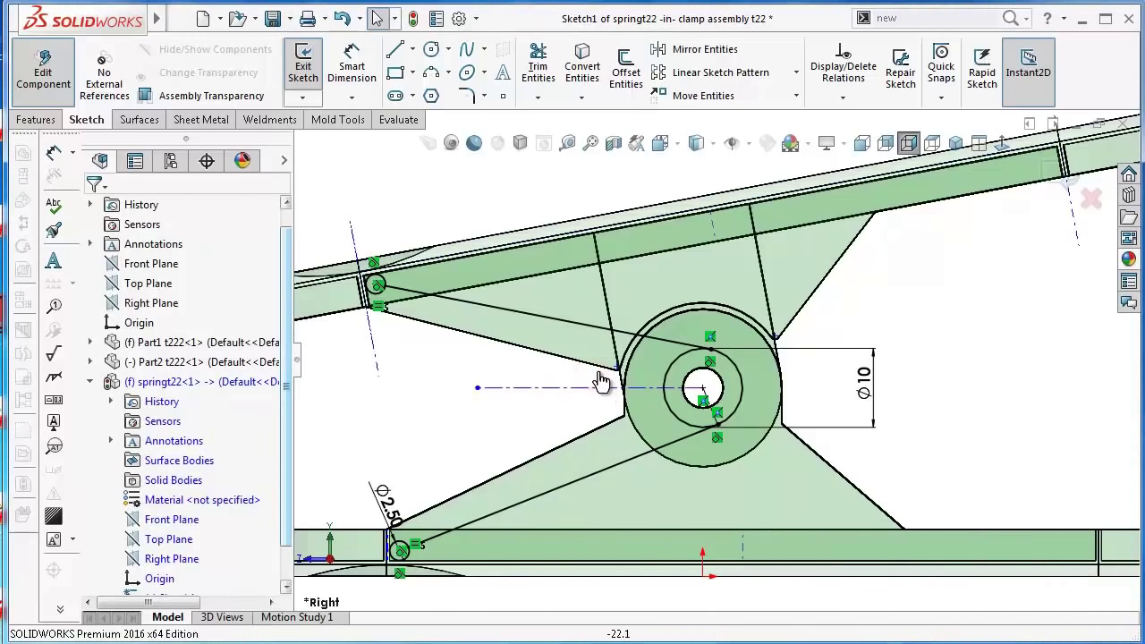
- Reapply the symmetric relation between both spring lines and the centerline, then zoom to fit
left_click(564, 394)
left_click(531, 314, "ctrl")
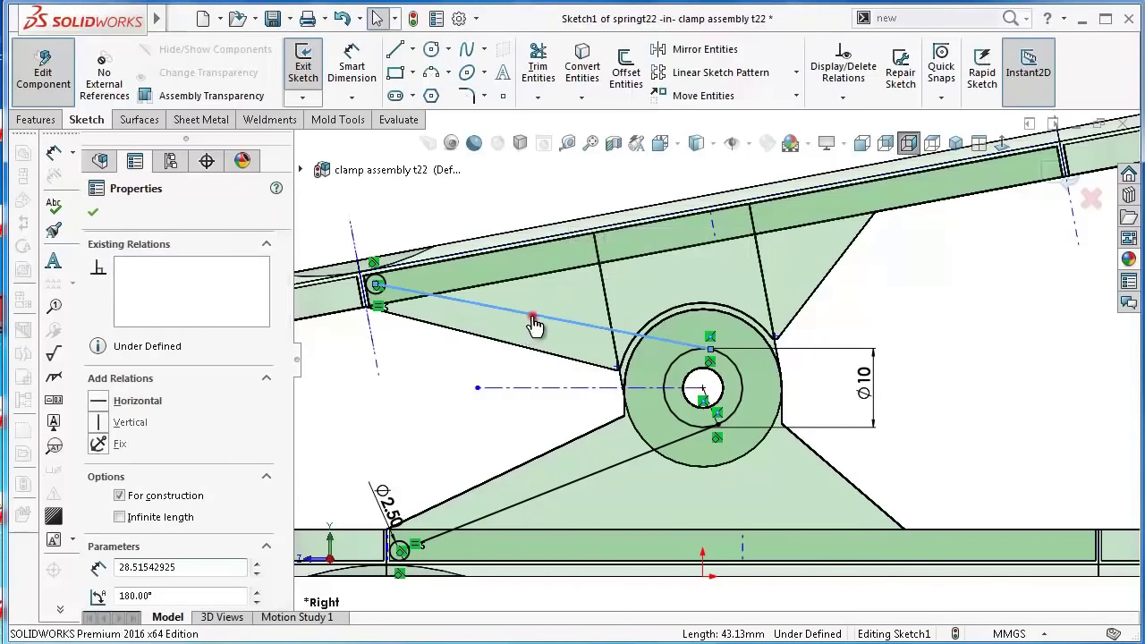
left_click(599, 474, "ctrl")
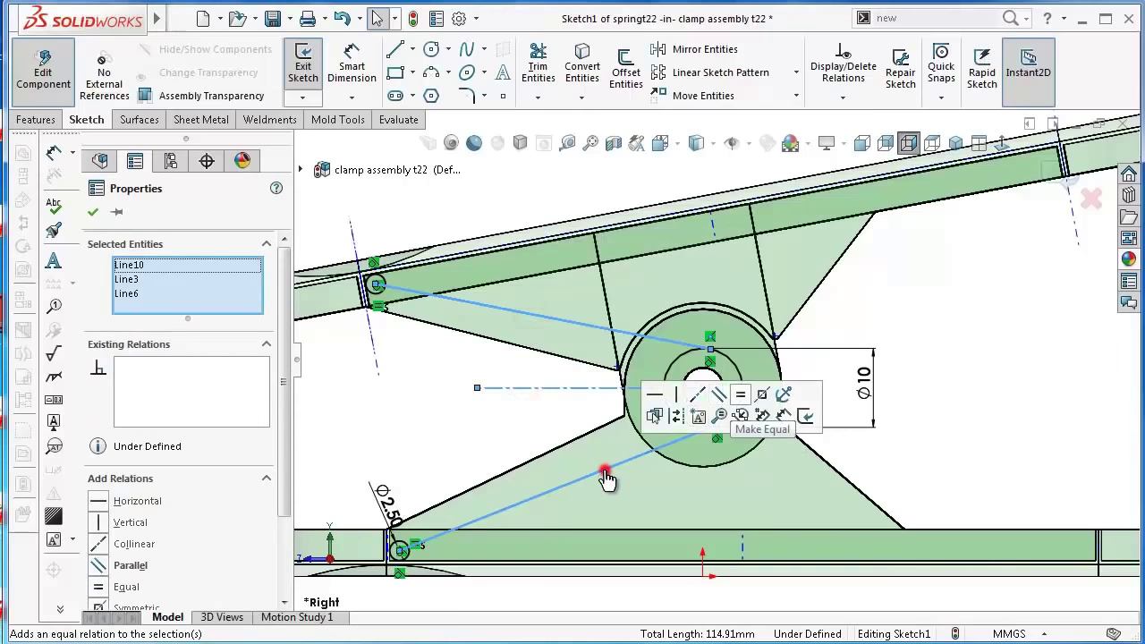
left_click(730, 404)
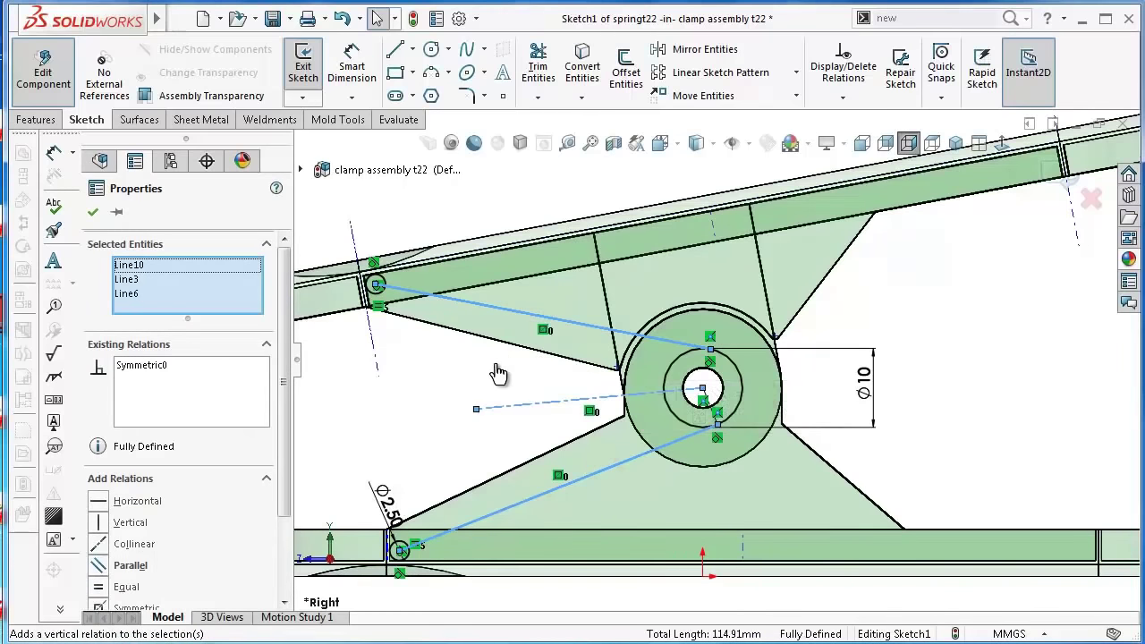
left_click(491, 376)
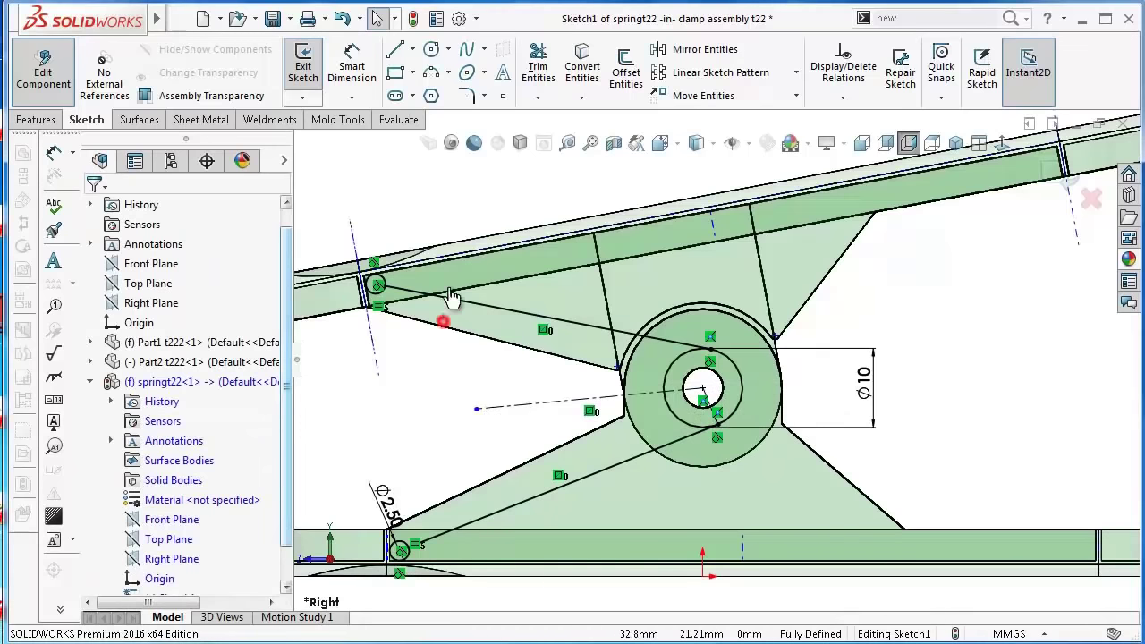
key("f")
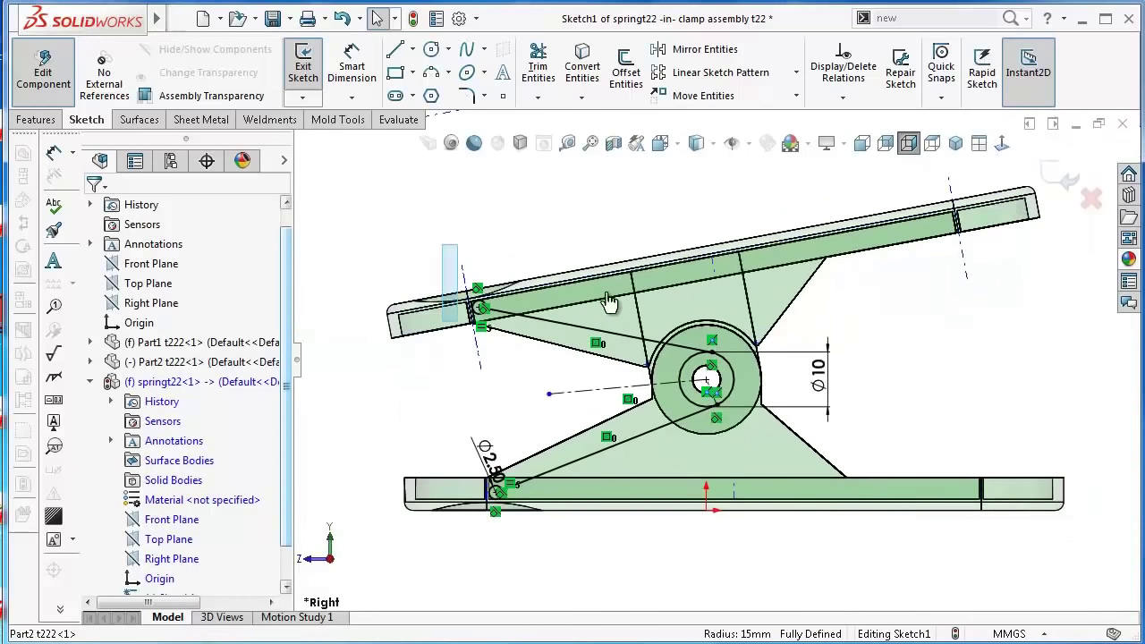
left_click(1056, 178)
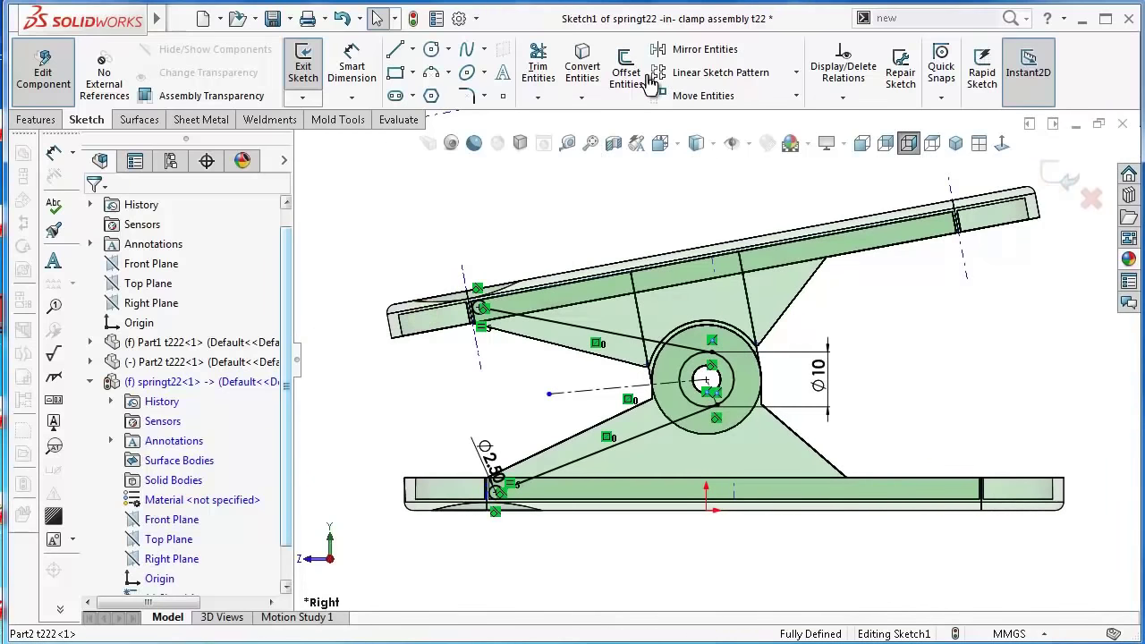
- Exit the spring sketch and rebuild the assembly
left_click(1071, 190)
left_click(393, 18)
left_click(370, 325)
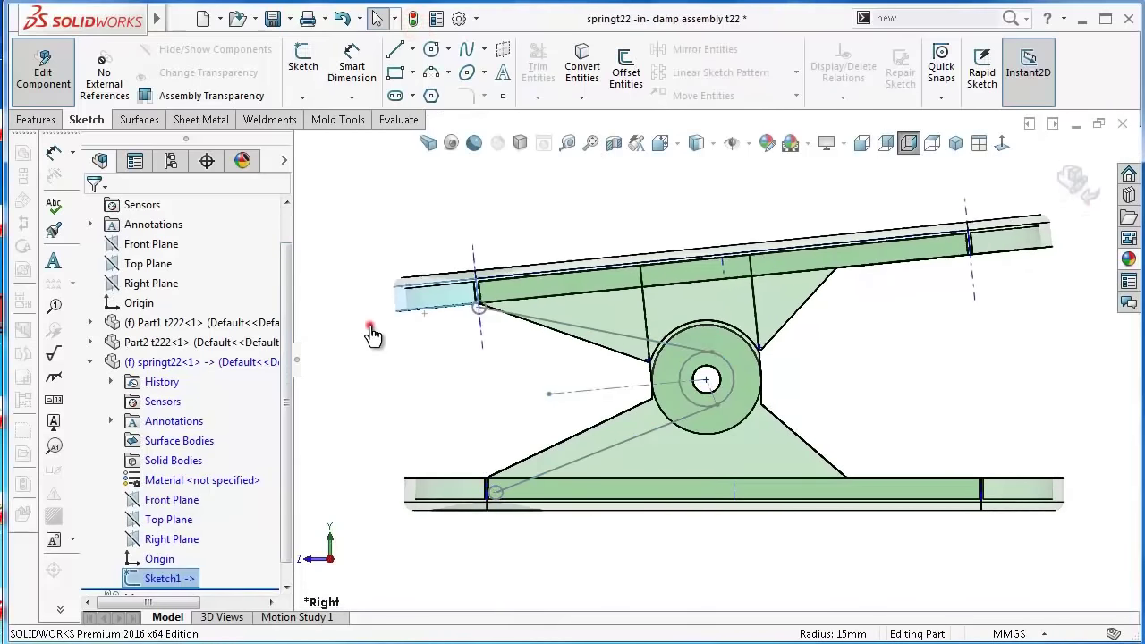
left_click(412, 18)
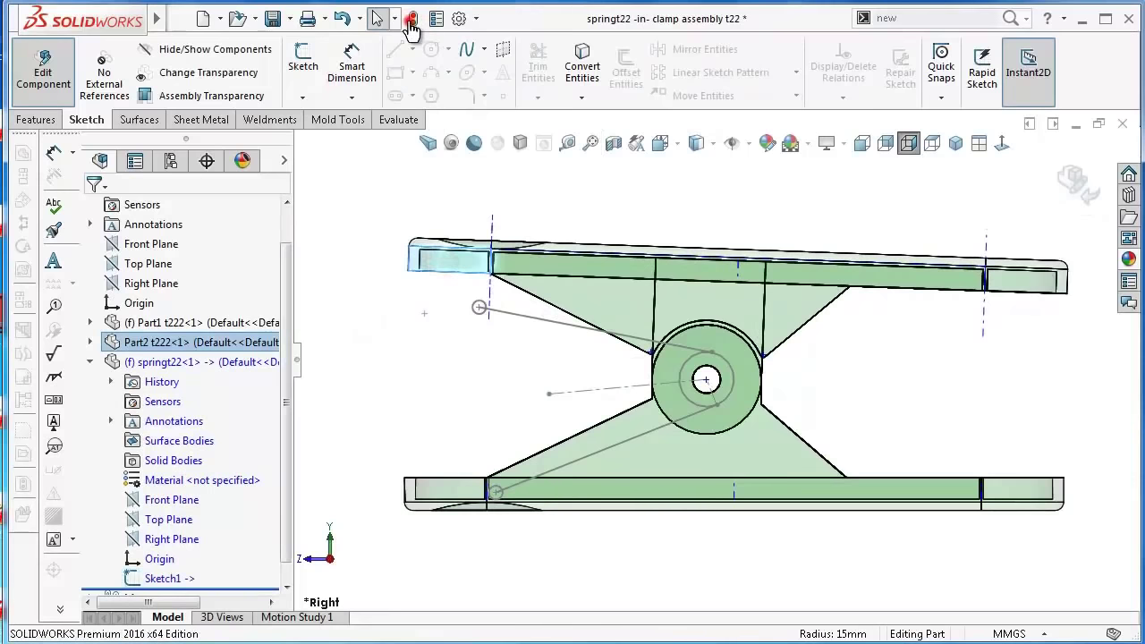
- Rotate the upper jaw wider open about the pivot and check that the spring lines follow
left_click(423, 247)
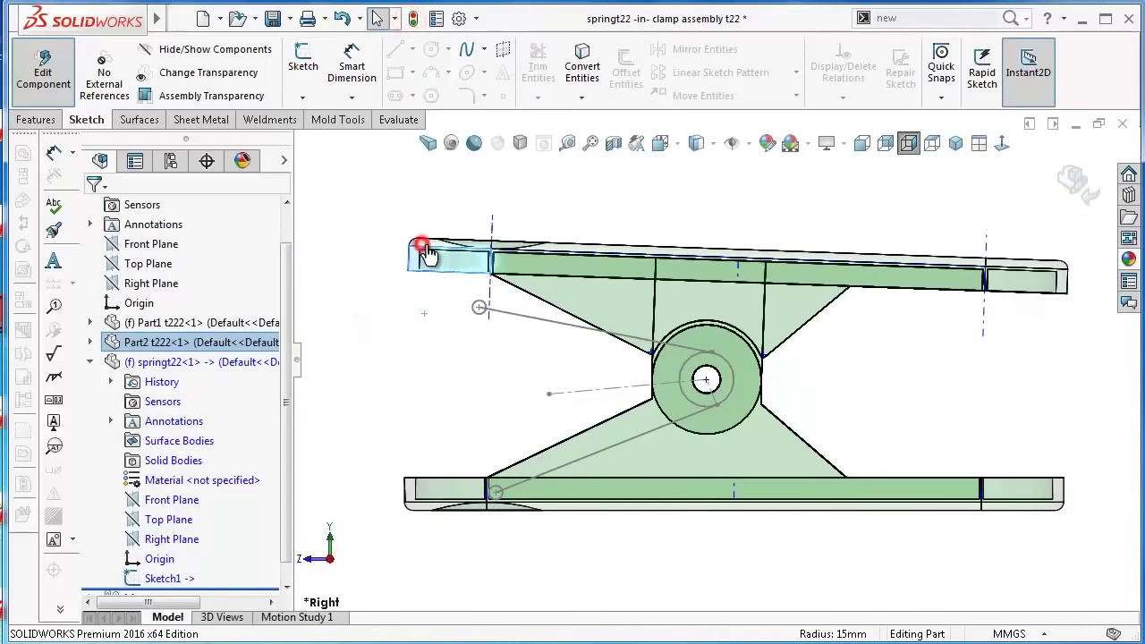
left_click(750, 197)
left_click(575, 201)
mouse_move(637, 269)
left_mouse_down()
mouse_move(933, 325)
mouse_move(656, 382)
left_mouse_up()
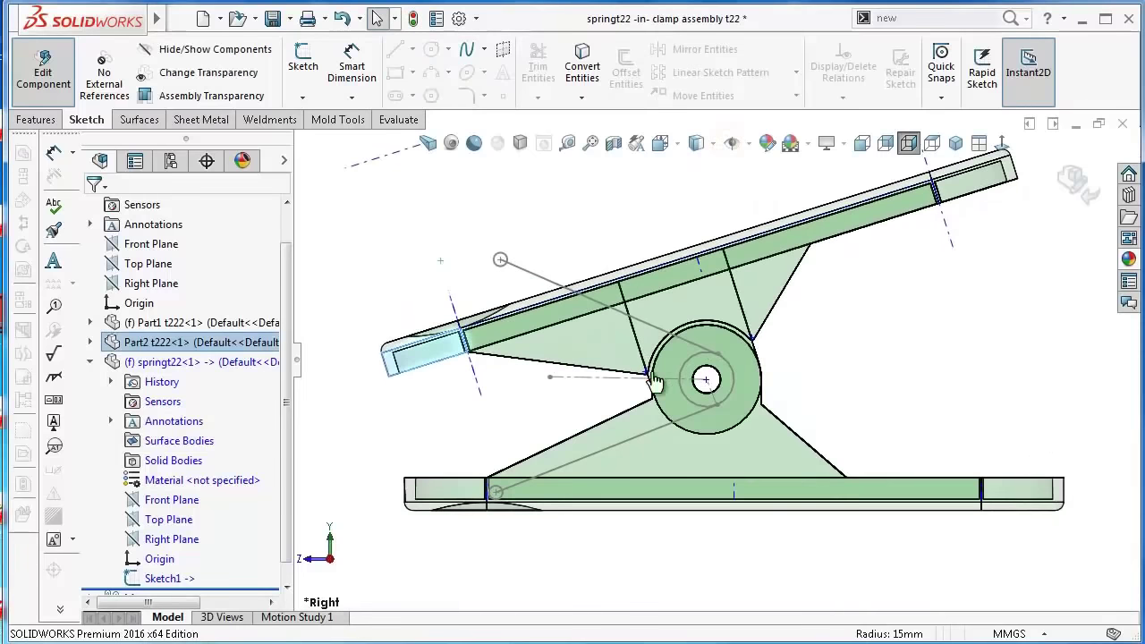
left_click(671, 314)
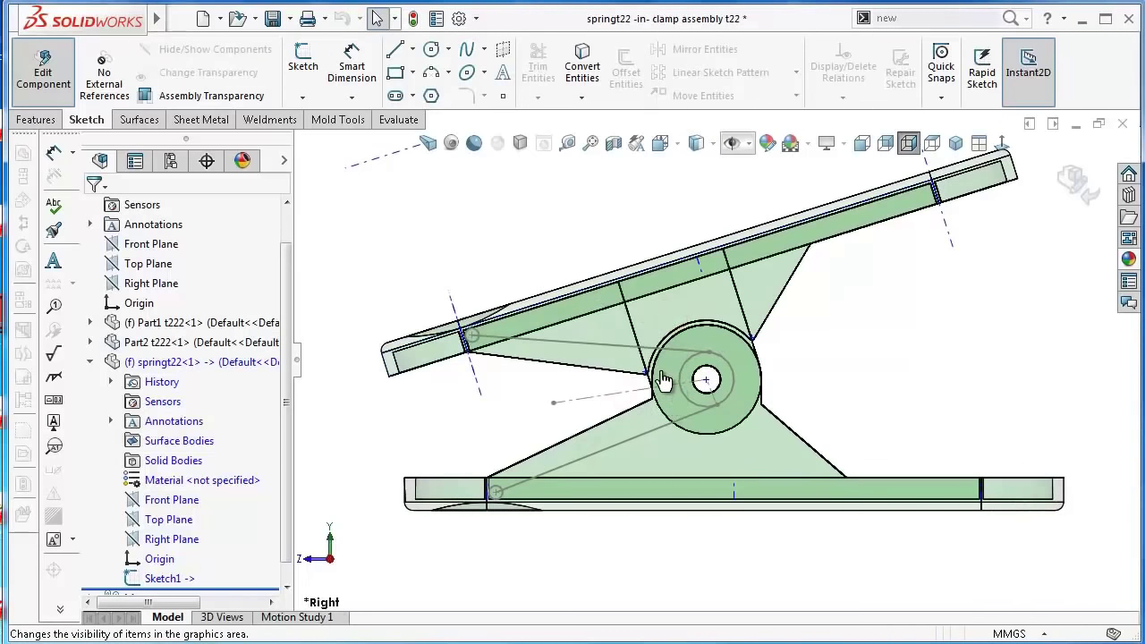
left_click(739, 143)
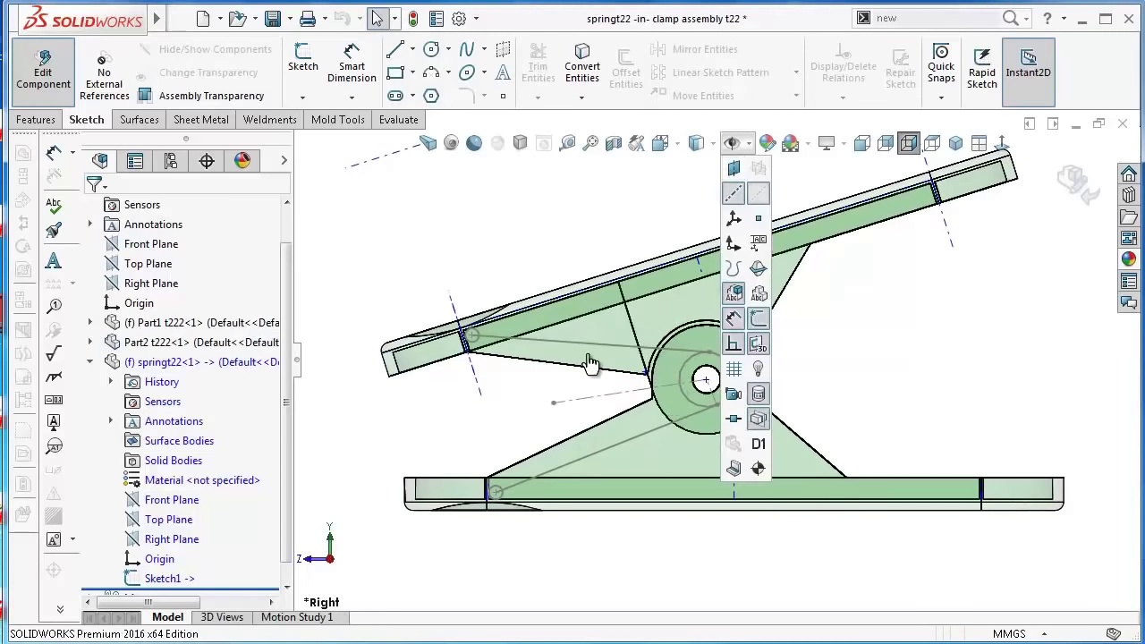
left_click(355, 72)
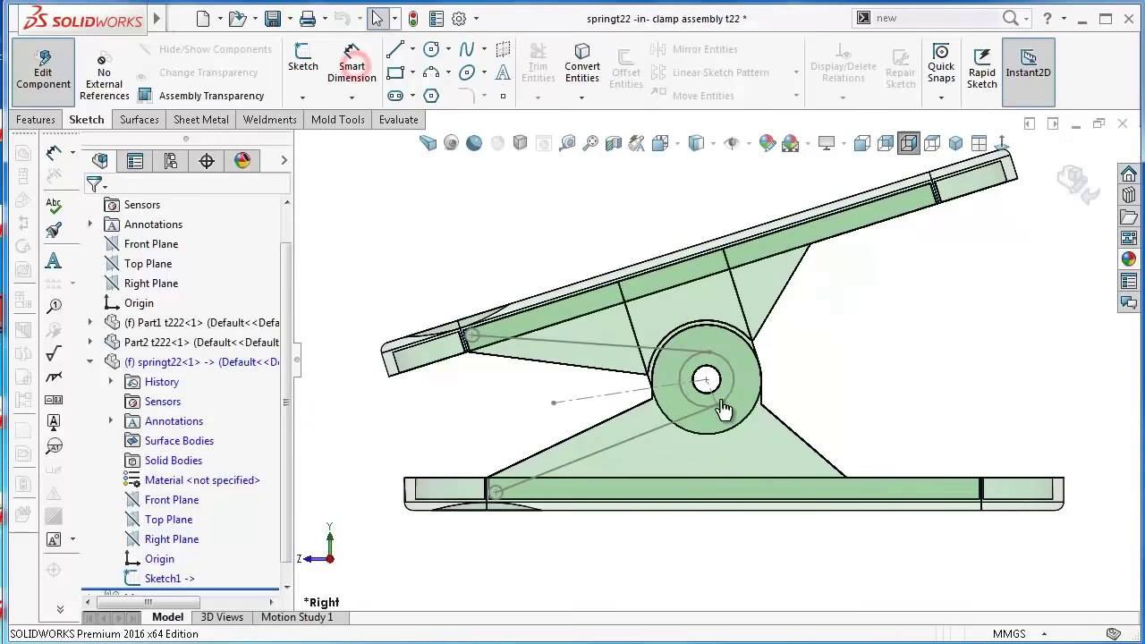
left_click(776, 405)
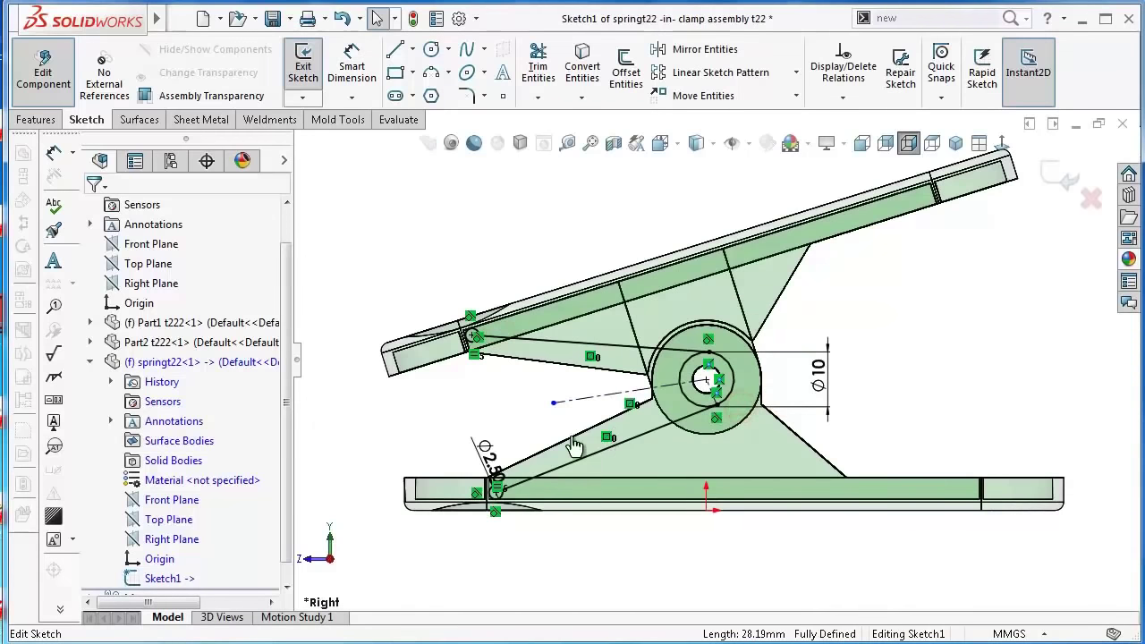
- Add a driven 102.85° angle dimension between the horizontal centerline and a spring line, then exit the sketch
scroll(501, 427, "down", 1)
scroll(1048, 179, "down", 1)
scroll(1048, 179, "down", 1)
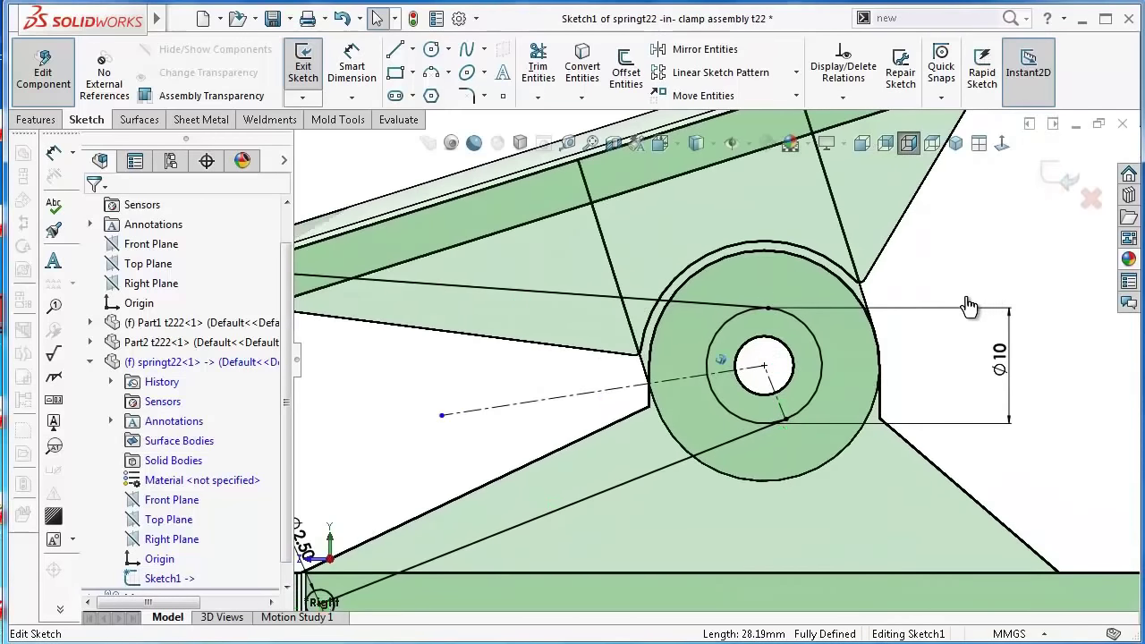
left_click(352, 69)
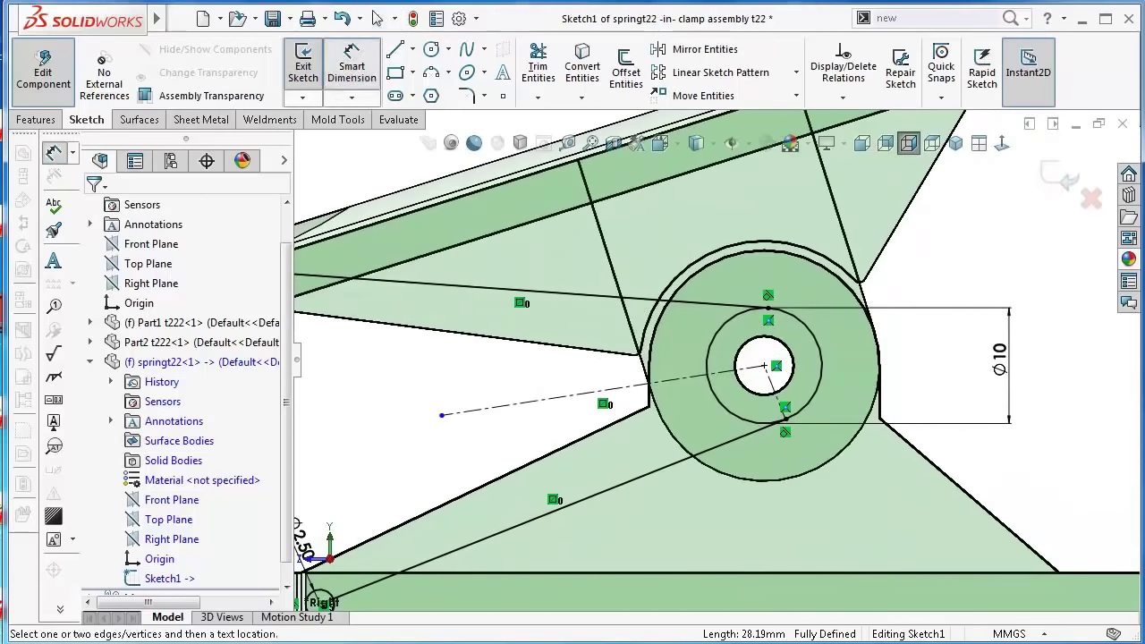
left_click(603, 391)
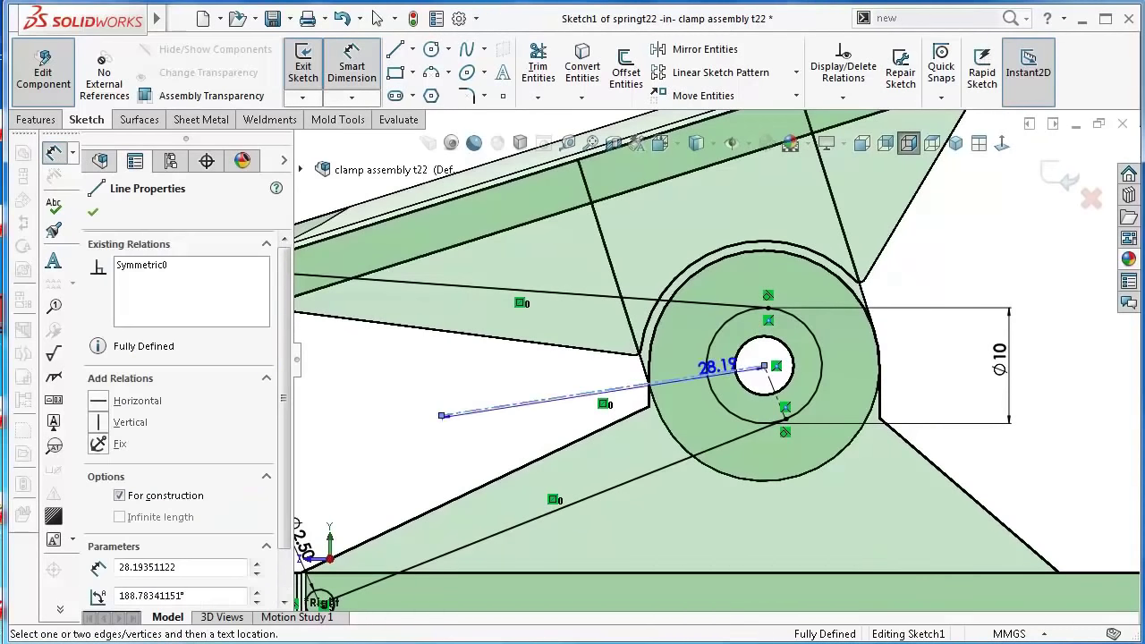
left_click(775, 392)
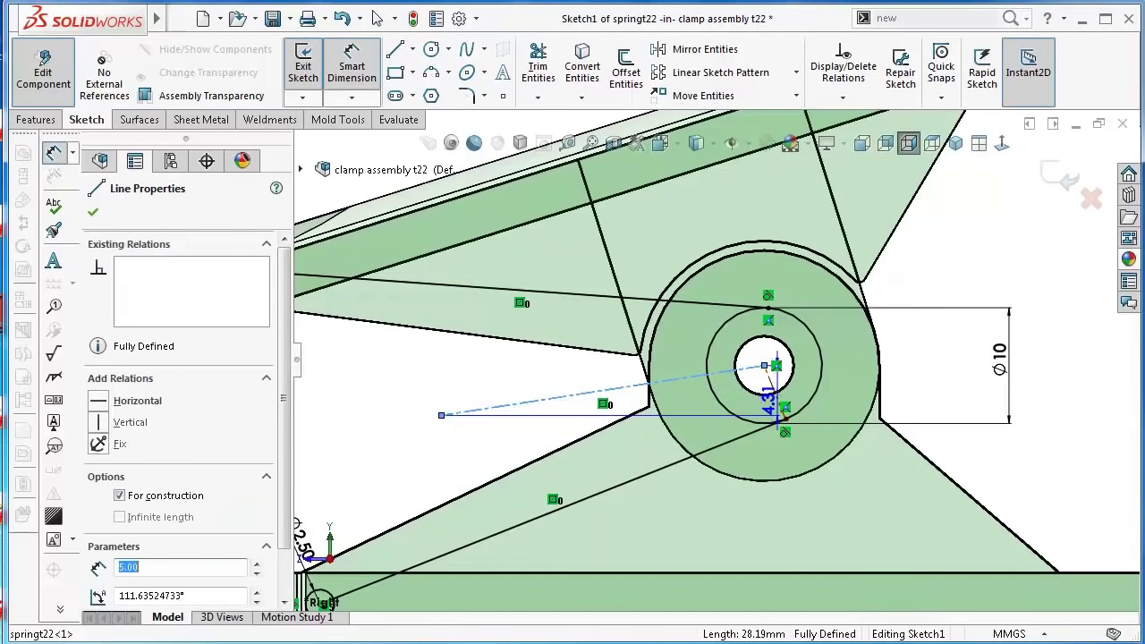
left_click(748, 404)
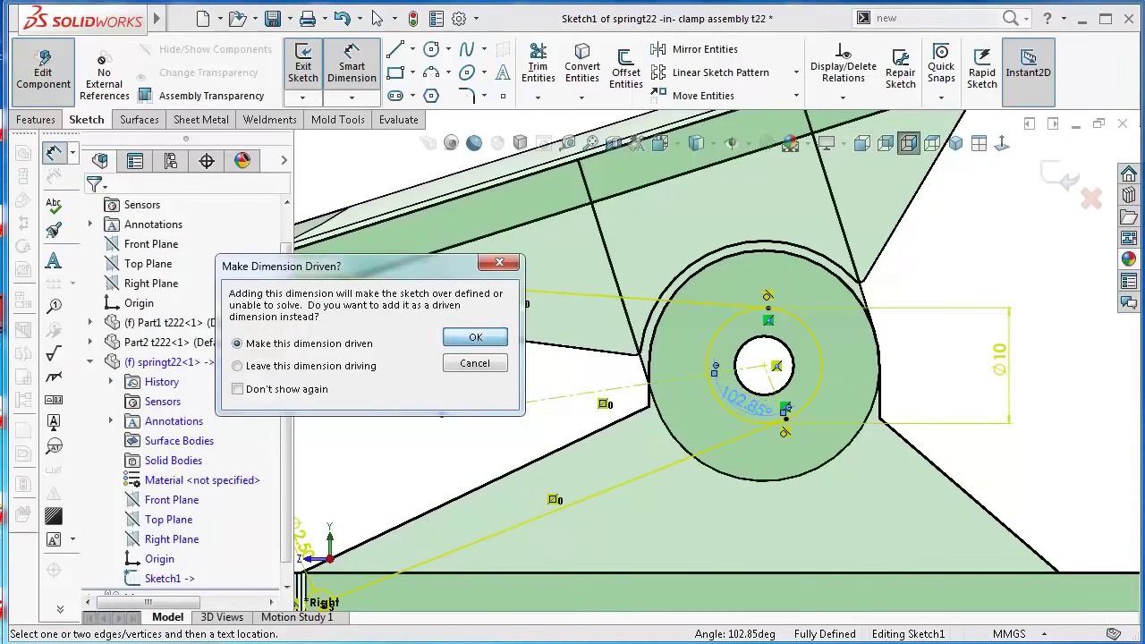
key("Return")
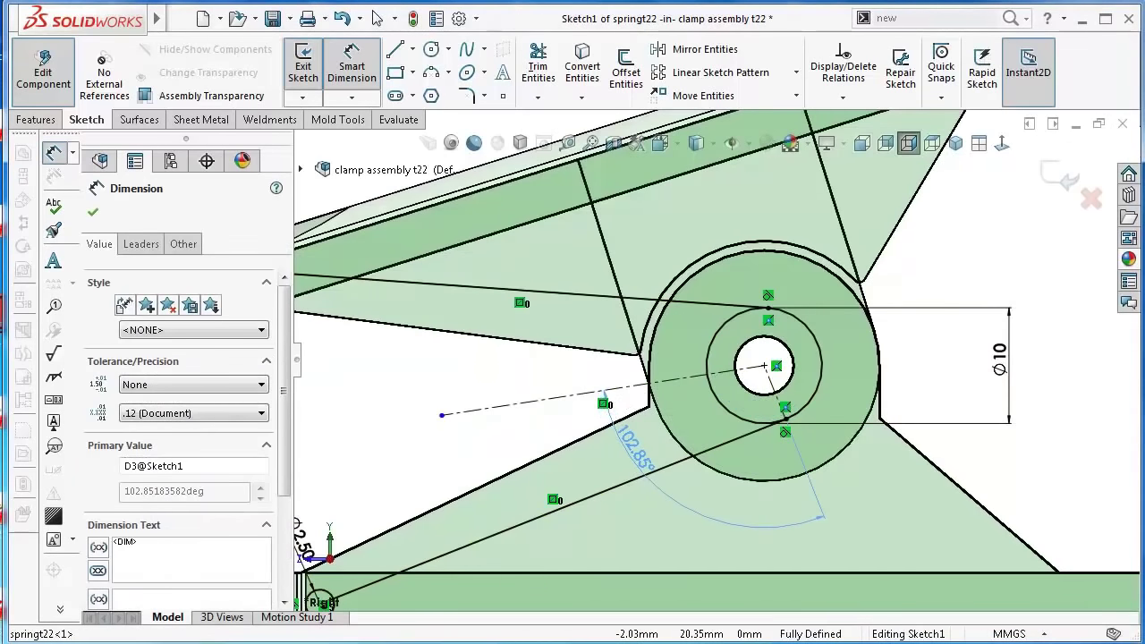
key("Escape")
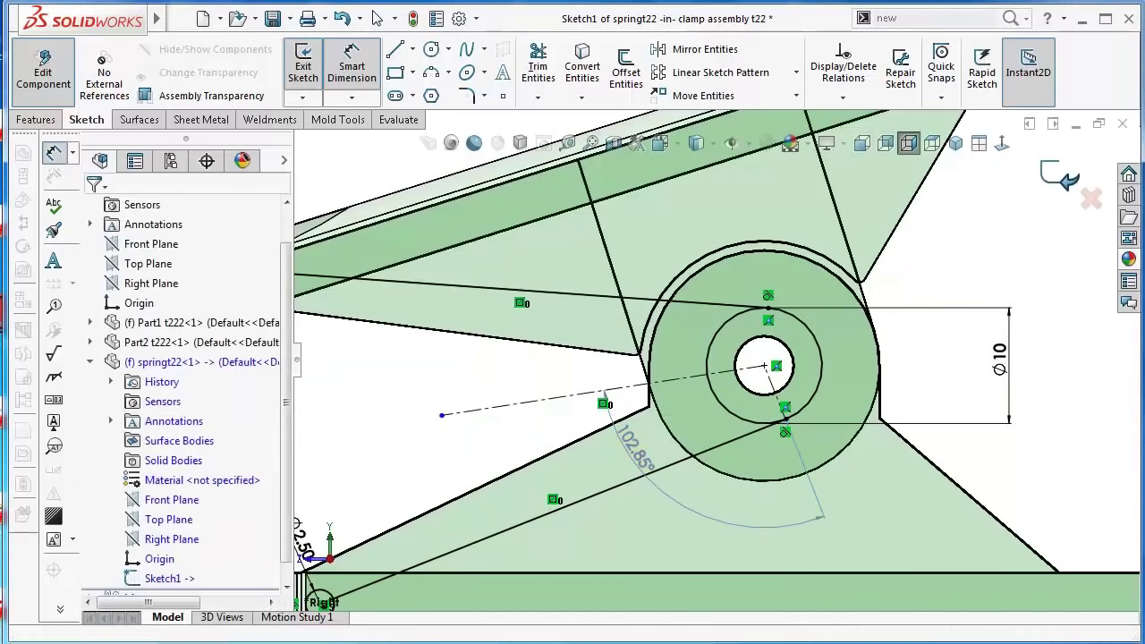
left_click(303, 62)
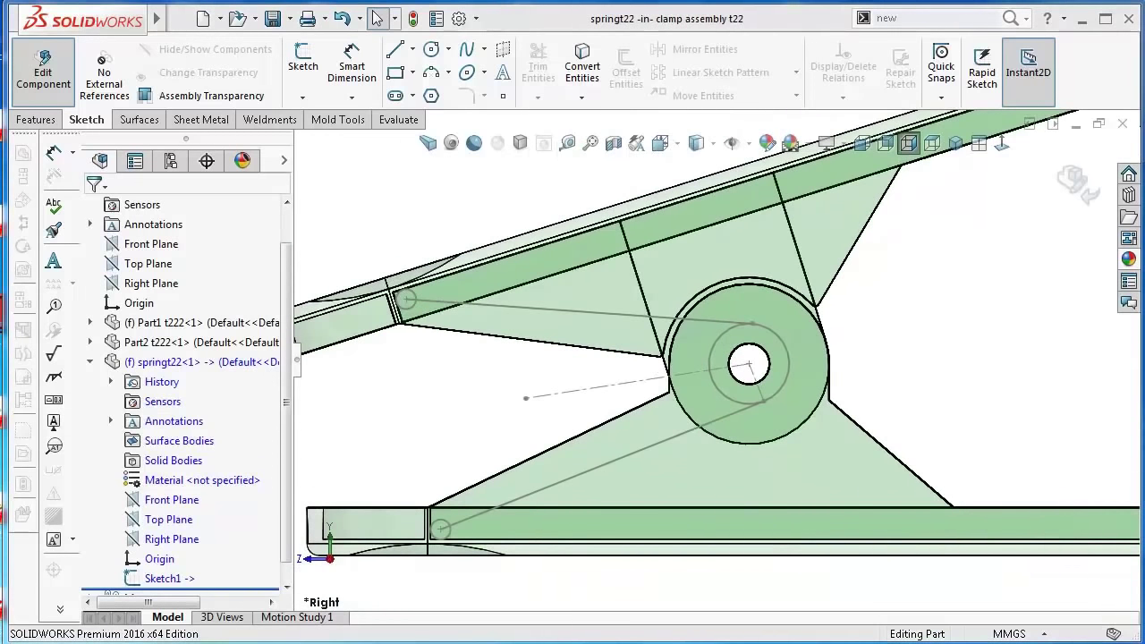
- Show the clamp isometrically, then orient the view normal to the assembly's Front Plane
key("Left")
key("Left")
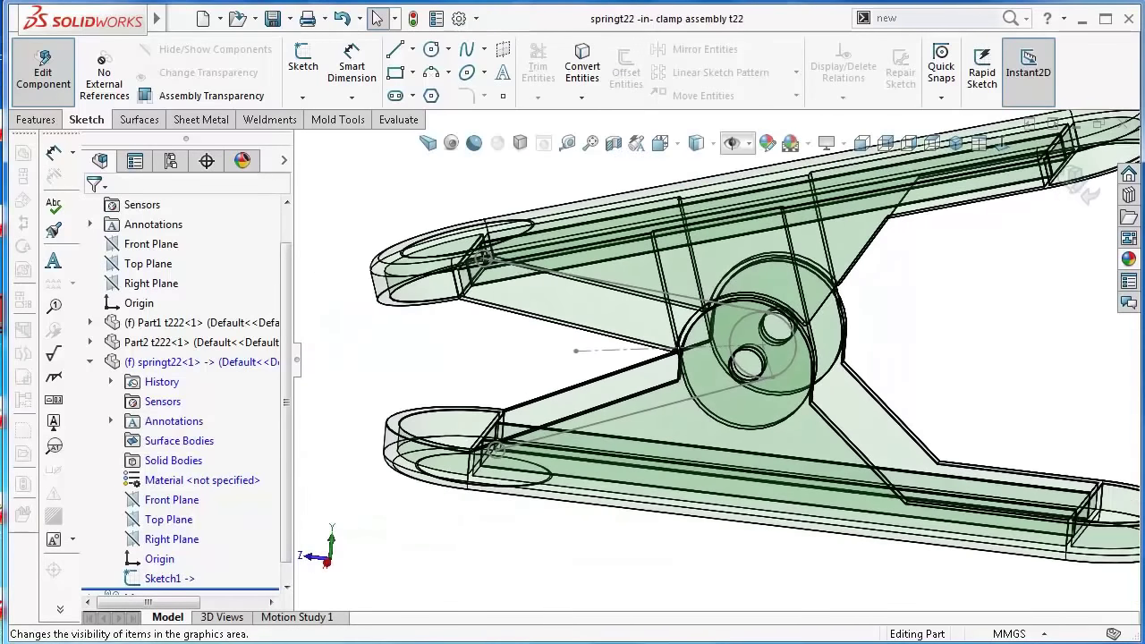
left_click(748, 143)
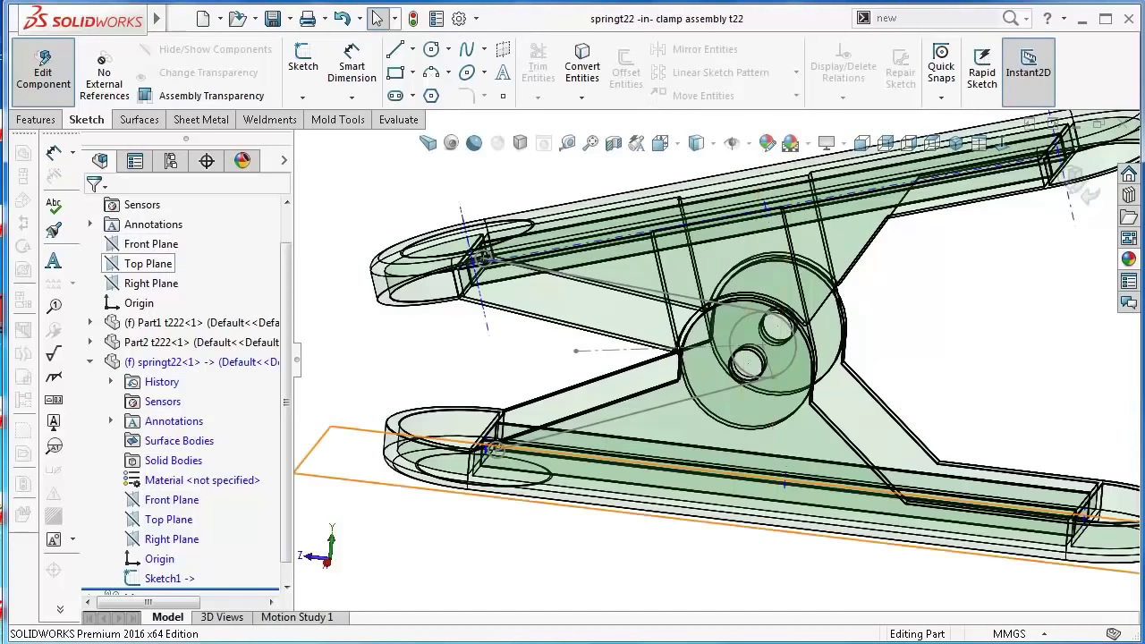
left_click(148, 243)
left_click(210, 225)
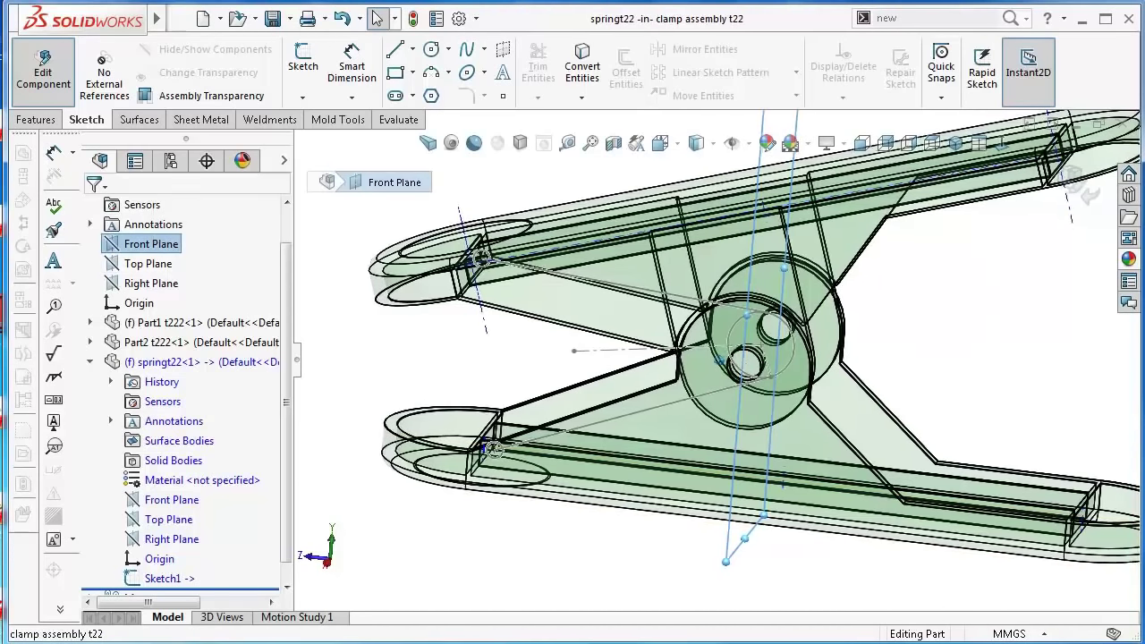
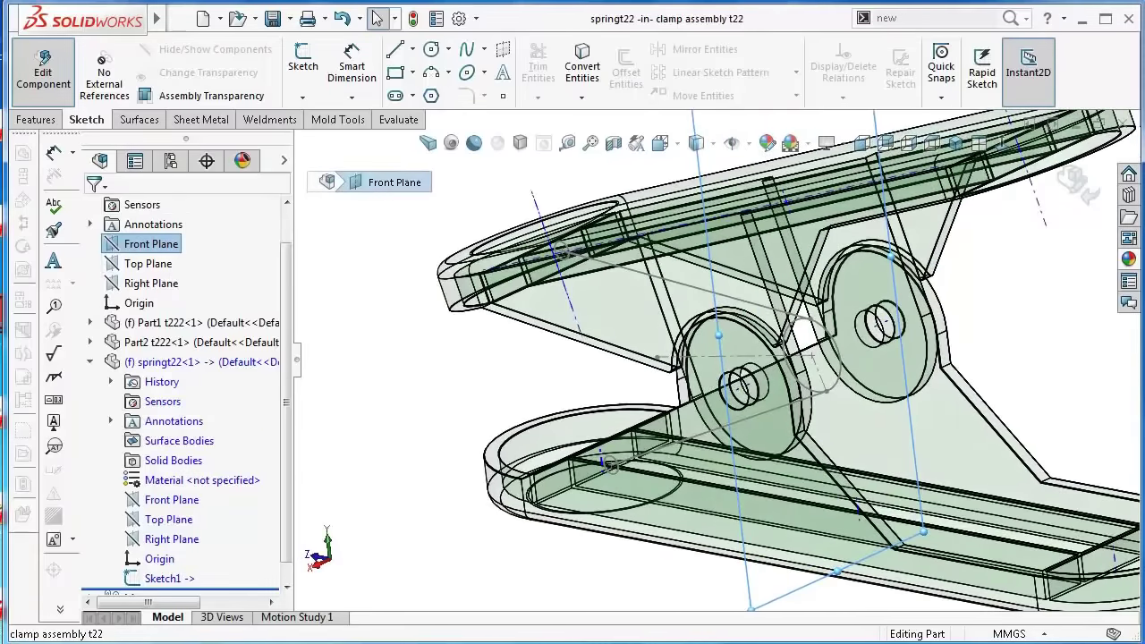
- Start a new sketch on the springt22 part's Front Plane
key("shift+c")
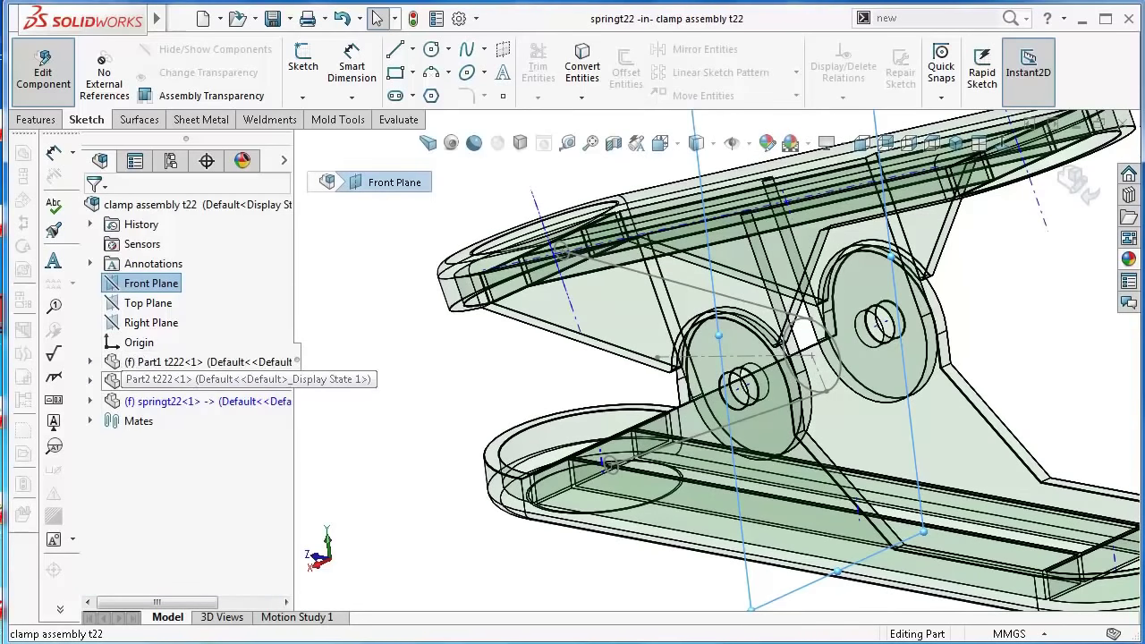
left_click(89, 401)
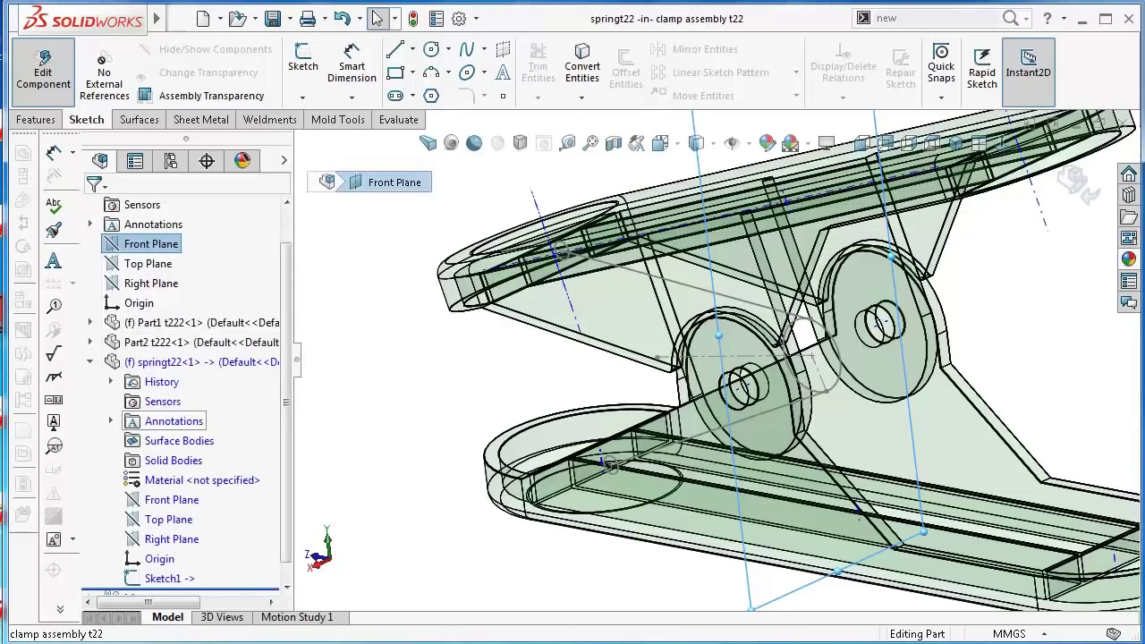
left_click(172, 500)
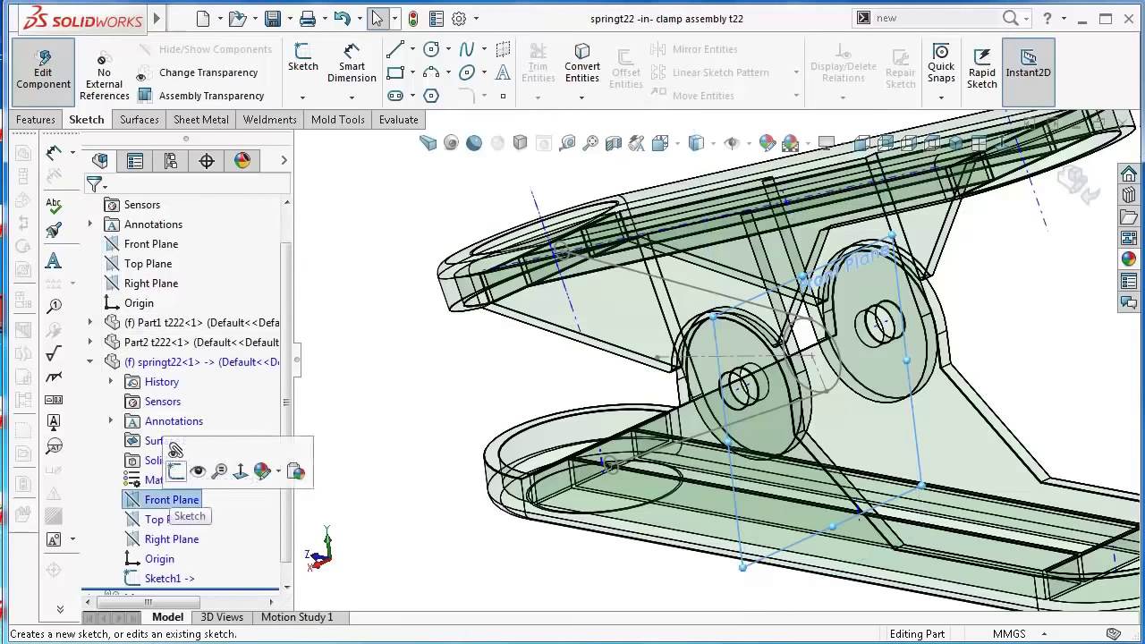
left_click(175, 469)
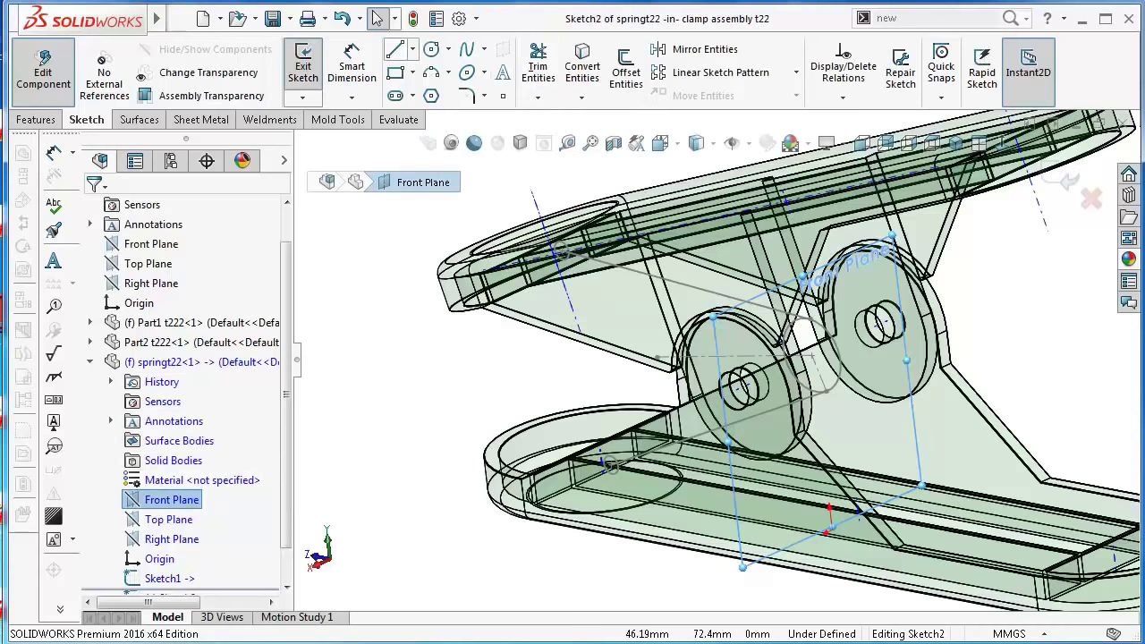
- Draw a horizontal construction centerline starting from the part's side edge
left_click(413, 49)
left_click(434, 90)
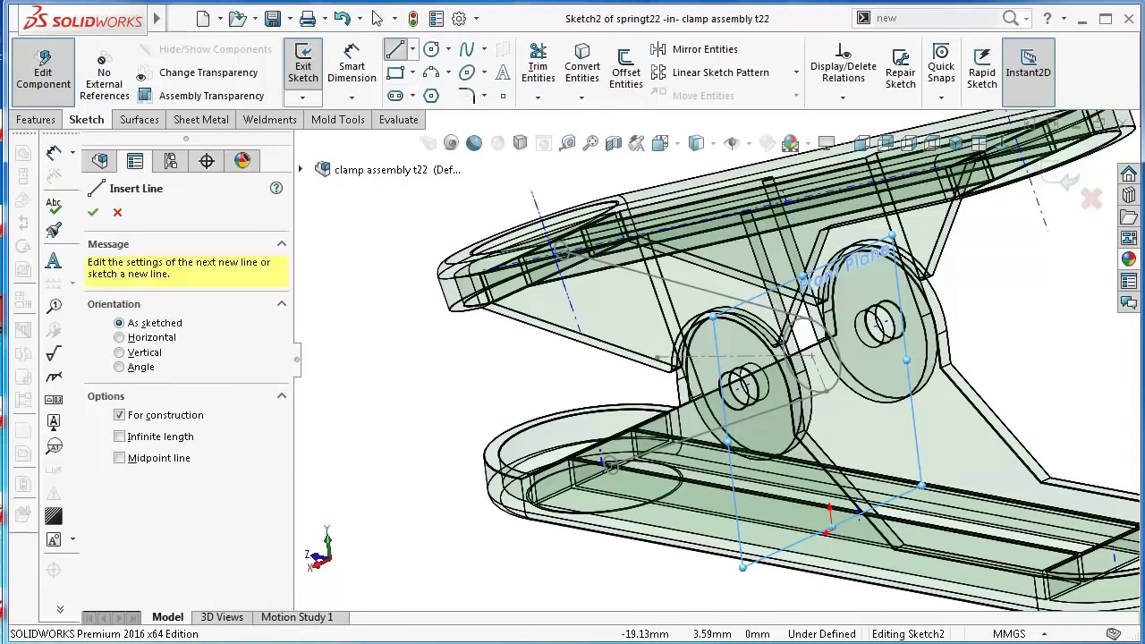
scroll(936, 467, "down", 2)
scroll(936, 467, "down", 2)
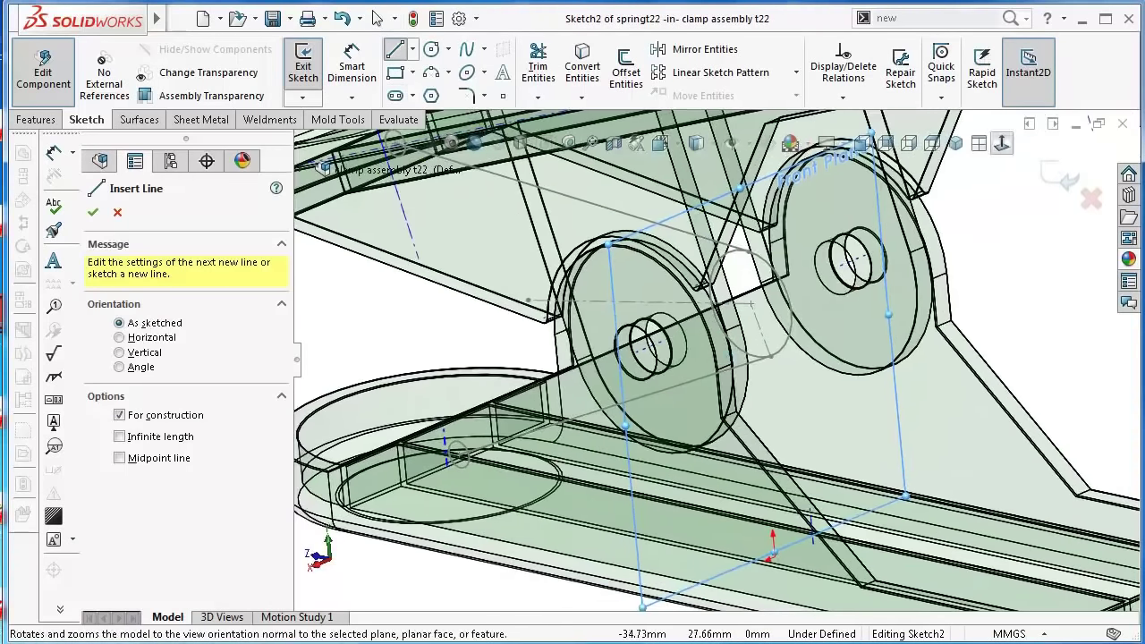
left_click(1002, 144)
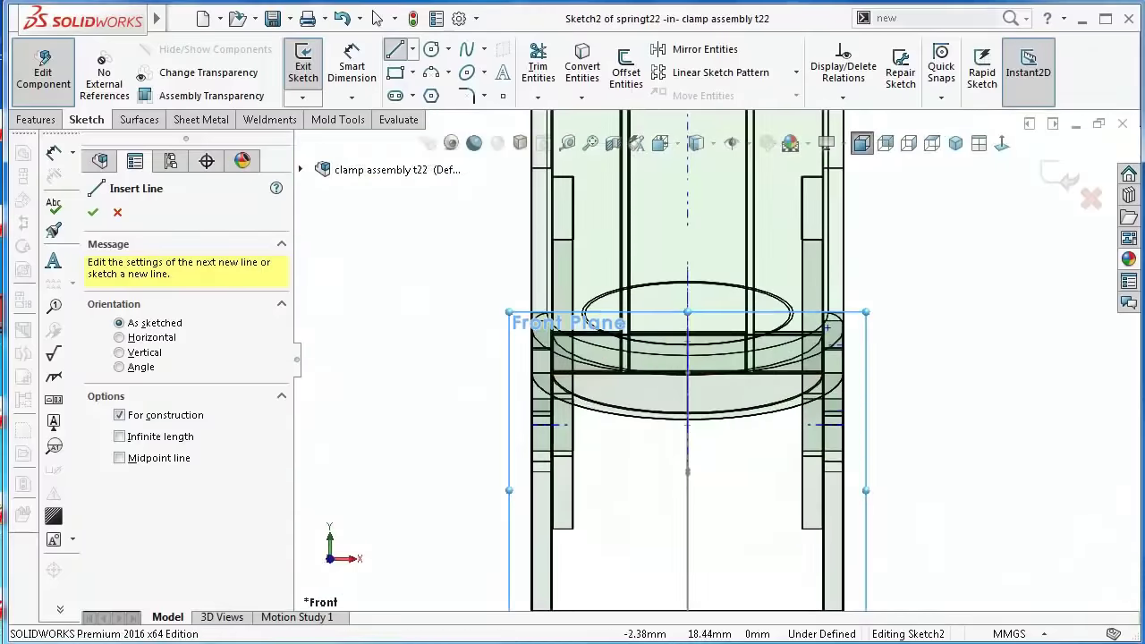
scroll(663, 491, "down", 1)
scroll(662, 490, "down", 1)
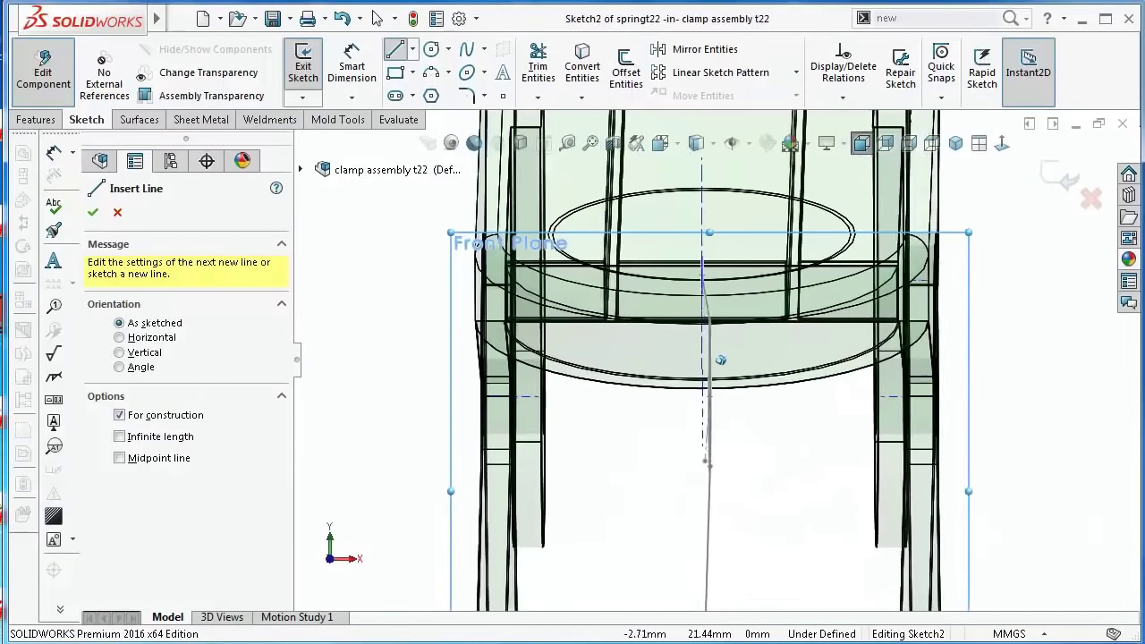
middle_click_drag(902, 256, 820, 401)
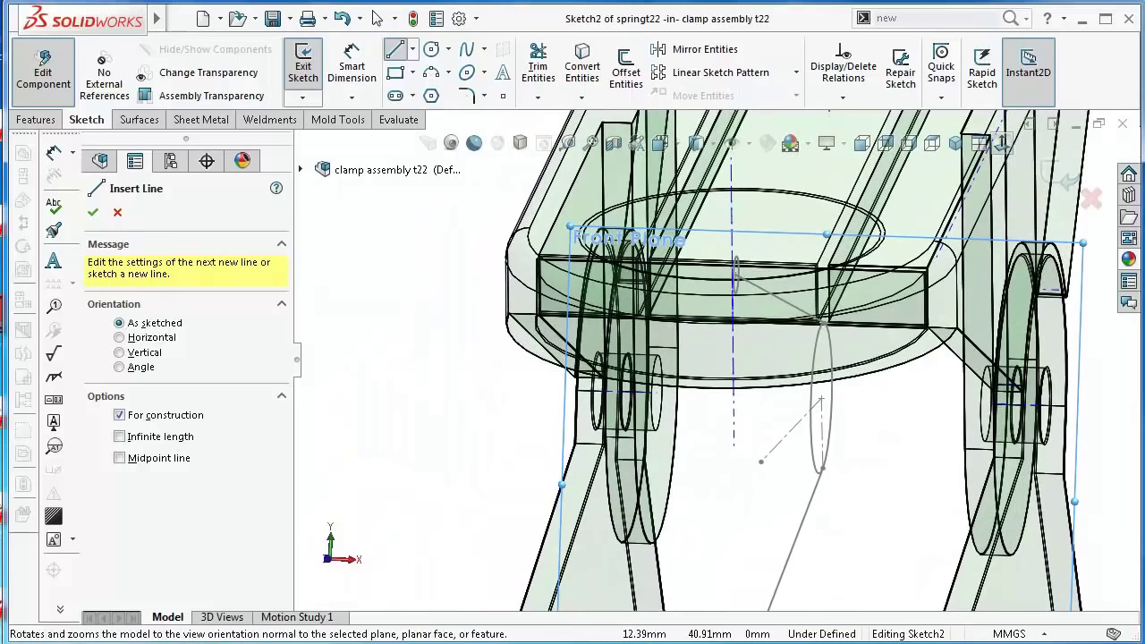
left_click(1002, 143)
scroll(729, 415, "down", 2)
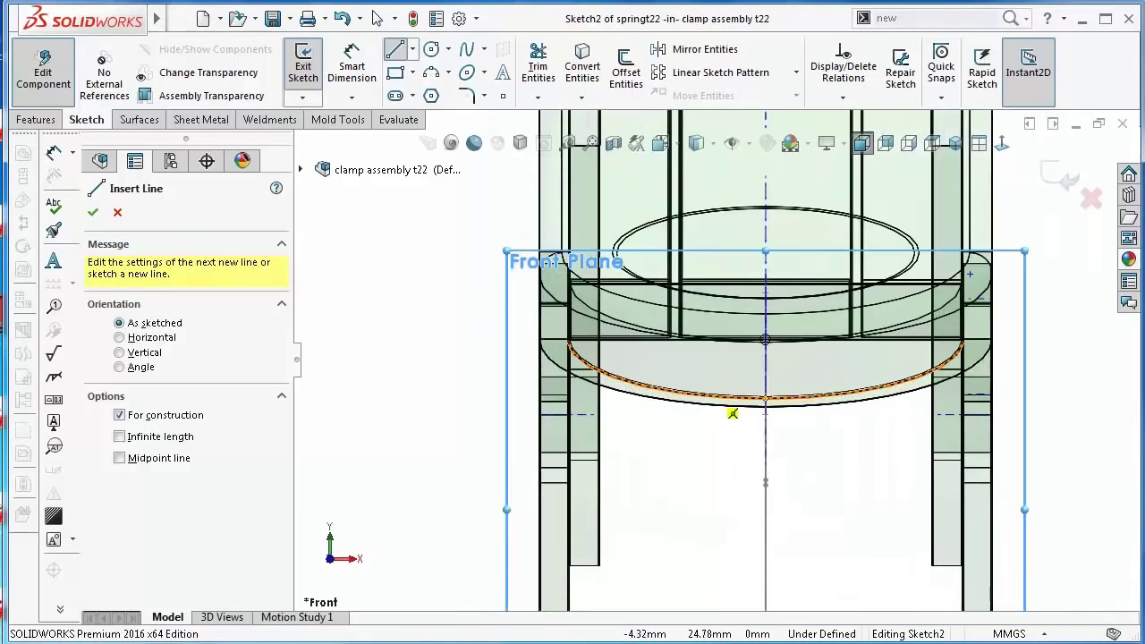
scroll(703, 432, "down", 2)
scroll(644, 416, "down", 2)
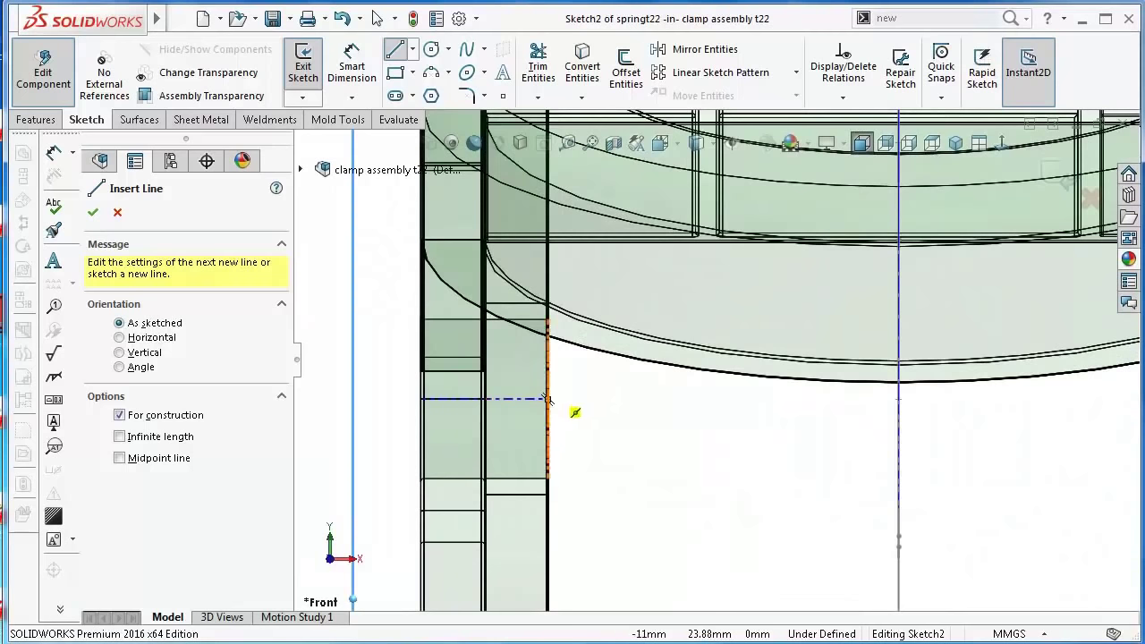
left_click(548, 398)
scroll(1083, 474, "up", 2)
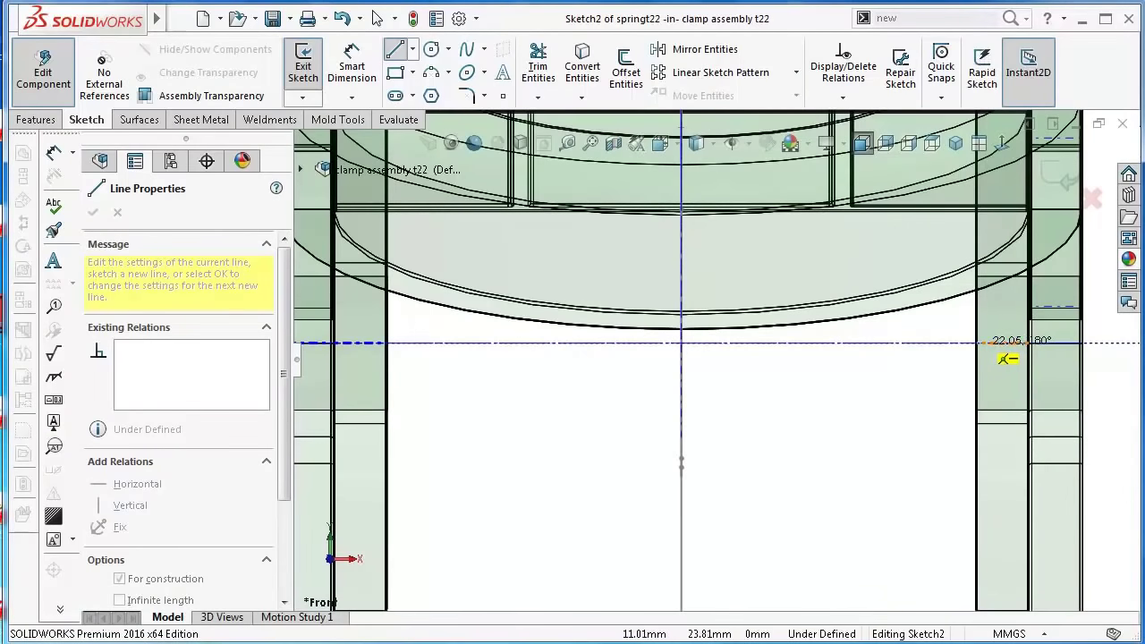
middle_click_drag(1008, 358, 994, 295)
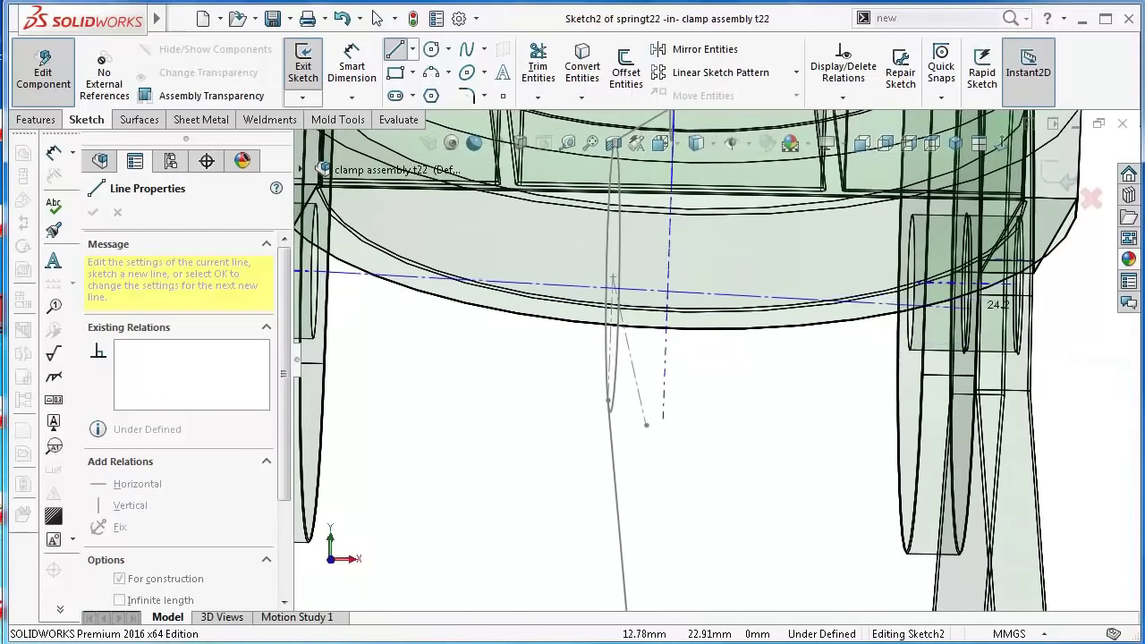
left_click(947, 302)
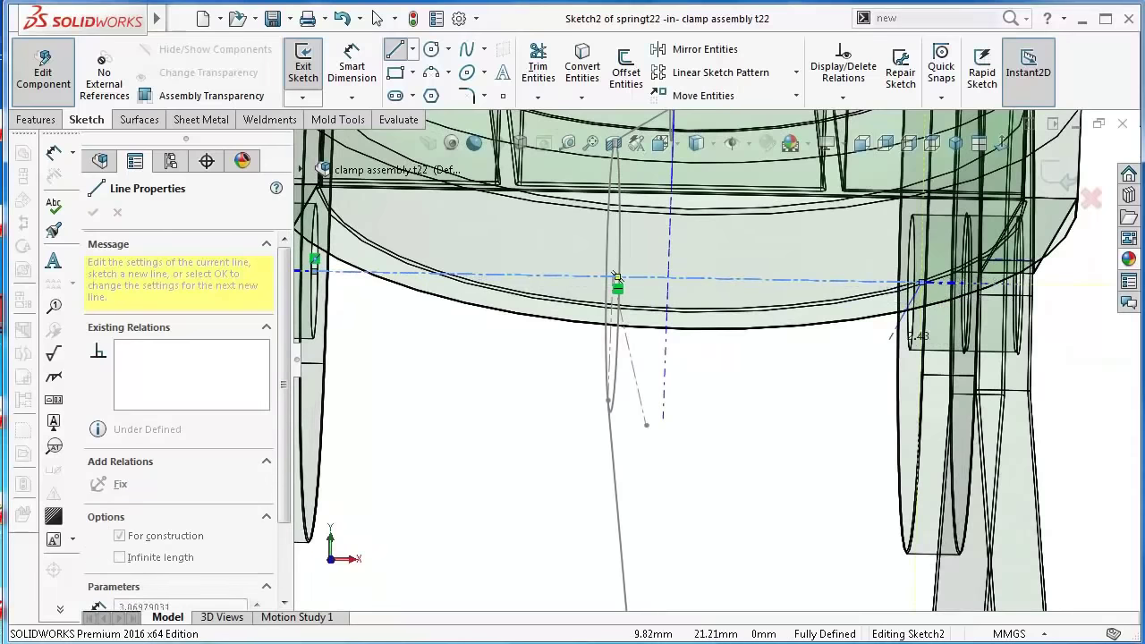
middle_click_drag(617, 289, 358, 291)
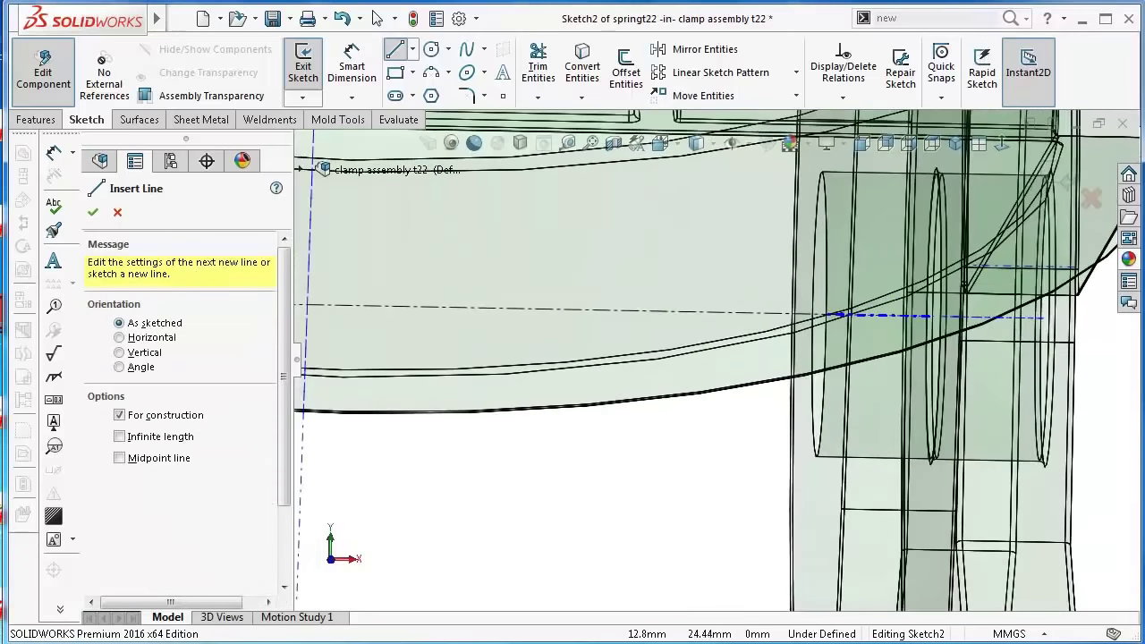
left_click(377, 18)
- Make the centerline's end point coincident with the pin's circular edge and close Sketch2
left_click(841, 315)
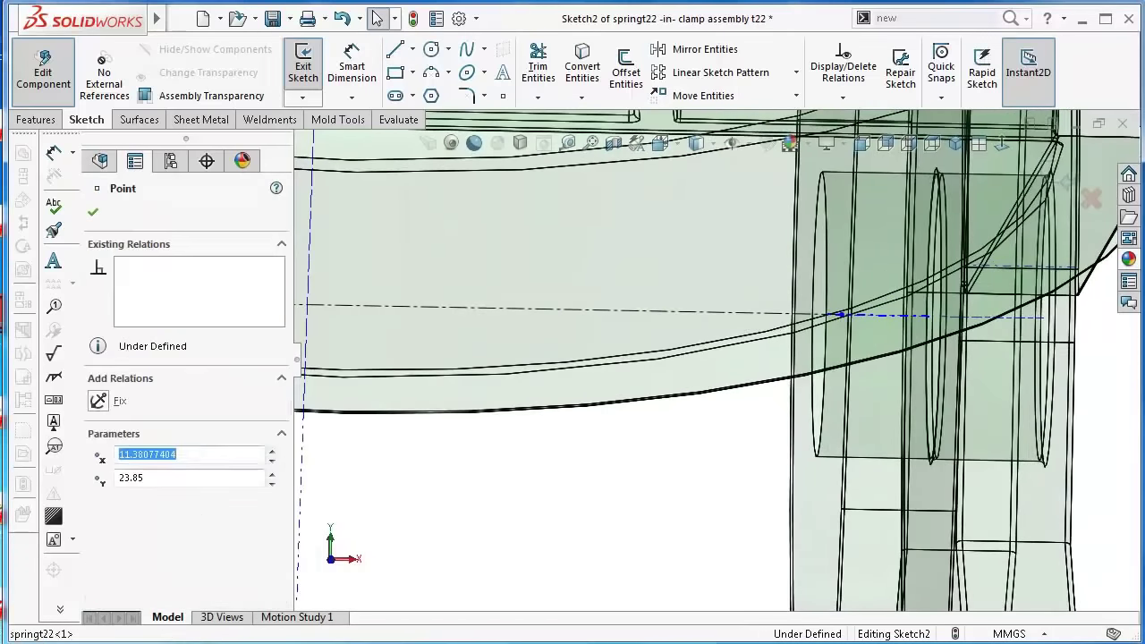
left_click(820, 259, "ctrl")
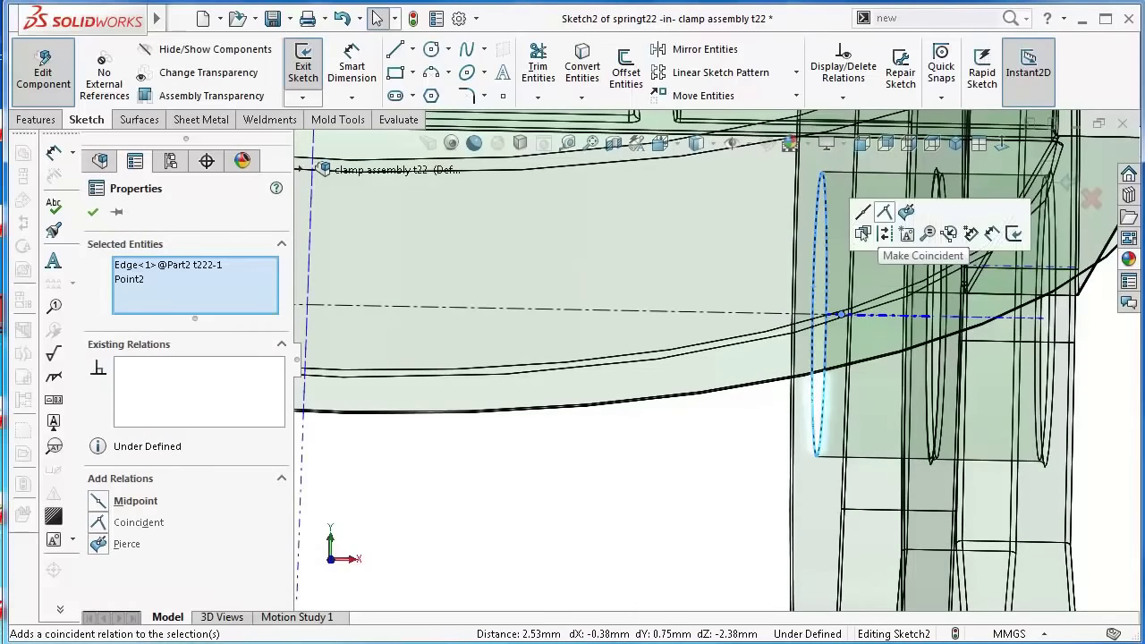
left_click(884, 212)
key("Escape")
middle_click_drag(895, 224, 1060, 176)
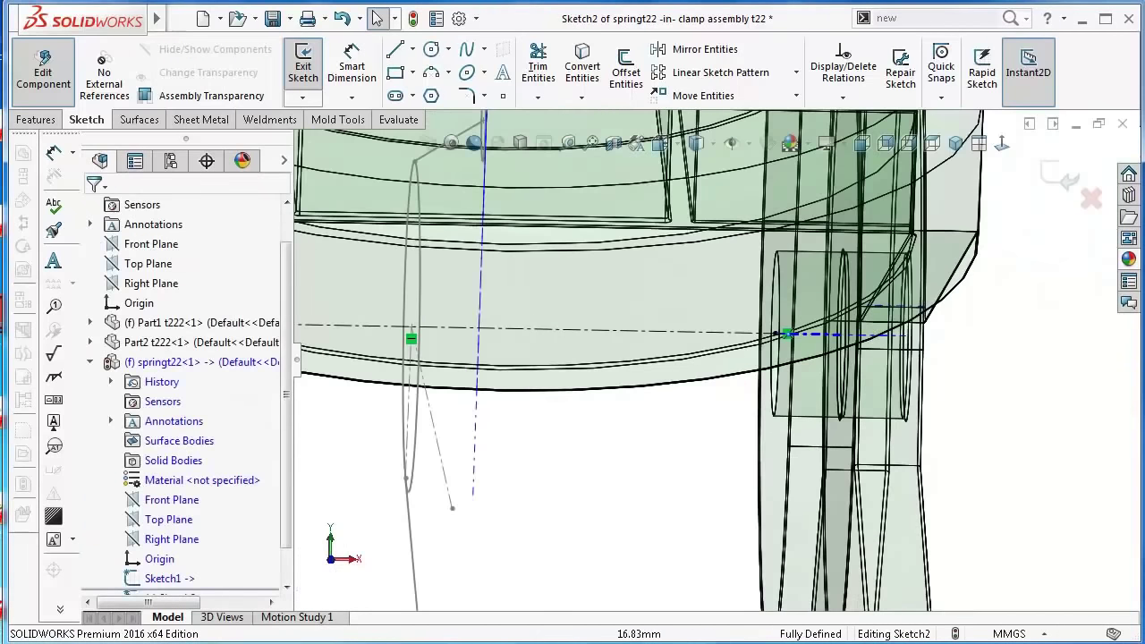
left_click(1062, 176)
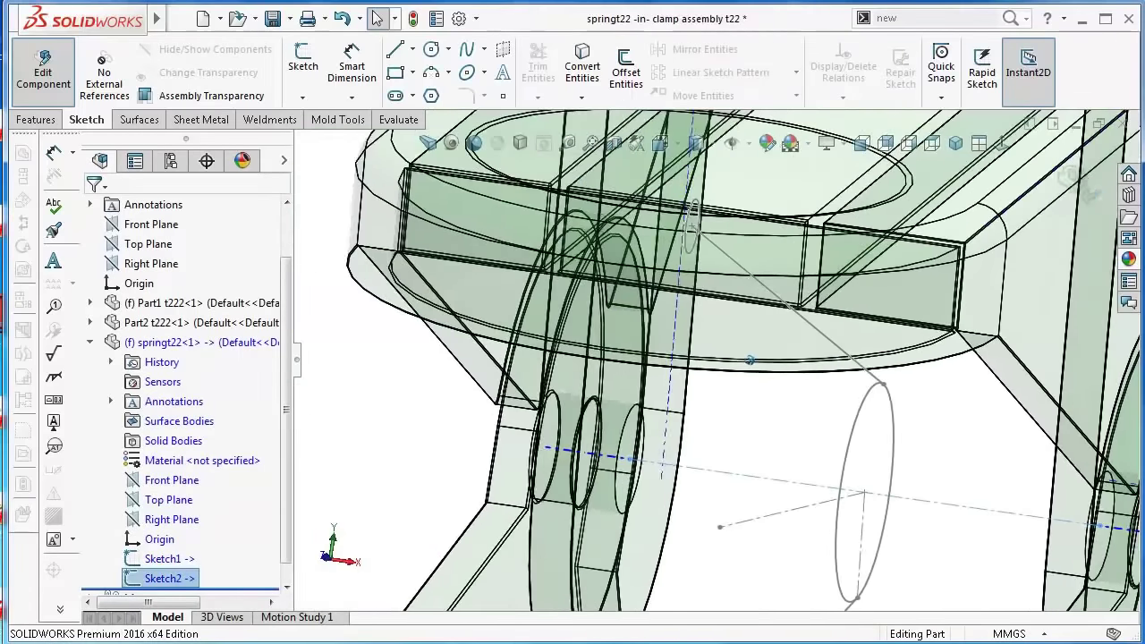
- Return to editing the clamp assembly and hide sketches in the model view
left_click(1073, 179)
scroll(760, 358, "up", 10)
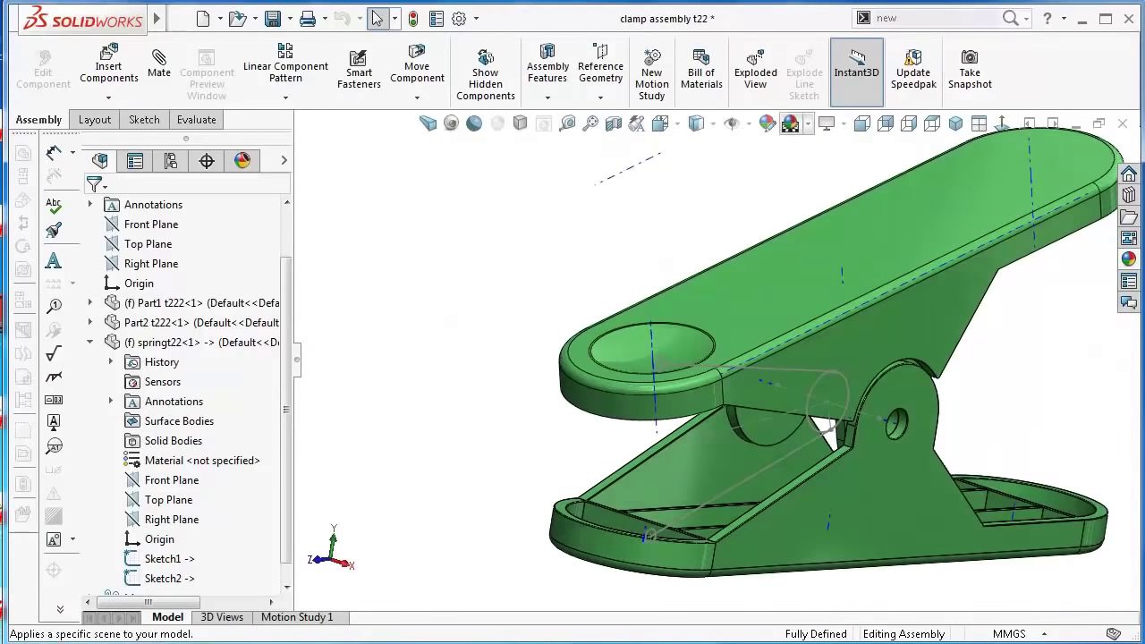
left_click(748, 123)
left_click(759, 173)
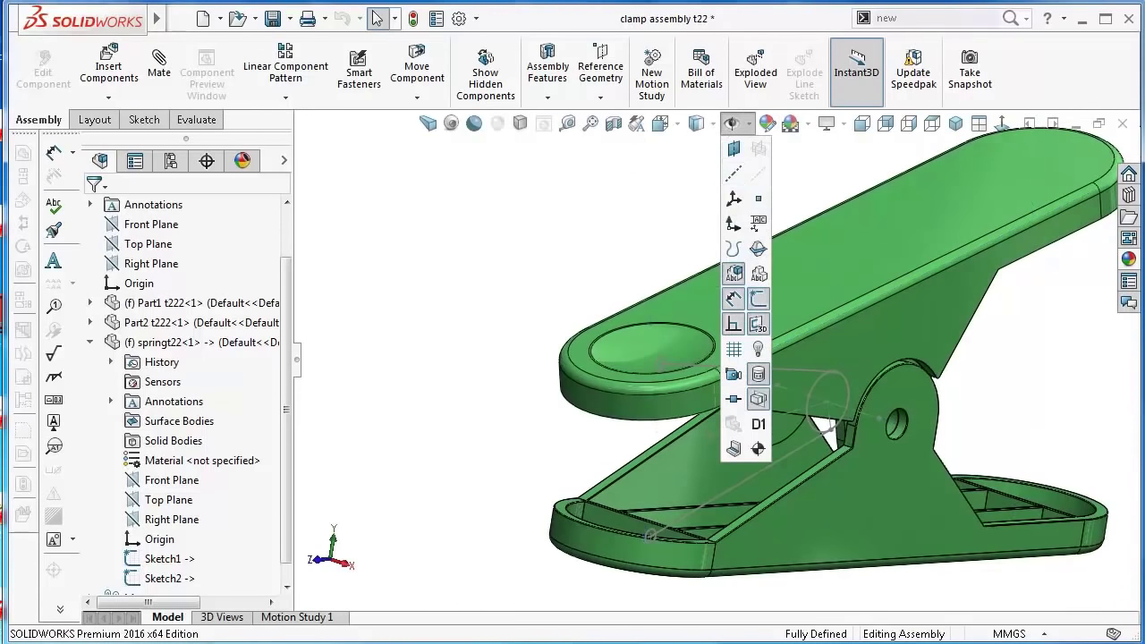
- Open the springt22 part to inspect its sketch, then rebuild the assembly
left_click(179, 342)
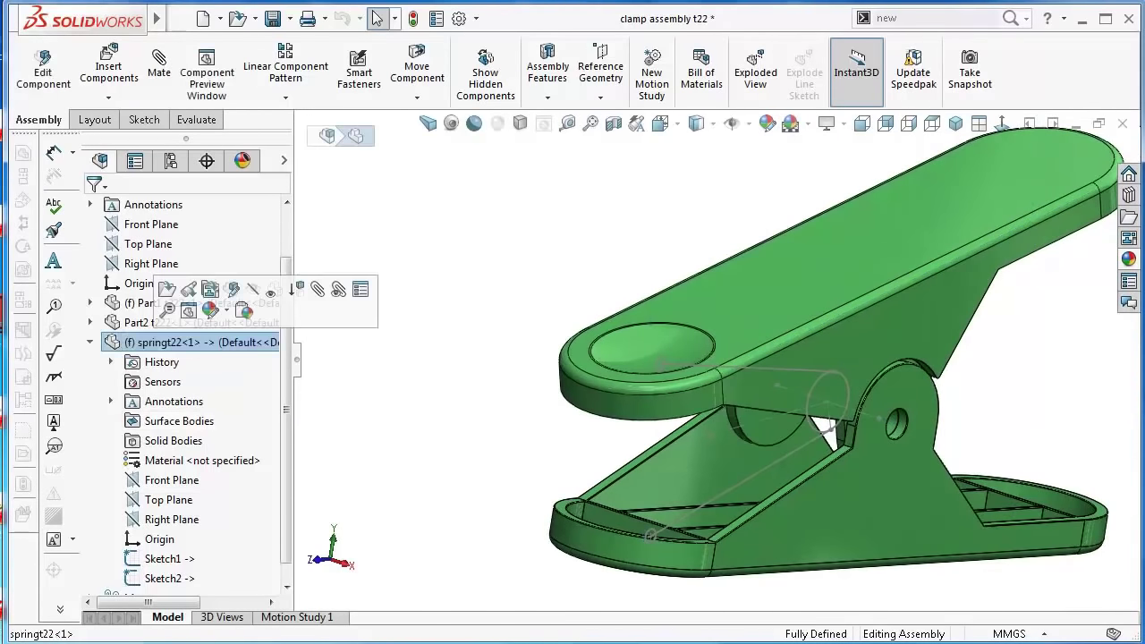
left_click(167, 290)
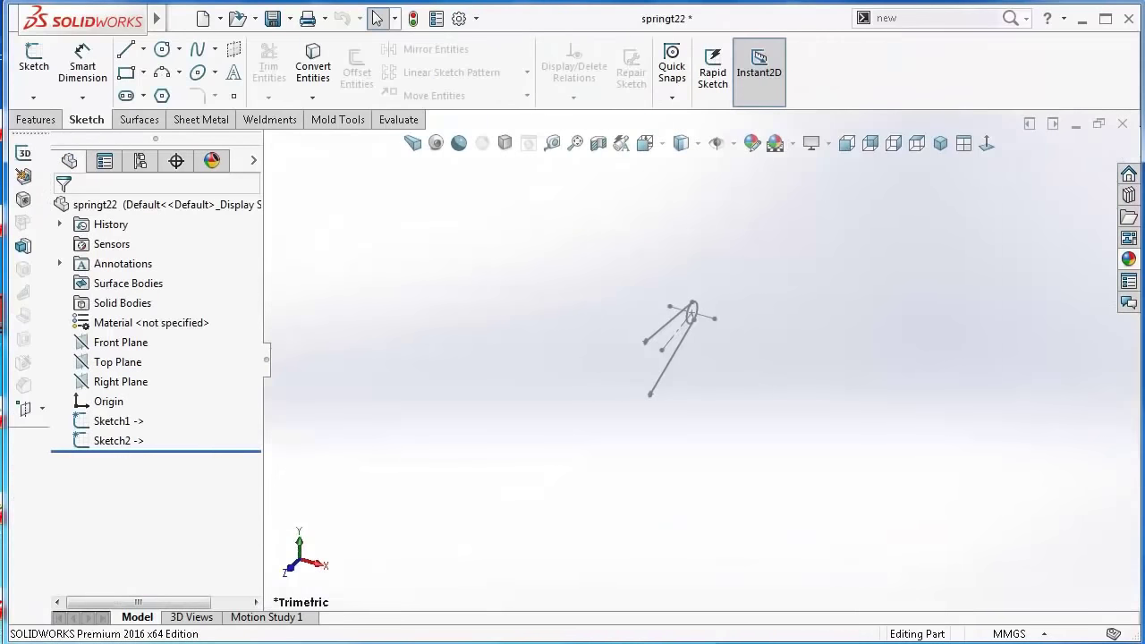
left_click(986, 143)
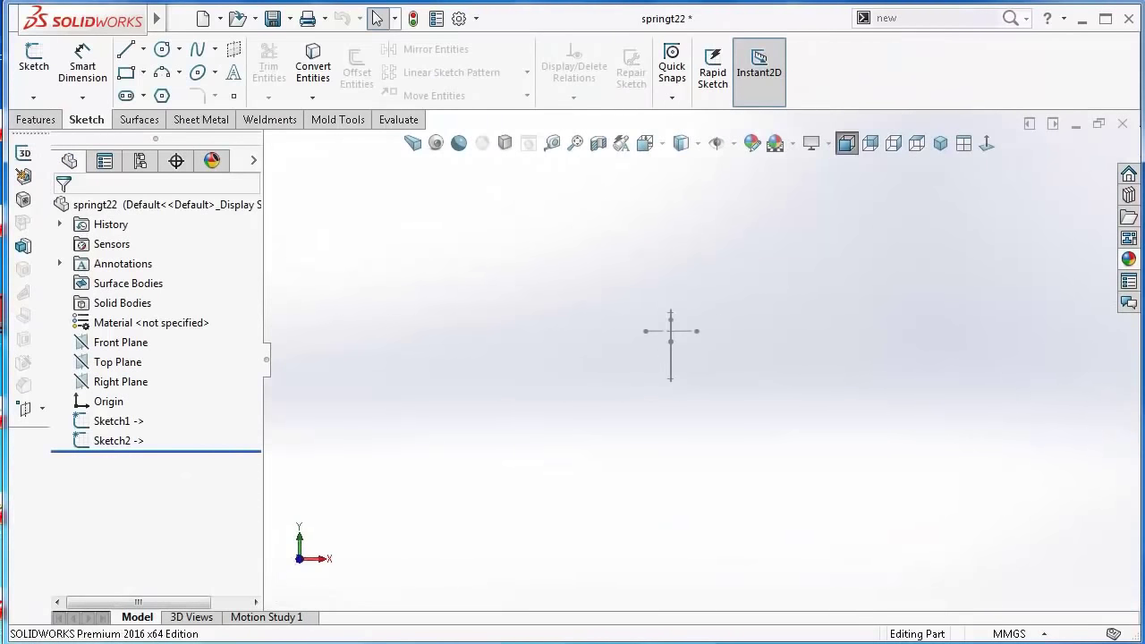
mouse_move(667, 358)
middle_mouse_down()
mouse_move(714, 392)
mouse_move(704, 383)
middle_mouse_up()
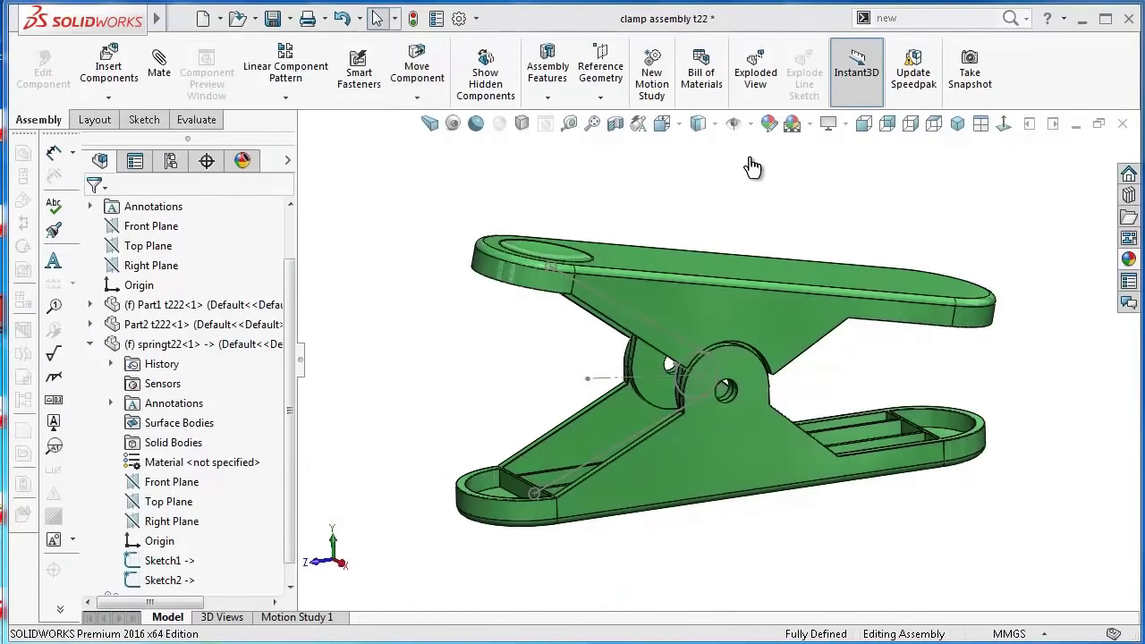
left_click(684, 381)
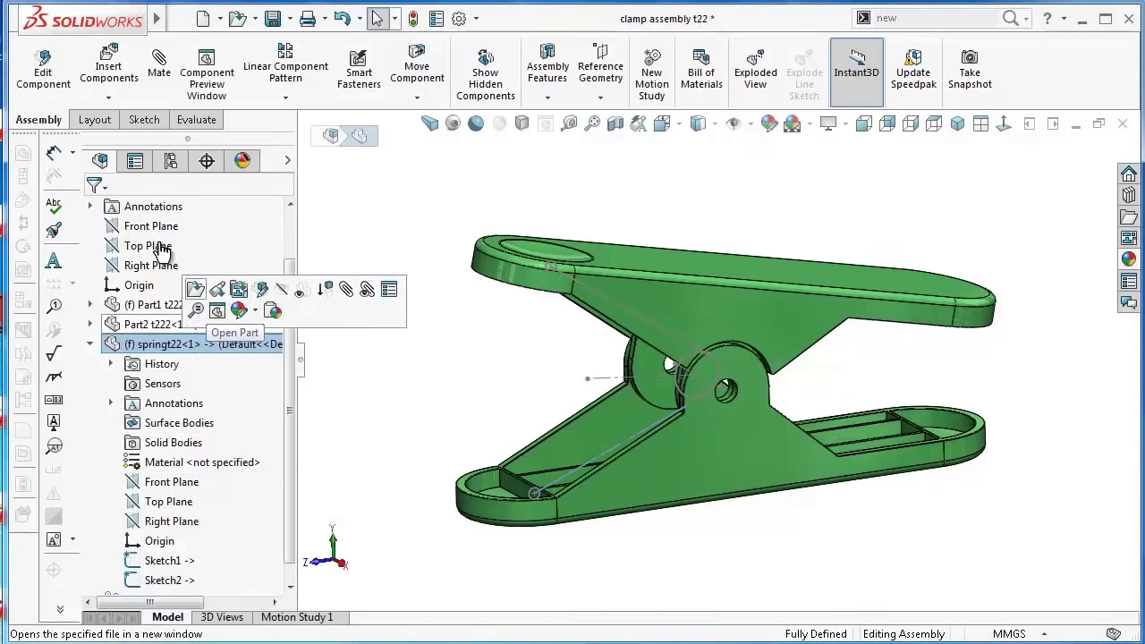
left_click(261, 289)
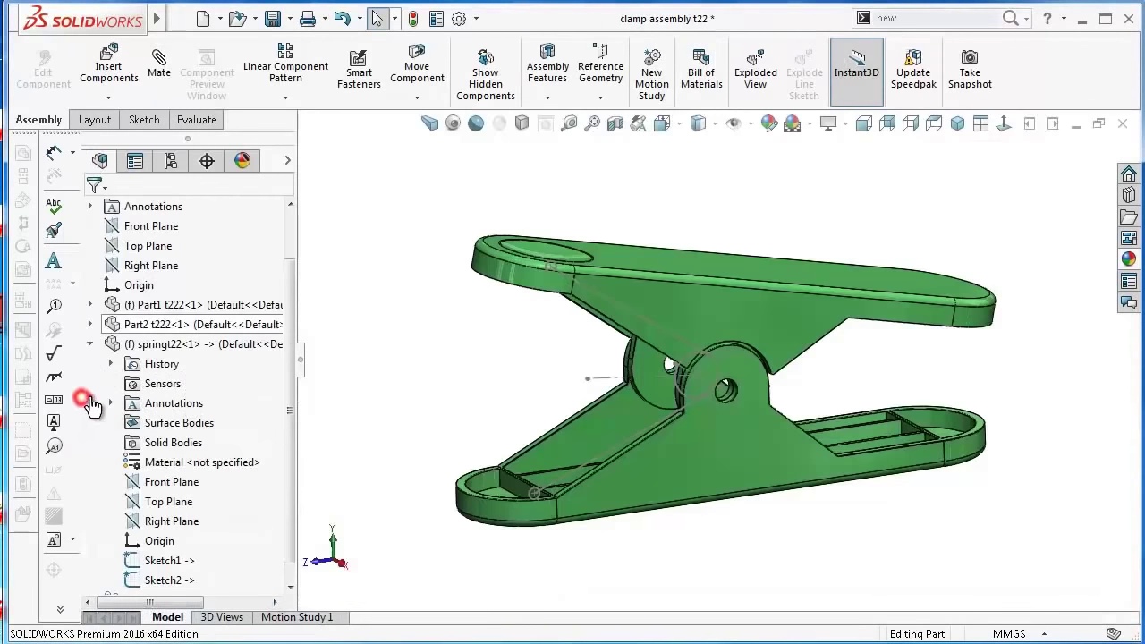
left_click(161, 505)
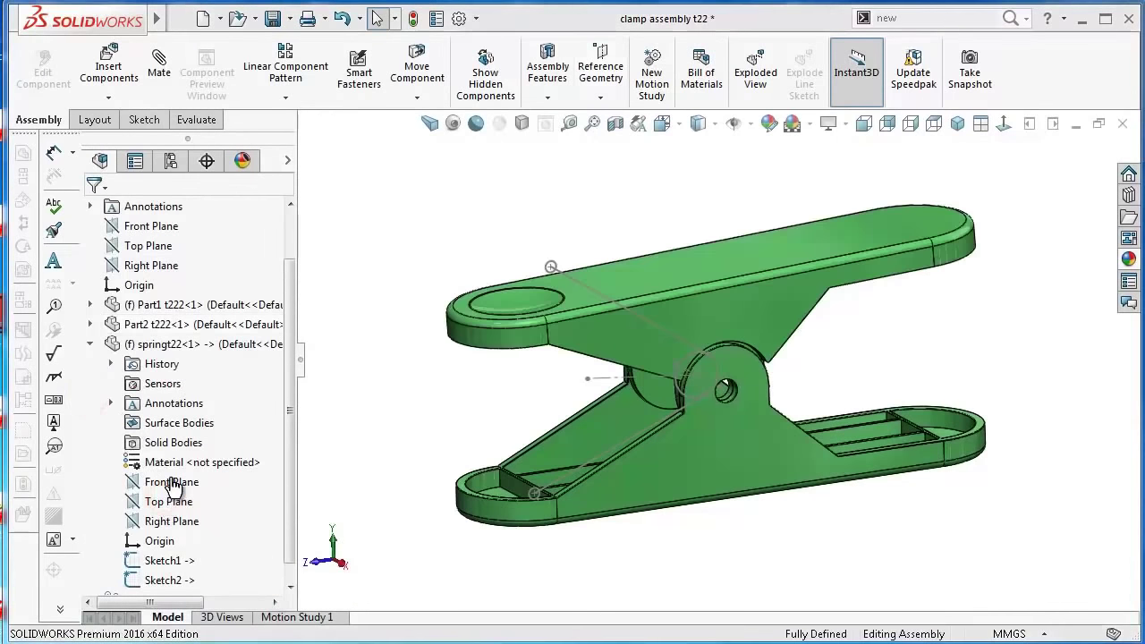
- Move the clamp's upper arm slightly and zoom in to select the spring at the lower arm
left_click(698, 313)
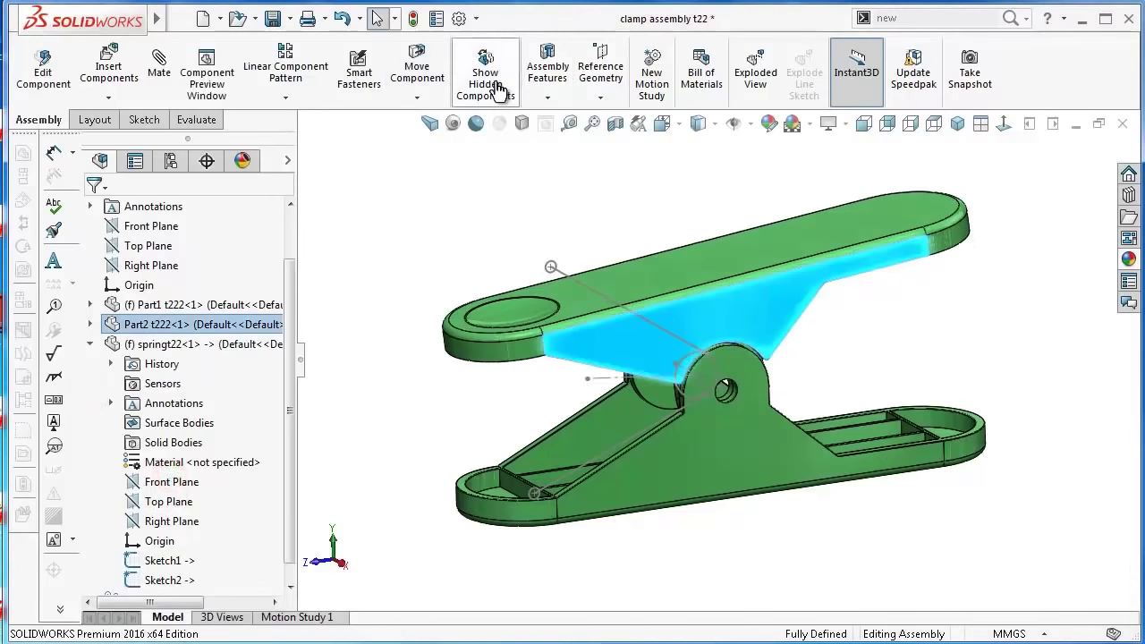
left_click(413, 70)
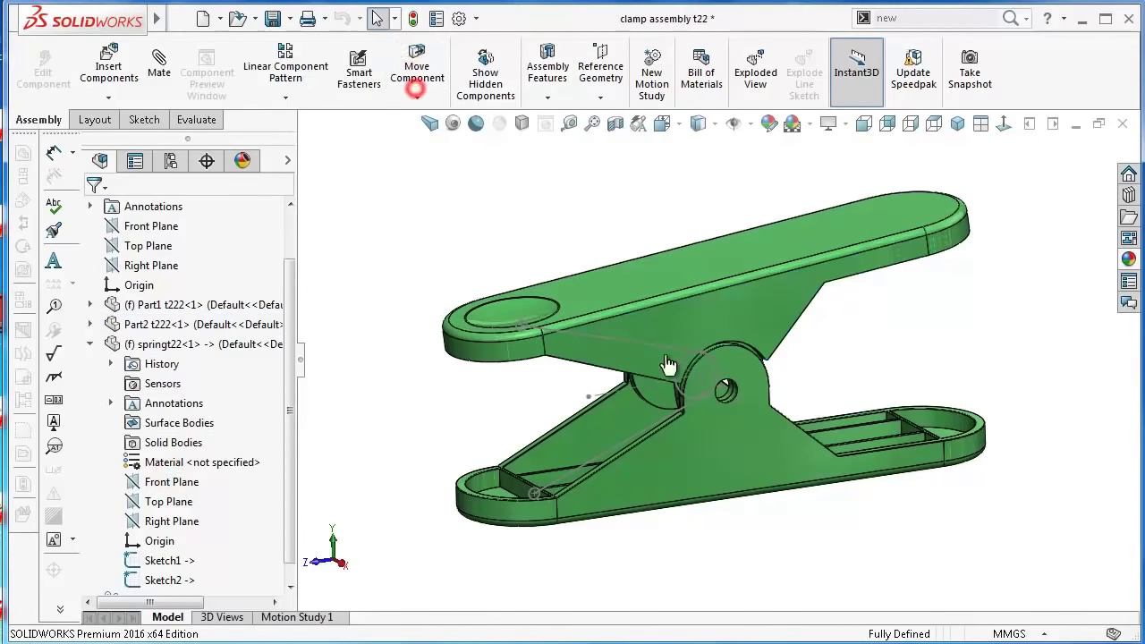
scroll(537, 492, "down", 3)
scroll(537, 492, "down", 3)
left_click(748, 391)
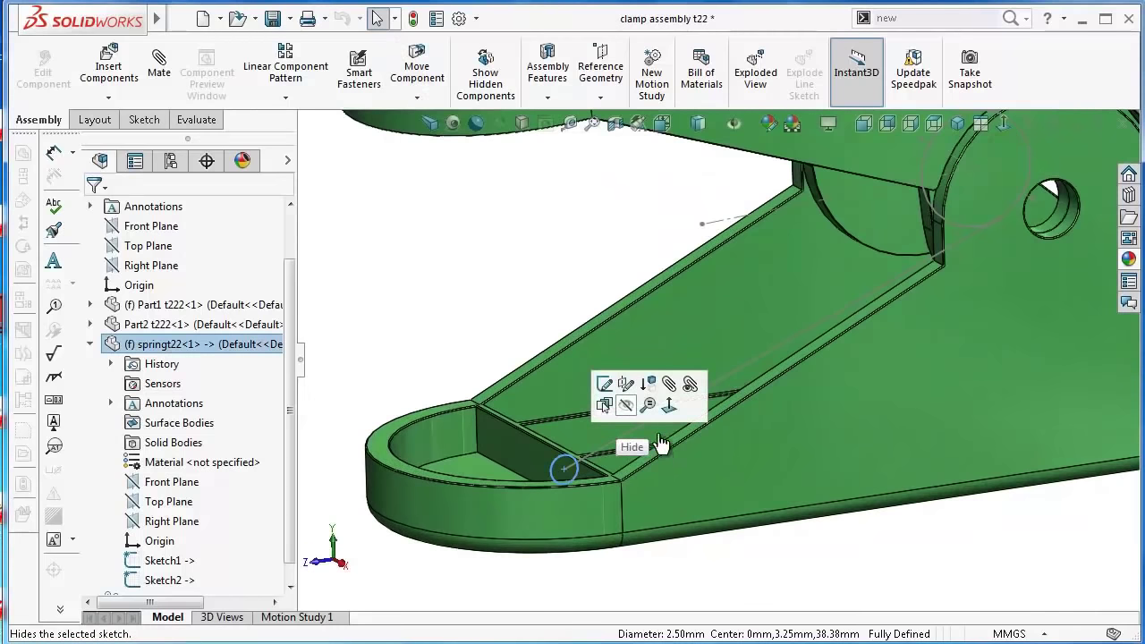
- Edit springt22's Sketch1 in place and view it face-on from the right
left_click(604, 384)
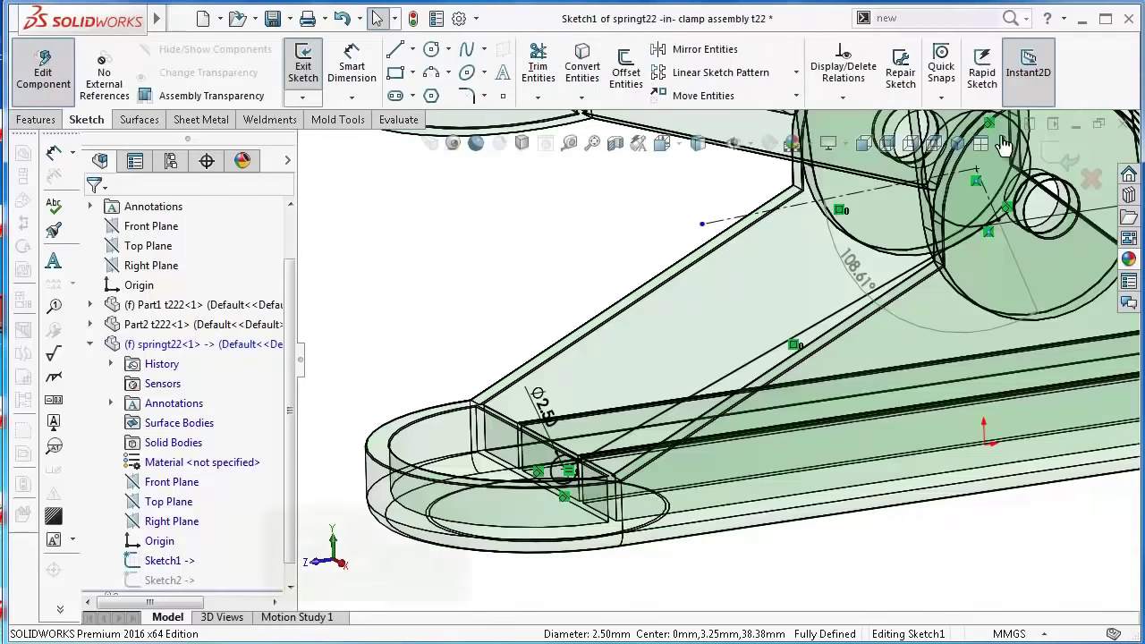
right_click_drag(678, 428, 637, 424)
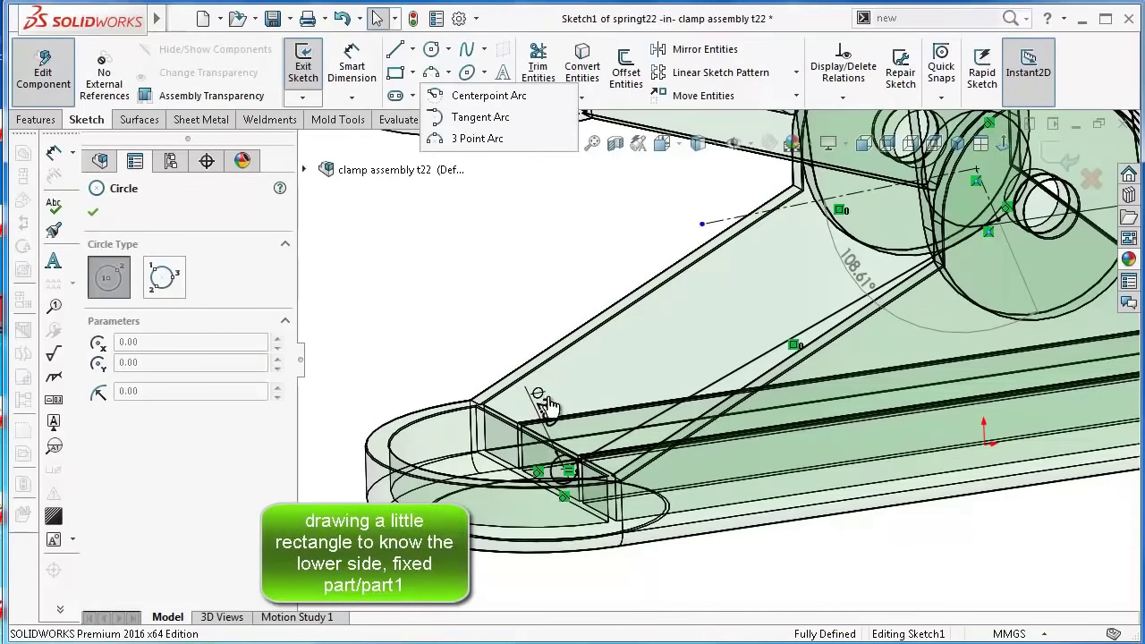
left_click_drag(407, 295, 482, 445)
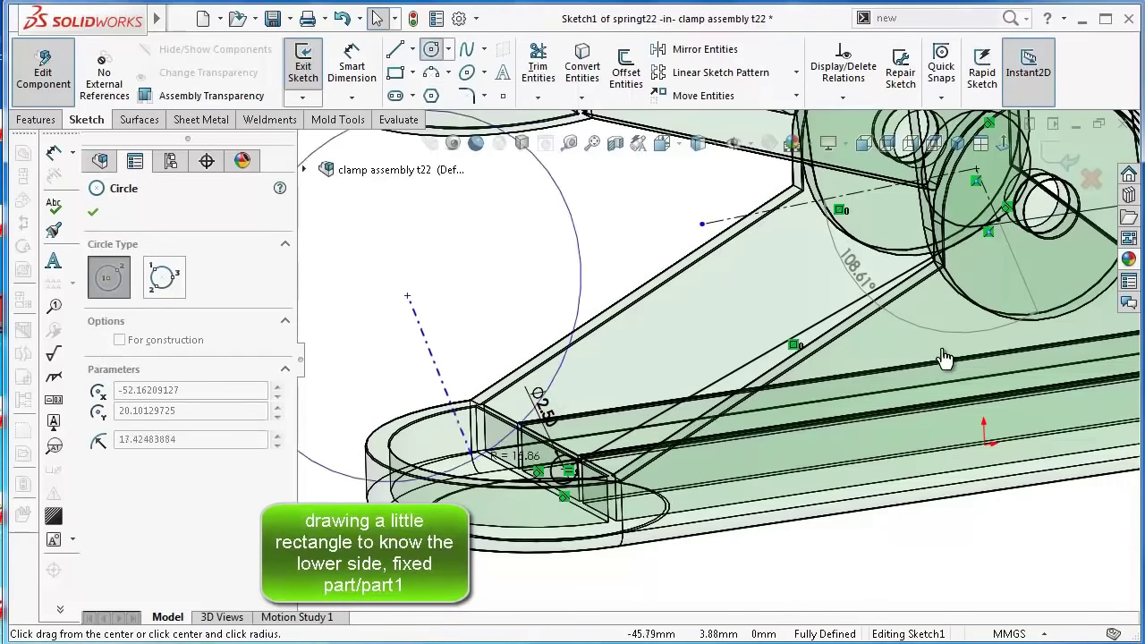
key("Escape")
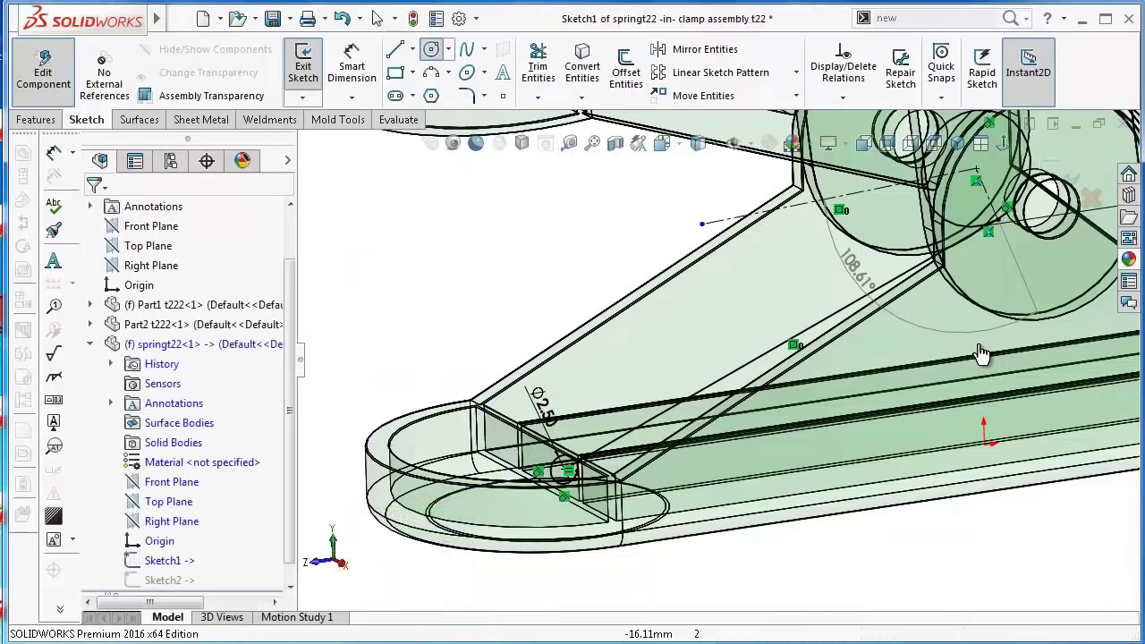
key("ctrl+8")
scroll(931, 304, "down", 3)
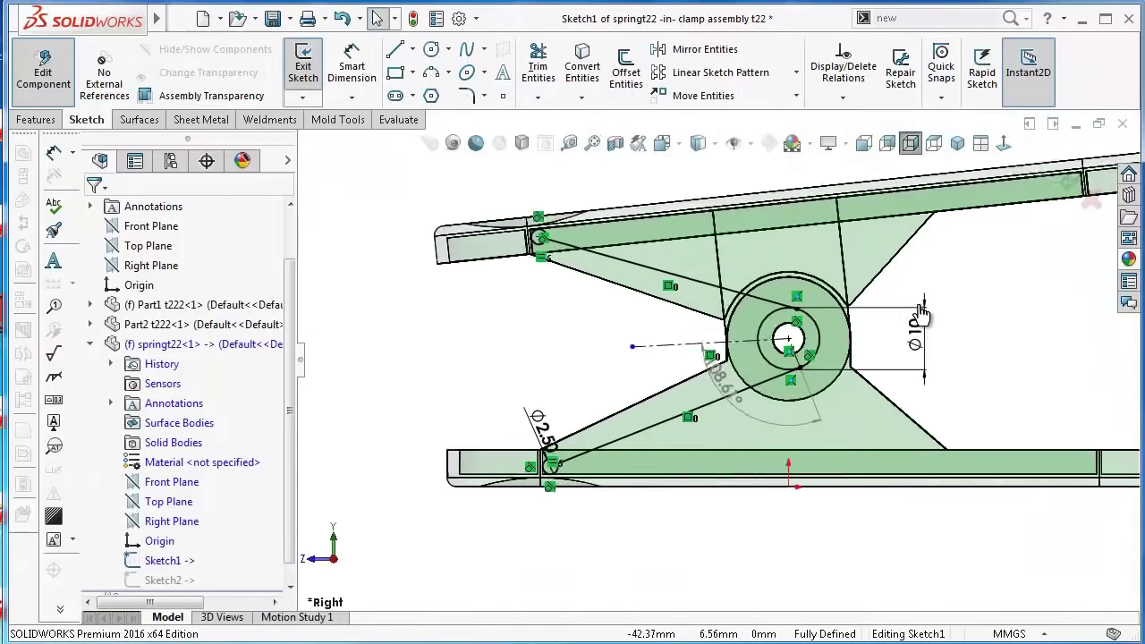
scroll(925, 298, "down", 3)
scroll(925, 299, "down", 2)
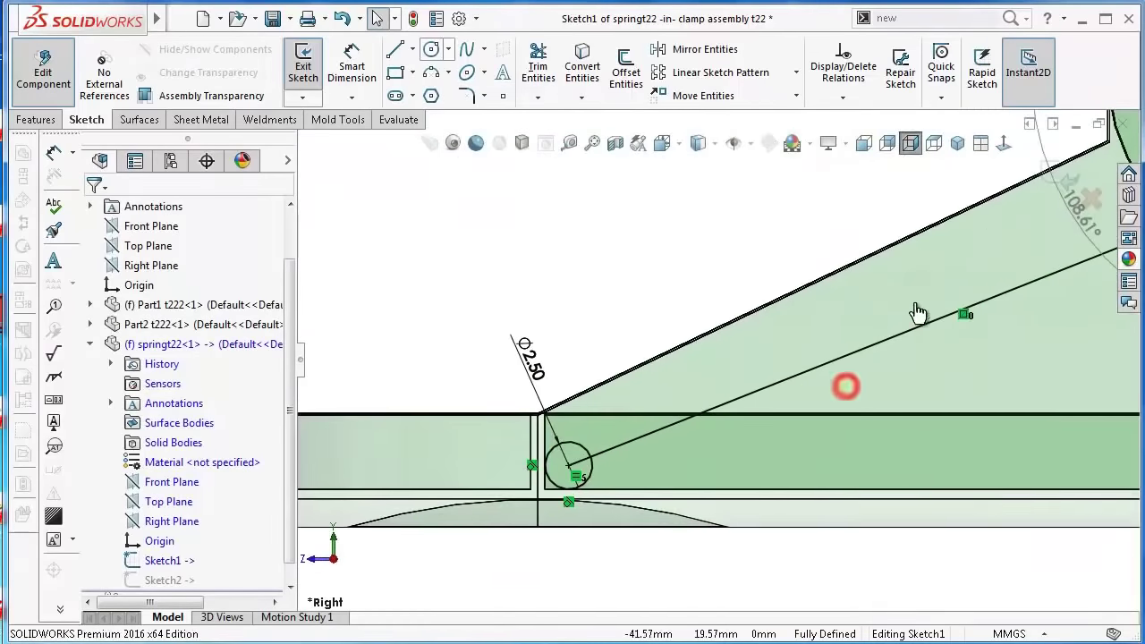
key("c")
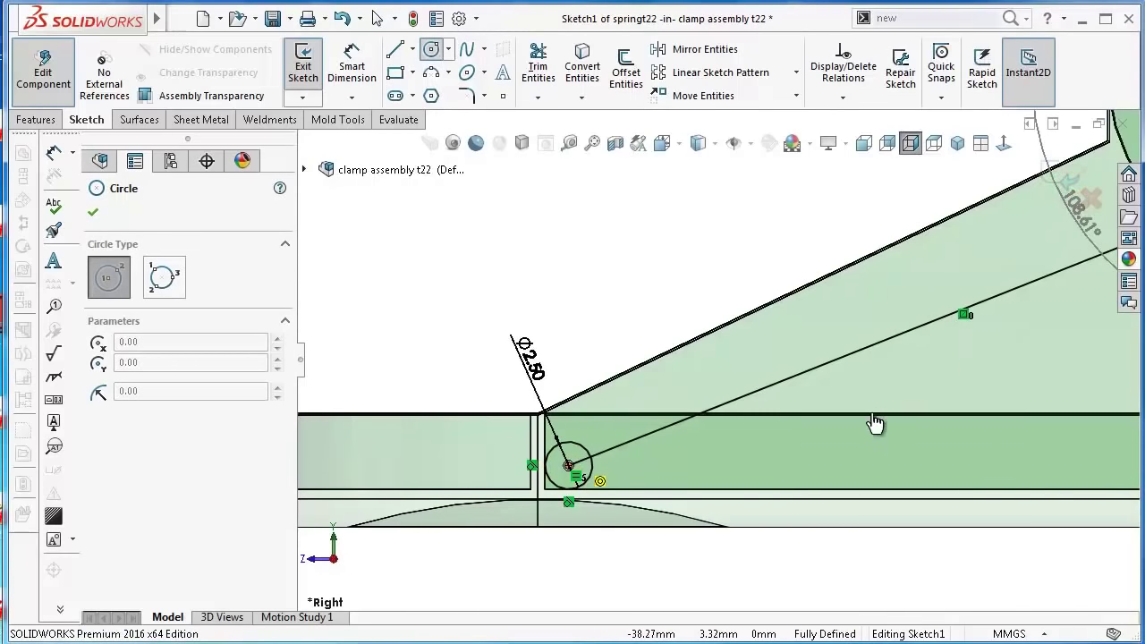
- Draw a small centre rectangle on the leg circle's centre and exit the sketch
left_click(412, 71)
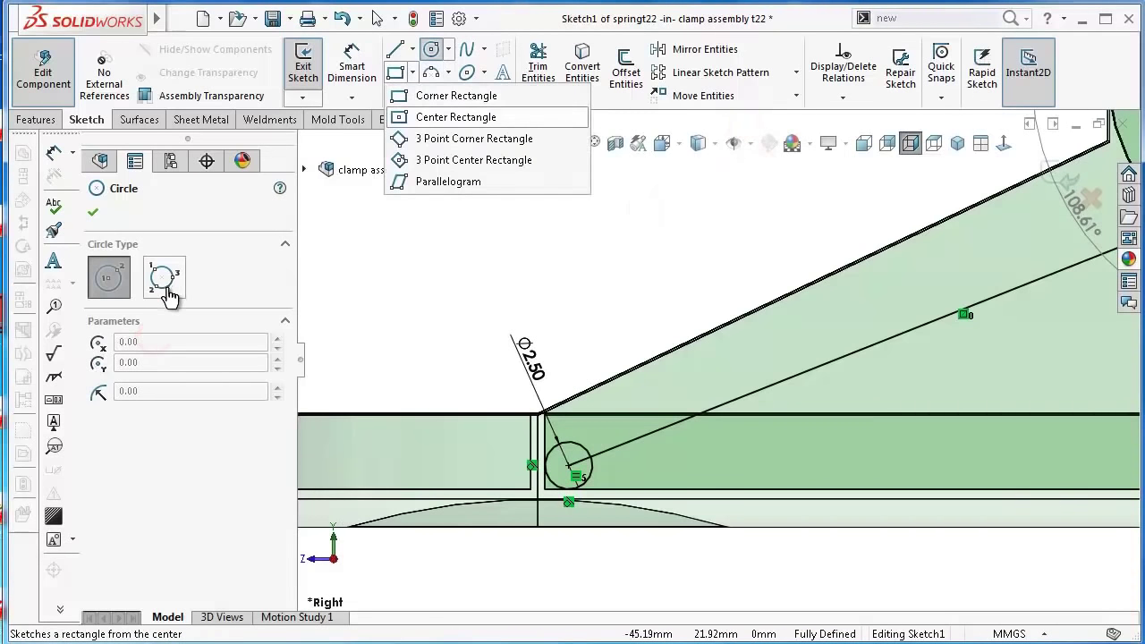
key("Return")
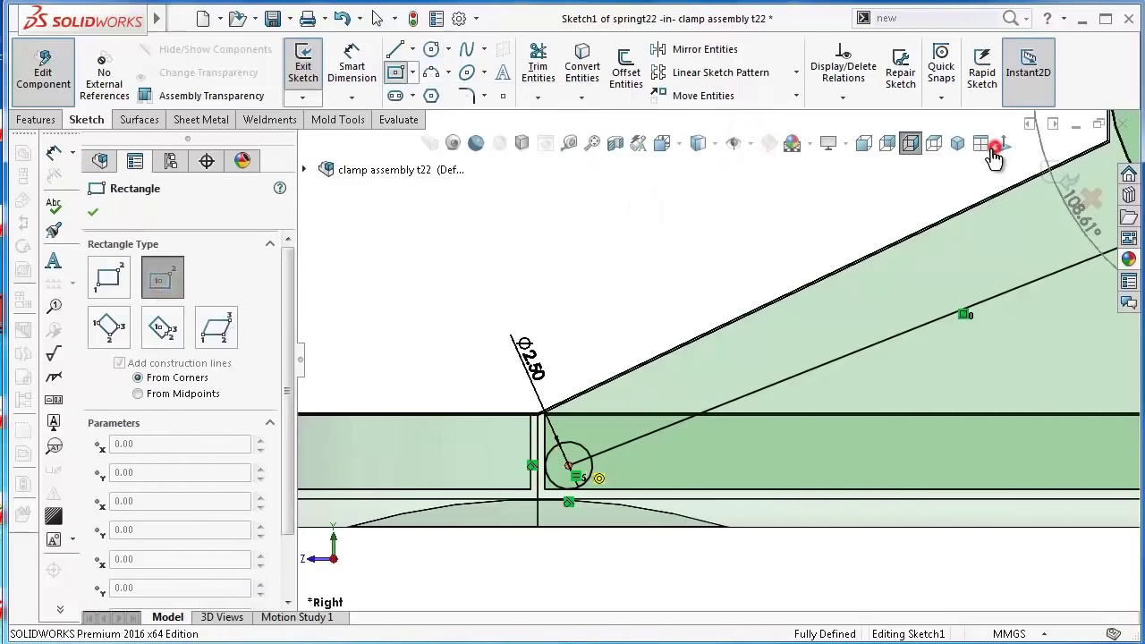
left_click(568, 466)
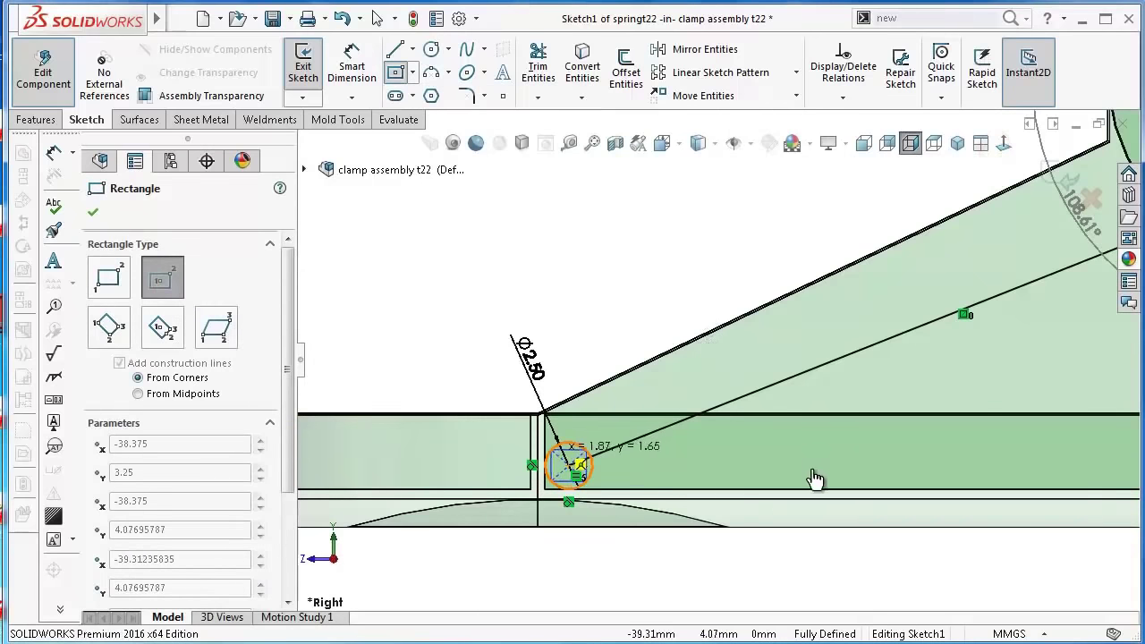
left_click(549, 439)
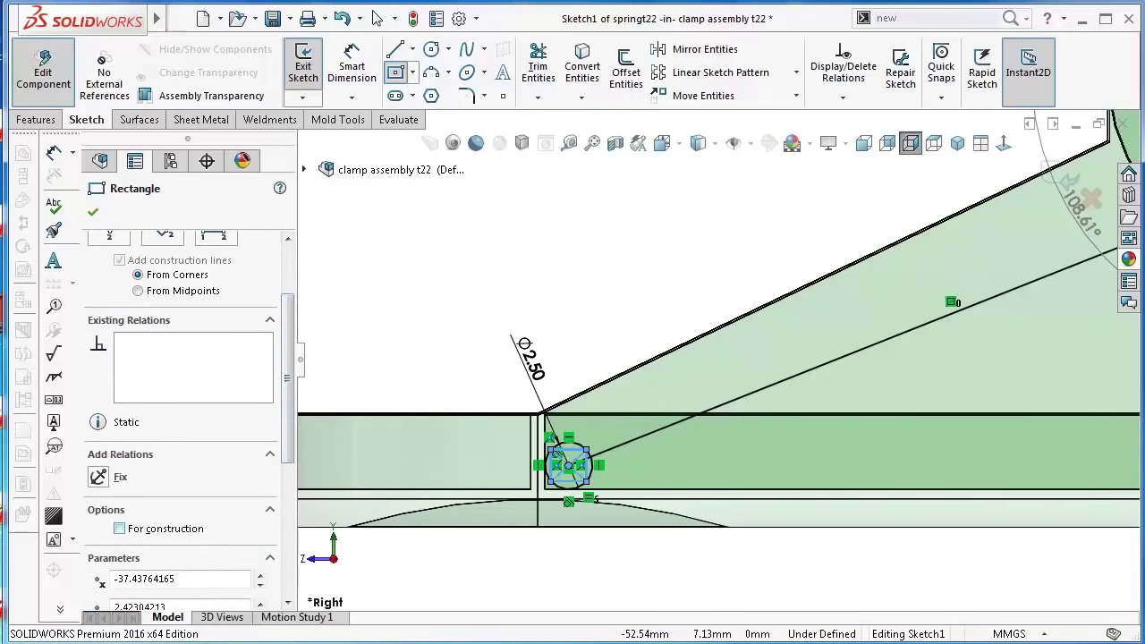
left_click(92, 212)
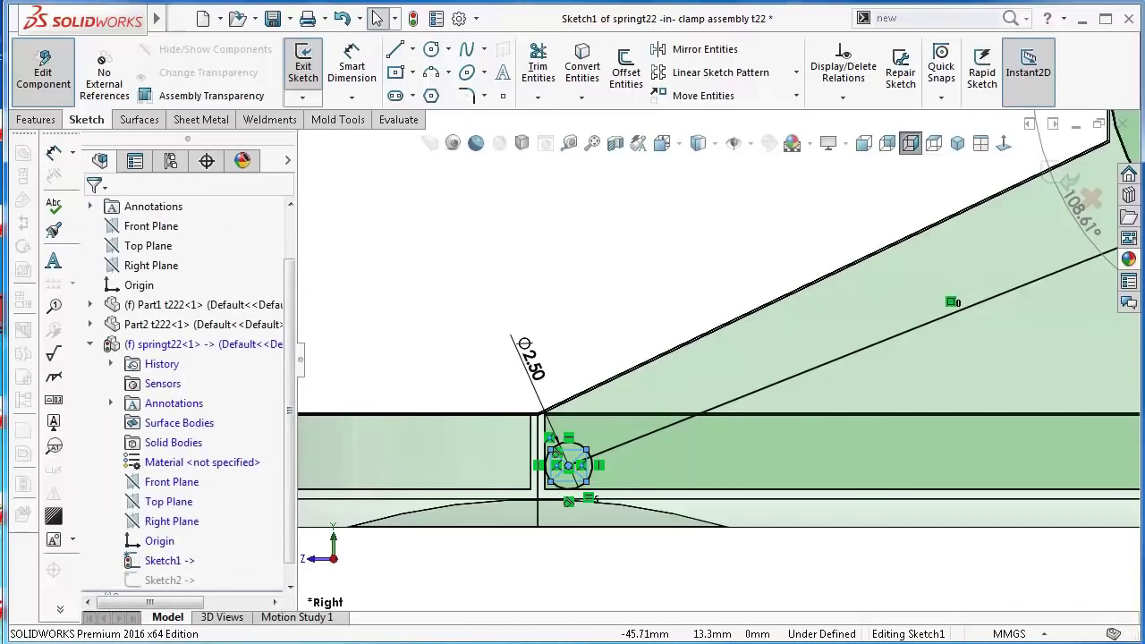
key("ctrl+b")
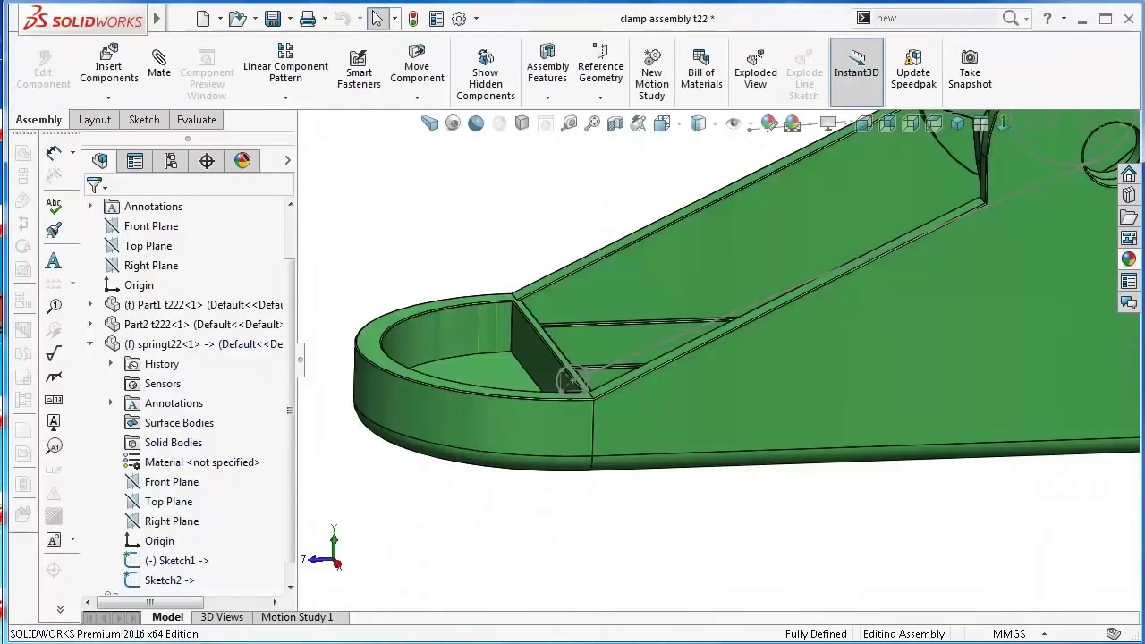
- Open springt22 in its own window, view it from the right, and start 3DSketch1
left_click(197, 344)
left_click(220, 295)
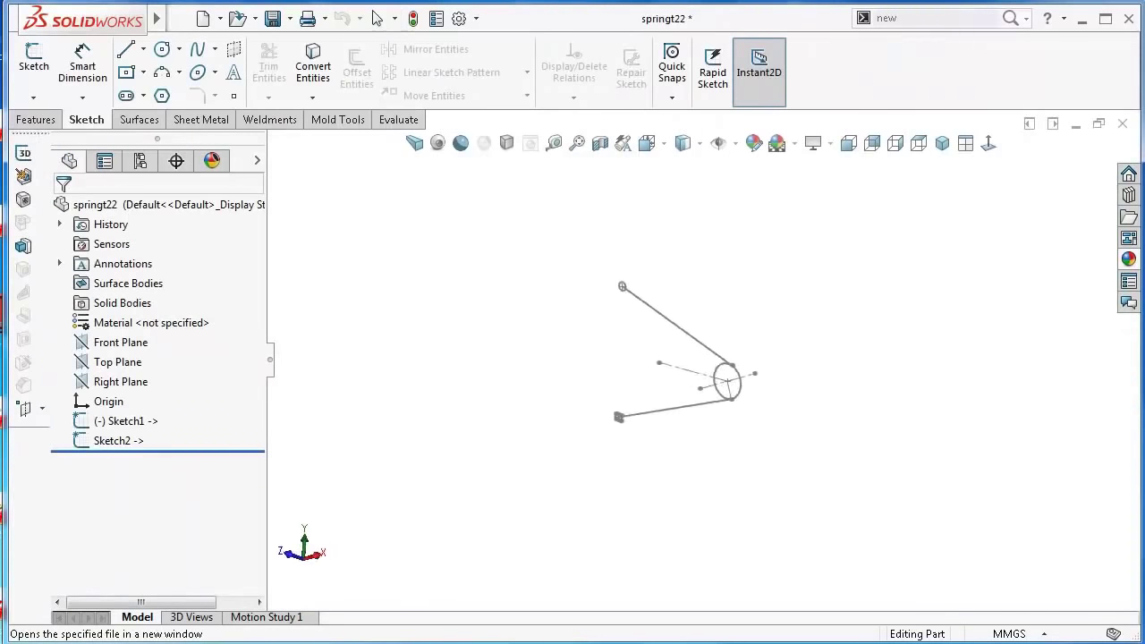
key("ctrl+4")
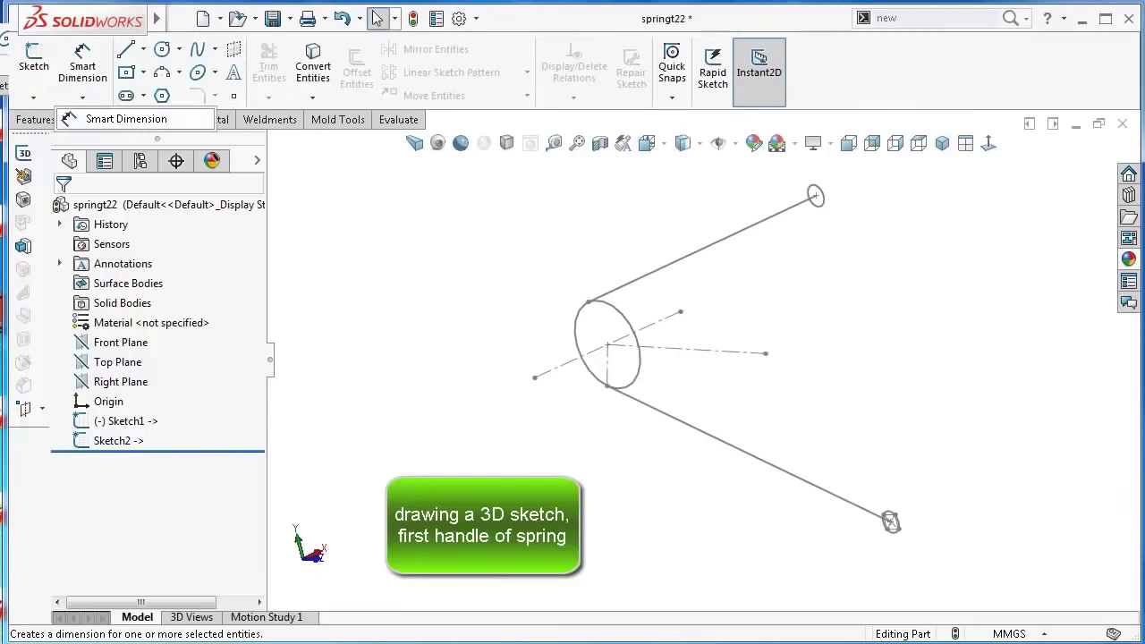
left_click(33, 97)
left_click(69, 139)
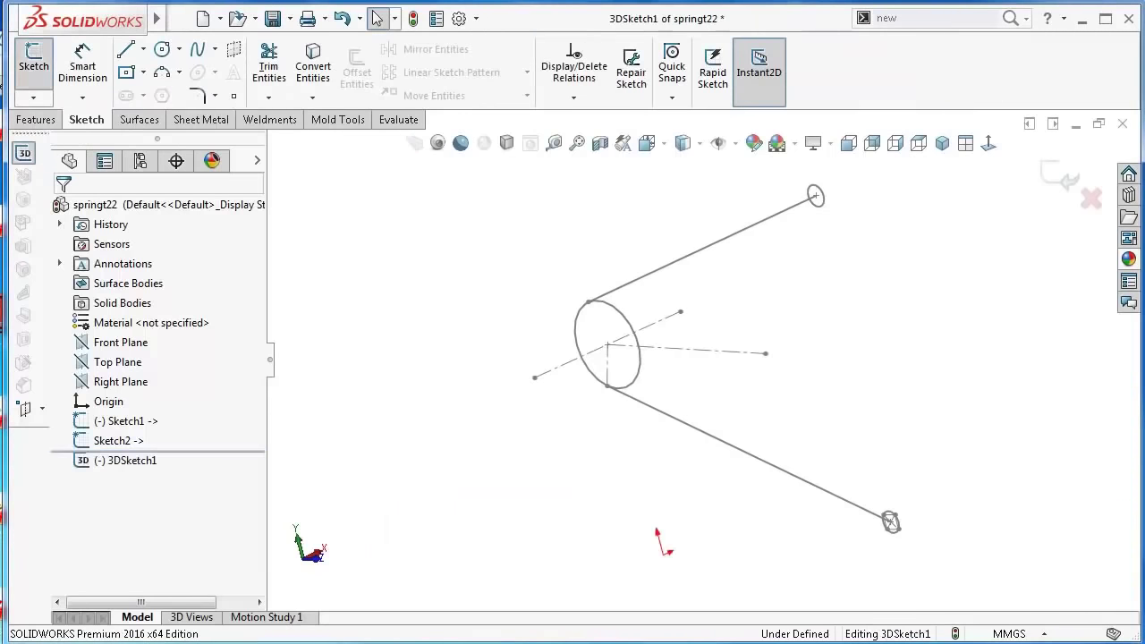
- Draw a construction centerline from the circle's bottom point along the spring axis
left_click(142, 50)
left_click(170, 93)
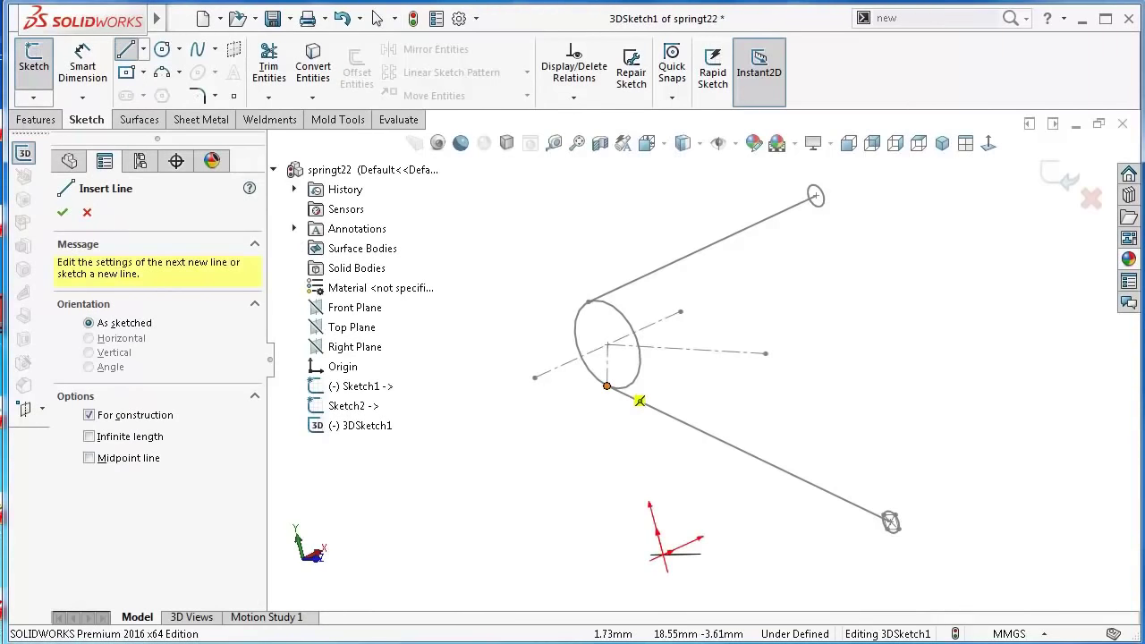
left_click(607, 387)
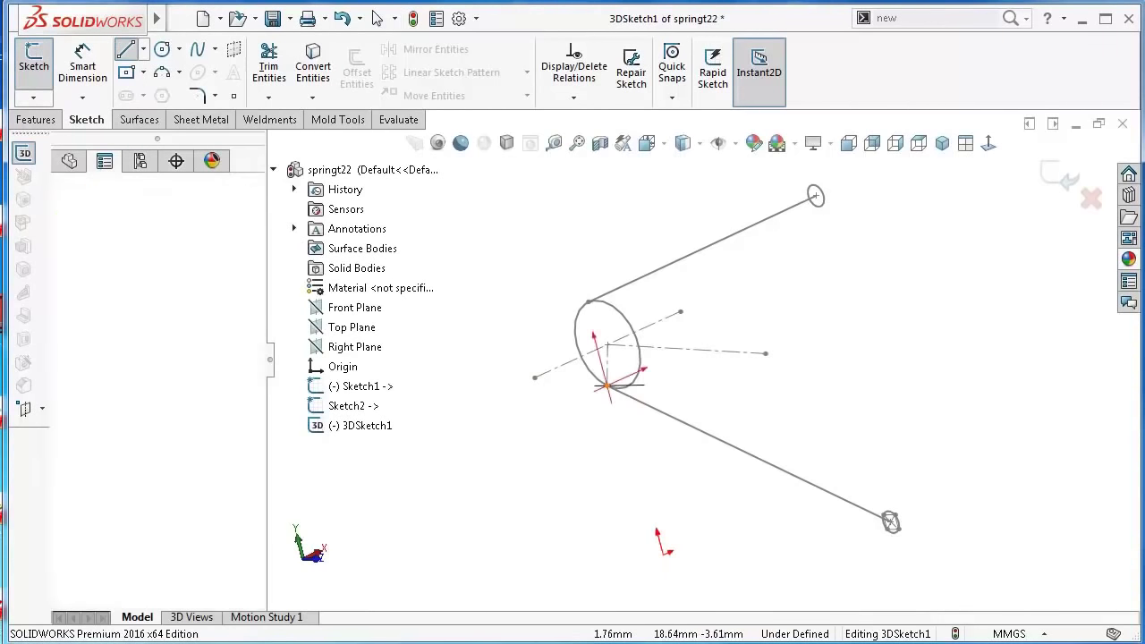
left_click(692, 346)
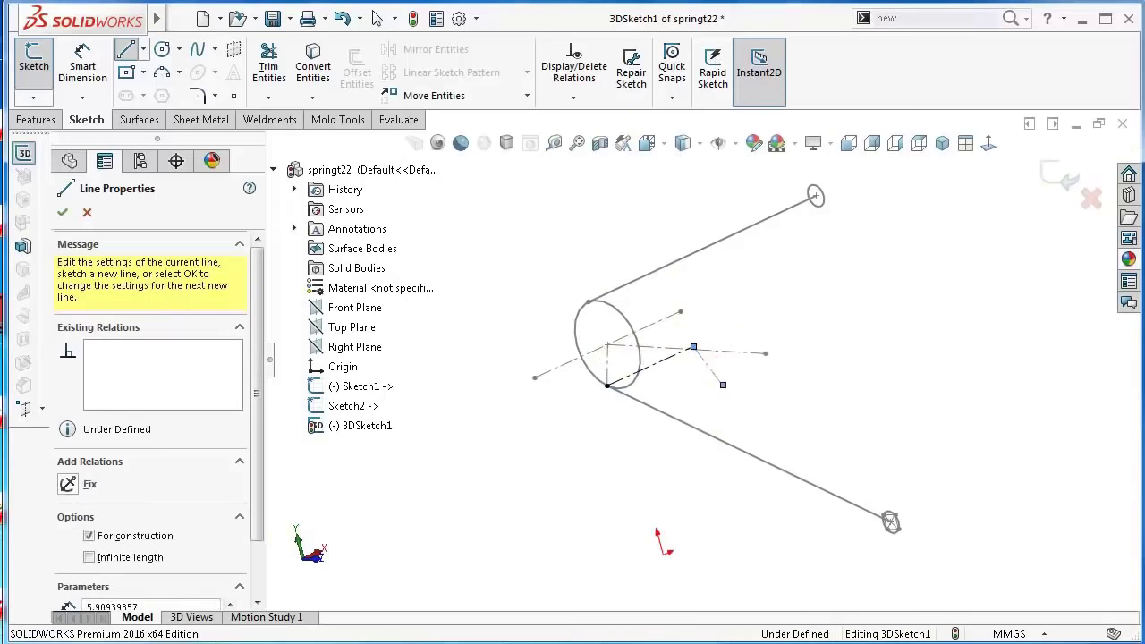
key("Escape")
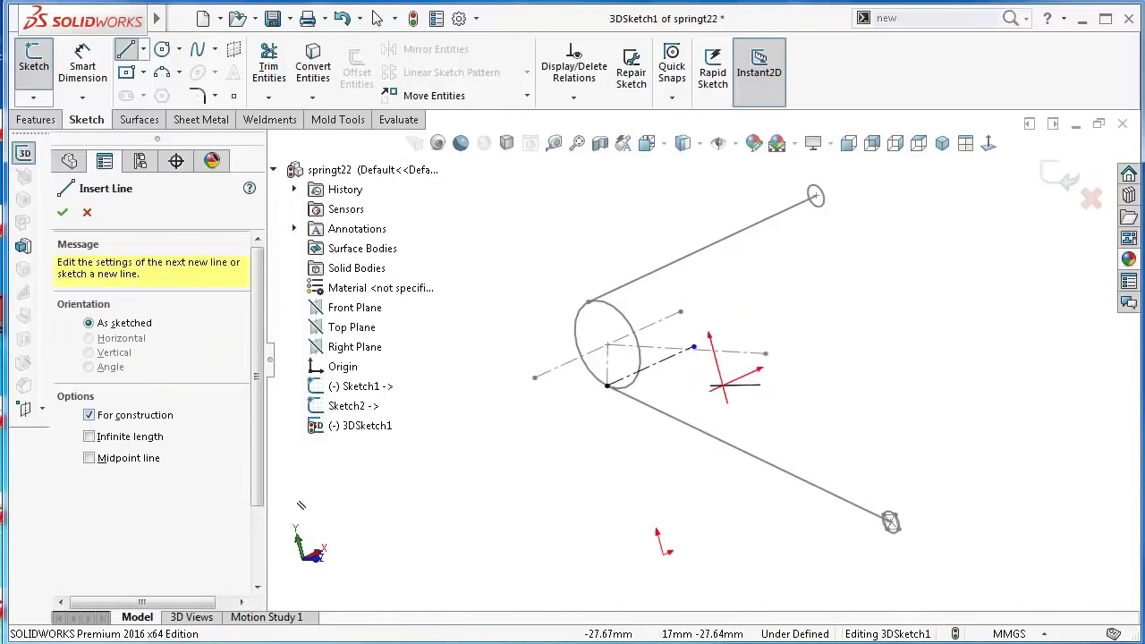
left_click(377, 18)
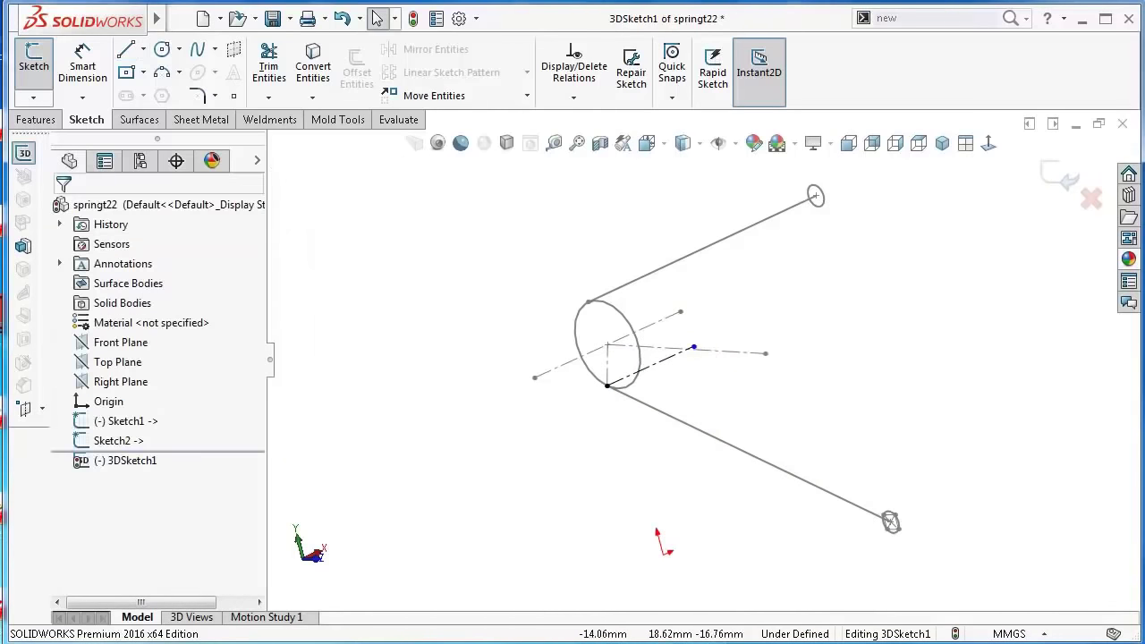
left_click(662, 360)
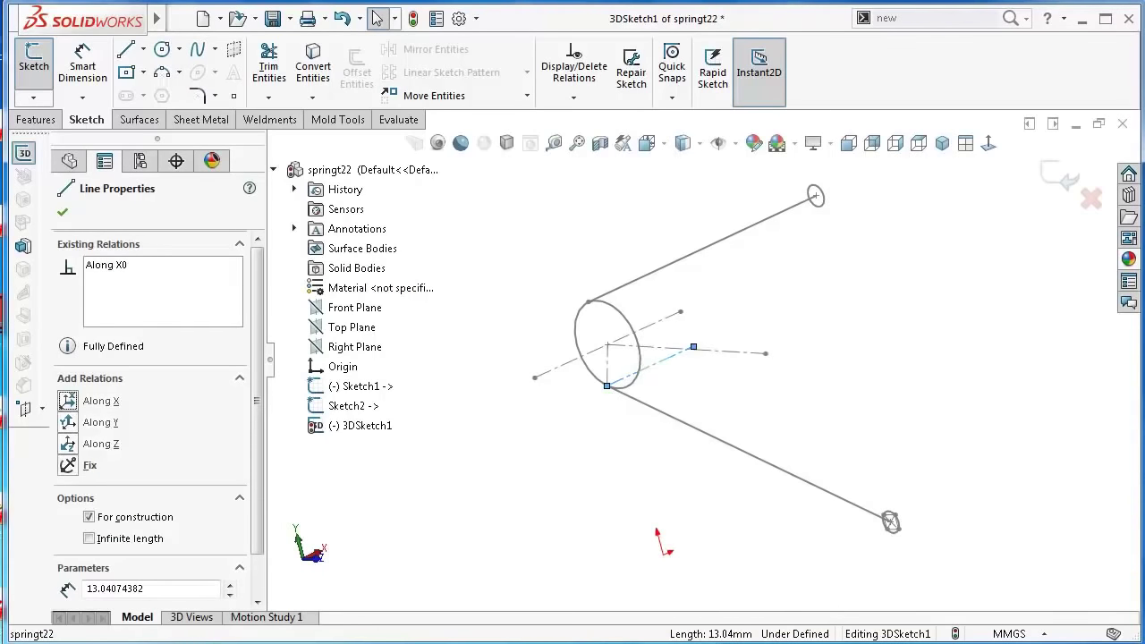
left_click(63, 212)
- Dimension the construction line to 5.50 mm, fully defining the 3D sketch
right_click_drag(498, 427, 498, 385)
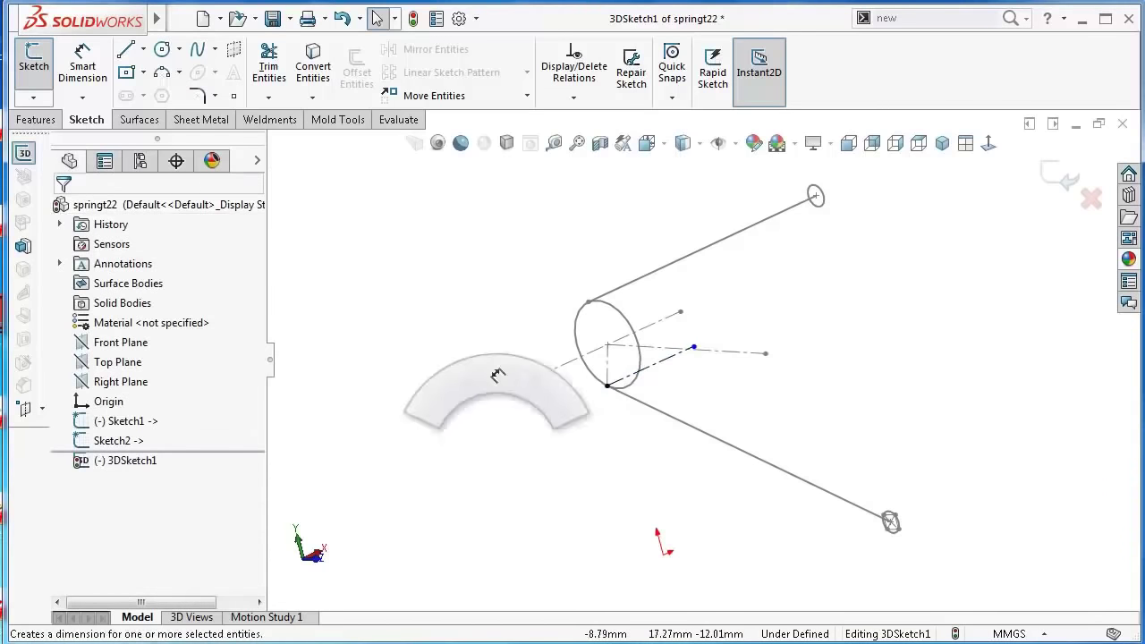
left_click(650, 366)
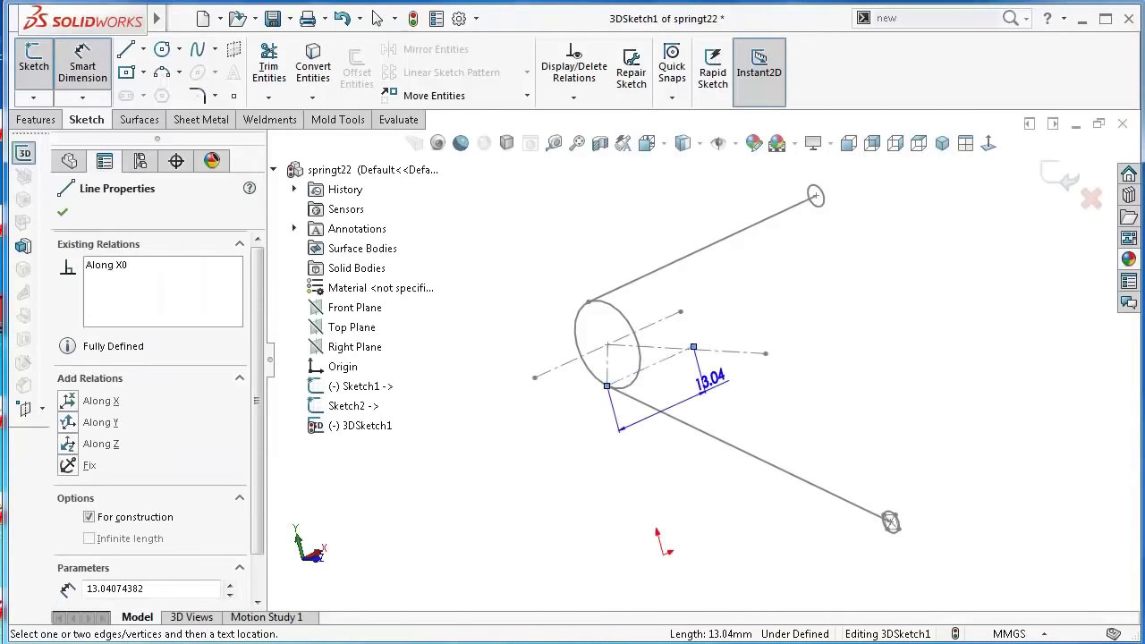
left_click(712, 383)
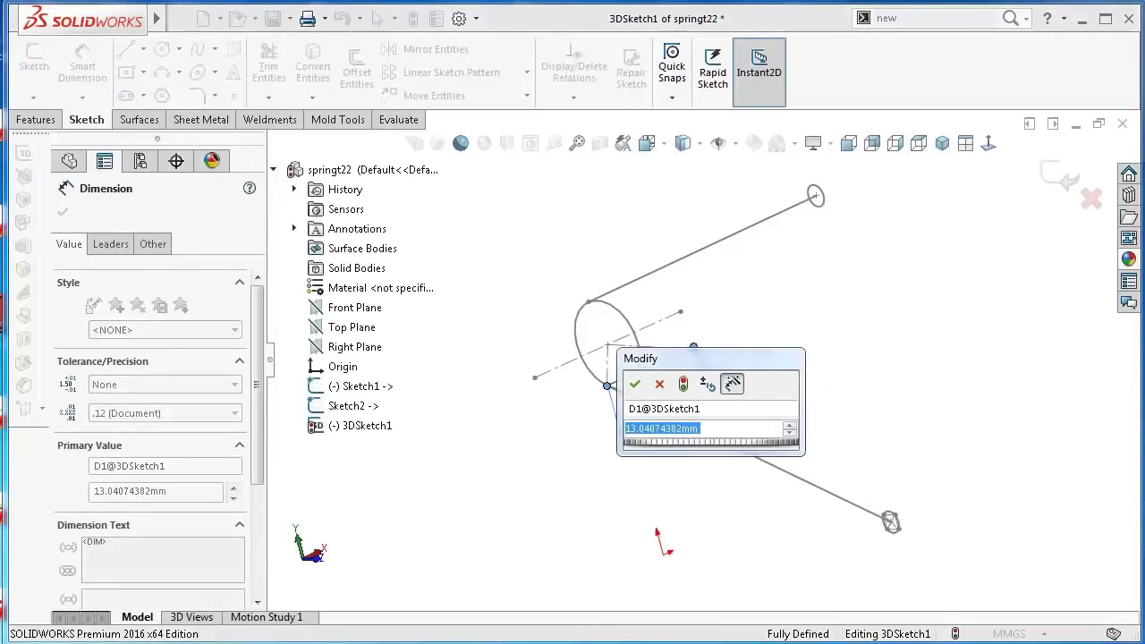
type("5.5")
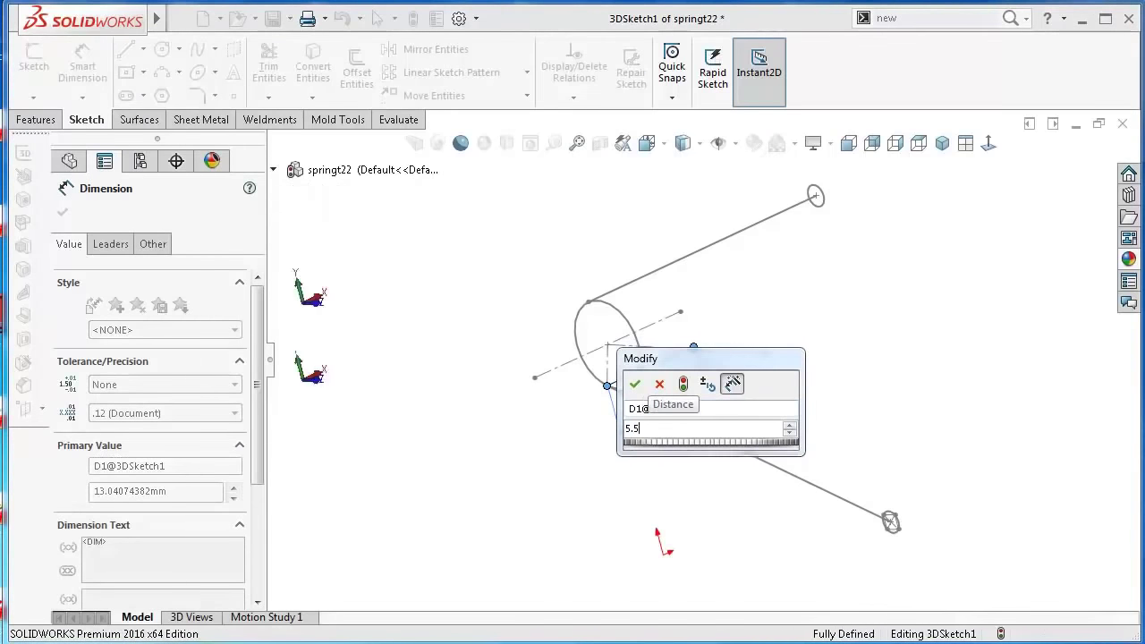
key("Return")
key("Escape")
scroll(676, 365, "down", 2)
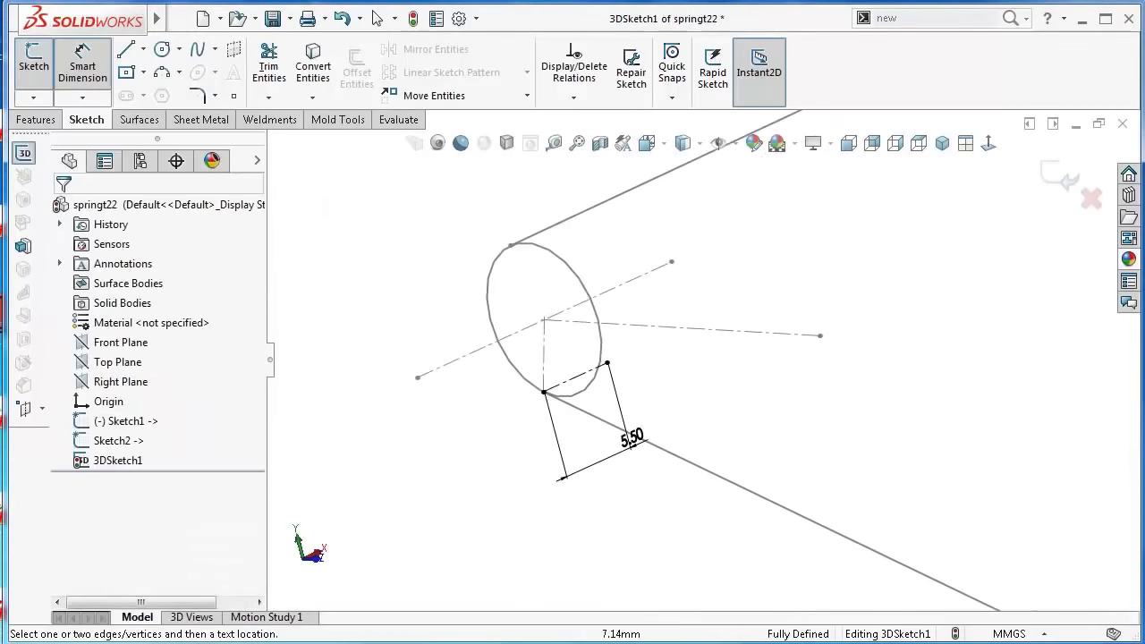
key("Escape")
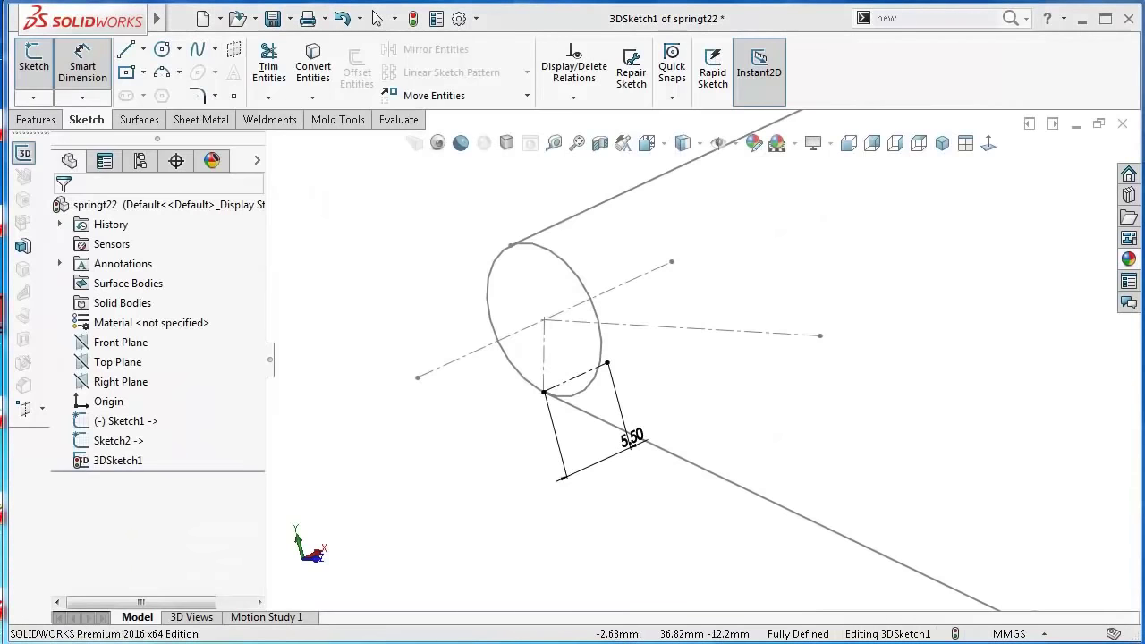
- Exit the 3D sketch back to the part's features
left_click(36, 119)
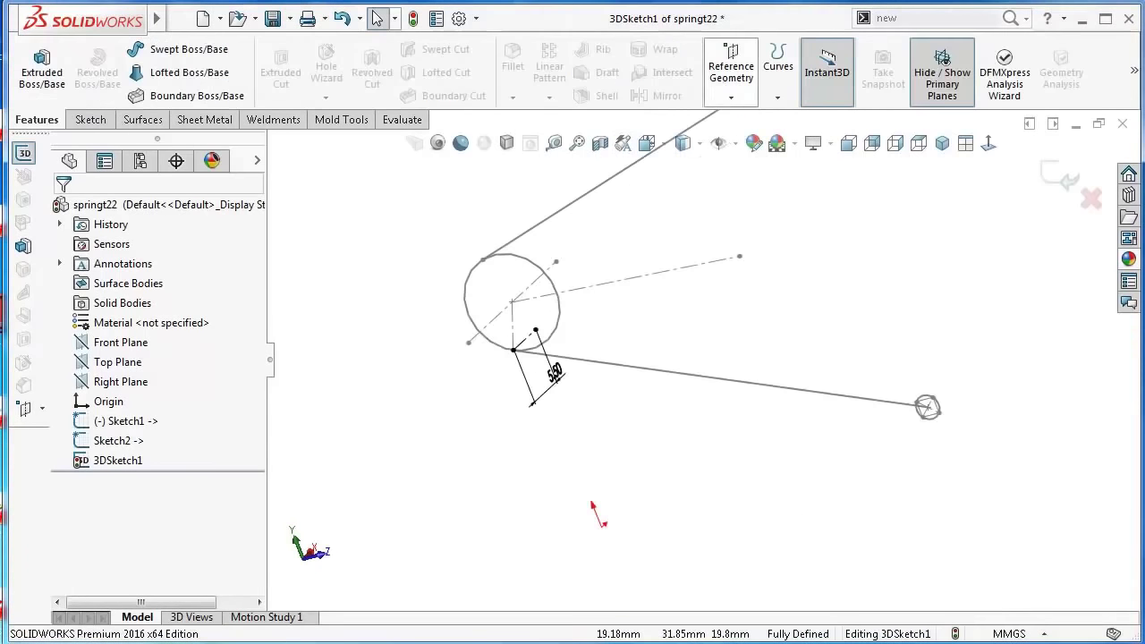
left_click(777, 67)
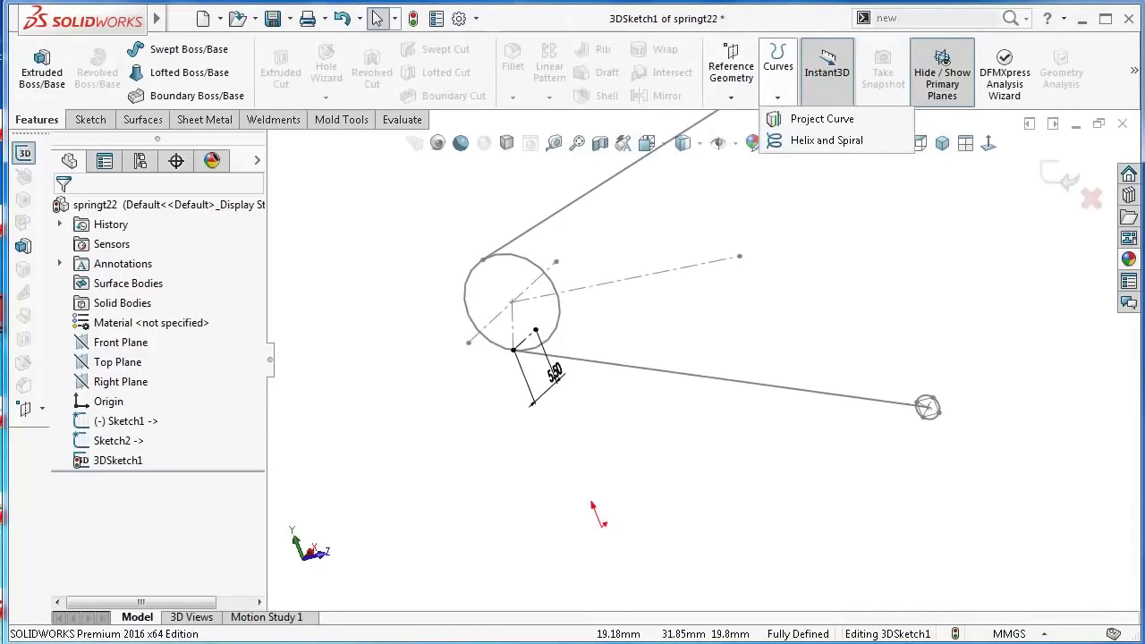
left_click(731, 96)
key("Escape")
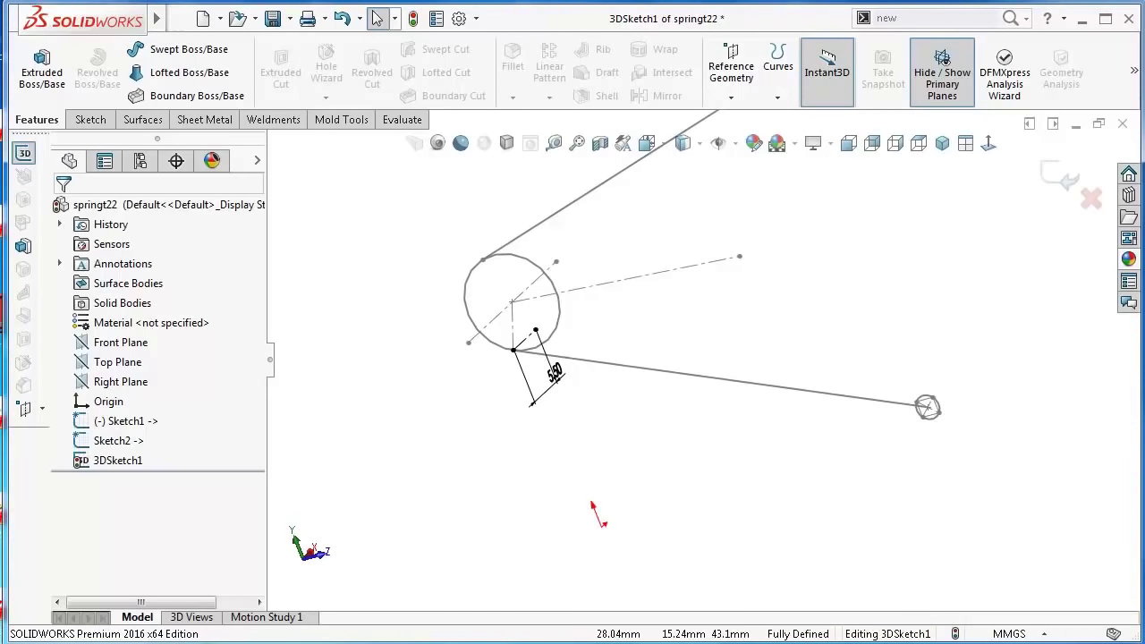
left_click(1059, 179)
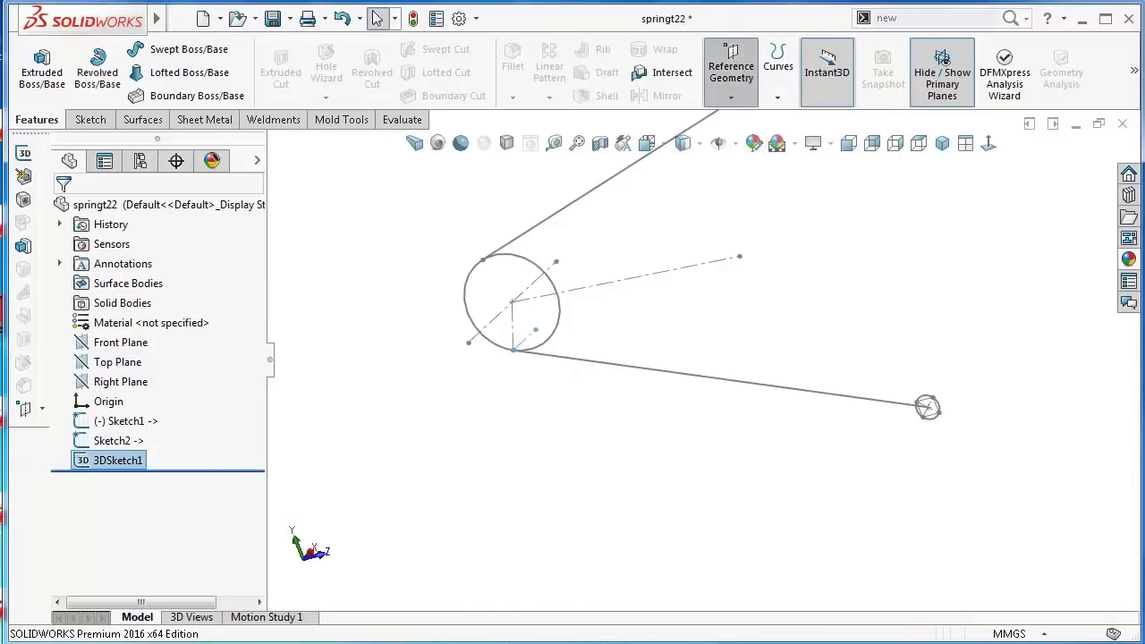
- Begin a one-line reference axis, then cancel it and rotate the view
left_click(731, 97)
left_click(742, 138)
scroll(968, 432, "down", 2)
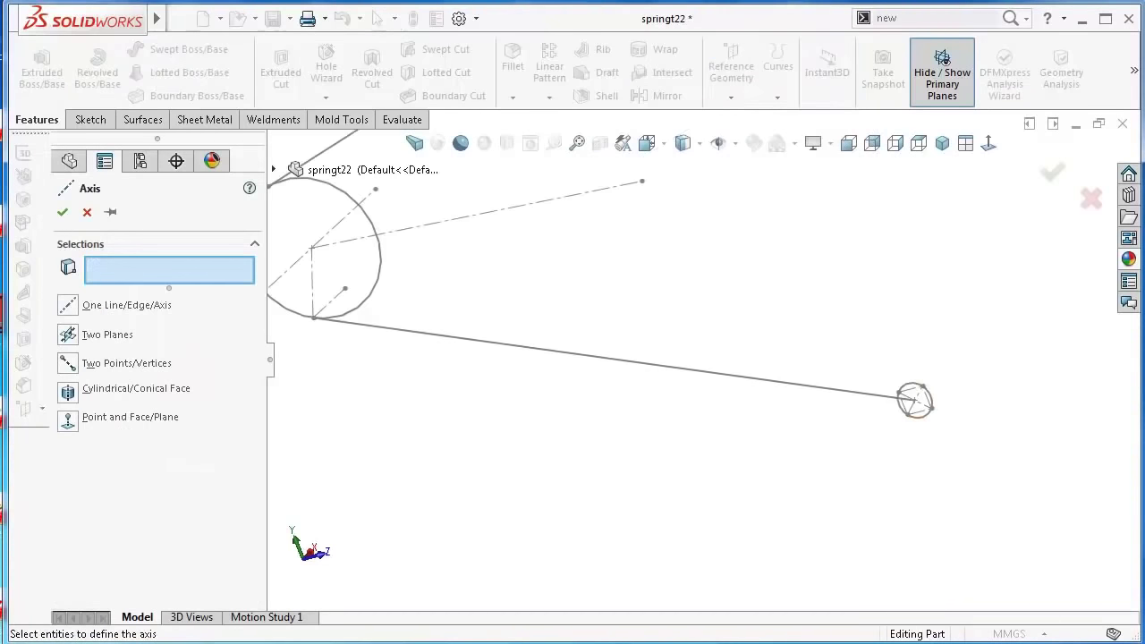
scroll(968, 432, "down", 2)
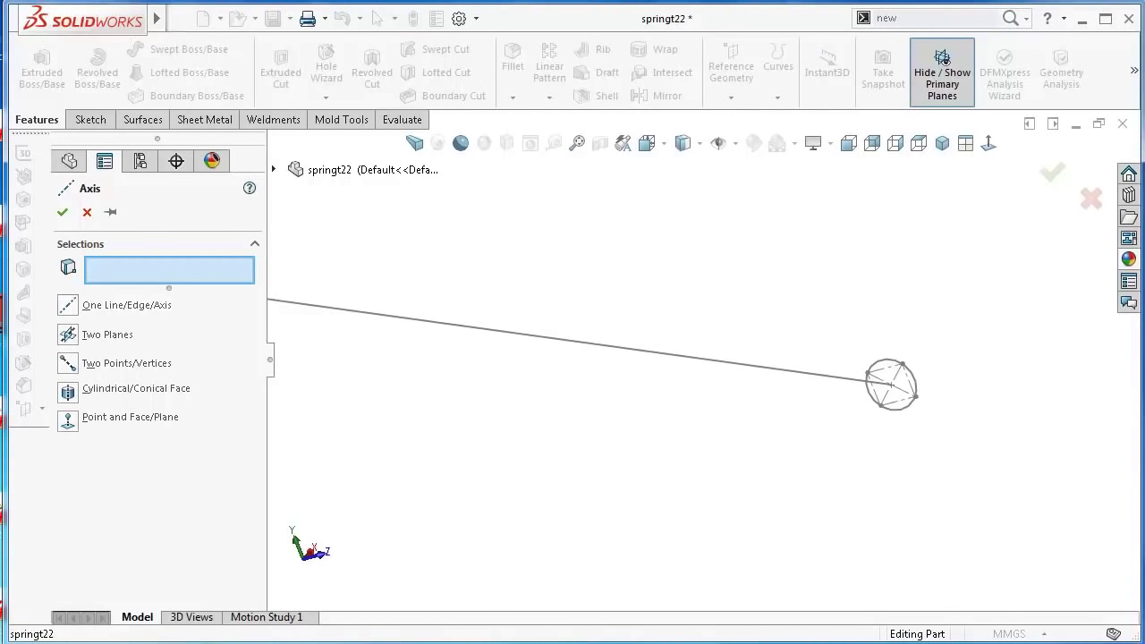
left_click(126, 305)
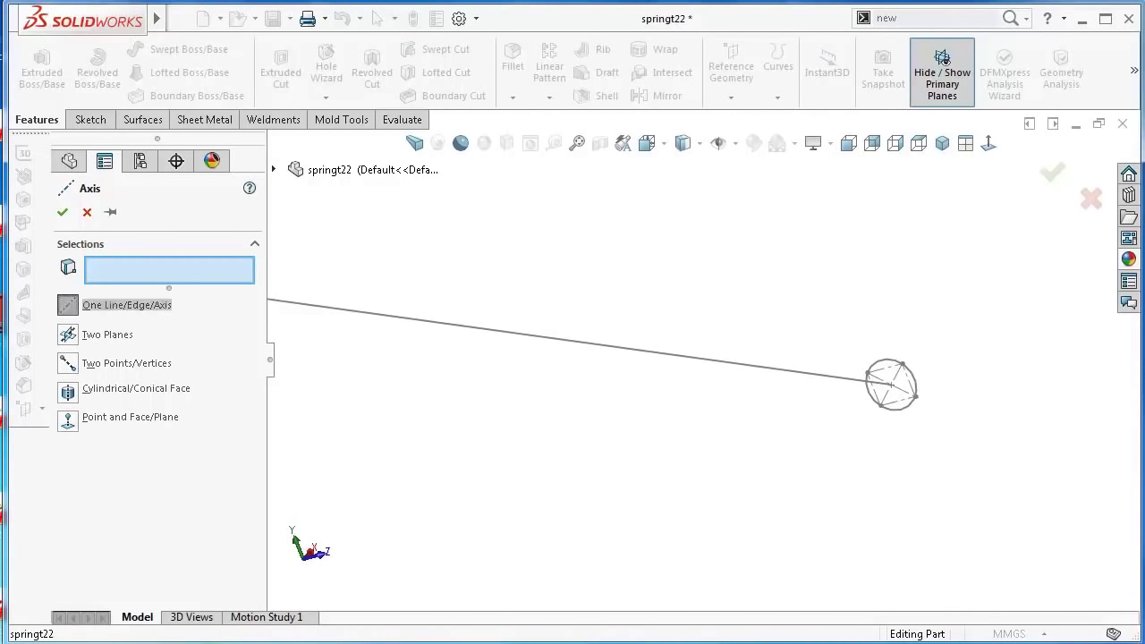
key("Escape")
middle_click_drag(626, 402, 537, 394)
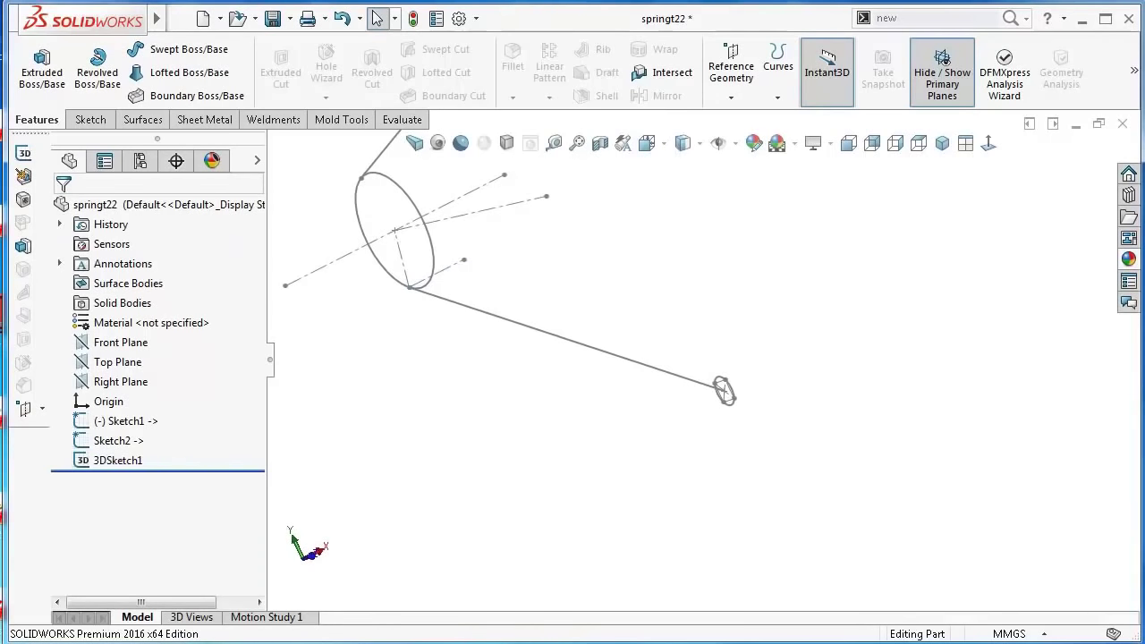
- Reopen 3DSketch1 for editing and view it looking down from the top
left_click(503, 208)
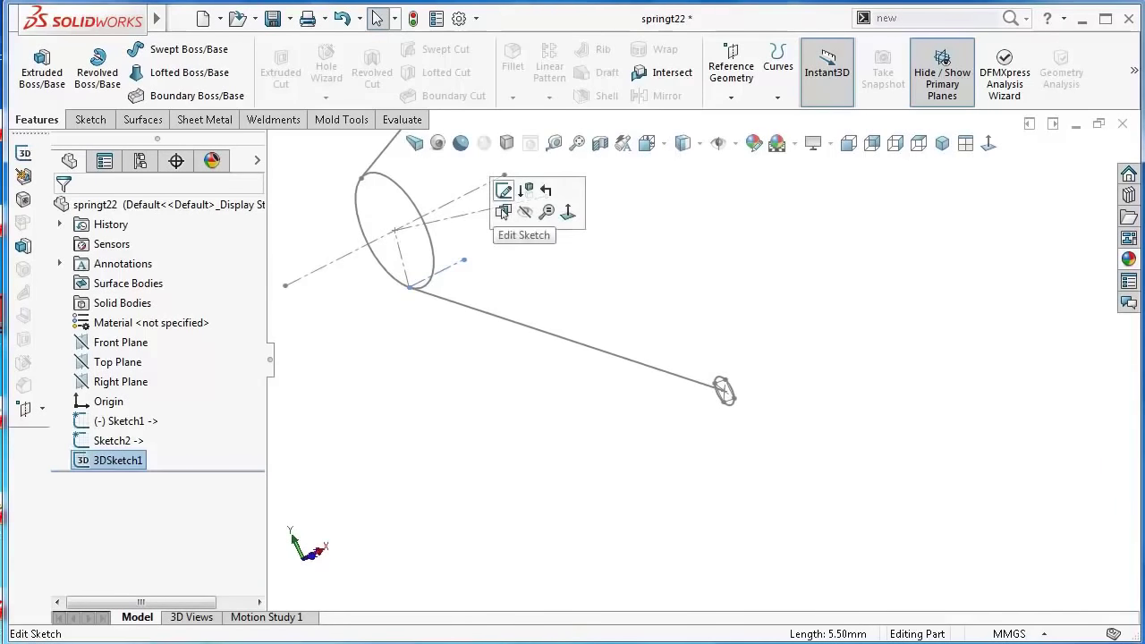
left_click(503, 192)
left_click(989, 144)
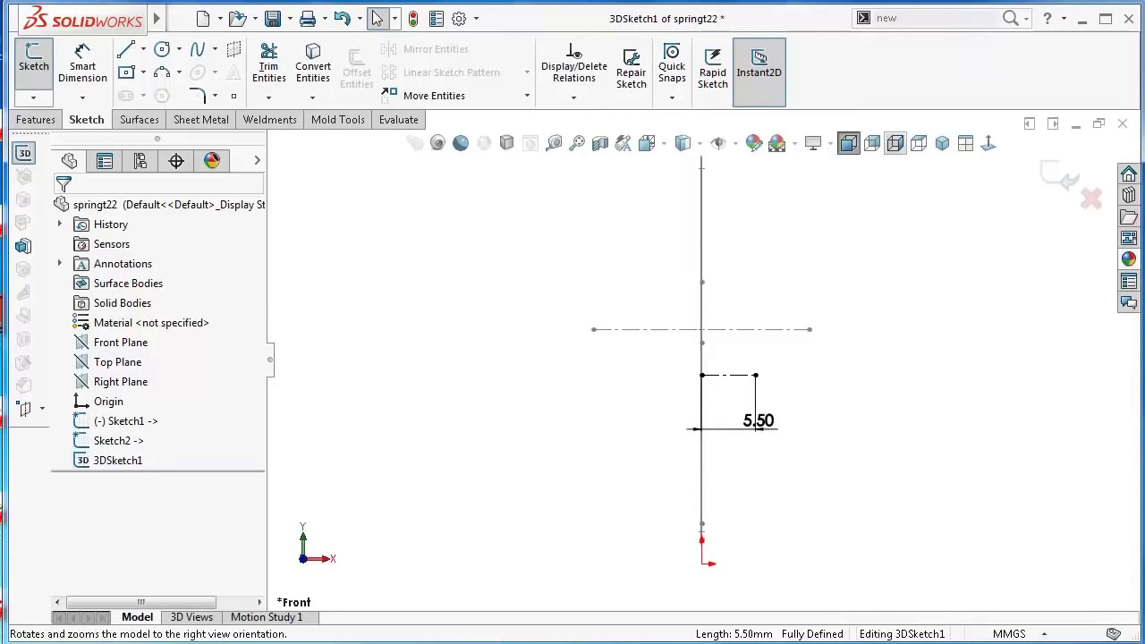
left_click(848, 143)
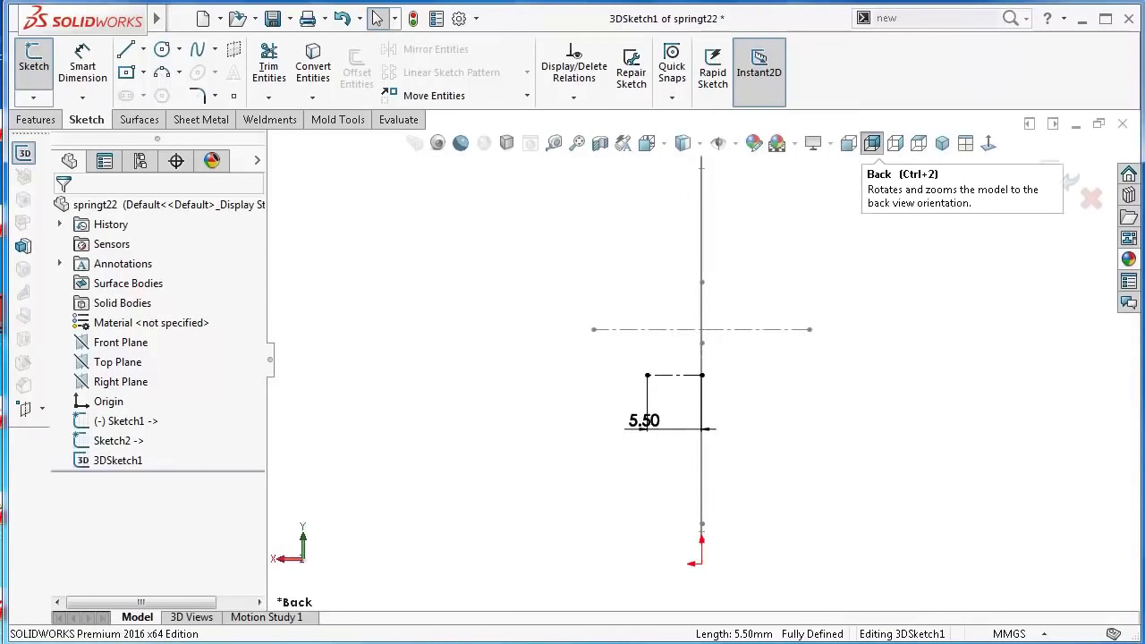
left_click(871, 143)
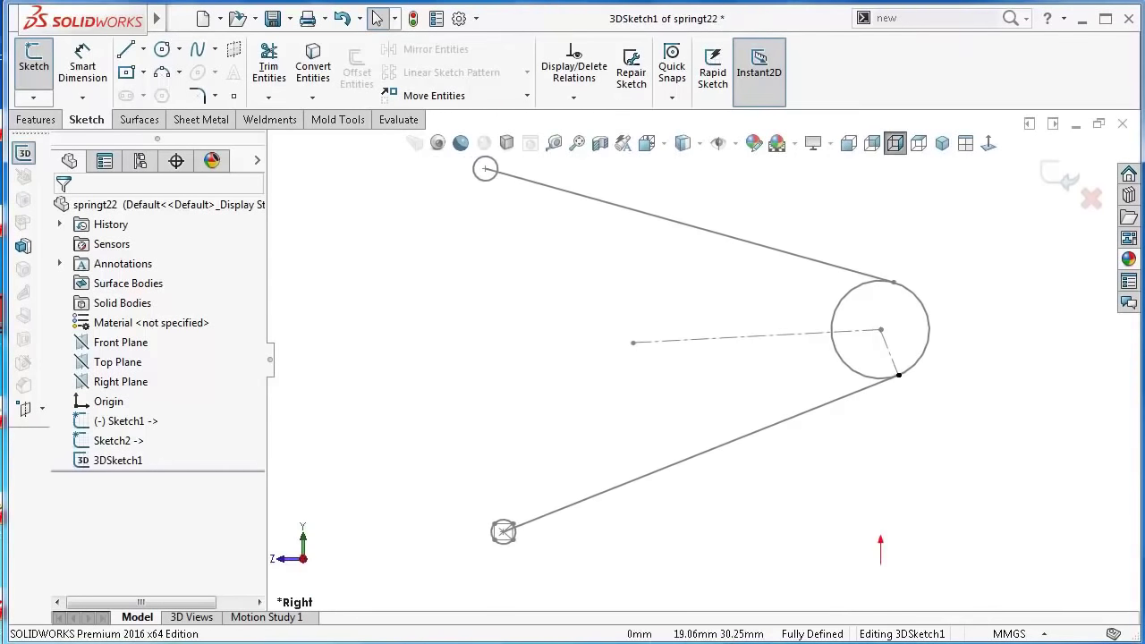
key("space")
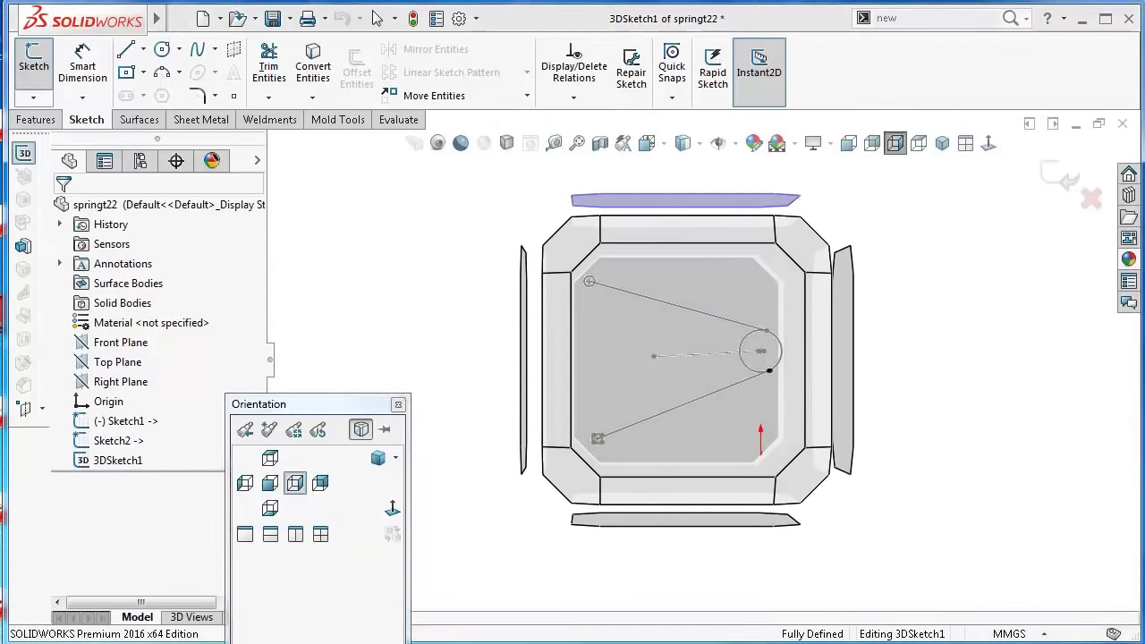
left_click(684, 198)
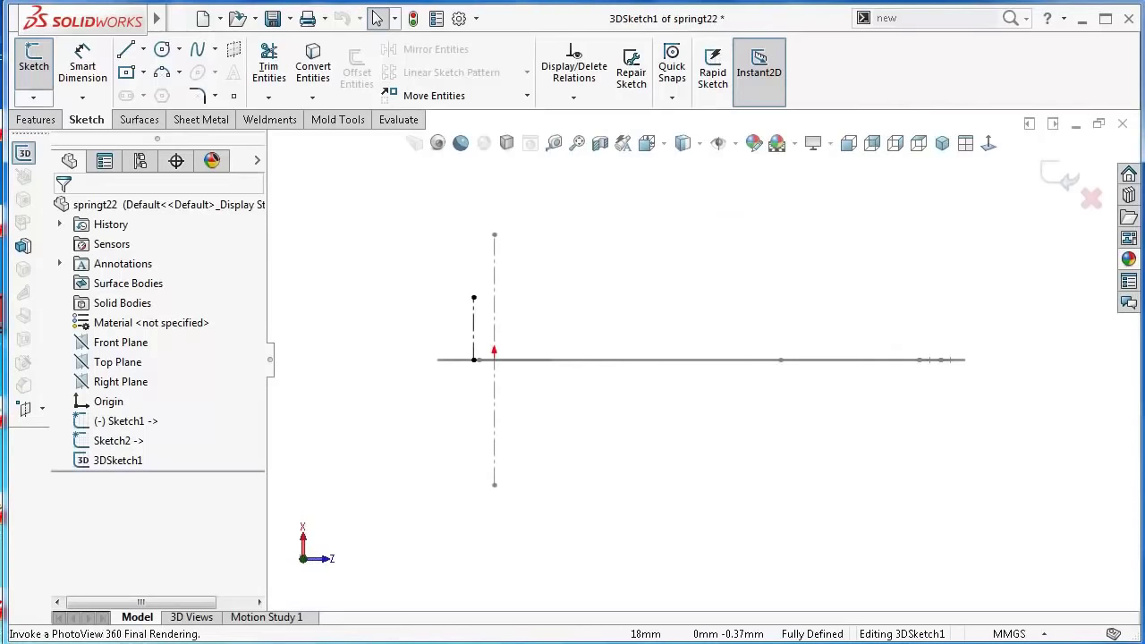
left_click(144, 49)
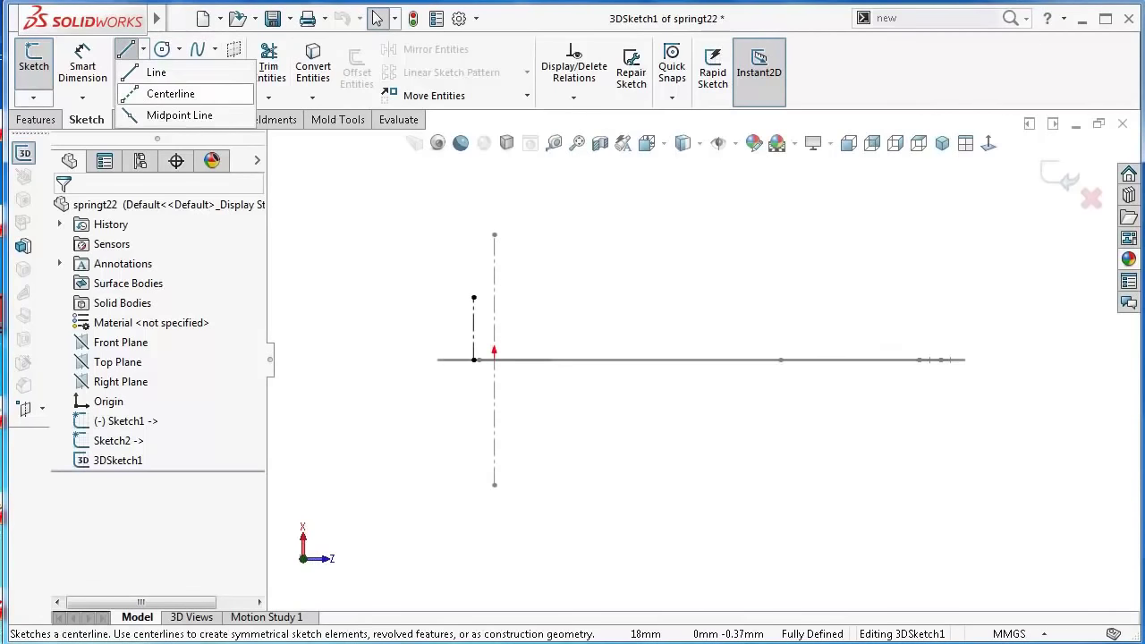
left_click(170, 92)
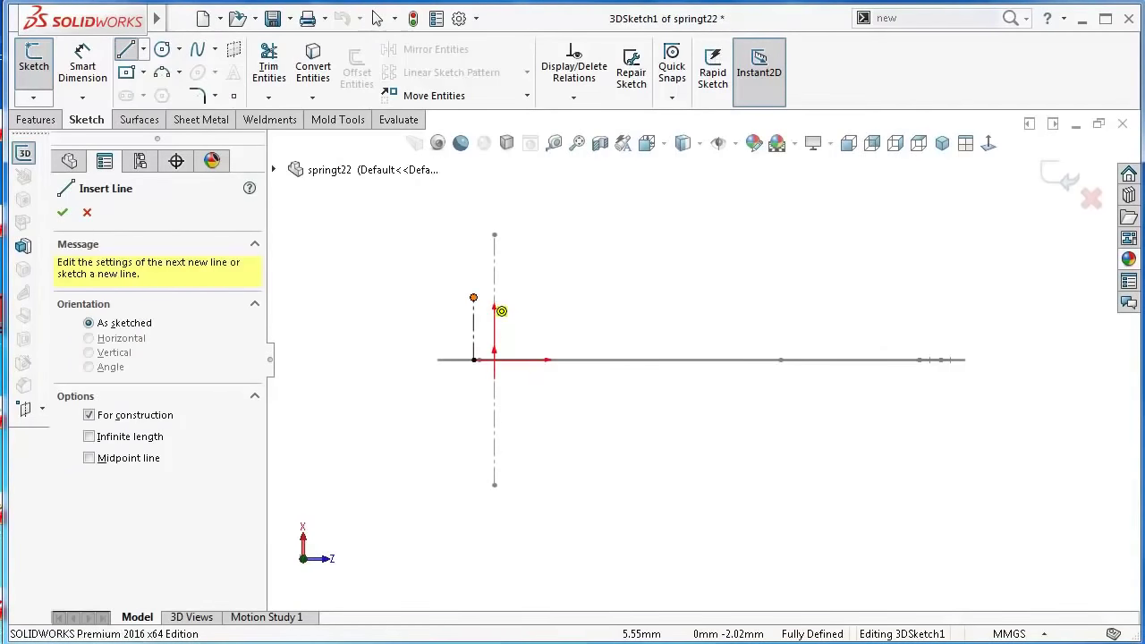
left_click(473, 298)
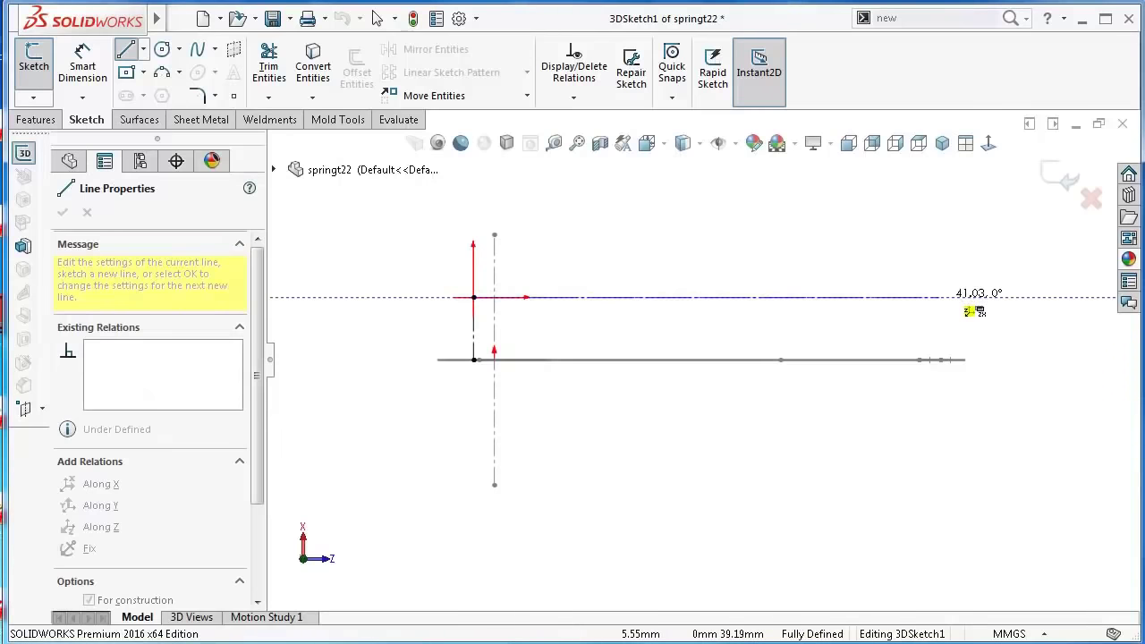
left_click(940, 298)
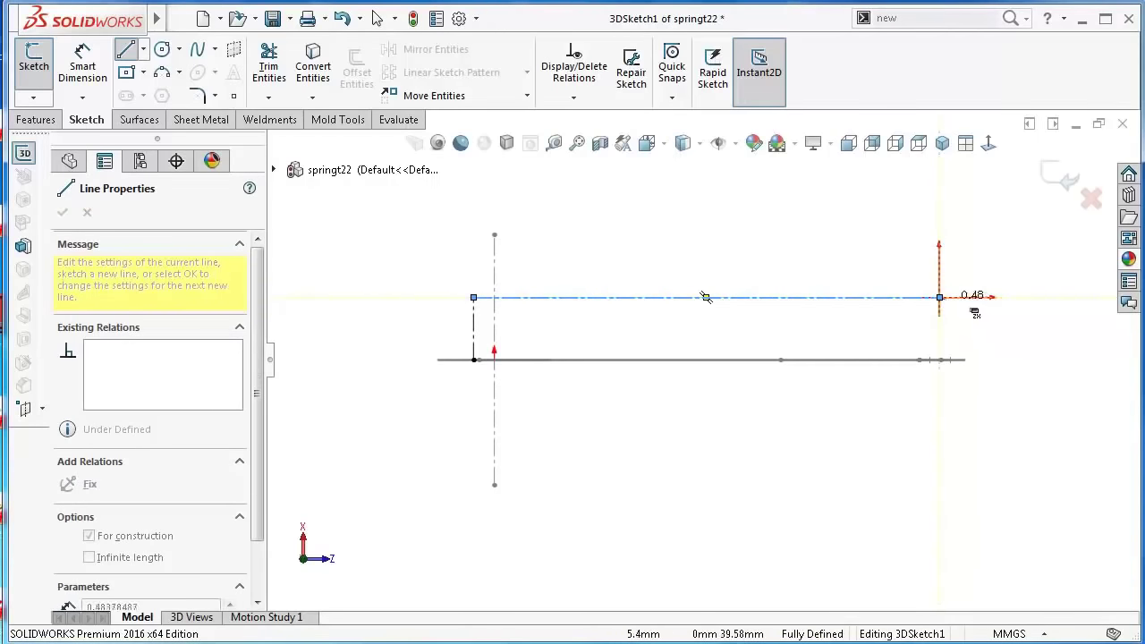
left_click(377, 18)
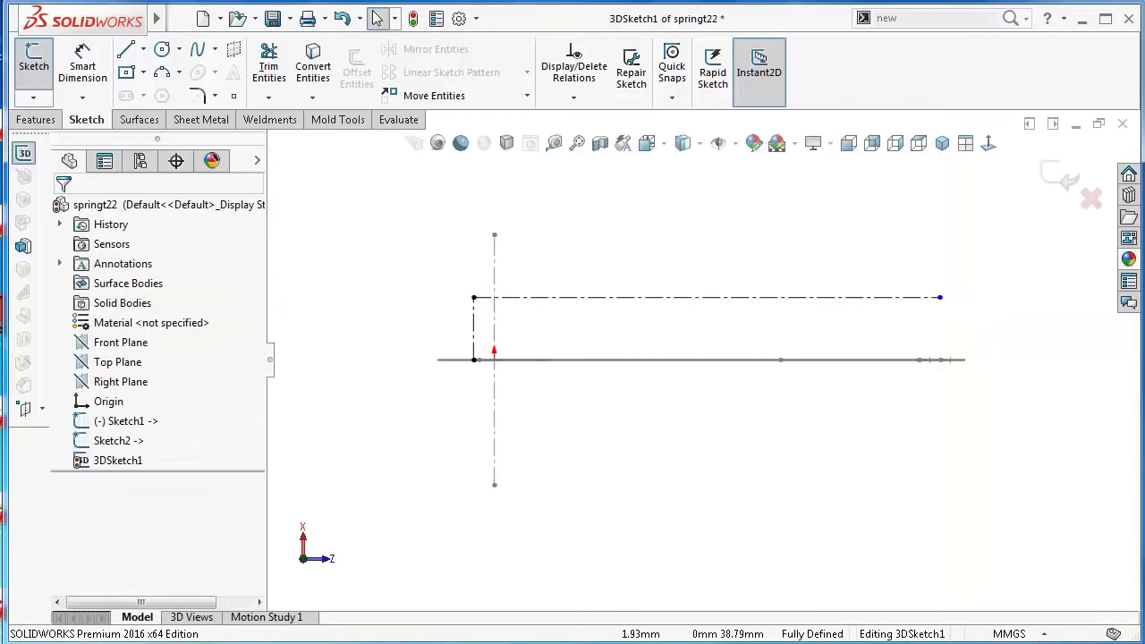
middle_click_drag(494, 351, 651, 544)
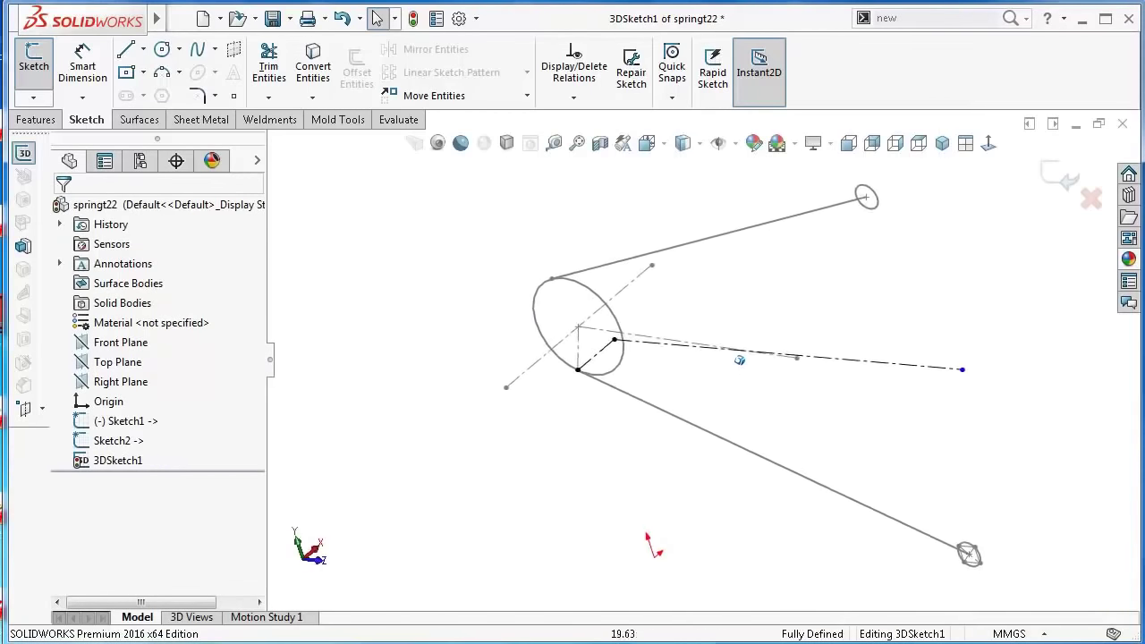
middle_click_drag(651, 447, 581, 403)
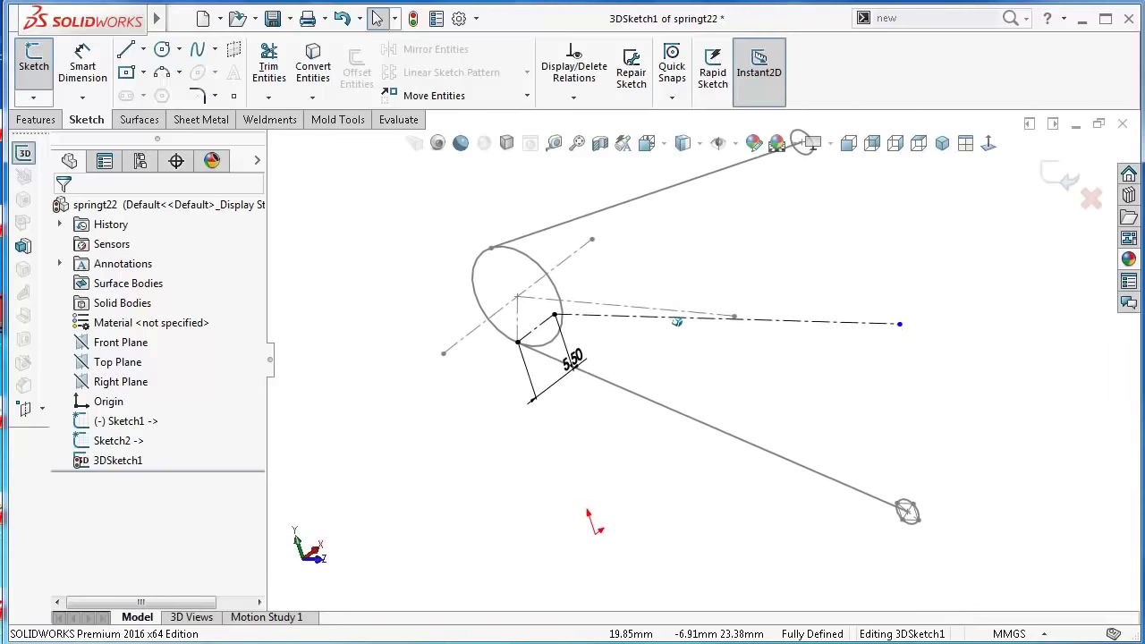
middle_click_drag(677, 322, 688, 325)
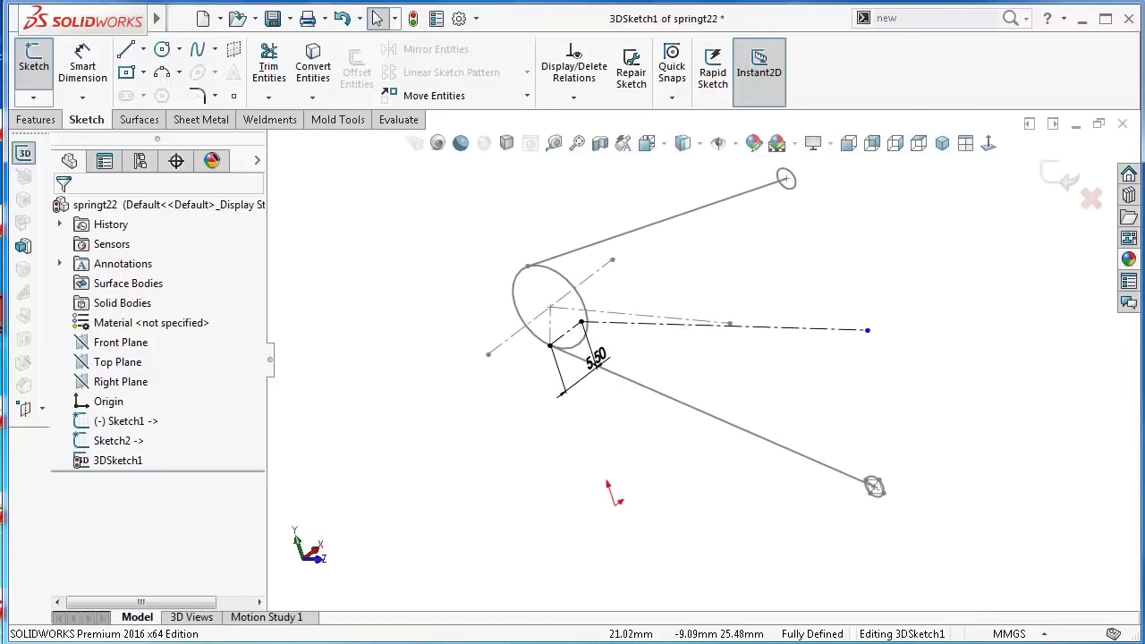
left_click(867, 330)
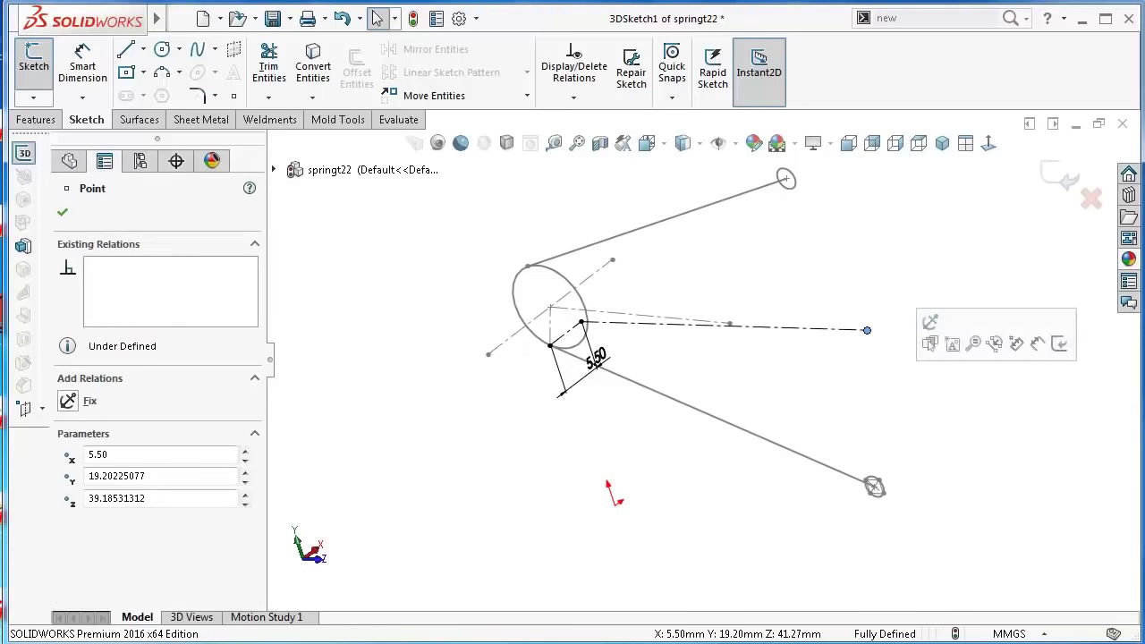
key("ctrl+z")
key("Left")
key("Left")
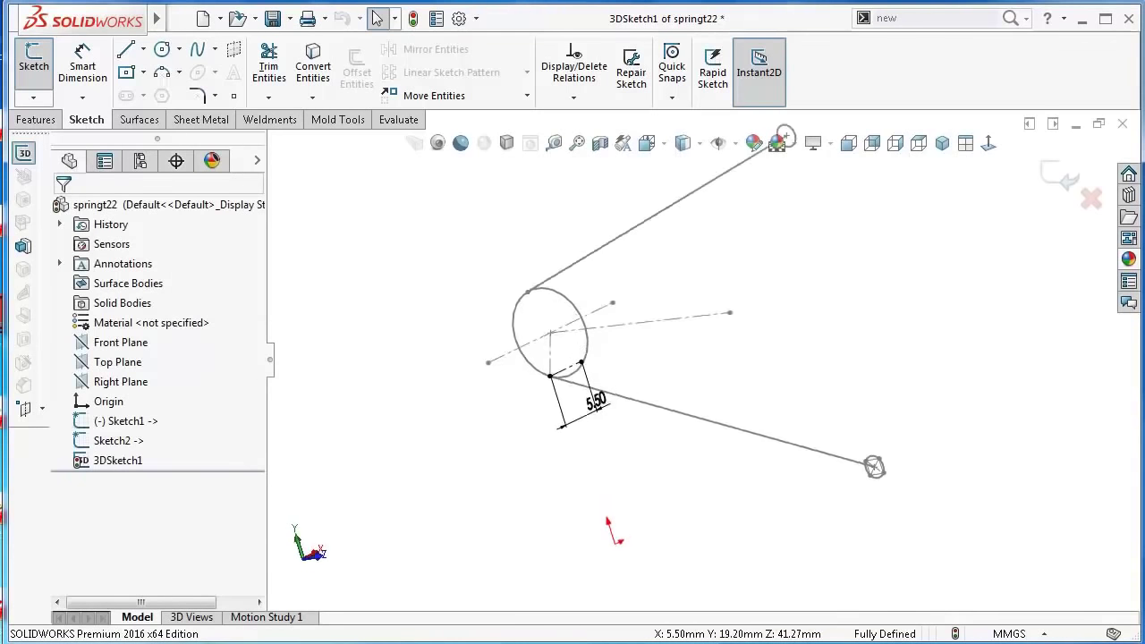
key("Left")
key("Left")
key("Left")
key("Left")
key("Left")
key("Left")
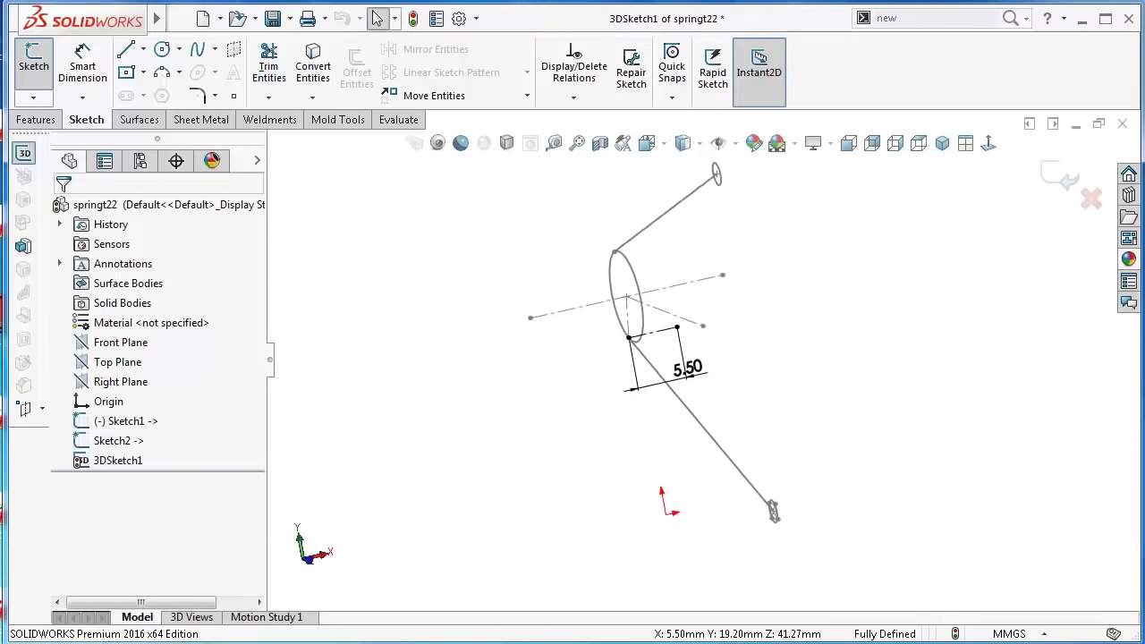
key("shift+z")
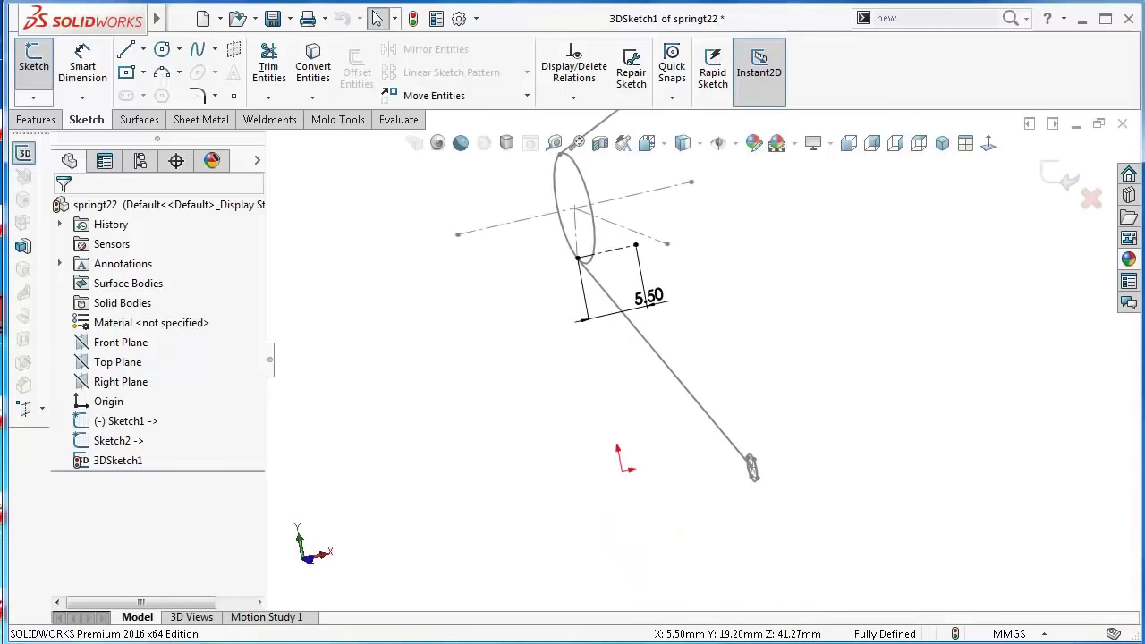
key("Right")
key("Right")
key("Right")
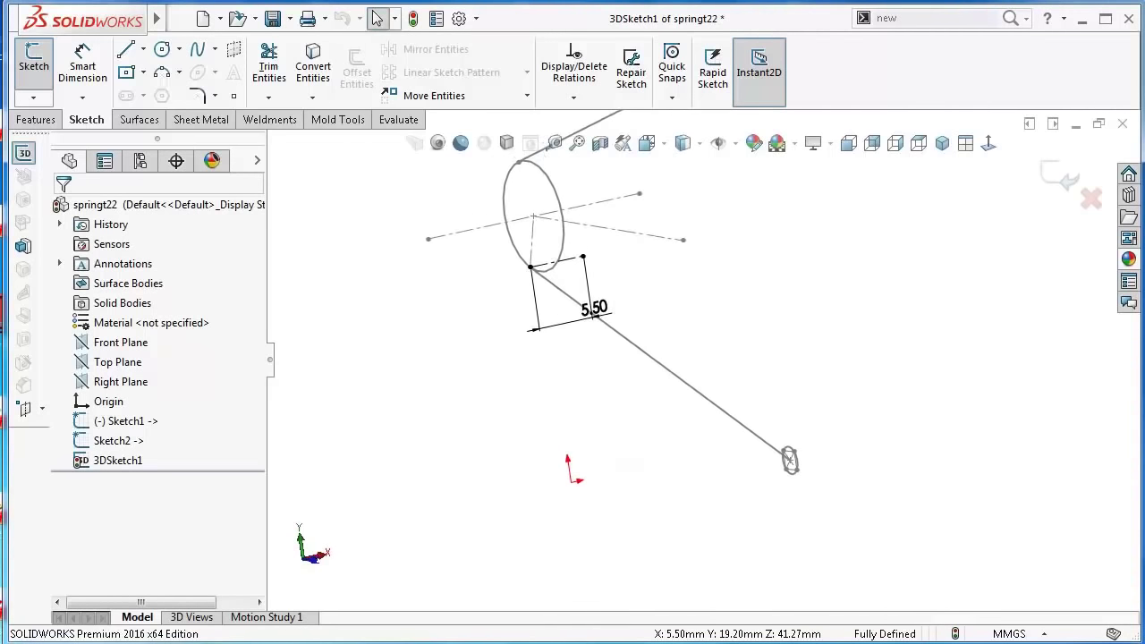
- Draw a construction centerline rightward from the small ellipse's centre, deleting the stray vertical line
left_click(143, 49)
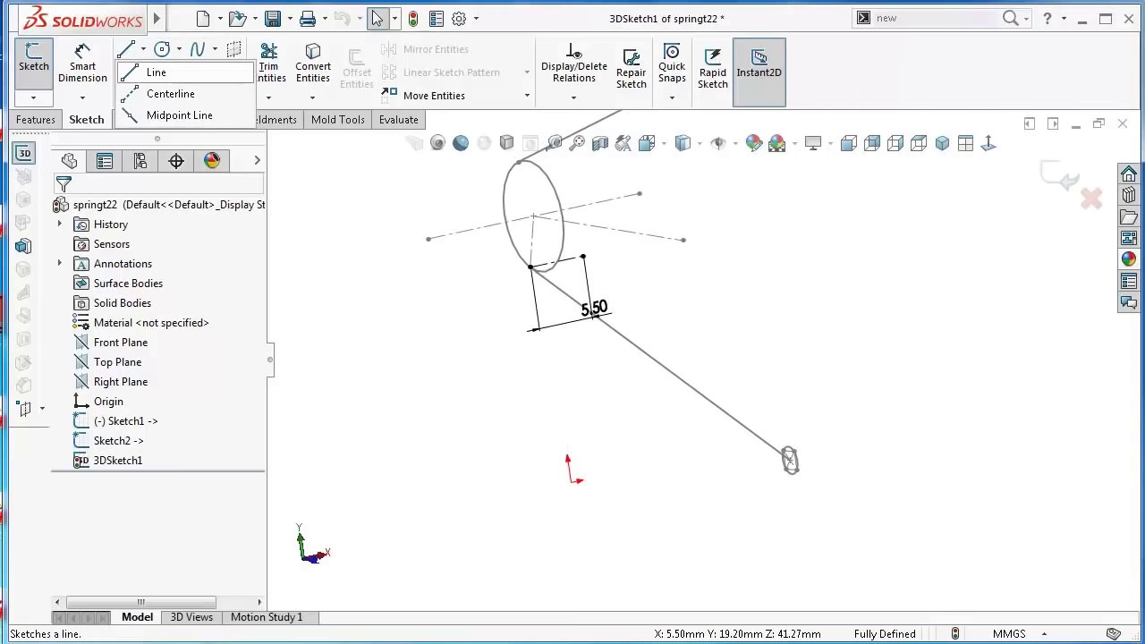
left_click(170, 92)
scroll(705, 465, "down", 1)
scroll(797, 474, "down", 3)
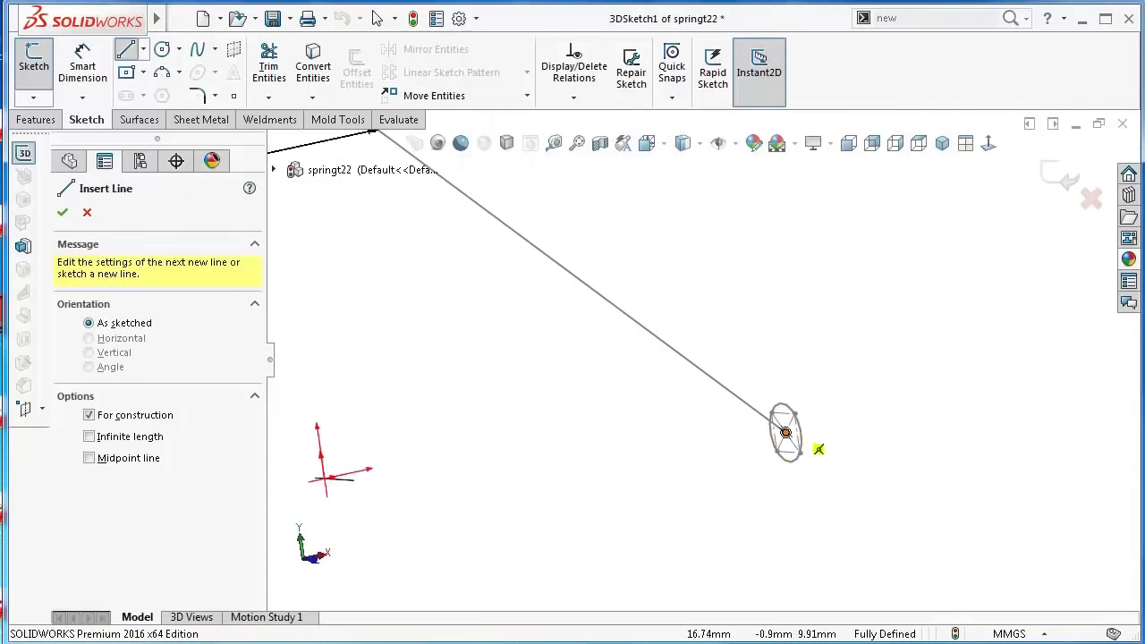
left_click(785, 433)
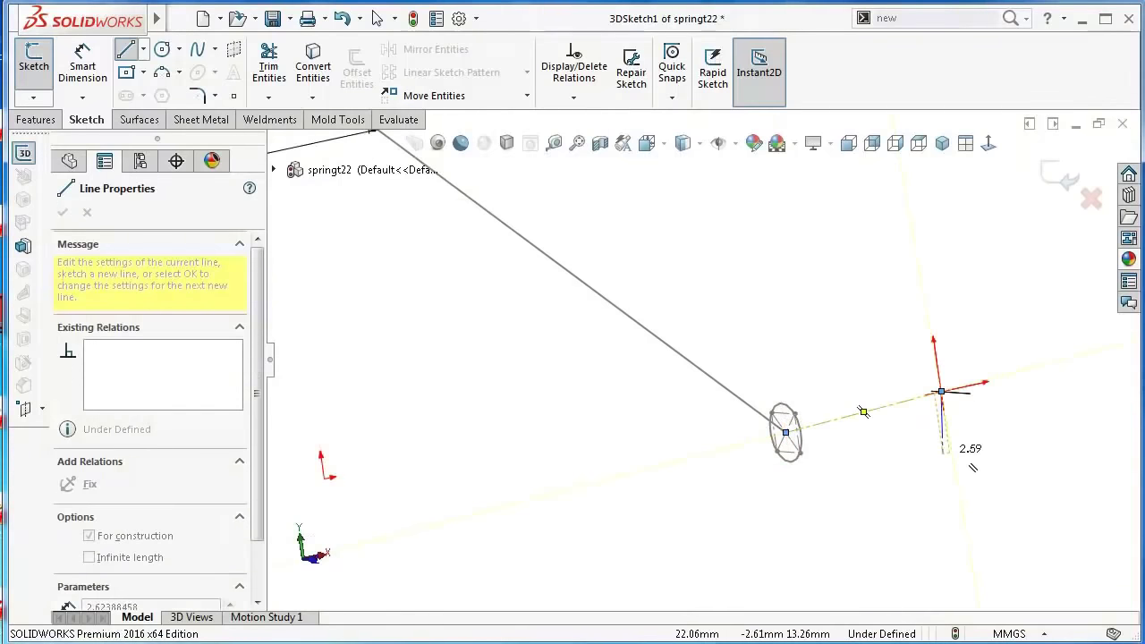
left_click(973, 465)
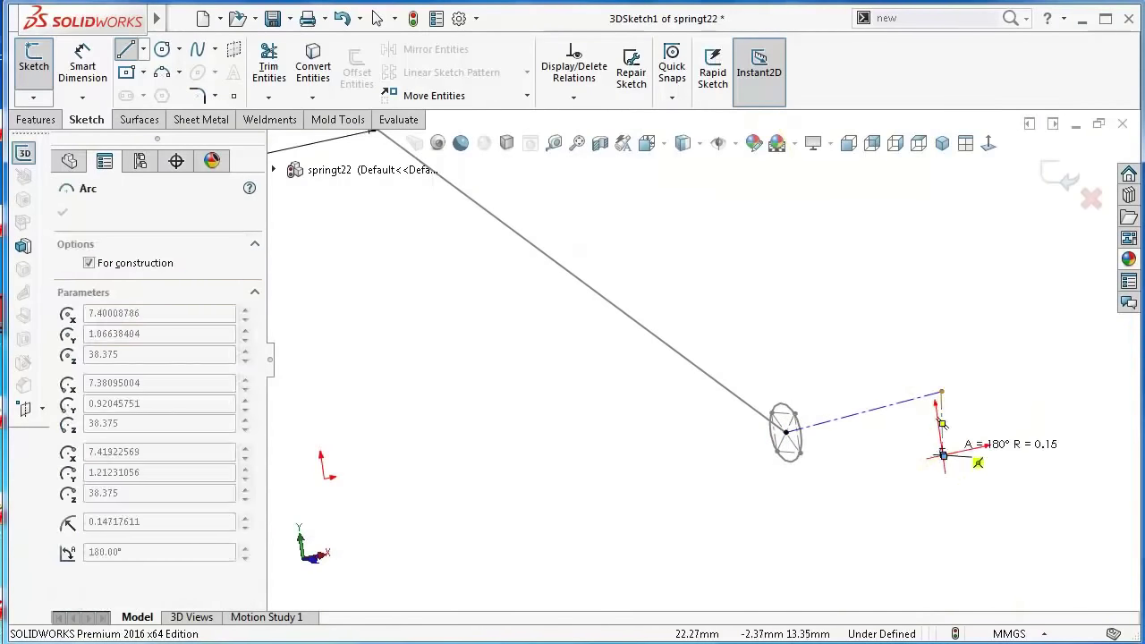
left_click(943, 455)
key("Escape")
left_click(942, 416)
key("Delete")
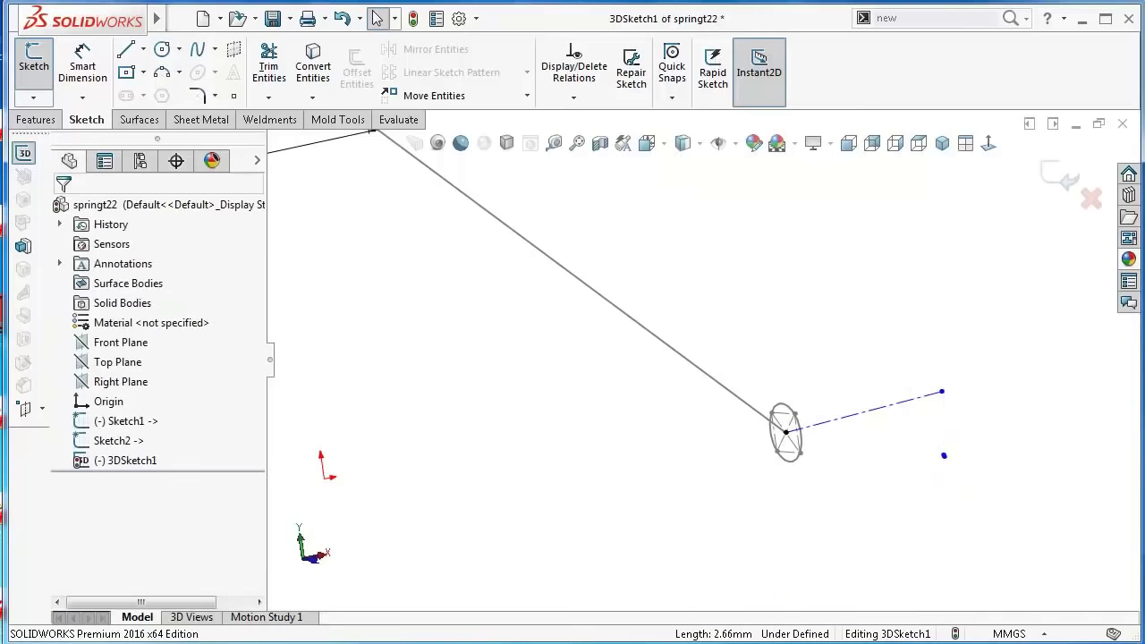
- Constrain the short centerline along X and inspect the sketch from several angles
left_click(786, 438)
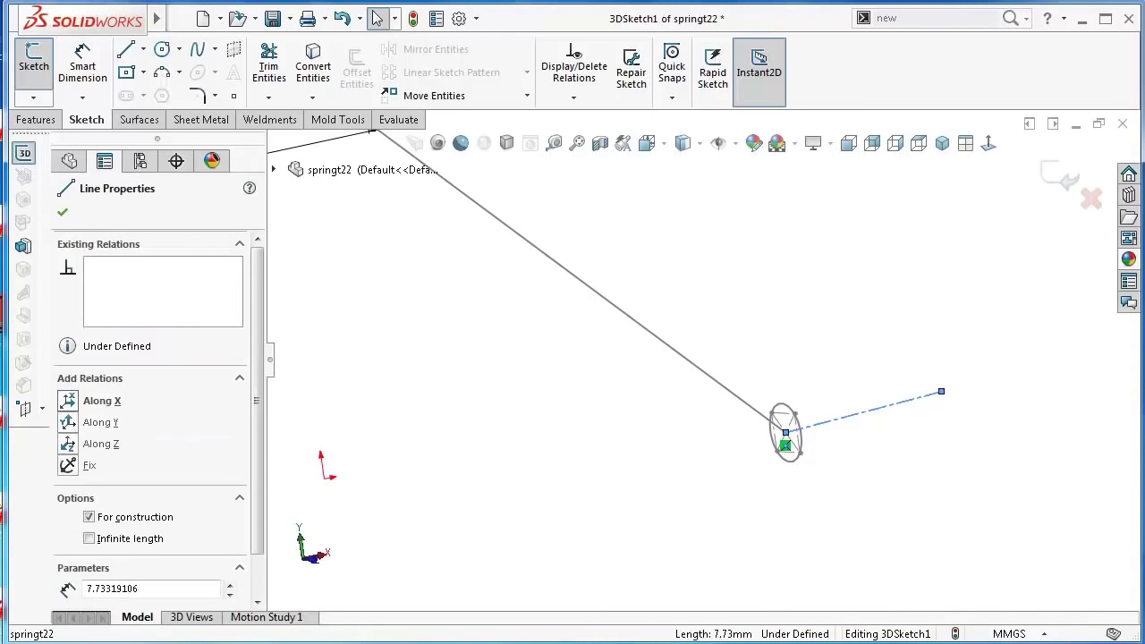
left_click(90, 401)
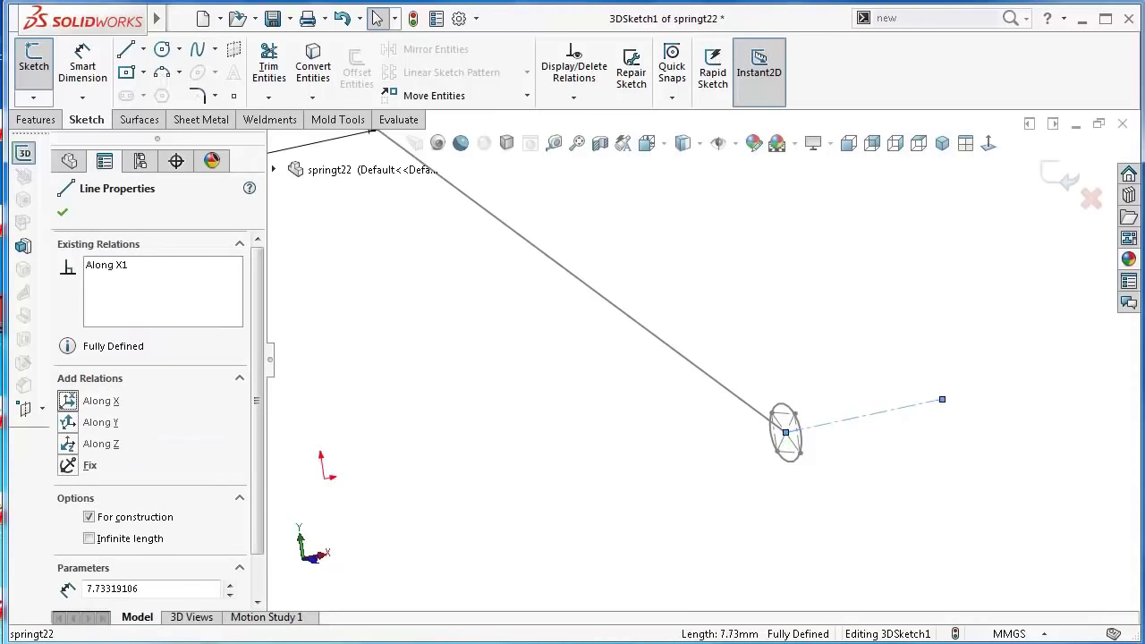
key("Escape")
middle_click_drag(626, 358, 572, 259)
middle_click_drag(572, 358, 524, 439)
middle_click_drag(555, 501, 572, 537)
middle_click_drag(484, 198, 376, 20)
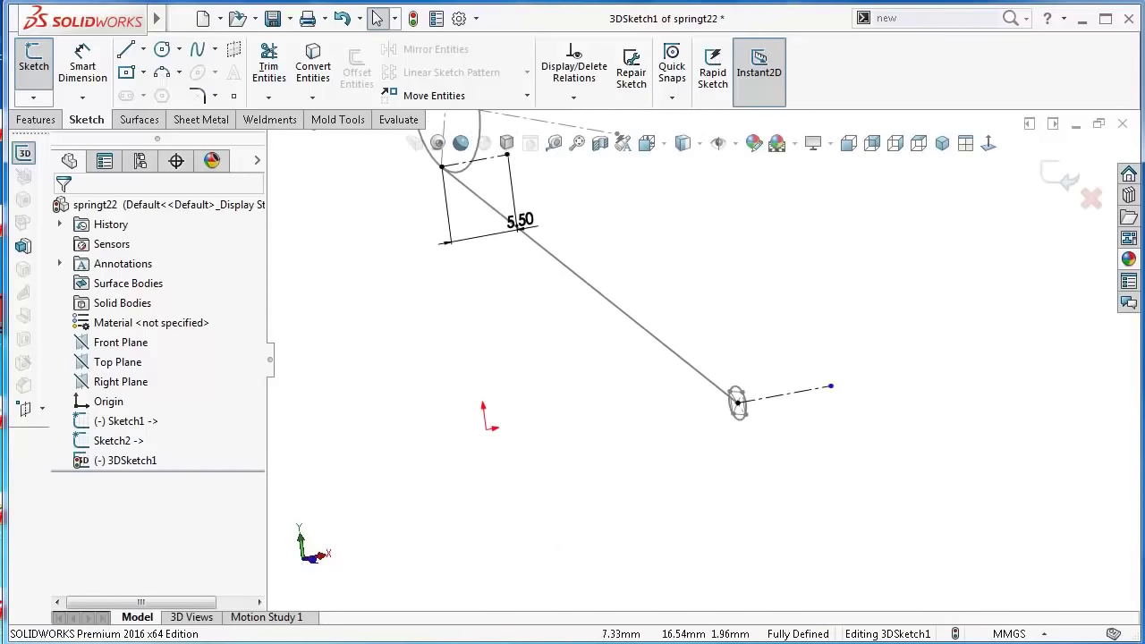
left_click(473, 163)
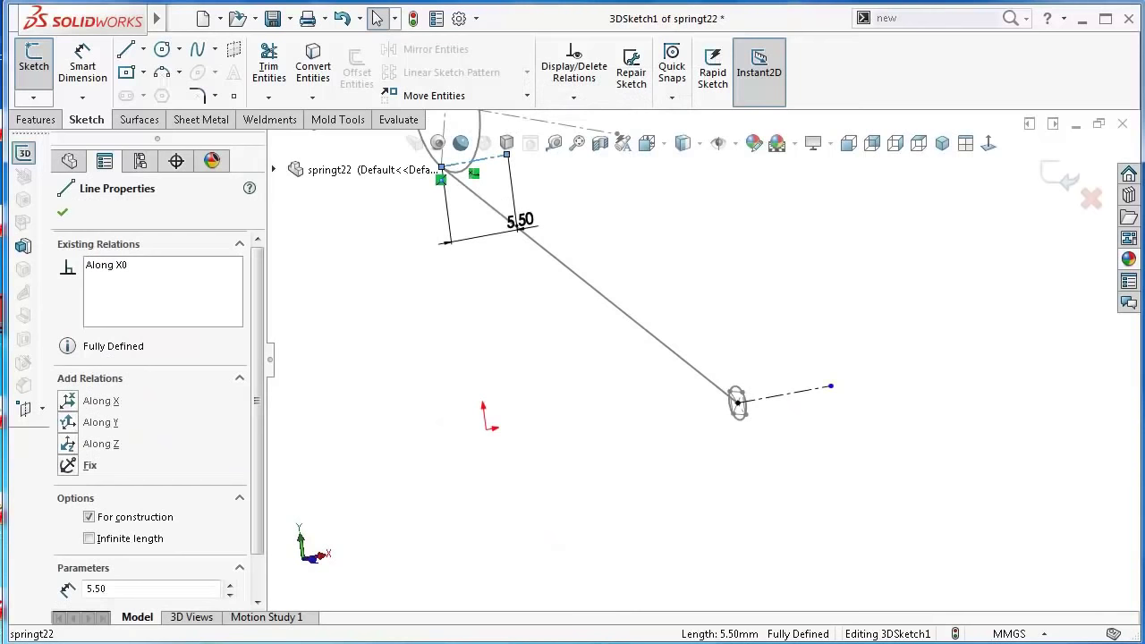
left_click(782, 395, "ctrl")
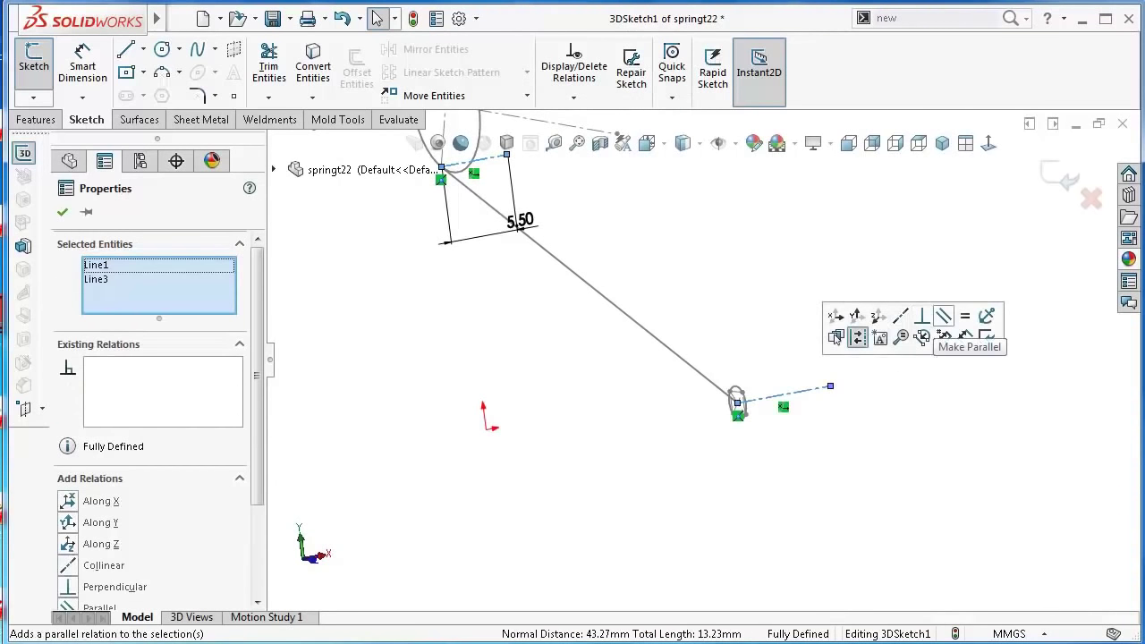
key("Escape")
key("f")
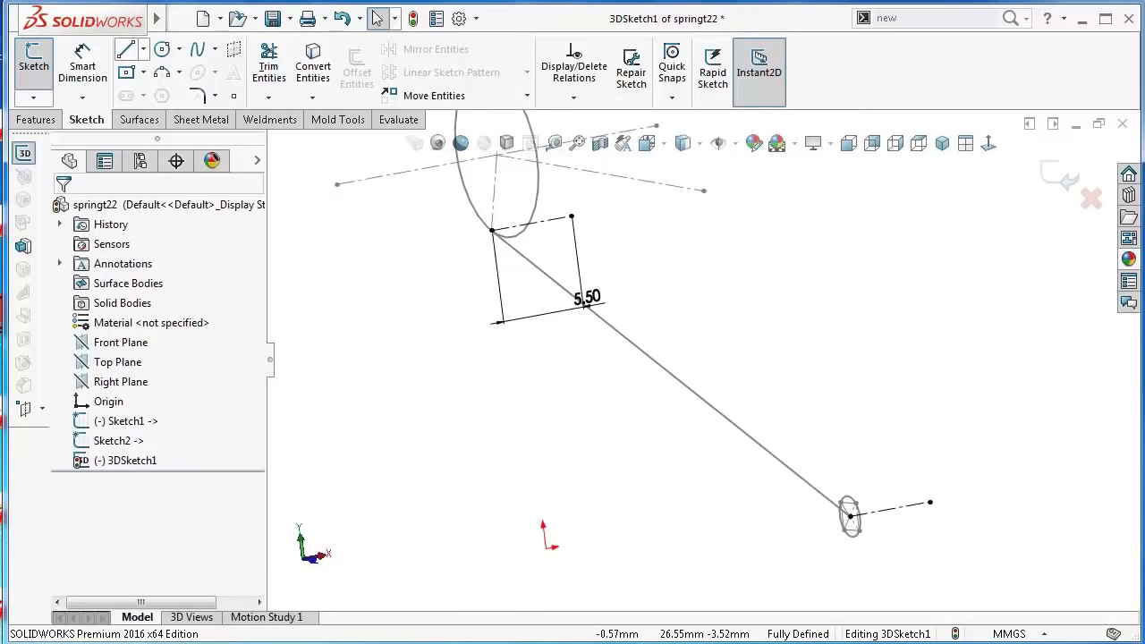
- Draw a line from the 5.50 offset's top corner to the short centerline's tip
left_click(143, 50)
left_click(170, 93)
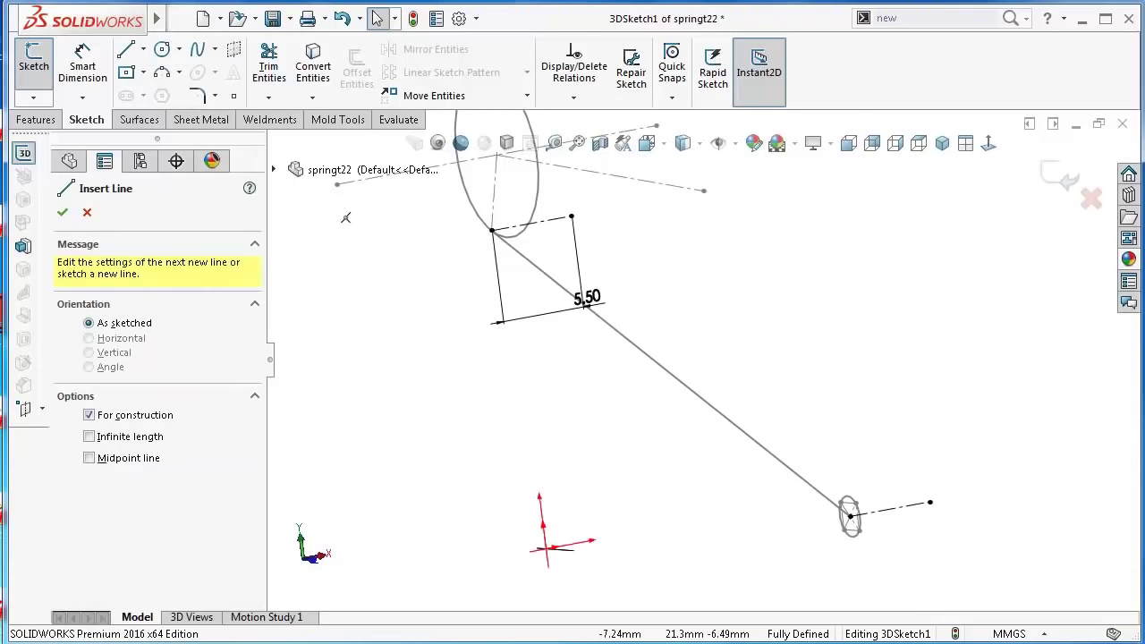
left_click(570, 215)
left_click(930, 503)
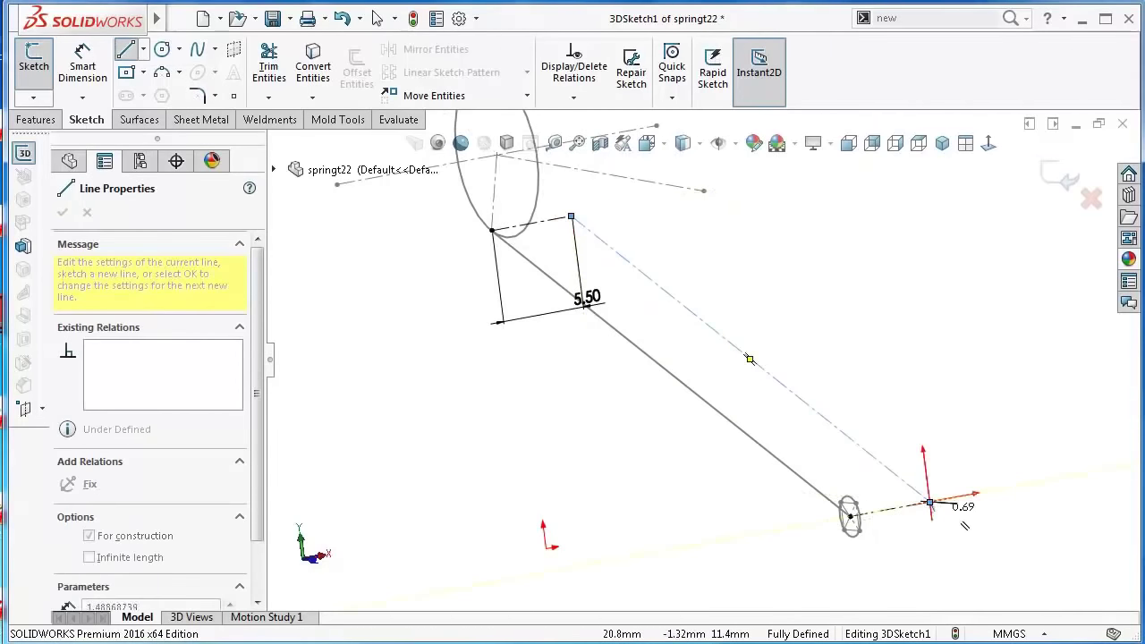
key("Escape")
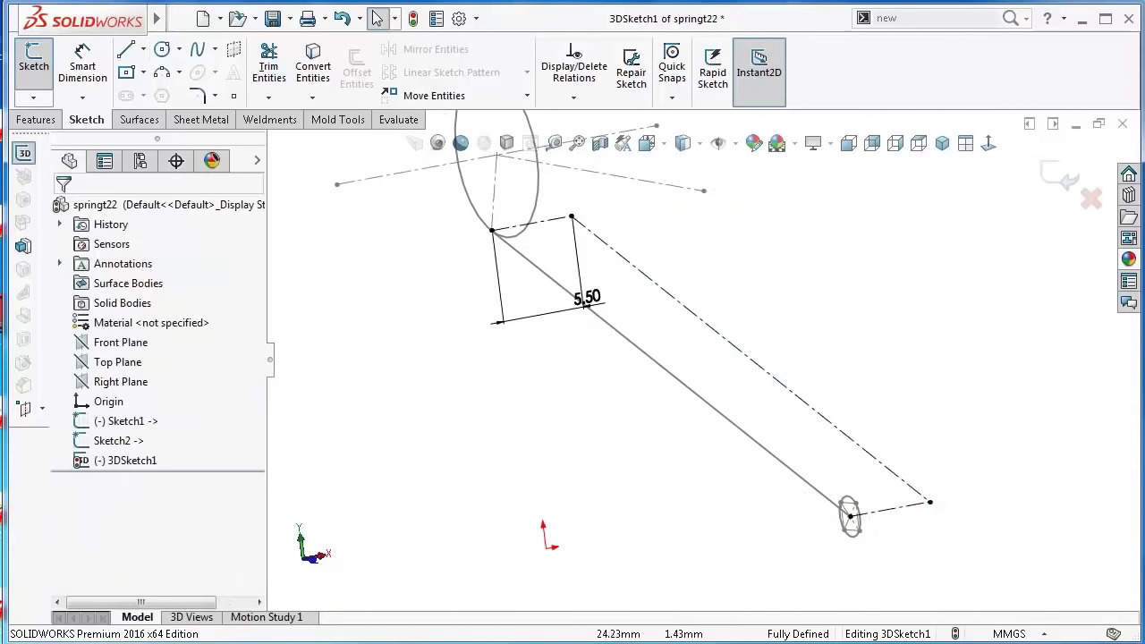
middle_click_drag(626, 358, 680, 340)
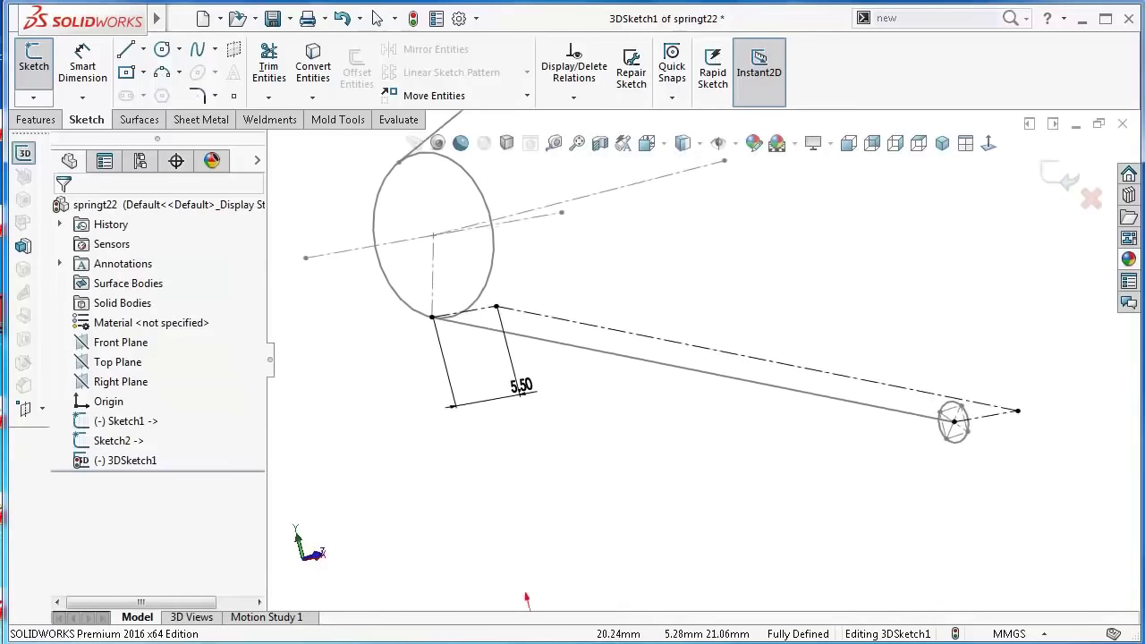
key("Down")
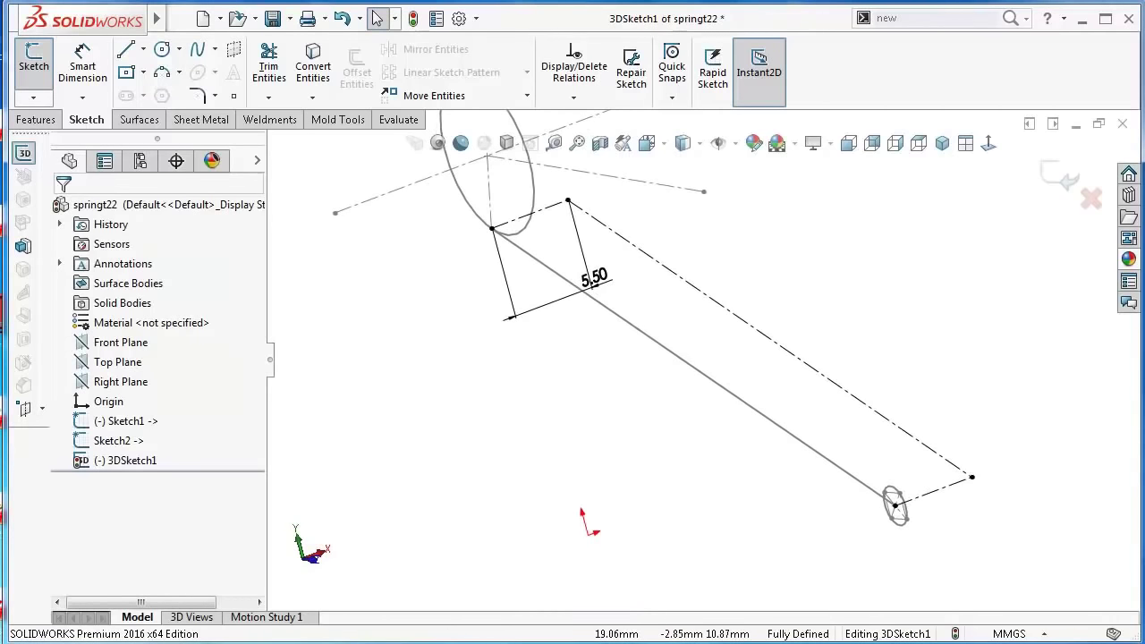
- Convert the short segment and the long diagonal line to regular sketch geometry
left_click(935, 491)
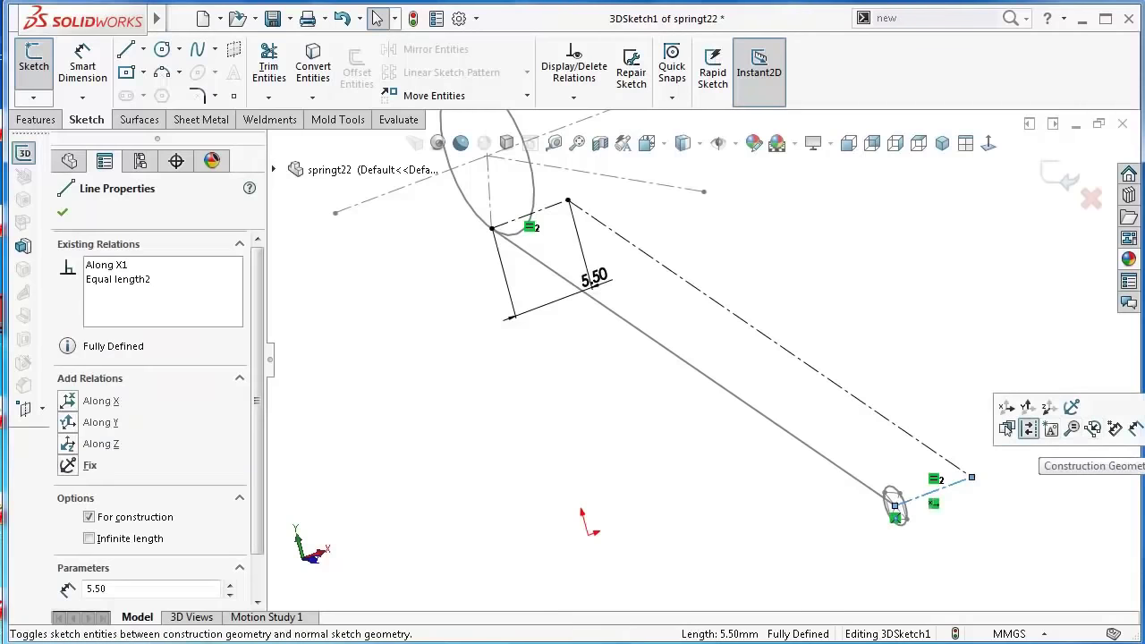
left_click(1020, 425)
left_click(931, 449)
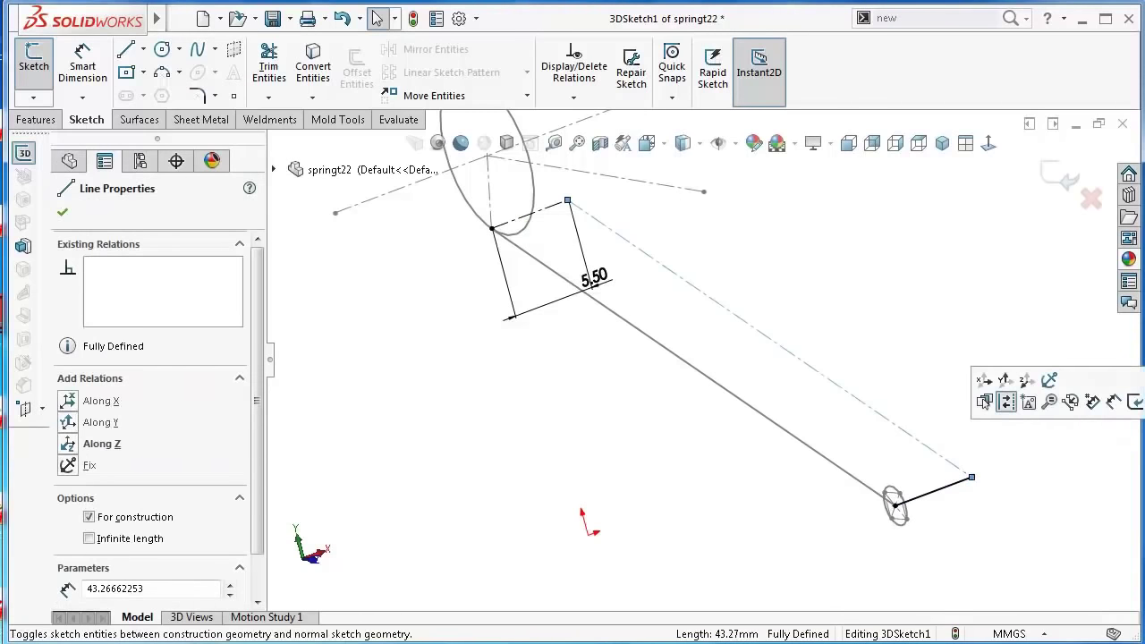
left_click(1006, 402)
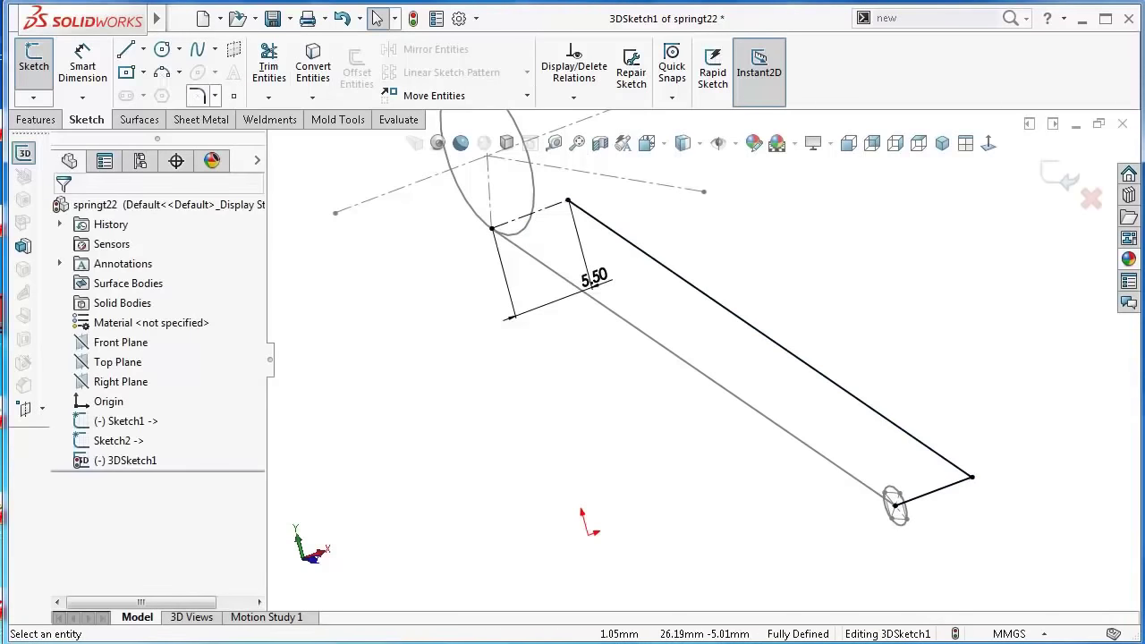
left_click(197, 96)
type("2.5")
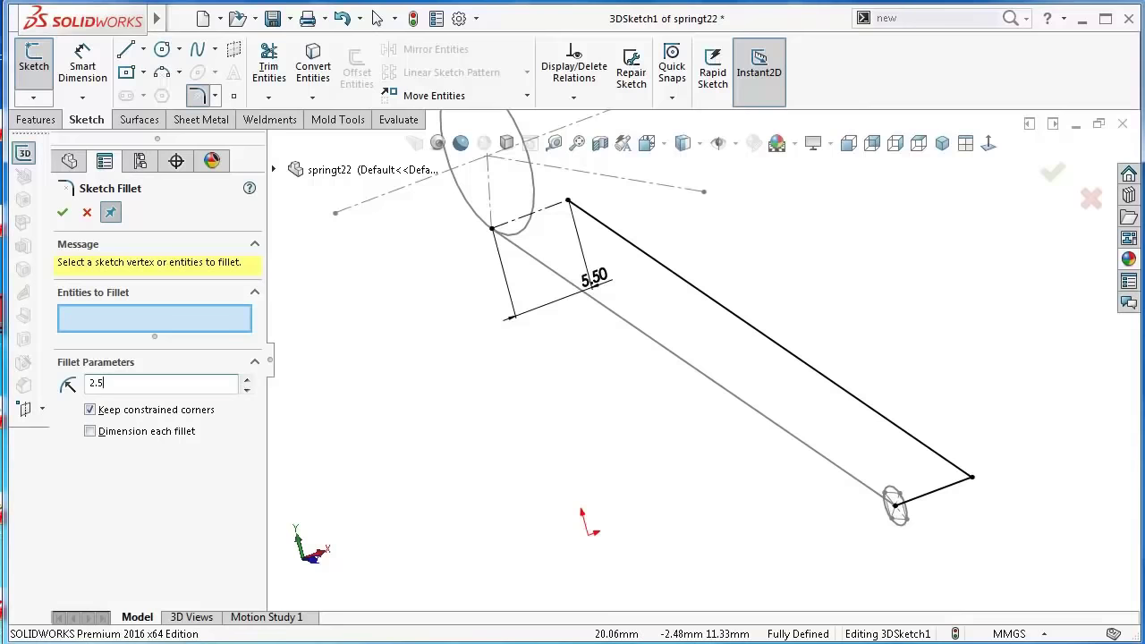
- Apply an R2.50 sketch fillet to the 3D sketch corner and start a Swept Boss/Base
key("Return")
key("Return")
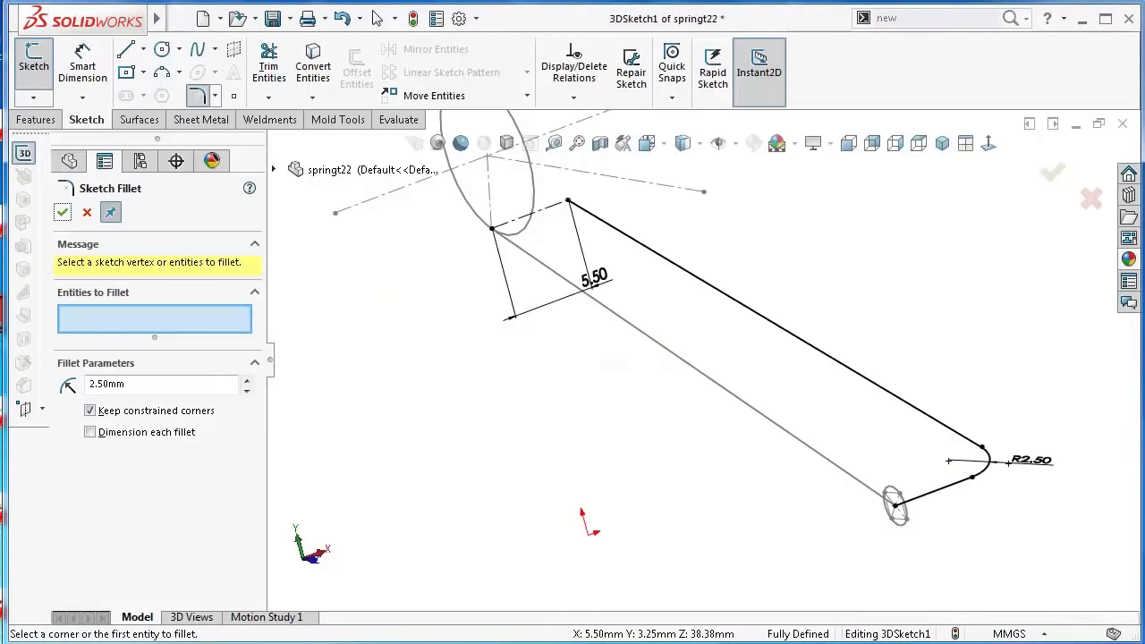
mouse_move(582, 519)
middle_mouse_down()
mouse_move(563, 392)
mouse_move(553, 483)
middle_mouse_up()
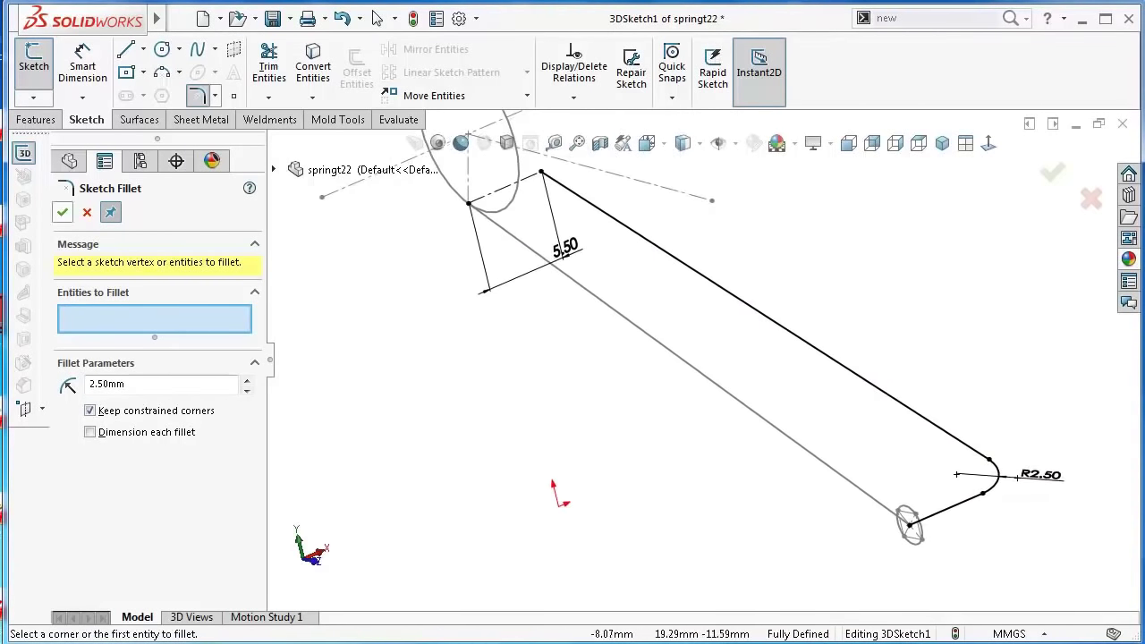
key("Return")
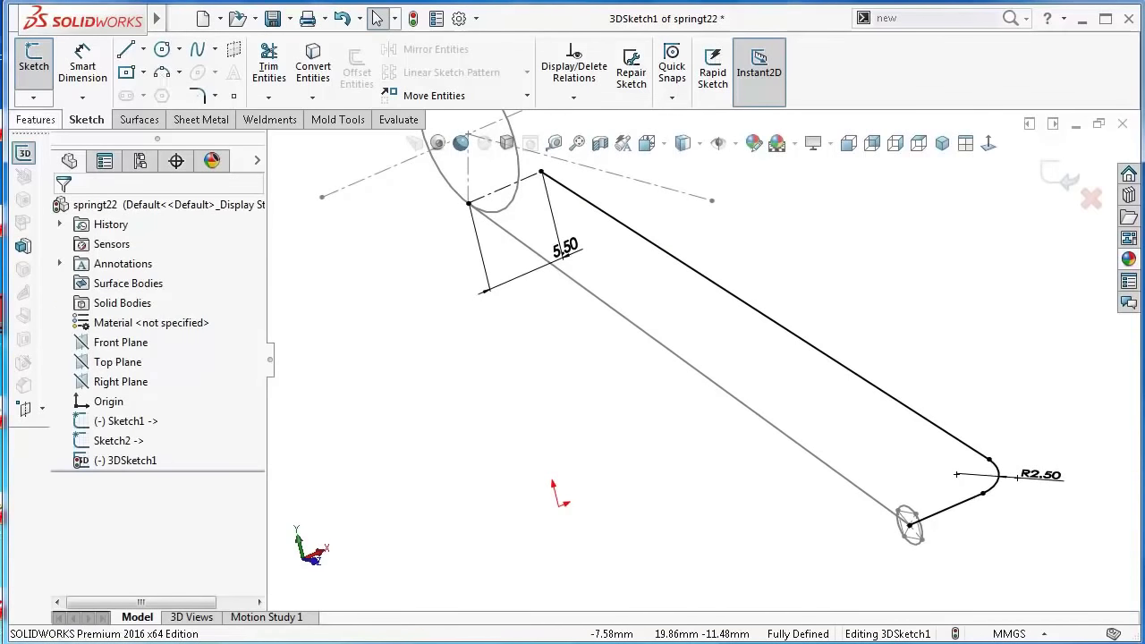
left_click(36, 119)
left_click(183, 50)
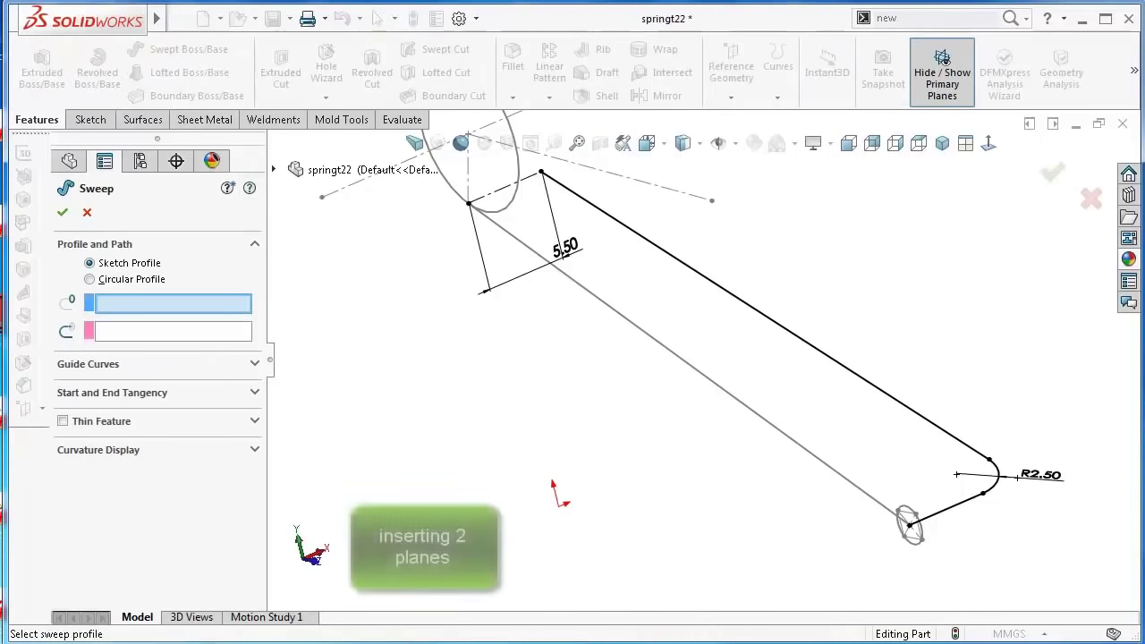
- Create Plane1 perpendicular to leg Line7, passing through its end point by the large circle
left_click(731, 72)
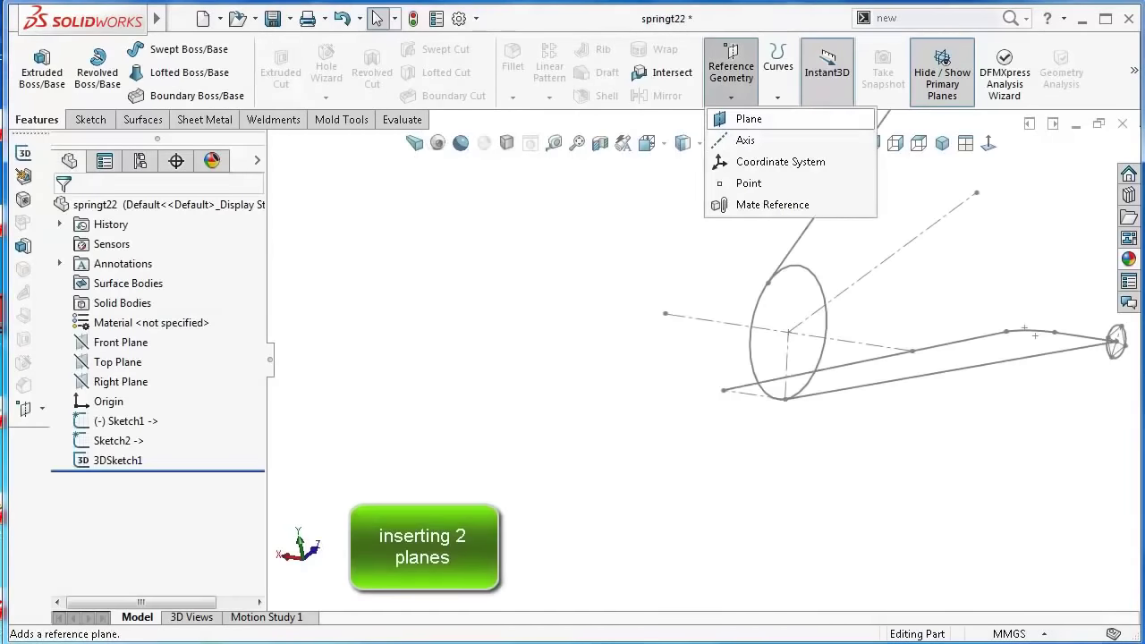
left_click(748, 119)
left_click(1029, 334)
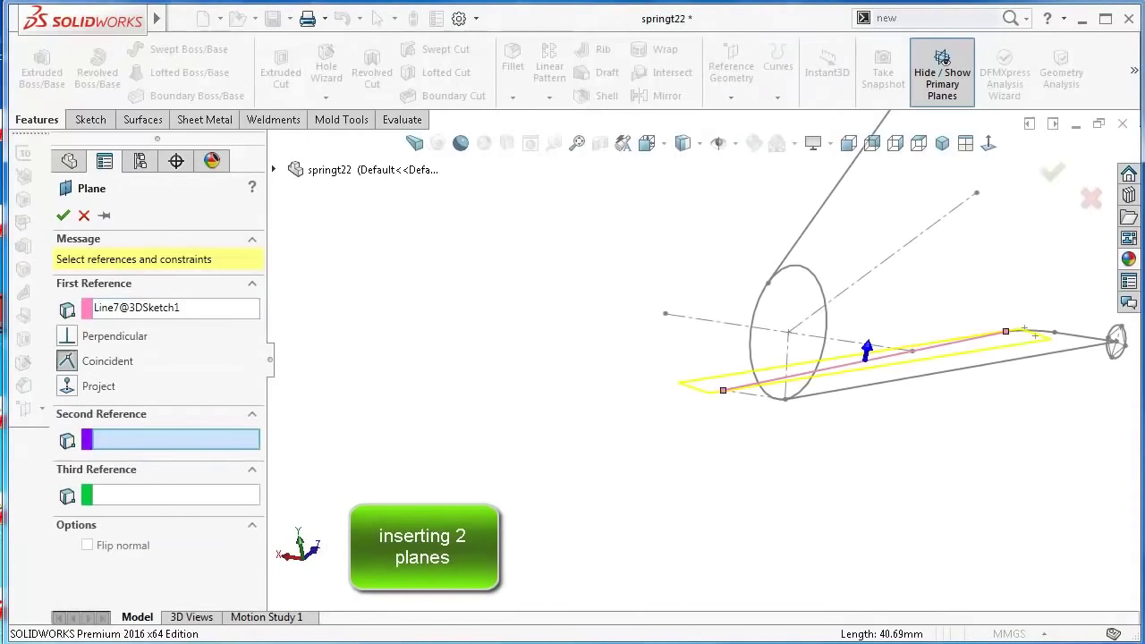
middle_click_drag(972, 325, 943, 317)
middle_click_drag(760, 314, 787, 309)
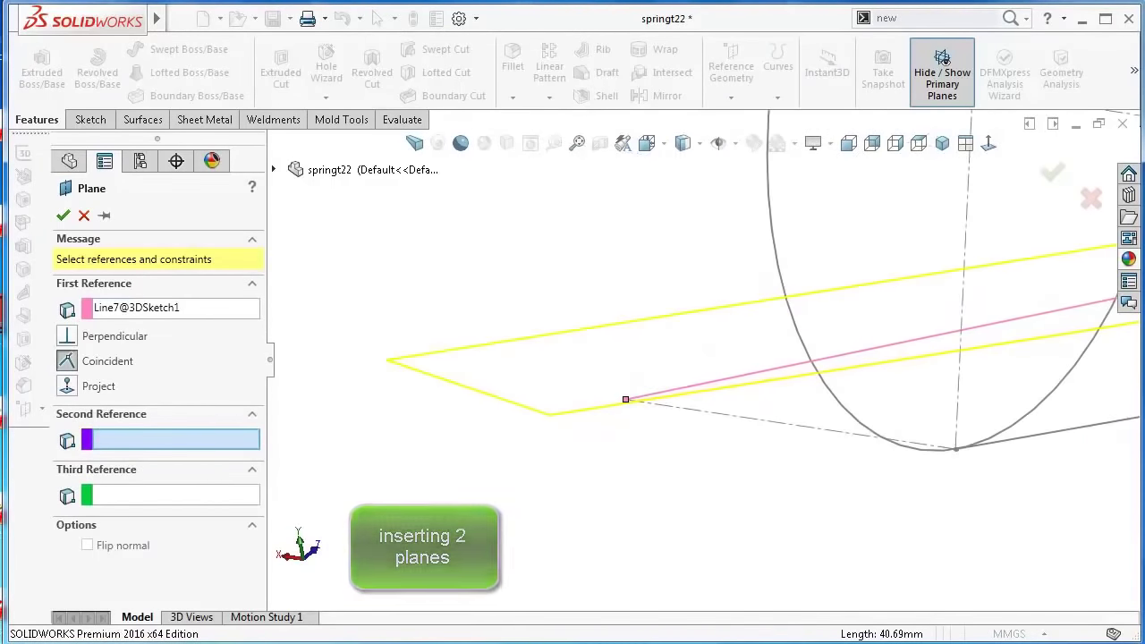
left_click(626, 399)
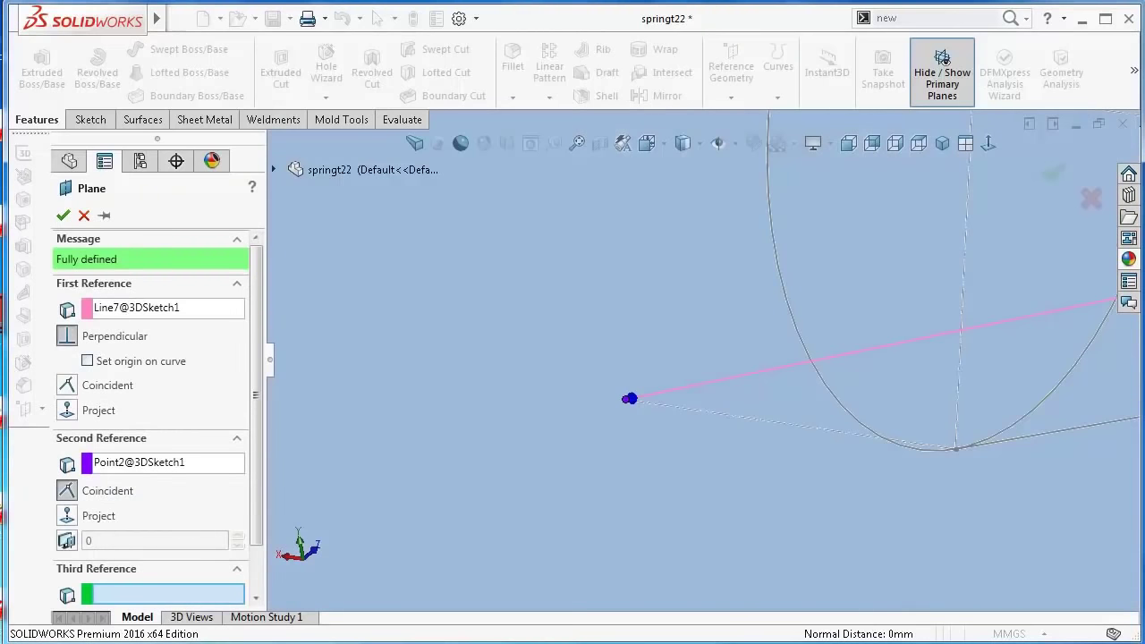
mouse_move(630, 398)
middle_mouse_down()
mouse_move(627, 358)
mouse_move(644, 348)
middle_mouse_up()
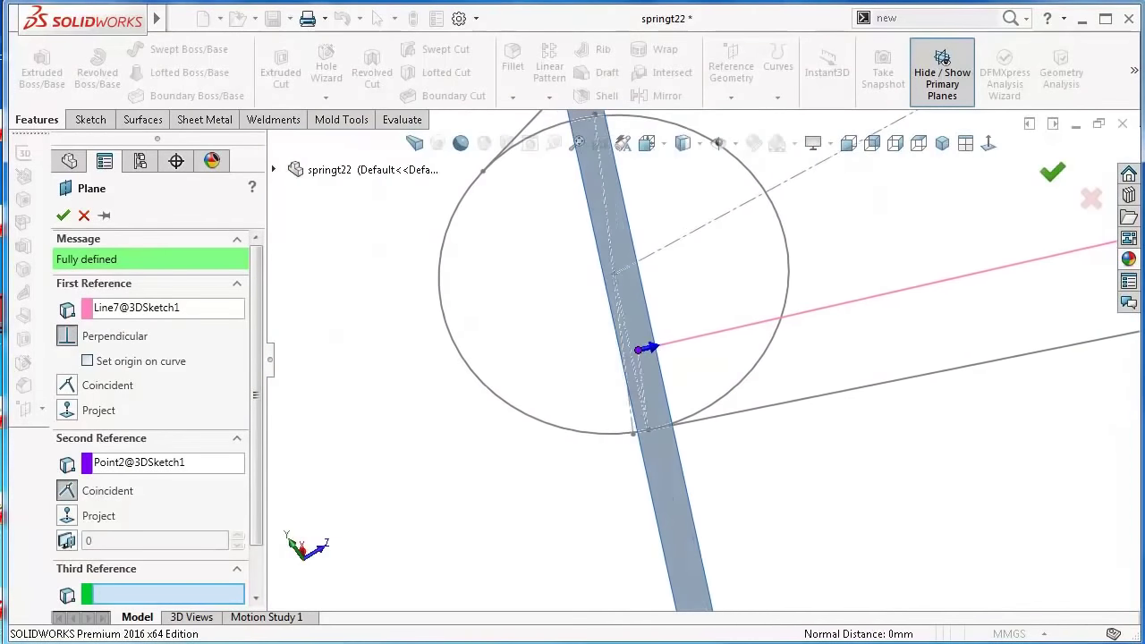
key("Return")
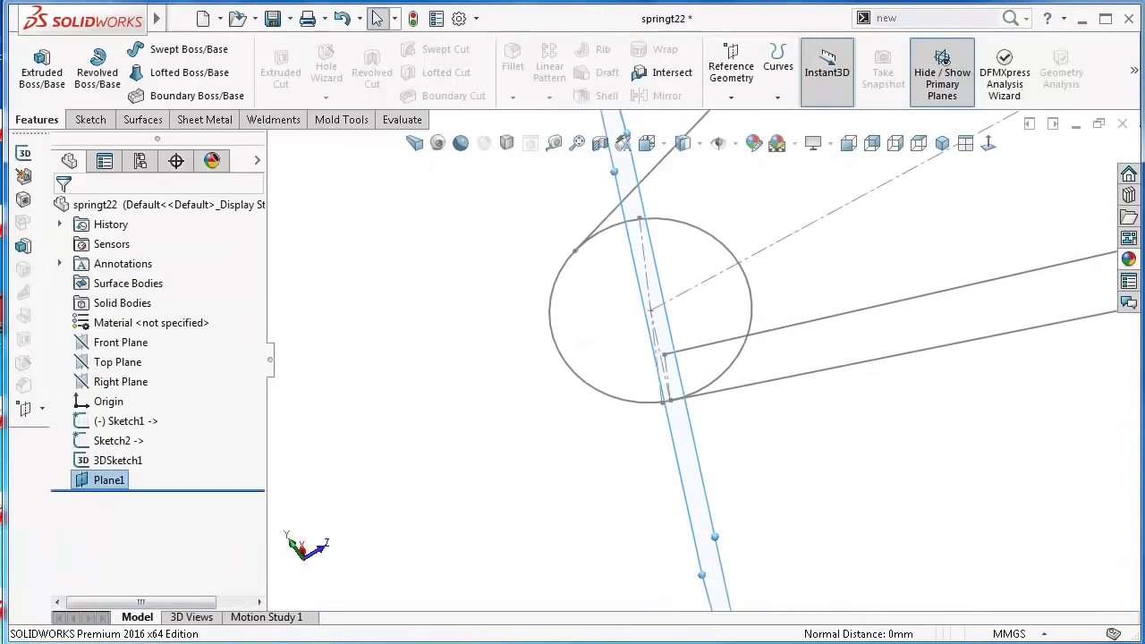
- Create Plane2 through the Sketch1 centreline, perpendicular to the Right Plane
middle_click_drag(644, 349, 716, 313)
middle_click_drag(1082, 336, 1093, 334)
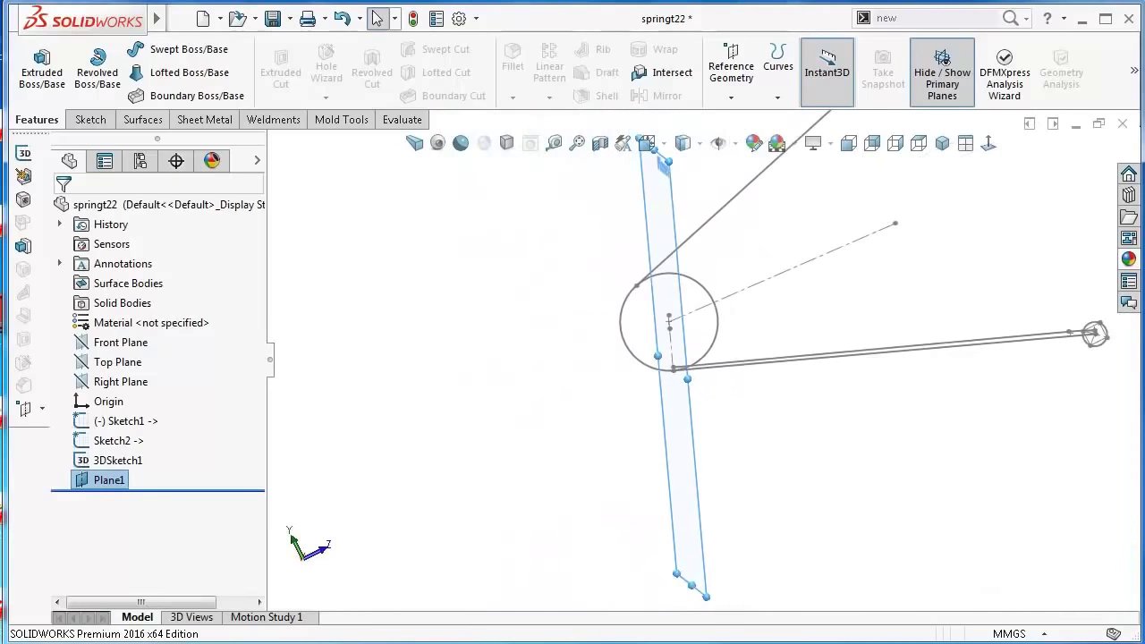
left_click(881, 229)
left_click(731, 72)
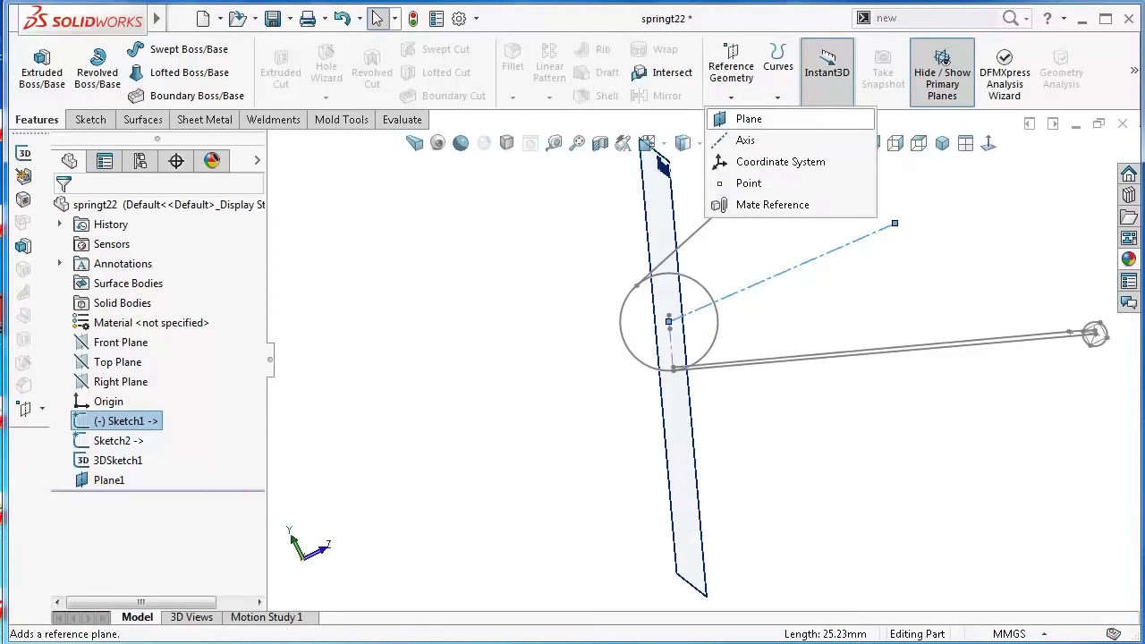
left_click(800, 116)
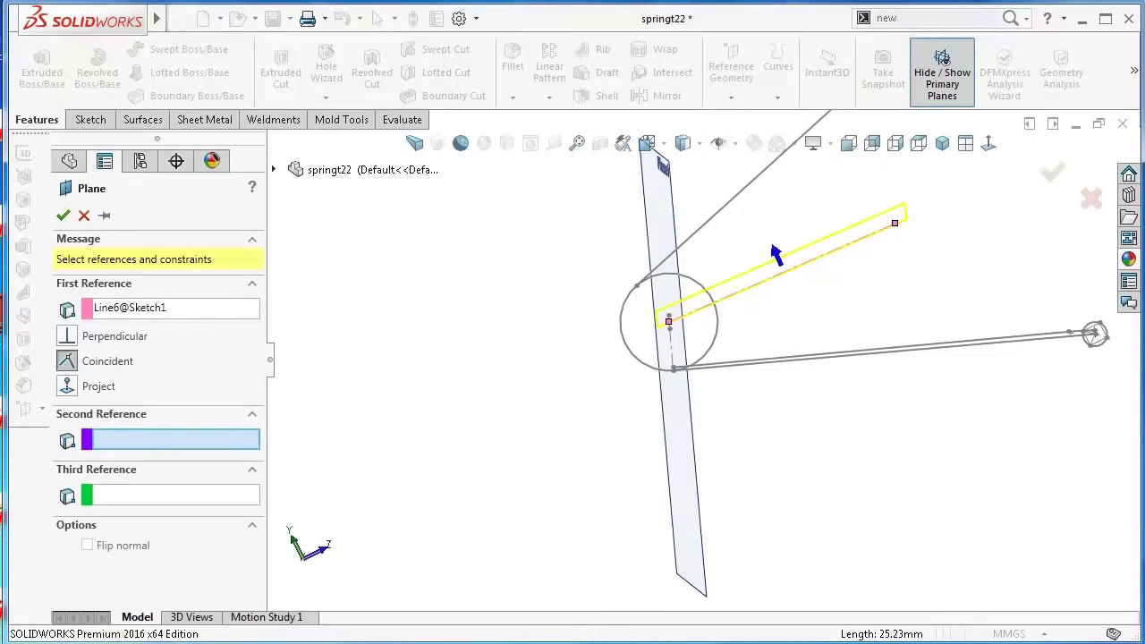
left_click(274, 169)
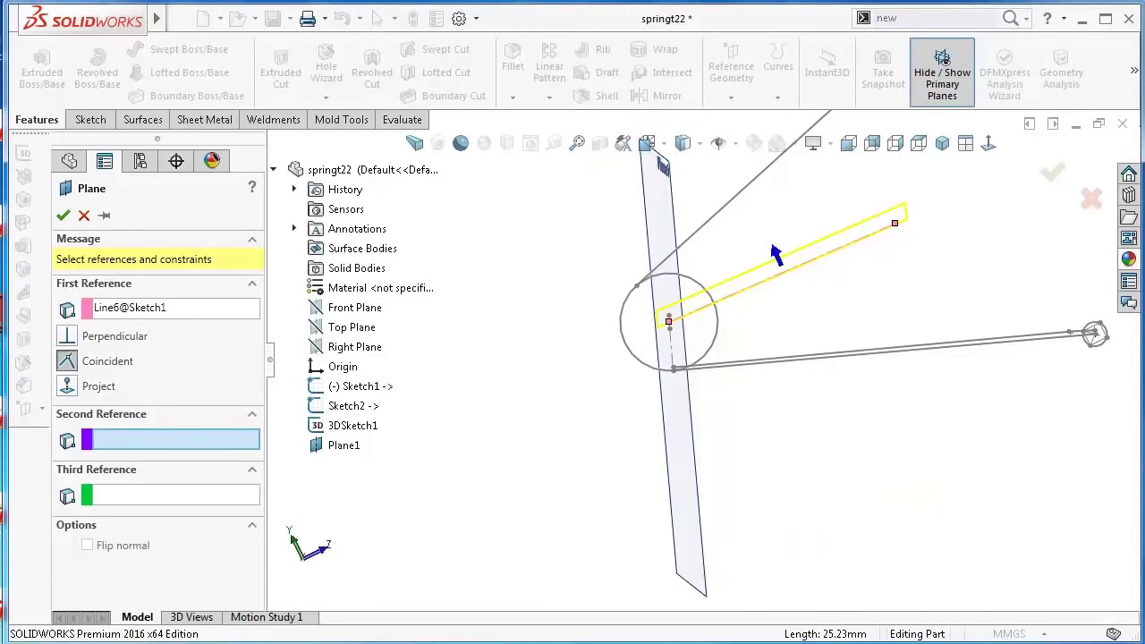
left_click(354, 346)
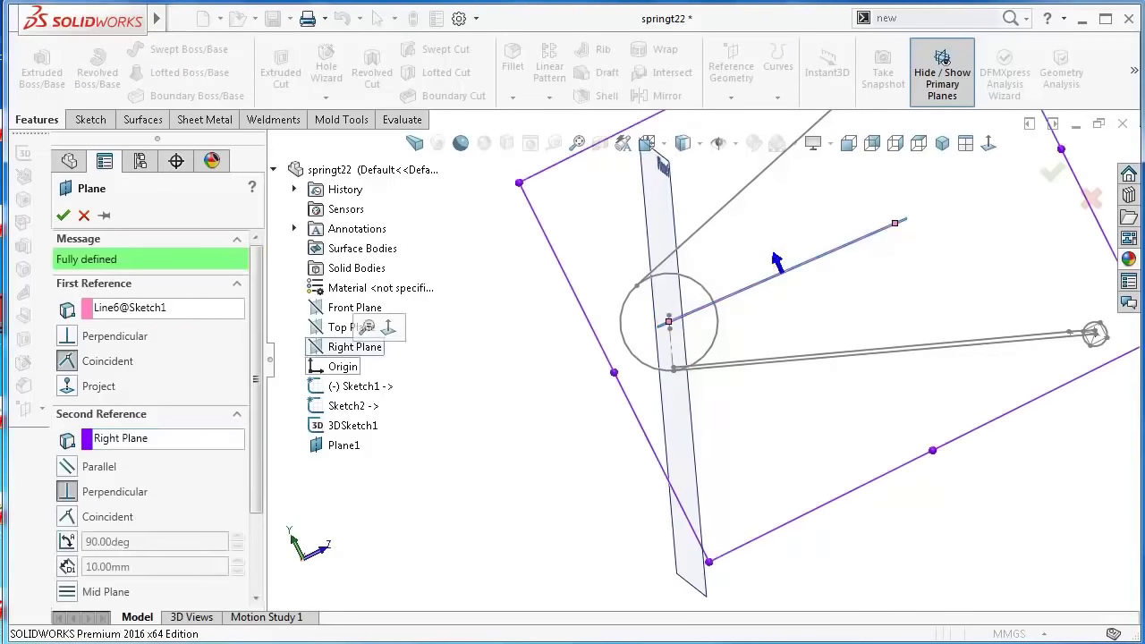
left_click(1052, 173)
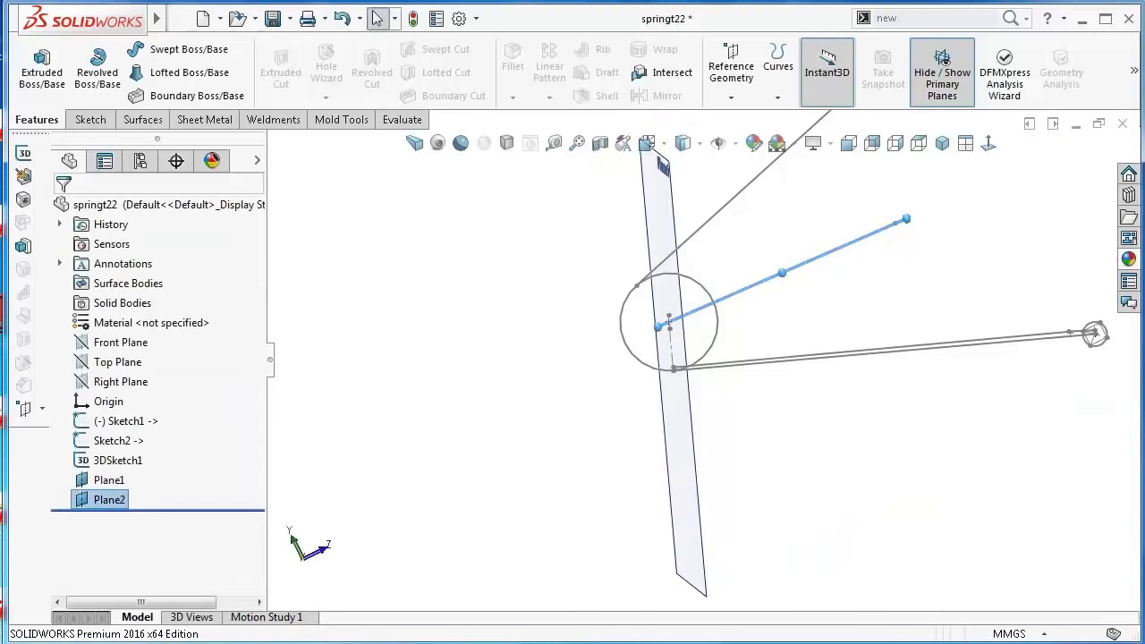
- Start a new sketch on Plane2
middle_click_drag(671, 340, 743, 363)
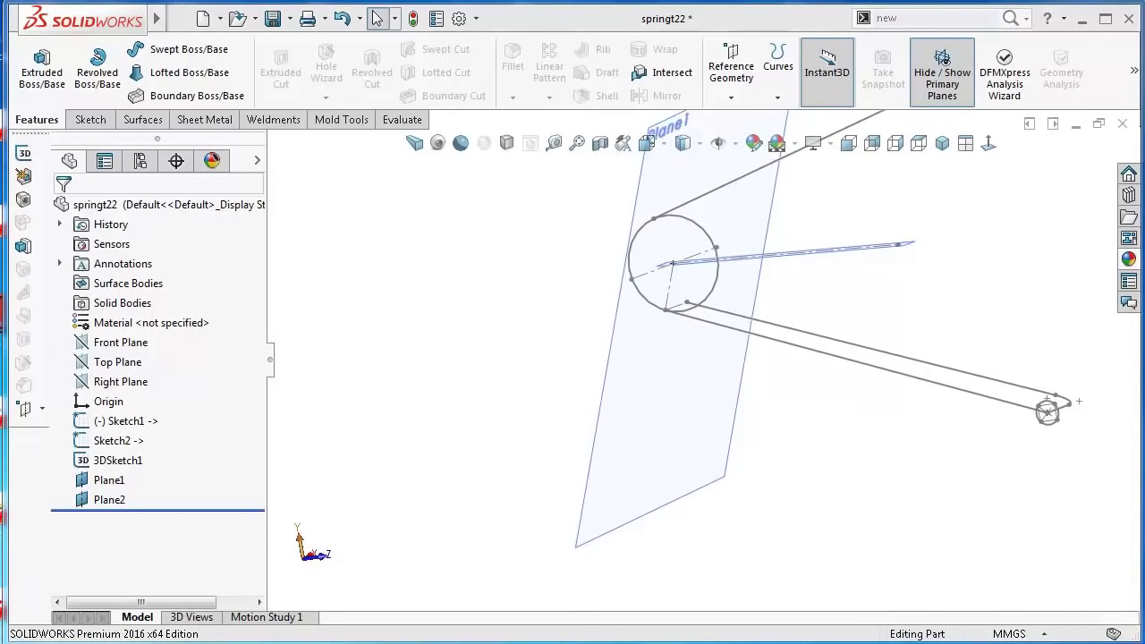
left_click(107, 500)
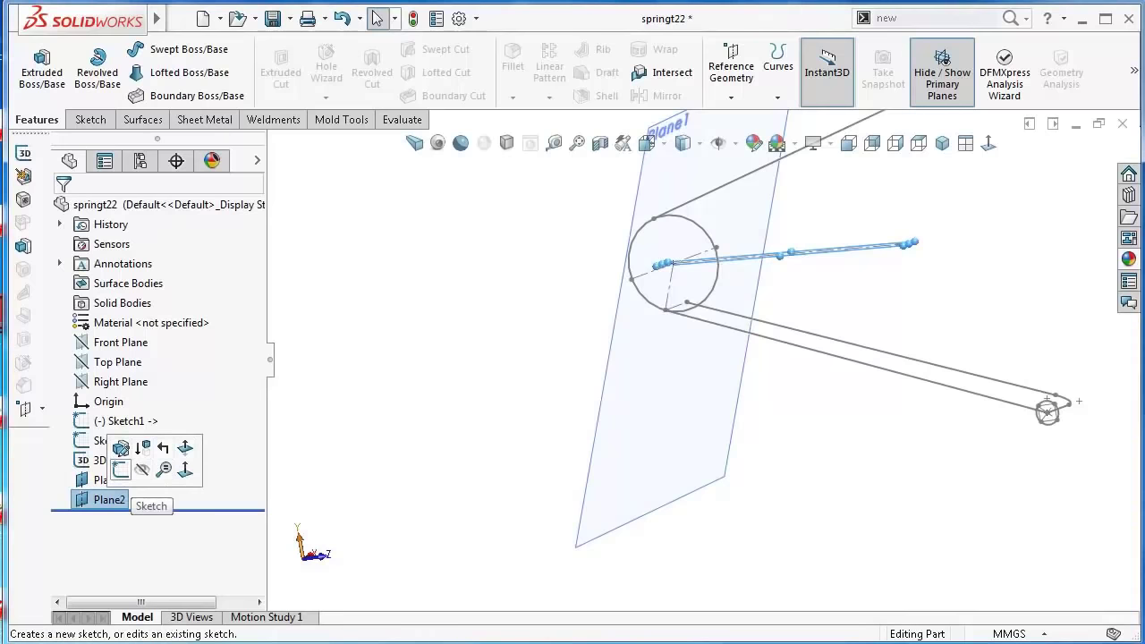
left_click(121, 469)
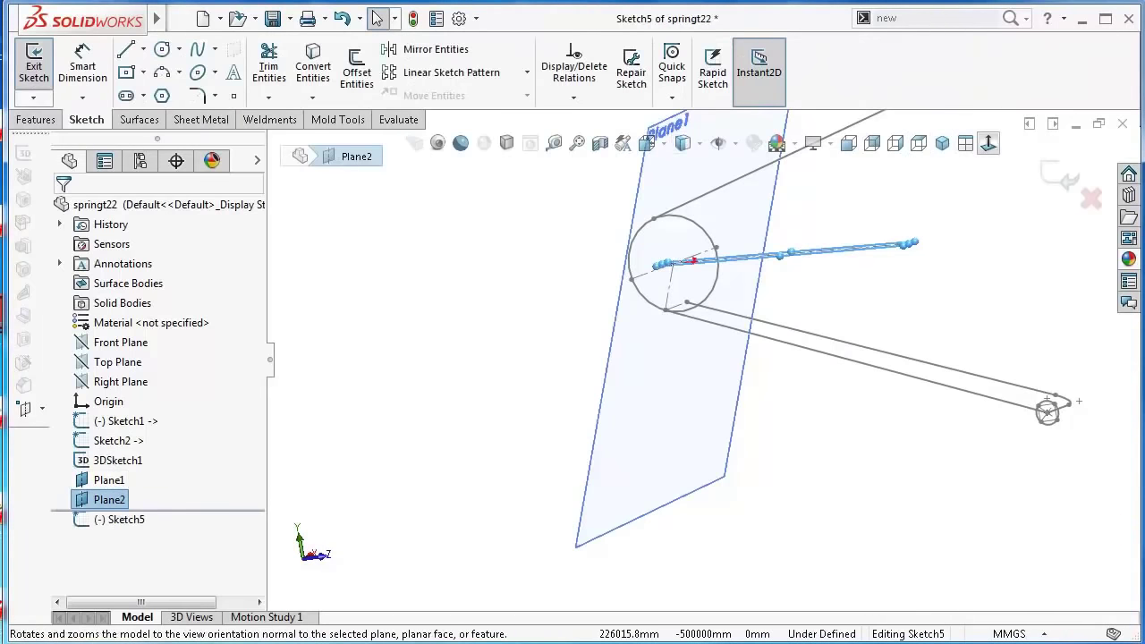
- Face Plane2 squarely and draw a circle dimensioned to 2.5 mm diameter
left_click(988, 143)
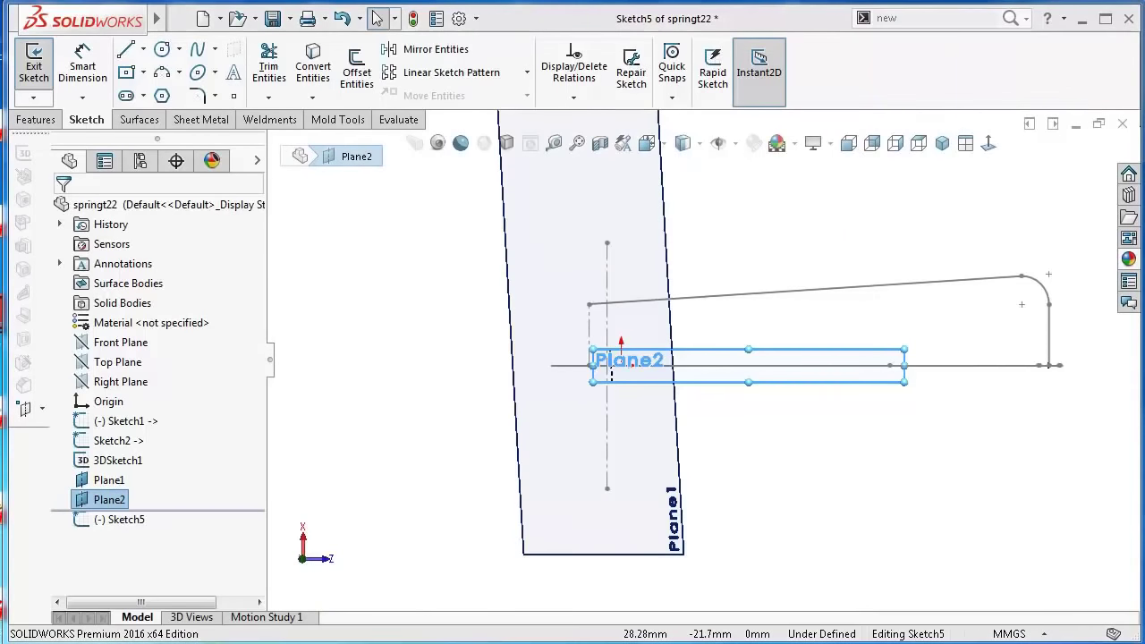
scroll(617, 337, "down", 1)
scroll(618, 337, "down", 2)
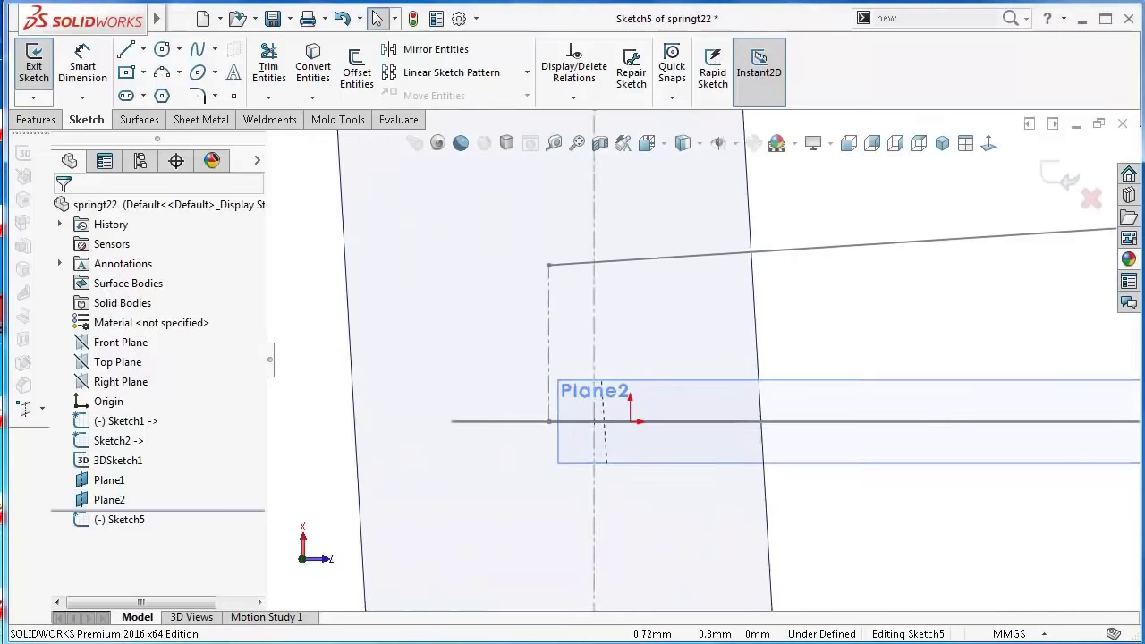
scroll(617, 338, "down", 2)
scroll(647, 410, "down", 1)
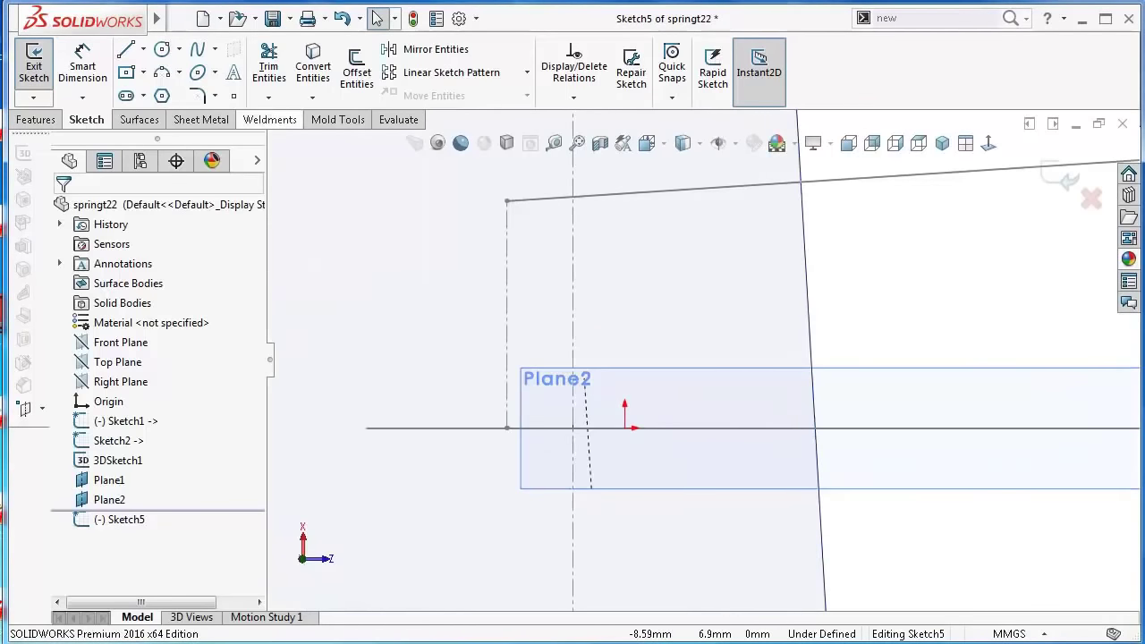
left_click(162, 50)
left_click_drag(699, 333, 700, 291)
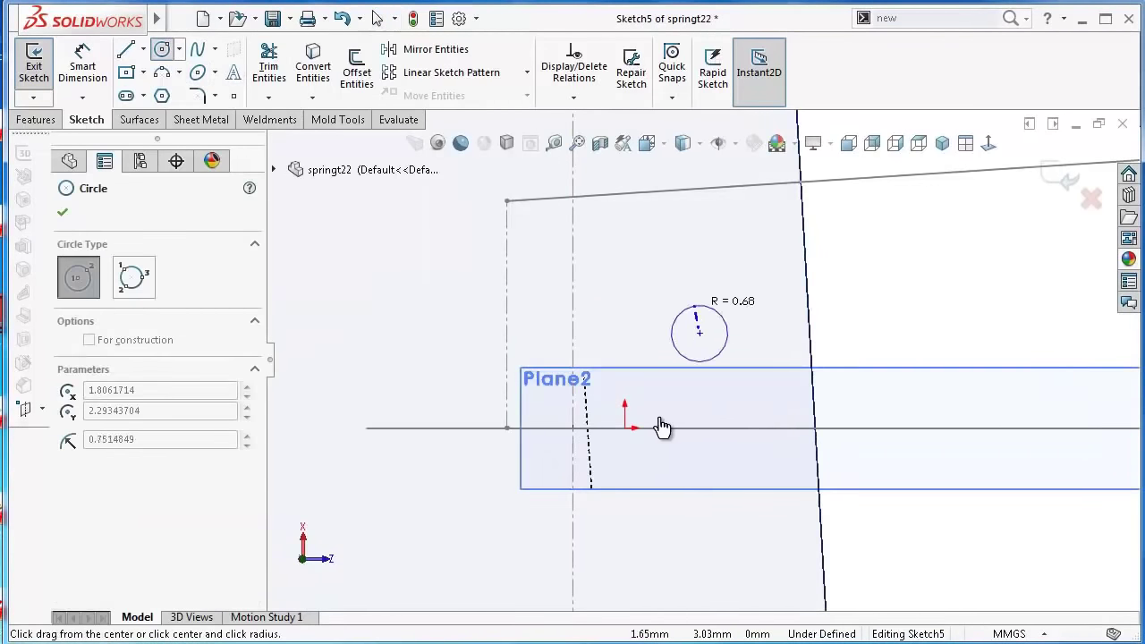
right_click_drag(1023, 422, 979, 366)
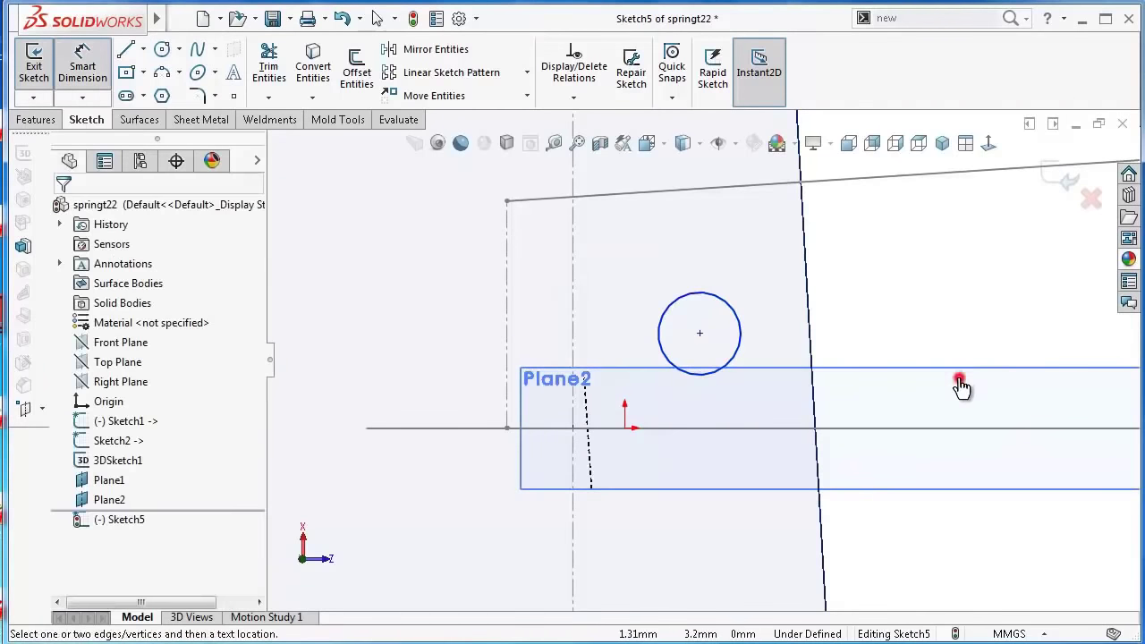
left_click(680, 295)
type("2")
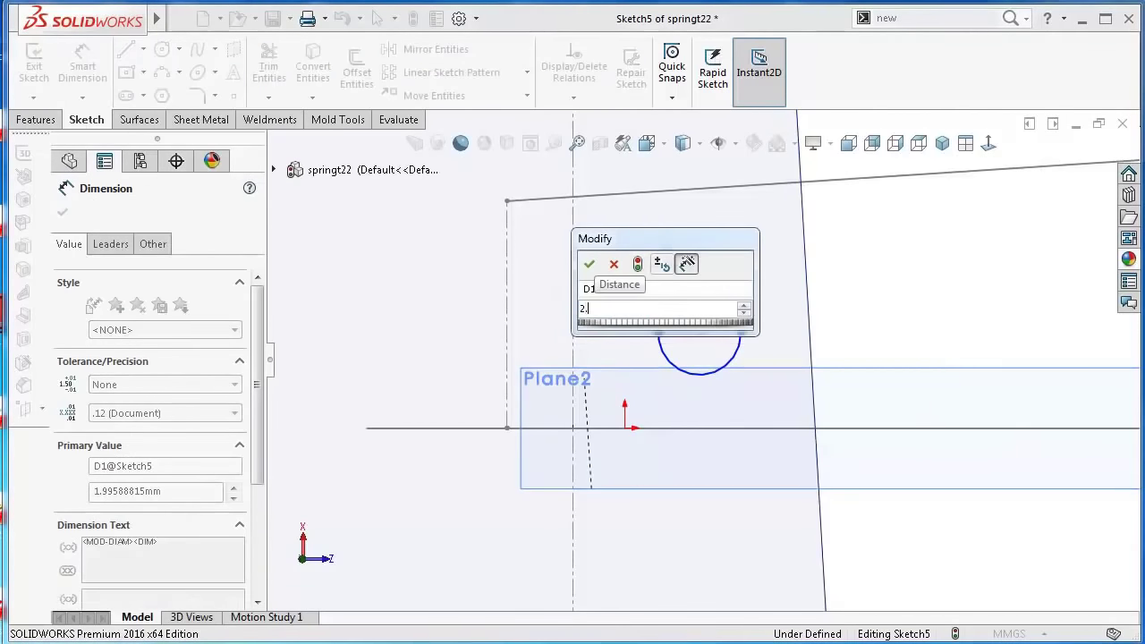
type(".5")
key("Return")
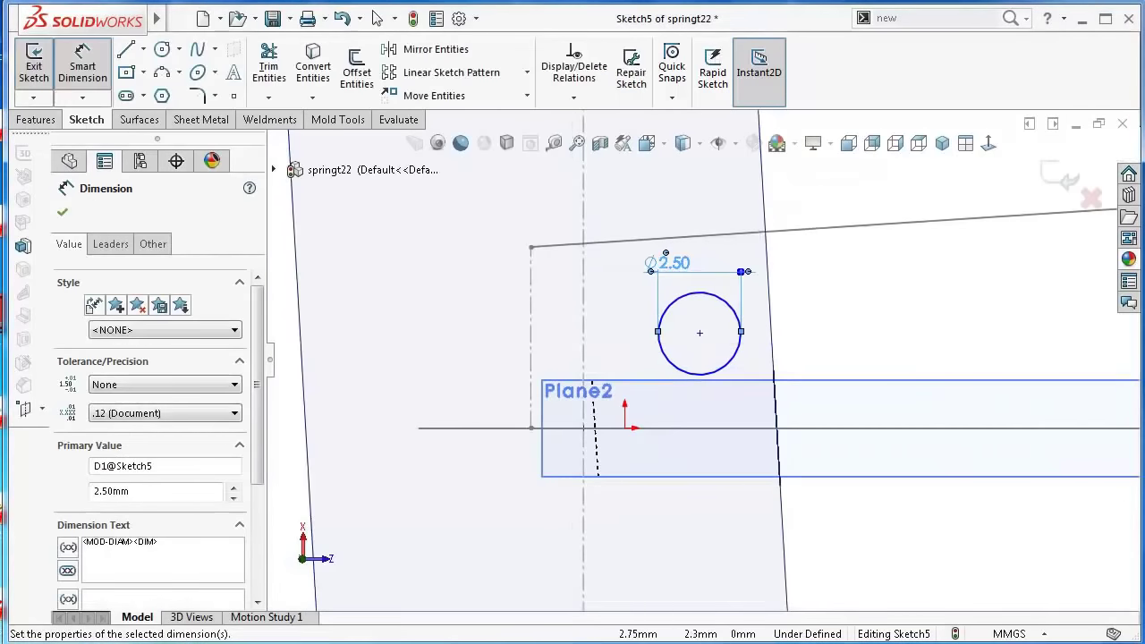
key("Escape")
- Pierce the circle's centre to the Sketch1 arc and close Sketch5
left_click(700, 333)
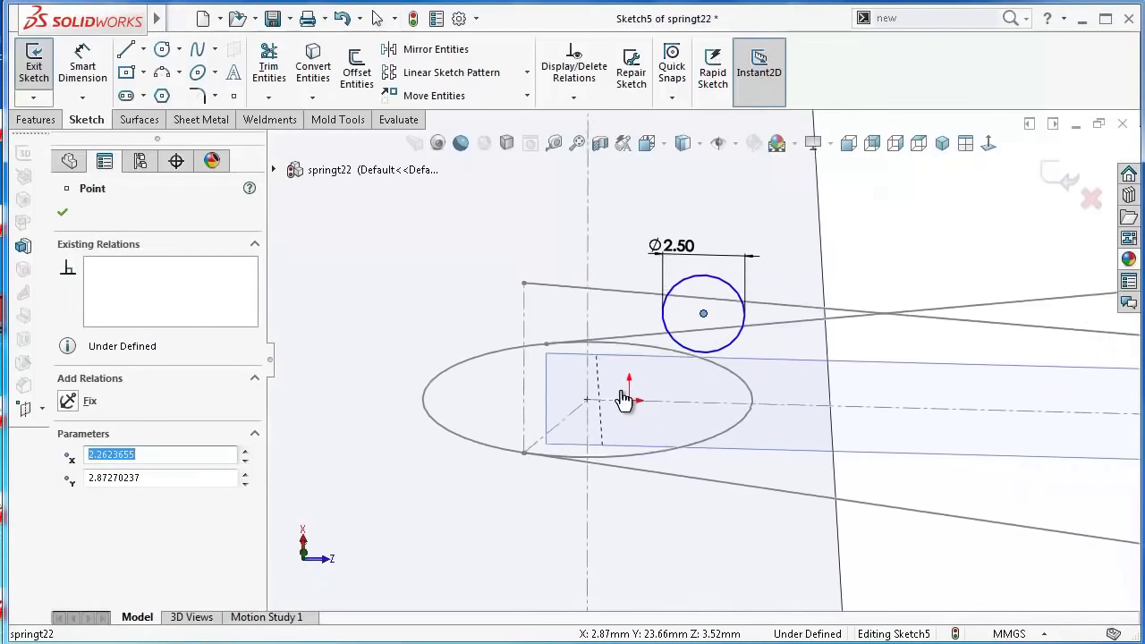
middle_click_drag(621, 396, 649, 435)
left_click(652, 433, "ctrl")
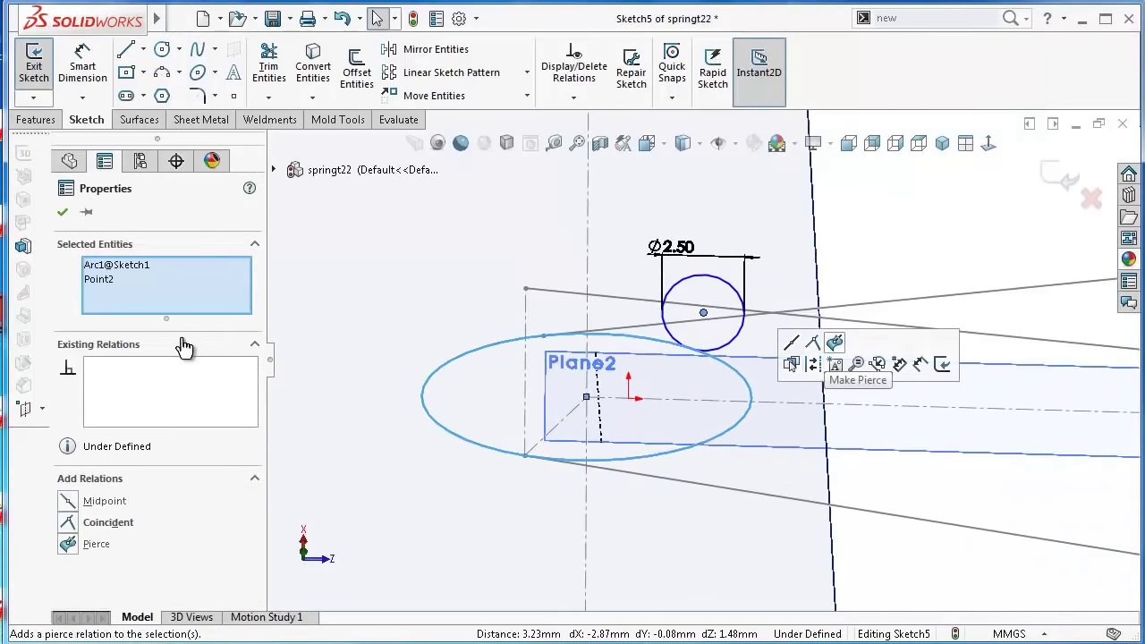
key("Escape")
key("ctrl+8")
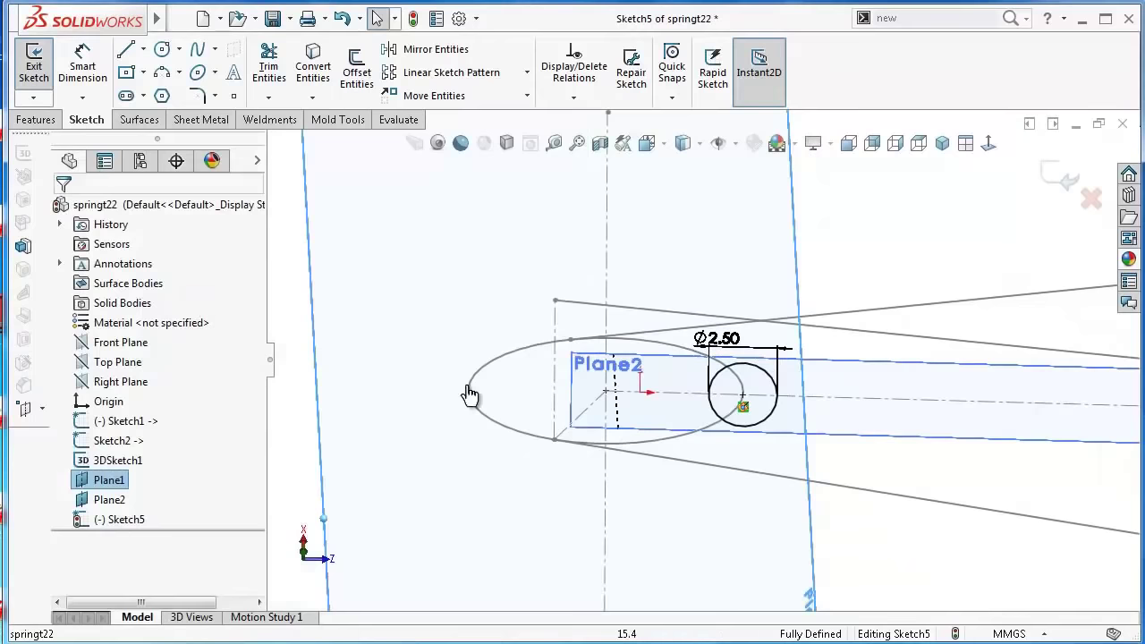
key("ctrl+b")
mouse_move(749, 340)
middle_mouse_down()
mouse_move(652, 435)
mouse_move(680, 443)
middle_mouse_up()
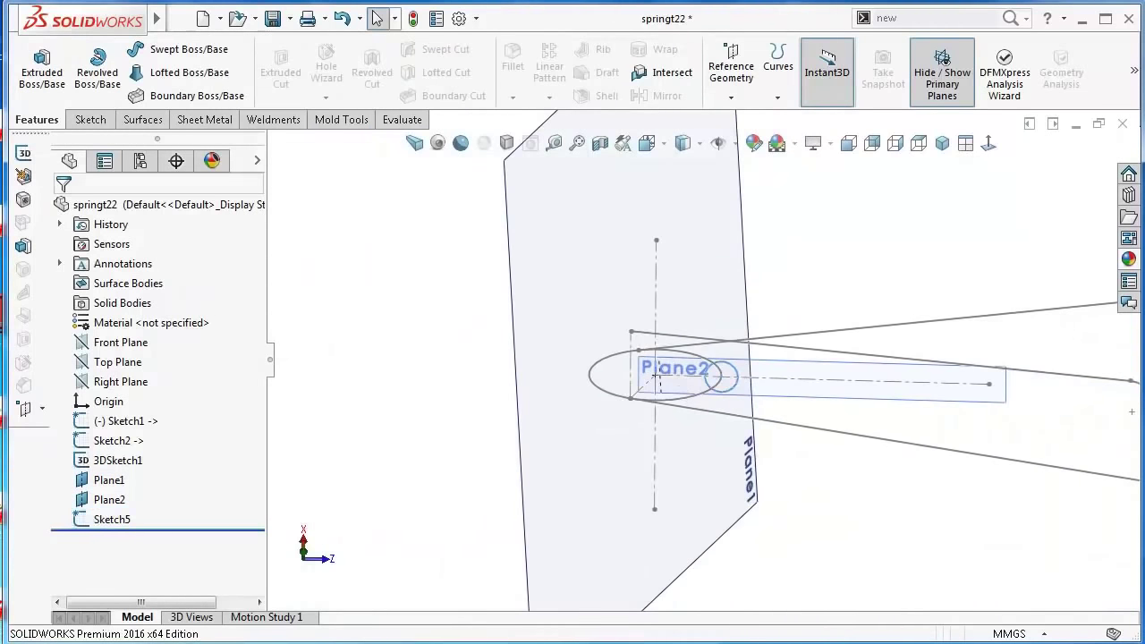
- Start a new sketch on Plane1
mouse_move(657, 380)
middle_mouse_down()
mouse_move(1092, 153)
mouse_move(1114, 153)
mouse_move(1092, 153)
mouse_move(1085, 117)
mouse_move(1076, 124)
middle_mouse_up()
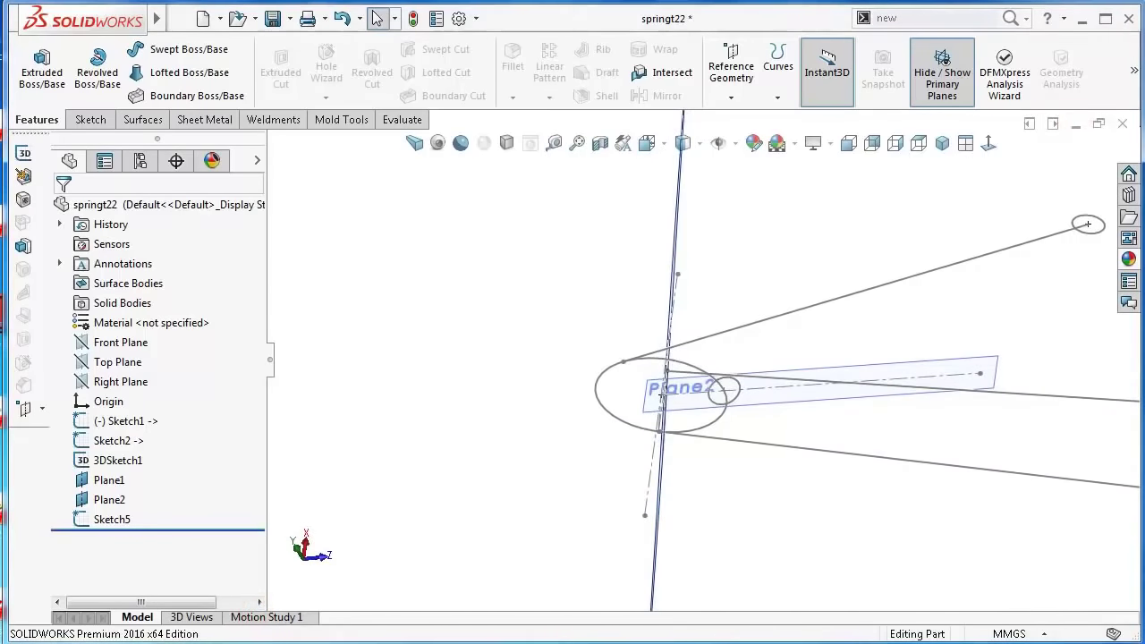
mouse_move(1088, 224)
middle_mouse_down()
mouse_move(1104, 159)
mouse_move(1014, 112)
mouse_move(1028, 179)
mouse_move(1002, 313)
mouse_move(930, 447)
mouse_move(813, 474)
middle_mouse_up()
left_click(747, 300)
left_click(811, 452)
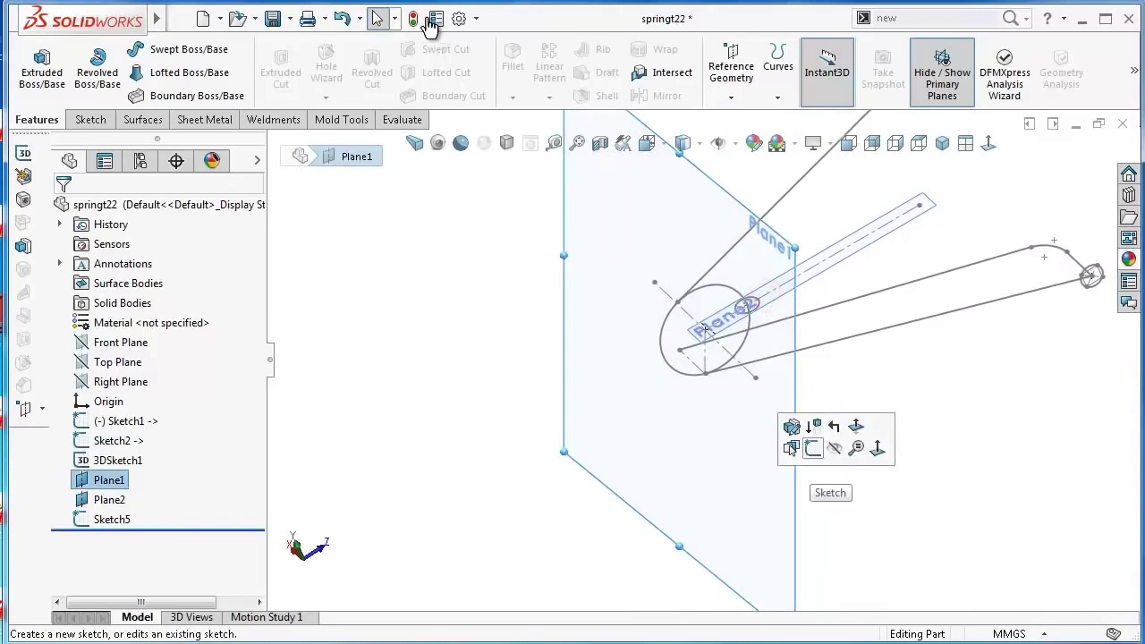
- Draw a circle at the sketch origin and dimension it to 2.5 mm diameter
right_click_drag(409, 245, 417, 218)
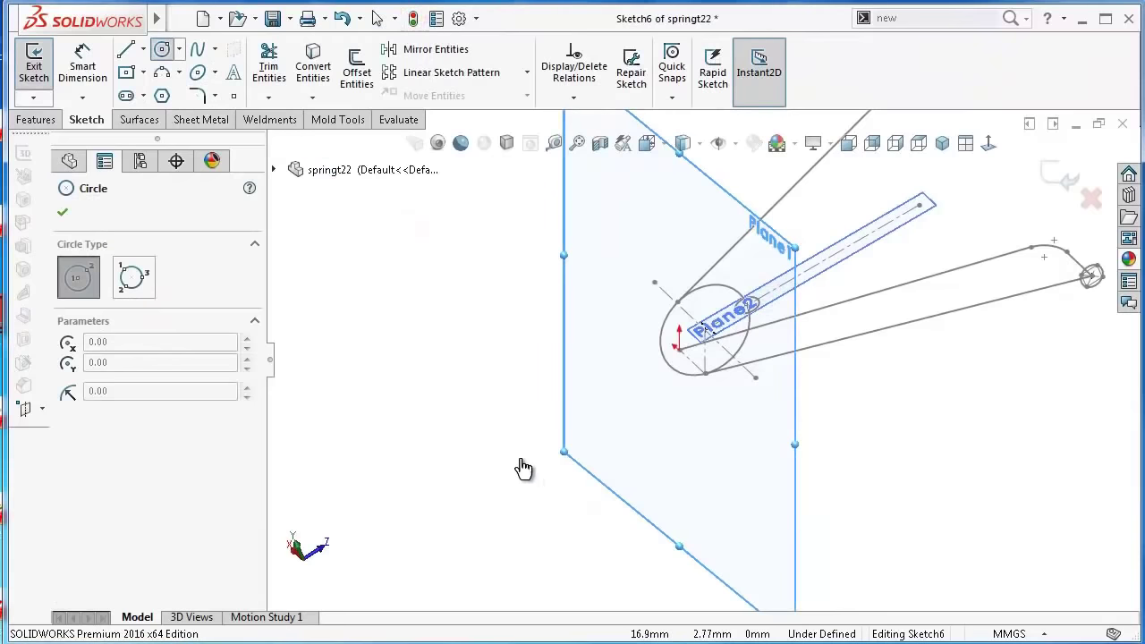
scroll(557, 470, "up", 3)
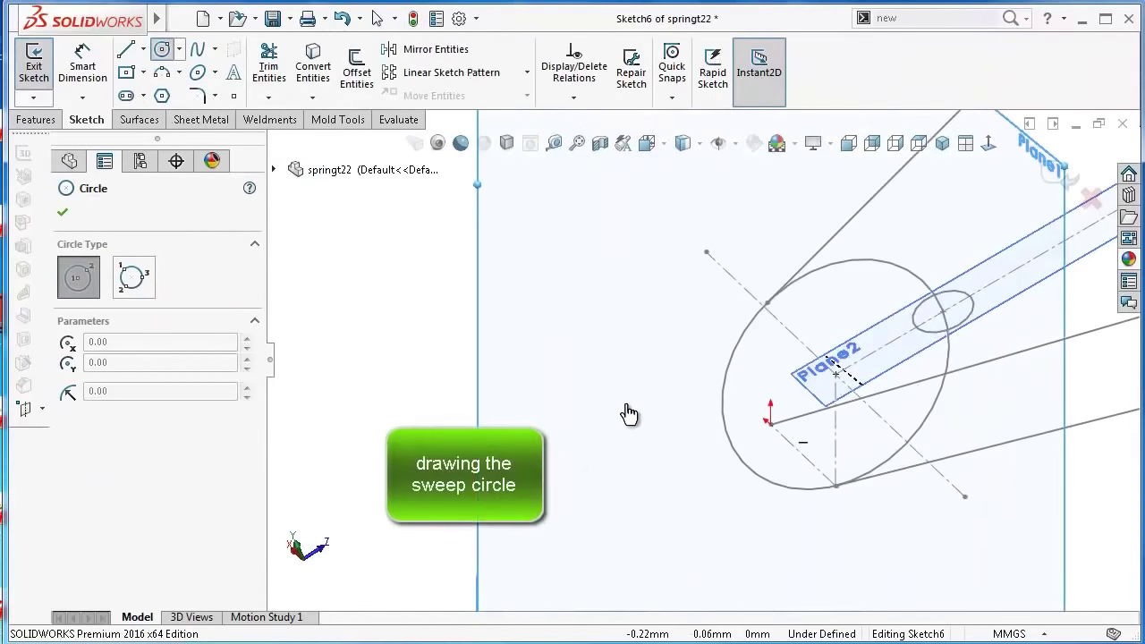
left_click_drag(769, 424, 771, 458)
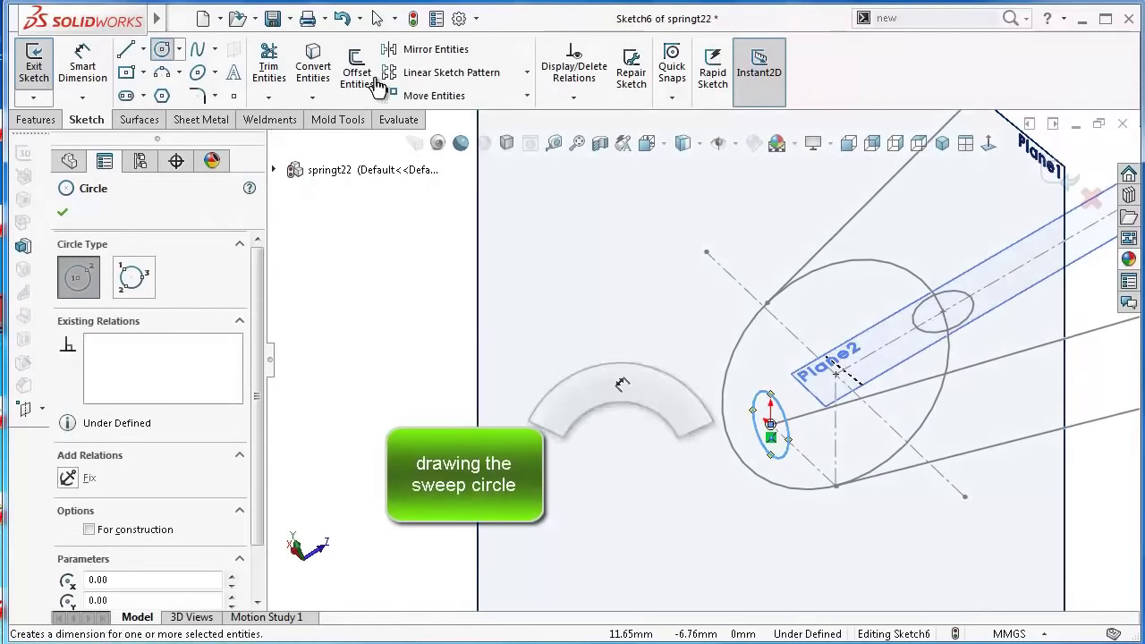
left_click(82, 64)
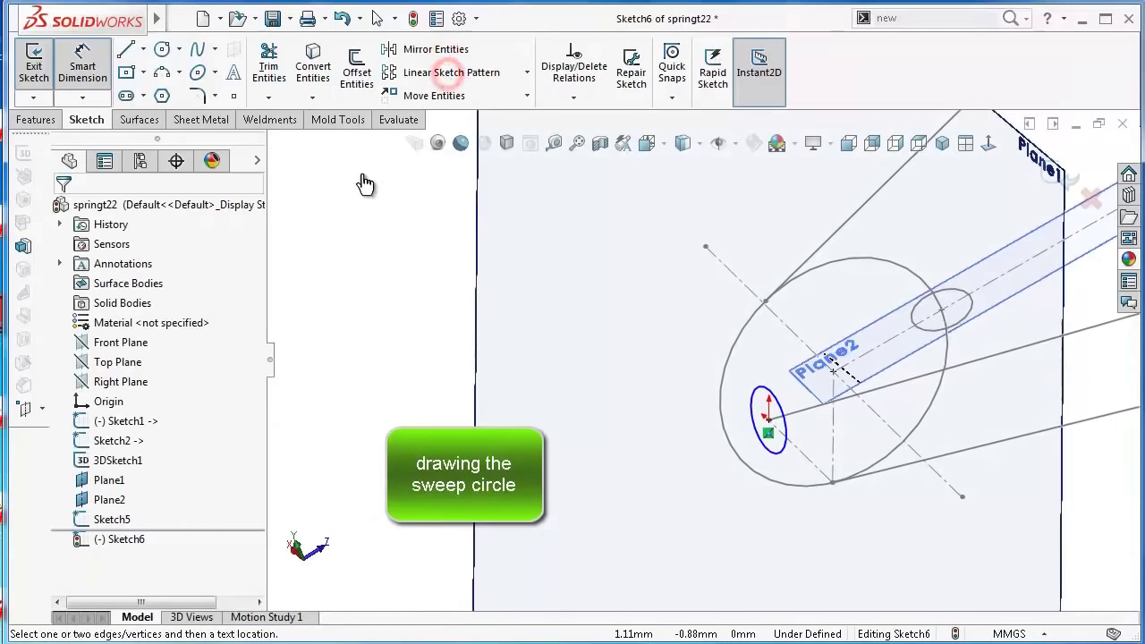
left_click(784, 417)
left_click(691, 423)
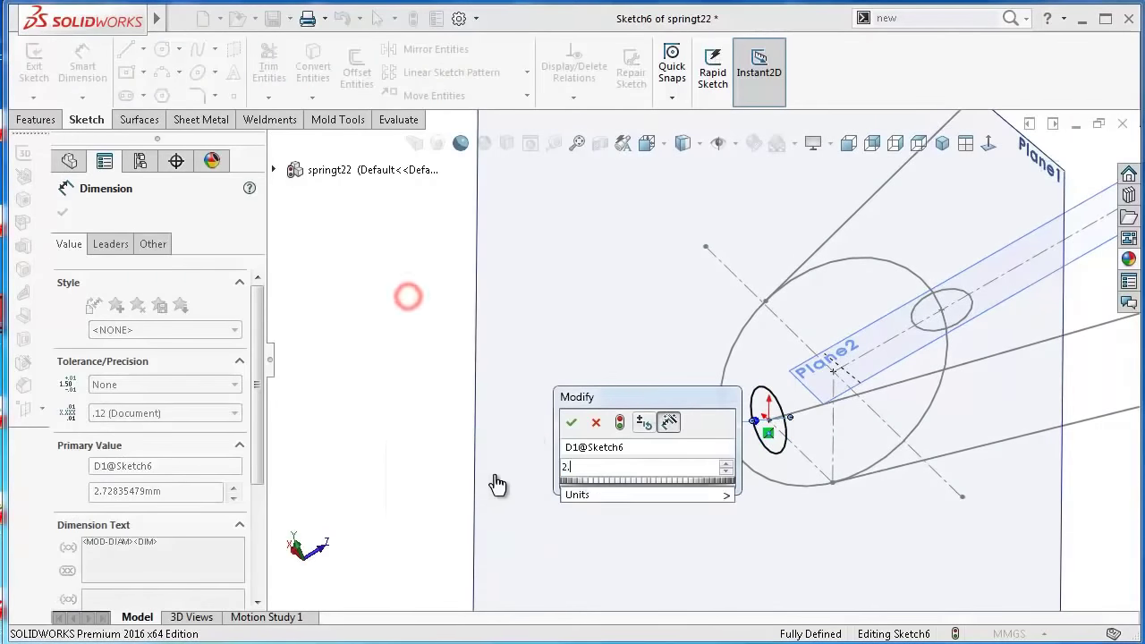
type("2.5")
key("Return")
left_click(1002, 147)
scroll(692, 351, "up", 3)
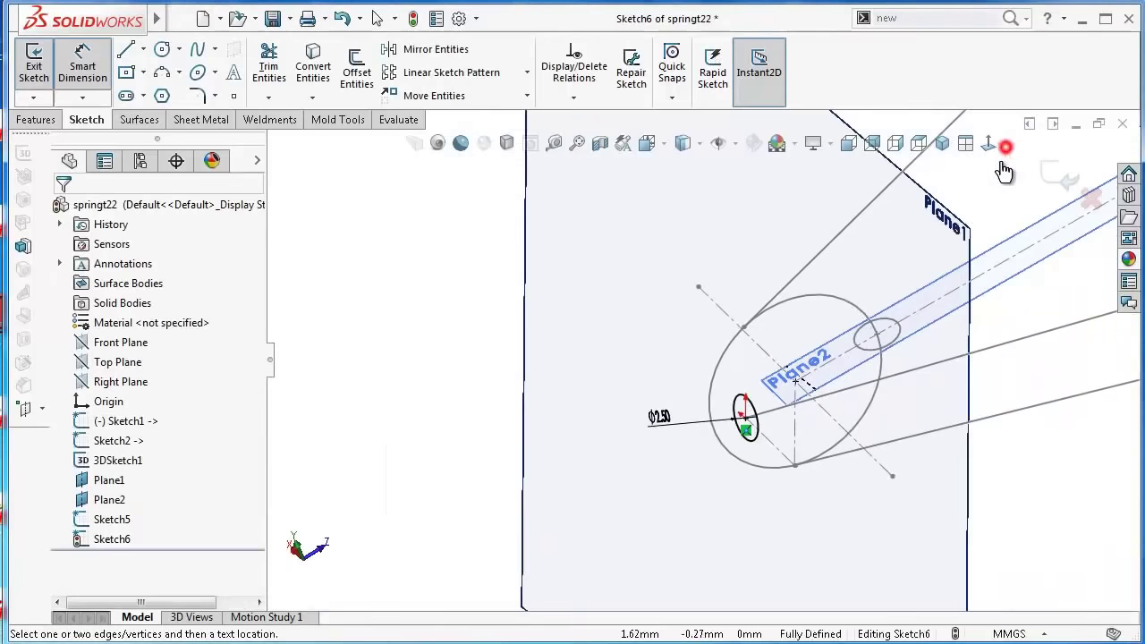
scroll(430, 49, "up", 1)
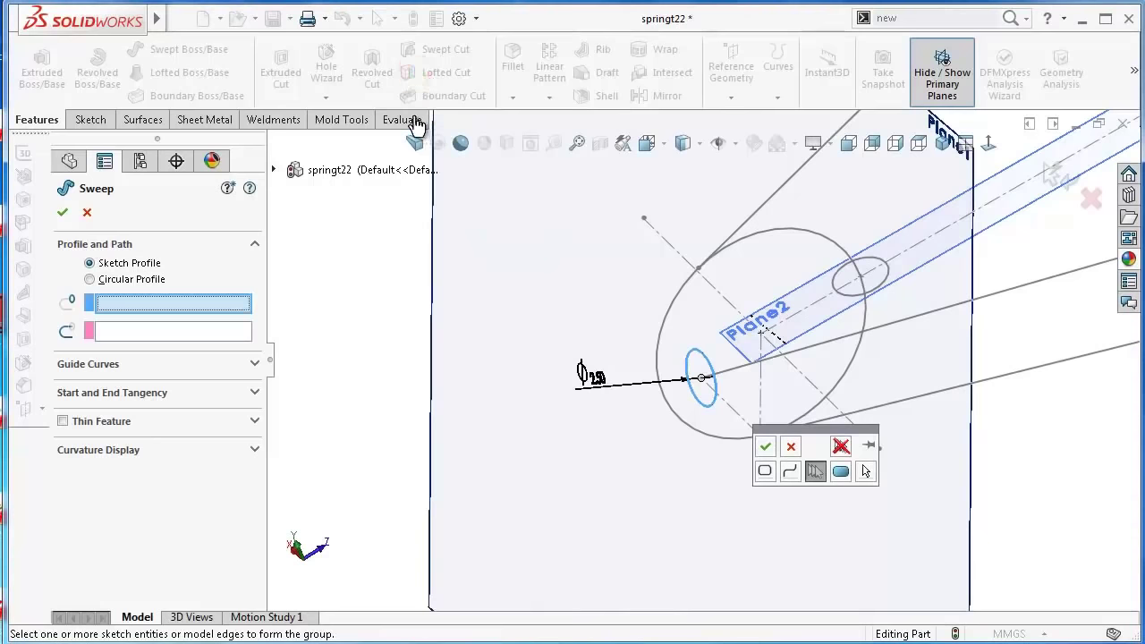
- Sweep the Sketch6 circle along 3DSketch1 to create the tube Sweep2
left_click(551, 456)
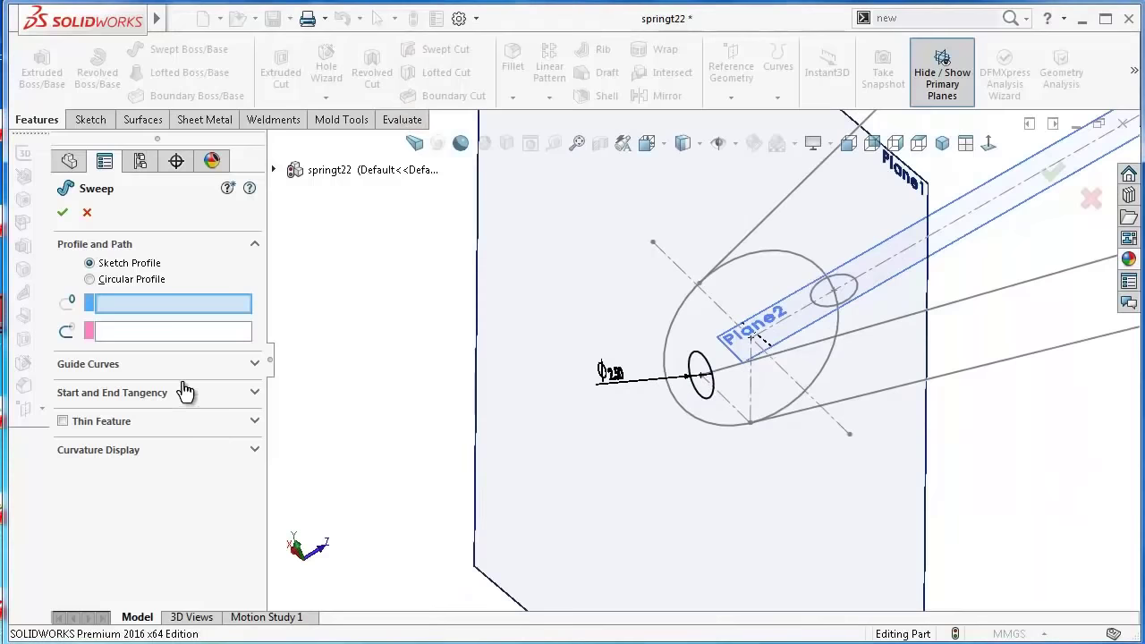
left_click(289, 387)
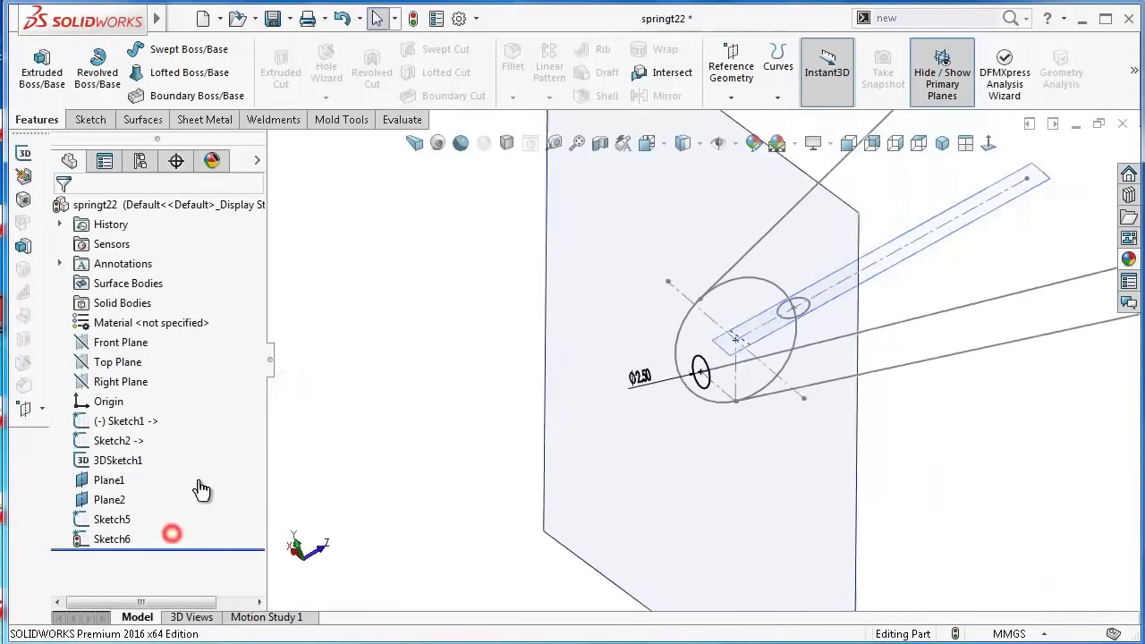
middle_click_drag(432, 276, 1066, 171)
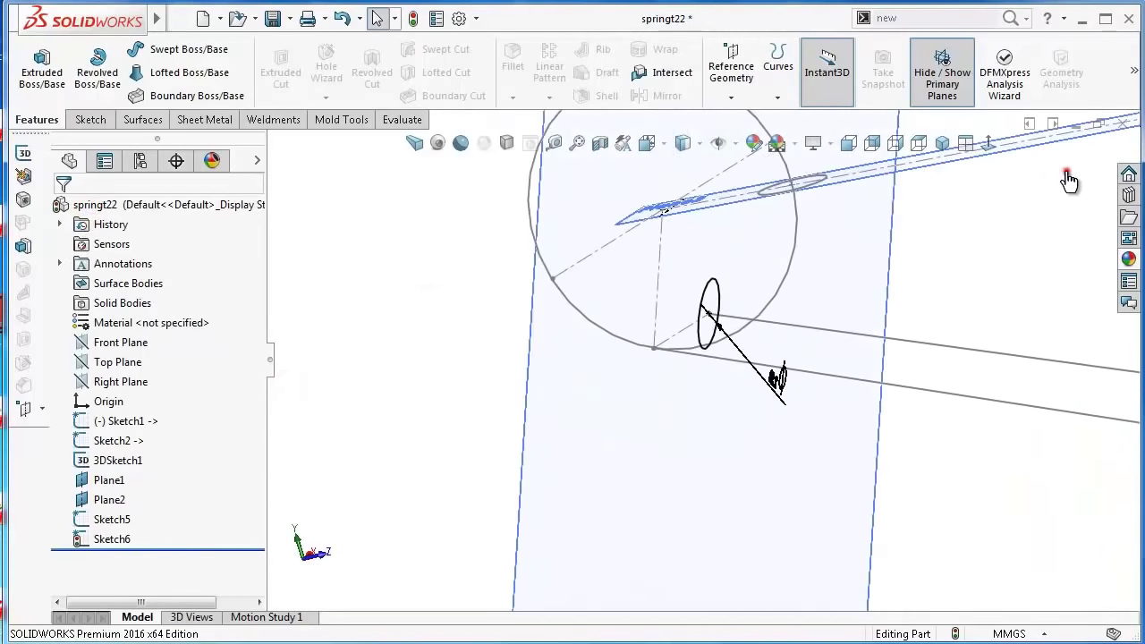
key("Return")
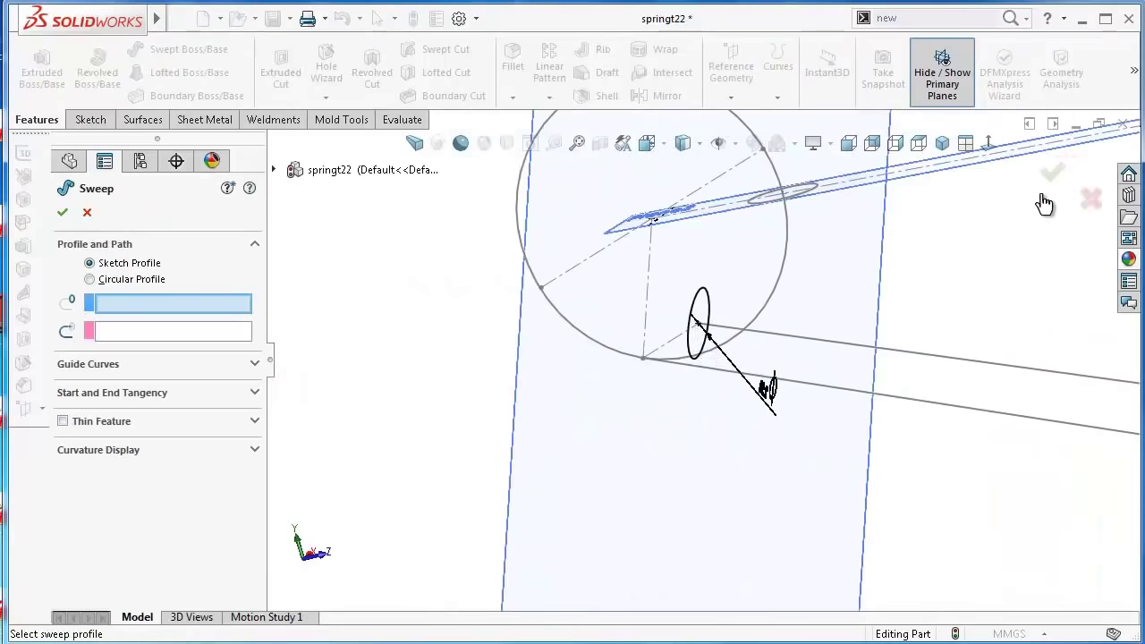
left_click(168, 333)
left_click(847, 390)
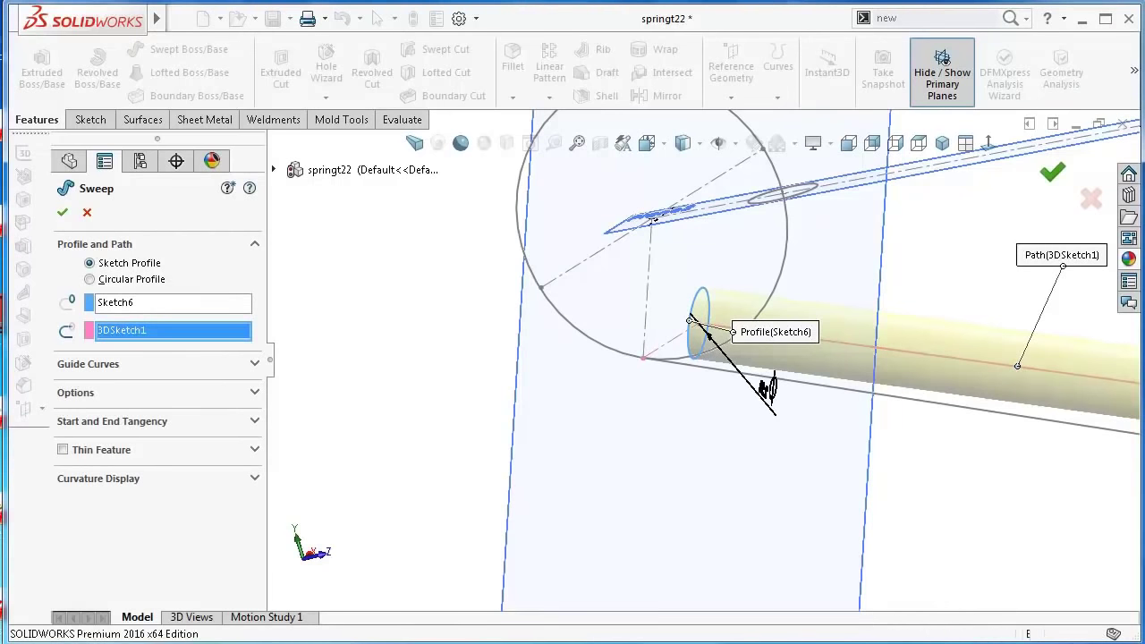
right_click(768, 389)
scroll(707, 366, "up", 3)
scroll(702, 361, "up", 2)
- Apply a grey metal appearance to the swept tube
middle_click_drag(938, 122, 899, 162)
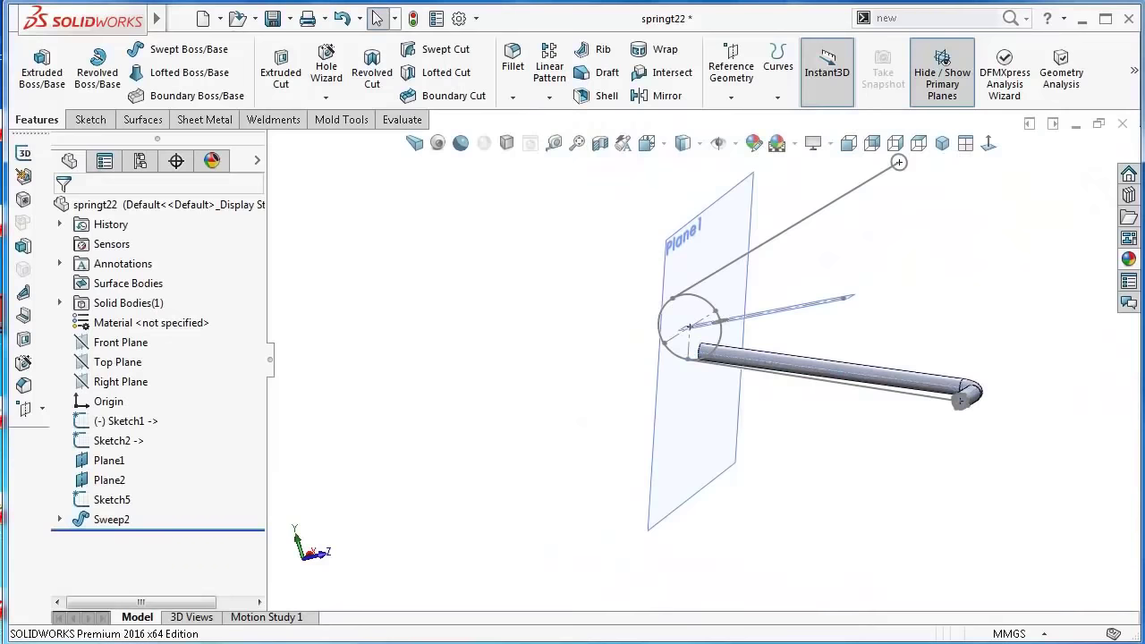
left_click(705, 355)
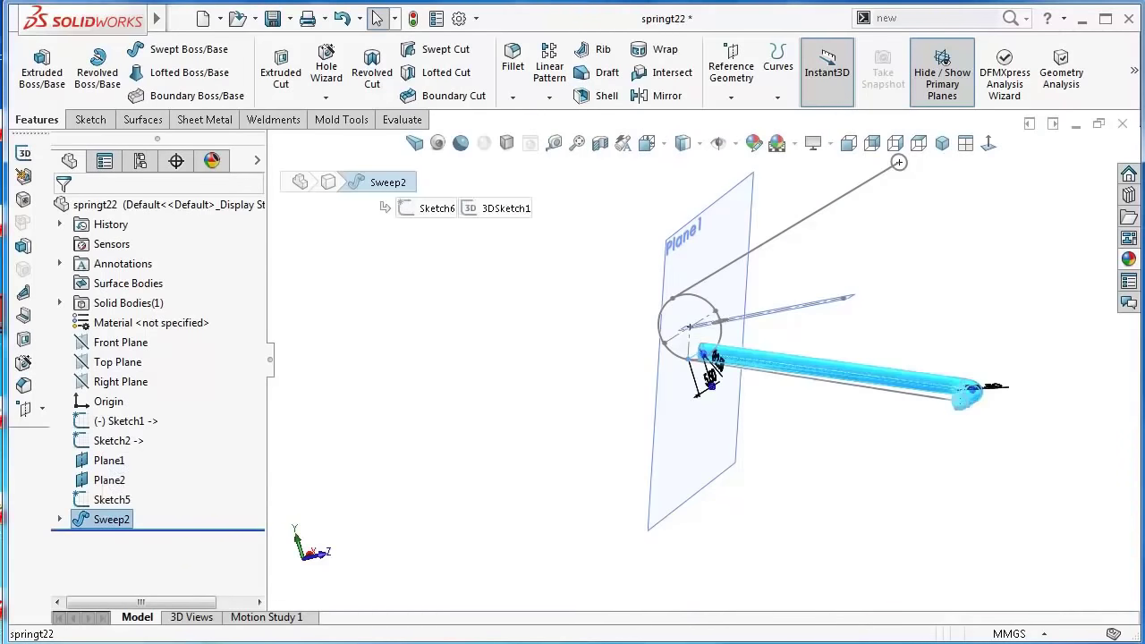
left_click(1129, 259)
left_click_drag(712, 359, 713, 359)
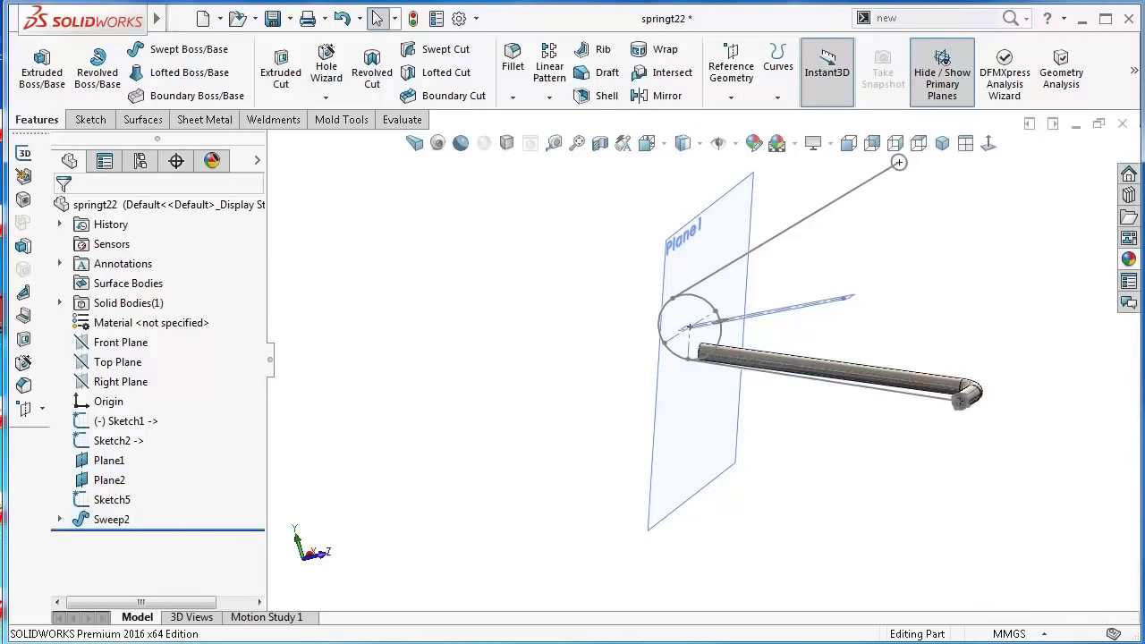
mouse_move(894, 174)
middle_mouse_down()
mouse_move(972, 192)
mouse_move(940, 194)
mouse_move(982, 242)
mouse_move(971, 268)
mouse_move(990, 220)
mouse_move(988, 170)
middle_mouse_up()
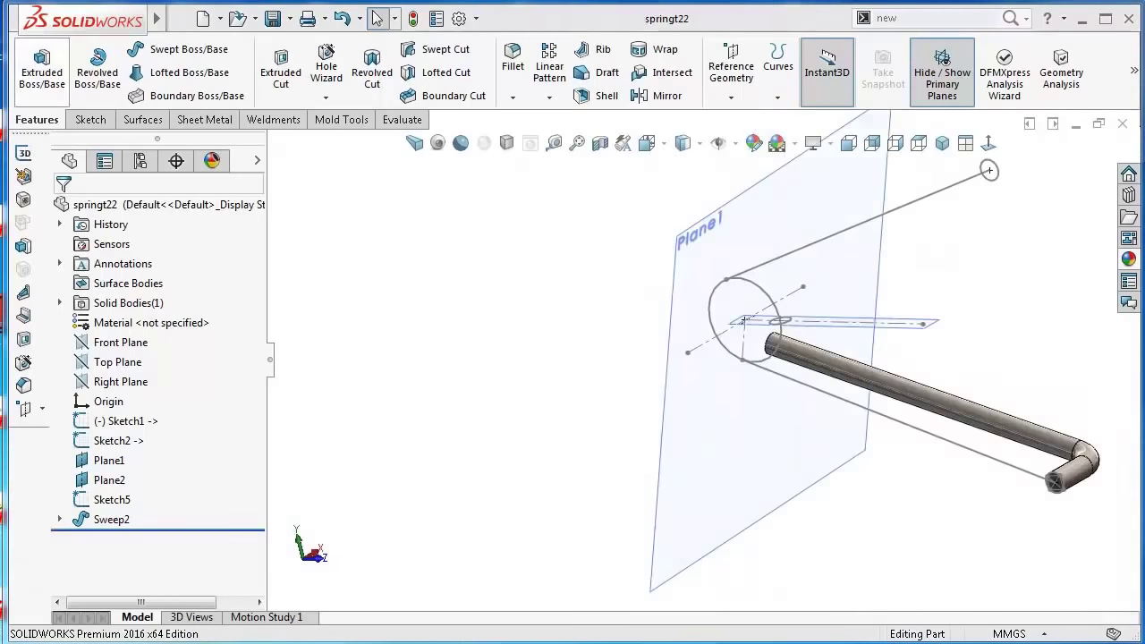
- In a new 3D sketch, draw a line from Plane2 along the coil axis
left_click(33, 97)
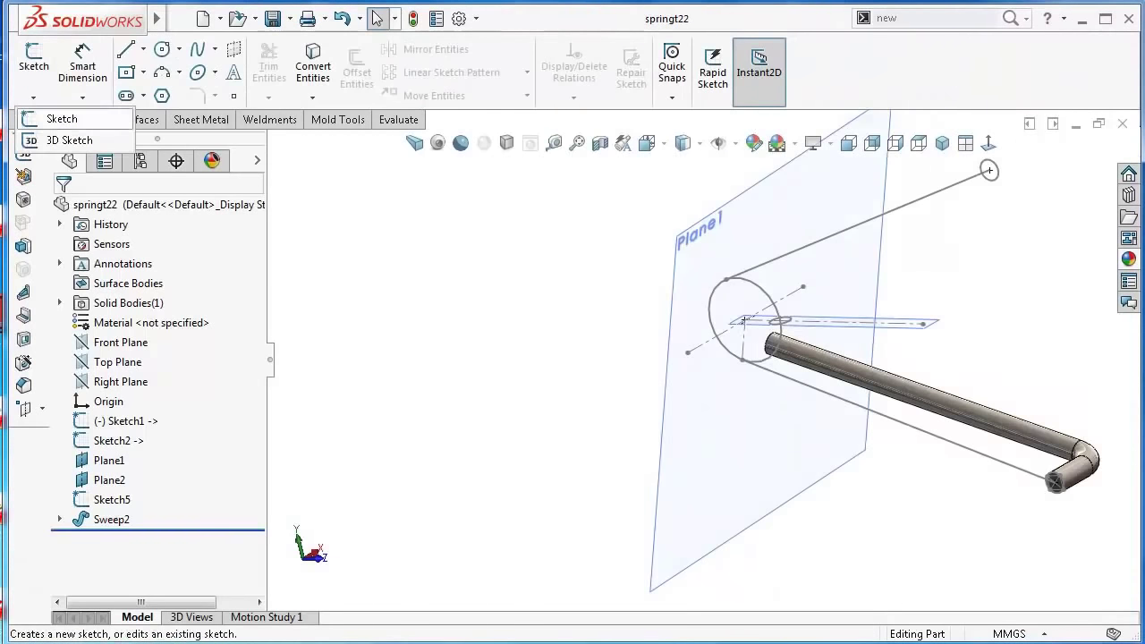
left_click(53, 136)
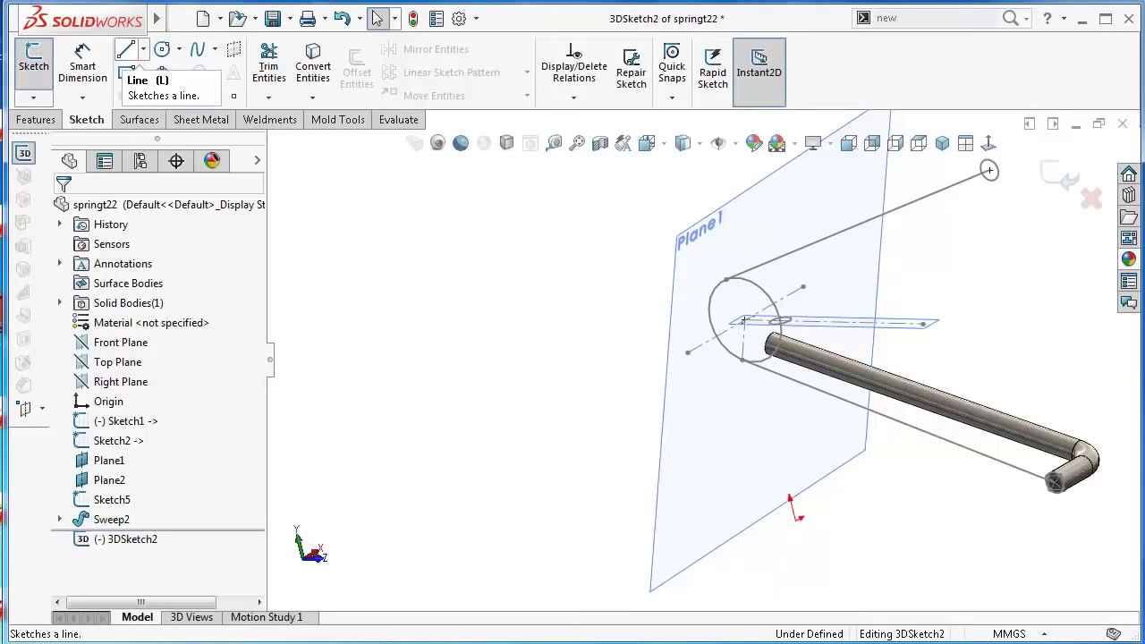
left_click(125, 49)
scroll(818, 332, "down", 3)
scroll(751, 309, "down", 2)
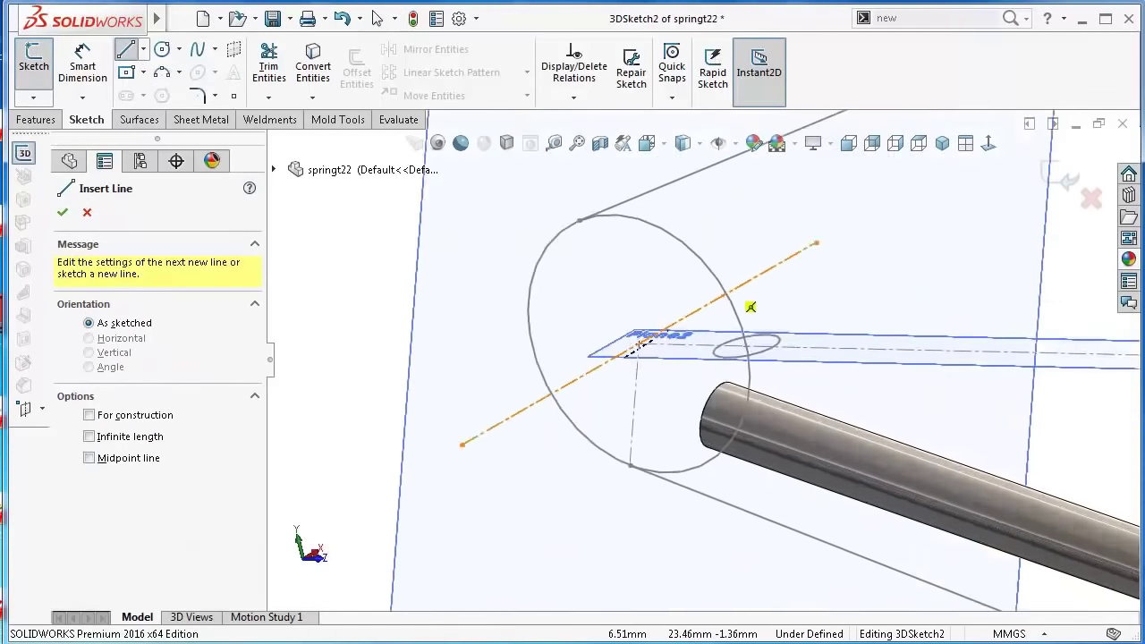
scroll(631, 358, "down", 2)
scroll(690, 376, "down", 2)
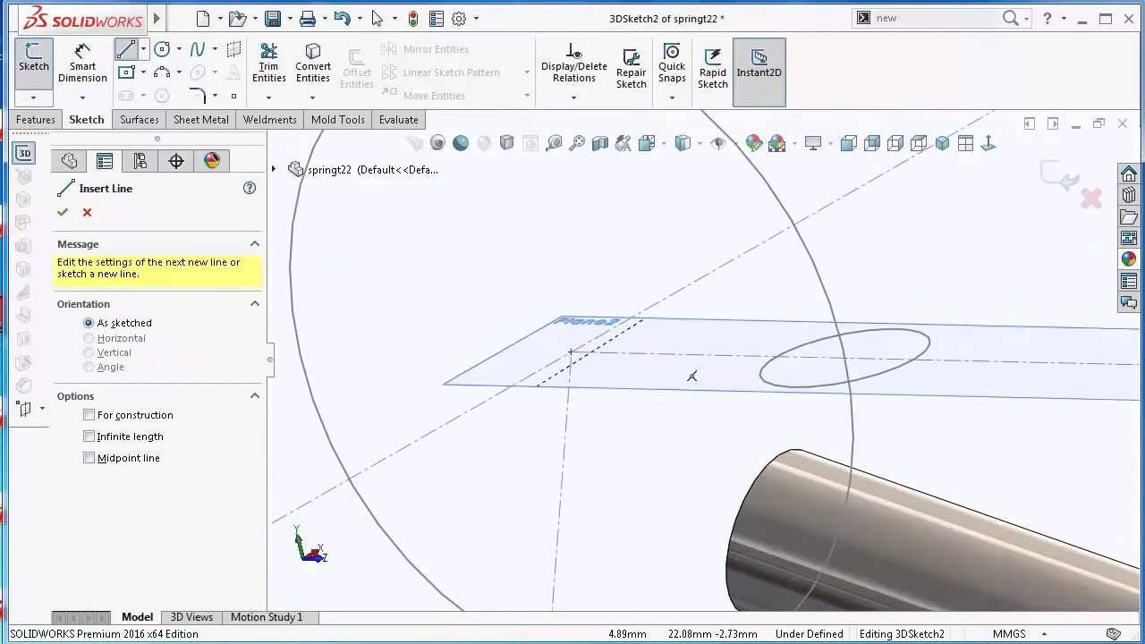
left_click(571, 352)
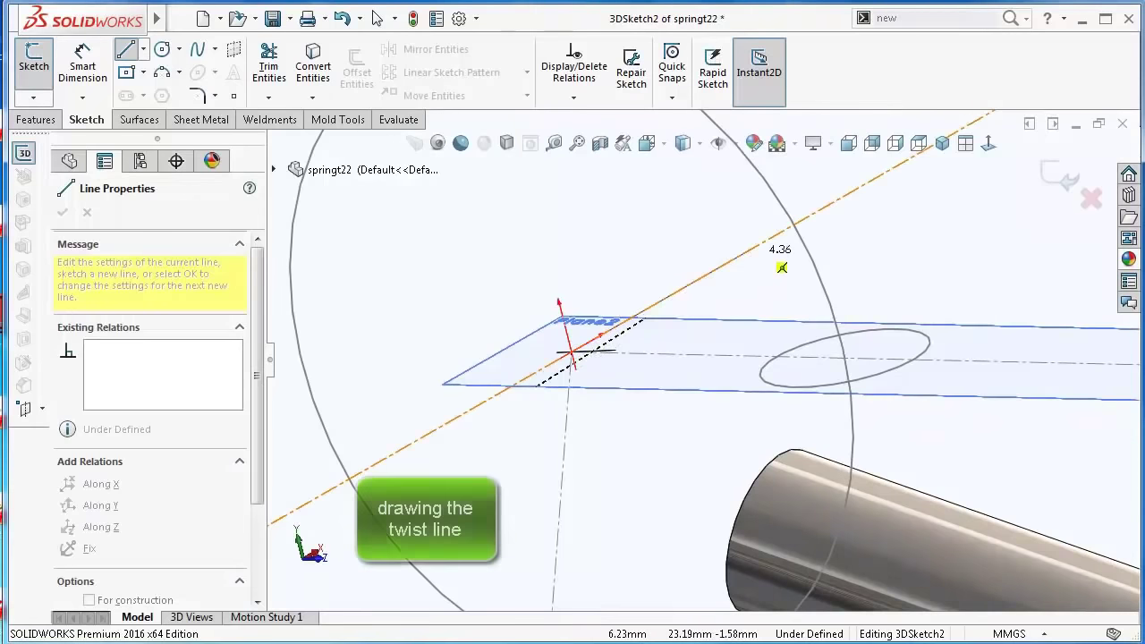
left_click(750, 250)
key("Escape")
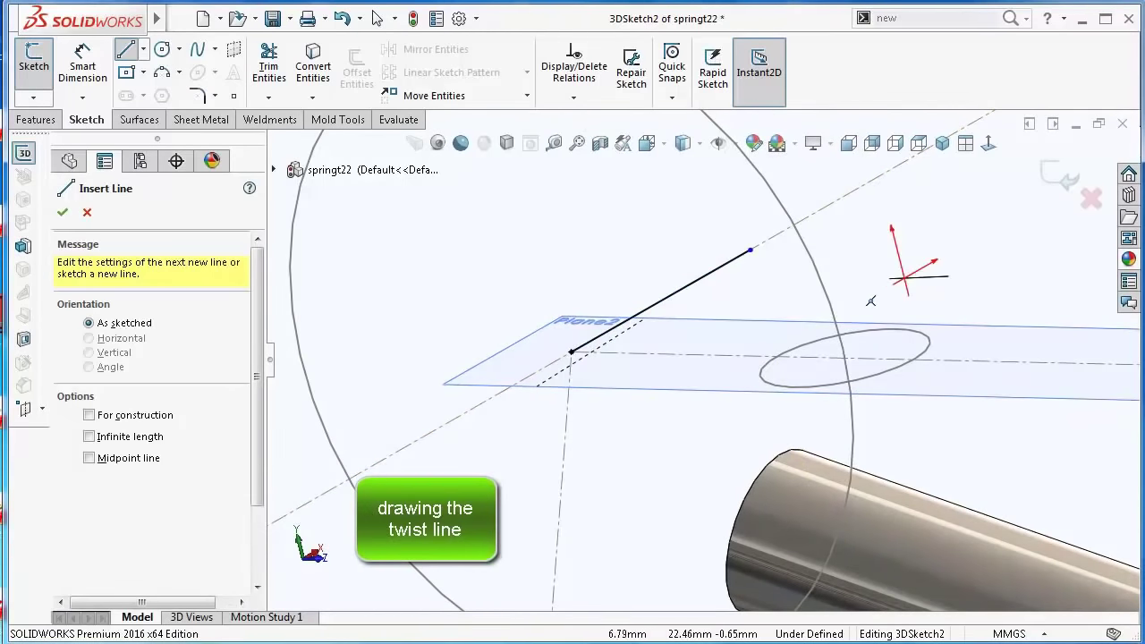
key("Escape")
- Make the twist line collinear with Sketch2's axis and dimension it 5.5 long
middle_click_drag(871, 301, 832, 295)
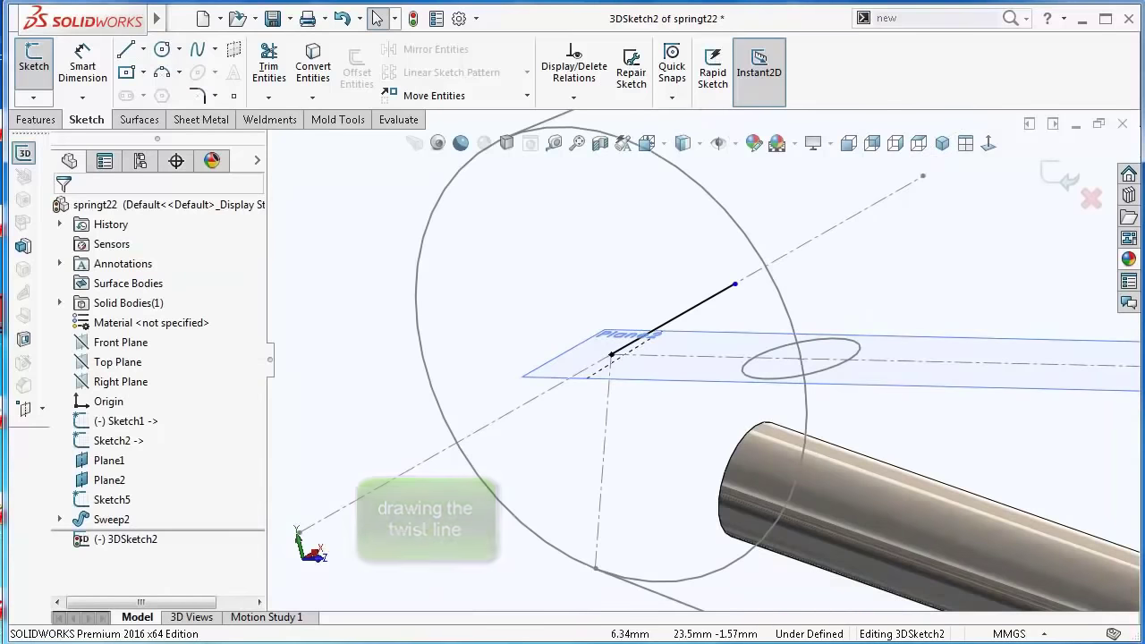
left_click(673, 320)
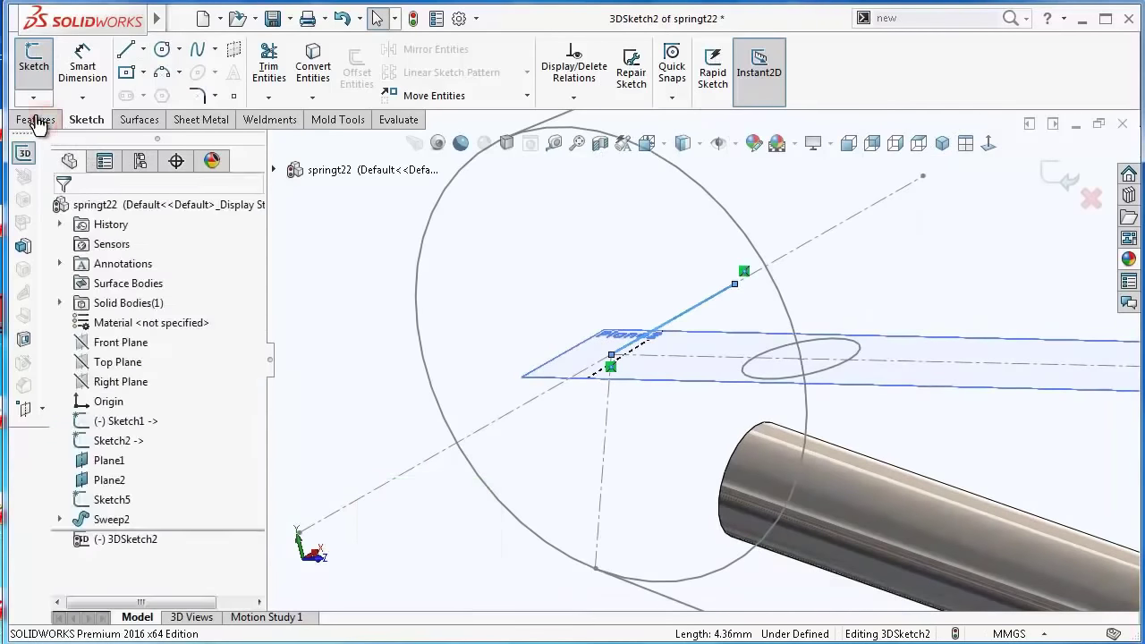
left_click(384, 480, "ctrl")
left_click(392, 307)
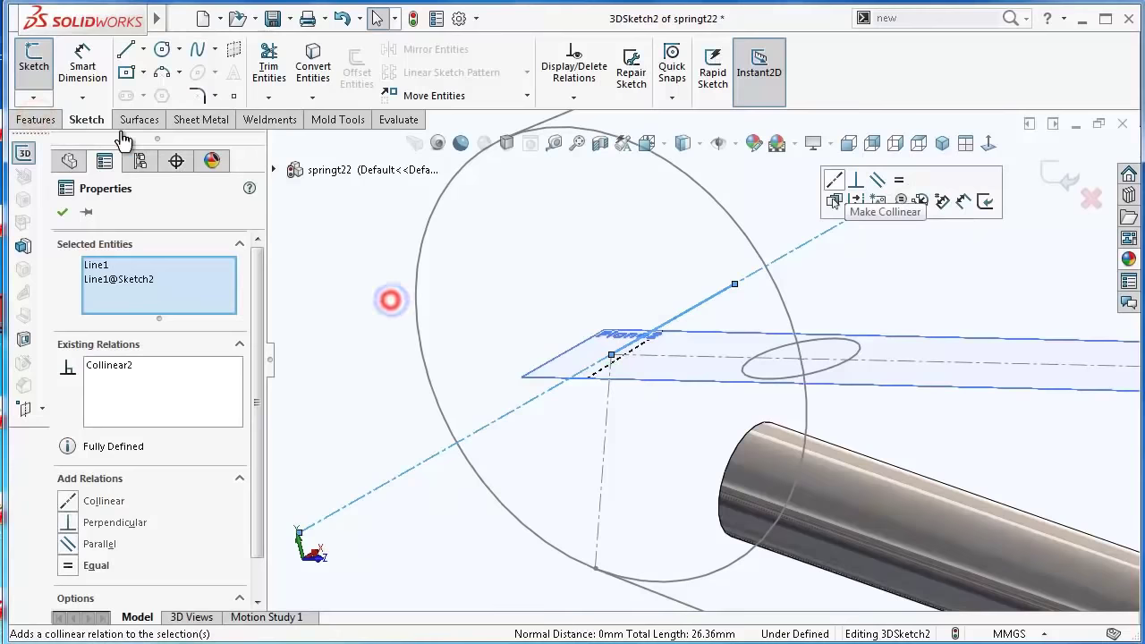
left_click(82, 67)
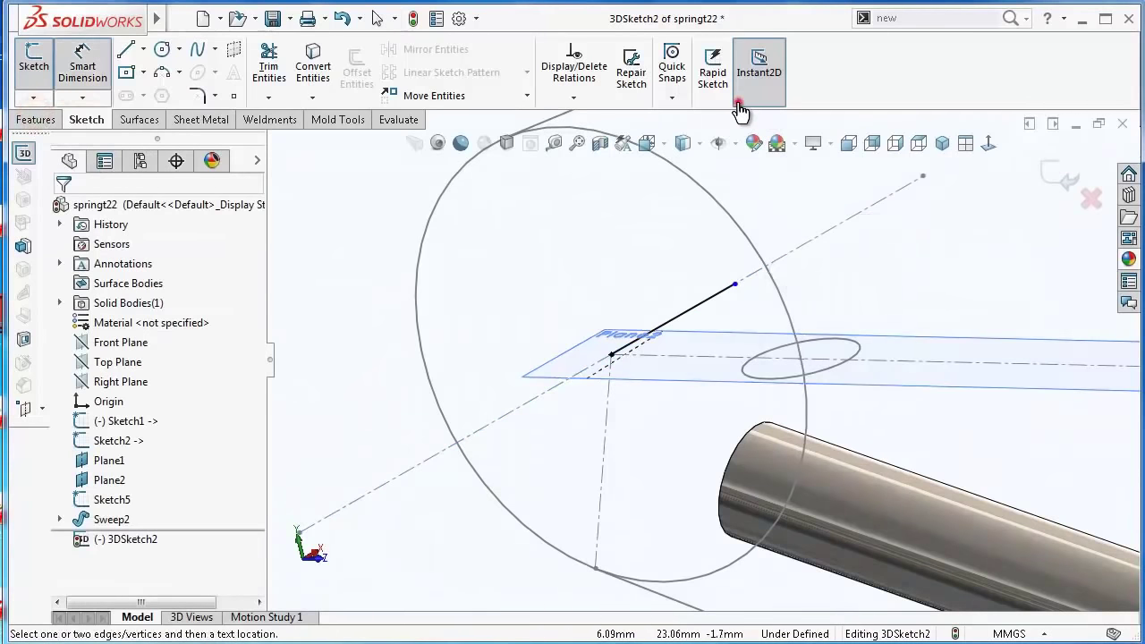
left_click(739, 105)
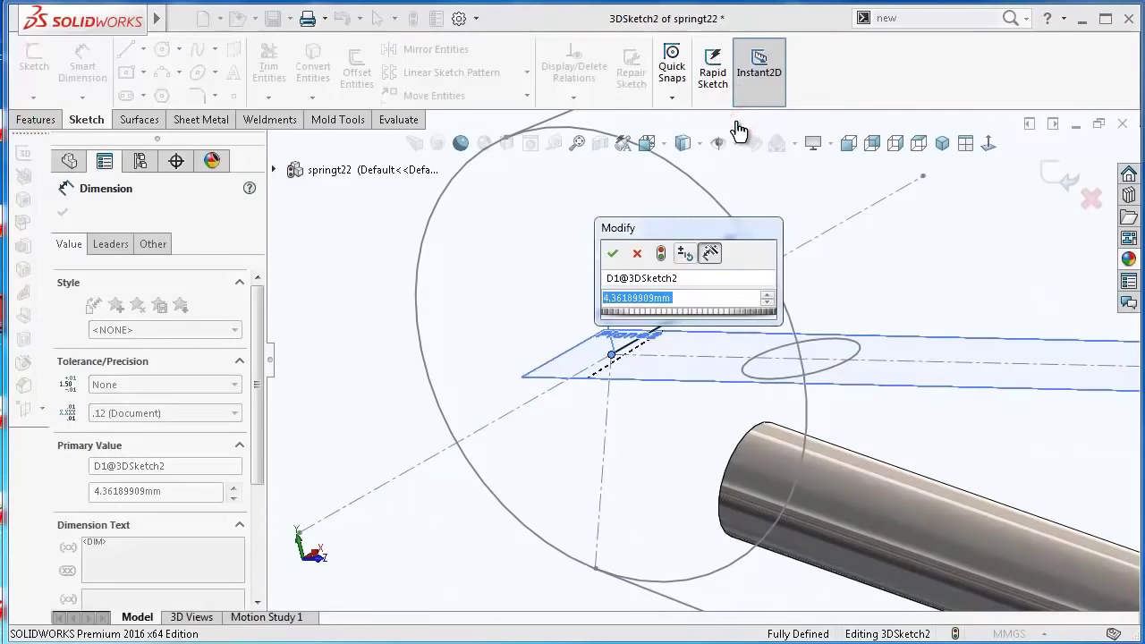
type("5.5")
left_click(272, 175)
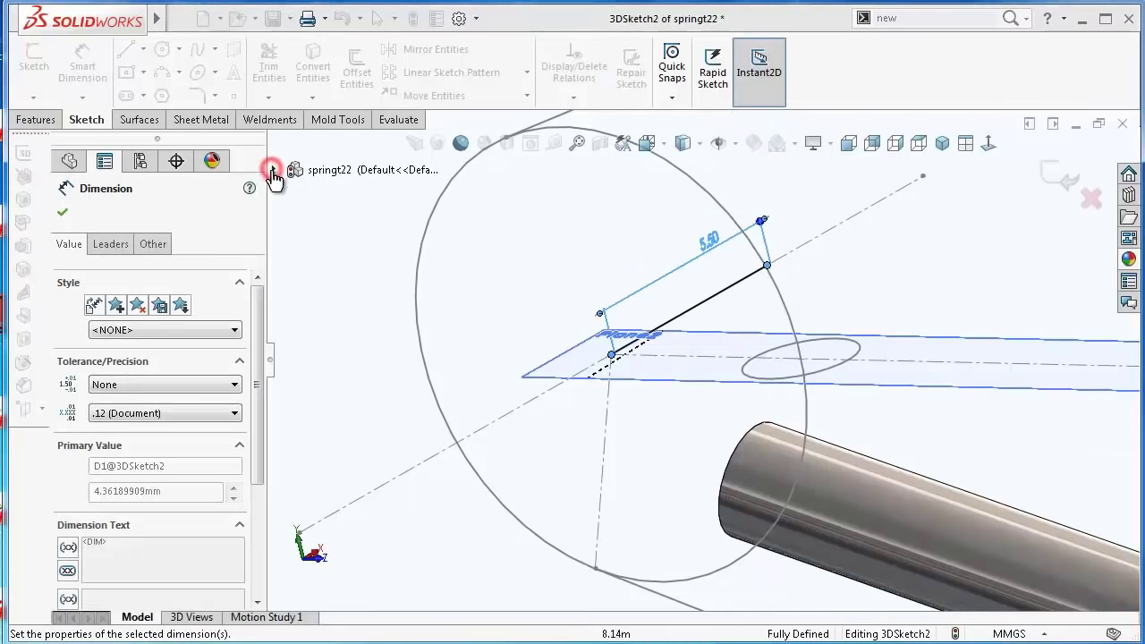
middle_click_drag(346, 212, 353, 331)
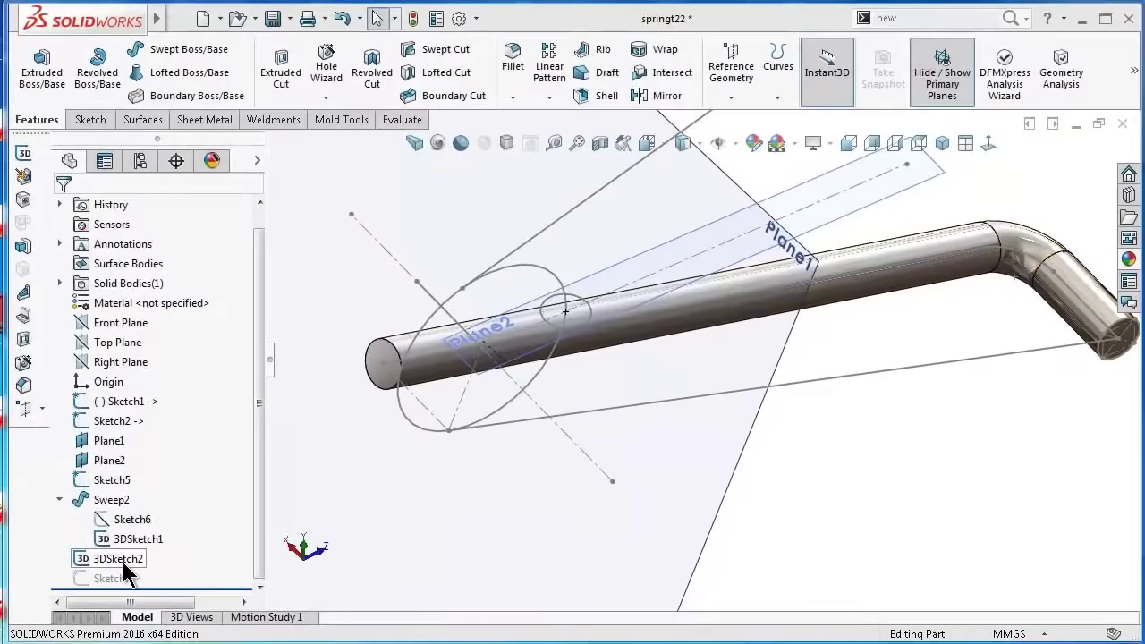
- Start a sweep along 3DSketch2 using the Sketch6 circle as the profile
left_click(121, 559)
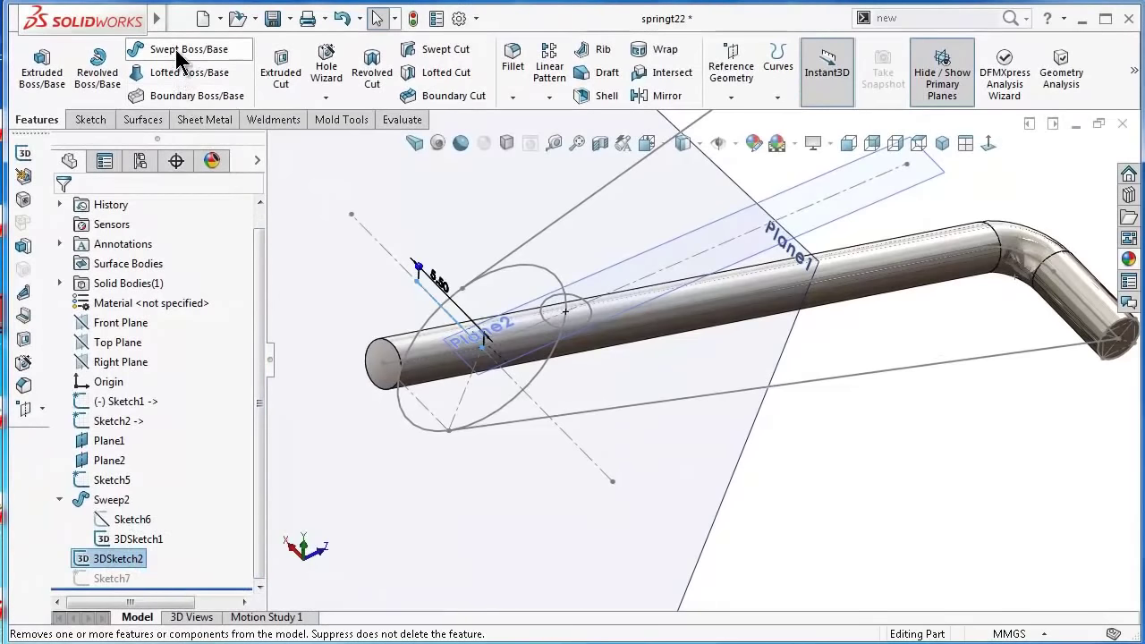
left_click(183, 51)
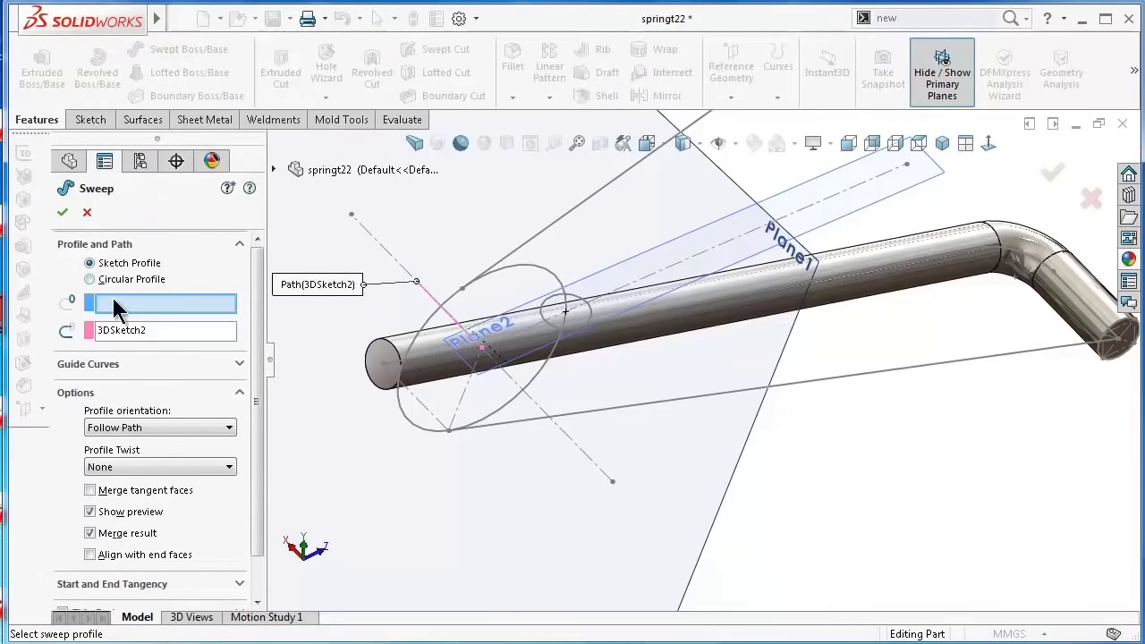
left_click(273, 170)
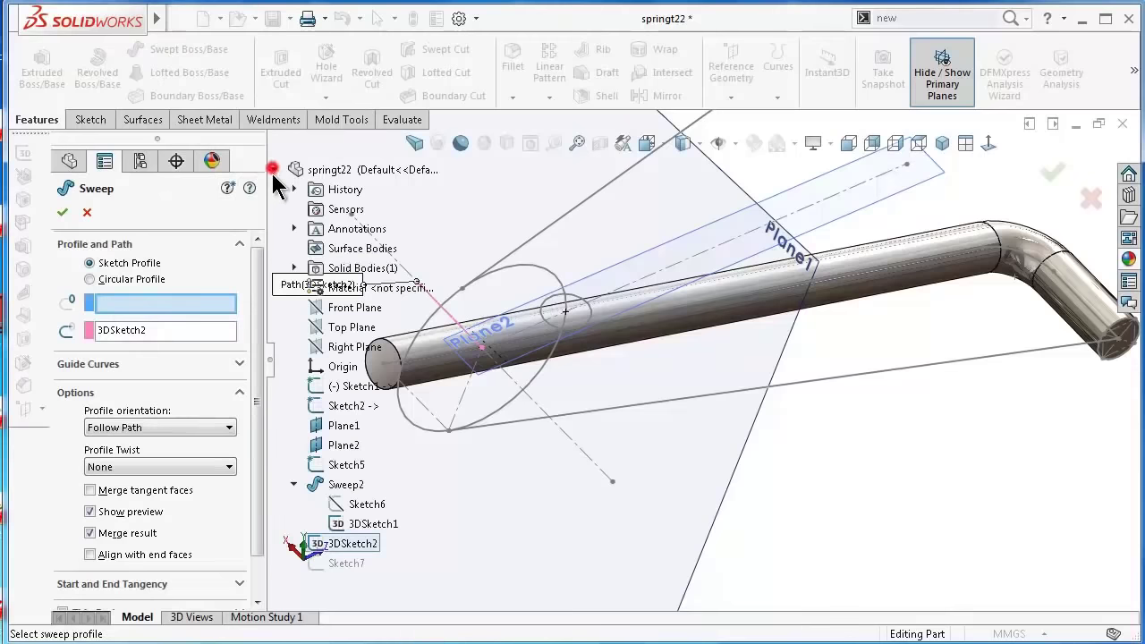
left_click(366, 506)
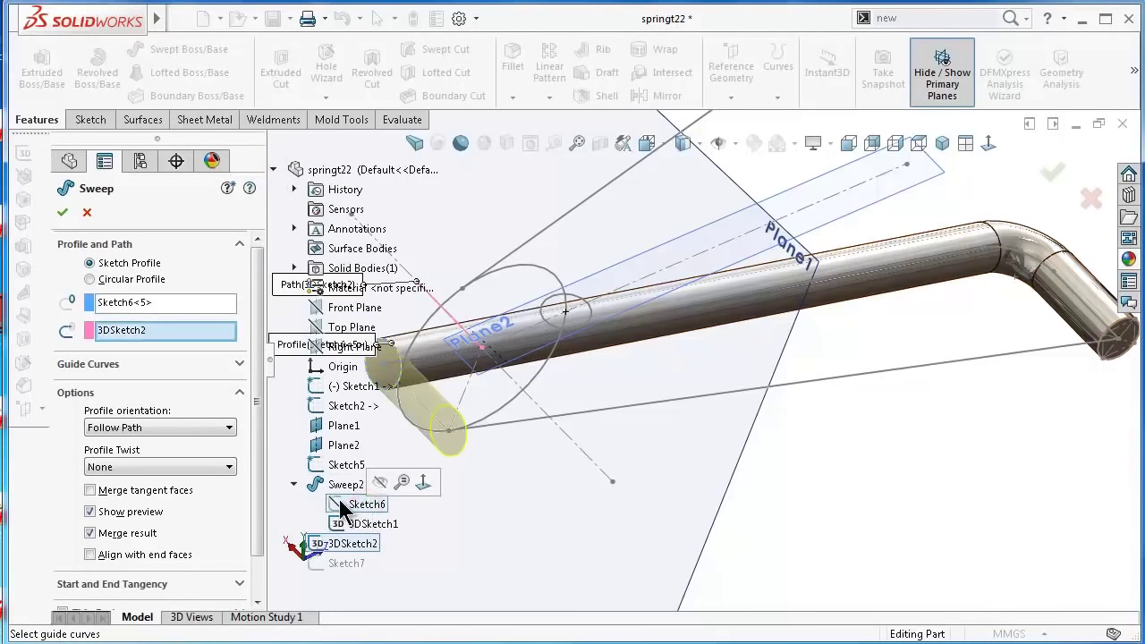
- Set profile orientation to Keep Normal Constant and specify a 200° twist
left_click(156, 467)
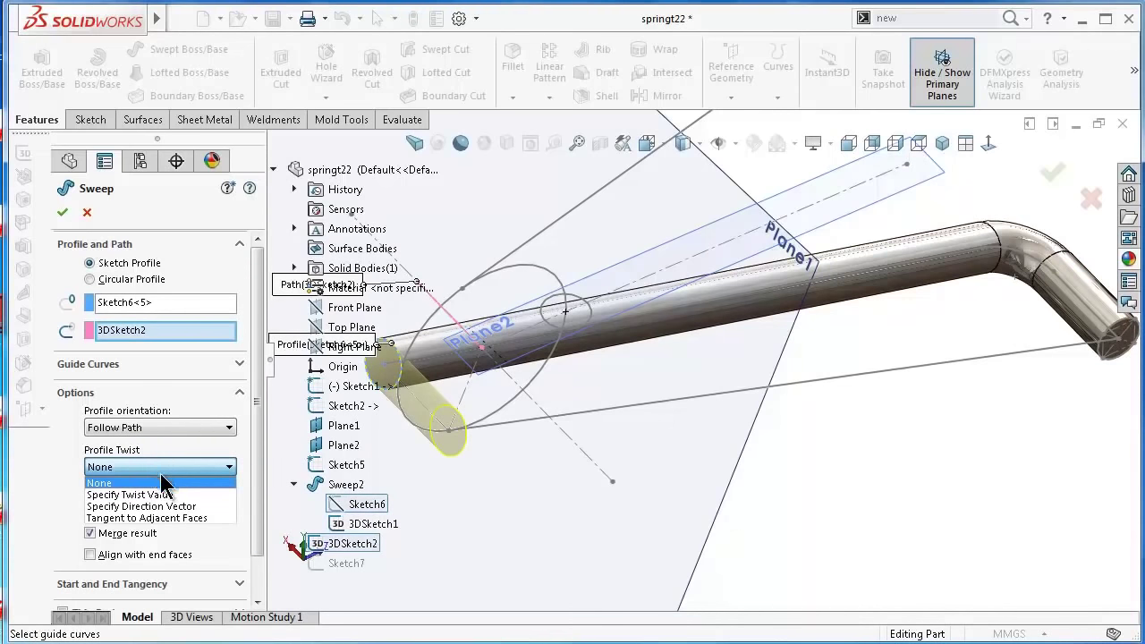
left_click(177, 495)
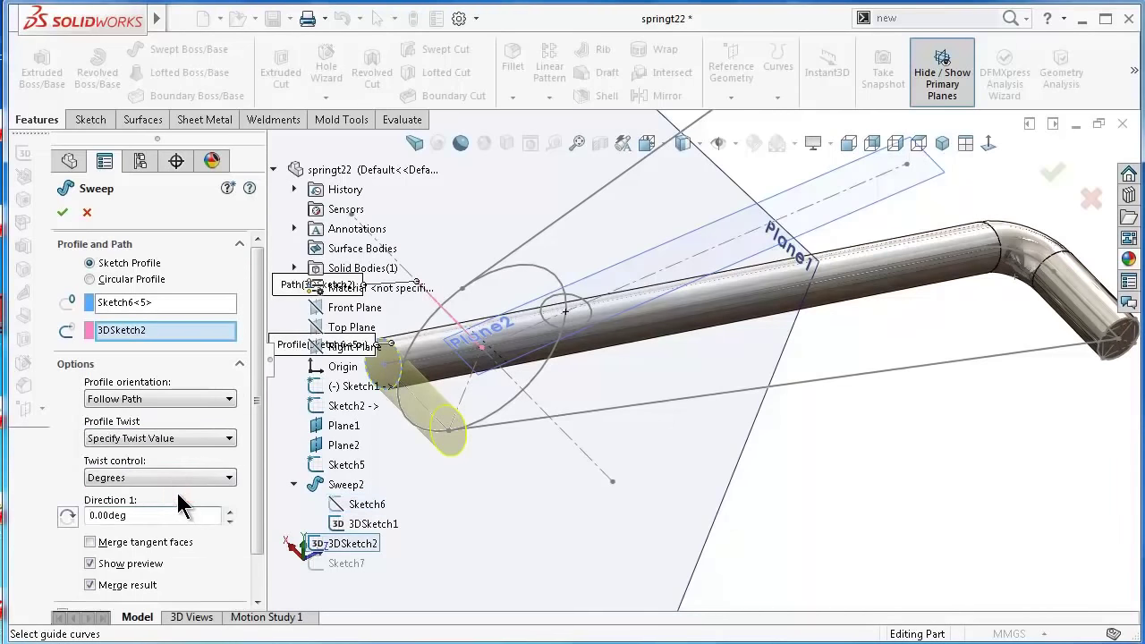
left_click(237, 517)
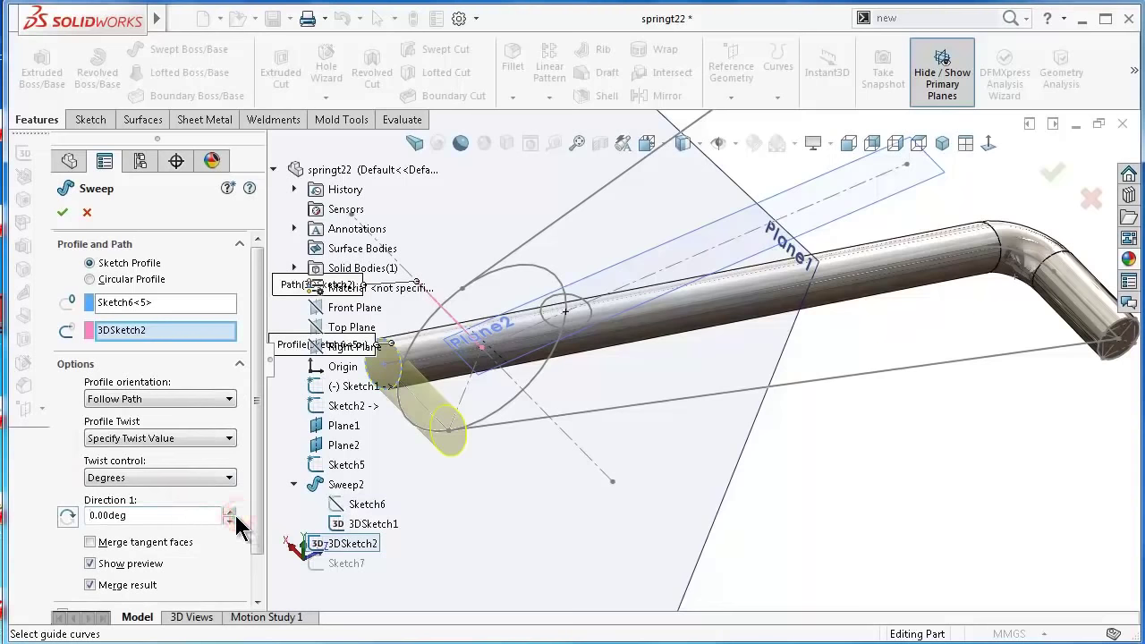
left_click_drag(230, 511, 230, 516)
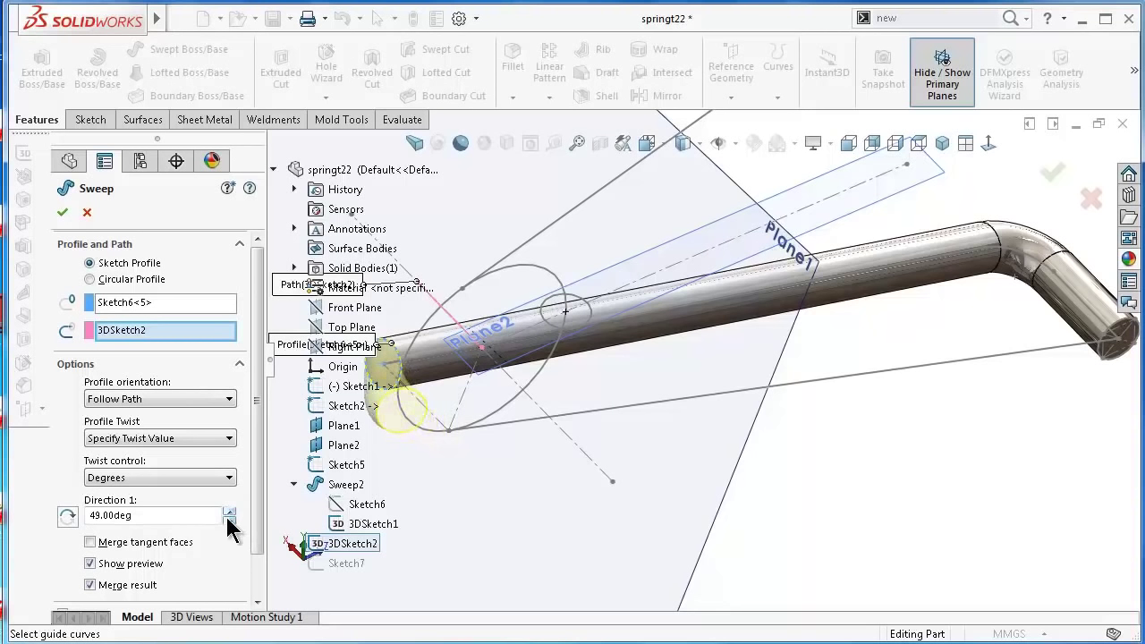
left_click_drag(226, 517, 230, 513)
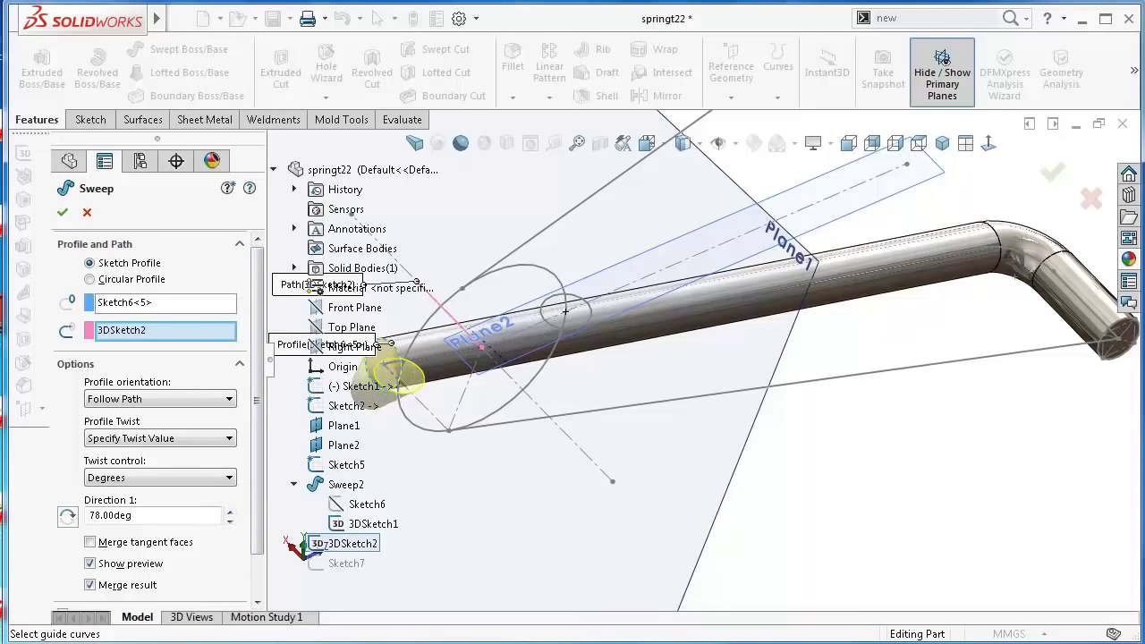
left_click(150, 399)
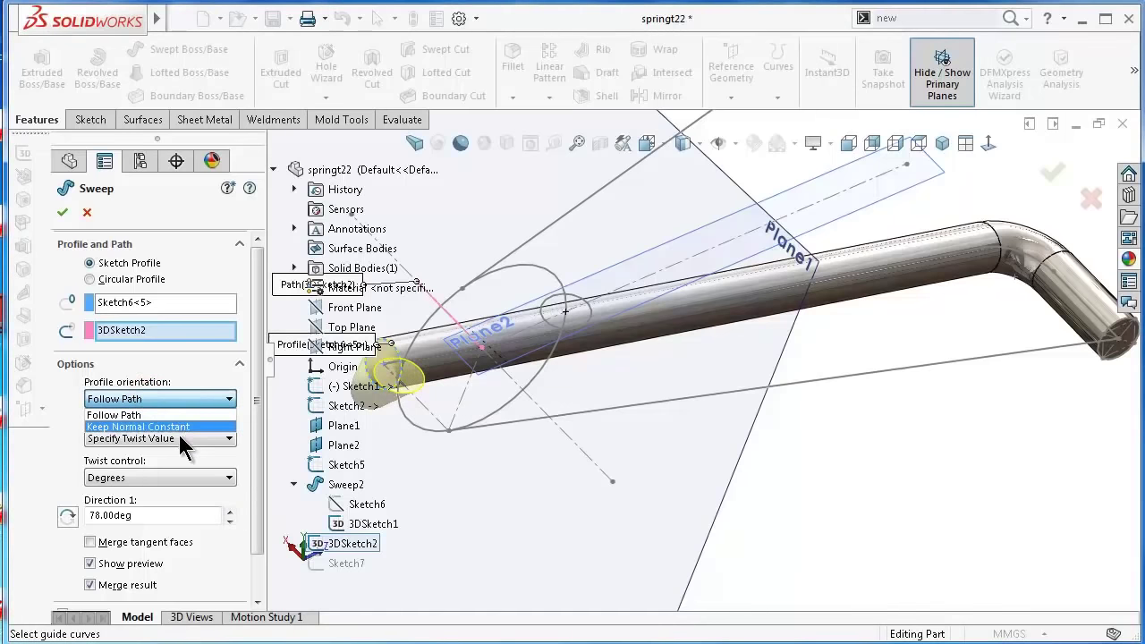
left_click(184, 427)
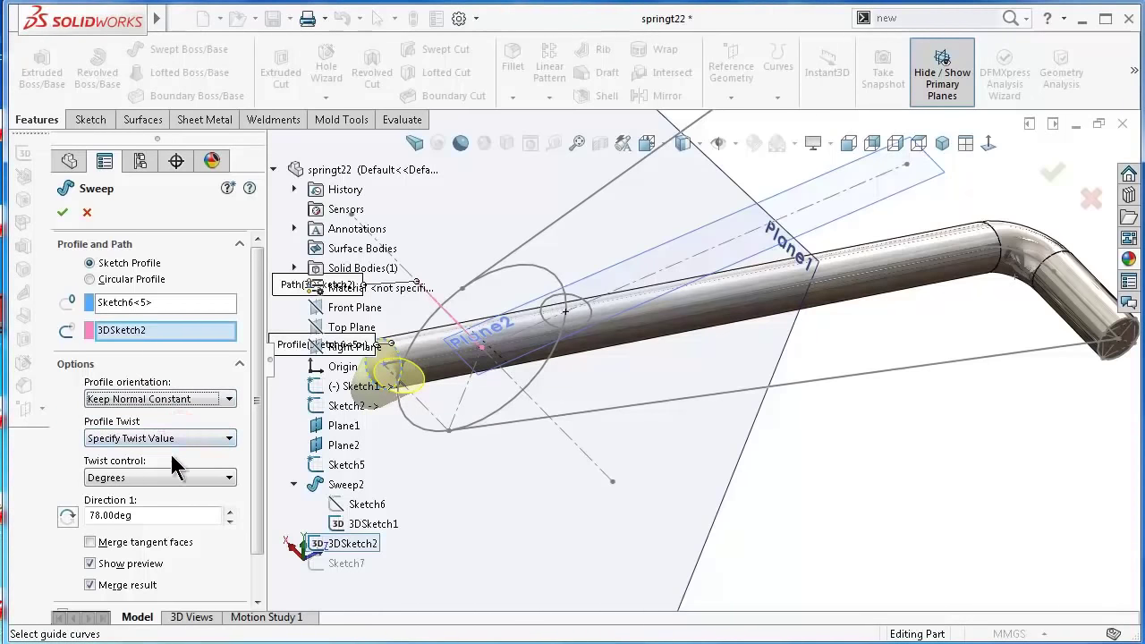
left_click(183, 438)
left_click(183, 452)
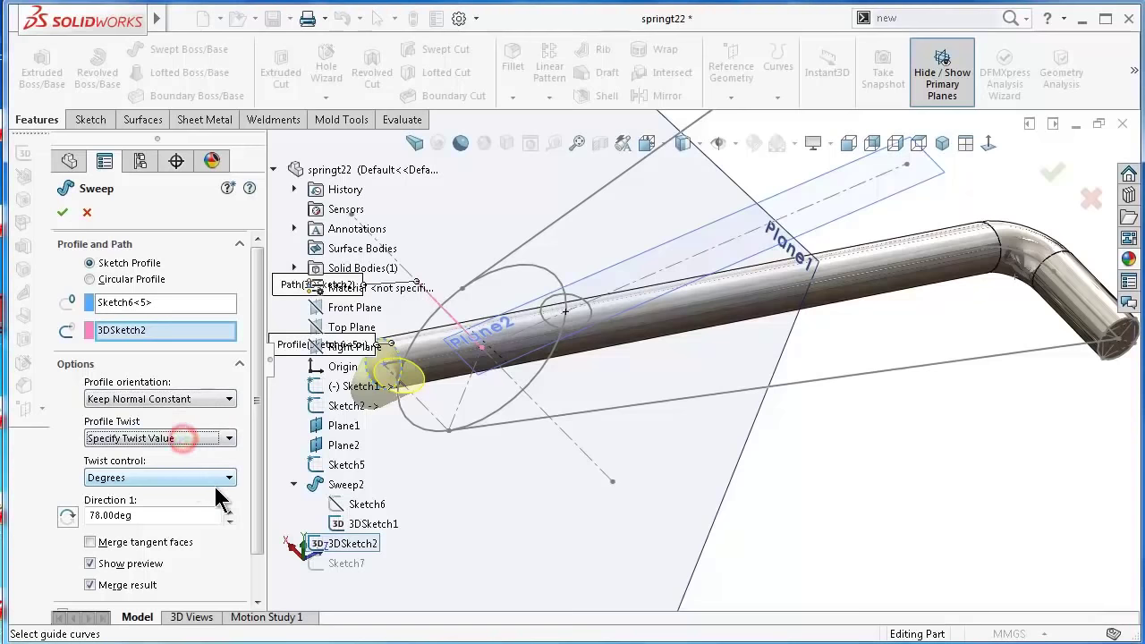
left_click(190, 515)
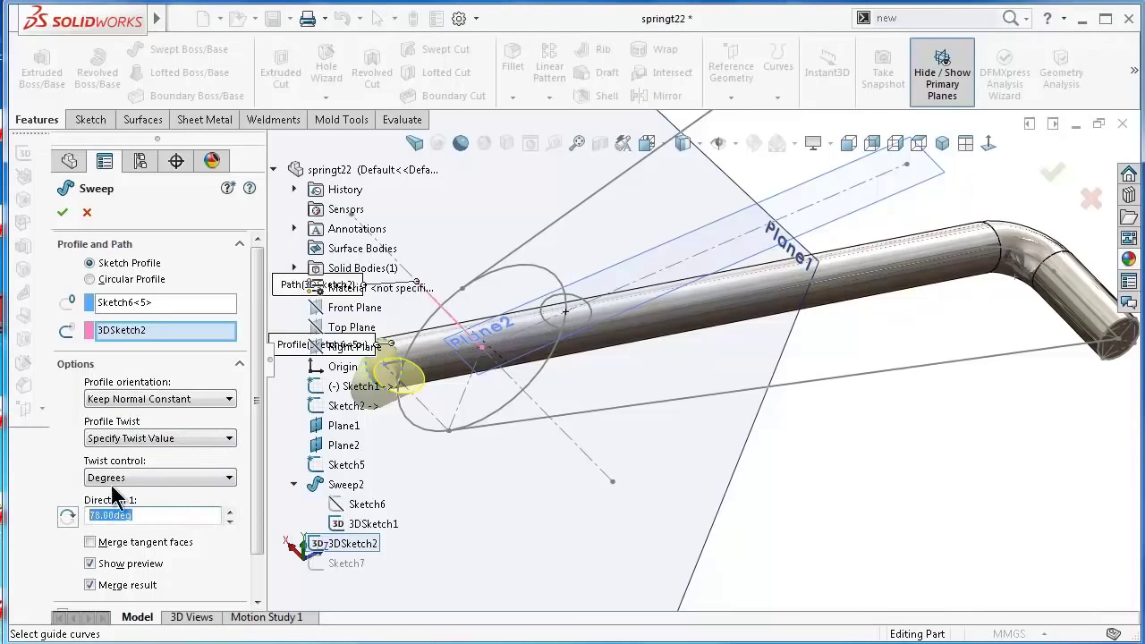
type("200")
key("Return")
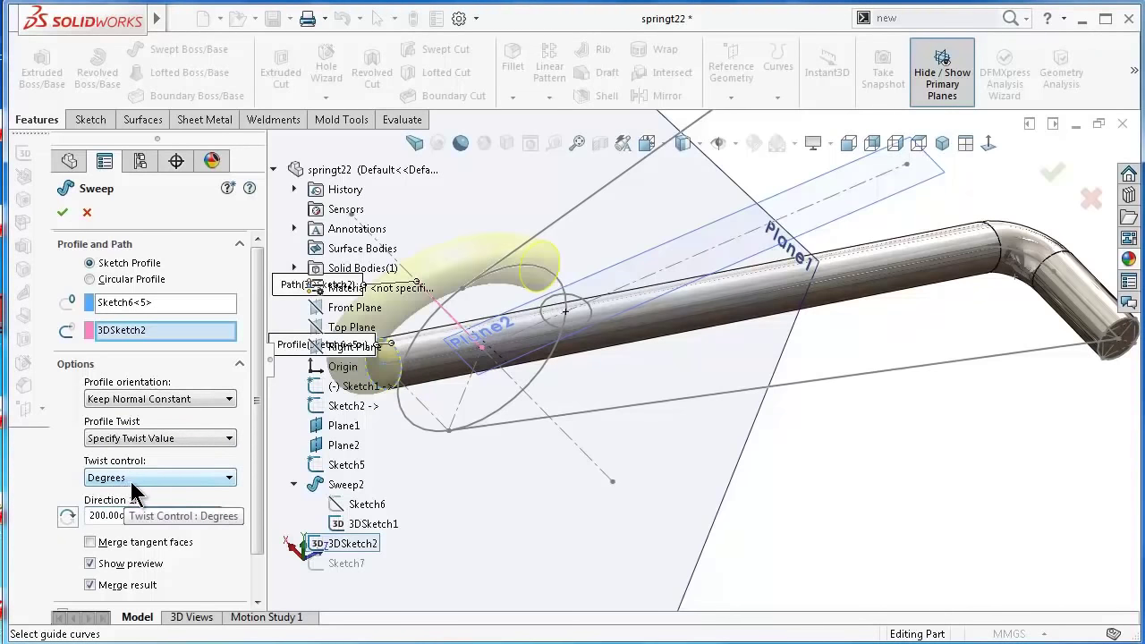
- Raise the sweep twist through 400° and 500° to about 600°
mouse_move(598, 452)
middle_mouse_down()
mouse_move(602, 466)
mouse_move(622, 452)
mouse_move(656, 469)
middle_mouse_up()
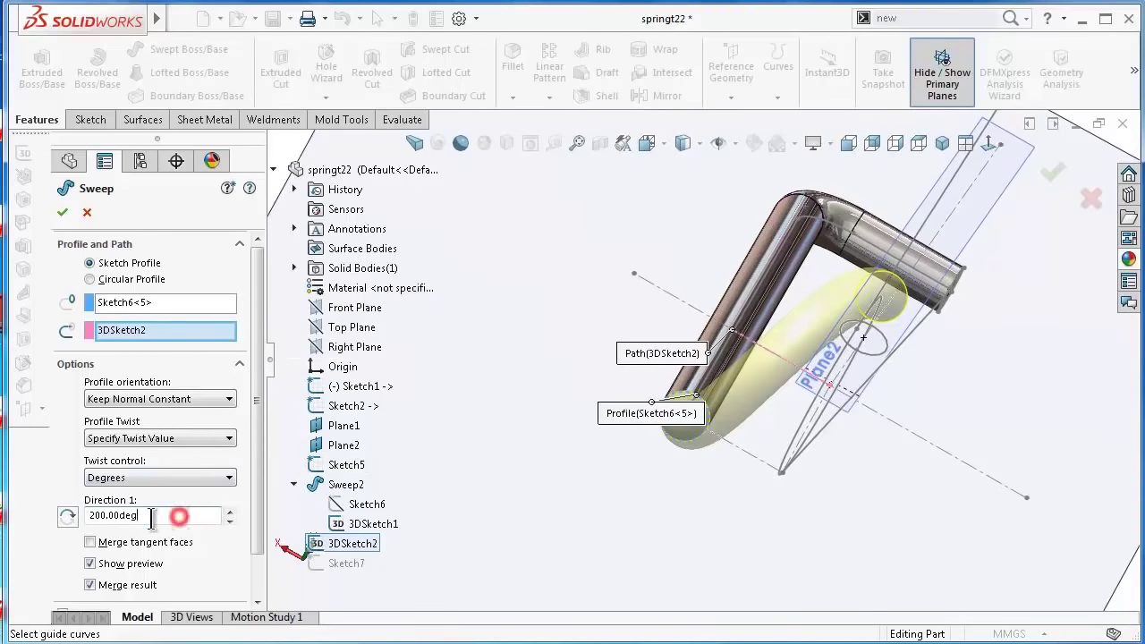
left_click_drag(153, 517, 69, 505)
type("400")
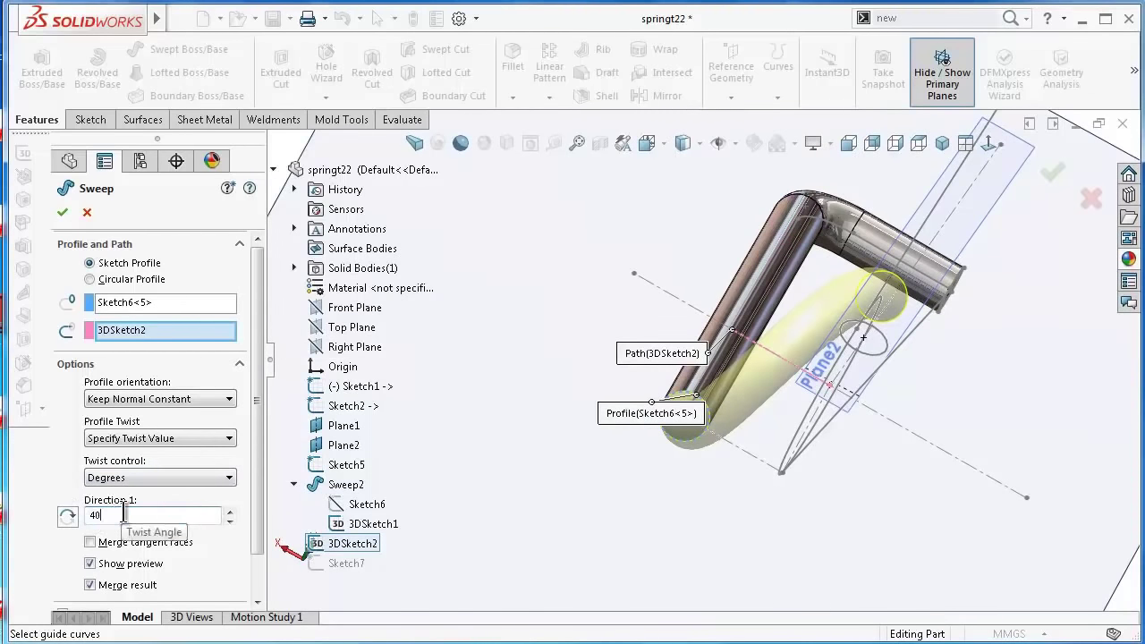
key("Return")
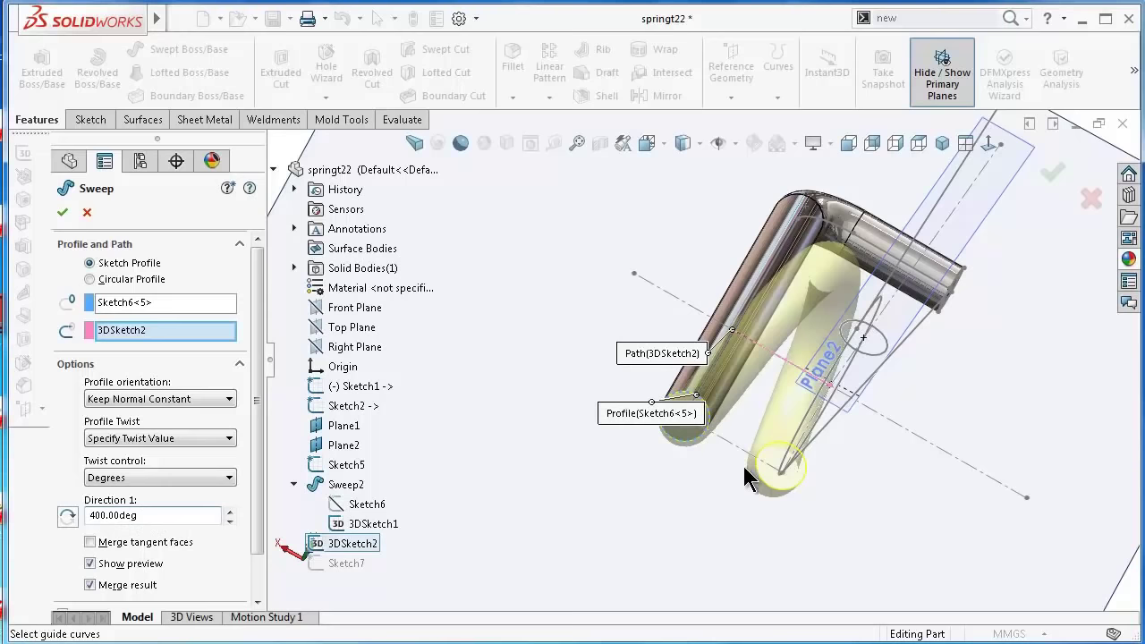
middle_click_drag(721, 402, 598, 479)
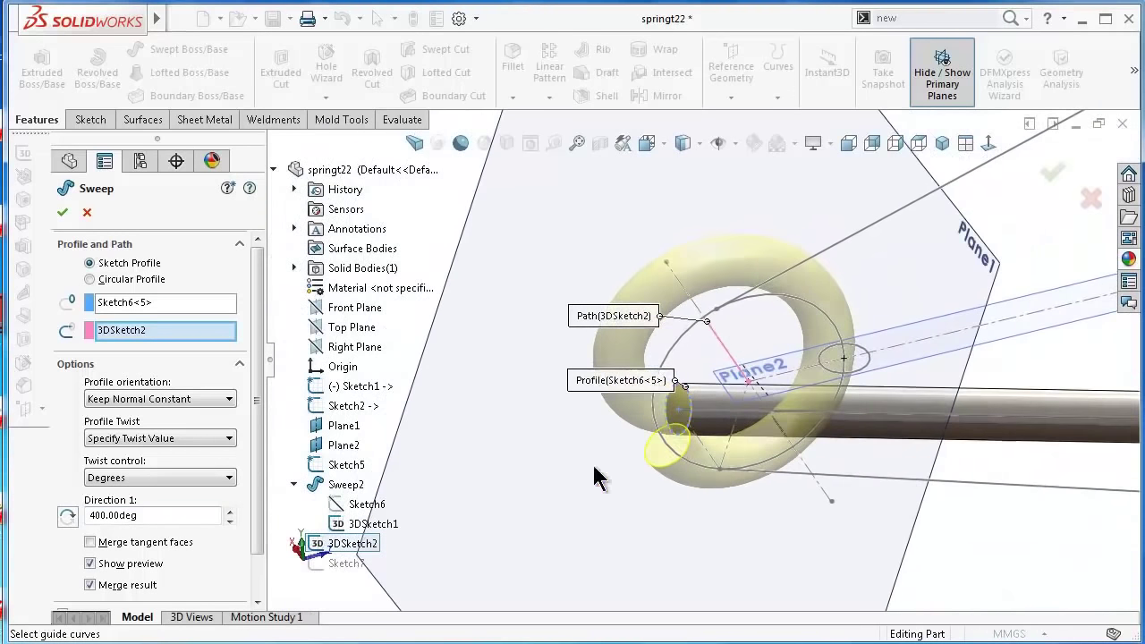
left_click_drag(156, 516, 71, 513)
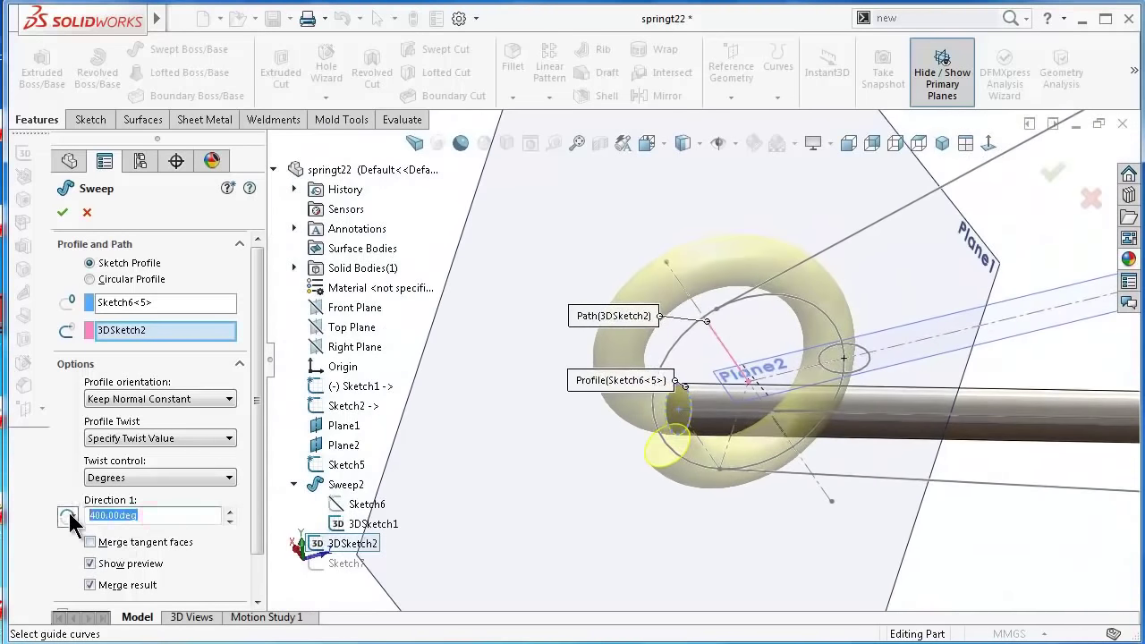
type("500")
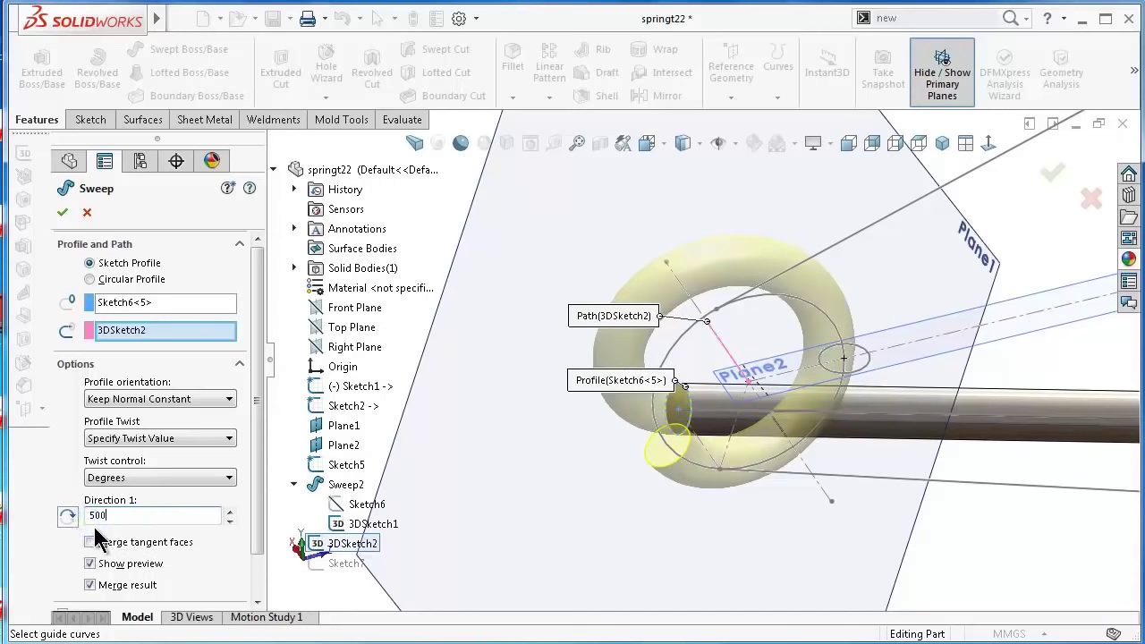
key("Return")
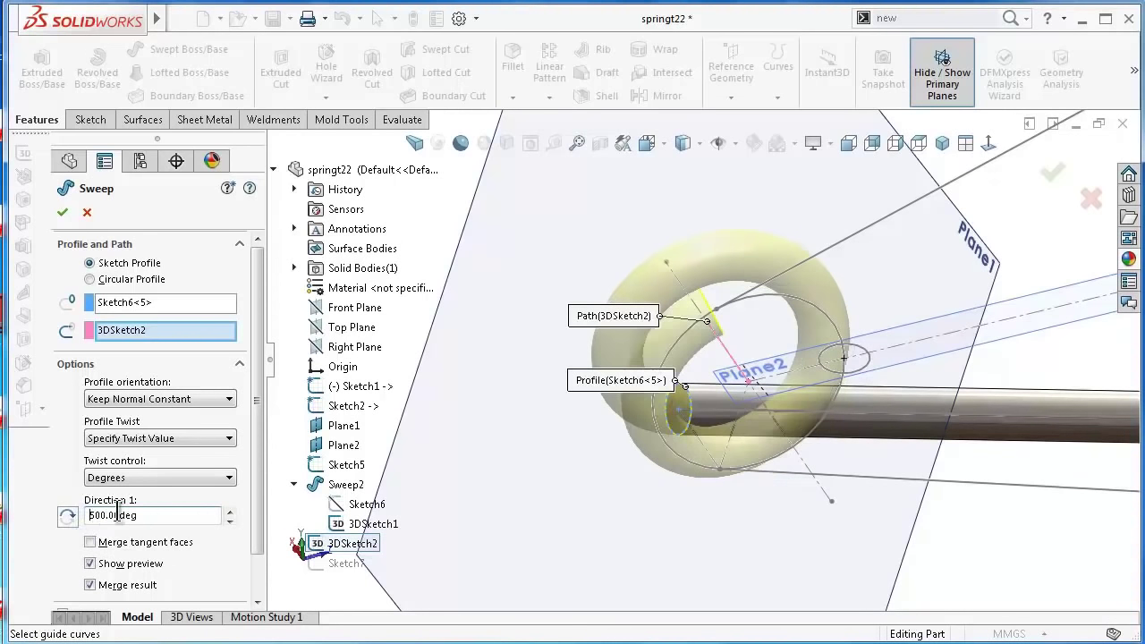
double_click(172, 517)
type("6")
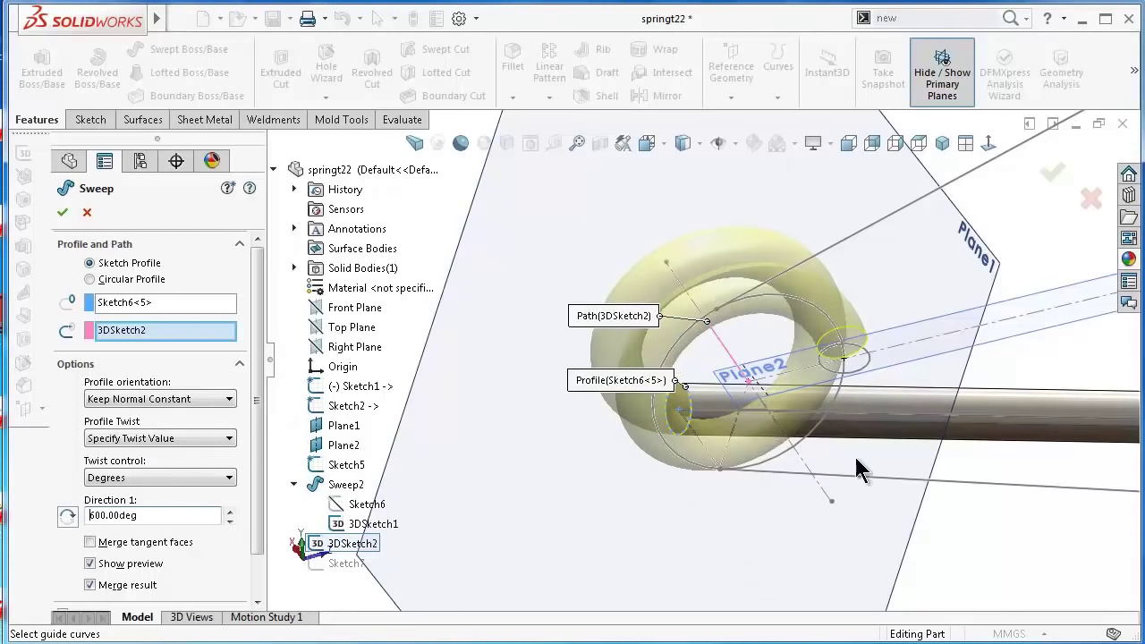
- Fine-tune the twist angle to 612° while inspecting the coil end
mouse_move(771, 450)
middle_mouse_down()
mouse_move(816, 354)
mouse_move(954, 388)
middle_mouse_up()
scroll(954, 389, "down", 3)
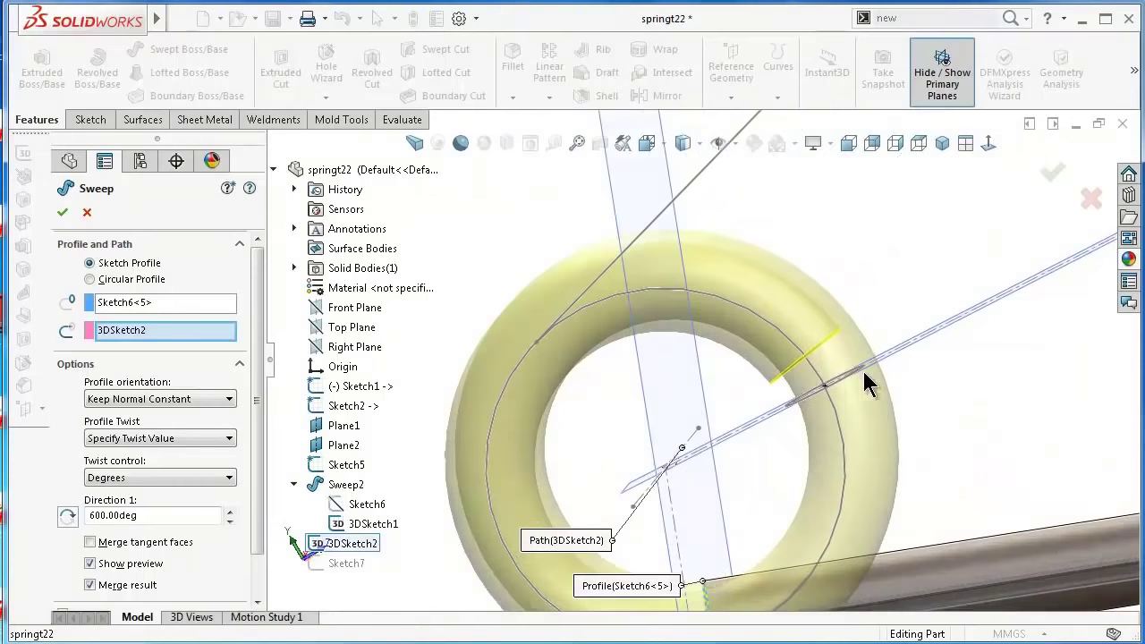
left_click(230, 512)
left_click(230, 512)
left_click(230, 511)
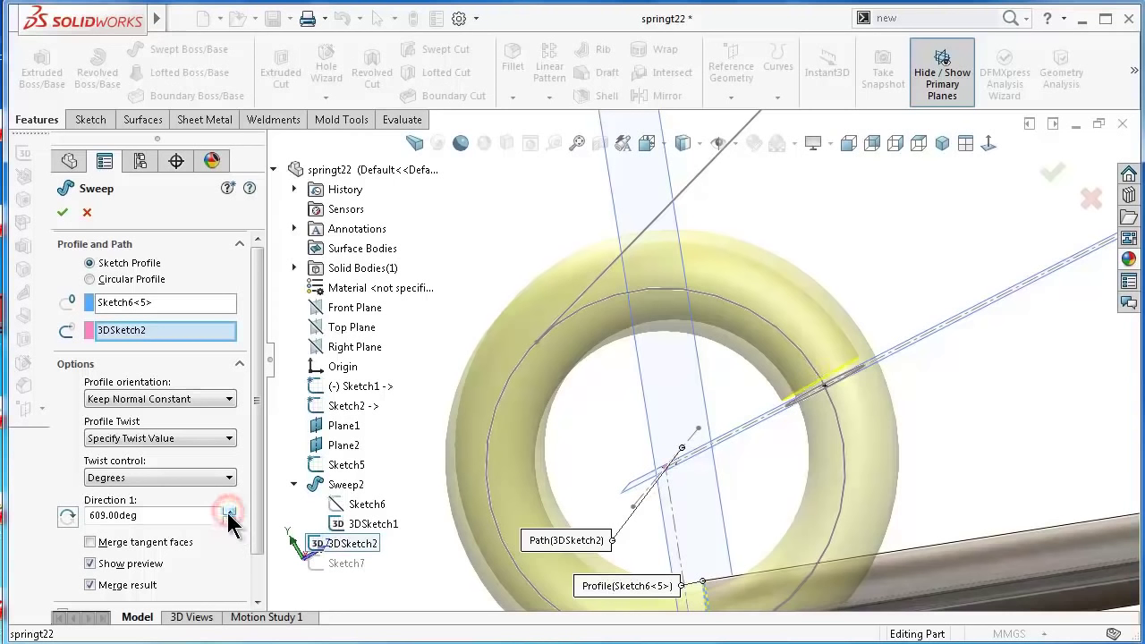
left_click(228, 521)
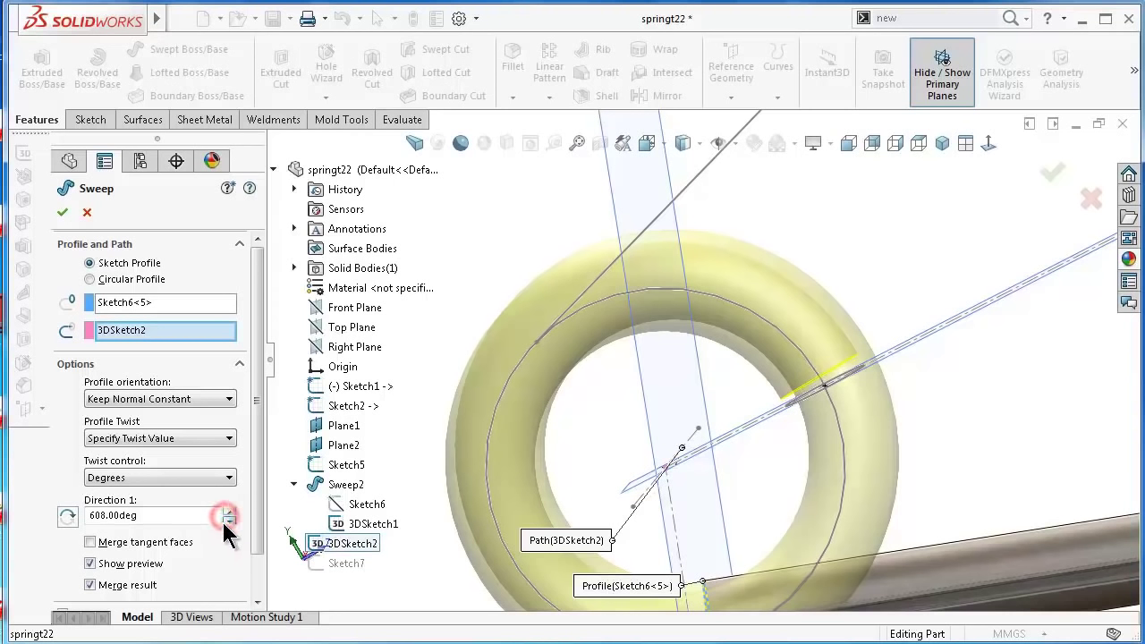
left_click(228, 510)
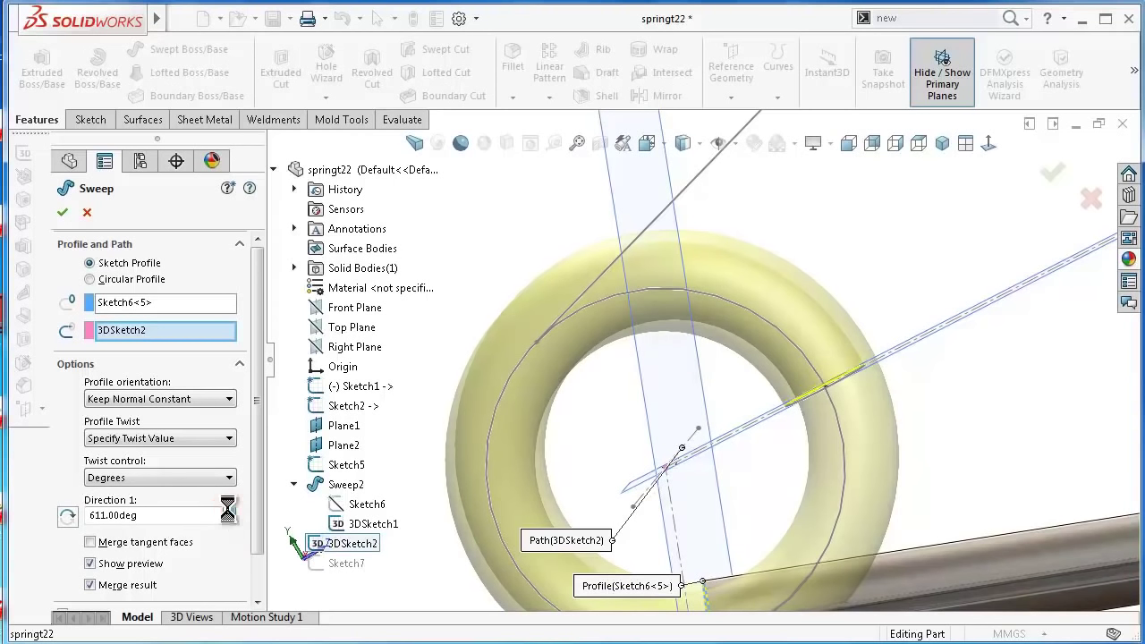
middle_click_drag(793, 456, 826, 433)
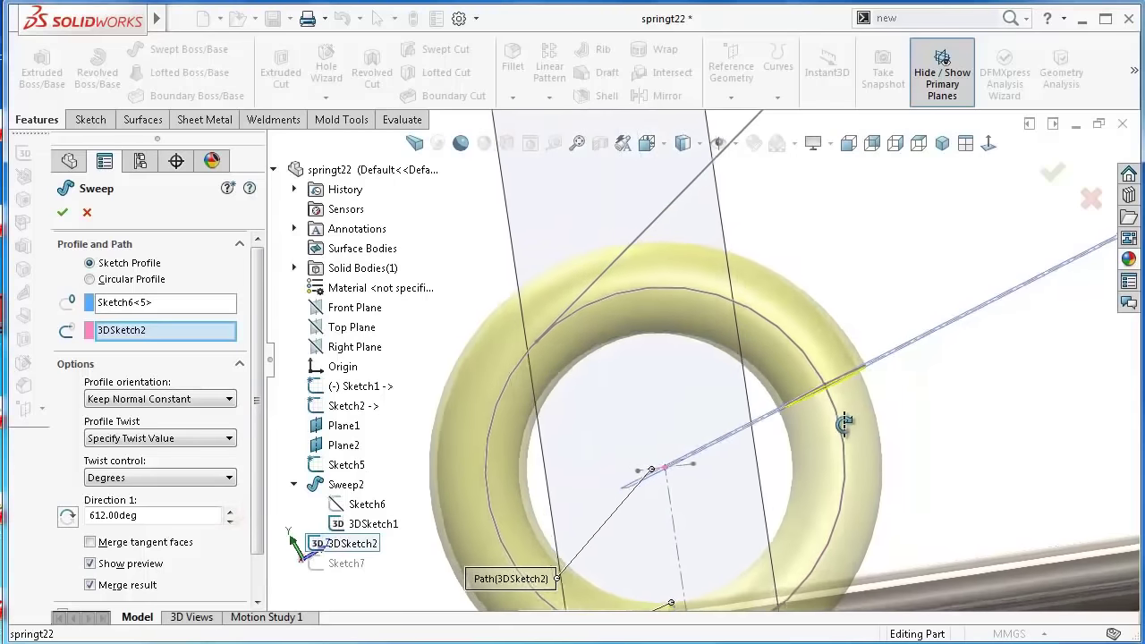
scroll(826, 433, "down", 2)
scroll(861, 376, "down", 2)
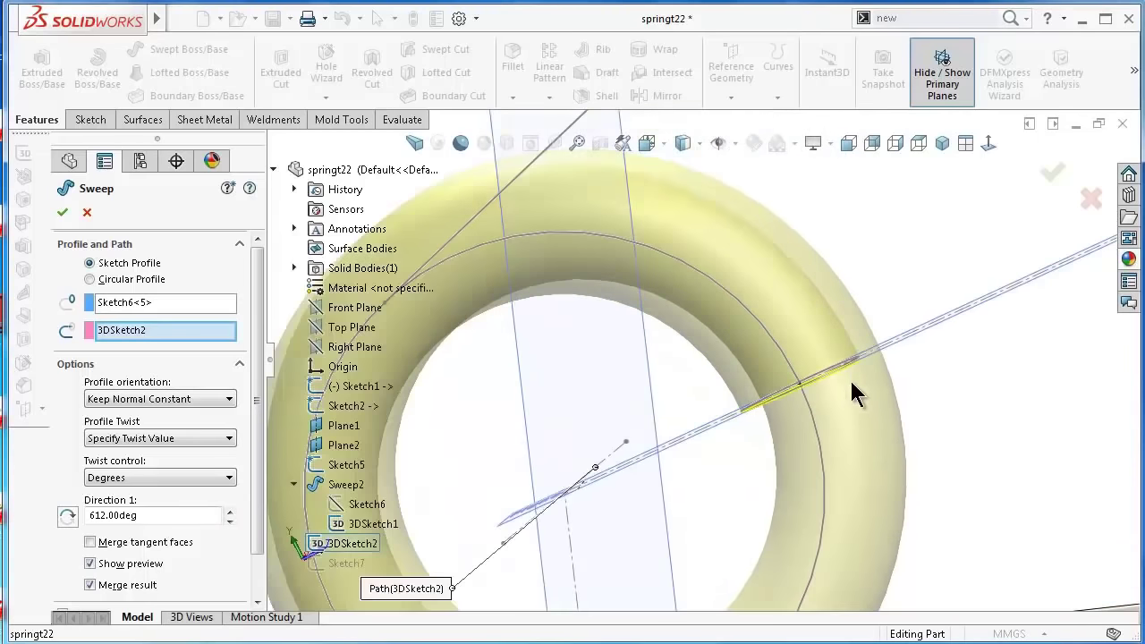
scroll(855, 385, "down", 2)
scroll(832, 358, "down", 2)
middle_click_drag(787, 411, 801, 401)
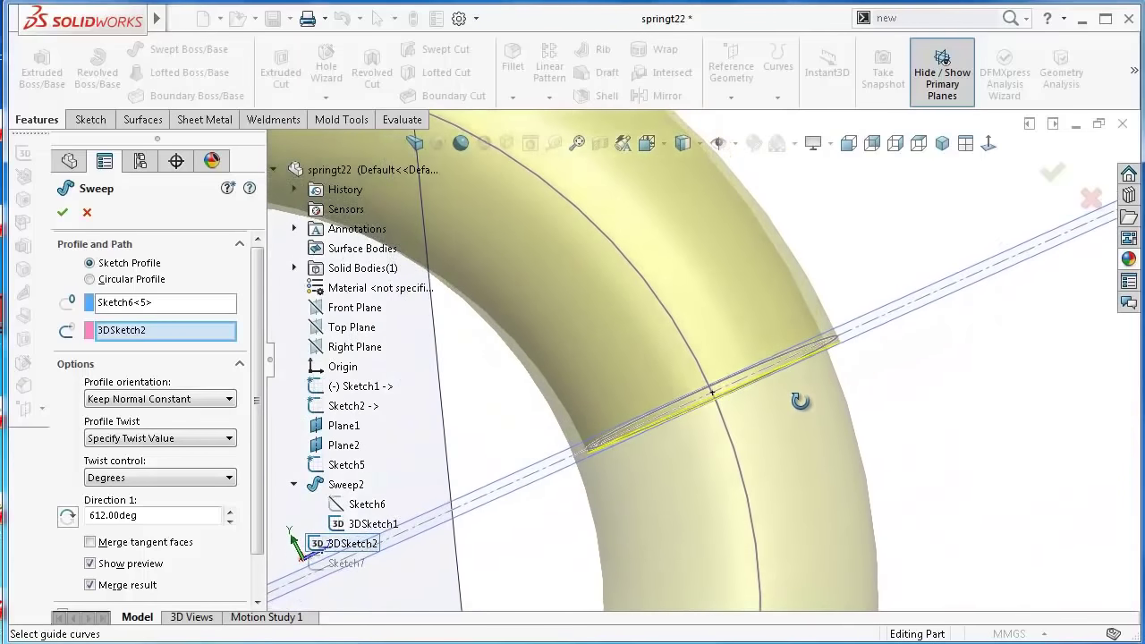
left_click(229, 521)
left_click(230, 509)
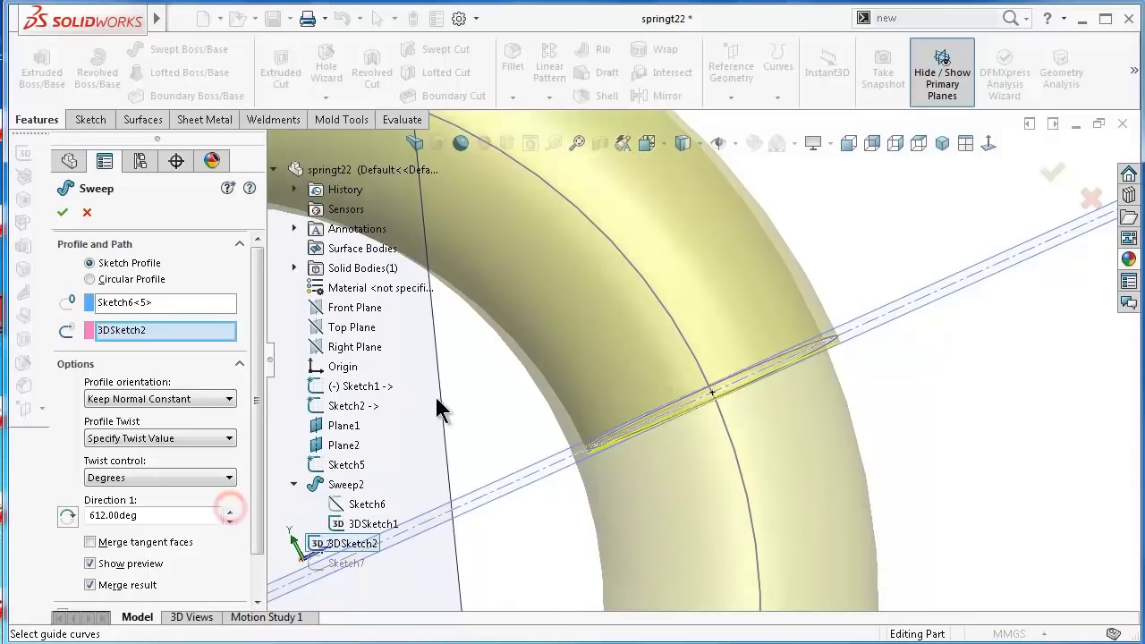
- Finish the 612° coil sweep Sweep3, apply polished steel, and begin a new reference plane
left_click(1053, 175)
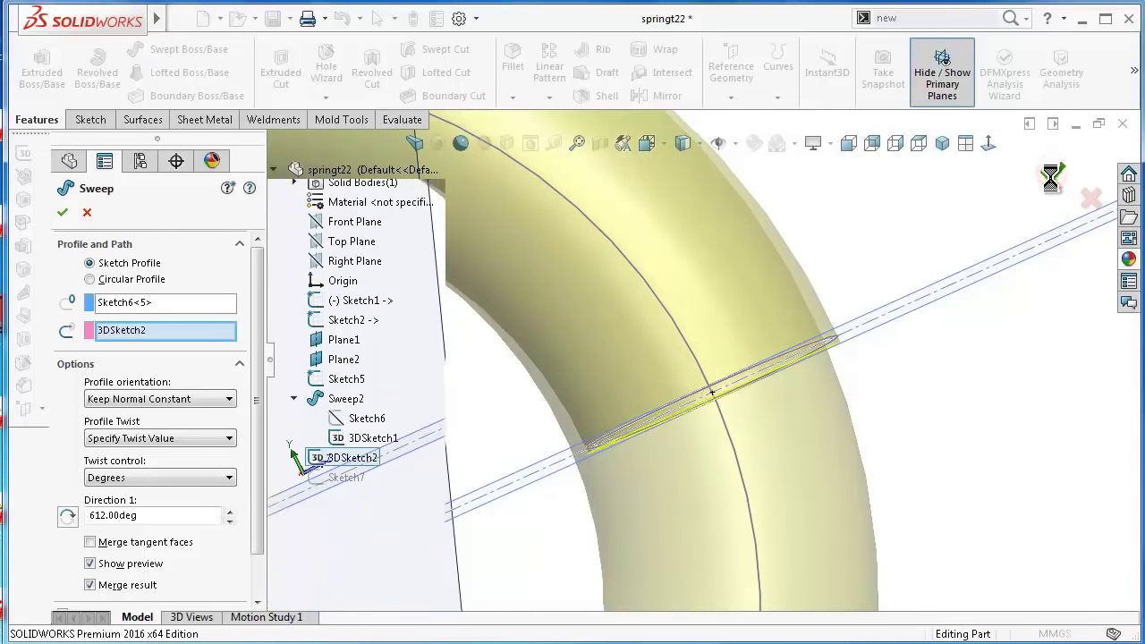
scroll(848, 374, "up", 5)
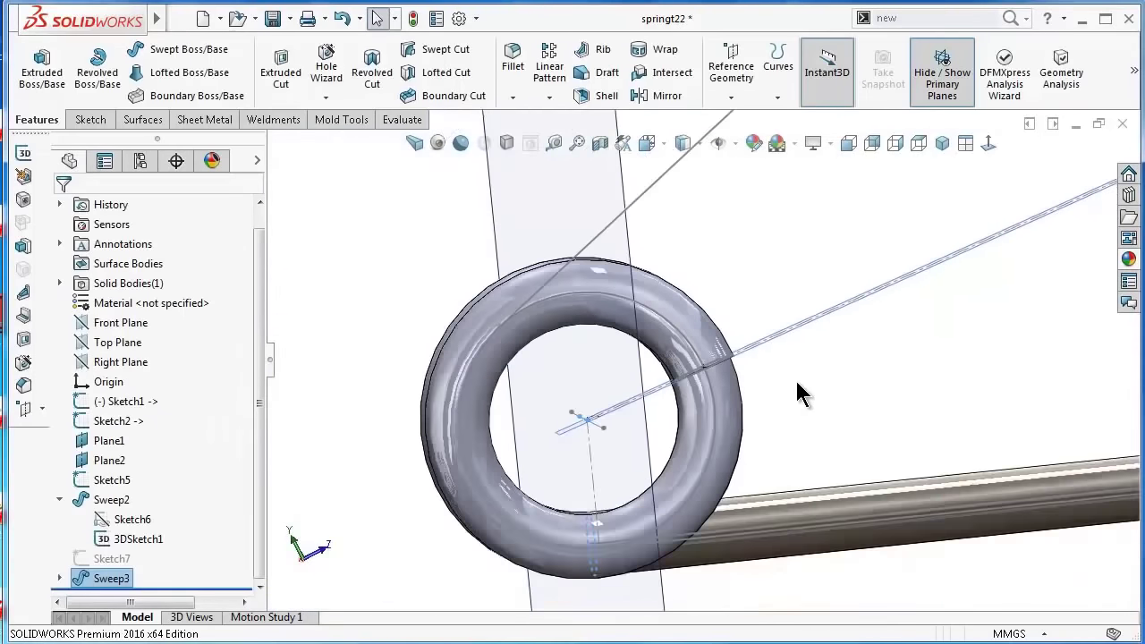
middle_click_drag(800, 391, 734, 571)
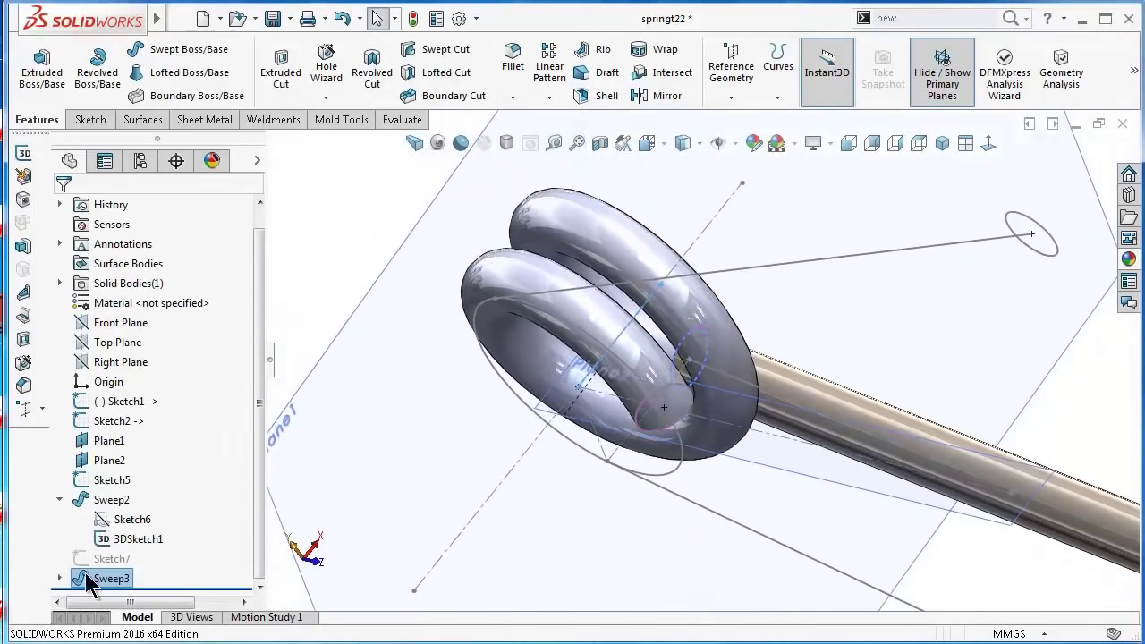
left_click(92, 579)
left_click(1129, 258)
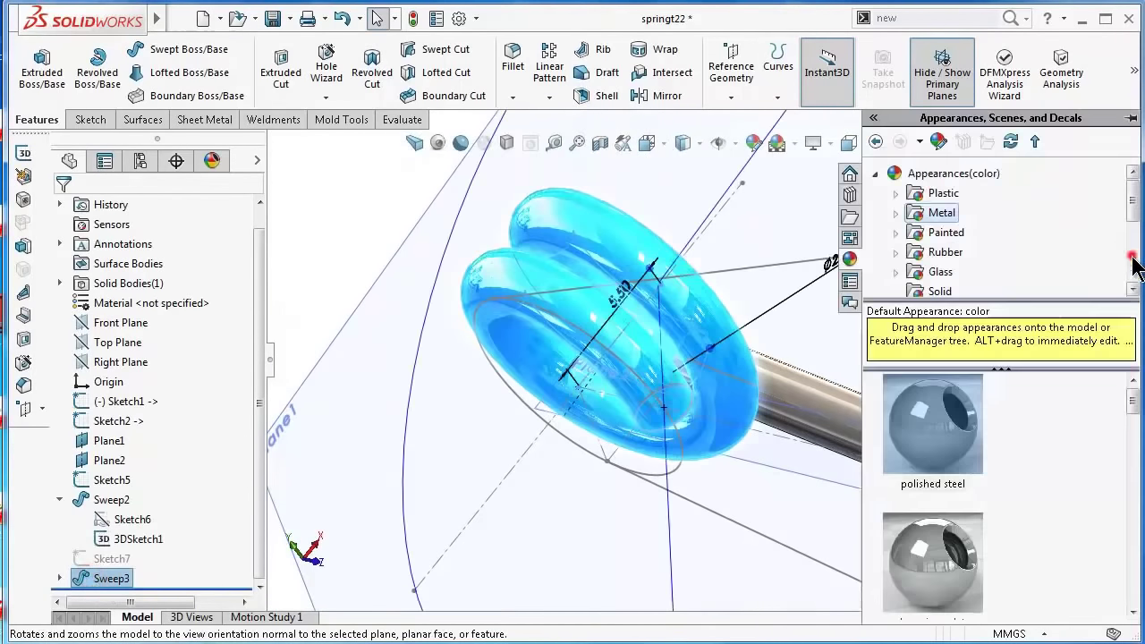
double_click(957, 426)
middle_click_drag(793, 318, 921, 402)
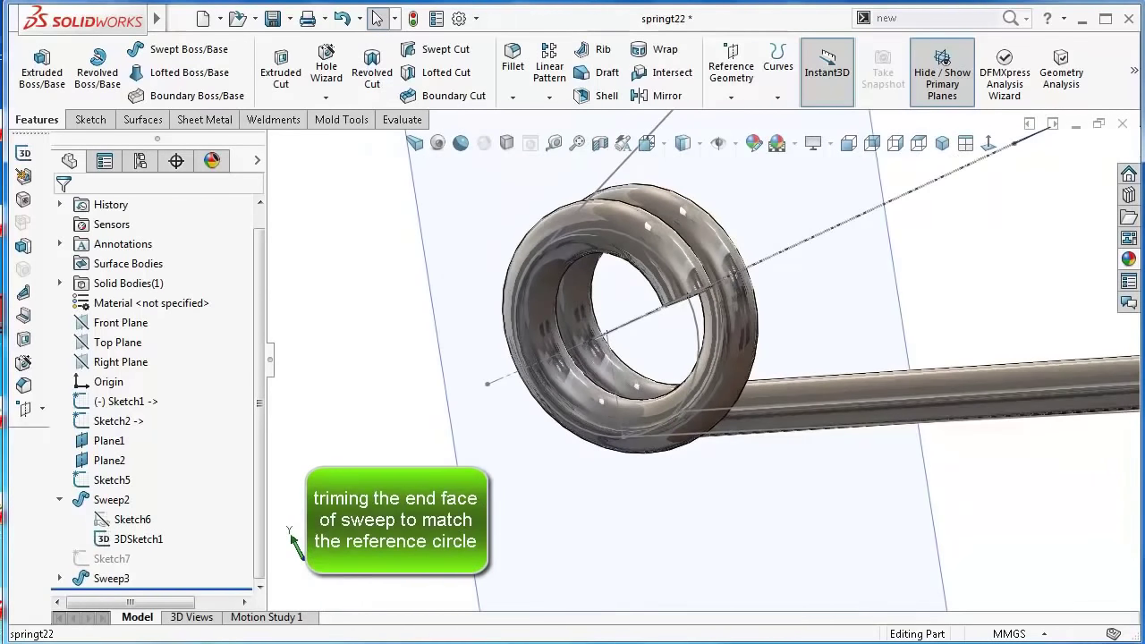
left_click(731, 98)
- Start a new reference plane perpendicular to Sketch1's coil arc
left_click(740, 116)
middle_click_drag(763, 360, 764, 421)
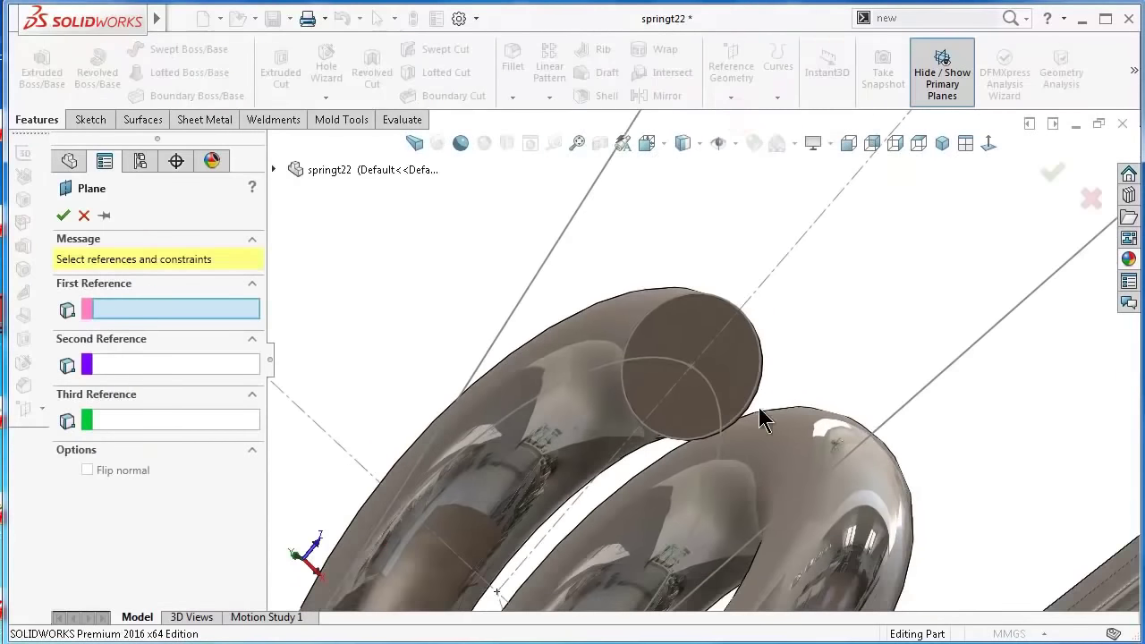
middle_click_drag(629, 410, 704, 365)
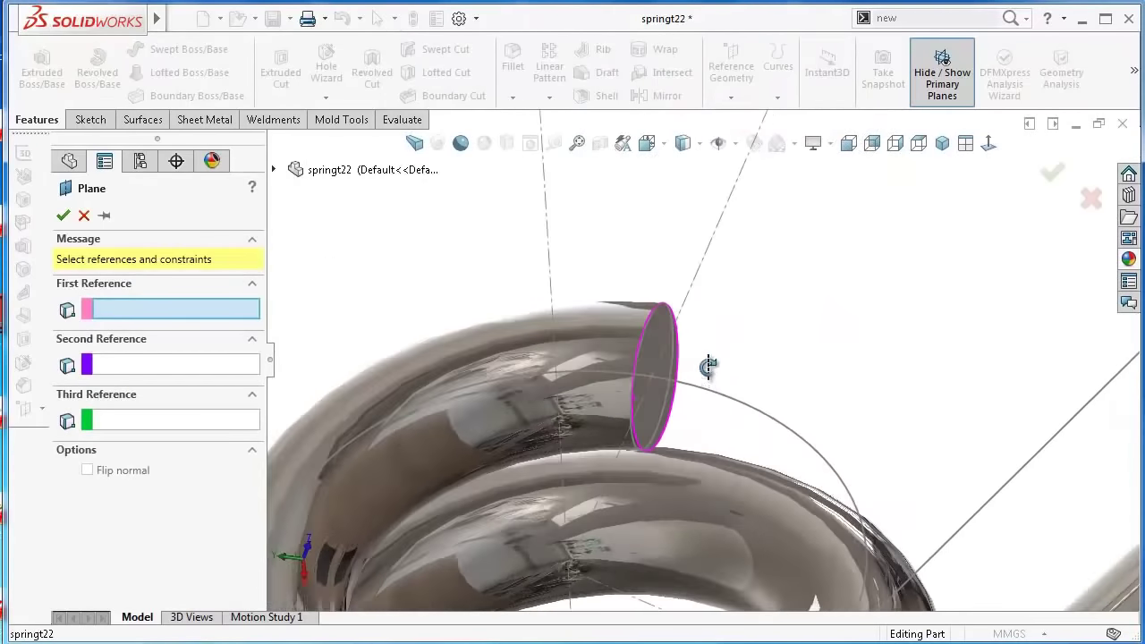
left_click(723, 397)
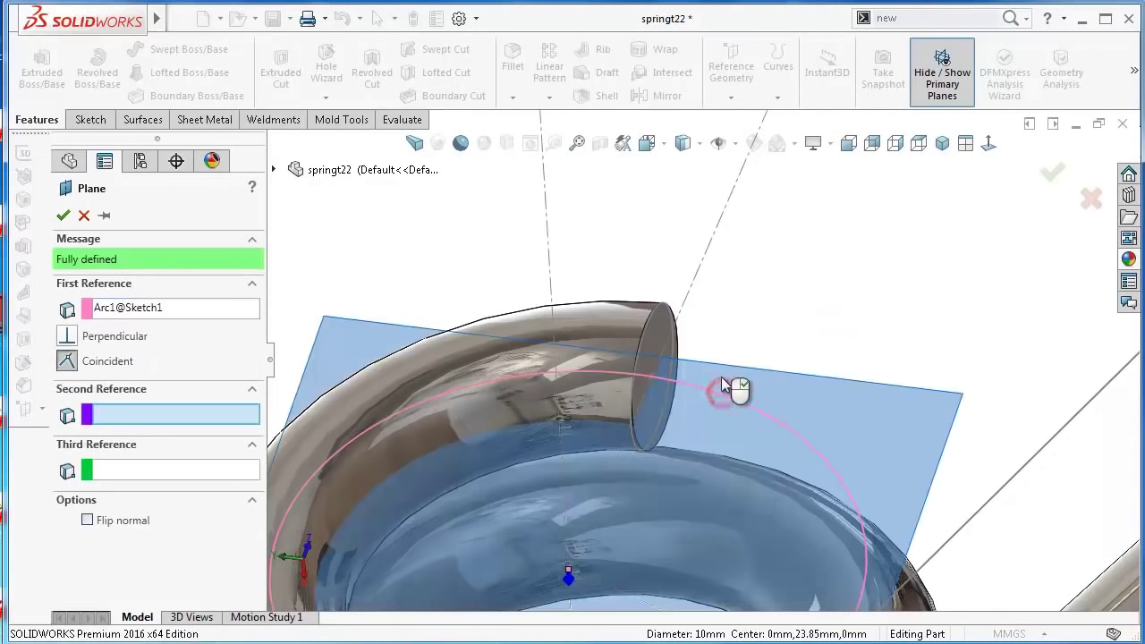
- Make the plane coincident with Sketch5's point at the tube's cut end
mouse_move(698, 361)
middle_mouse_down()
mouse_move(626, 325)
mouse_move(578, 281)
mouse_move(614, 362)
middle_mouse_up()
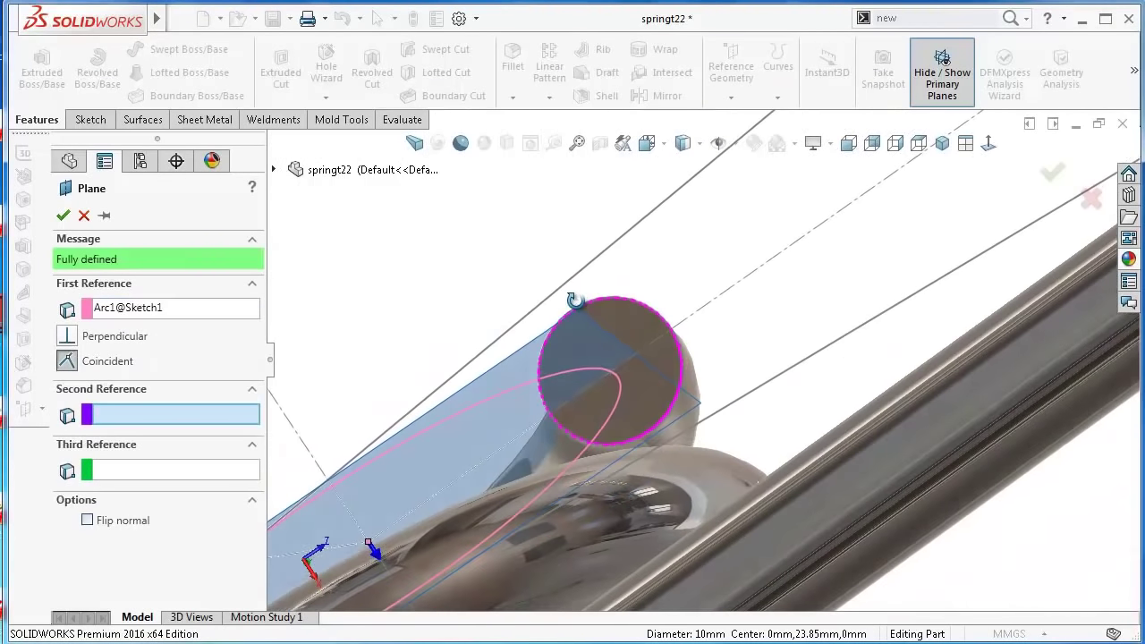
scroll(614, 362, "down", 1)
scroll(659, 397, "down", 2)
scroll(642, 376, "down", 2)
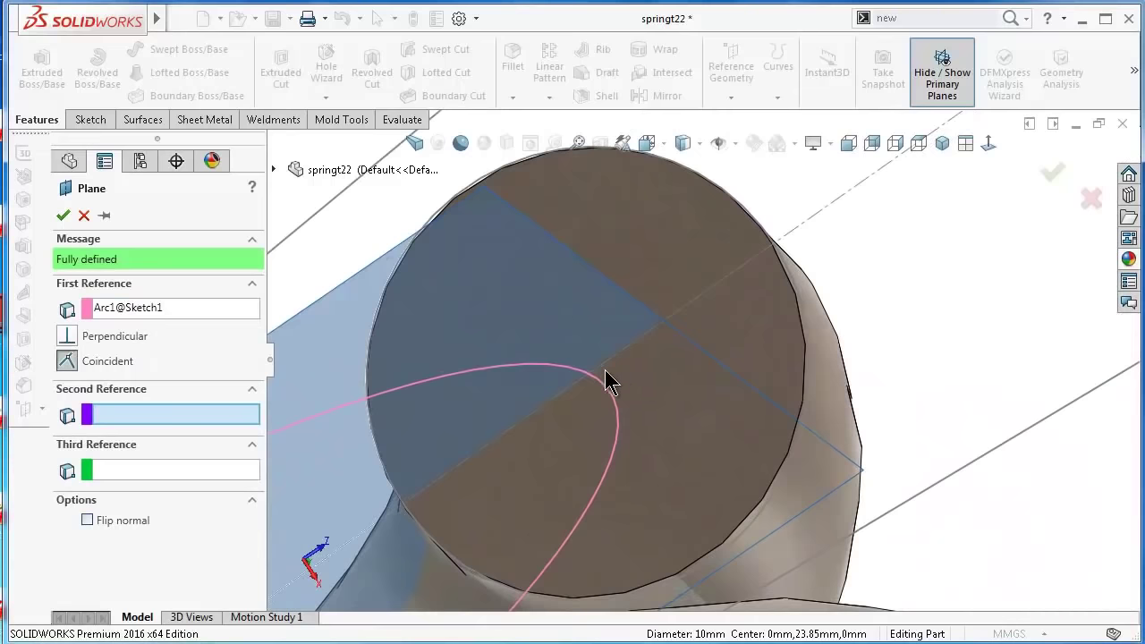
scroll(608, 378, "down", 3)
scroll(620, 394, "down", 2)
scroll(608, 379, "down", 2)
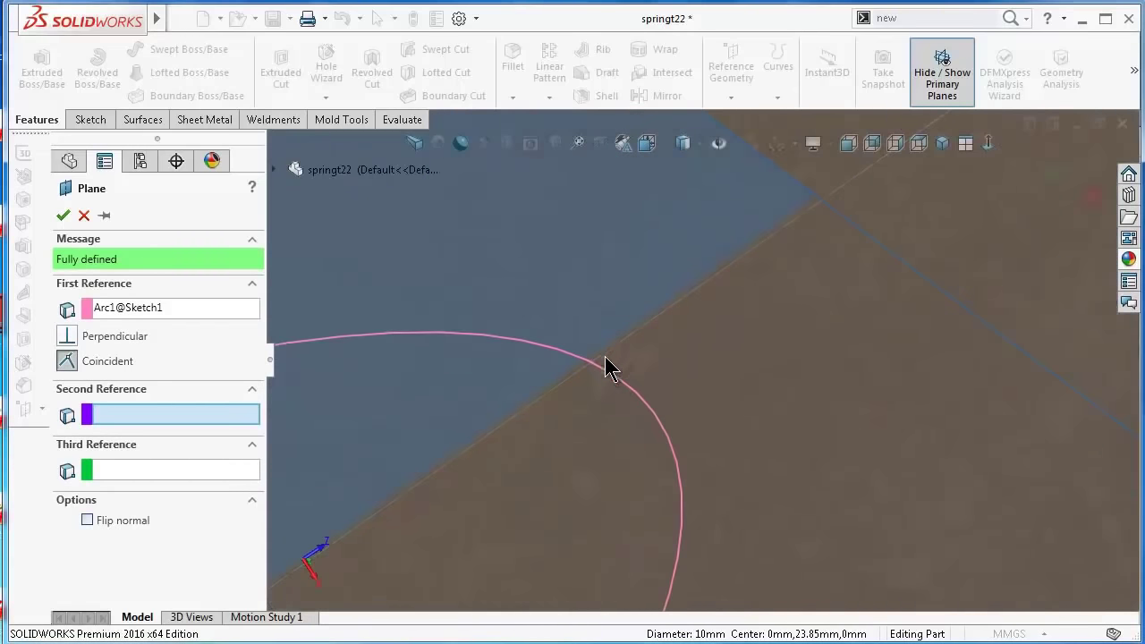
mouse_move(624, 365)
middle_mouse_down()
mouse_move(646, 286)
mouse_move(624, 364)
middle_mouse_up()
left_click(578, 377)
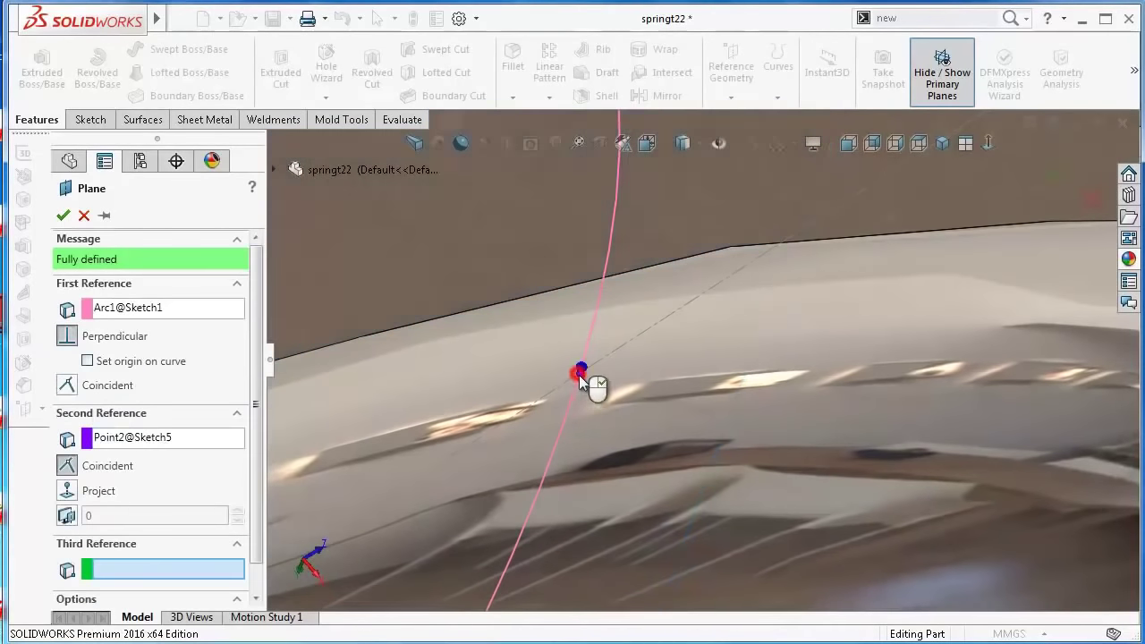
scroll(775, 363, "up", 2)
scroll(793, 358, "up", 2)
scroll(796, 358, "up", 2)
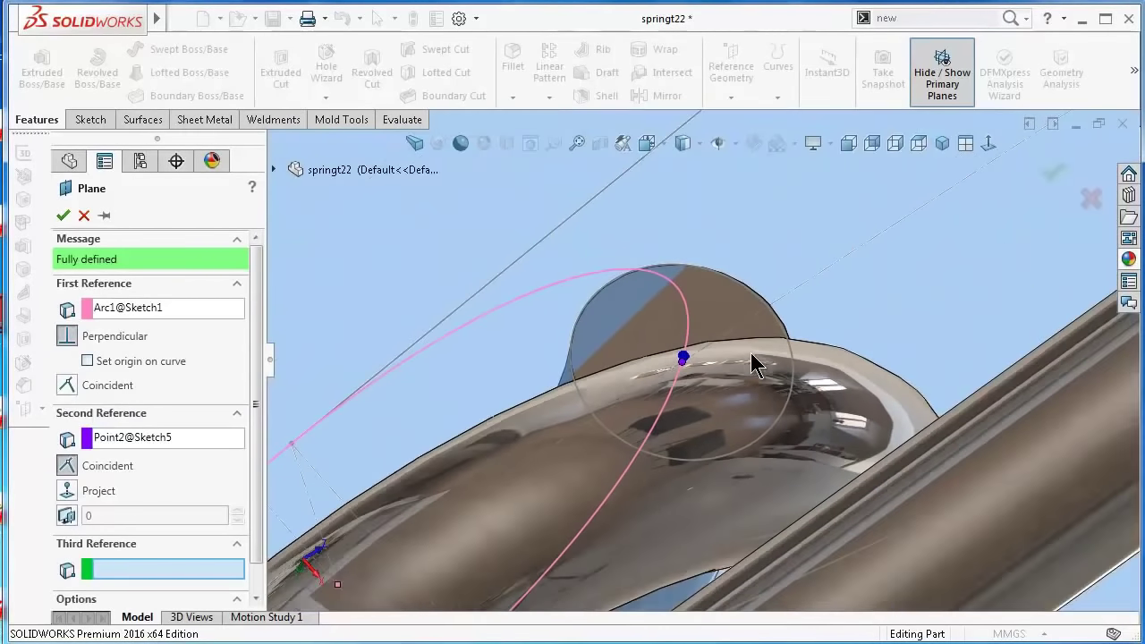
scroll(754, 365, "up", 2)
scroll(706, 379, "up", 2)
mouse_move(706, 378)
middle_mouse_down()
mouse_move(806, 369)
mouse_move(832, 432)
middle_mouse_up()
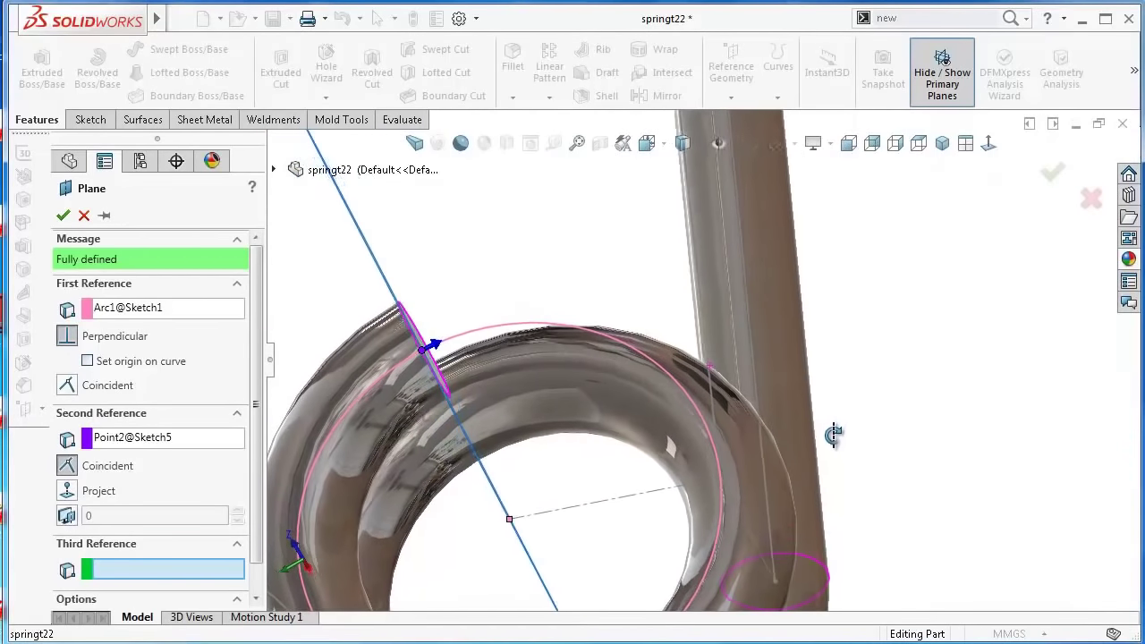
scroll(372, 222, "down", 3)
scroll(506, 411, "down", 2)
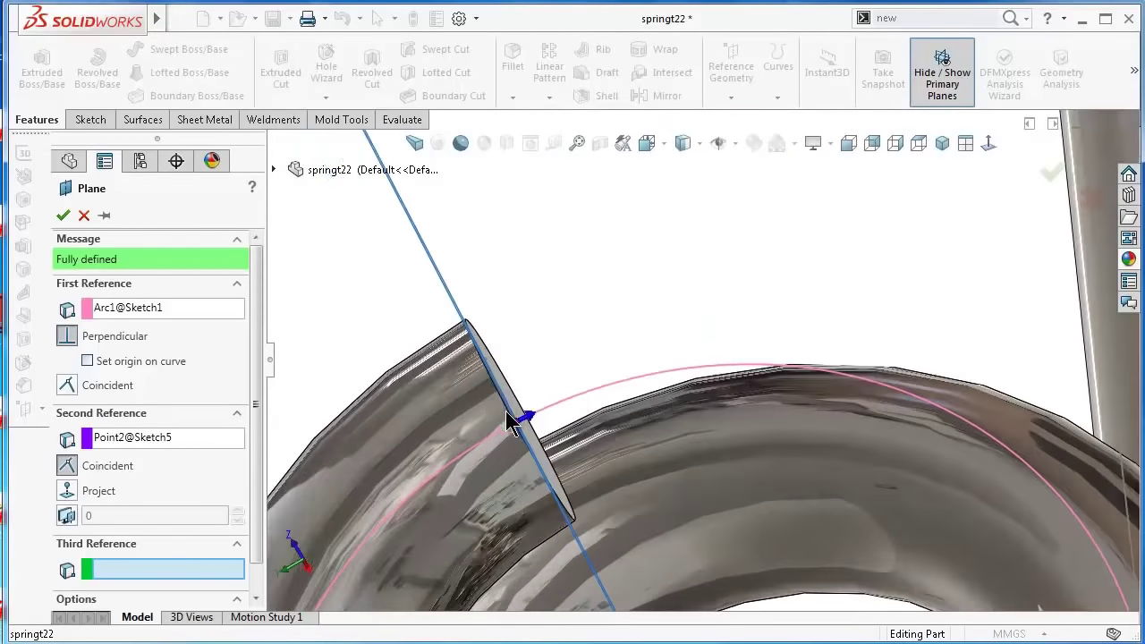
scroll(507, 427, "down", 1)
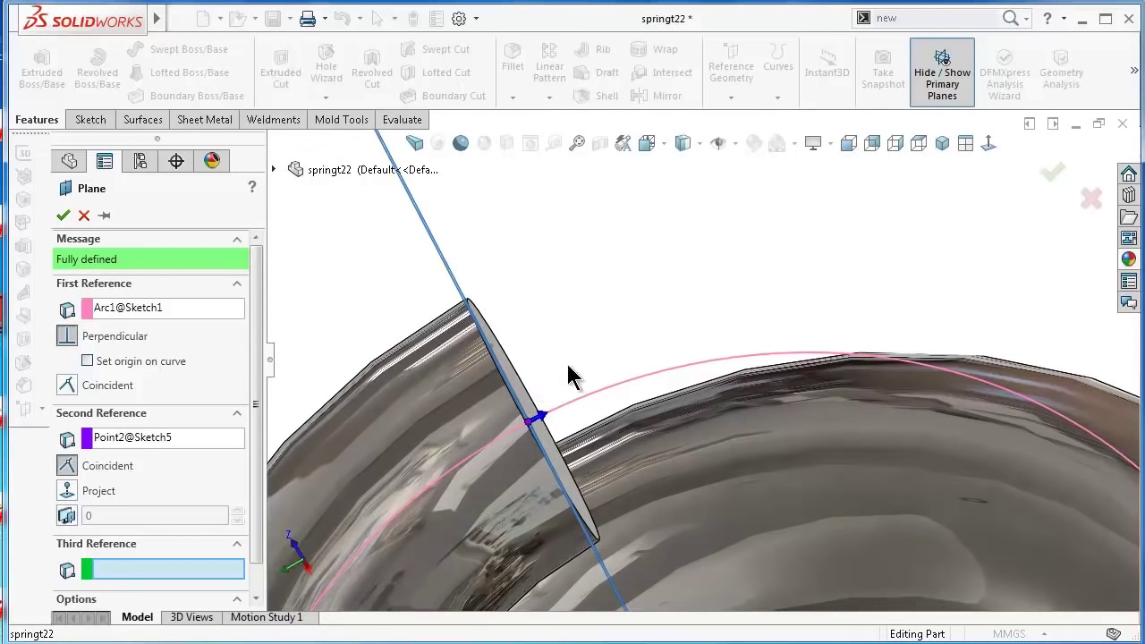
- Accept the perpendicular plane and start a new sketch on Plane4
left_click(1051, 173)
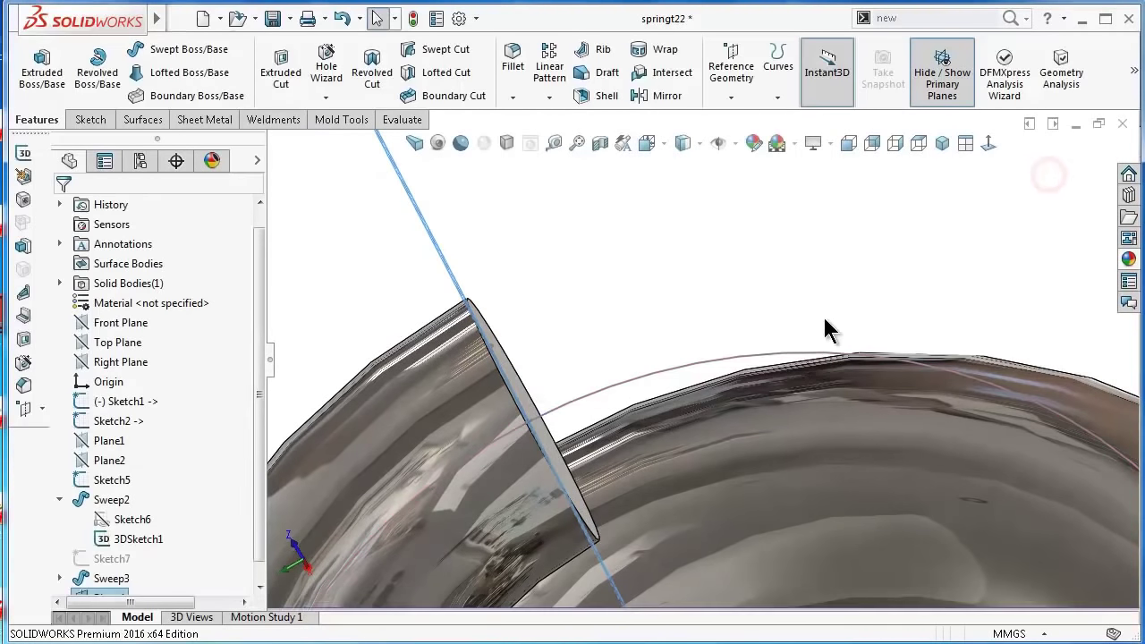
scroll(828, 376, "up", 2)
scroll(819, 456, "up", 2)
scroll(815, 488, "up", 2)
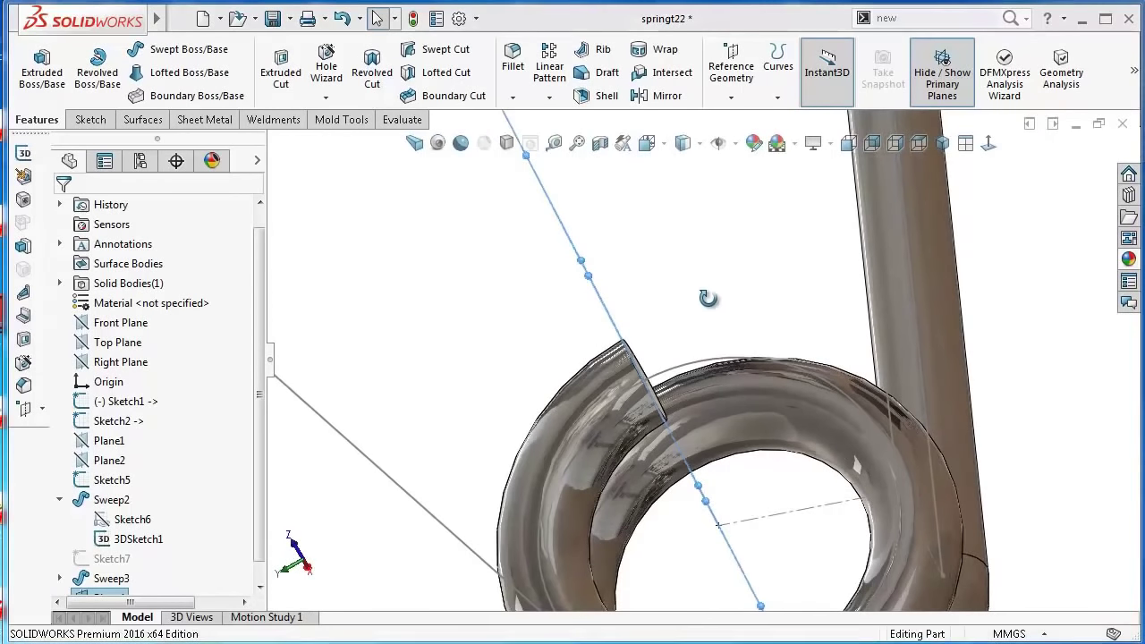
left_click(669, 312)
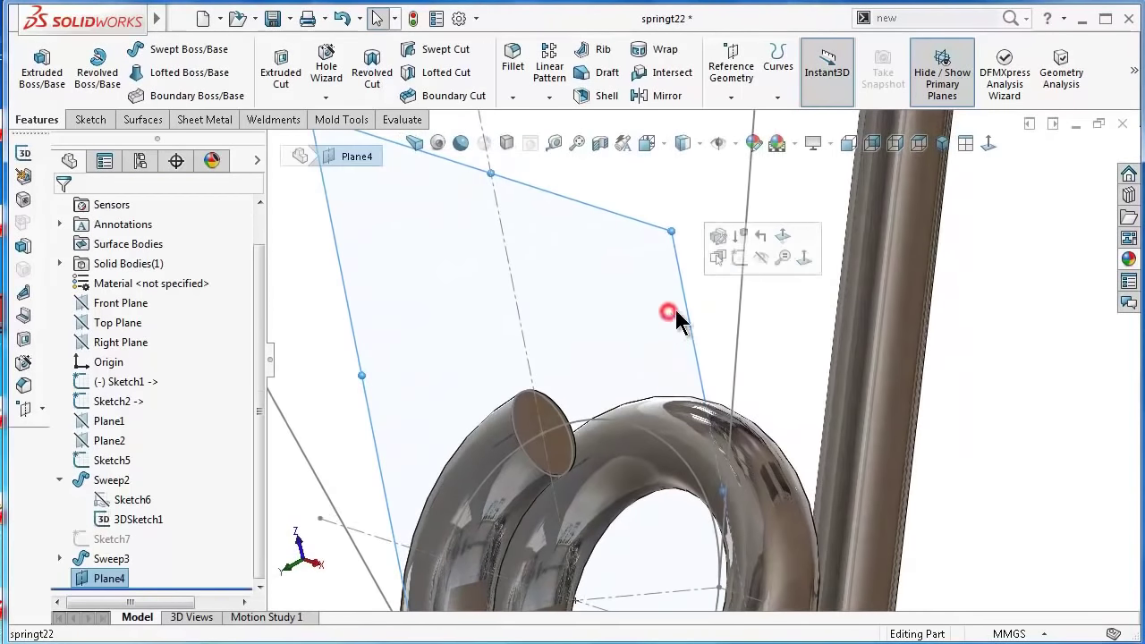
left_click(740, 259)
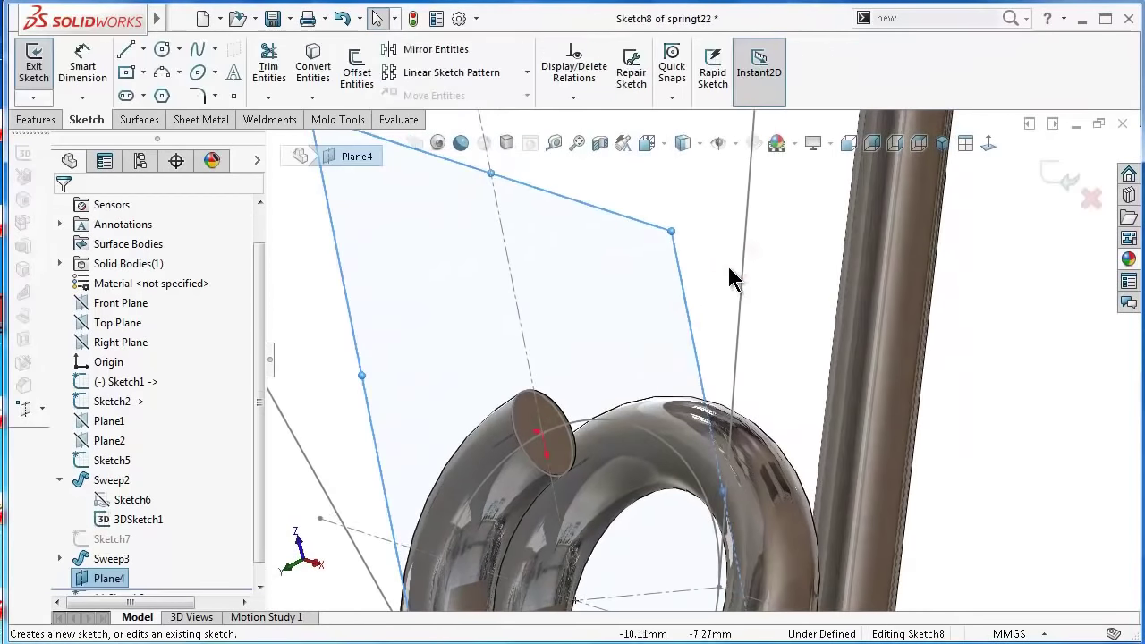
- Draw a circle centred on the tube end point and dimension its diameter 4 mm
left_click(161, 48)
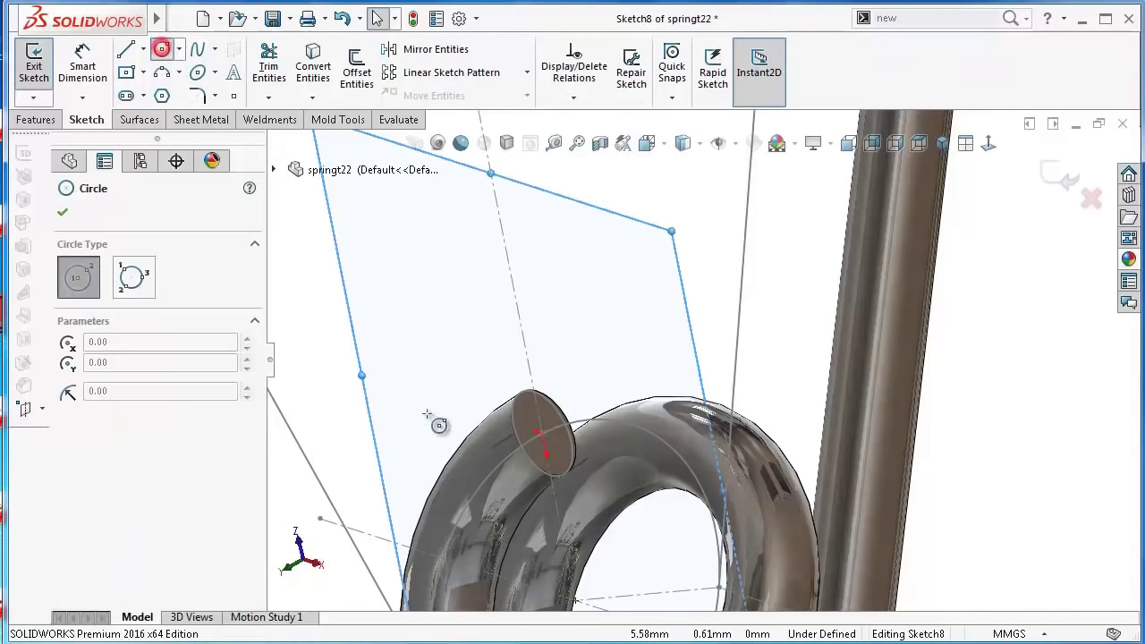
left_click(543, 437)
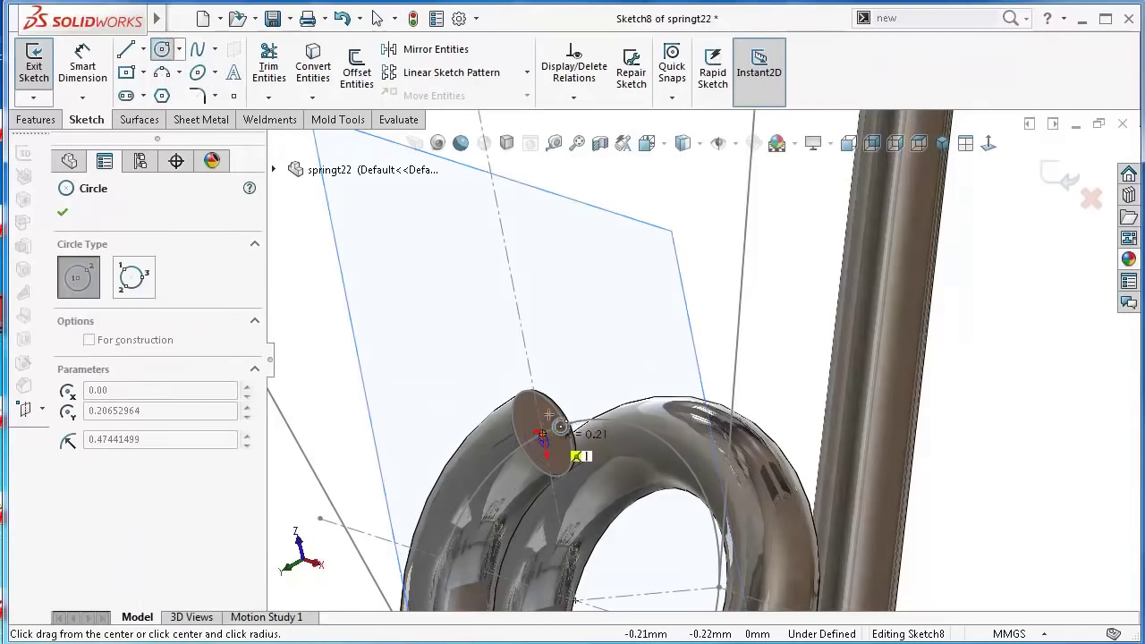
left_click(557, 395)
key("Escape")
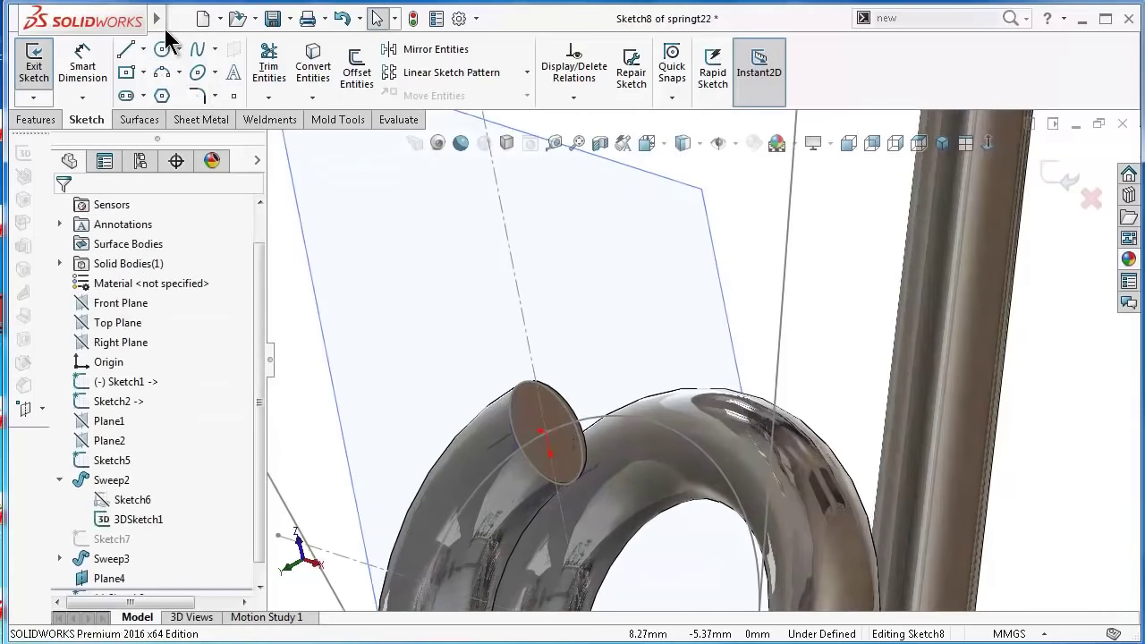
left_click(162, 42)
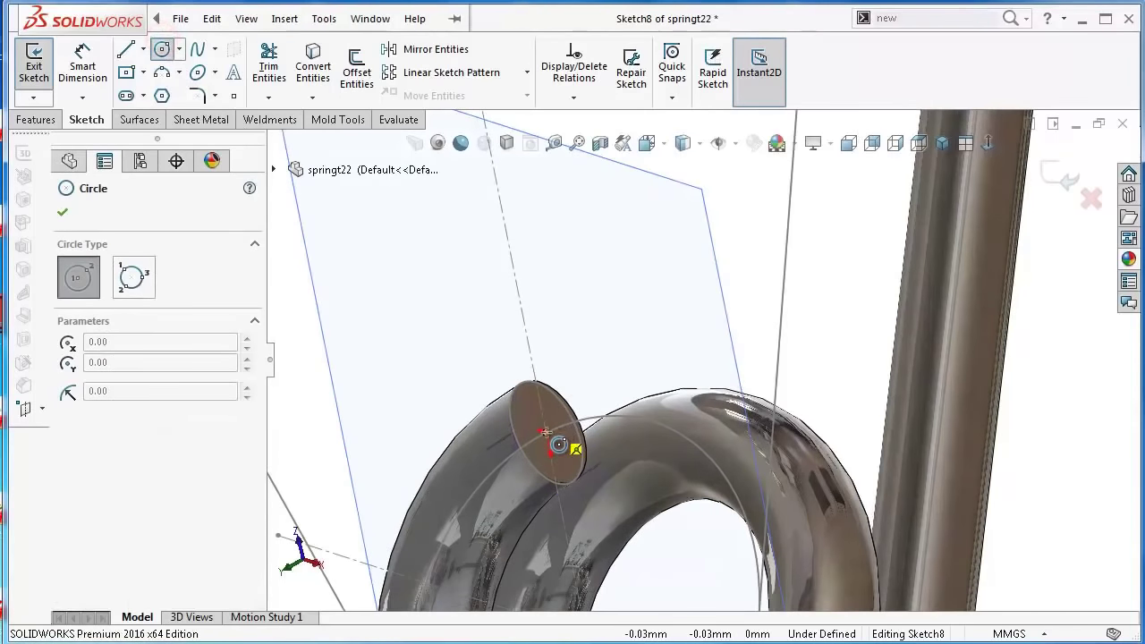
left_click(546, 434)
left_click(494, 351)
right_click_drag(433, 373, 458, 325)
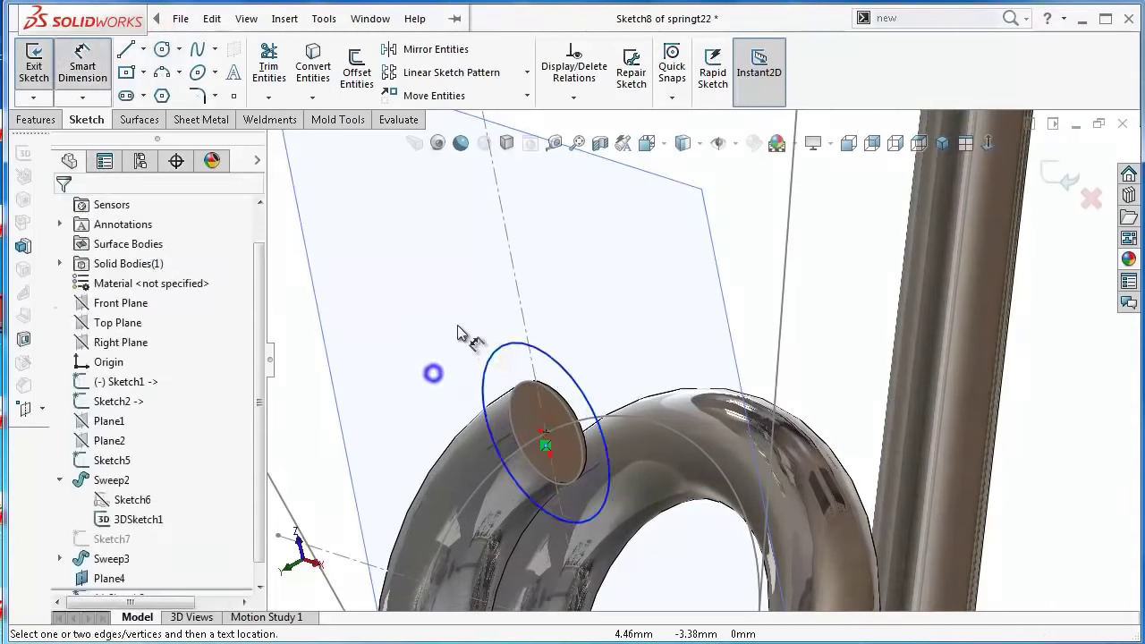
left_click(480, 358)
left_click(474, 322)
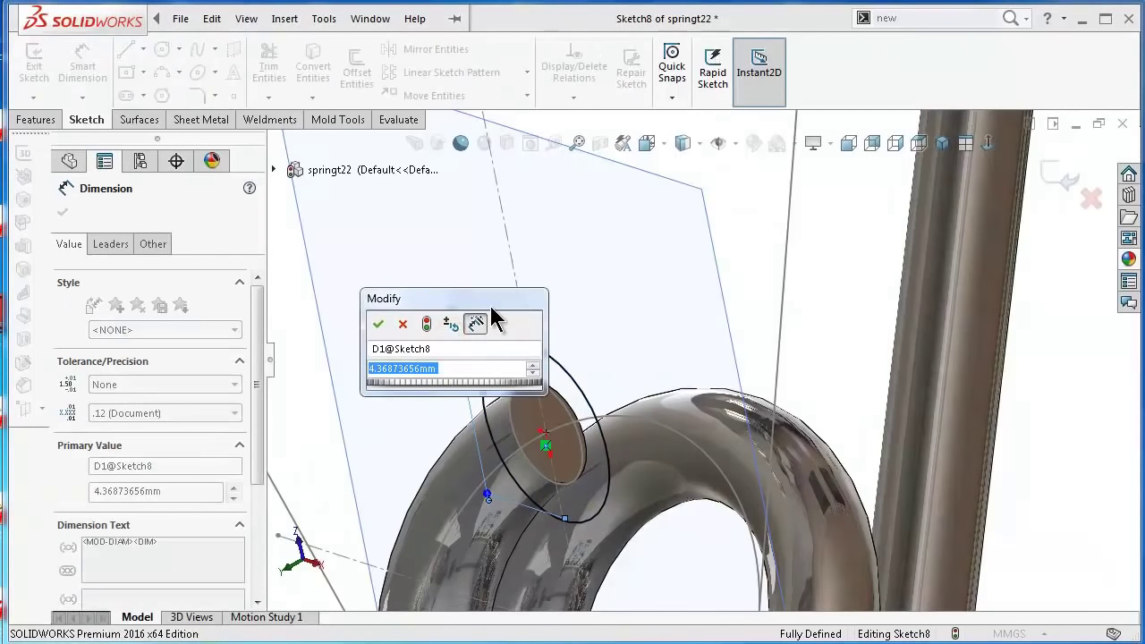
type("4")
key("Return")
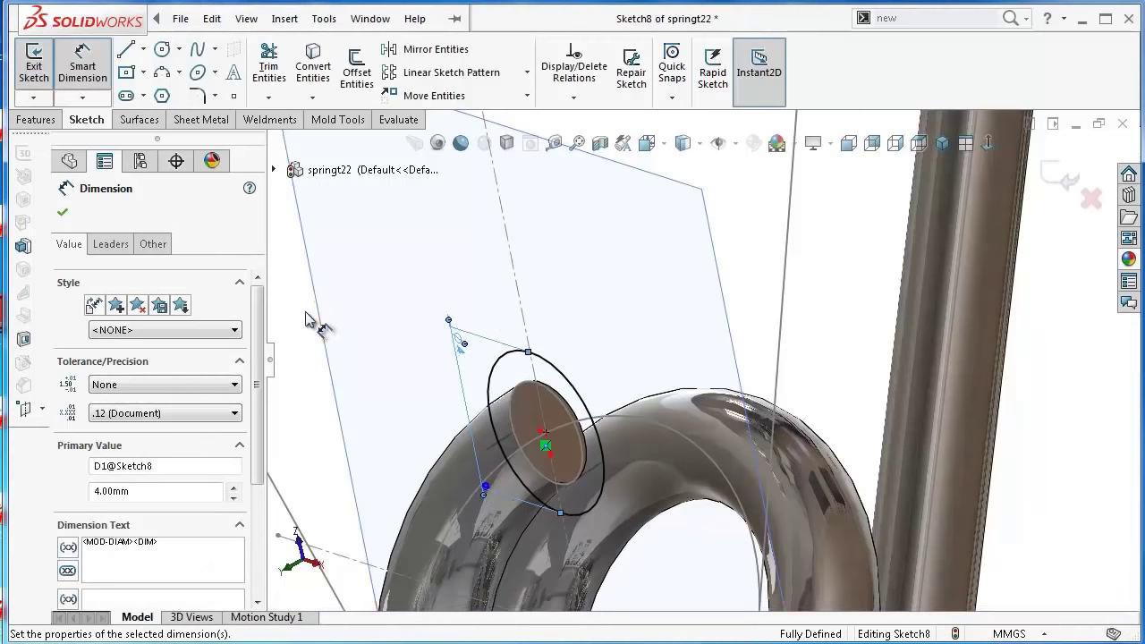
- Build a planar surface from Sketch8's Ø4 circle and orbit to inspect the disc
left_click(141, 119)
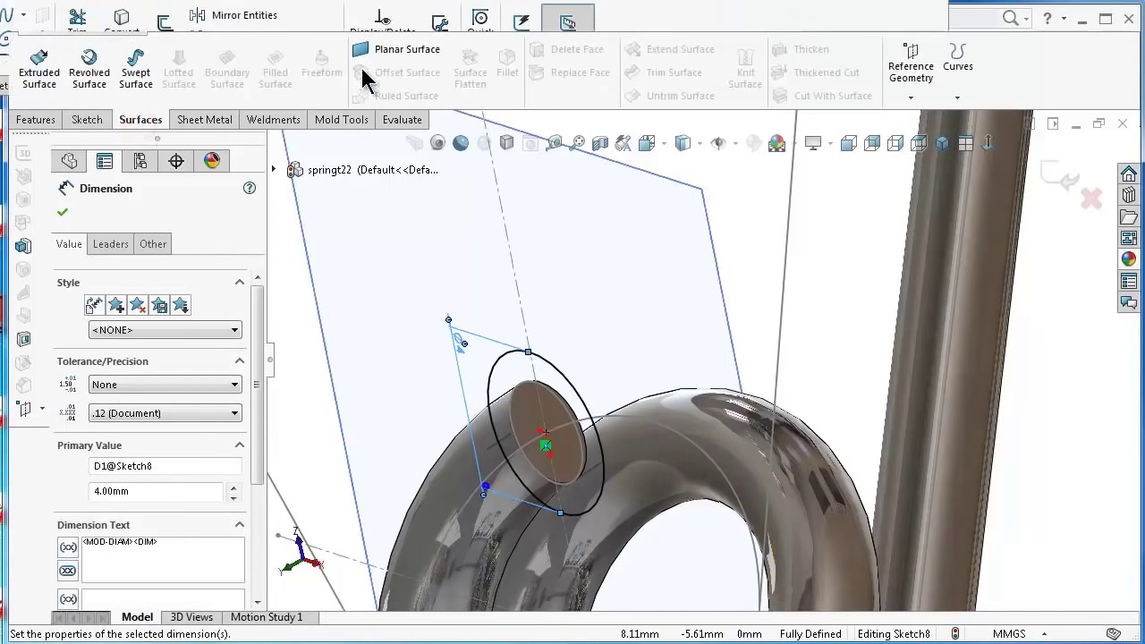
left_click(394, 50)
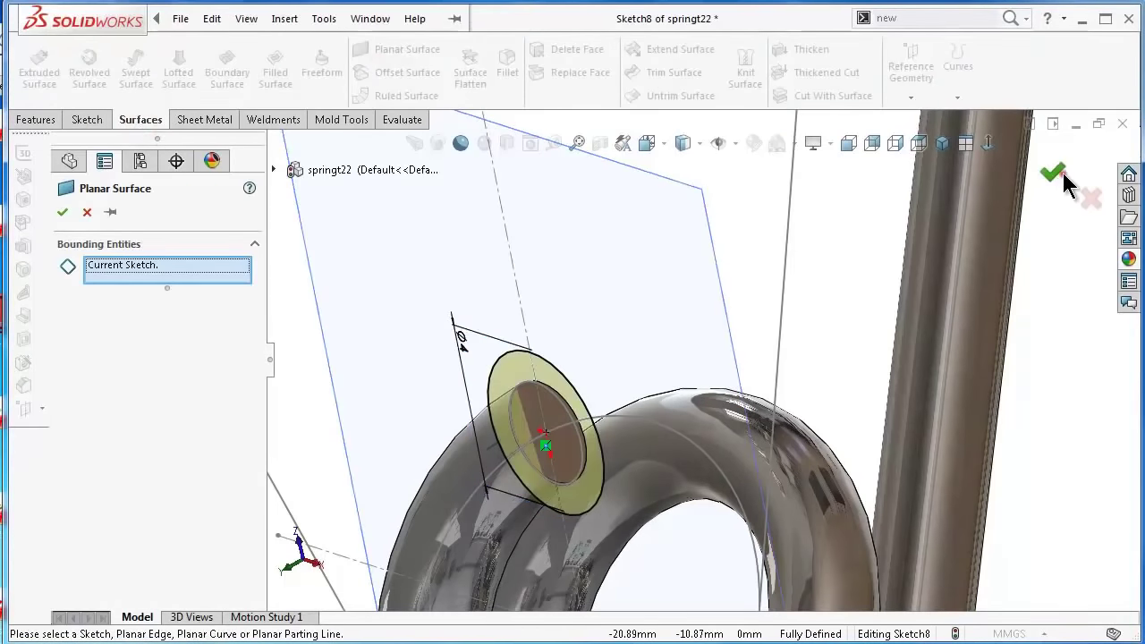
left_click(1063, 174)
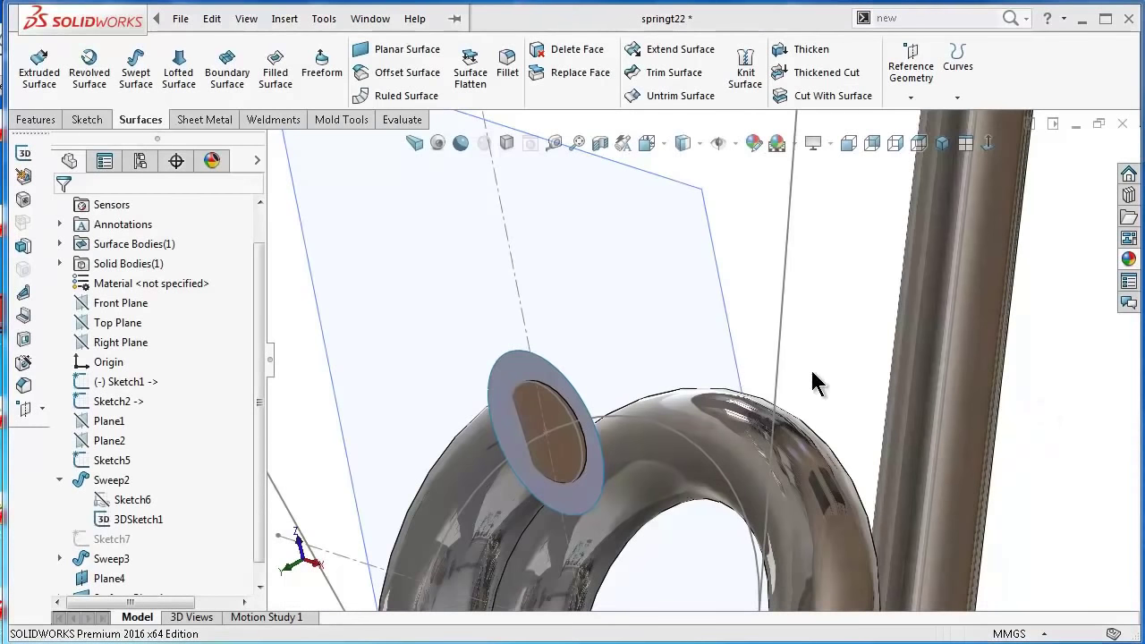
mouse_move(814, 383)
middle_mouse_down()
mouse_move(651, 466)
mouse_move(614, 455)
mouse_move(882, 335)
middle_mouse_up()
scroll(648, 453, "down", 5)
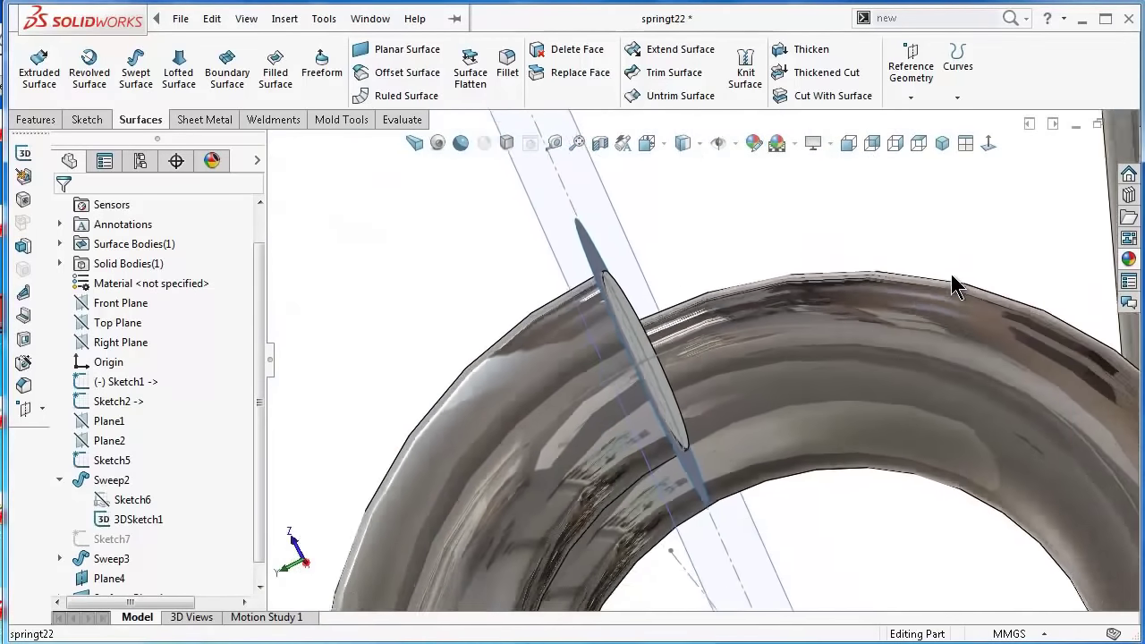
middle_click_drag(953, 277, 952, 241)
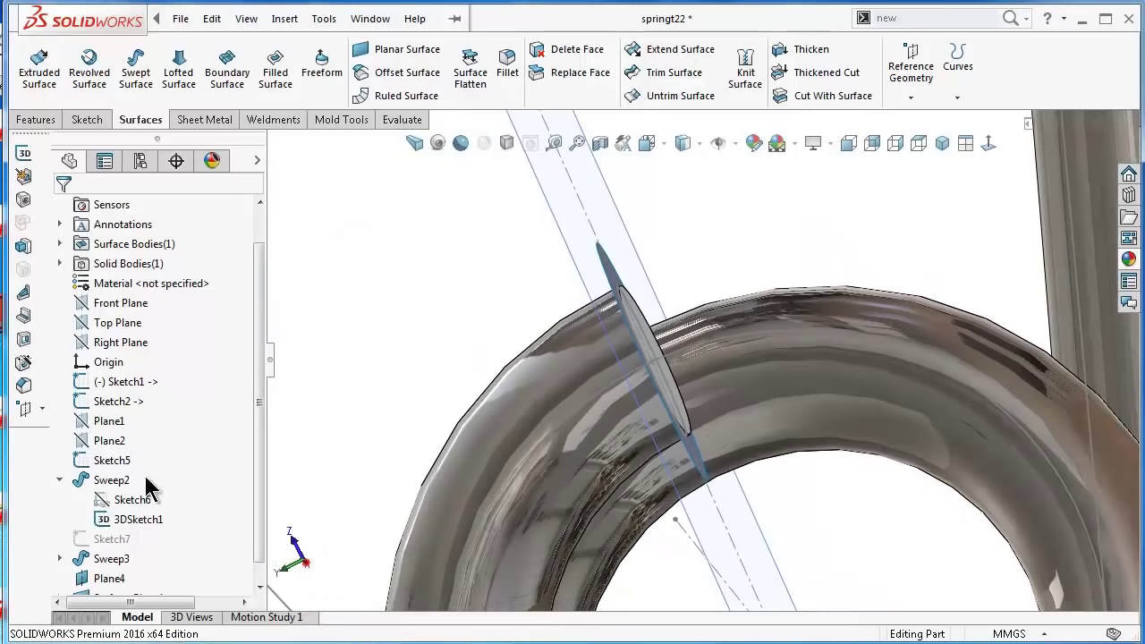
scroll(729, 512, "down", 2)
middle_click_drag(898, 539, 872, 553)
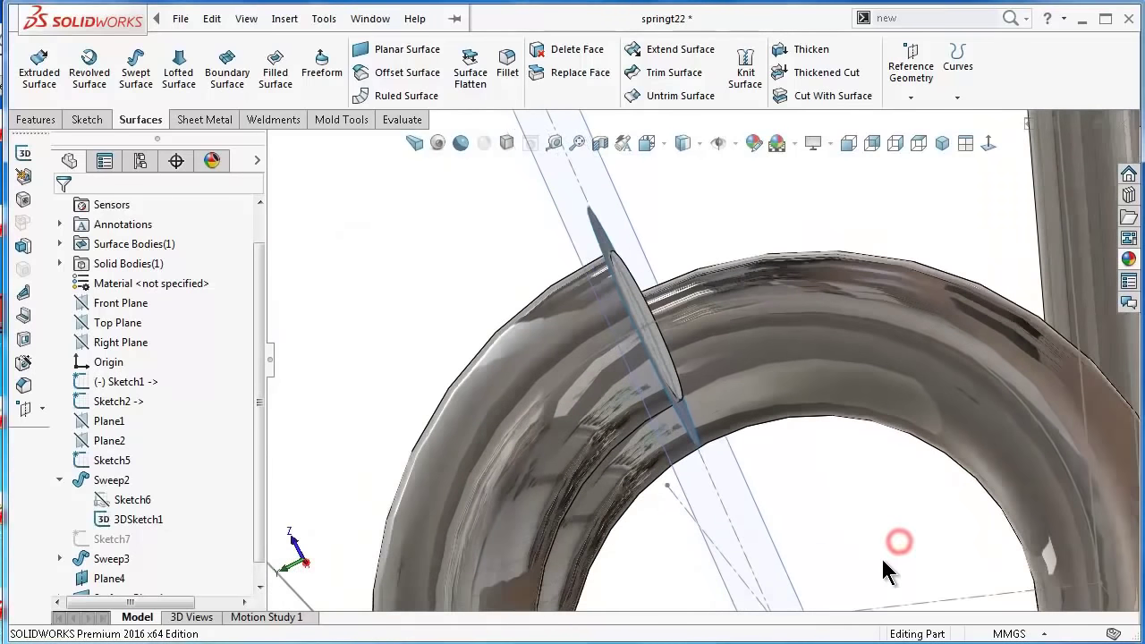
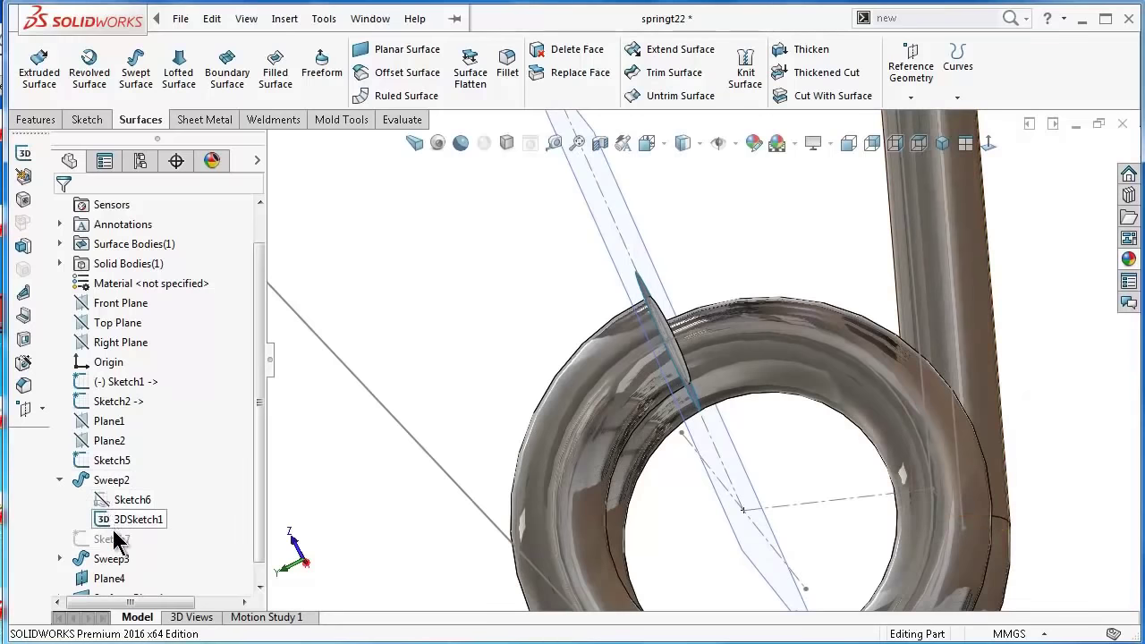
- Raise Sweep3's Direction 1 twist from 612 to 614 degrees and view the coil's end
left_click(112, 559)
left_click(125, 508)
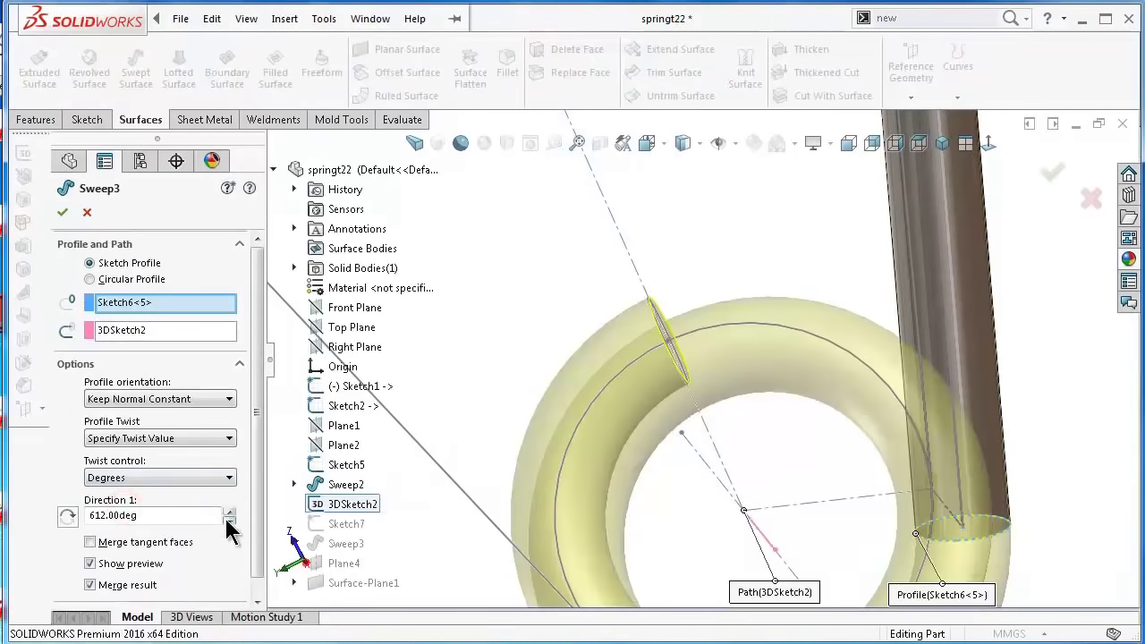
left_click(229, 509)
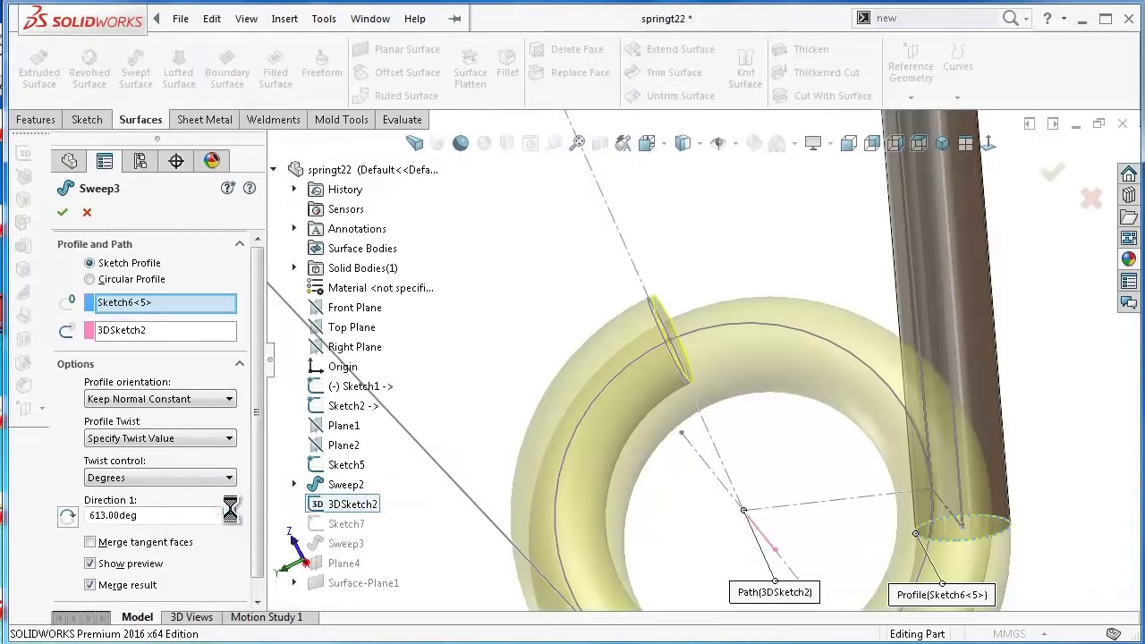
left_click(229, 509)
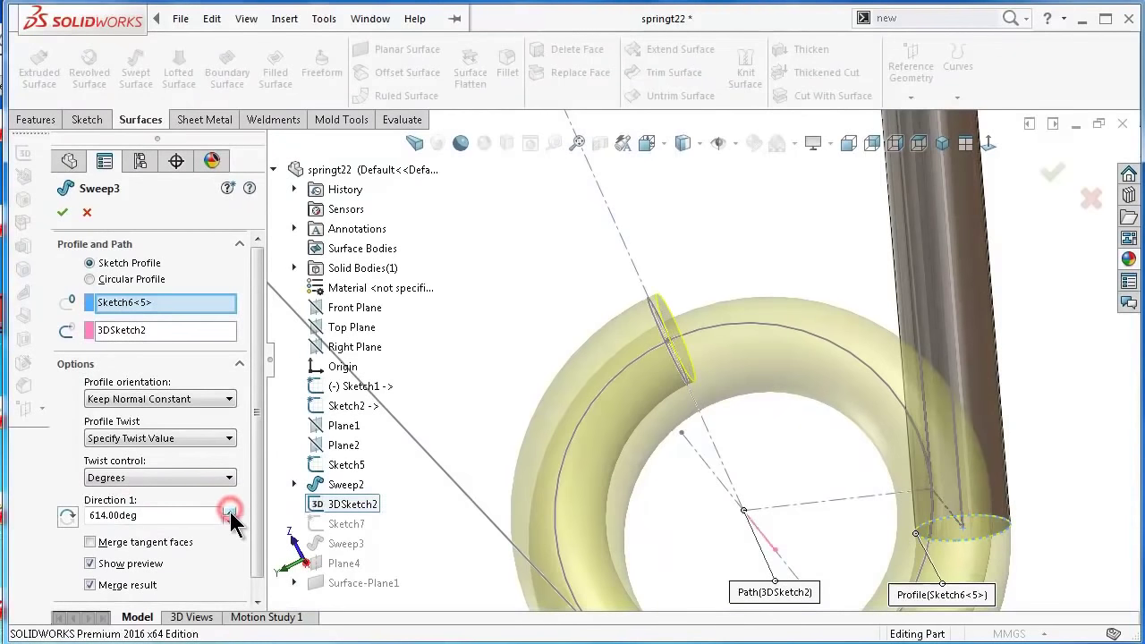
left_click(62, 213)
scroll(724, 345, "down", 3)
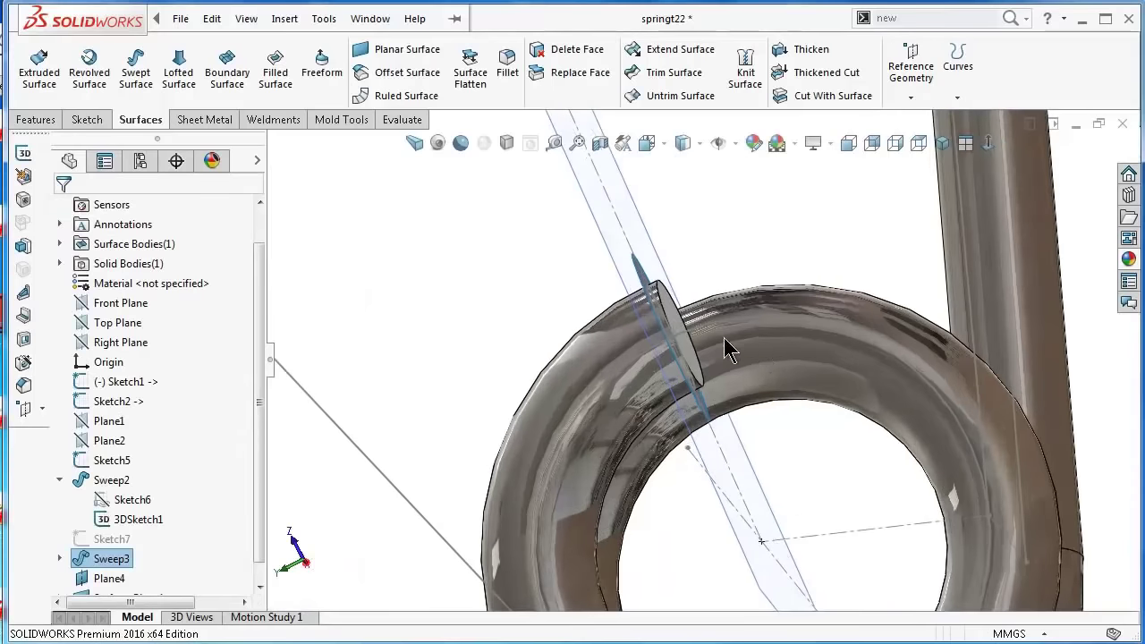
scroll(662, 366, "down", 3)
scroll(644, 385, "down", 3)
scroll(629, 407, "down", 2)
middle_click_drag(629, 407, 627, 340)
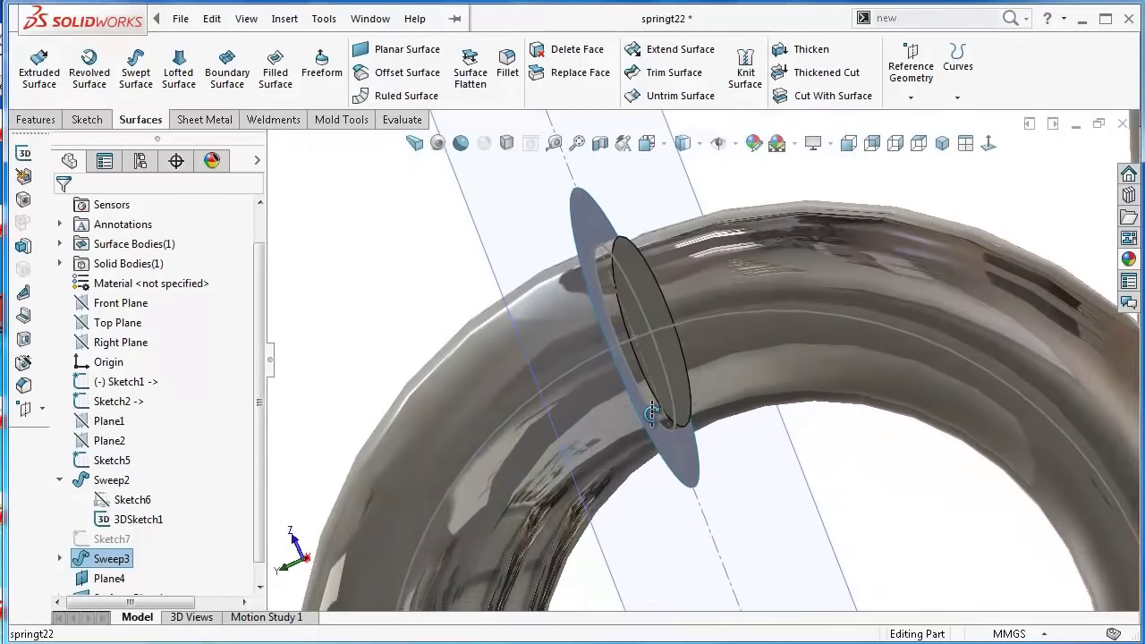
- Replace the coil's end face with Surface-Plane1
left_click(569, 75)
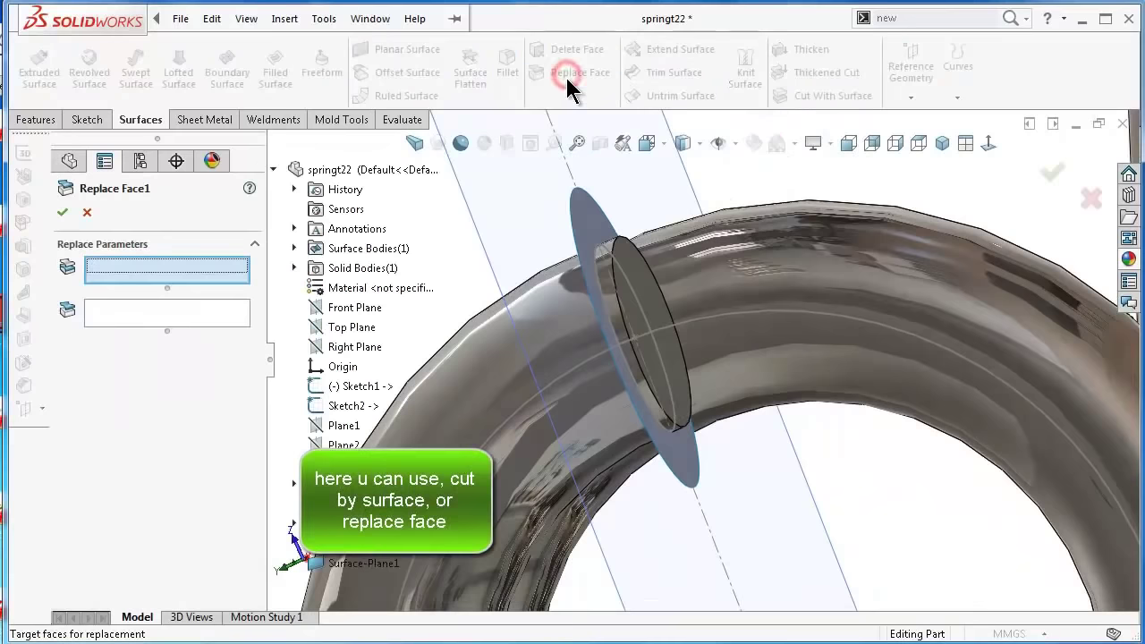
left_click(646, 272)
left_click(196, 315)
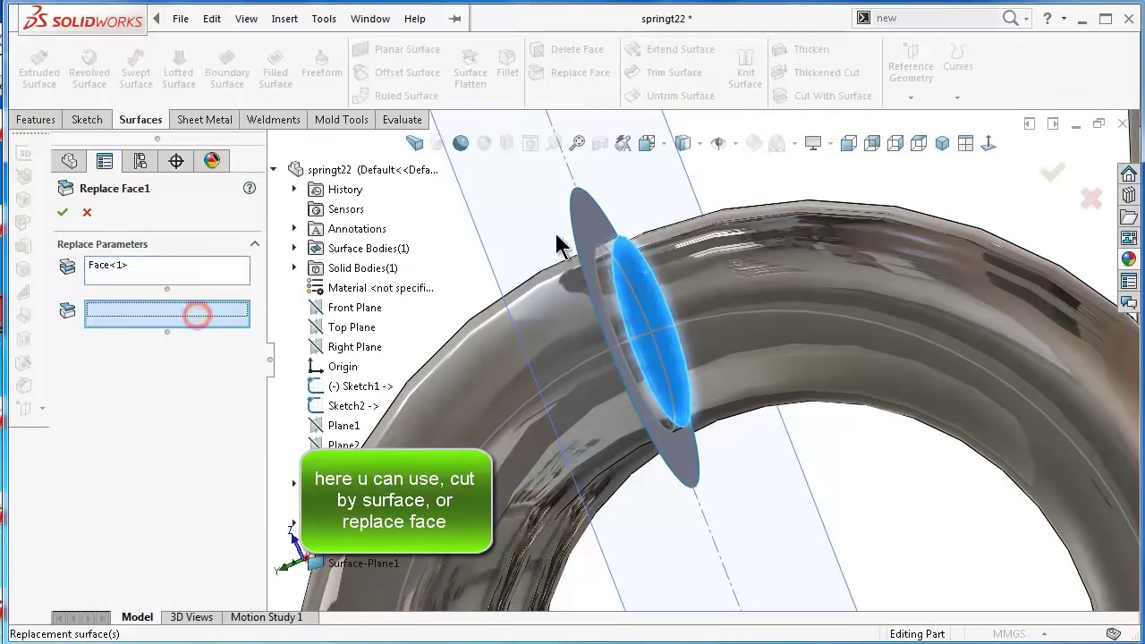
left_click(578, 217)
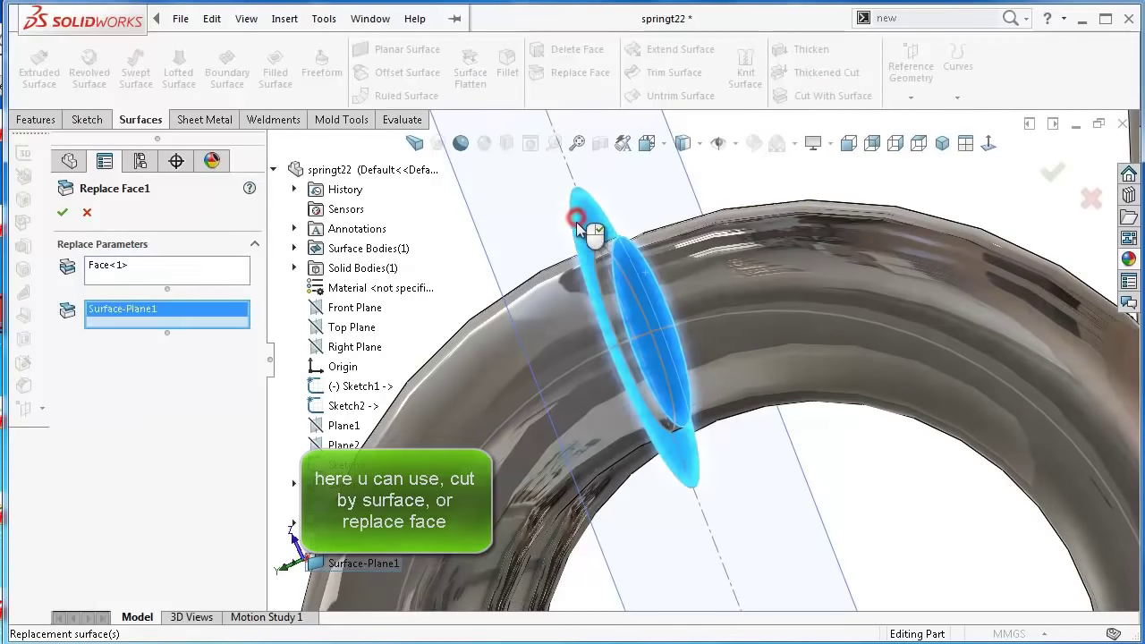
left_click(1051, 171)
- Orbit and switch to Isometric view to check the coil ending flush on the plane
middle_click_drag(757, 294, 679, 387)
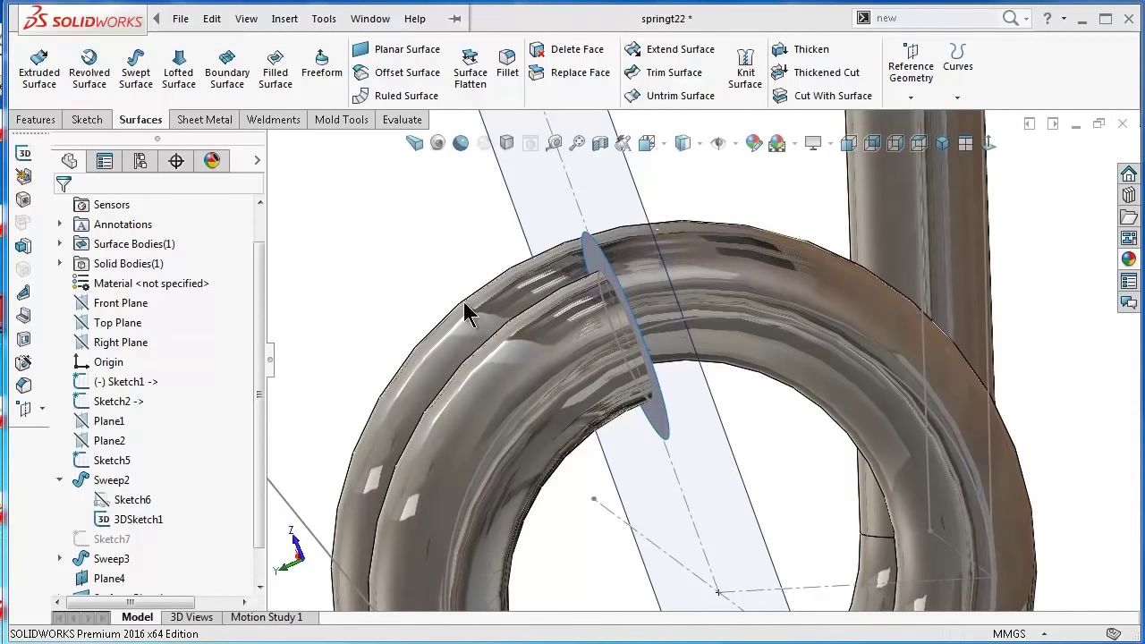
right_click_drag(1048, 447, 1038, 354)
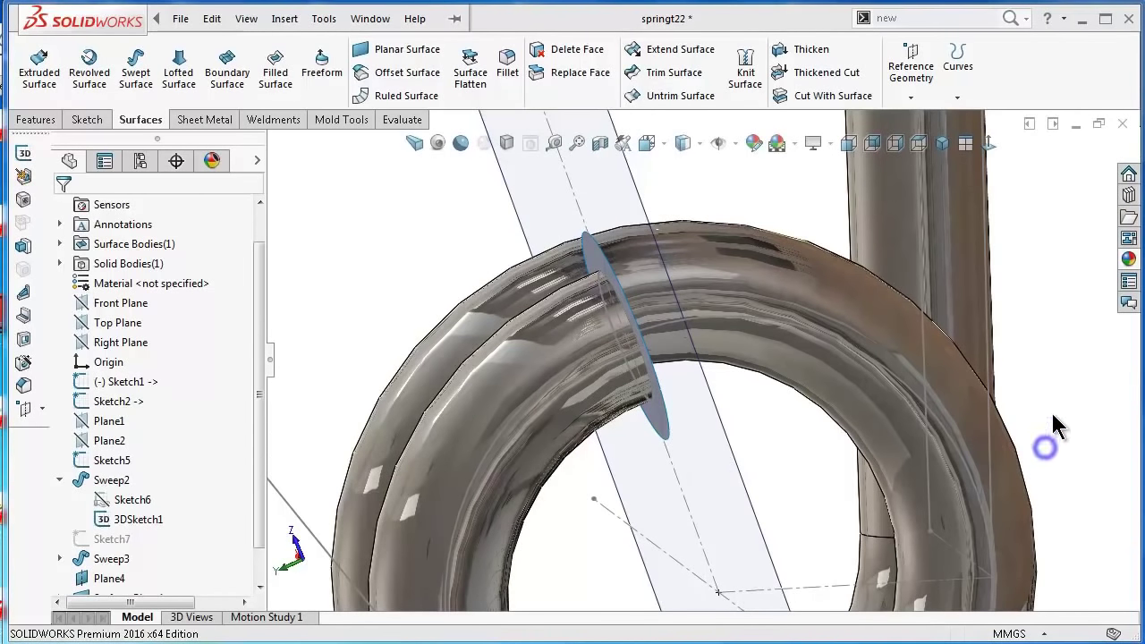
left_click(1018, 355)
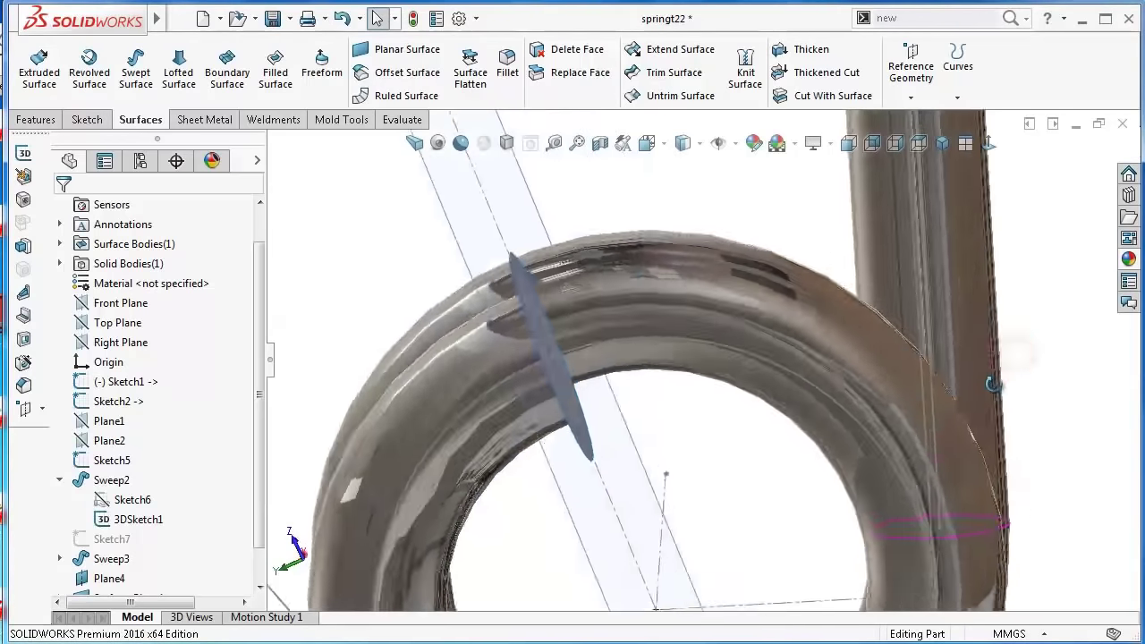
mouse_move(1020, 362)
middle_mouse_down()
mouse_move(732, 452)
mouse_move(643, 303)
mouse_move(881, 535)
mouse_move(895, 335)
middle_mouse_up()
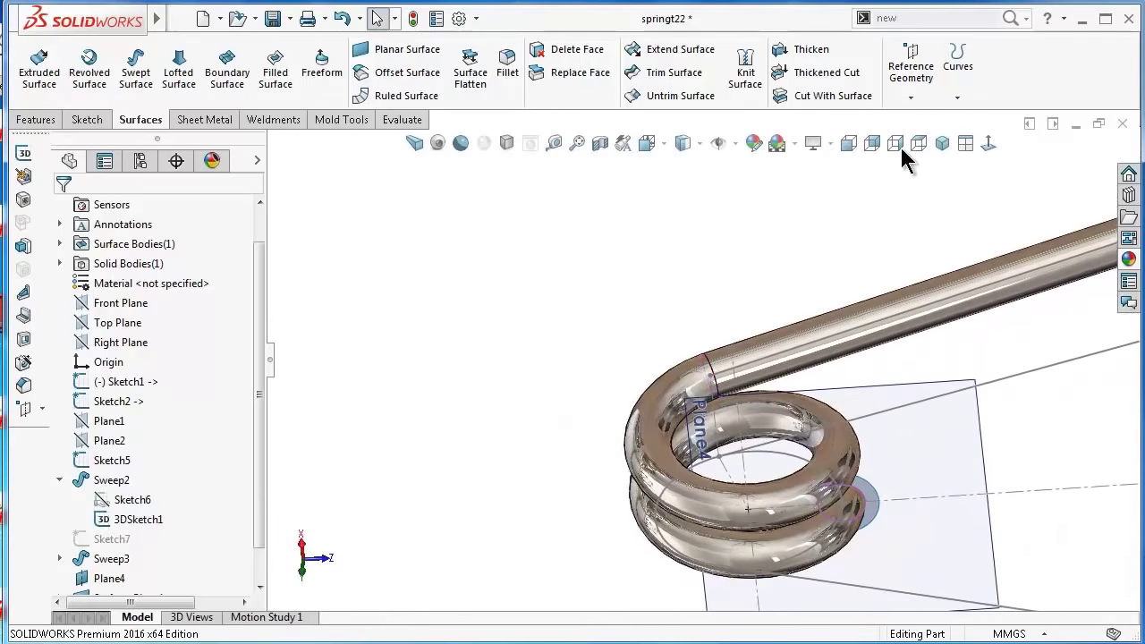
left_click(942, 143)
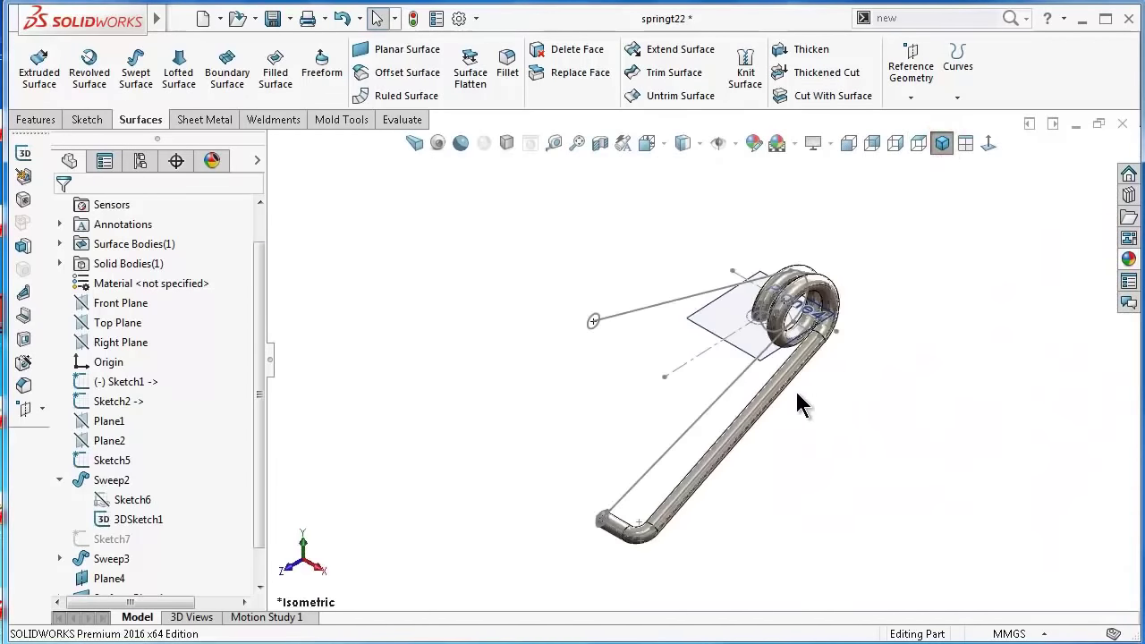
mouse_move(795, 388)
middle_mouse_down()
mouse_move(772, 220)
mouse_move(738, 245)
mouse_move(742, 314)
middle_mouse_up()
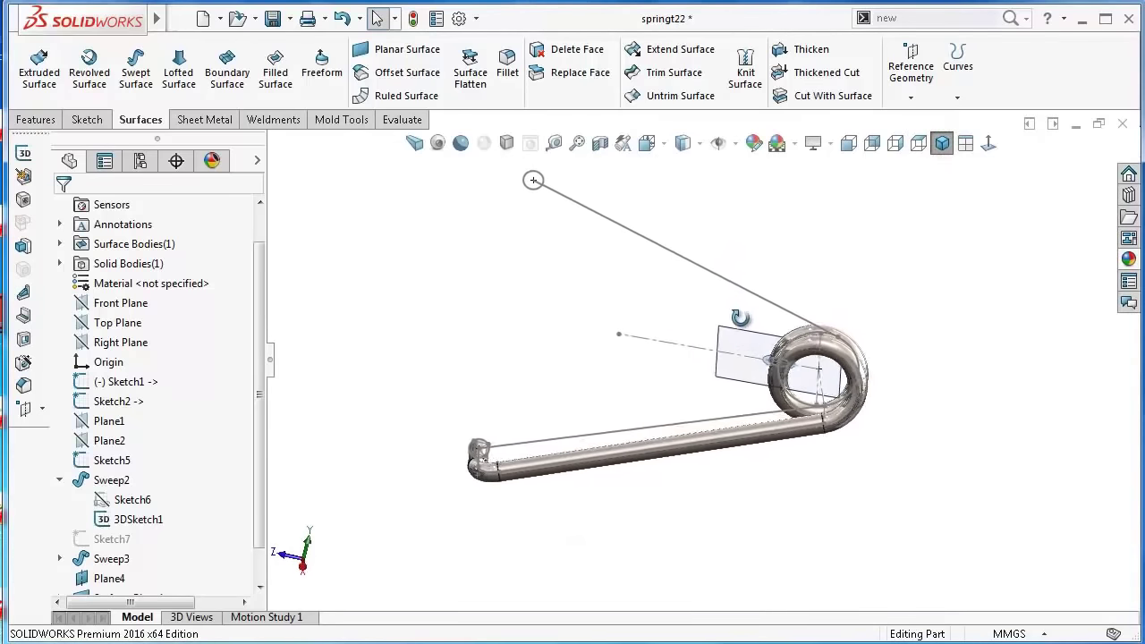
scroll(748, 384, "down", 3)
scroll(752, 378, "down", 3)
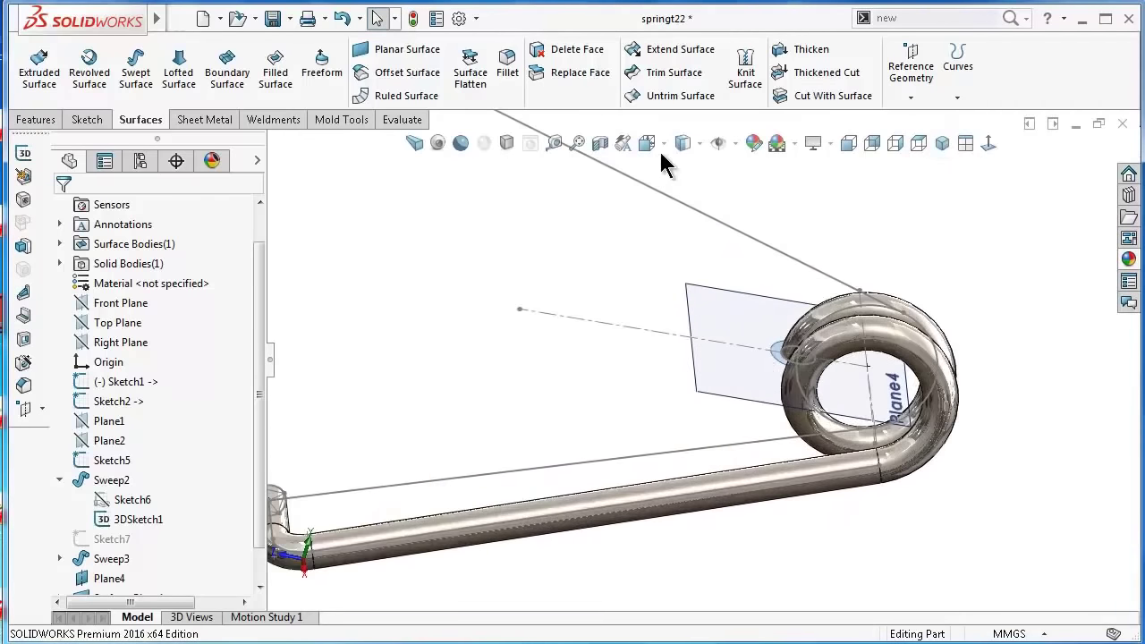
- Set up a circular pattern of the Replace Face1 body around the Sketch1 line
left_click(36, 119)
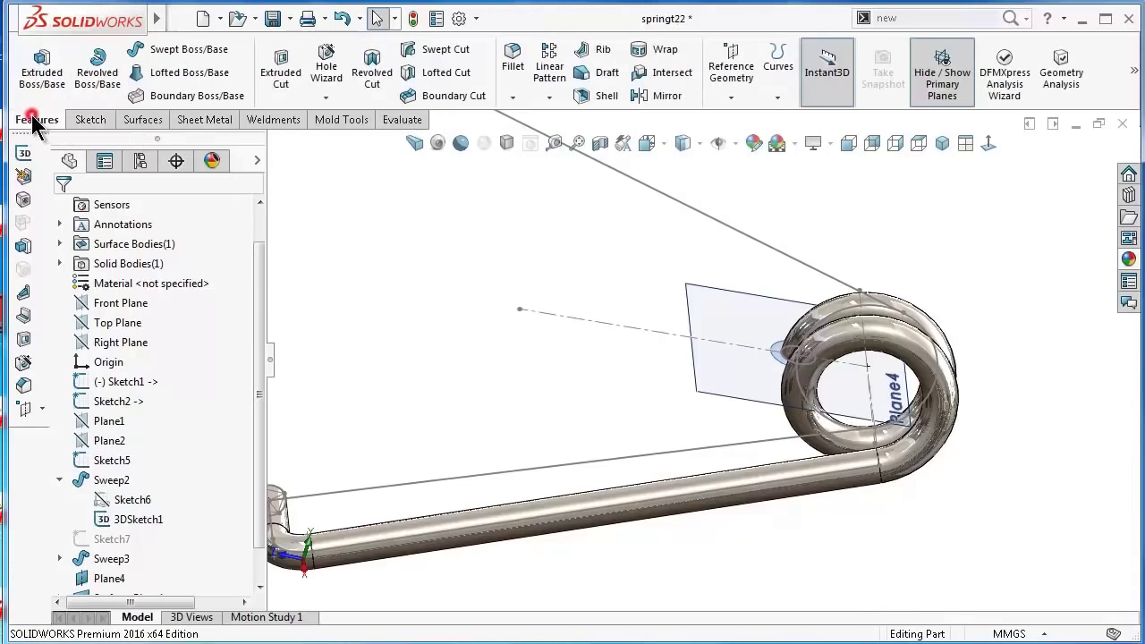
left_click(546, 96)
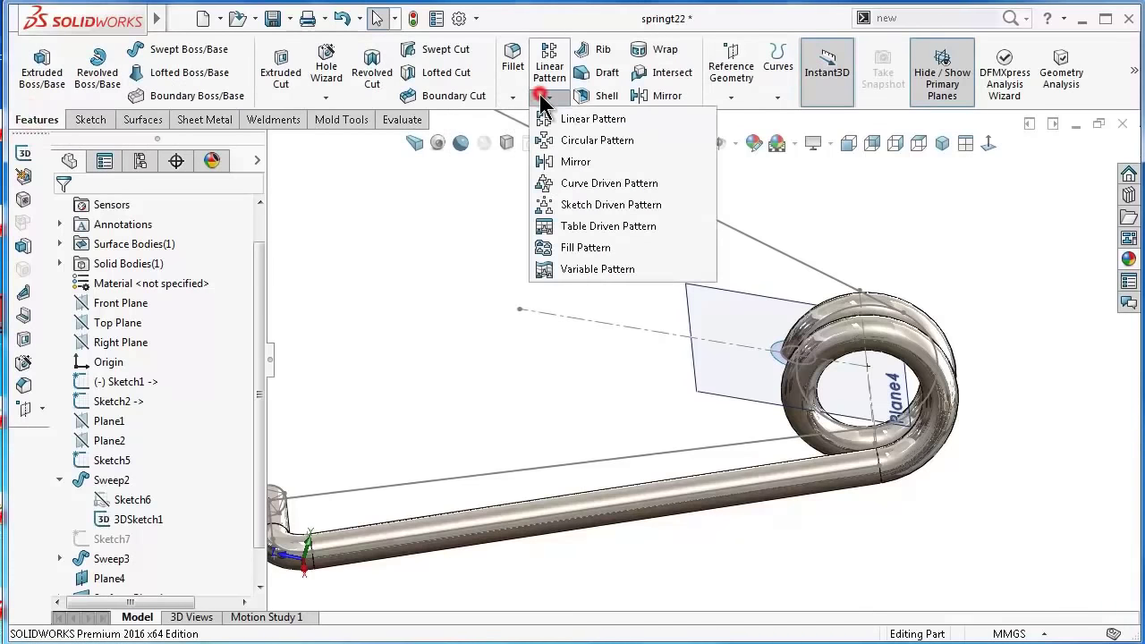
left_click(595, 141)
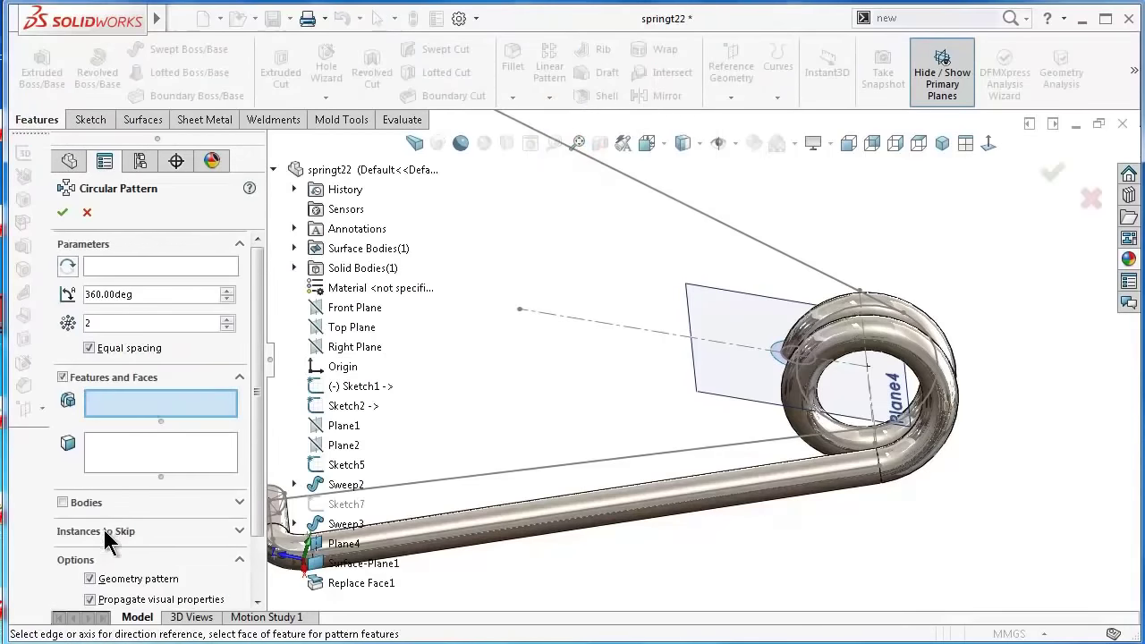
left_click(63, 503)
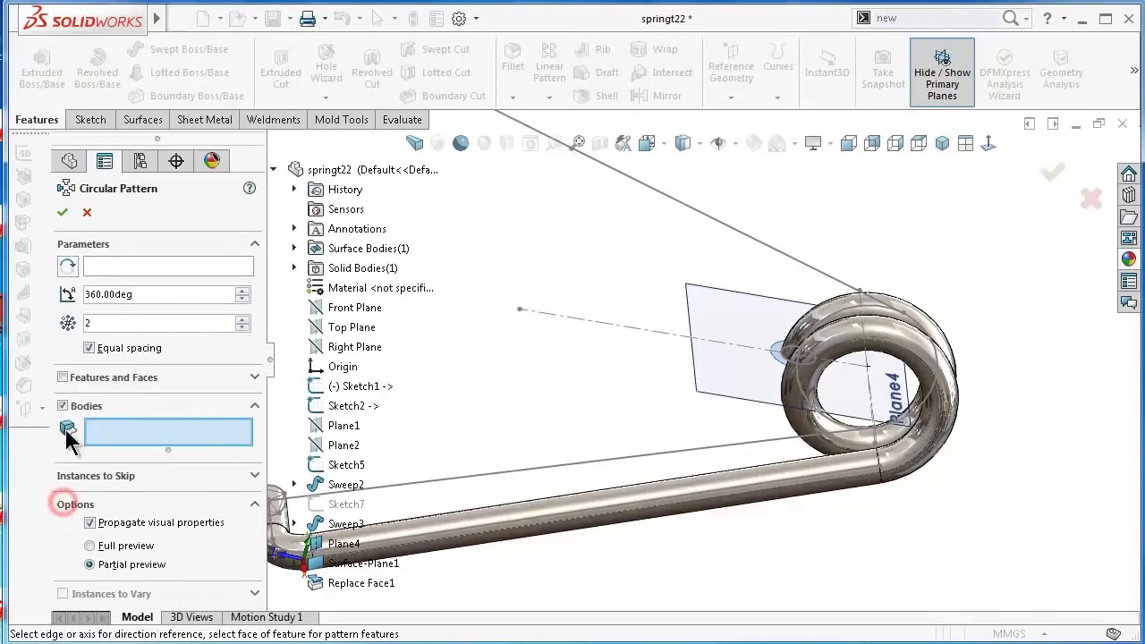
left_click(604, 508)
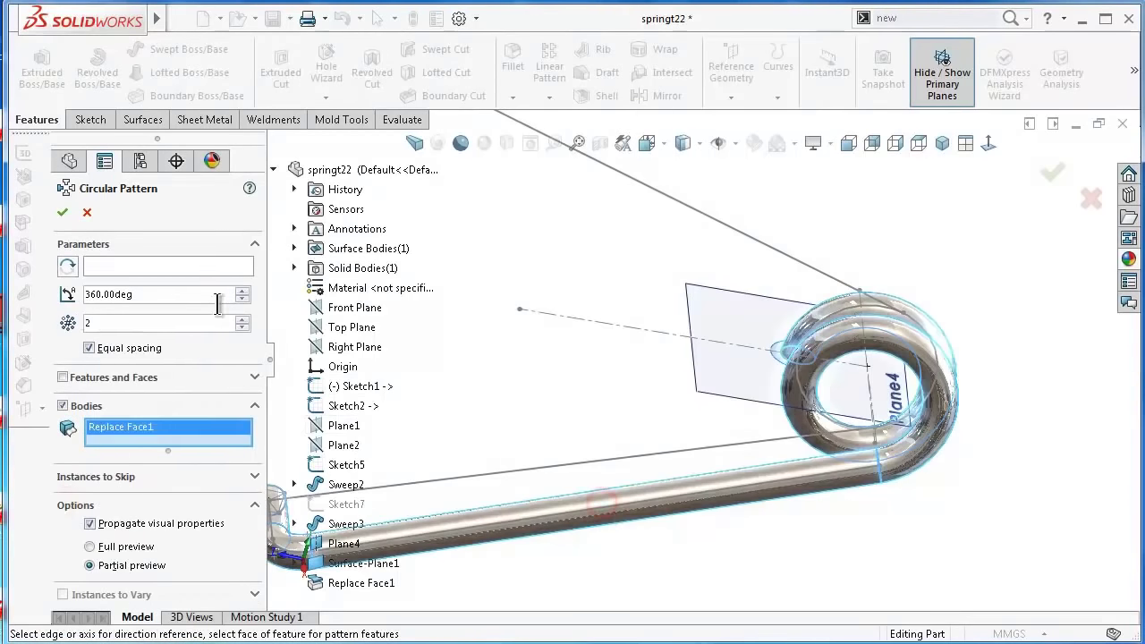
left_click(189, 268)
left_click(637, 329)
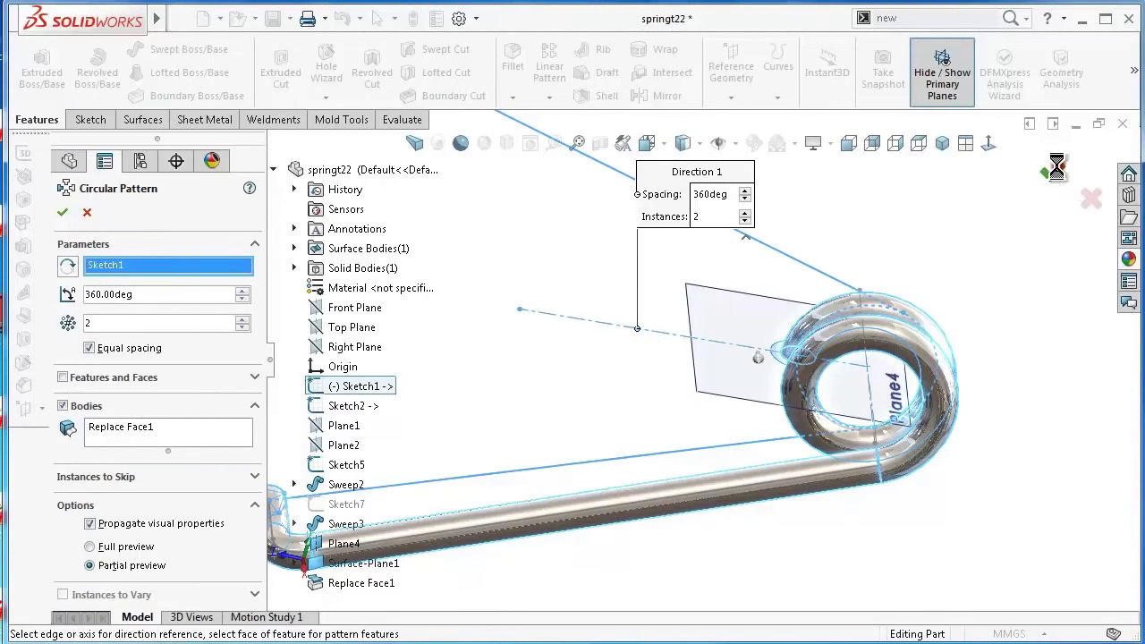
- Inspect the second coil of CirPattern2 (2 instances, 360°) and accept it
middle_click_drag(955, 351, 982, 284)
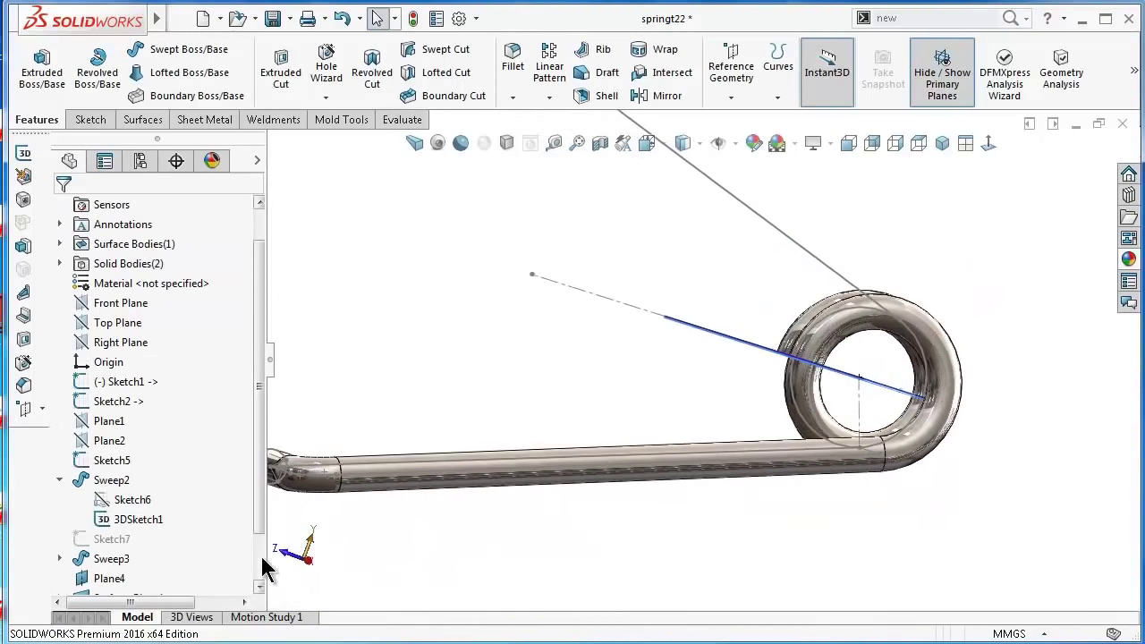
scroll(260, 474, "down", 1)
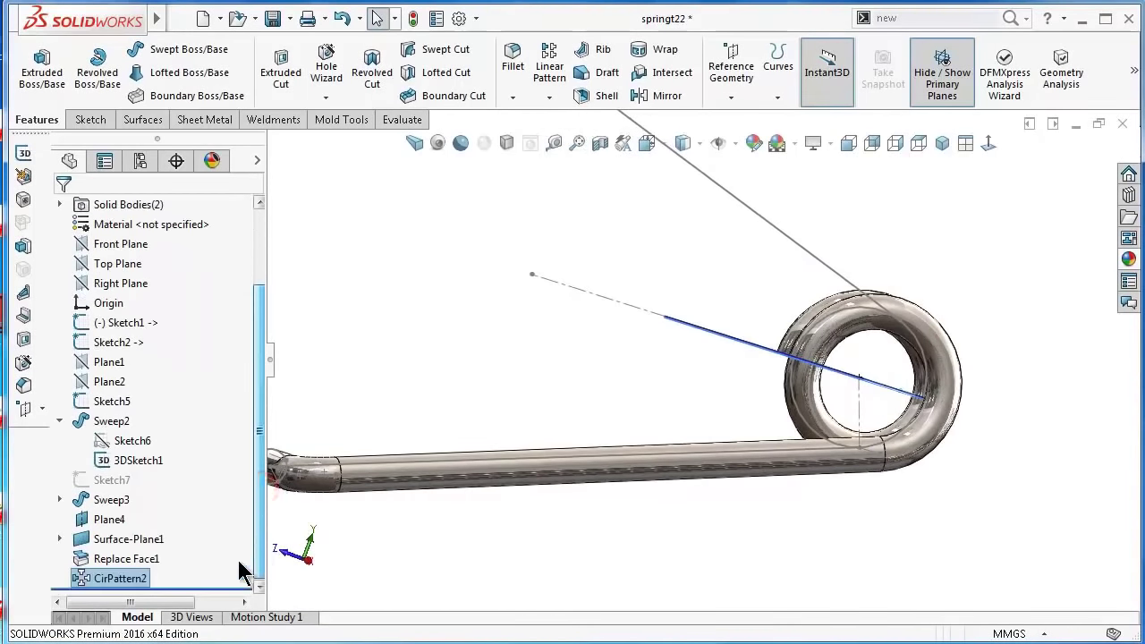
left_click(125, 581)
left_click(125, 580)
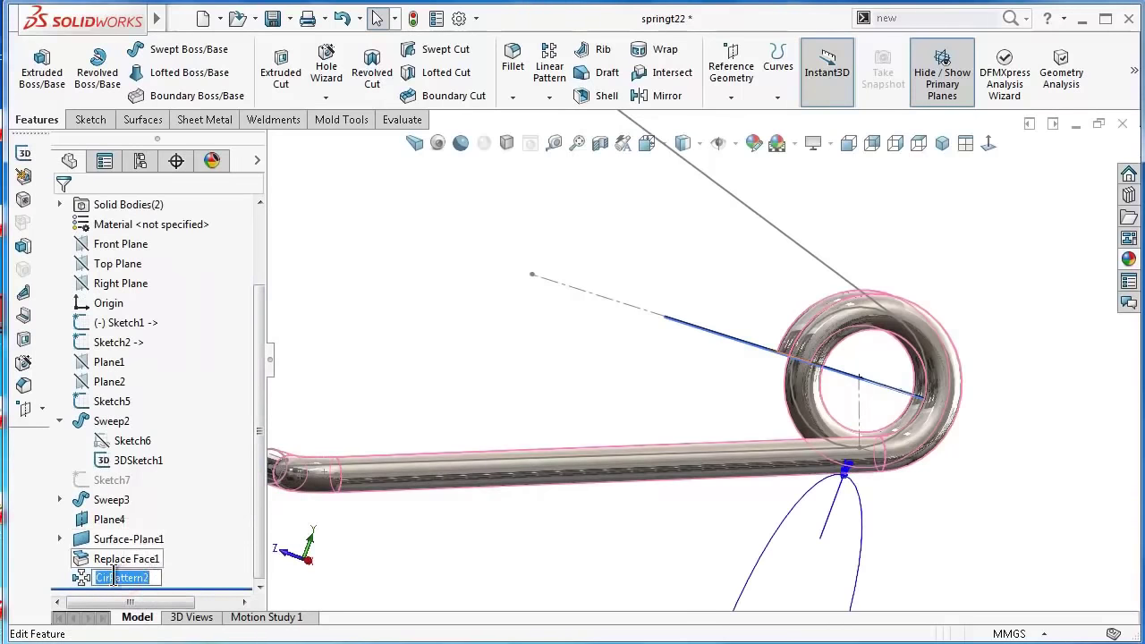
left_click(89, 580)
left_click(101, 526)
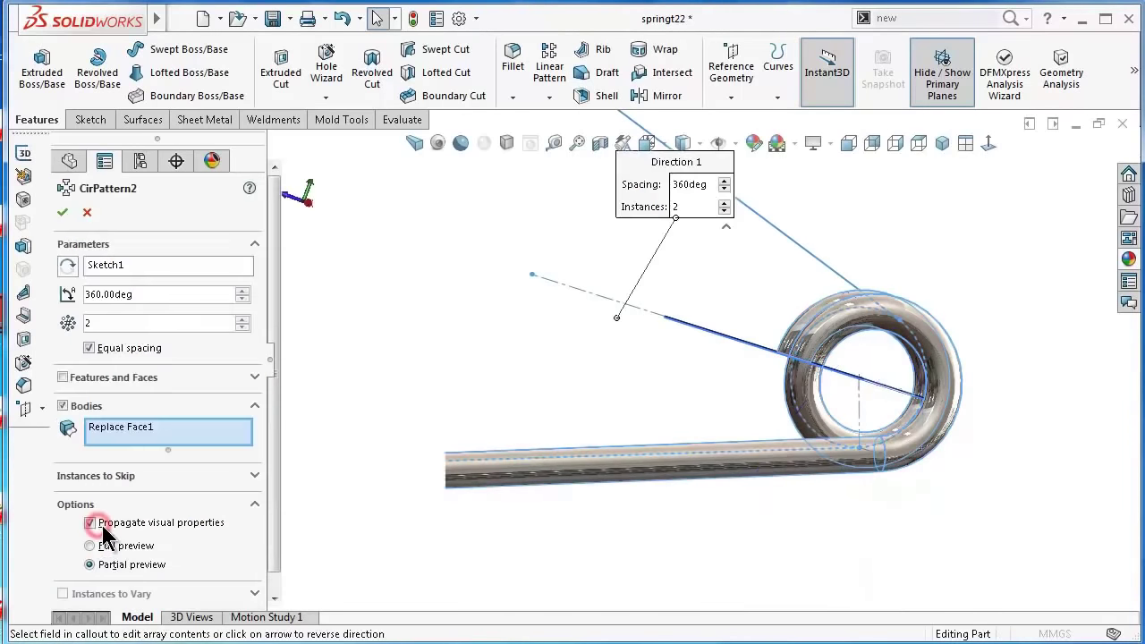
middle_click_drag(780, 385, 786, 505)
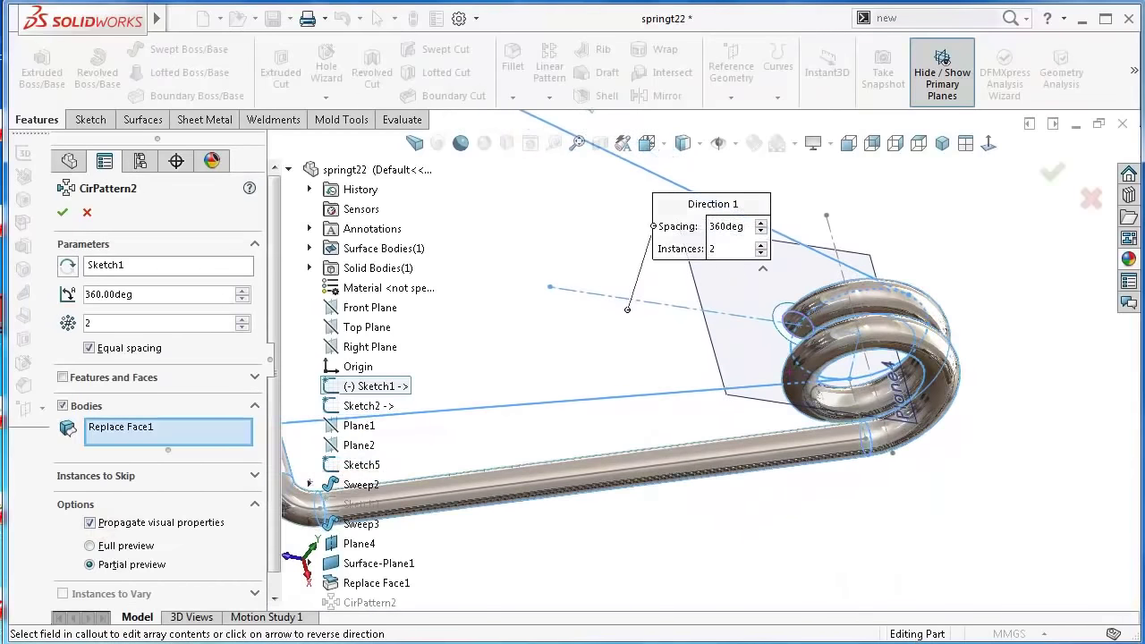
left_click(1052, 173)
- Create reference axis Axis1 from Line6 of Sketch1
left_click(716, 102)
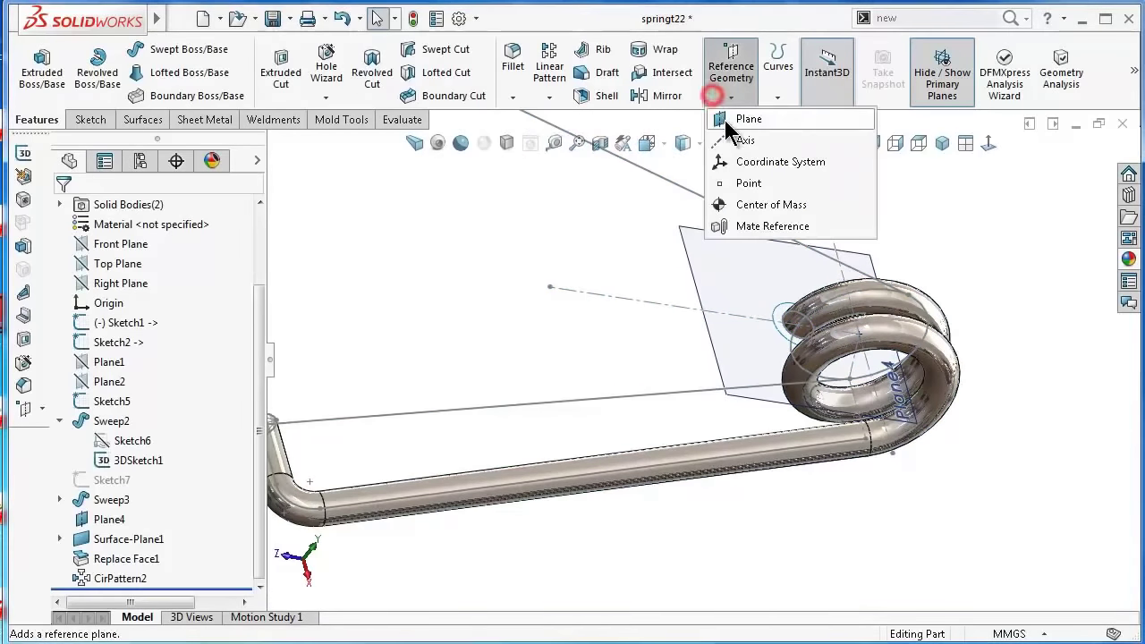
left_click(715, 135)
left_click(611, 298)
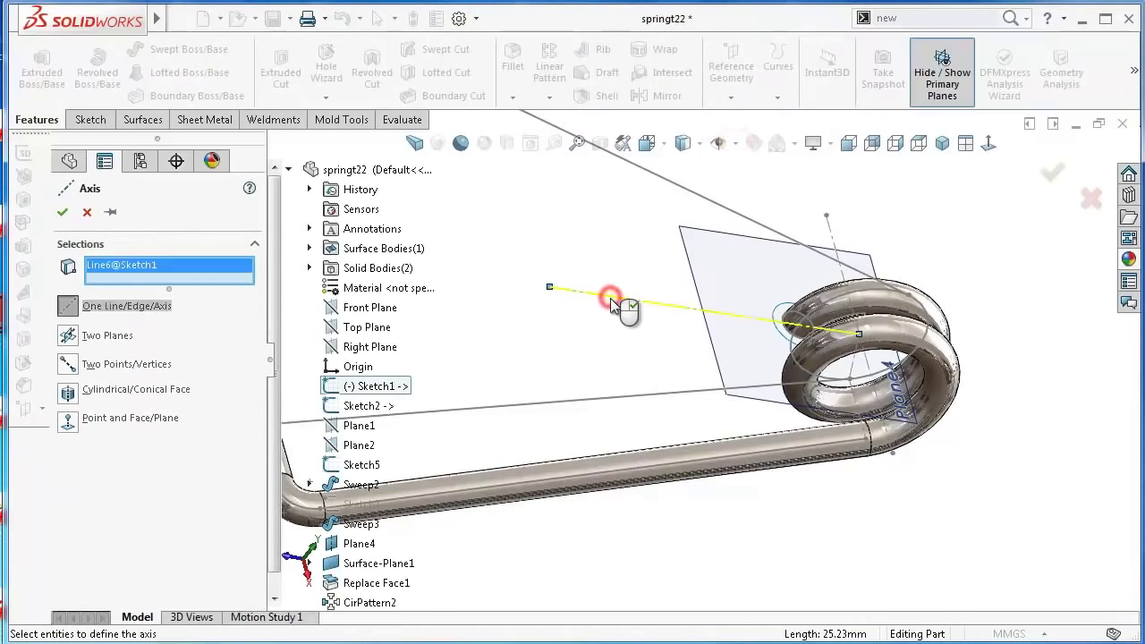
left_click(63, 212)
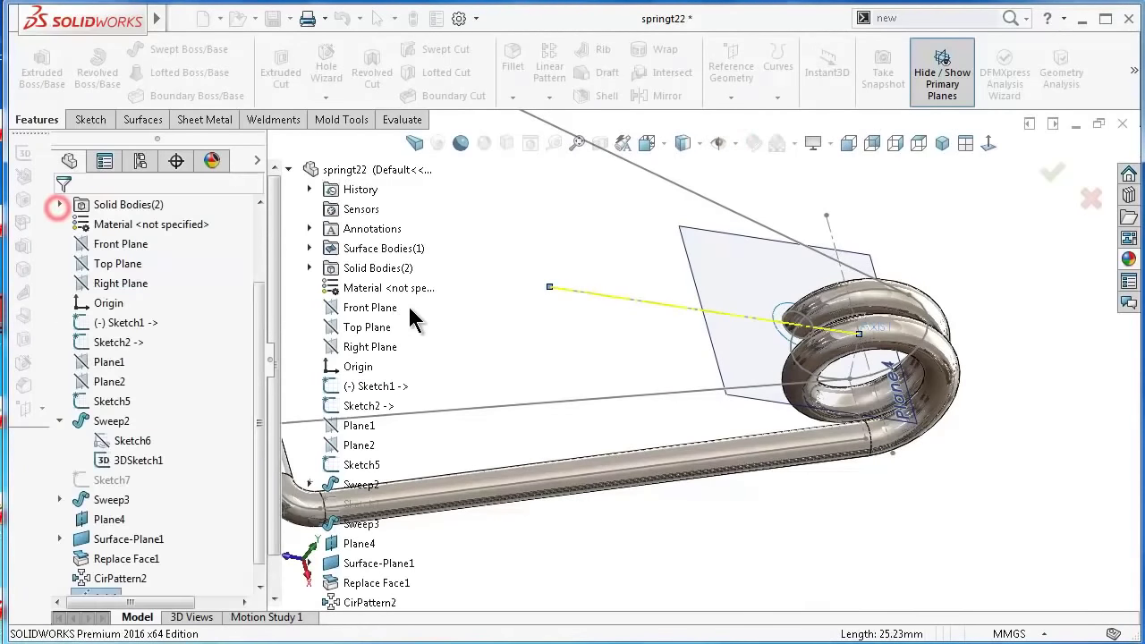
- Delete the old CirPattern2 feature
scroll(256, 492, "down", 1)
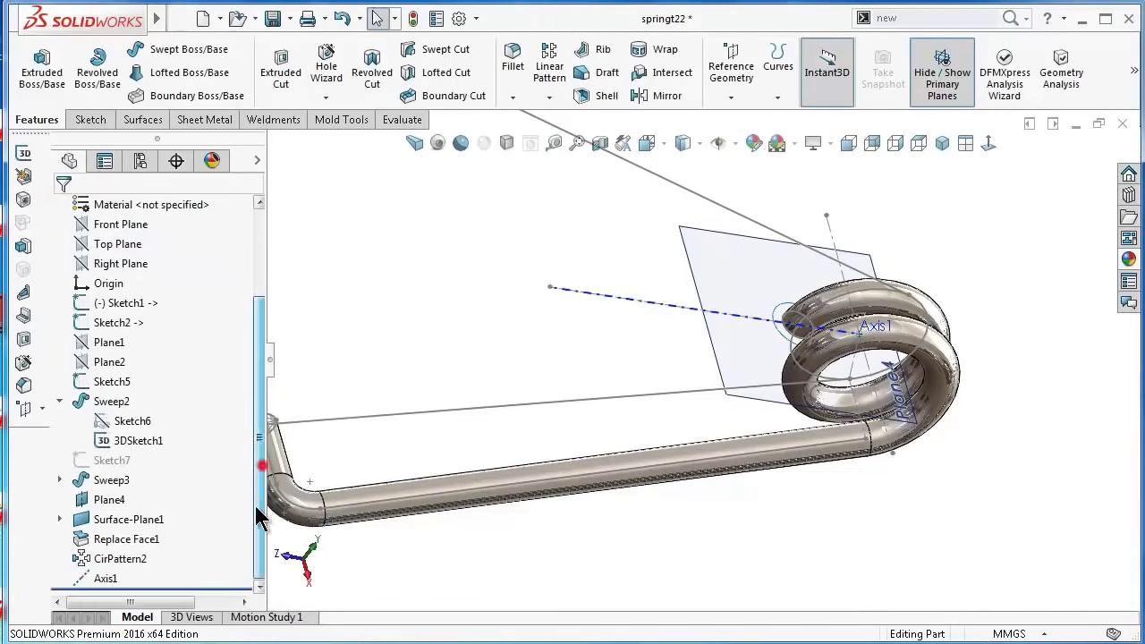
left_click(123, 562)
right_click(125, 564)
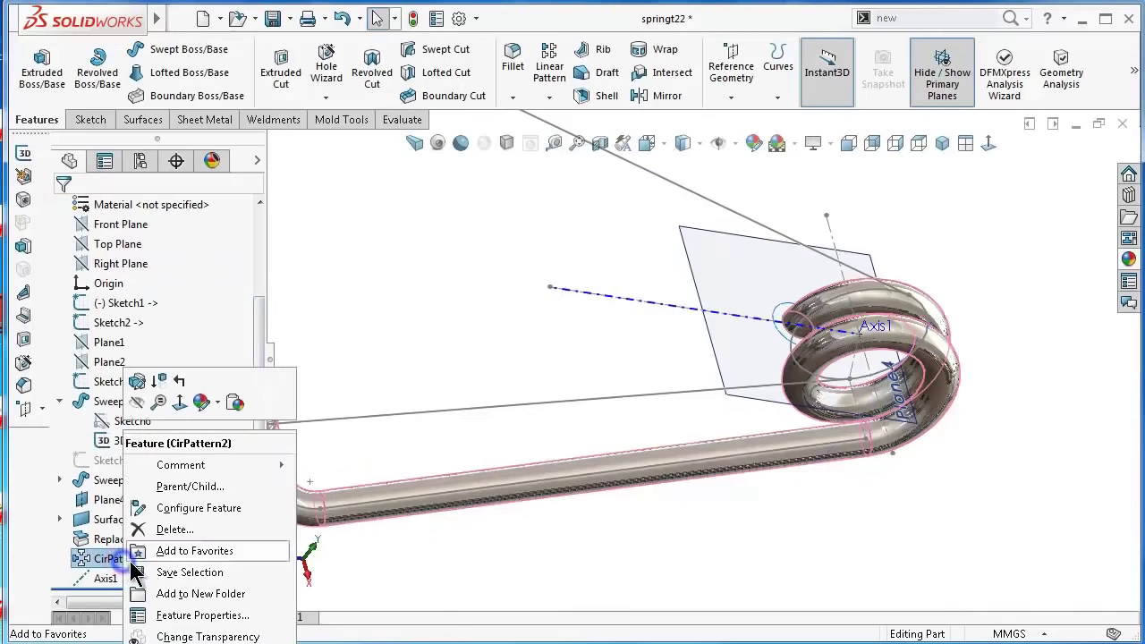
left_click(247, 528)
left_click(804, 385)
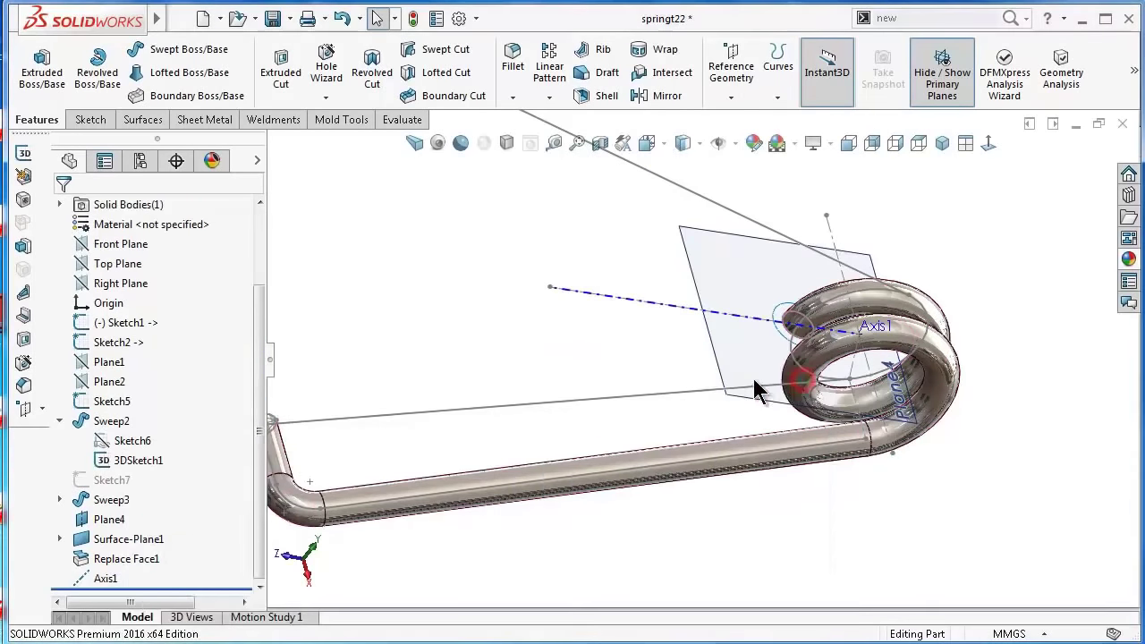
- Try a circular pattern of Replace Face1 about the Sketch1 line, then cancel it
left_click(550, 99)
left_click(562, 144)
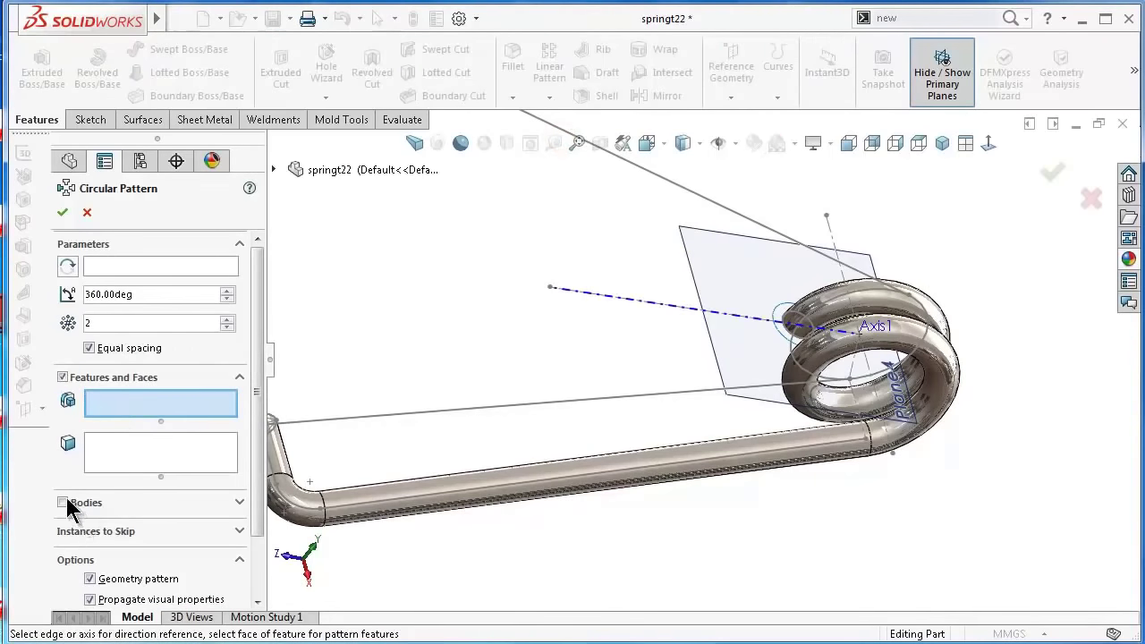
left_click(64, 503)
left_click(406, 497)
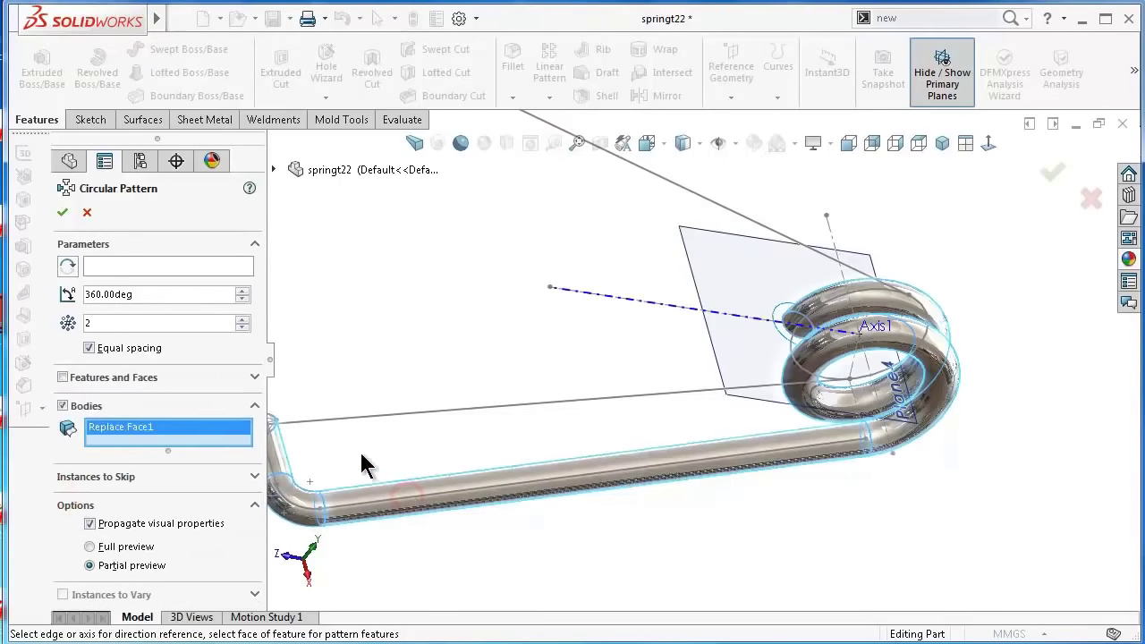
left_click(111, 268)
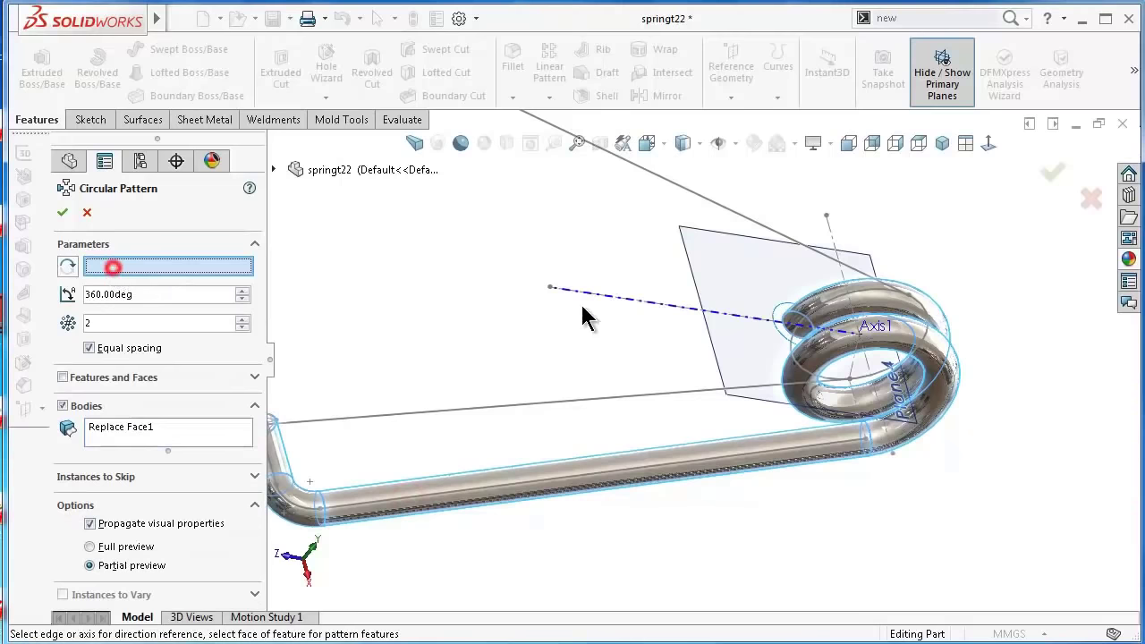
left_click(629, 307)
left_click(88, 213)
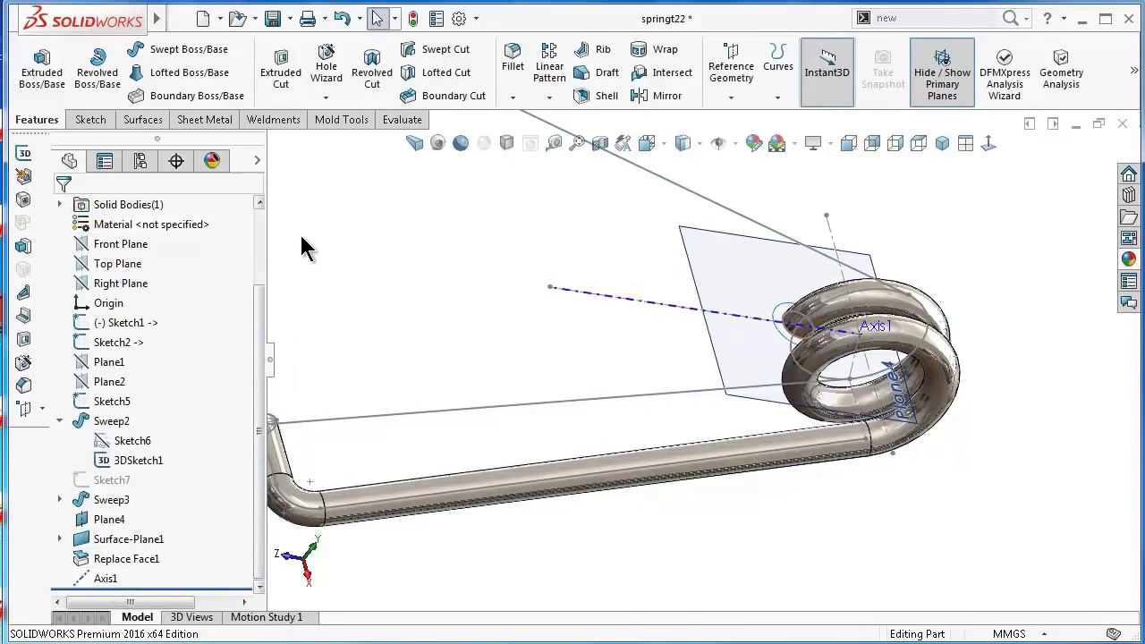
- Circular-pattern the Replace Face1 body around Axis1, 2 instances over 360°
left_click(548, 99)
left_click(556, 138)
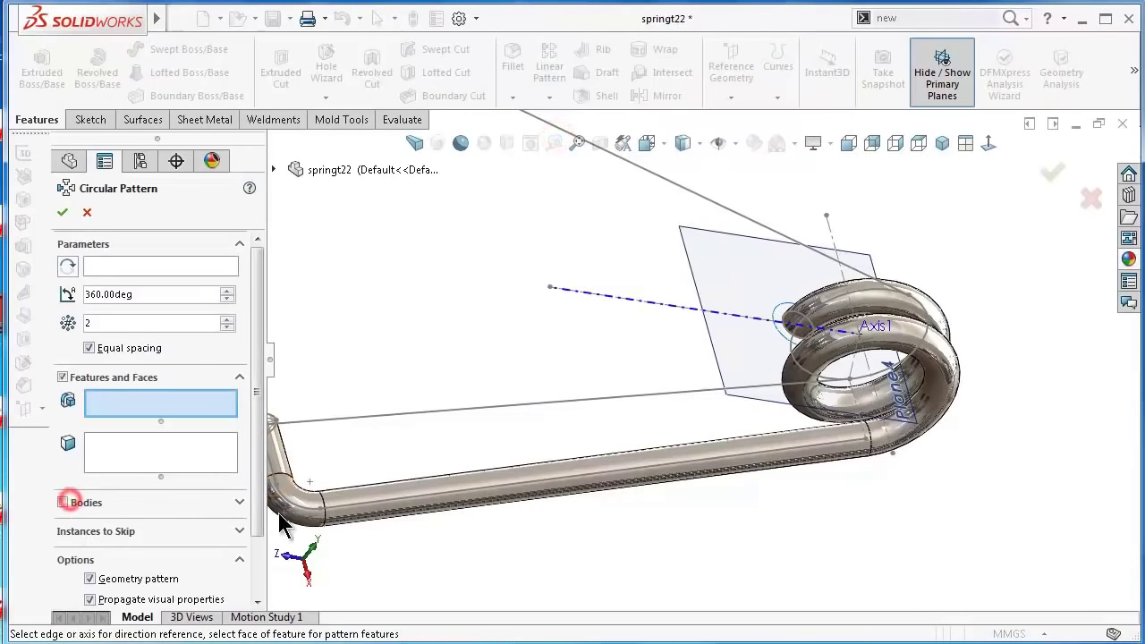
left_click(63, 502)
left_click(403, 491)
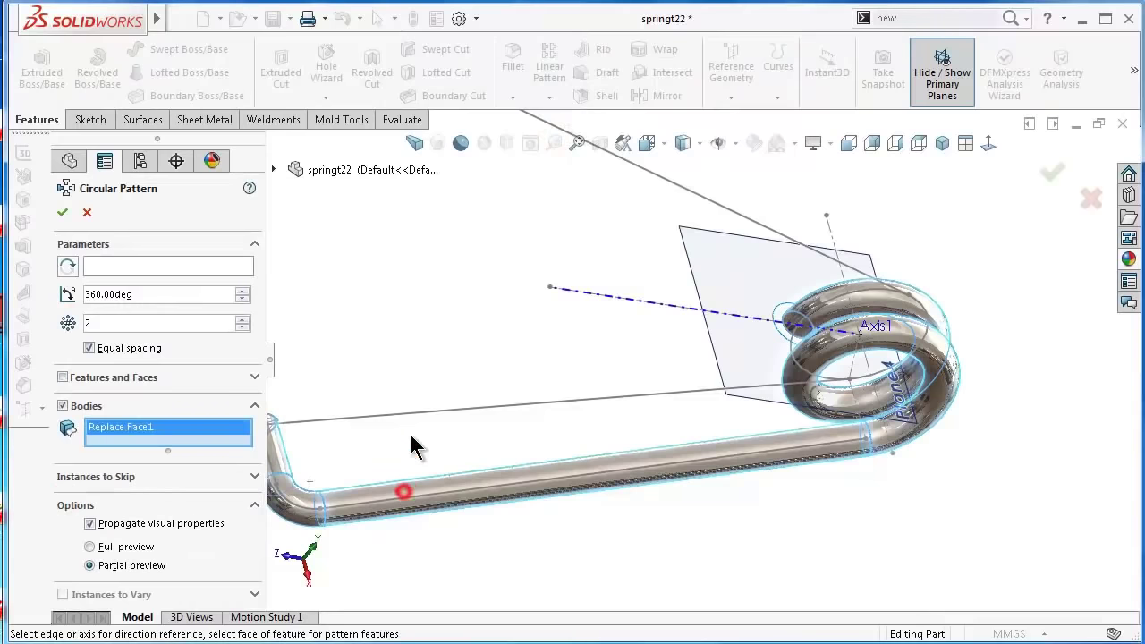
left_click(274, 171)
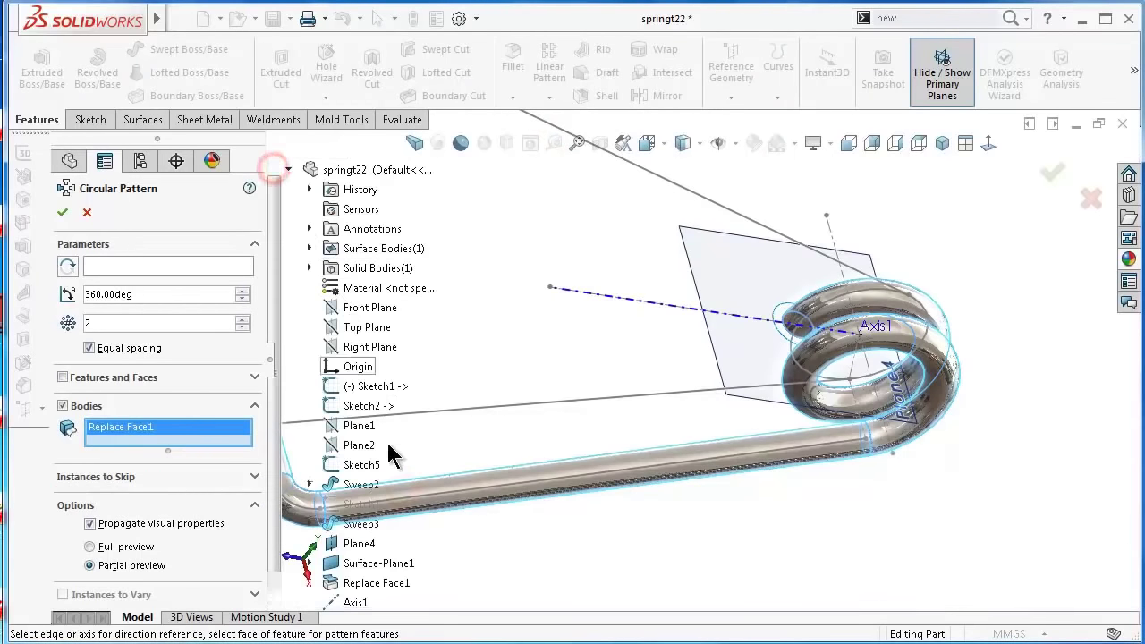
left_click(356, 602)
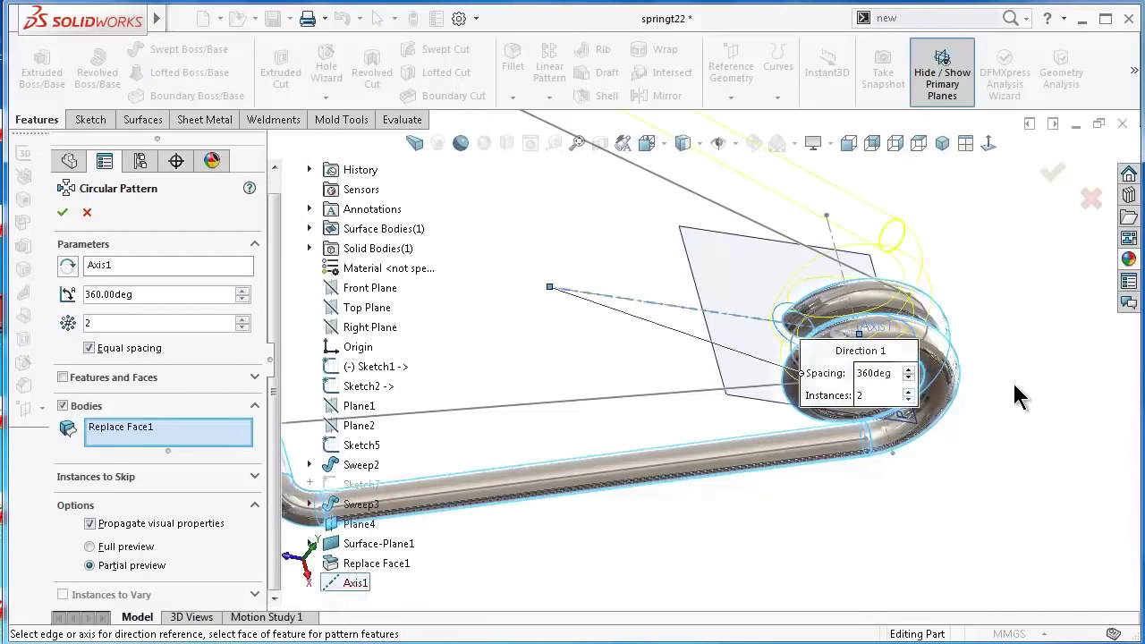
key("z")
key("z")
key("z")
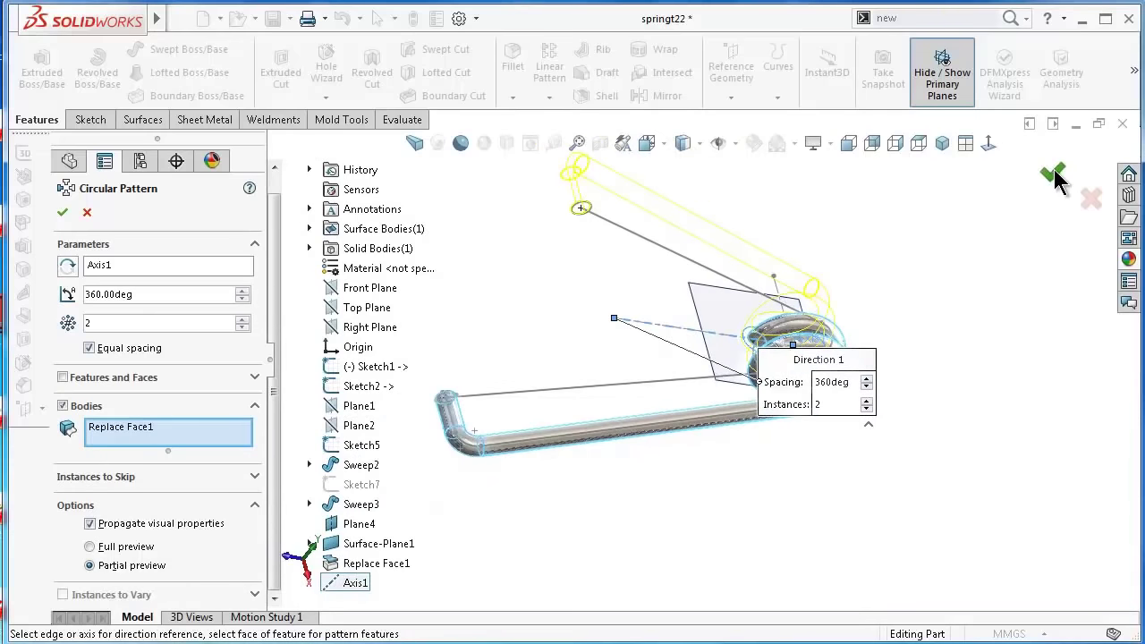
left_click(1054, 176)
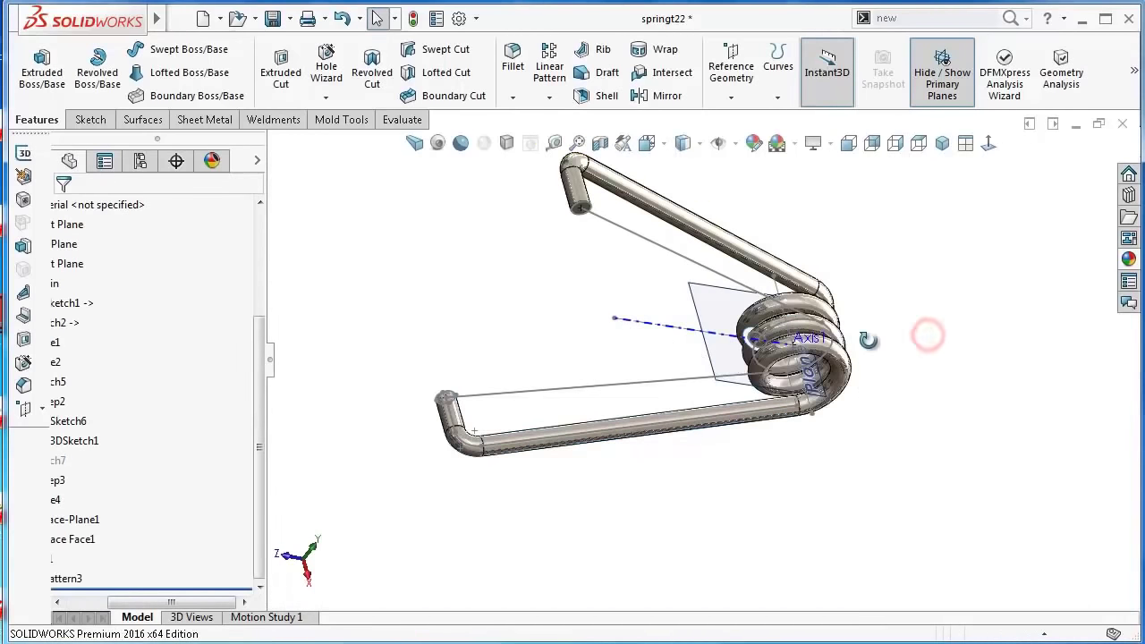
- Inspect the double coil, save springt22, and minimize the part window
mouse_move(868, 340)
middle_mouse_down()
mouse_move(859, 197)
mouse_move(946, 400)
mouse_move(925, 218)
mouse_move(939, 256)
mouse_move(851, 243)
middle_mouse_up()
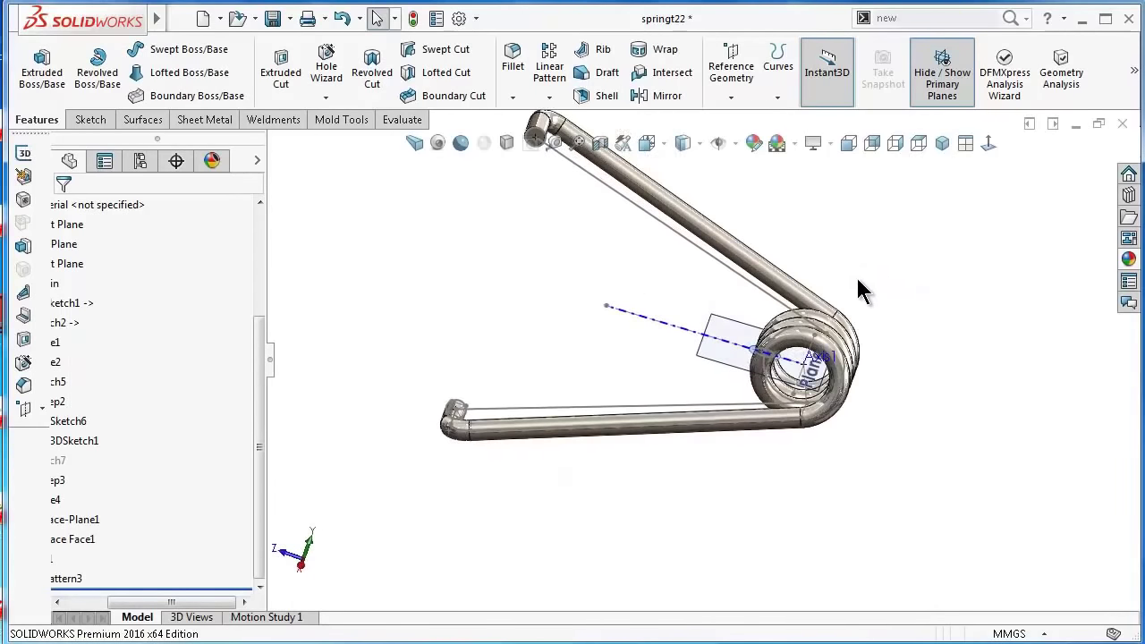
scroll(796, 313, "down", 2)
scroll(743, 335, "down", 2)
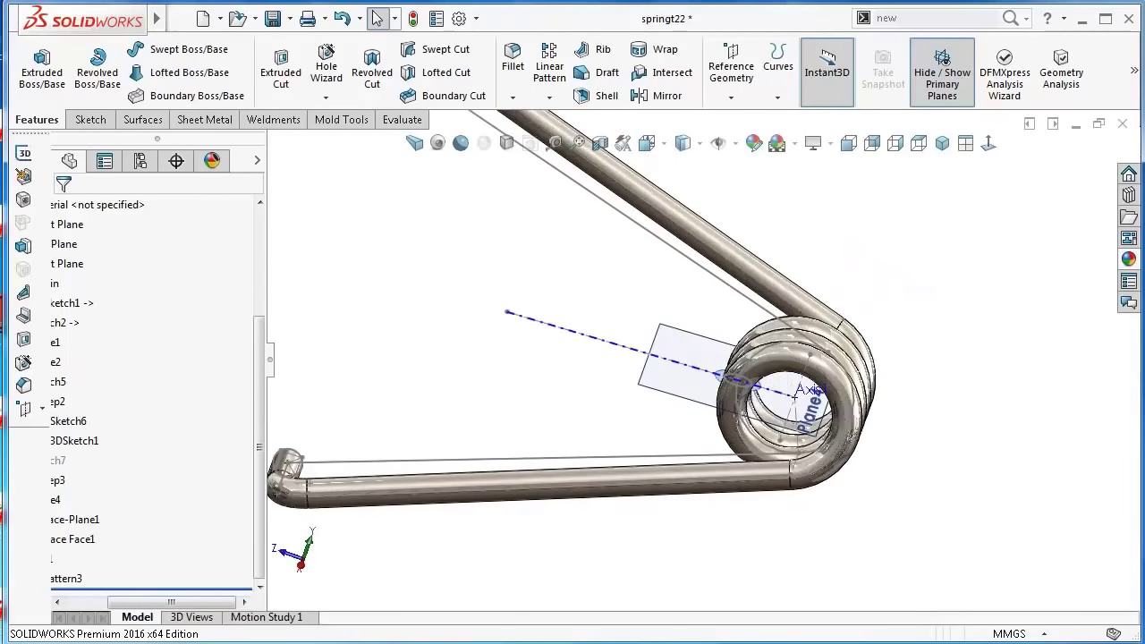
left_click(275, 16)
left_click(1077, 125)
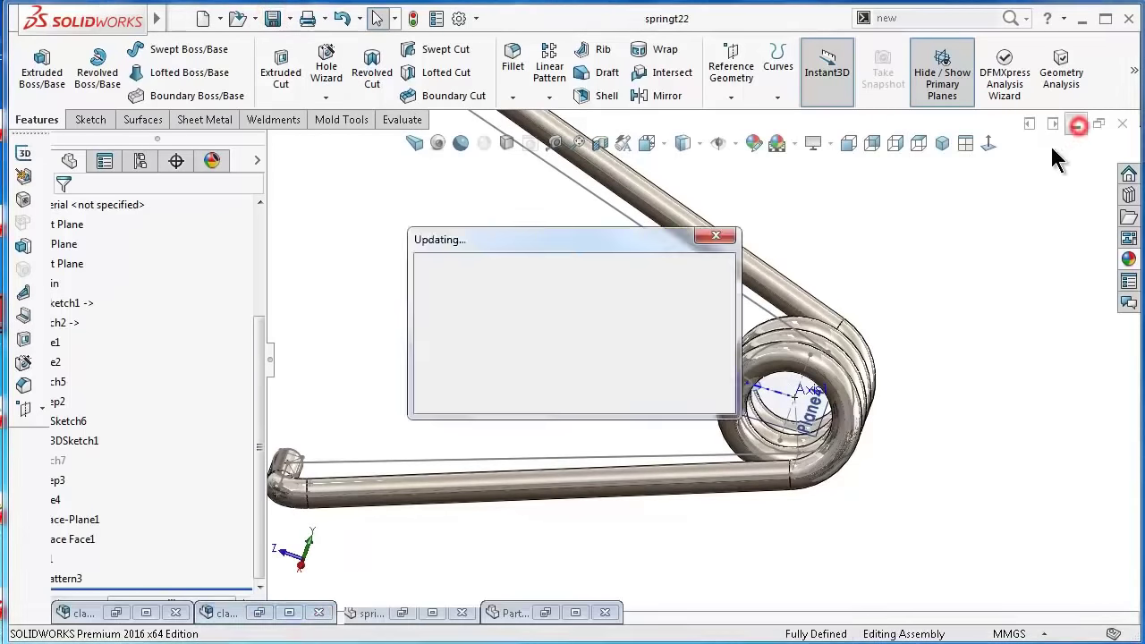
- Restore the clamp assembly and orbit to see the spring under the jaws
double_click(260, 614)
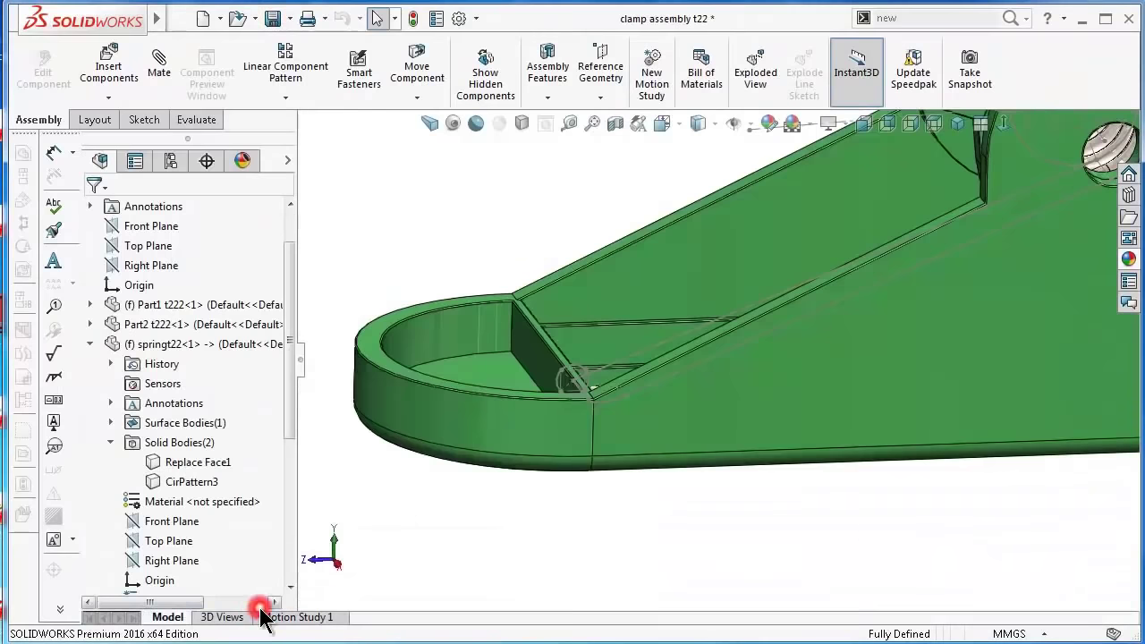
scroll(793, 358, "up", 3)
scroll(854, 324, "up", 2)
mouse_move(853, 325)
middle_mouse_down()
mouse_move(991, 258)
mouse_move(1073, 396)
mouse_move(887, 386)
mouse_move(971, 366)
mouse_move(647, 582)
mouse_move(824, 411)
middle_mouse_up()
scroll(1029, 332, "down", 3)
scroll(787, 447, "down", 2)
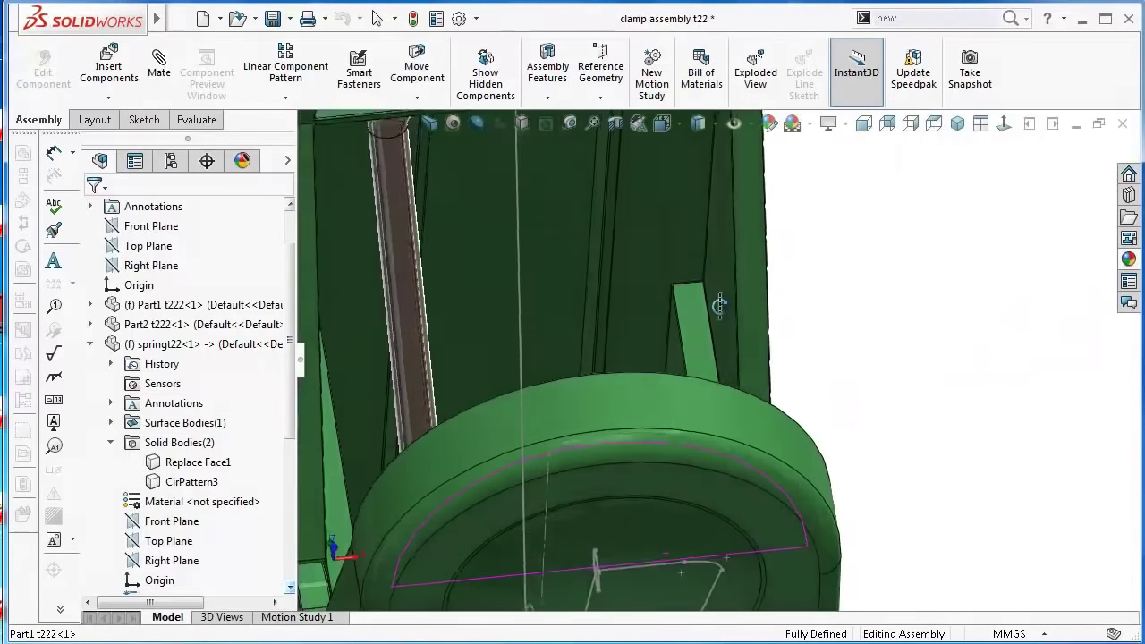
mouse_move(666, 559)
middle_mouse_down()
mouse_move(746, 274)
mouse_move(503, 231)
mouse_move(573, 358)
middle_mouse_up()
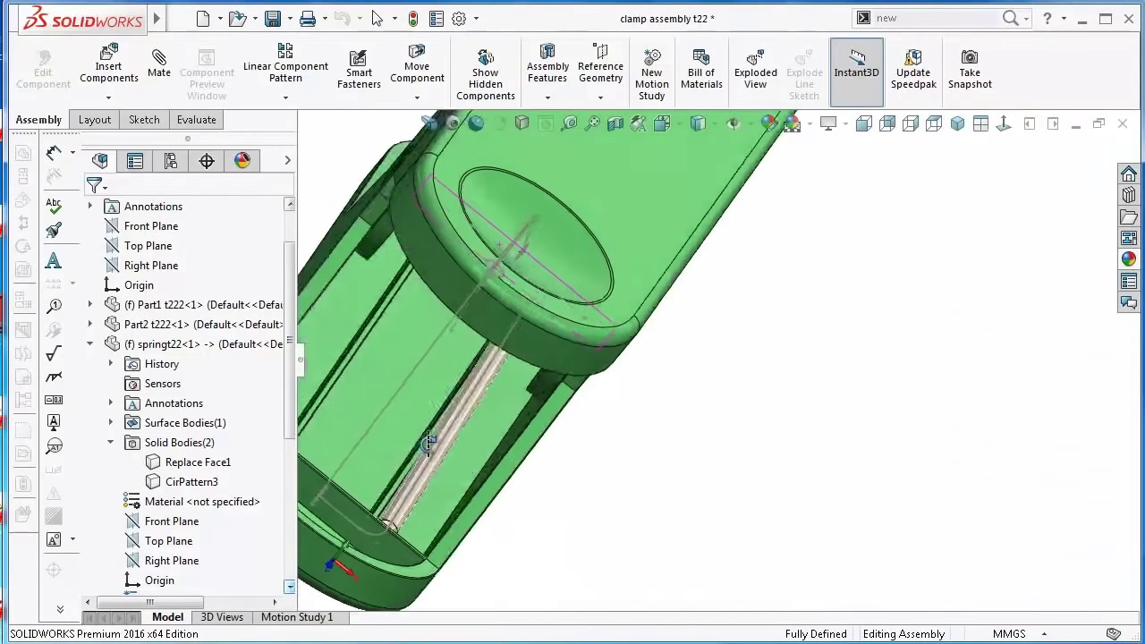
mouse_move(428, 443)
middle_mouse_down()
mouse_move(583, 575)
mouse_move(580, 475)
mouse_move(633, 530)
mouse_move(728, 307)
mouse_move(723, 327)
mouse_move(728, 153)
mouse_move(881, 221)
middle_mouse_up()
- Swing the upper jaw open, rebuild to close it, then swing it open again
mouse_move(881, 221)
left_mouse_down()
mouse_move(958, 248)
mouse_move(959, 261)
mouse_move(850, 152)
left_mouse_up()
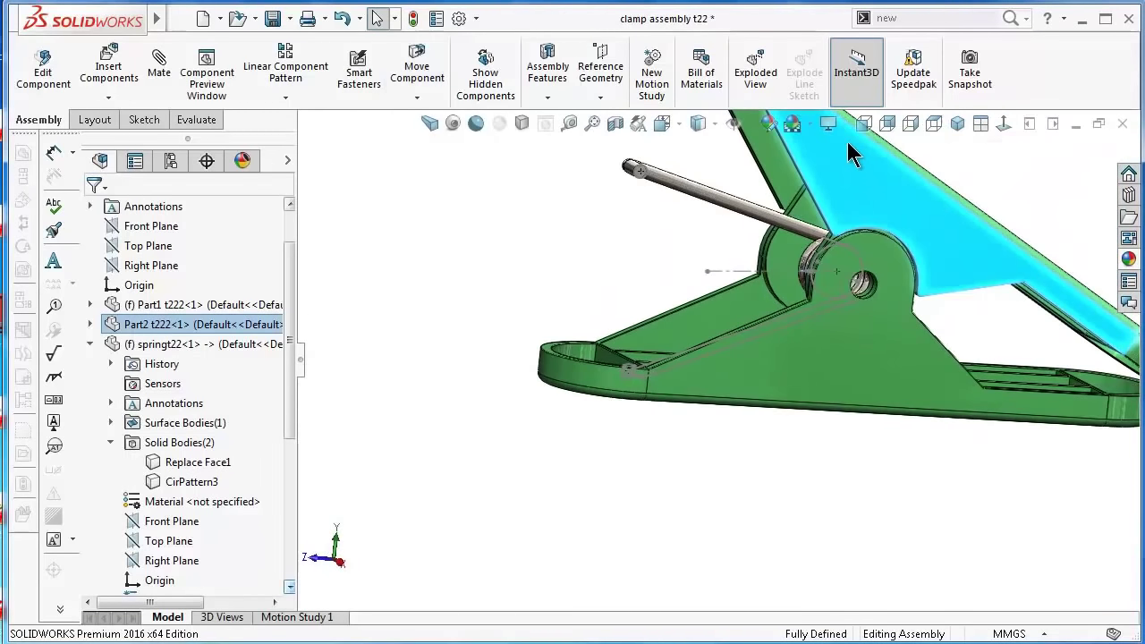
left_click(414, 18)
mouse_move(713, 387)
middle_mouse_down()
mouse_move(760, 402)
mouse_move(805, 191)
mouse_move(794, 166)
middle_mouse_up()
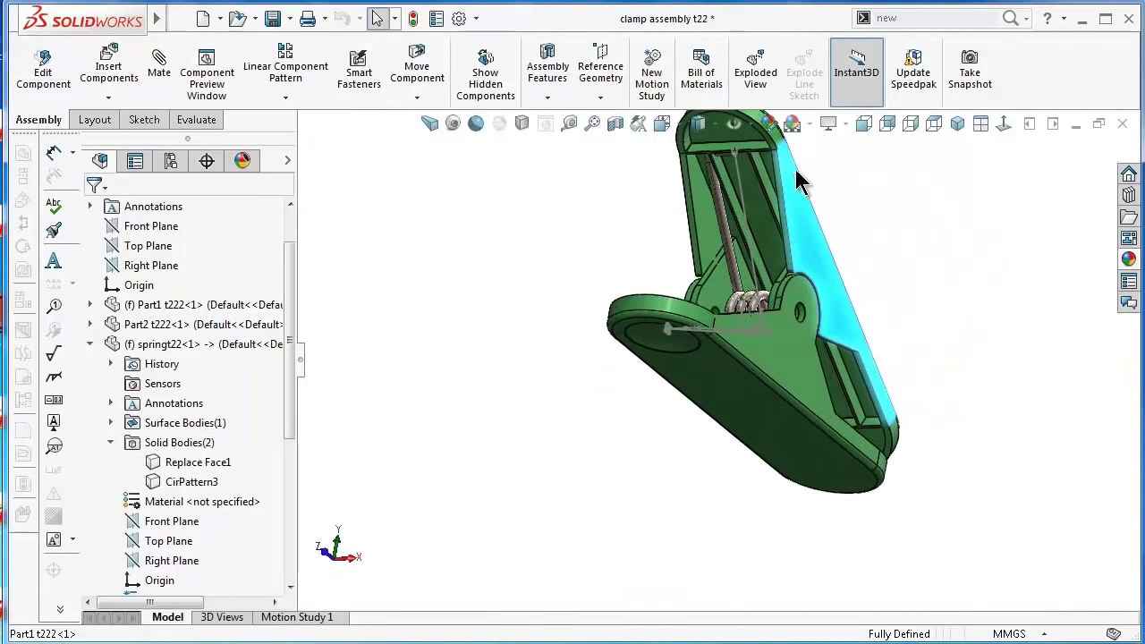
left_click(415, 18)
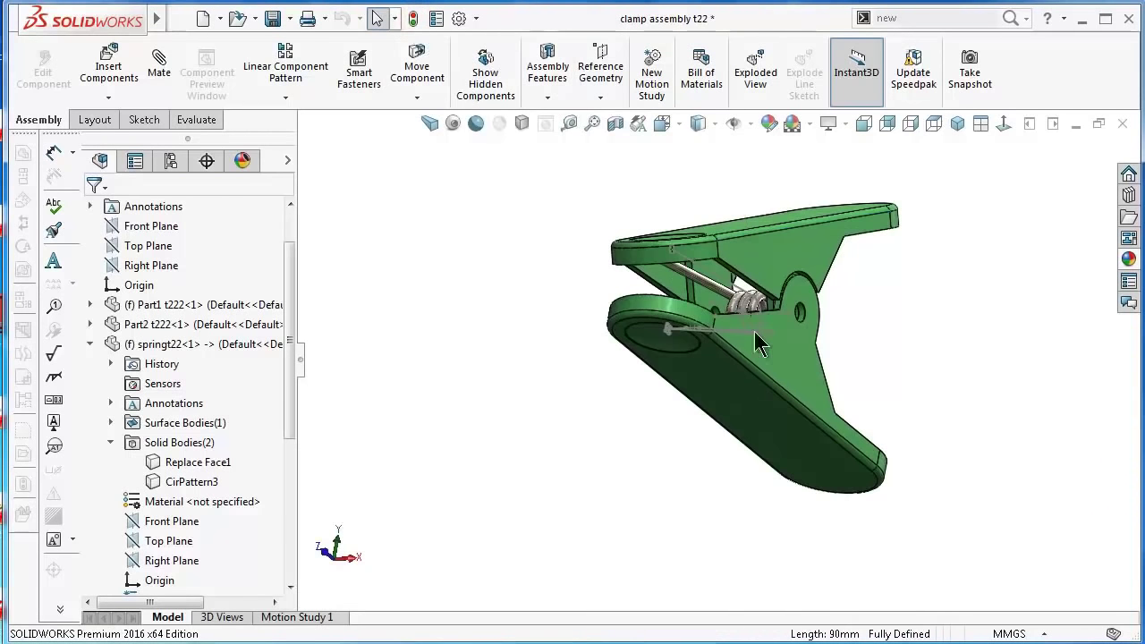
scroll(671, 246, "down", 2)
scroll(632, 252, "down", 3)
scroll(633, 252, "down", 2)
scroll(643, 282, "down", 1)
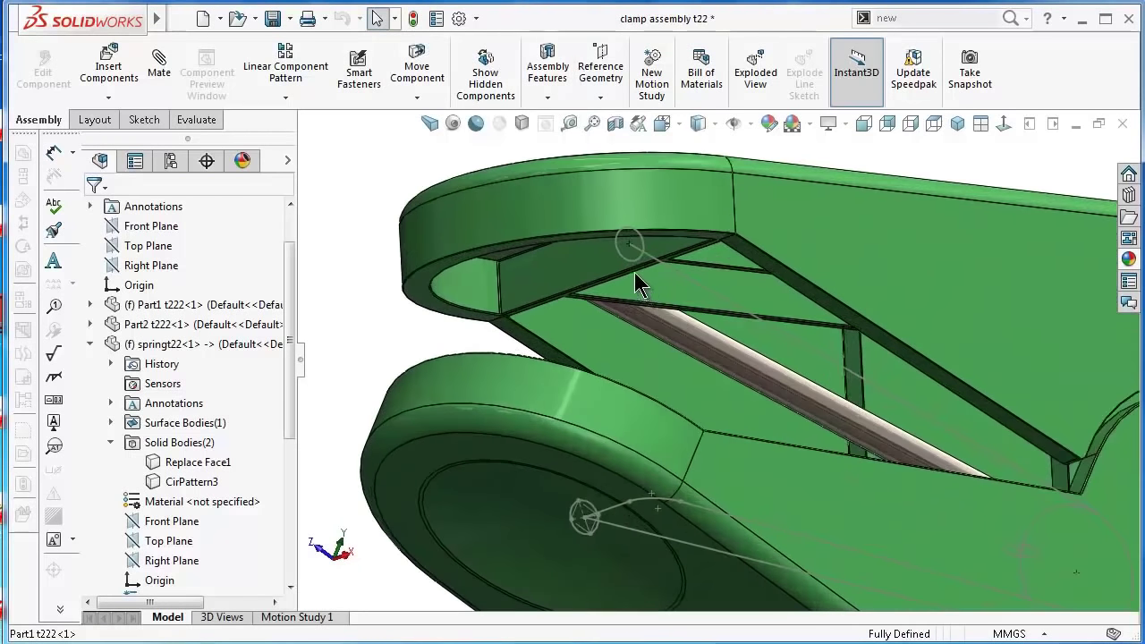
scroll(825, 285, "up", 1)
left_click_drag(825, 285, 709, 321)
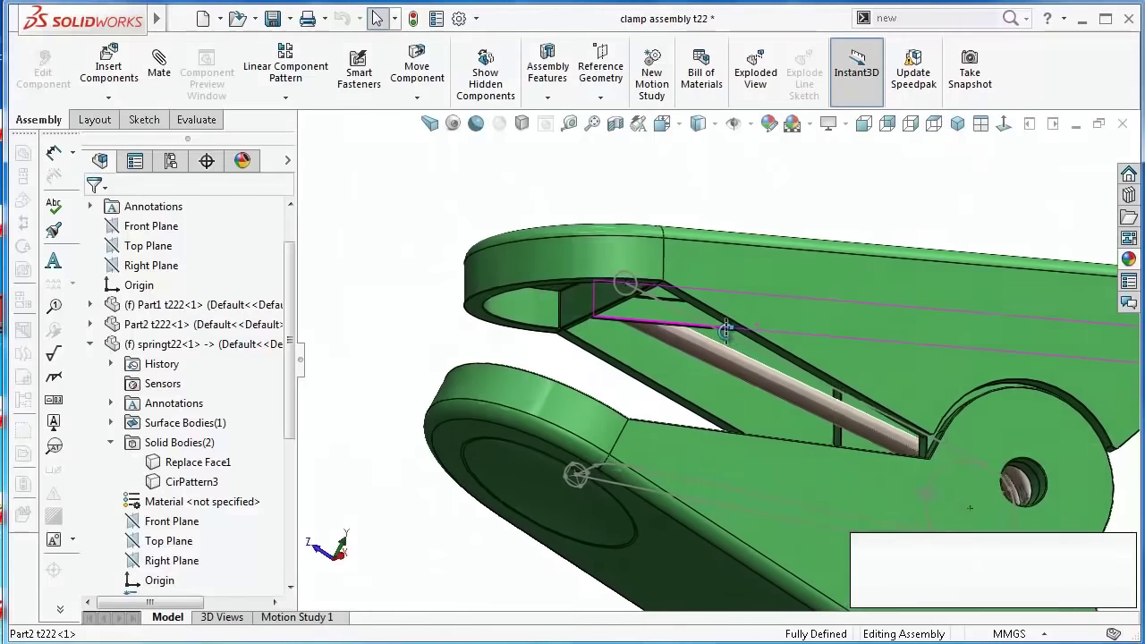
- Save all modified documents and select the lower clamp part
left_click(273, 22)
left_click(363, 303)
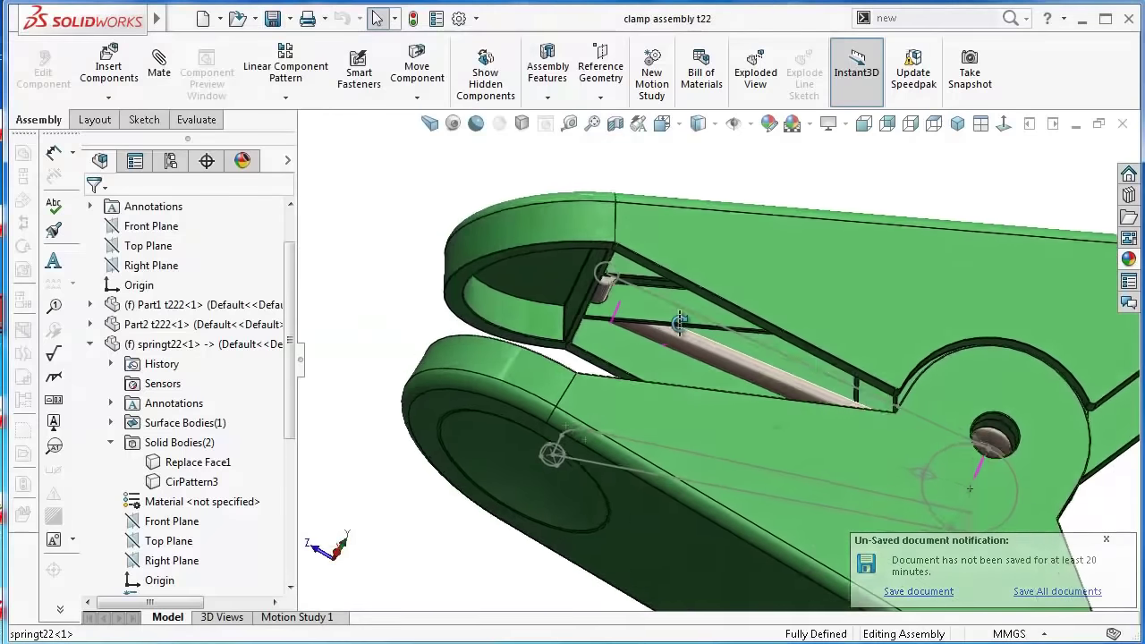
mouse_move(680, 321)
middle_mouse_down()
mouse_move(664, 312)
mouse_move(560, 545)
middle_mouse_up()
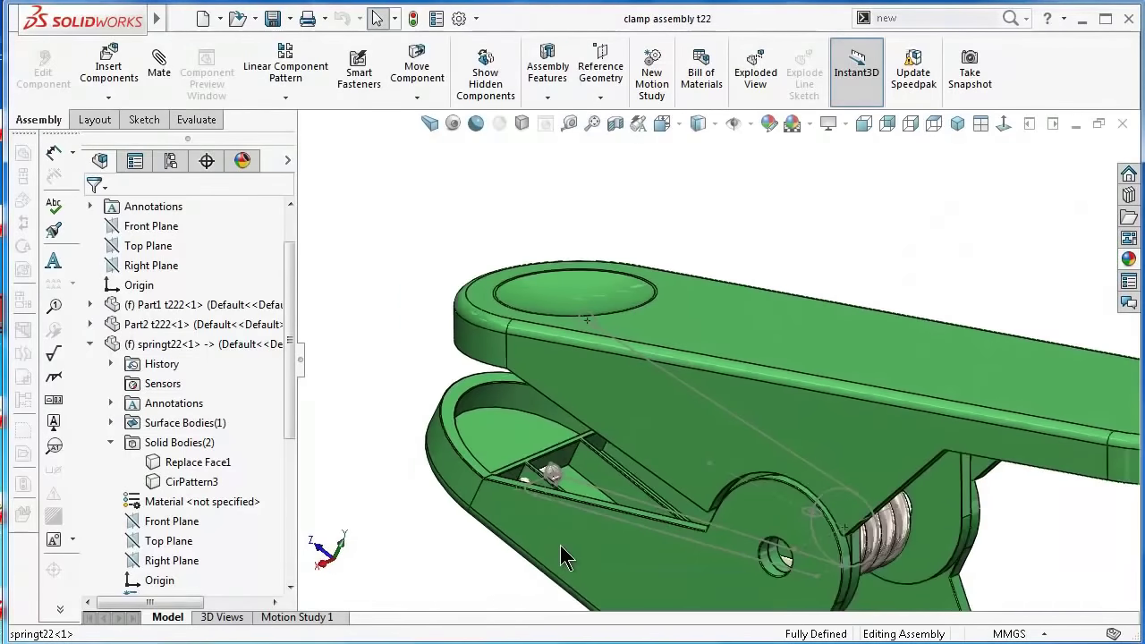
left_click(573, 540)
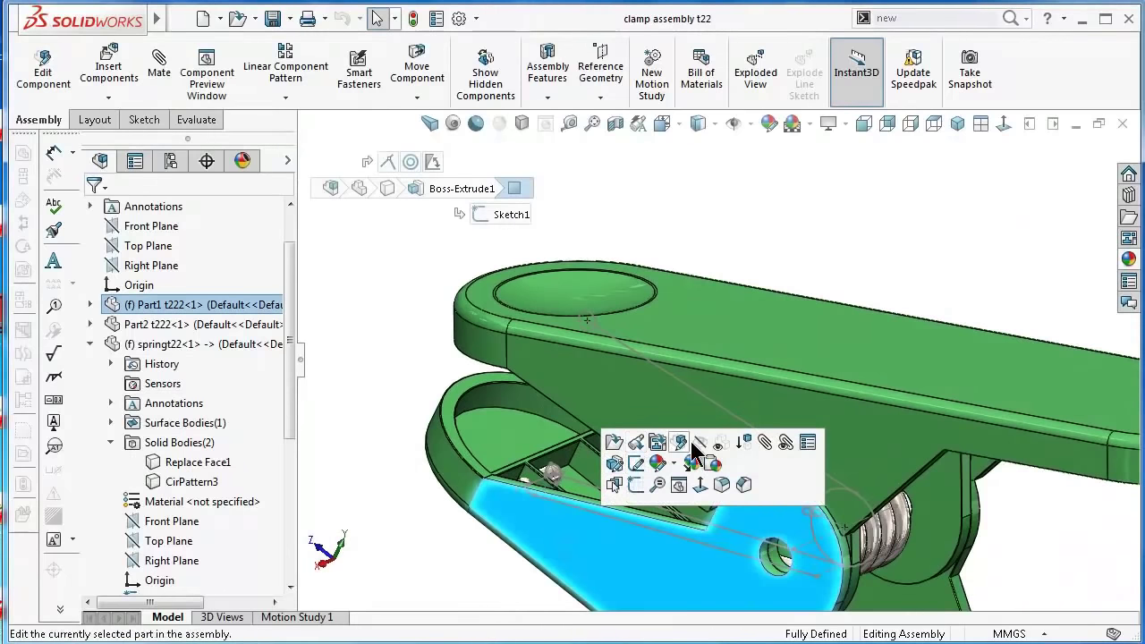
mouse_move(614, 443)
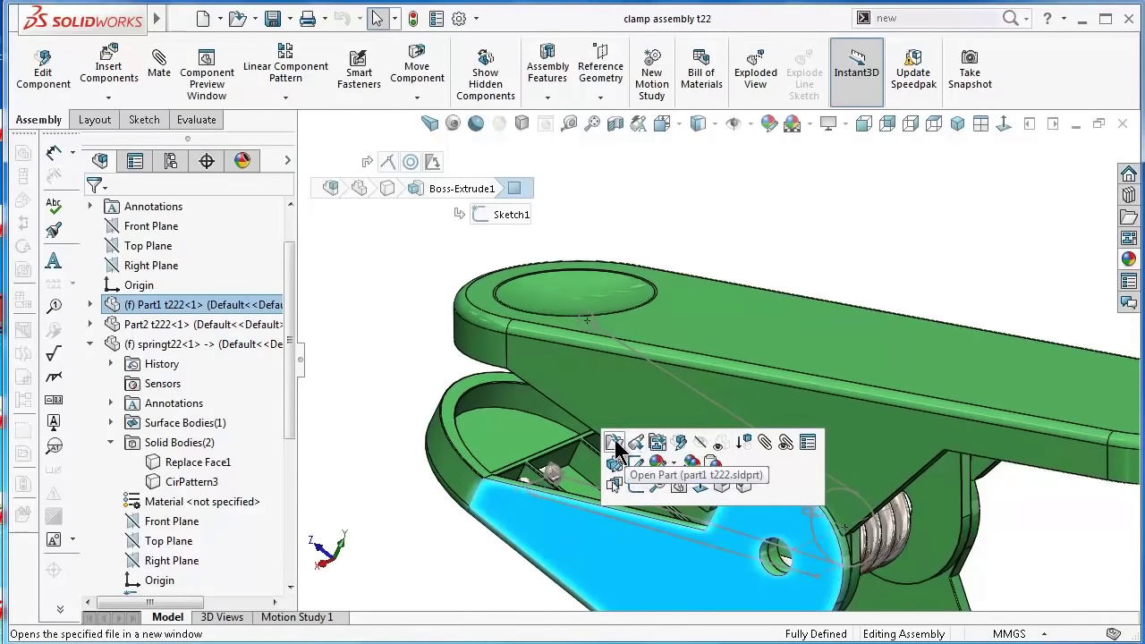
- Edit the lower clamp part in place and start a sketch on its side face
left_click(677, 441)
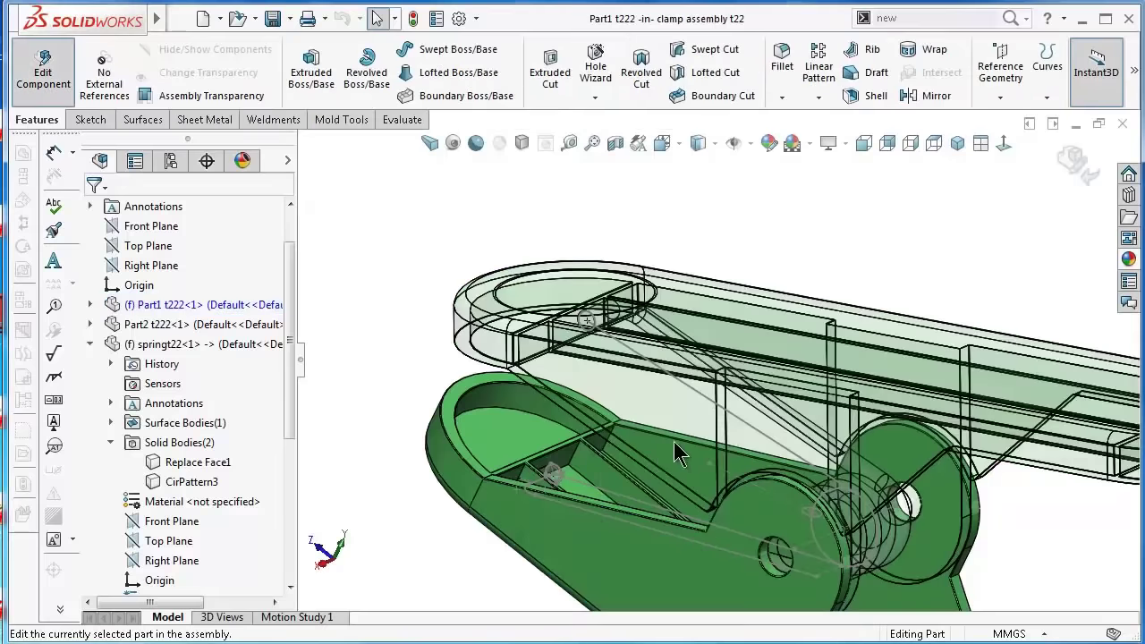
left_click(1007, 146)
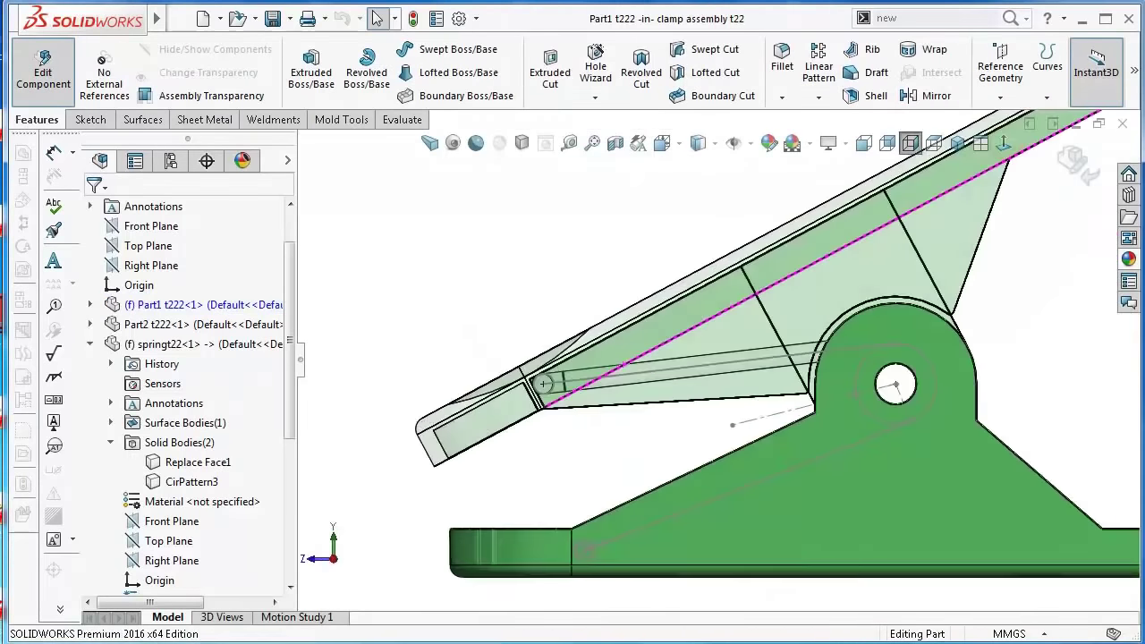
scroll(705, 564, "up", 3)
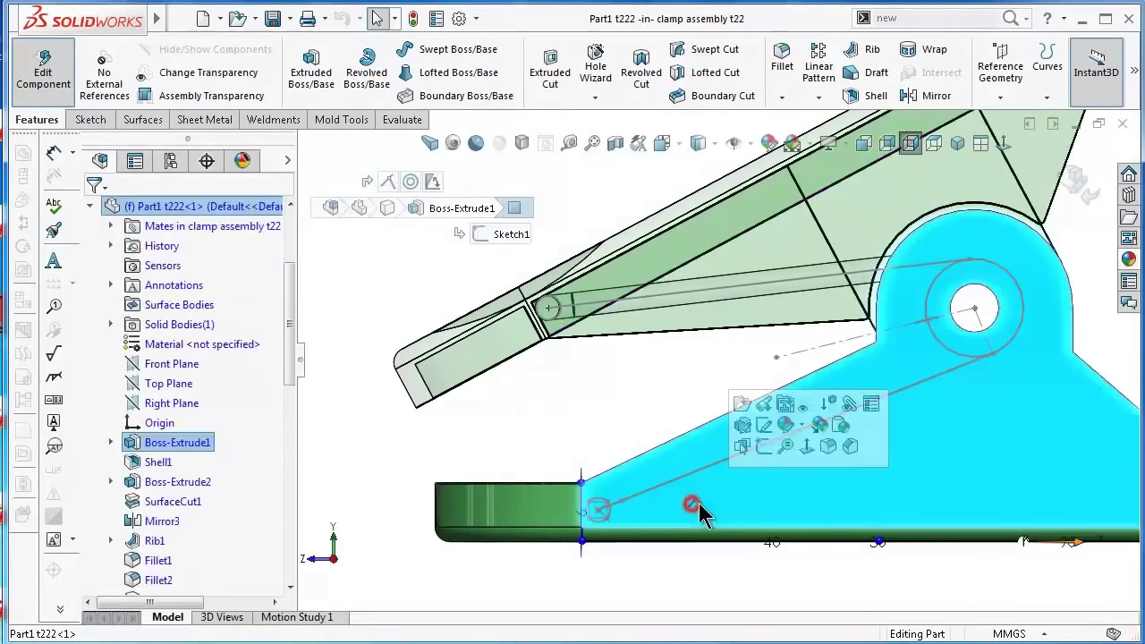
left_click(691, 505)
left_click(757, 449)
scroll(583, 506, "down", 2)
scroll(626, 508, "down", 2)
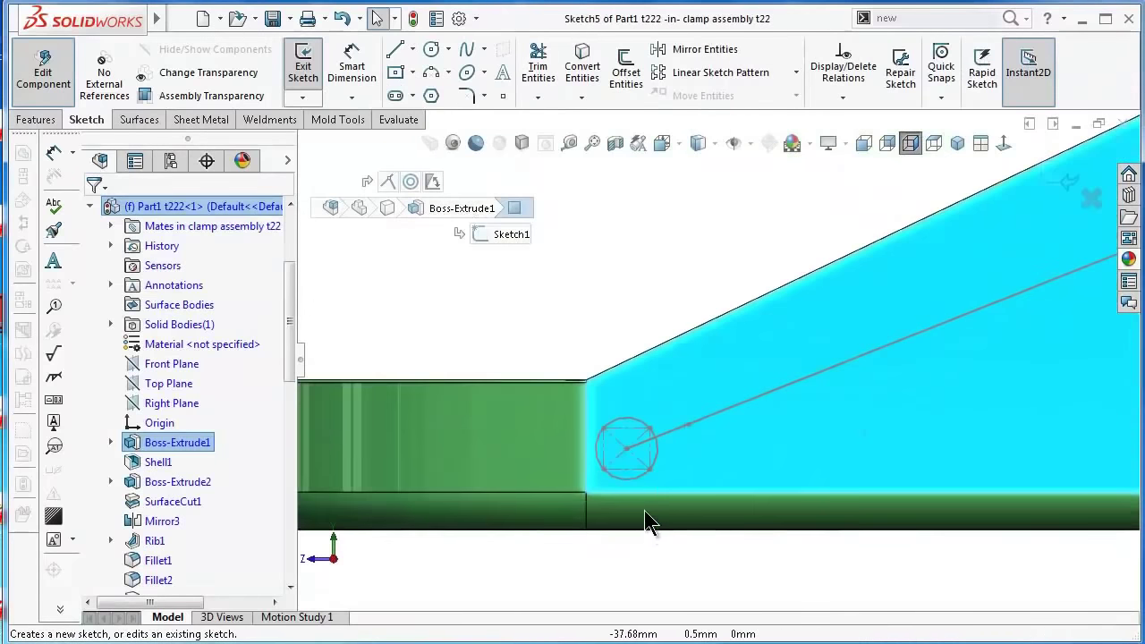
key("l")
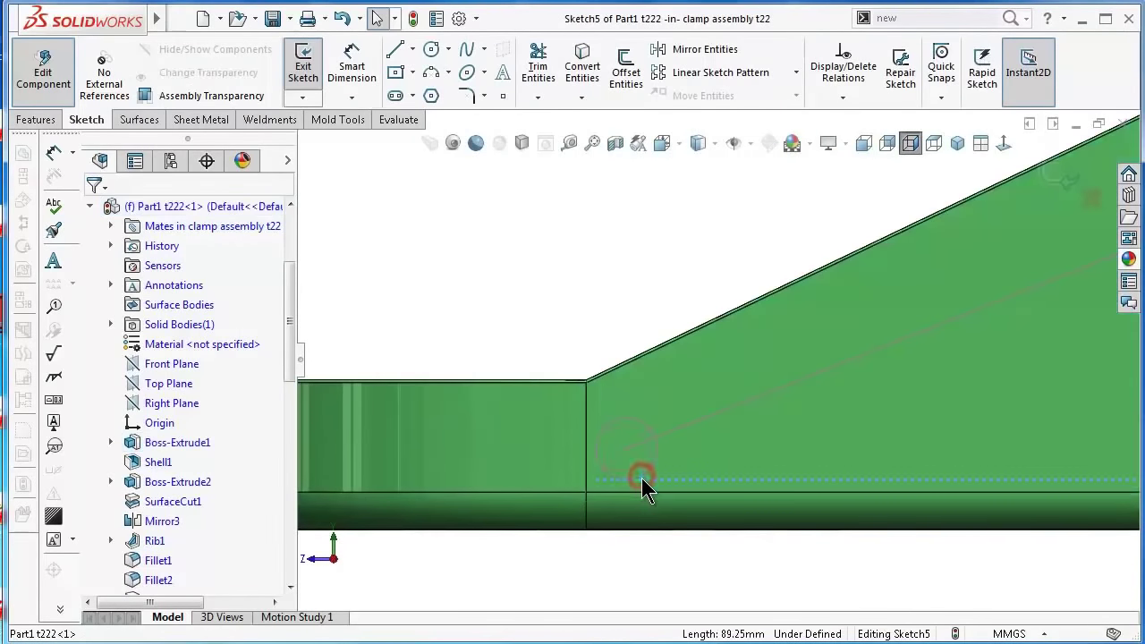
key("Escape")
- Reselect the rib face of Part1 and view it from the front
left_click(657, 450)
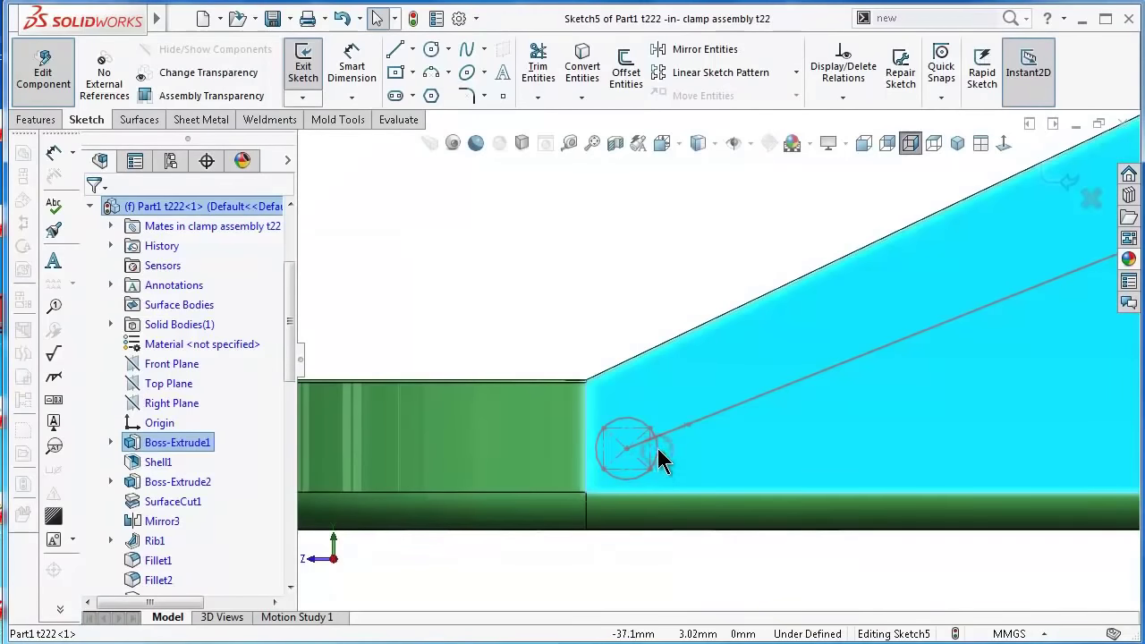
scroll(627, 385, "up", 1)
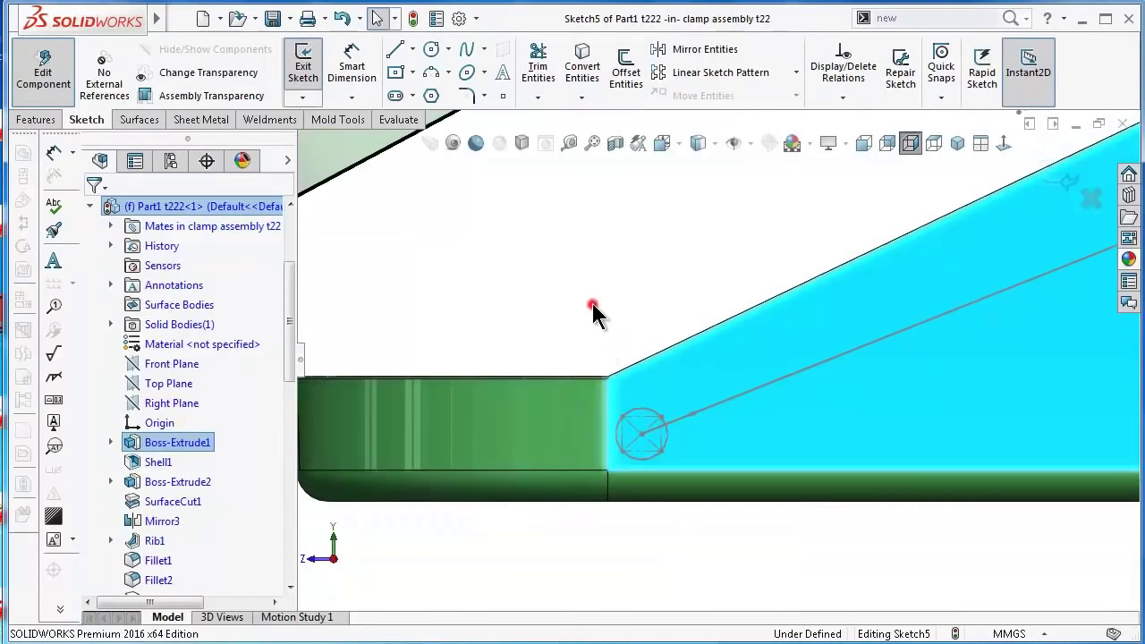
left_click(594, 309)
scroll(673, 434, "down", 1)
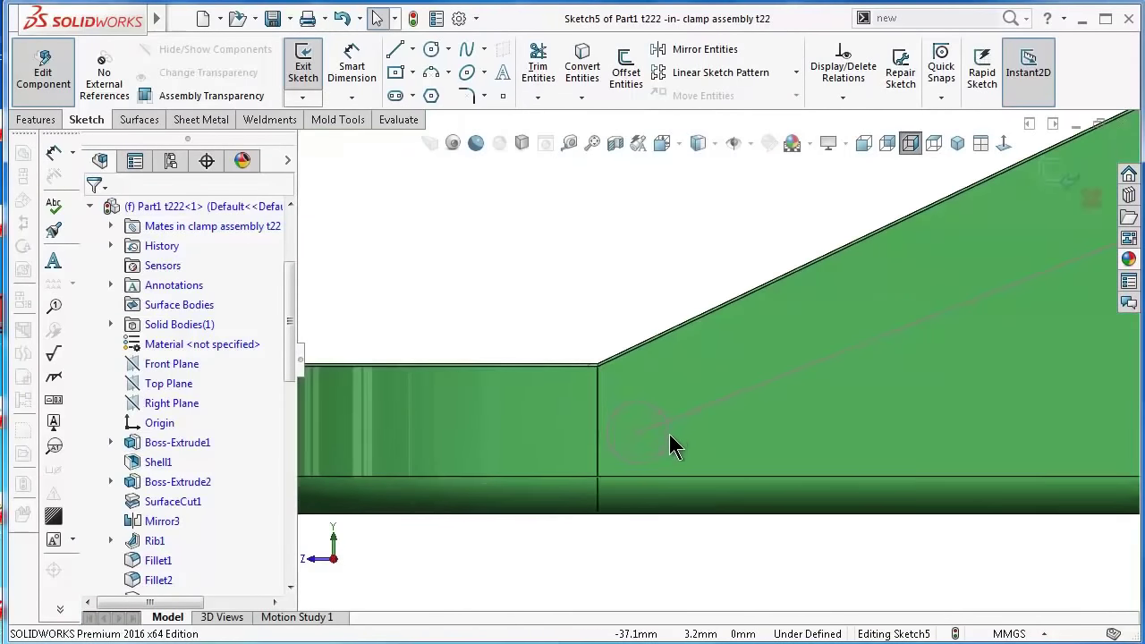
left_click(669, 437)
left_click(527, 252)
mouse_move(552, 286)
middle_mouse_down()
mouse_move(581, 307)
mouse_move(592, 334)
middle_mouse_up()
left_click(635, 466)
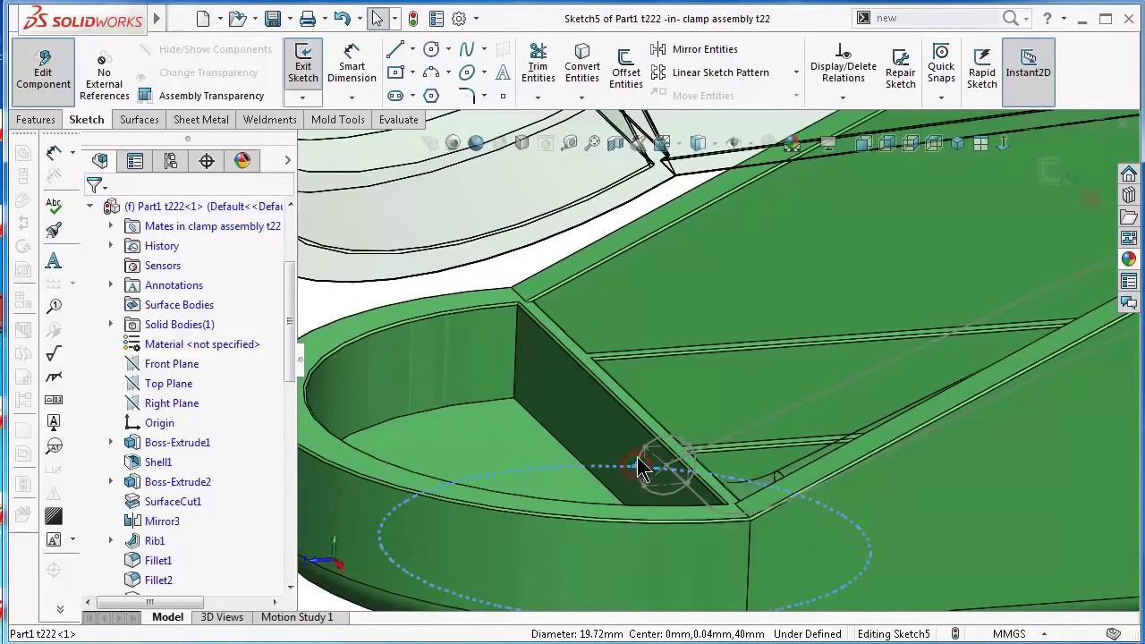
left_click(639, 468)
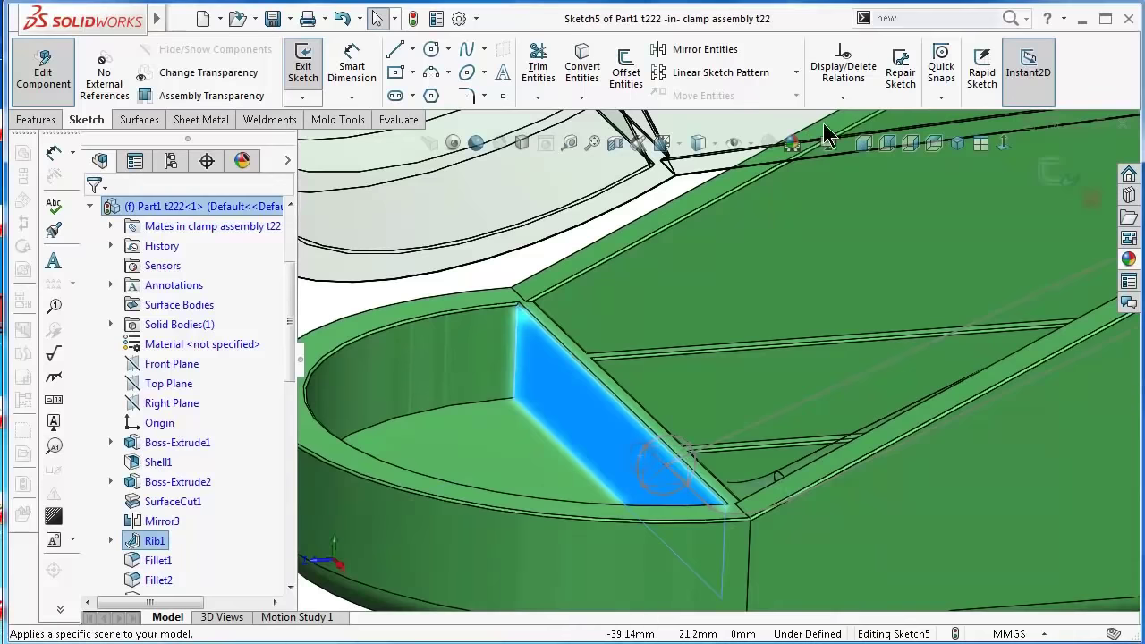
key("ctrl+1")
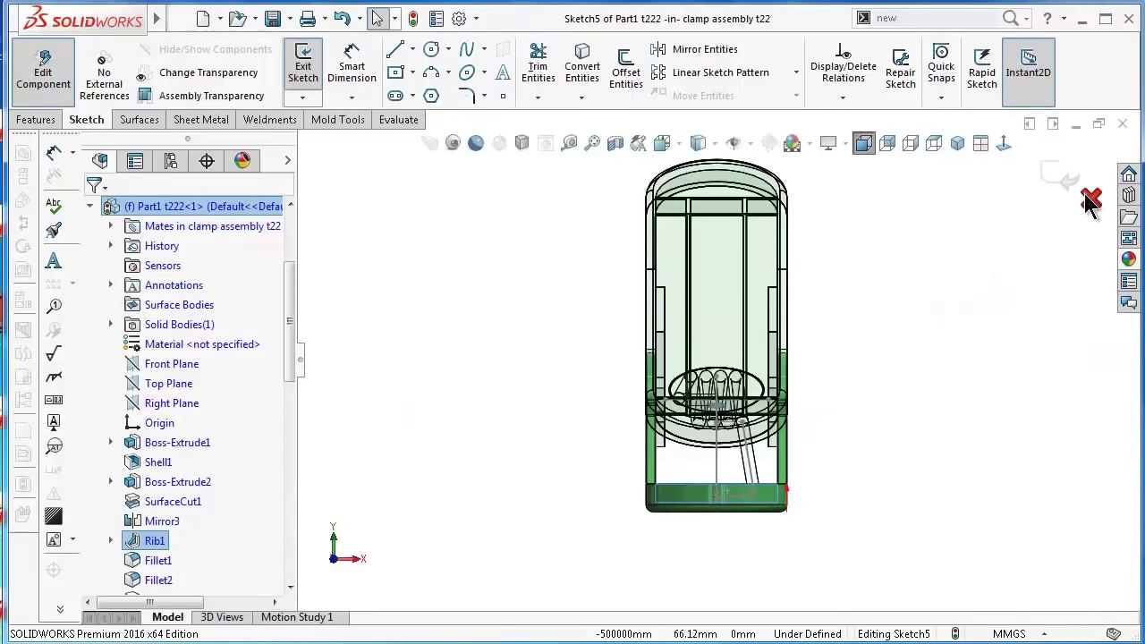
- Cancel the unfinished sketch and return to editing the whole assembly
left_click(1065, 173)
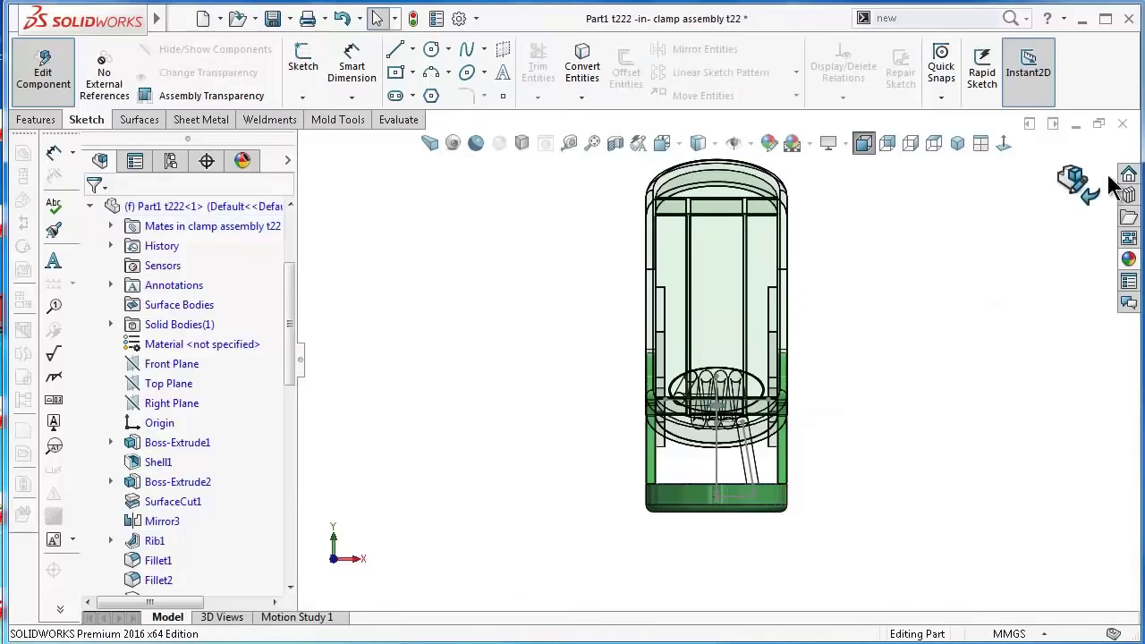
left_click(1081, 188)
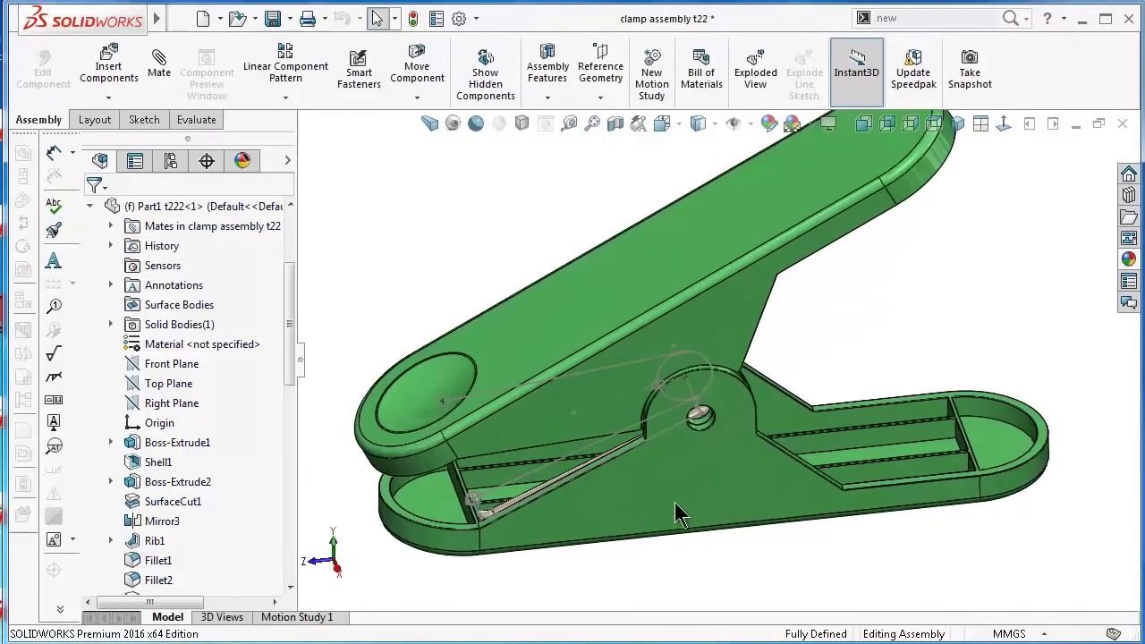
scroll(476, 484, "down", 5)
scroll(477, 487, "down", 3)
- Edit Part1 in context and start Sketch6 on its rib face, viewed Normal To
left_click(652, 466)
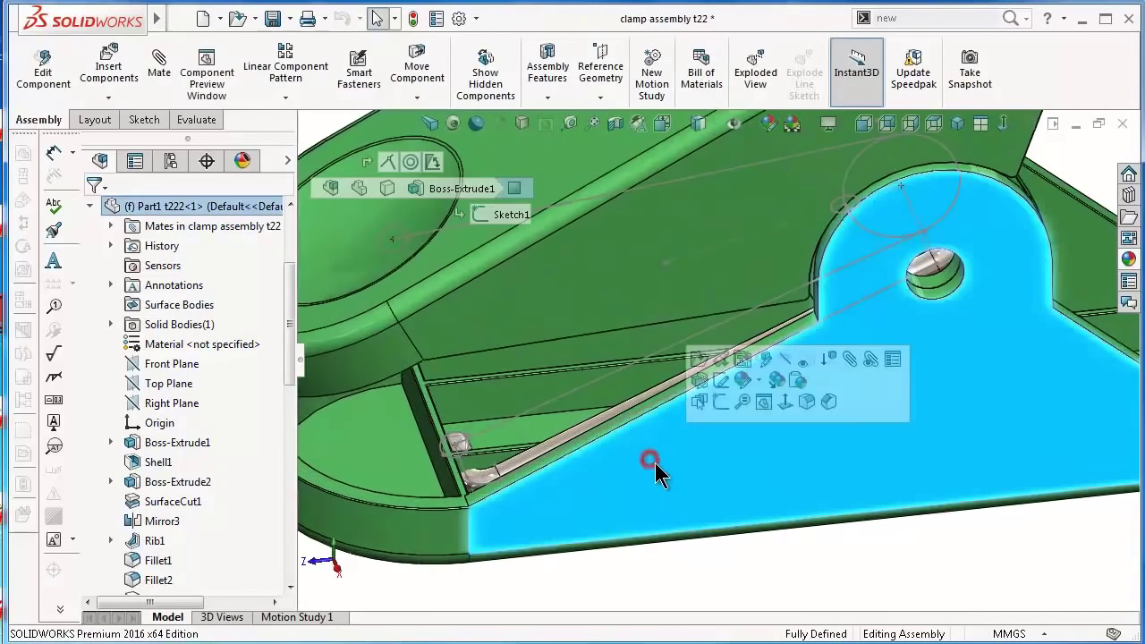
left_click(767, 361)
scroll(501, 475, "down", 2)
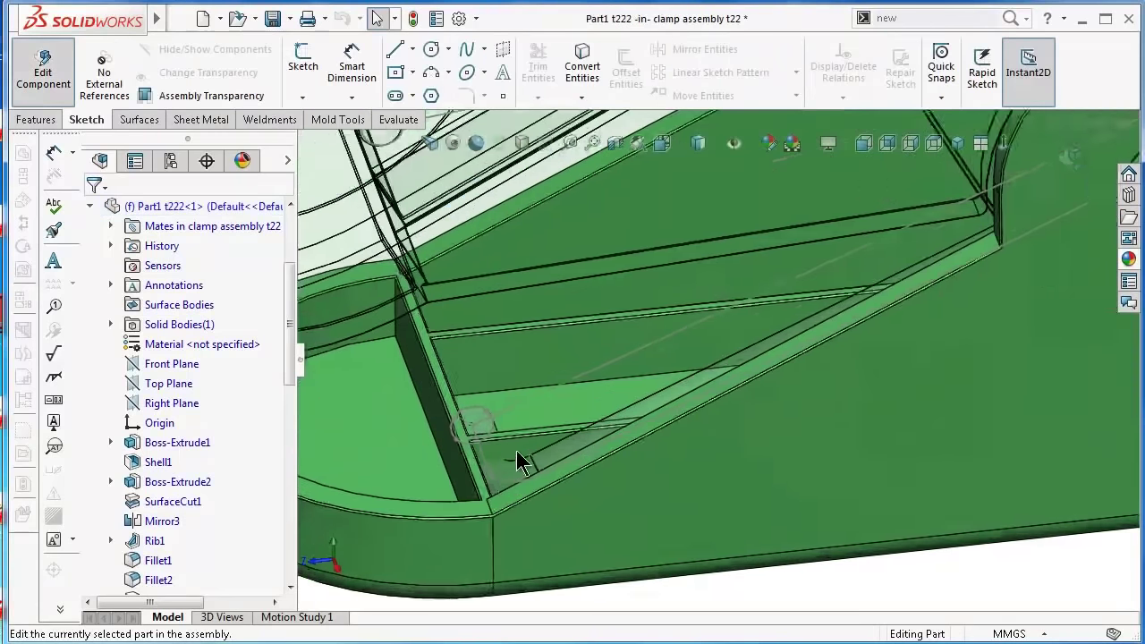
scroll(537, 447, "down", 2)
scroll(558, 432, "down", 2)
left_click(559, 432)
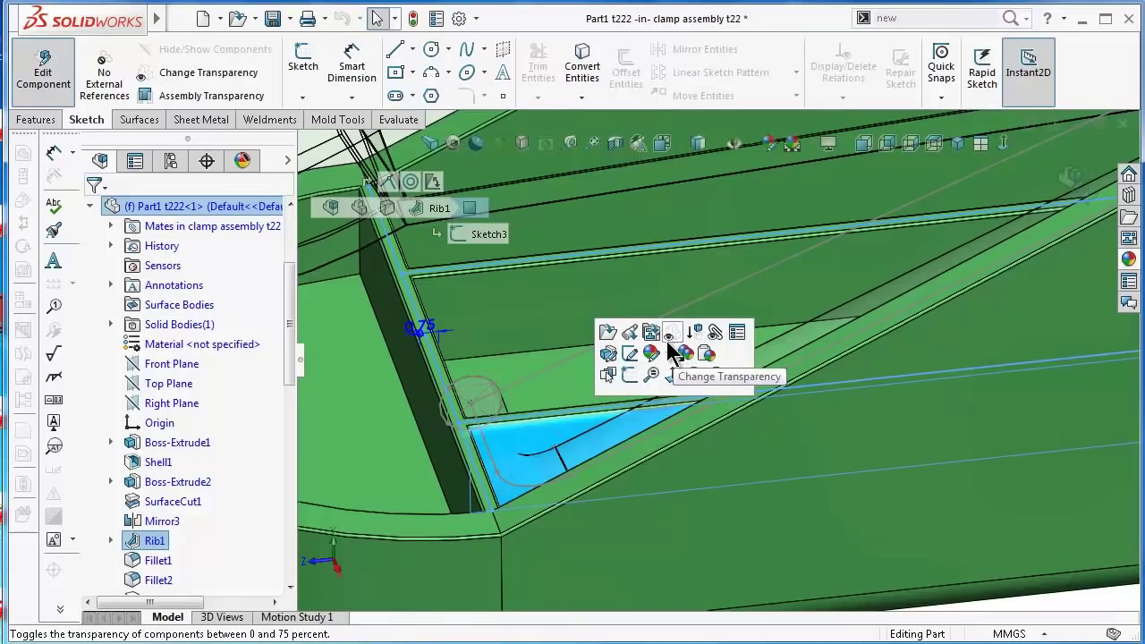
left_click(629, 376)
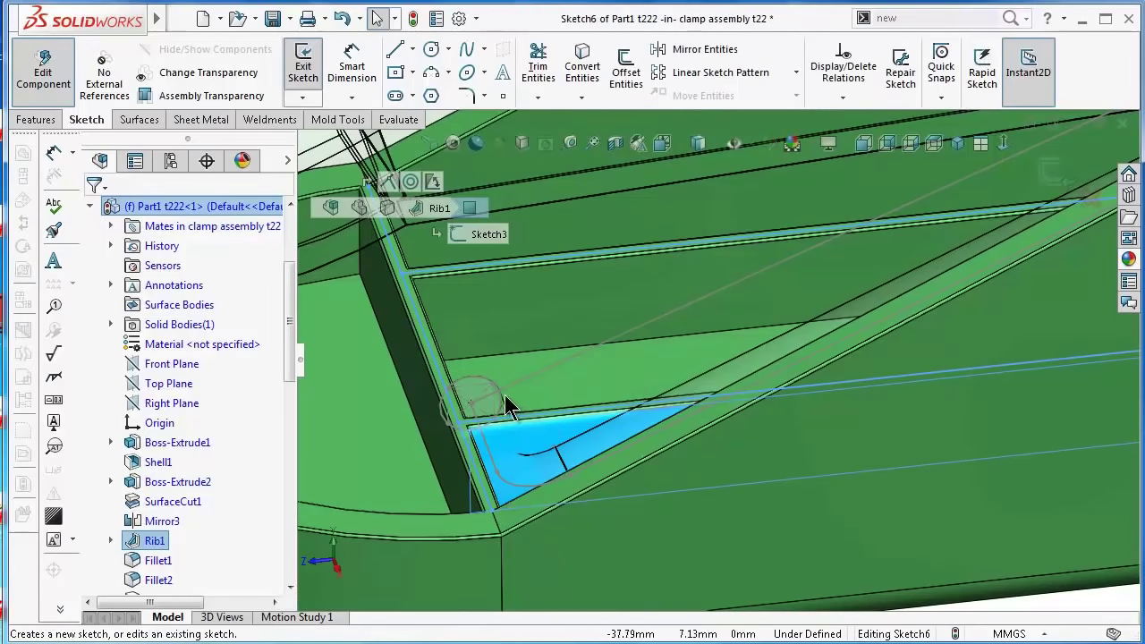
left_click(1002, 143)
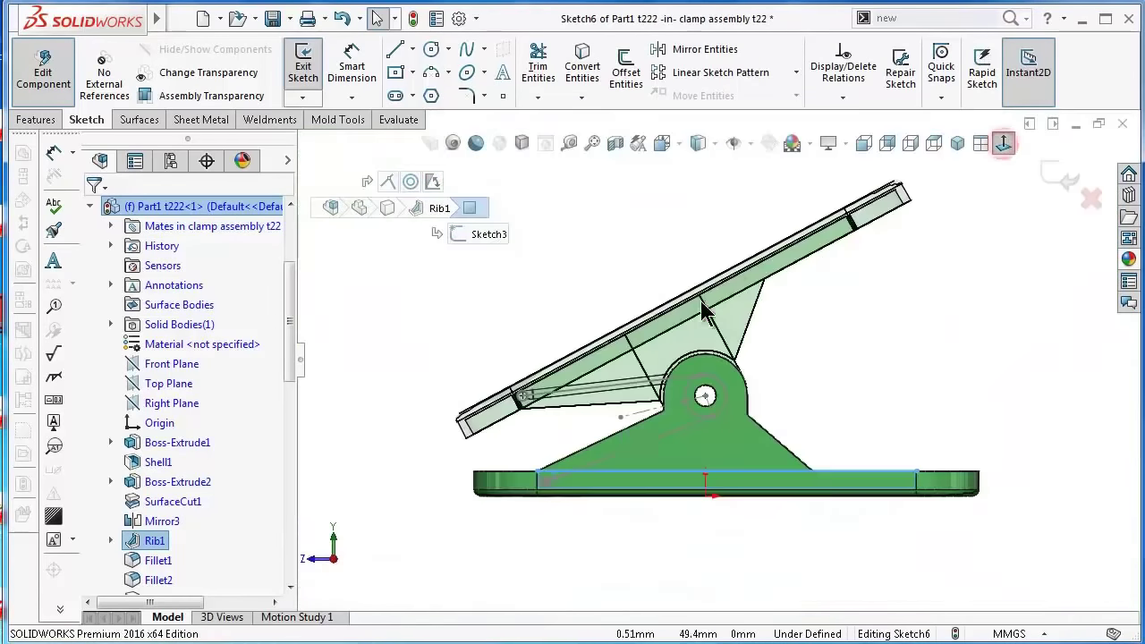
scroll(542, 452, "down", 5)
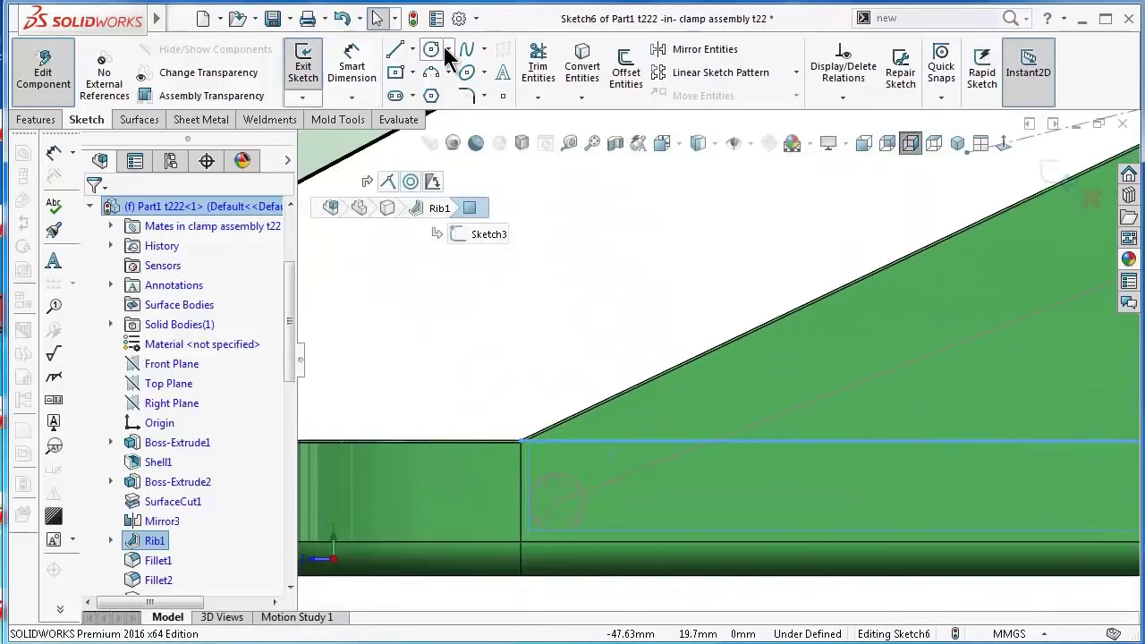
- Sketch a 1.25 mm radius circle near the rib's lower corner and extrude it as a cut
left_click(433, 51)
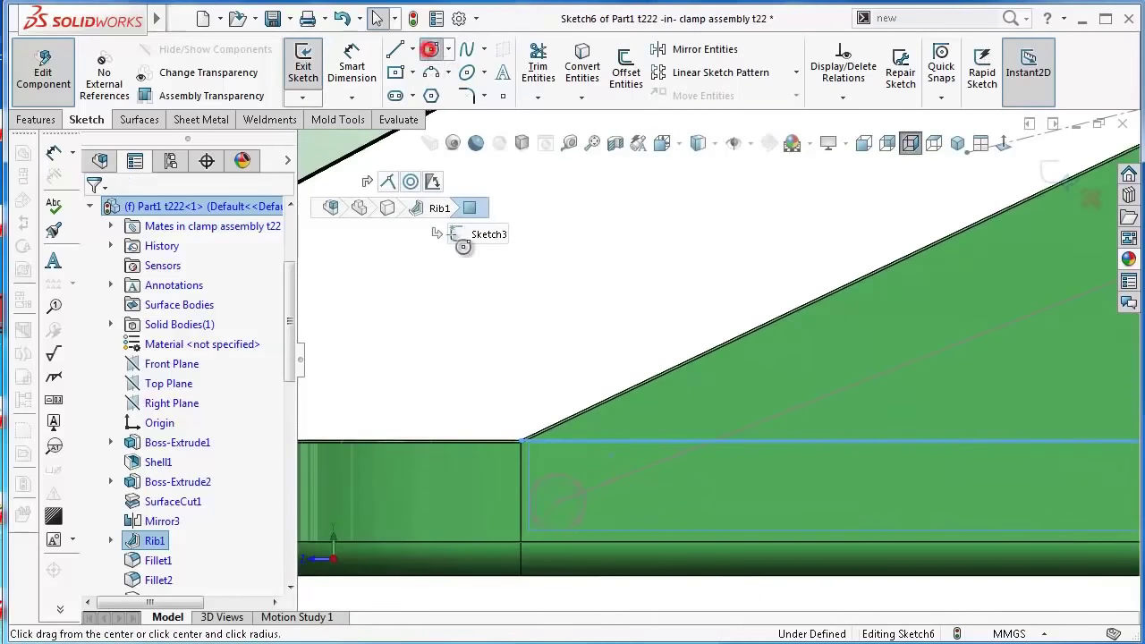
left_click(557, 503)
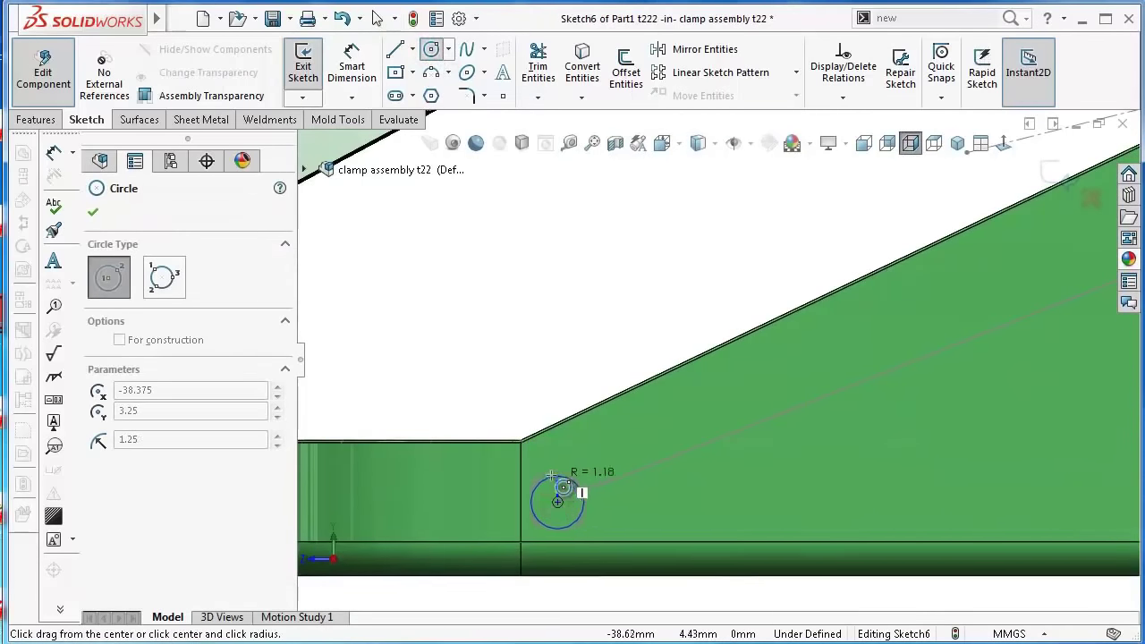
left_click(552, 474)
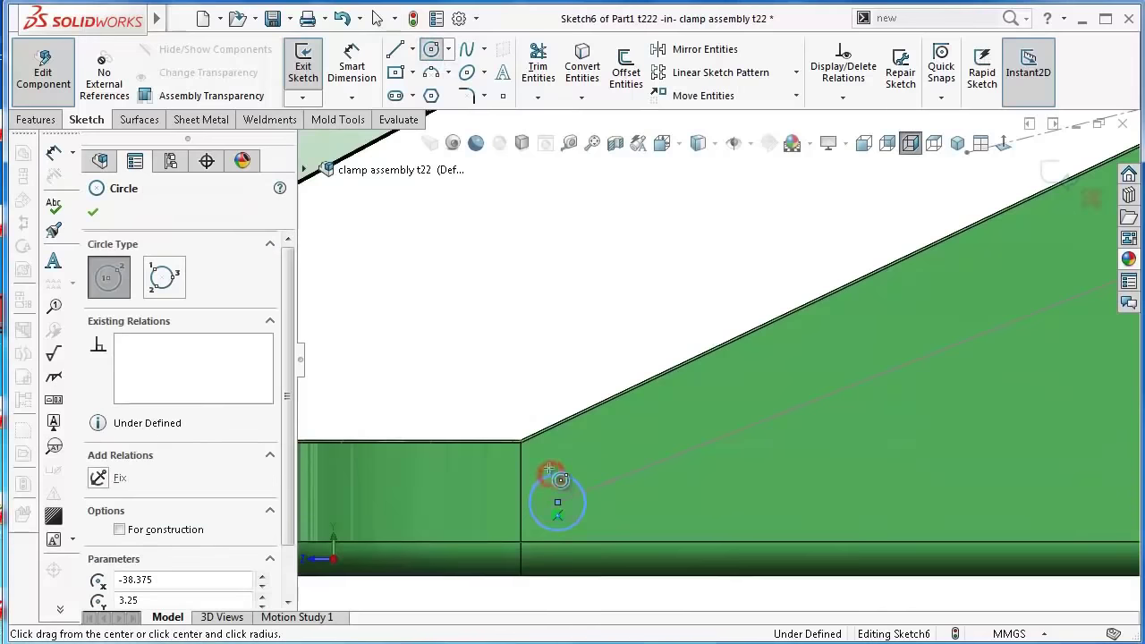
left_click(38, 123)
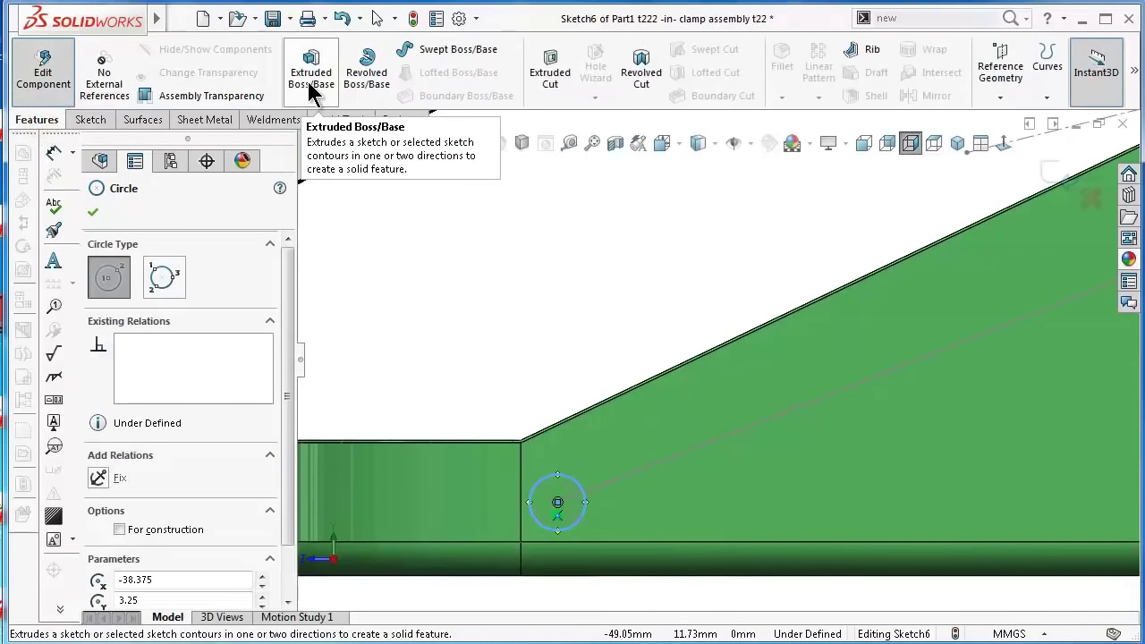
left_click(552, 76)
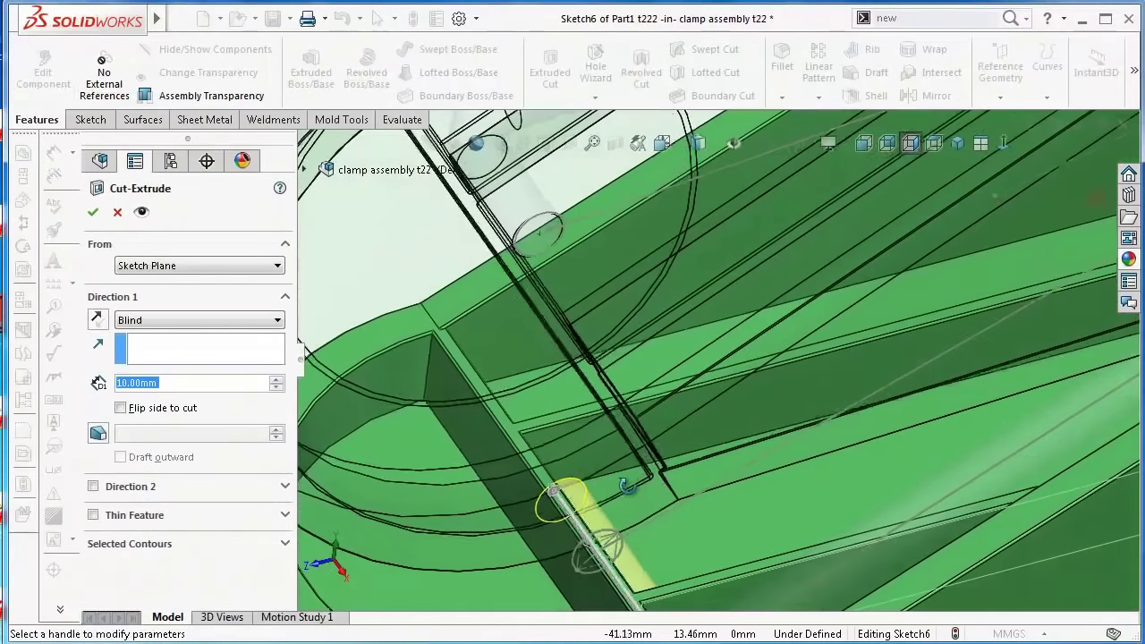
mouse_move(626, 486)
middle_mouse_down()
mouse_move(622, 570)
mouse_move(336, 521)
middle_mouse_up()
- Set the cut's end condition to Up To Next and confirm the hole
left_click(162, 319)
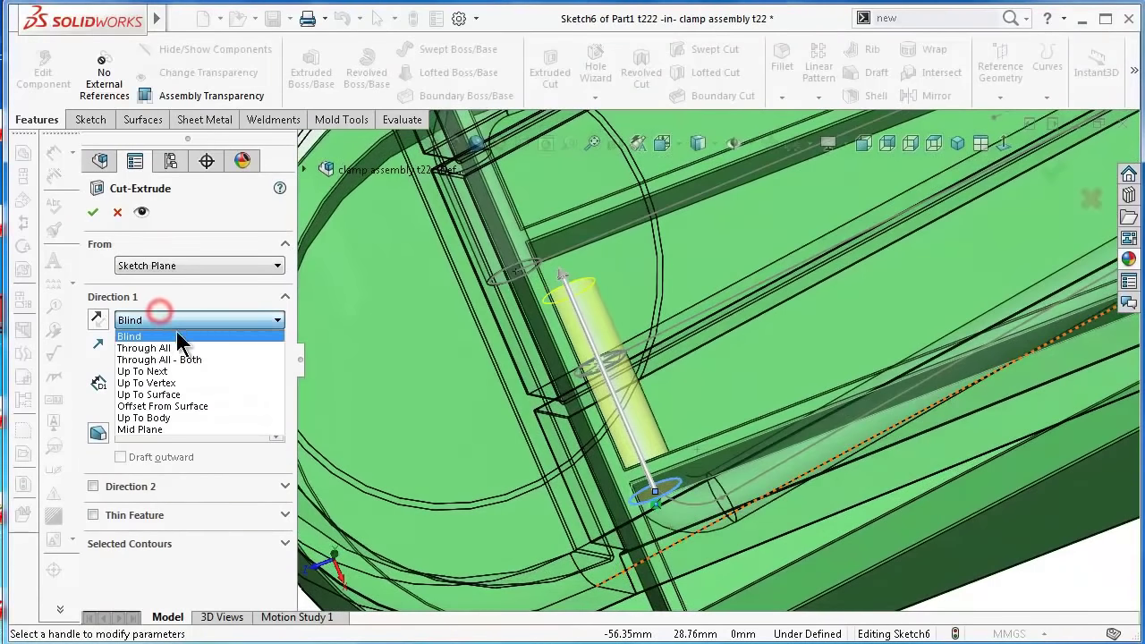
left_click(202, 382)
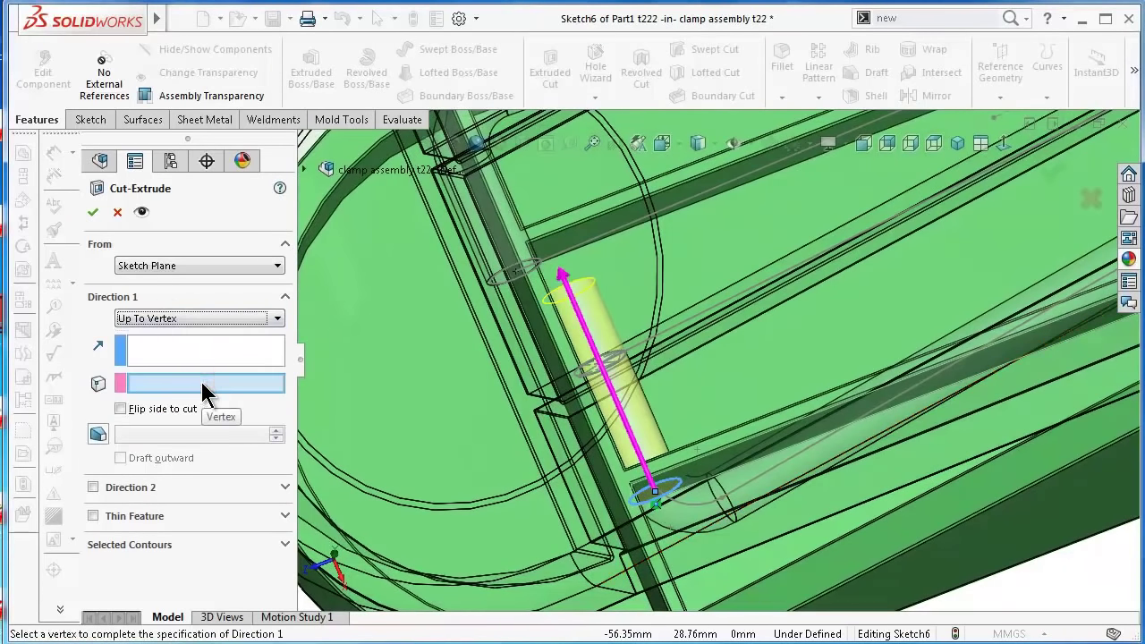
left_click(170, 320)
left_click(192, 373)
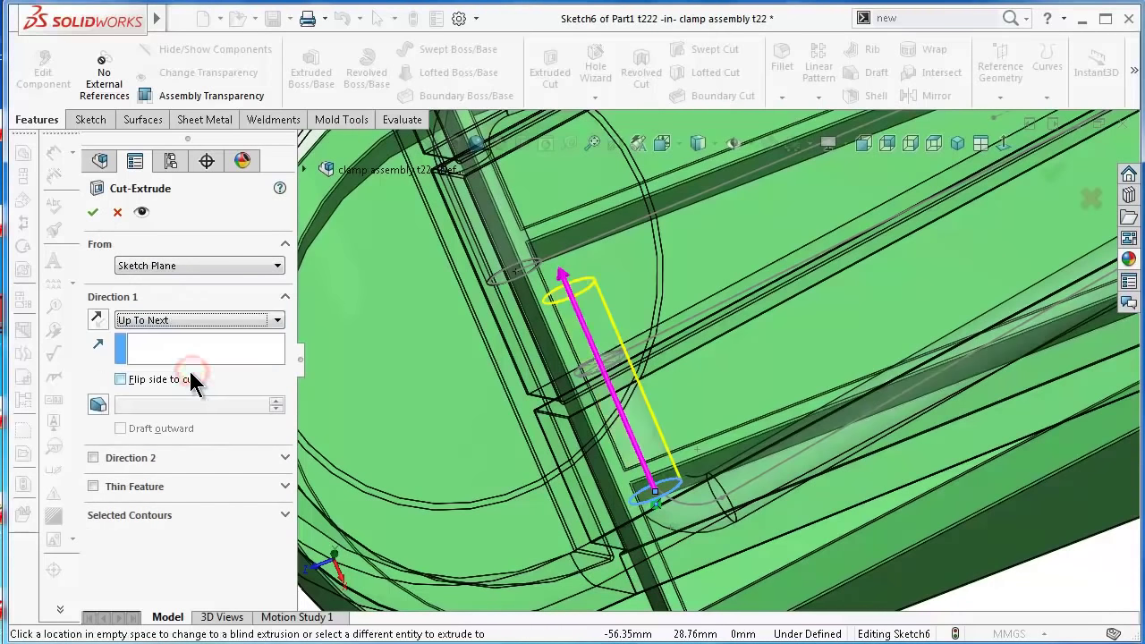
left_click(93, 212)
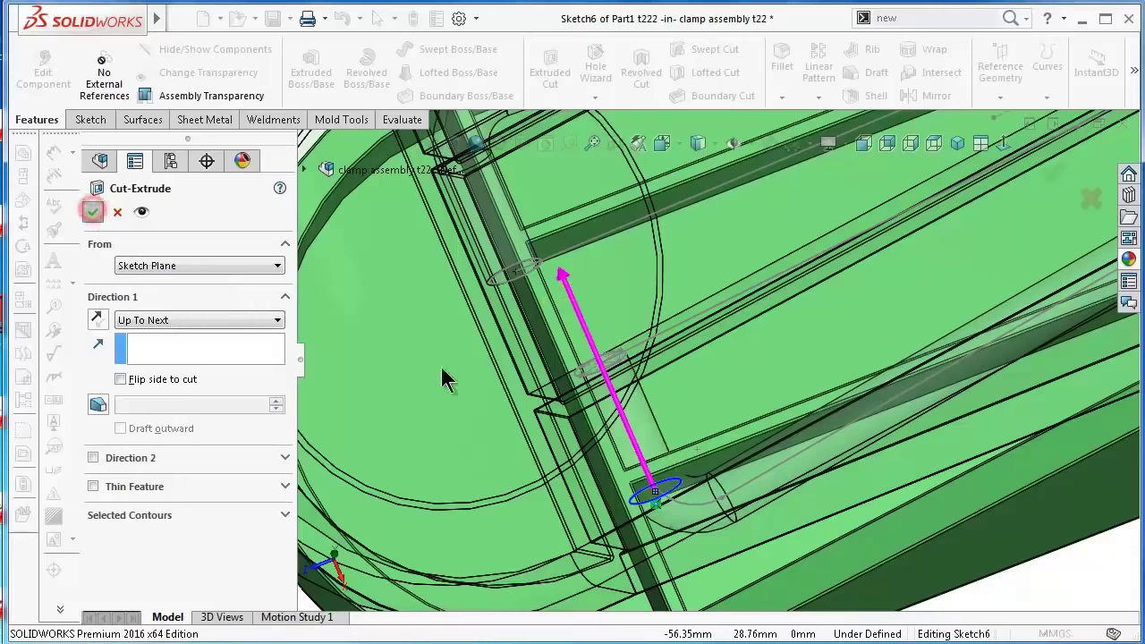
- Inspect the hole, return to the clamp assembly, and select upper jaw Part2
mouse_move(756, 418)
middle_mouse_down()
mouse_move(762, 499)
mouse_move(744, 350)
middle_mouse_up()
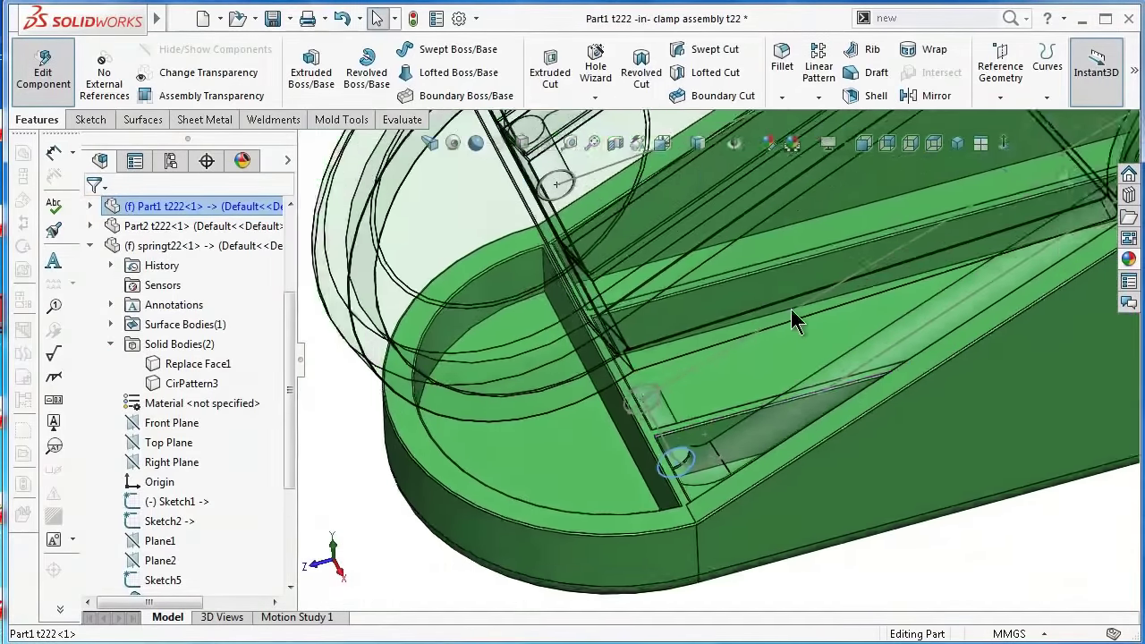
scroll(1082, 201, "up", 2)
left_click(1078, 182)
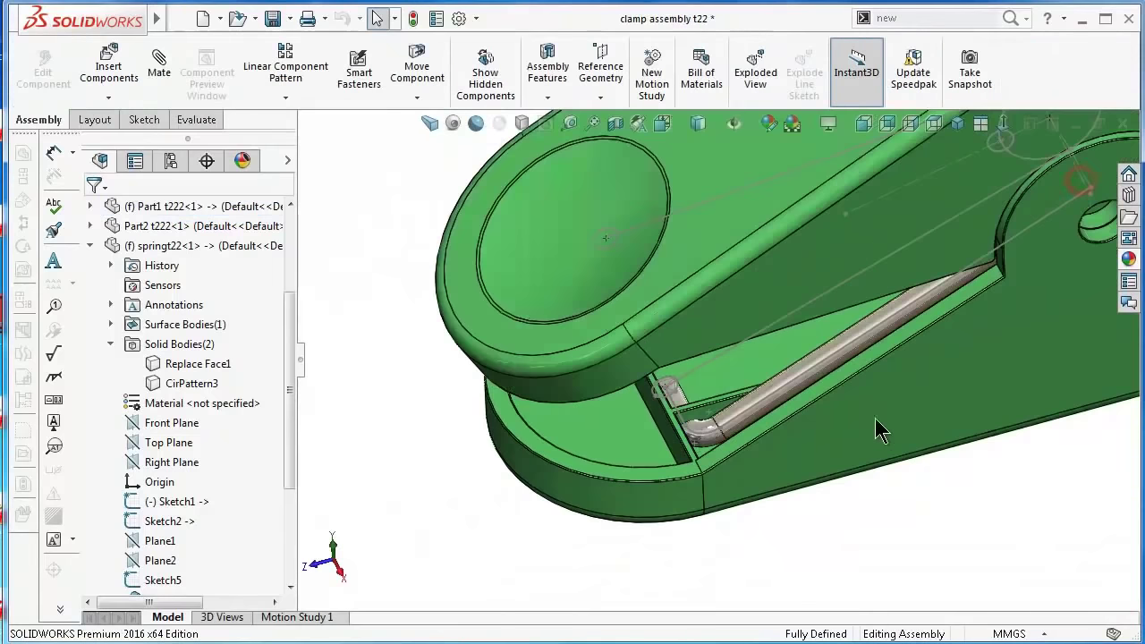
mouse_move(765, 409)
middle_mouse_down()
mouse_move(744, 327)
mouse_move(749, 270)
middle_mouse_up()
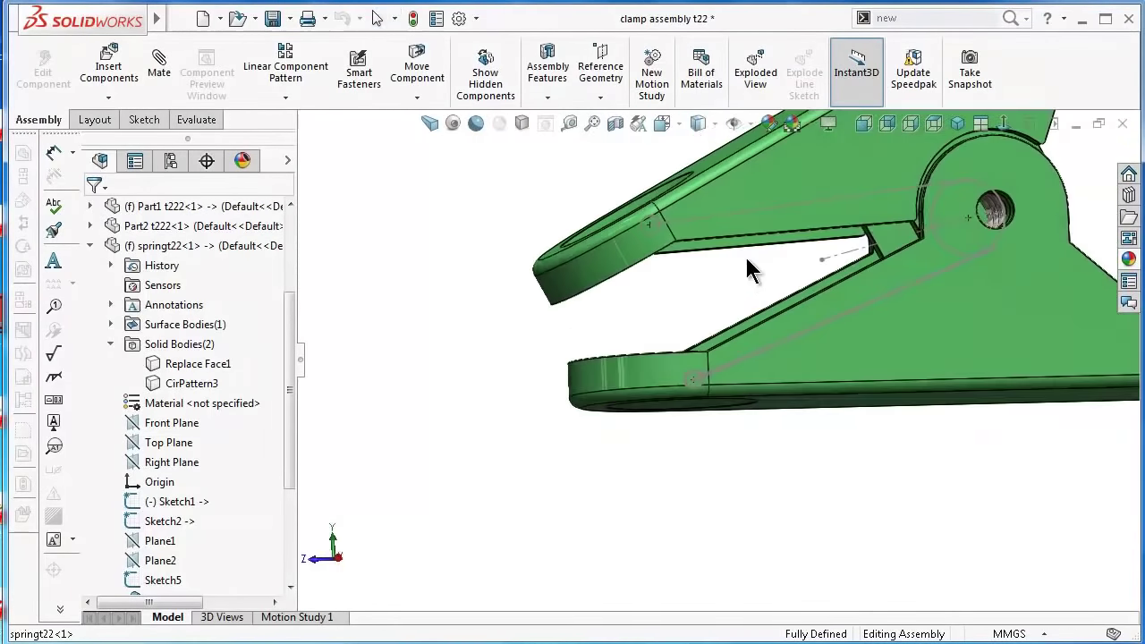
left_click(754, 213)
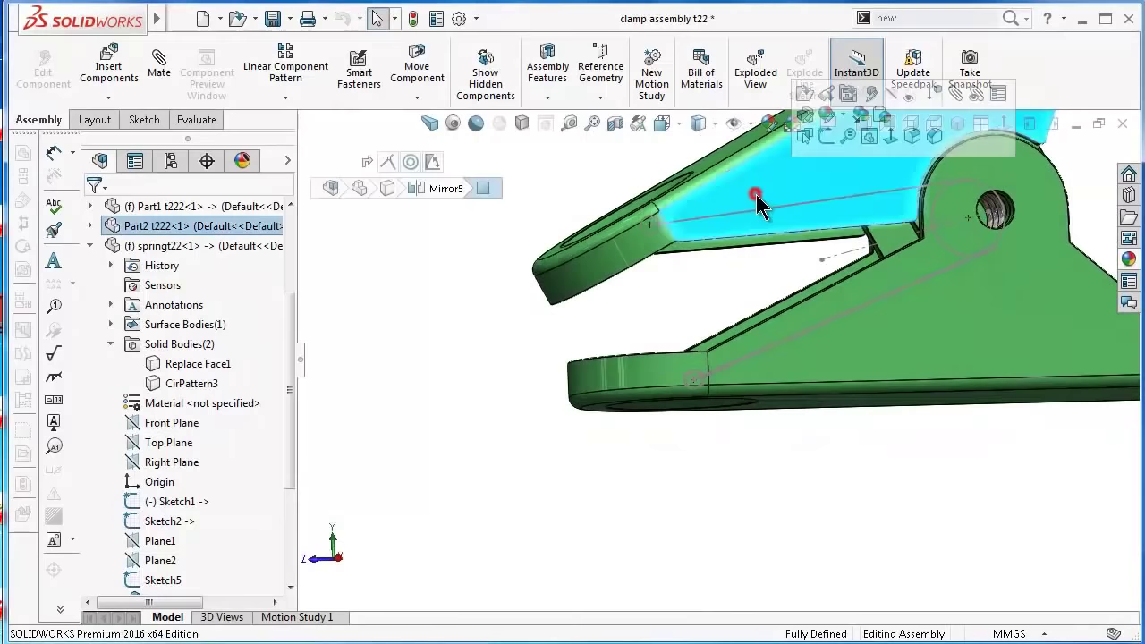
- Edit Part2 in context to inspect its rounded end, then return to the whole assembly
left_click(865, 114)
middle_click_drag(715, 249, 697, 166)
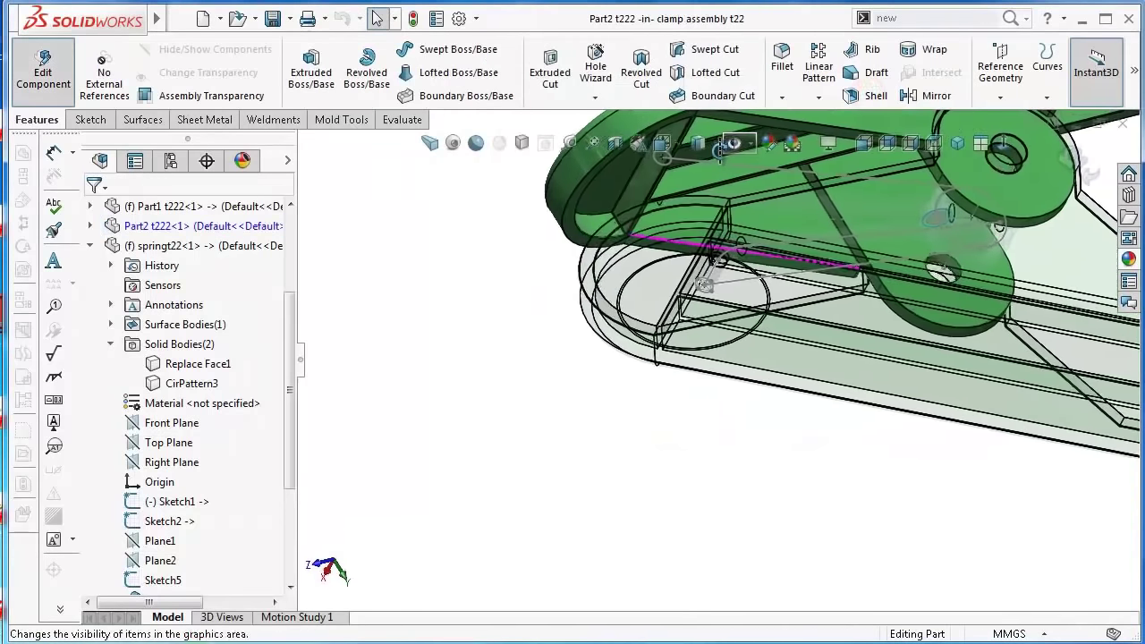
scroll(696, 161, "down", 2)
scroll(693, 156, "down", 2)
scroll(691, 152, "down", 2)
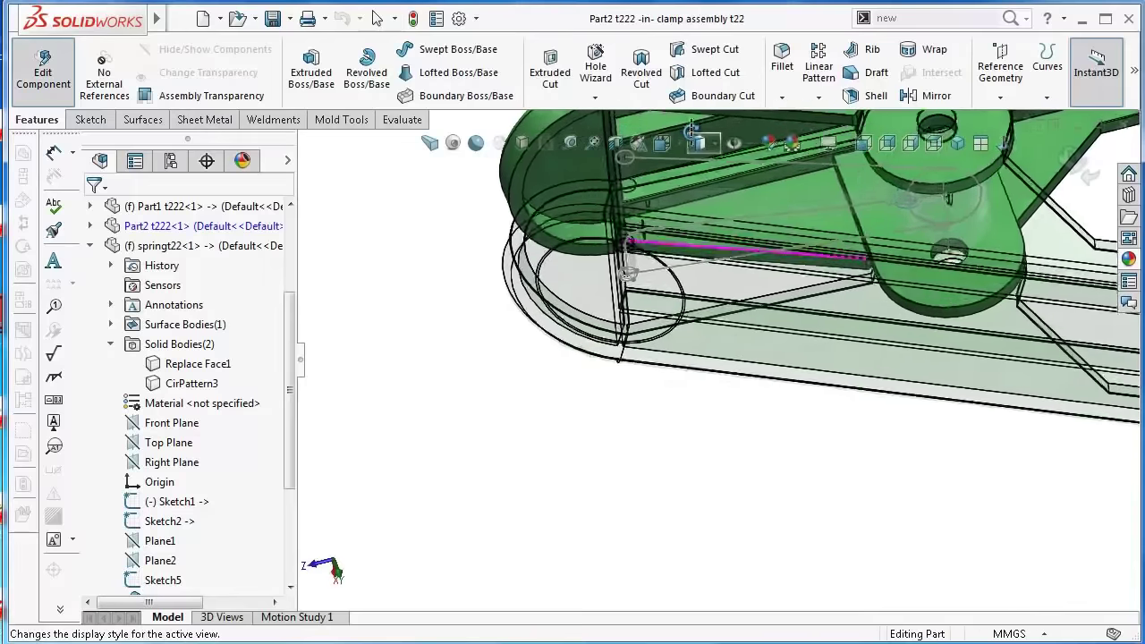
scroll(687, 148, "down", 2)
scroll(628, 221, "down", 2)
scroll(652, 251, "down", 2)
scroll(659, 249, "down", 1)
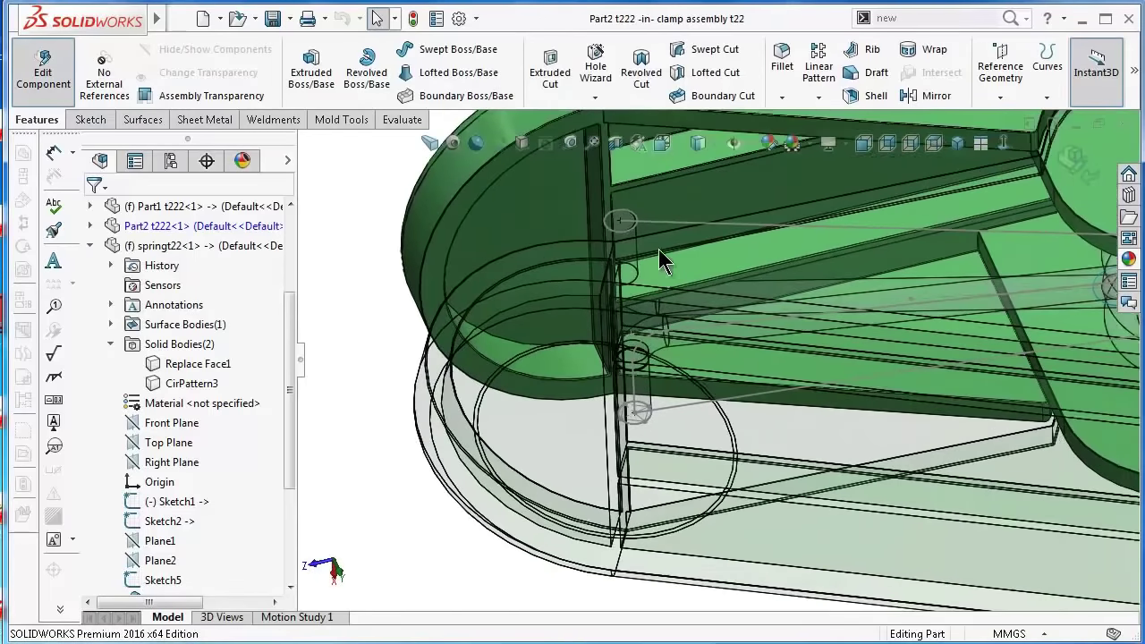
scroll(672, 175, "down", 2)
middle_click_drag(672, 175, 1000, 198)
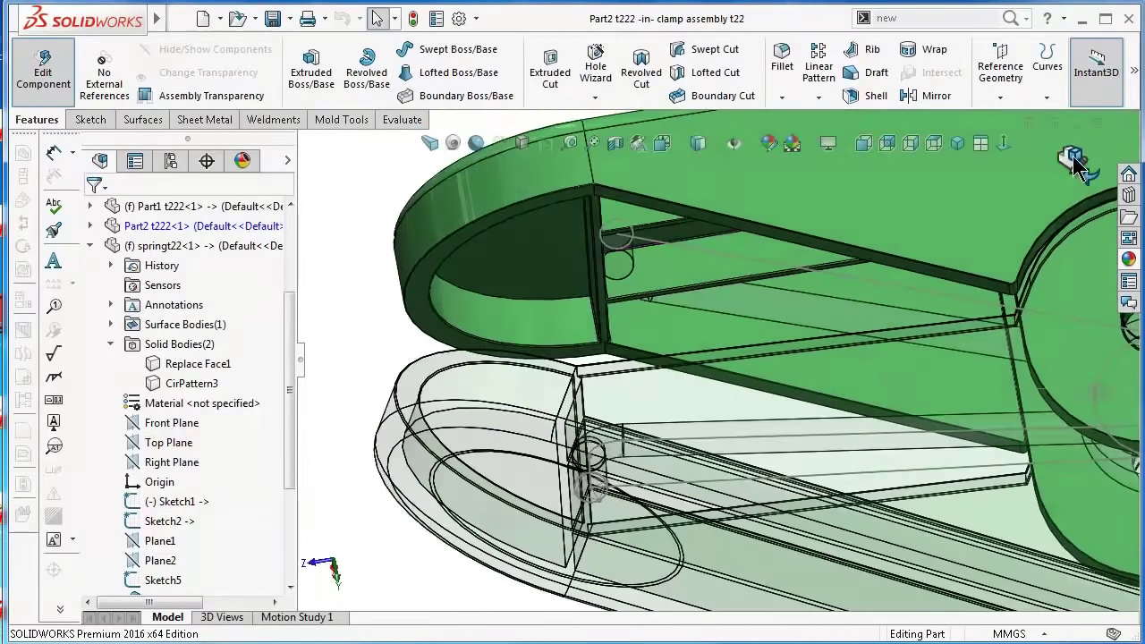
left_click(1074, 158)
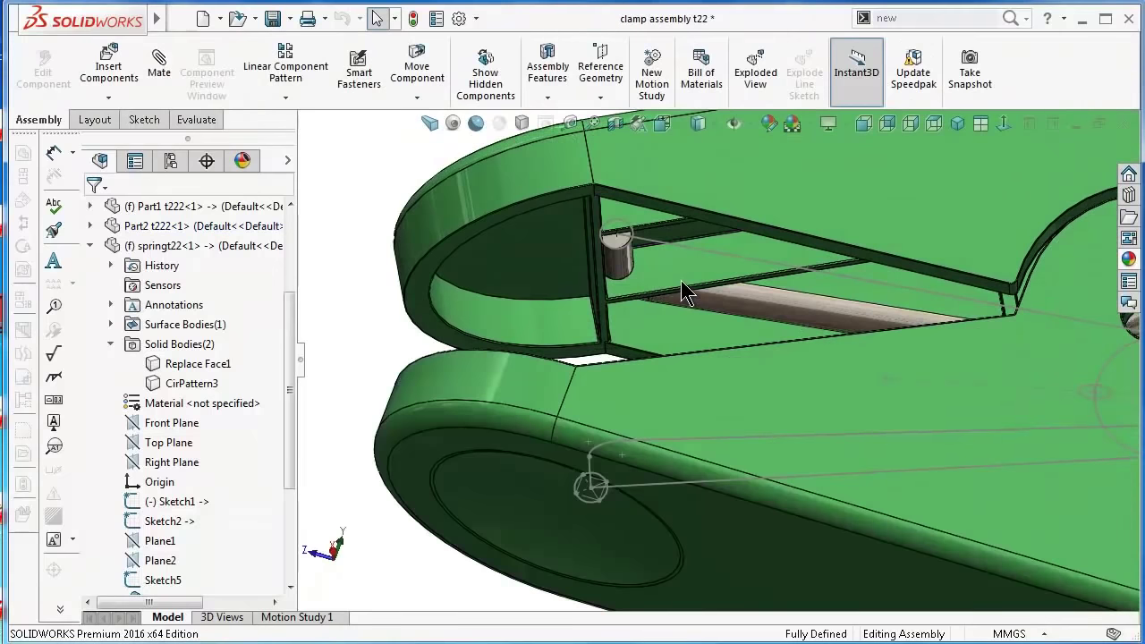
- Edit Part2 again and open Sketch7 on its rib face
left_click(714, 269)
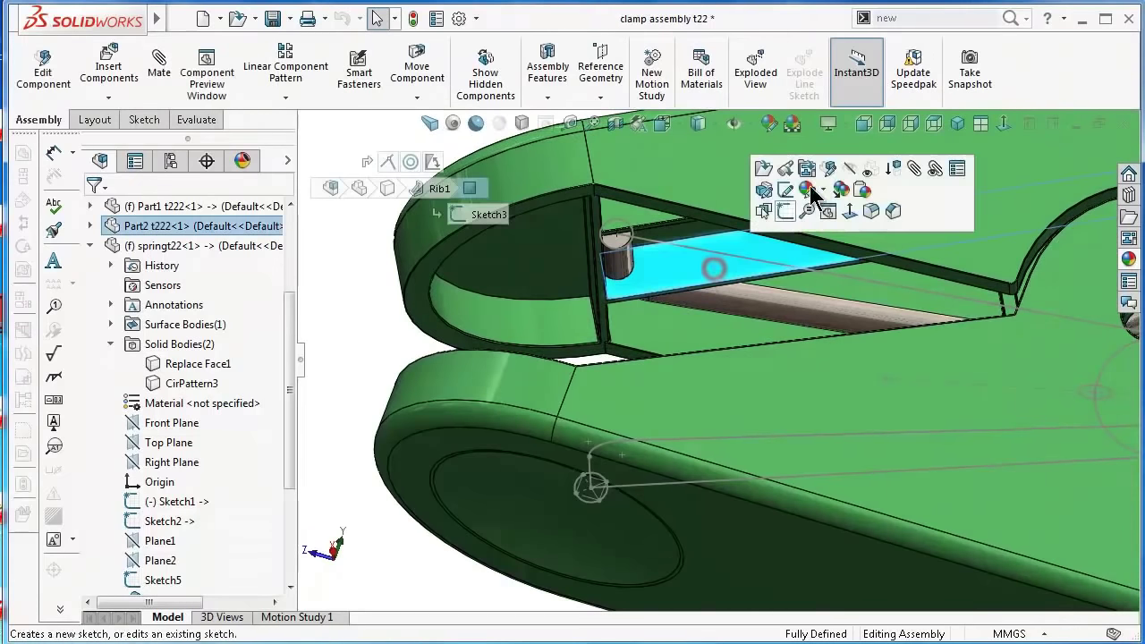
left_click(827, 176)
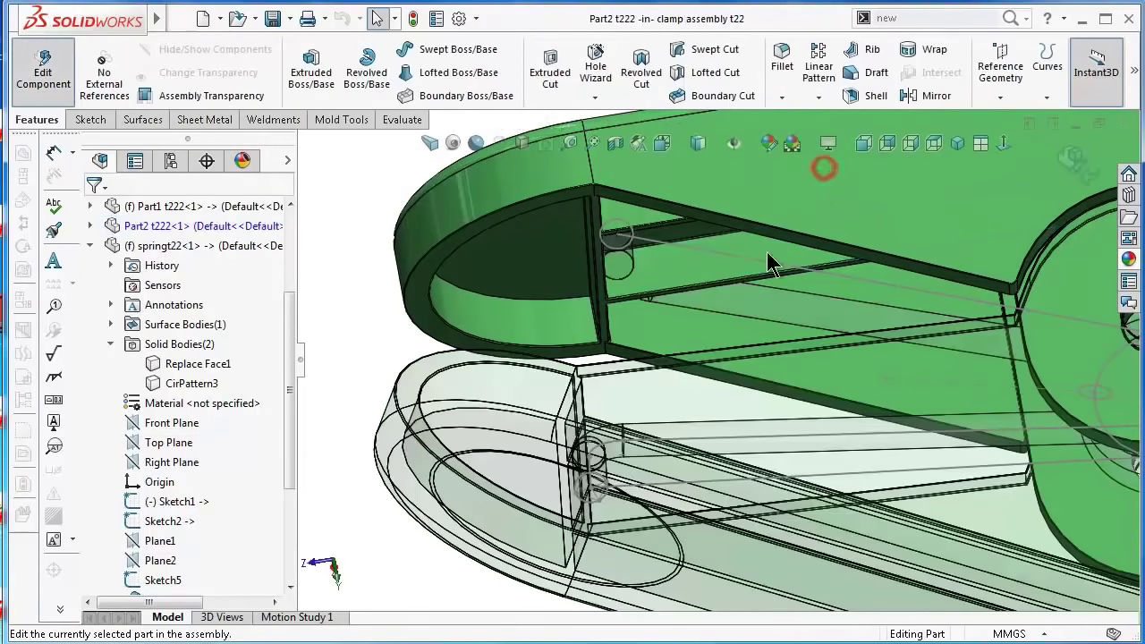
left_click(721, 267)
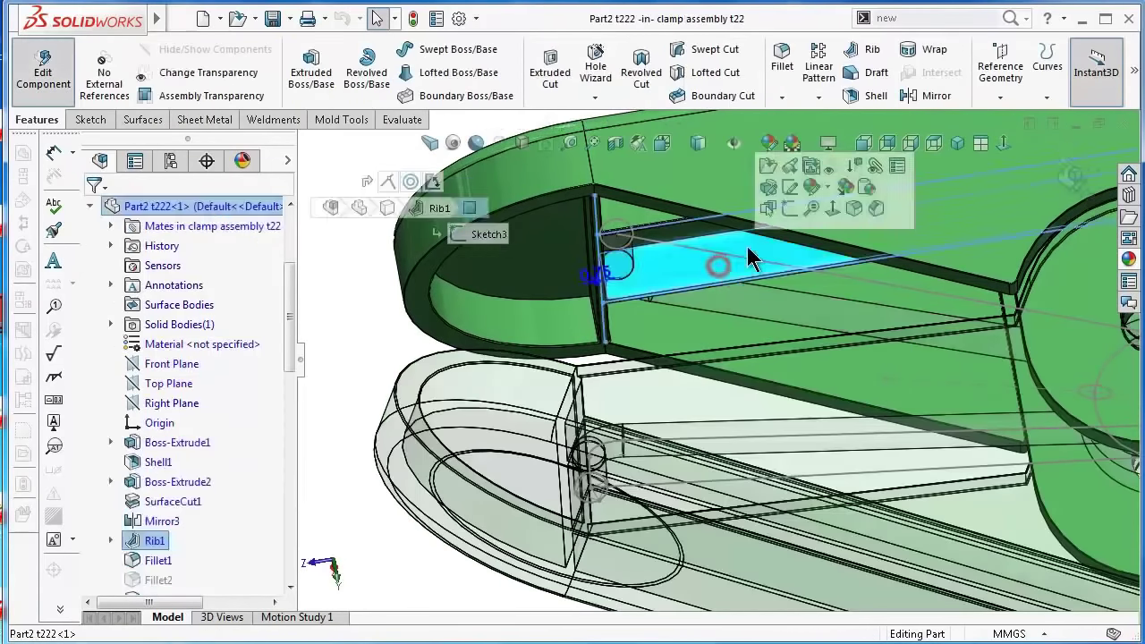
left_click(788, 212)
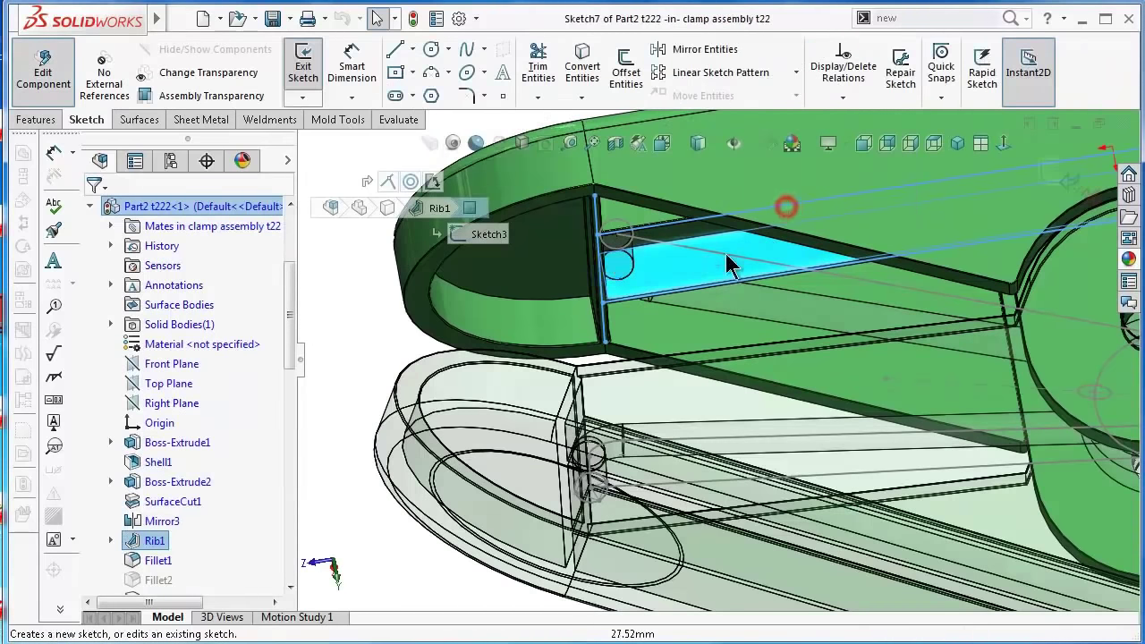
- In Normal To view, draw a small circle on the rib face where the spring path meets it
left_click(433, 52)
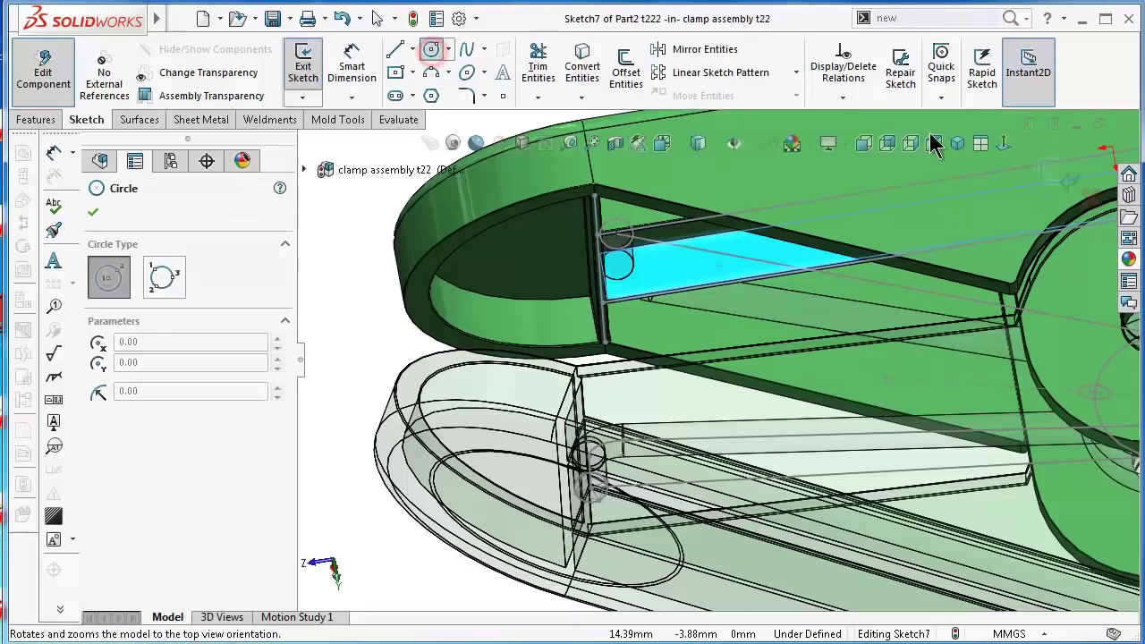
left_click(1006, 145)
scroll(567, 380, "down", 2)
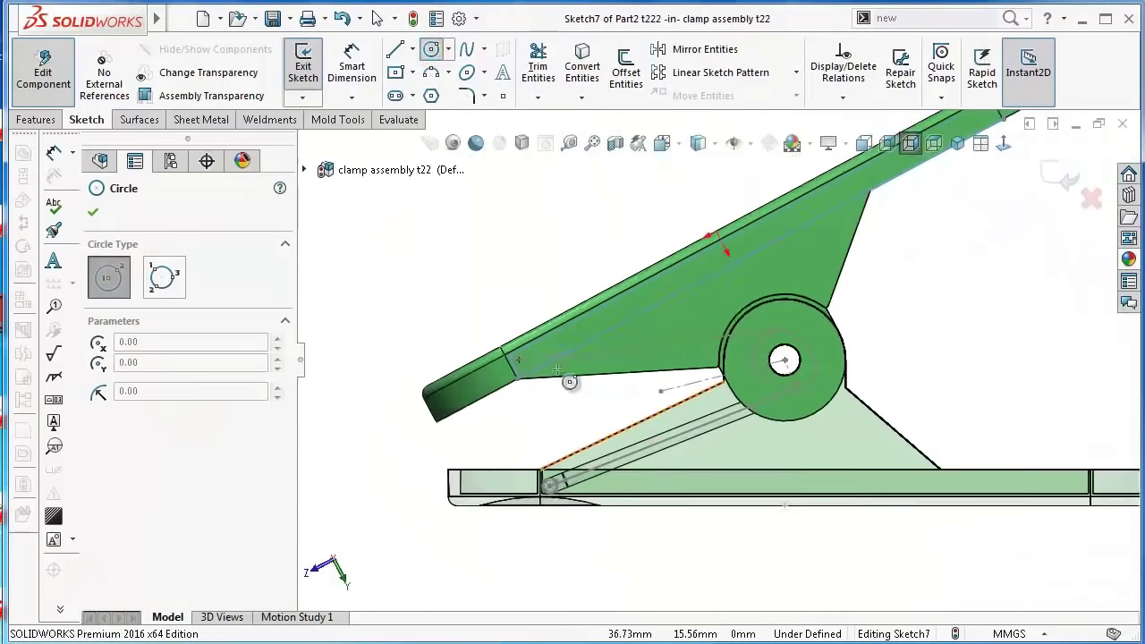
scroll(546, 389, "down", 2)
scroll(564, 362, "down", 2)
scroll(564, 358, "down", 2)
scroll(573, 358, "down", 2)
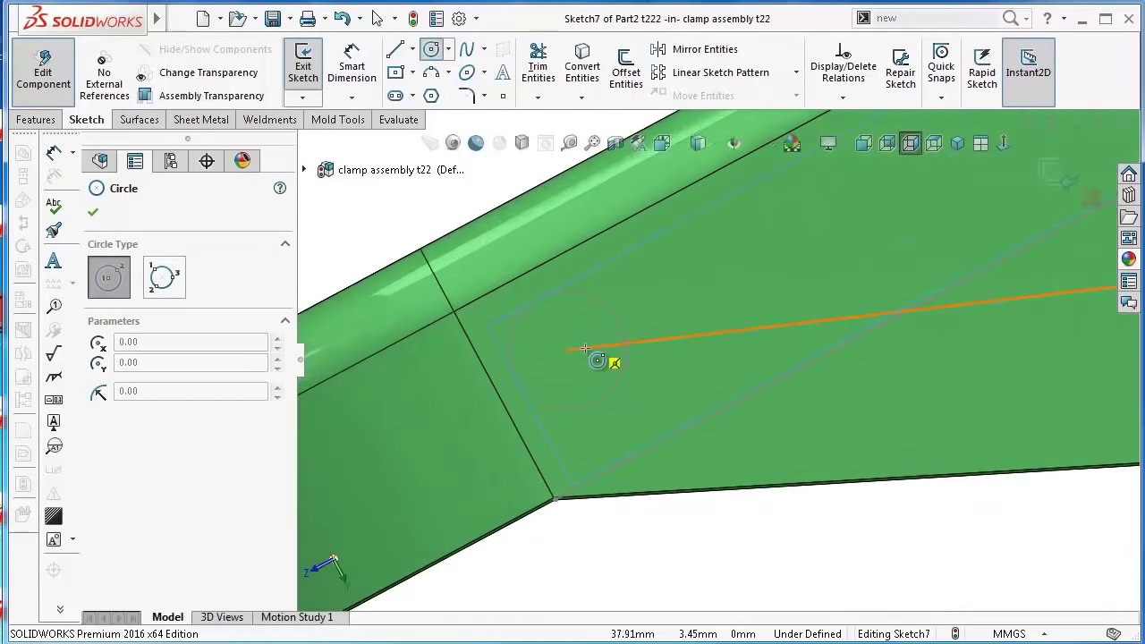
left_click(567, 351)
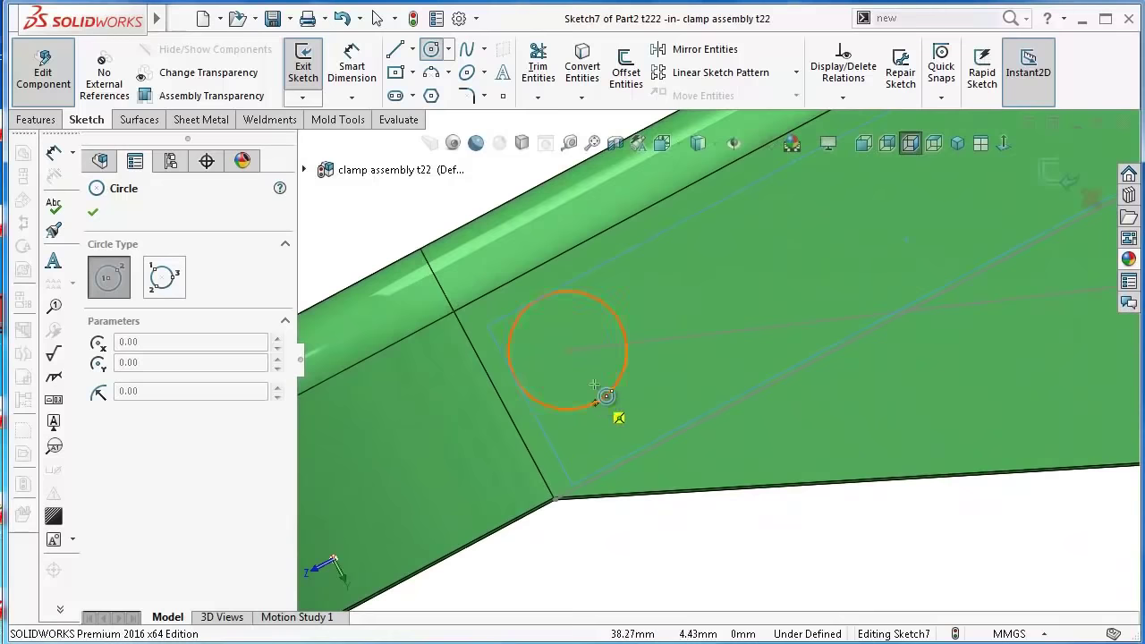
scroll(591, 375, "down", 2)
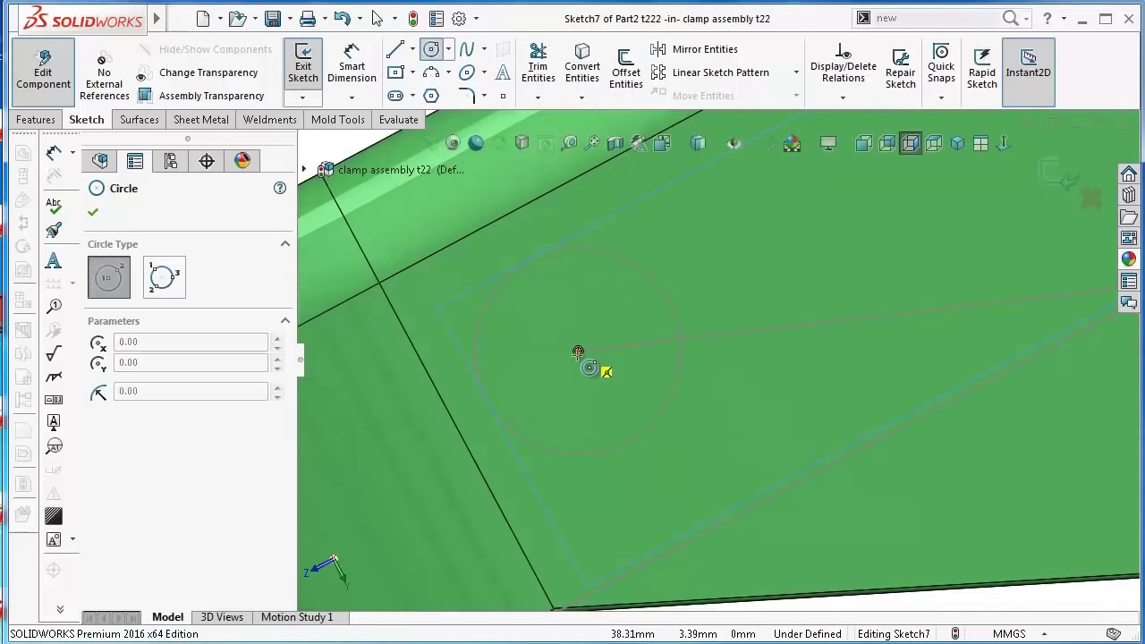
left_click_drag(578, 351, 618, 250)
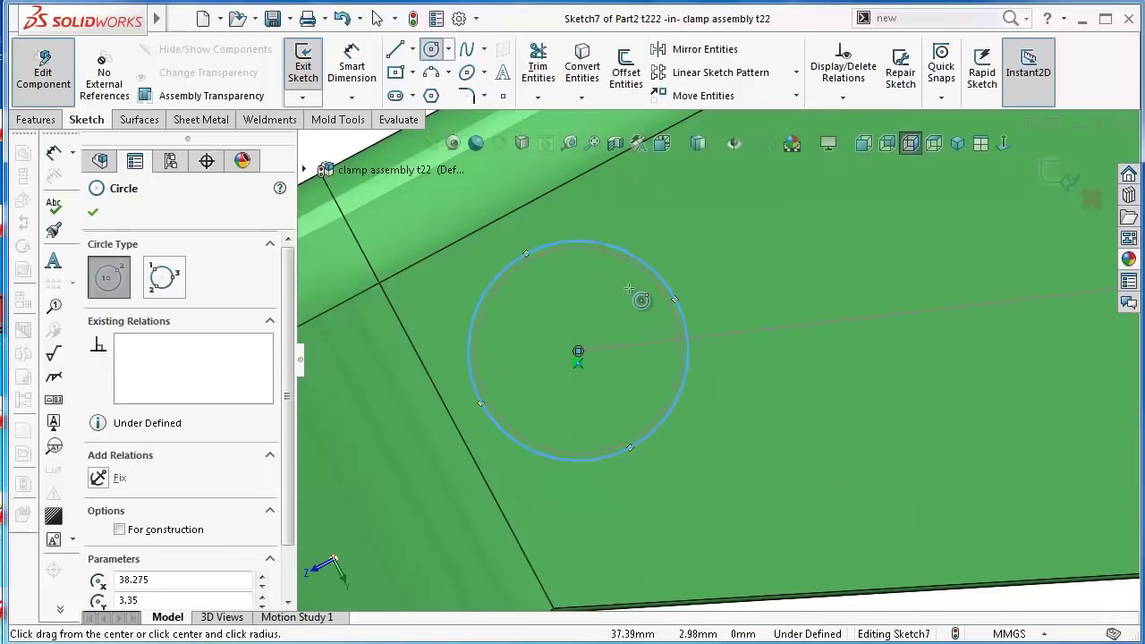
key("Escape")
- Delete that circle and redraw it centred at 38.275, 3.35
left_click(654, 270)
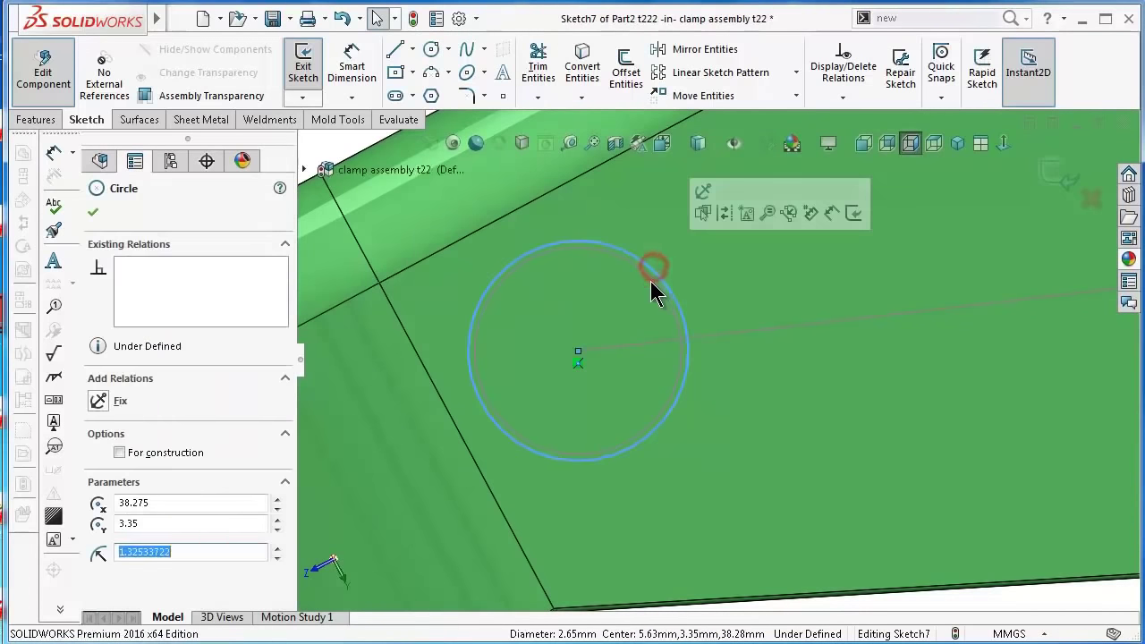
left_click(652, 281, "ctrl")
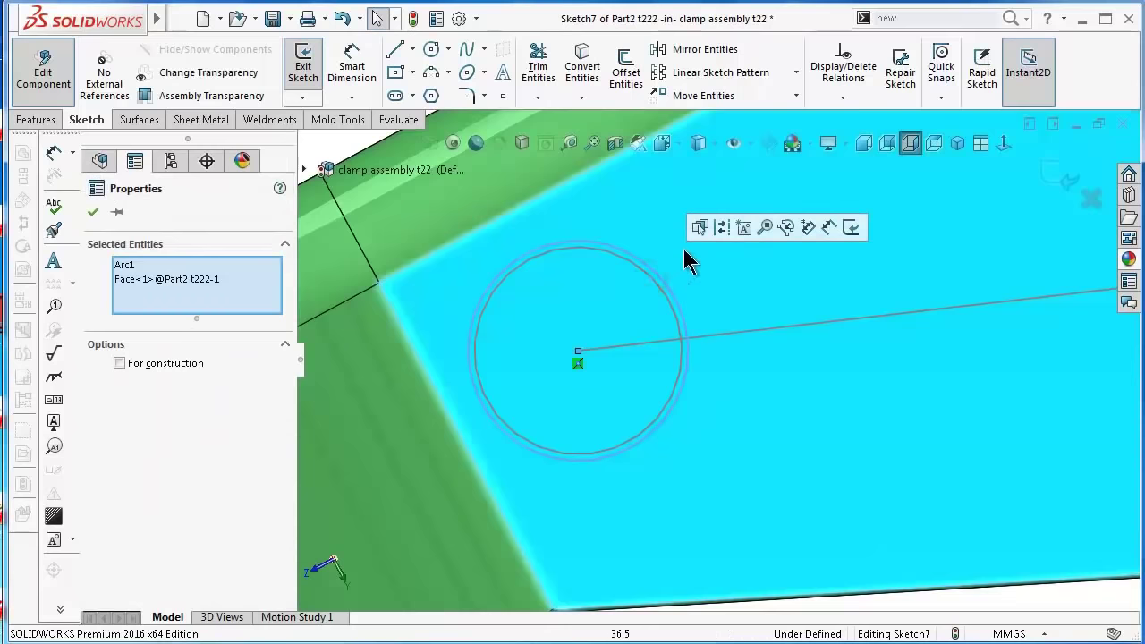
key("Escape")
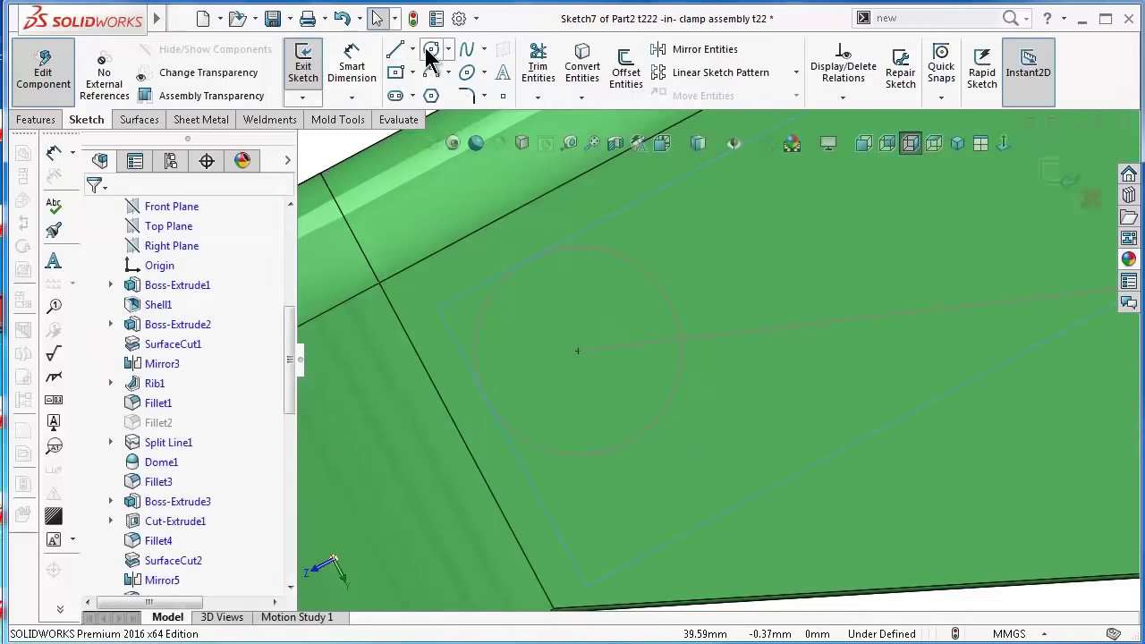
left_click(427, 49)
left_click(578, 352)
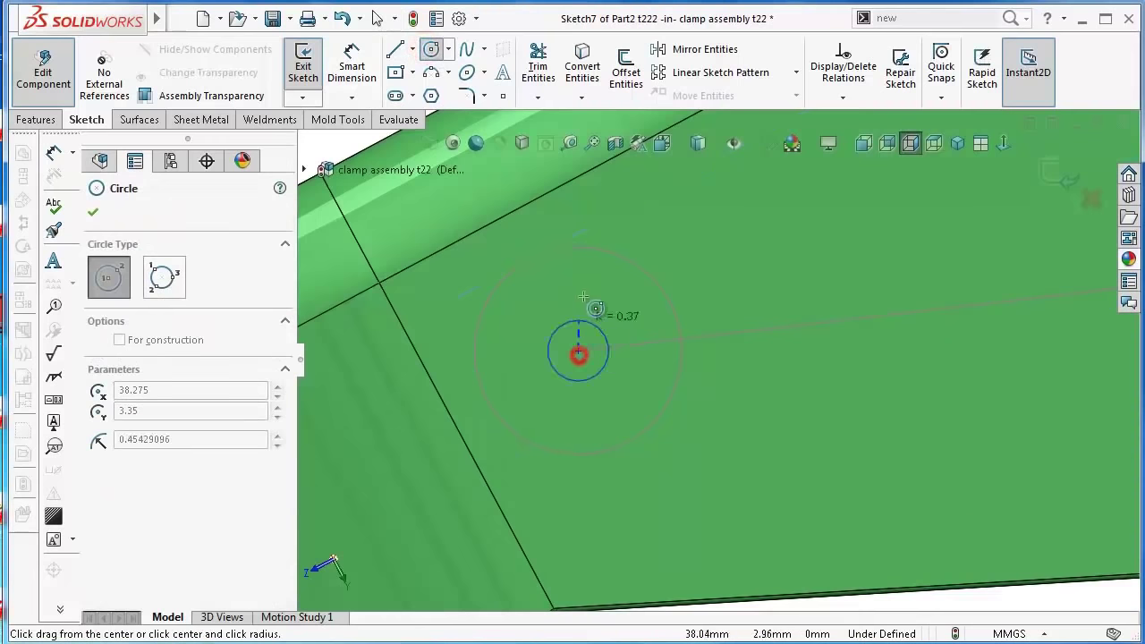
left_click(595, 255)
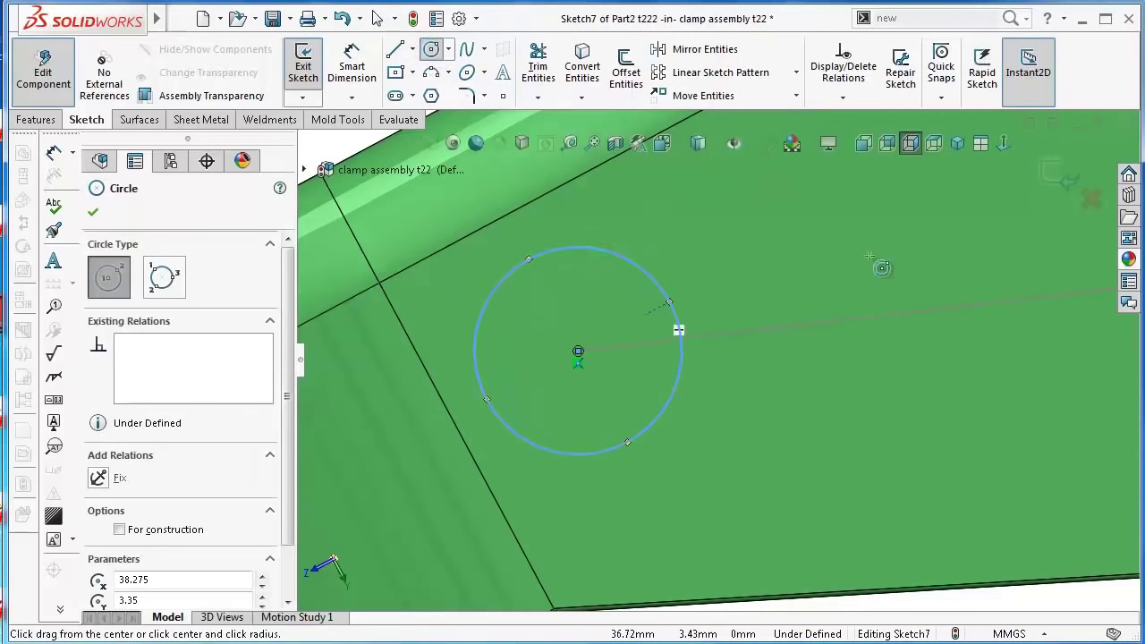
left_click(30, 122)
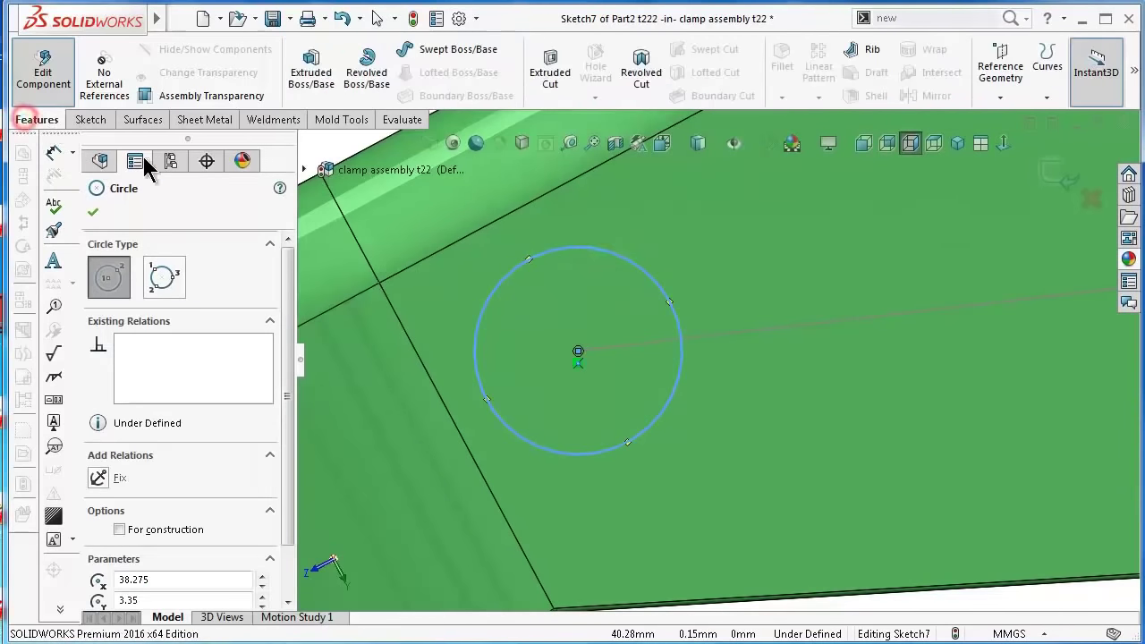
- Extruded-cut the Sketch7 circle into Part2 with Direction 1 set to Up To Next
left_click(567, 69)
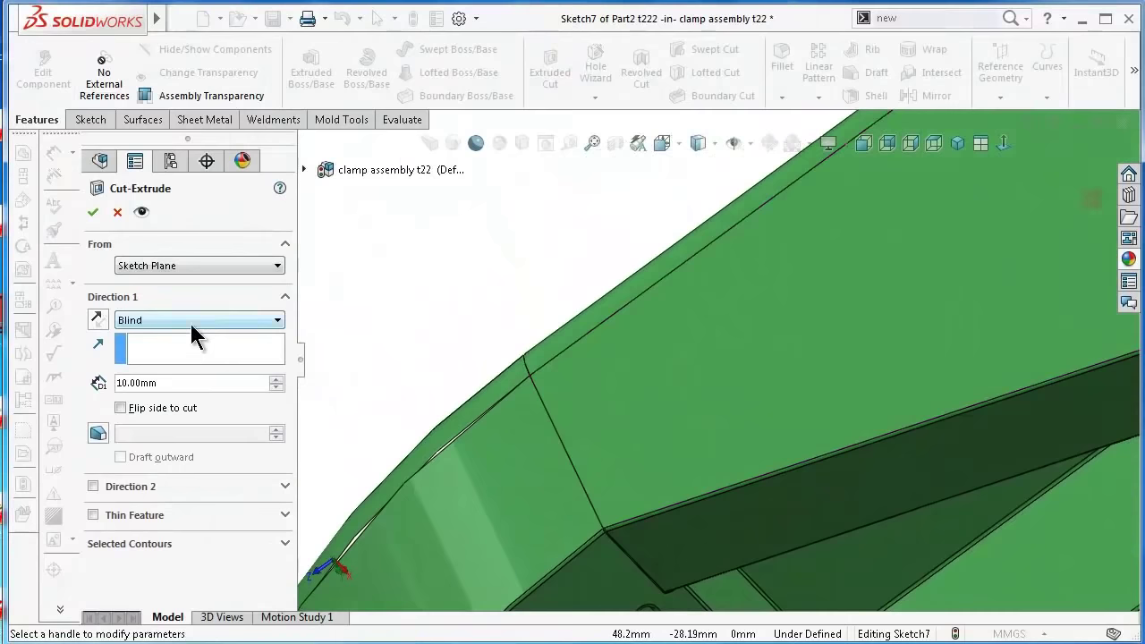
left_click(193, 324)
left_click(199, 373)
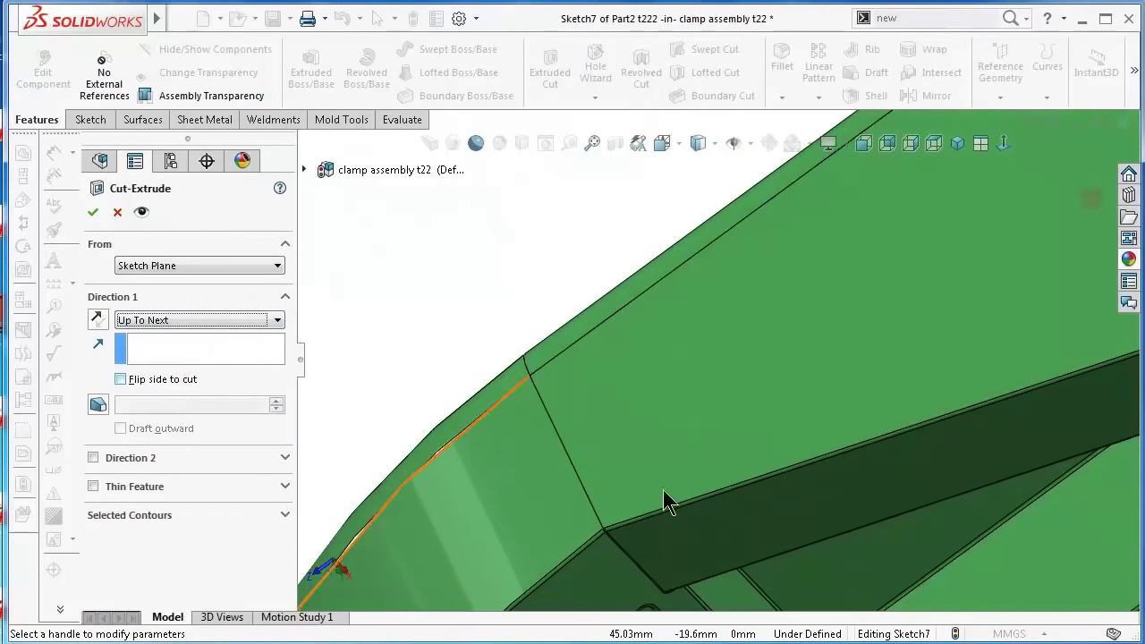
middle_click_drag(901, 491, 1099, 215)
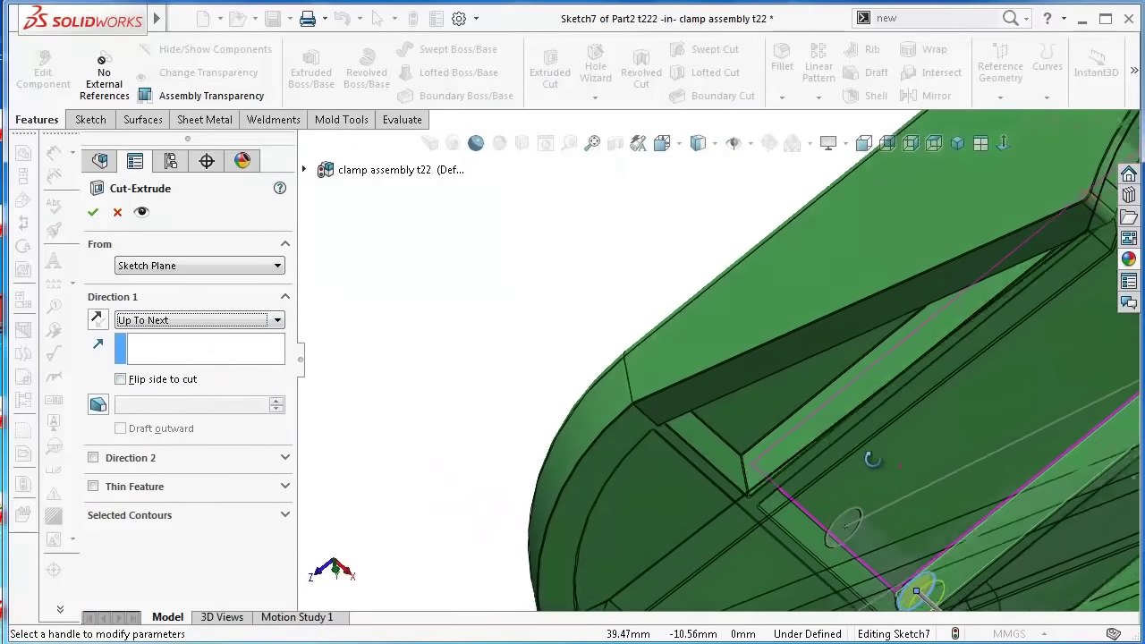
left_click(1056, 176)
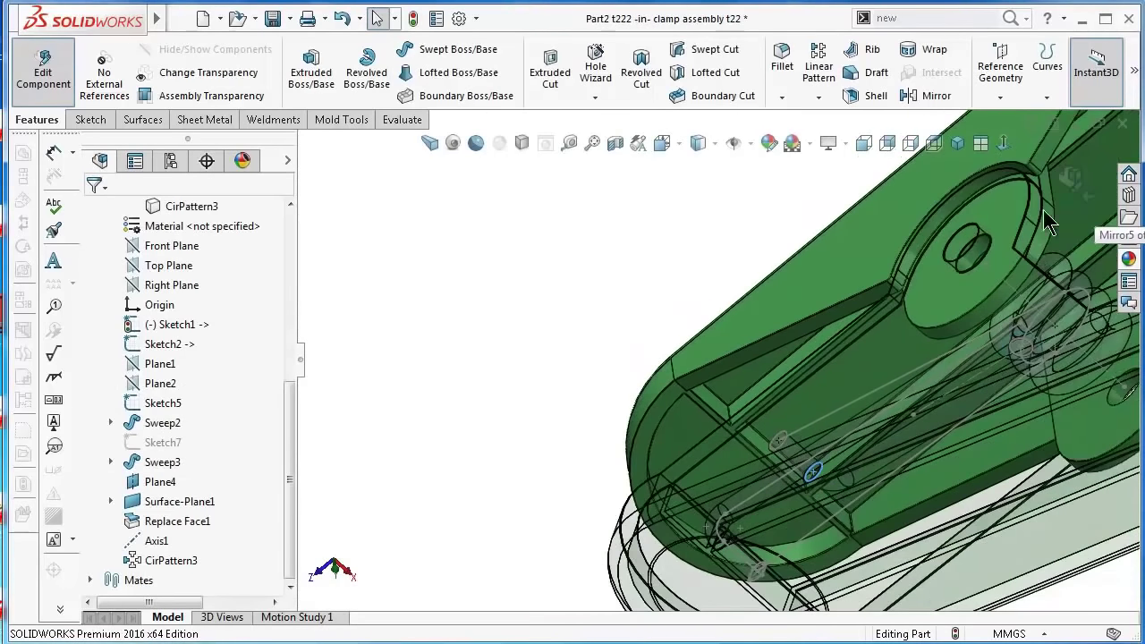
- Exit in-context editing and hide the spring's three path sketch lines and leftover sketch point
left_click(1071, 177)
mouse_move(899, 524)
middle_mouse_down()
mouse_move(923, 508)
mouse_move(998, 575)
mouse_move(963, 486)
mouse_move(779, 402)
middle_mouse_up()
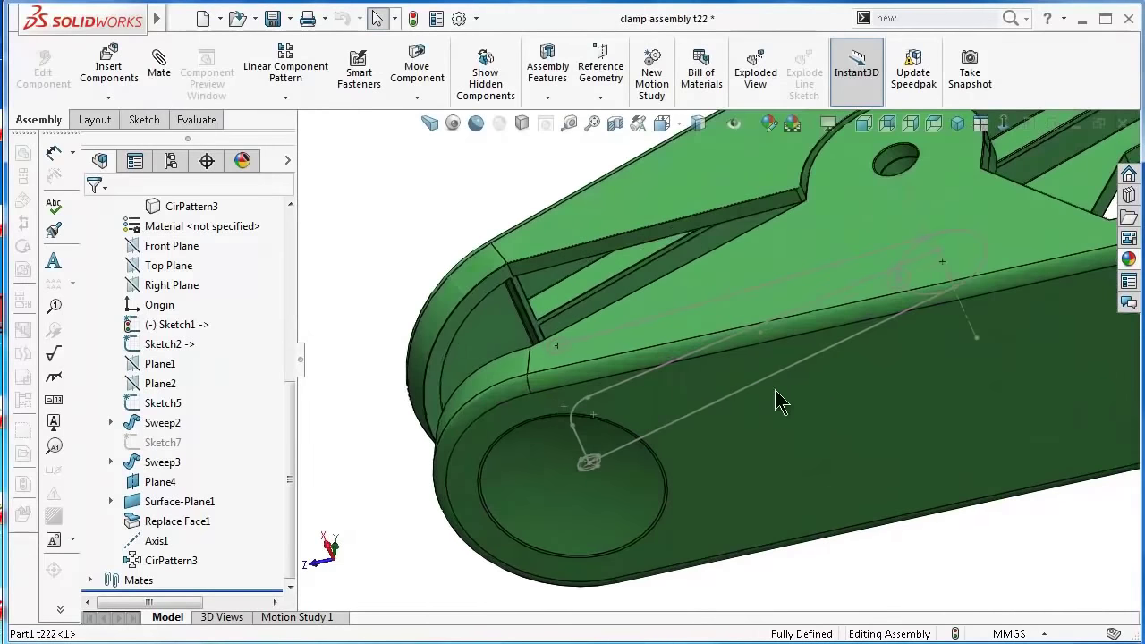
left_click(717, 405)
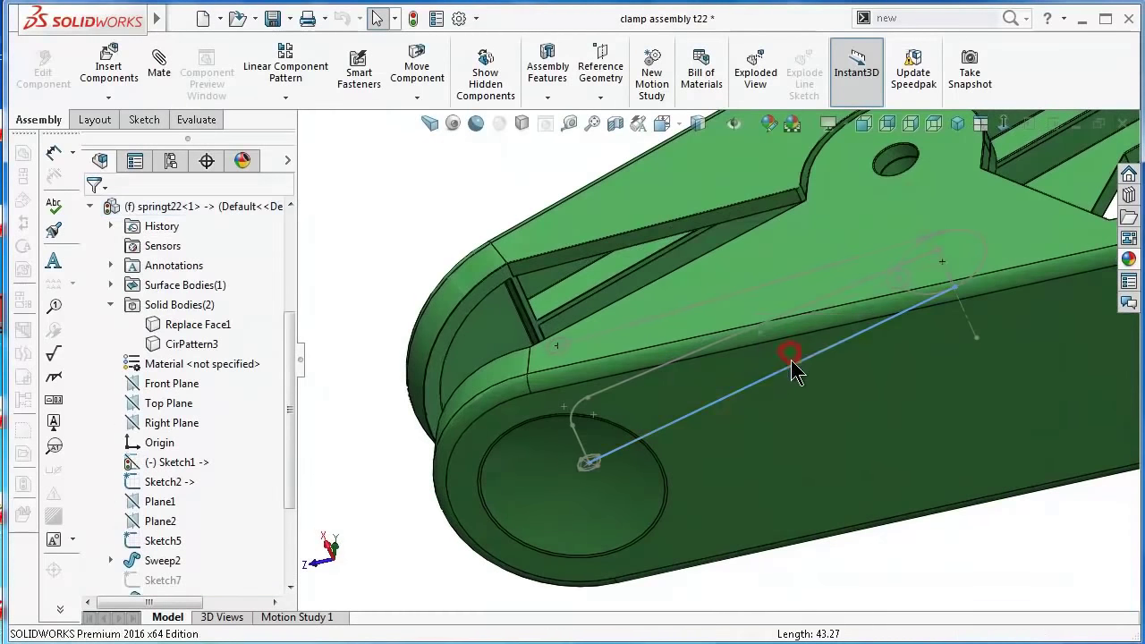
left_click(790, 356)
left_click(713, 349)
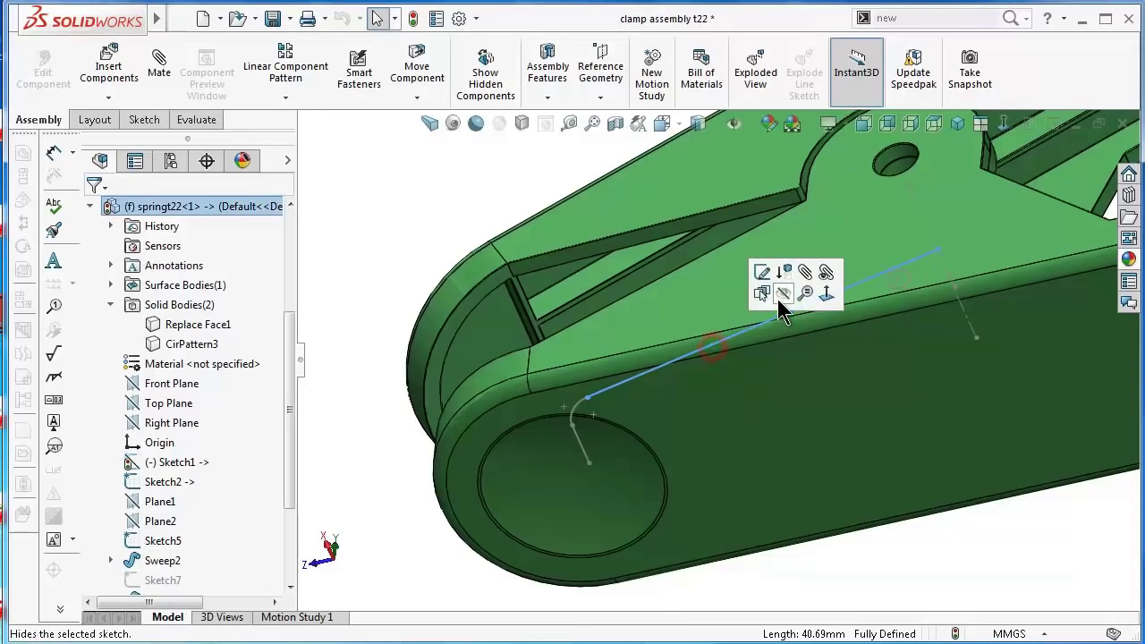
left_click(777, 299)
left_click(965, 316)
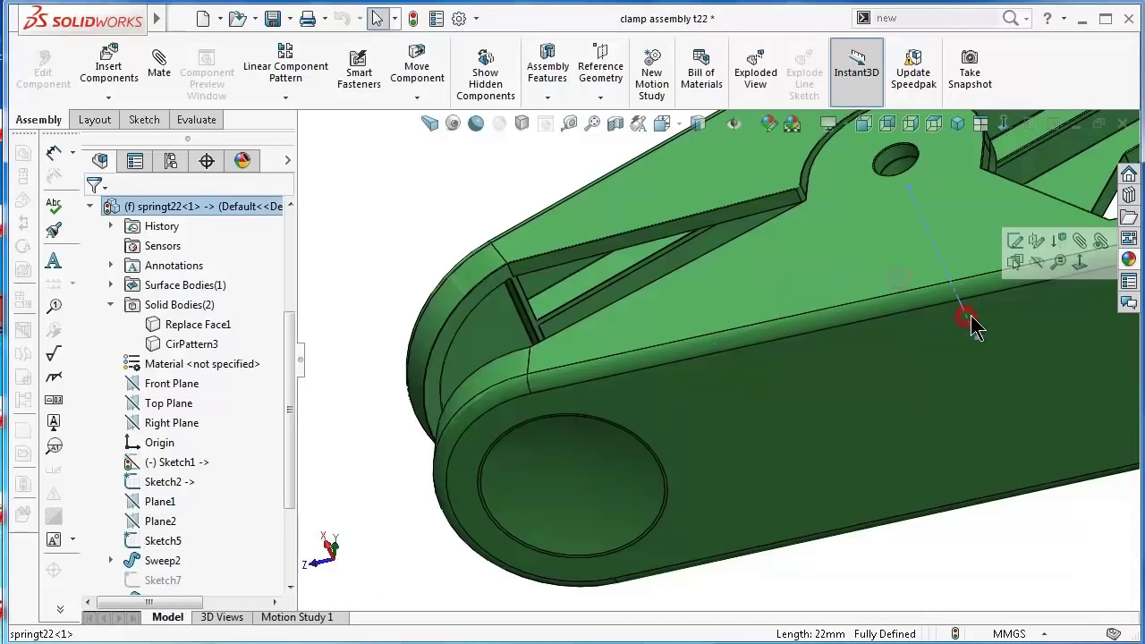
left_click(1034, 268)
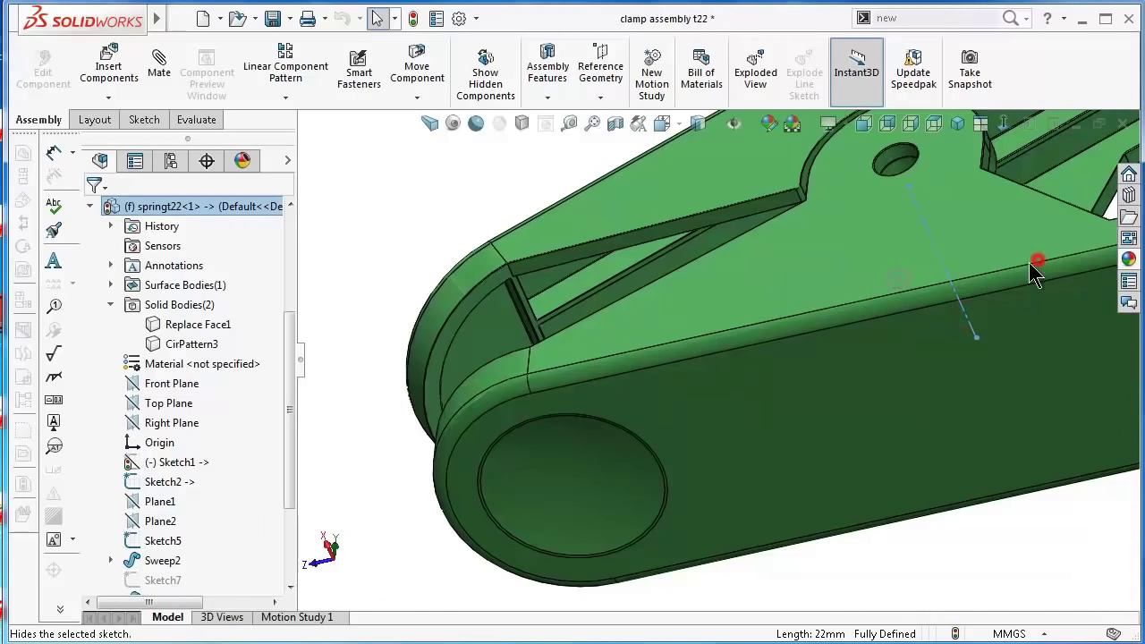
left_click(900, 283)
left_click(971, 231)
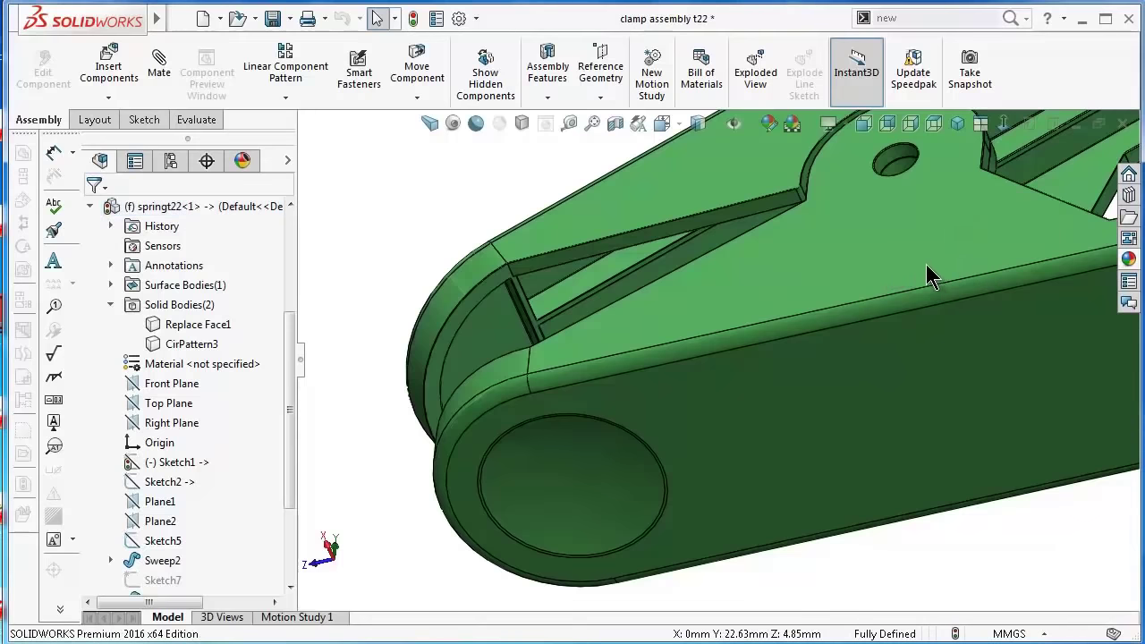
mouse_move(926, 264)
middle_mouse_down()
mouse_move(1020, 462)
mouse_move(1020, 416)
mouse_move(978, 442)
mouse_move(837, 227)
mouse_move(846, 287)
mouse_move(788, 129)
middle_mouse_up()
- Swing the upper clamp arm open around the hinge and rebuild the assembly
scroll(602, 273, "down", 2)
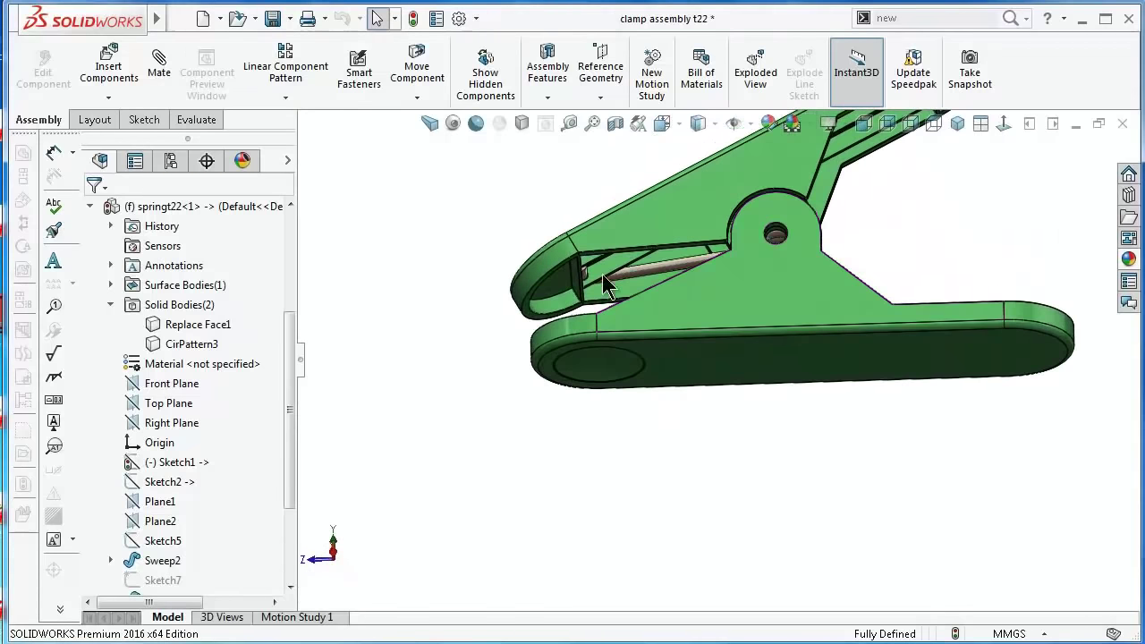
scroll(642, 248, "down", 3)
scroll(640, 291, "down", 3)
scroll(631, 266, "down", 2)
mouse_move(631, 267)
middle_mouse_down()
mouse_move(621, 224)
mouse_move(583, 294)
mouse_move(596, 499)
mouse_move(686, 531)
mouse_move(711, 583)
mouse_move(743, 570)
mouse_move(748, 631)
mouse_move(731, 535)
middle_mouse_up()
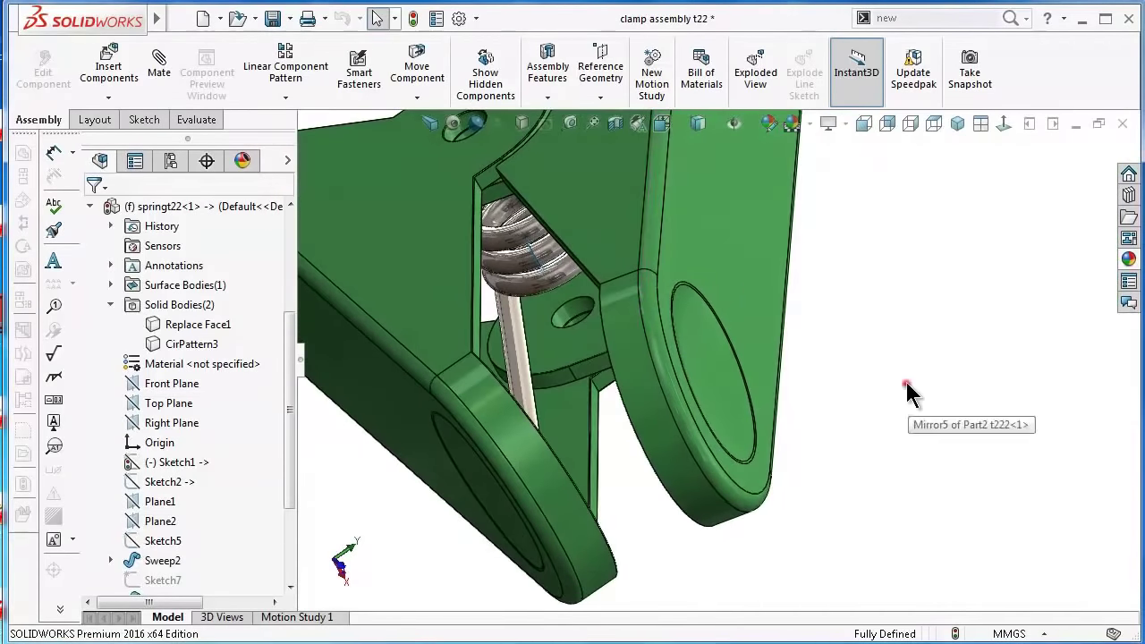
mouse_move(906, 391)
middle_mouse_down()
mouse_move(536, 242)
mouse_move(473, 248)
mouse_move(622, 313)
mouse_move(659, 394)
middle_mouse_up()
key("f")
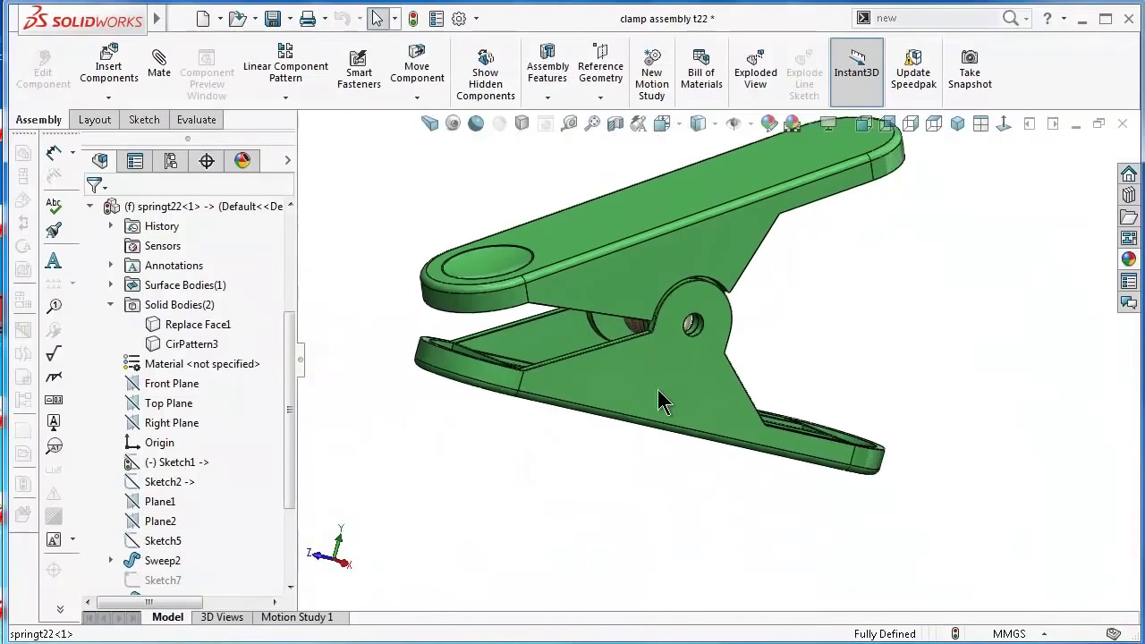
left_click_drag(596, 294, 792, 89)
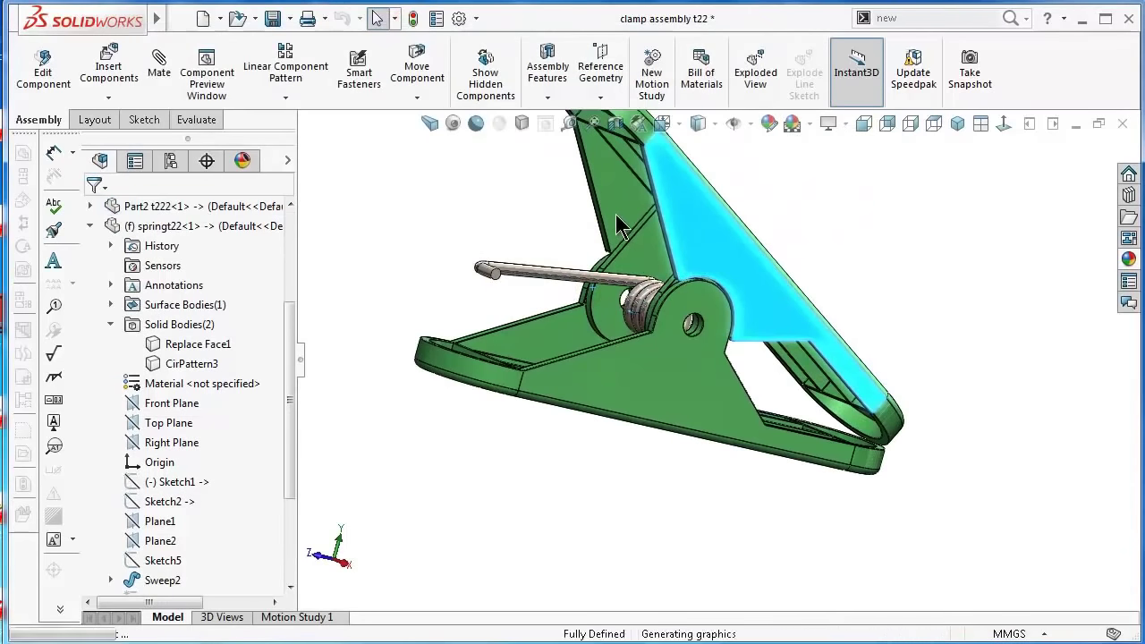
left_click(859, 251)
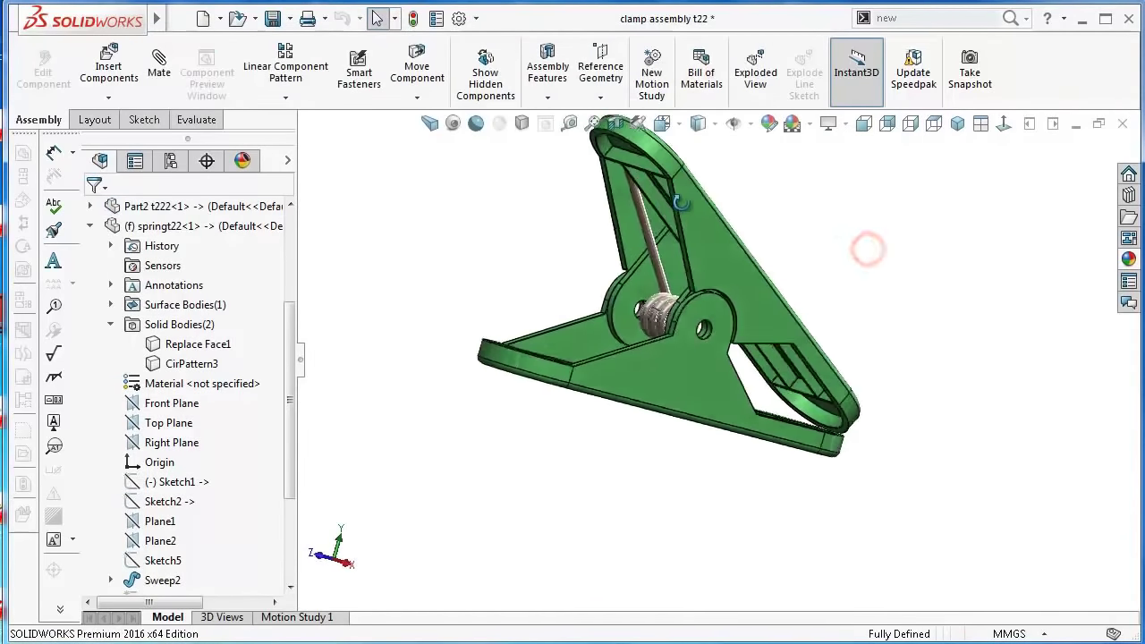
mouse_move(869, 248)
middle_mouse_down()
mouse_move(717, 166)
mouse_move(598, 284)
middle_mouse_up()
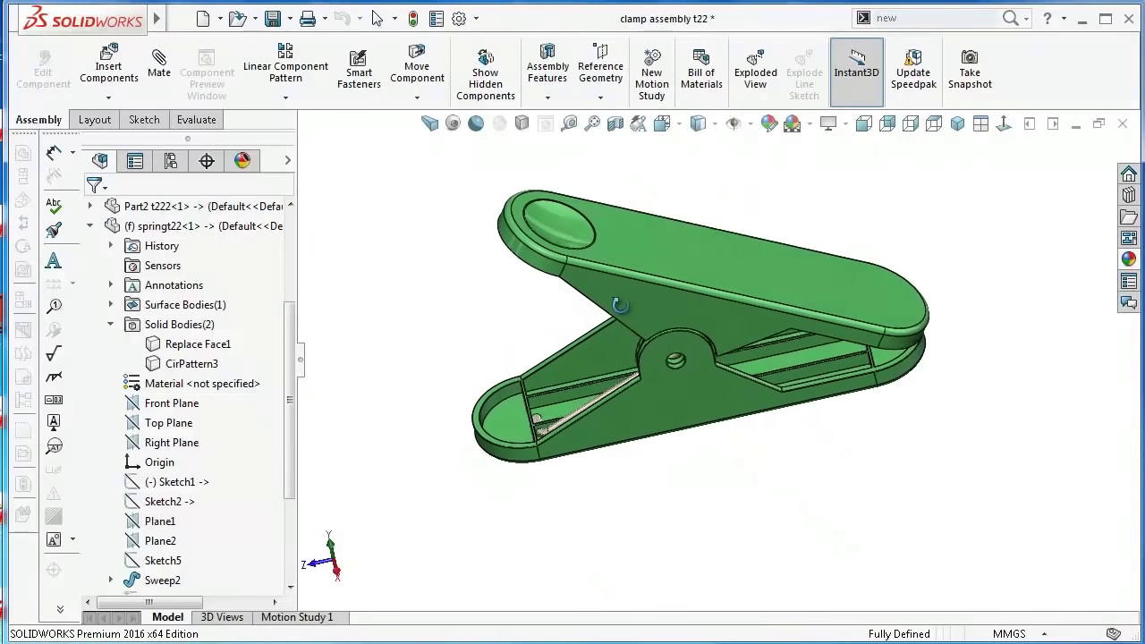
left_click_drag(598, 285, 550, 468)
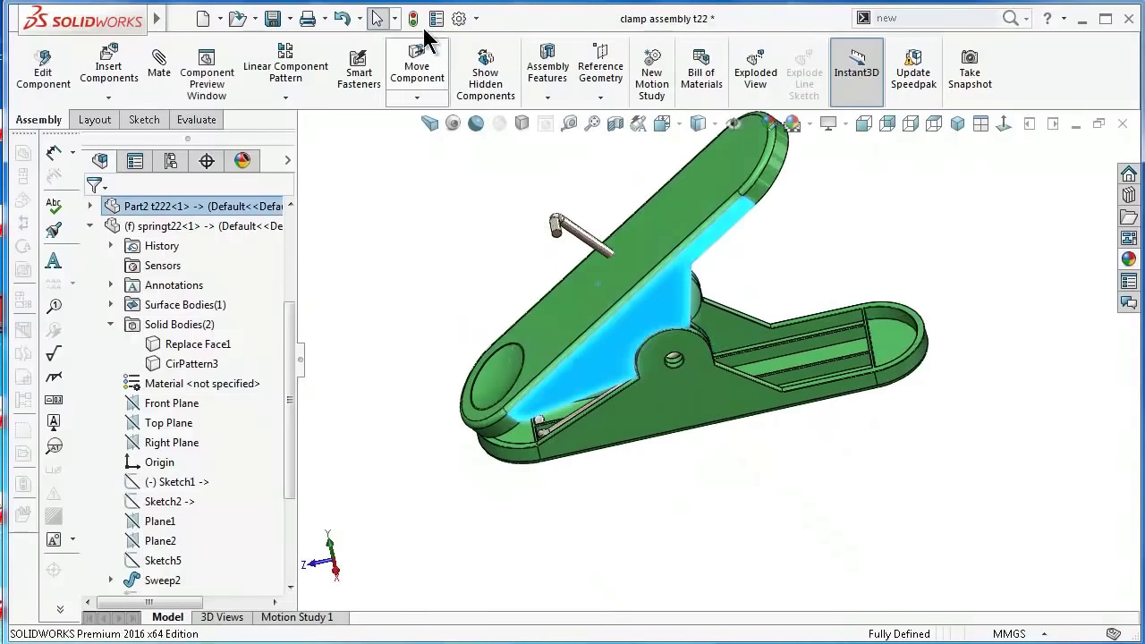
left_click(413, 19)
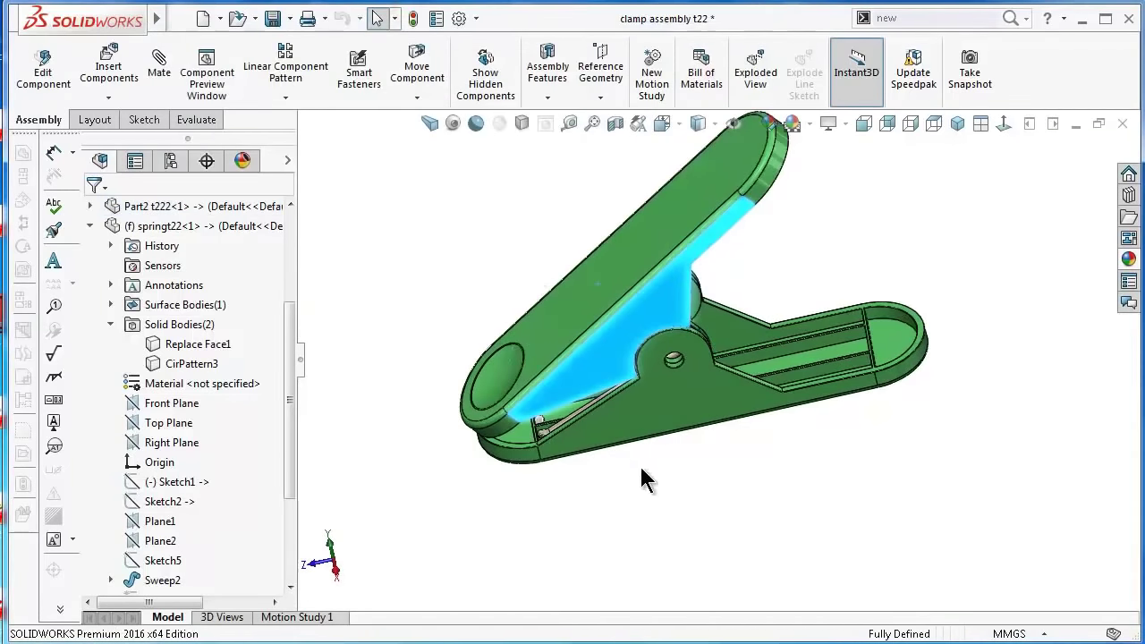
- Zoom in on the double torsion spring at the hinge and select it
left_click(745, 508)
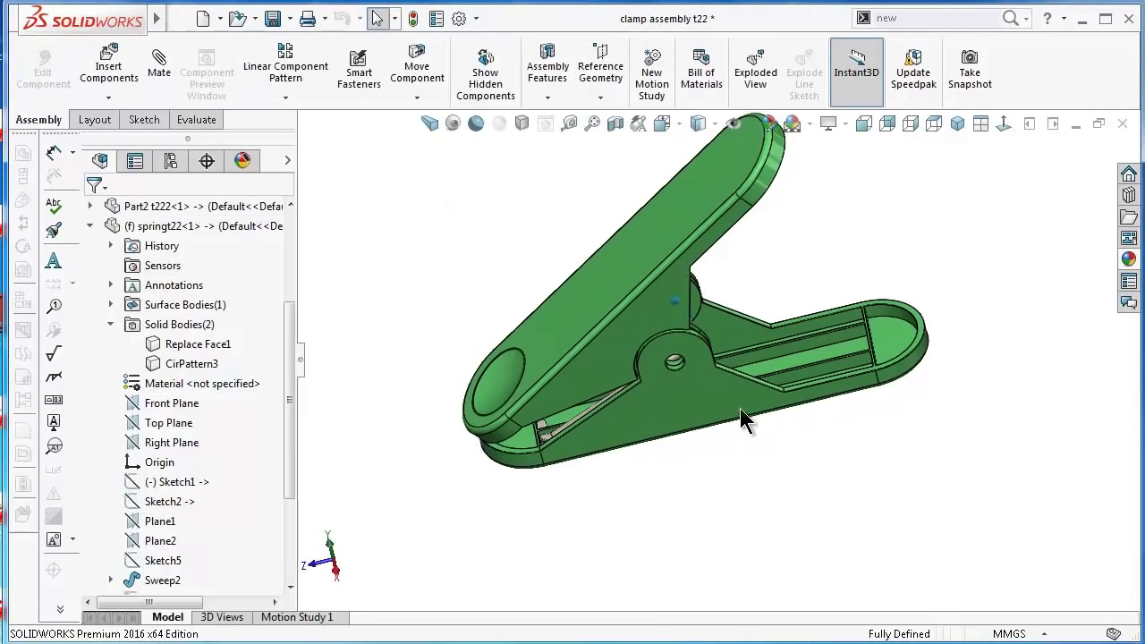
scroll(737, 430, "down", 2)
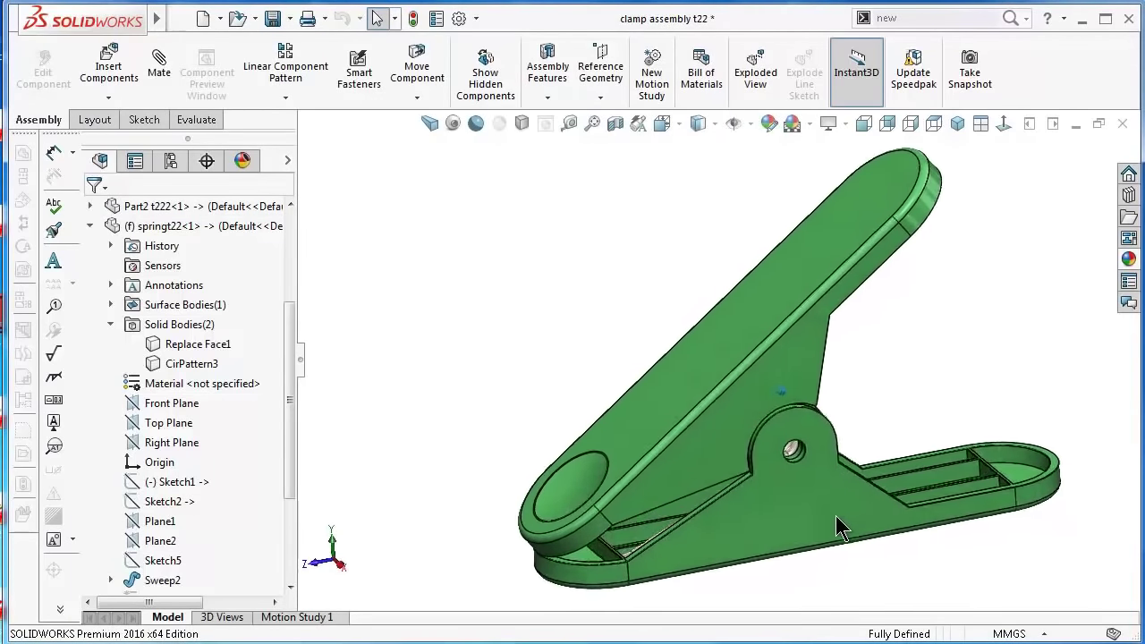
middle_click_drag(837, 528, 833, 504)
scroll(833, 504, "down", 5)
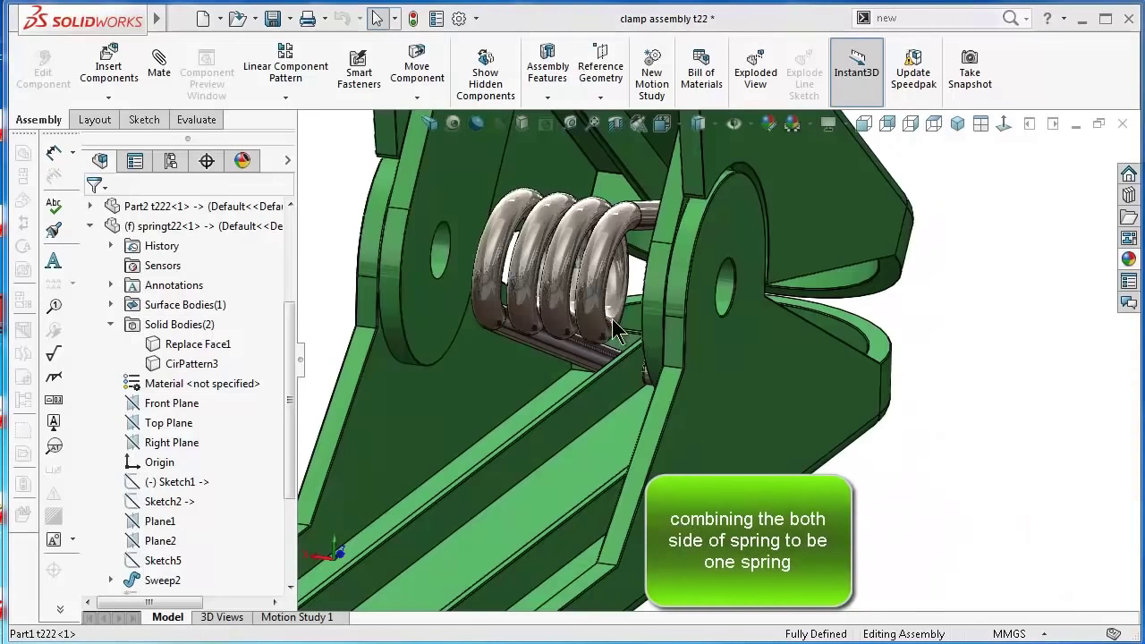
left_click(588, 302)
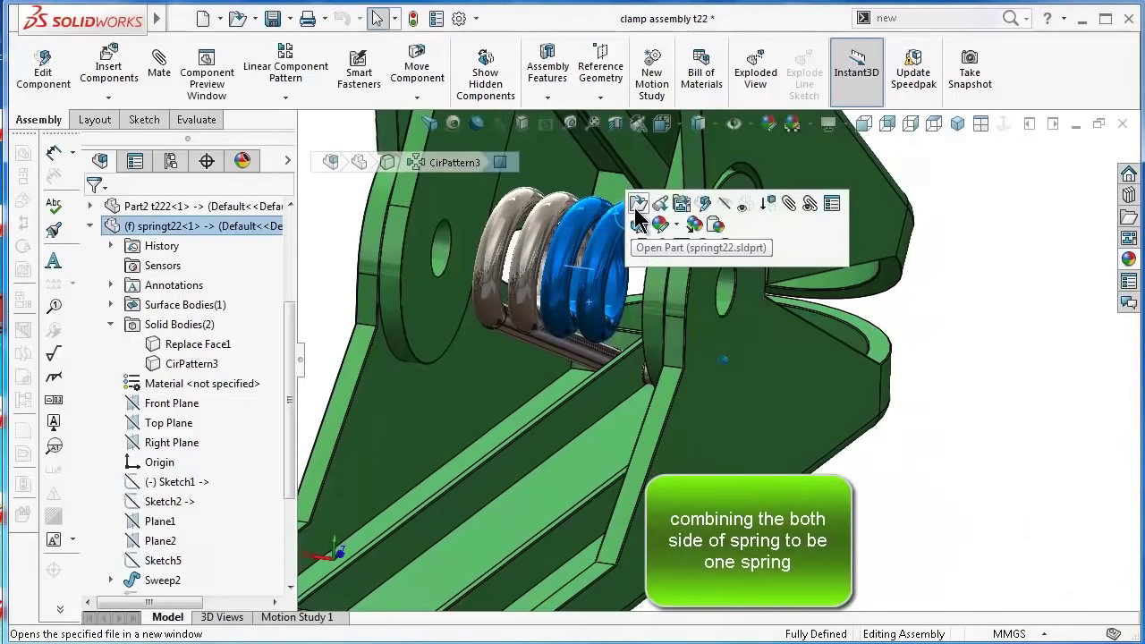
- Open the spring part in its own window and select its Solid Bodies folder
left_click(636, 210)
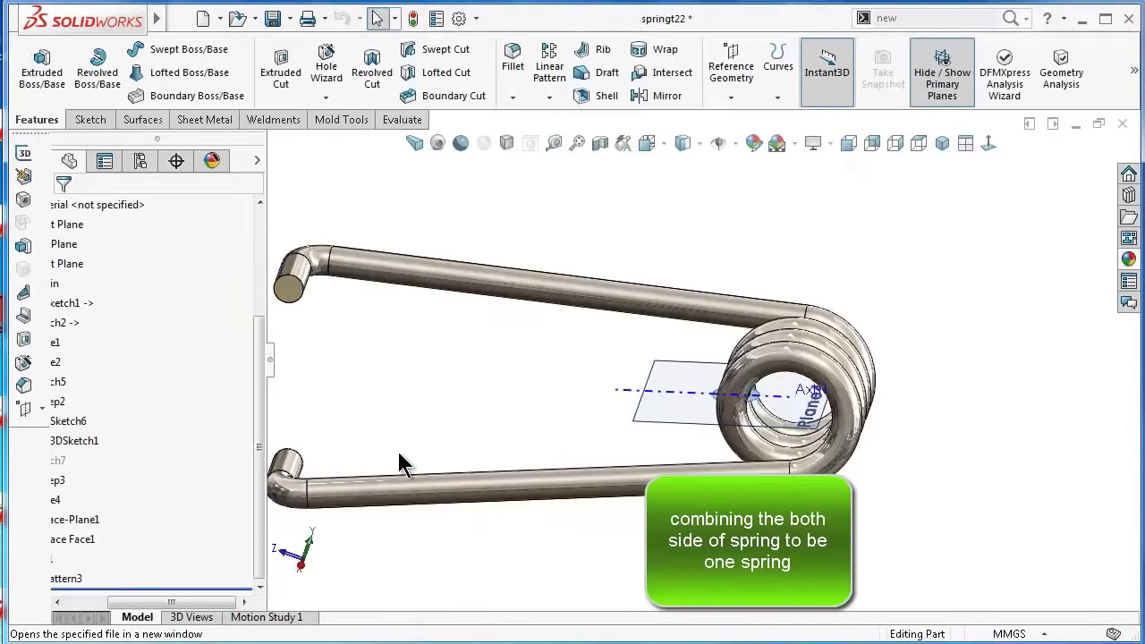
left_click_drag(240, 602, 190, 603)
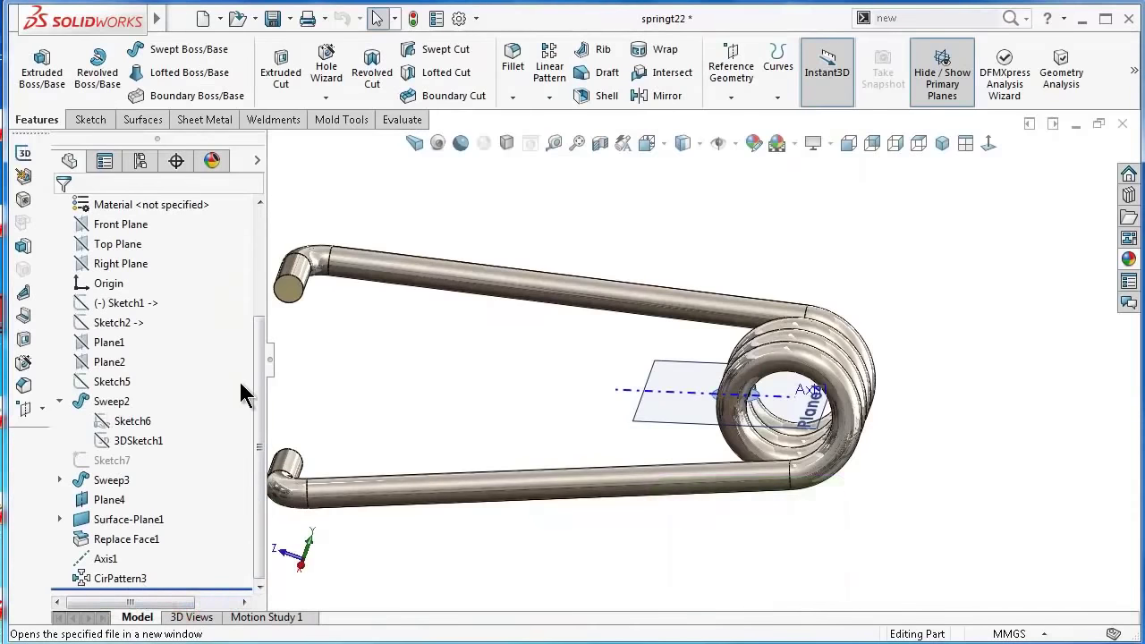
scroll(242, 349, "up", 3)
left_click(134, 263)
type("c")
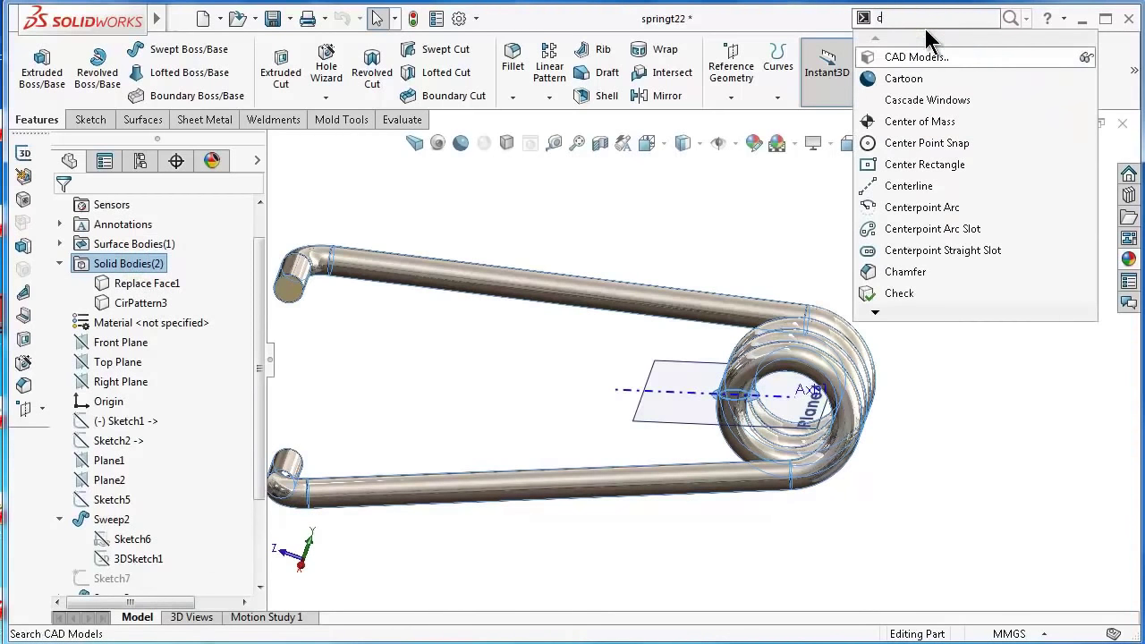
- Combine the CirPattern3 and Replace Face1 bodies into one solid using Add
type("om")
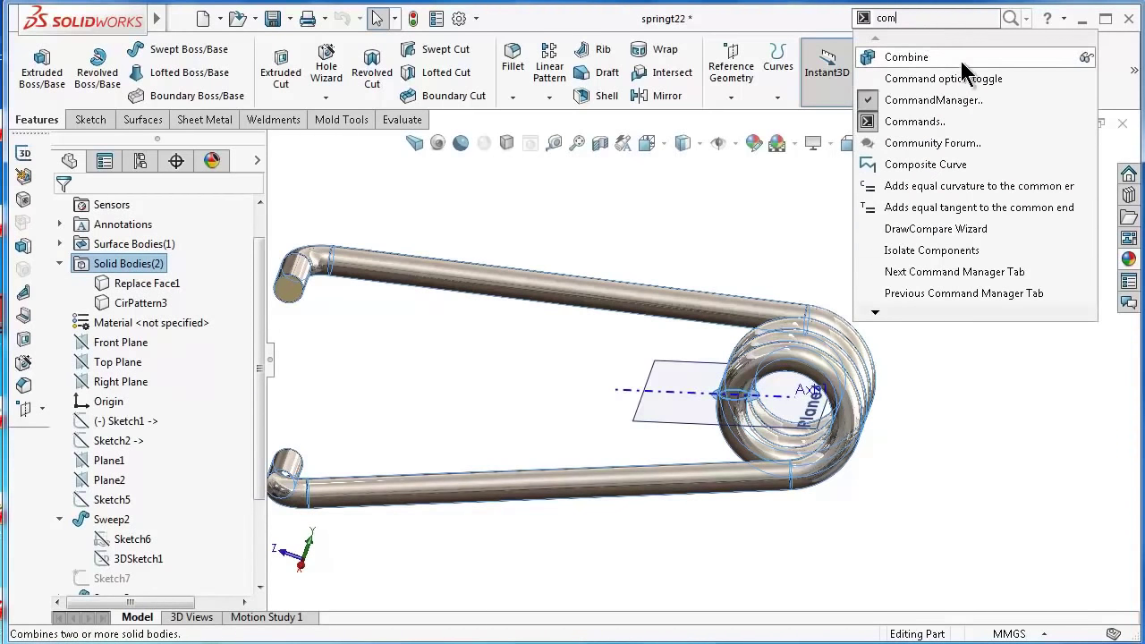
left_click(957, 55)
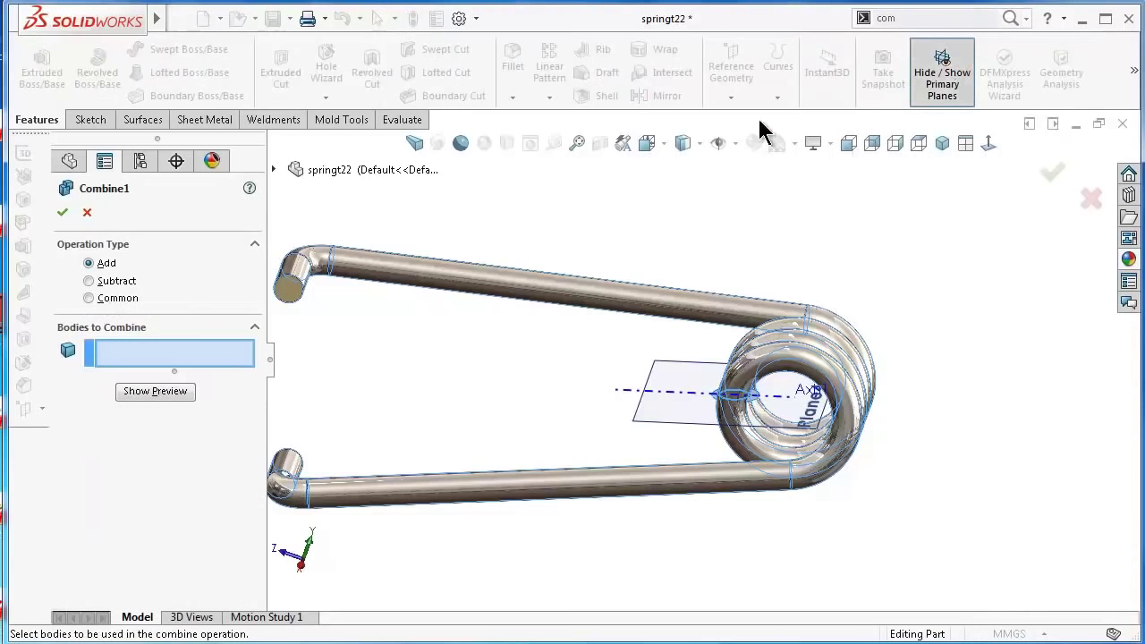
left_click(376, 264)
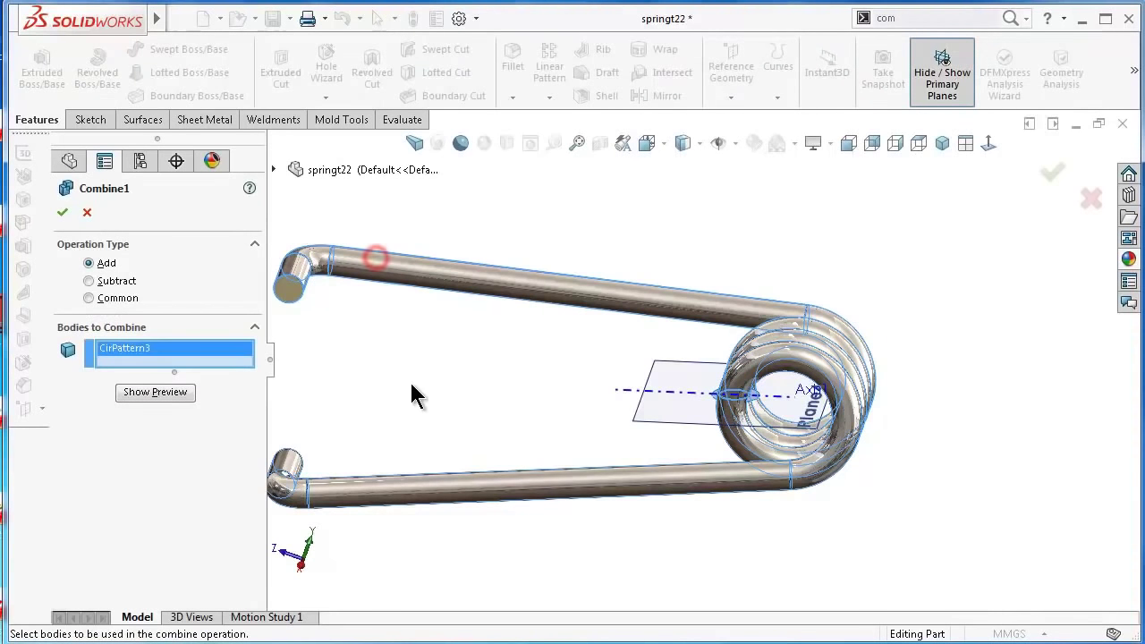
left_click(414, 492)
left_click(1050, 182)
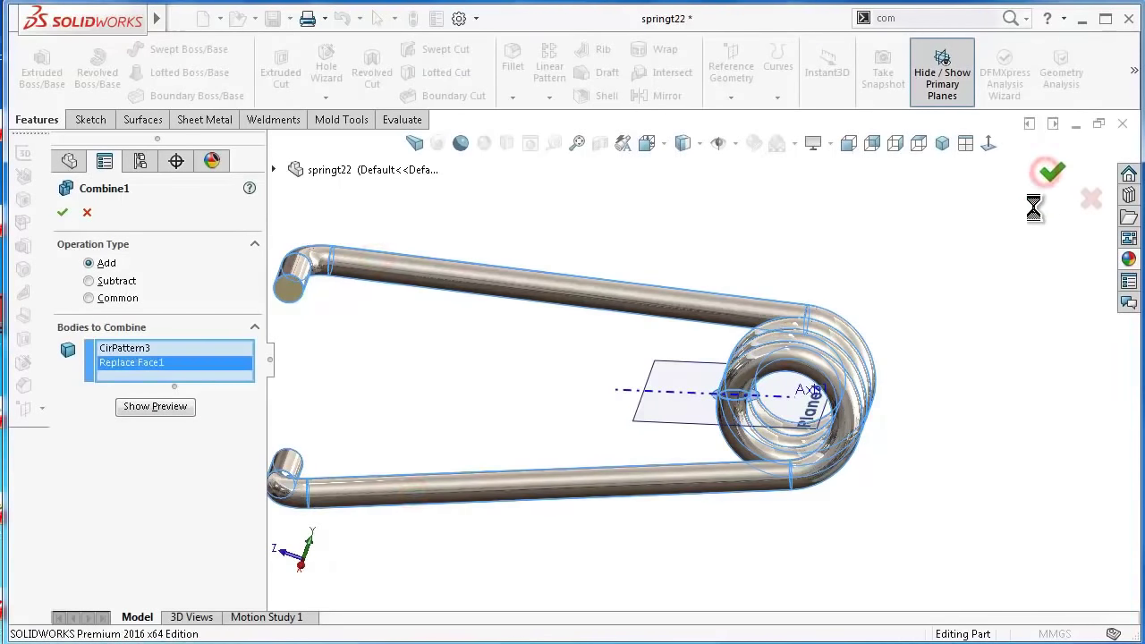
left_click(544, 385)
- Hide the spring's Axis1, Plane4 and Surface-Plane1 references
left_click(660, 390)
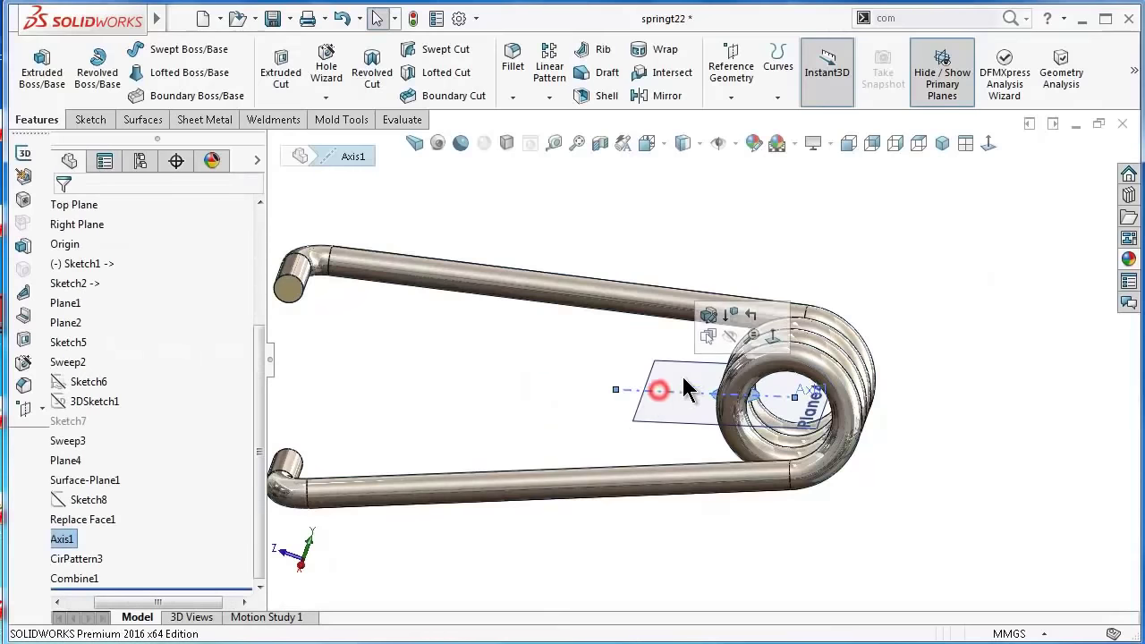
left_click(727, 337)
left_click(676, 411)
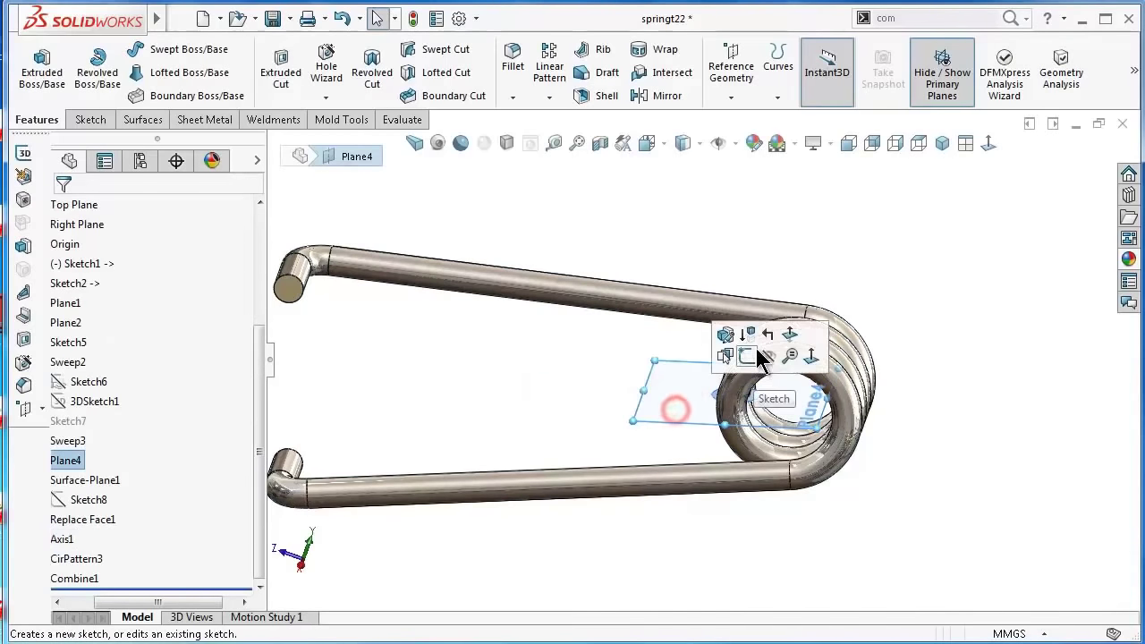
left_click(769, 358)
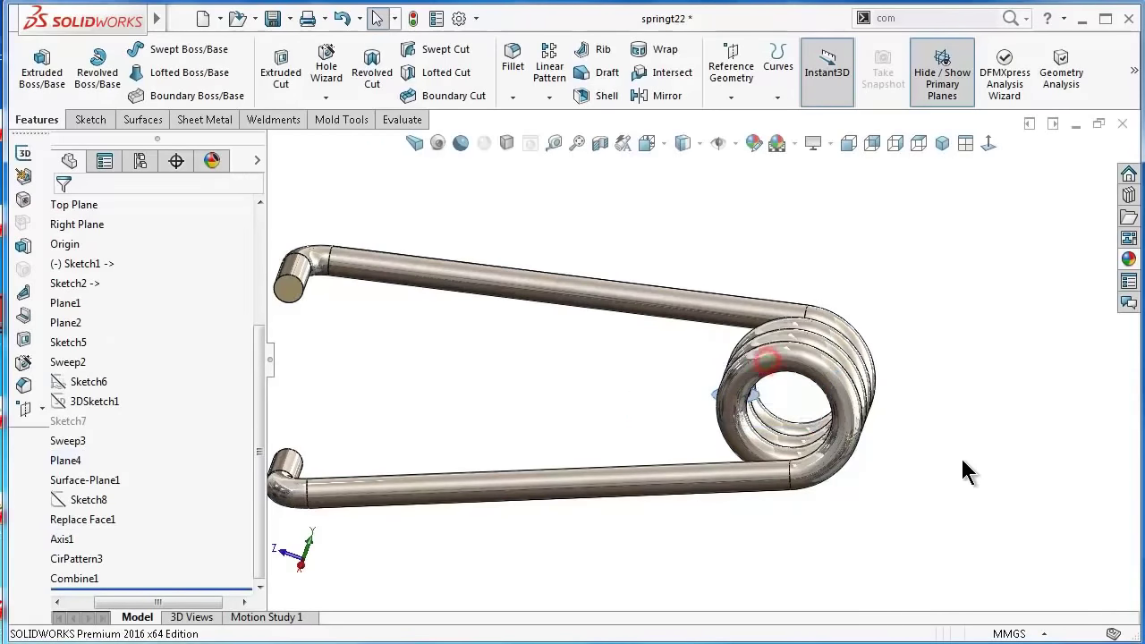
scroll(773, 360, "down", 3)
scroll(771, 411, "down", 3)
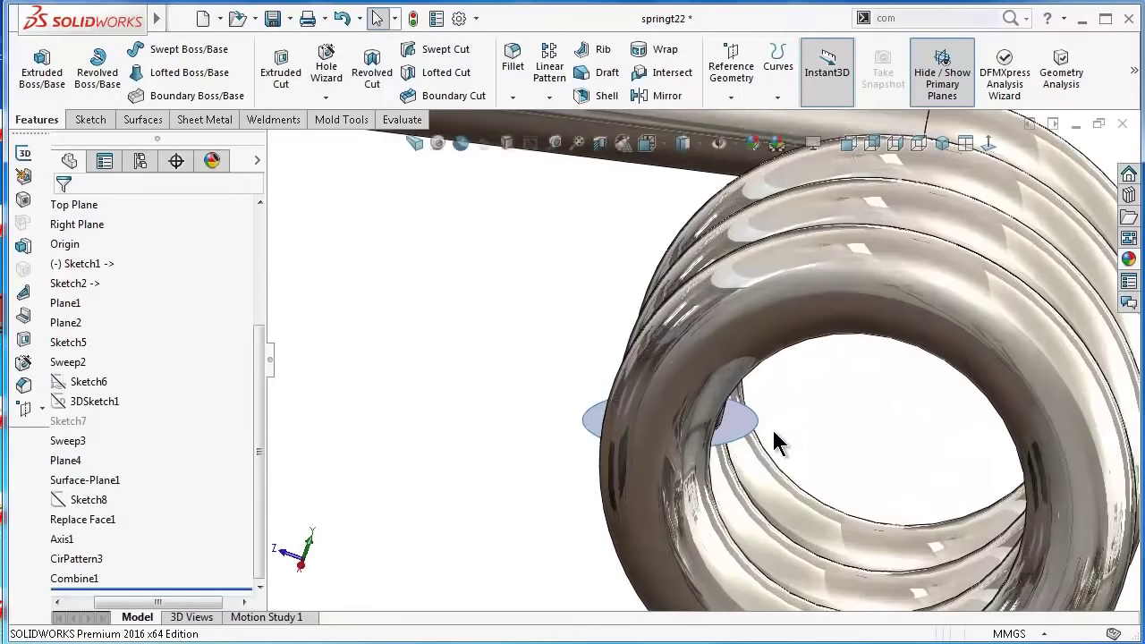
left_click(748, 428)
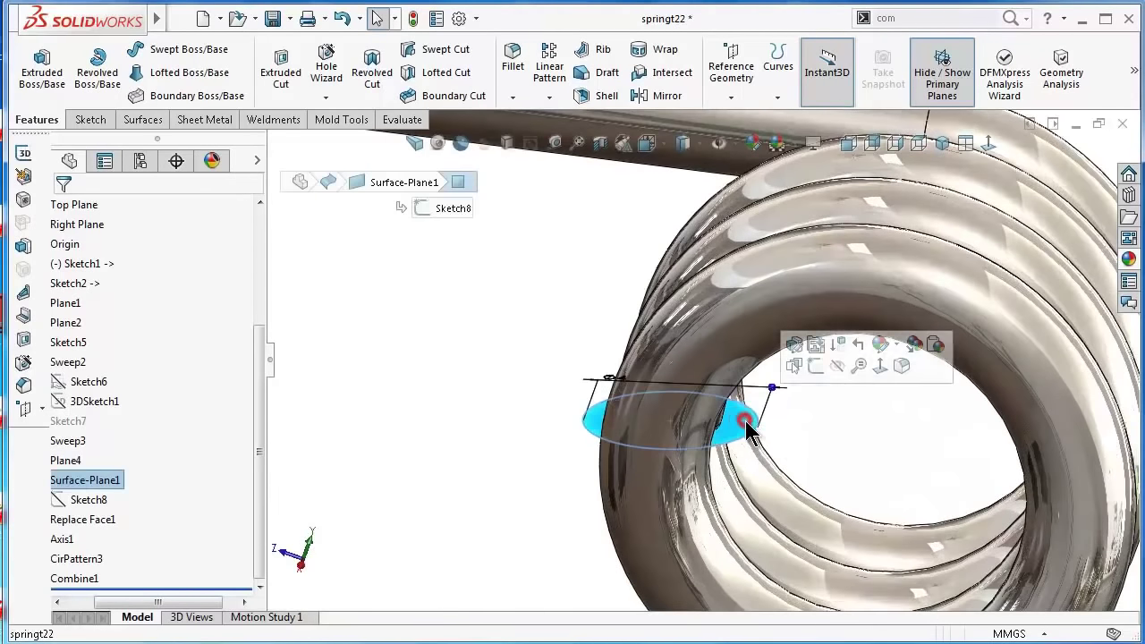
left_click(830, 366)
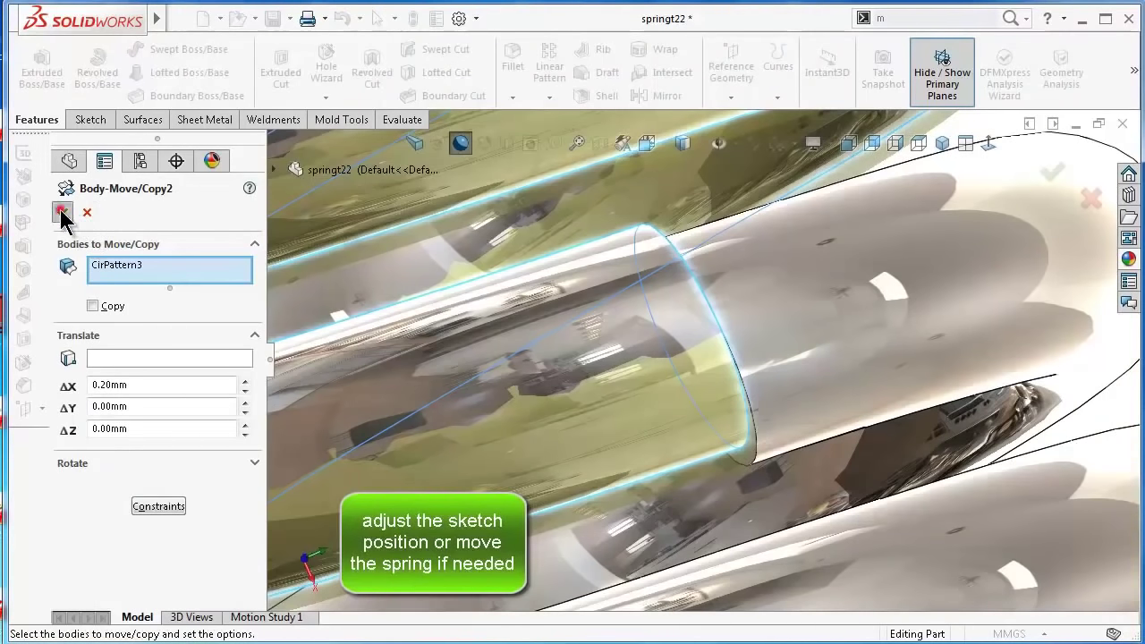
- Confirm the Body-Move/Copy2 spring move, inspect the coils, and minimize the part window
left_click(62, 213)
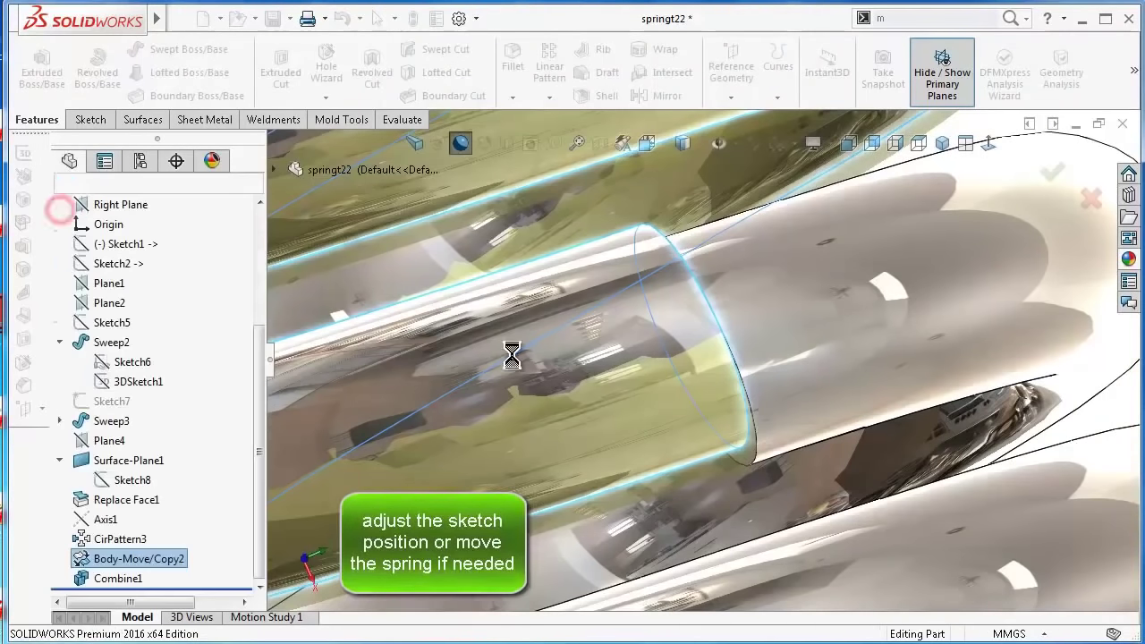
scroll(873, 401, "up", 2)
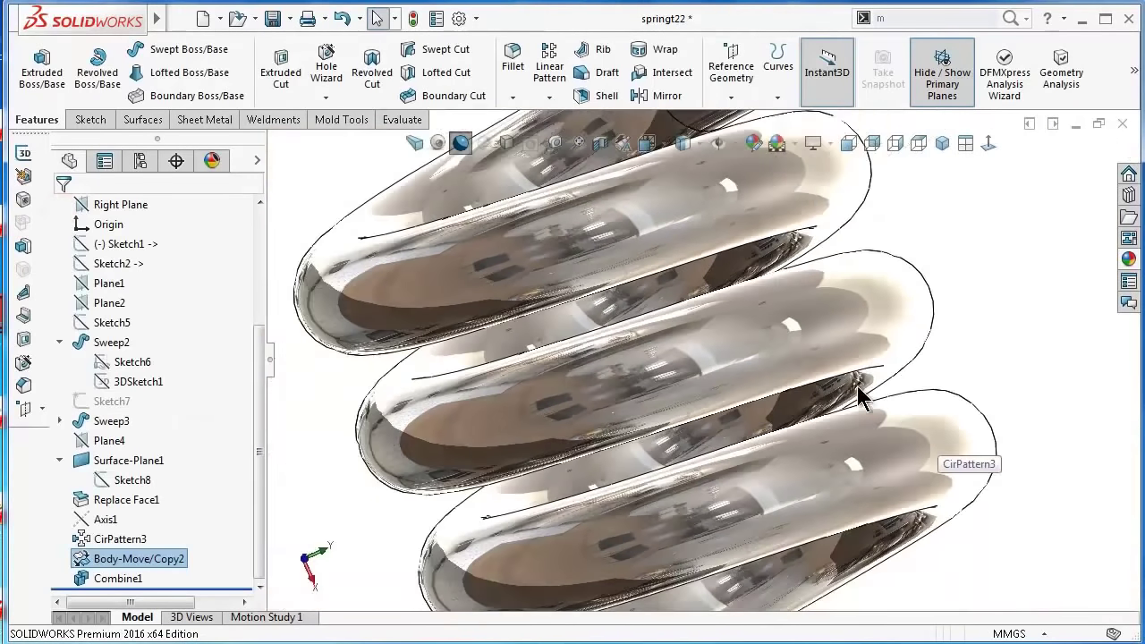
scroll(865, 397, "up", 2)
scroll(855, 390, "up", 2)
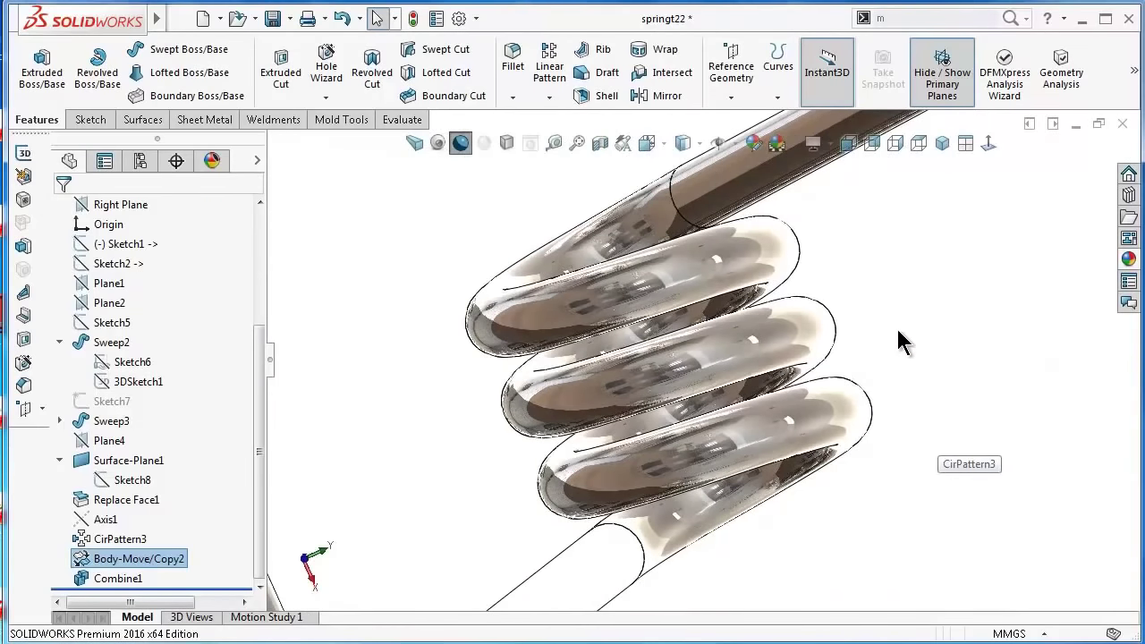
left_click(900, 298)
mouse_move(890, 326)
middle_mouse_down()
mouse_move(847, 348)
mouse_move(938, 460)
mouse_move(617, 494)
middle_mouse_up()
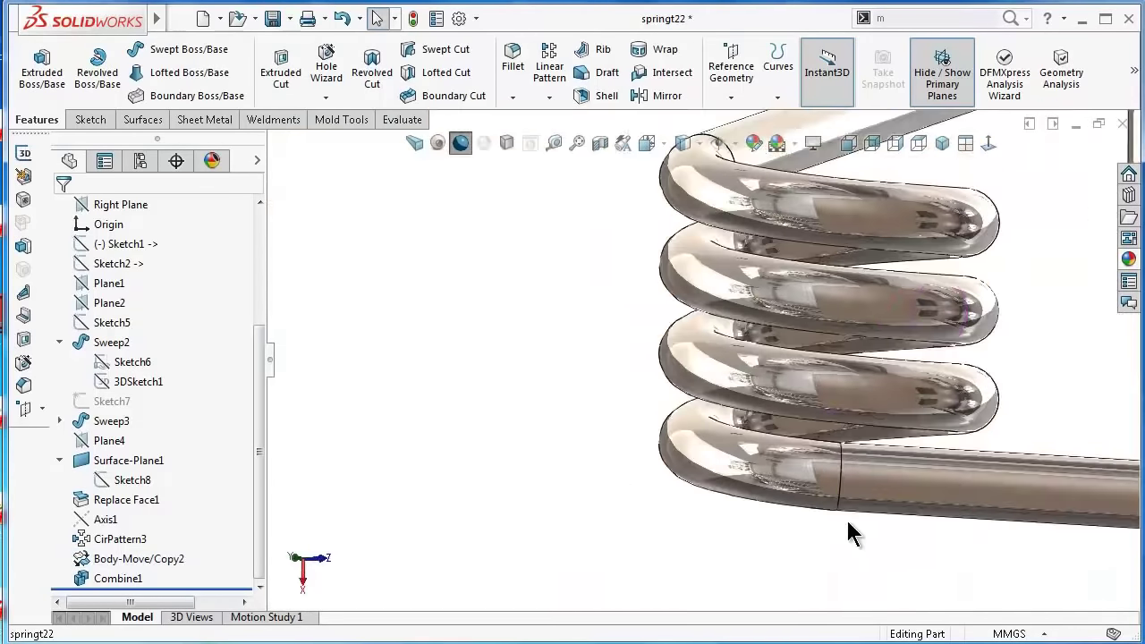
mouse_move(821, 454)
middle_mouse_down()
mouse_move(557, 440)
mouse_move(537, 286)
mouse_move(483, 204)
middle_mouse_up()
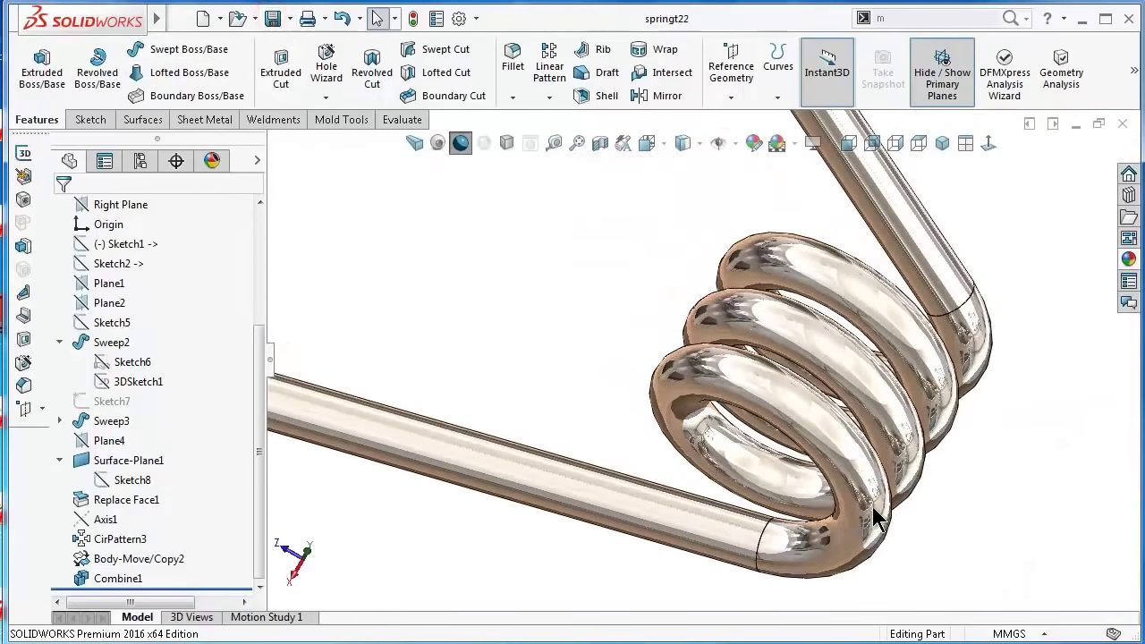
scroll(762, 537, "up", 2)
scroll(838, 460, "up", 2)
mouse_move(838, 459)
middle_mouse_down()
mouse_move(841, 374)
mouse_move(928, 260)
mouse_move(975, 348)
mouse_move(975, 380)
middle_mouse_up()
mouse_move(906, 349)
middle_mouse_down()
mouse_move(726, 371)
mouse_move(1141, 170)
middle_mouse_up()
left_click(1078, 126)
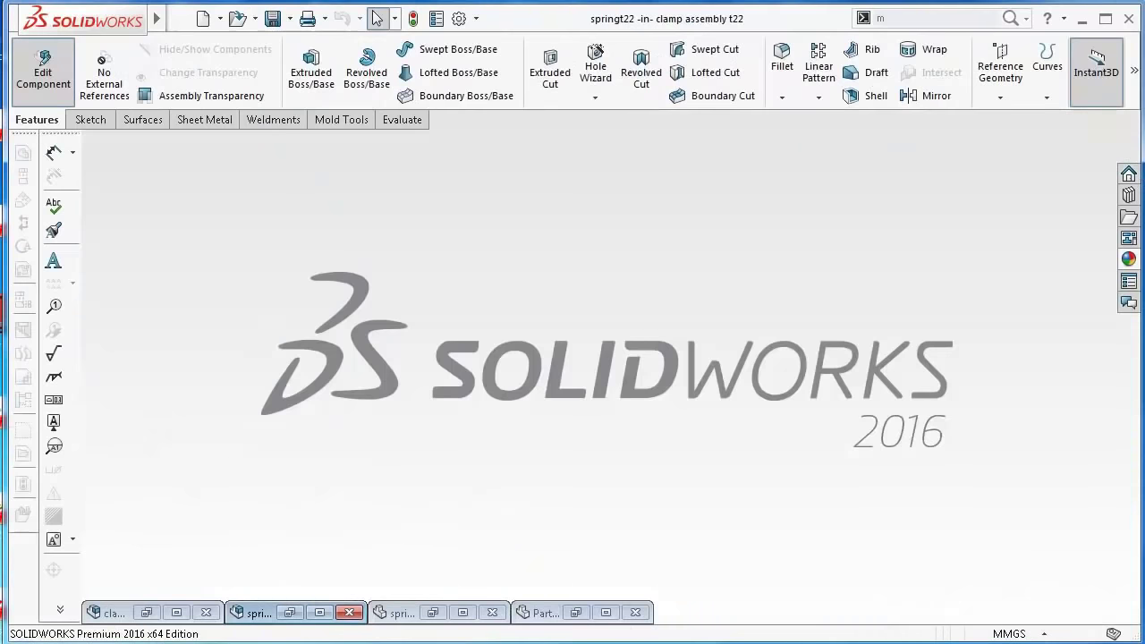
- Accept the rebuild prompt, bring back the clamp assembly t22 window, and rebuild it
left_click(146, 613)
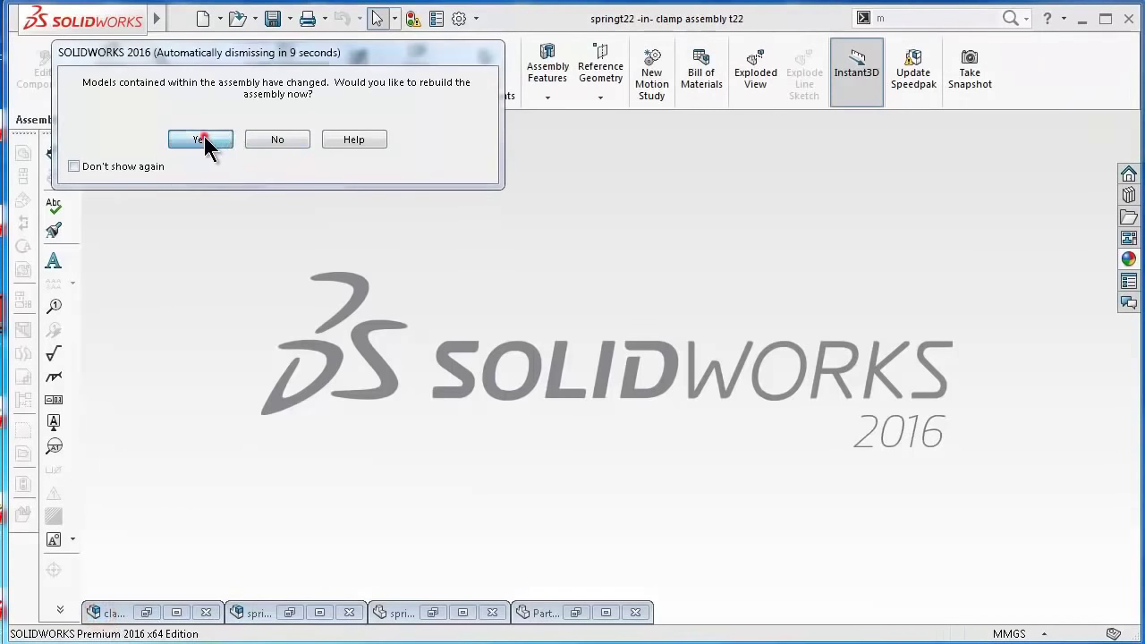
left_click(202, 140)
left_click(121, 613)
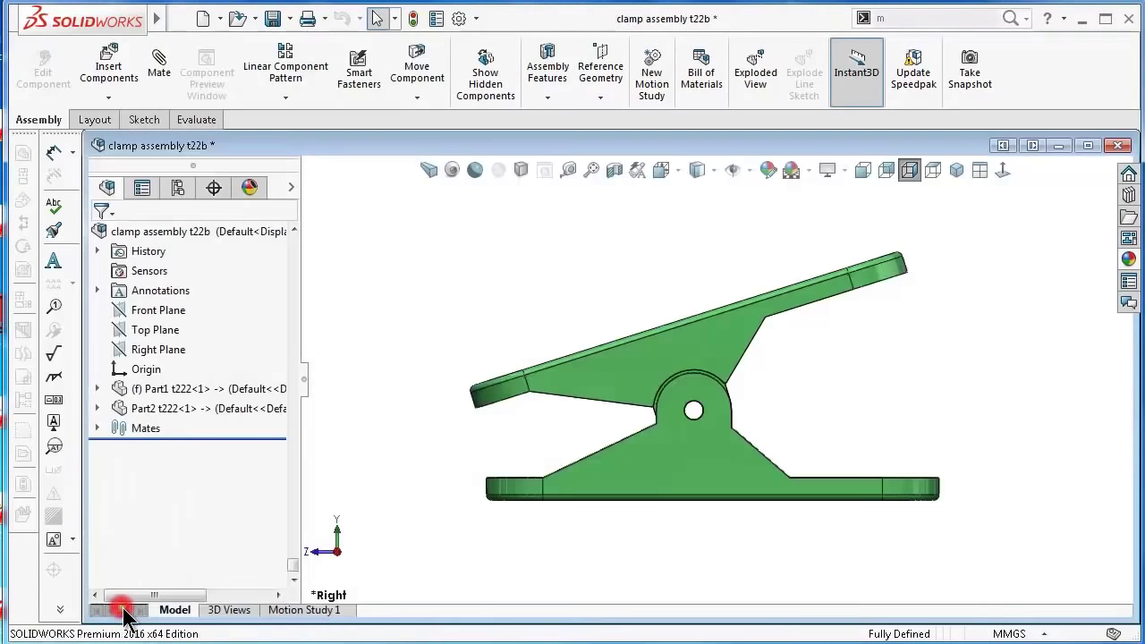
mouse_move(734, 394)
middle_mouse_down()
mouse_move(540, 379)
mouse_move(605, 379)
middle_mouse_up()
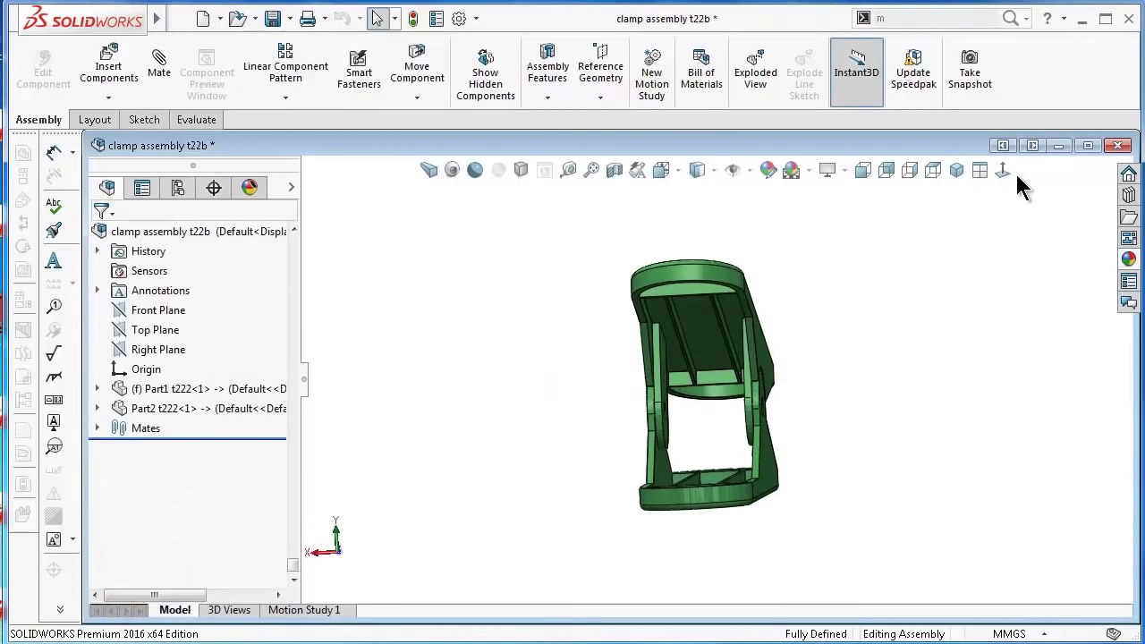
left_click(1052, 150)
left_click(463, 613)
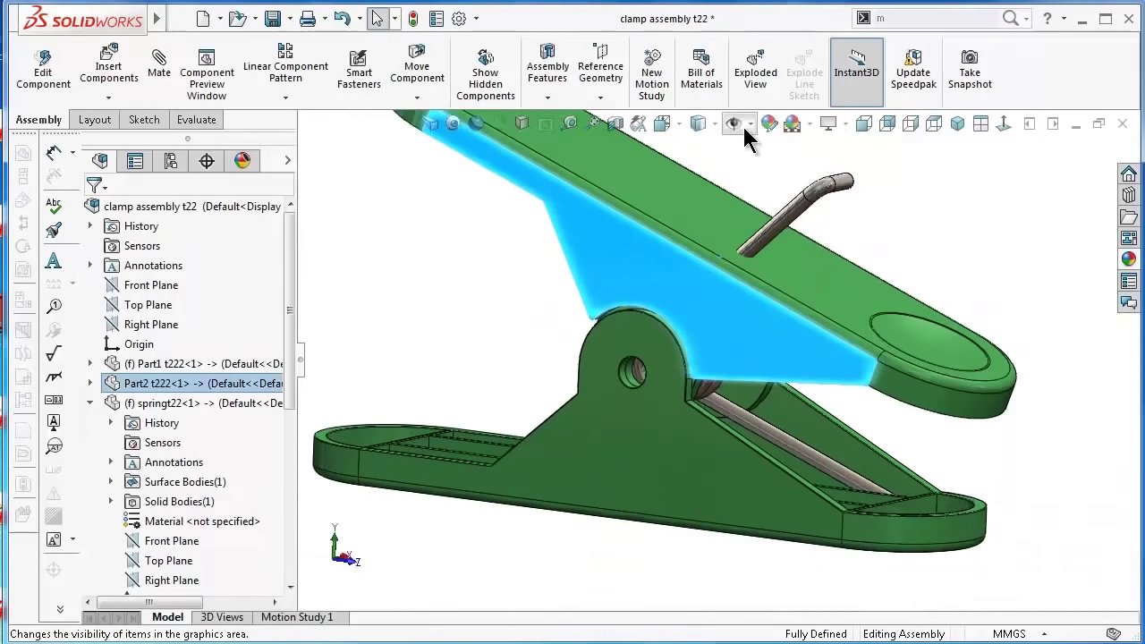
left_click(413, 21)
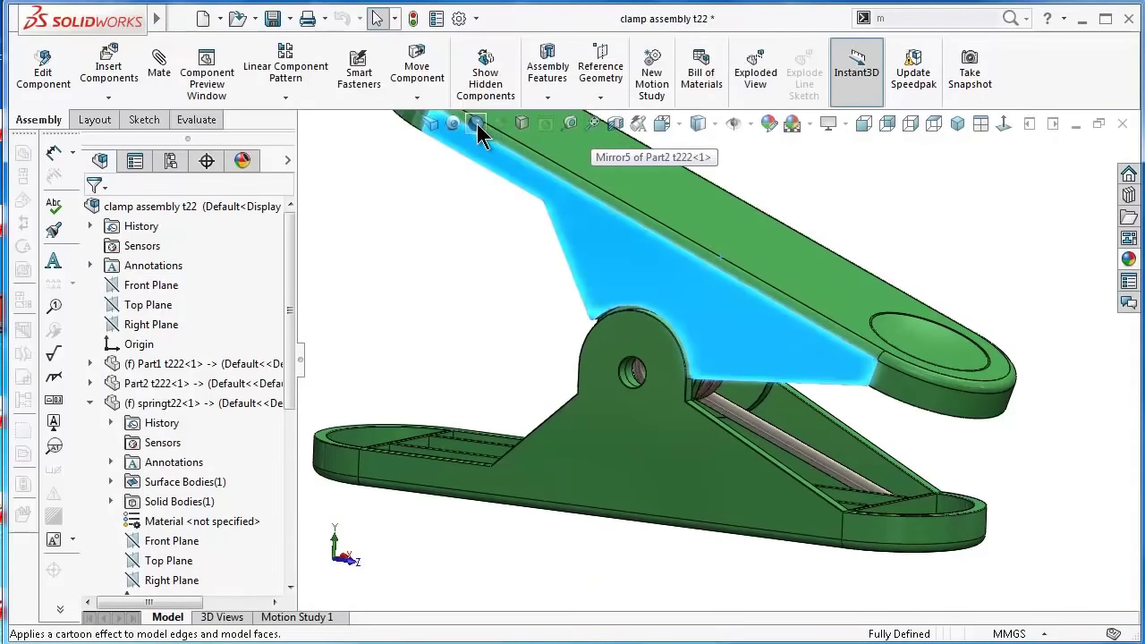
- Turn off ambient occlusion, swing the upper jaw closed, and rebuild the assembly
middle_click_drag(467, 313, 545, 199)
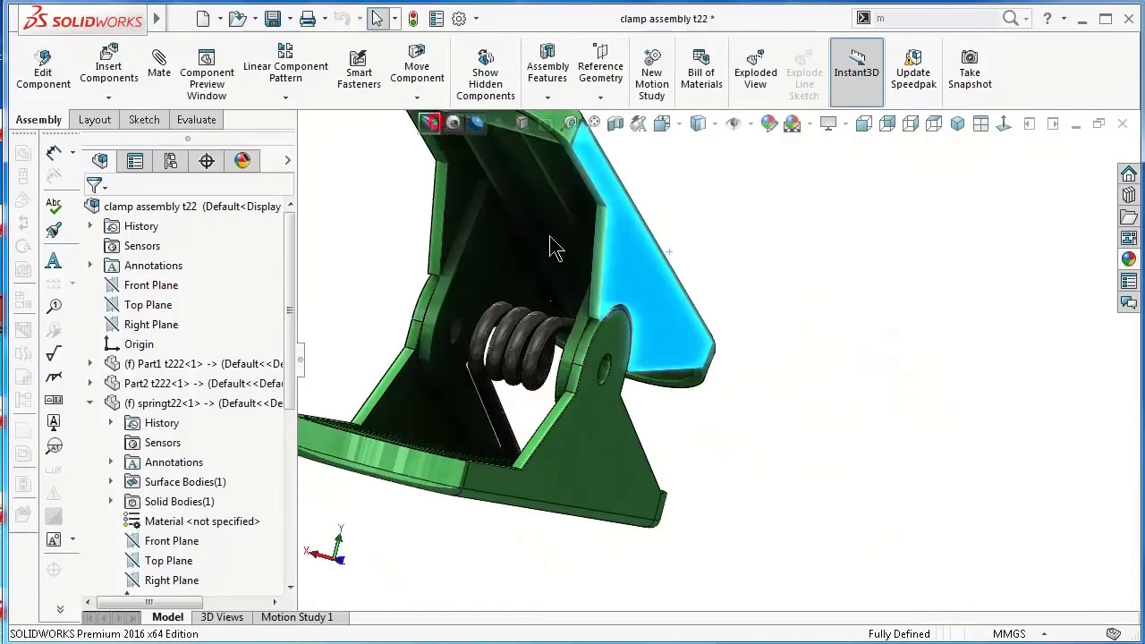
middle_click_drag(537, 260, 481, 157)
left_click(453, 125)
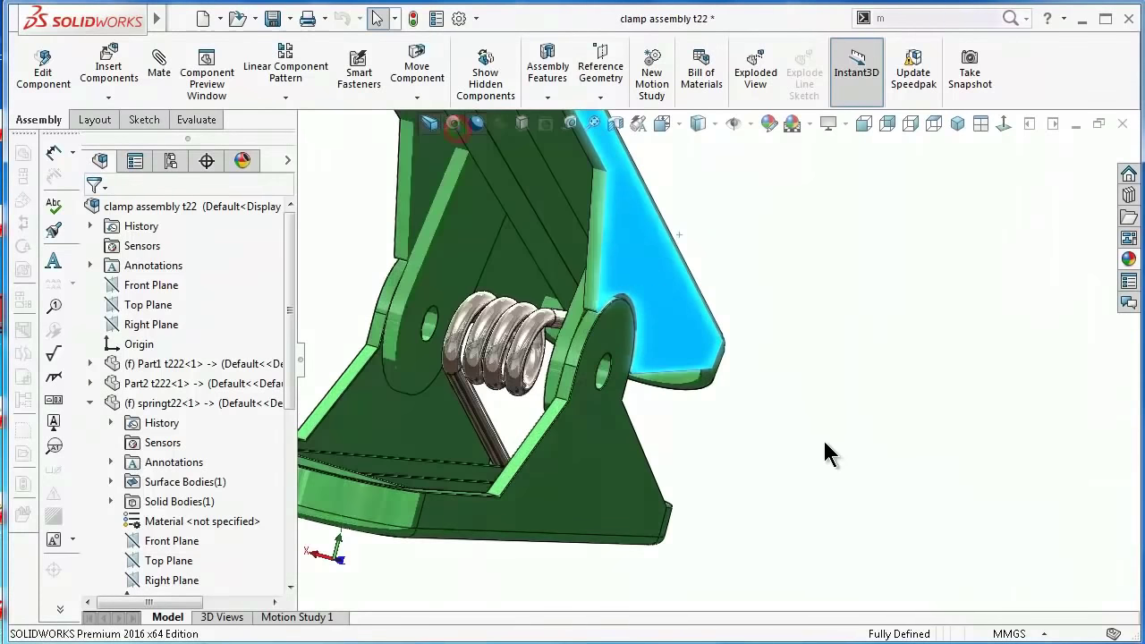
mouse_move(823, 452)
middle_mouse_down()
mouse_move(742, 366)
mouse_move(609, 284)
middle_mouse_up()
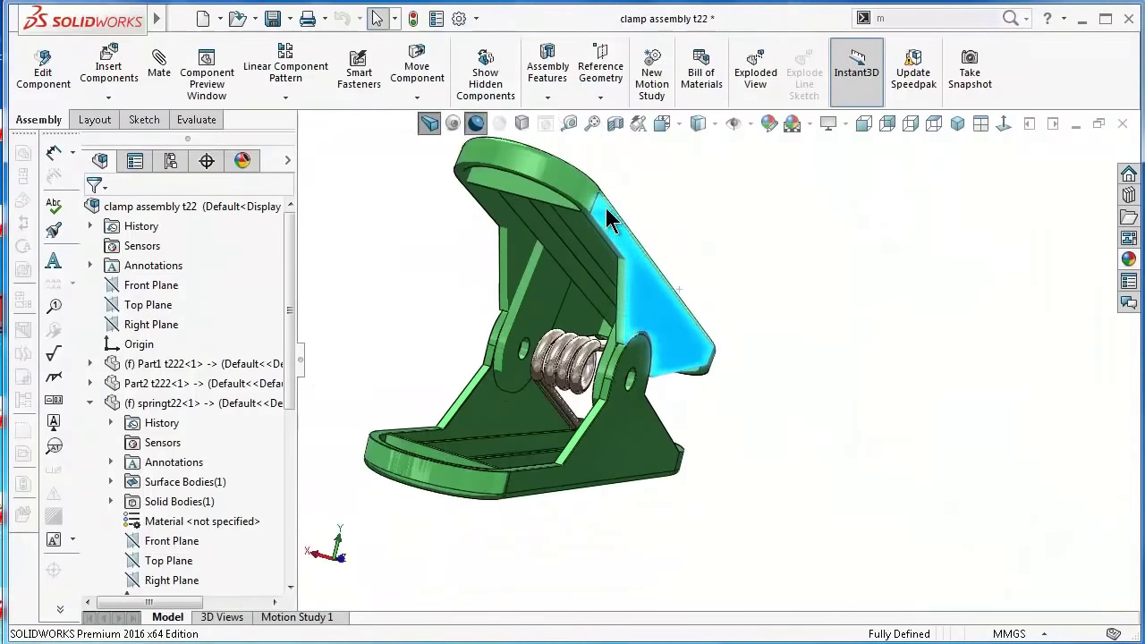
left_click_drag(606, 208, 681, 143)
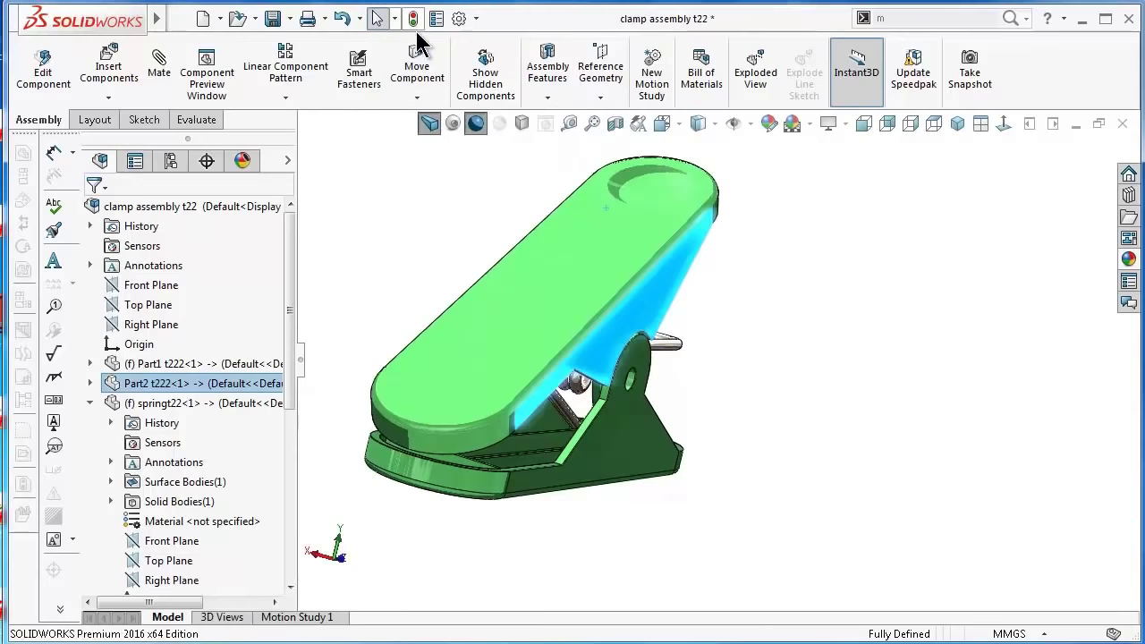
left_click(414, 20)
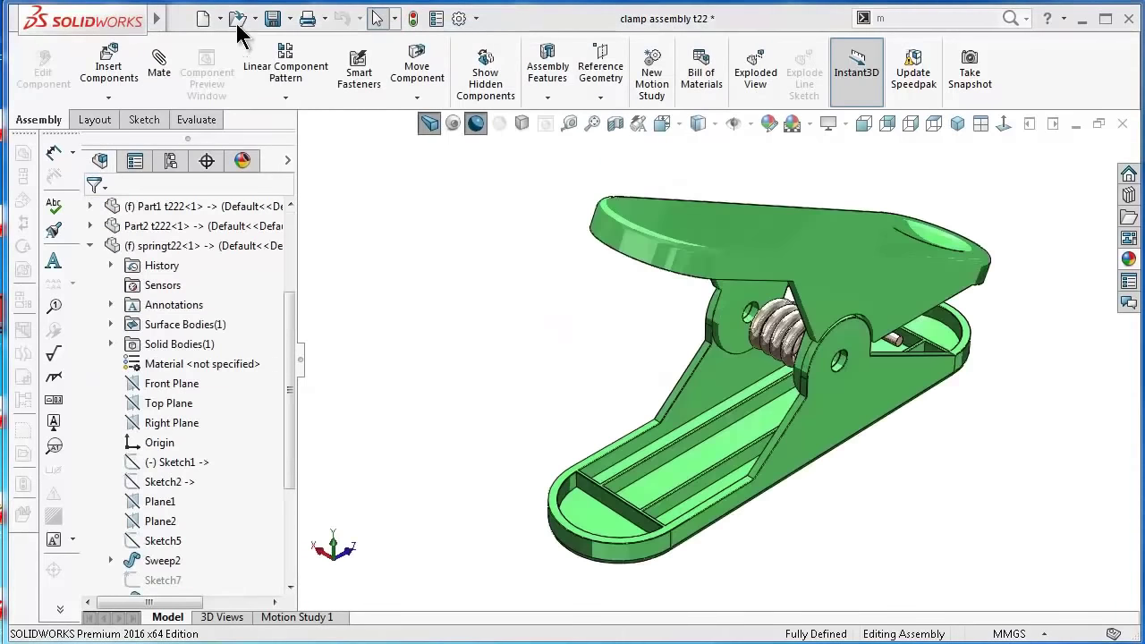
- Create a new part, Part3, and start Sketch1 on its Top Plane
left_click(205, 19)
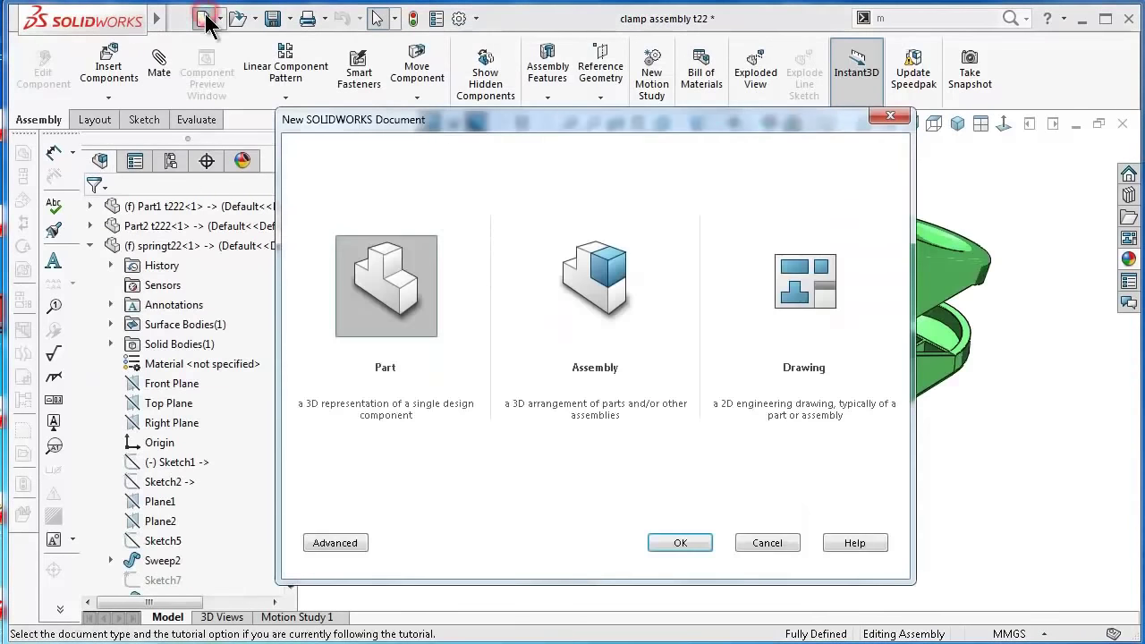
left_click(678, 542)
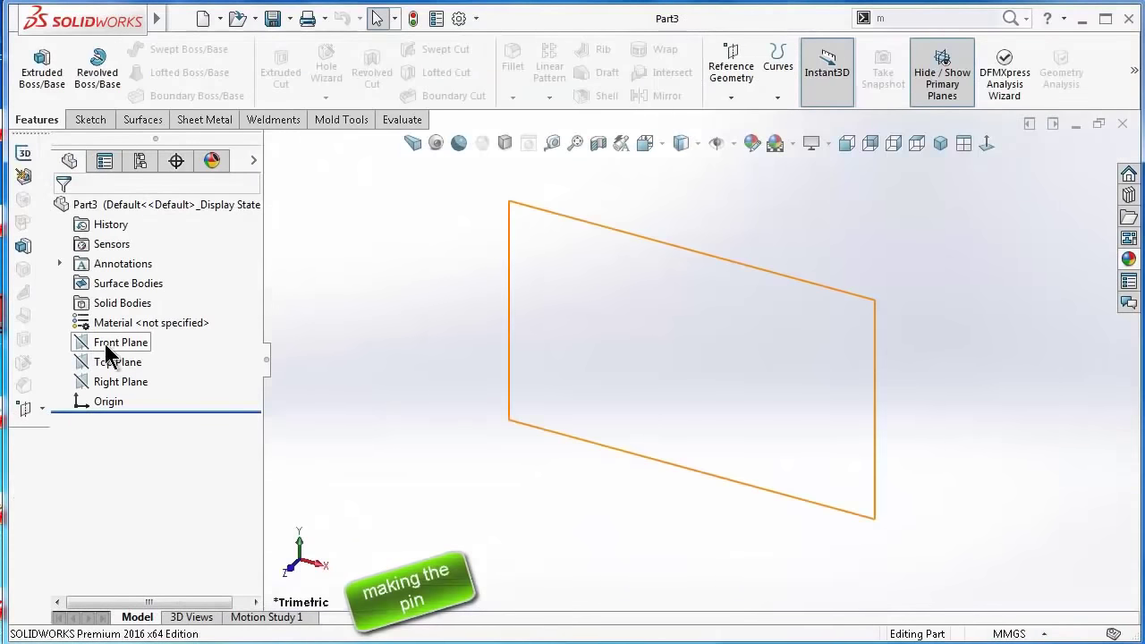
left_click(106, 362)
left_click(121, 339)
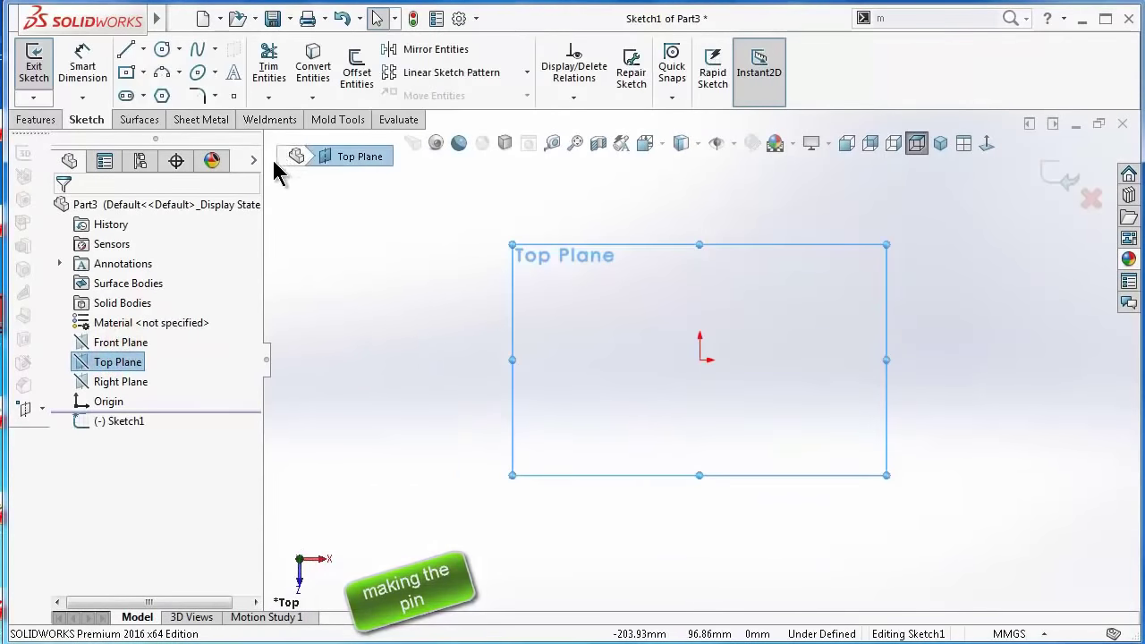
- Draw a tall corner rectangle from the origin and a small flange rectangle at its base
left_click(125, 50)
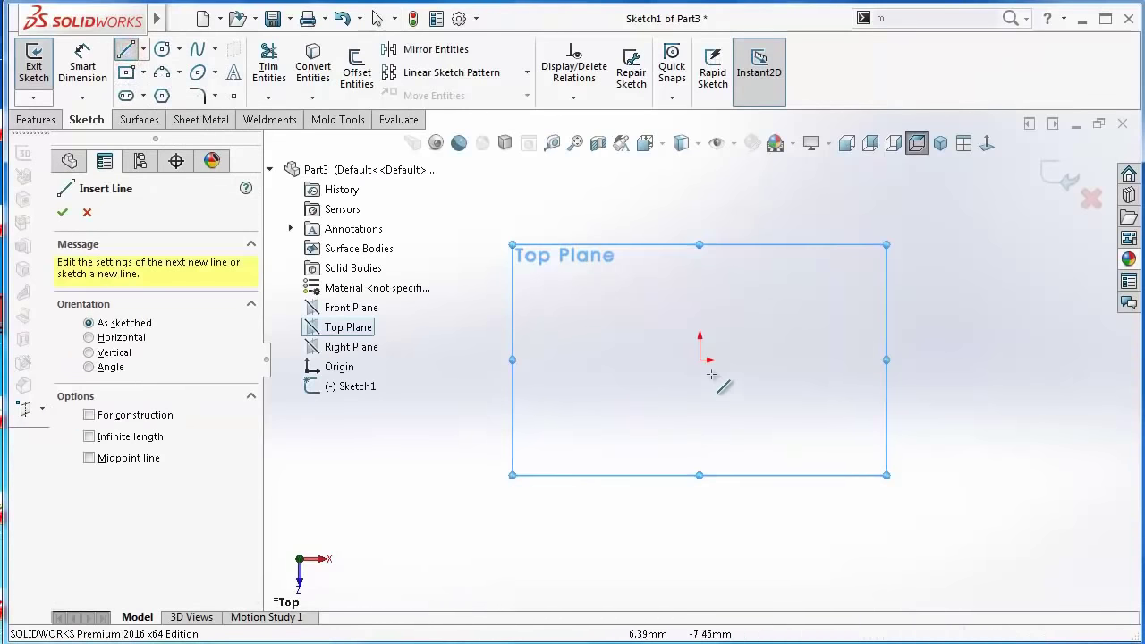
left_click(143, 73)
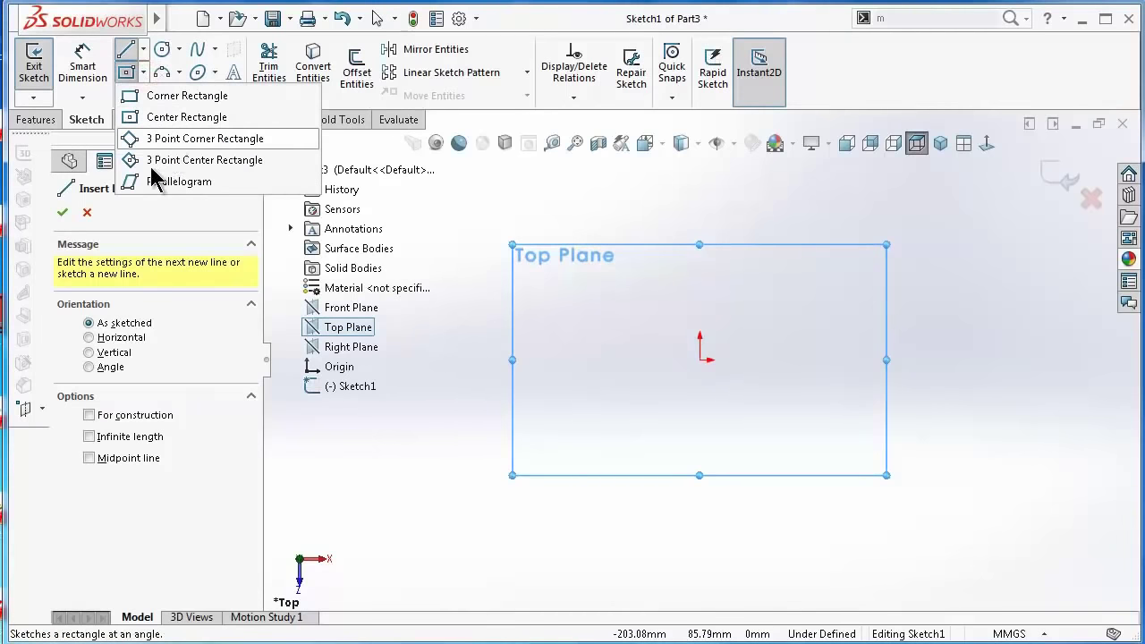
left_click(165, 98)
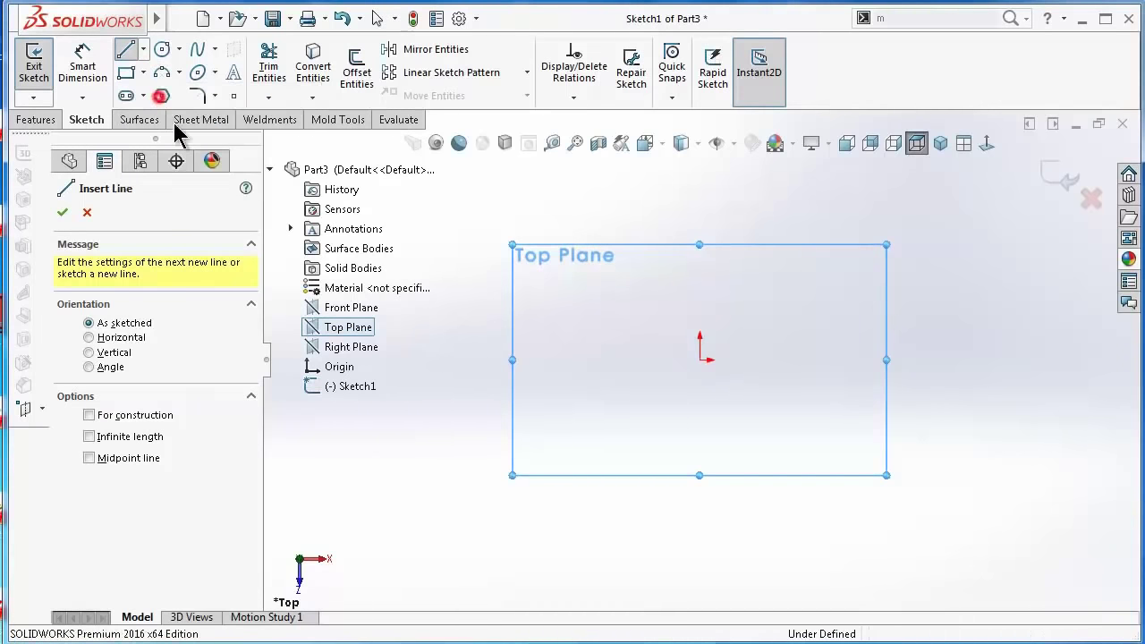
left_click(701, 359)
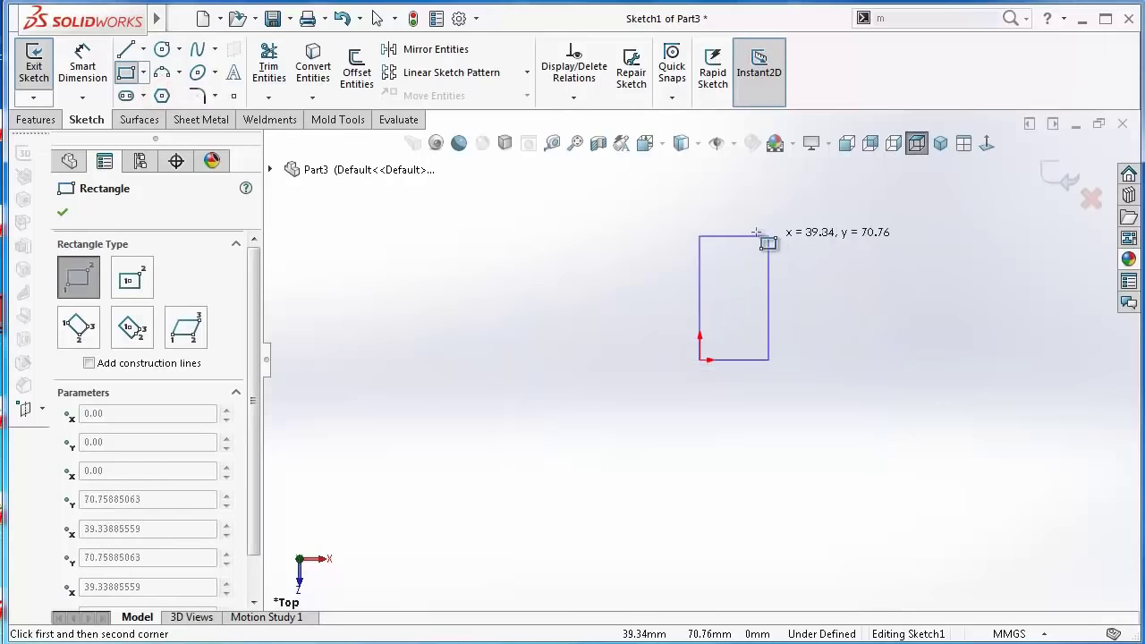
left_click(723, 251)
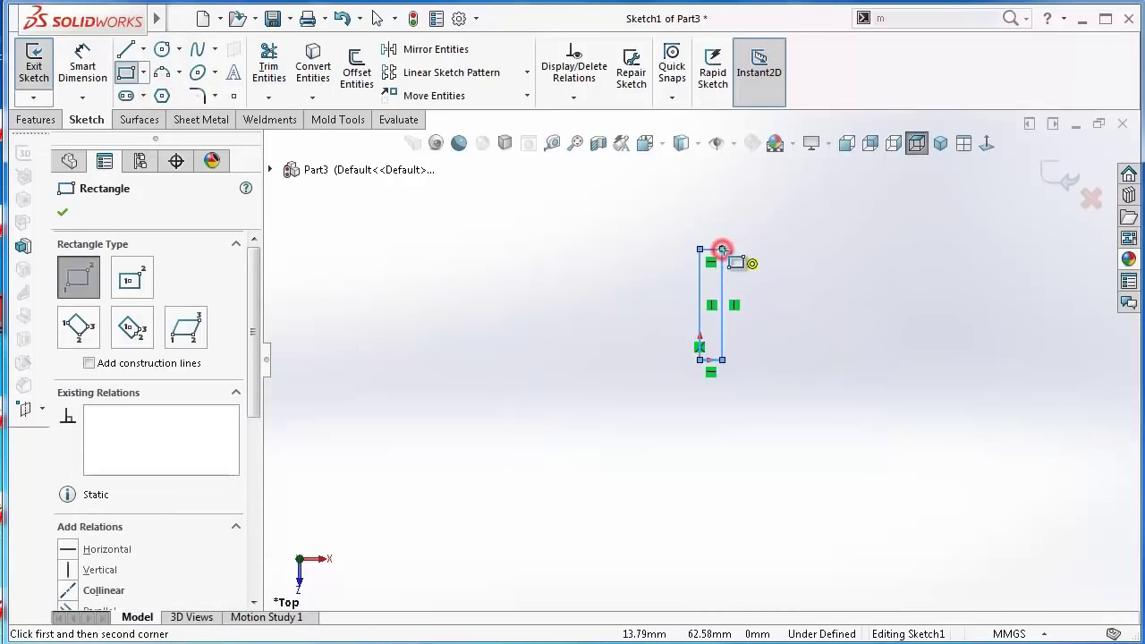
scroll(748, 358, "down", 3)
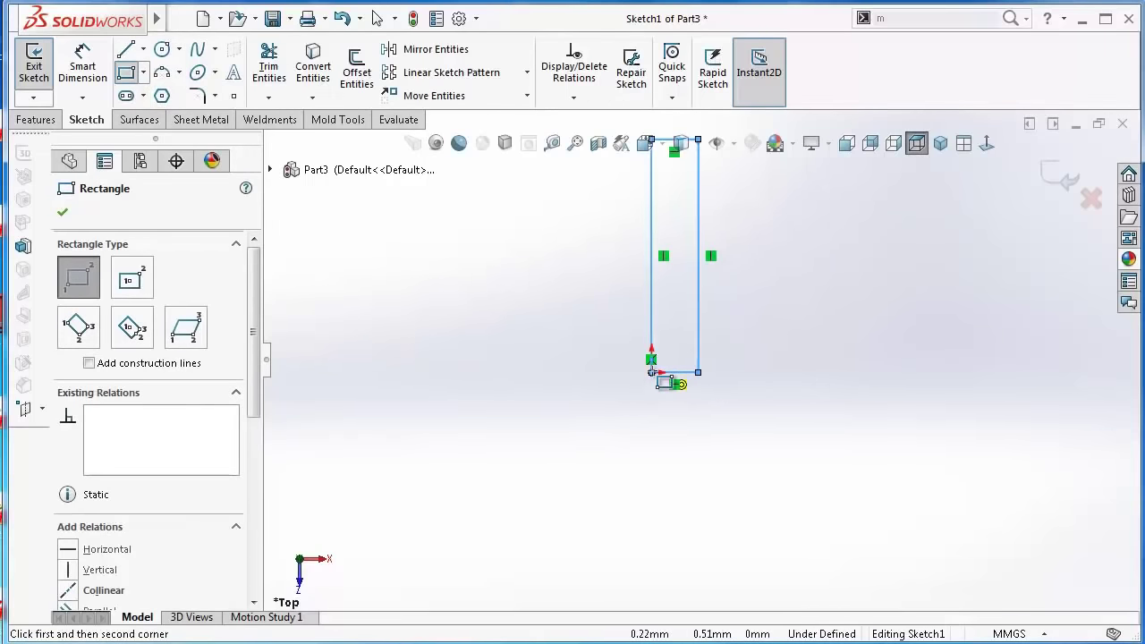
left_click(651, 372)
left_click(736, 400)
- Dimension the pin width to 2.5 mm and the flange width to 3.5 mm
right_click_drag(593, 441, 557, 322)
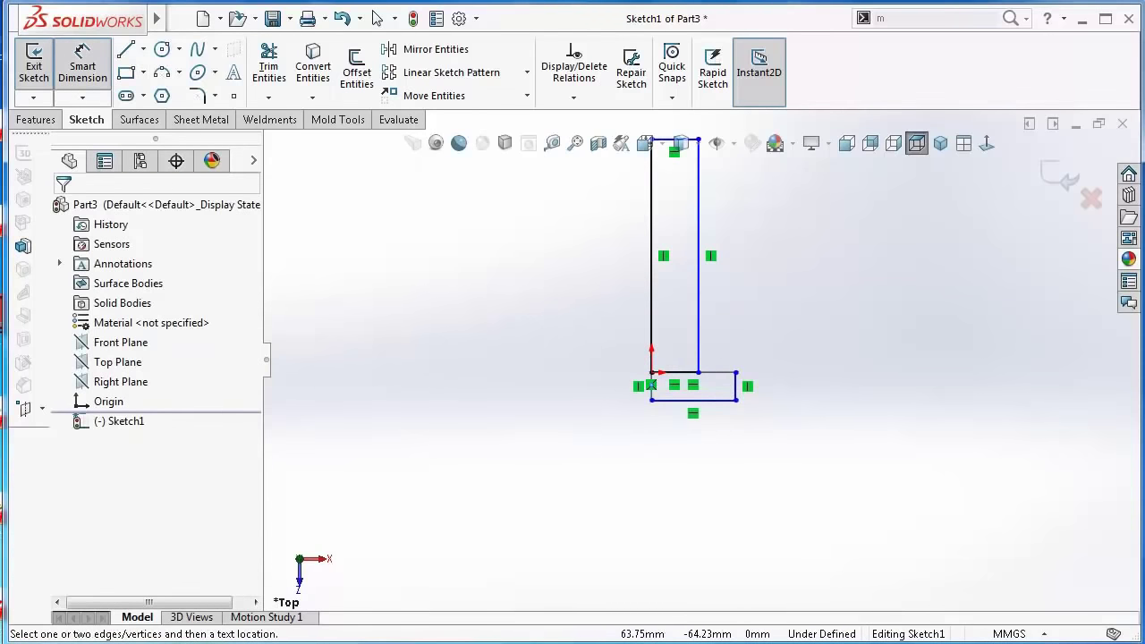
left_click(906, 477)
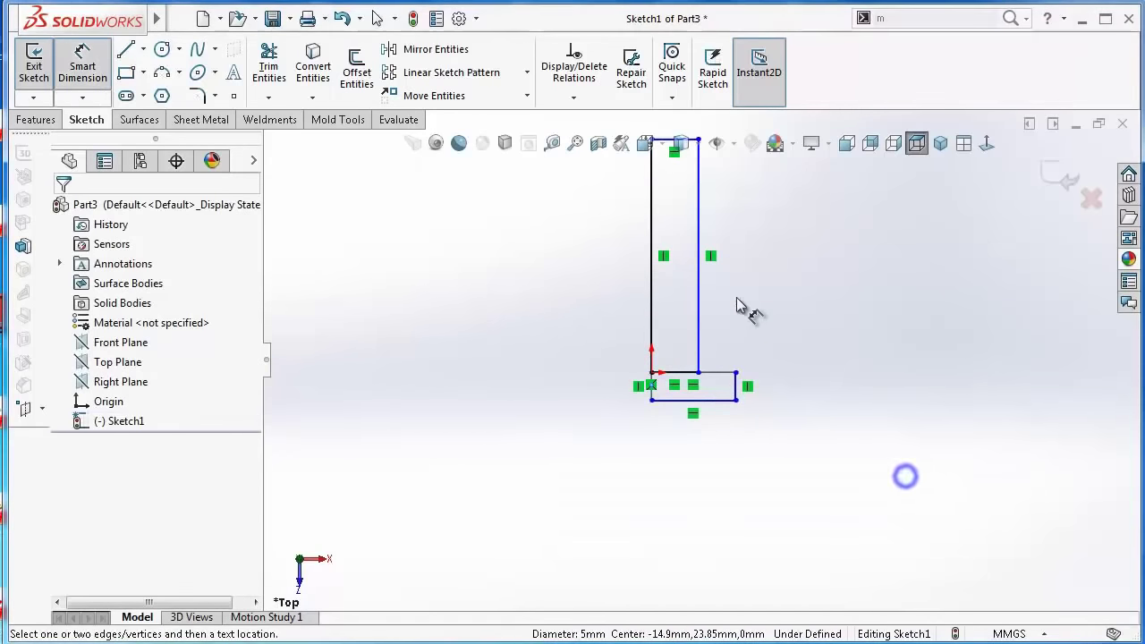
left_click(697, 327)
left_click(652, 327)
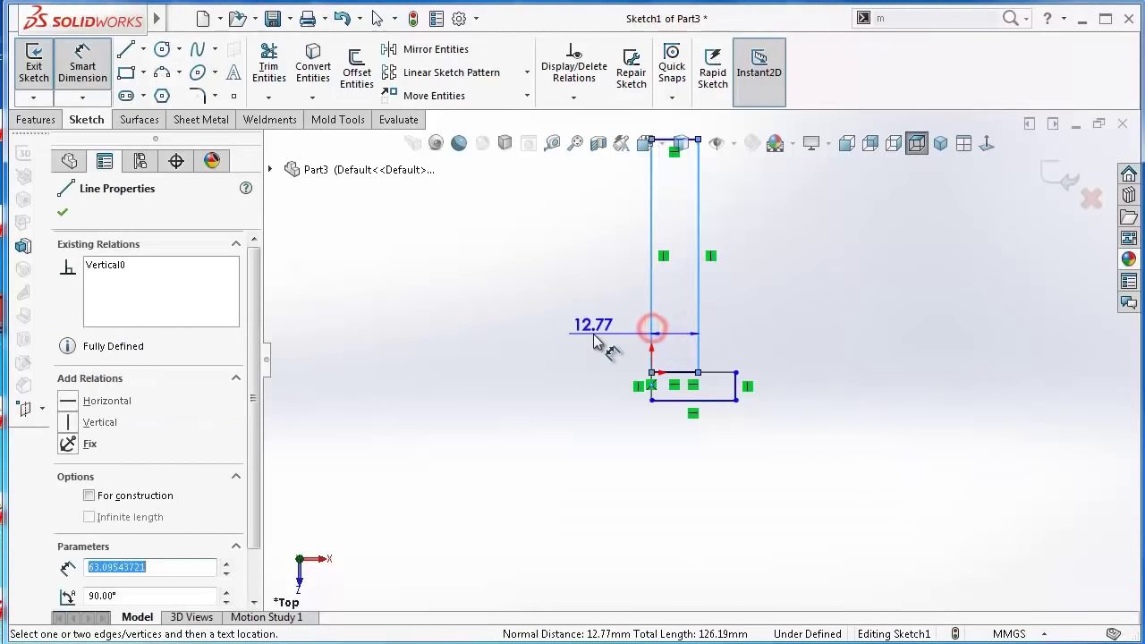
left_click(594, 335)
type("2.5")
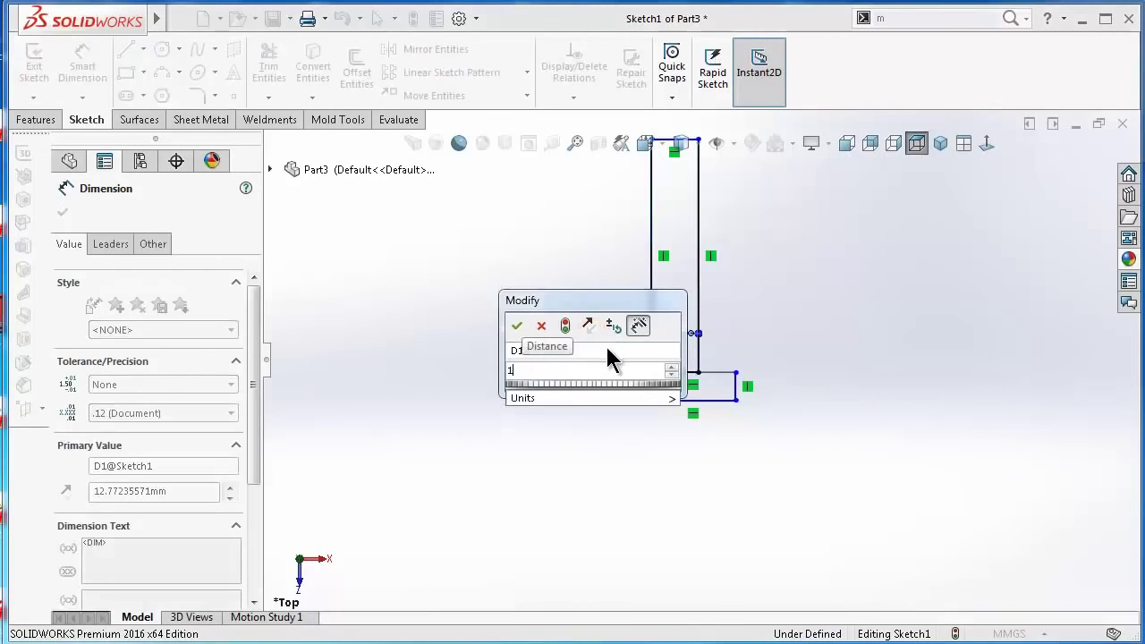
key("Return")
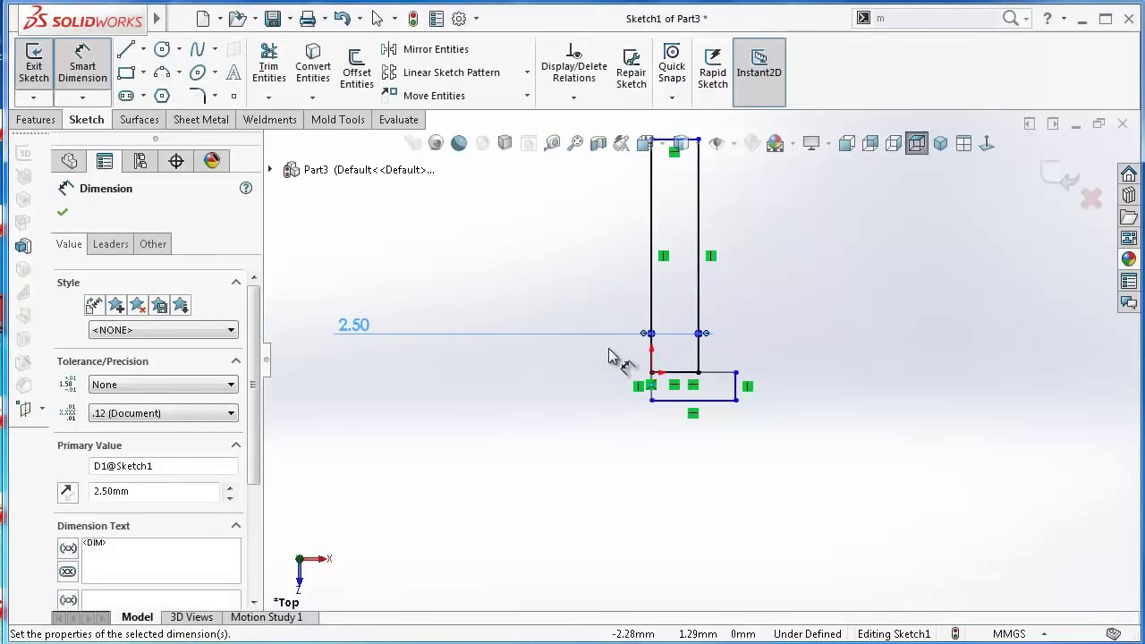
left_click(730, 407)
left_click(728, 432)
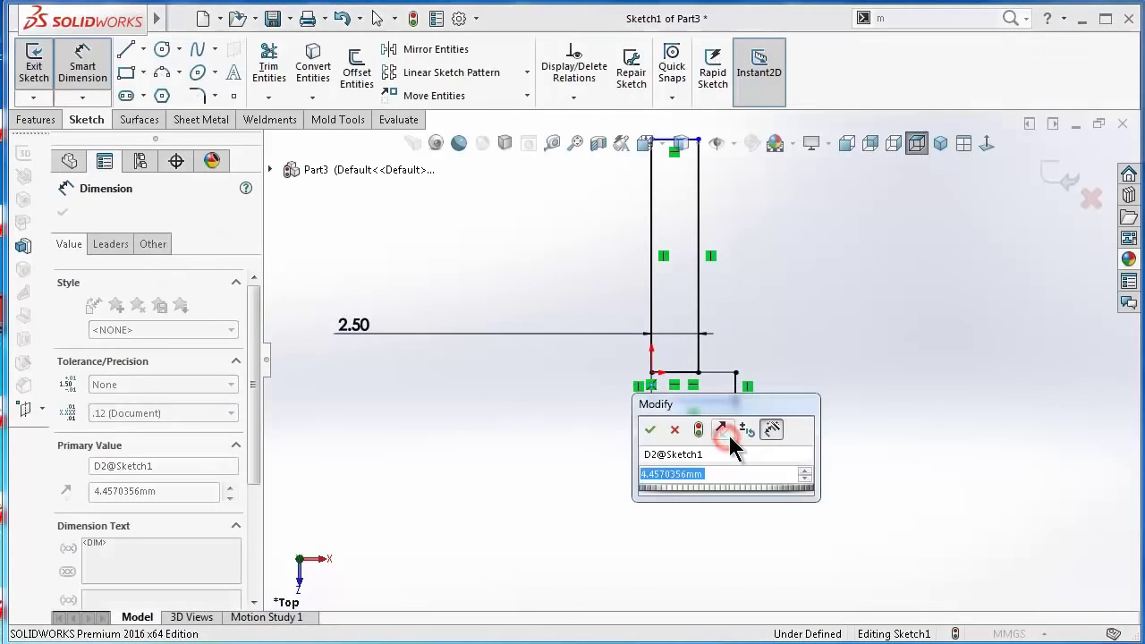
type("3.5")
key("Return")
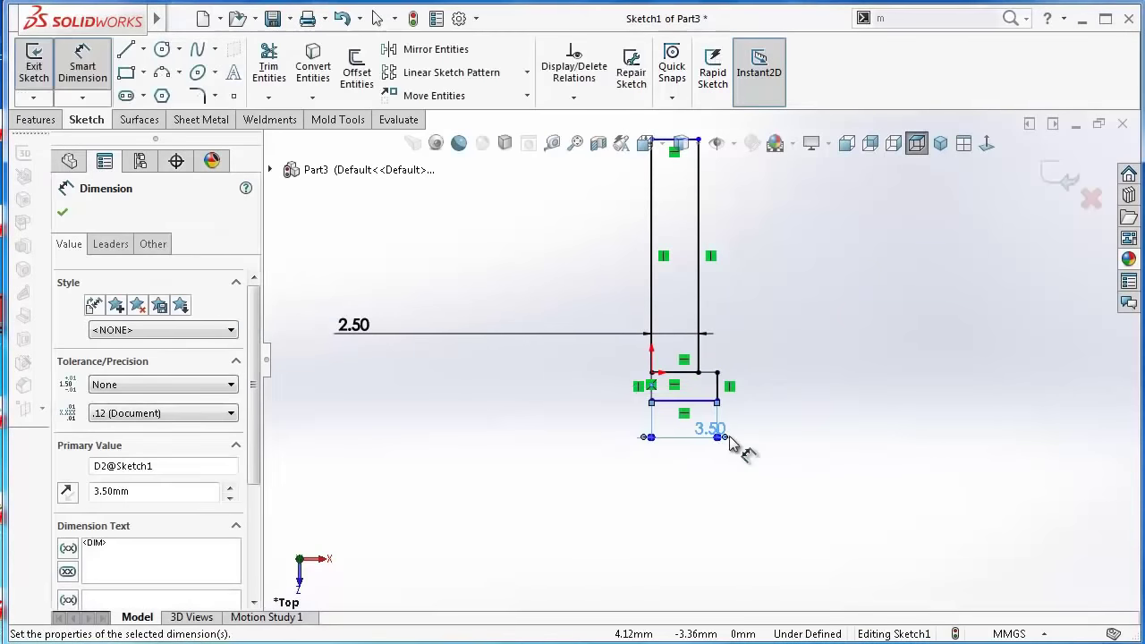
- Dimension the flange height to 0.5 mm and the pin length to 15 mm
scroll(716, 369, "down", 1)
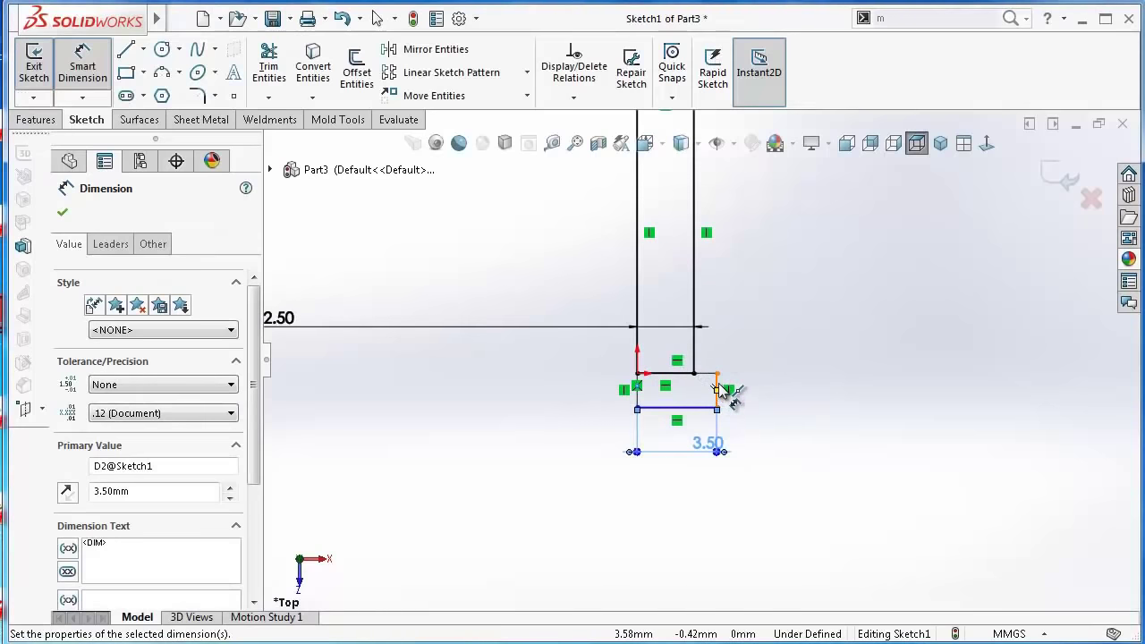
left_click(719, 389)
left_click(801, 389)
type("0.")
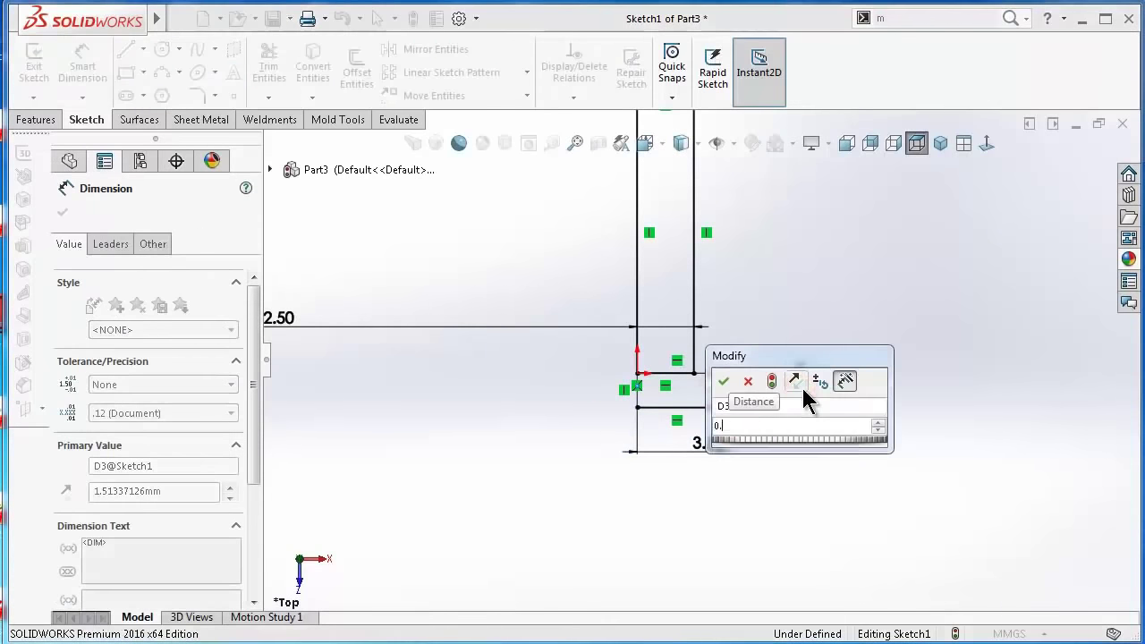
type("5")
key("Return")
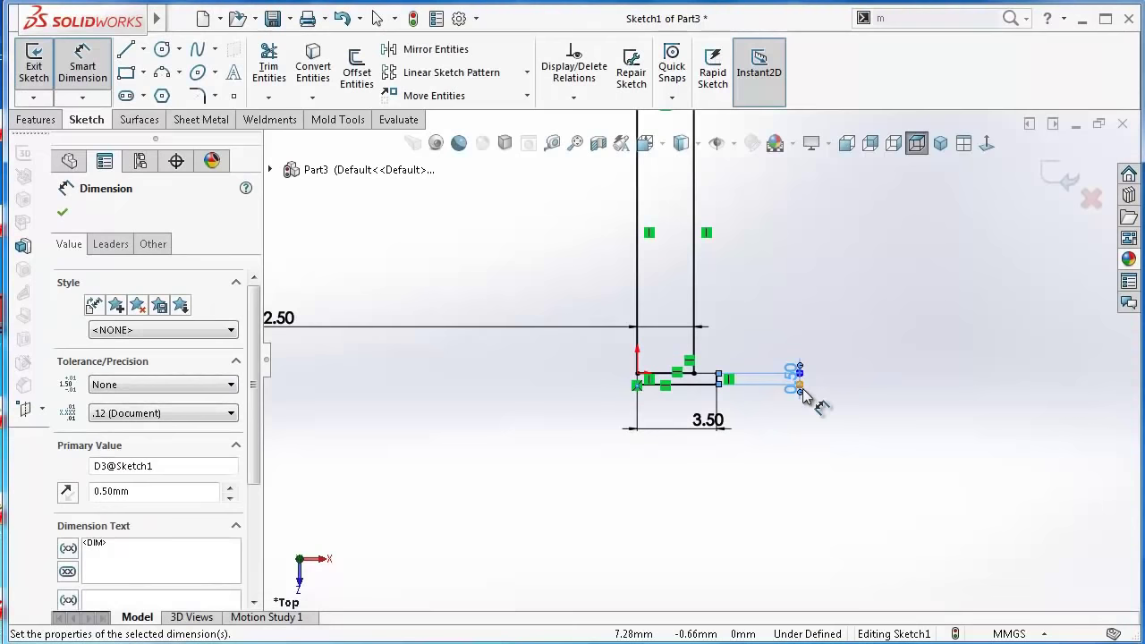
scroll(680, 219, "down", 1)
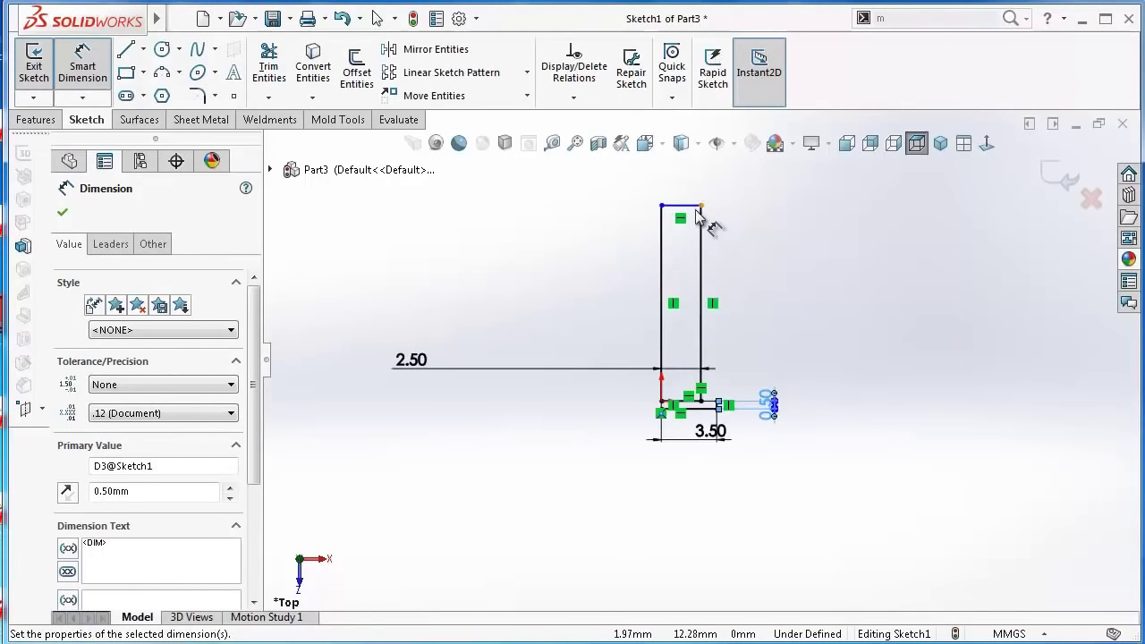
left_click(662, 260)
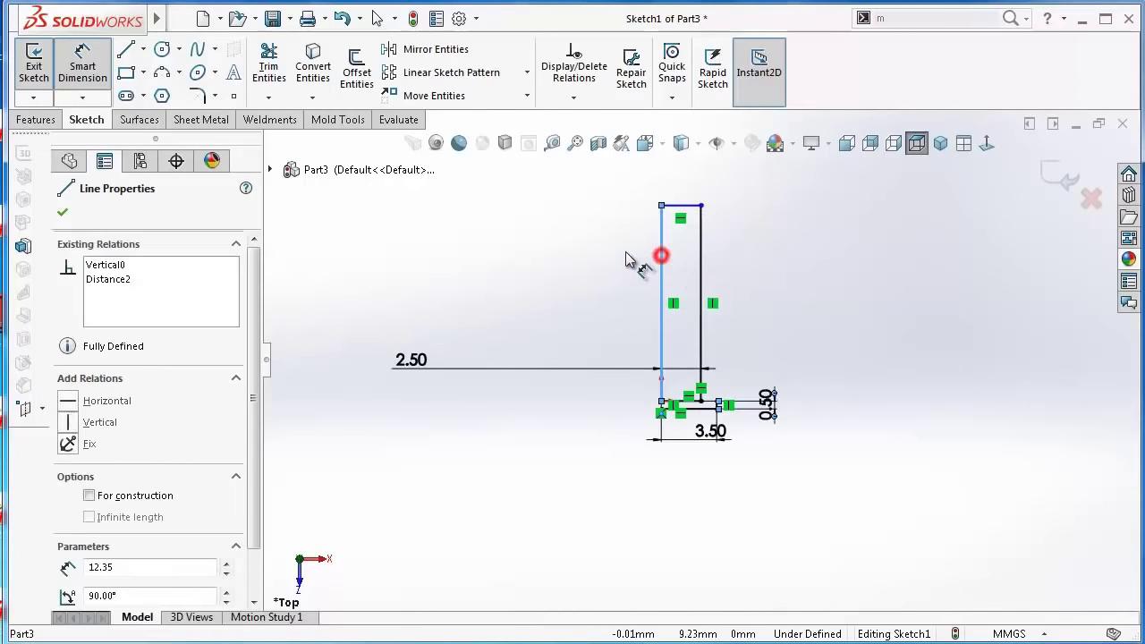
left_click(594, 254)
type("15")
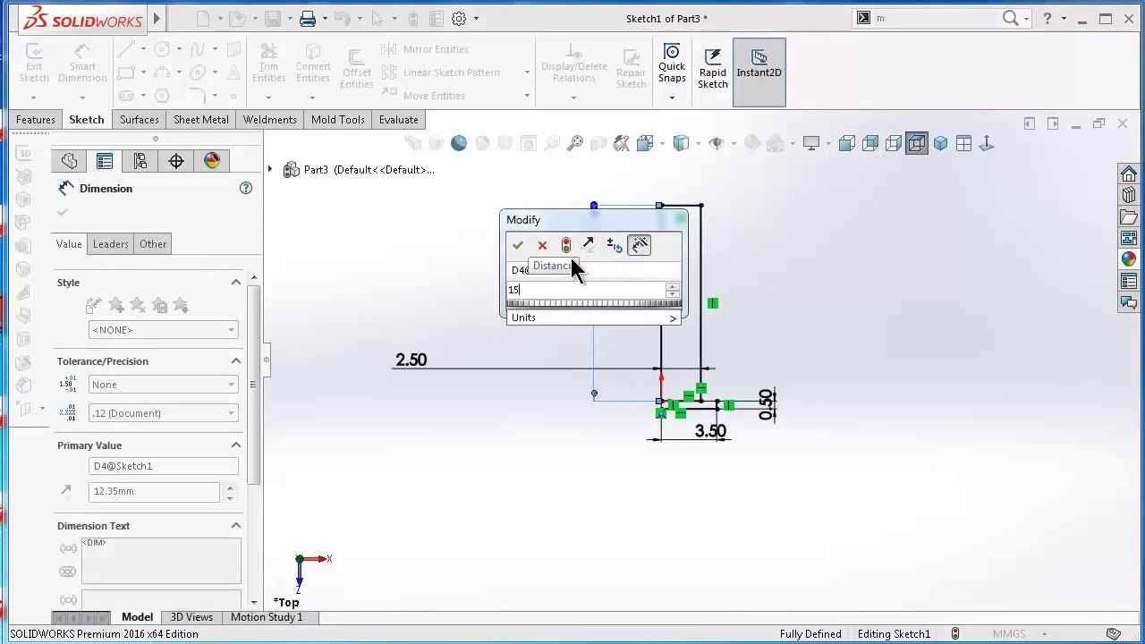
key("Return")
left_click(544, 274)
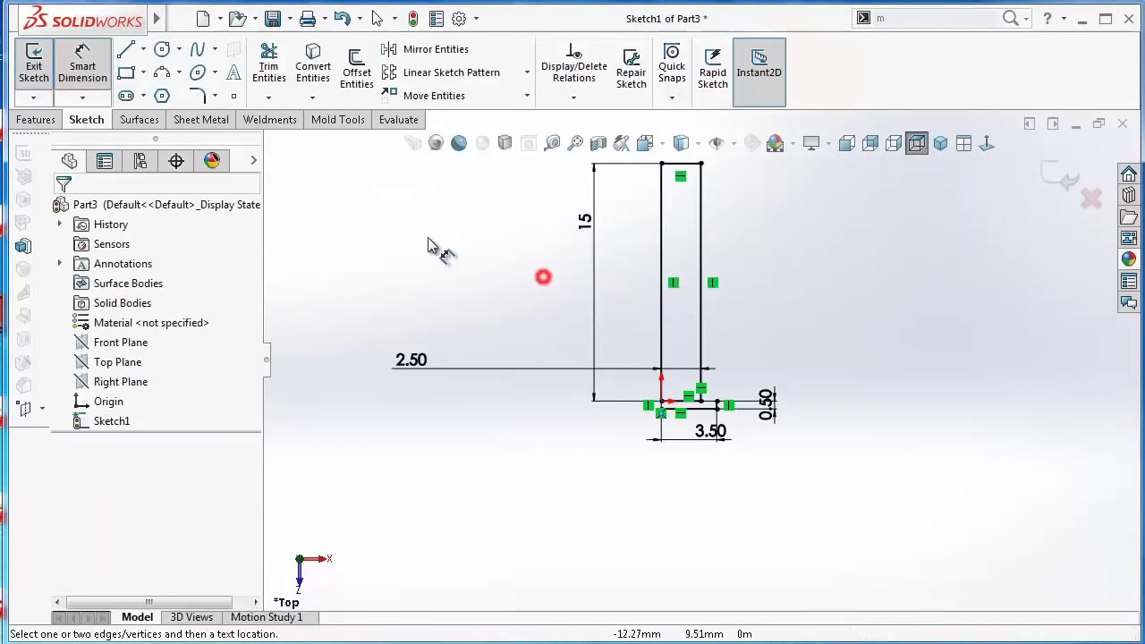
left_click(25, 120)
- Revolve both sketch regions 360 degrees about the long edge Line2 into a flanged pin
left_click(97, 69)
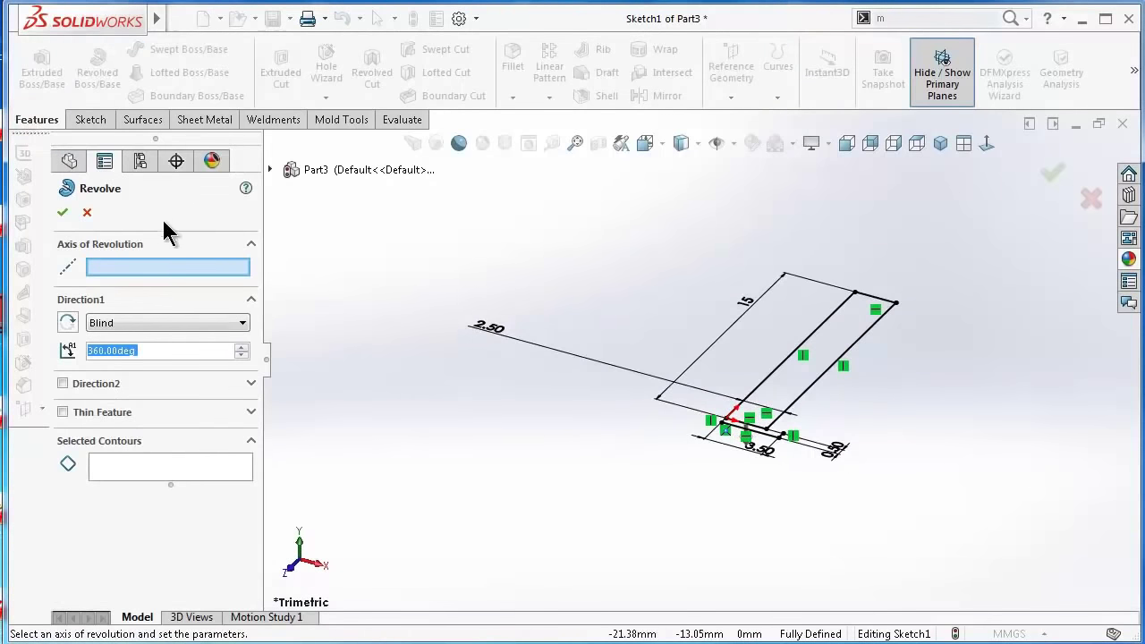
left_click(837, 310)
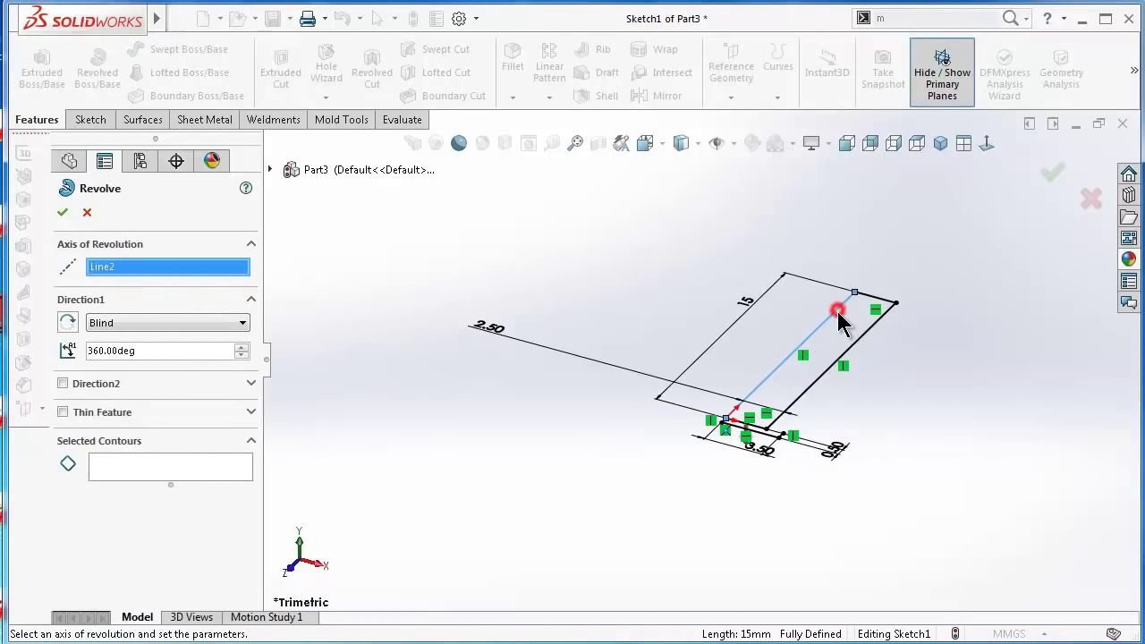
left_click(136, 462)
left_click(824, 328)
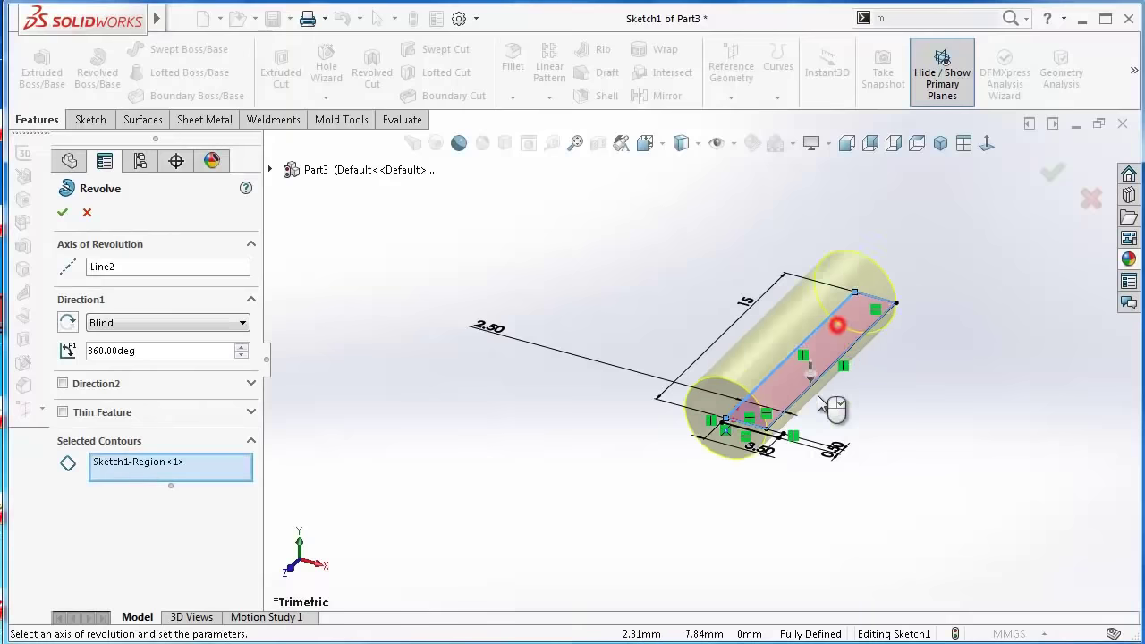
scroll(760, 440, "down", 3)
scroll(760, 440, "down", 3)
scroll(760, 441, "down", 3)
middle_click_drag(721, 354, 742, 481)
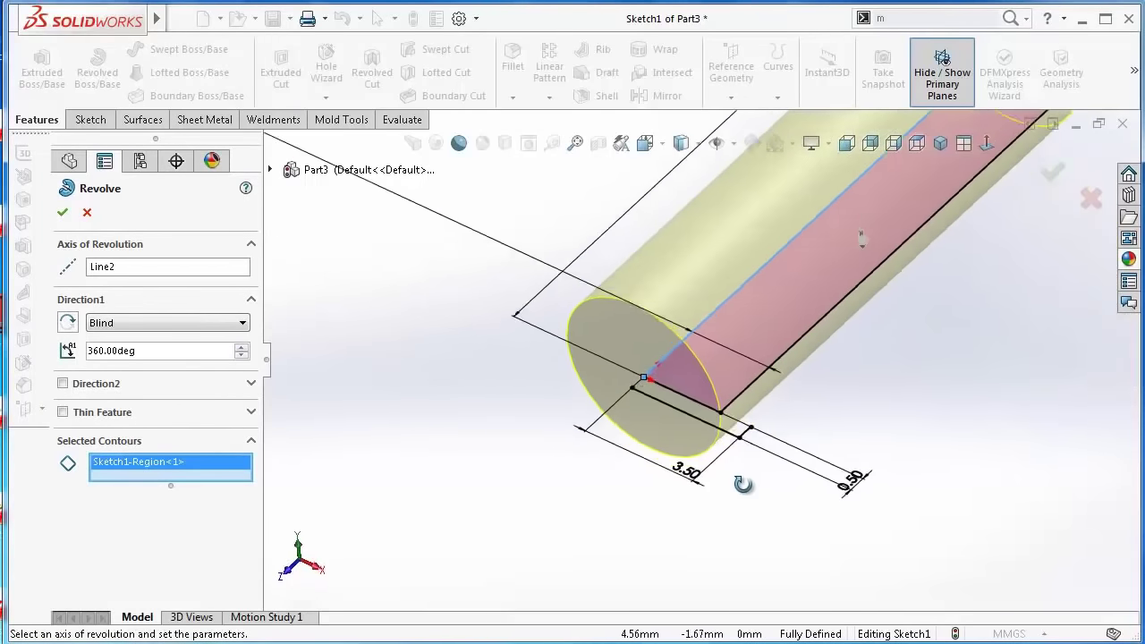
left_click(756, 438)
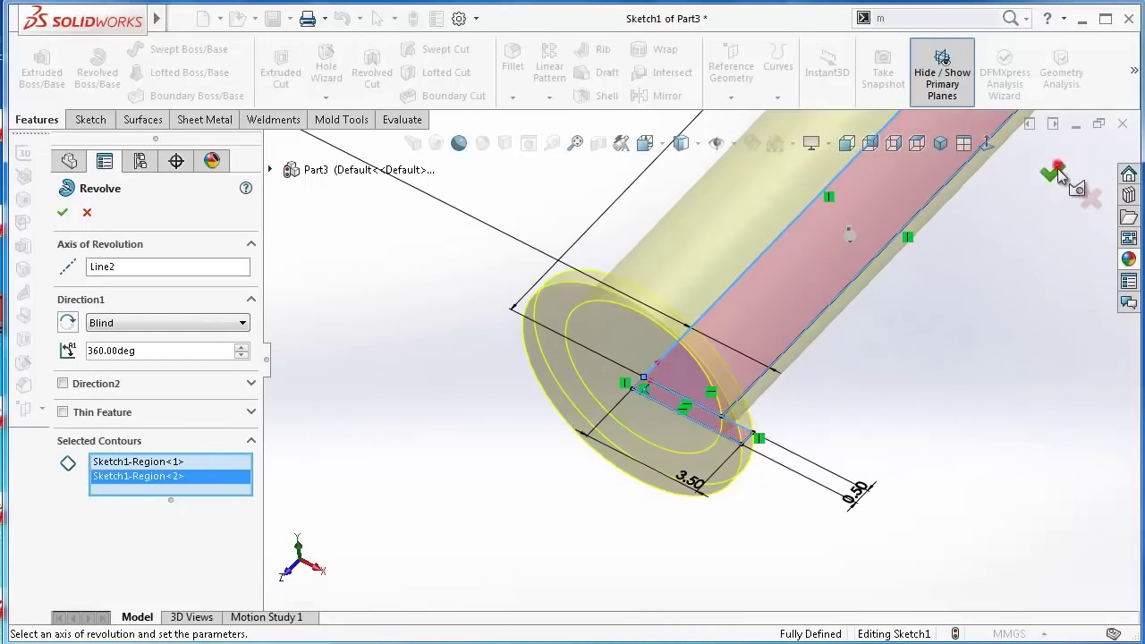
left_click(1053, 171)
left_click(973, 440)
mouse_move(818, 229)
middle_mouse_down()
mouse_move(767, 379)
mouse_move(761, 475)
middle_mouse_up()
- Mirror the Revolve1 pin body about its end face to give a flange at each end
left_click(549, 99)
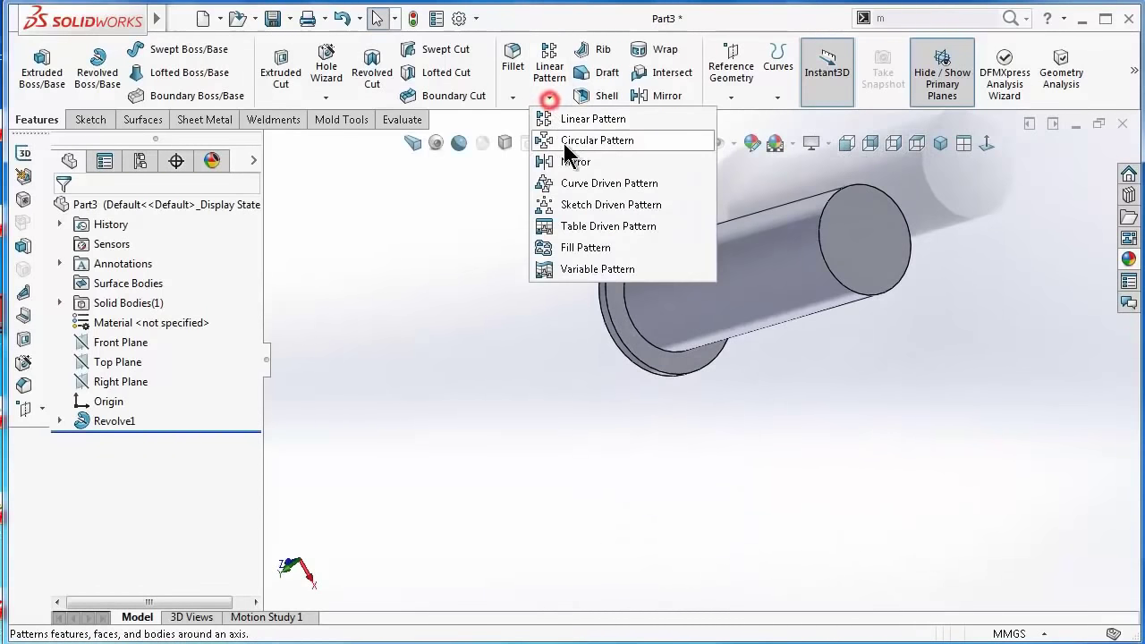
left_click(604, 170)
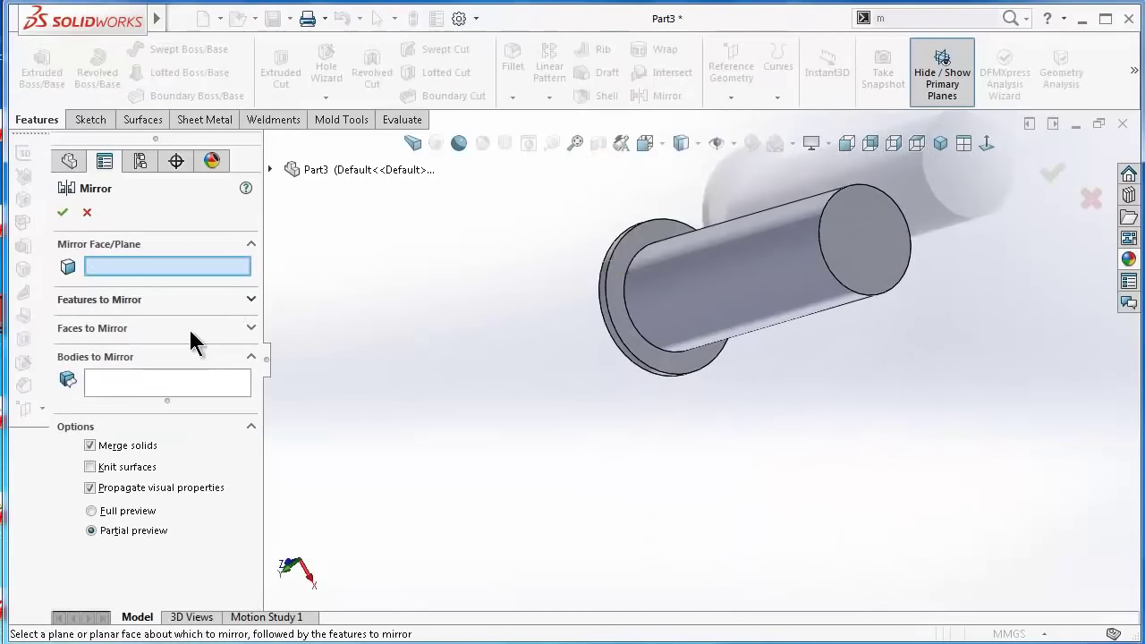
left_click(116, 384)
left_click(778, 285)
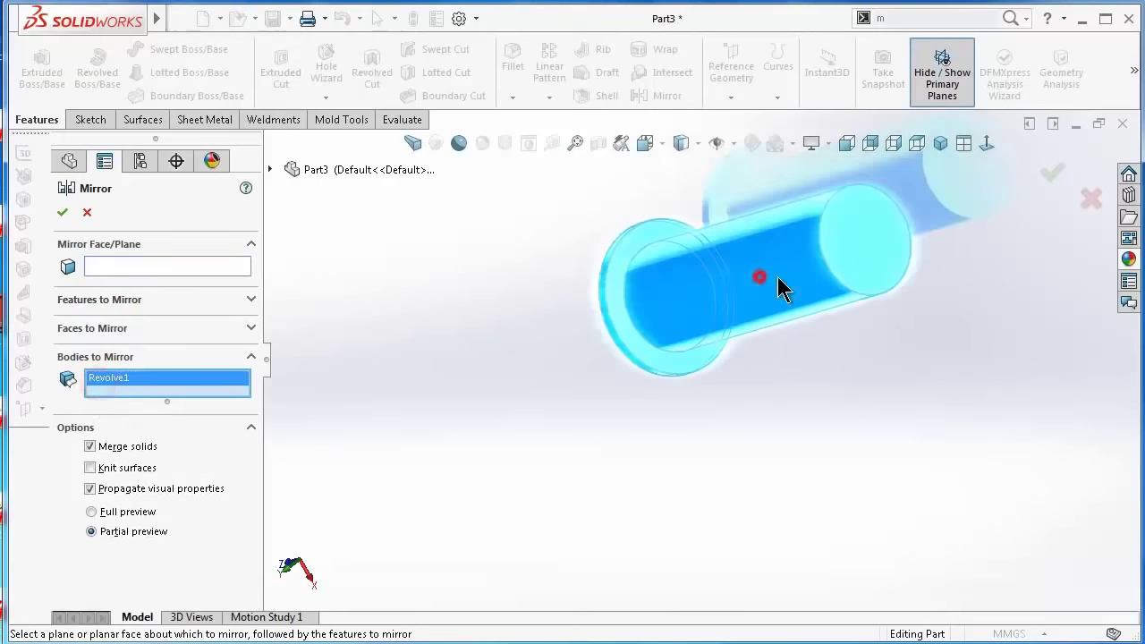
left_click(229, 269)
left_click(841, 243)
left_click(1052, 171)
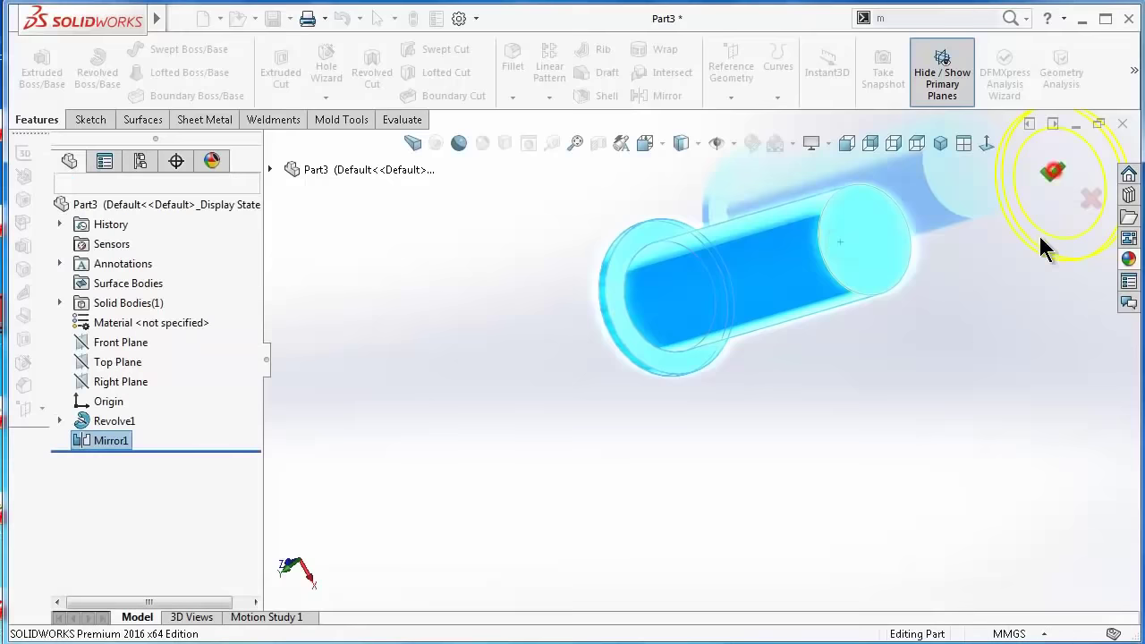
middle_click_drag(933, 358, 998, 232)
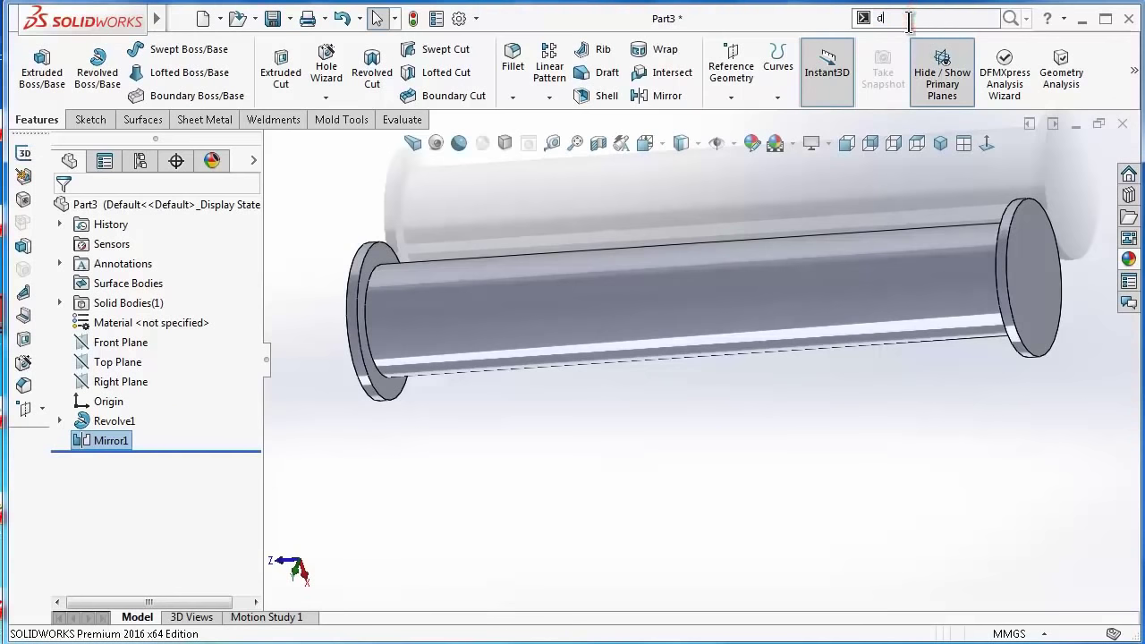
- Add a 1.5 mm Dome to the pin's right end face
type("om")
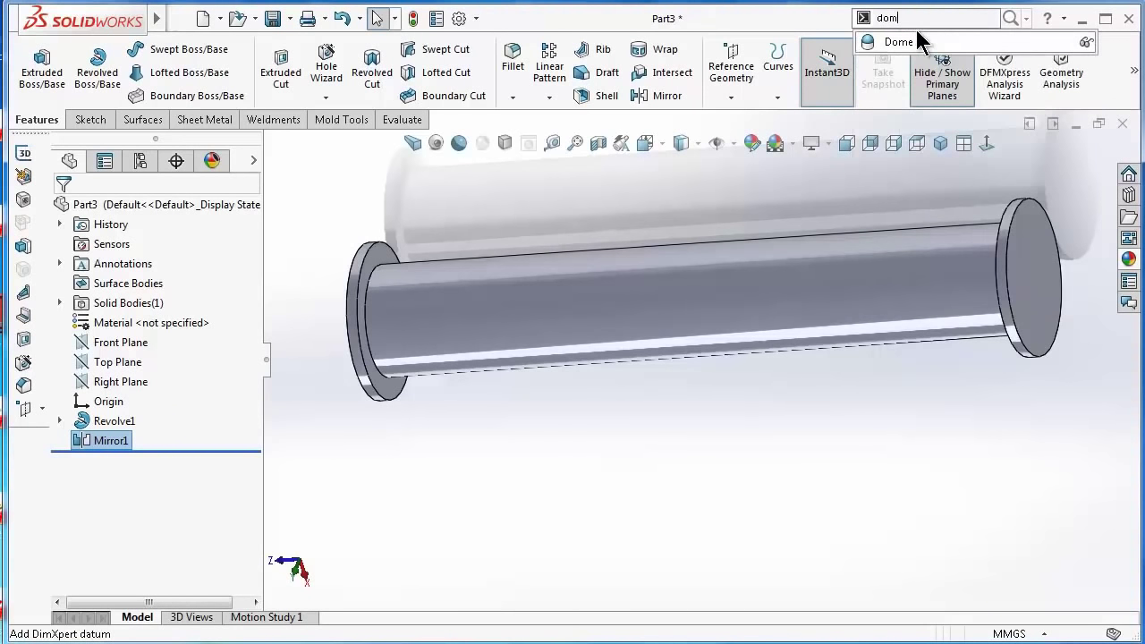
left_click(918, 35)
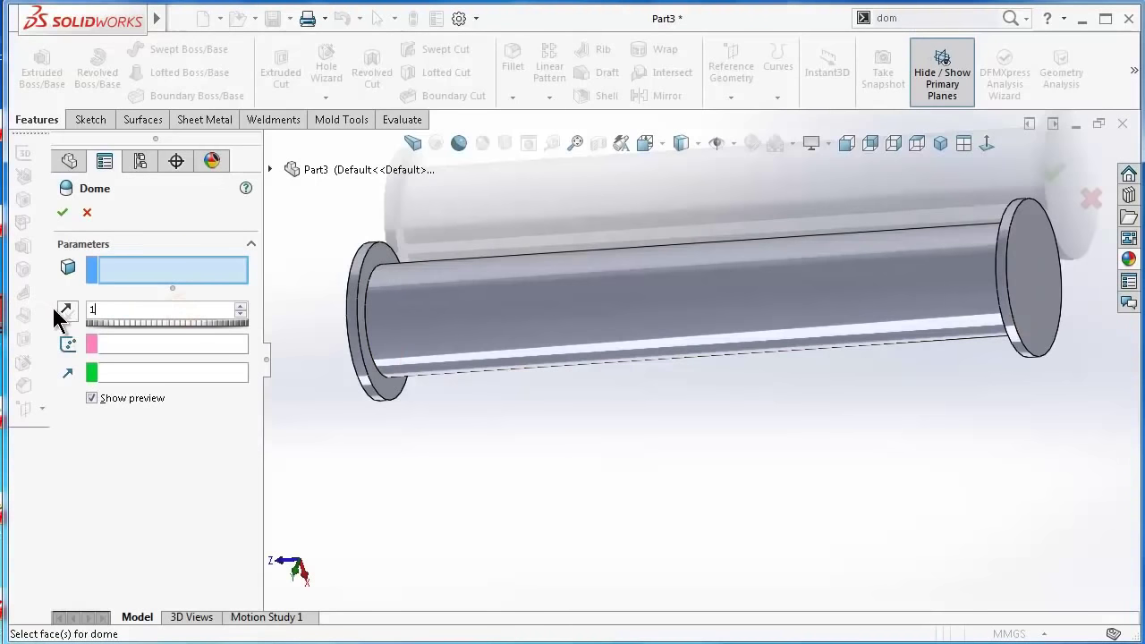
type(".5")
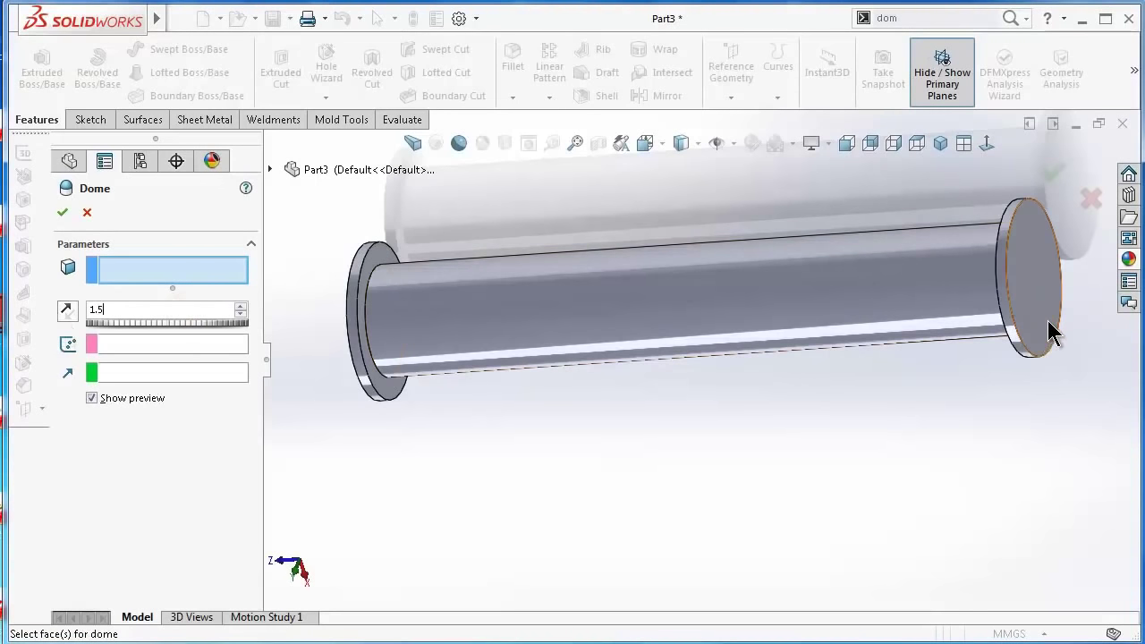
left_click(1053, 333)
middle_click_drag(824, 462, 511, 404)
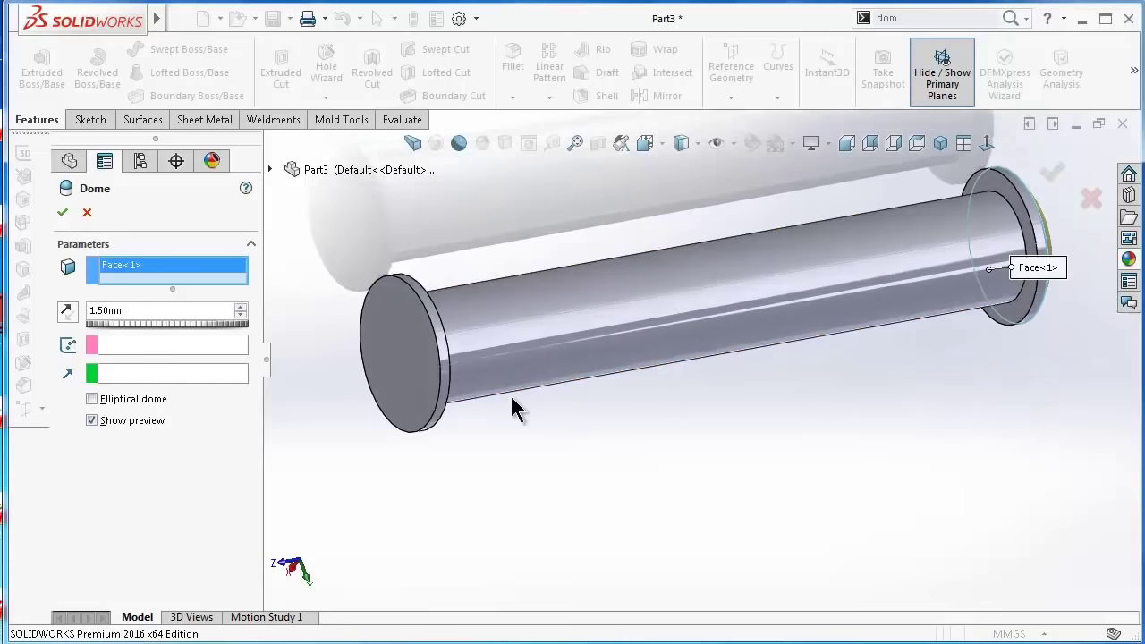
left_click(408, 394)
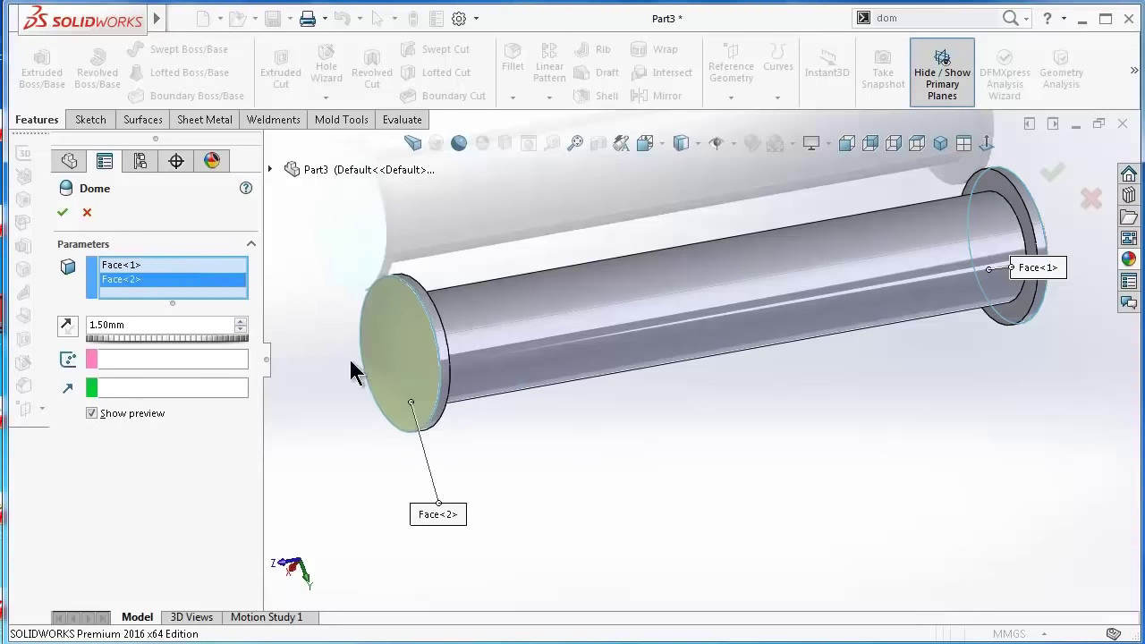
middle_click_drag(713, 414, 680, 462)
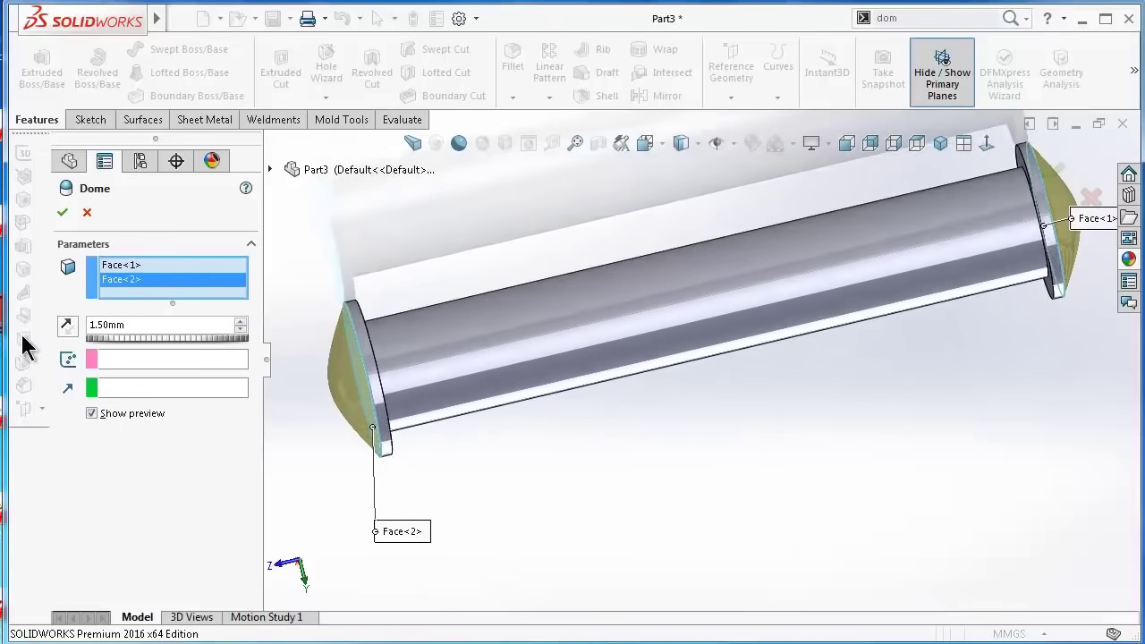
right_click(115, 284)
left_click(150, 311)
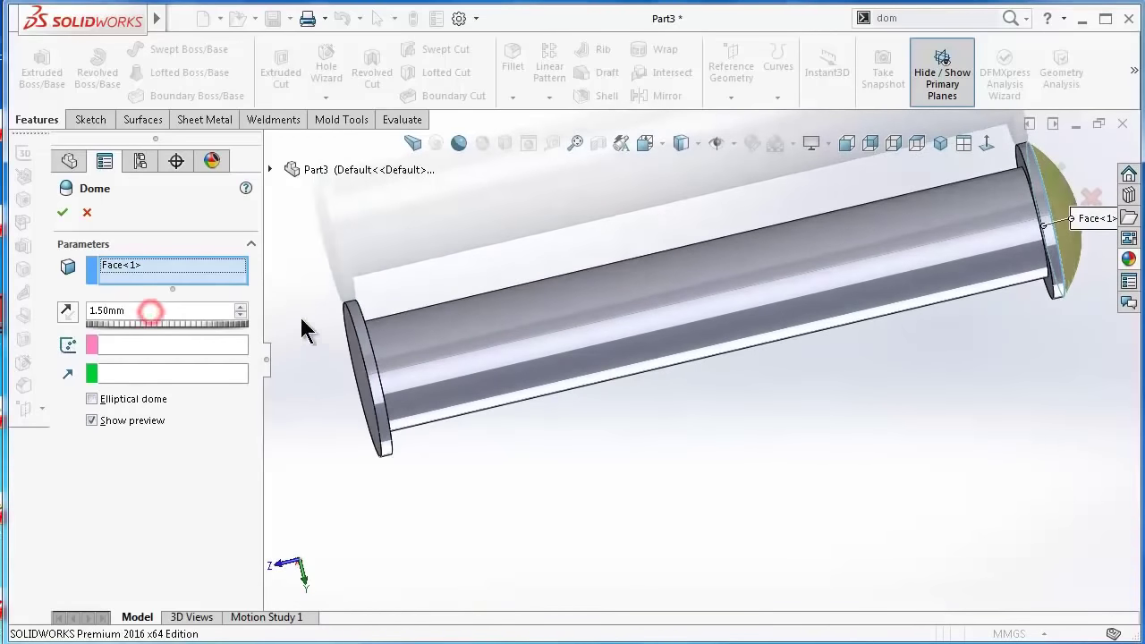
left_click(62, 212)
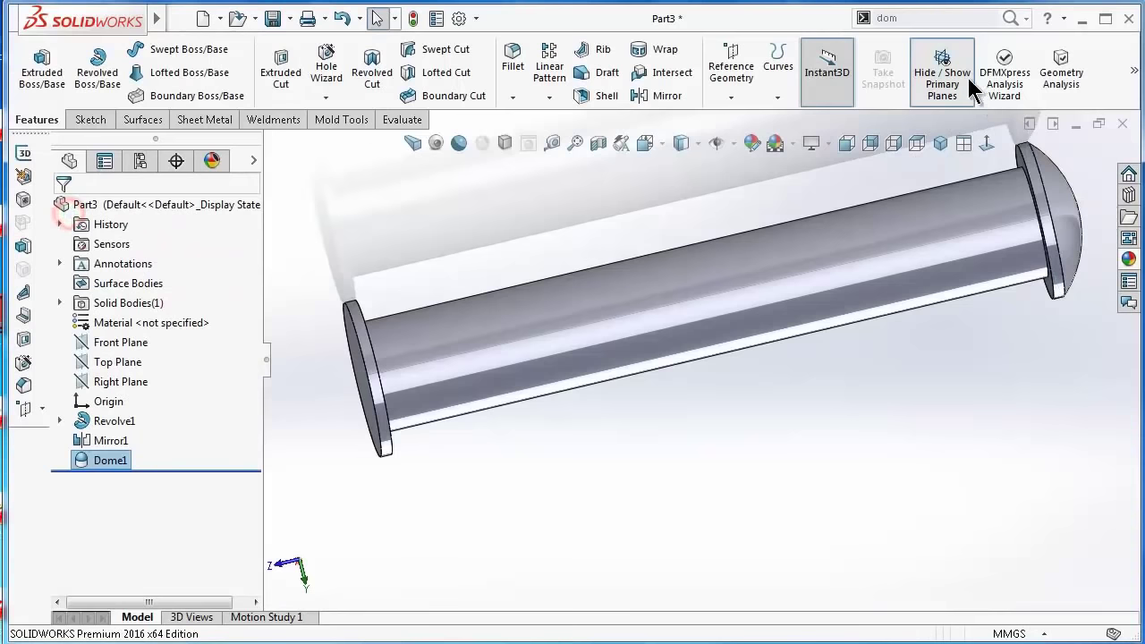
- Add a second Dome to the pin's opposite end face
left_click(912, 20)
left_click(1007, 17)
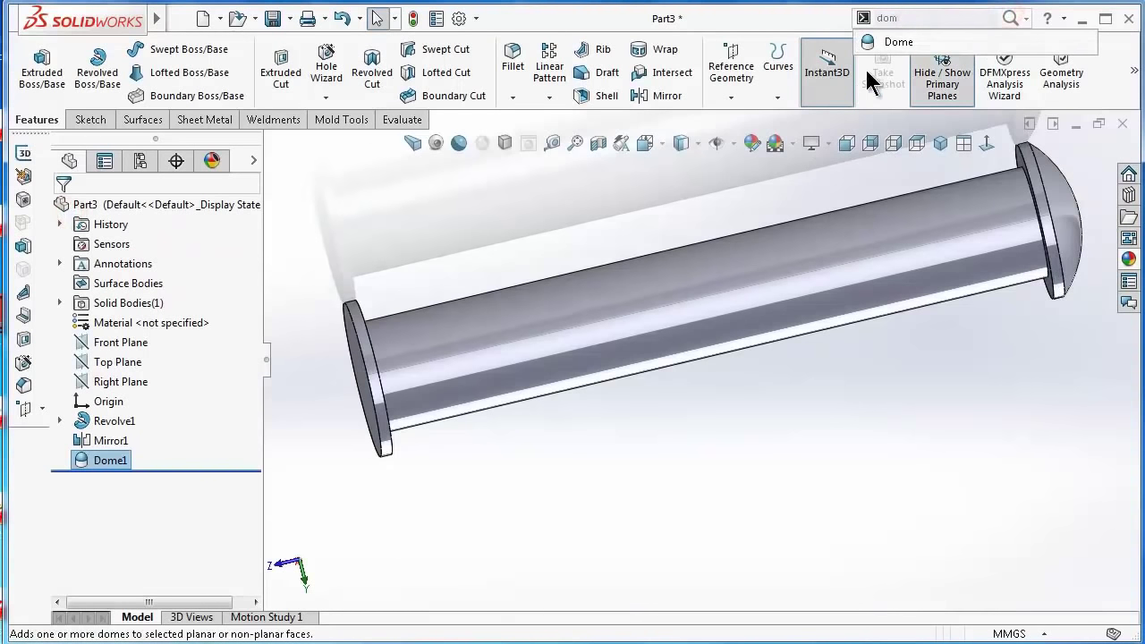
left_click(894, 42)
middle_click_drag(333, 391, 426, 387)
left_click(424, 380)
left_click(62, 212)
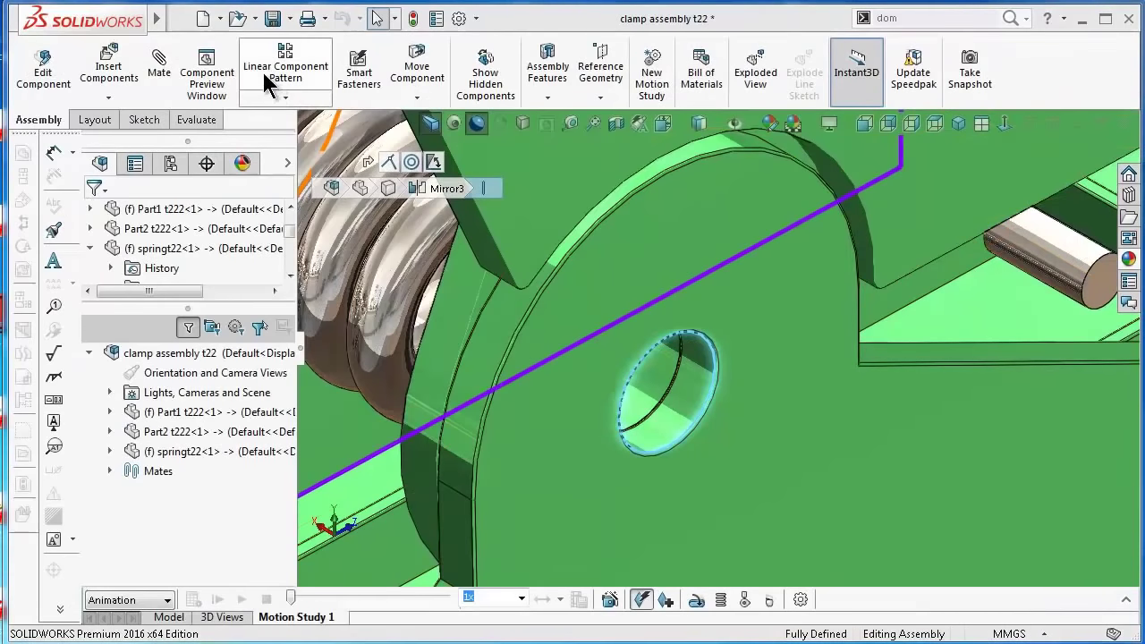
- Insert Part3, the pin, into the clamp assembly
left_click(121, 68)
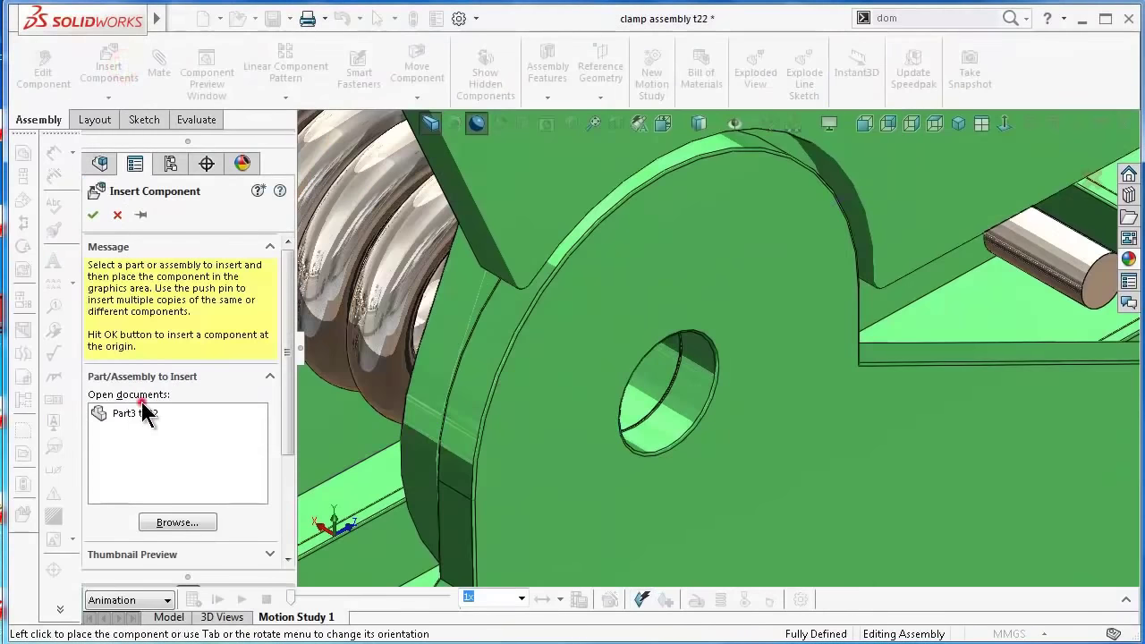
left_click(144, 413)
left_click(676, 409)
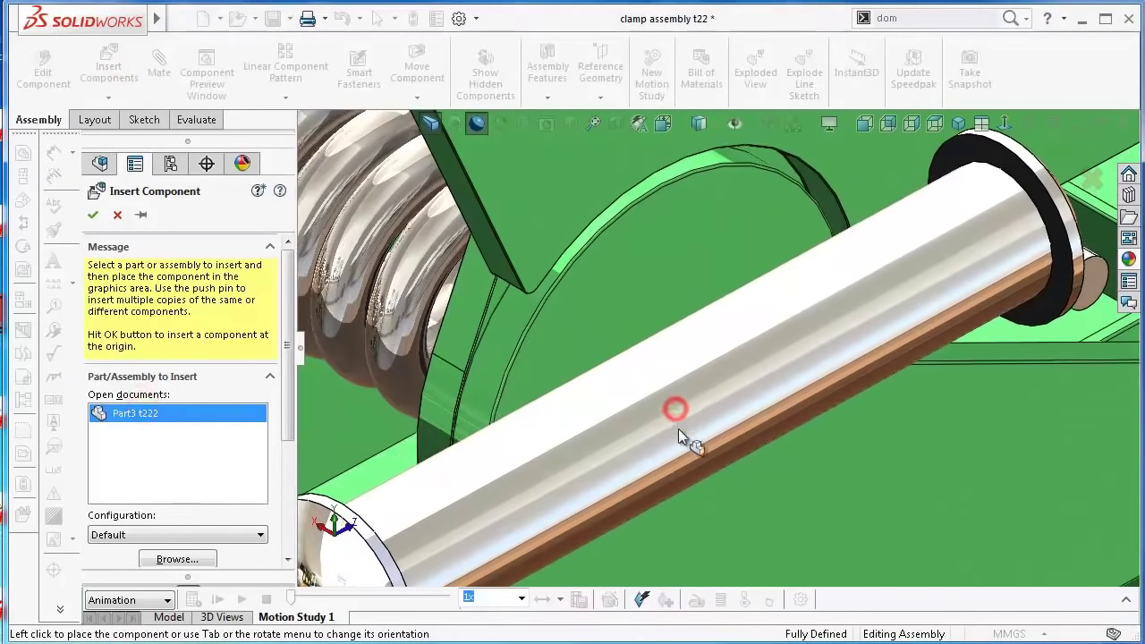
left_click(725, 378)
middle_click_drag(725, 377, 718, 321)
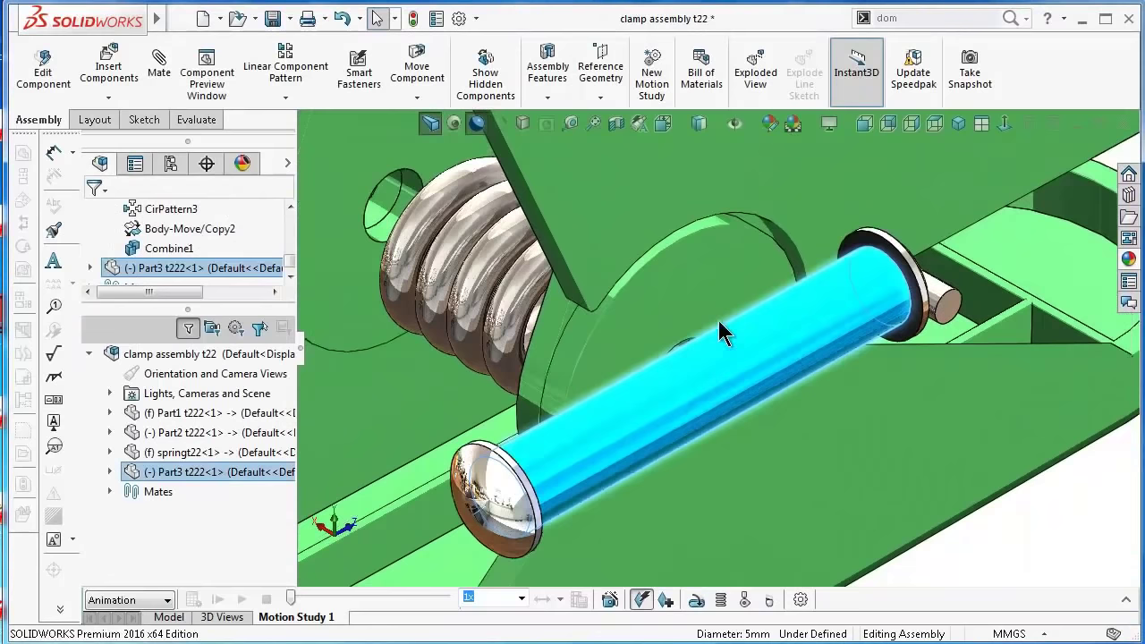
- Mate the pin concentric with the hinge hole and drag it to test the fit
left_click(159, 61)
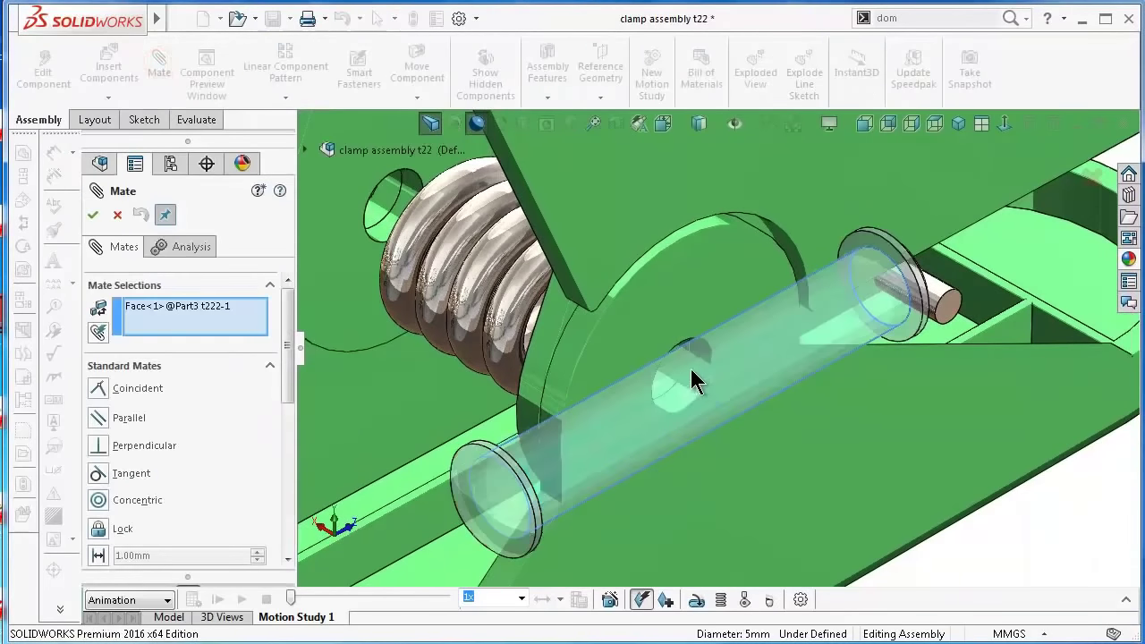
left_click(699, 349)
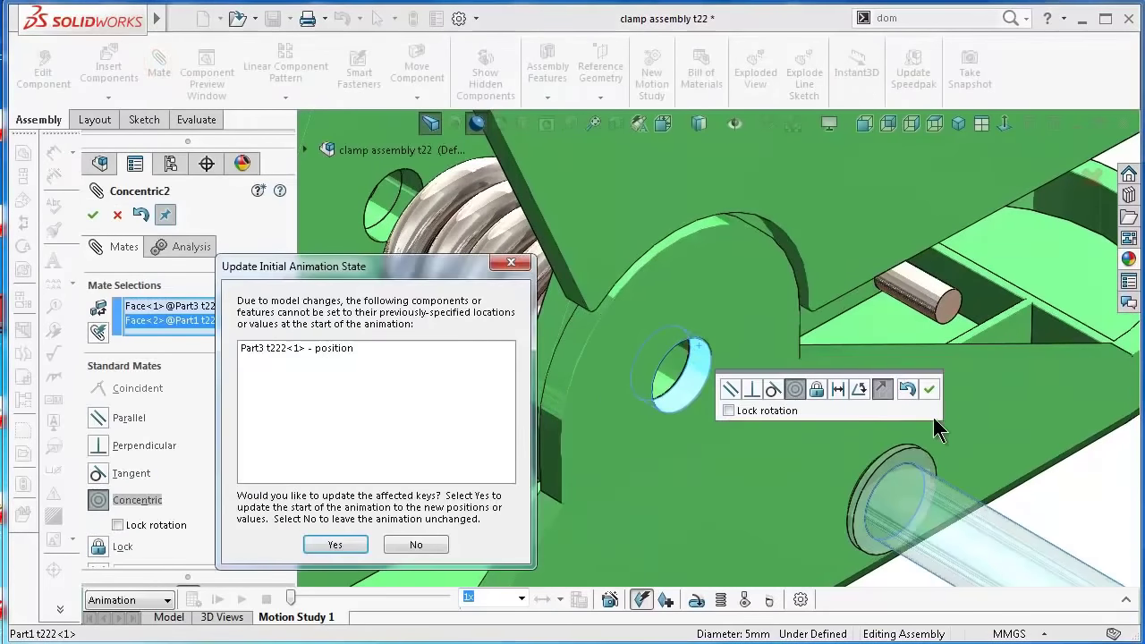
left_click(416, 547)
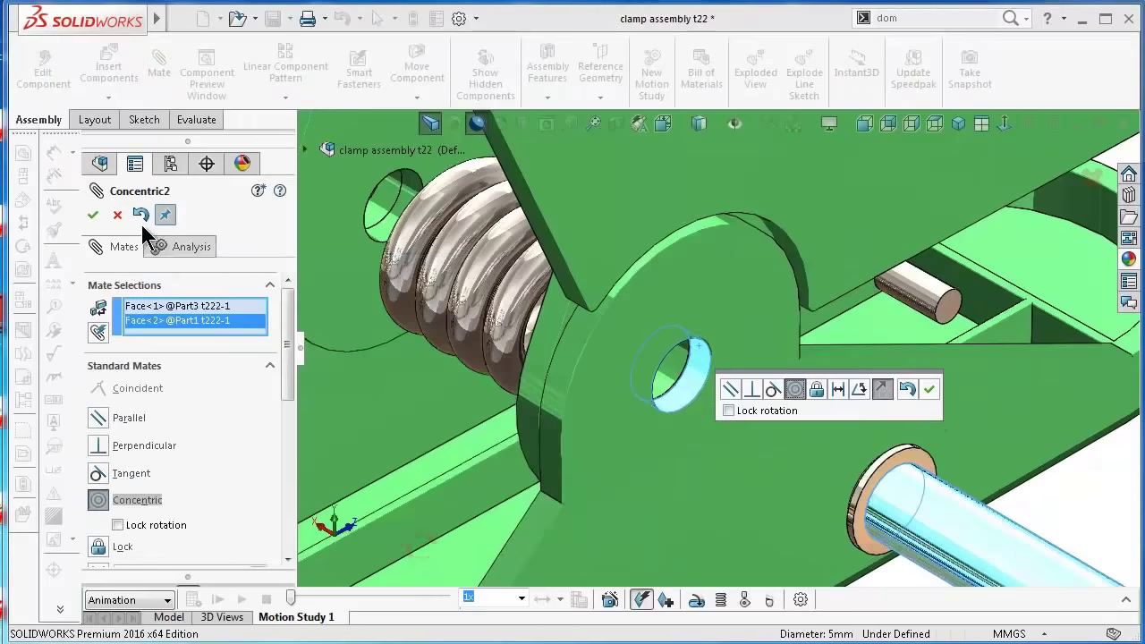
left_click(93, 215)
left_click(93, 215)
left_click_drag(715, 379, 880, 501)
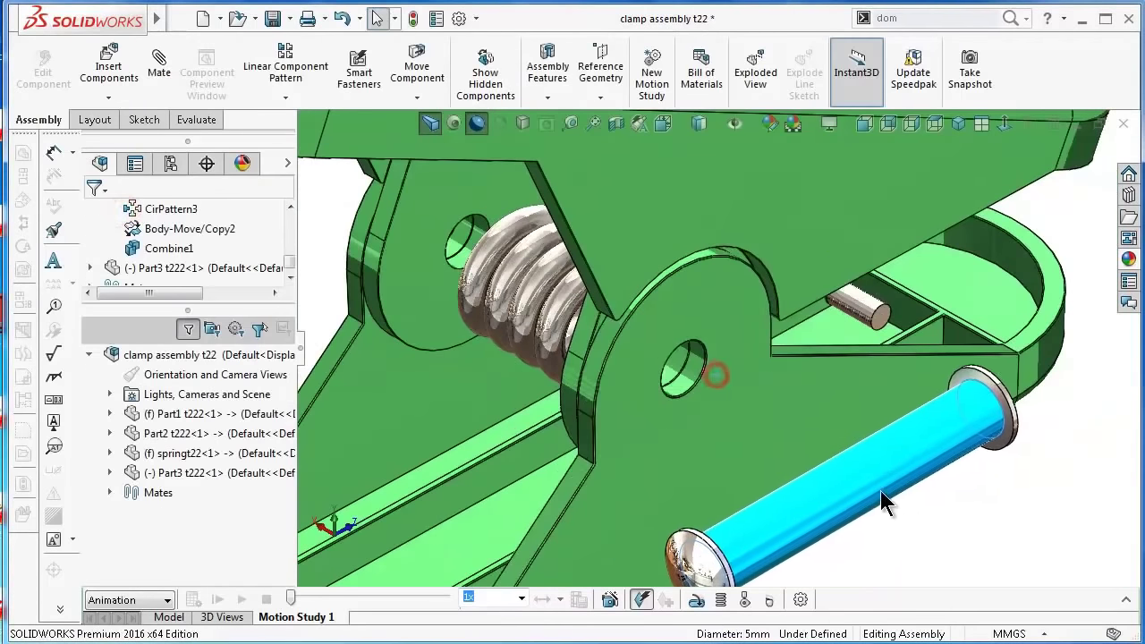
- Redo the concentric mate between the pin and Part1's hinge hole
left_click(930, 470)
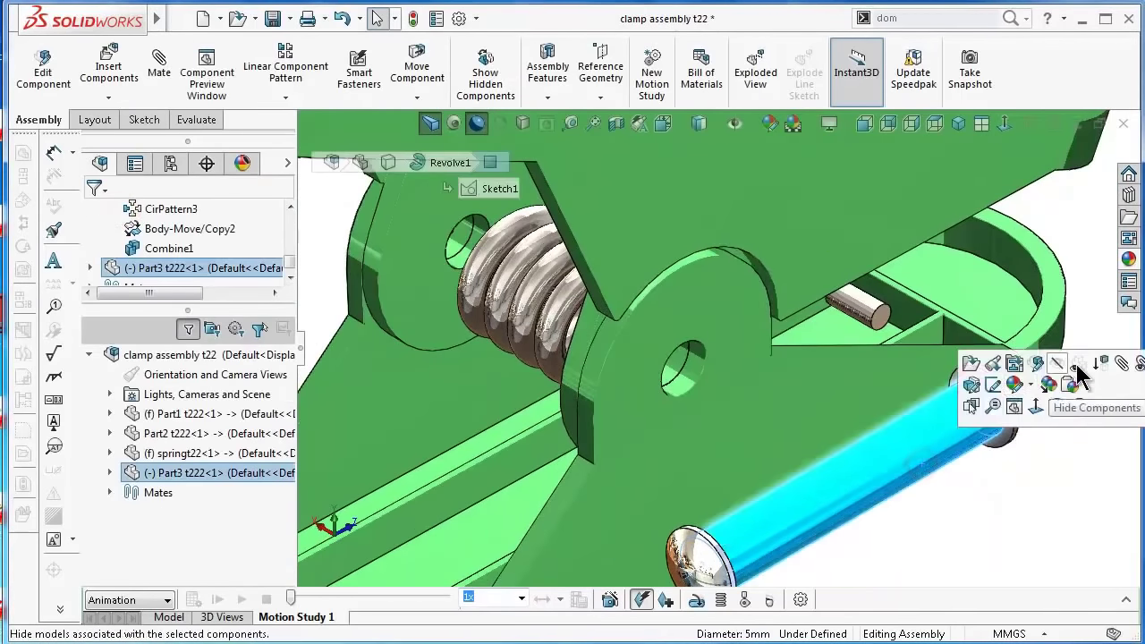
left_click(1121, 363)
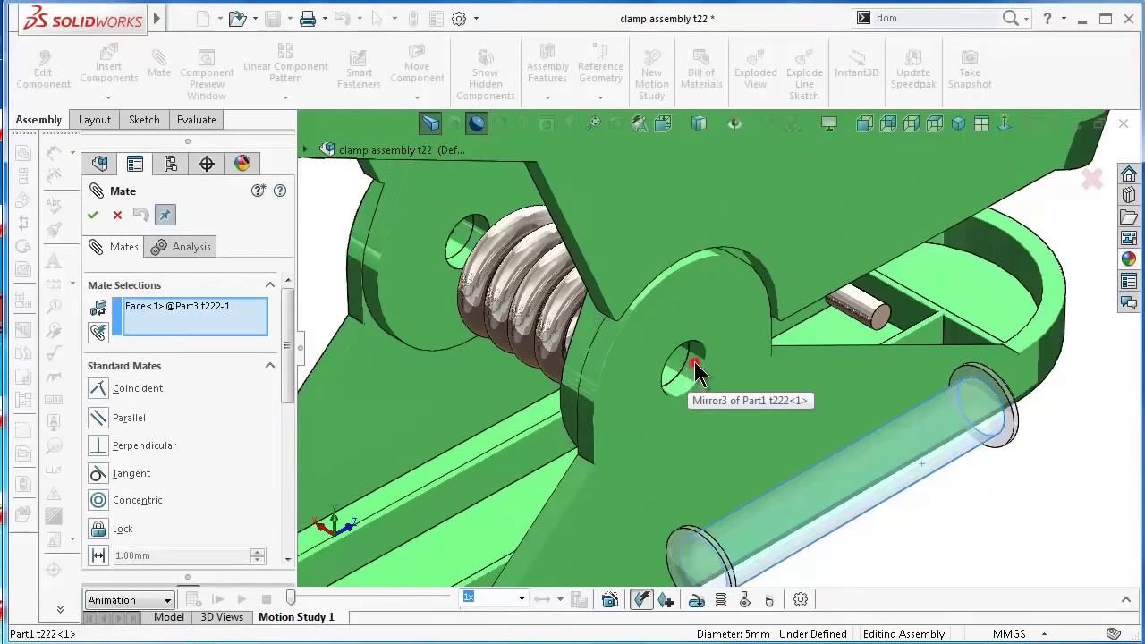
left_click(695, 368)
left_click(926, 395)
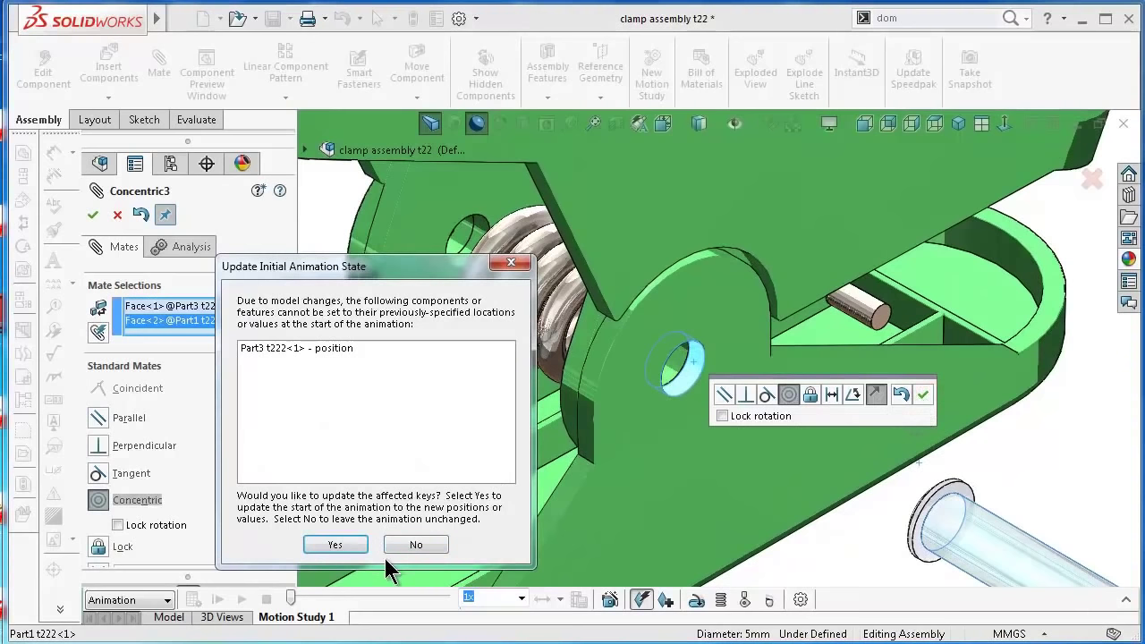
left_click(332, 544)
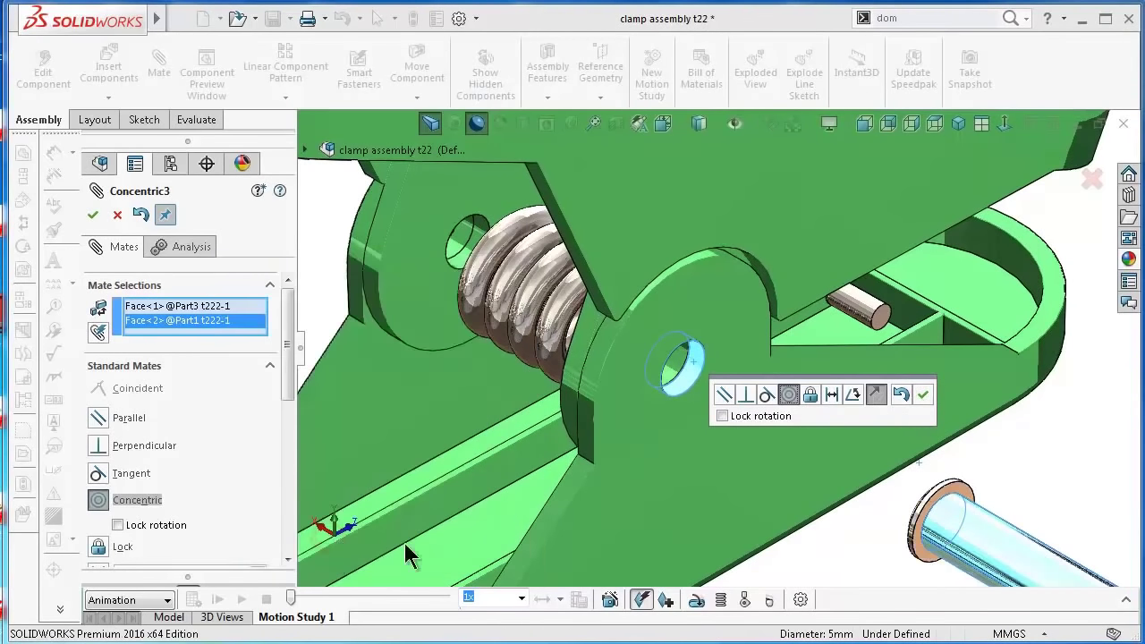
middle_click_drag(748, 490, 842, 484)
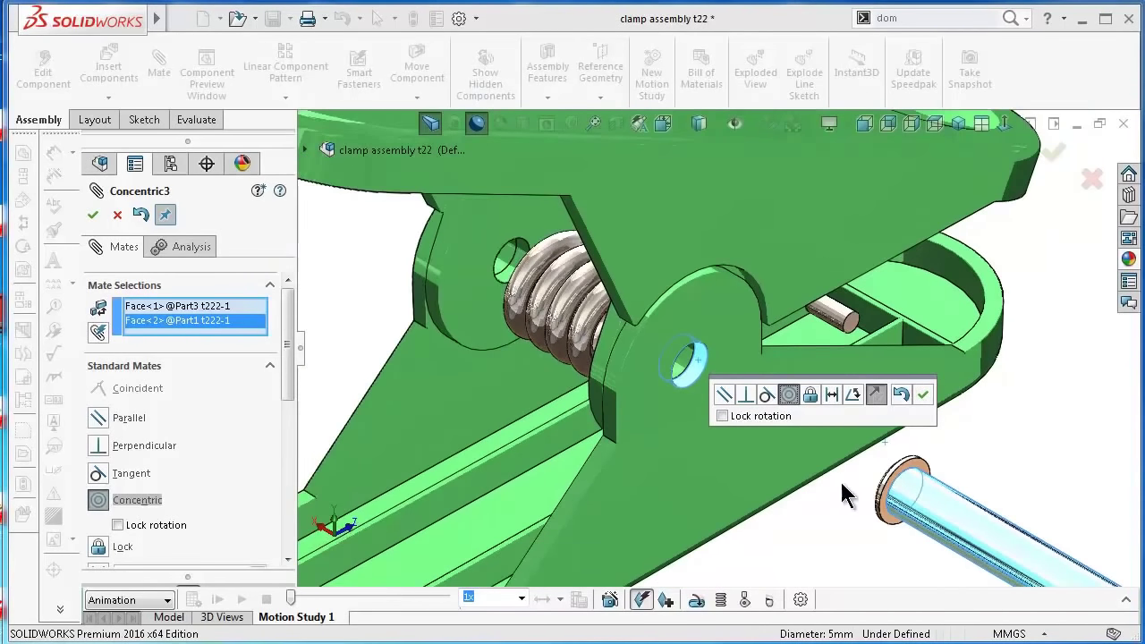
left_click(927, 395)
mouse_move(941, 494)
middle_mouse_down()
mouse_move(986, 566)
mouse_move(1038, 537)
middle_mouse_up()
scroll(1038, 537, "down", 3)
scroll(1011, 525, "up", 3)
scroll(884, 438, "down", 5)
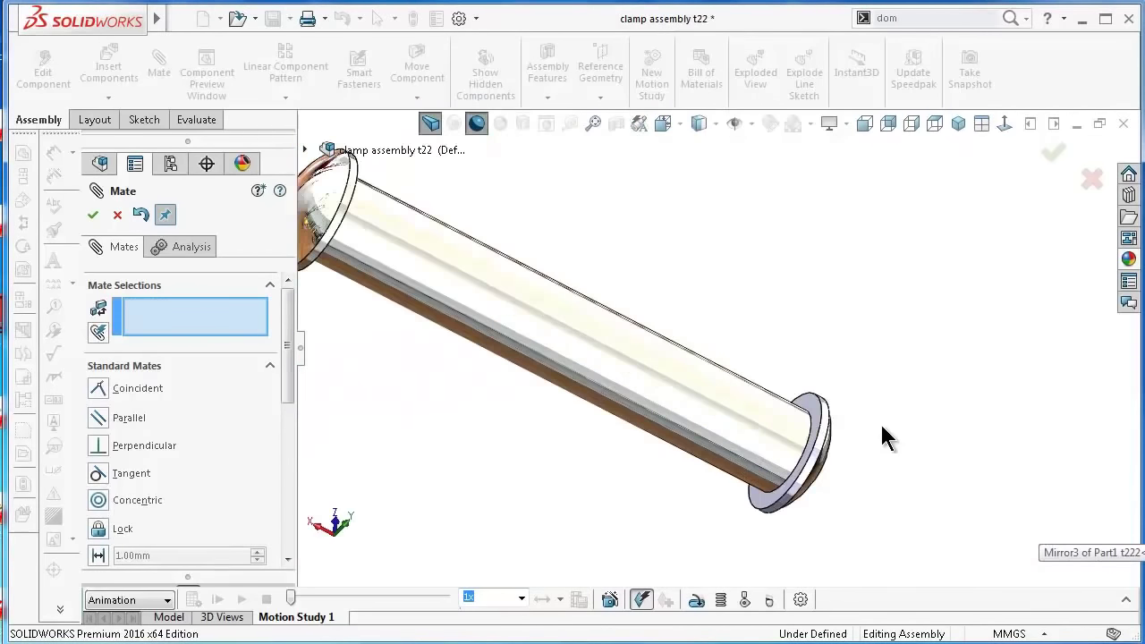
- Mate the pin's flange face coincident with the clamp's side plate face
left_click(816, 416)
middle_click_drag(504, 427, 409, 332)
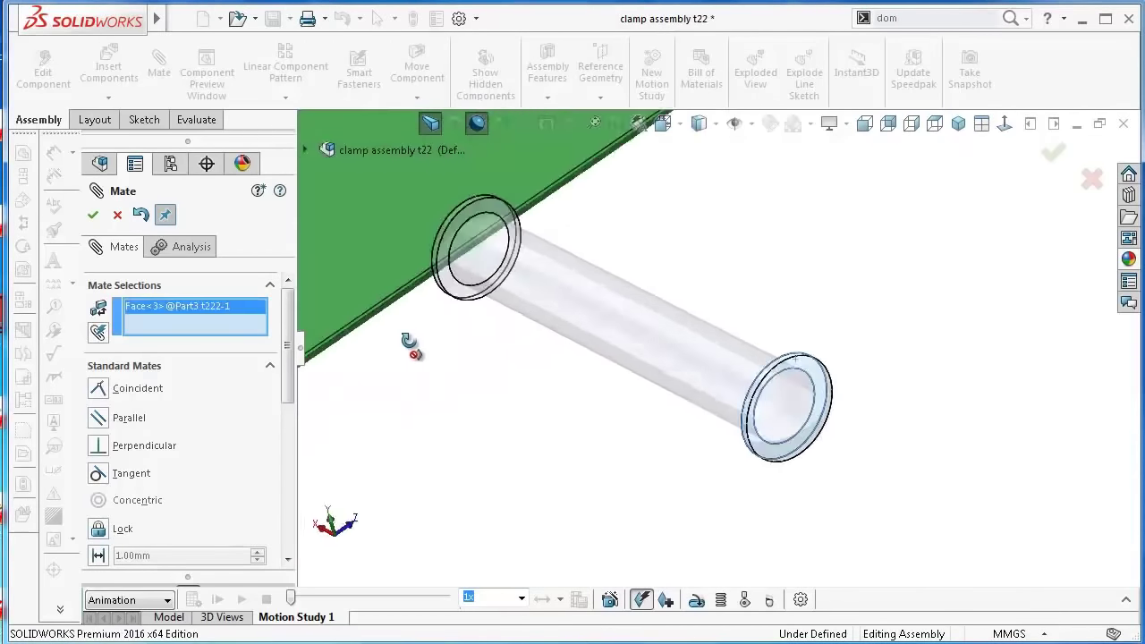
scroll(404, 342, "down", 3)
scroll(420, 324, "up", 2)
scroll(421, 320, "up", 2)
left_click(421, 315)
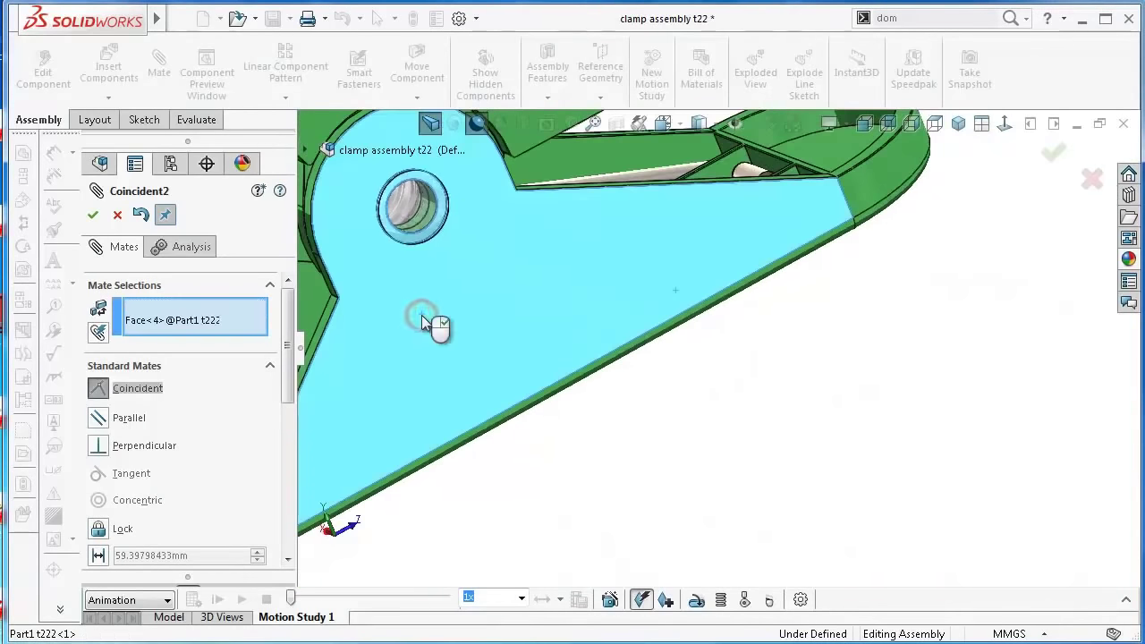
left_click(410, 547)
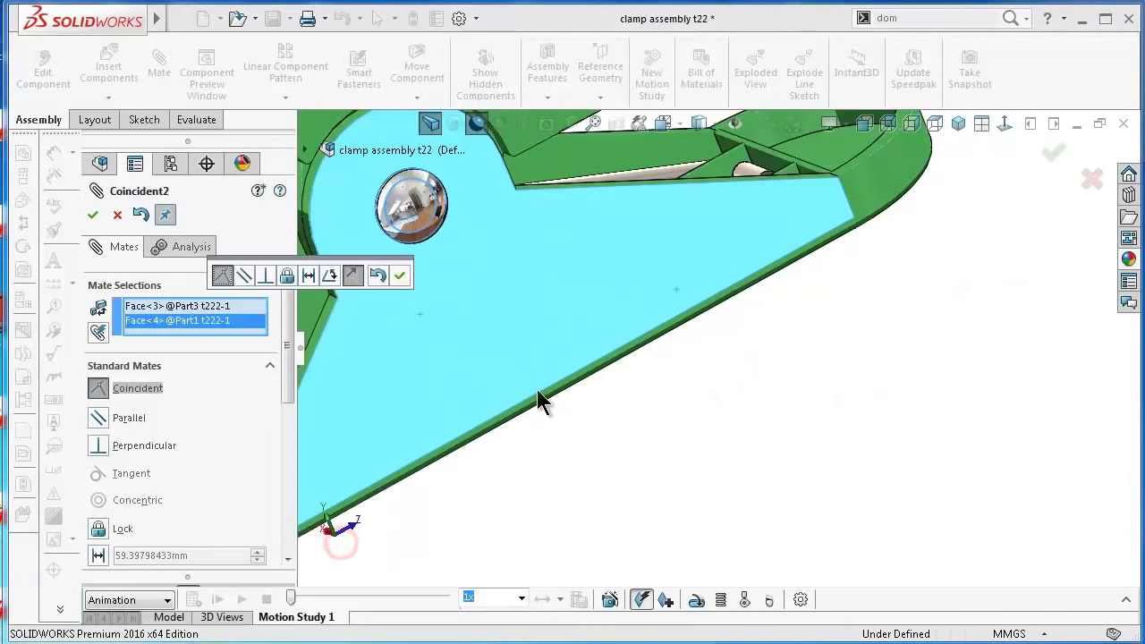
left_click(399, 274)
scroll(769, 450, "up", 5)
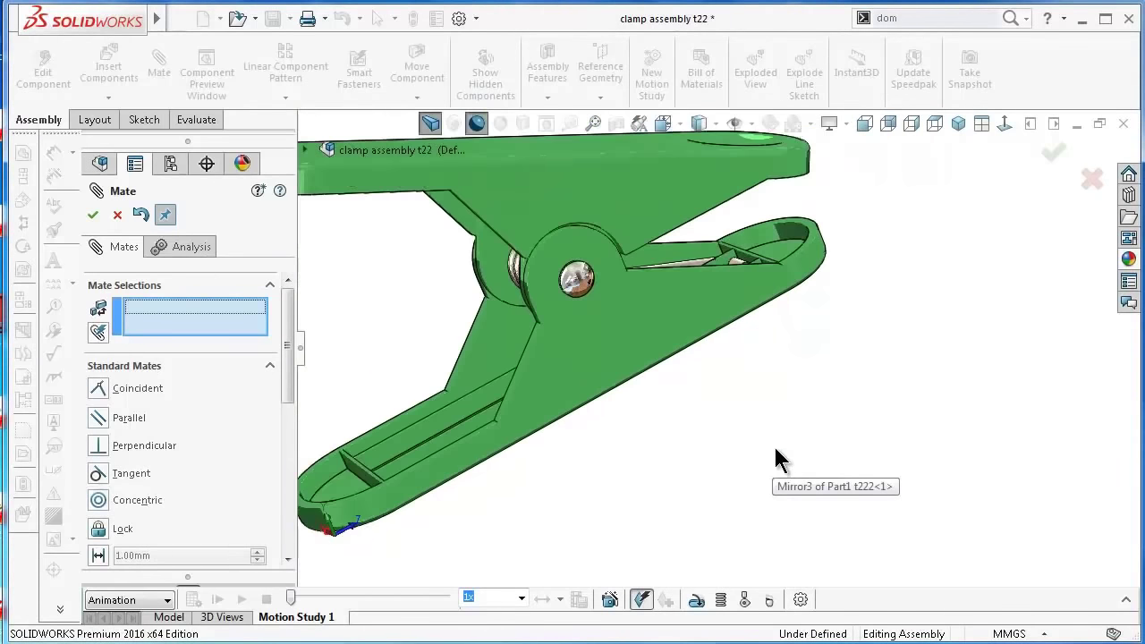
middle_click_drag(774, 447, 818, 414)
scroll(818, 414, "up", 1)
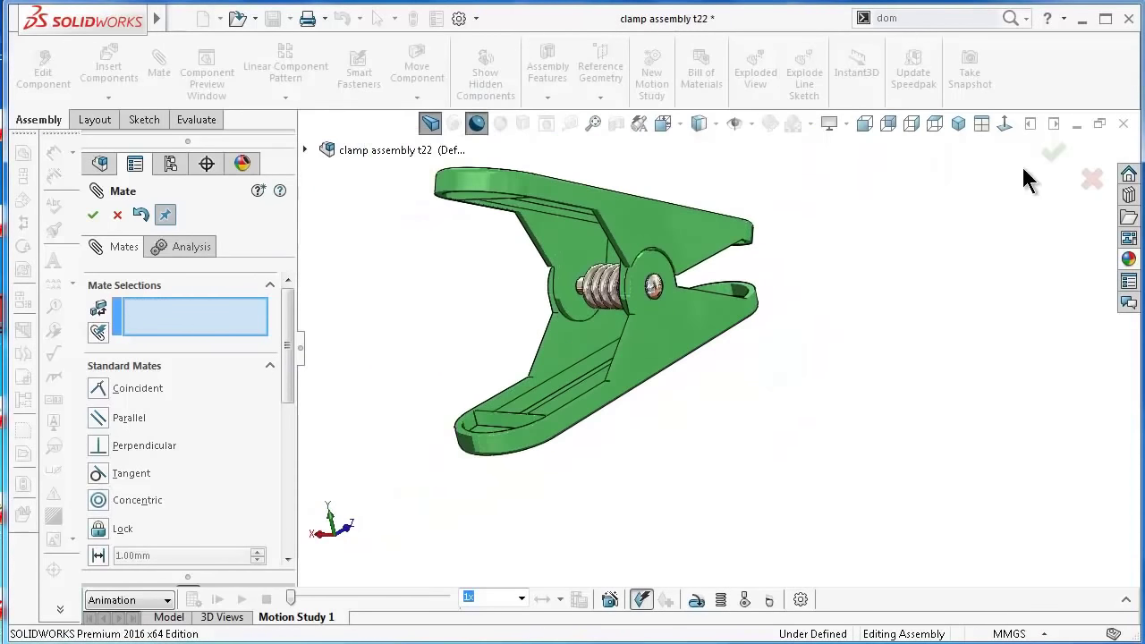
- Make the upper jaw and the lower clamp half transparent
key("Escape")
mouse_move(852, 282)
middle_mouse_down()
mouse_move(764, 346)
mouse_move(579, 380)
middle_mouse_up()
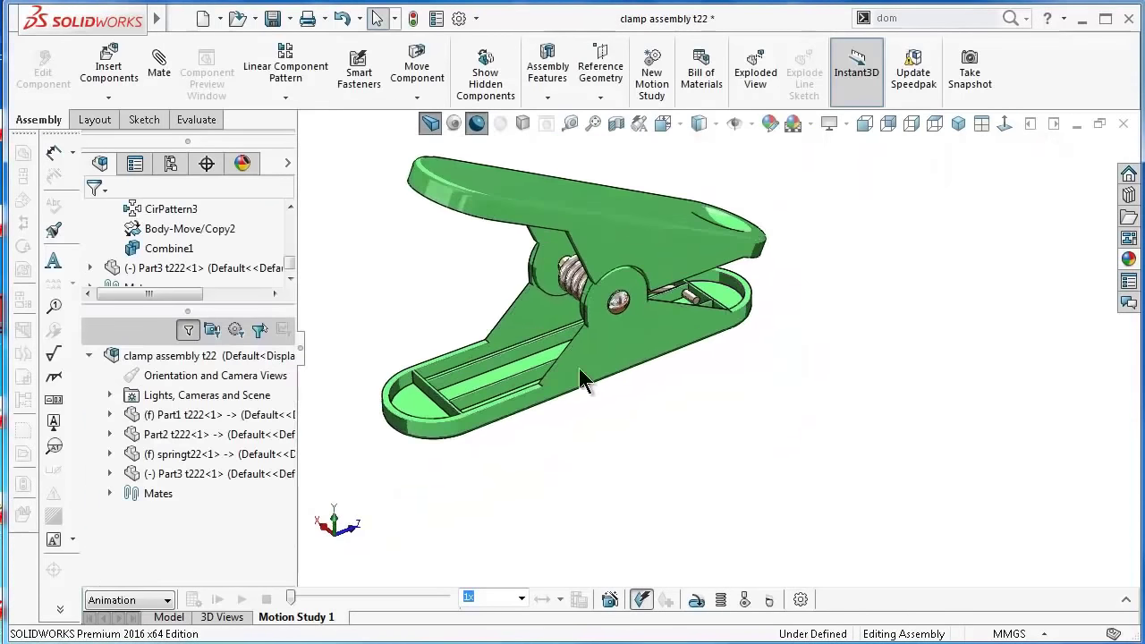
left_click(169, 617)
scroll(608, 312, "down", 2)
middle_click_drag(607, 311, 828, 329)
left_click(828, 329)
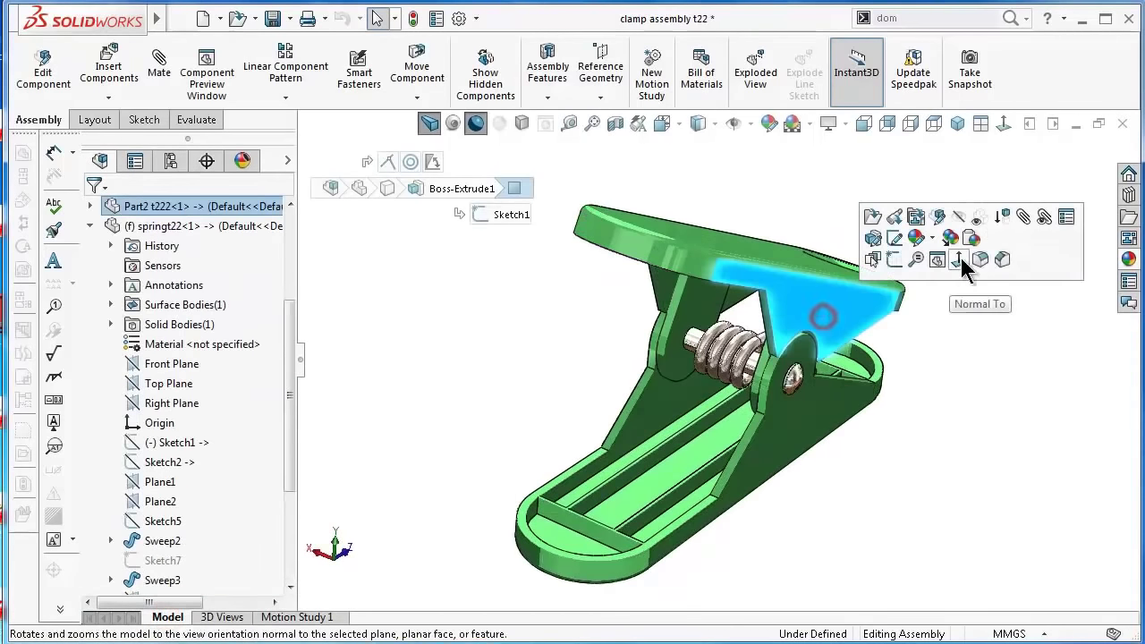
left_click(984, 212)
left_click(850, 422)
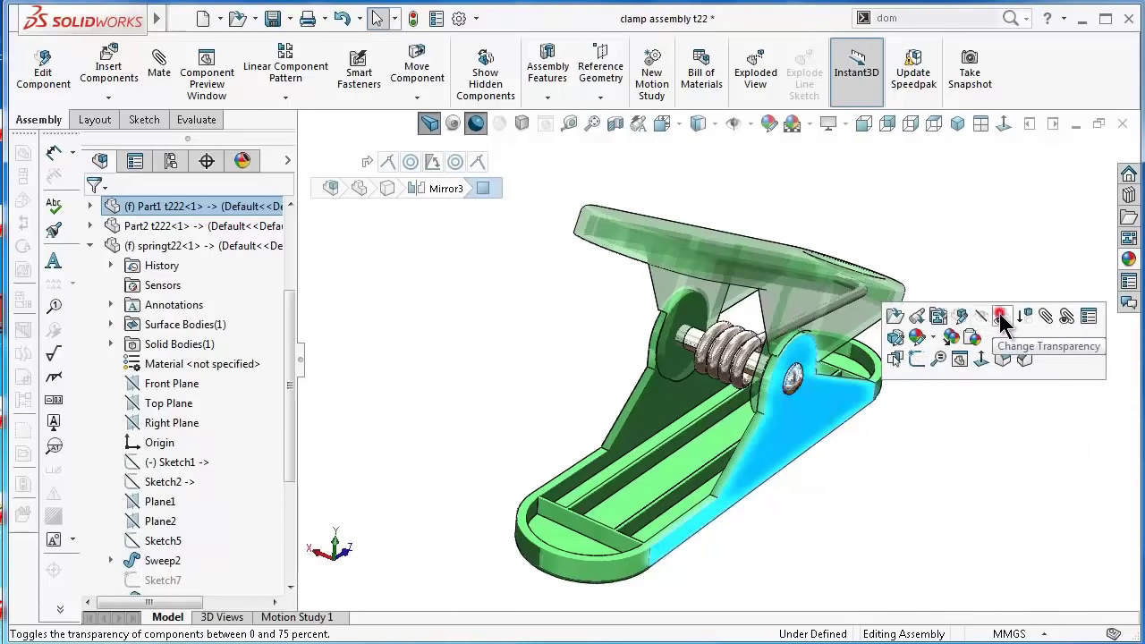
left_click(1000, 317)
- Swing the upper jaw open and closed about the pin, rebuilding to reset each time
mouse_move(939, 447)
middle_mouse_down()
mouse_move(813, 383)
mouse_move(663, 260)
middle_mouse_up()
mouse_move(644, 298)
left_mouse_down()
mouse_move(614, 473)
mouse_move(587, 263)
left_mouse_up()
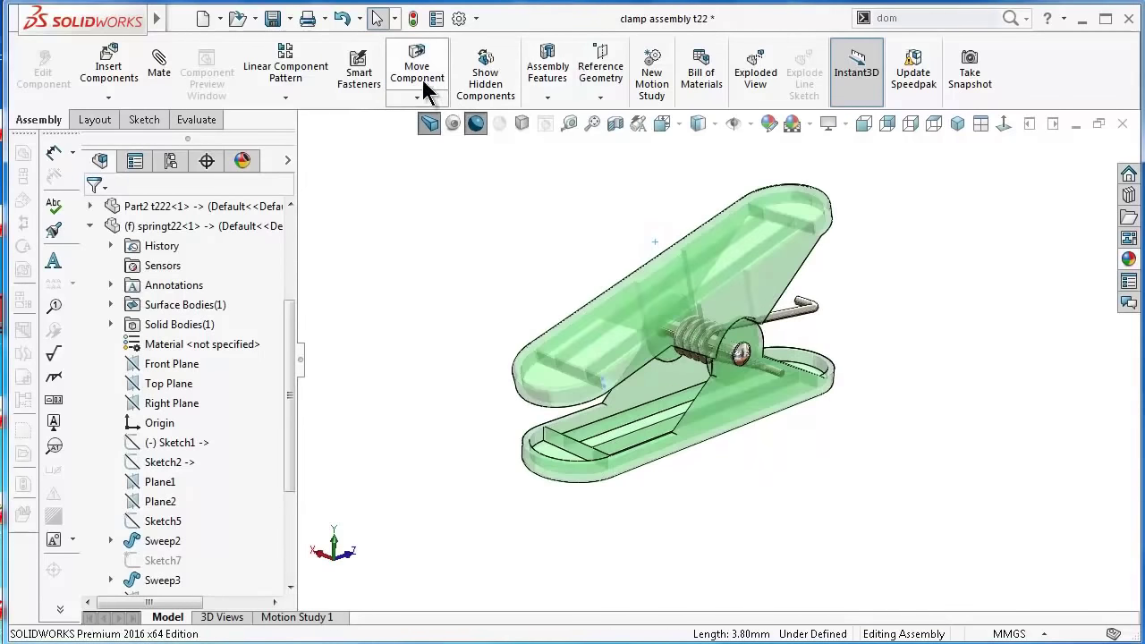
left_click(415, 20)
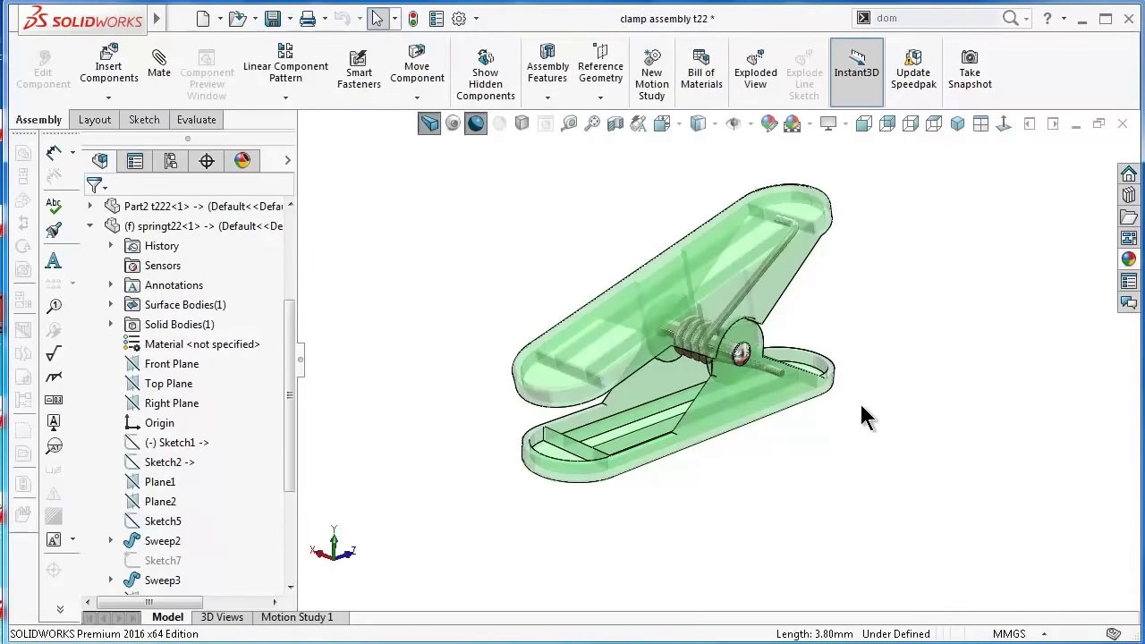
mouse_move(802, 462)
middle_mouse_down()
mouse_move(732, 414)
mouse_move(801, 287)
middle_mouse_up()
left_click_drag(801, 285, 836, 358)
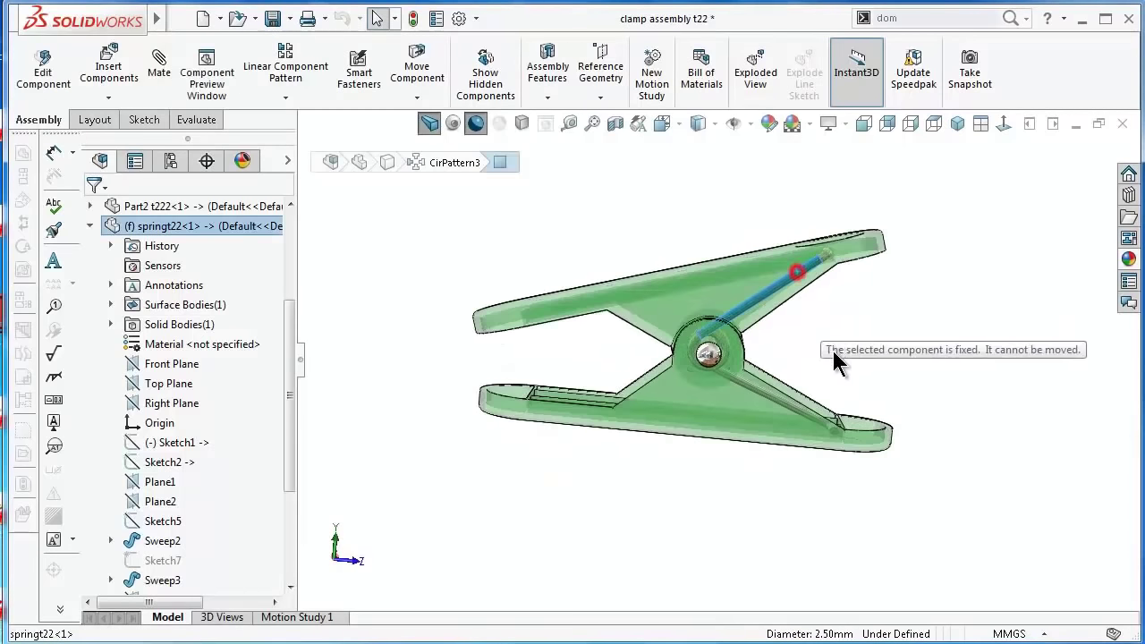
left_click_drag(613, 305, 723, 250)
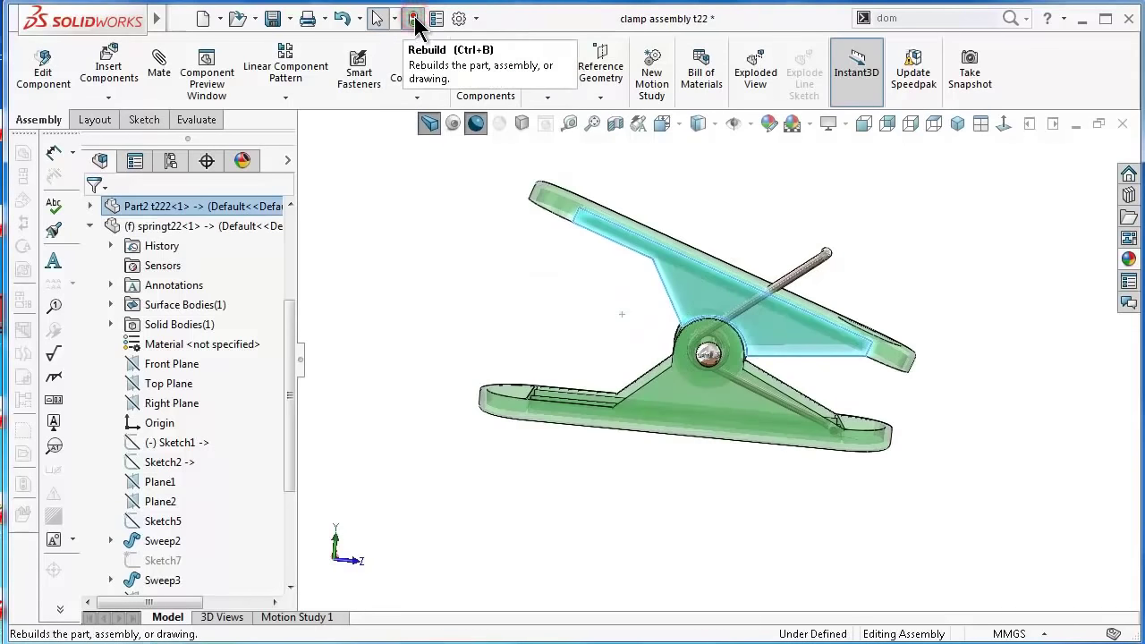
left_click(414, 19)
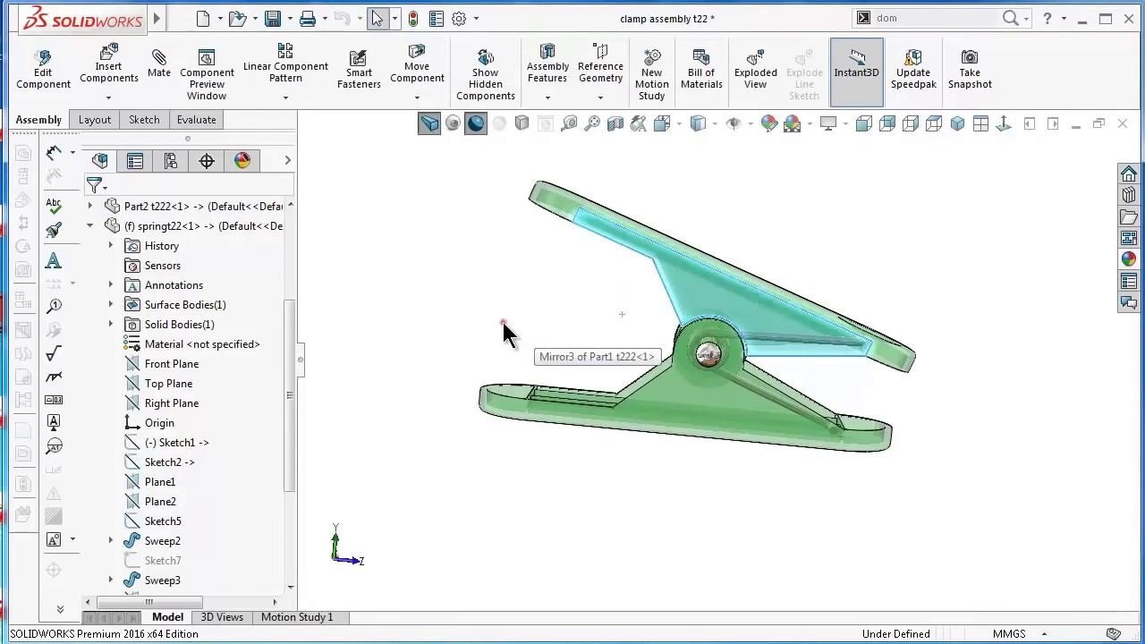
left_click(502, 322)
left_click_drag(890, 362, 851, 485)
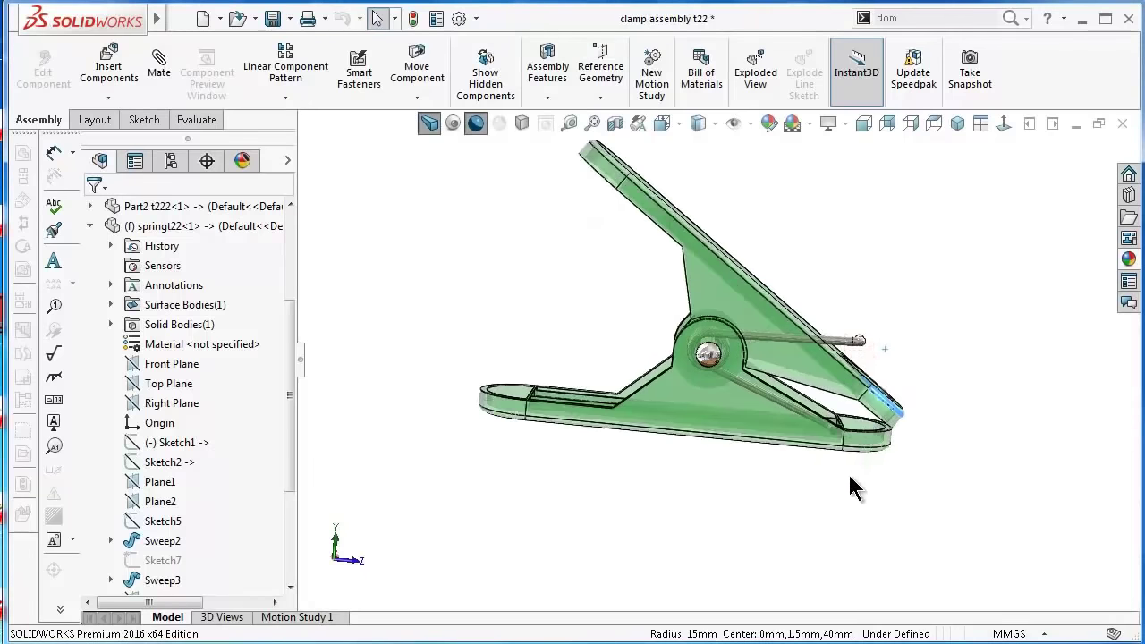
left_click(414, 19)
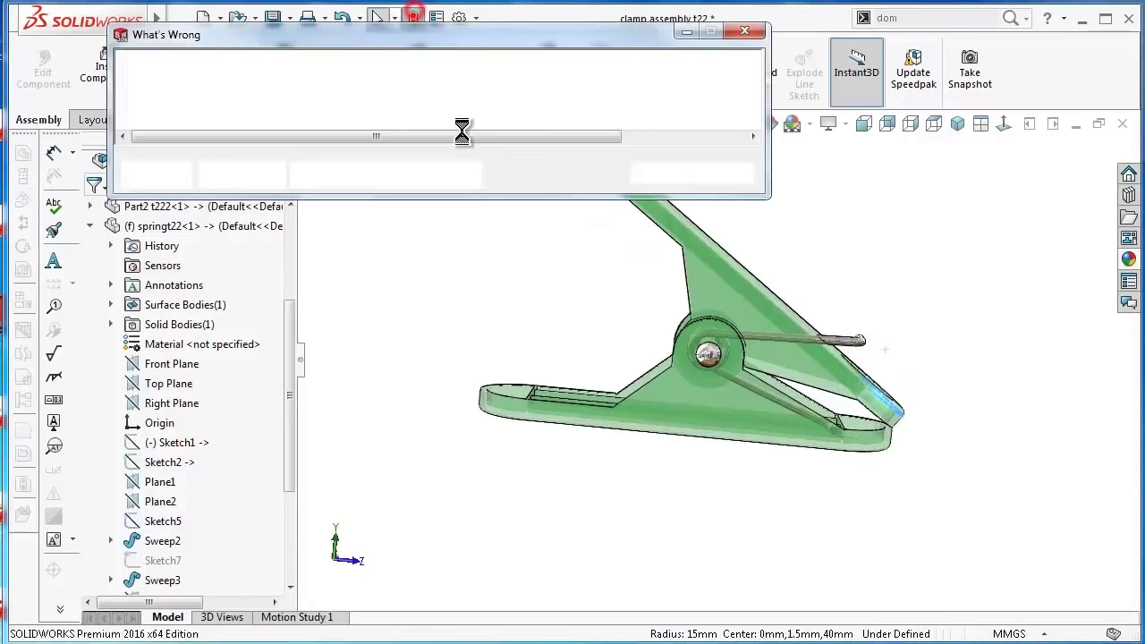
left_click(529, 317)
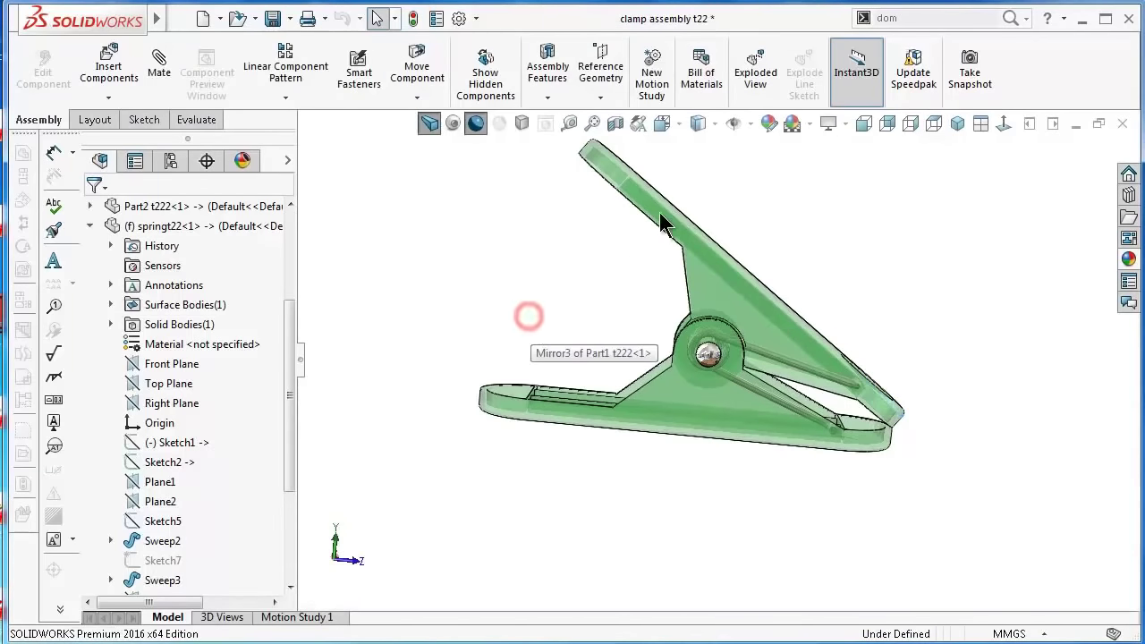
left_click_drag(637, 202, 537, 460)
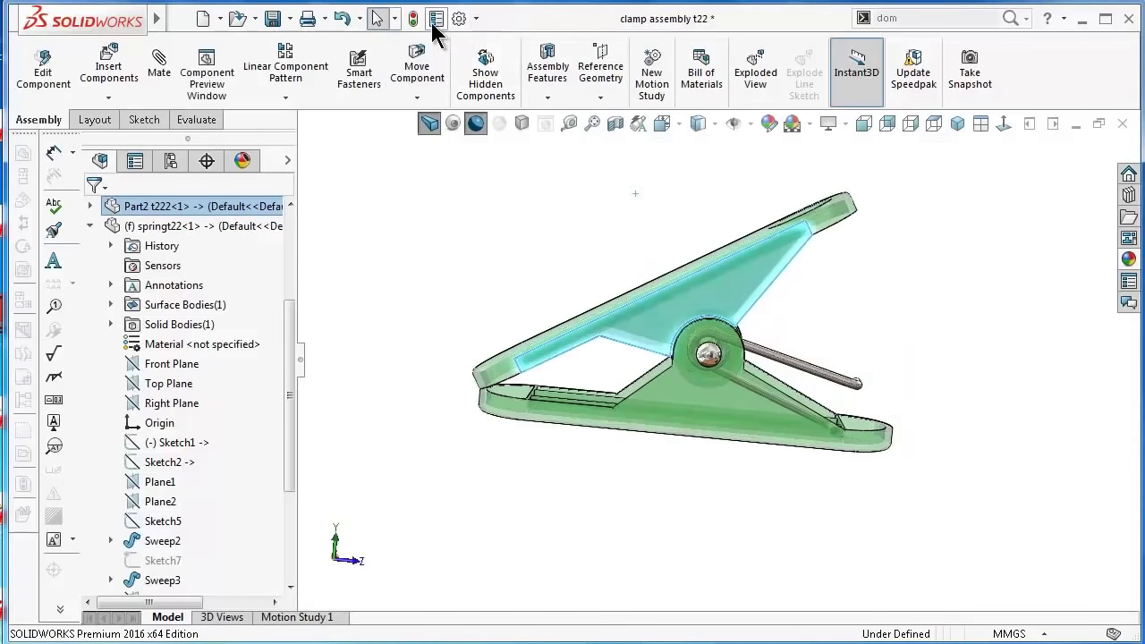
left_click(409, 17)
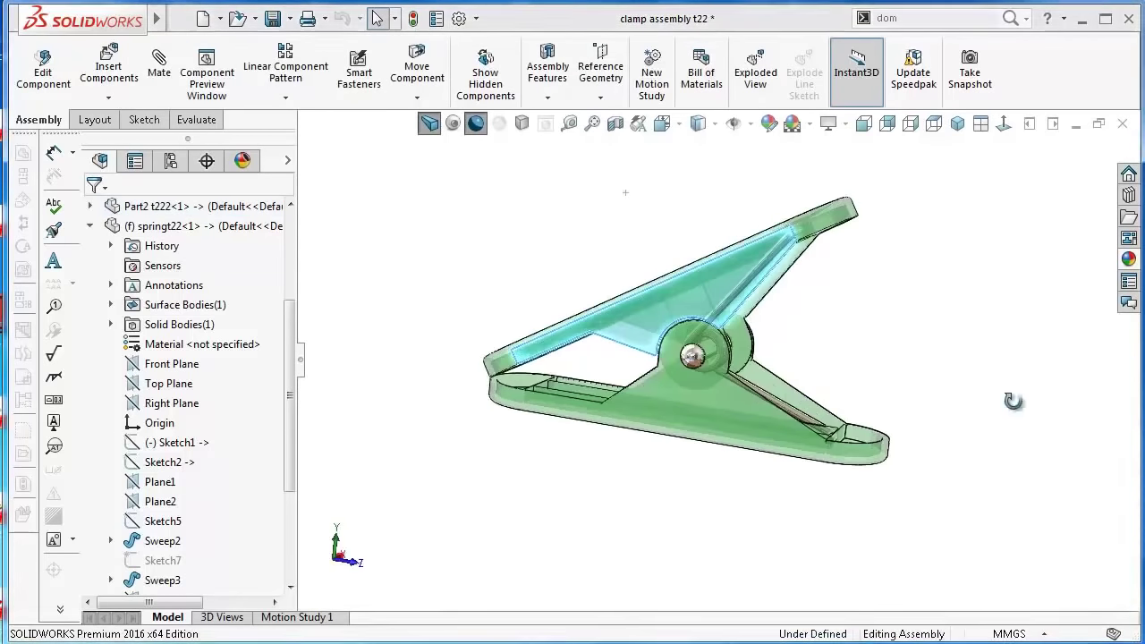
mouse_move(1014, 401)
middle_mouse_down()
mouse_move(1101, 446)
mouse_move(866, 393)
mouse_move(810, 299)
mouse_move(746, 327)
mouse_move(777, 286)
mouse_move(729, 257)
mouse_move(646, 294)
mouse_move(654, 284)
middle_mouse_up()
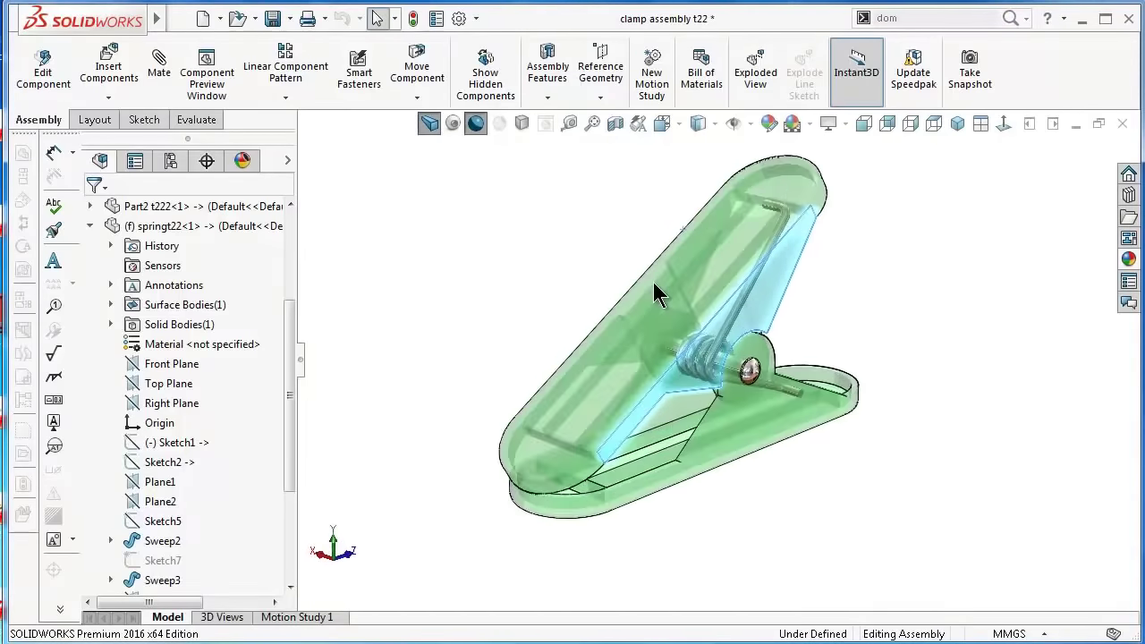
- In Motion Study 1, make both Part2 and Part1 transparent
left_click(286, 618)
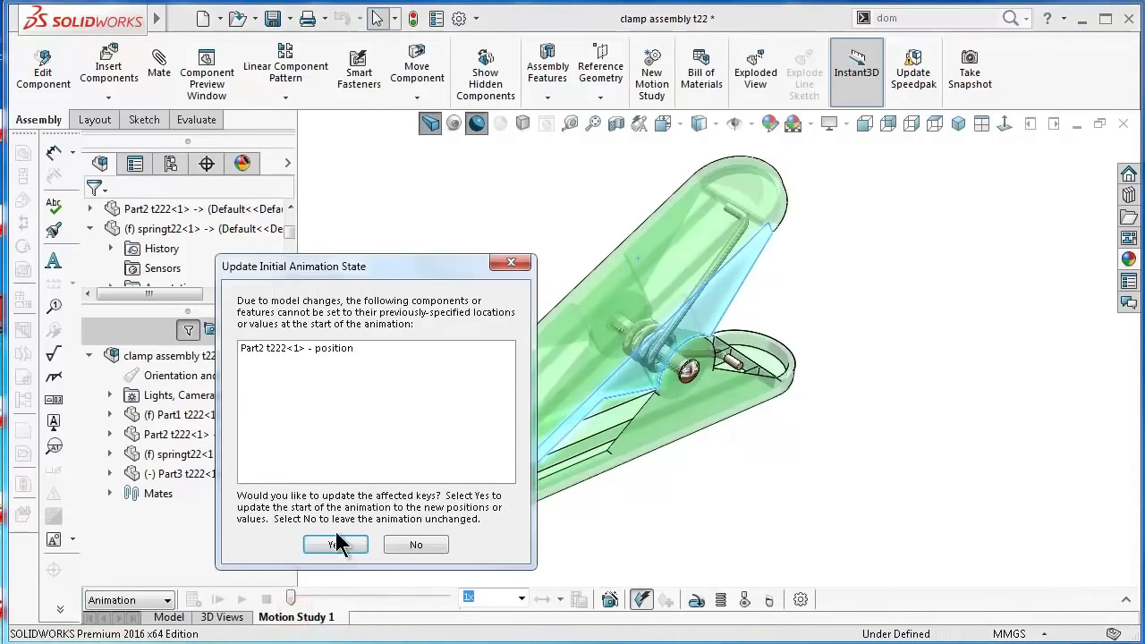
left_click(336, 544)
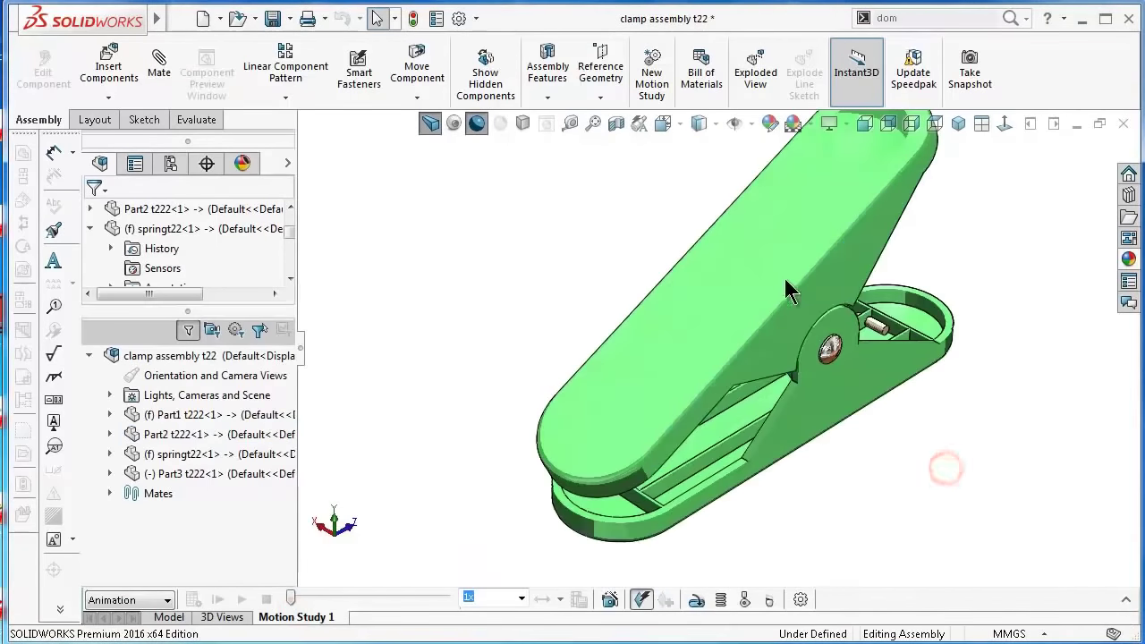
left_click(1126, 601)
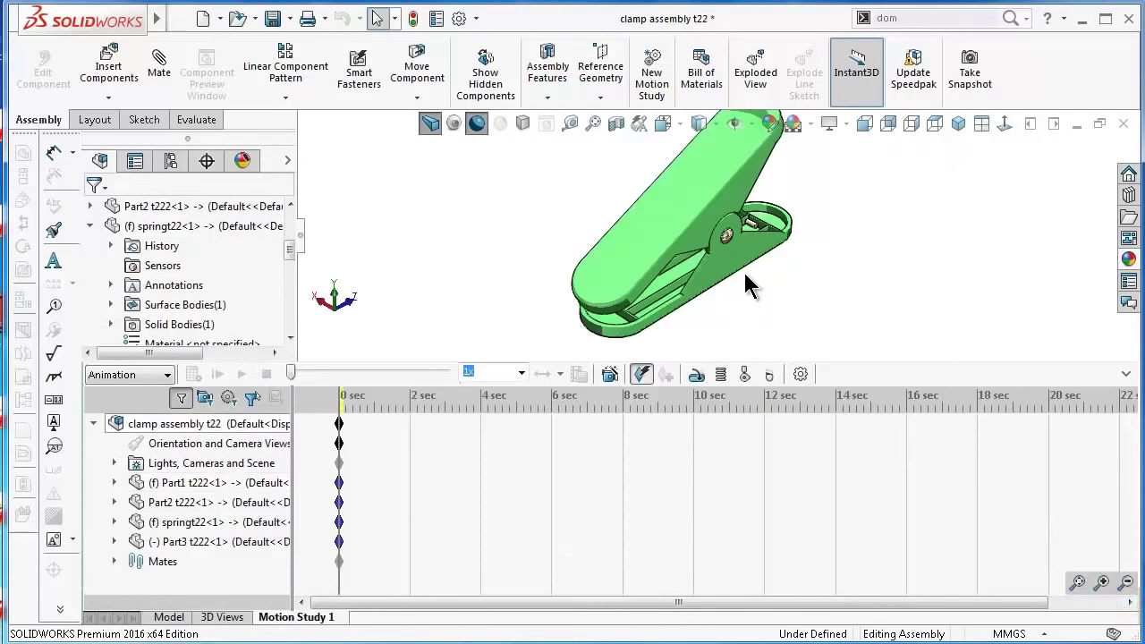
left_click(682, 225)
left_click(824, 141)
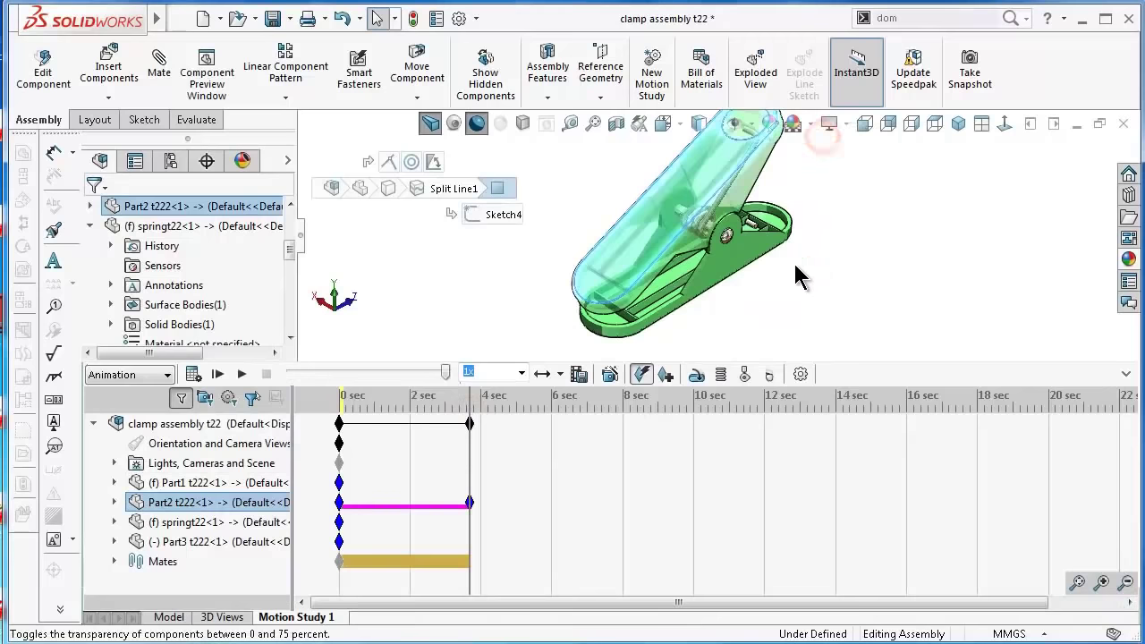
left_click(758, 263)
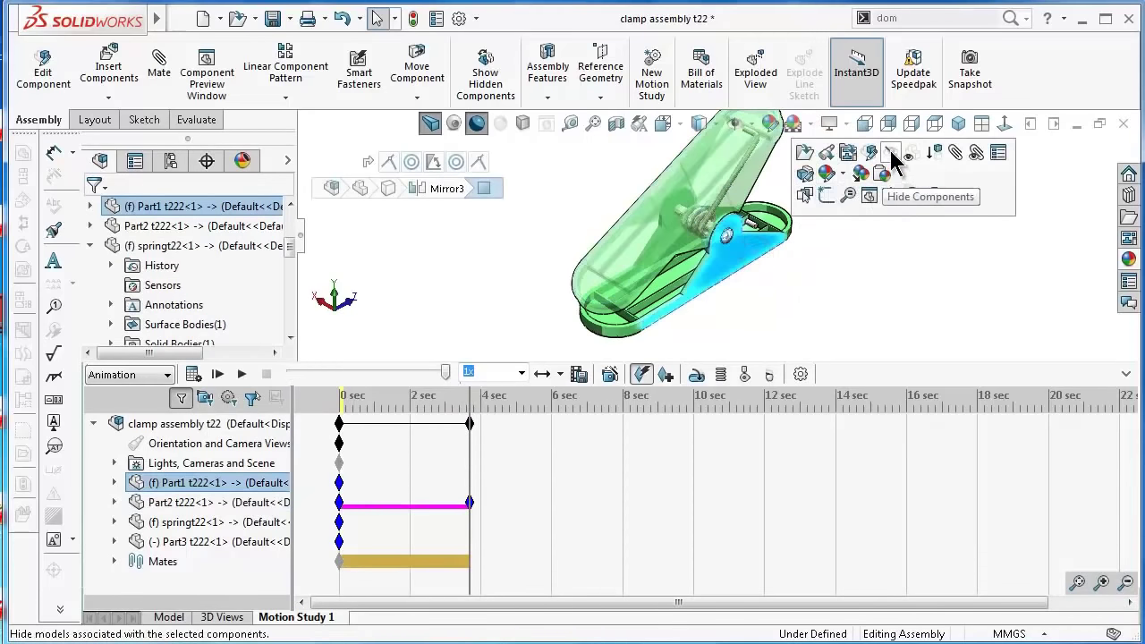
left_click(909, 154)
left_click(844, 267)
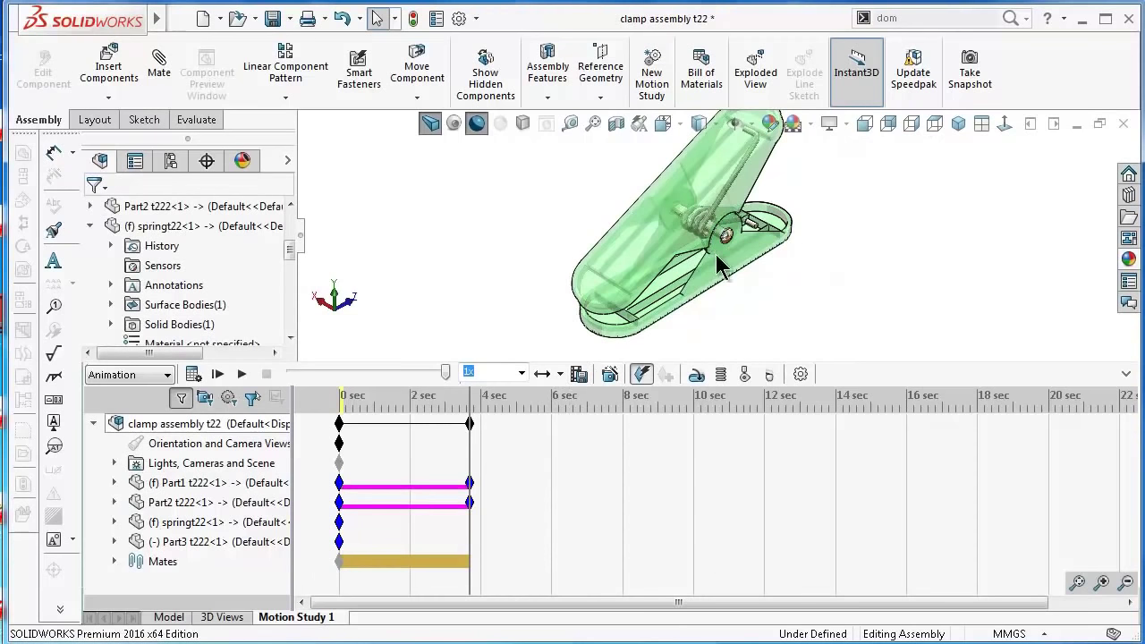
- Swing the upper jaw open, rebuild, and calculate the animation
scroll(685, 308, "up", 2)
left_click_drag(727, 190, 659, 304)
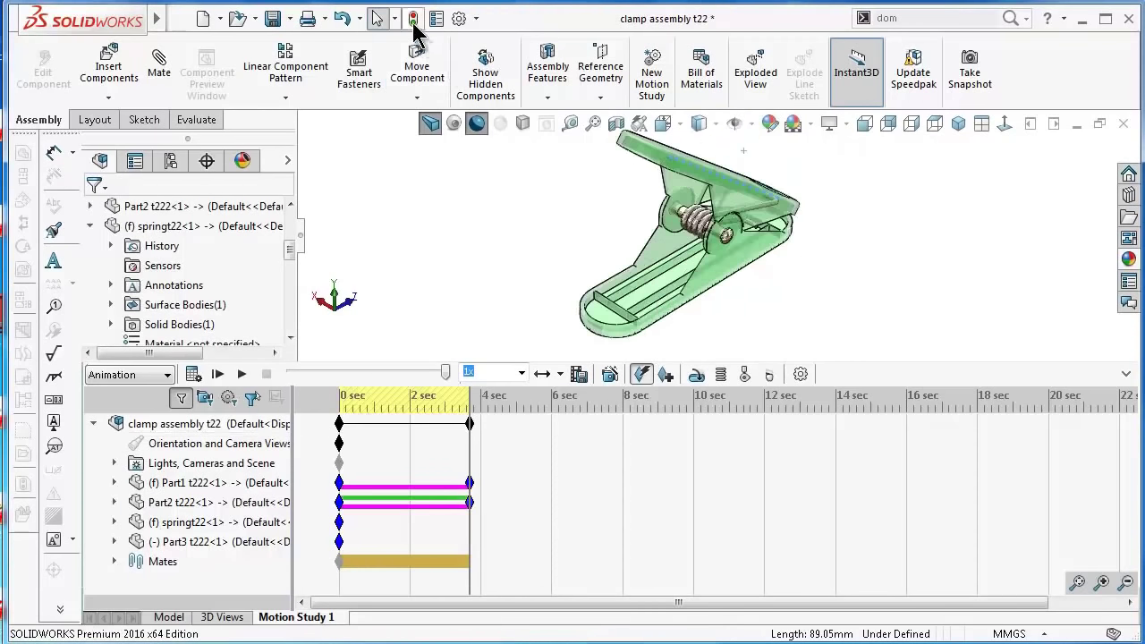
left_click(485, 75)
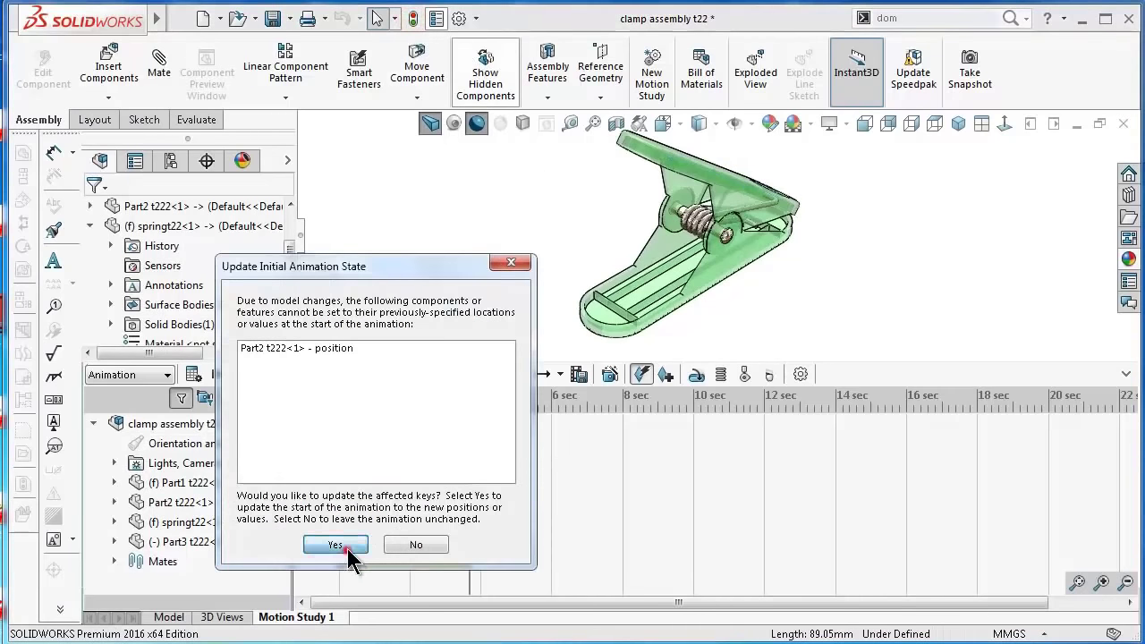
left_click(348, 549)
left_click(193, 375)
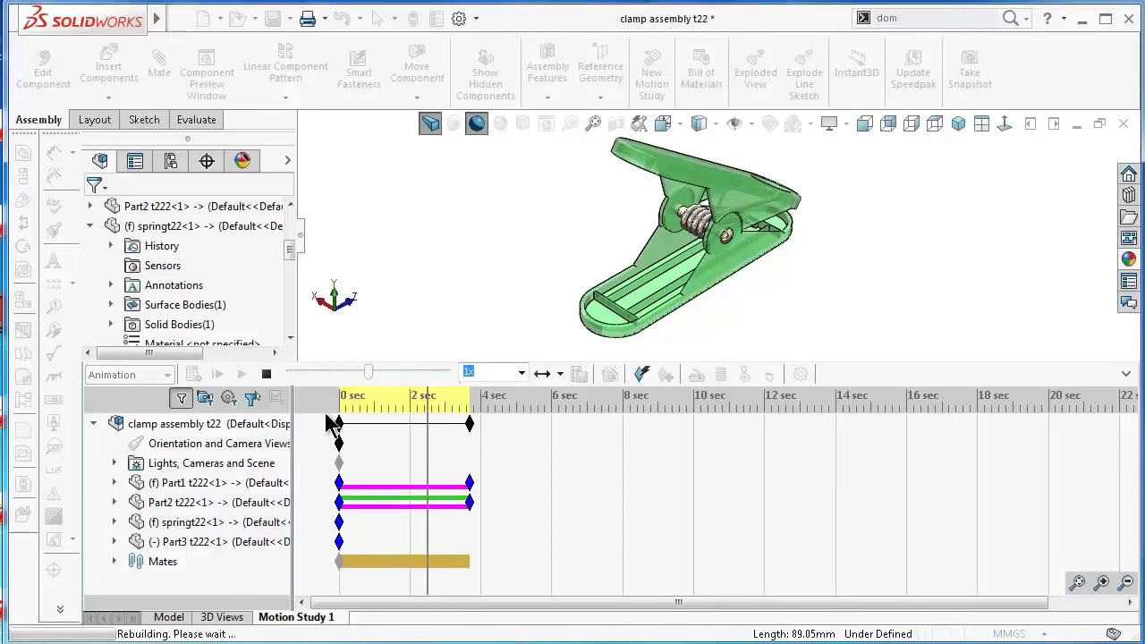
- Add a keyframe at about 6 s with the upper jaw closed onto the base, then recalculate
left_click(267, 374)
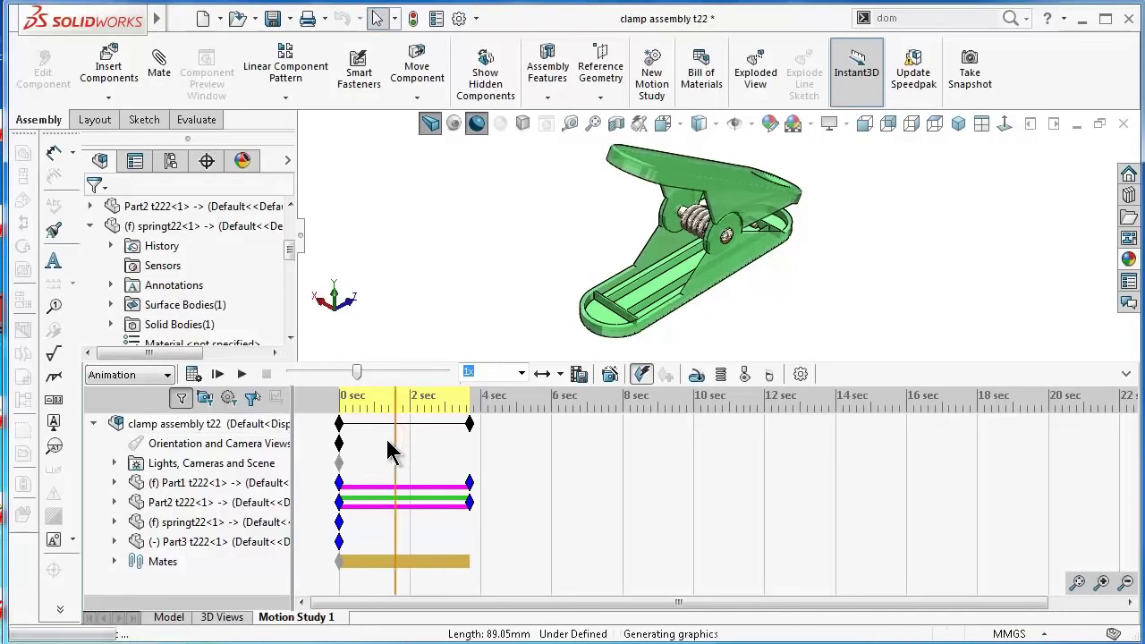
left_click_drag(394, 448, 589, 460)
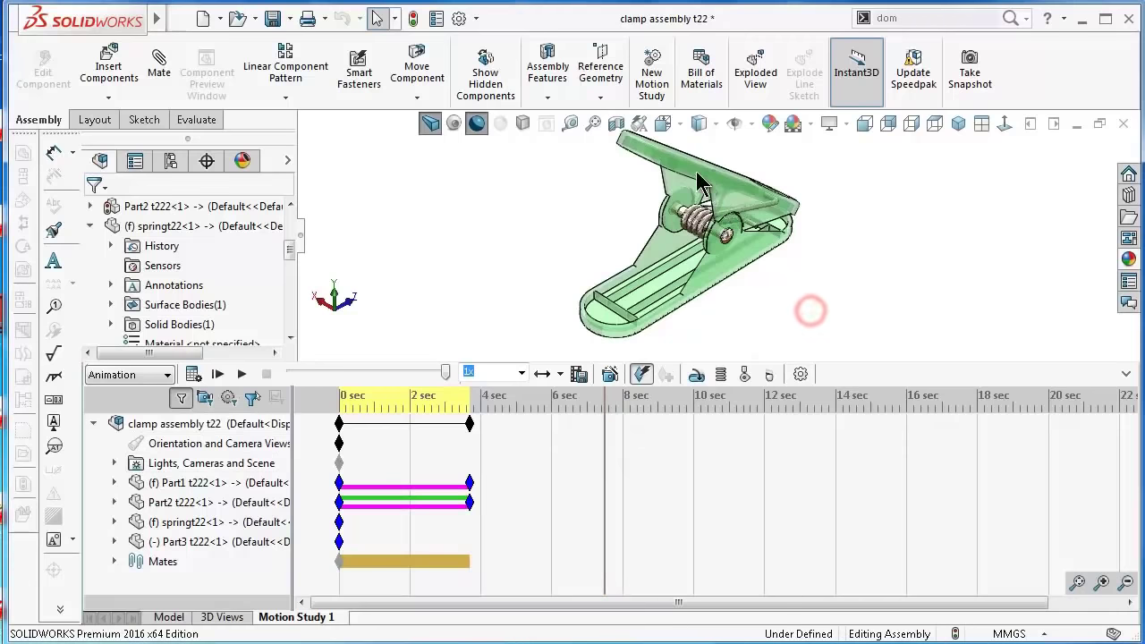
left_click_drag(700, 183, 671, 331)
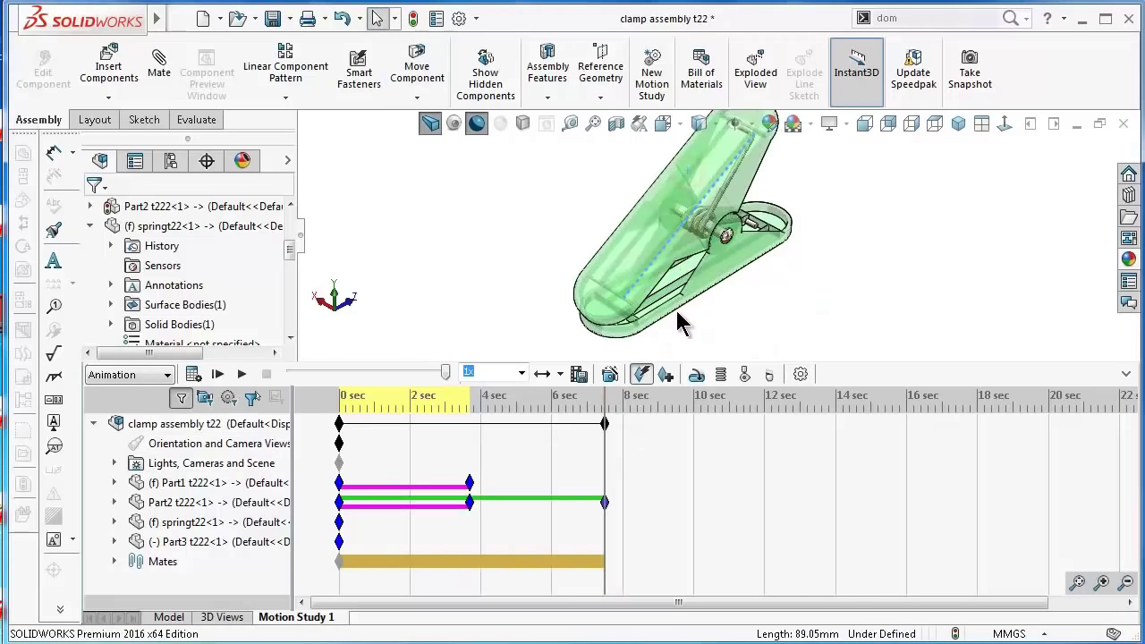
left_click(195, 374)
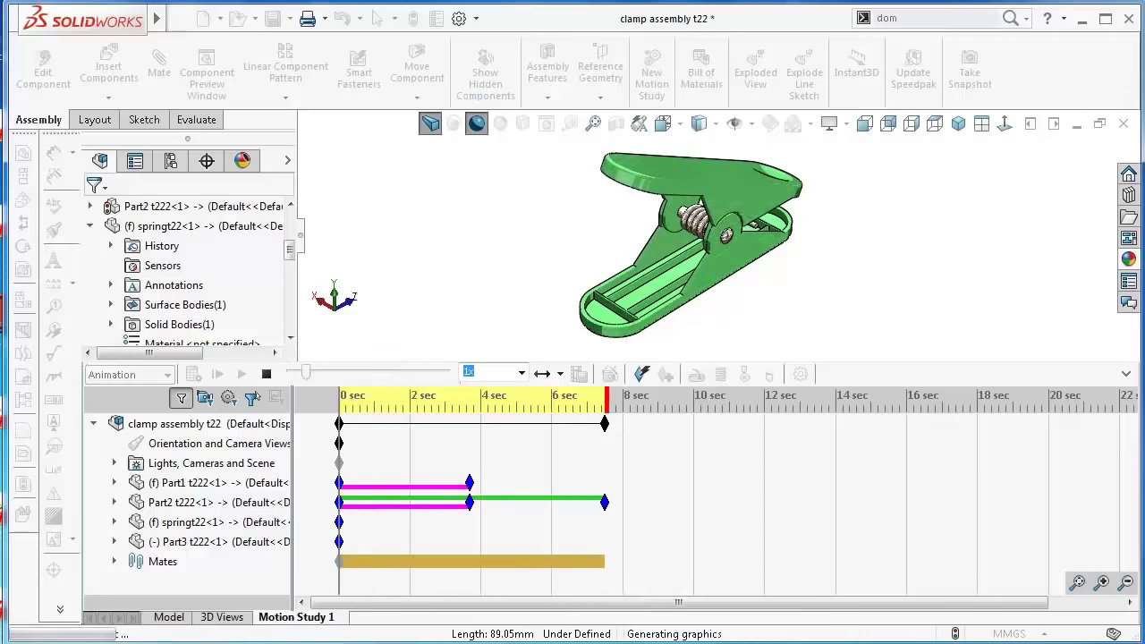
- Play the opening-and-closing animation enlarged and viewed from the Right side
left_click(1124, 372)
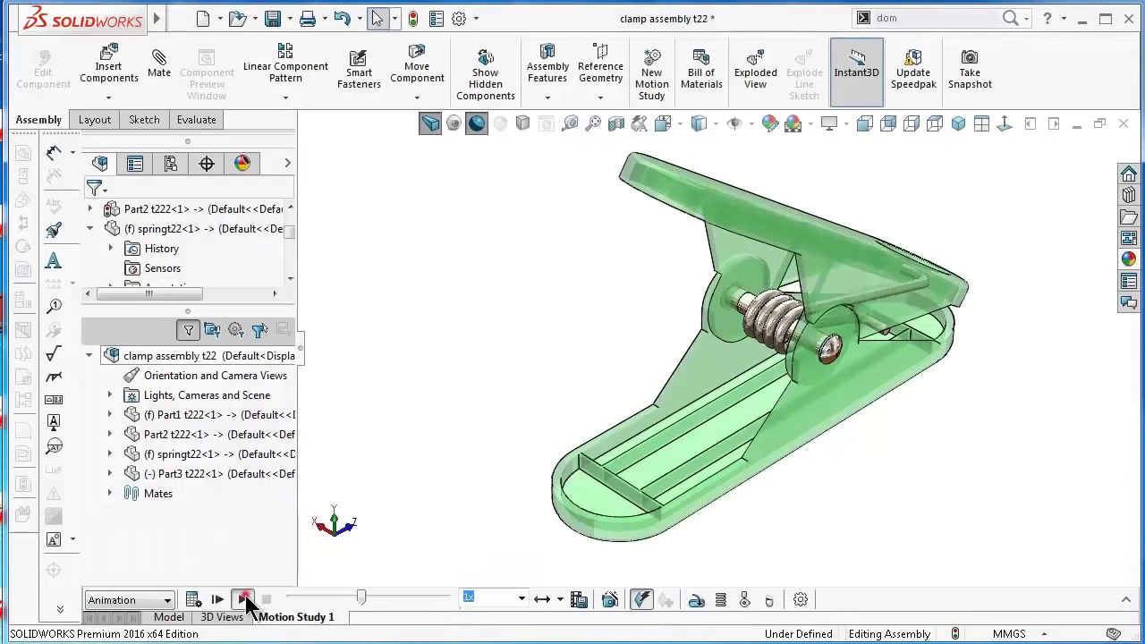
left_click(243, 598)
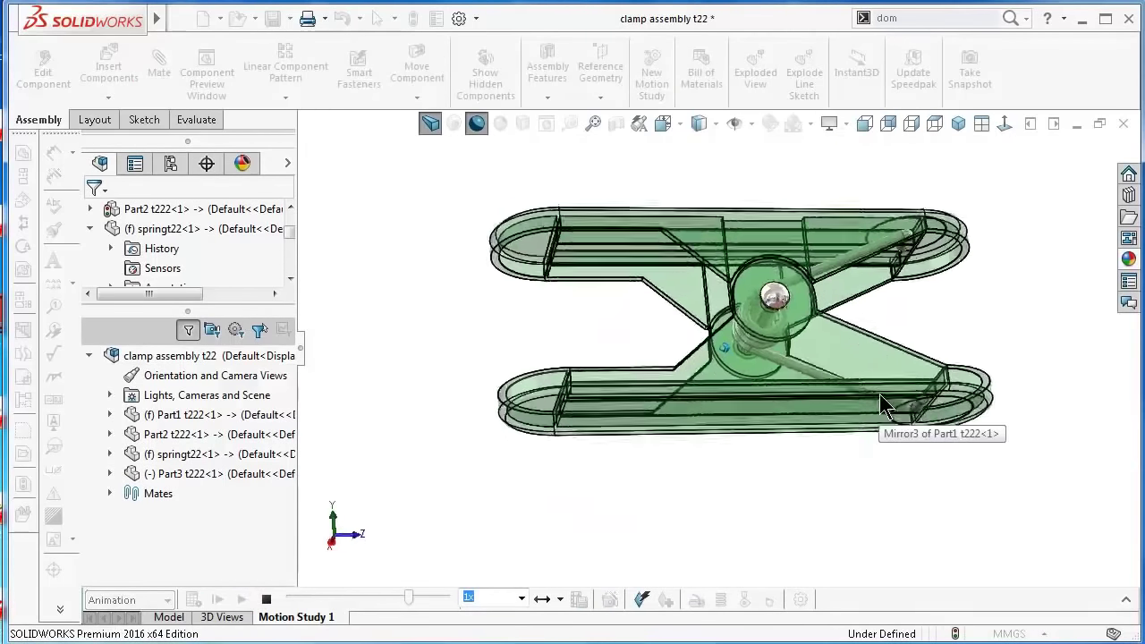
left_click(906, 130)
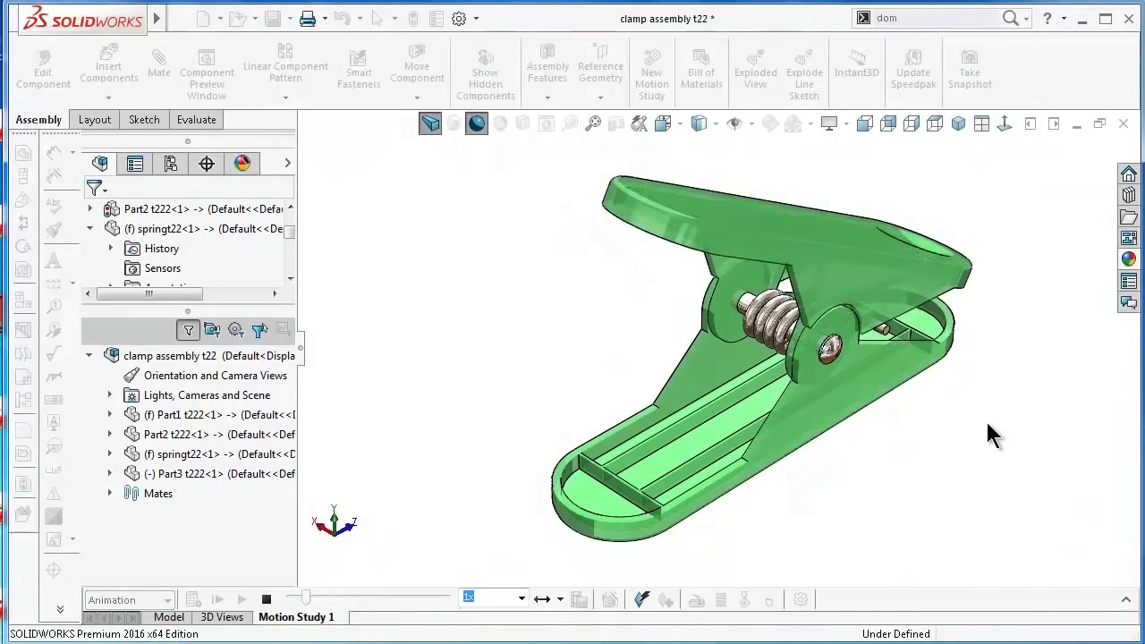
left_click(1125, 599)
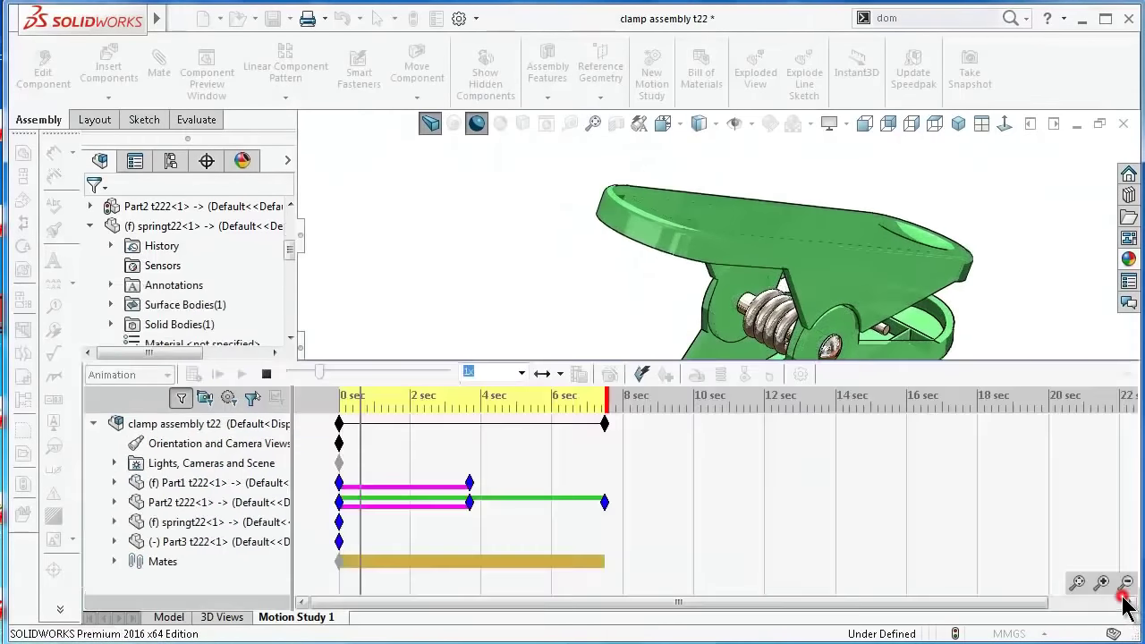